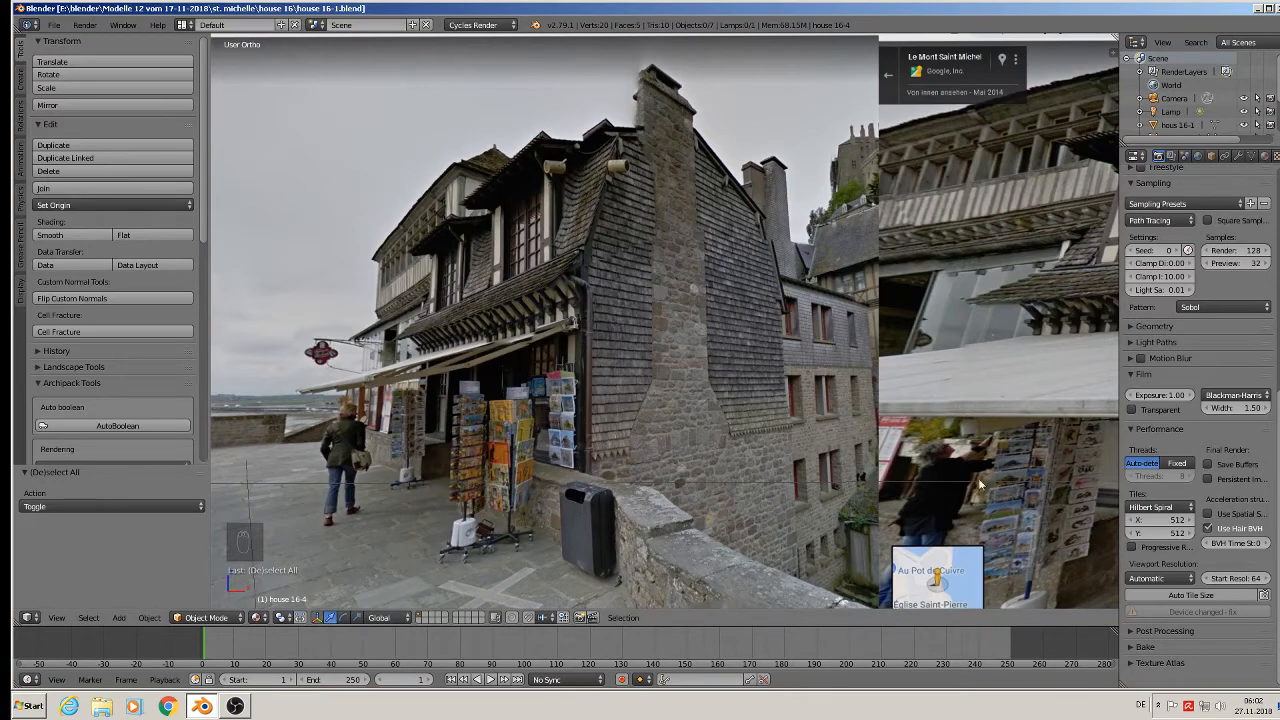
Step: Examine the Mont-Saint-Michel reference images, including the street views, the aerial view and the rear view of the house with red windows
{"action": "middle_click_drag", "start_coordinate": [739, 432], "coordinate": [347, 368], "text": "shift"}
{"action": "scroll", "coordinate": [712, 343], "scroll_direction": "down", "scroll_amount": 3}
{"action": "middle_click_drag", "start_coordinate": [809, 393], "coordinate": [694, 398], "text": "shift"}
{"action": "middle_click_drag", "start_coordinate": [838, 423], "coordinate": [532, 304], "text": "shift"}
{"action": "scroll", "coordinate": [531, 305], "scroll_direction": "down", "scroll_amount": 4}
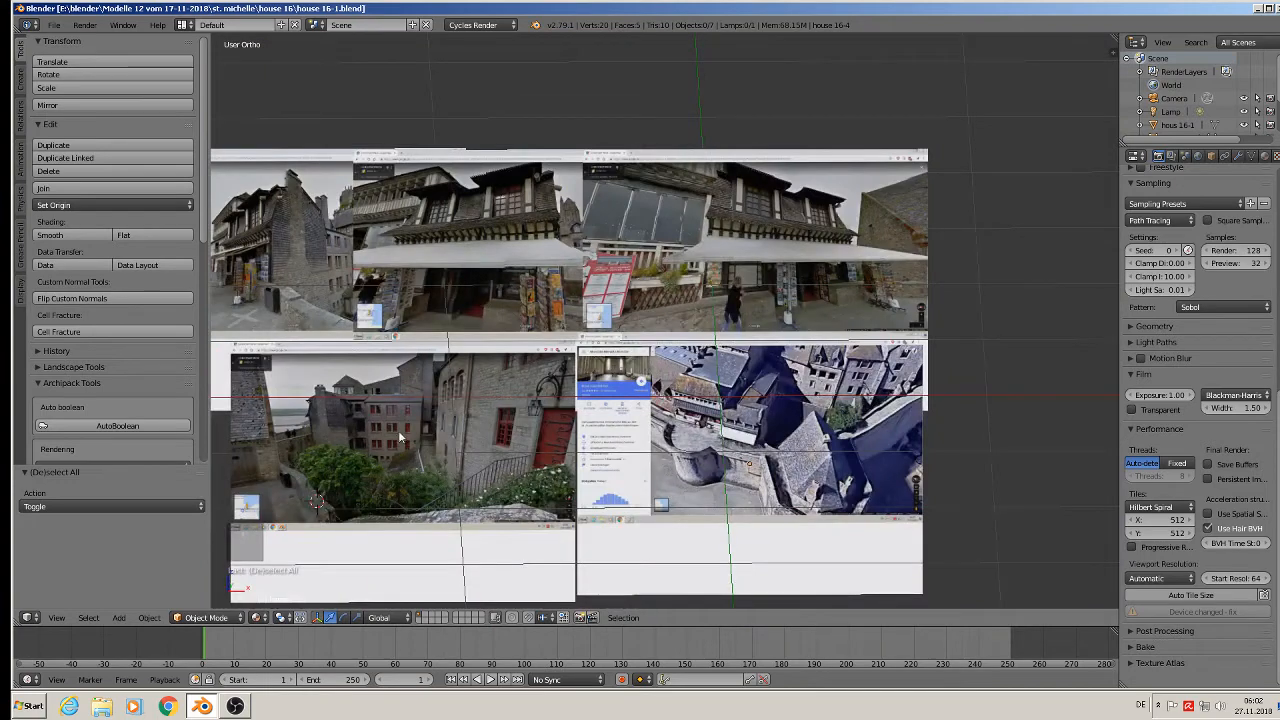
{"action": "scroll", "coordinate": [757, 413], "scroll_direction": "up", "scroll_amount": 5}
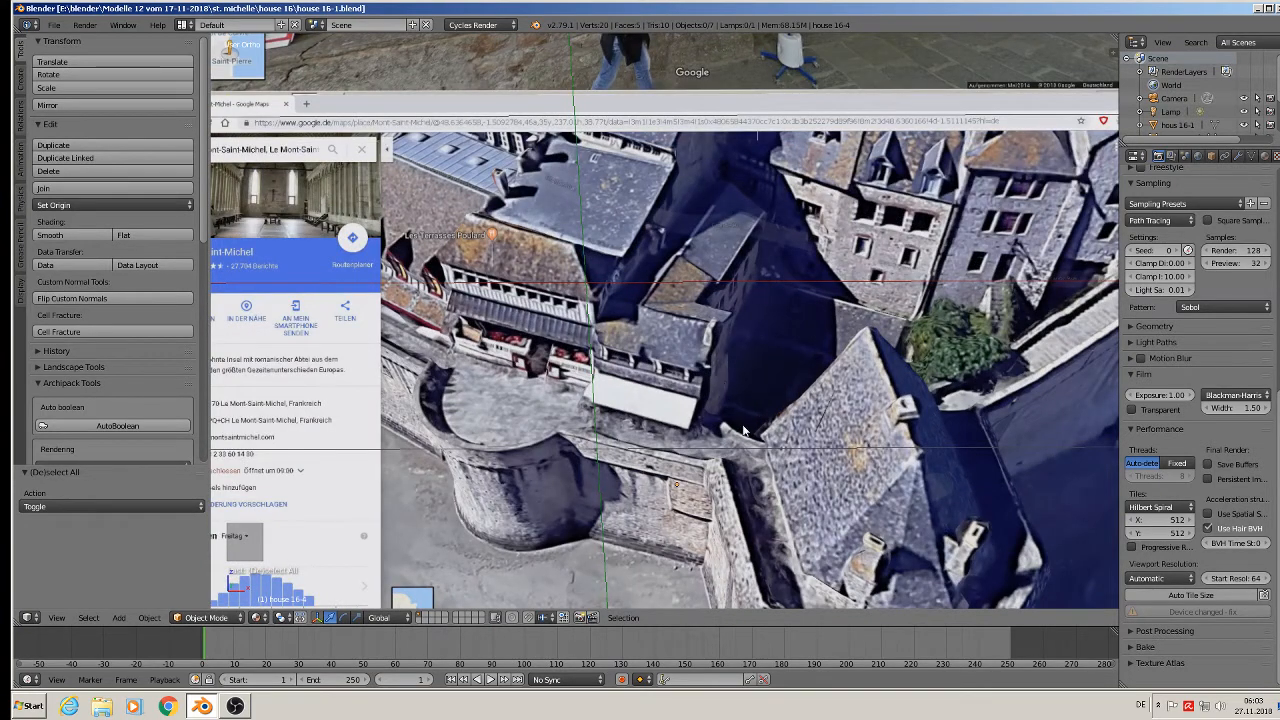
{"action": "middle_click_drag", "start_coordinate": [605, 470], "coordinate": [777, 388], "text": "shift"}
{"action": "scroll", "coordinate": [481, 274], "scroll_direction": "up", "scroll_amount": 2}
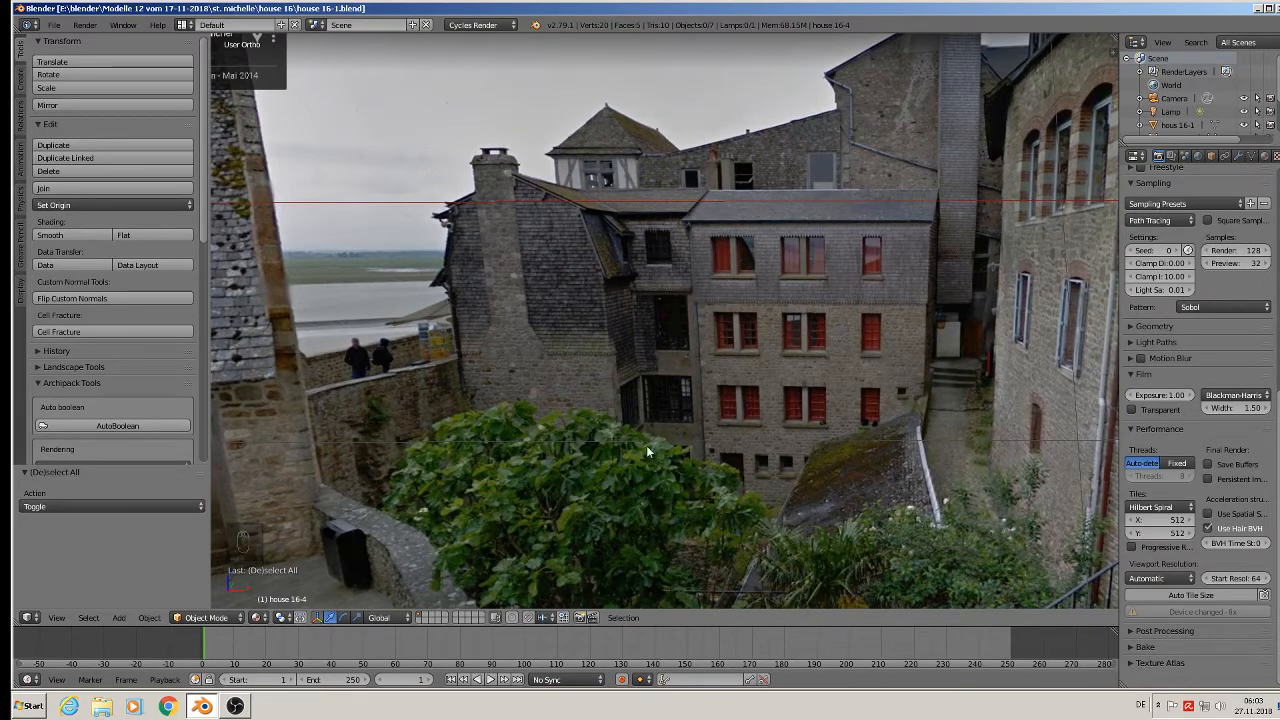
{"action": "scroll", "coordinate": [597, 260], "scroll_direction": "down", "scroll_amount": 8}
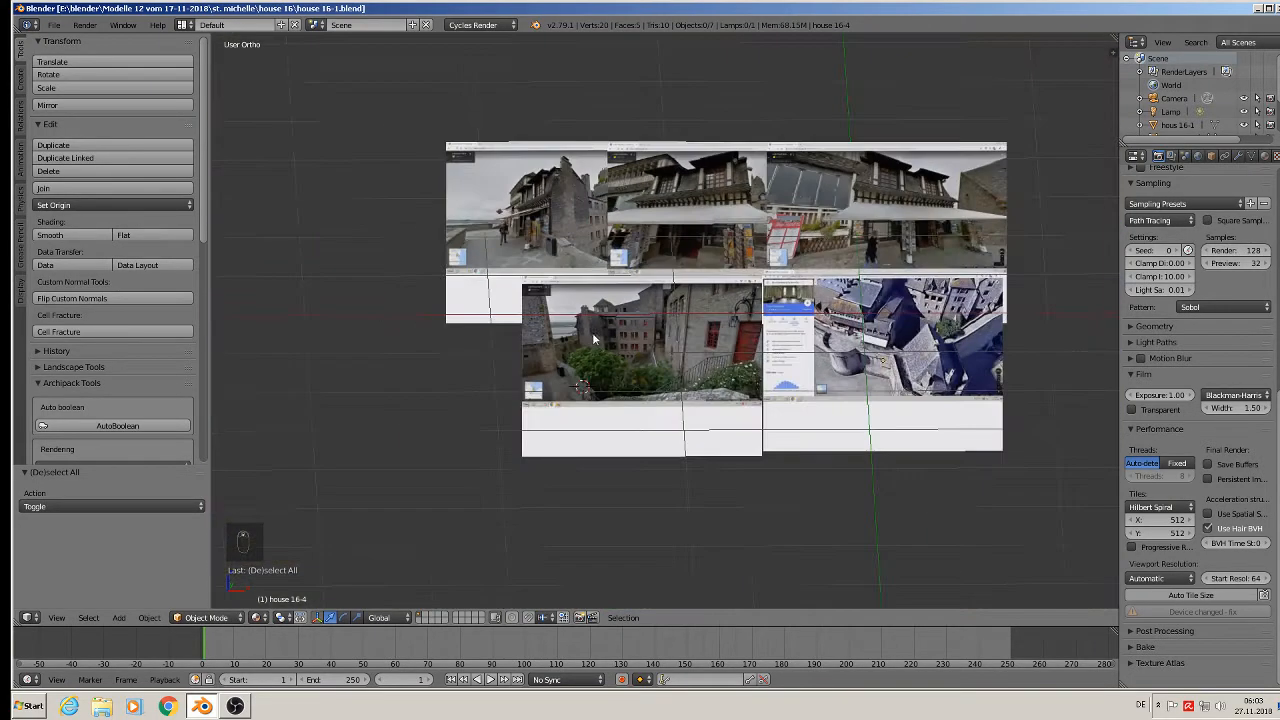
{"action": "scroll", "coordinate": [592, 332], "scroll_direction": "up", "scroll_amount": 2}
{"action": "scroll", "coordinate": [717, 268], "scroll_direction": "up", "scroll_amount": 1}
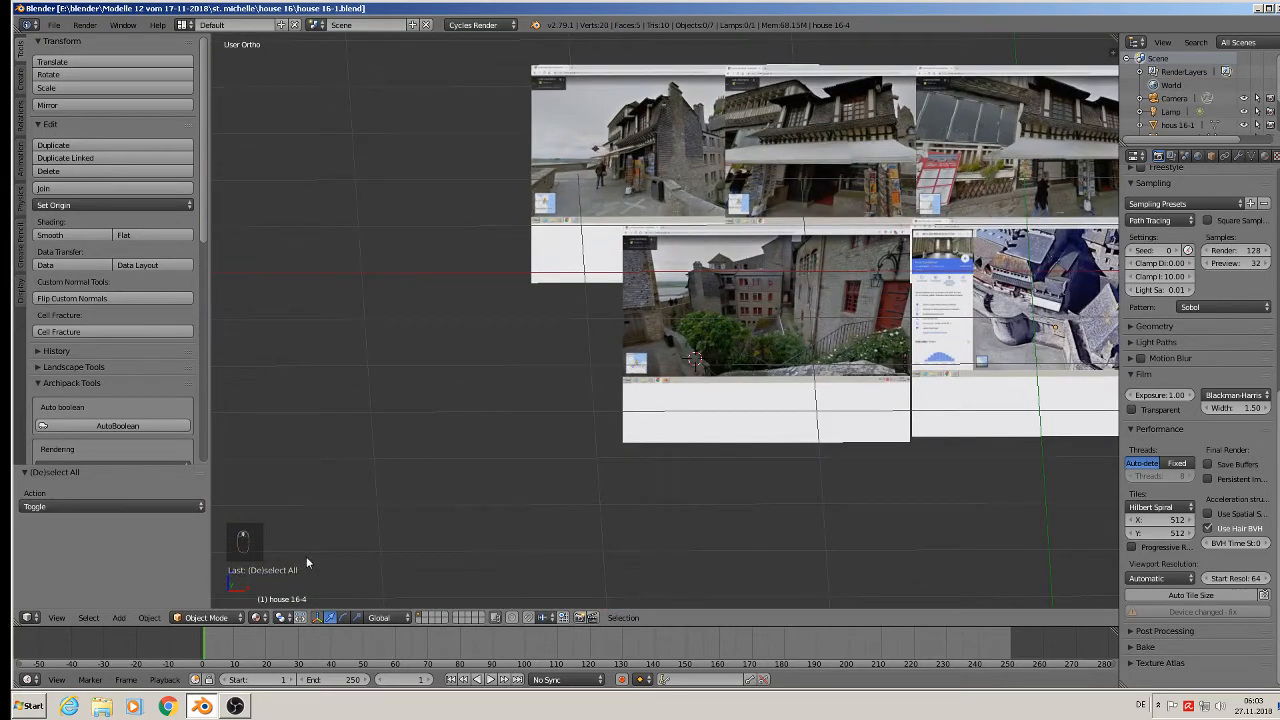
Step: Add a cube in the empty area beside the reference images and scale it down to about 0.106
{"action": "left_click", "coordinate": [382, 400]}
{"action": "left_click", "coordinate": [118, 618]}
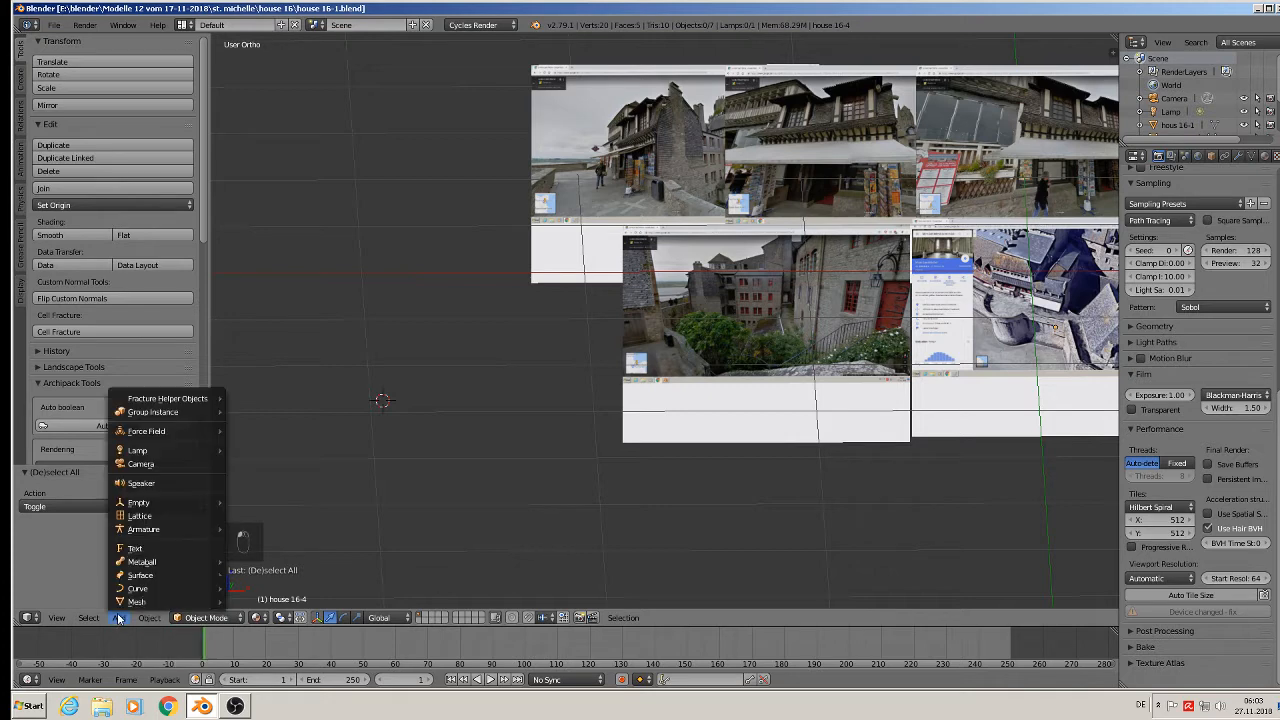
{"action": "mouse_move", "coordinate": [140, 601]}
{"action": "left_click", "coordinate": [256, 299]}
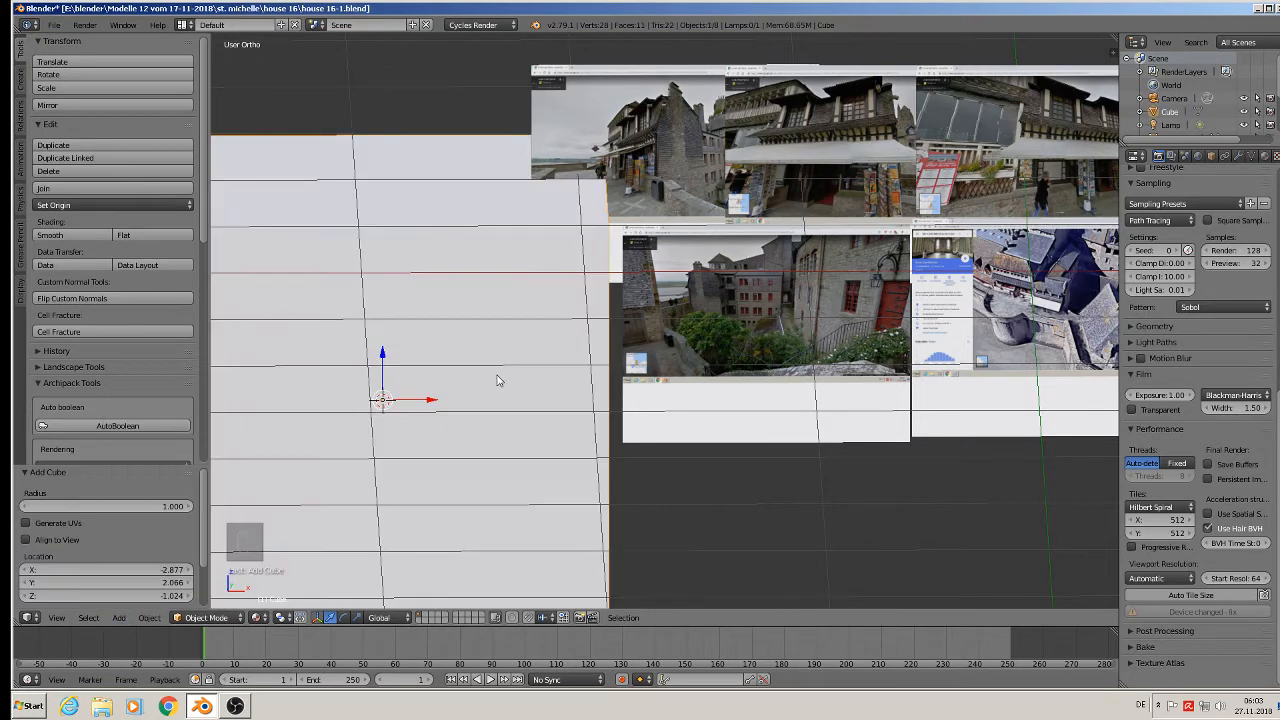
{"action": "key", "text": "s"}
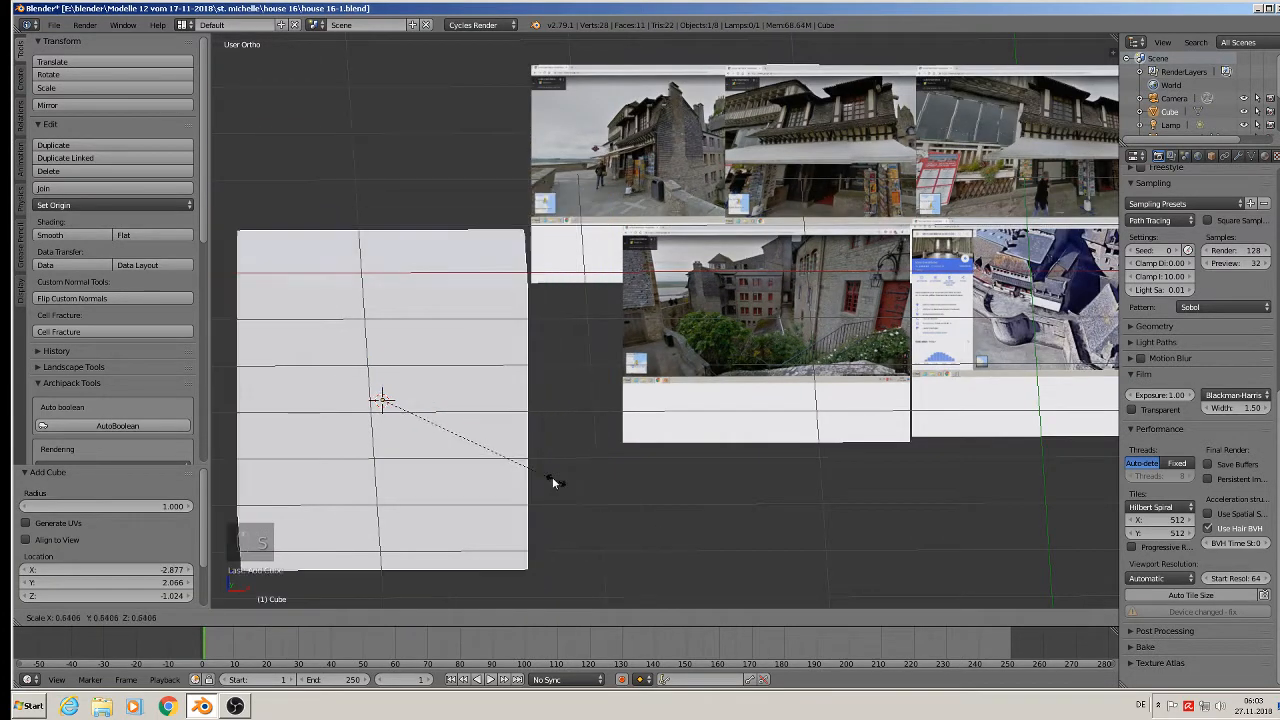
{"action": "left_click", "coordinate": [410, 424]}
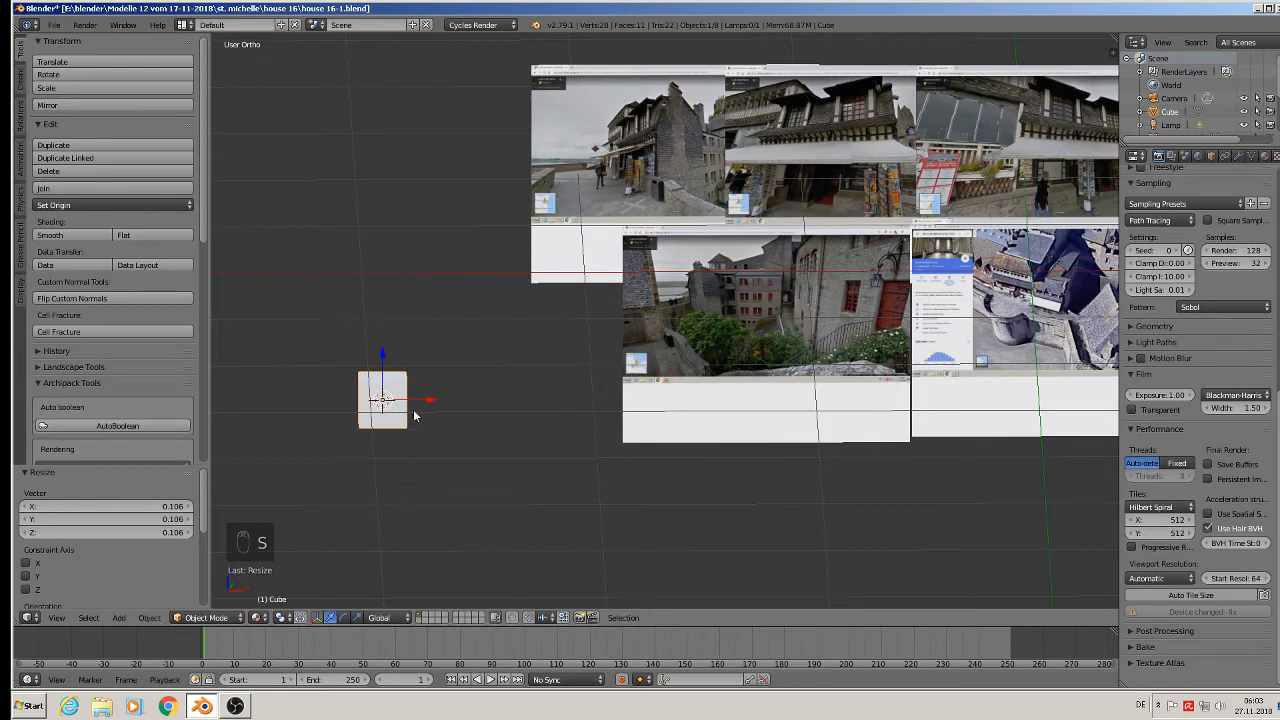
Step: In front view, move the cube about 1.47 along X and 0.40 along Z onto the rear-view photo, and scale it by about 1.05
{"action": "key", "text": "KP_1"}
{"action": "key", "text": "g"}
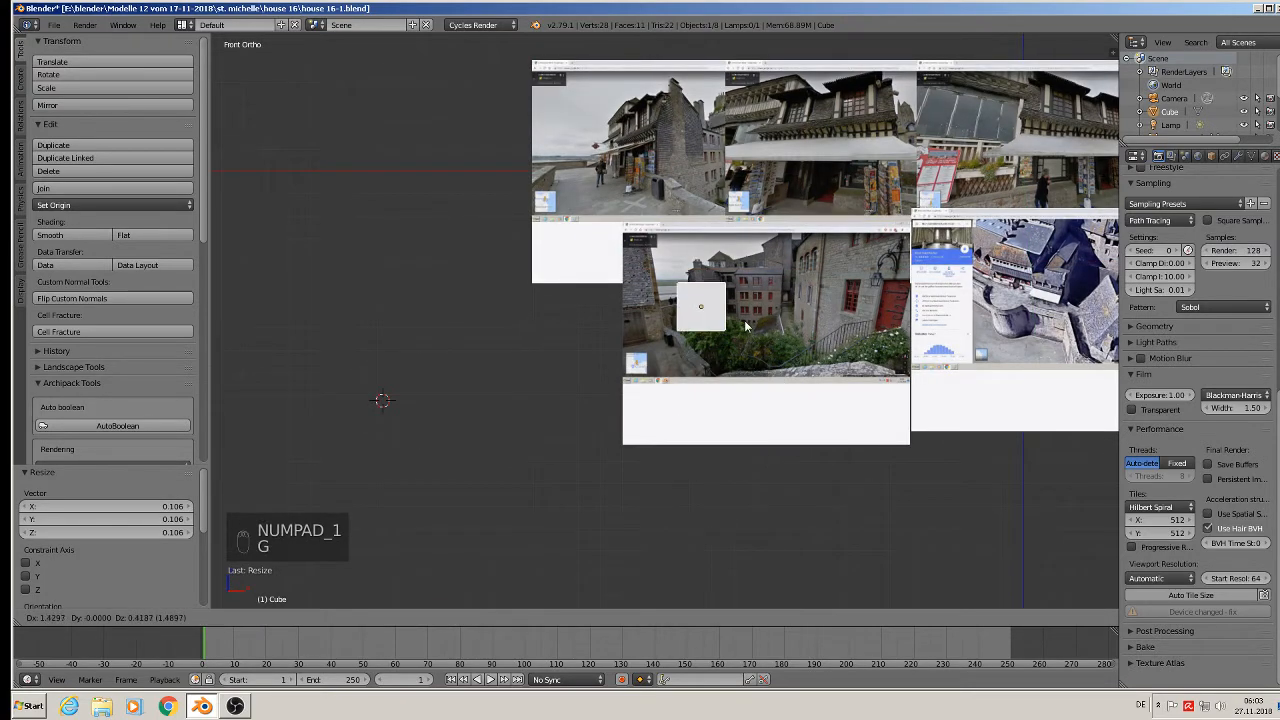
{"action": "left_click", "coordinate": [756, 357]}
{"action": "scroll", "coordinate": [756, 357], "scroll_direction": "up", "scroll_amount": 6}
{"action": "key", "text": "s"}
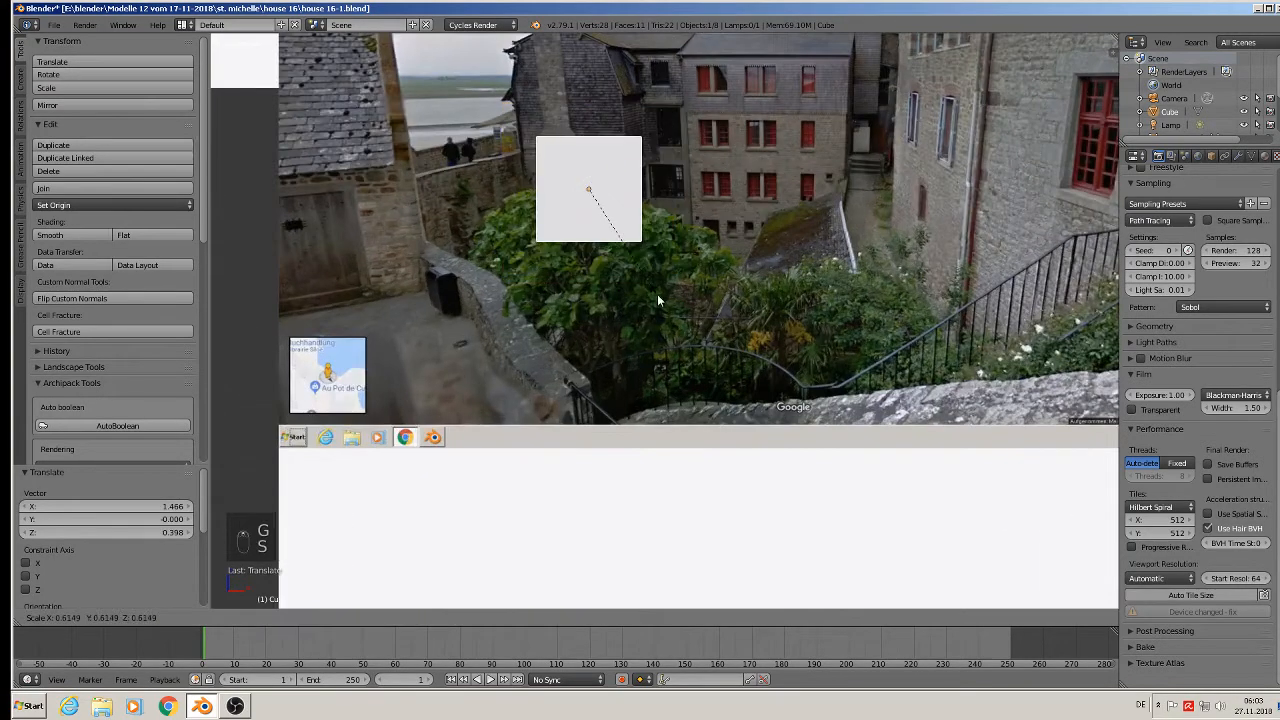
{"action": "left_click", "coordinate": [730, 350]}
Step: Move the cube along the Y axis so it stands in front of the rear-view reference photo
{"action": "middle_click_drag", "start_coordinate": [560, 277], "coordinate": [547, 183]}
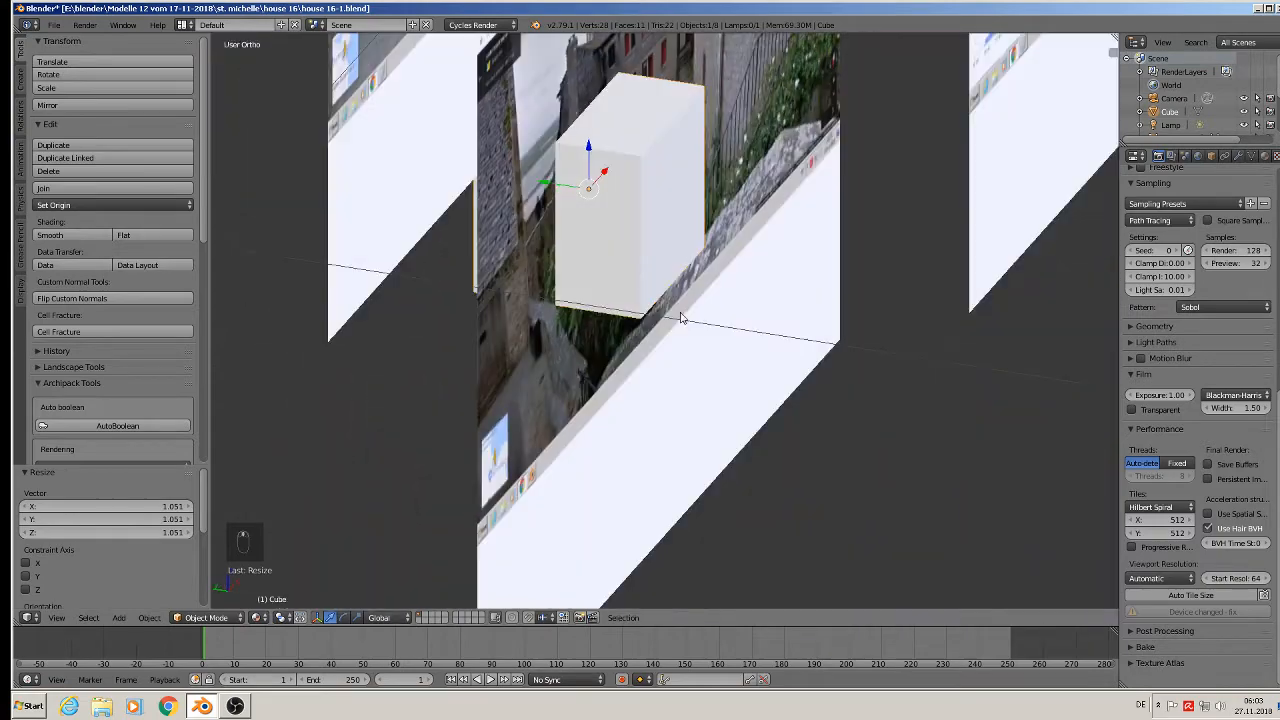
{"action": "left_click_drag", "start_coordinate": [547, 183], "coordinate": [748, 242]}
{"action": "middle_click_drag", "start_coordinate": [748, 262], "coordinate": [790, 210]}
Step: Add two evenly spaced horizontal loop cuts around the cube without sliding them
{"action": "key", "text": "Tab"}
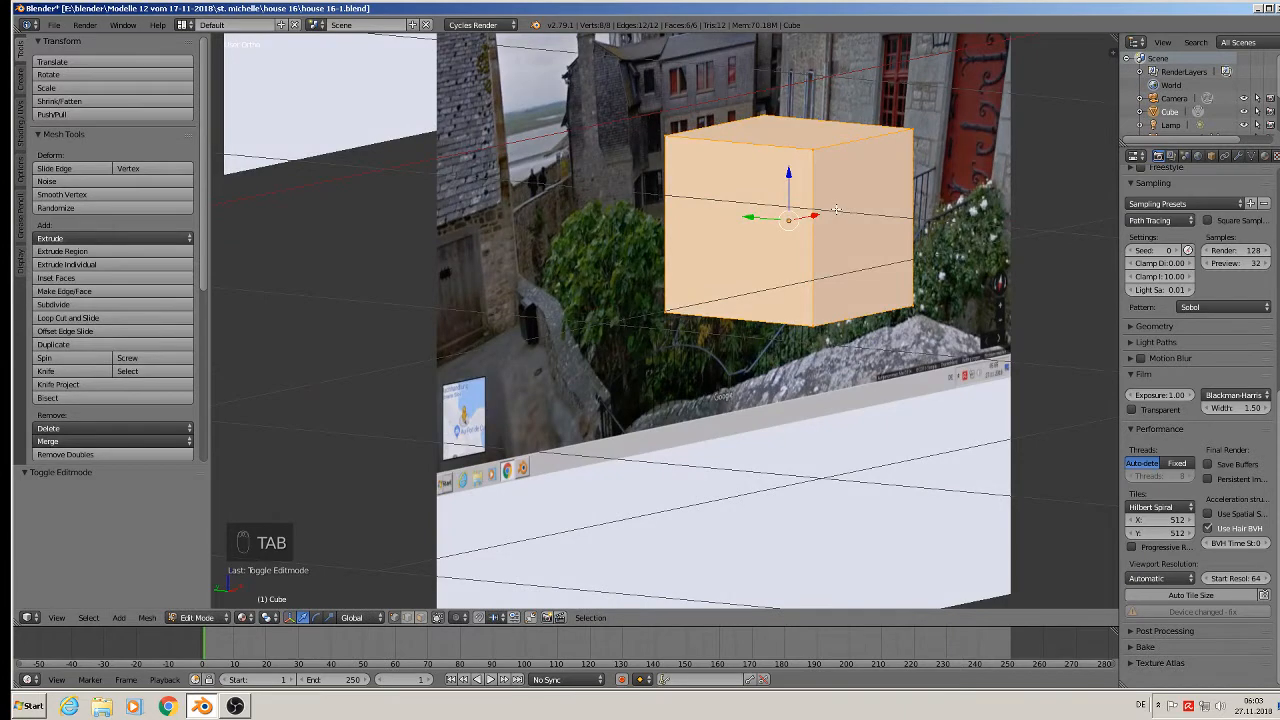
{"action": "key", "text": "ctrl+r"}
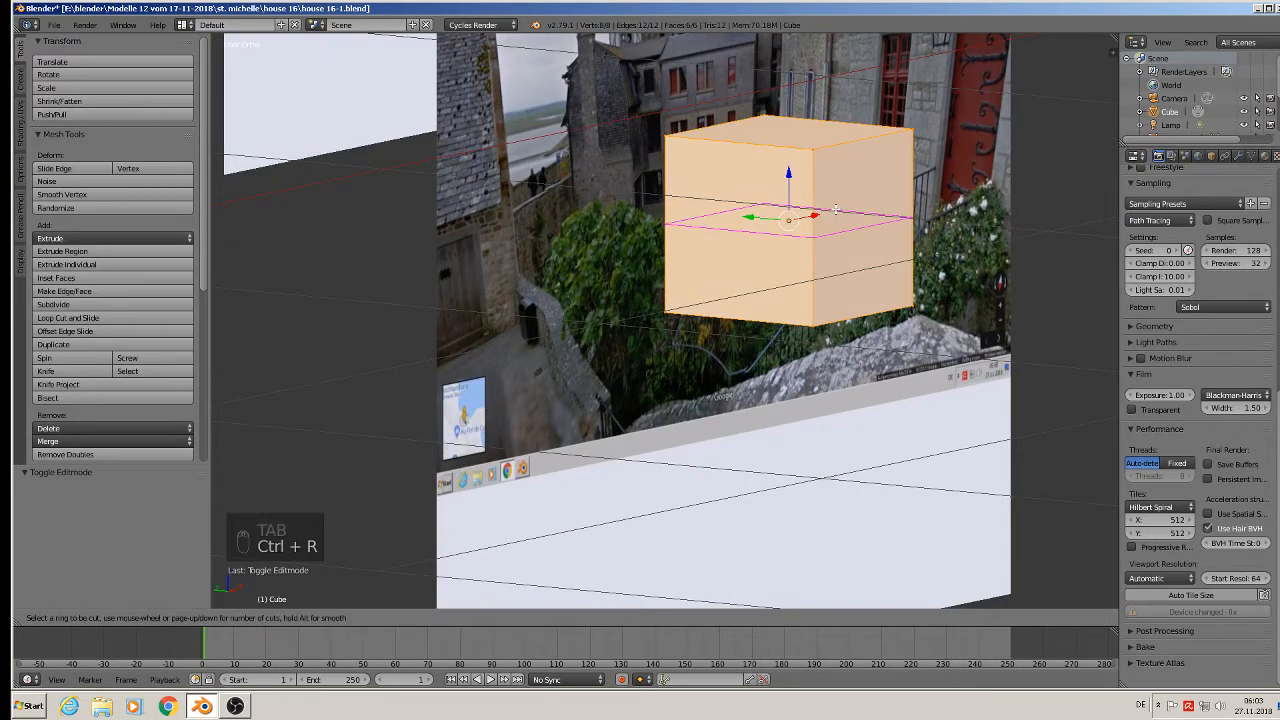
{"action": "scroll", "coordinate": [835, 210], "scroll_direction": "up", "scroll_amount": 1}
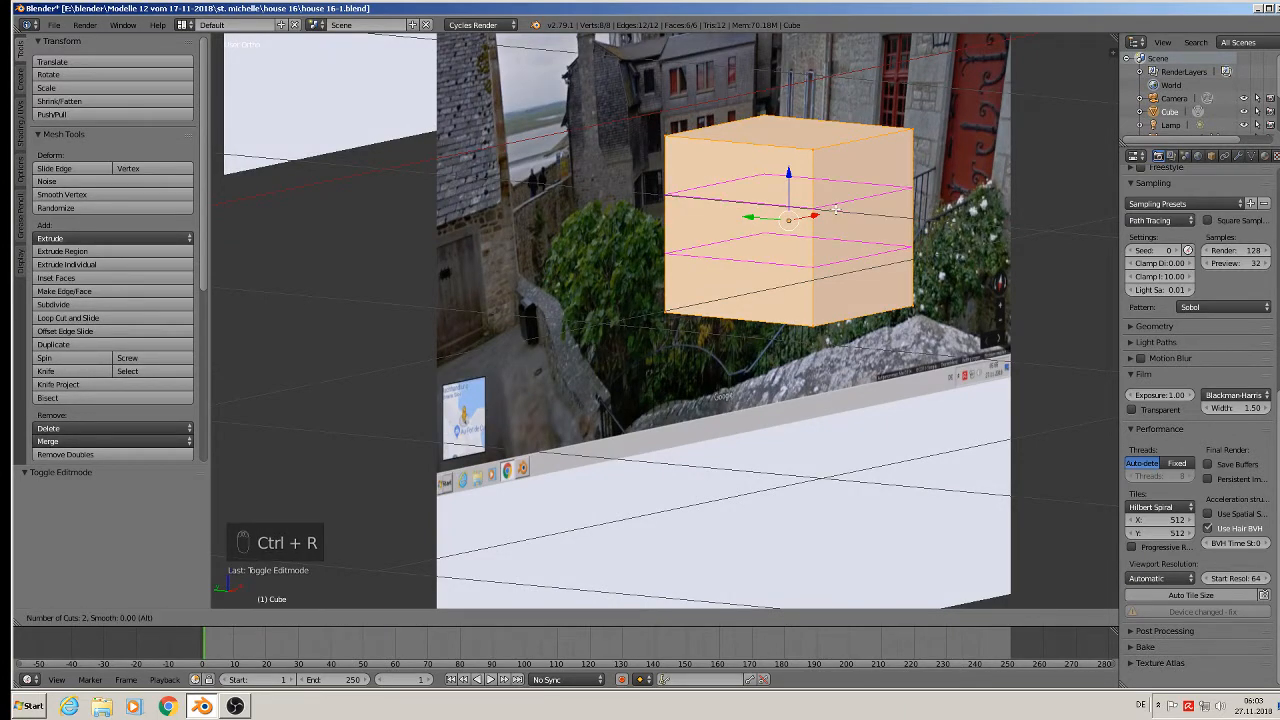
{"action": "left_click", "coordinate": [835, 210]}
{"action": "right_click", "coordinate": [835, 210]}
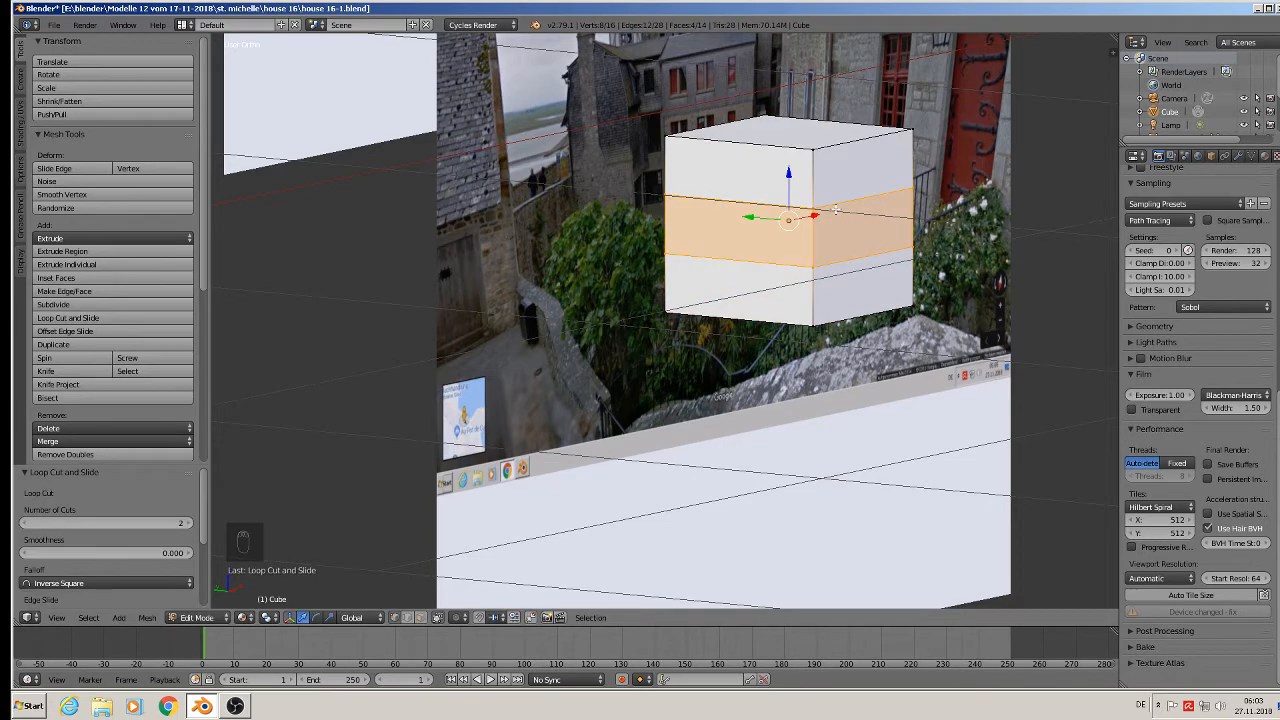
{"action": "key", "text": "Tab"}
{"action": "key", "text": "Tab"}
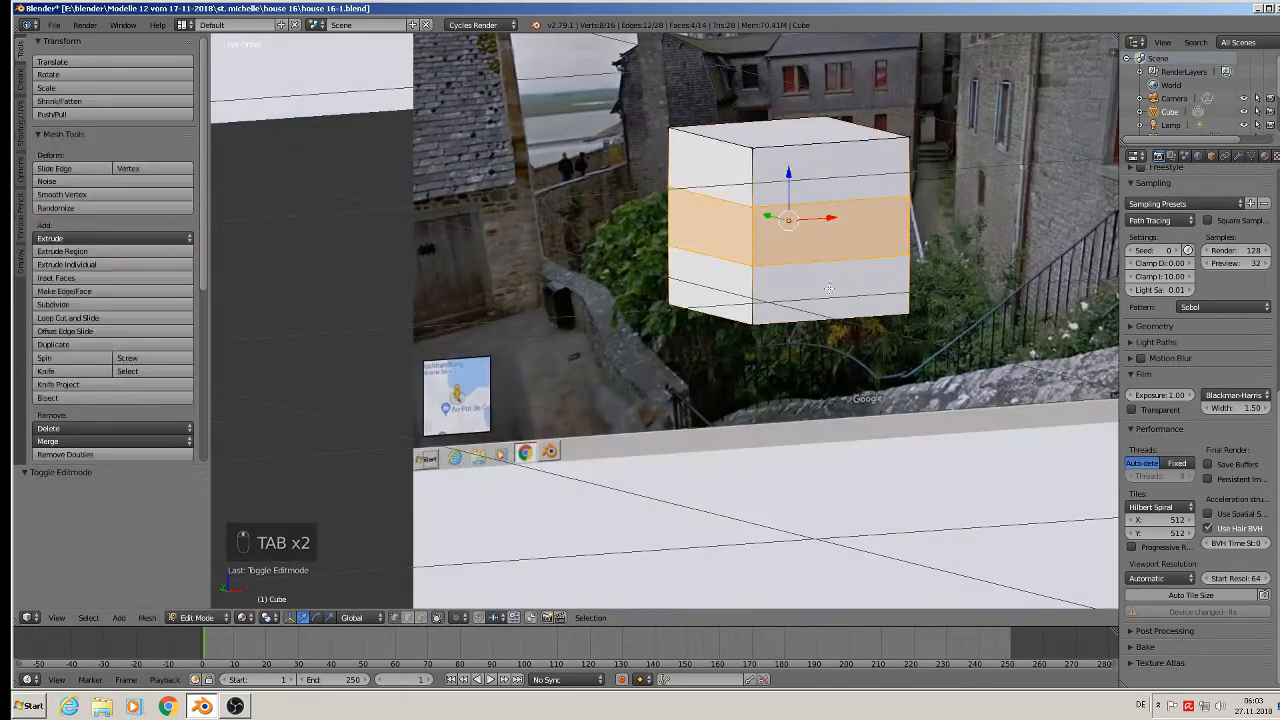
Step: Give the cube a new default material and enlarge the material slot list
{"action": "left_click", "coordinate": [1265, 157]}
{"action": "left_click", "coordinate": [1175, 260]}
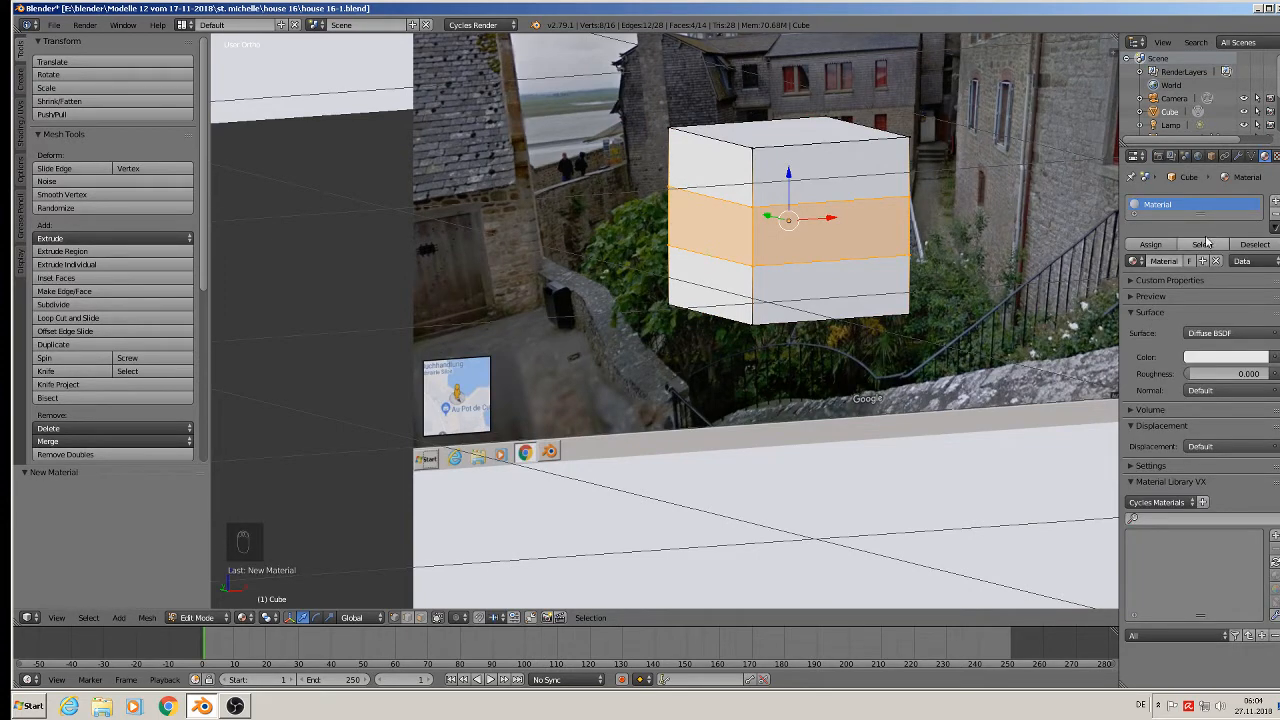
{"action": "left_click_drag", "start_coordinate": [1200, 214], "coordinate": [1200, 296]}
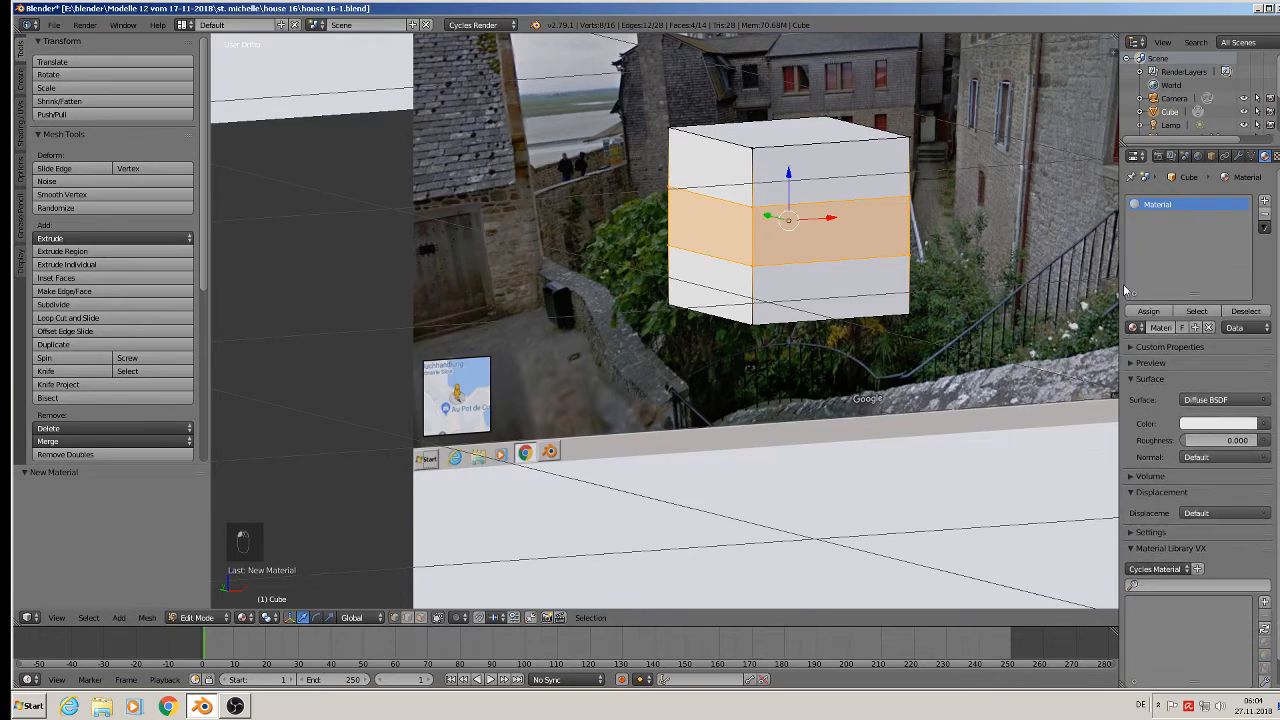
Step: Create a second material with a red diffuse color and assign it to the cube's middle band of faces
{"action": "left_click", "coordinate": [1264, 201]}
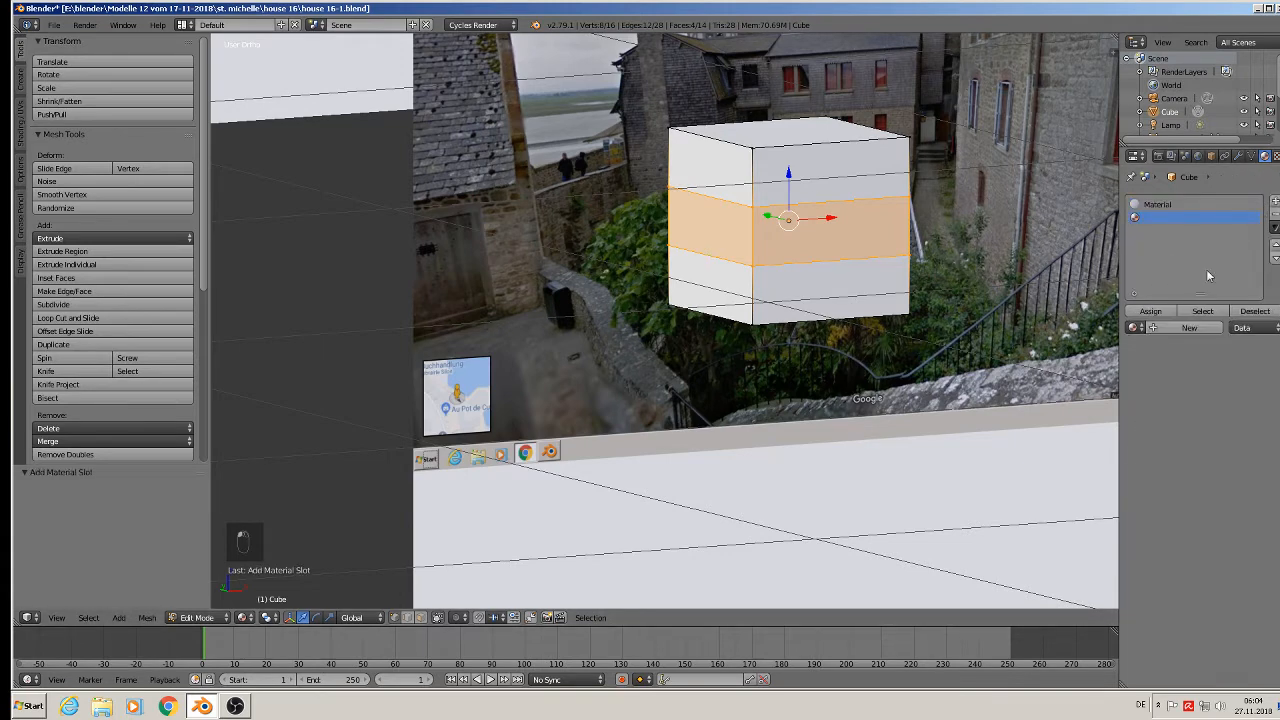
{"action": "left_click", "coordinate": [1193, 326]}
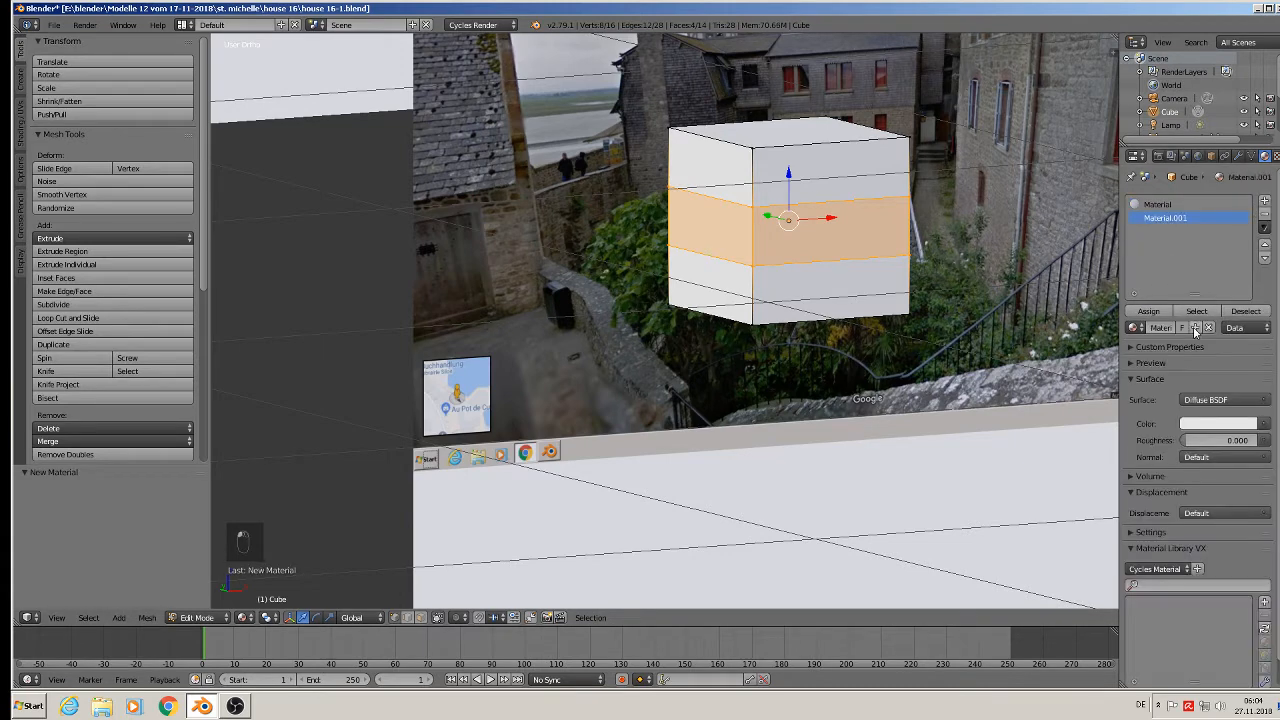
{"action": "left_click", "coordinate": [1207, 424]}
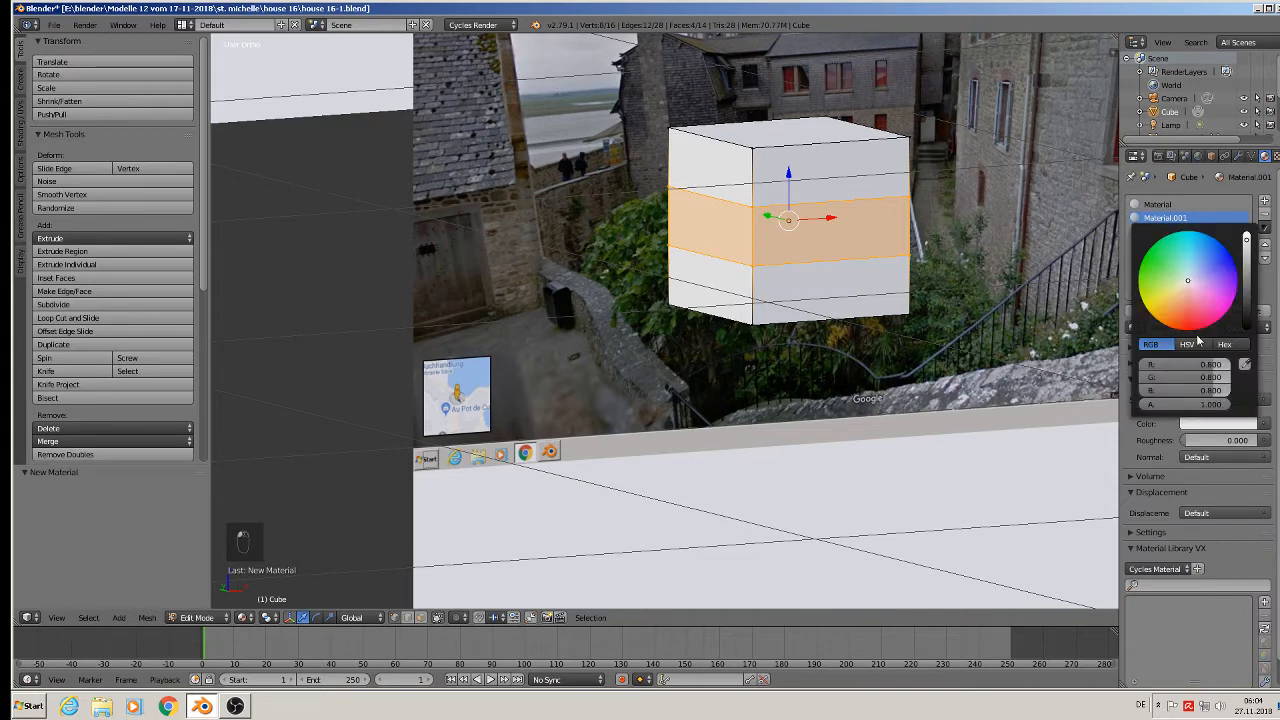
{"action": "left_click", "coordinate": [1192, 328]}
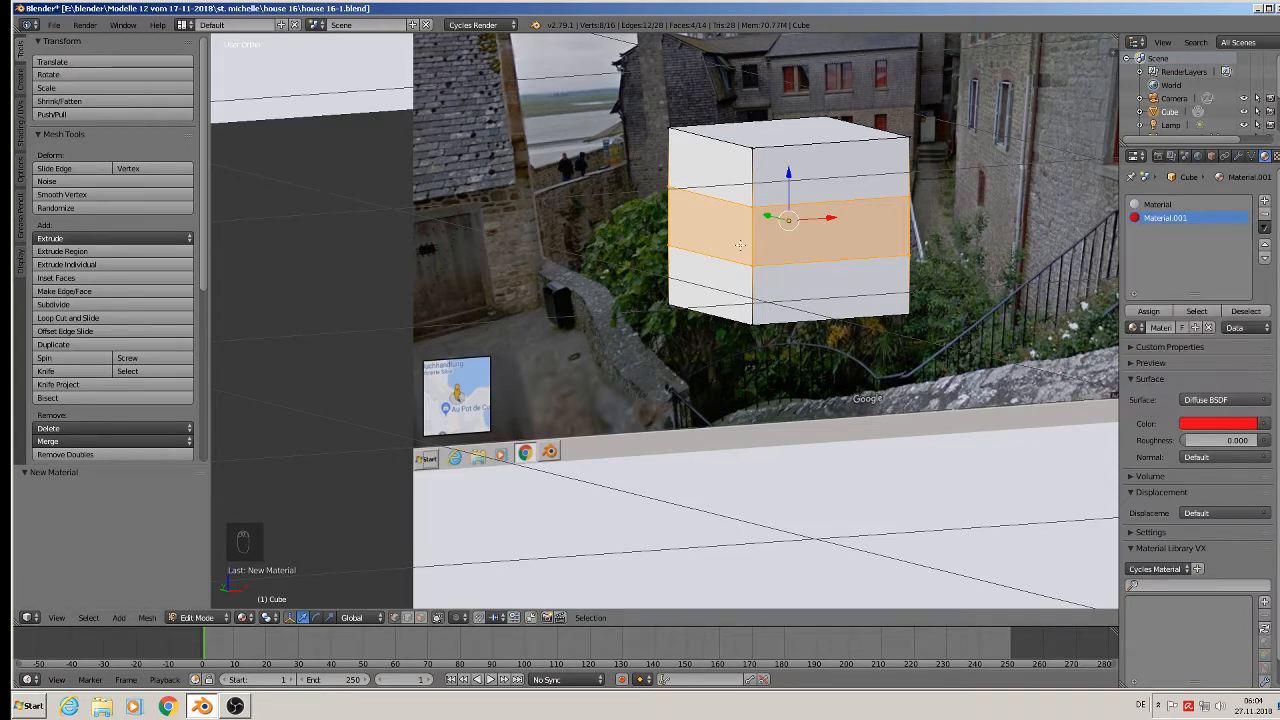
{"action": "left_click", "coordinate": [1148, 311]}
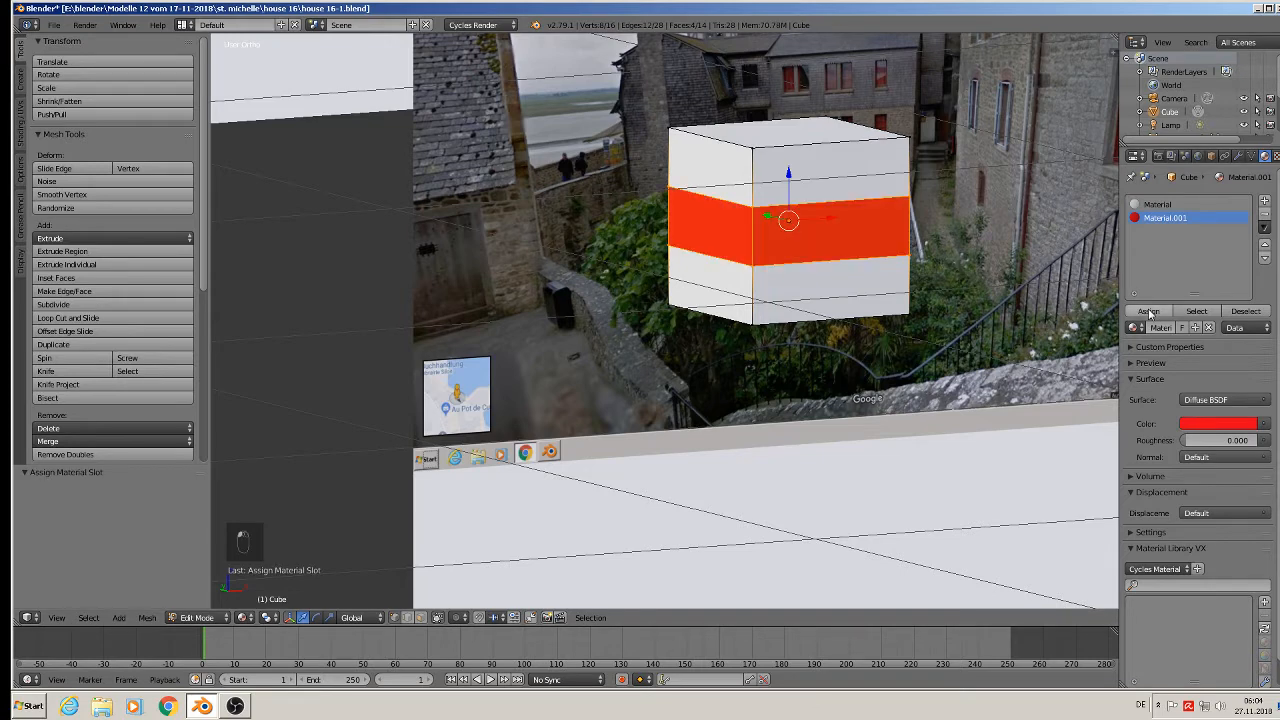
Step: Return to Object Mode with the cube selected and set the pivot point to Individual Origins
{"action": "key", "text": "Tab"}
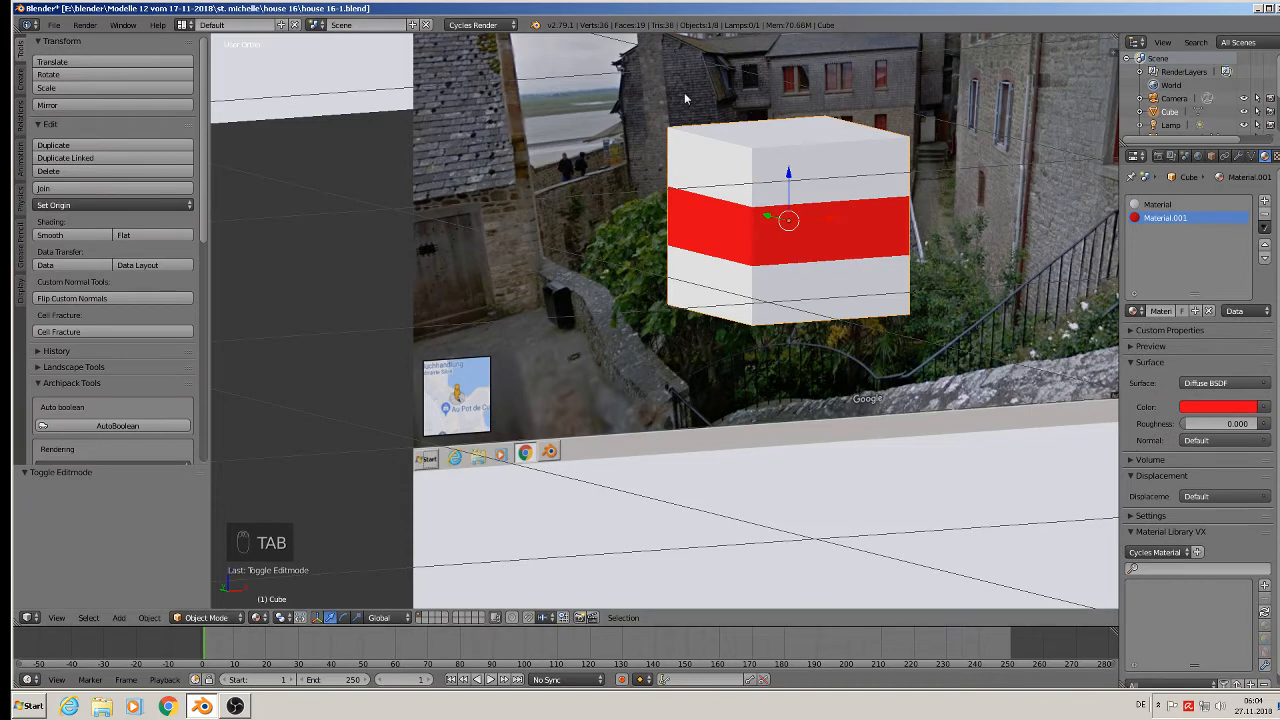
{"action": "right_click", "coordinate": [742, 153]}
{"action": "key", "text": "Tab"}
{"action": "key", "text": "Tab"}
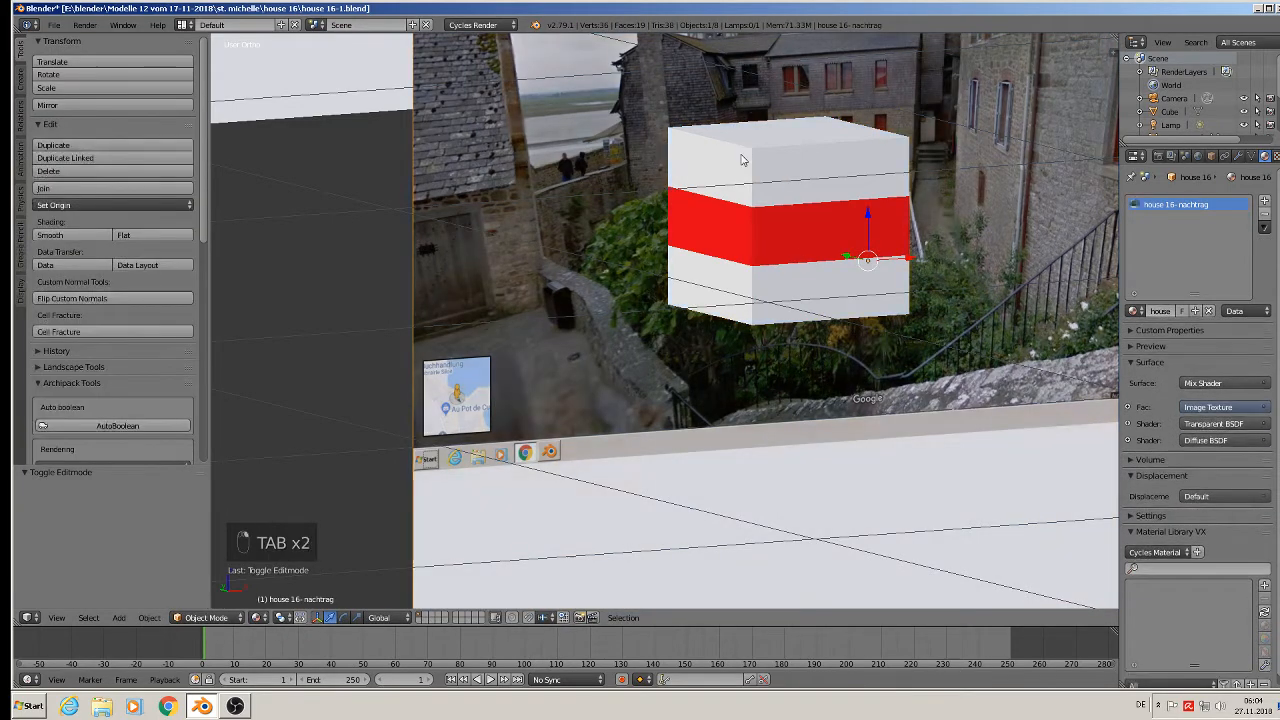
{"action": "right_click", "coordinate": [745, 156]}
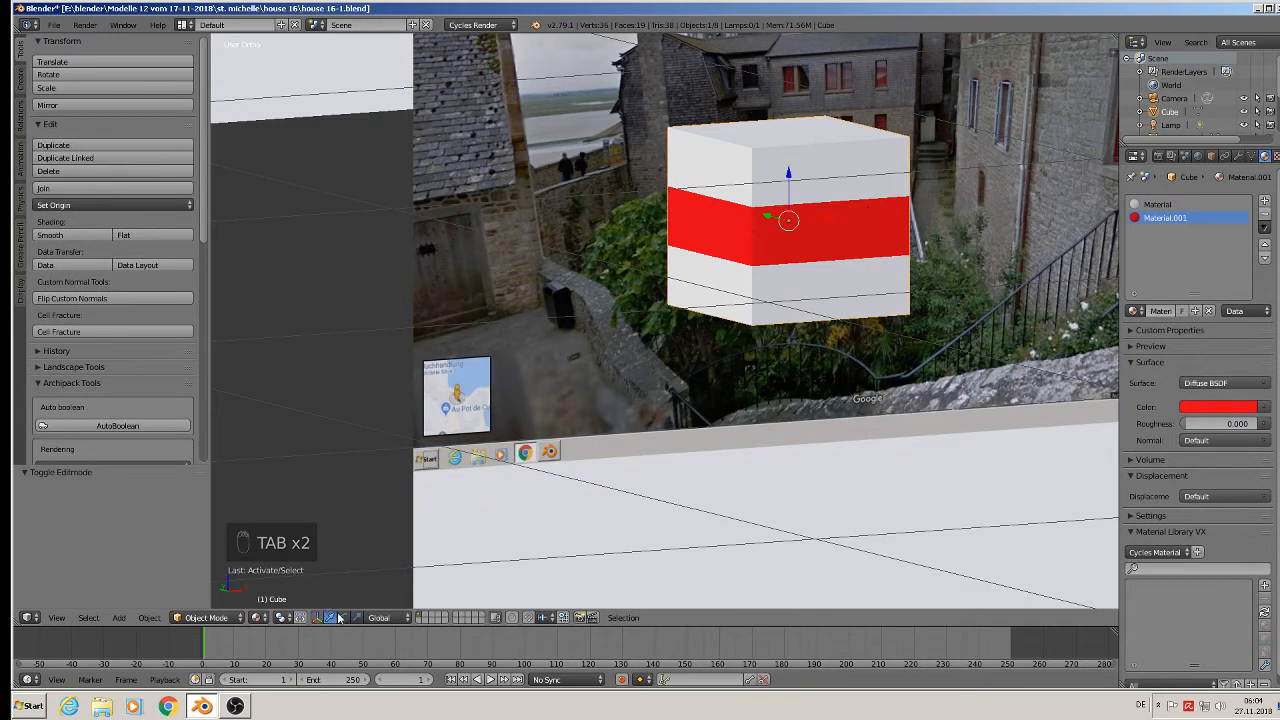
{"action": "left_click", "coordinate": [282, 618]}
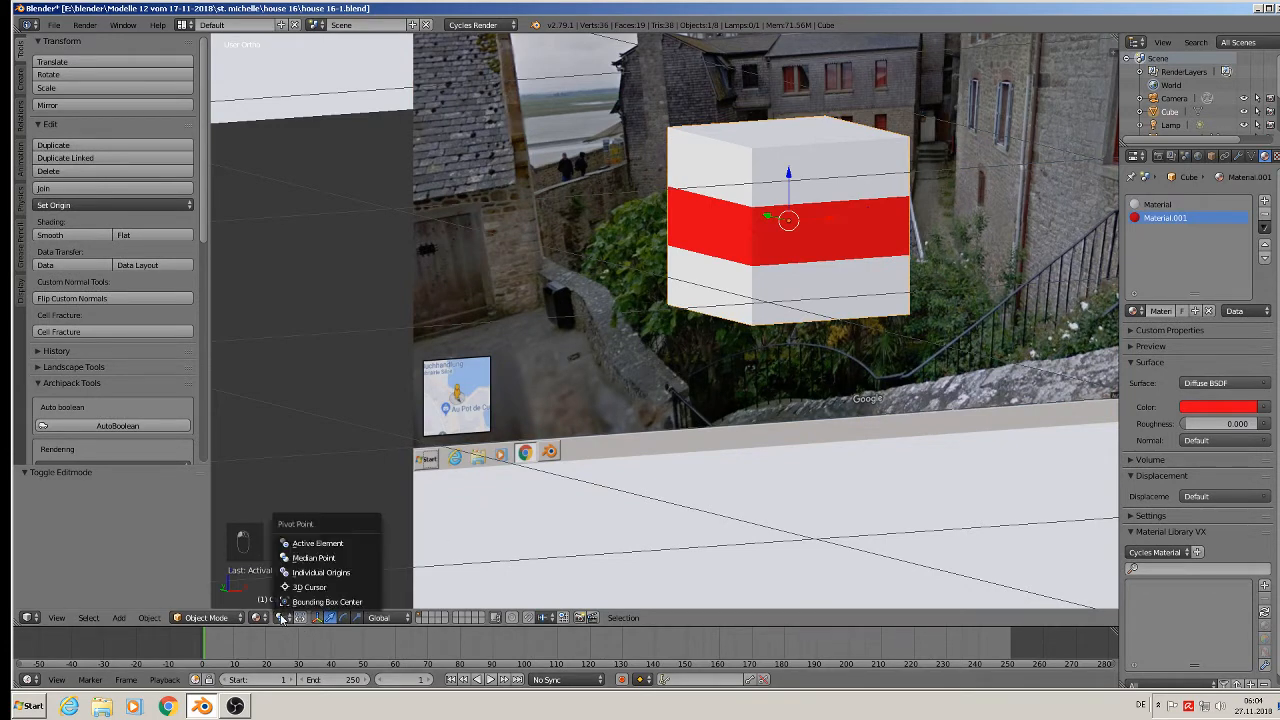
{"action": "left_click", "coordinate": [320, 579]}
Step: Extrude the cube's two opposite top edges that run along Y and raise them about 0.069 along Z
{"action": "key", "text": "Tab"}
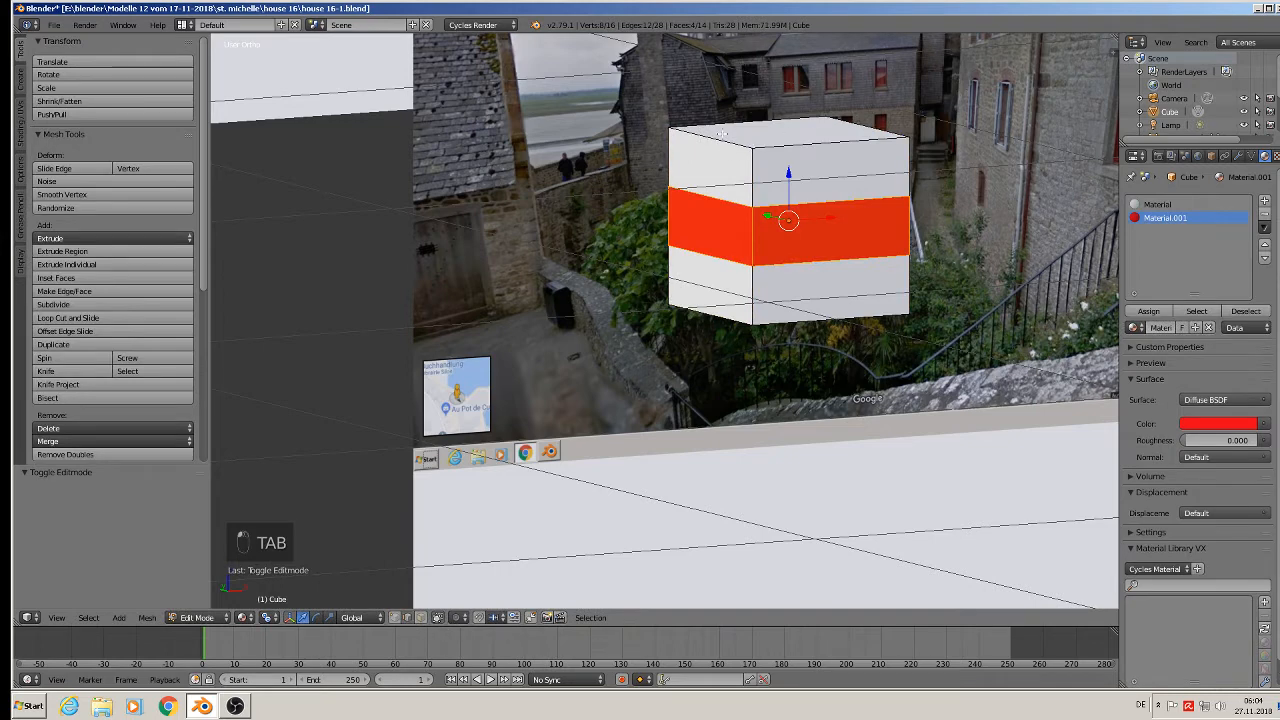
{"action": "right_click", "coordinate": [724, 139]}
{"action": "right_click", "coordinate": [885, 127], "text": "shift"}
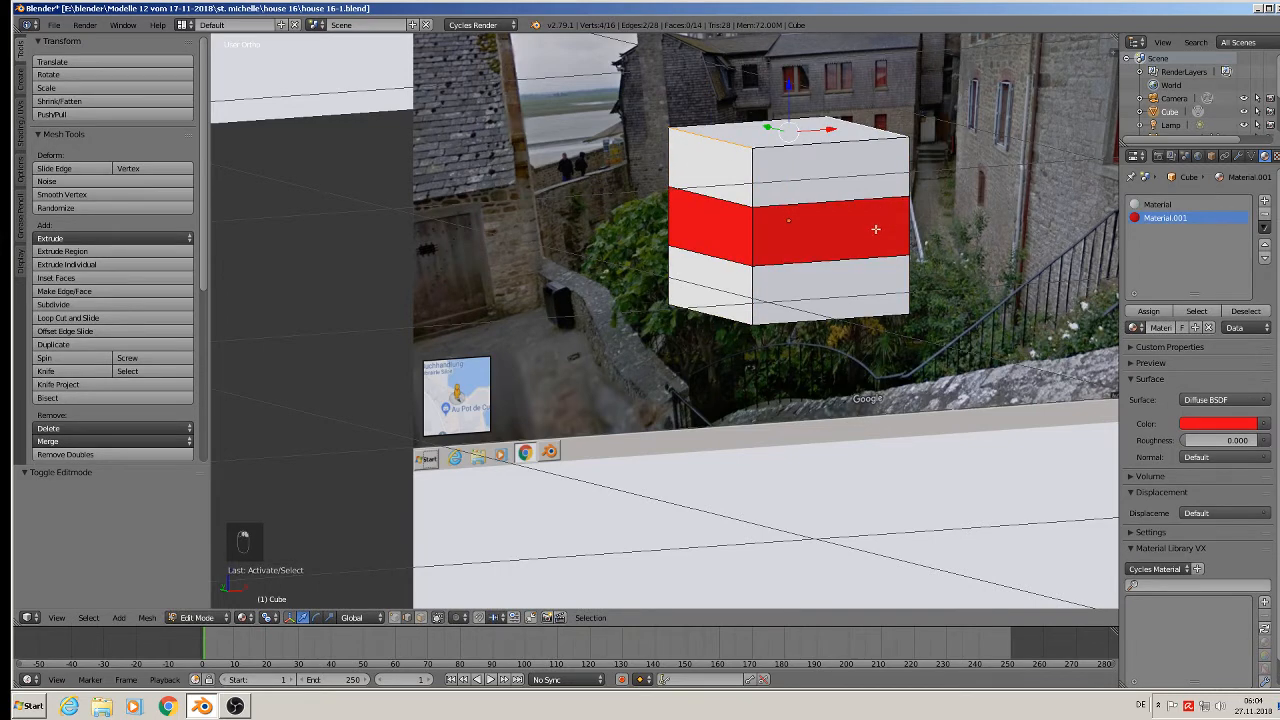
{"action": "middle_click_drag", "start_coordinate": [876, 229], "coordinate": [731, 395], "text": "shift"}
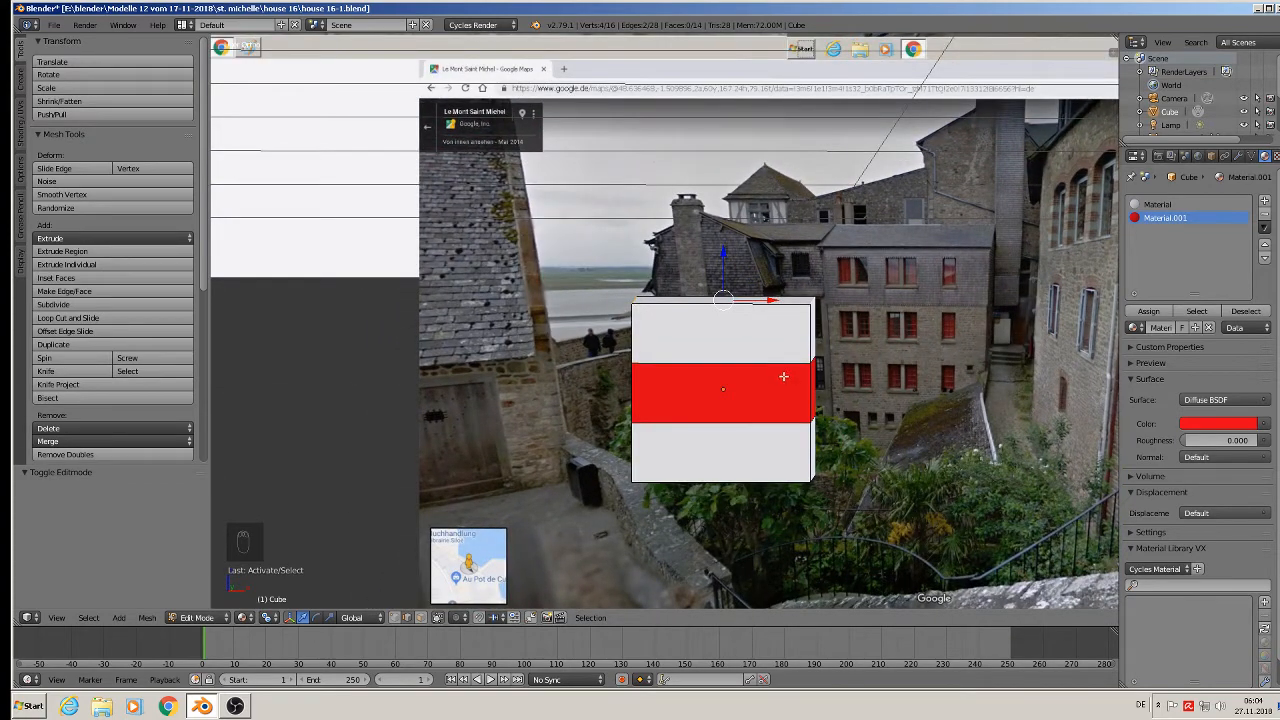
{"action": "key", "text": "e"}
{"action": "right_click", "coordinate": [769, 335]}
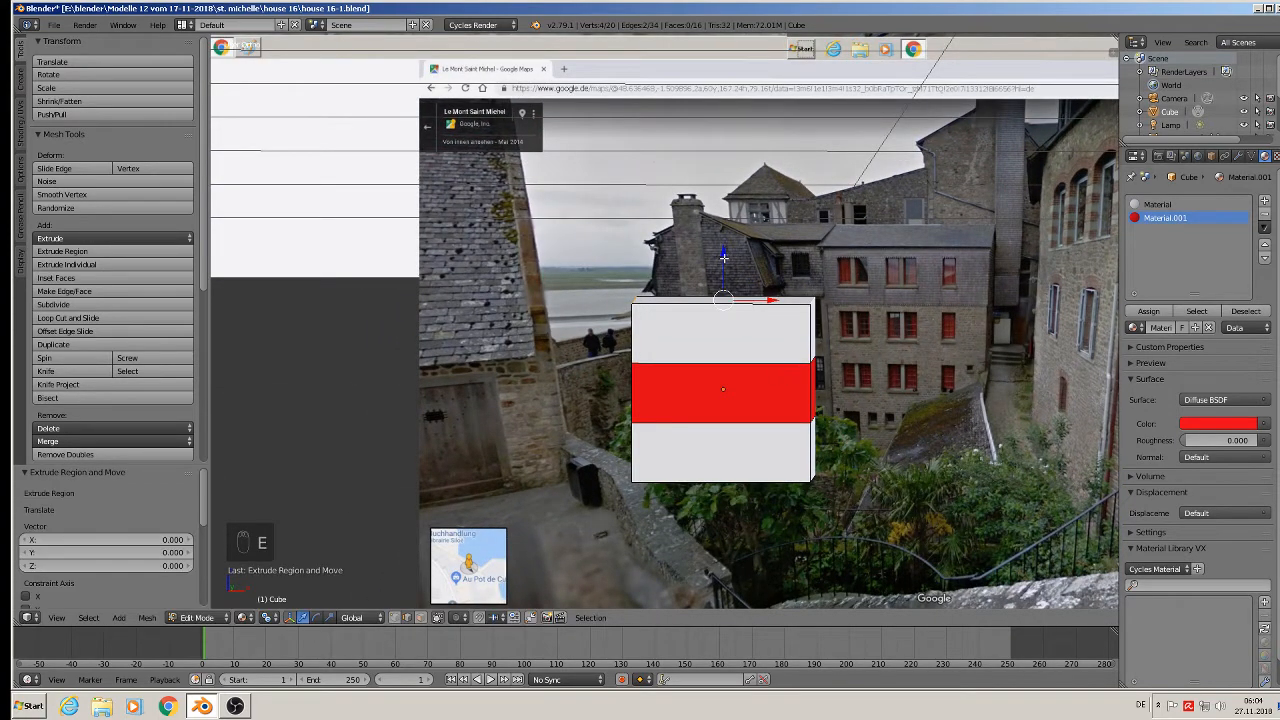
{"action": "key", "text": "e"}
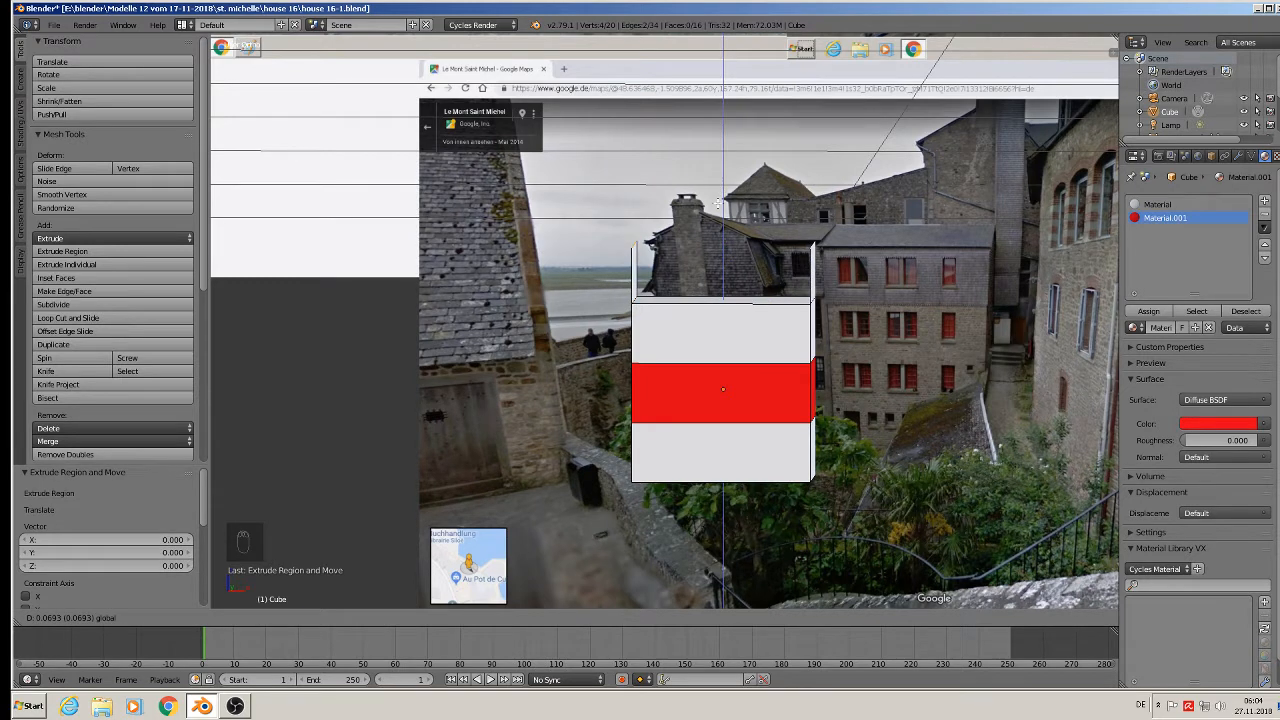
{"action": "left_click", "coordinate": [718, 203]}
{"action": "key", "text": "s"}
{"action": "key", "text": "x"}
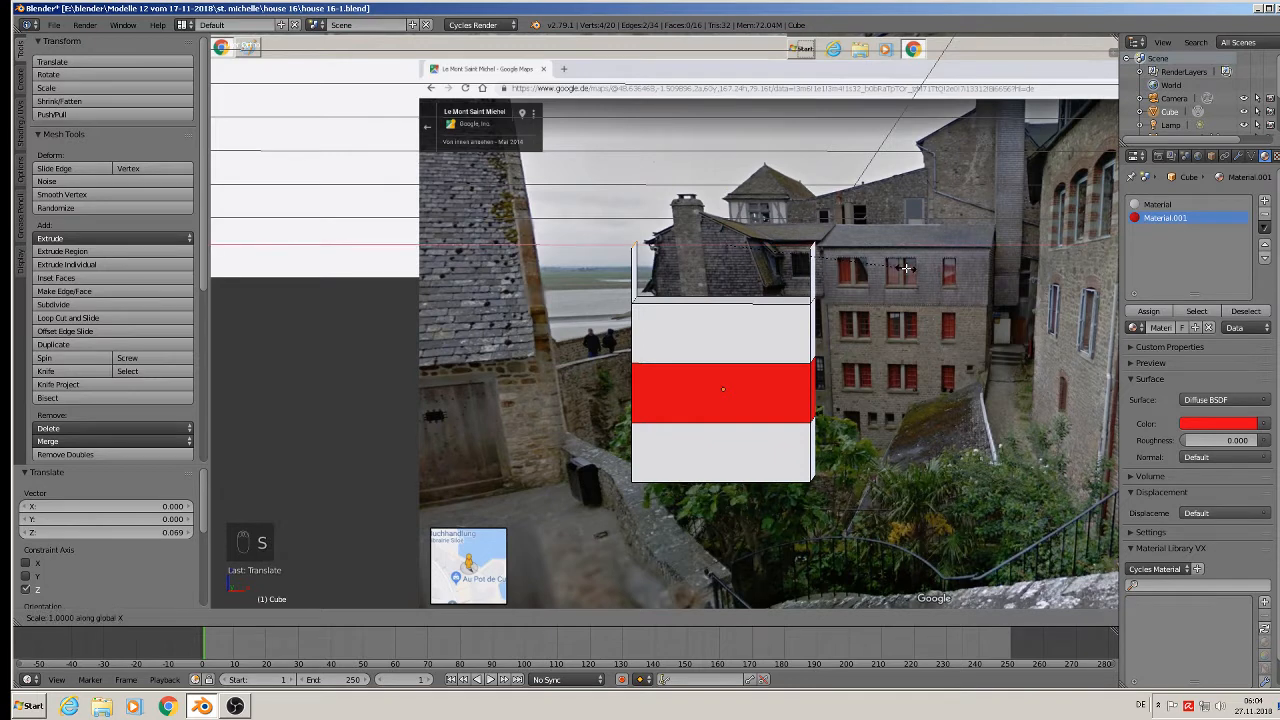
{"action": "right_click", "coordinate": [852, 258]}
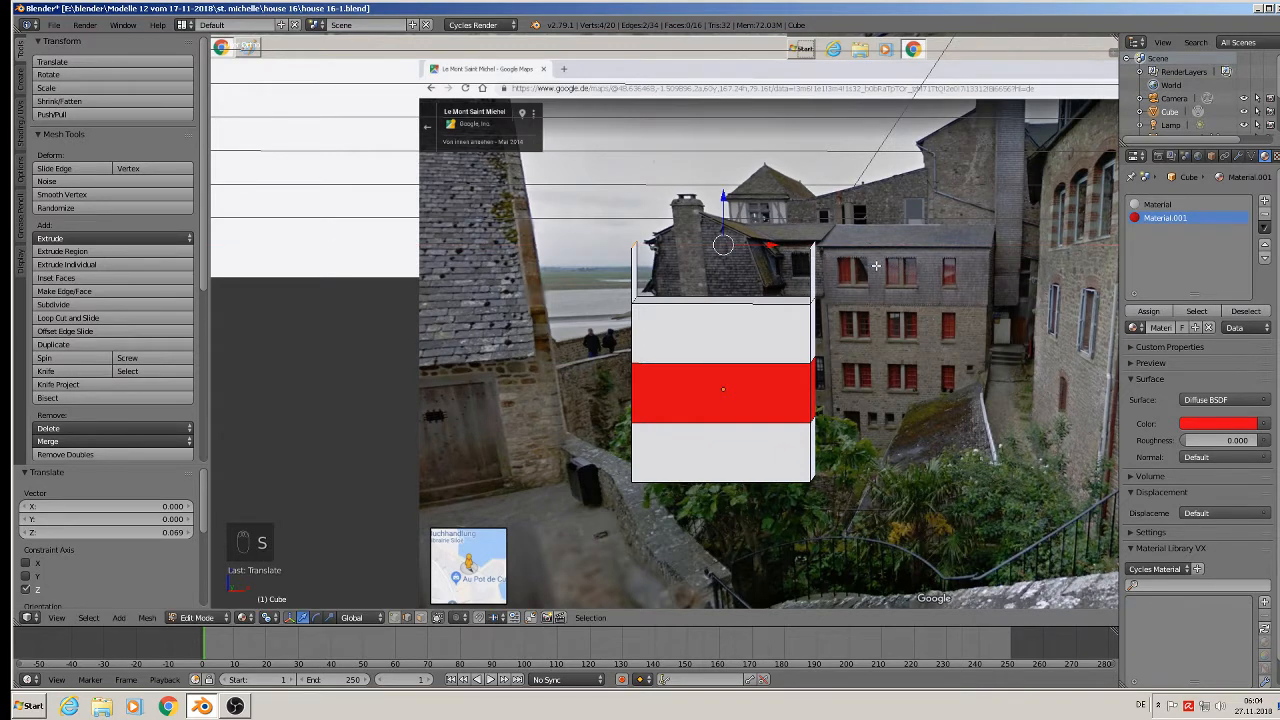
{"action": "key", "text": "s"}
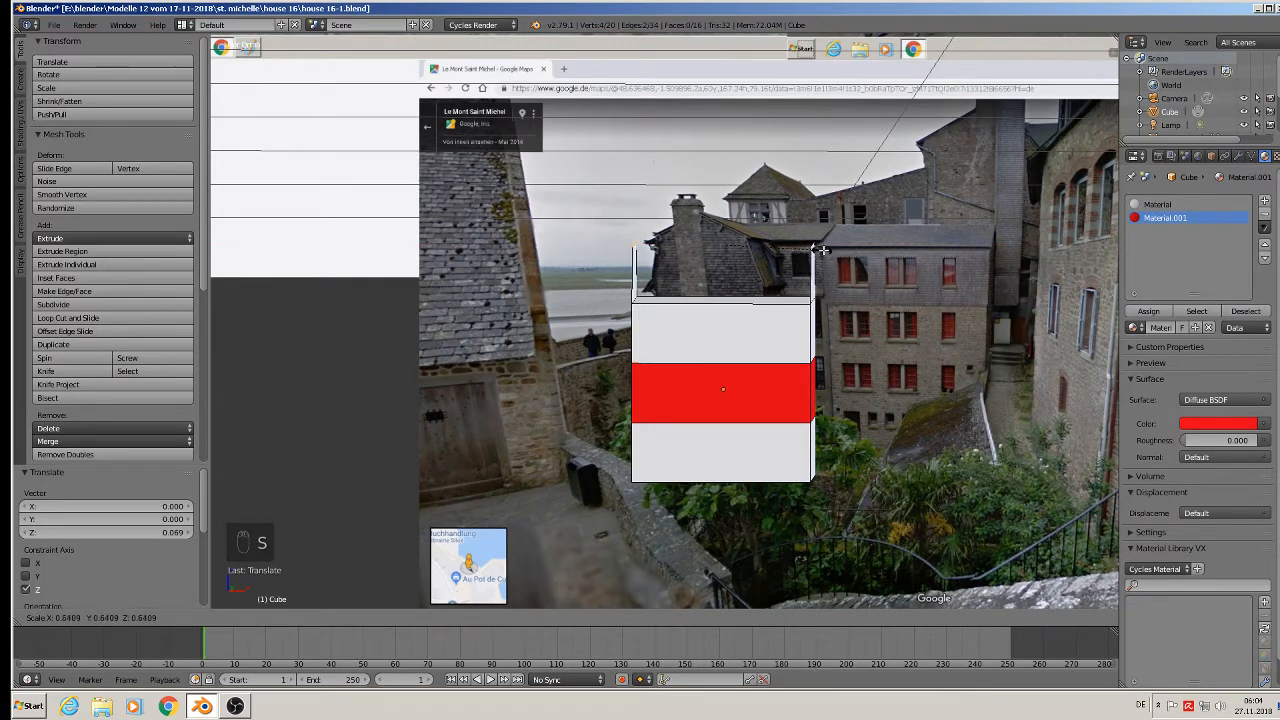
{"action": "right_click", "coordinate": [872, 266]}
{"action": "key", "text": "g"}
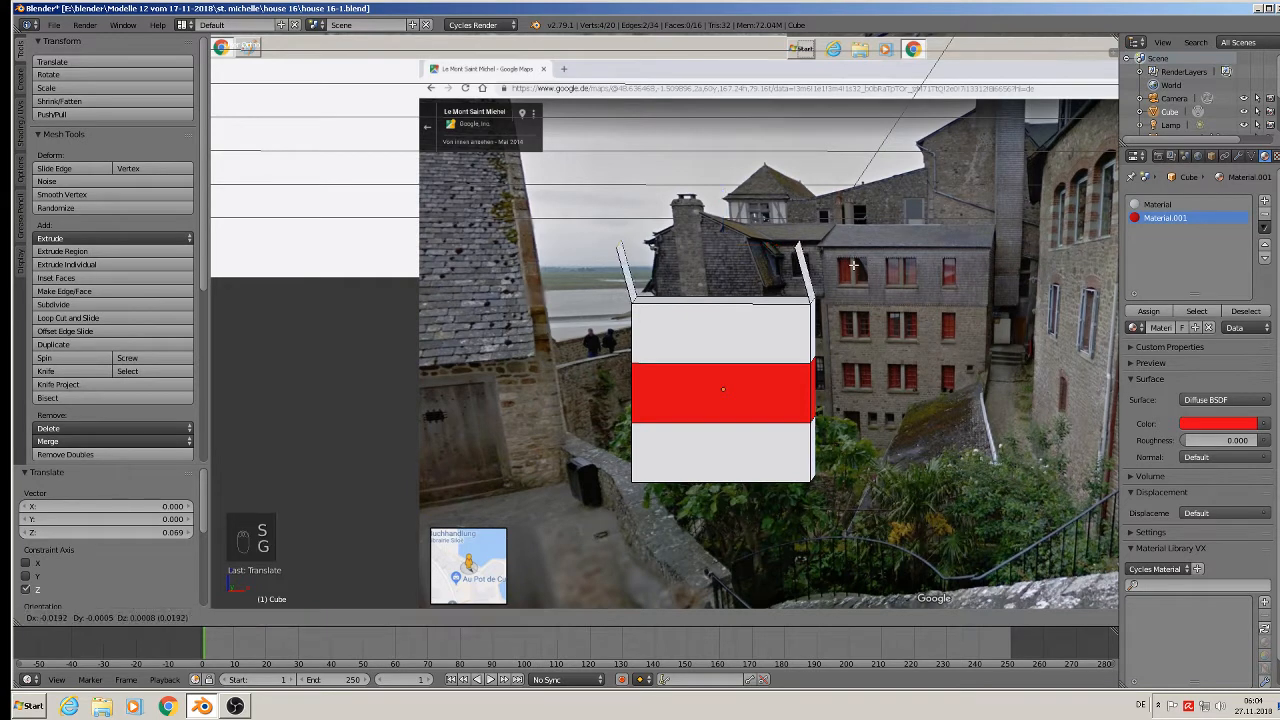
{"action": "right_click", "coordinate": [866, 267]}
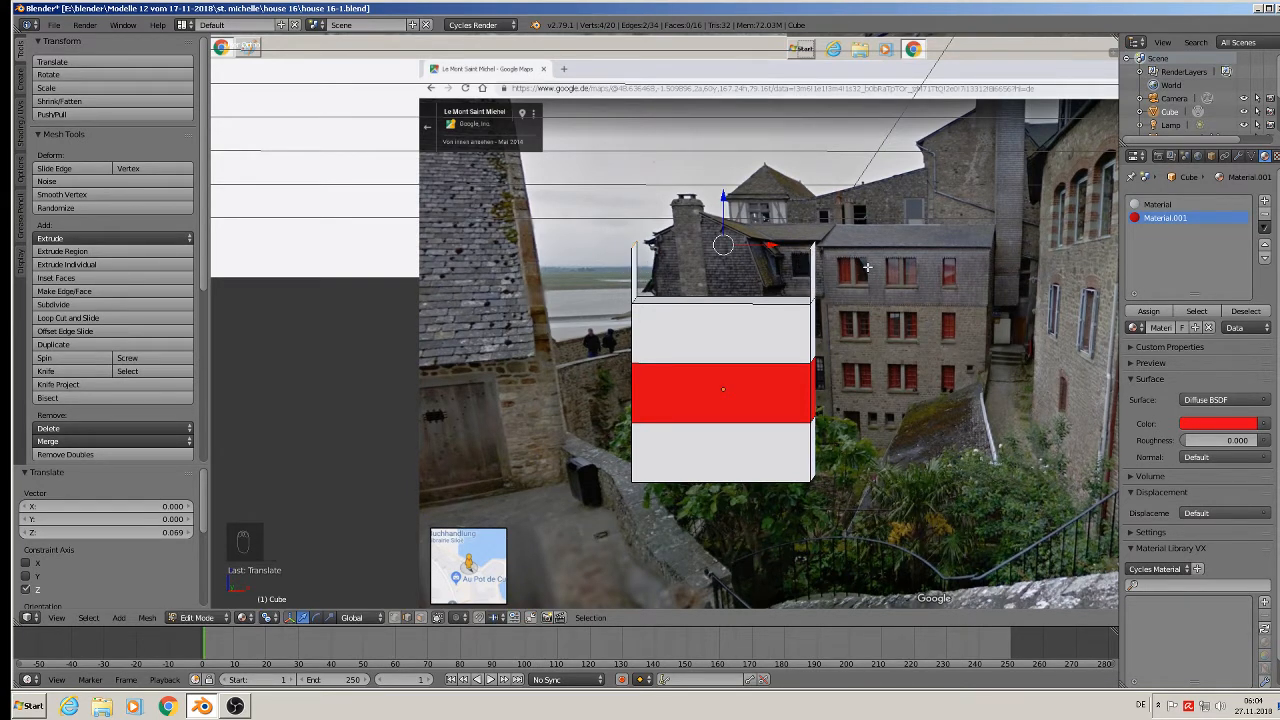
{"action": "key", "text": "s"}
{"action": "key", "text": "x"}
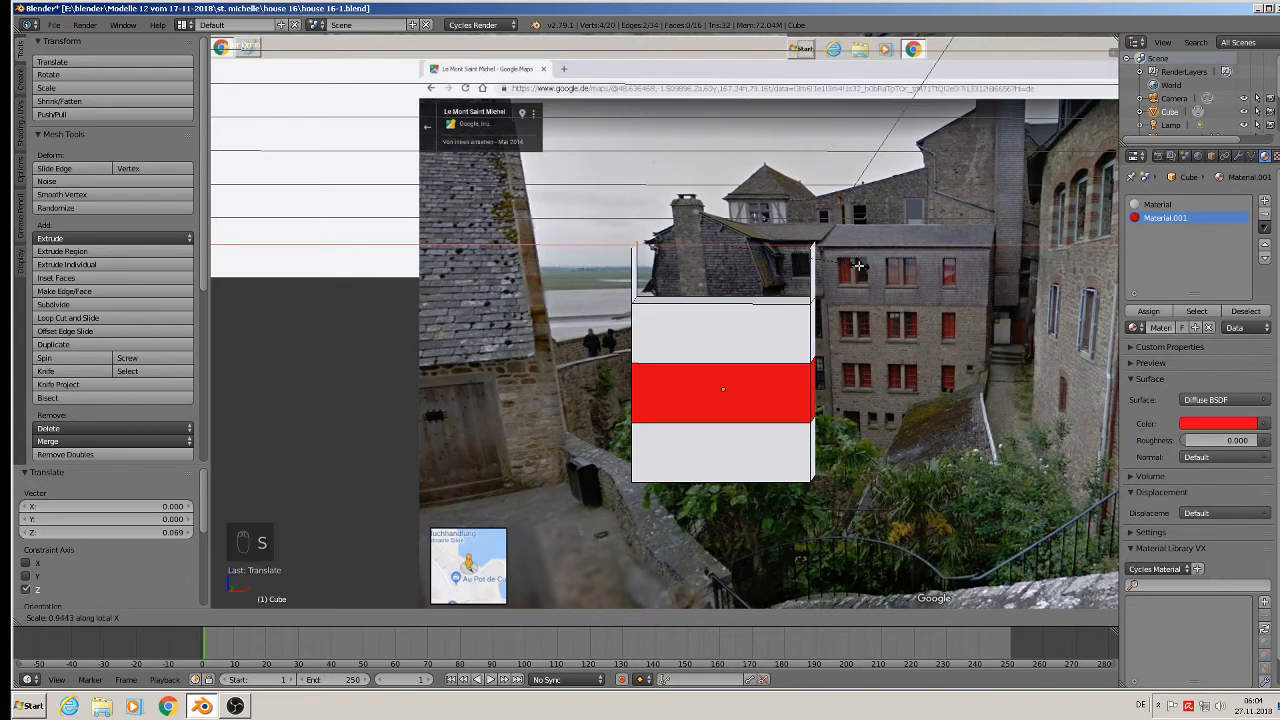
{"action": "left_click", "coordinate": [840, 258]}
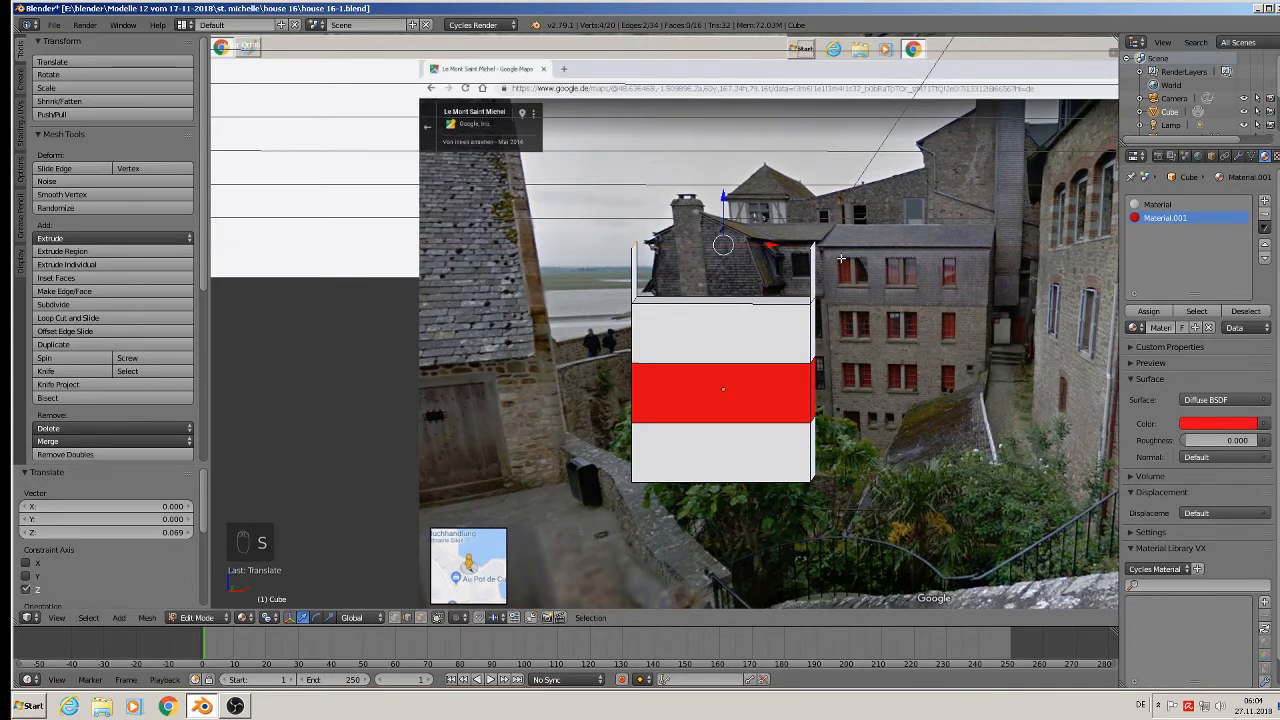
{"action": "middle_click_drag", "start_coordinate": [840, 258], "coordinate": [882, 317]}
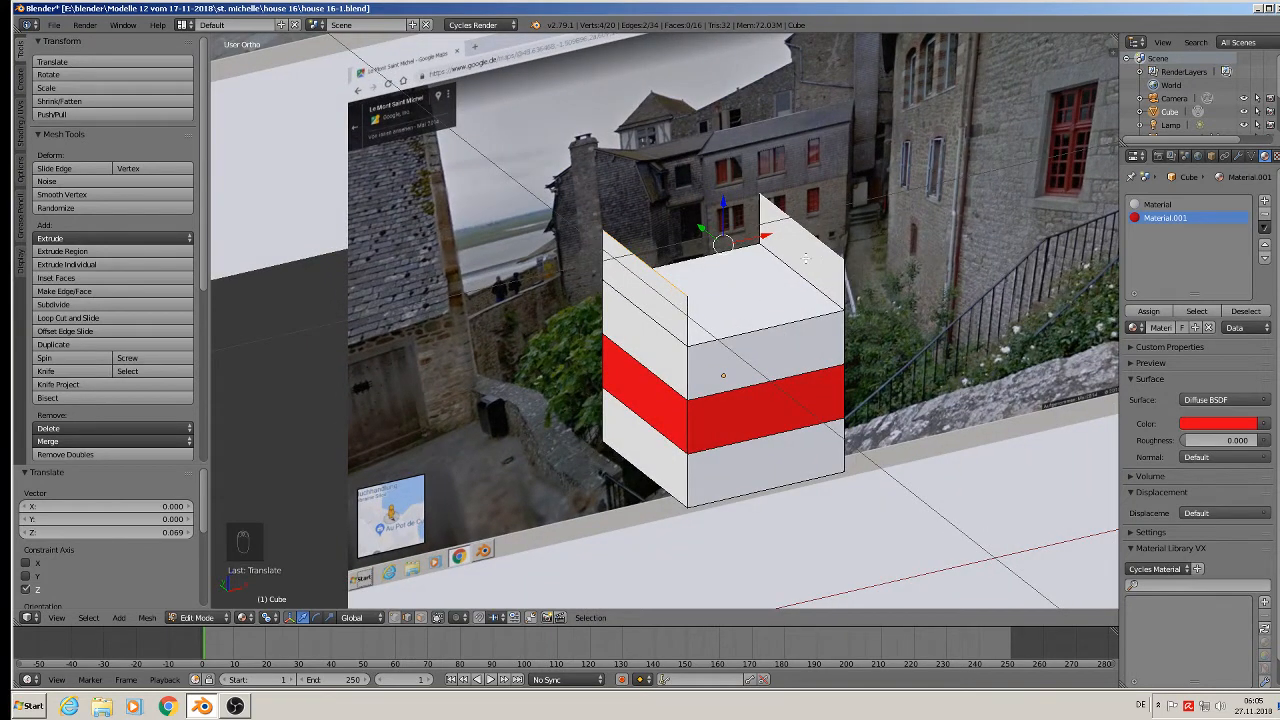
{"action": "key", "text": "s"}
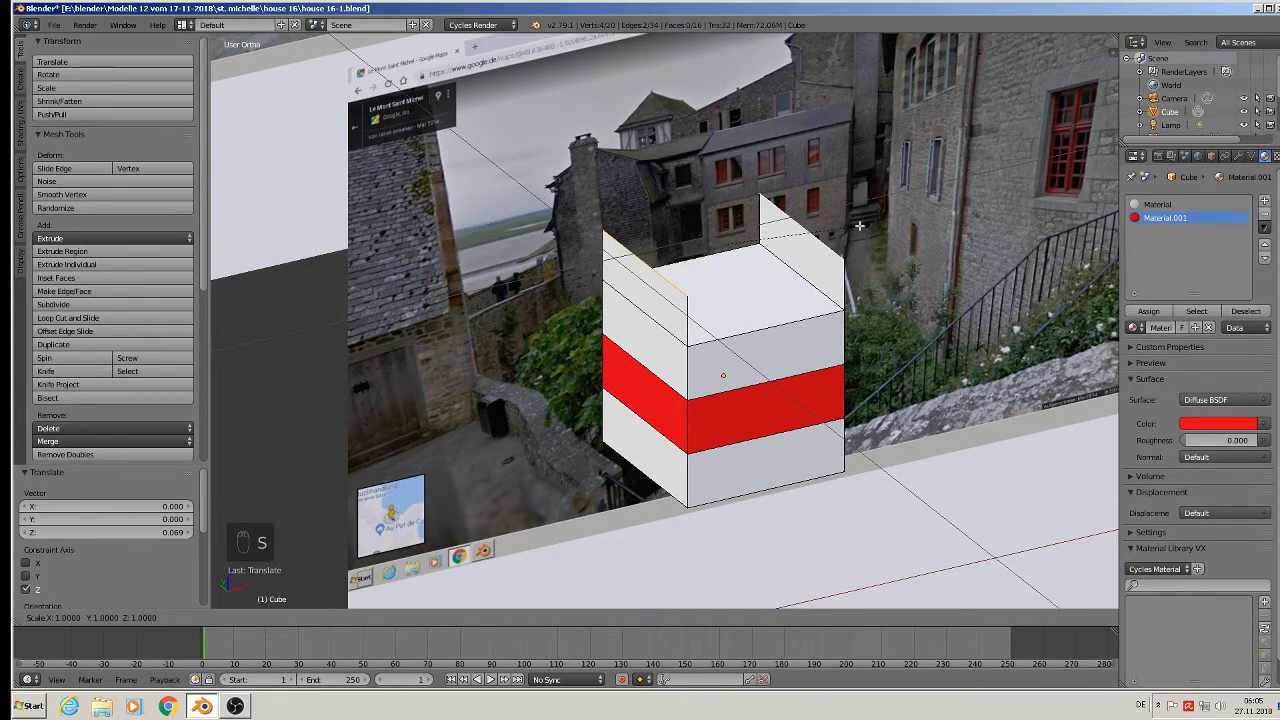
{"action": "key", "text": "g"}
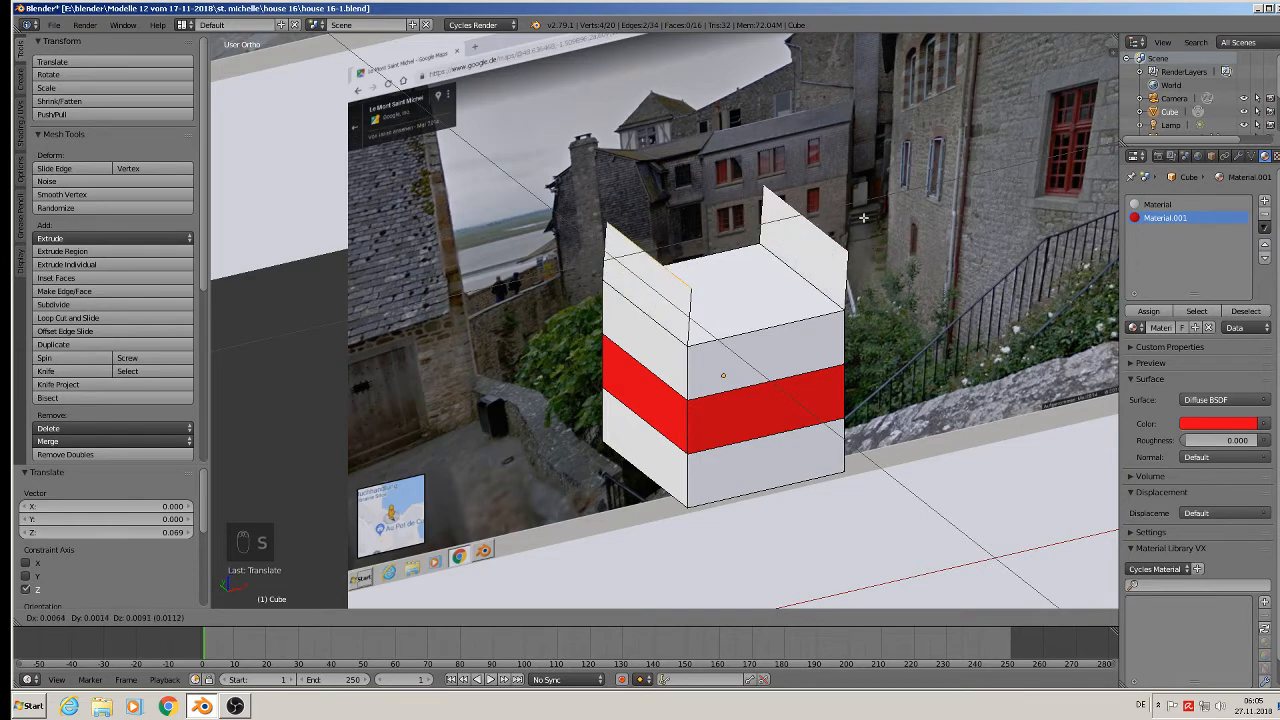
{"action": "right_click", "coordinate": [863, 217]}
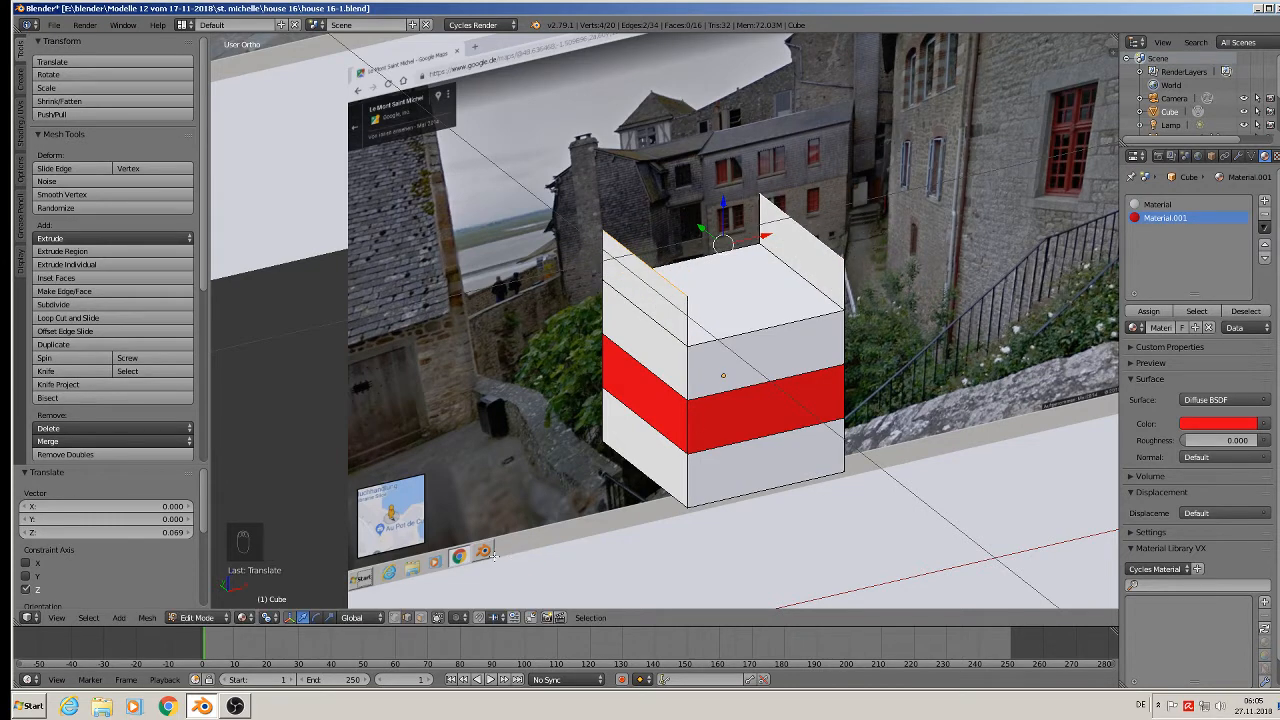
Step: Switch the transform orientation from Global to Local
{"action": "left_click", "coordinate": [362, 617]}
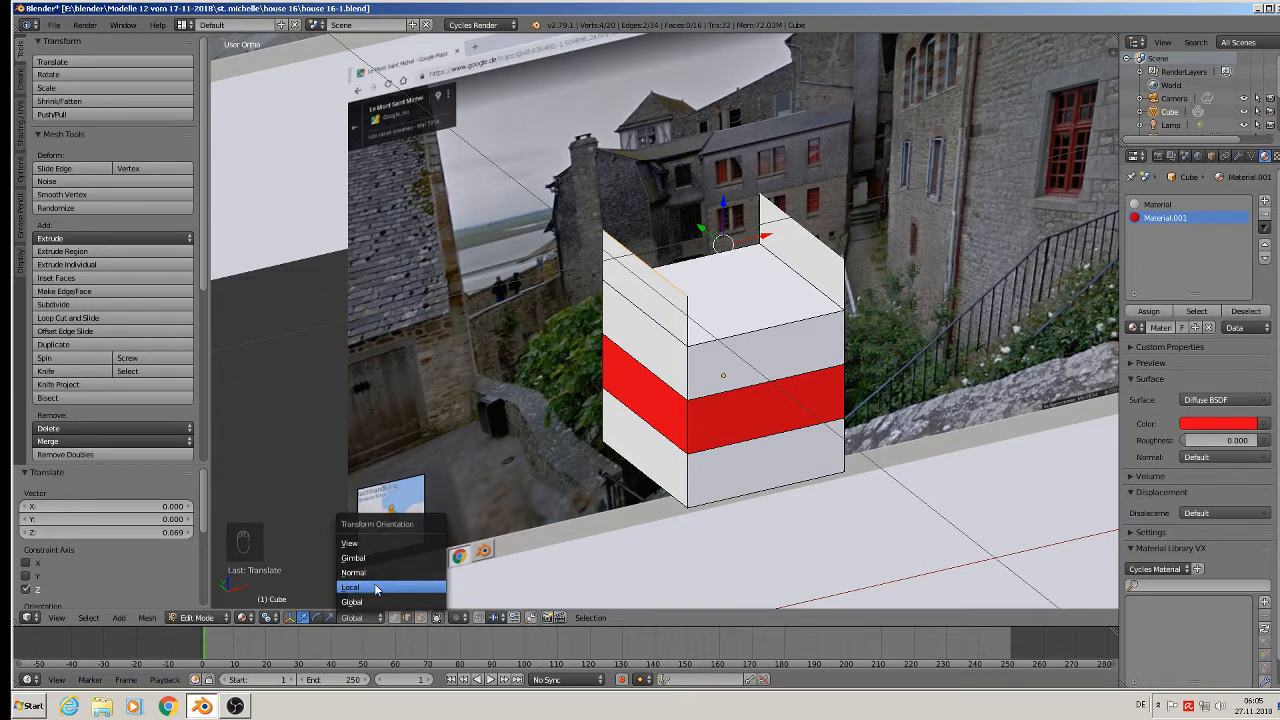
{"action": "left_click", "coordinate": [376, 589]}
{"action": "key", "text": "s"}
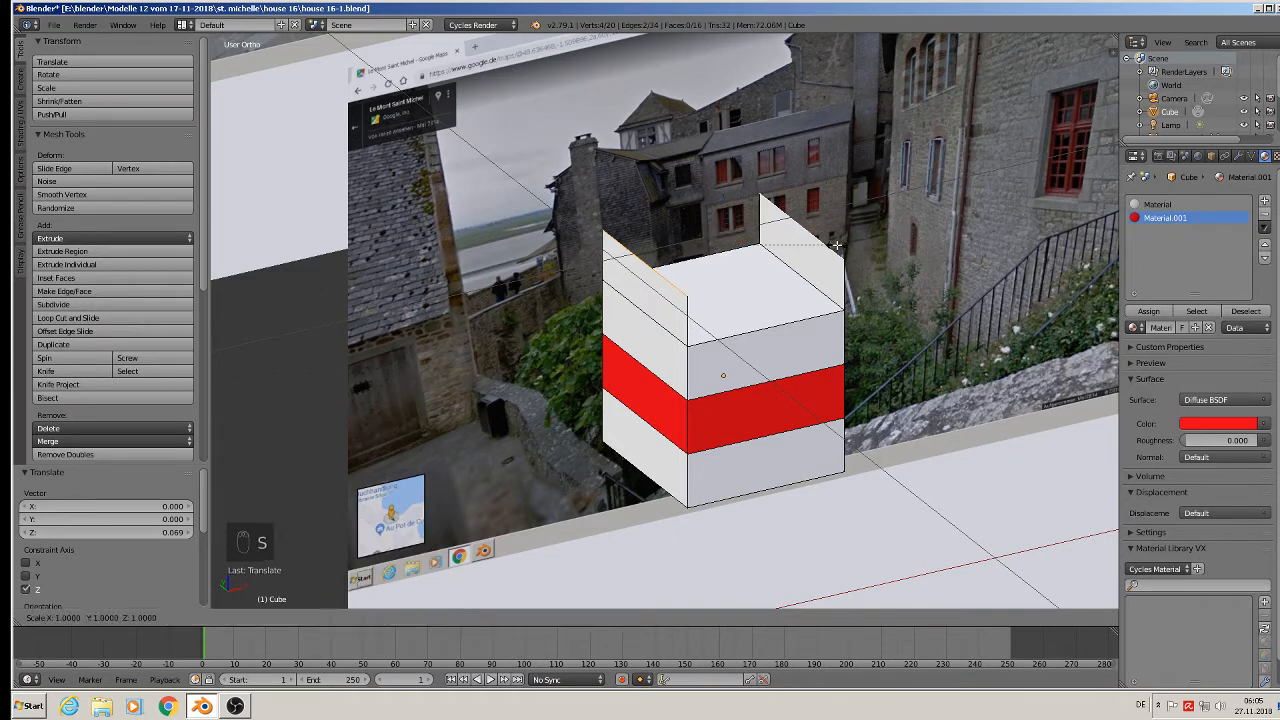
{"action": "key", "text": "Escape"}
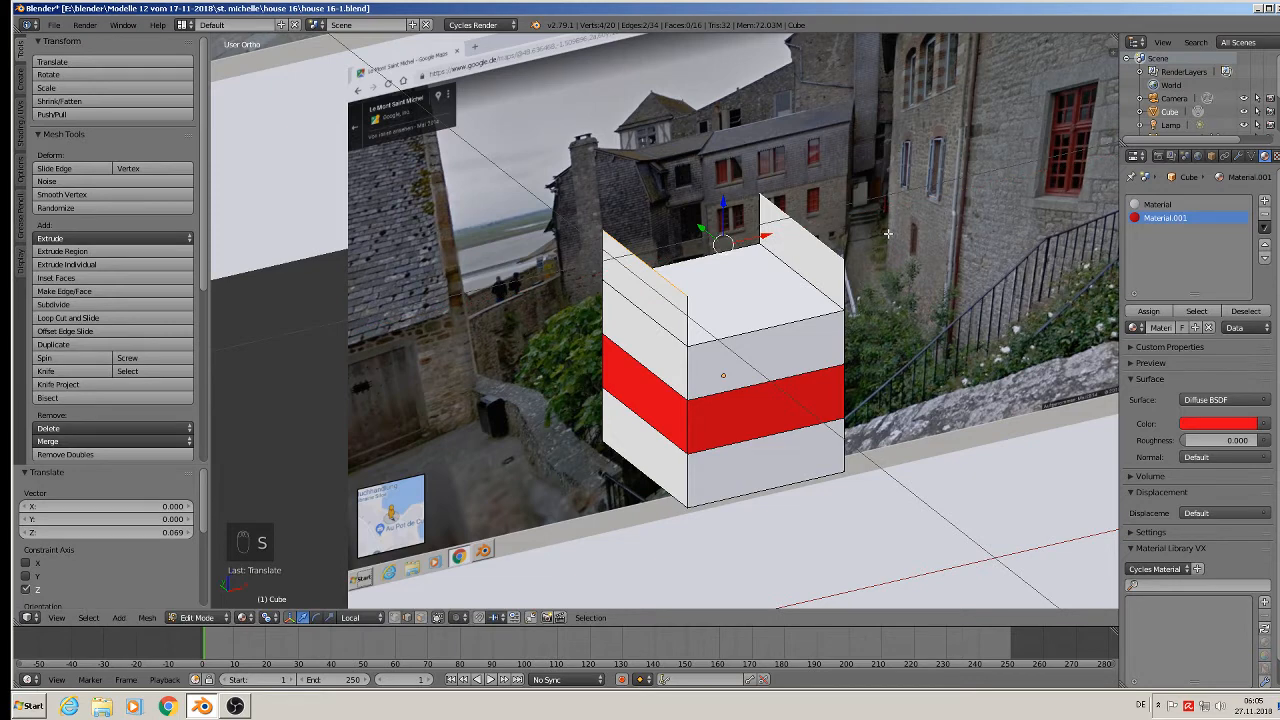
{"action": "key", "text": "g"}
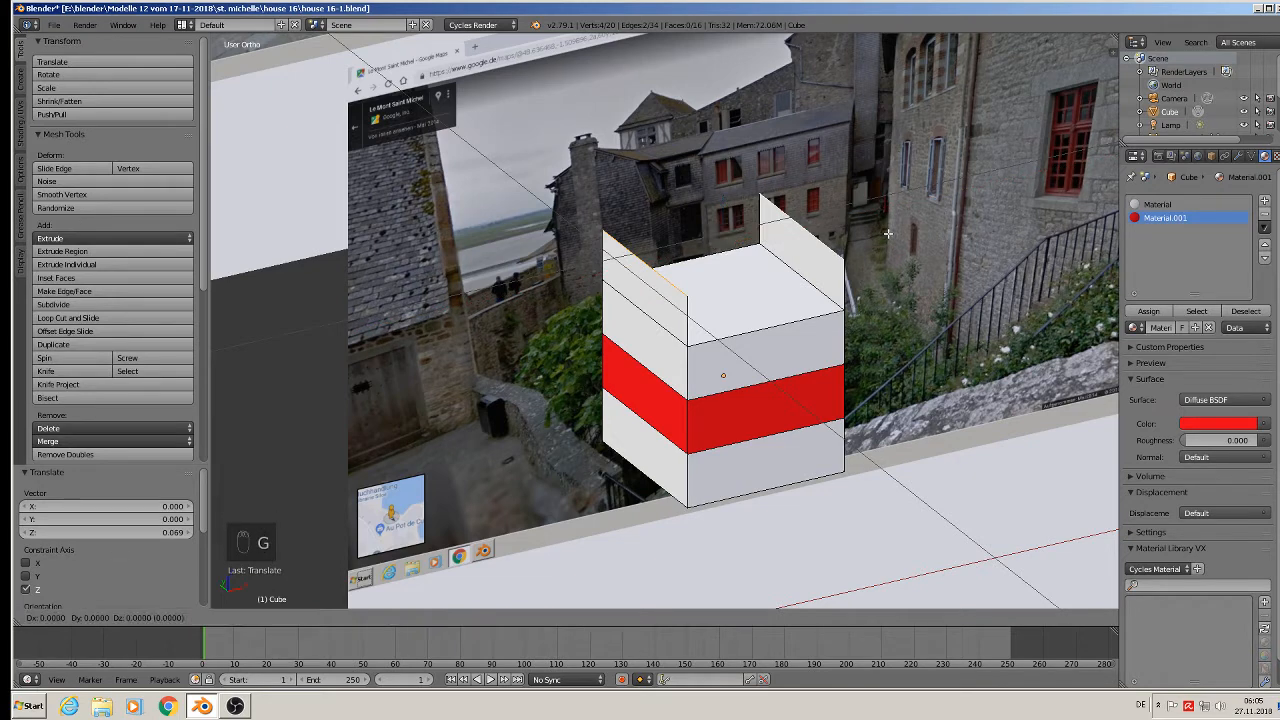
{"action": "key", "text": "x"}
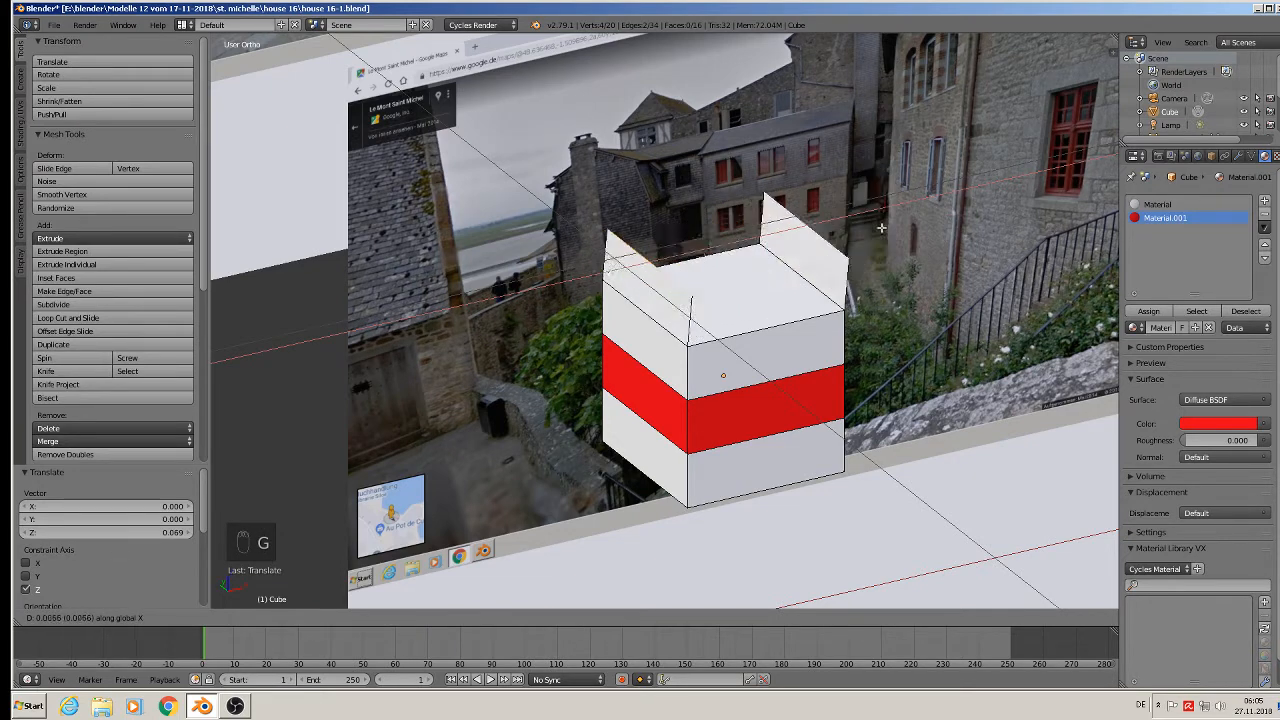
{"action": "right_click", "coordinate": [882, 232]}
Step: Tilt the two raised roof edges inward along X, the -X edge by about 0.028 and the +X edge by about -0.033
{"action": "right_click", "coordinate": [660, 276]}
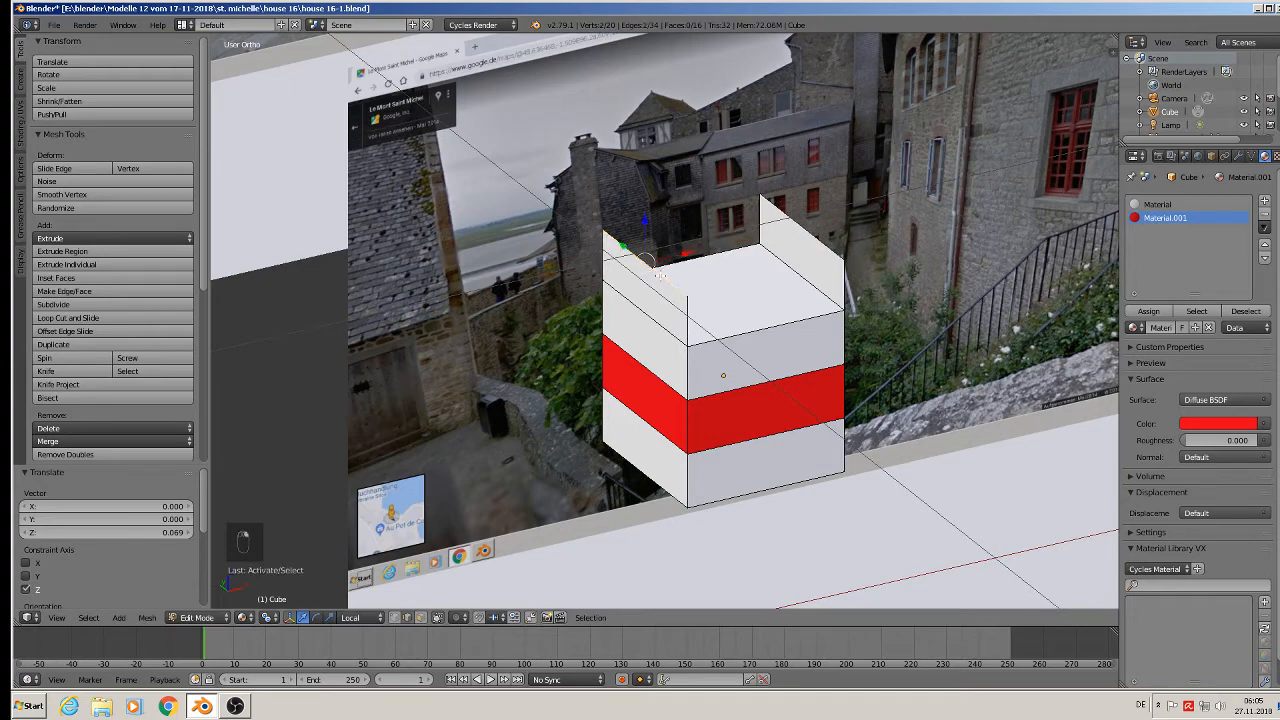
{"action": "middle_click_drag", "start_coordinate": [660, 276], "coordinate": [620, 242]}
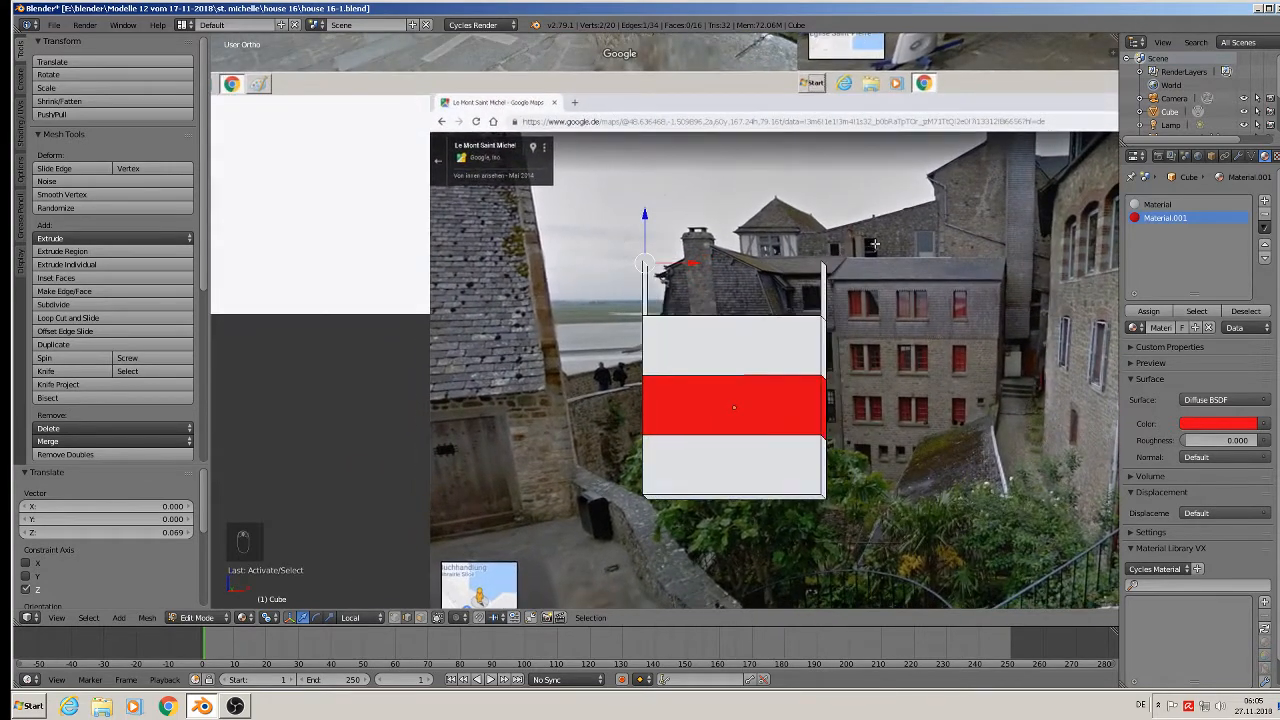
{"action": "left_click_drag", "start_coordinate": [703, 267], "coordinate": [722, 270]}
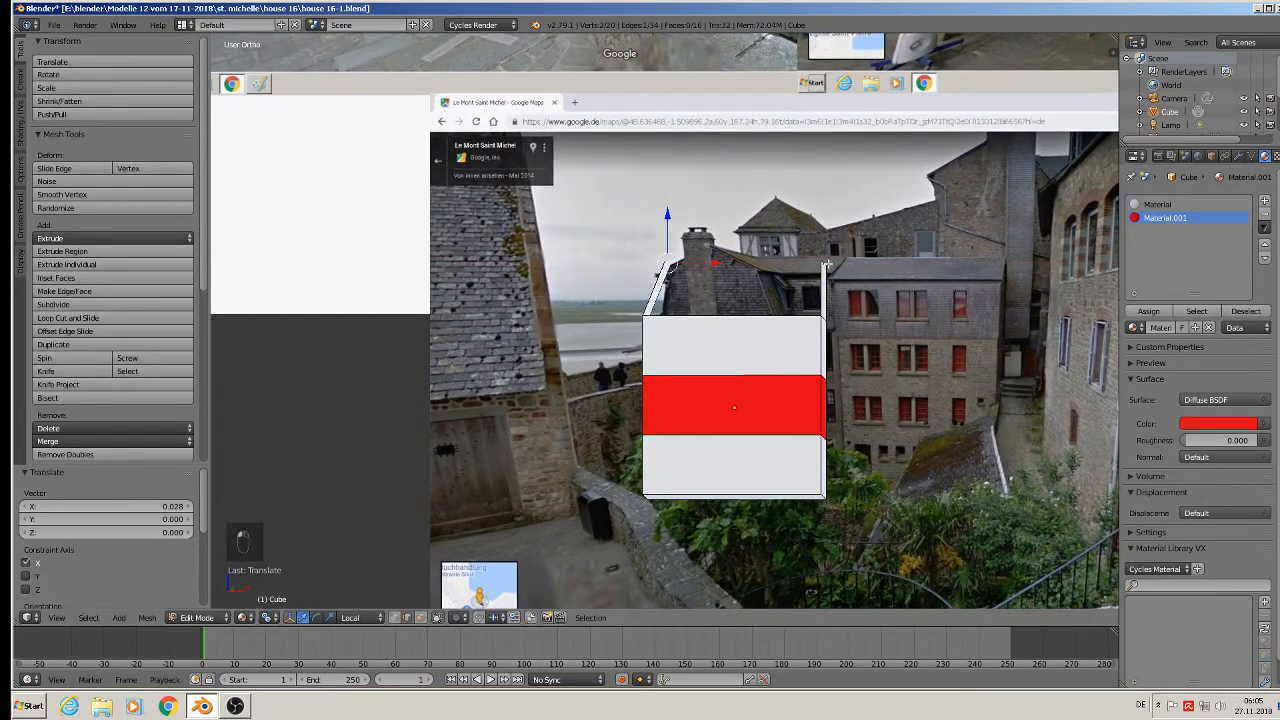
{"action": "right_click", "coordinate": [828, 264]}
{"action": "right_click", "coordinate": [824, 263]}
{"action": "left_click_drag", "start_coordinate": [869, 264], "coordinate": [844, 267]}
{"action": "mouse_move", "coordinate": [845, 296]}
{"action": "middle_mouse_down"}
{"action": "mouse_move", "coordinate": [856, 297]}
{"action": "mouse_move", "coordinate": [846, 306]}
{"action": "middle_mouse_up"}
{"action": "right_click", "coordinate": [669, 271]}
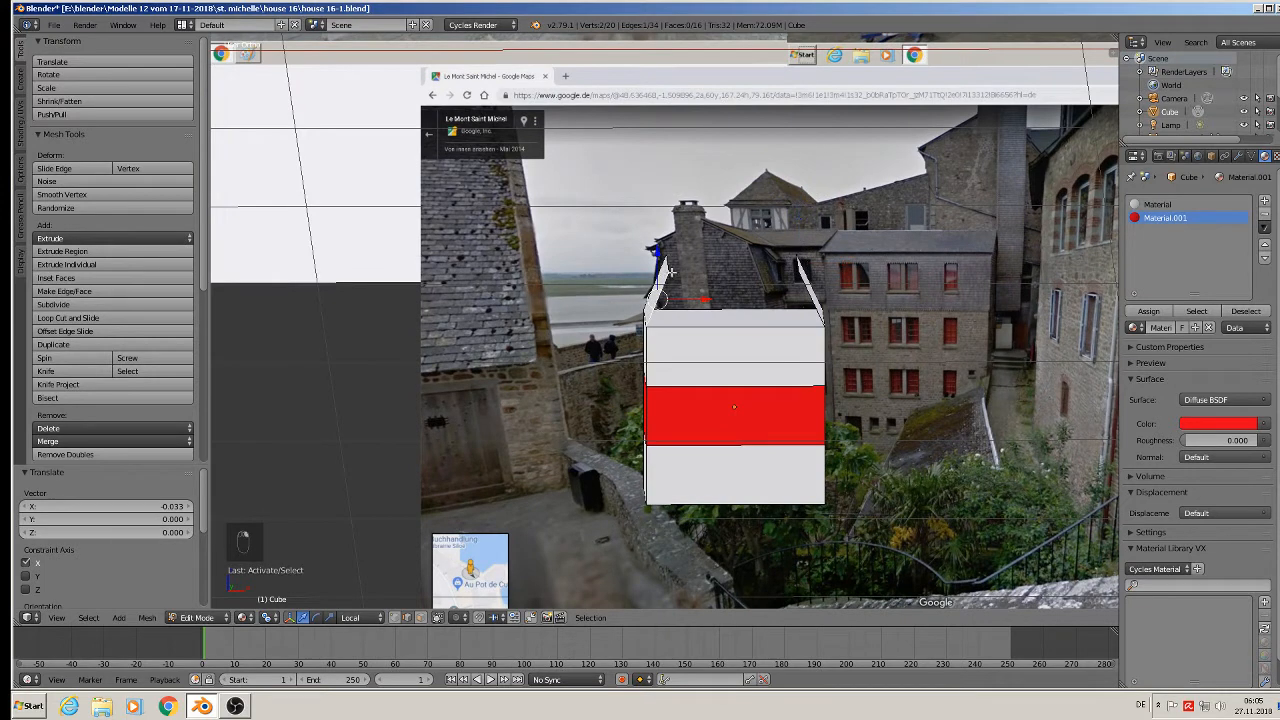
{"action": "left_click_drag", "start_coordinate": [701, 299], "coordinate": [695, 297]}
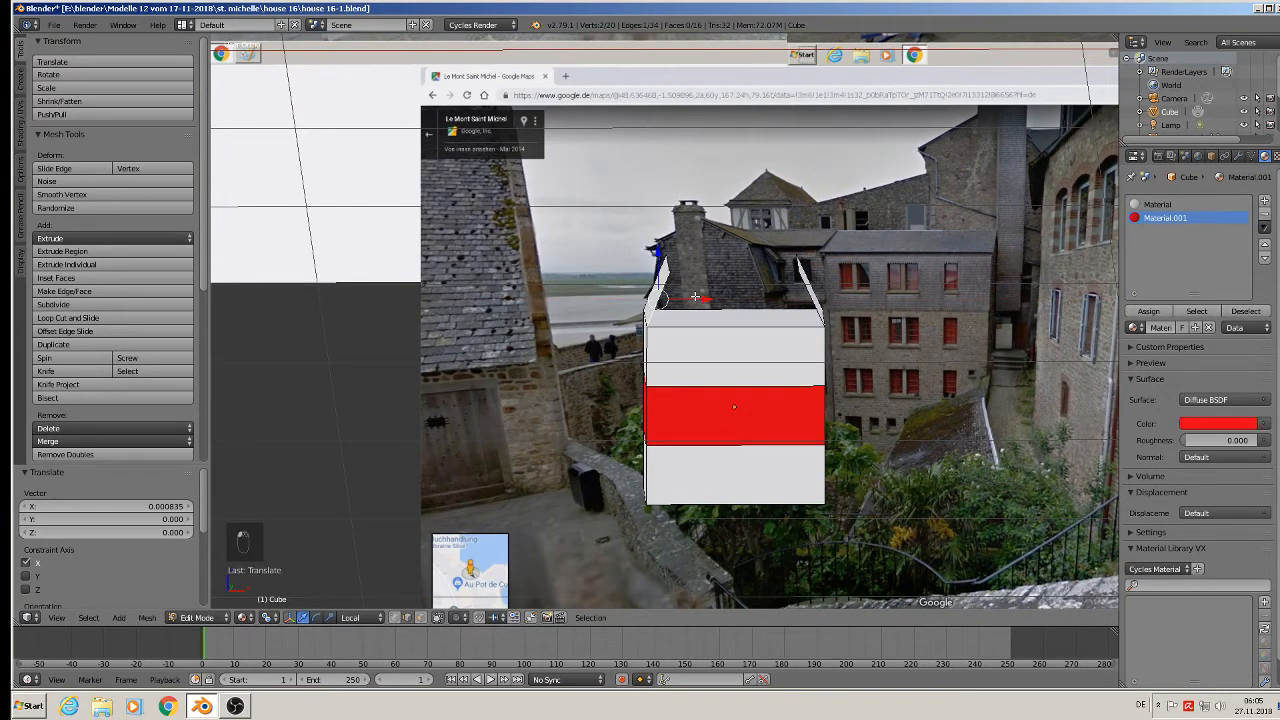
{"action": "key", "text": "ctrl+z"}
{"action": "key", "text": "ctrl+z"}
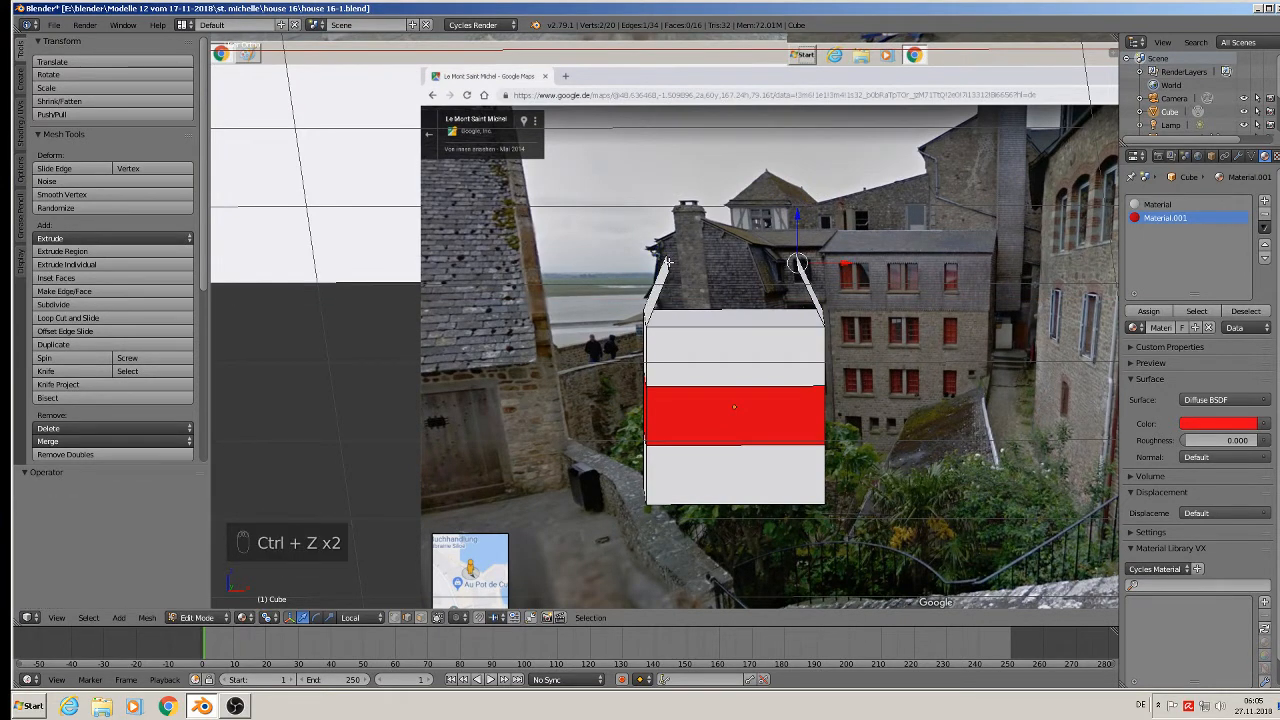
Step: Move both upper roof edges about 0.009 further inward along X, toward each other
{"action": "left_click_drag", "start_coordinate": [710, 265], "coordinate": [718, 265]}
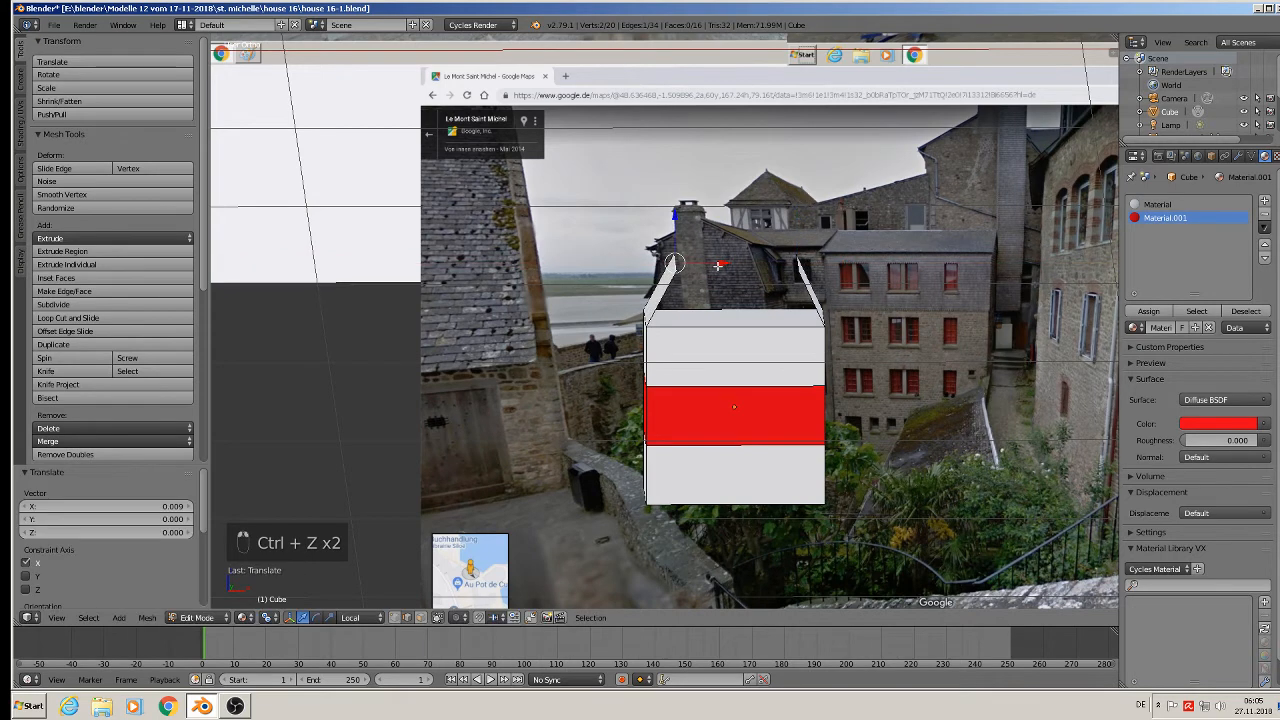
{"action": "right_click", "coordinate": [798, 259]}
{"action": "left_click_drag", "start_coordinate": [837, 264], "coordinate": [829, 264]}
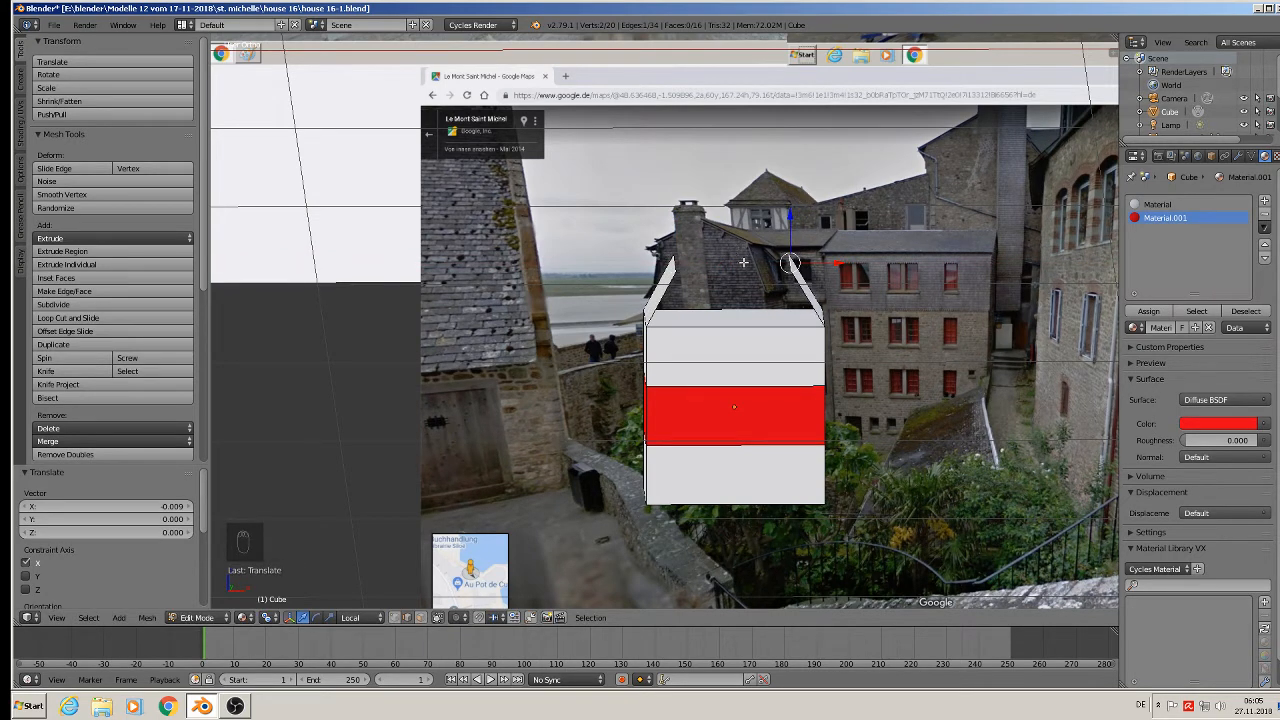
Step: Extrude the +X roof edge to a ridge about -0.077 in X and 0.023 in Z, and bridge it to the opposite edge with a face
{"action": "middle_click_drag", "start_coordinate": [760, 269], "coordinate": [755, 265]}
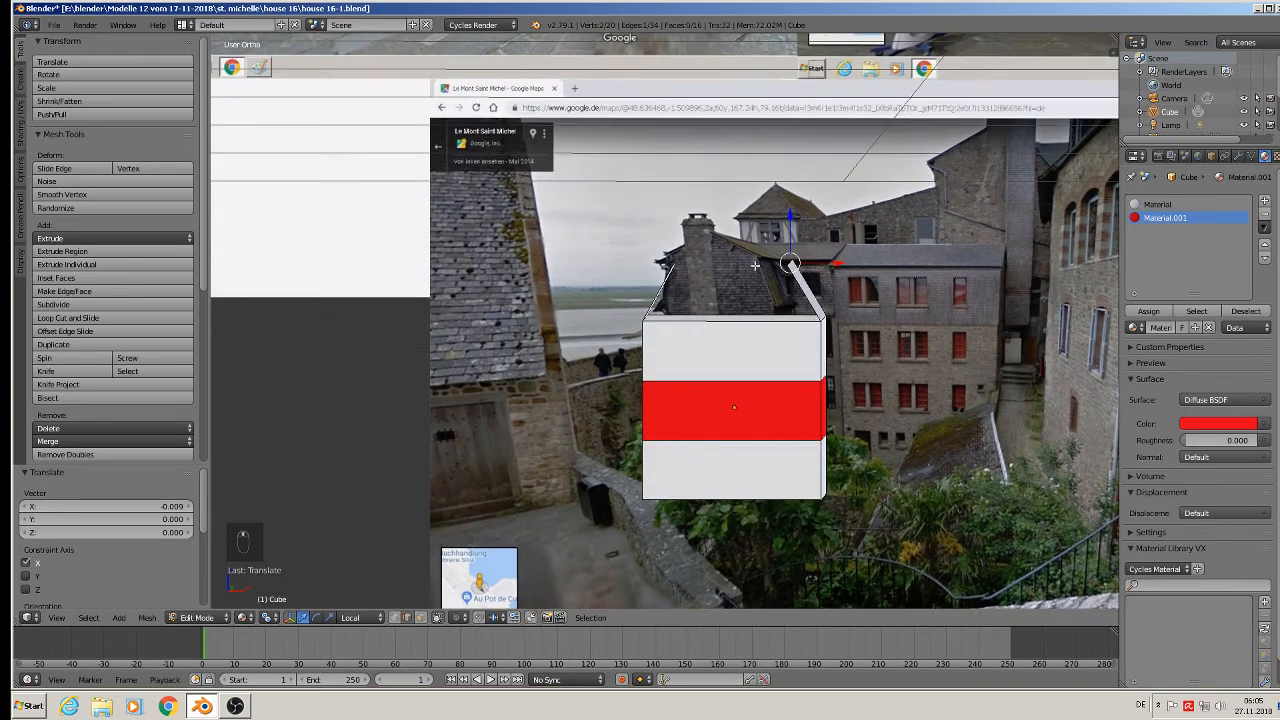
{"action": "key", "text": "e"}
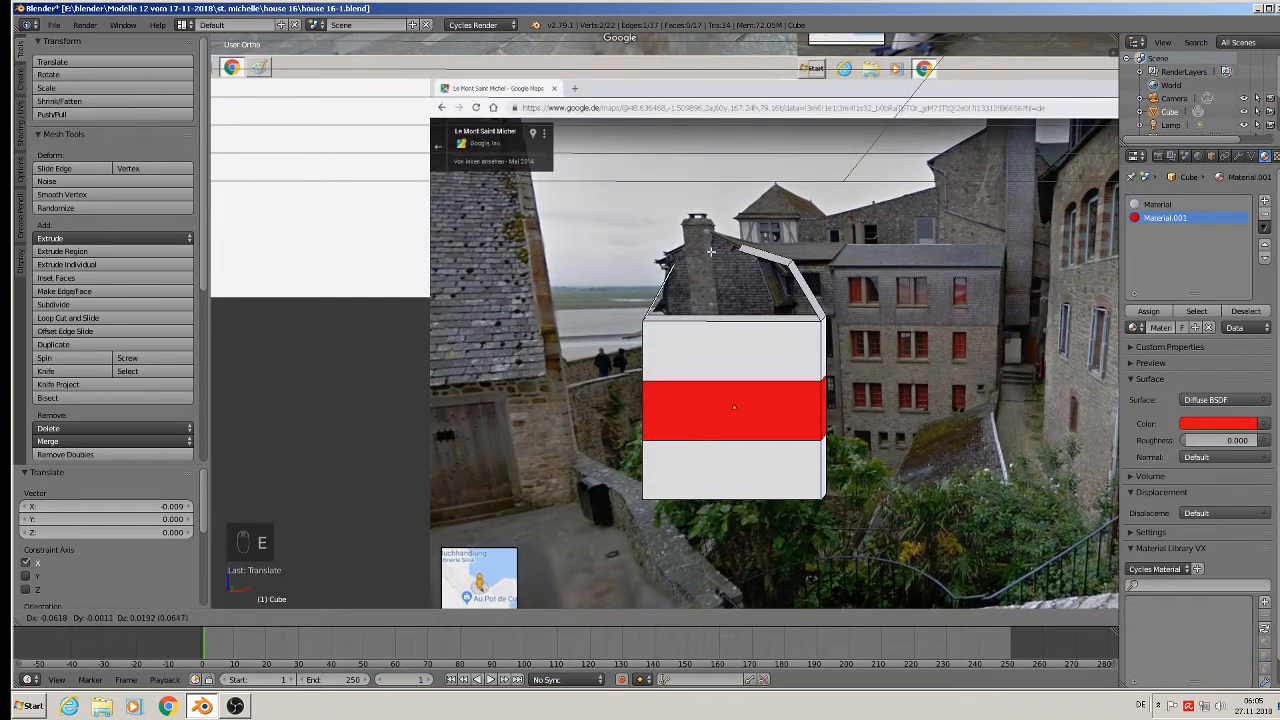
{"action": "left_click", "coordinate": [702, 249]}
{"action": "middle_click_drag", "start_coordinate": [702, 249], "coordinate": [688, 266]}
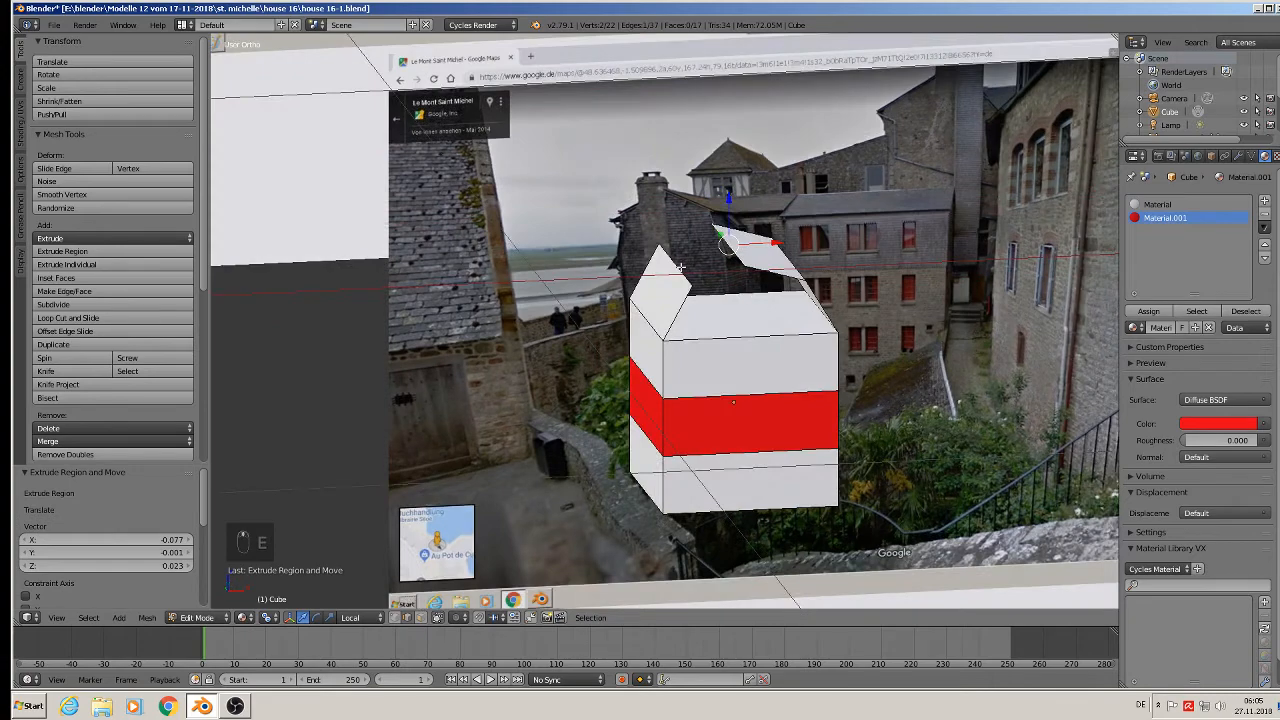
{"action": "right_click", "coordinate": [731, 249], "text": "shift"}
{"action": "key", "text": "f"}
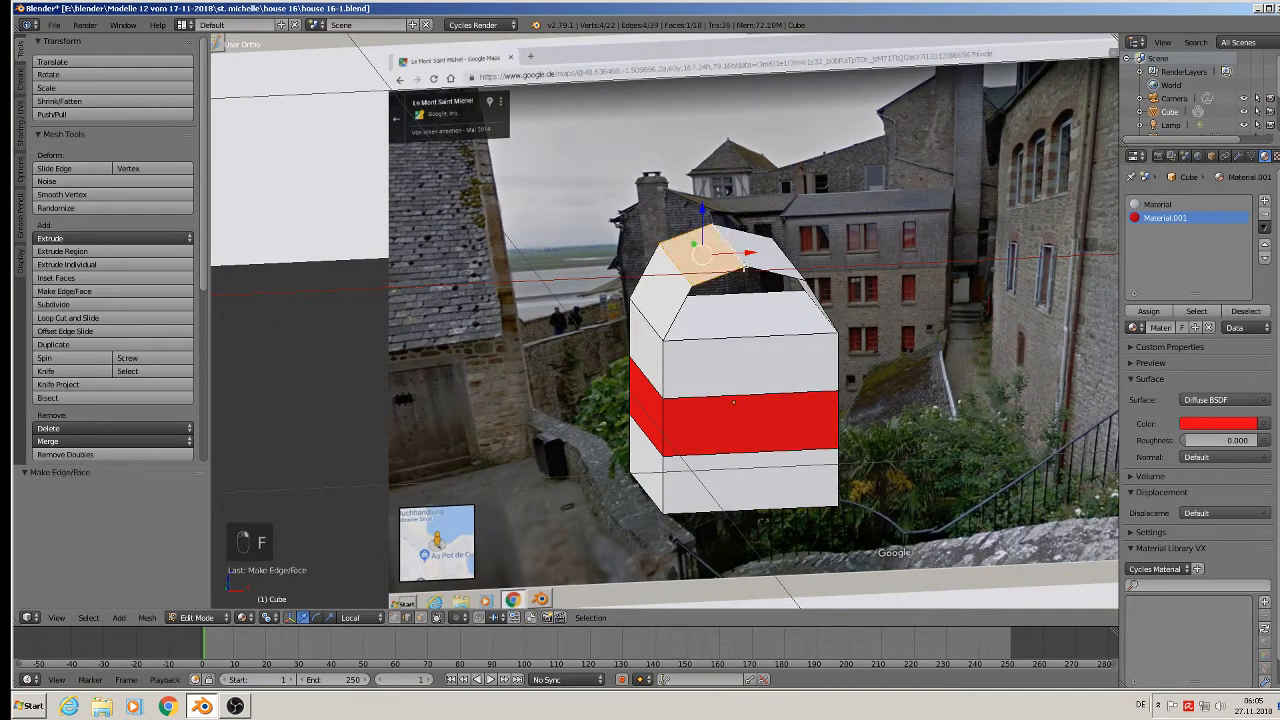
Step: Fill the open gables at both ends of the roof with faces
{"action": "right_click", "coordinate": [709, 280], "text": "alt"}
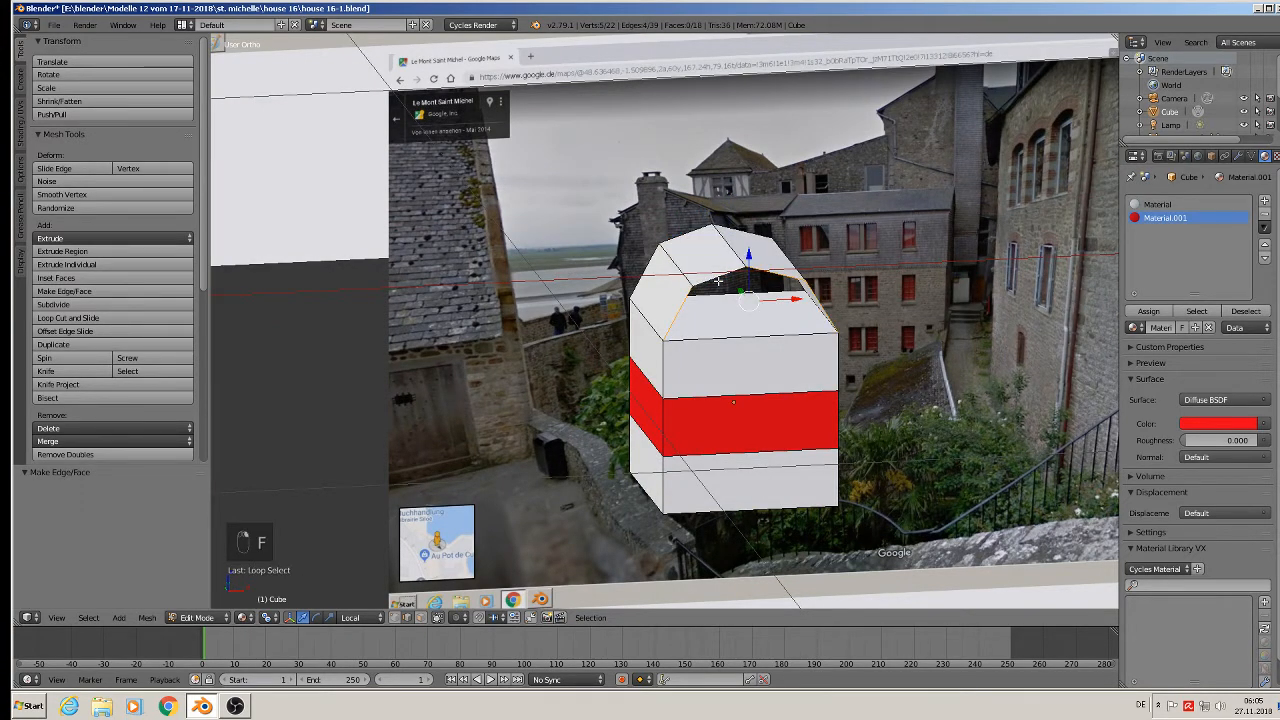
{"action": "key", "text": "f"}
{"action": "middle_click_drag", "start_coordinate": [717, 281], "coordinate": [635, 343]}
{"action": "right_click", "coordinate": [563, 306], "text": "alt"}
{"action": "key", "text": "f"}
Step: Return to Object Mode and move the house along negative X, clear of the reference photos
{"action": "key", "text": "Tab"}
{"action": "scroll", "coordinate": [645, 345], "scroll_direction": "down", "scroll_amount": 3}
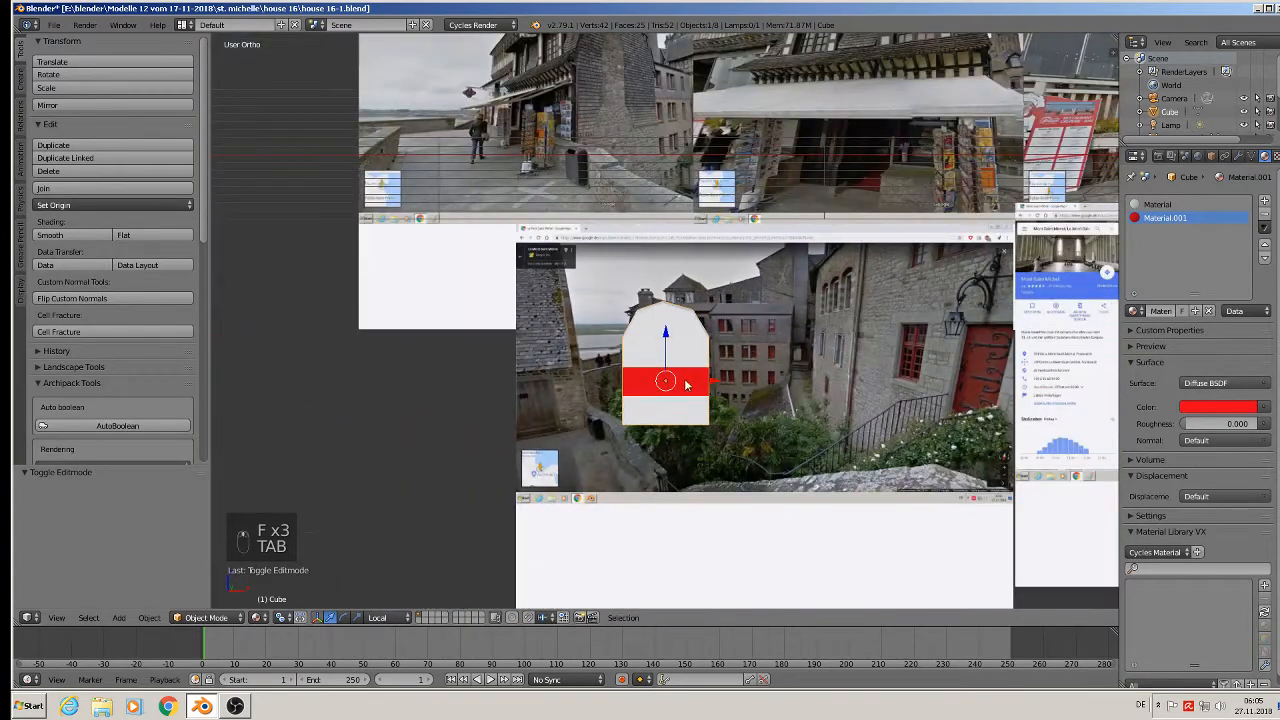
{"action": "left_click_drag", "start_coordinate": [711, 382], "coordinate": [339, 363]}
{"action": "middle_click_drag", "start_coordinate": [434, 334], "coordinate": [650, 310], "text": "shift"}
{"action": "scroll", "coordinate": [595, 310], "scroll_direction": "up", "scroll_amount": 2}
{"action": "scroll", "coordinate": [575, 308], "scroll_direction": "up", "scroll_amount": 2}
Step: In Edit Mode, add one centered loop cut across the two upper roof faces, perpendicular to the ridge
{"action": "key", "text": "Tab"}
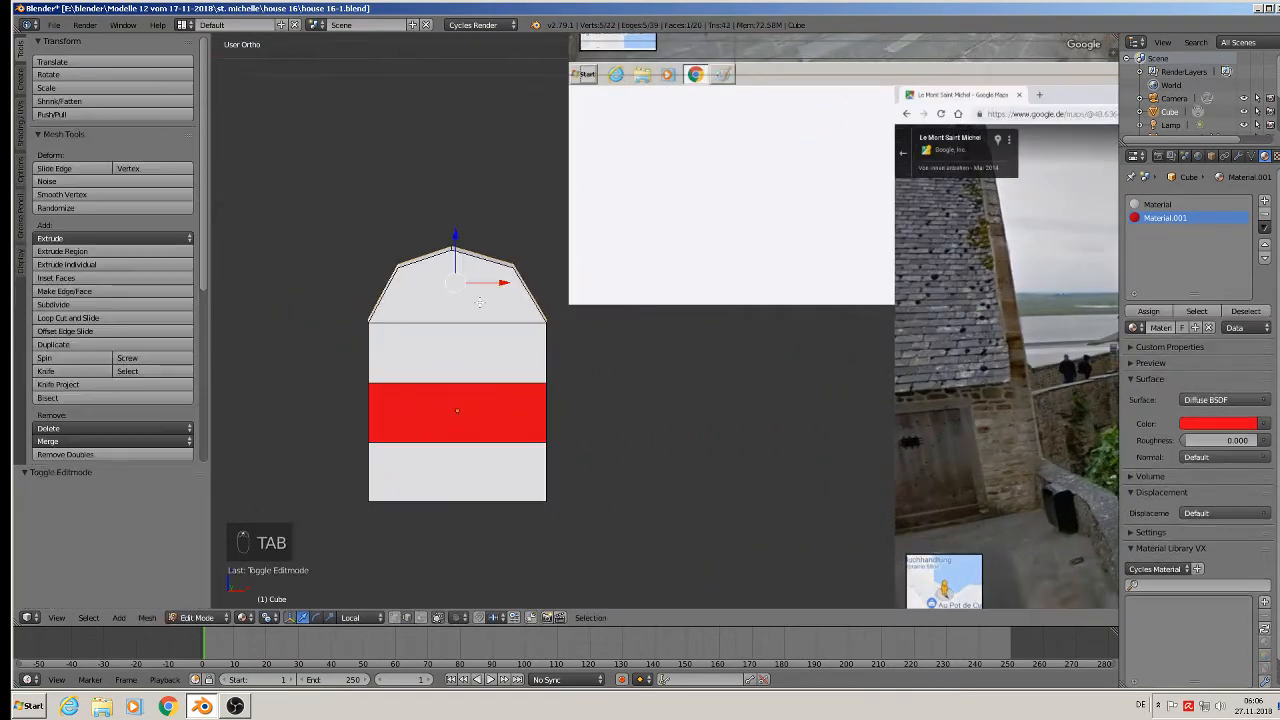
{"action": "middle_click_drag", "start_coordinate": [480, 305], "coordinate": [505, 320]}
{"action": "scroll", "coordinate": [505, 320], "scroll_direction": "down", "scroll_amount": 3}
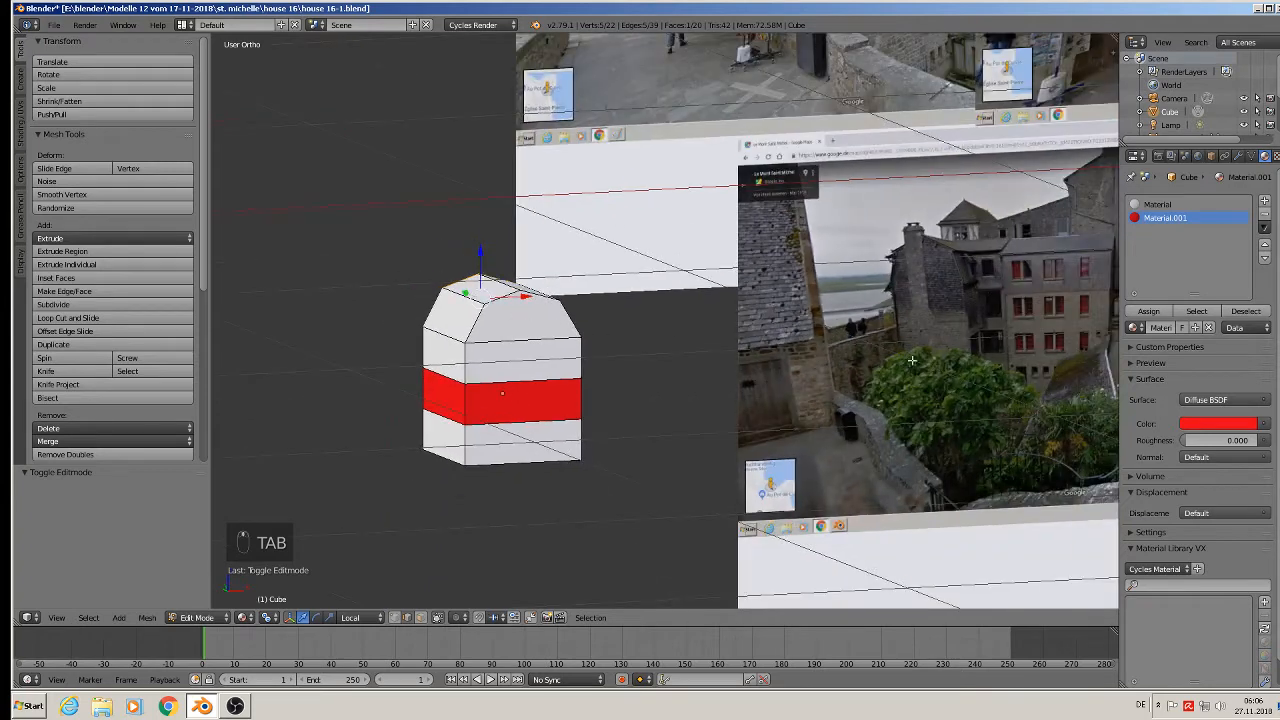
{"action": "middle_click_drag", "start_coordinate": [912, 308], "coordinate": [565, 400]}
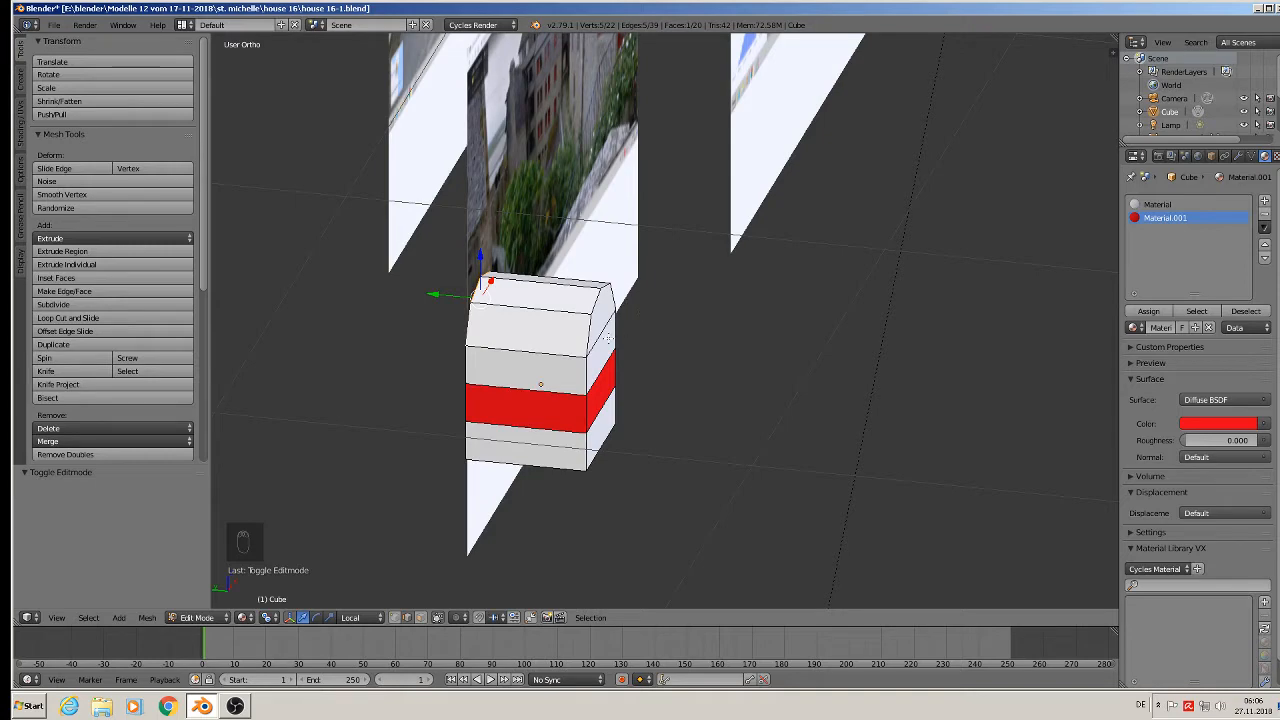
{"action": "middle_click_drag", "start_coordinate": [551, 318], "coordinate": [525, 311]}
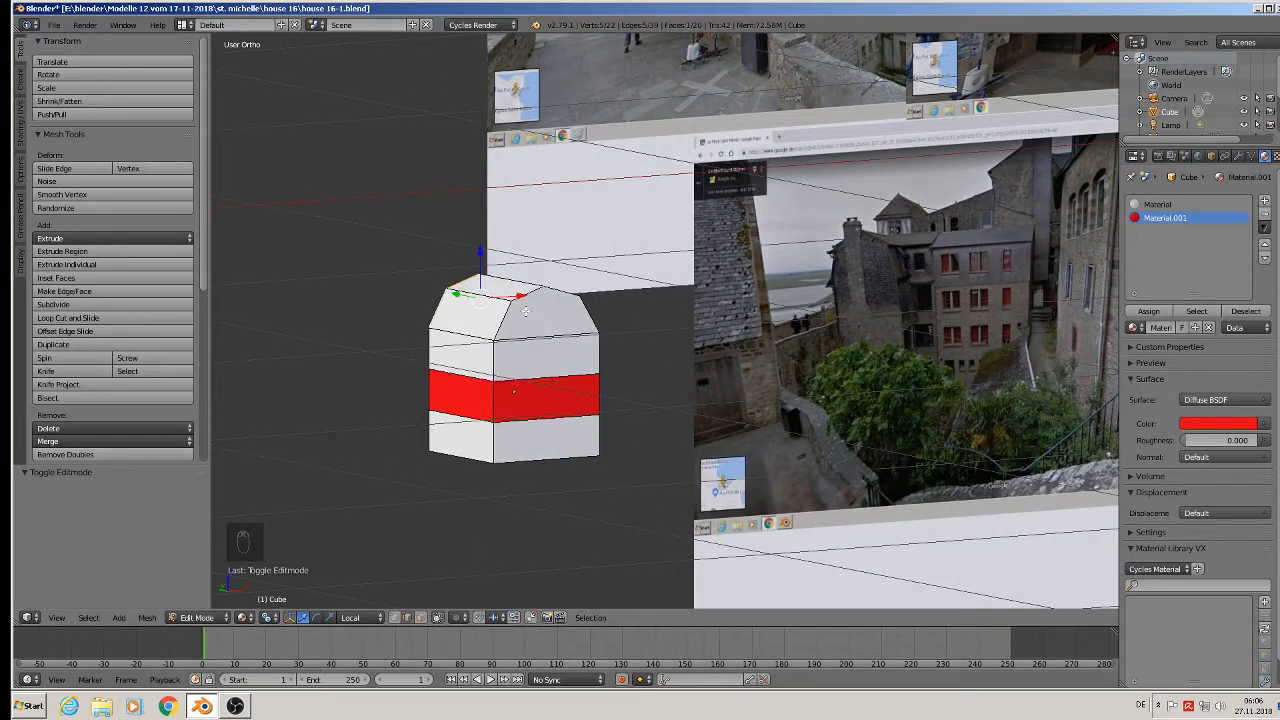
{"action": "middle_click_drag", "start_coordinate": [525, 311], "coordinate": [452, 340]}
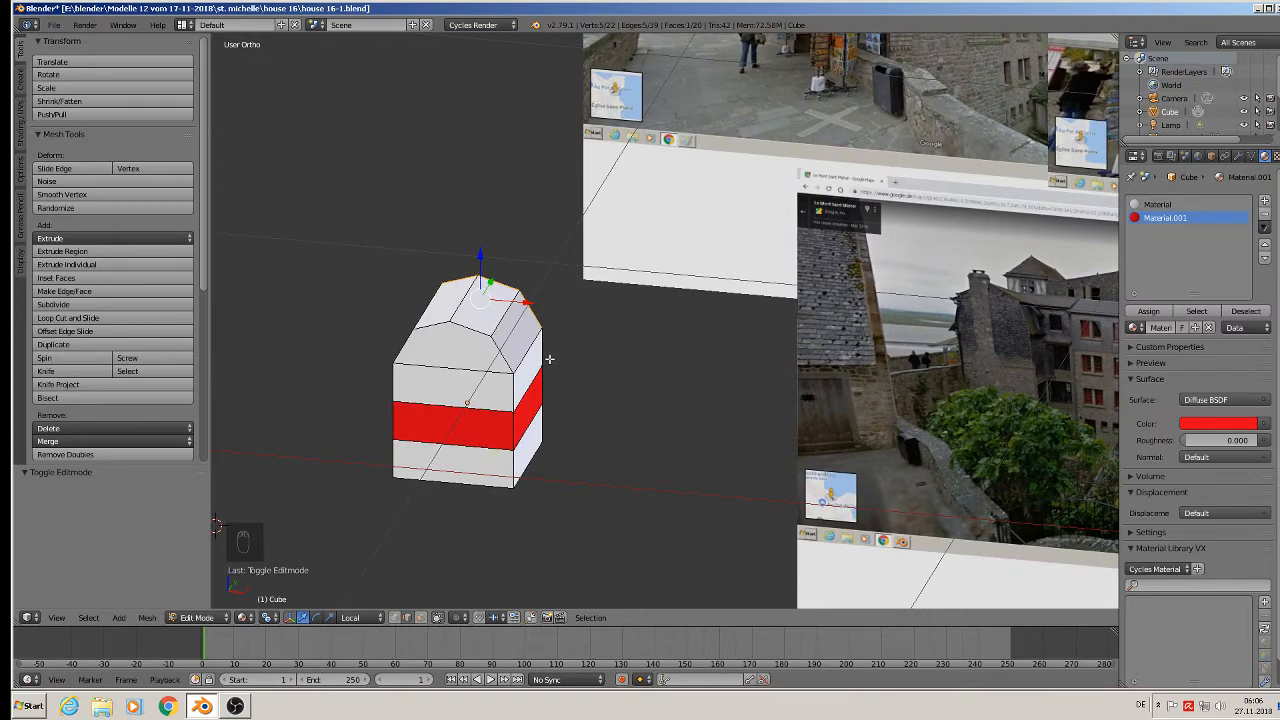
{"action": "middle_click_drag", "start_coordinate": [550, 366], "coordinate": [529, 326]}
{"action": "key", "text": "ctrl+r"}
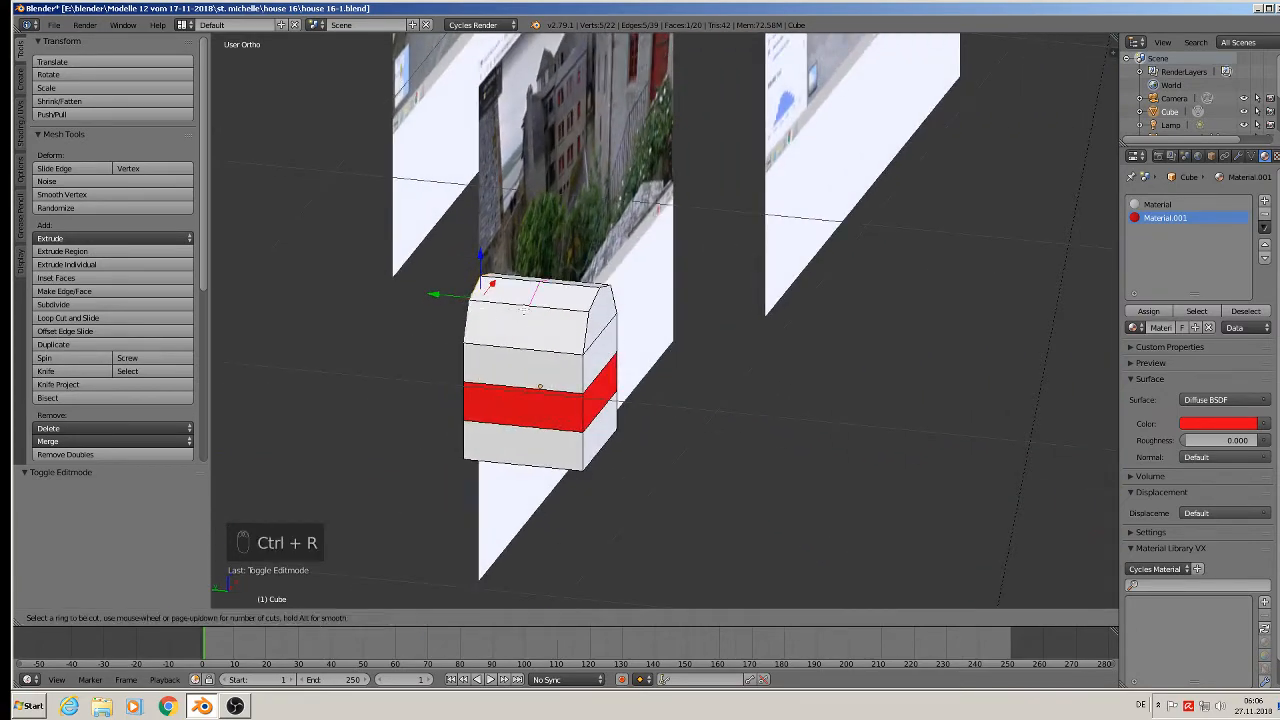
{"action": "left_click", "coordinate": [523, 310]}
{"action": "left_click", "coordinate": [523, 310]}
Step: Add one centered vertical loop cut through the two lower bands of the house wall on the +X side
{"action": "middle_click_drag", "start_coordinate": [527, 310], "coordinate": [324, 310]}
{"action": "key", "text": "ctrl+r"}
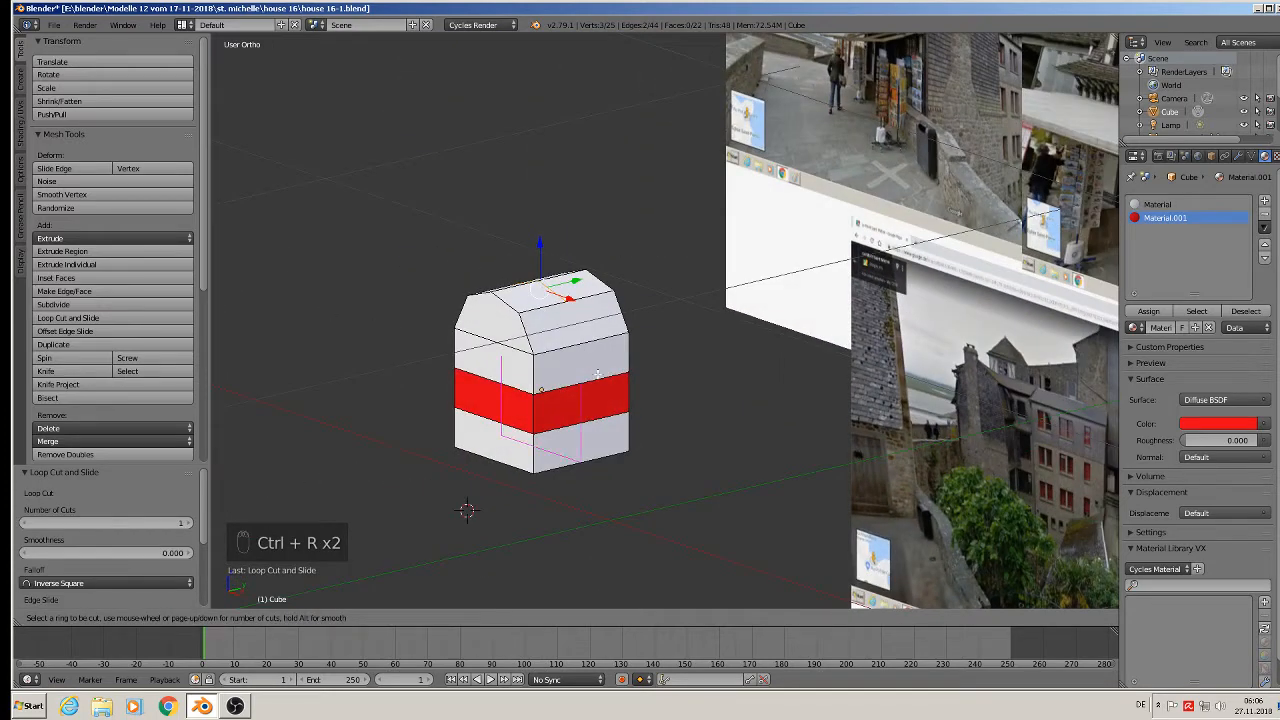
{"action": "left_click", "coordinate": [607, 428]}
{"action": "left_click", "coordinate": [605, 426]}
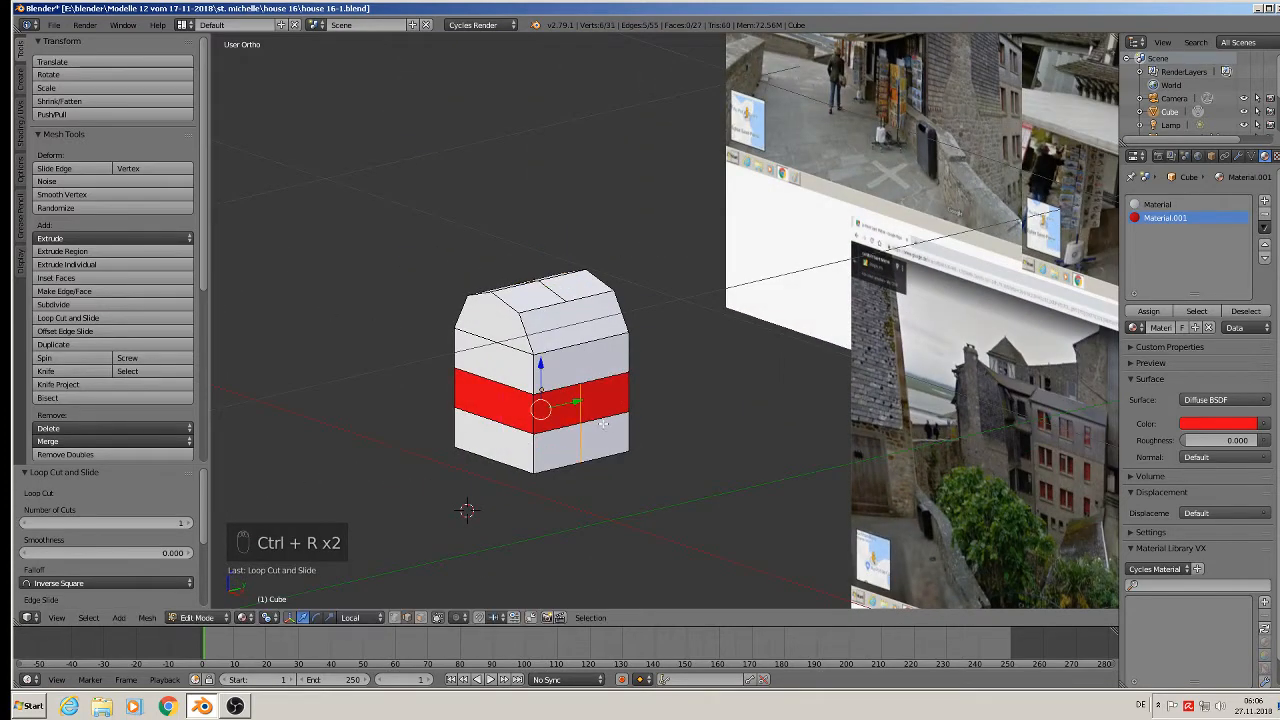
Step: Examine the street-level and aerial reference photos of the house to see how its side section is built
{"action": "scroll", "coordinate": [632, 435], "scroll_direction": "down", "scroll_amount": 5}
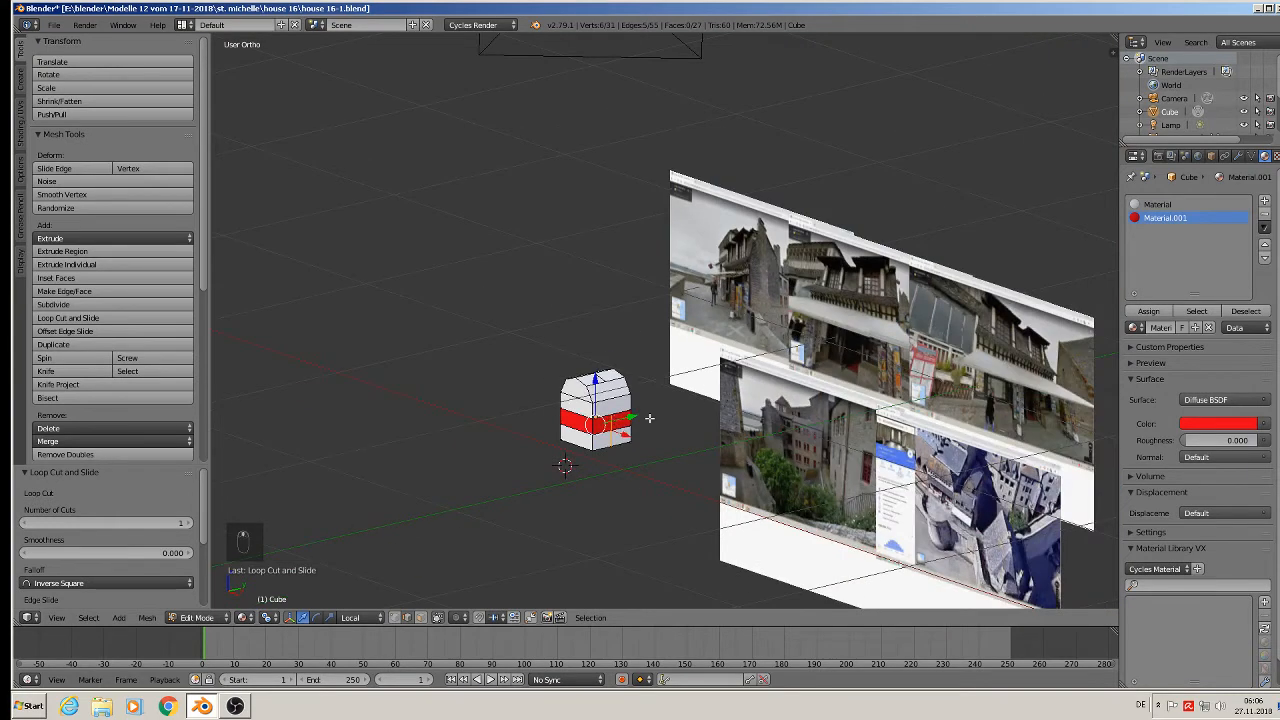
{"action": "middle_click_drag", "start_coordinate": [650, 418], "coordinate": [704, 408]}
{"action": "scroll", "coordinate": [801, 402], "scroll_direction": "up", "scroll_amount": 4}
{"action": "scroll", "coordinate": [801, 402], "scroll_direction": "up", "scroll_amount": 3}
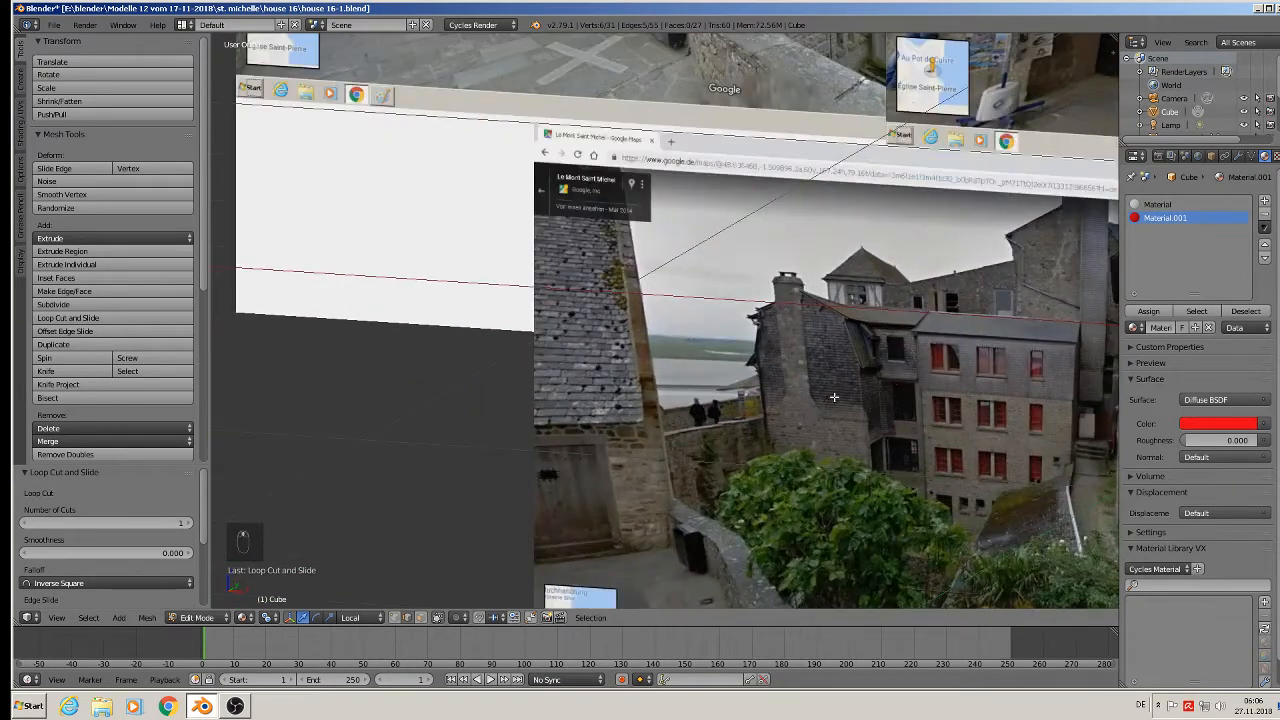
{"action": "scroll", "coordinate": [839, 407], "scroll_direction": "down", "scroll_amount": 4}
{"action": "scroll", "coordinate": [928, 330], "scroll_direction": "down", "scroll_amount": 1}
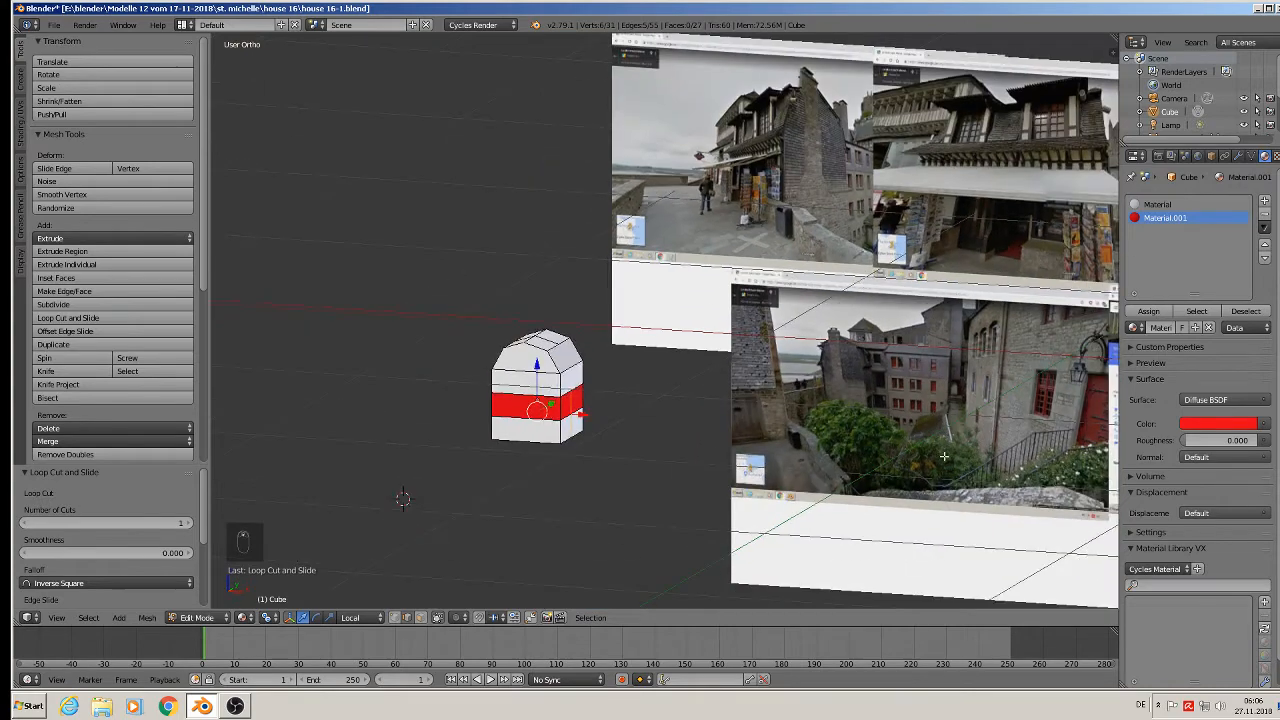
{"action": "middle_click_drag", "start_coordinate": [958, 456], "coordinate": [556, 402], "text": "shift"}
{"action": "scroll", "coordinate": [615, 396], "scroll_direction": "down", "scroll_amount": 2}
{"action": "scroll", "coordinate": [796, 280], "scroll_direction": "up", "scroll_amount": 5}
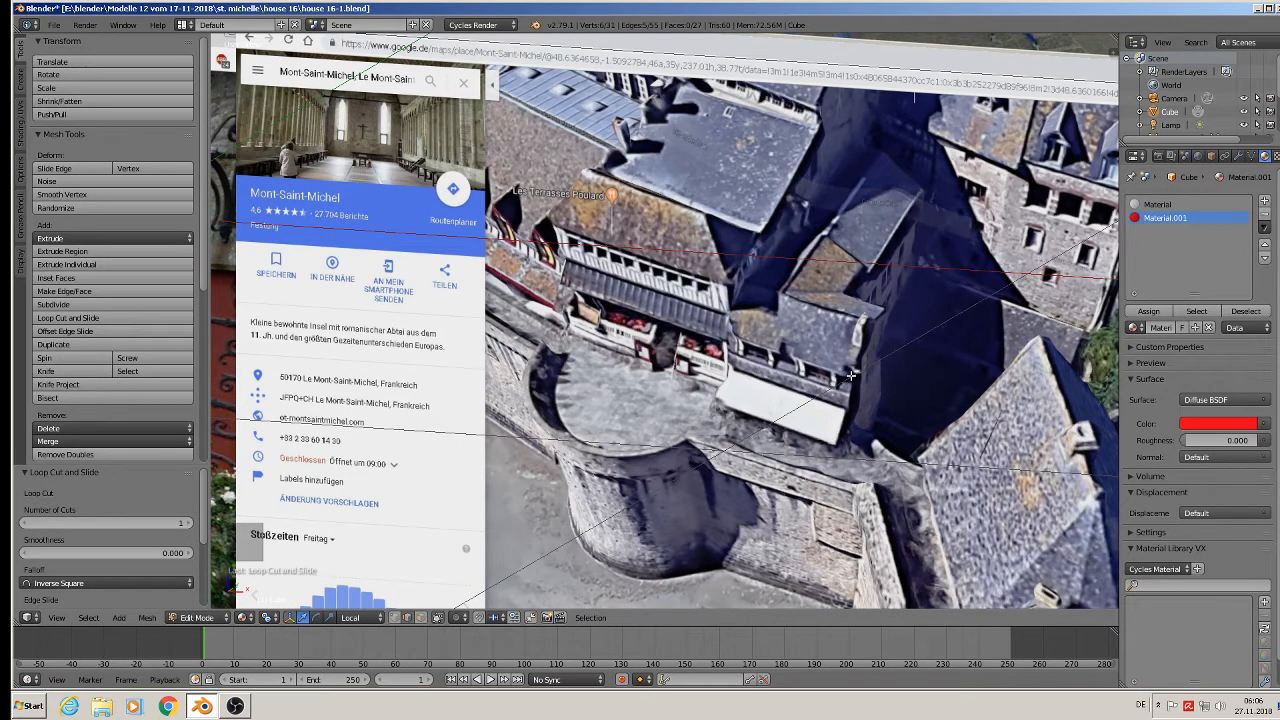
{"action": "scroll", "coordinate": [850, 375], "scroll_direction": "down", "scroll_amount": 6}
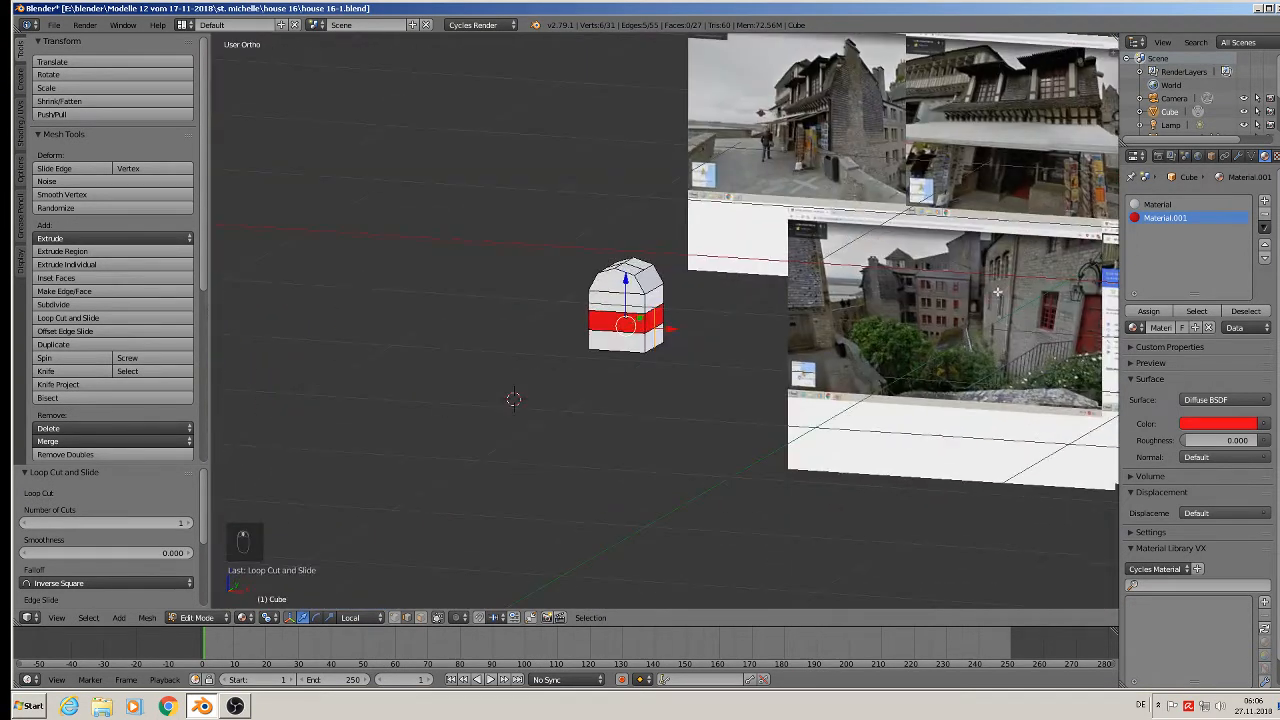
{"action": "scroll", "coordinate": [810, 288], "scroll_direction": "up", "scroll_amount": 6}
Step: Knife-cut the +X side from the end of the wall's center cut above the red band up to the roof's center cut
{"action": "middle_click_drag", "start_coordinate": [472, 312], "coordinate": [580, 282]}
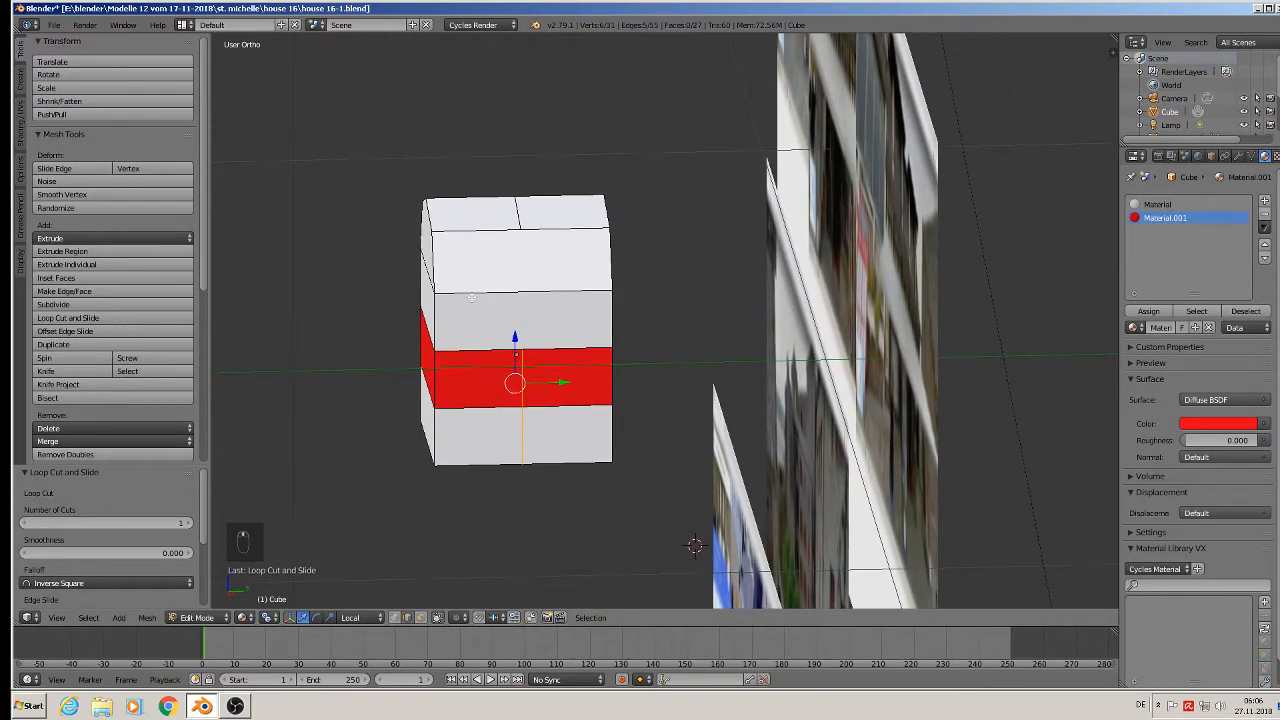
{"action": "left_click", "coordinate": [46, 371]}
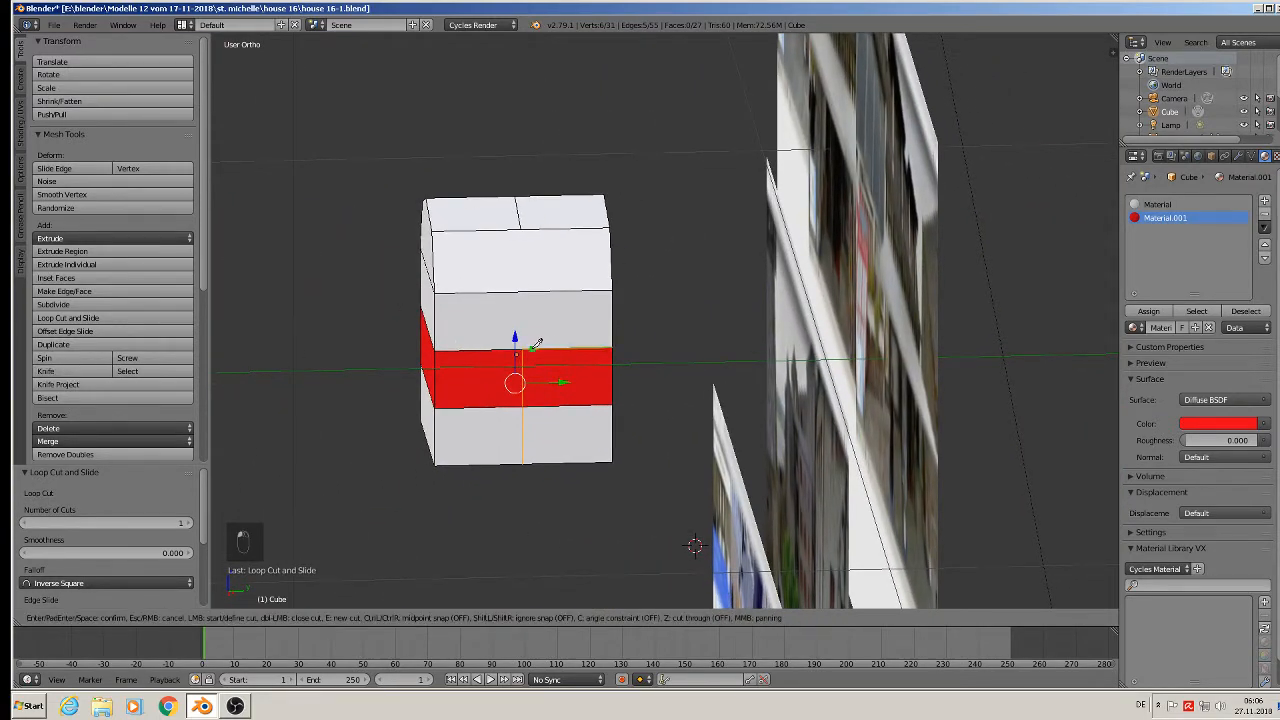
{"action": "left_click", "coordinate": [522, 349]}
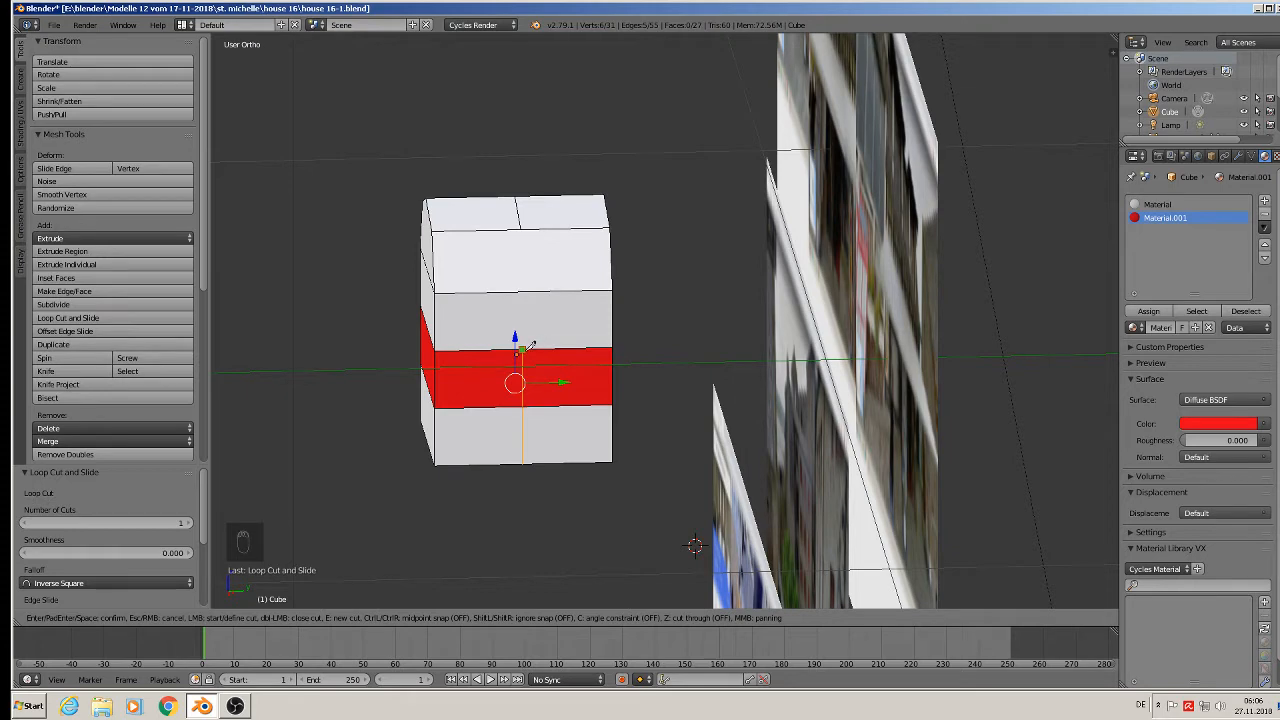
{"action": "left_click", "coordinate": [521, 228]}
{"action": "key", "text": "Return"}
{"action": "middle_click_drag", "start_coordinate": [545, 273], "coordinate": [685, 313]}
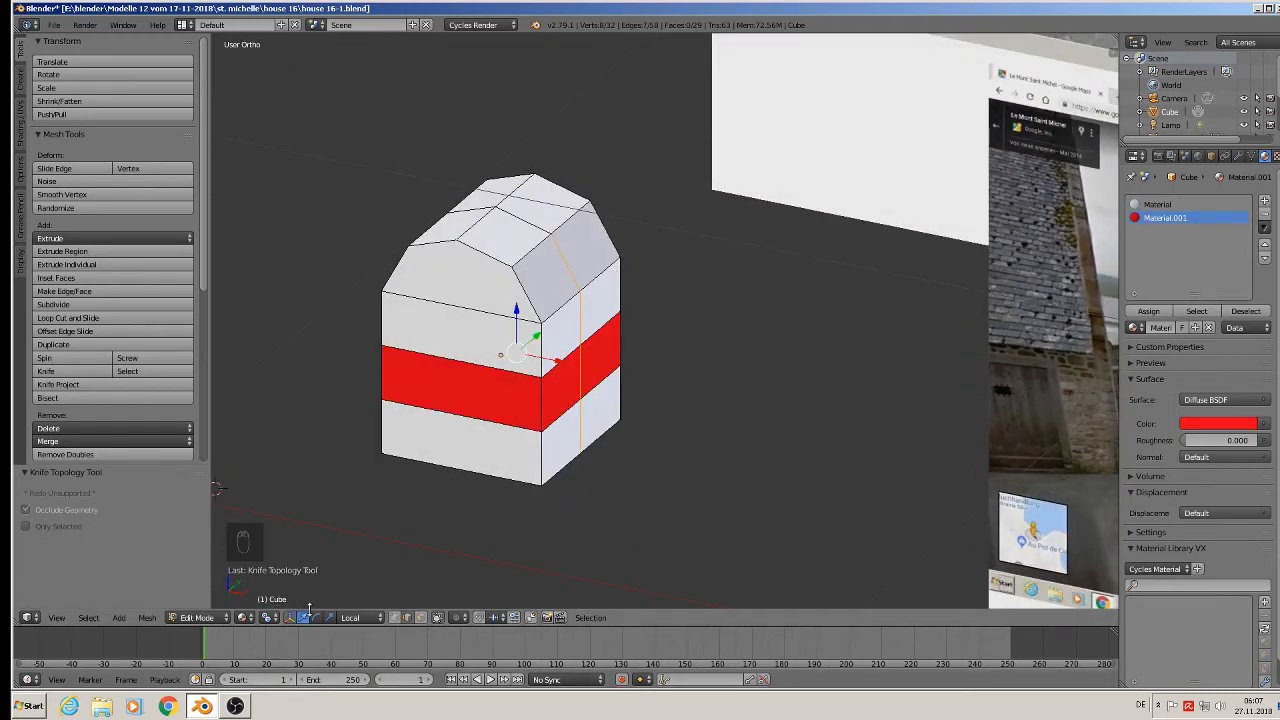
Step: Set the pivot point to Median Point and the transform orientation to Global
{"action": "left_click", "coordinate": [268, 617]}
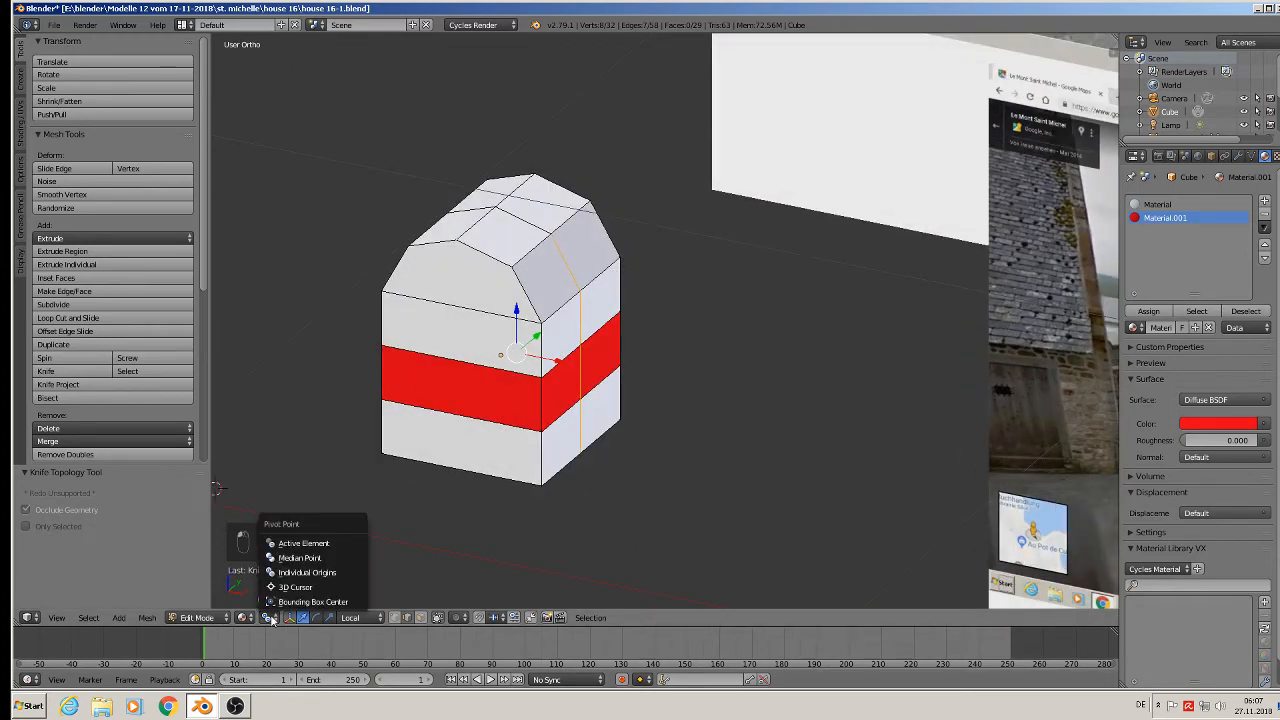
{"action": "left_click", "coordinate": [311, 558]}
{"action": "left_click", "coordinate": [351, 618]}
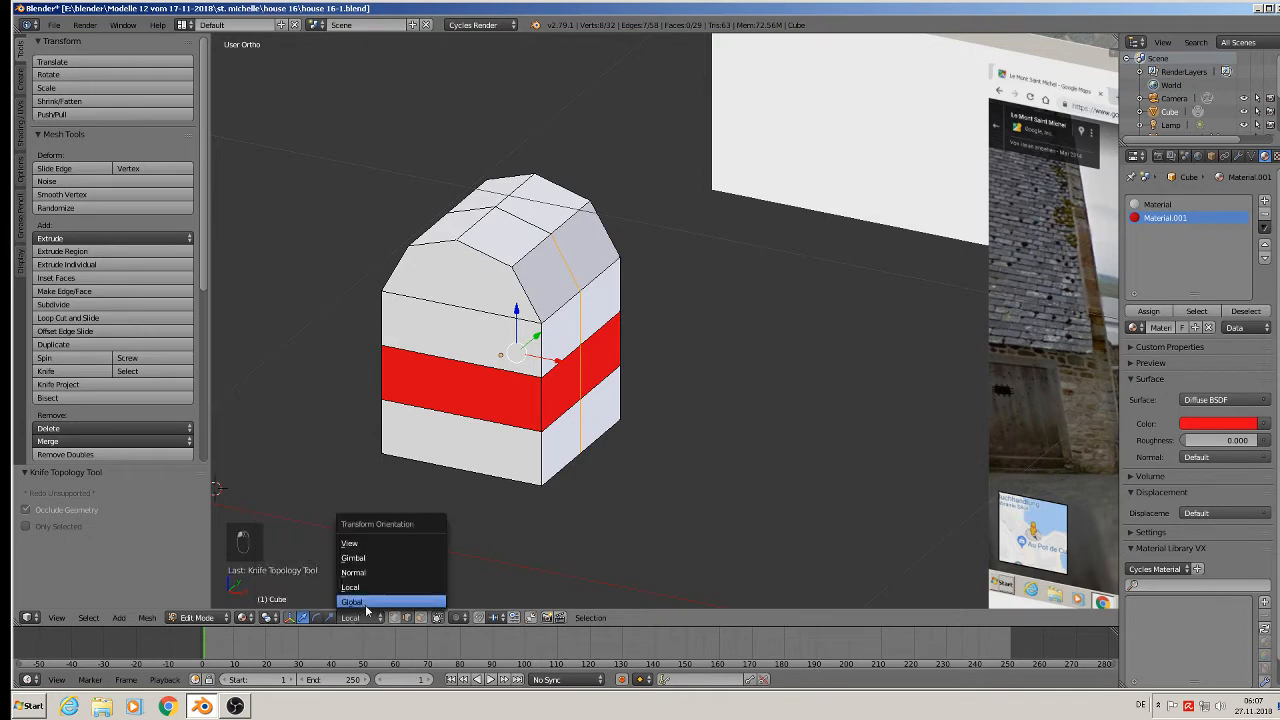
{"action": "left_click", "coordinate": [365, 604]}
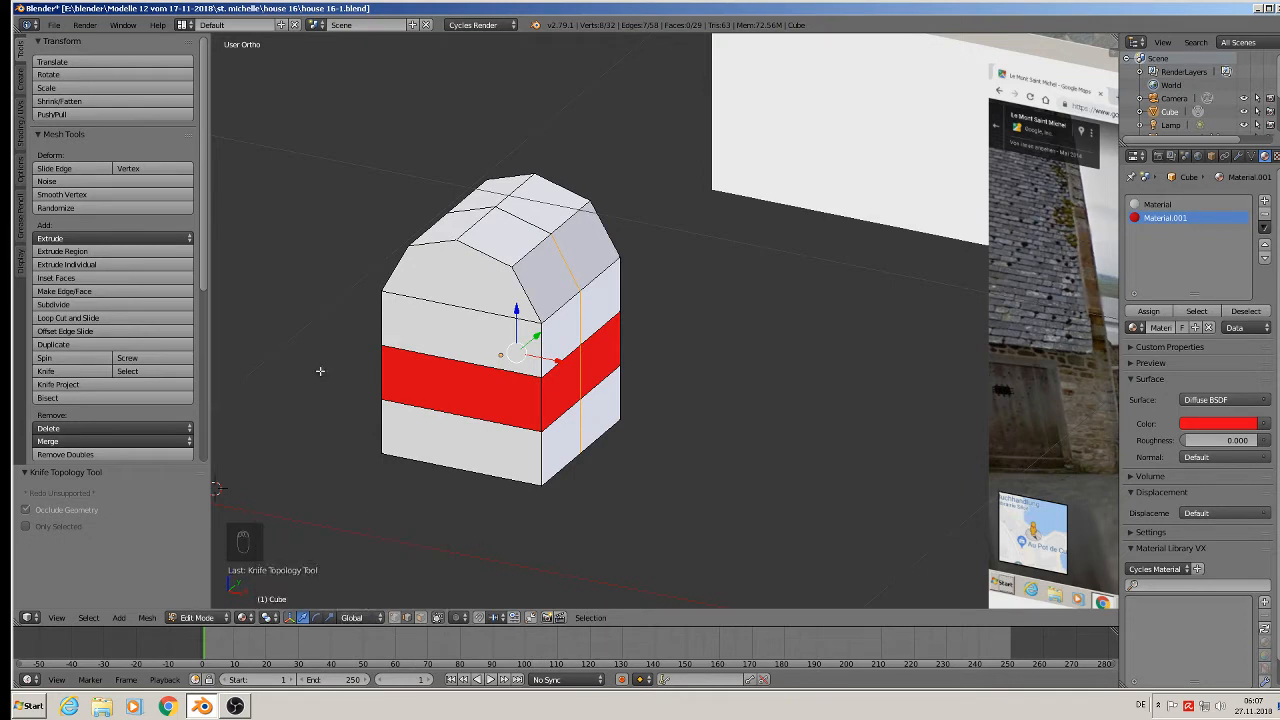
Step: Extrude the three wall faces on the far half of the +X side outward 0.073 along X
{"action": "left_click", "coordinate": [421, 618]}
{"action": "right_click", "coordinate": [598, 408]}
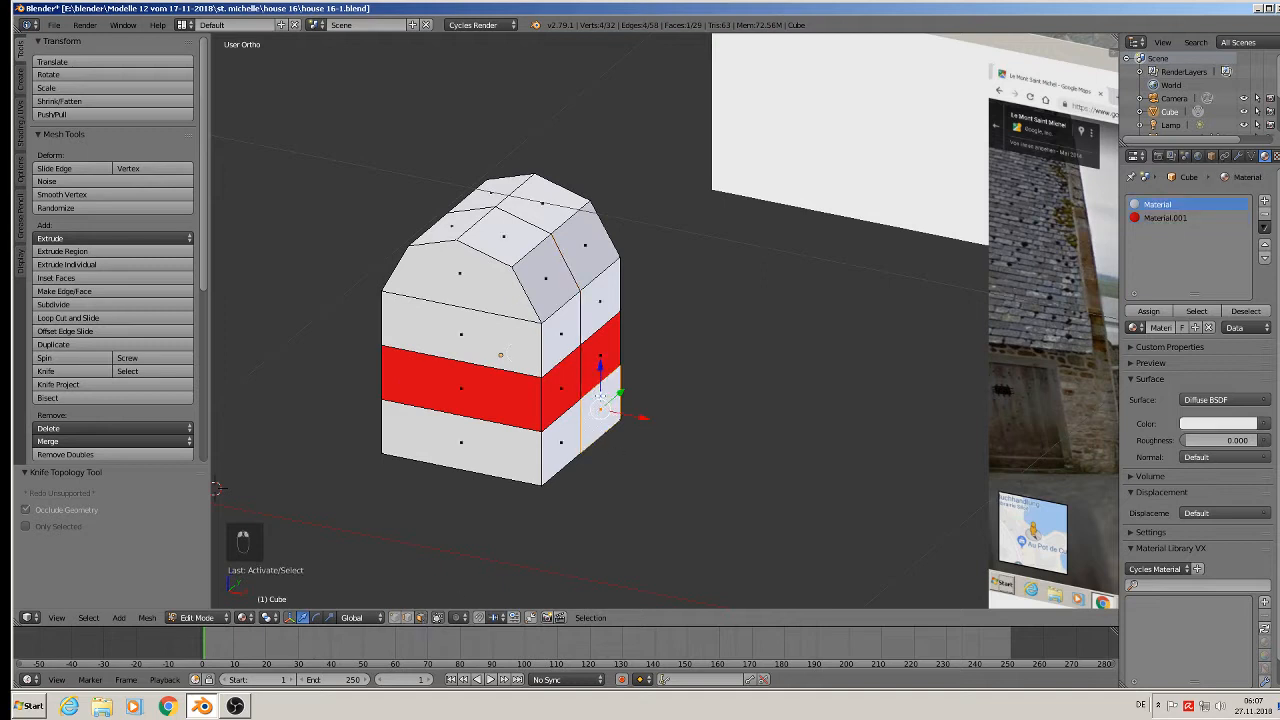
{"action": "right_click", "coordinate": [600, 362], "text": "shift"}
{"action": "right_click", "coordinate": [601, 311], "text": "shift"}
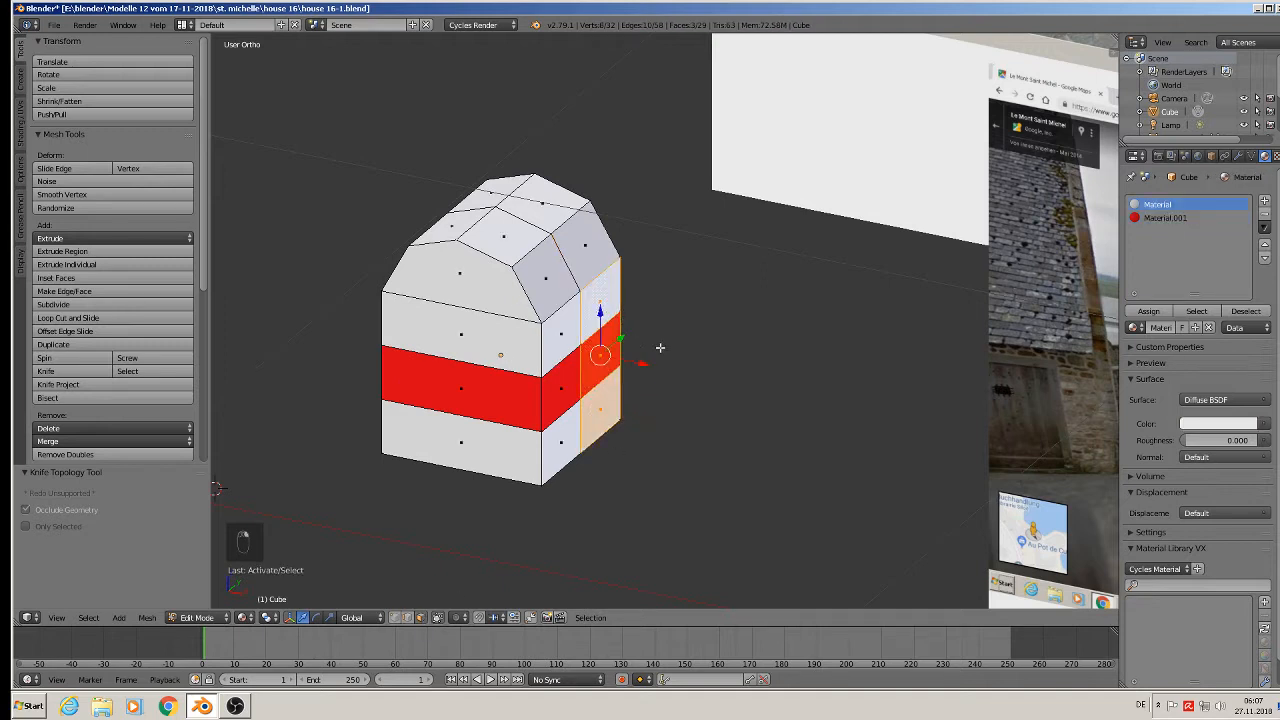
{"action": "key", "text": "e"}
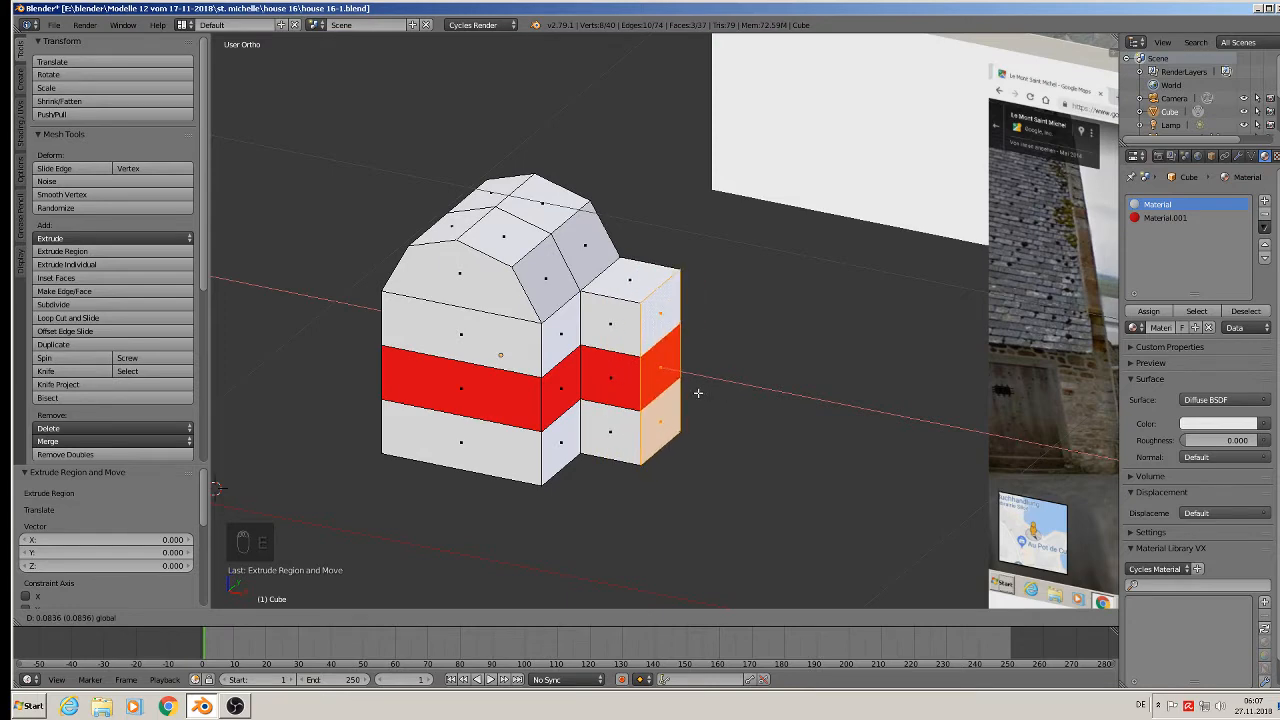
{"action": "left_click", "coordinate": [691, 394]}
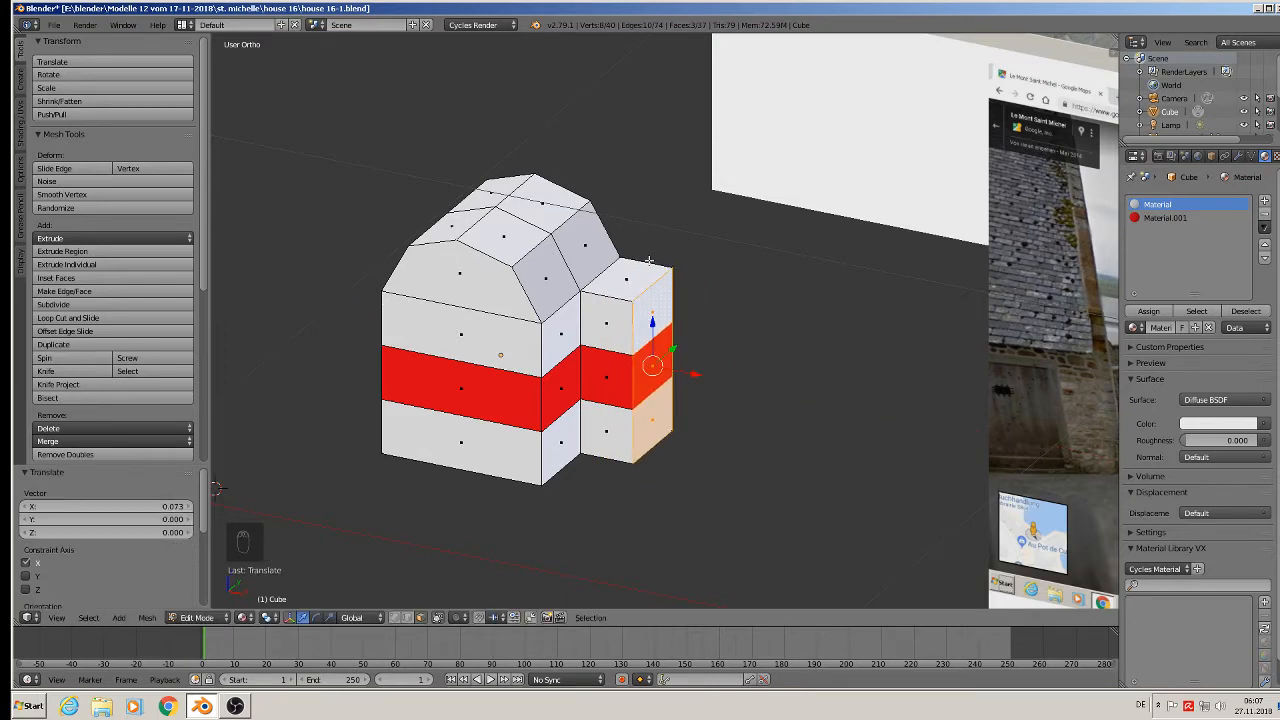
Step: Extrude the upper outer edge of the side extension upward 0.094 along Z
{"action": "middle_click_drag", "start_coordinate": [649, 261], "coordinate": [770, 358]}
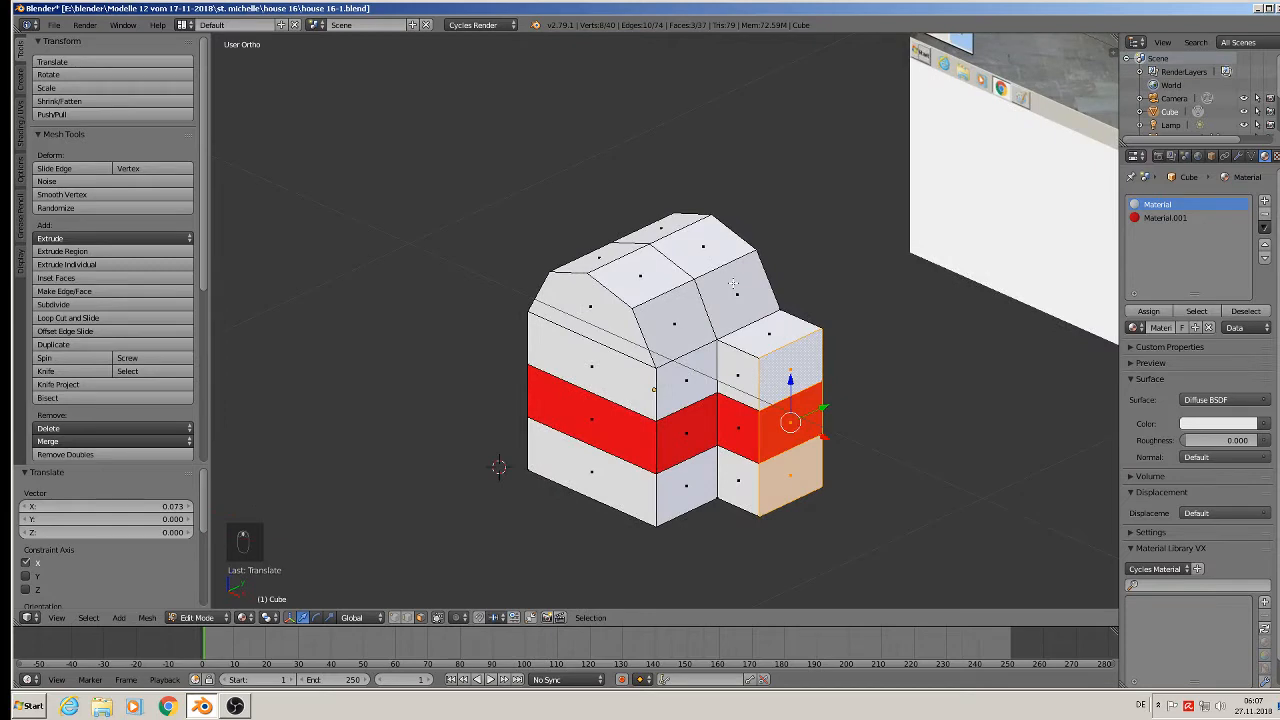
{"action": "middle_click_drag", "start_coordinate": [733, 284], "coordinate": [794, 321]}
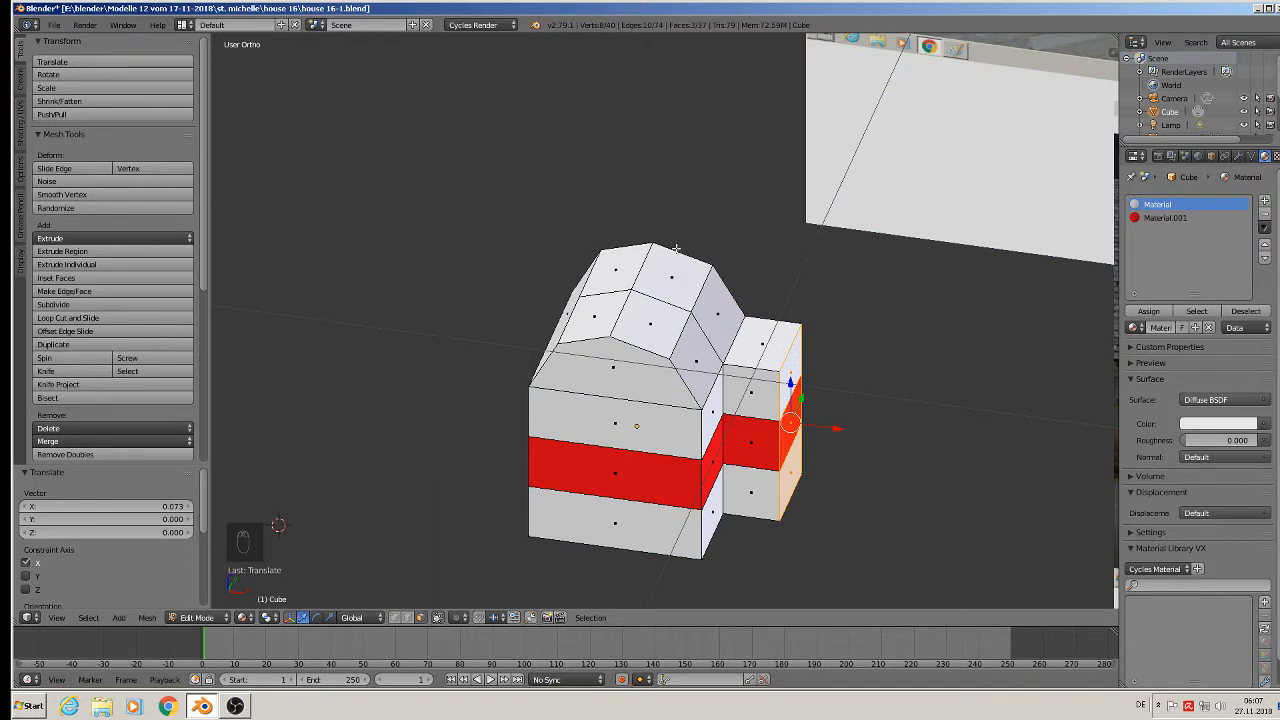
{"action": "middle_click_drag", "start_coordinate": [737, 367], "coordinate": [758, 418]}
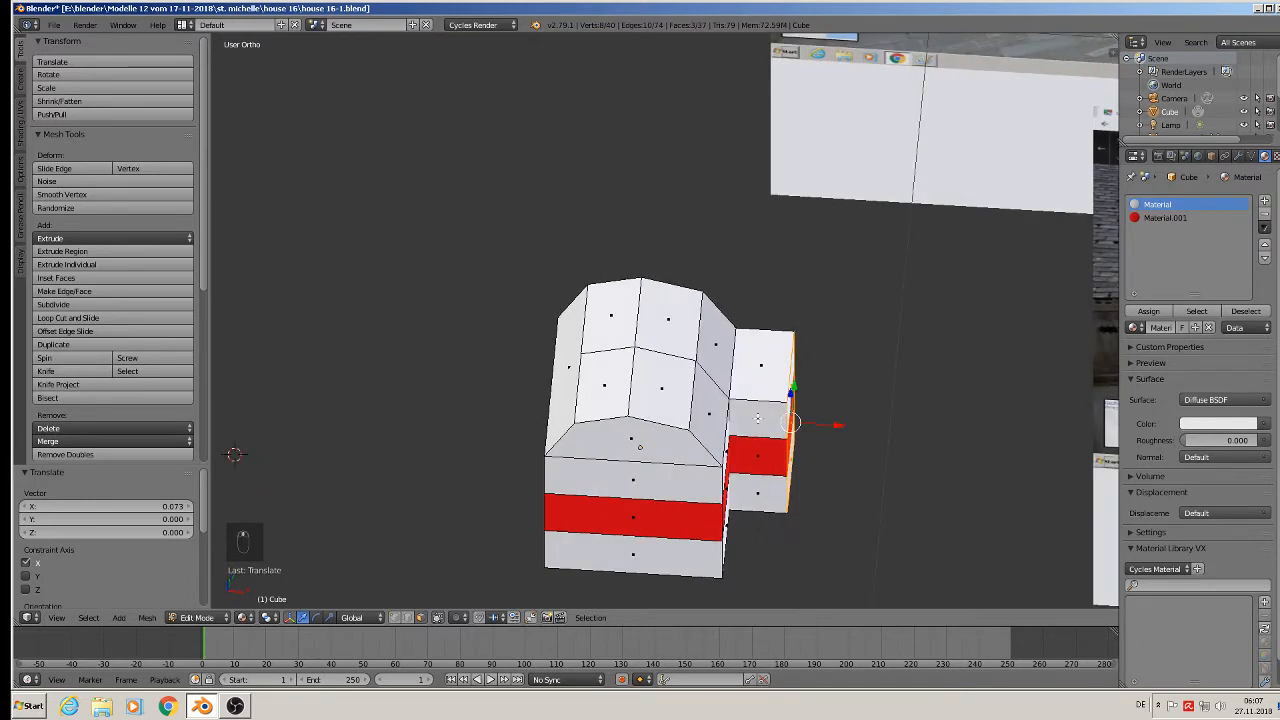
{"action": "scroll", "coordinate": [746, 374], "scroll_direction": "up", "scroll_amount": 2}
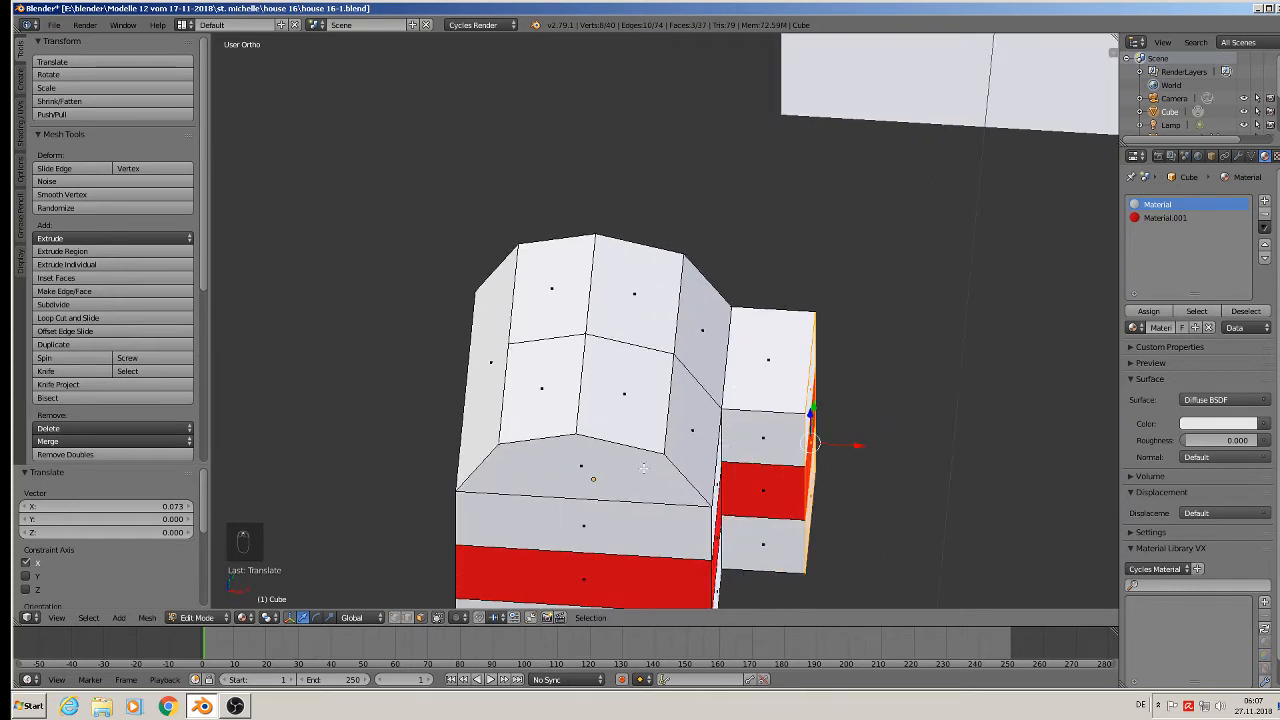
{"action": "left_click", "coordinate": [420, 617]}
{"action": "middle_click_drag", "start_coordinate": [815, 390], "coordinate": [813, 352]}
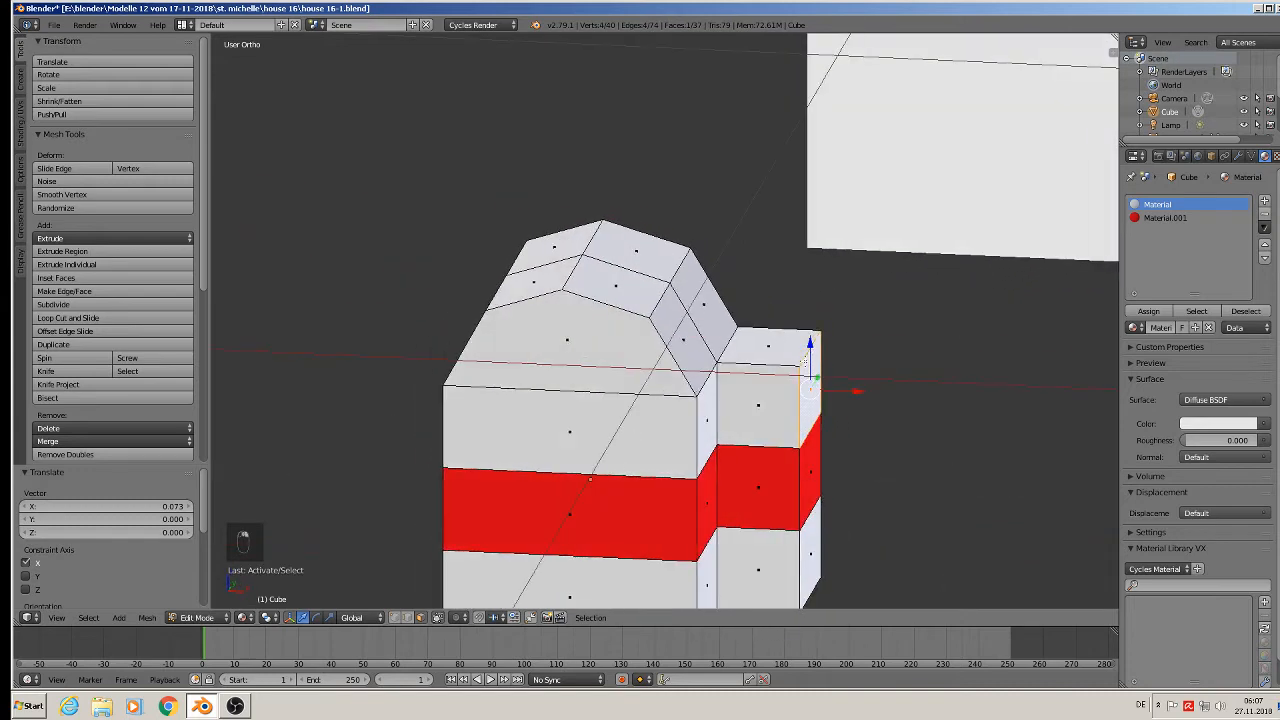
{"action": "left_click", "coordinate": [408, 617]}
{"action": "middle_click_drag", "start_coordinate": [813, 350], "coordinate": [835, 342]}
{"action": "key", "text": "e"}
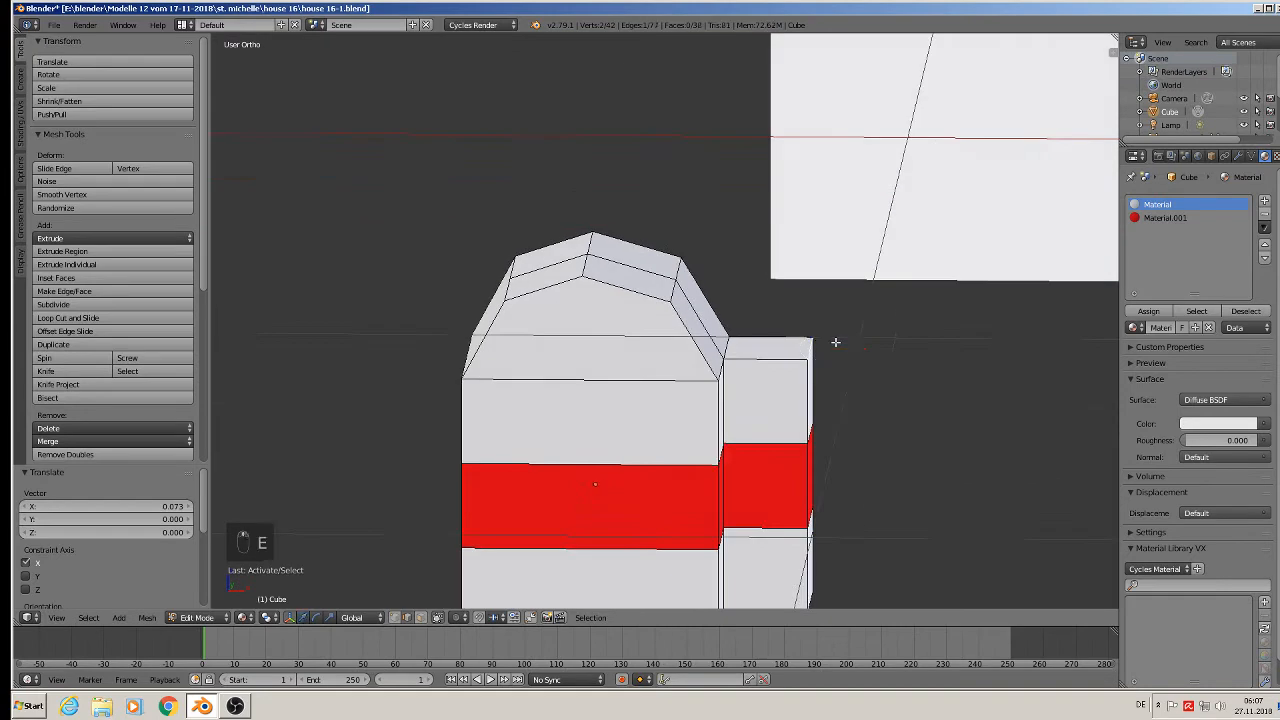
{"action": "left_click_drag", "start_coordinate": [809, 310], "coordinate": [814, 205]}
Step: Compare the extension with the reference photo and move its raised edge -0.026 along Z
{"action": "scroll", "coordinate": [836, 307], "scroll_direction": "down", "scroll_amount": 4}
{"action": "scroll", "coordinate": [964, 364], "scroll_direction": "down", "scroll_amount": 1}
{"action": "middle_click_drag", "start_coordinate": [960, 388], "coordinate": [477, 369], "text": "shift"}
{"action": "scroll", "coordinate": [740, 270], "scroll_direction": "up", "scroll_amount": 5}
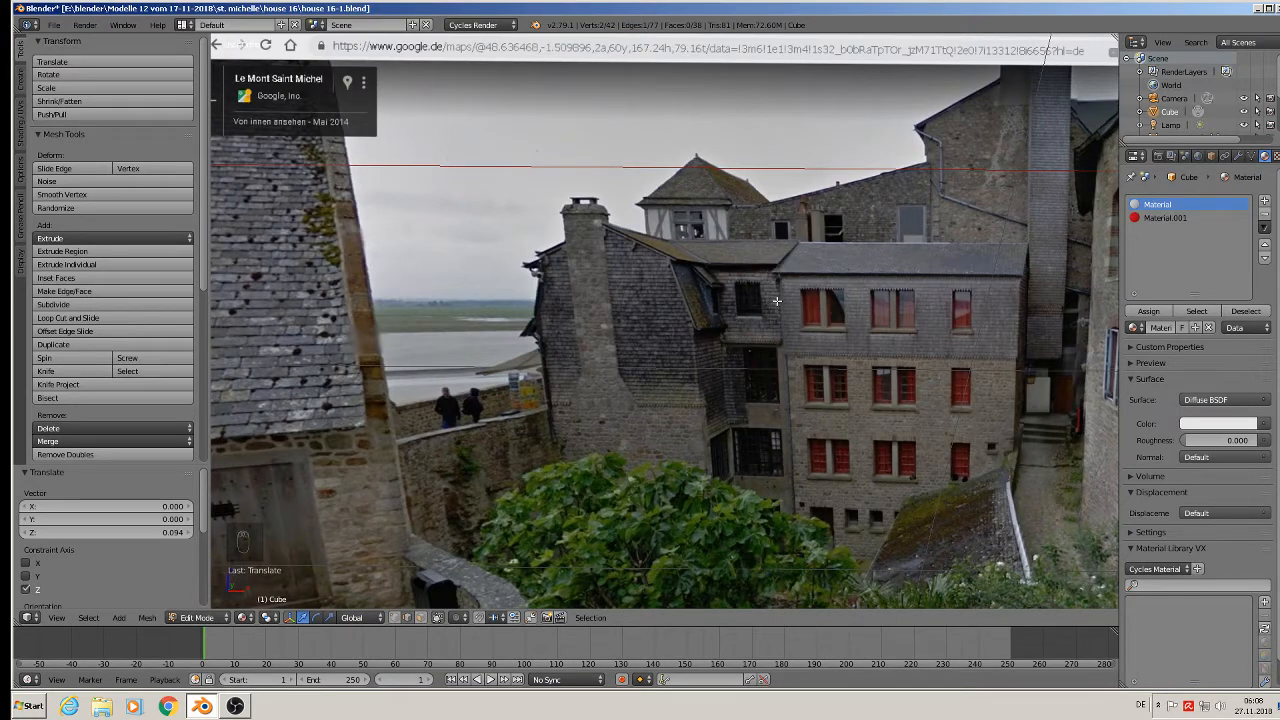
{"action": "scroll", "coordinate": [692, 304], "scroll_direction": "down", "scroll_amount": 3}
{"action": "middle_click_drag", "start_coordinate": [524, 361], "coordinate": [858, 308], "text": "shift"}
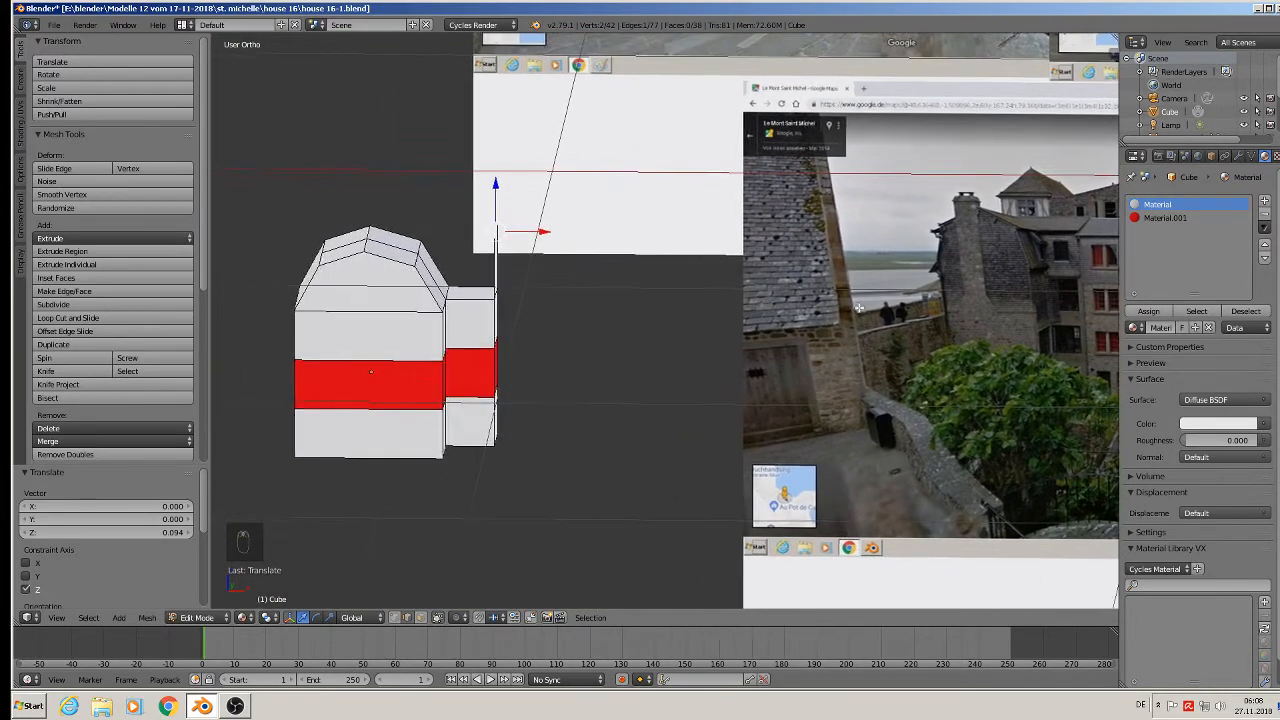
{"action": "scroll", "coordinate": [494, 262], "scroll_direction": "up", "scroll_amount": 3}
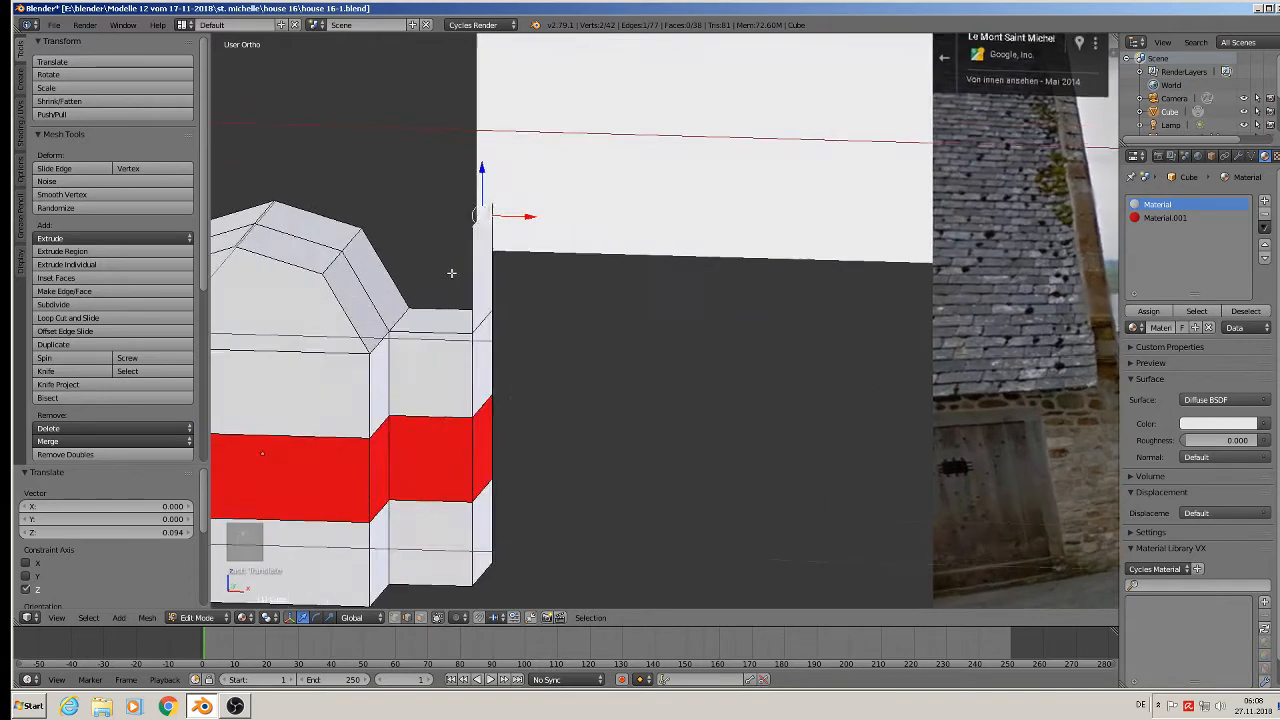
{"action": "middle_click_drag", "start_coordinate": [452, 273], "coordinate": [424, 266]}
{"action": "left_click_drag", "start_coordinate": [480, 173], "coordinate": [484, 206]}
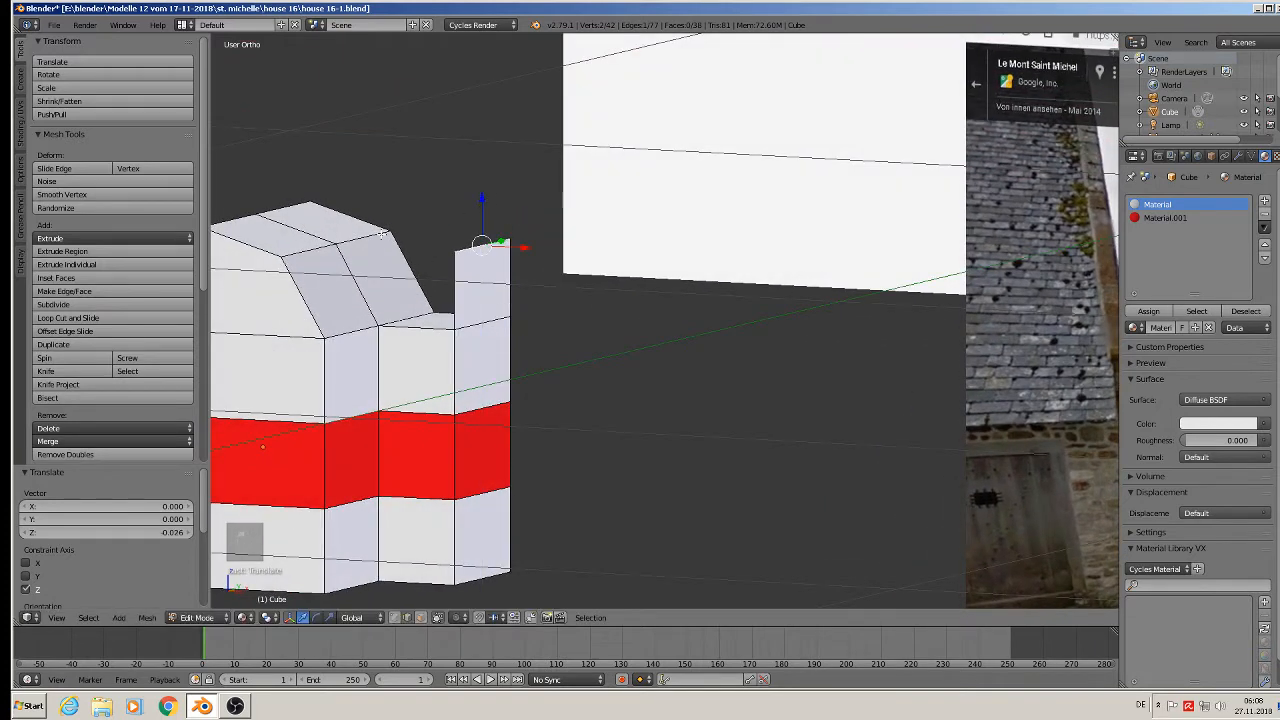
Step: Bridge the extension's raised edge to the adjacent main roof edge with a face
{"action": "right_click", "coordinate": [365, 238], "text": "shift"}
{"action": "middle_click_drag", "start_coordinate": [365, 238], "coordinate": [461, 302]}
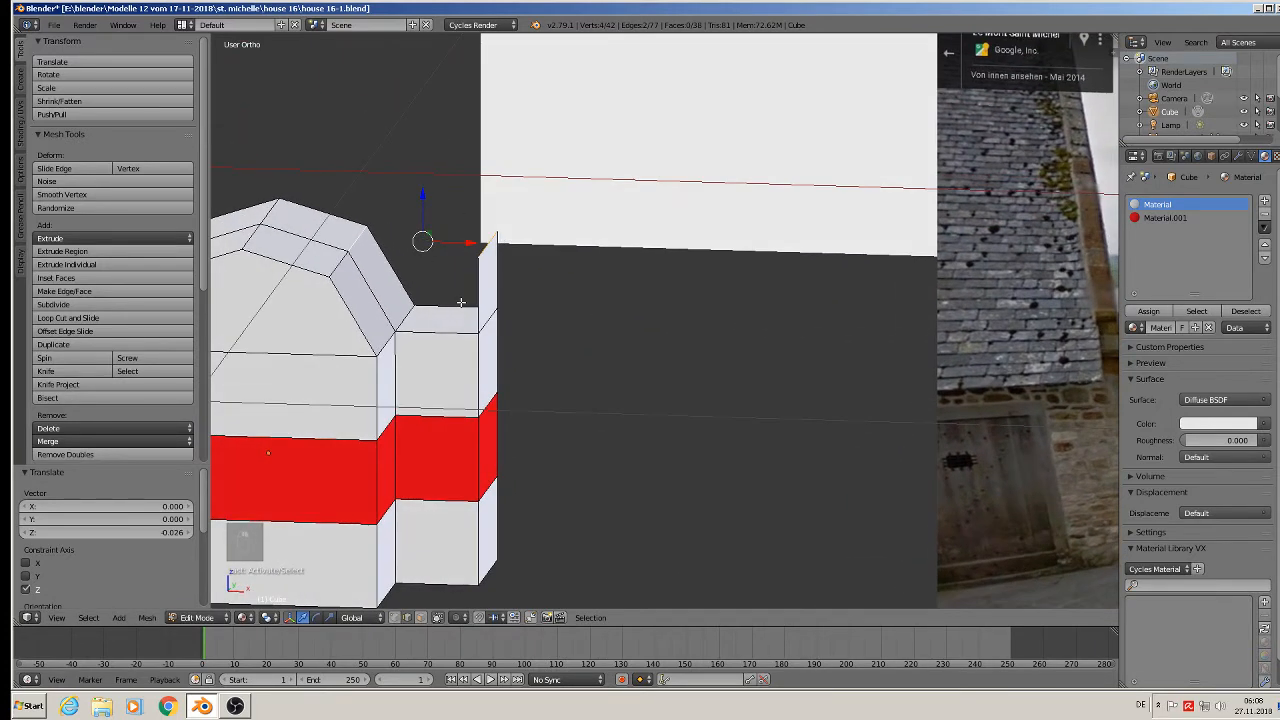
{"action": "key", "text": "f"}
Step: Fill the openings on both sides of the raised extension, between its top face and the walls below
{"action": "right_click", "coordinate": [425, 257]}
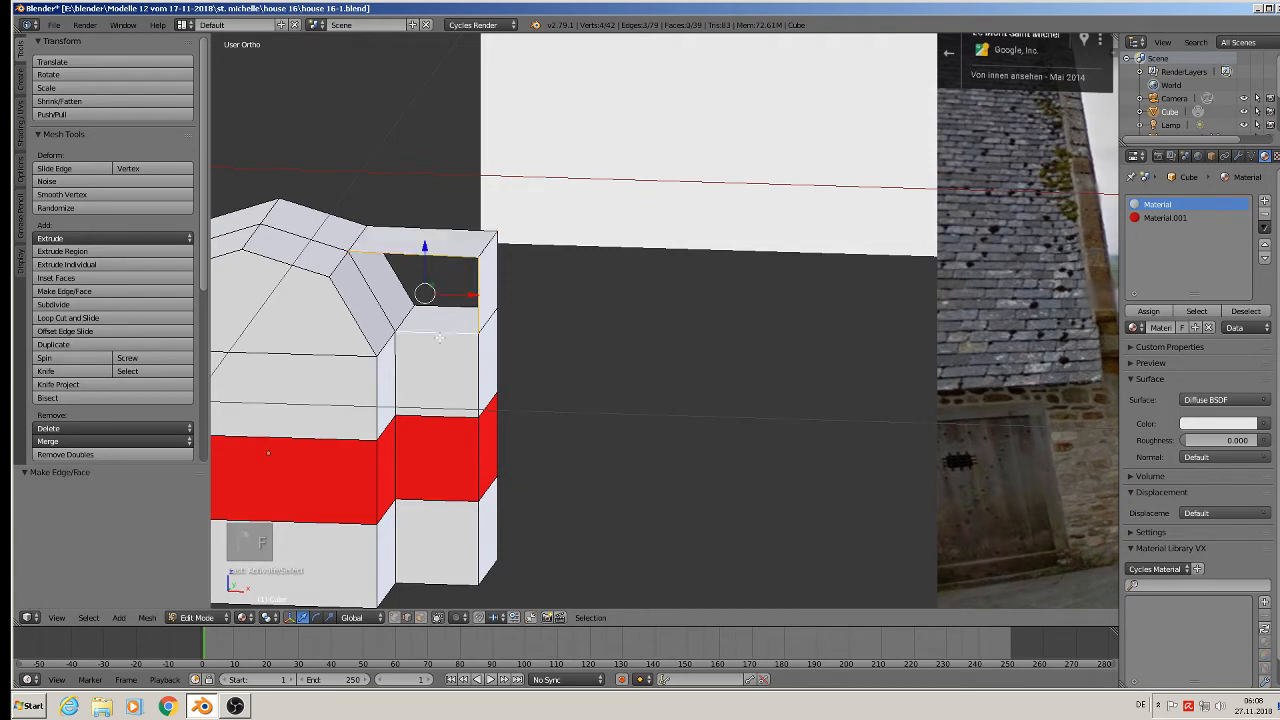
{"action": "right_click", "coordinate": [362, 298], "text": "shift"}
{"action": "key", "text": "f"}
{"action": "middle_click_drag", "start_coordinate": [410, 302], "coordinate": [1035, 313]}
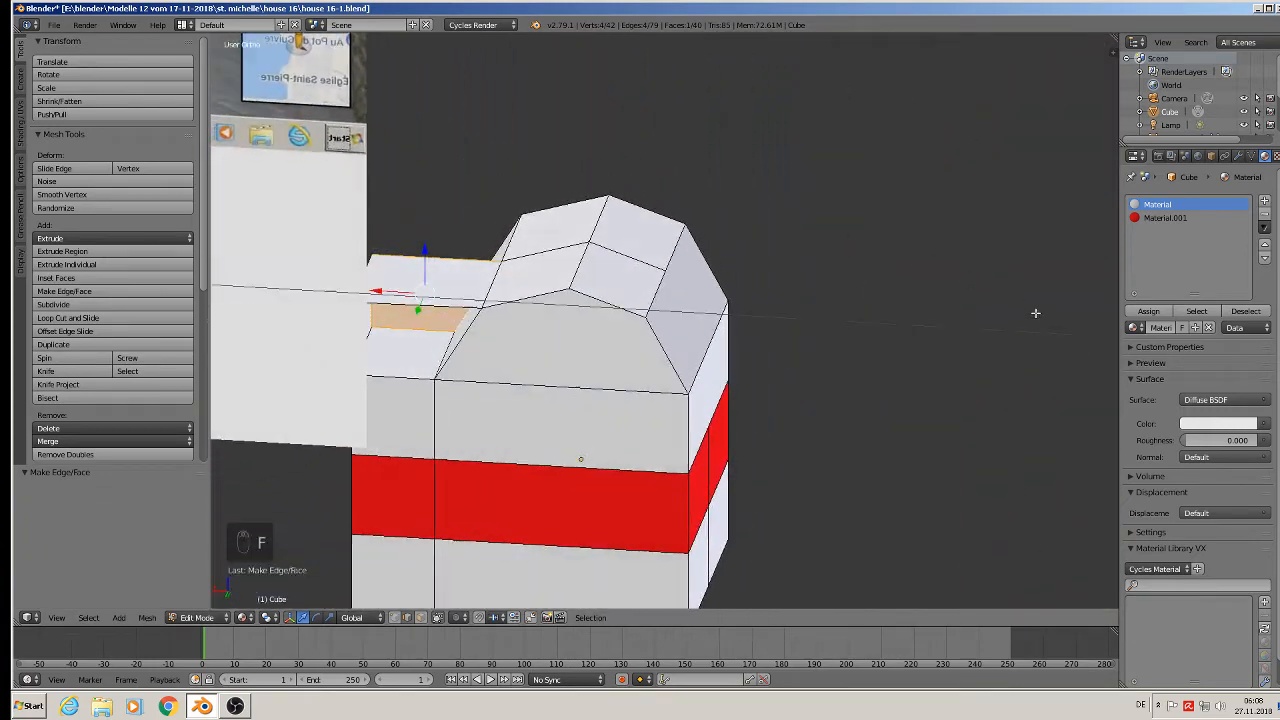
{"action": "middle_click_drag", "start_coordinate": [560, 420], "coordinate": [523, 401]}
{"action": "right_click", "coordinate": [393, 286]}
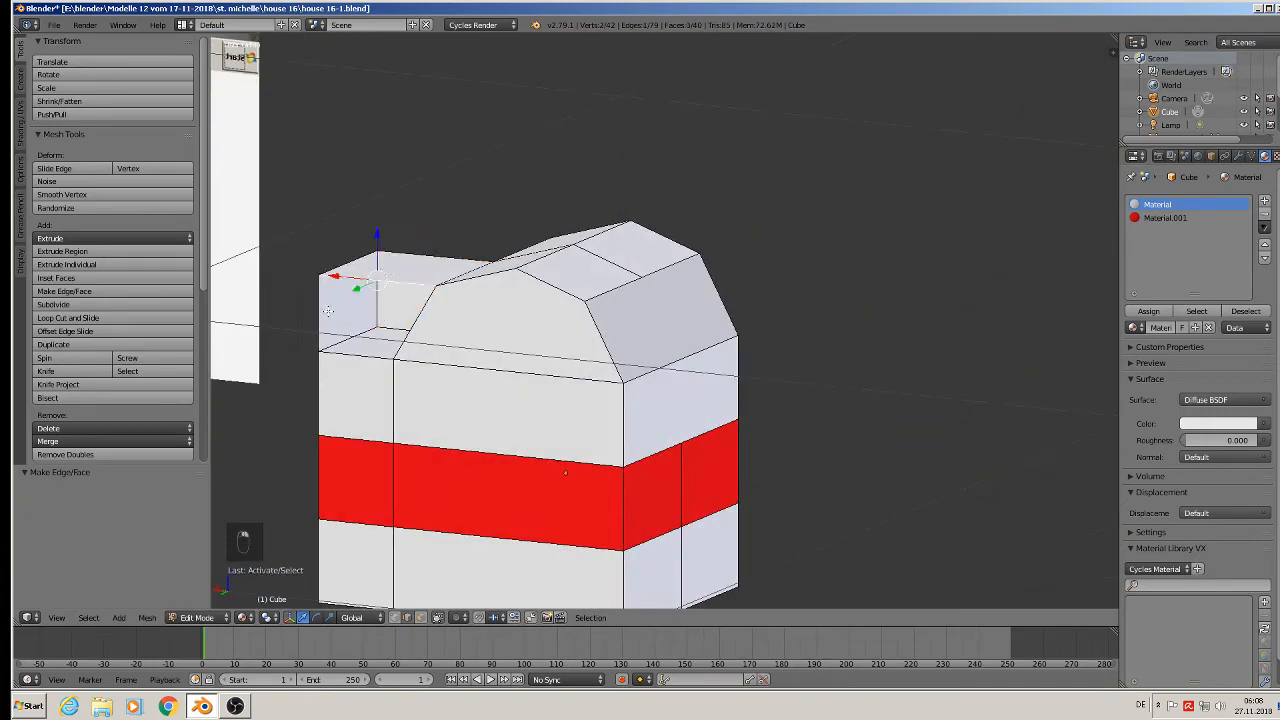
{"action": "right_click", "coordinate": [317, 321], "text": "shift"}
{"action": "right_click", "coordinate": [342, 358], "text": "shift"}
{"action": "right_click", "coordinate": [415, 331], "text": "shift"}
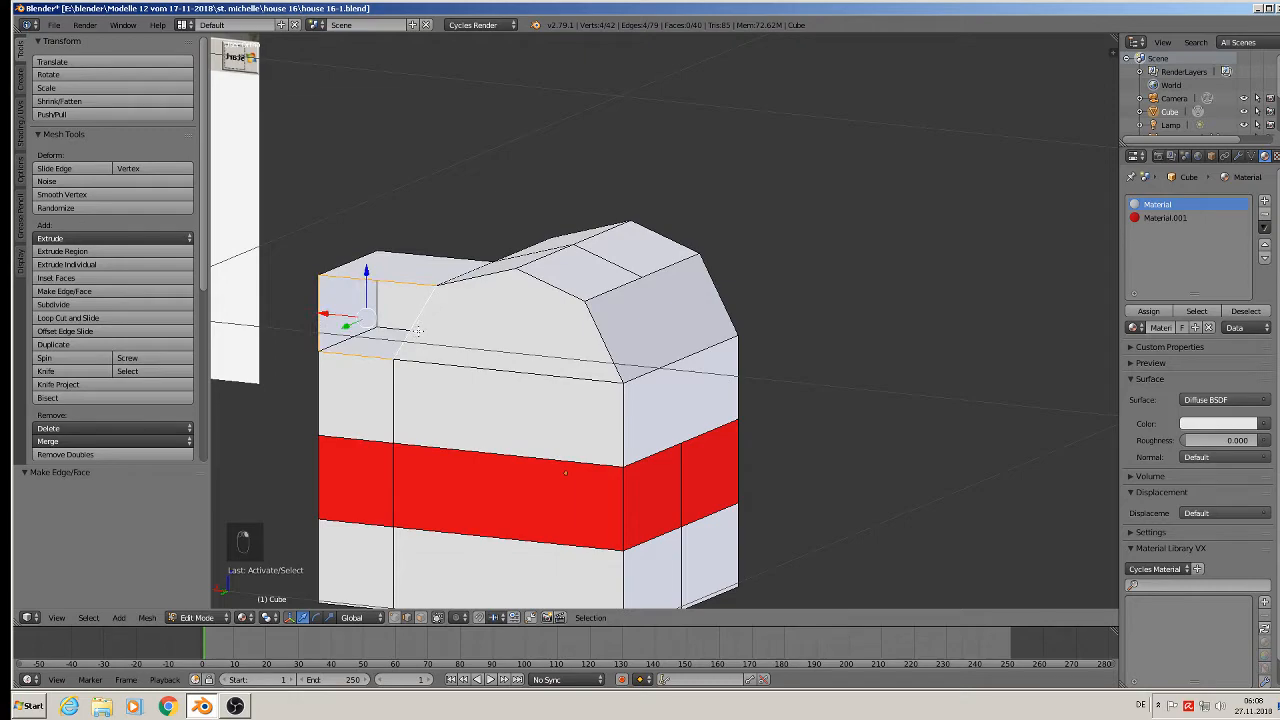
{"action": "key", "text": "f"}
Step: Extrude the extension's upper outer edge upward along Z and nudge the new edge 0.001 higher
{"action": "middle_click_drag", "start_coordinate": [418, 331], "coordinate": [557, 381]}
{"action": "scroll", "coordinate": [848, 374], "scroll_direction": "down", "scroll_amount": 5}
{"action": "scroll", "coordinate": [874, 388], "scroll_direction": "up", "scroll_amount": 2}
{"action": "middle_click_drag", "start_coordinate": [397, 414], "coordinate": [495, 402], "text": "shift"}
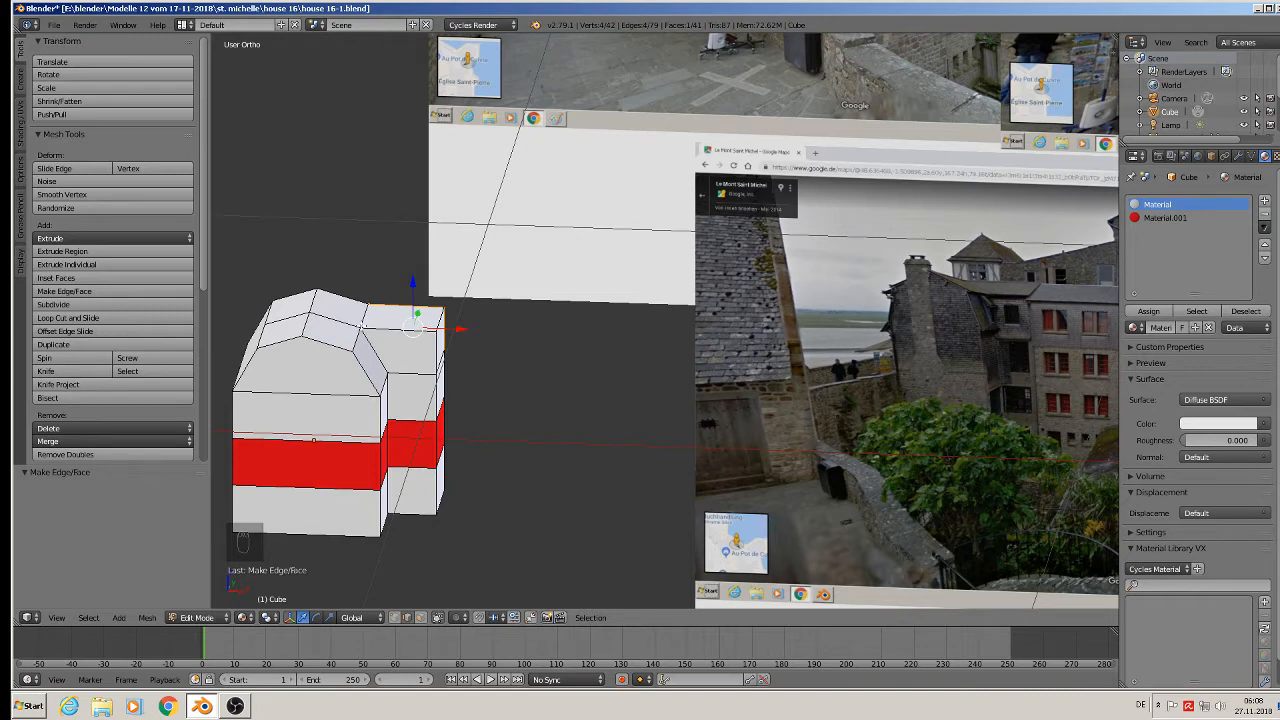
{"action": "middle_click_drag", "start_coordinate": [377, 325], "coordinate": [596, 337], "text": "shift"}
{"action": "scroll", "coordinate": [650, 351], "scroll_direction": "up", "scroll_amount": 4}
{"action": "right_click", "coordinate": [657, 349]}
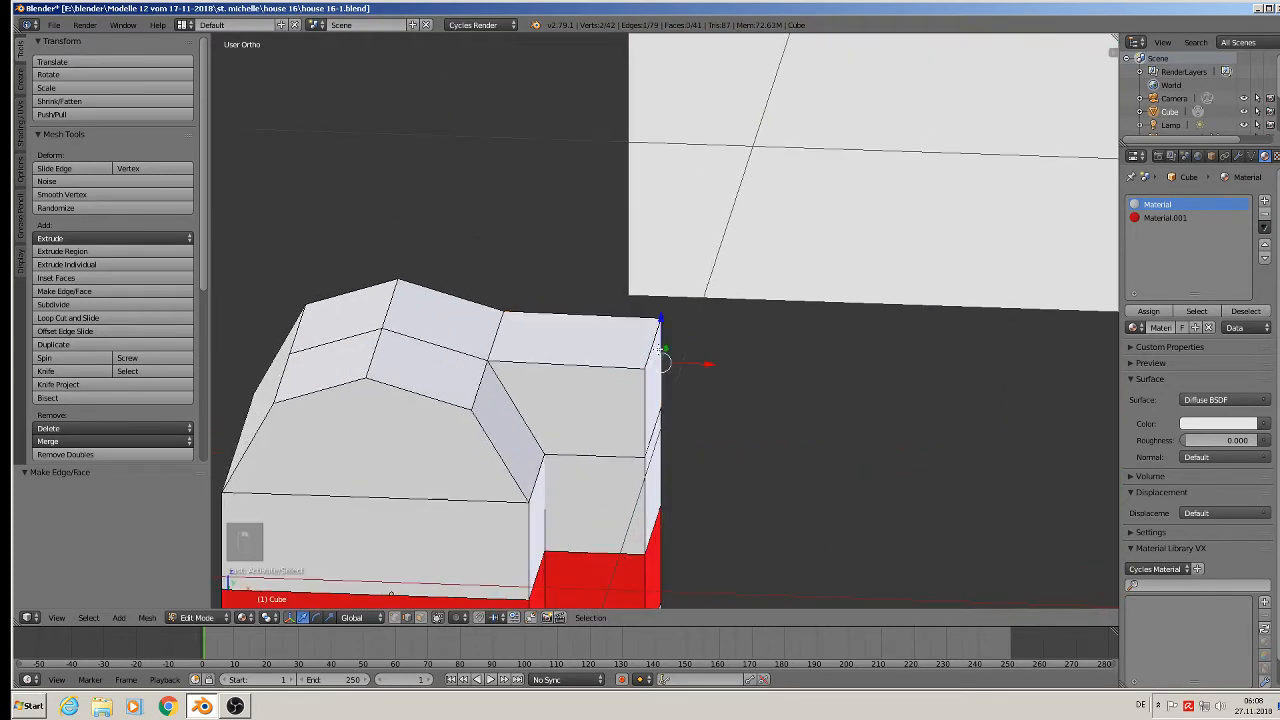
{"action": "right_click", "coordinate": [648, 344]}
{"action": "key", "text": "e"}
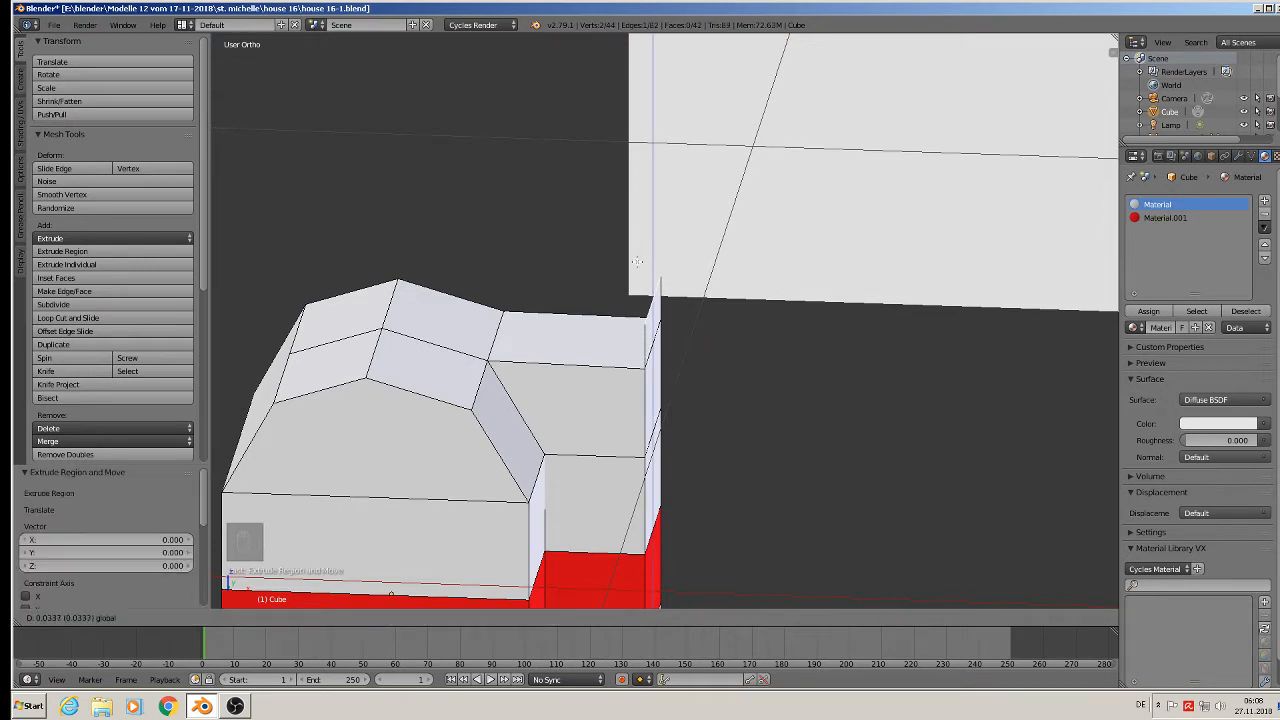
{"action": "left_click_drag", "start_coordinate": [637, 262], "coordinate": [638, 276]}
{"action": "middle_click_drag", "start_coordinate": [638, 276], "coordinate": [647, 250]}
{"action": "left_click_drag", "start_coordinate": [654, 263], "coordinate": [648, 266]}
{"action": "middle_click_drag", "start_coordinate": [648, 266], "coordinate": [527, 360]}
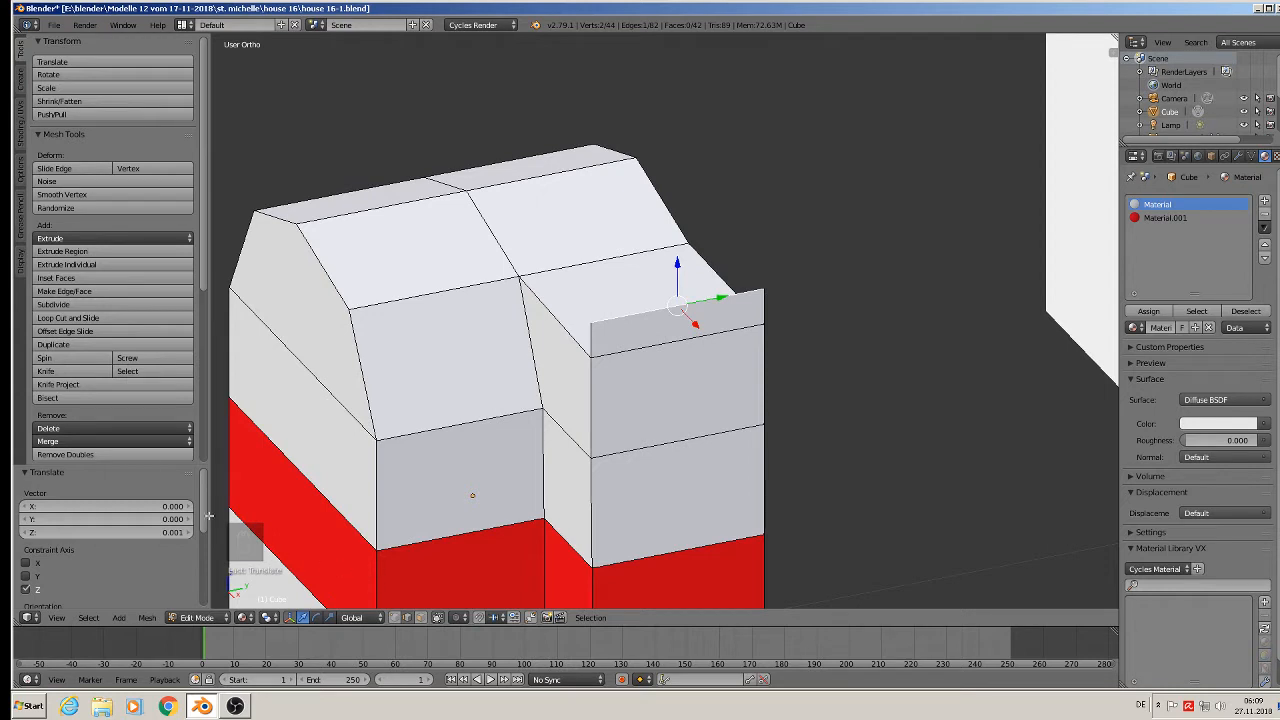
Step: Knife-cut a diagonal edge from the inner corner where the extension meets the main roof up to the end vertex of the roof ridge
{"action": "left_click", "coordinate": [46, 371]}
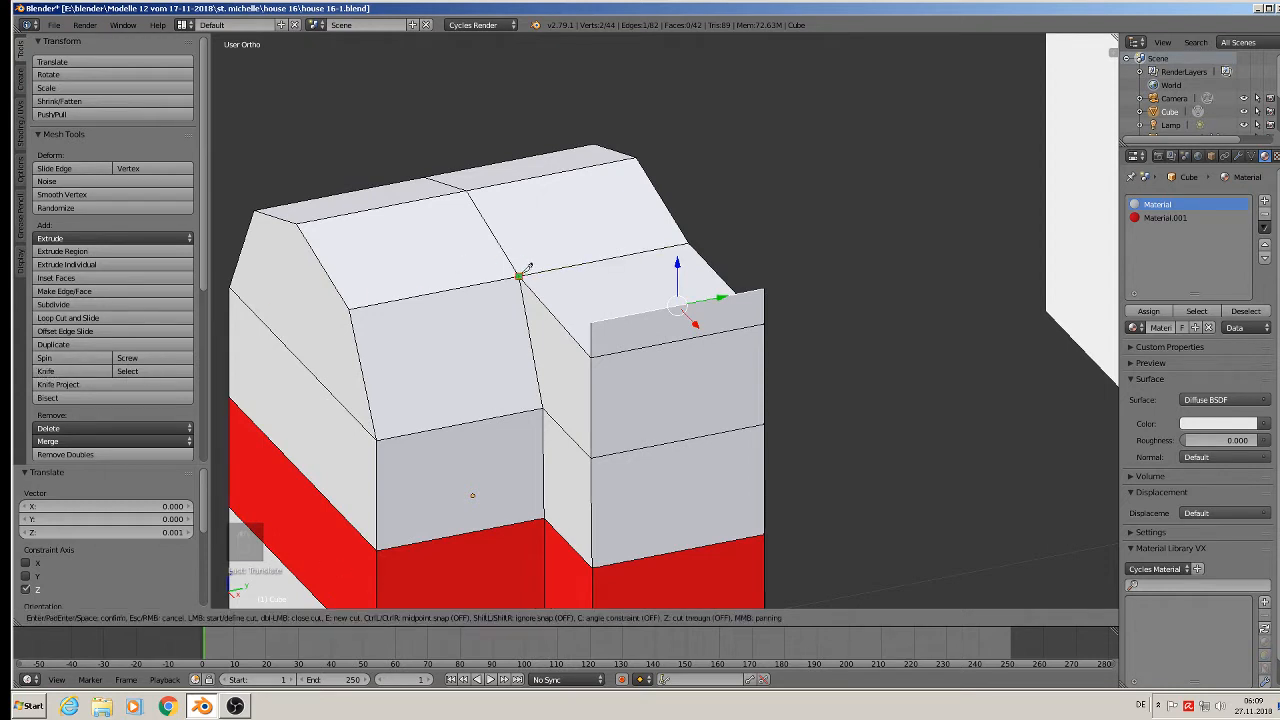
{"action": "left_click", "coordinate": [520, 272]}
{"action": "left_click", "coordinate": [638, 157]}
{"action": "key", "text": "Return"}
{"action": "middle_click_drag", "start_coordinate": [602, 246], "coordinate": [645, 286]}
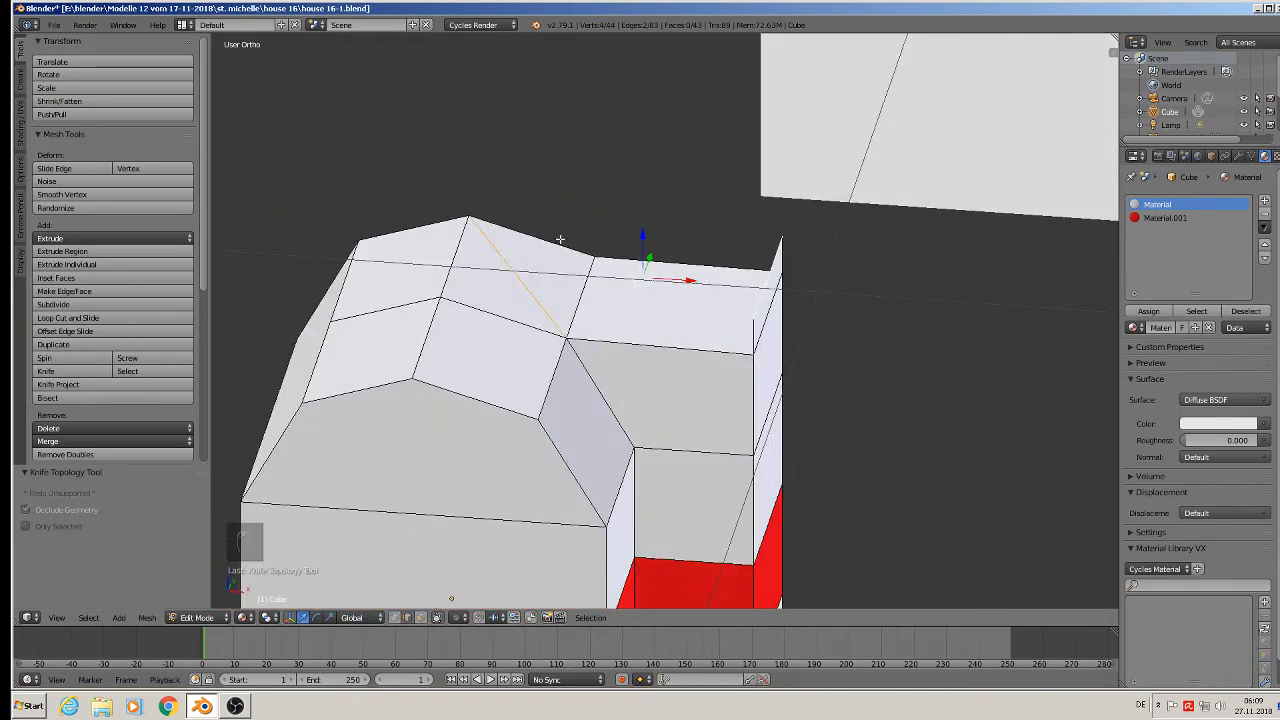
Step: Lower the vertex of the extension's extruded outer edge nearest the inner corner by 0.020 along Z
{"action": "left_click", "coordinate": [397, 619]}
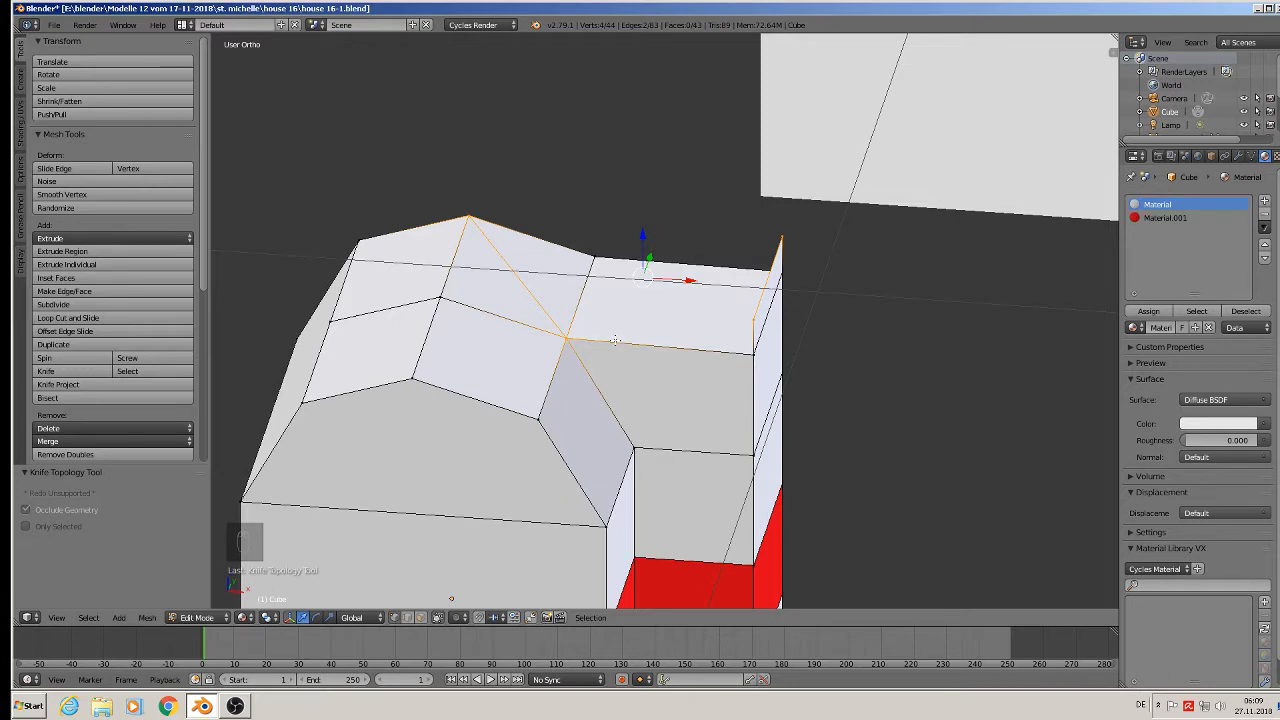
{"action": "left_click", "coordinate": [750, 294]}
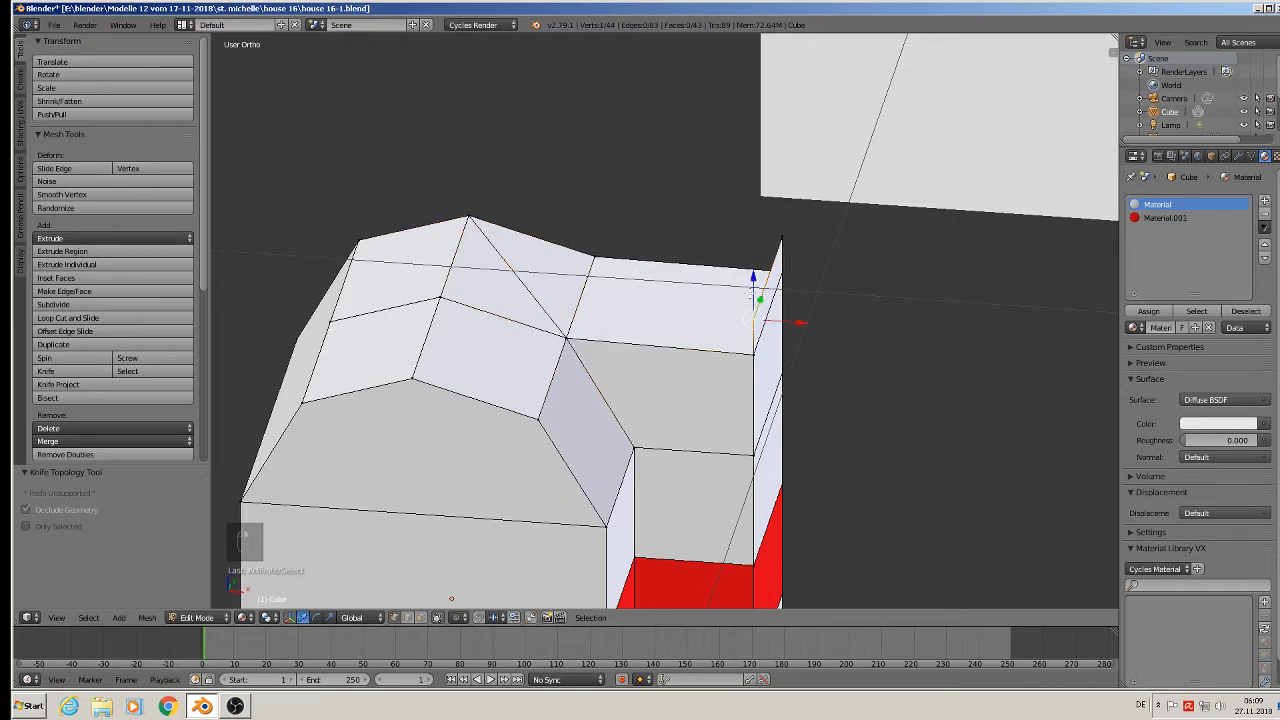
{"action": "key", "text": "g"}
{"action": "key", "text": "z"}
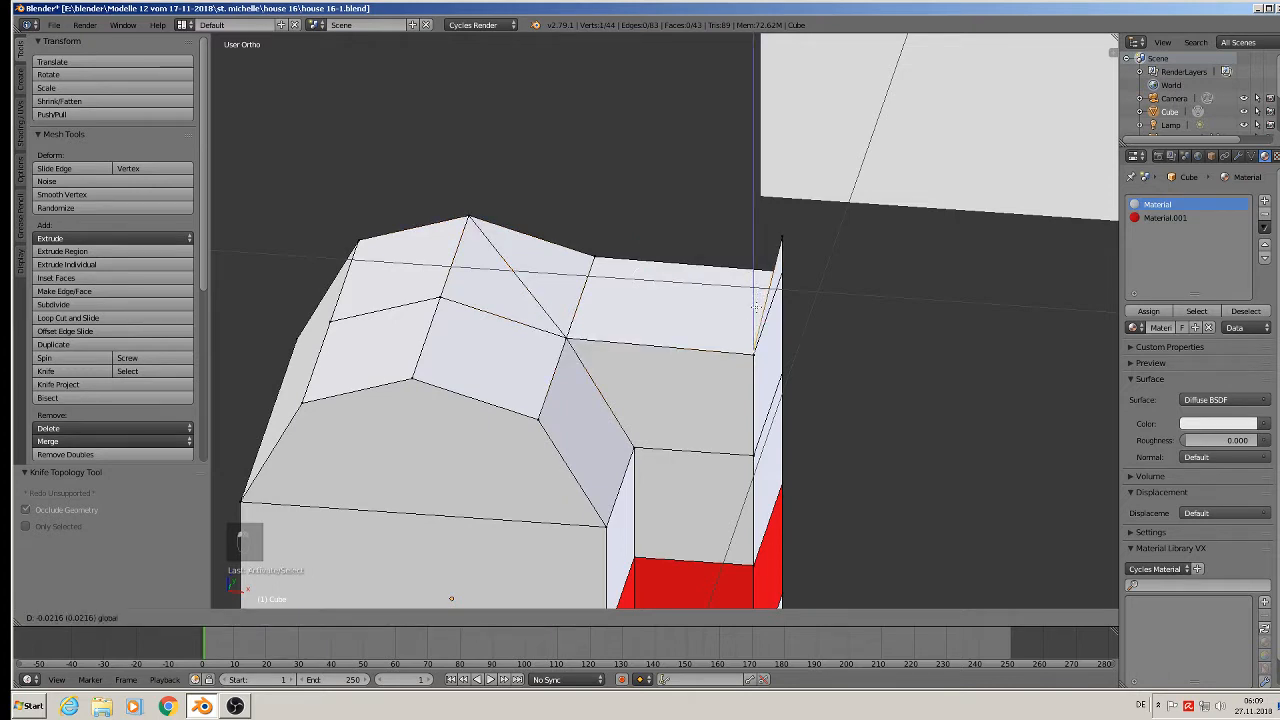
{"action": "left_click", "coordinate": [757, 305]}
{"action": "middle_click_drag", "start_coordinate": [757, 305], "coordinate": [706, 291]}
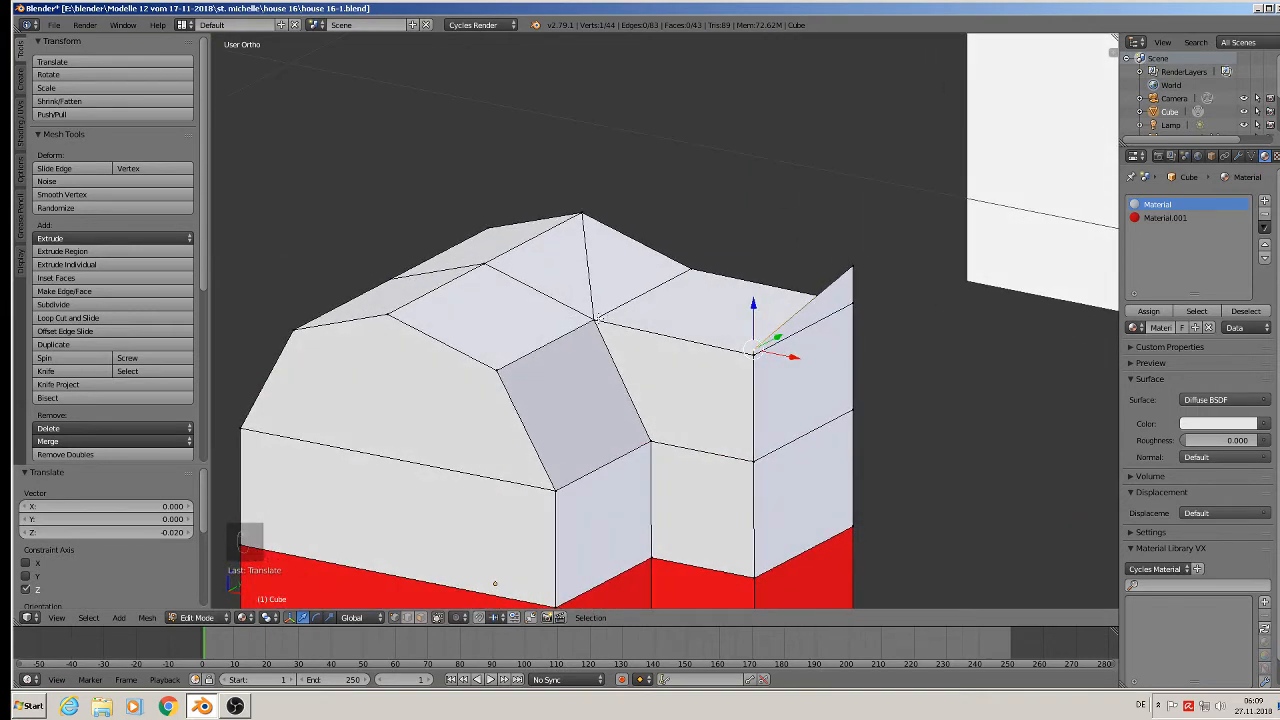
Step: Raise the rear vertex where the extension's top meets the main roof by 0.018 and another 0.002 along Z
{"action": "right_click", "coordinate": [693, 266]}
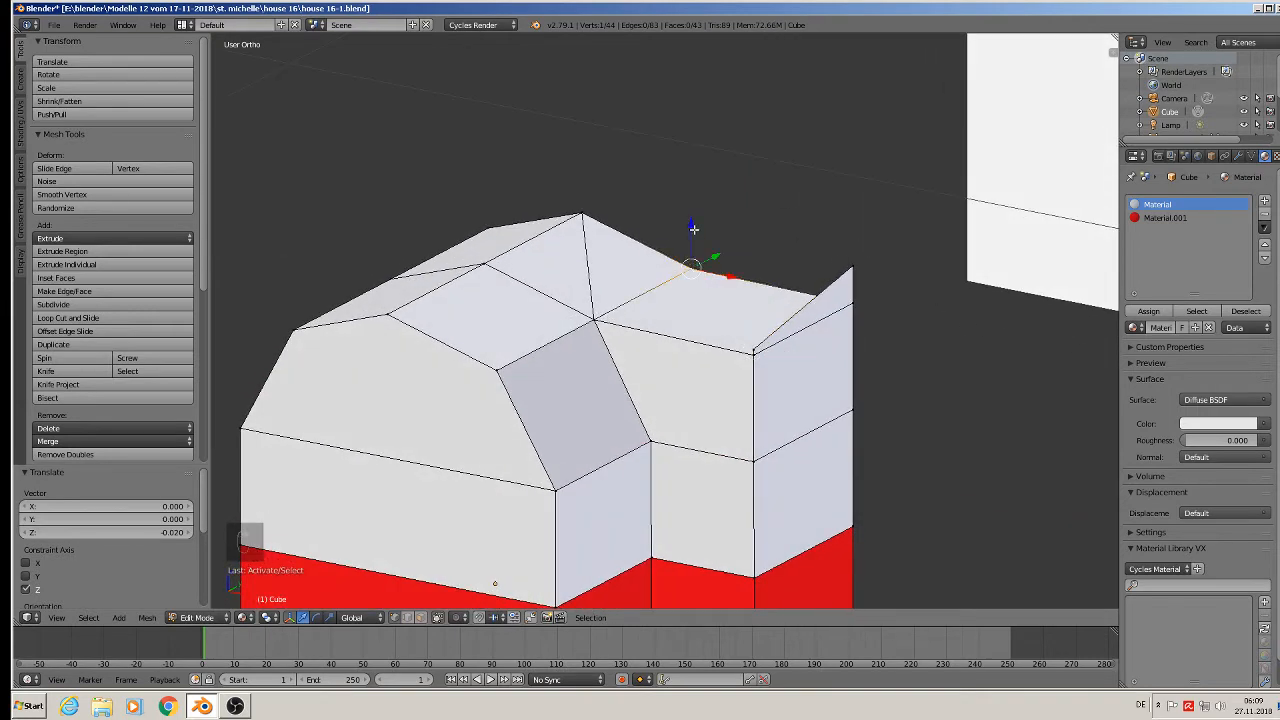
{"action": "key", "text": "g"}
{"action": "key", "text": "z"}
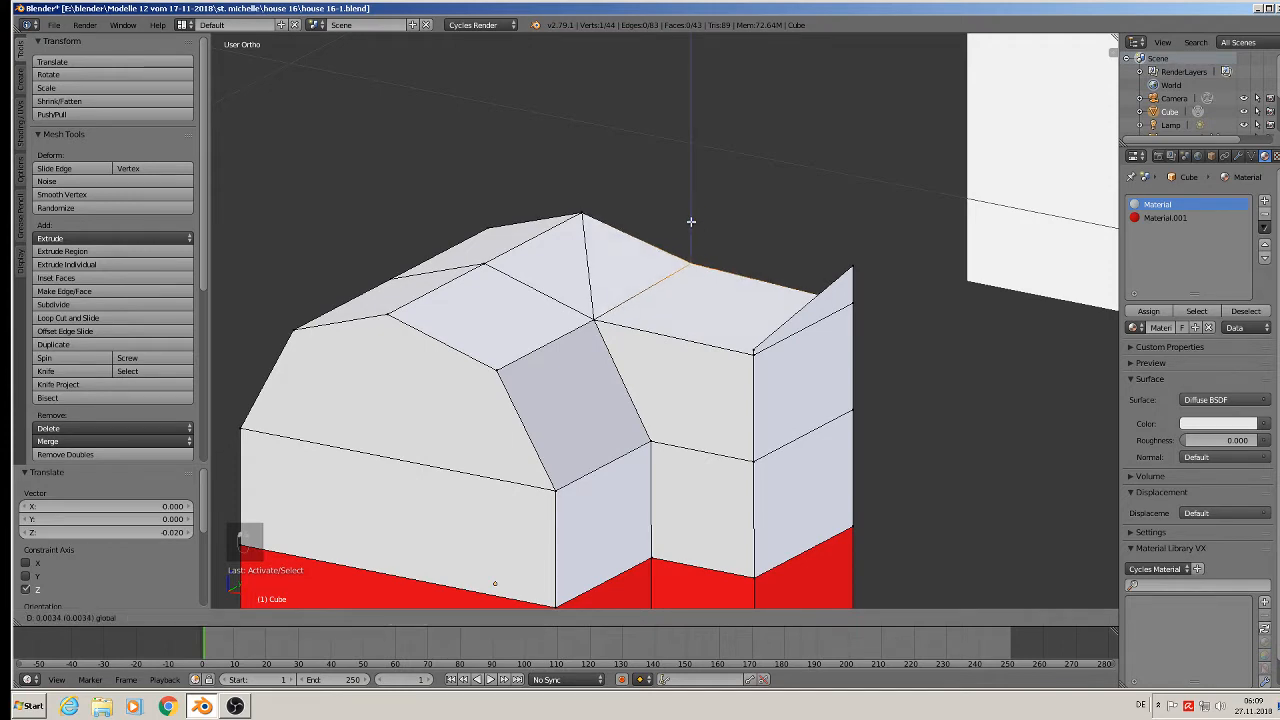
{"action": "left_click", "coordinate": [691, 198]}
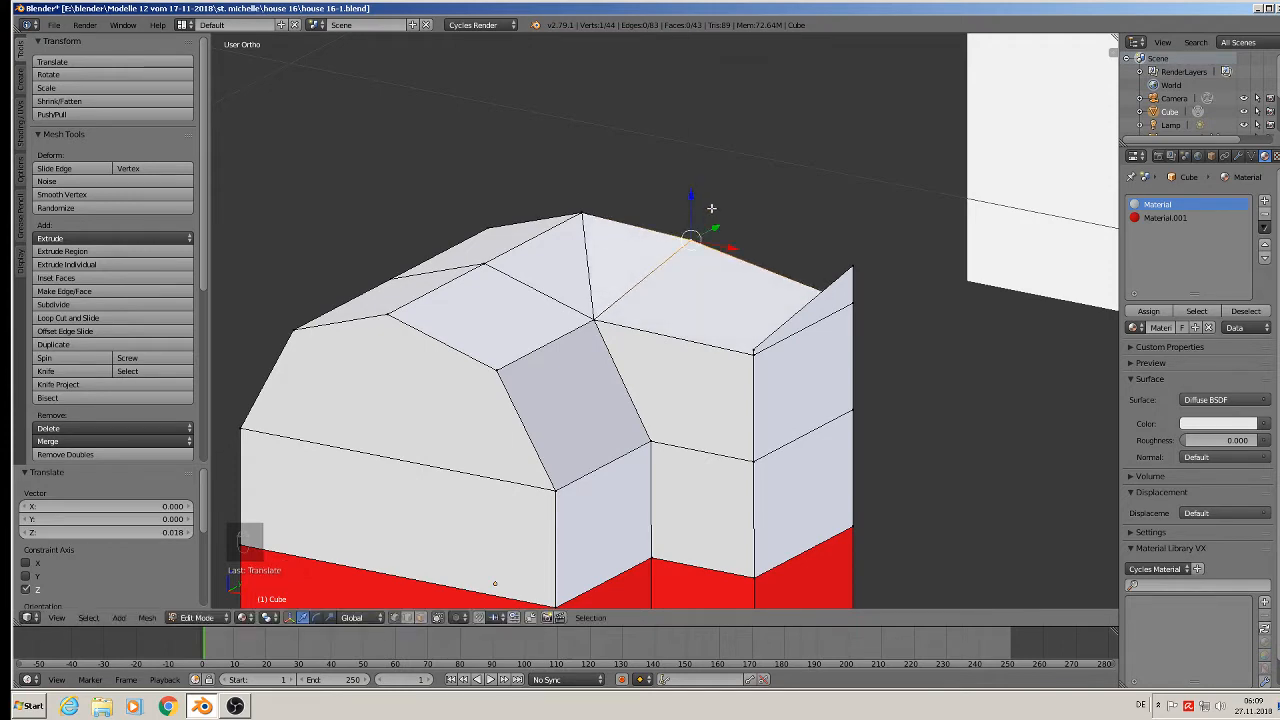
{"action": "middle_click_drag", "start_coordinate": [712, 209], "coordinate": [773, 189]}
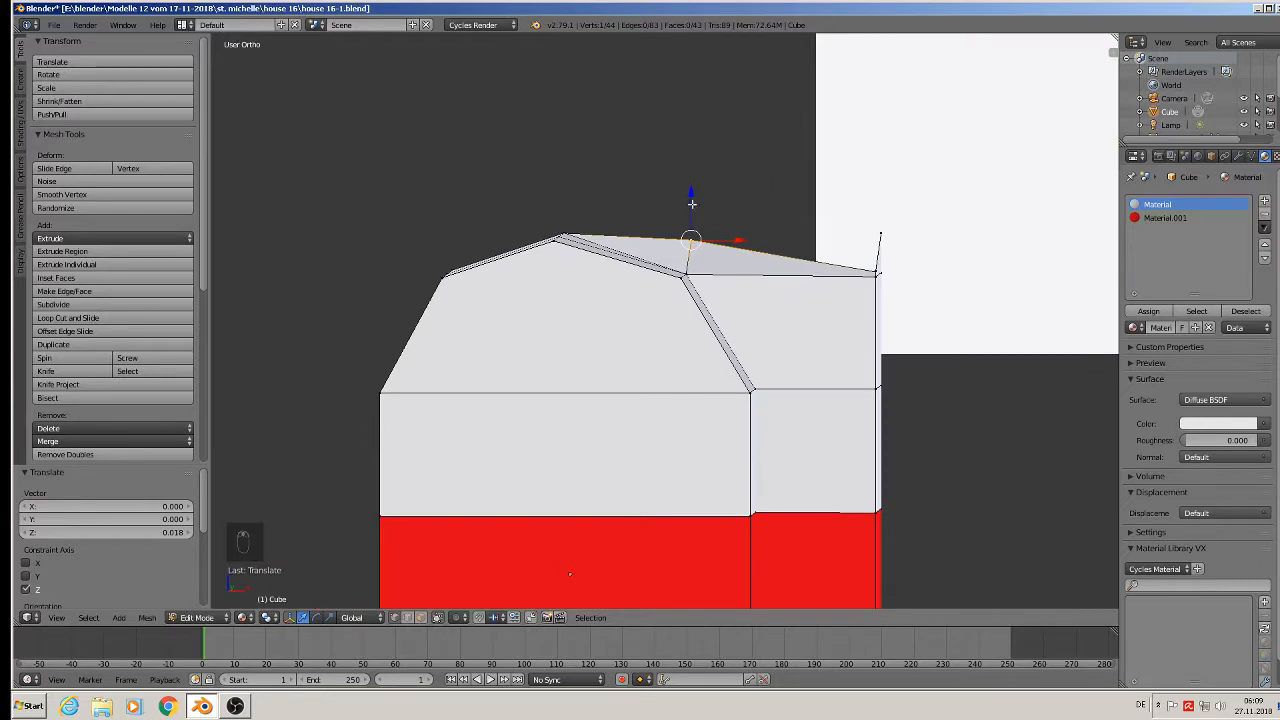
{"action": "key", "text": "g"}
{"action": "key", "text": "z"}
{"action": "left_click", "coordinate": [845, 292]}
Step: Delete the vertices of the extruded strip above the extension's outer edge
{"action": "middle_click_drag", "start_coordinate": [845, 292], "coordinate": [785, 380]}
{"action": "right_click", "coordinate": [785, 380]}
{"action": "key", "text": "x"}
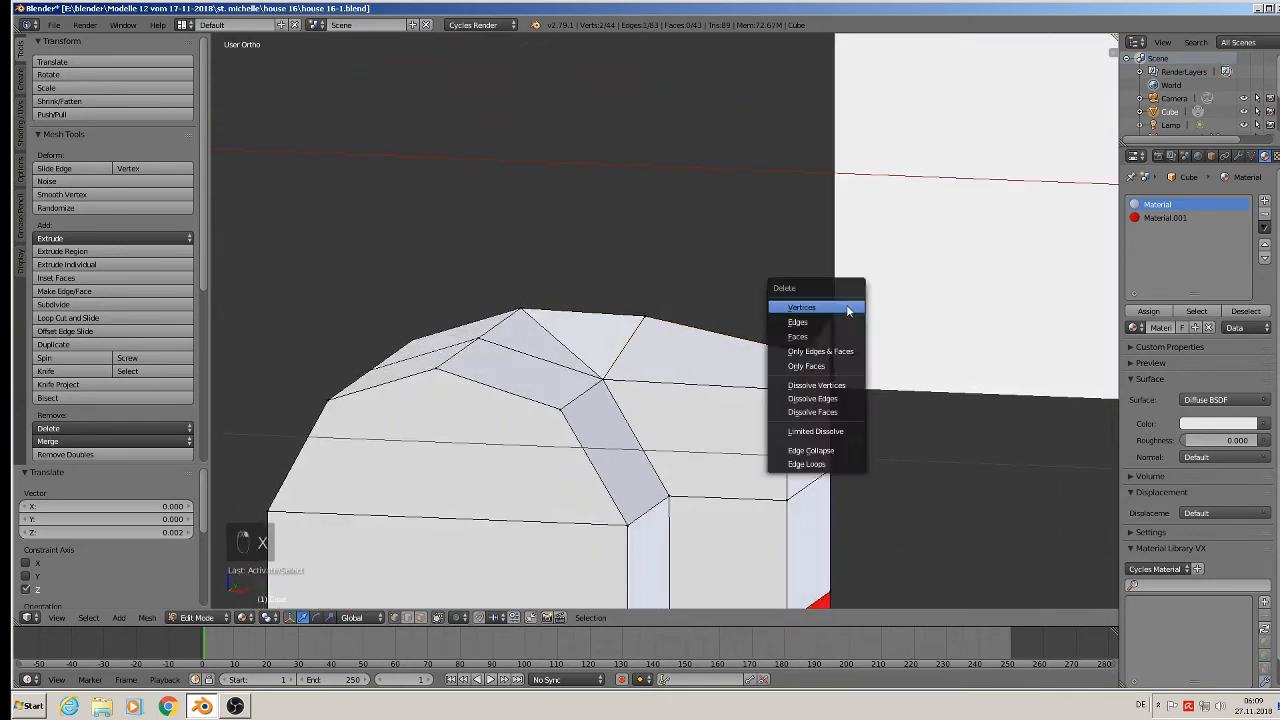
{"action": "left_click", "coordinate": [847, 308]}
Step: Raise the extension's rear outer corner vertex along Z so its top slopes toward the front
{"action": "right_click", "coordinate": [836, 358]}
{"action": "left_click_drag", "start_coordinate": [830, 318], "coordinate": [830, 296]}
{"action": "middle_click_drag", "start_coordinate": [830, 322], "coordinate": [609, 417]}
Step: Compare the house's roof and extension with the street-level and aerial reference photos
{"action": "key", "text": "Tab"}
{"action": "scroll", "coordinate": [803, 405], "scroll_direction": "down", "scroll_amount": 3}
{"action": "scroll", "coordinate": [938, 390], "scroll_direction": "down", "scroll_amount": 3}
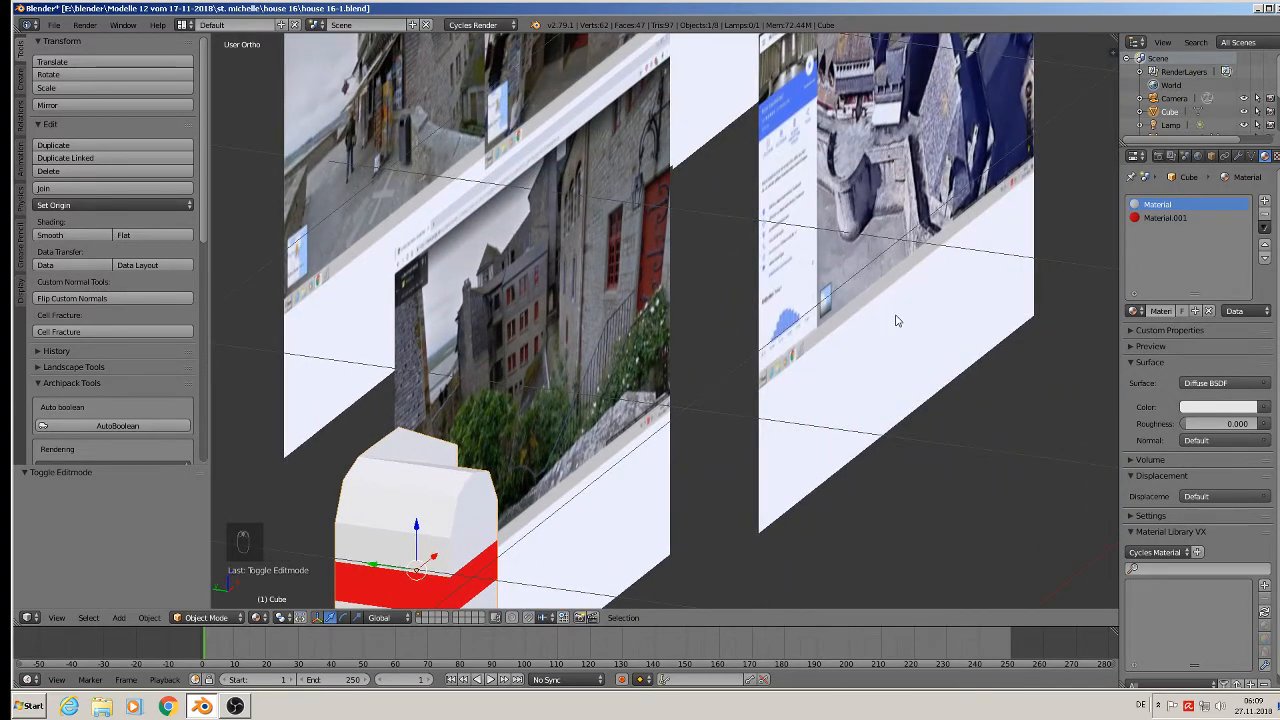
{"action": "middle_click_drag", "start_coordinate": [955, 208], "coordinate": [776, 356], "text": "shift"}
{"action": "scroll", "coordinate": [777, 357], "scroll_direction": "up", "scroll_amount": 2}
{"action": "middle_click_drag", "start_coordinate": [780, 294], "coordinate": [754, 292]}
{"action": "scroll", "coordinate": [754, 292], "scroll_direction": "up", "scroll_amount": 2}
{"action": "middle_click_drag", "start_coordinate": [943, 102], "coordinate": [852, 167], "text": "shift"}
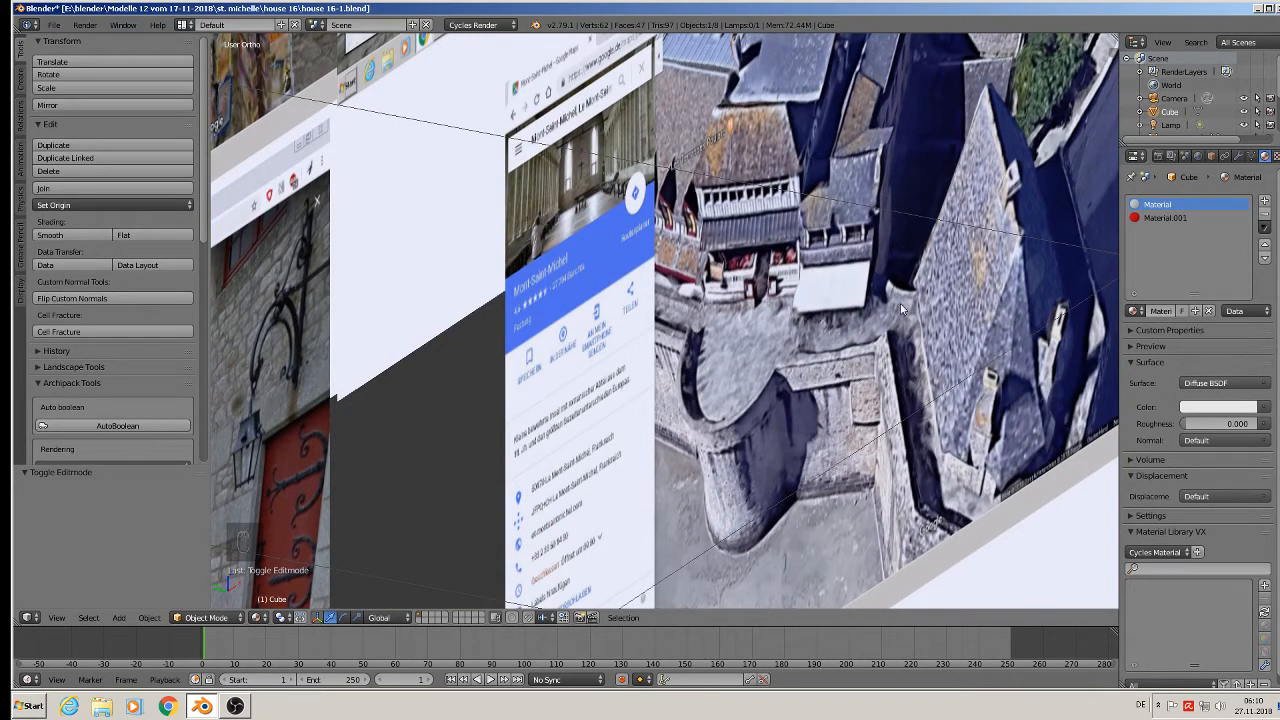
{"action": "scroll", "coordinate": [900, 303], "scroll_direction": "down", "scroll_amount": 3}
{"action": "middle_click_drag", "start_coordinate": [655, 451], "coordinate": [924, 198], "text": "shift"}
{"action": "middle_click_drag", "start_coordinate": [611, 342], "coordinate": [508, 386]}
{"action": "middle_click_drag", "start_coordinate": [609, 310], "coordinate": [821, 133], "text": "shift"}
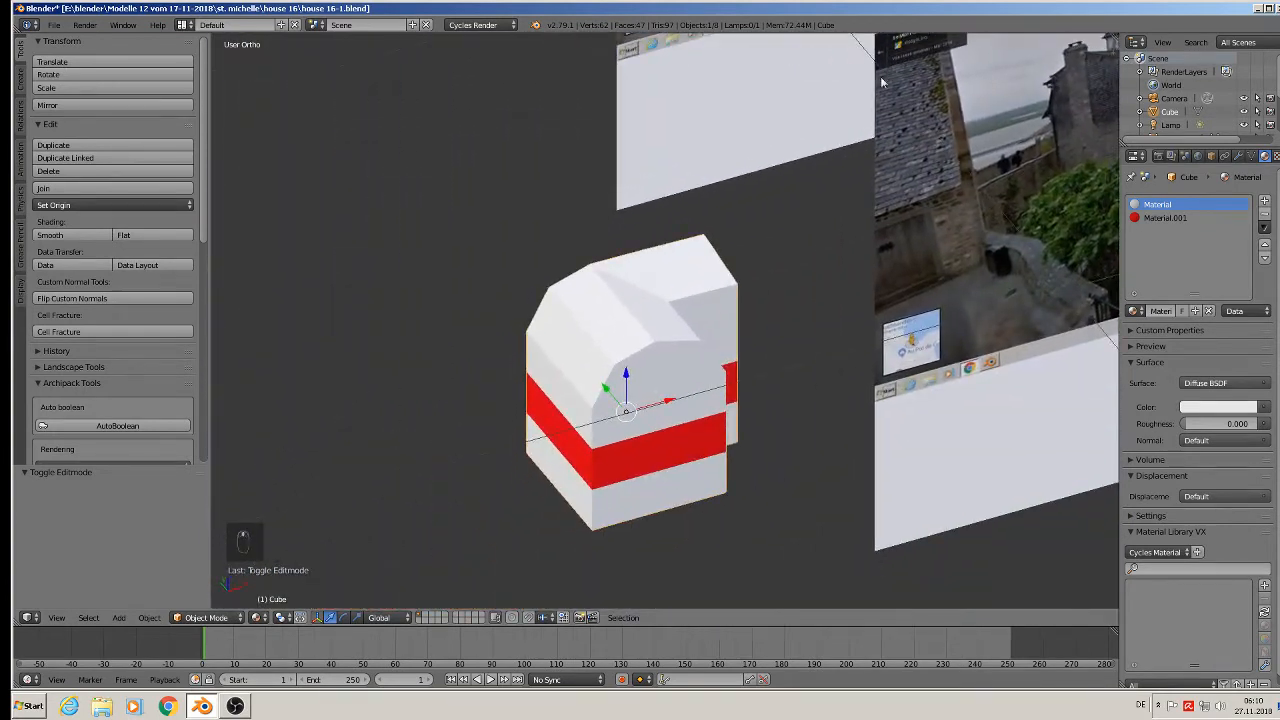
Step: Knife-cut a line along the middle of the extension's top, from the main roof ridge to the extension's outer edge
{"action": "middle_click_drag", "start_coordinate": [750, 216], "coordinate": [683, 375]}
{"action": "scroll", "coordinate": [691, 283], "scroll_direction": "up", "scroll_amount": 4}
{"action": "key", "text": "Tab"}
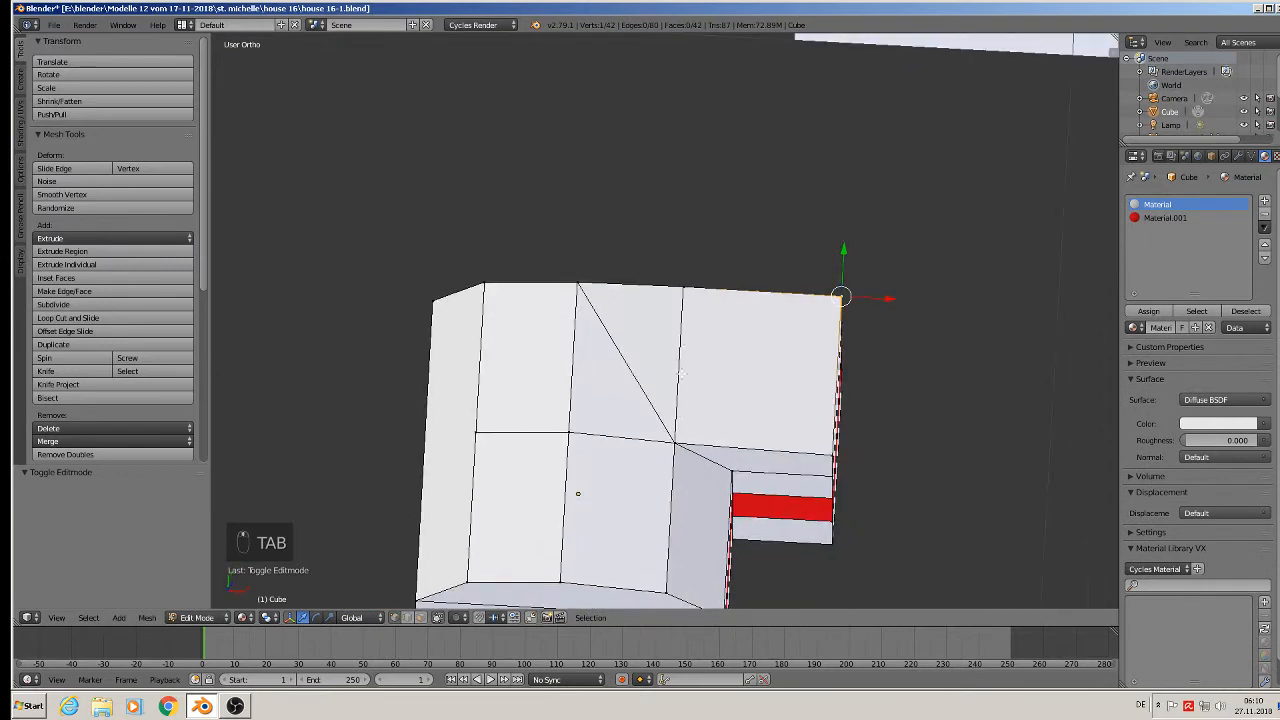
{"action": "left_click", "coordinate": [61, 370]}
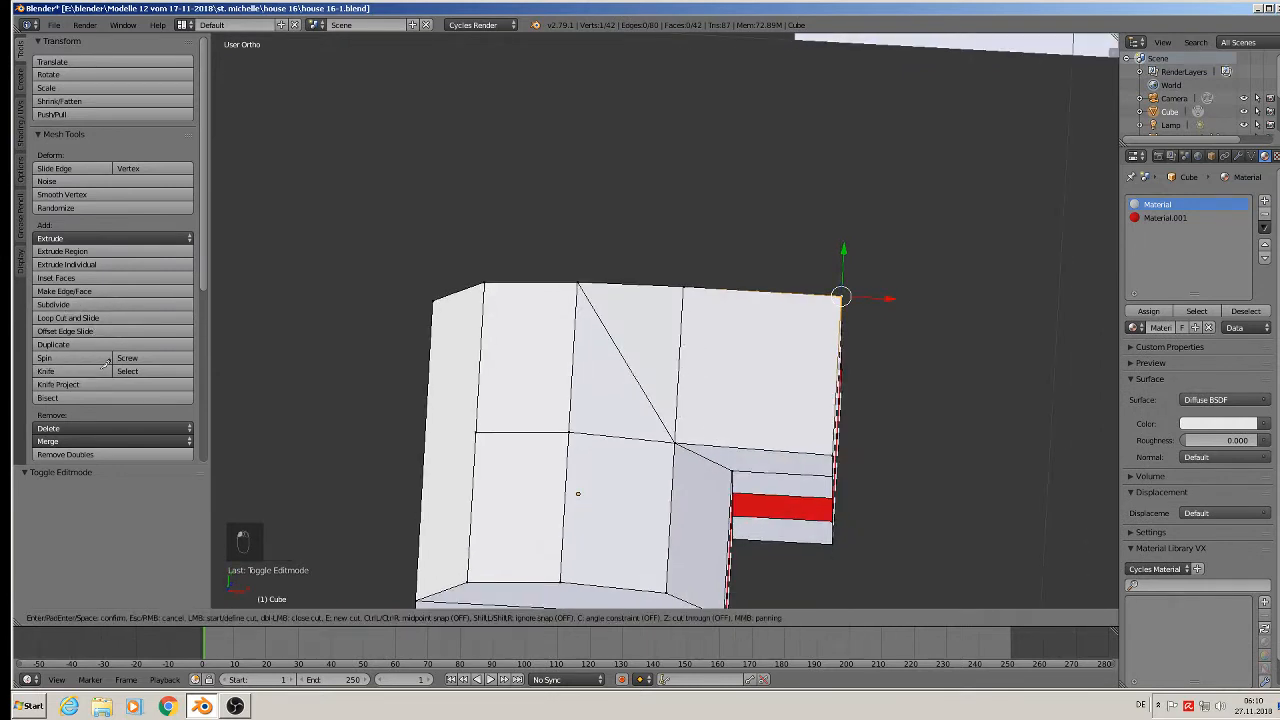
{"action": "left_click", "coordinate": [575, 350]}
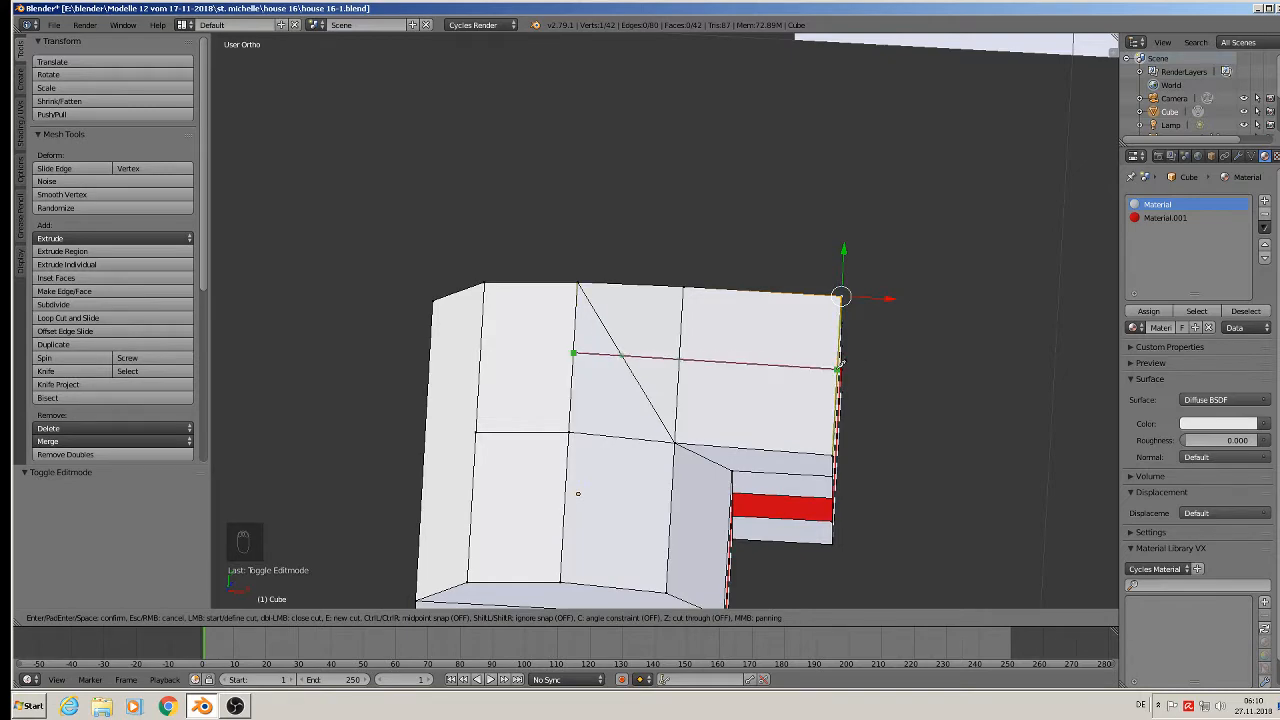
{"action": "left_click", "coordinate": [838, 368]}
{"action": "key", "text": "Return"}
{"action": "middle_click_drag", "start_coordinate": [838, 368], "coordinate": [780, 304]}
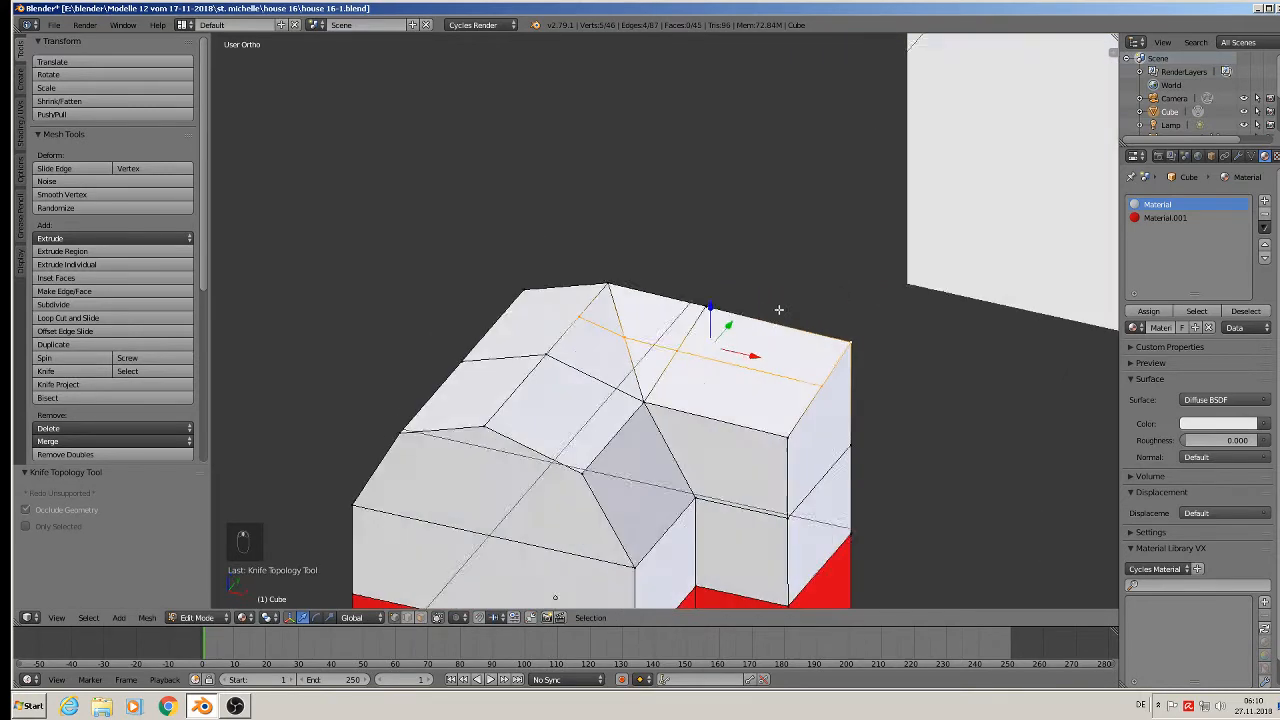
Step: Raise the two cut vertices on the diagonal and on the extension's joint edge by 0.008 along Z
{"action": "scroll", "coordinate": [722, 338], "scroll_direction": "up", "scroll_amount": 3}
{"action": "right_click", "coordinate": [551, 341]}
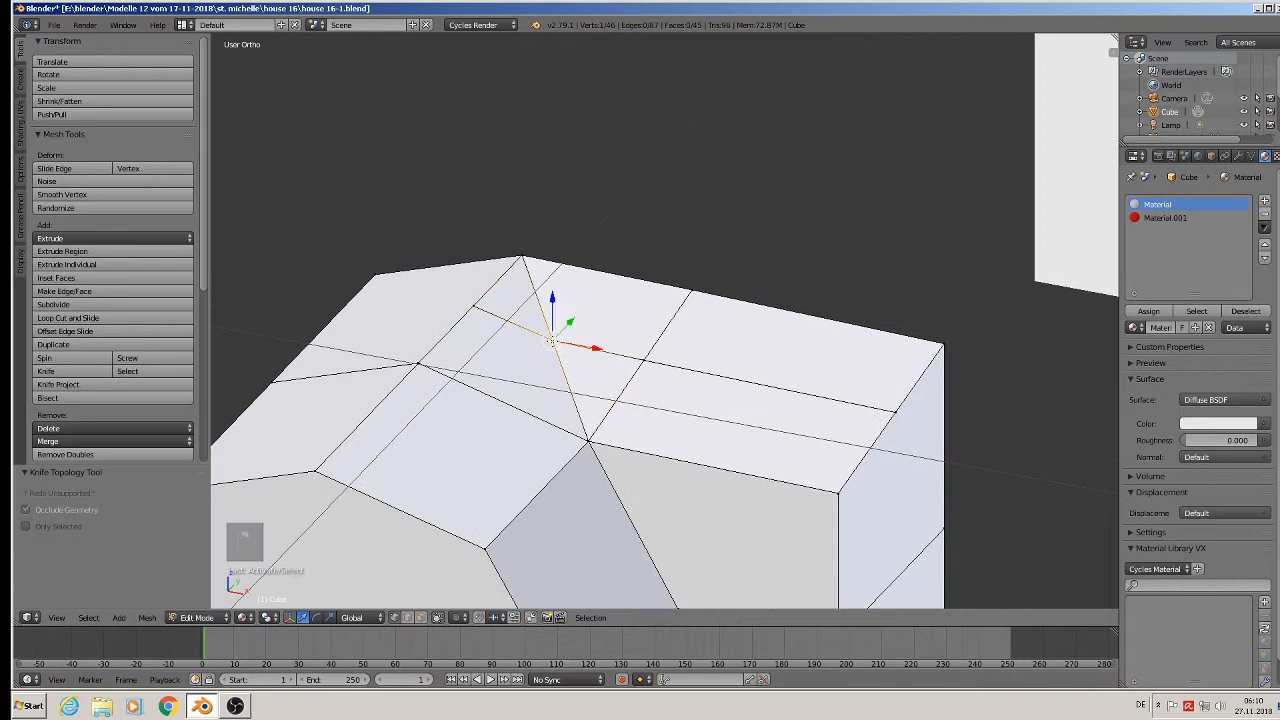
{"action": "right_click", "coordinate": [666, 360], "text": "shift"}
{"action": "middle_click_drag", "start_coordinate": [666, 360], "coordinate": [710, 333]}
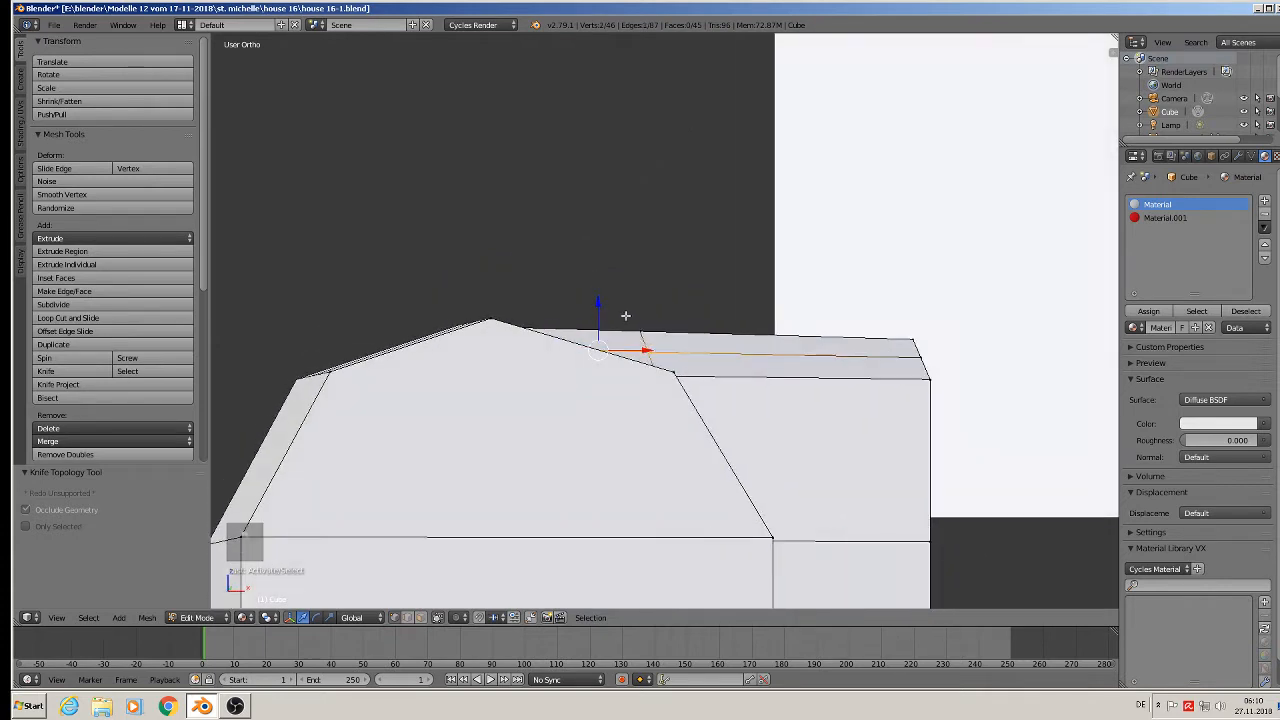
{"action": "key", "text": "g"}
{"action": "key", "text": "z"}
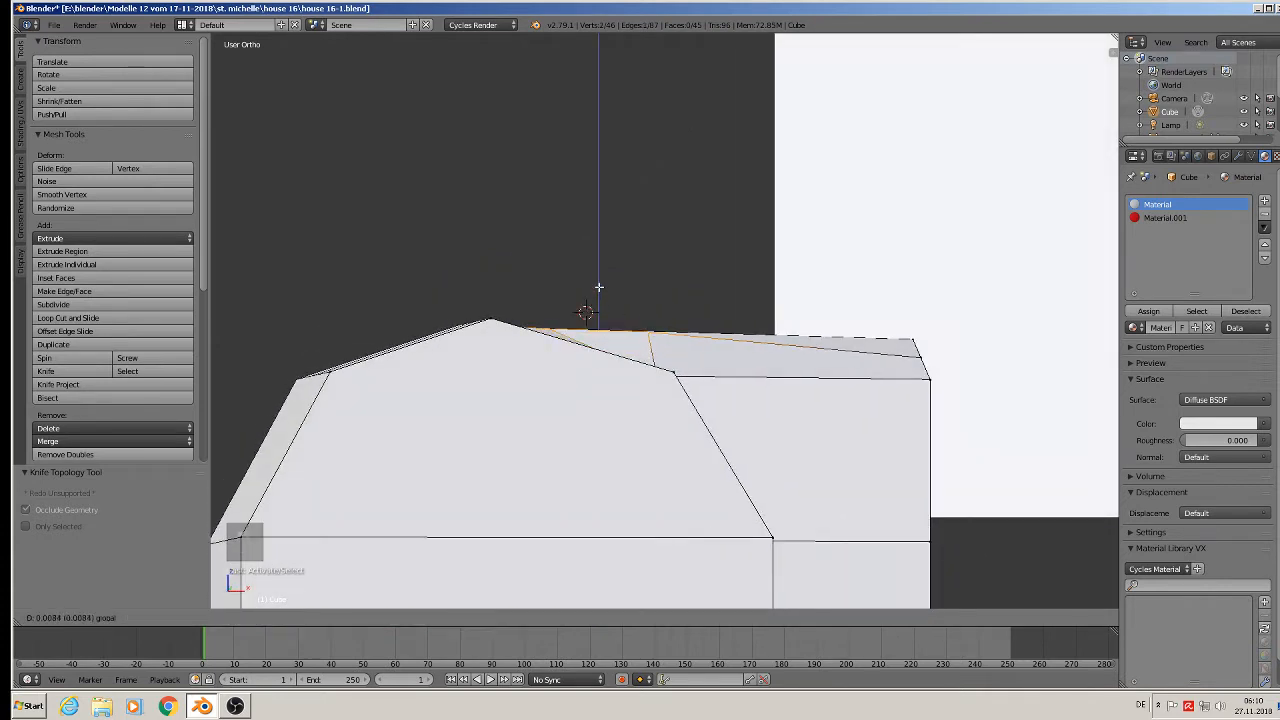
{"action": "left_click", "coordinate": [597, 289]}
Step: Raise the outer end vertex of the extension's new ridge line by 0.010 along Z
{"action": "right_click", "coordinate": [935, 351]}
{"action": "key", "text": "g"}
{"action": "key", "text": "z"}
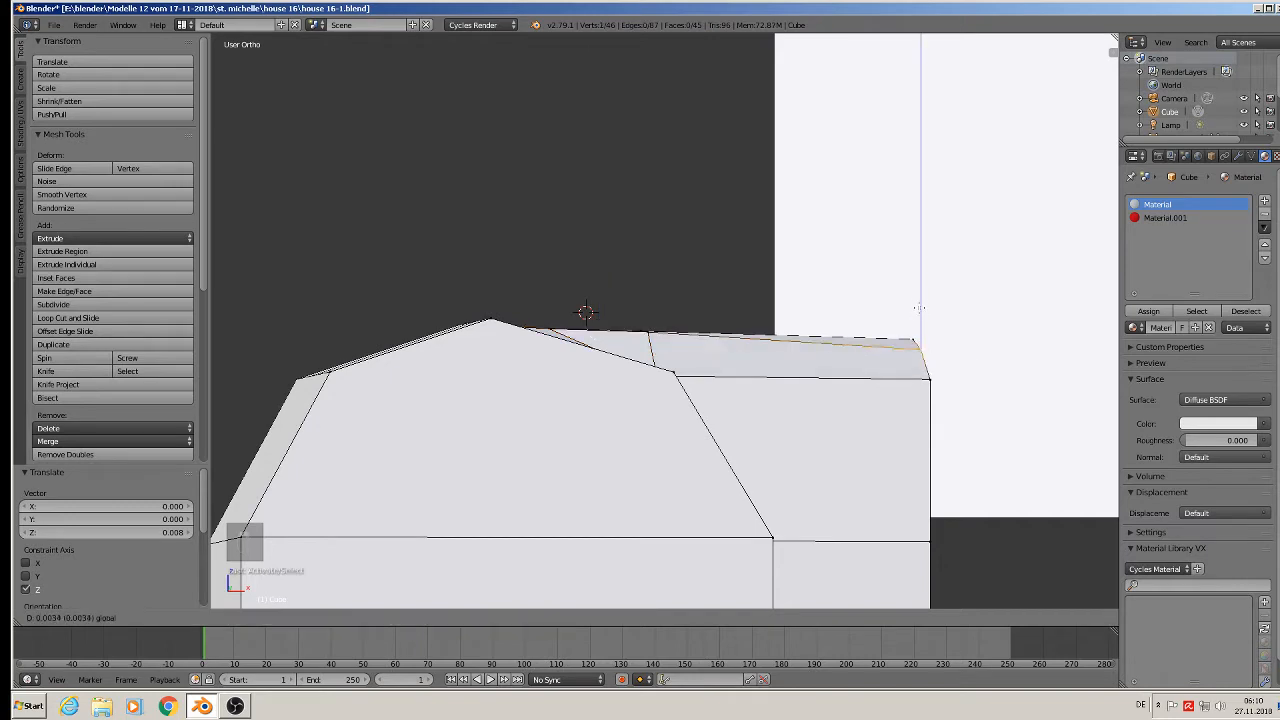
{"action": "left_click", "coordinate": [917, 292]}
{"action": "middle_click_drag", "start_coordinate": [917, 292], "coordinate": [713, 193]}
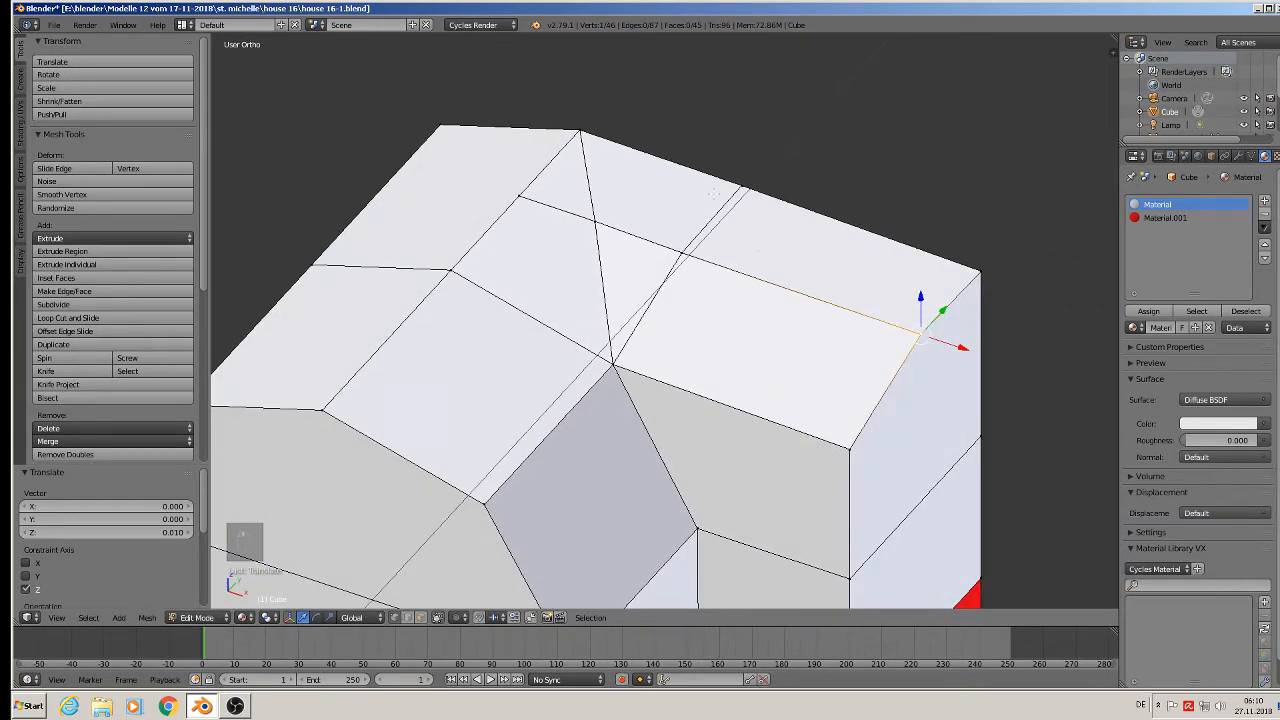
Step: Lower the two rear vertices of the extension's roof by 0.015 along Z and fine-tune their height from the side
{"action": "right_click", "coordinate": [747, 166]}
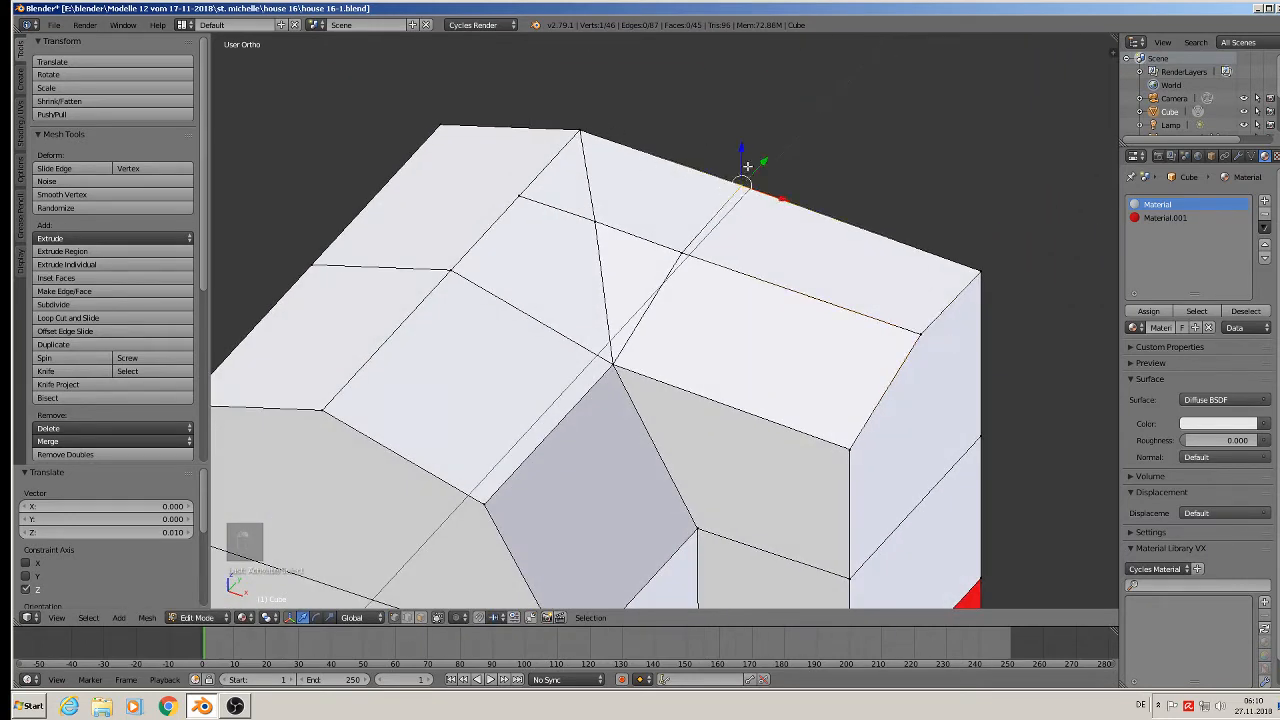
{"action": "right_click", "coordinate": [986, 261], "text": "shift"}
{"action": "key", "text": "g"}
{"action": "key", "text": "z"}
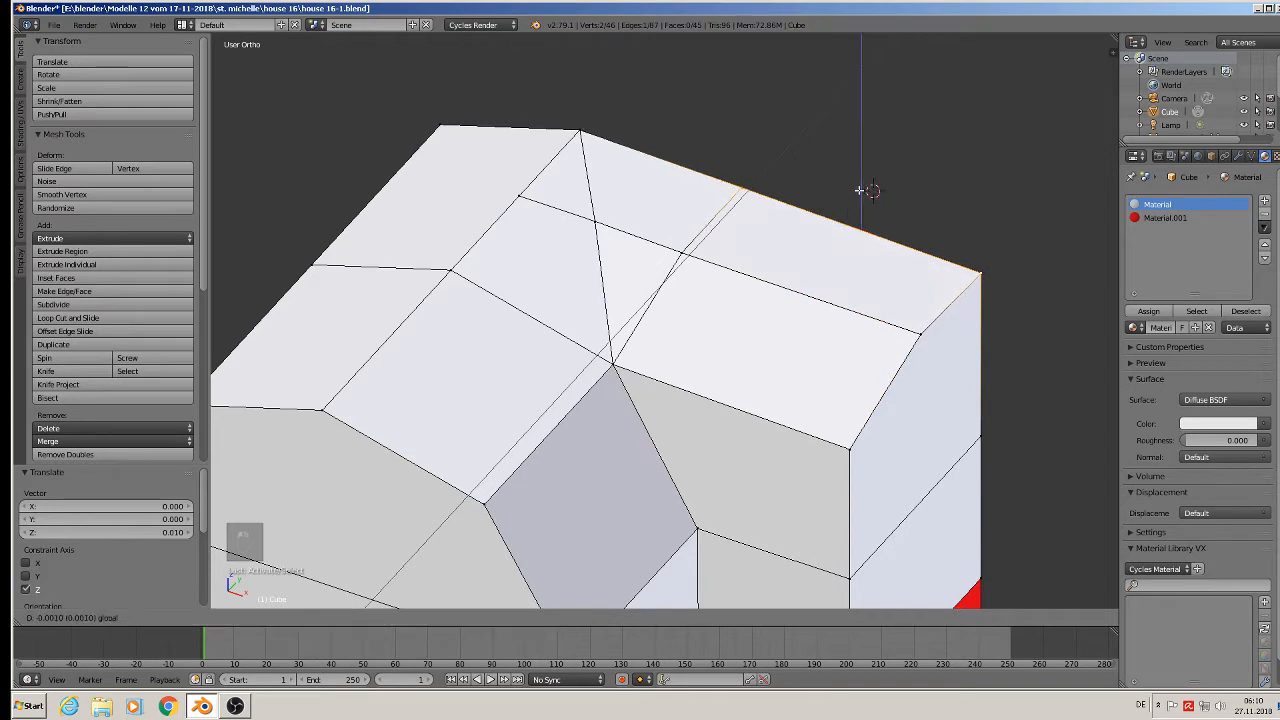
{"action": "left_click", "coordinate": [862, 217]}
{"action": "middle_click_drag", "start_coordinate": [862, 217], "coordinate": [747, 189]}
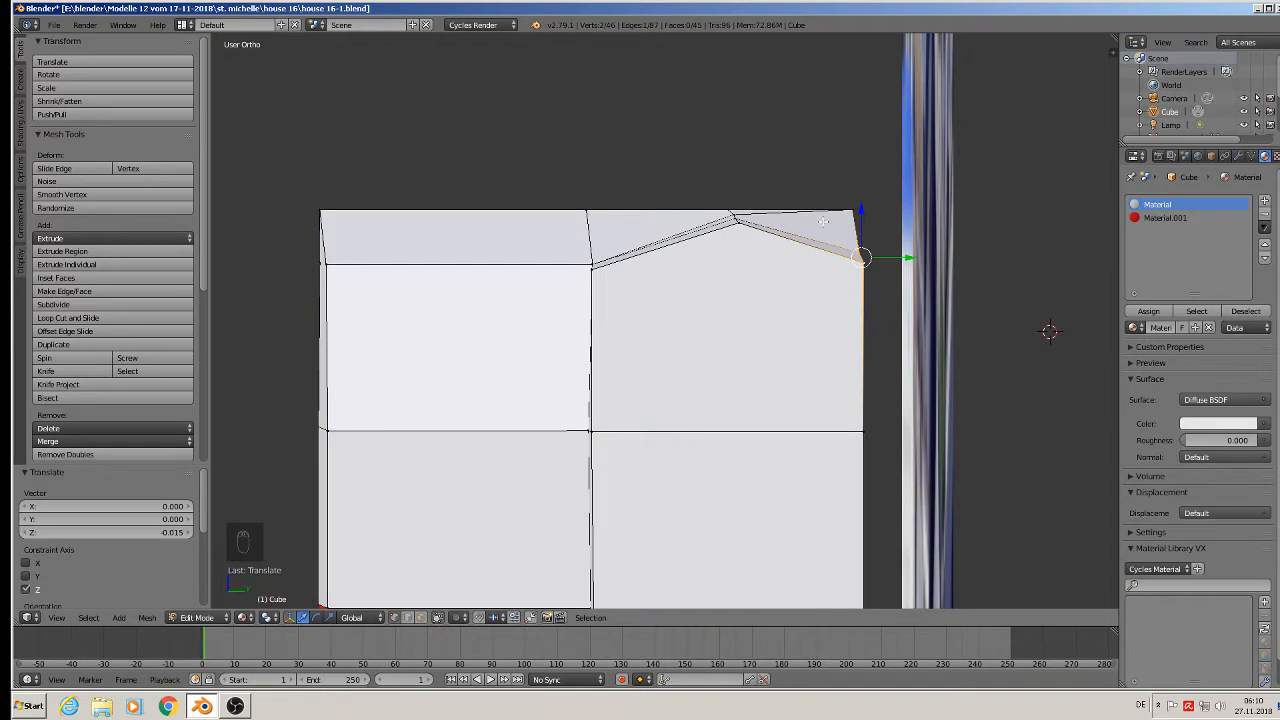
{"action": "left_click_drag", "start_coordinate": [854, 217], "coordinate": [855, 218]}
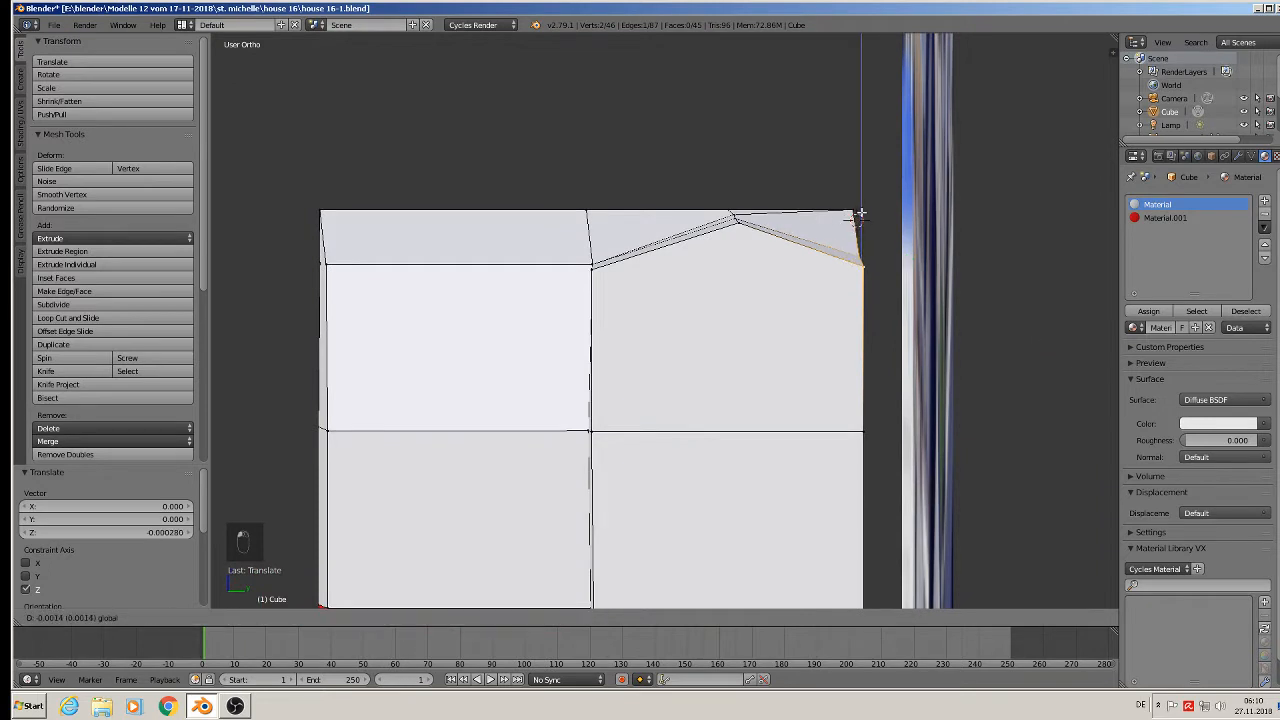
Step: Inspect the joined roof shape from several angles in Object Mode and Edit Mode
{"action": "key", "text": "Tab"}
{"action": "middle_click_drag", "start_coordinate": [828, 362], "coordinate": [866, 380]}
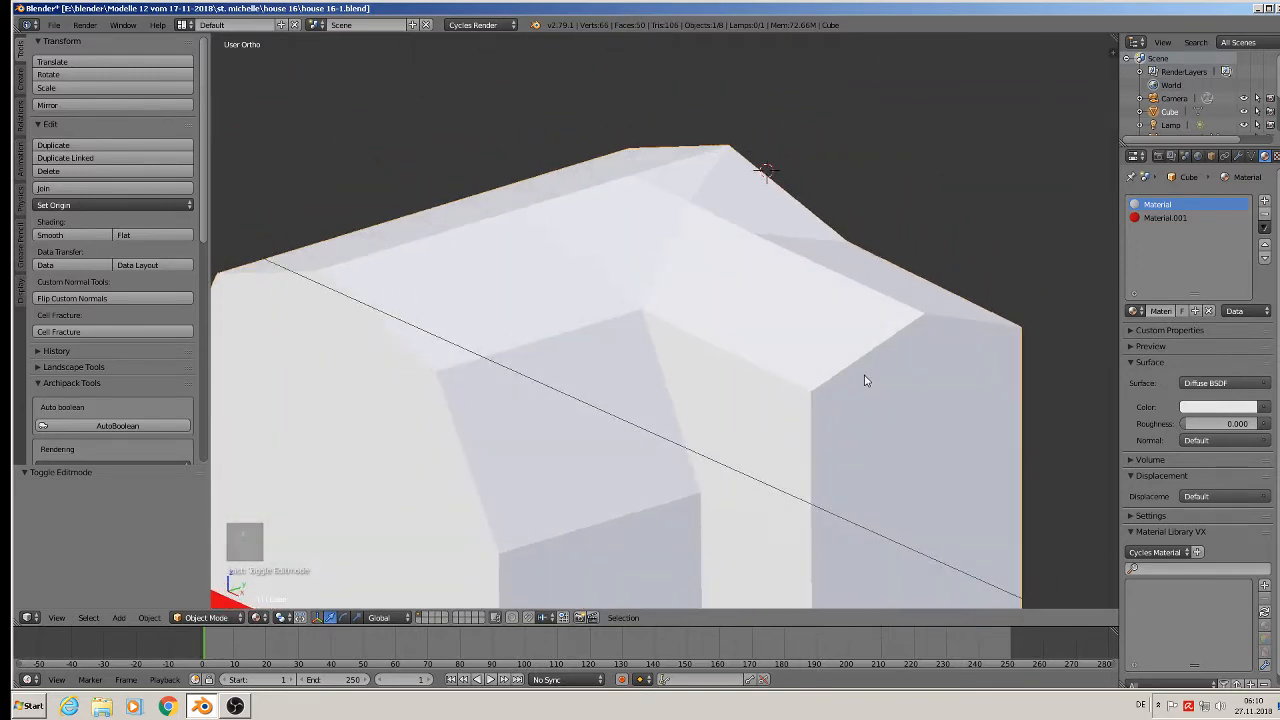
{"action": "key", "text": "Tab"}
{"action": "mouse_move", "coordinate": [786, 289]}
{"action": "middle_mouse_down"}
{"action": "mouse_move", "coordinate": [855, 284]}
{"action": "mouse_move", "coordinate": [870, 300]}
{"action": "mouse_move", "coordinate": [802, 305]}
{"action": "middle_mouse_up"}
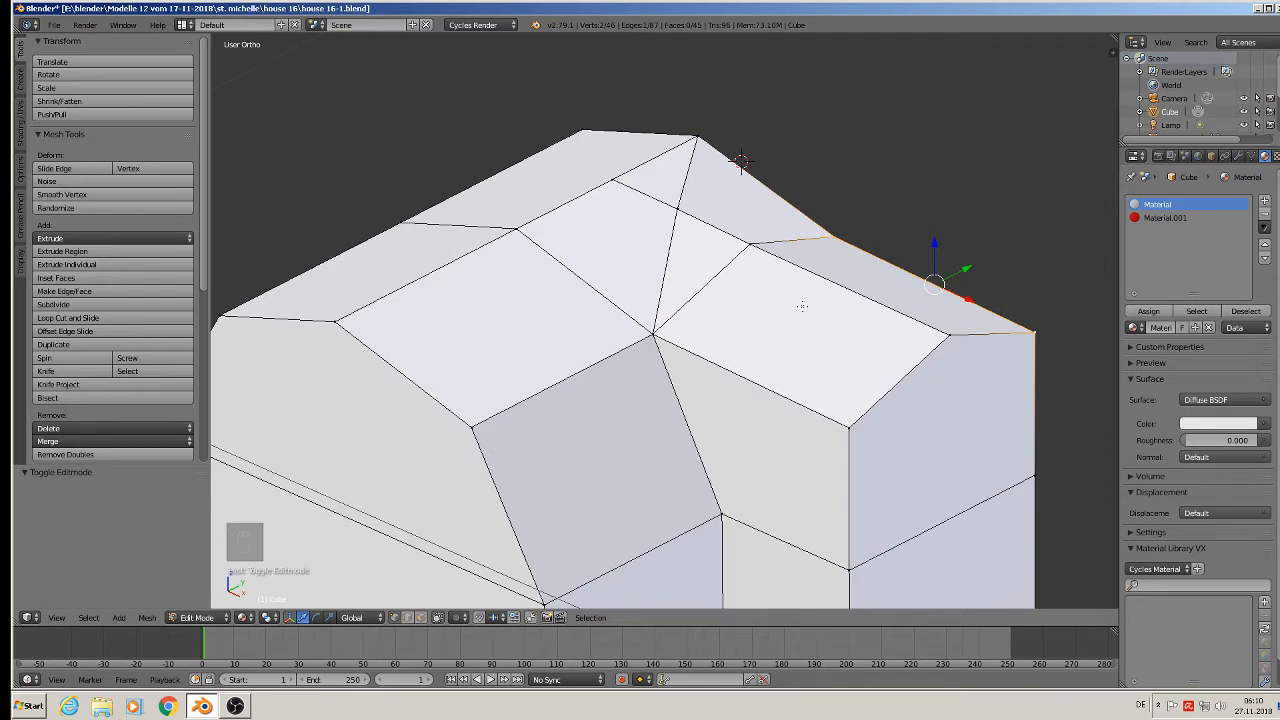
{"action": "key", "text": "Tab"}
{"action": "scroll", "coordinate": [777, 350], "scroll_direction": "down", "scroll_amount": 5}
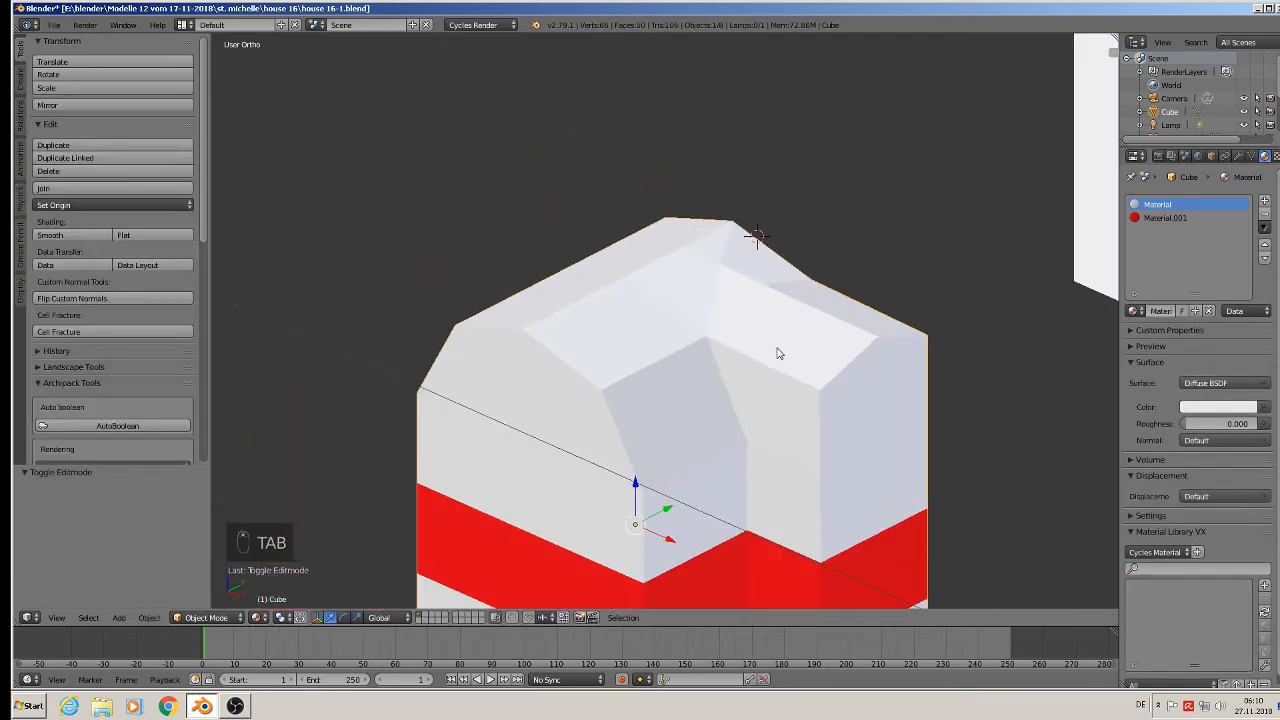
{"action": "middle_click_drag", "start_coordinate": [788, 377], "coordinate": [774, 412]}
{"action": "scroll", "coordinate": [965, 362], "scroll_direction": "down", "scroll_amount": 2}
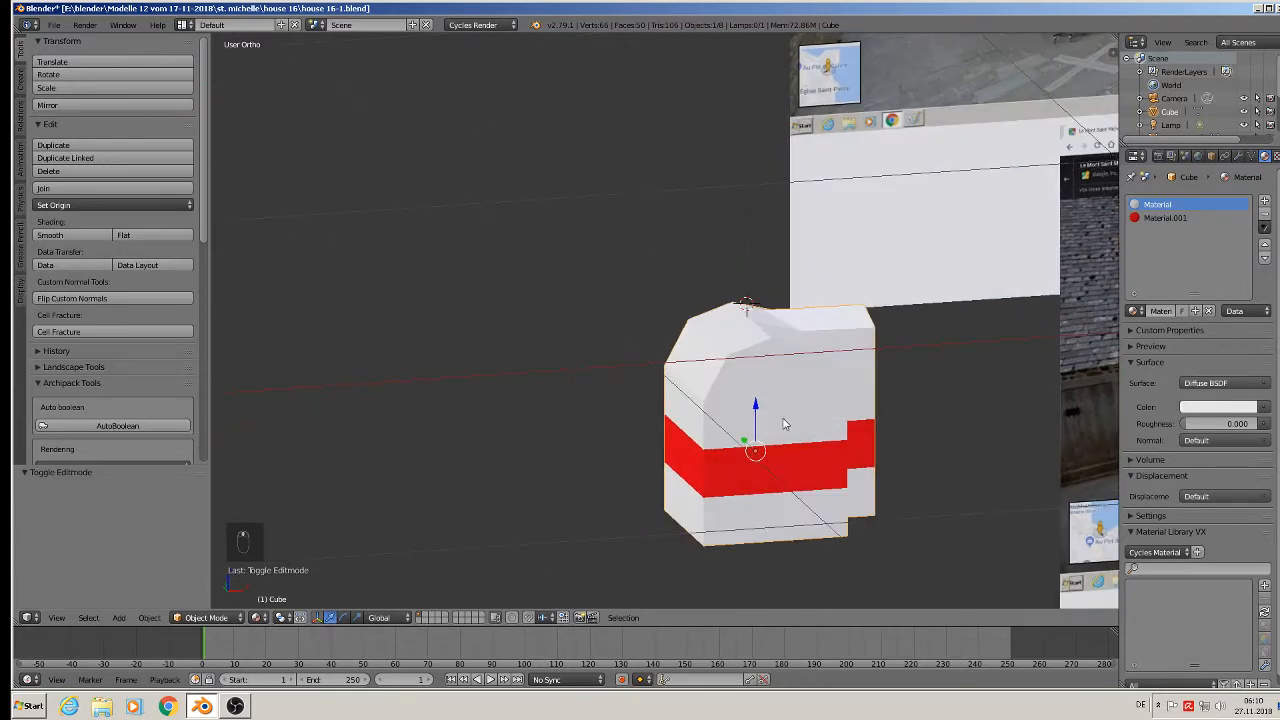
Step: Duplicate the finished house with the copy moved -0.496 along X, and save the file
{"action": "key", "text": "shift+d"}
{"action": "left_click", "coordinate": [466, 424]}
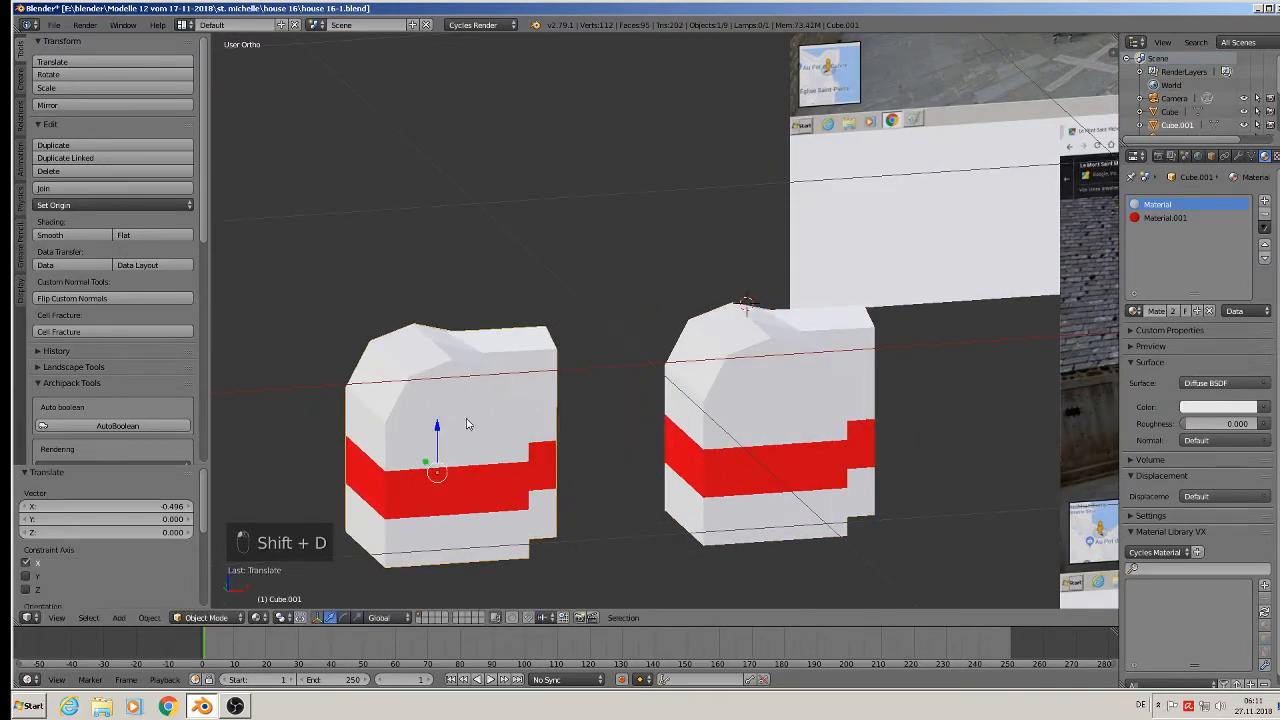
{"action": "left_click", "coordinate": [54, 24]}
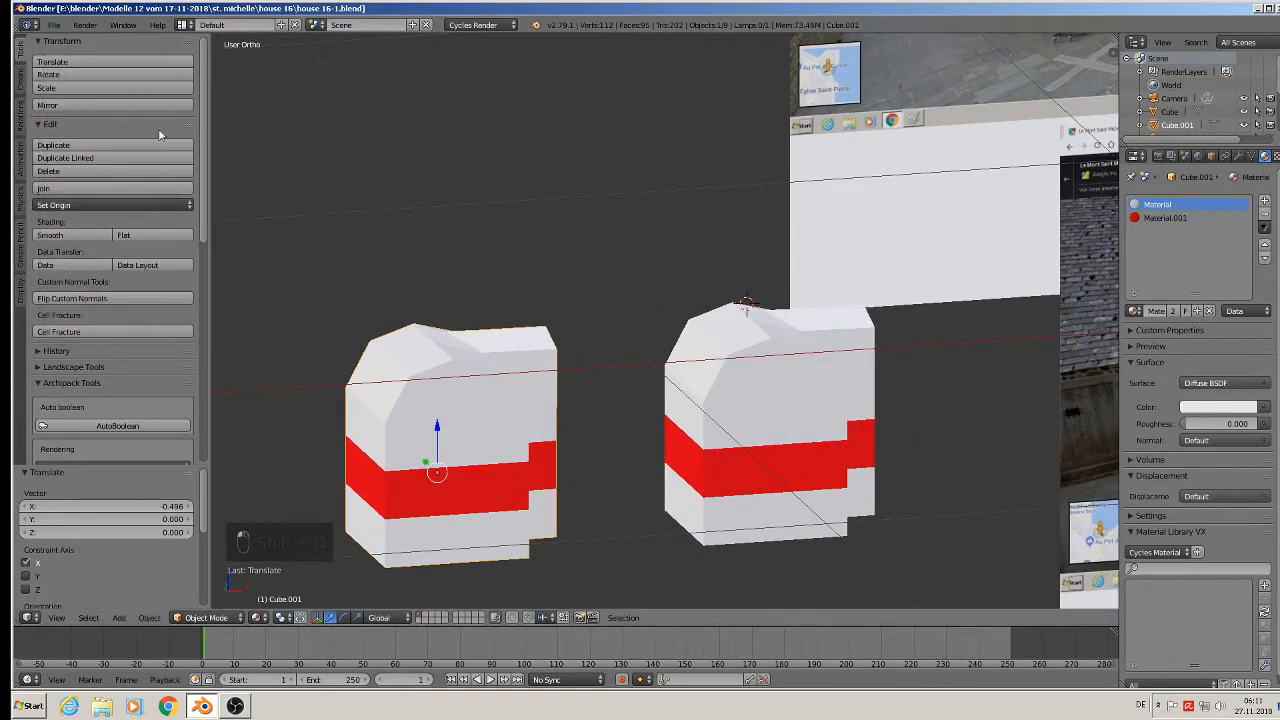
Step: Examine the dormers, eaves, chimney and awning in the reference photo of the corner shop house
{"action": "middle_click_drag", "start_coordinate": [875, 212], "coordinate": [606, 354], "text": "shift"}
{"action": "key", "text": "Up"}
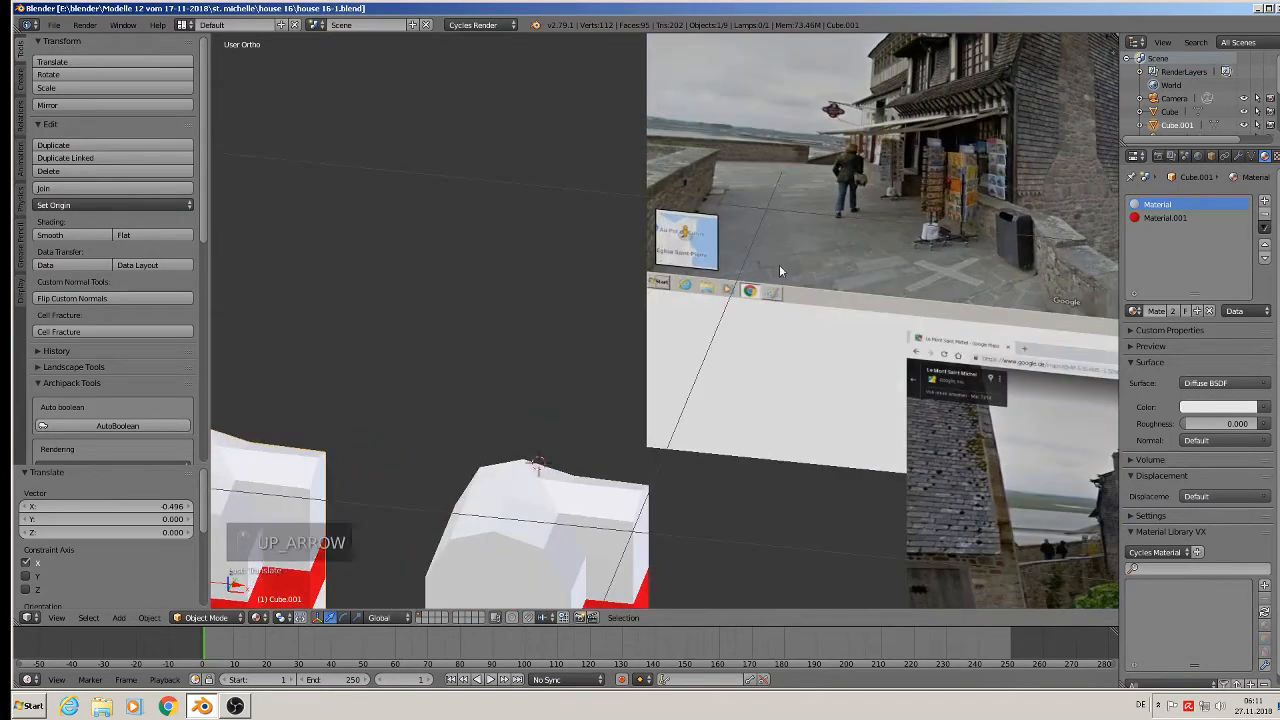
{"action": "key", "text": "KP_1"}
{"action": "scroll", "coordinate": [950, 86], "scroll_direction": "down", "scroll_amount": 3}
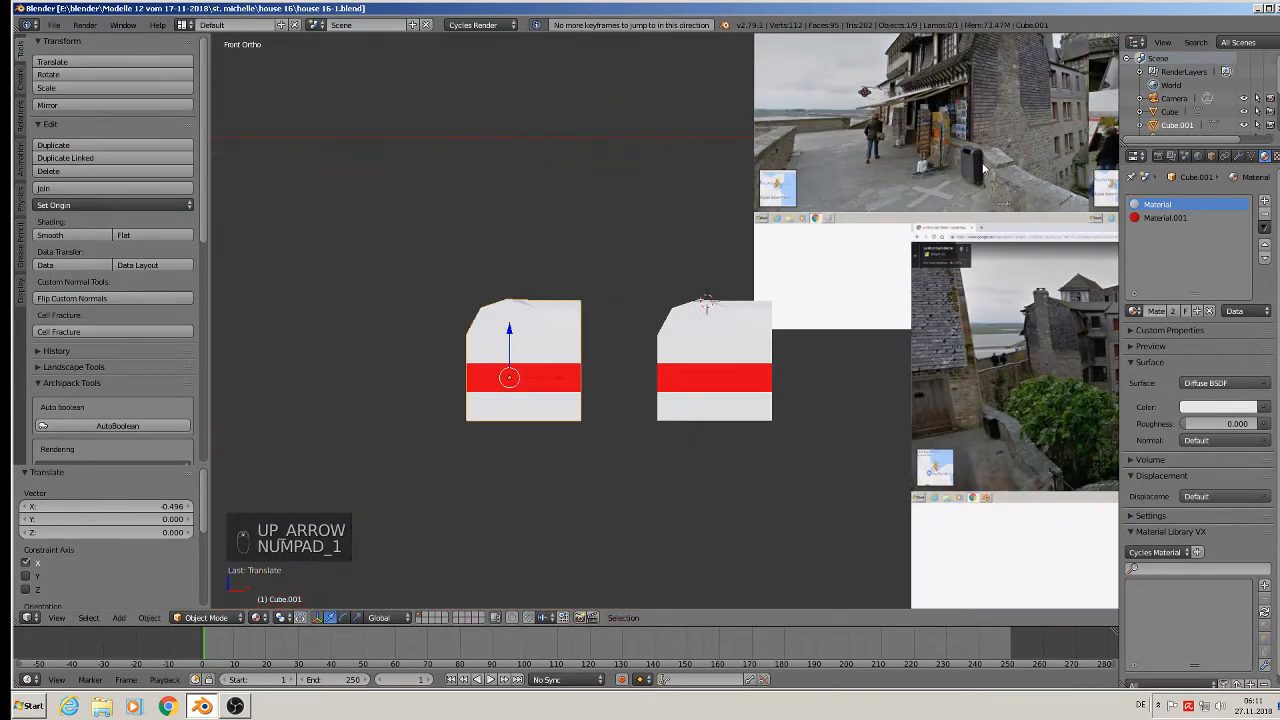
{"action": "middle_click_drag", "start_coordinate": [982, 164], "coordinate": [862, 380], "text": "shift"}
{"action": "scroll", "coordinate": [906, 253], "scroll_direction": "up", "scroll_amount": 4}
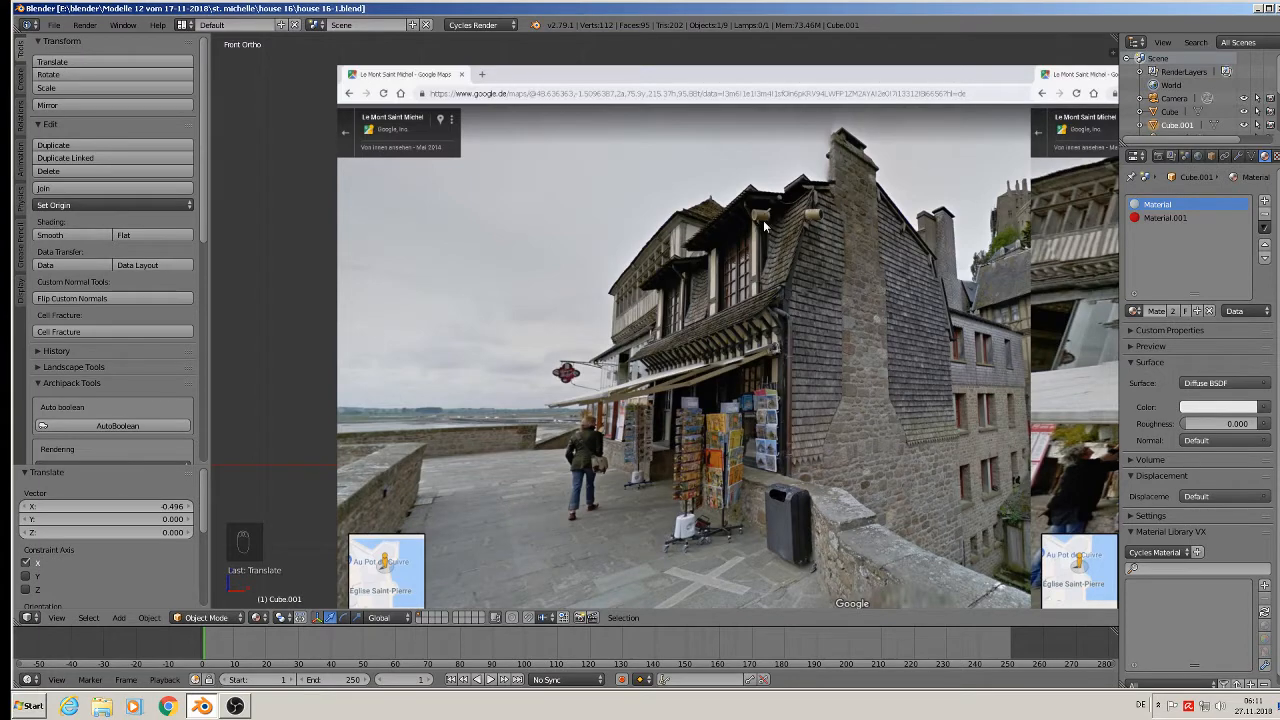
{"action": "scroll", "coordinate": [793, 250], "scroll_direction": "up", "scroll_amount": 3}
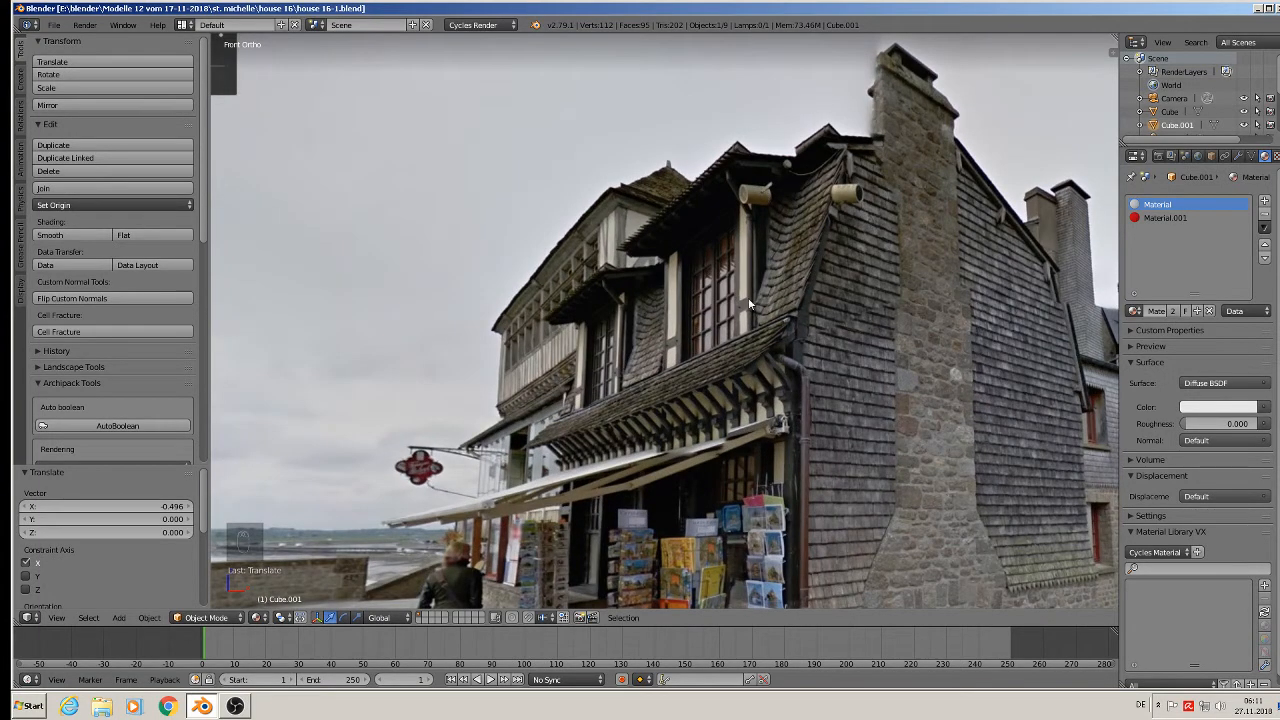
{"action": "middle_click_drag", "start_coordinate": [766, 335], "coordinate": [791, 237], "text": "shift"}
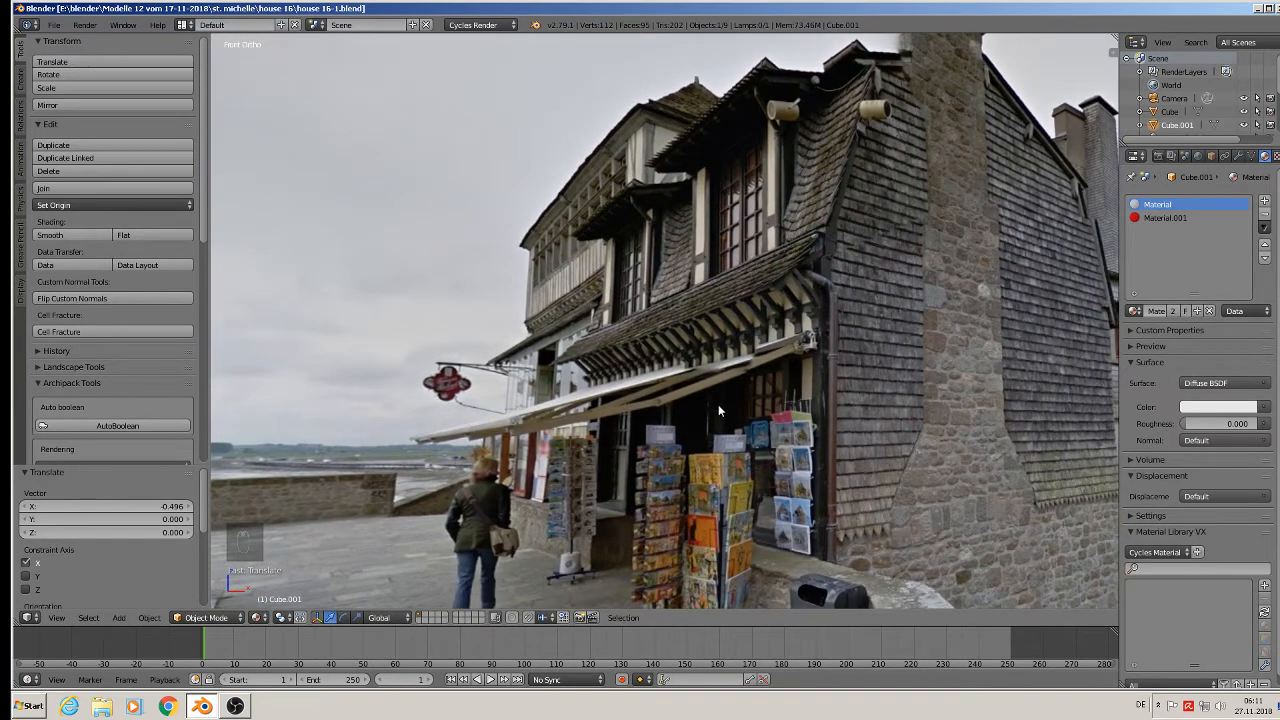
Step: Add a cube mesh and scale it down uniformly, finishing with a factor of 0.613
{"action": "left_click", "coordinate": [120, 617]}
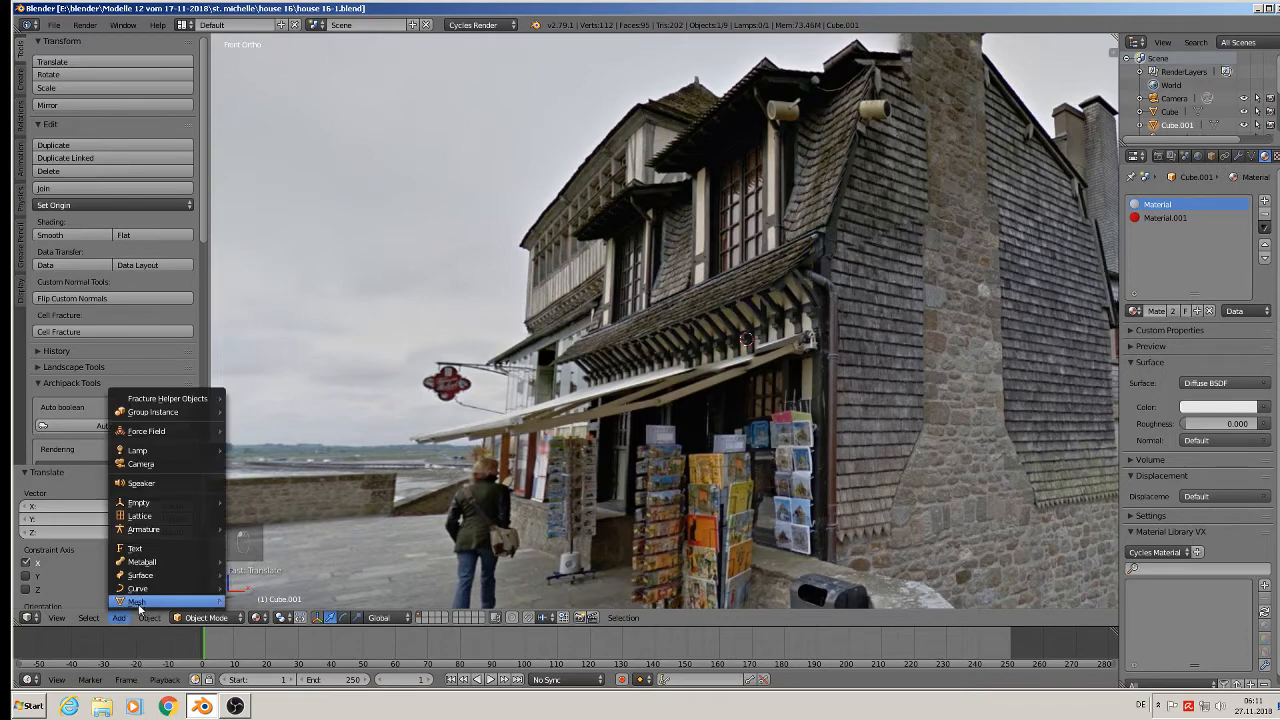
{"action": "mouse_move", "coordinate": [142, 600]}
{"action": "left_click", "coordinate": [280, 297]}
{"action": "key", "text": "s"}
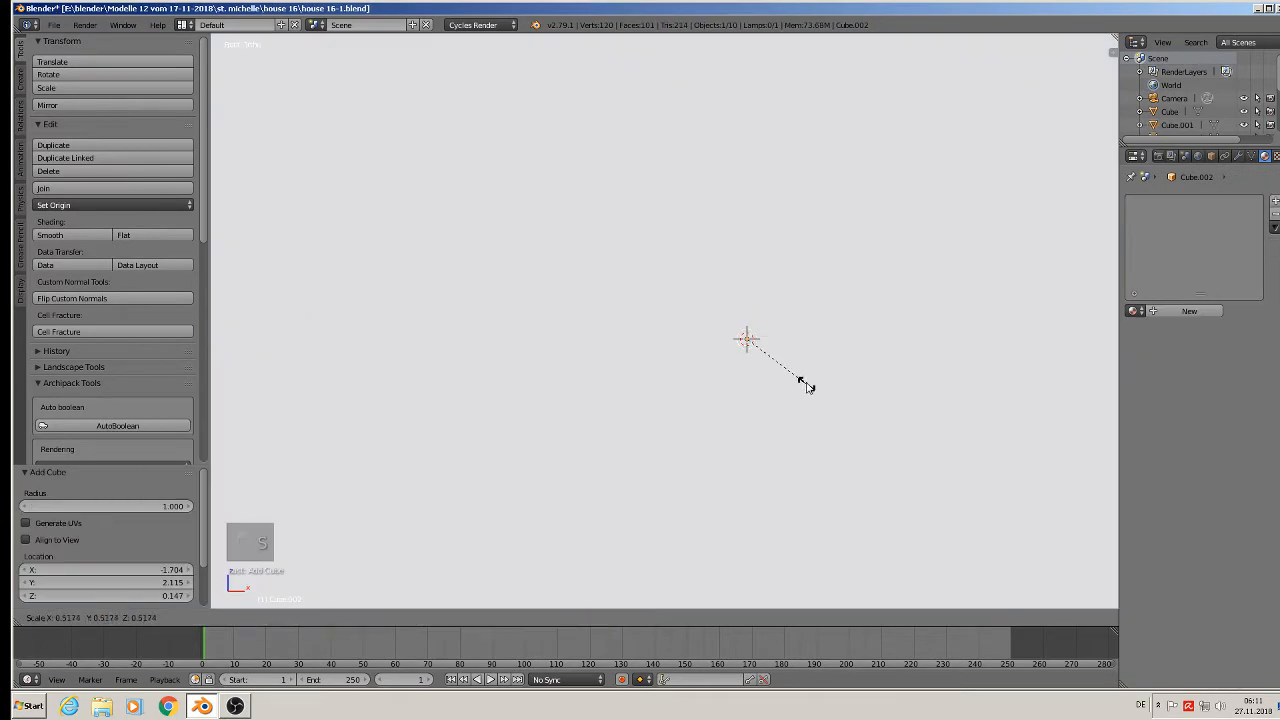
{"action": "left_click", "coordinate": [742, 328]}
{"action": "key", "text": "s"}
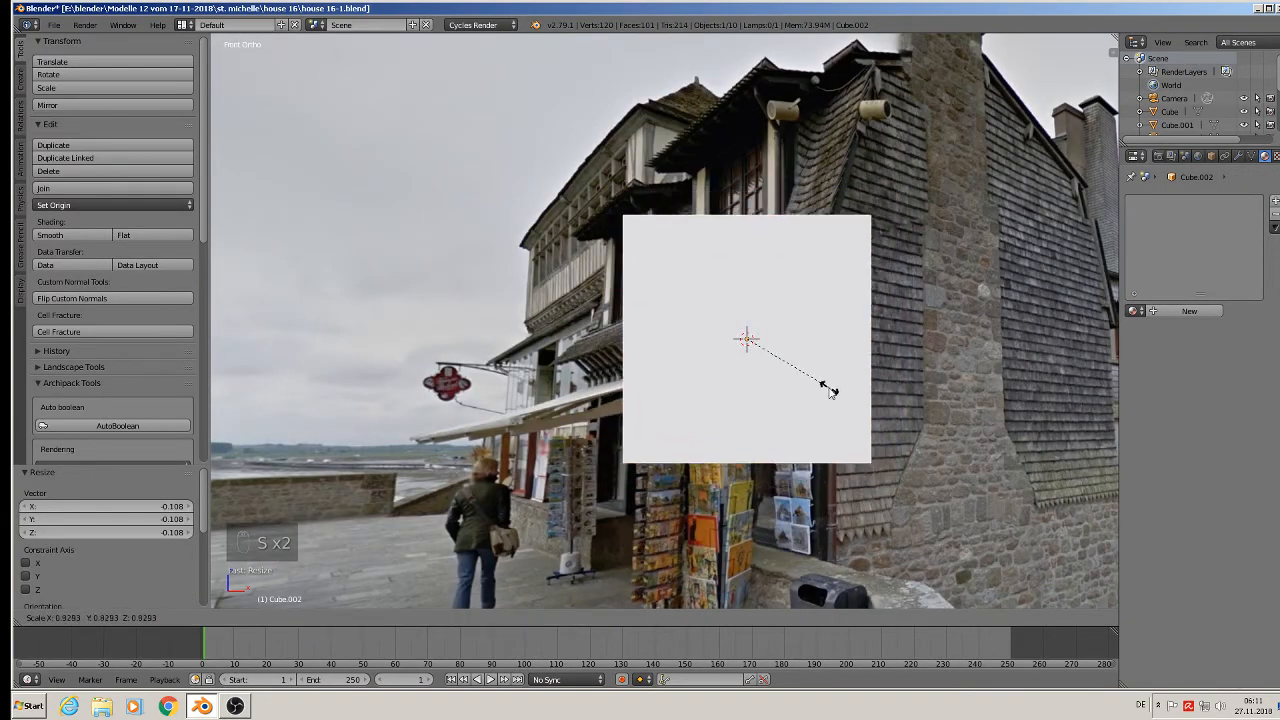
{"action": "left_click", "coordinate": [808, 375]}
Step: Place the cube over the frontal shop photo, resize it along X and lower it by 0.306 along Z
{"action": "scroll", "coordinate": [860, 438], "scroll_direction": "down", "scroll_amount": 8}
{"action": "middle_click_drag", "start_coordinate": [876, 495], "coordinate": [601, 303], "text": "shift"}
{"action": "scroll", "coordinate": [601, 303], "scroll_direction": "up", "scroll_amount": 2}
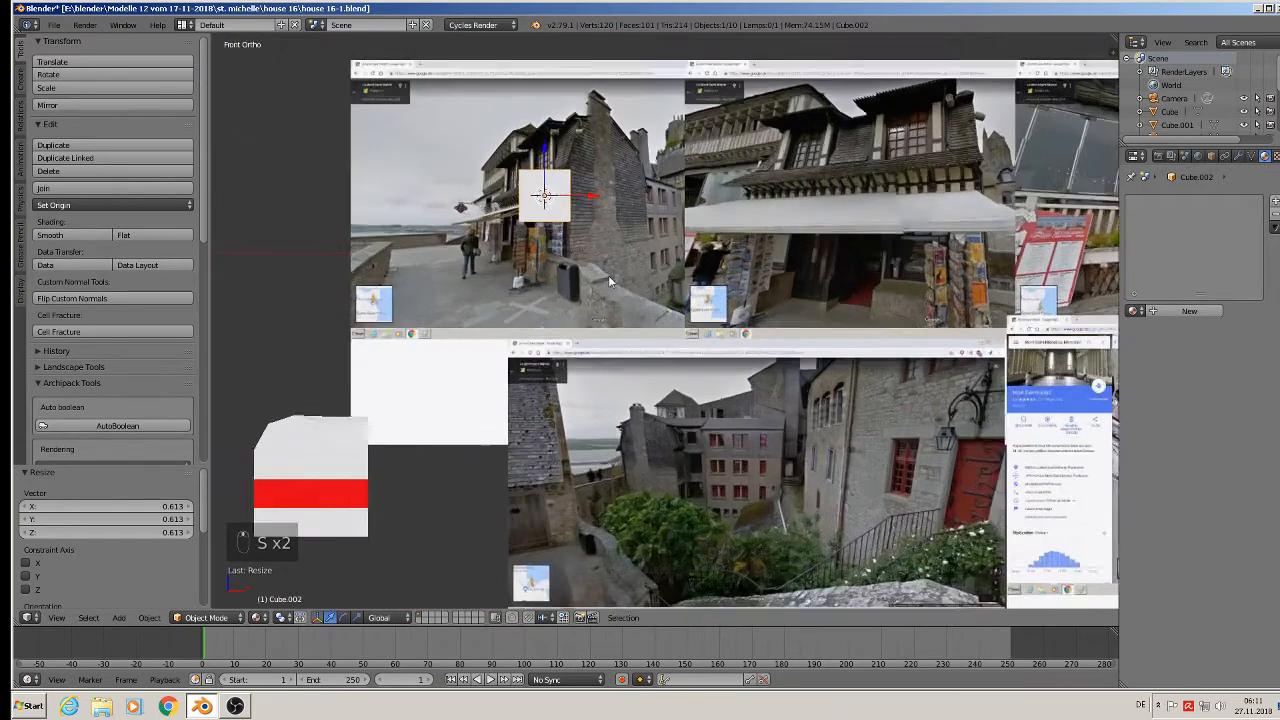
{"action": "left_click_drag", "start_coordinate": [557, 183], "coordinate": [960, 190]}
{"action": "key", "text": "s"}
{"action": "key", "text": "x"}
{"action": "left_click", "coordinate": [1082, 135]}
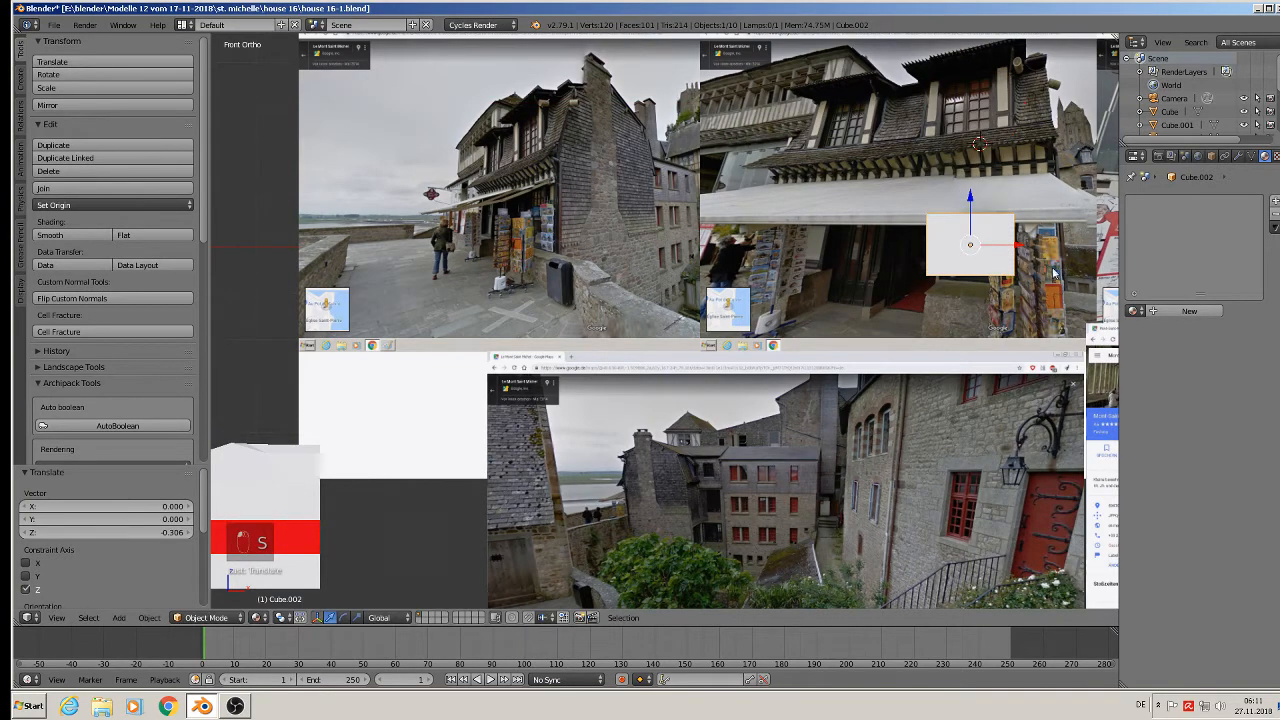
Step: Move the cube -0.282 along Y so it stands out in front of the reference photo
{"action": "middle_click_drag", "start_coordinate": [960, 190], "coordinate": [950, 295]}
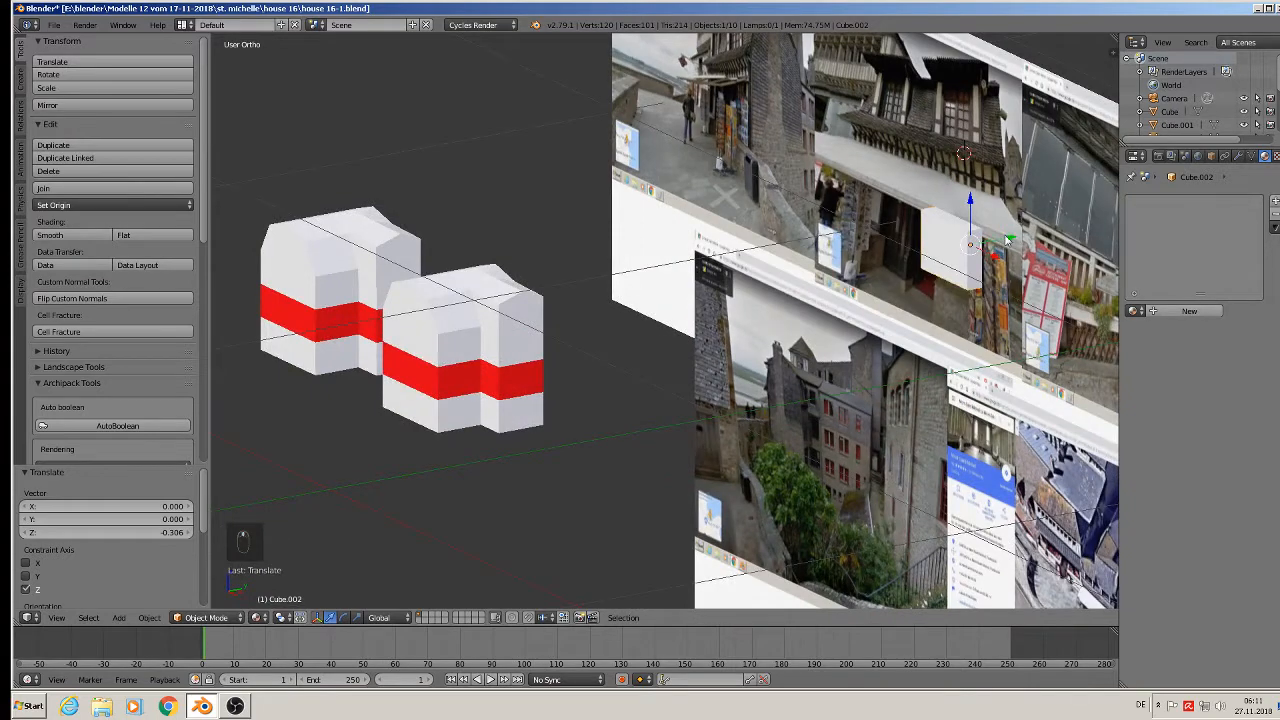
{"action": "left_click_drag", "start_coordinate": [1008, 240], "coordinate": [918, 256]}
{"action": "scroll", "coordinate": [997, 226], "scroll_direction": "up", "scroll_amount": 4}
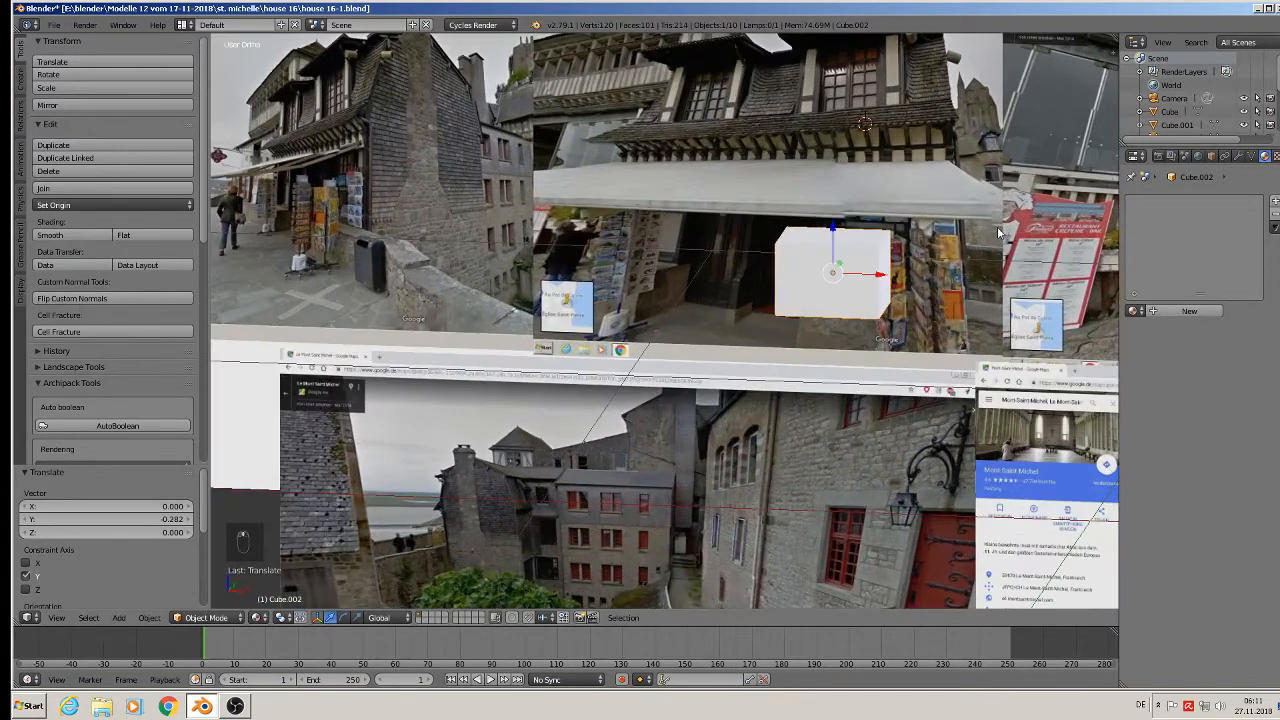
{"action": "middle_click_drag", "start_coordinate": [956, 230], "coordinate": [933, 228]}
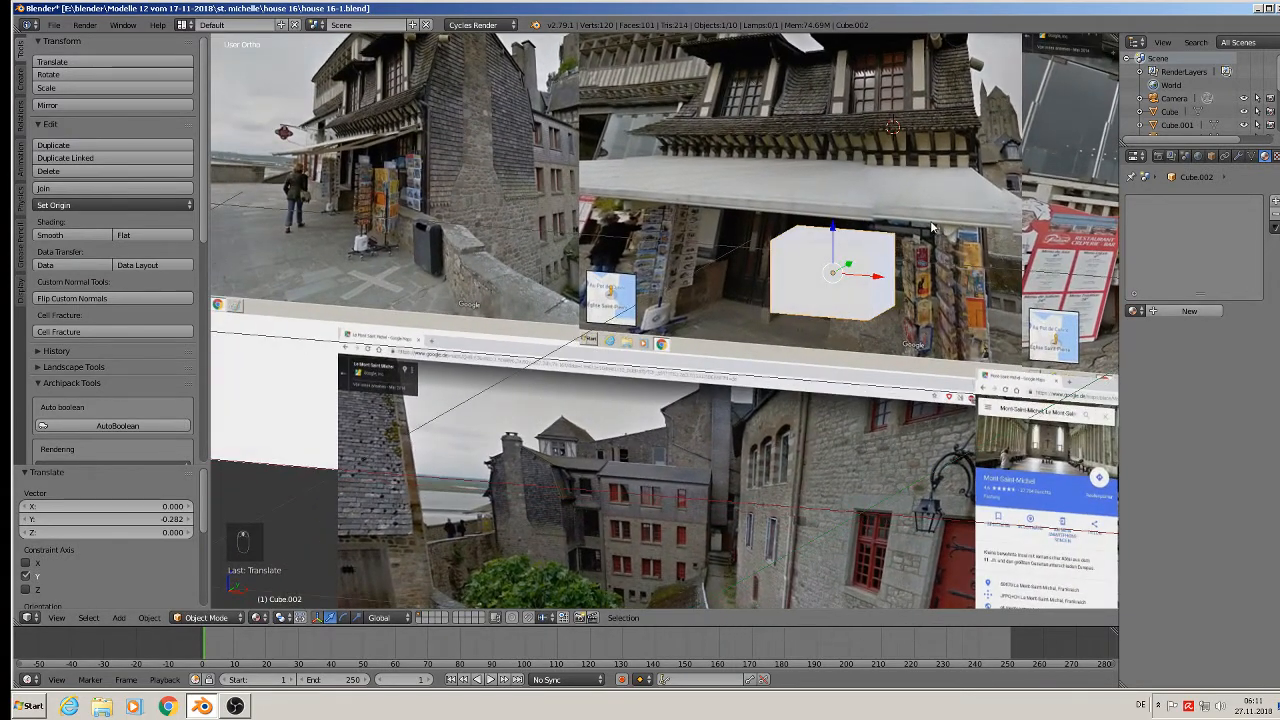
{"action": "scroll", "coordinate": [930, 228], "scroll_direction": "down", "scroll_amount": 2}
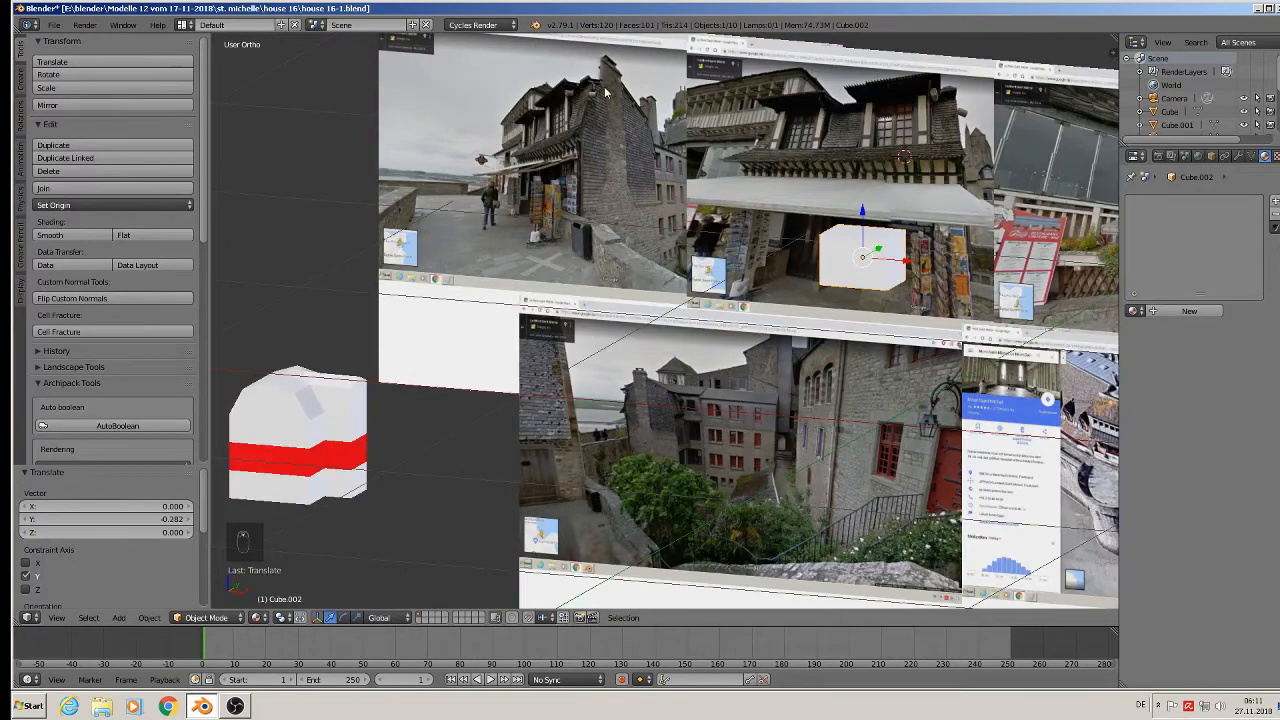
{"action": "middle_click_drag", "start_coordinate": [1008, 237], "coordinate": [899, 250]}
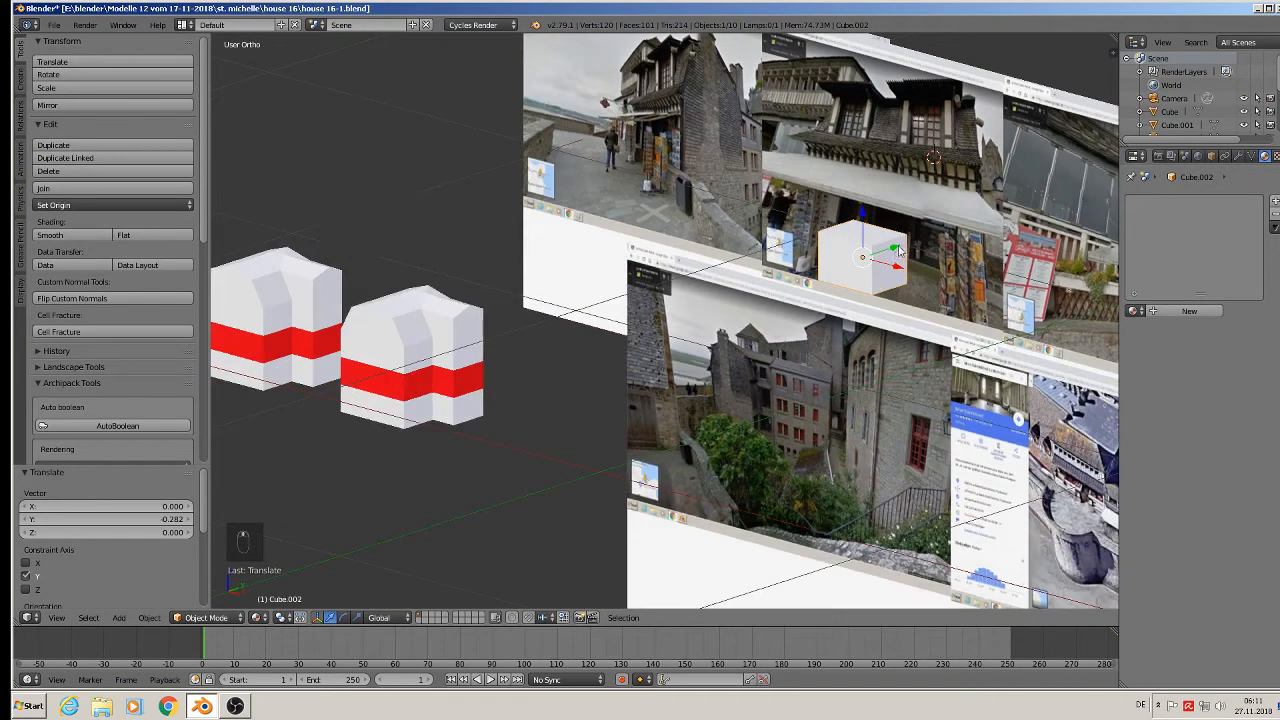
Step: In Edit Mode, raise the cube's rear top edge along Z to slope the top, fine-tuning it by -0.012
{"action": "scroll", "coordinate": [880, 230], "scroll_direction": "up", "scroll_amount": 4}
{"action": "key", "text": "Tab"}
{"action": "right_click", "coordinate": [789, 182]}
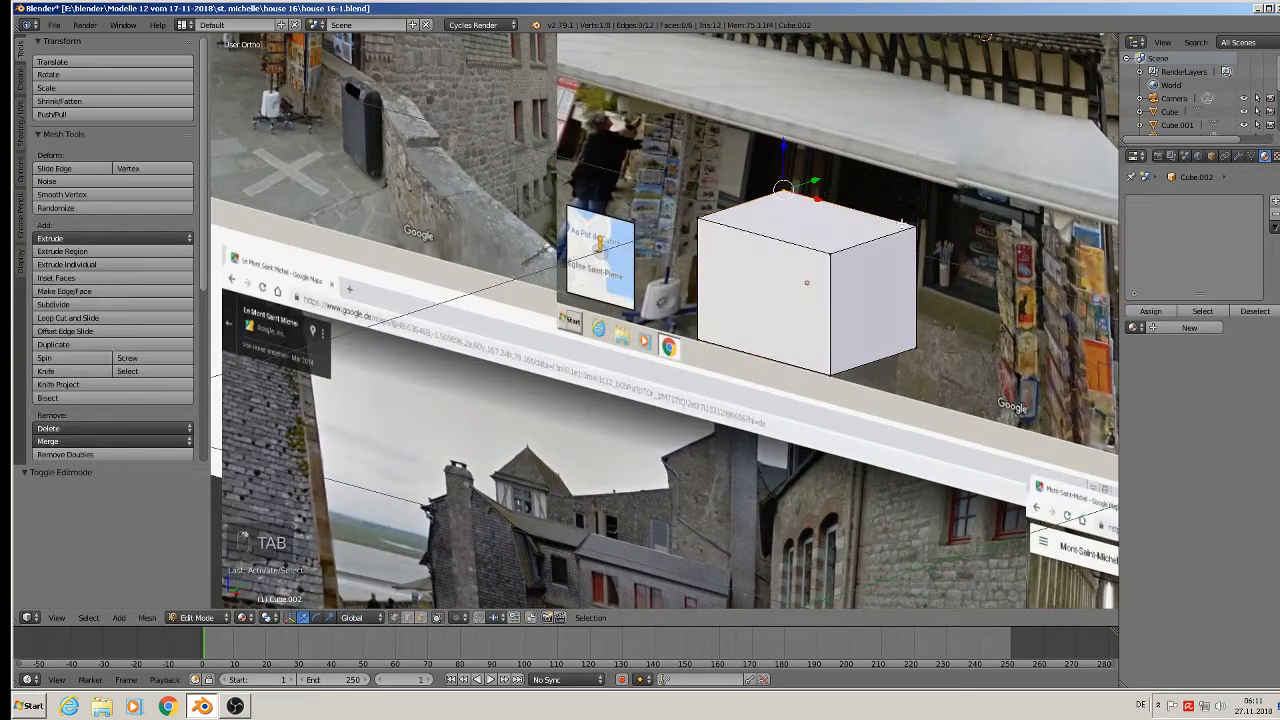
{"action": "right_click", "coordinate": [922, 231], "text": "shift"}
{"action": "left_click_drag", "start_coordinate": [860, 163], "coordinate": [875, 232]}
{"action": "scroll", "coordinate": [888, 290], "scroll_direction": "down", "scroll_amount": 3}
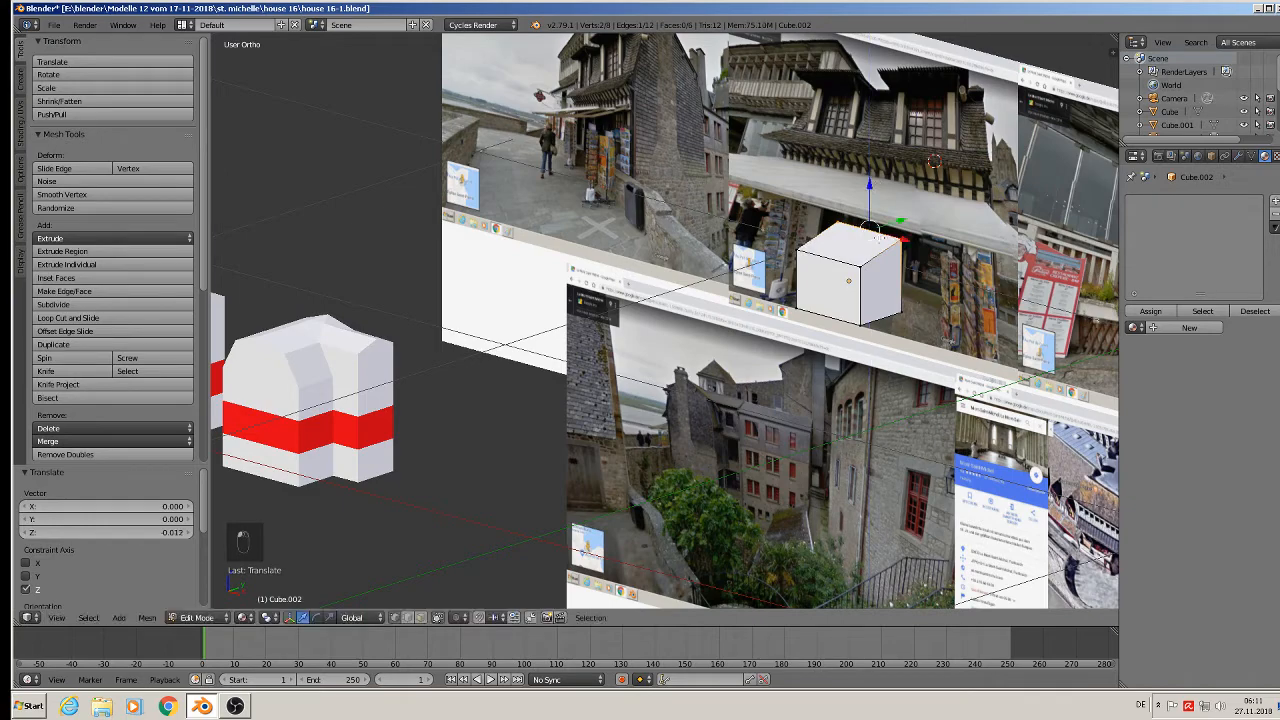
Step: Cut two evenly spaced vertical edge loops through the cube, splitting its front into three columns
{"action": "right_click", "coordinate": [795, 247]}
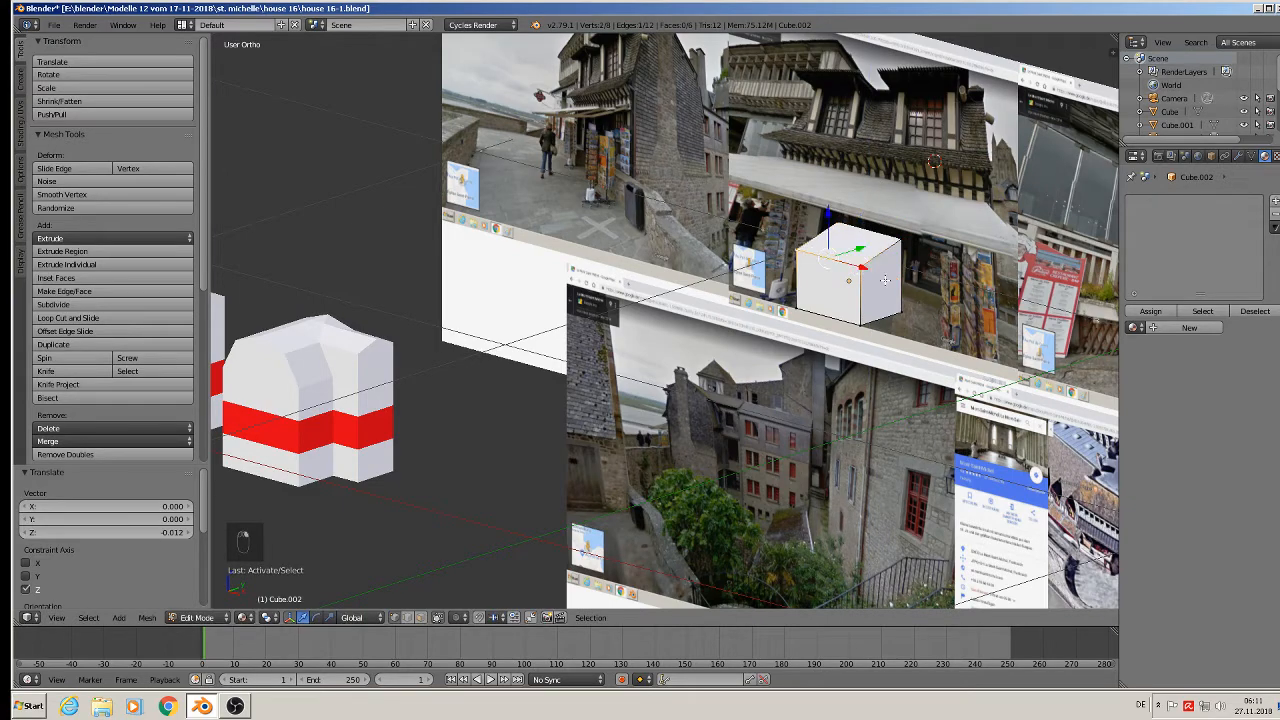
{"action": "scroll", "coordinate": [884, 280], "scroll_direction": "up", "scroll_amount": 2}
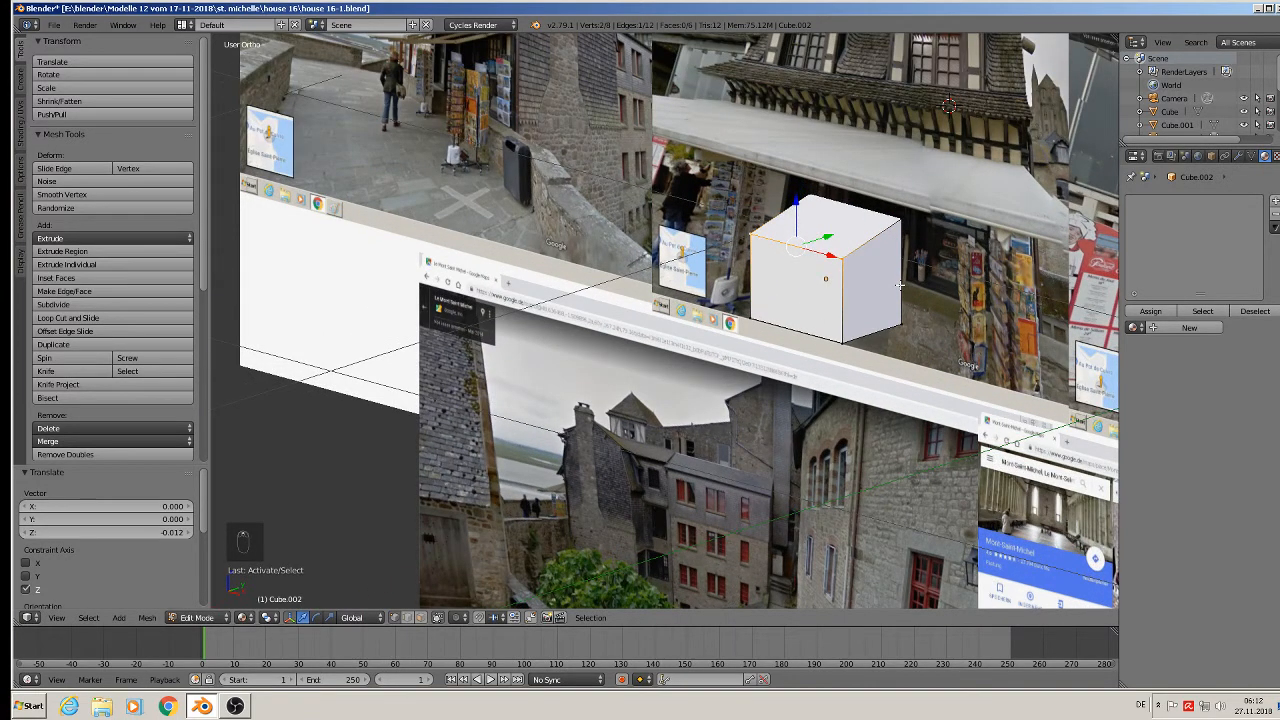
{"action": "key", "text": "KP_1"}
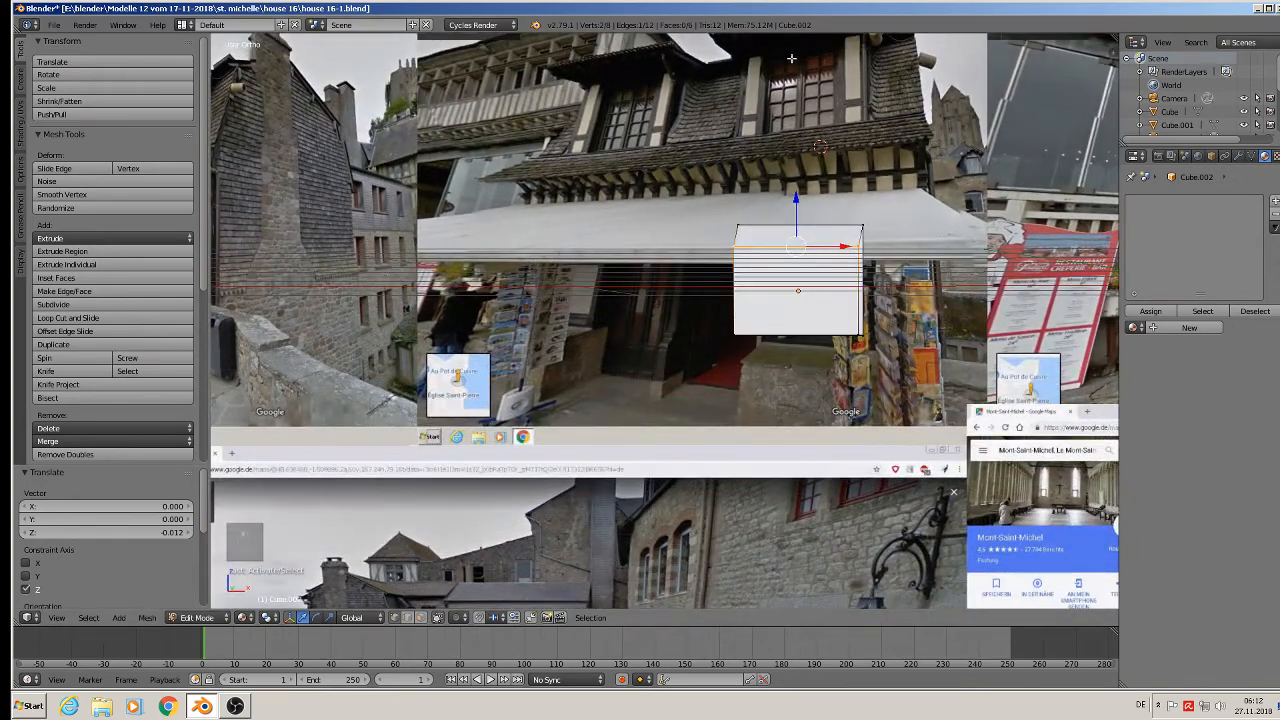
{"action": "scroll", "coordinate": [768, 251], "scroll_direction": "up", "scroll_amount": 3}
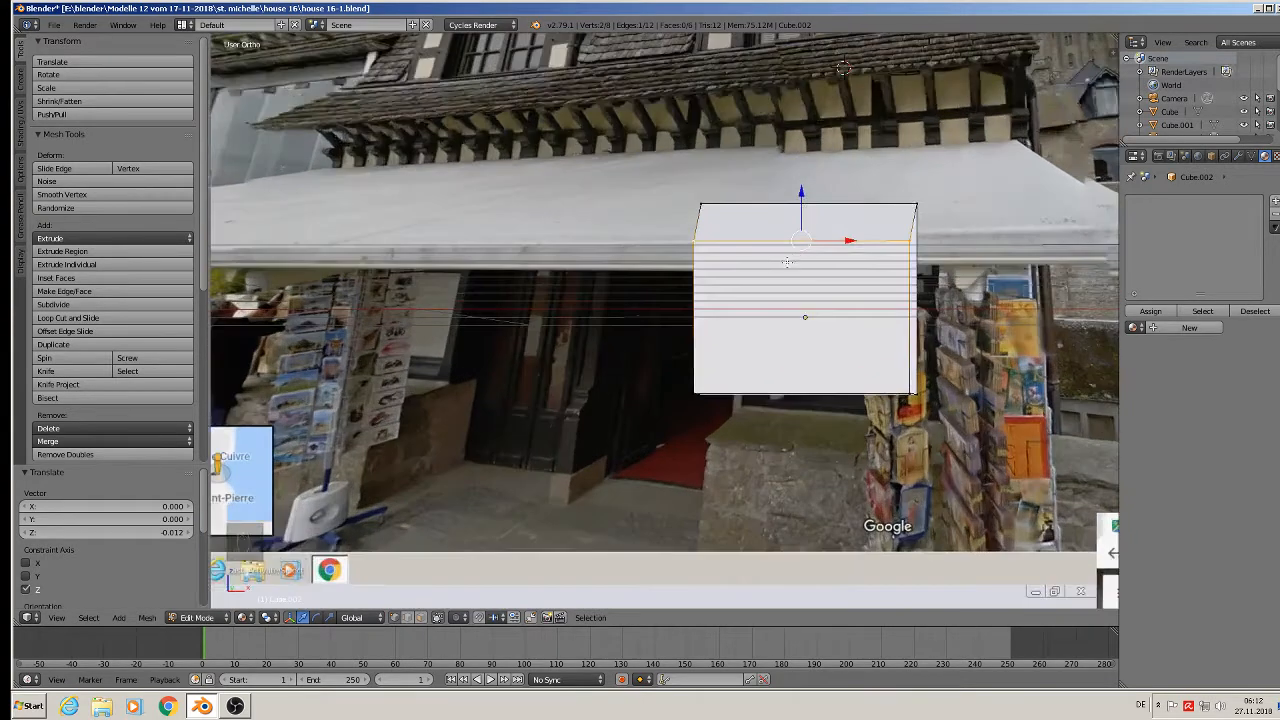
{"action": "key", "text": "ctrl+r"}
{"action": "scroll", "coordinate": [800, 243], "scroll_direction": "up", "scroll_amount": 1}
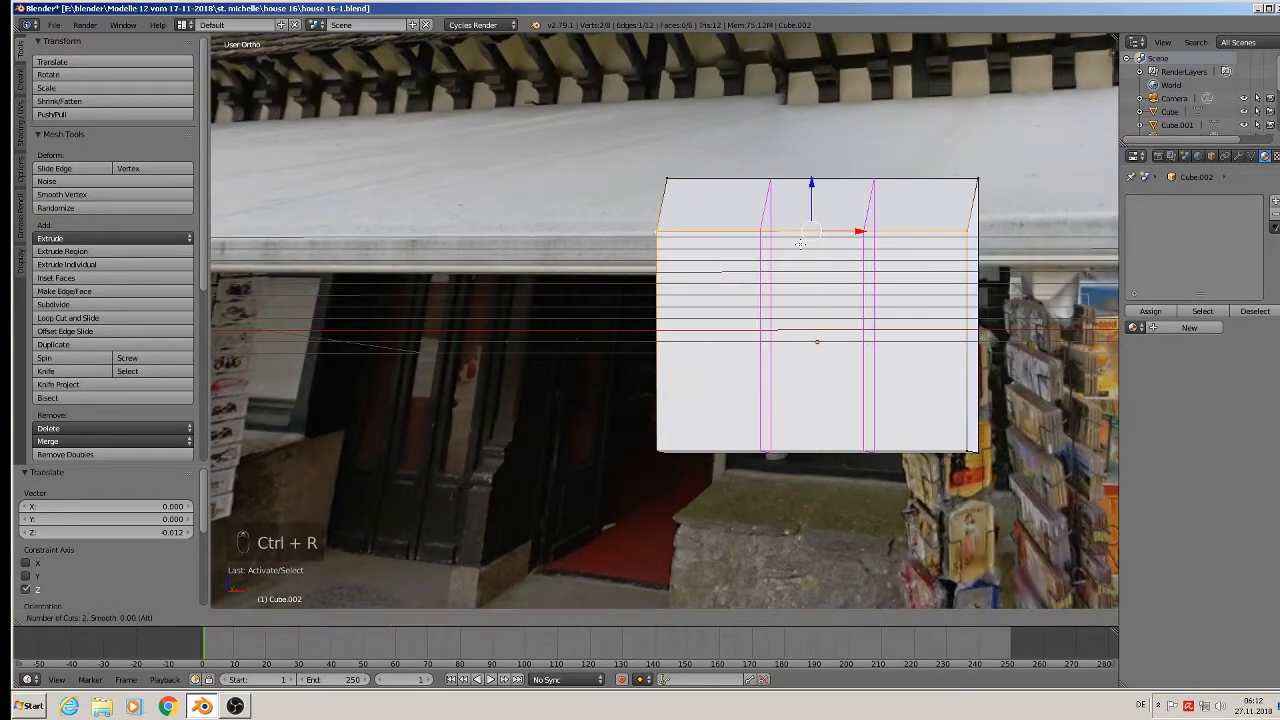
{"action": "left_click", "coordinate": [800, 243]}
{"action": "right_click", "coordinate": [800, 243]}
Step: Scale the two vertical loops apart along X by 2.516, and bring them closer together by 0.611
{"action": "key", "text": "s"}
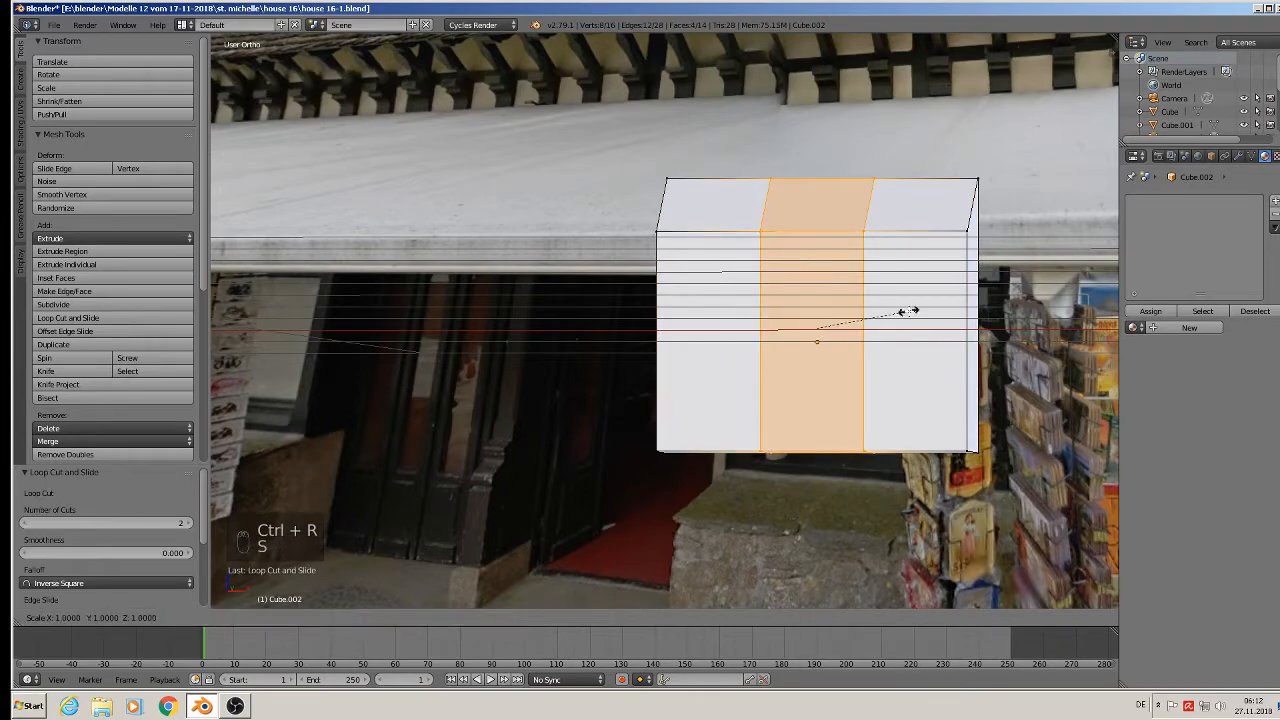
{"action": "key", "text": "x"}
{"action": "left_click", "coordinate": [1051, 344]}
{"action": "scroll", "coordinate": [1051, 344], "scroll_direction": "down", "scroll_amount": 3}
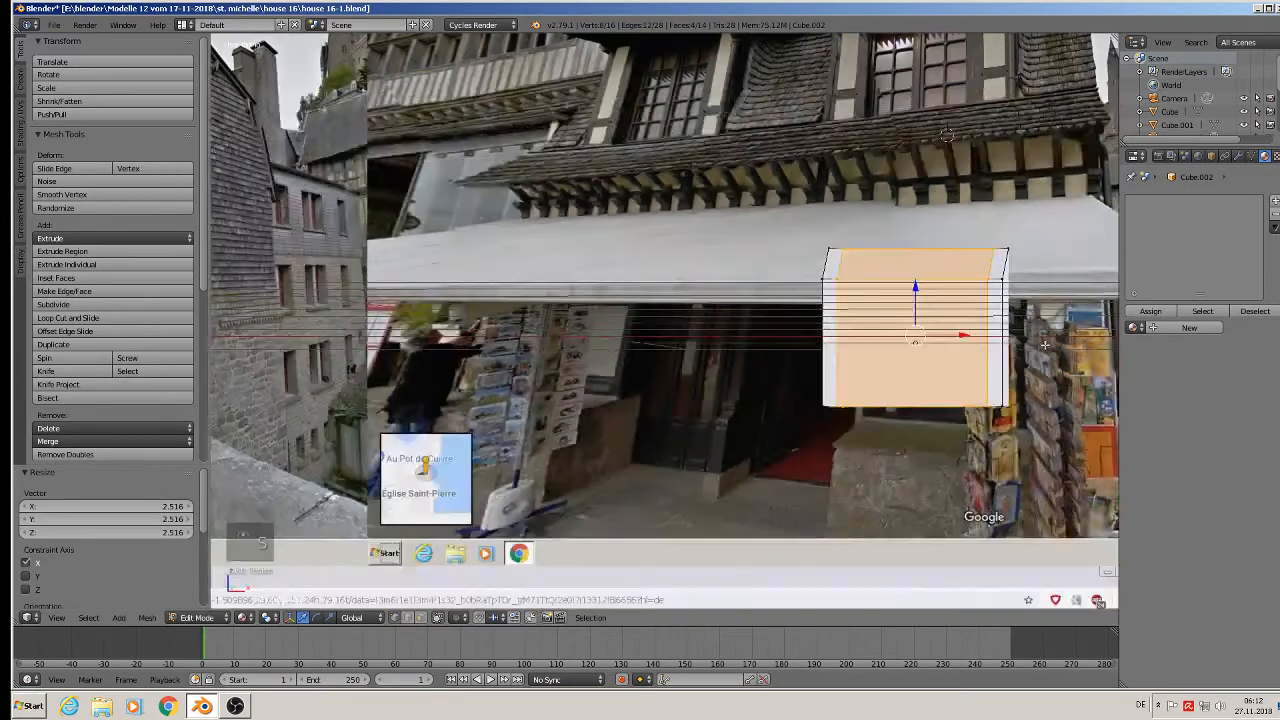
{"action": "middle_click_drag", "start_coordinate": [1046, 344], "coordinate": [1014, 394], "text": "shift"}
{"action": "key", "text": "s"}
{"action": "key", "text": "x"}
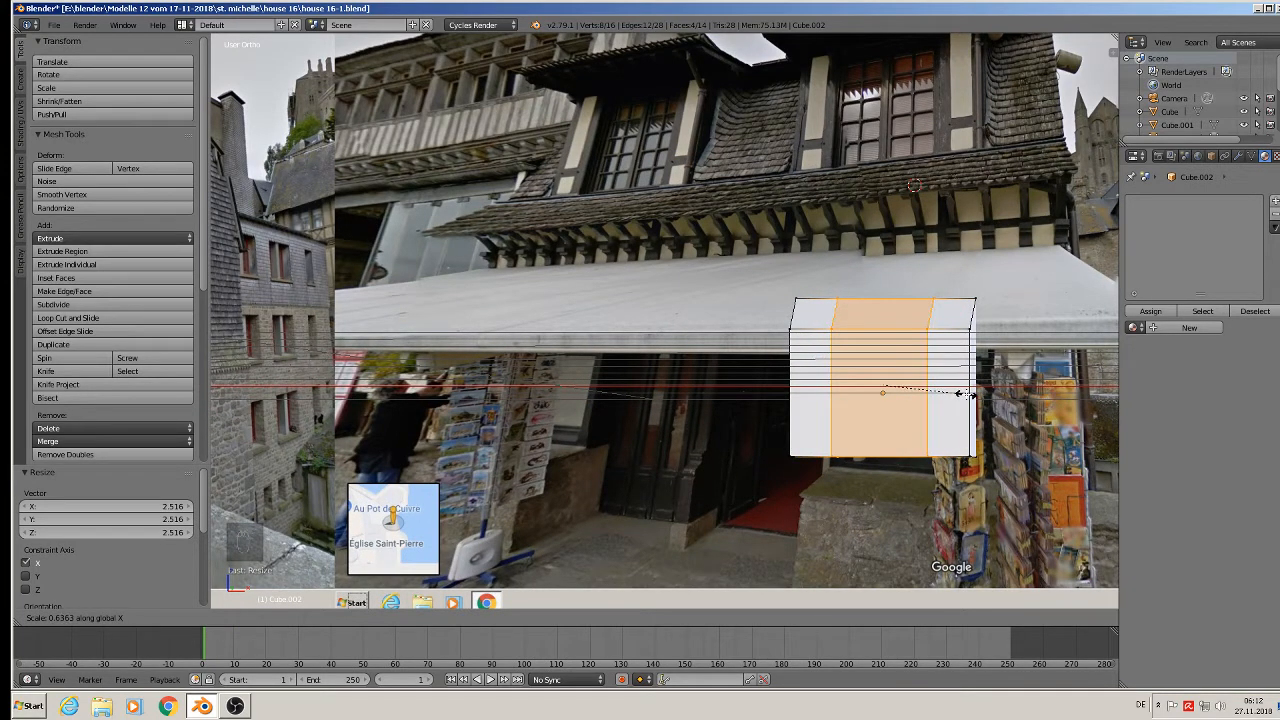
{"action": "left_click", "coordinate": [960, 393]}
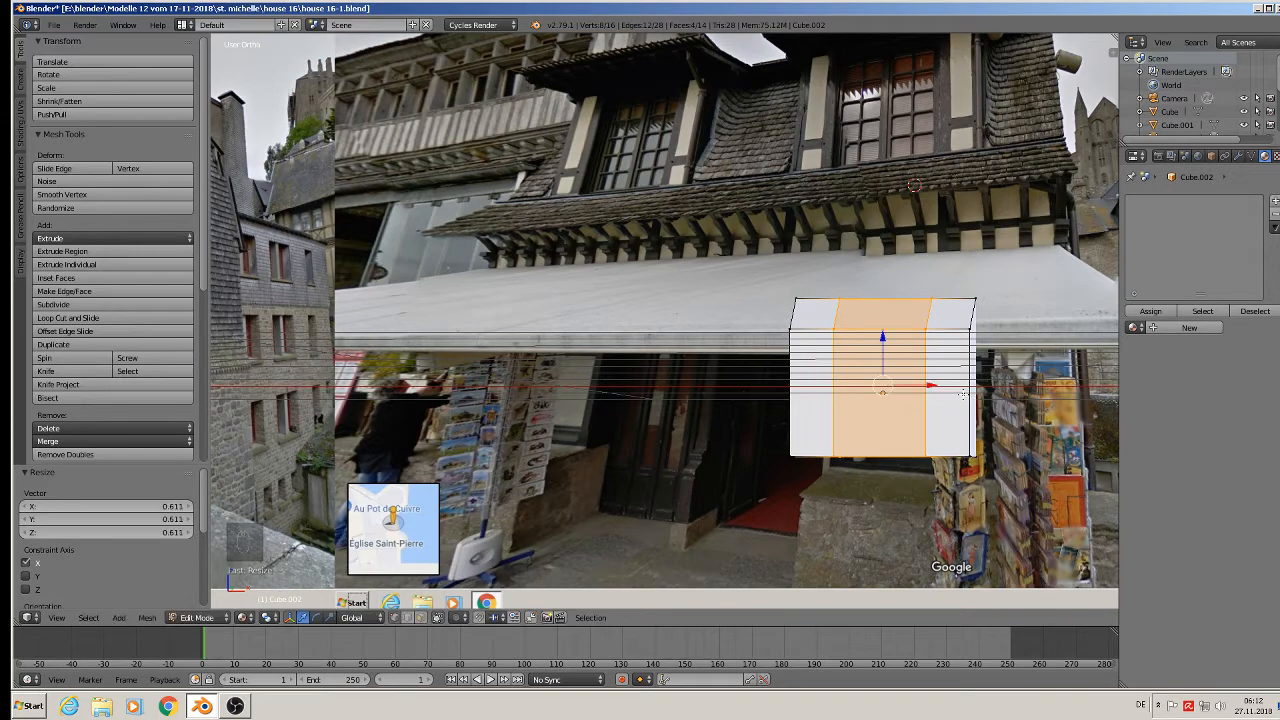
{"action": "scroll", "coordinate": [899, 357], "scroll_direction": "up", "scroll_amount": 1}
{"action": "scroll", "coordinate": [899, 357], "scroll_direction": "down", "scroll_amount": 1}
Step: Add two horizontal edge loops to the cube, one near its top edge and one near its base
{"action": "key", "text": "ctrl+r"}
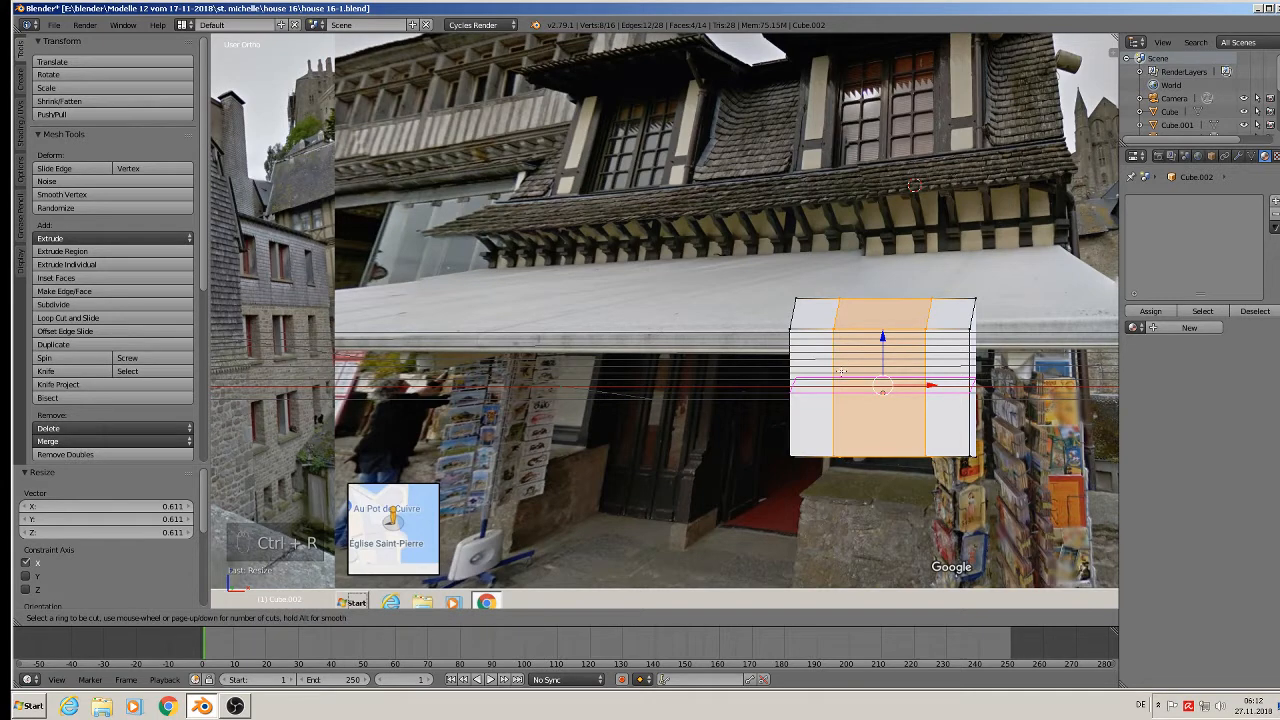
{"action": "left_click", "coordinate": [841, 372]}
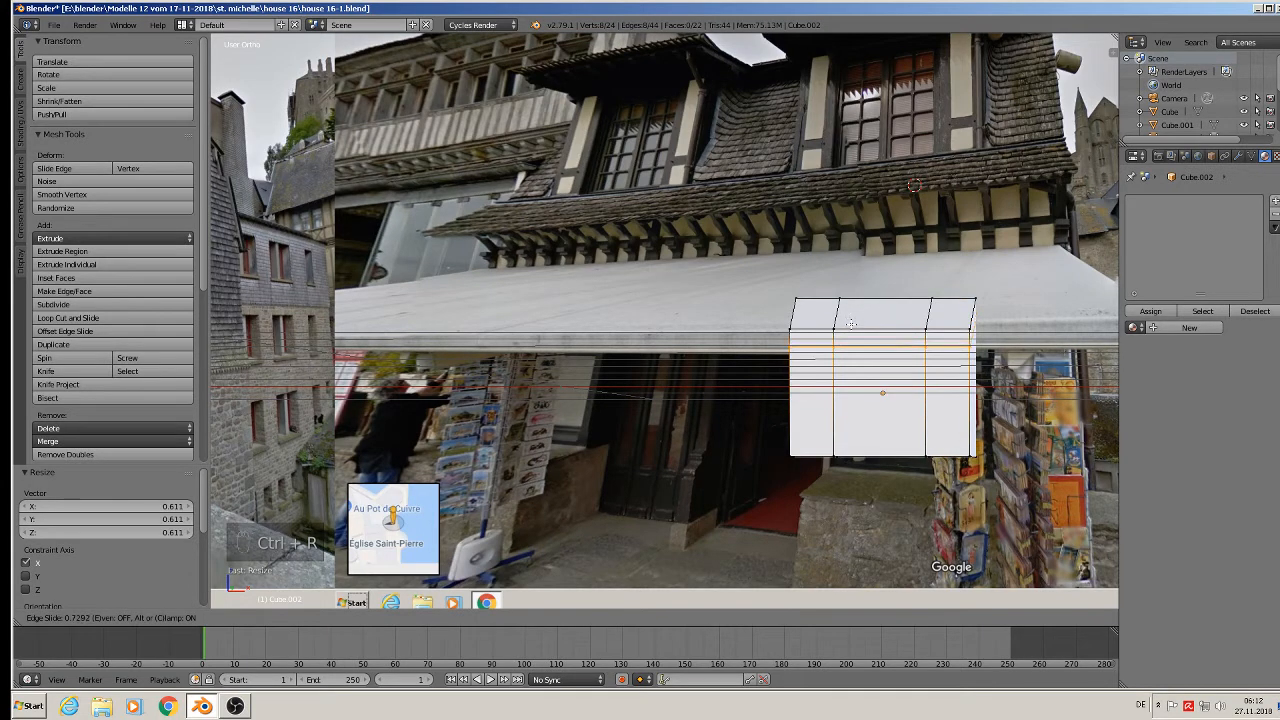
{"action": "left_click", "coordinate": [855, 349]}
{"action": "key", "text": "ctrl+r"}
{"action": "left_click", "coordinate": [824, 430]}
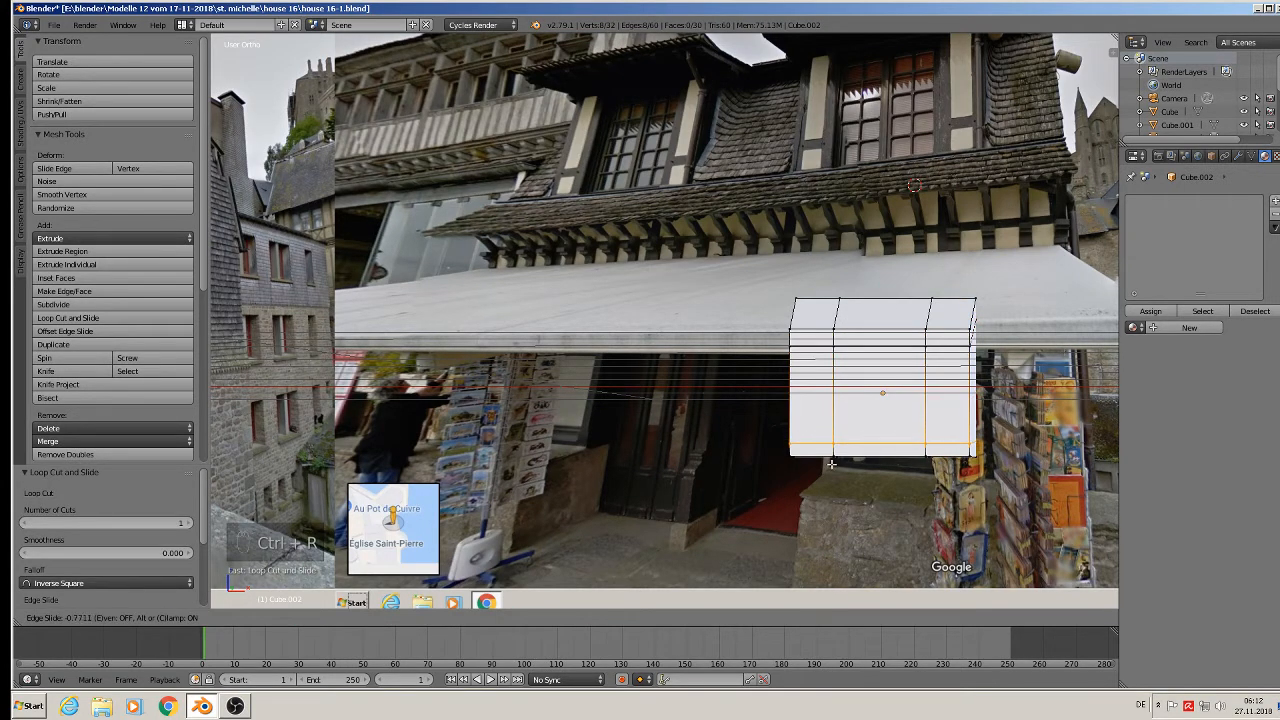
{"action": "left_click", "coordinate": [829, 459]}
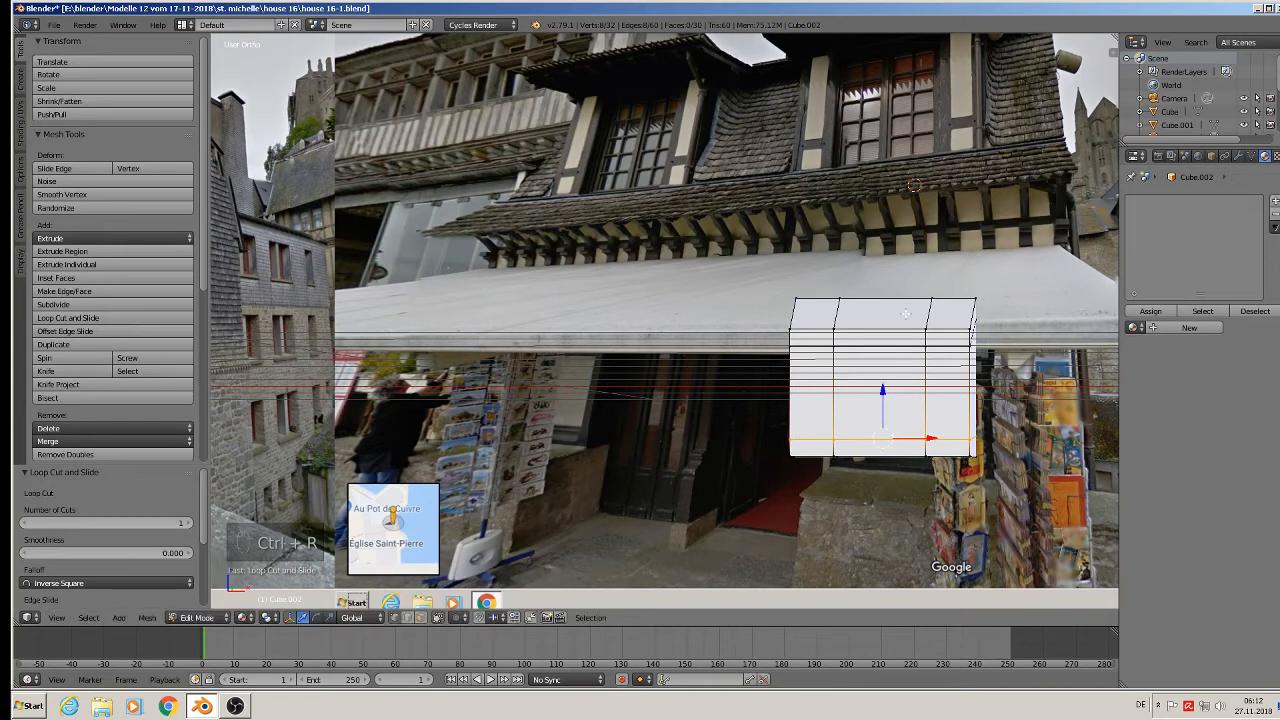
Step: Switch the mesh to face selection and save the file
{"action": "middle_click_drag", "start_coordinate": [922, 336], "coordinate": [616, 428]}
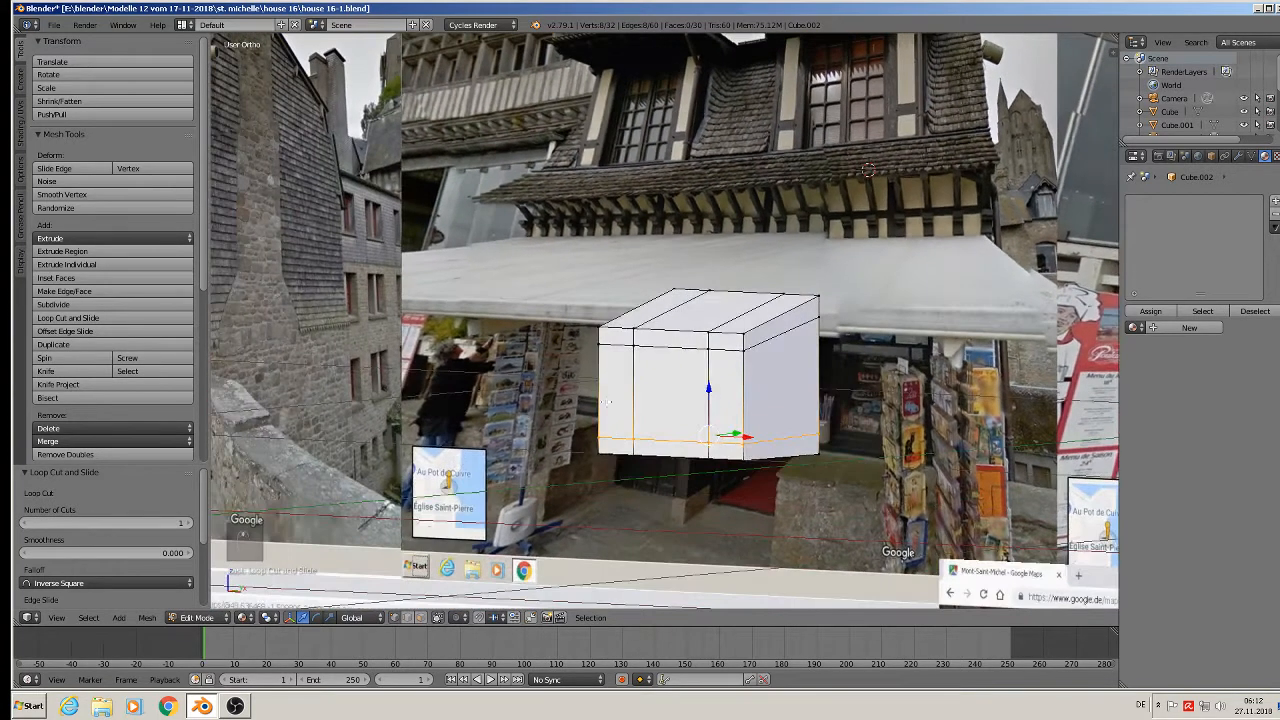
{"action": "left_click", "coordinate": [421, 617]}
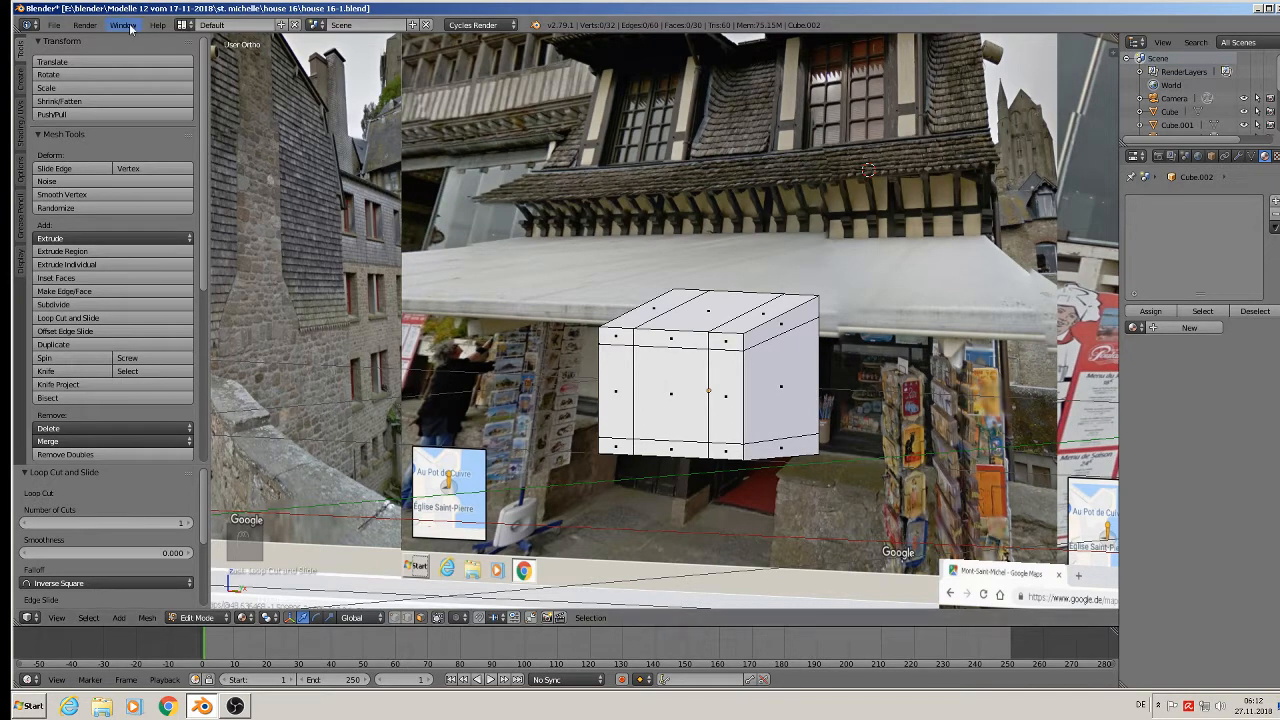
{"action": "left_click", "coordinate": [54, 24]}
{"action": "left_click", "coordinate": [99, 127]}
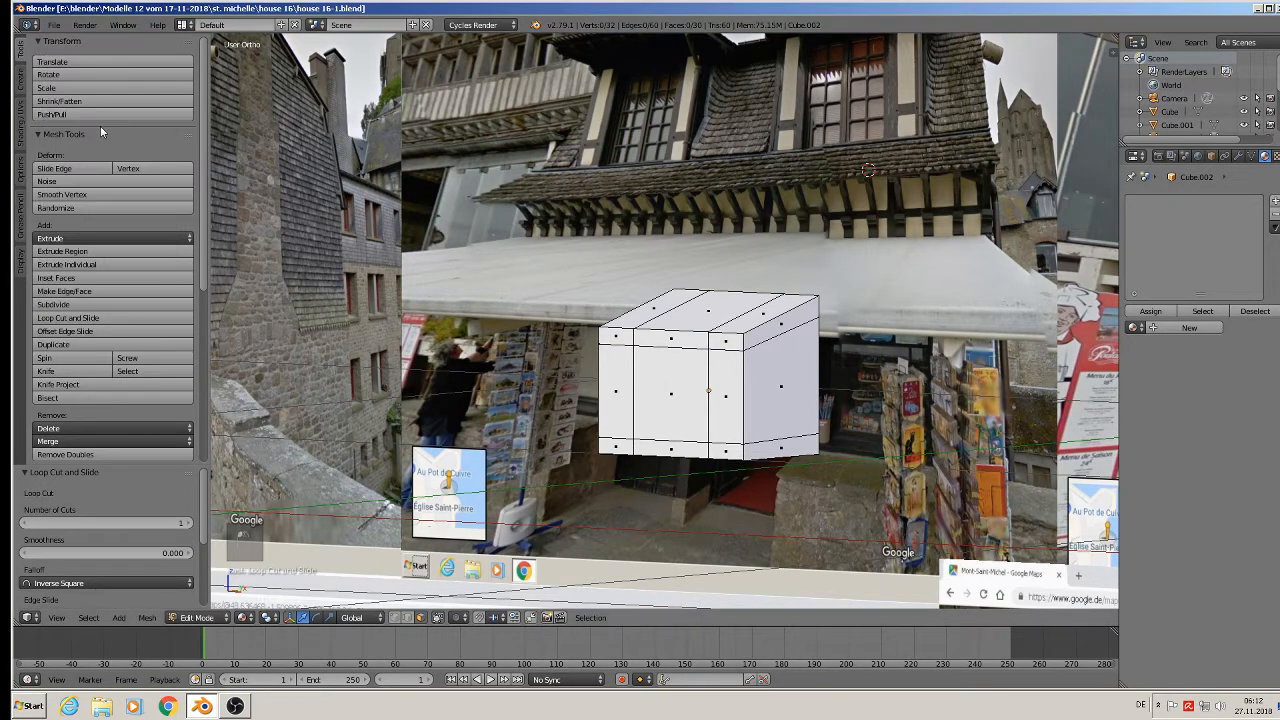
Step: Delete only the central face on the front of the block, keeping its surrounding edges
{"action": "right_click", "coordinate": [696, 412]}
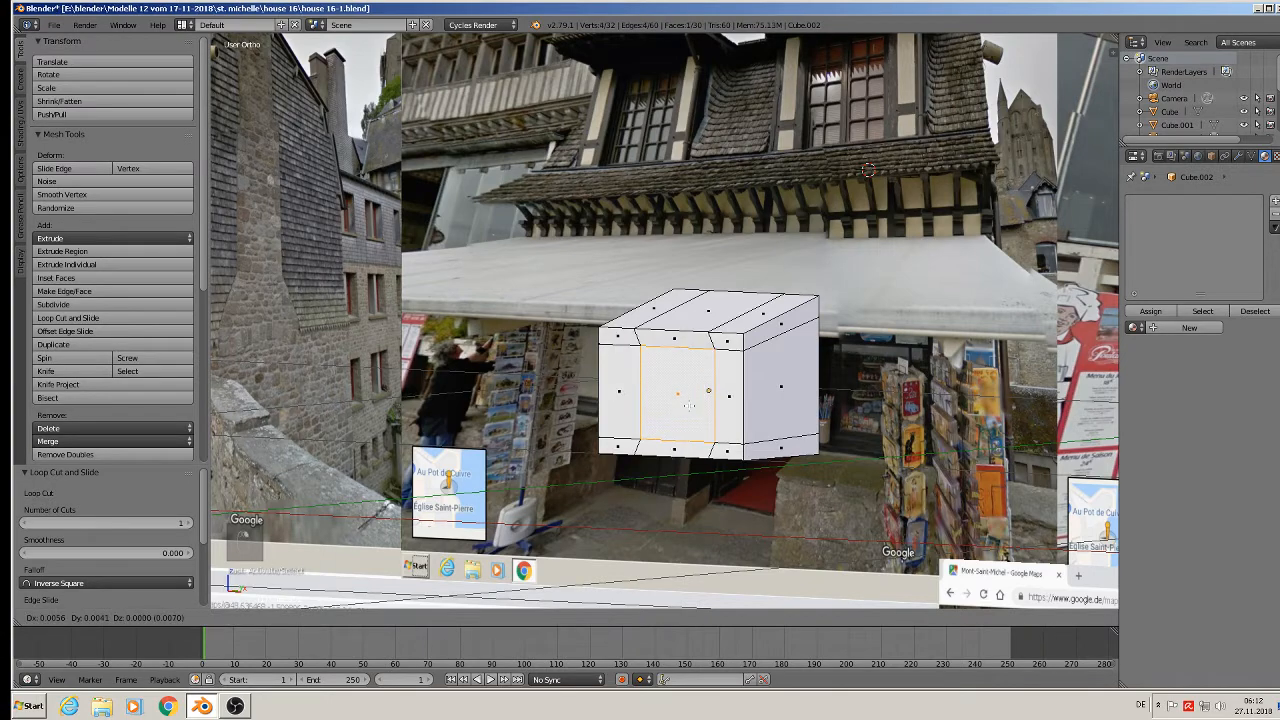
{"action": "key", "text": "x"}
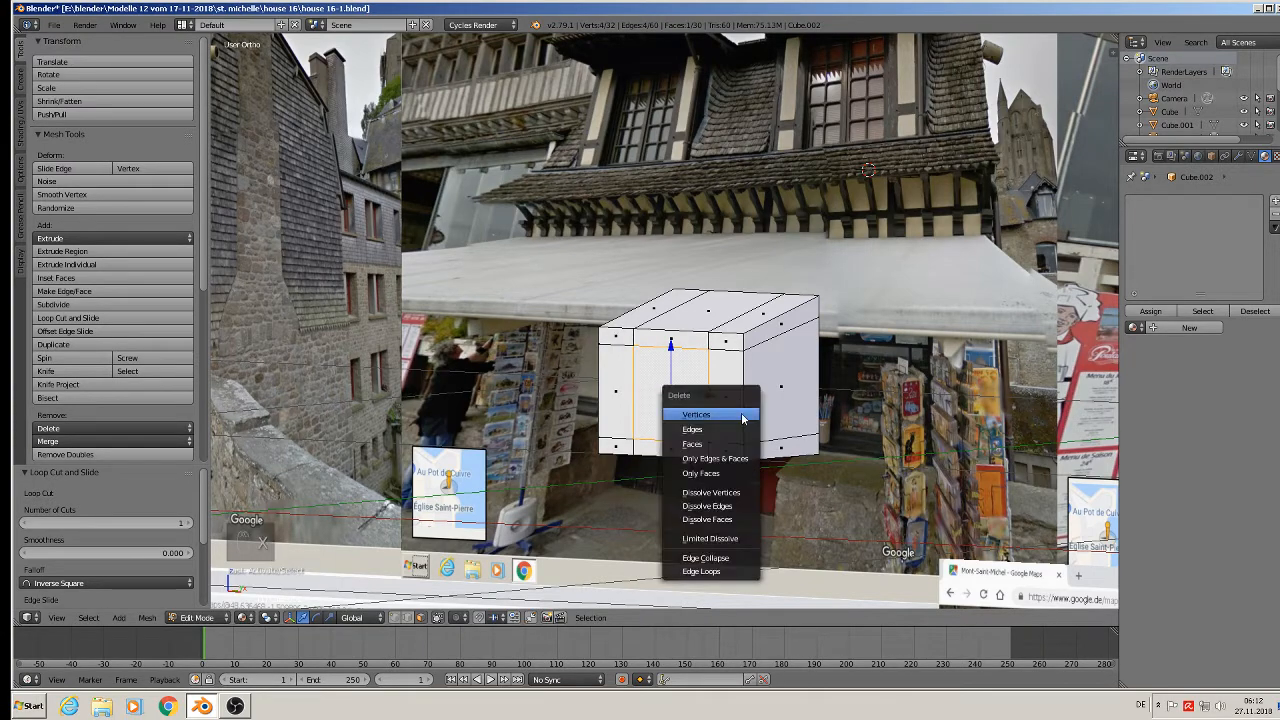
{"action": "left_click", "coordinate": [750, 472]}
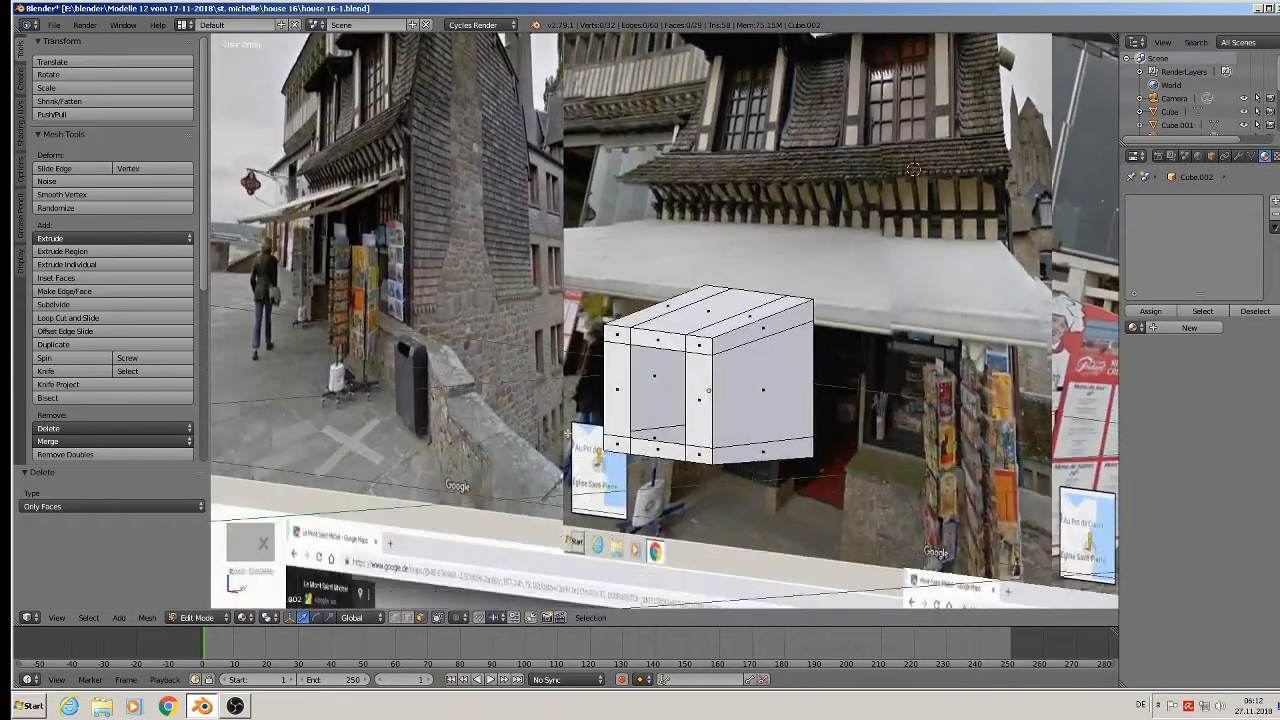
Step: In edge selection, extrude the three top front edges of the block about -0.029 along Y and -0.008 along Z
{"action": "left_click", "coordinate": [410, 617]}
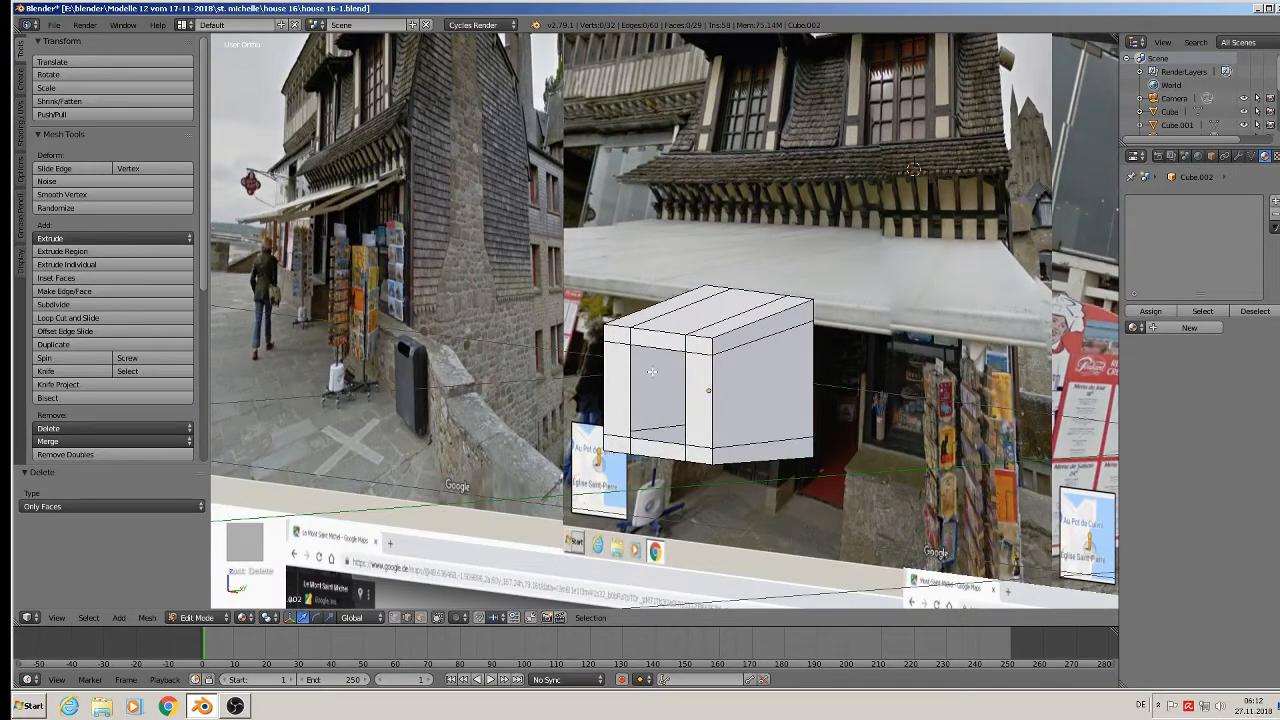
{"action": "right_click", "coordinate": [700, 337]}
{"action": "right_click", "coordinate": [664, 334], "text": "shift"}
{"action": "right_click", "coordinate": [620, 330], "text": "shift"}
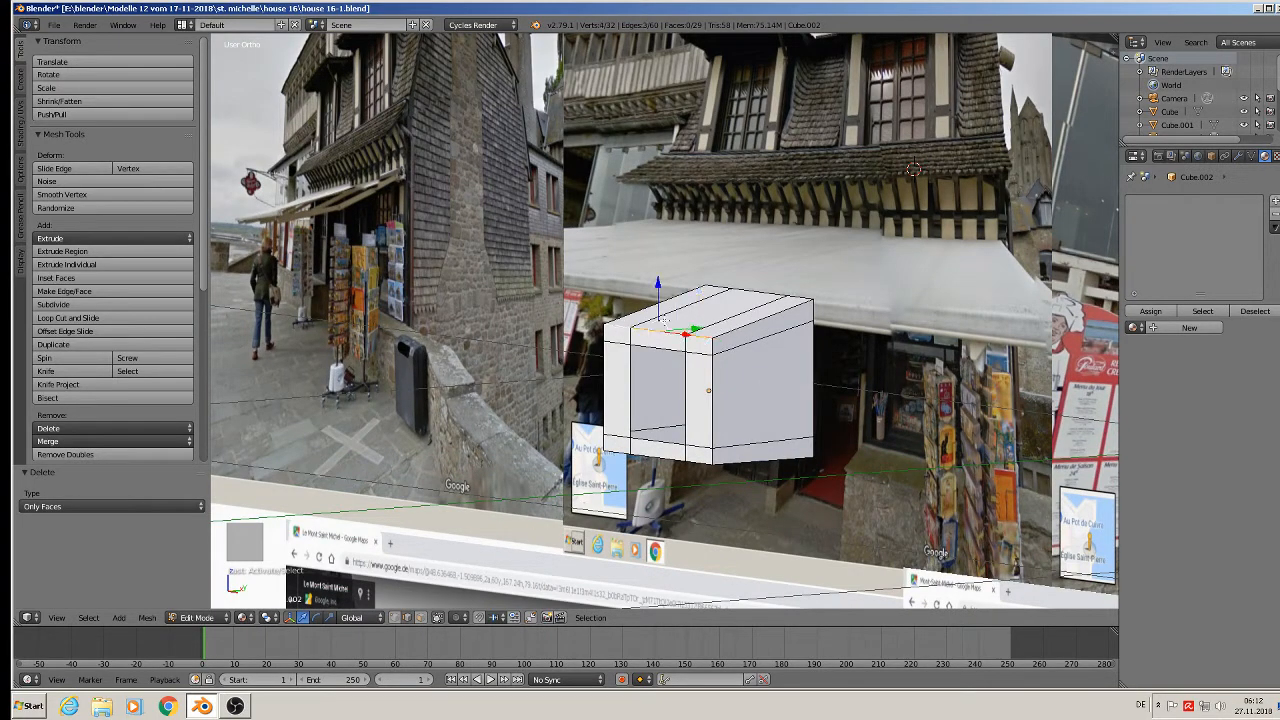
{"action": "middle_click_drag", "start_coordinate": [731, 314], "coordinate": [729, 412], "text": "shift"}
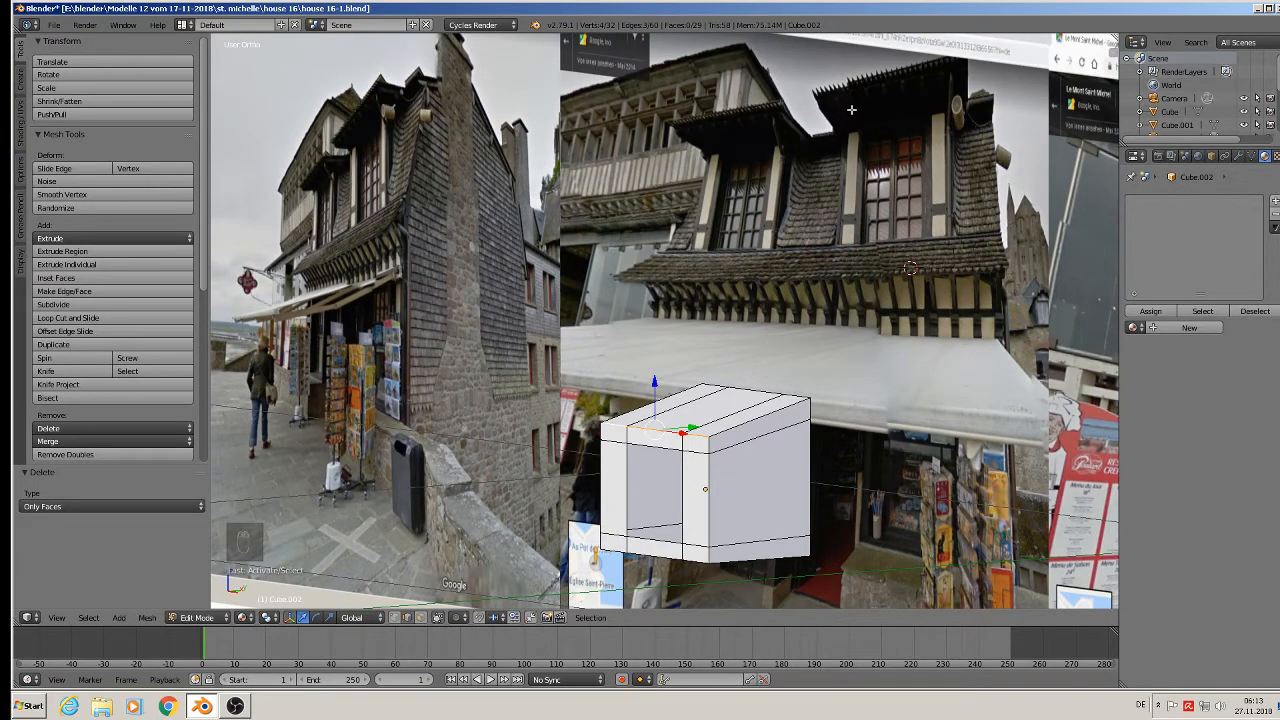
{"action": "middle_click_drag", "start_coordinate": [676, 455], "coordinate": [607, 444]}
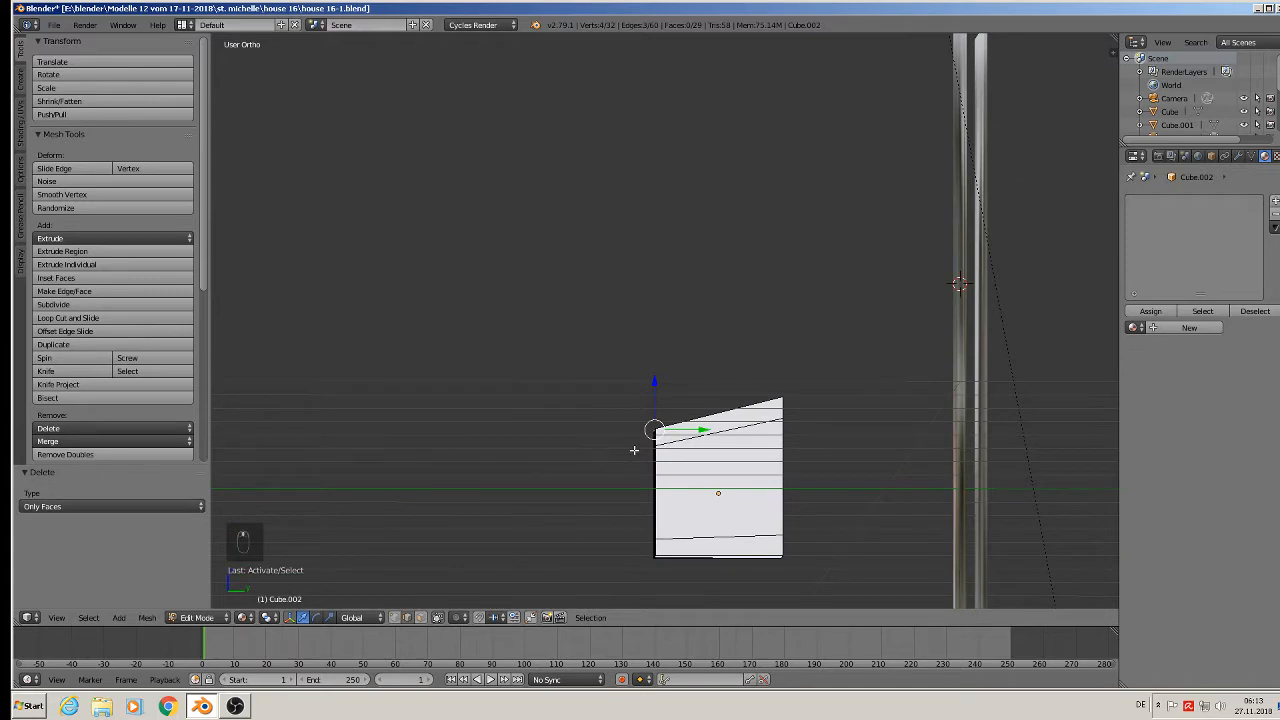
{"action": "key", "text": "e"}
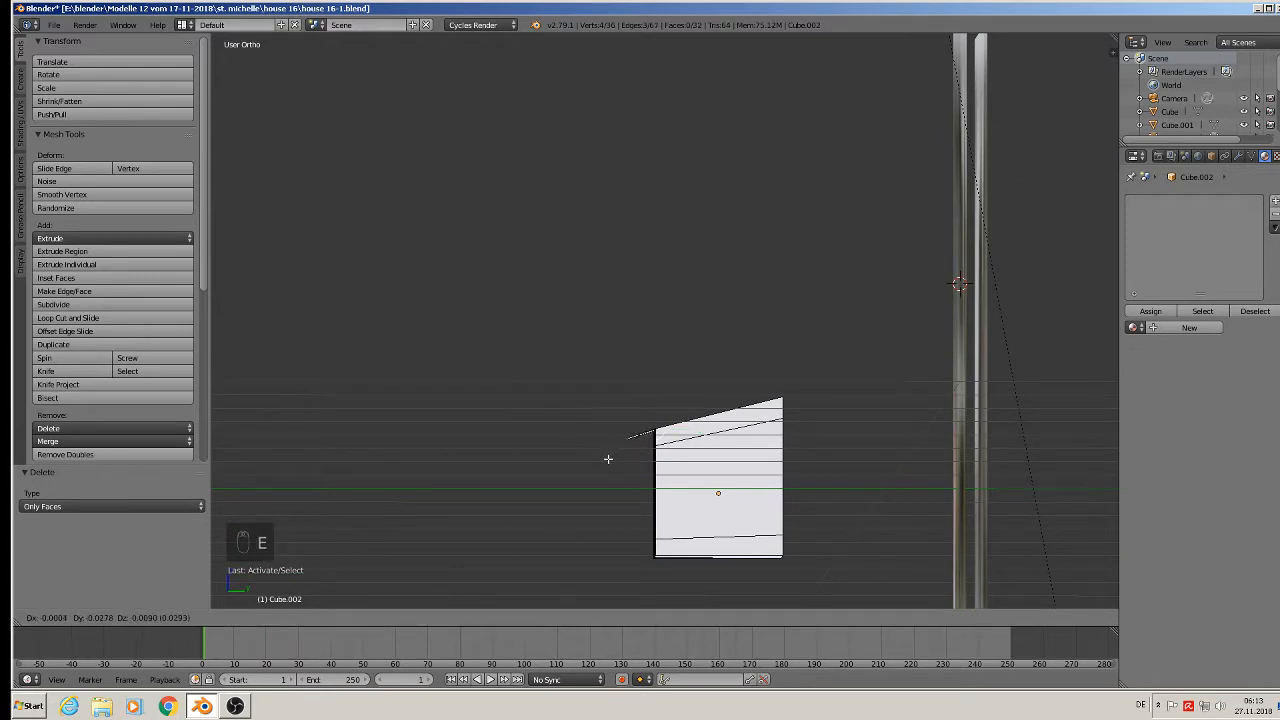
{"action": "left_click", "coordinate": [607, 458]}
{"action": "middle_click_drag", "start_coordinate": [630, 463], "coordinate": [654, 476]}
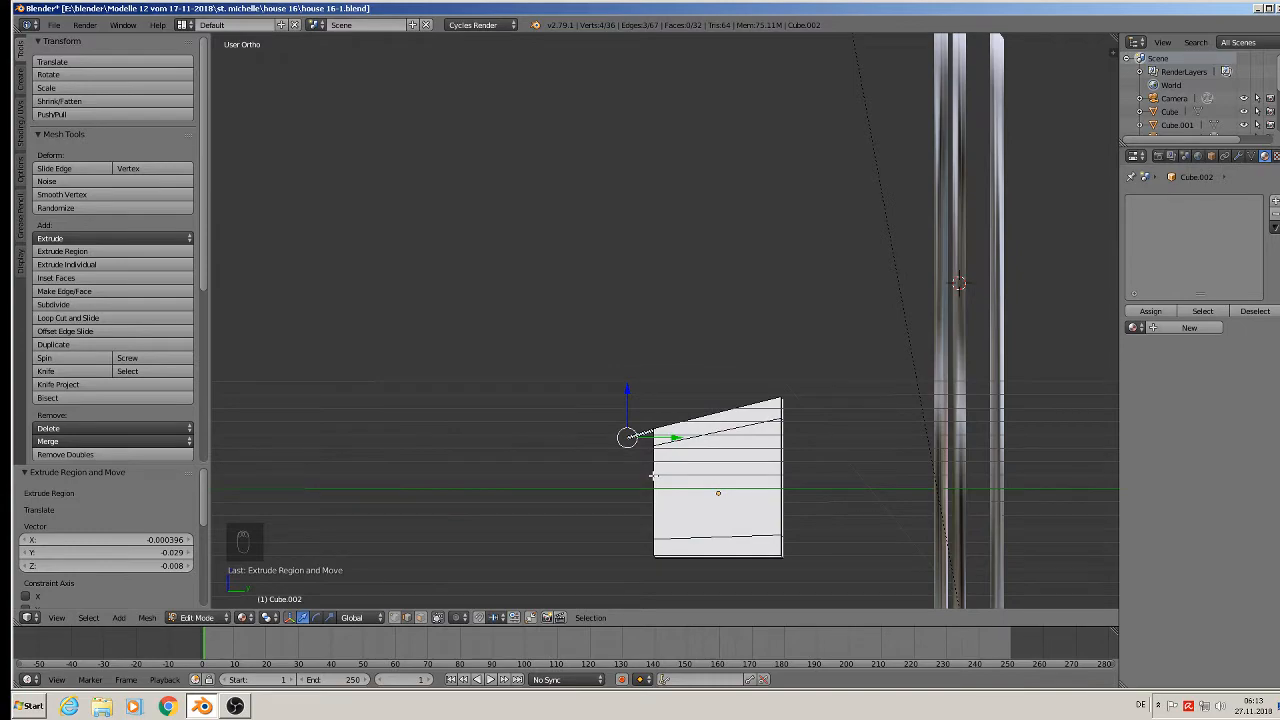
Step: Move the extruded front edges another -0.014 along Y and -0.006 along Z to lengthen the overhang
{"action": "key", "text": "g"}
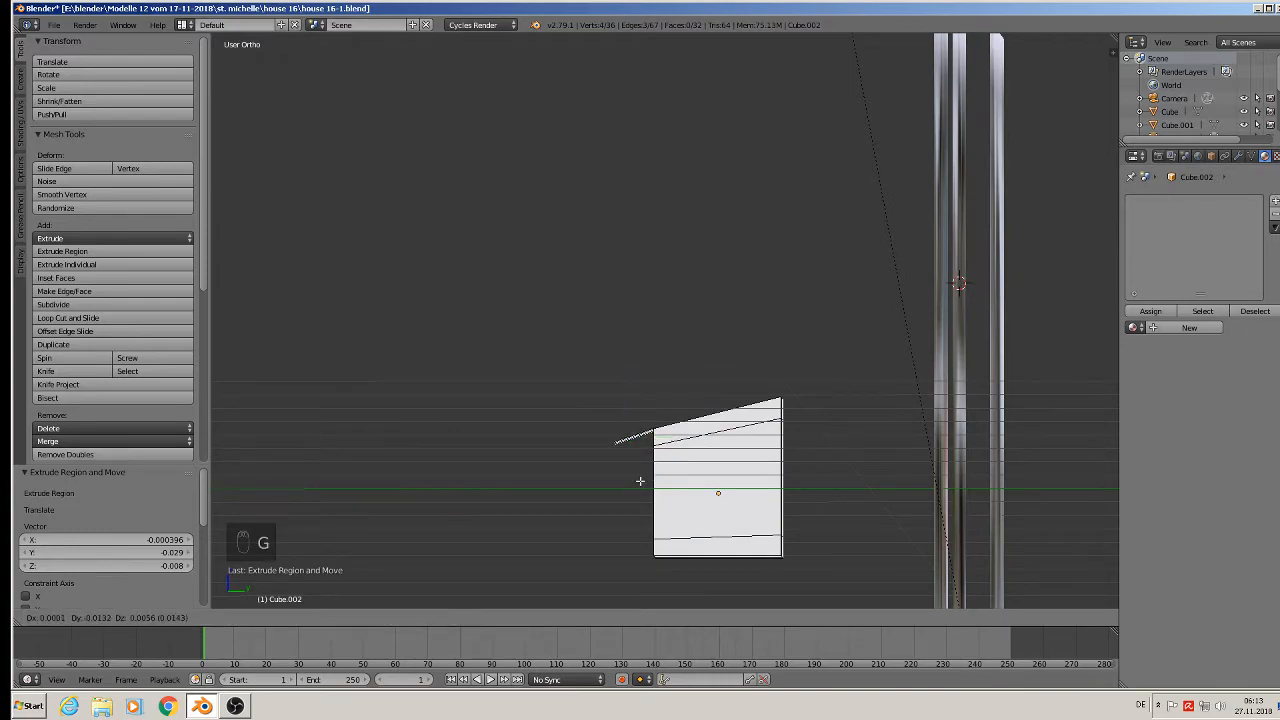
{"action": "left_click", "coordinate": [639, 481]}
{"action": "middle_click_drag", "start_coordinate": [639, 481], "coordinate": [799, 479]}
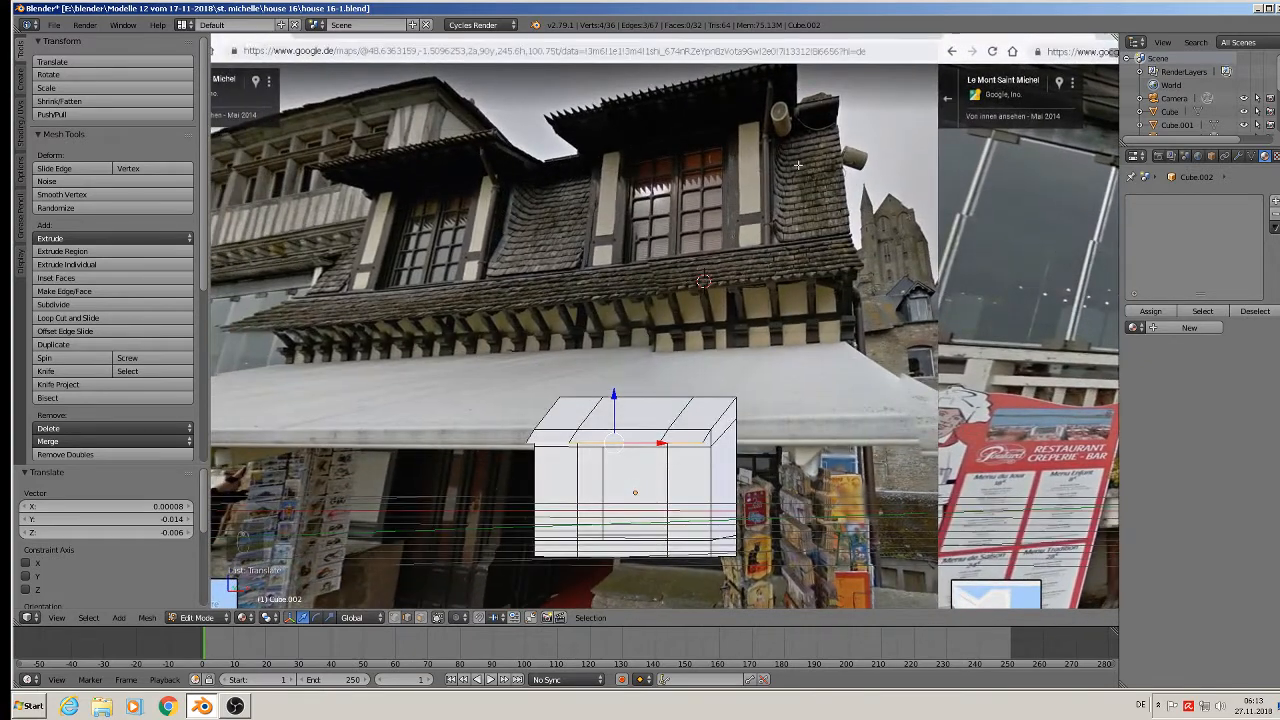
Step: Extrude the sloped top's side edges outward along X, about 0.020 on one side and 0.023 on the other
{"action": "right_click", "coordinate": [708, 438]}
{"action": "right_click", "coordinate": [718, 416], "text": "shift"}
{"action": "middle_click_drag", "start_coordinate": [759, 456], "coordinate": [779, 489]}
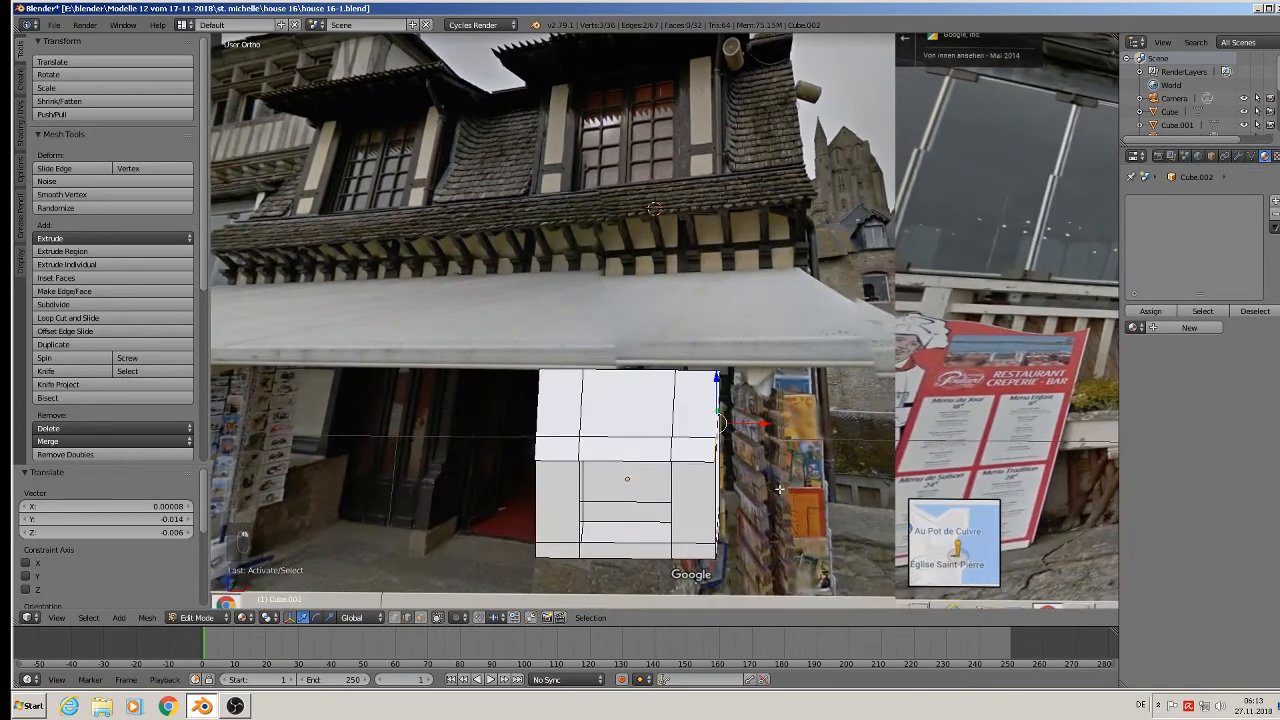
{"action": "key", "text": "e"}
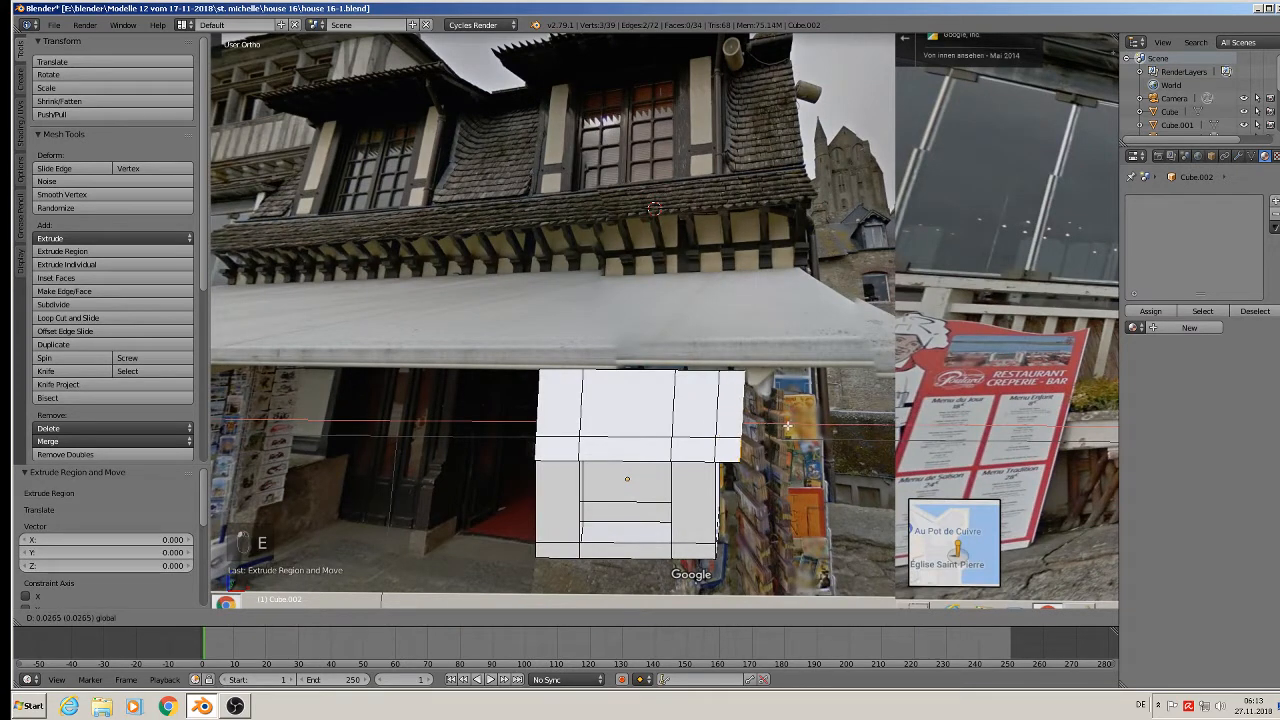
{"action": "left_click", "coordinate": [781, 427]}
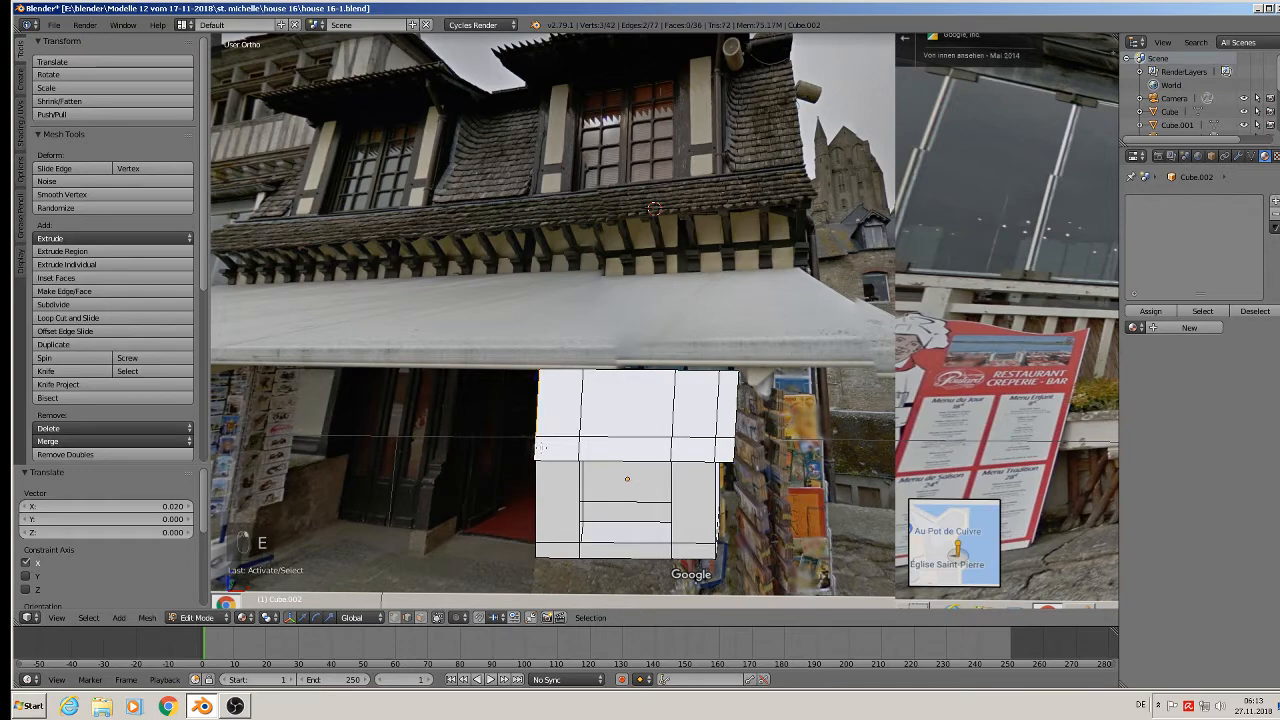
{"action": "key", "text": "e"}
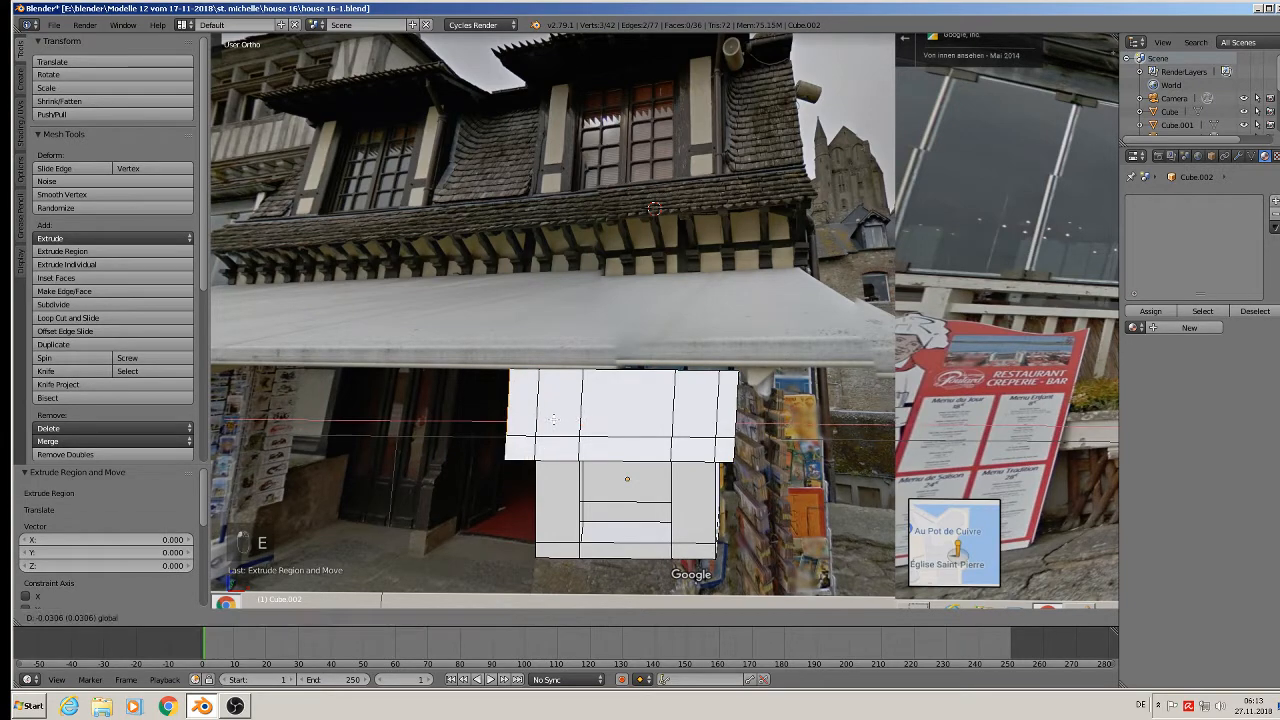
{"action": "left_click", "coordinate": [560, 420]}
{"action": "middle_click_drag", "start_coordinate": [560, 420], "coordinate": [611, 381]}
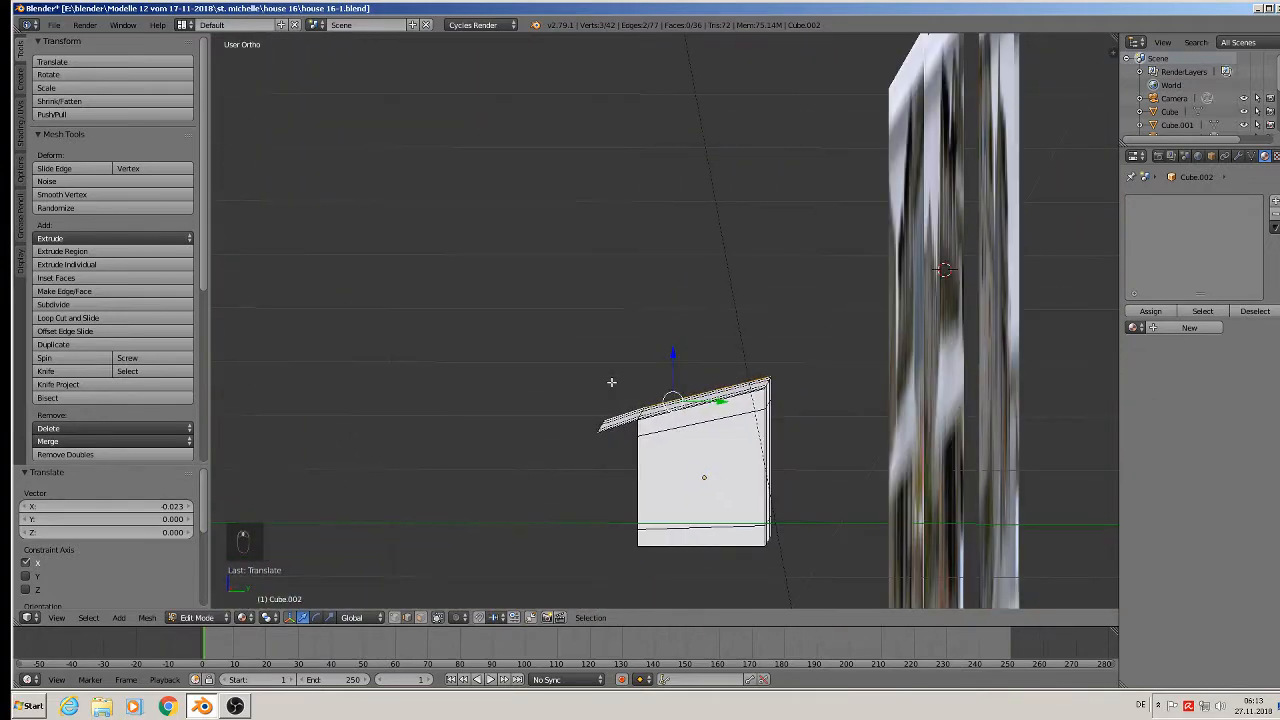
{"action": "key", "text": "KP_3"}
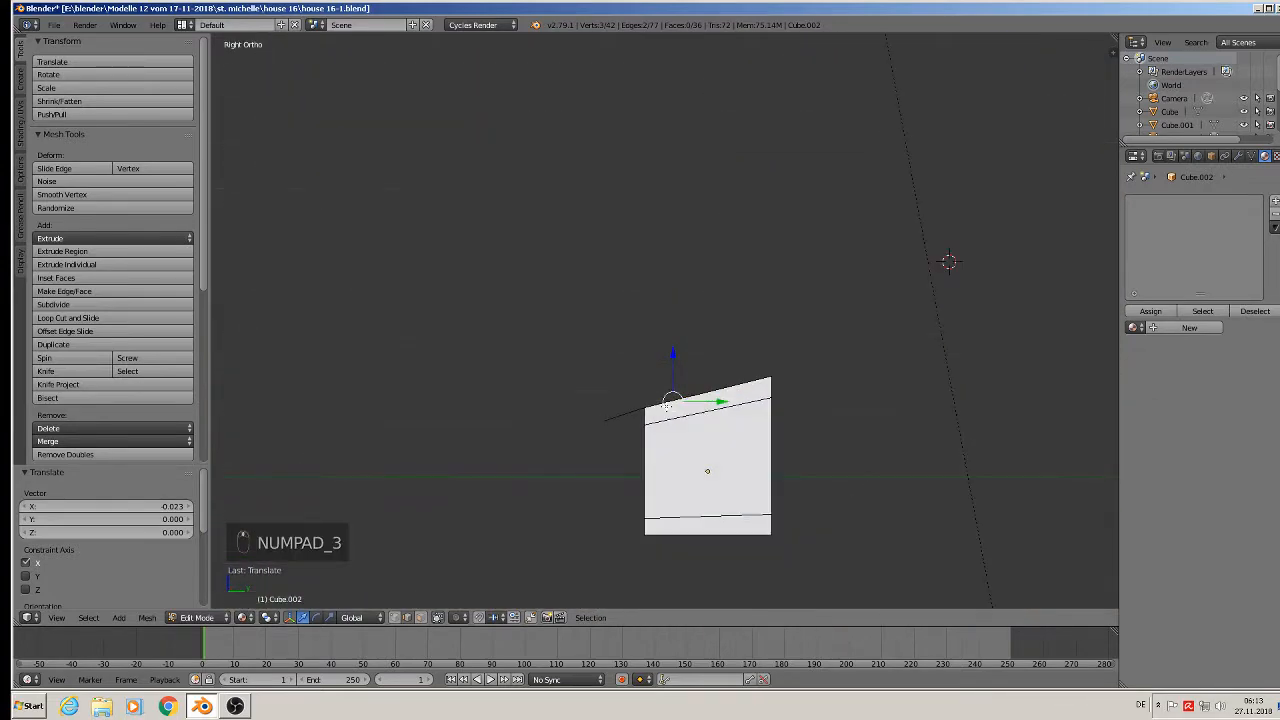
{"action": "scroll", "coordinate": [667, 405], "scroll_direction": "up", "scroll_amount": 4}
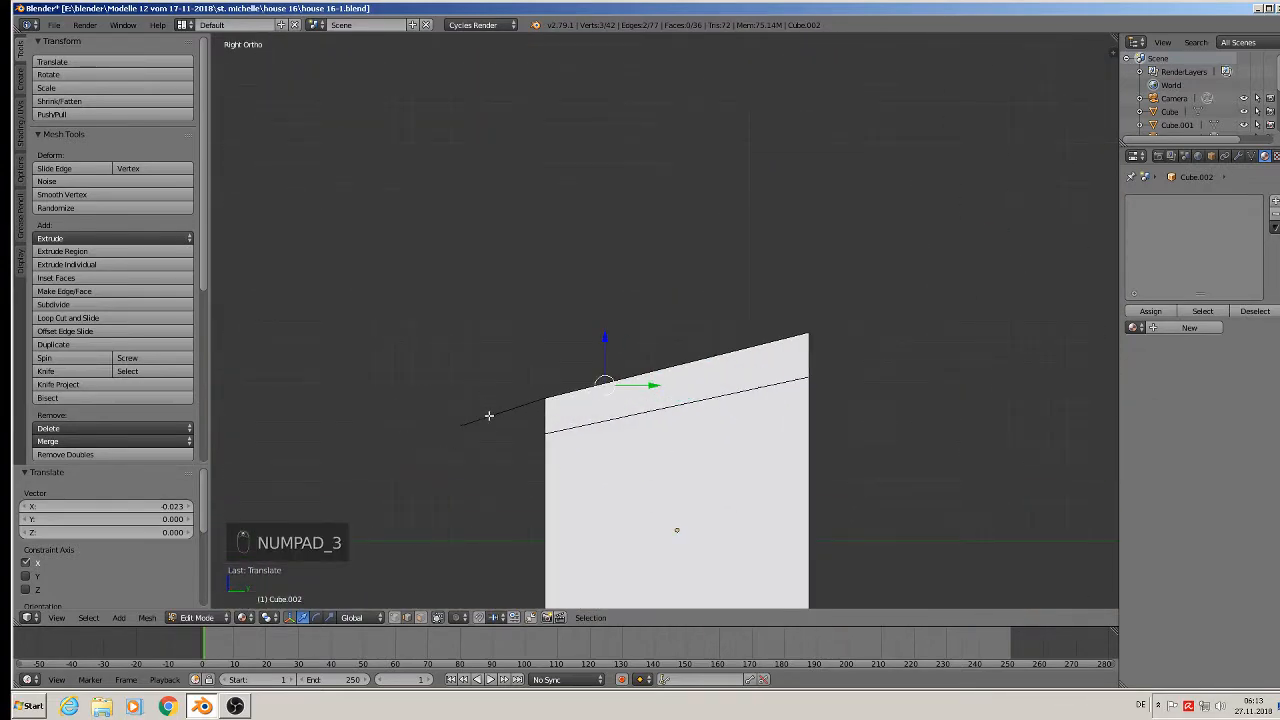
{"action": "key", "text": "a"}
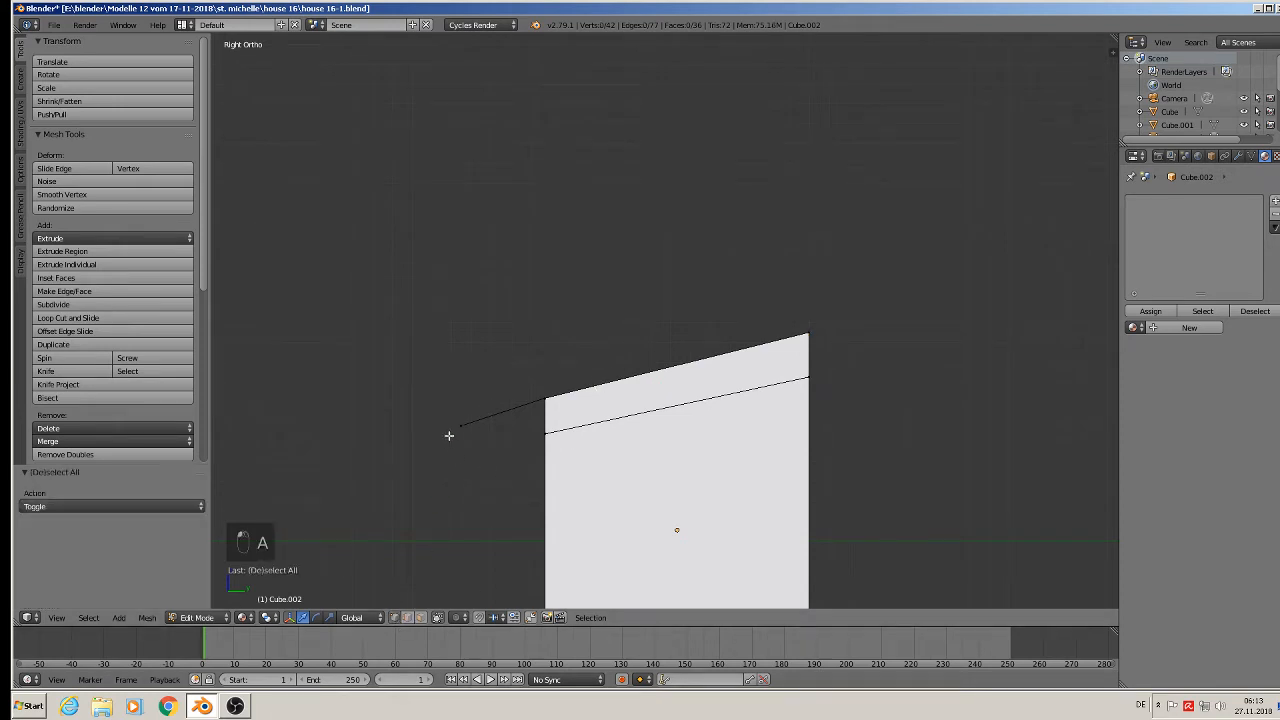
{"action": "key", "text": "c"}
{"action": "right_click", "coordinate": [464, 432]}
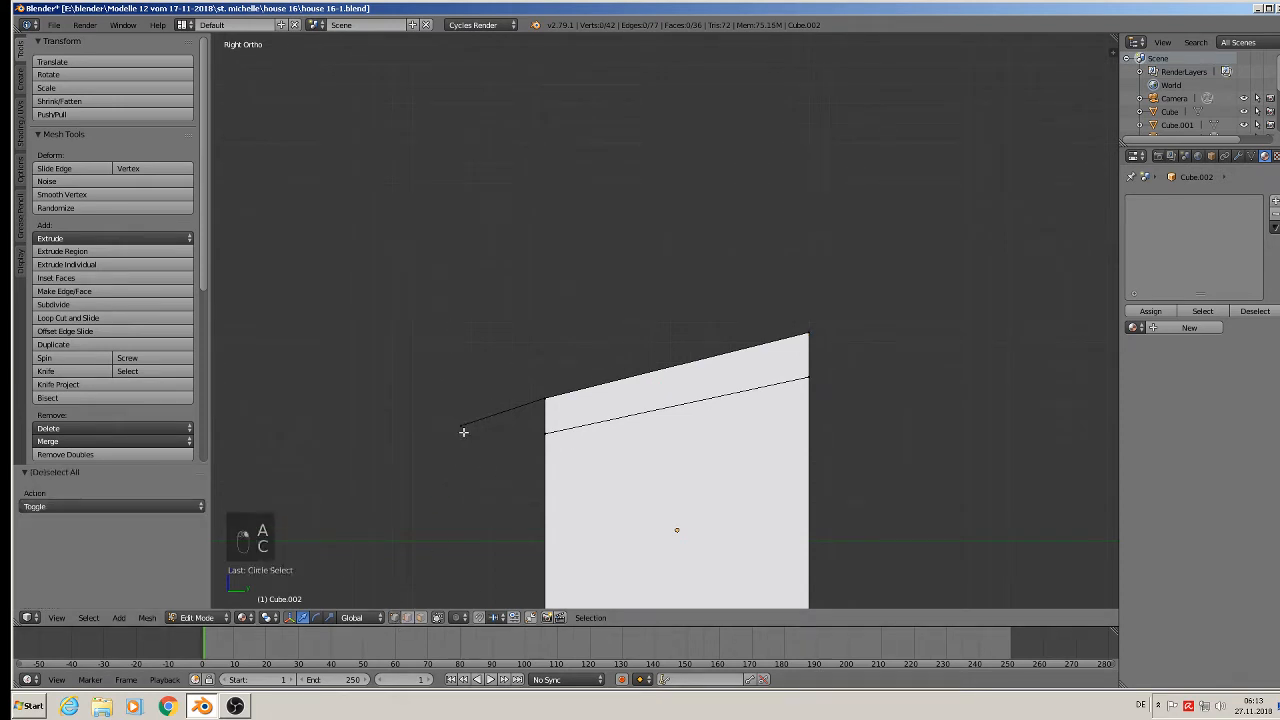
{"action": "key", "text": "a"}
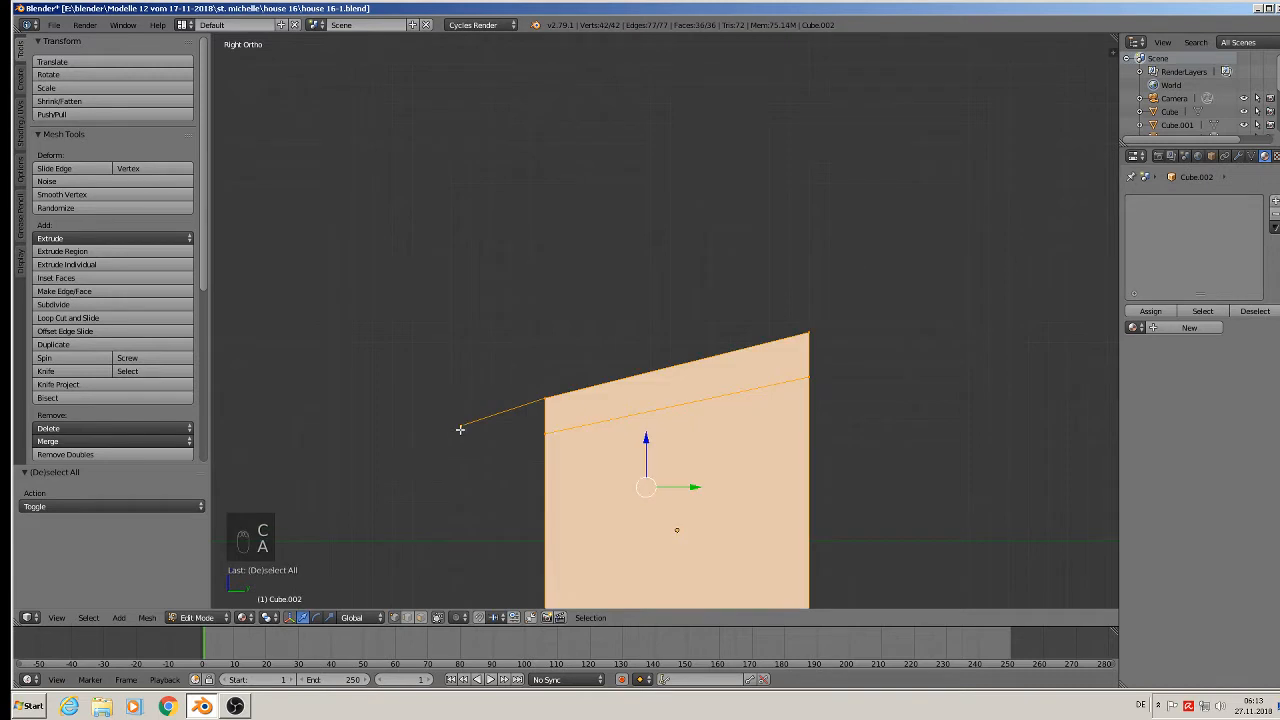
{"action": "key", "text": "c"}
{"action": "right_click", "coordinate": [459, 426]}
{"action": "key", "text": "c"}
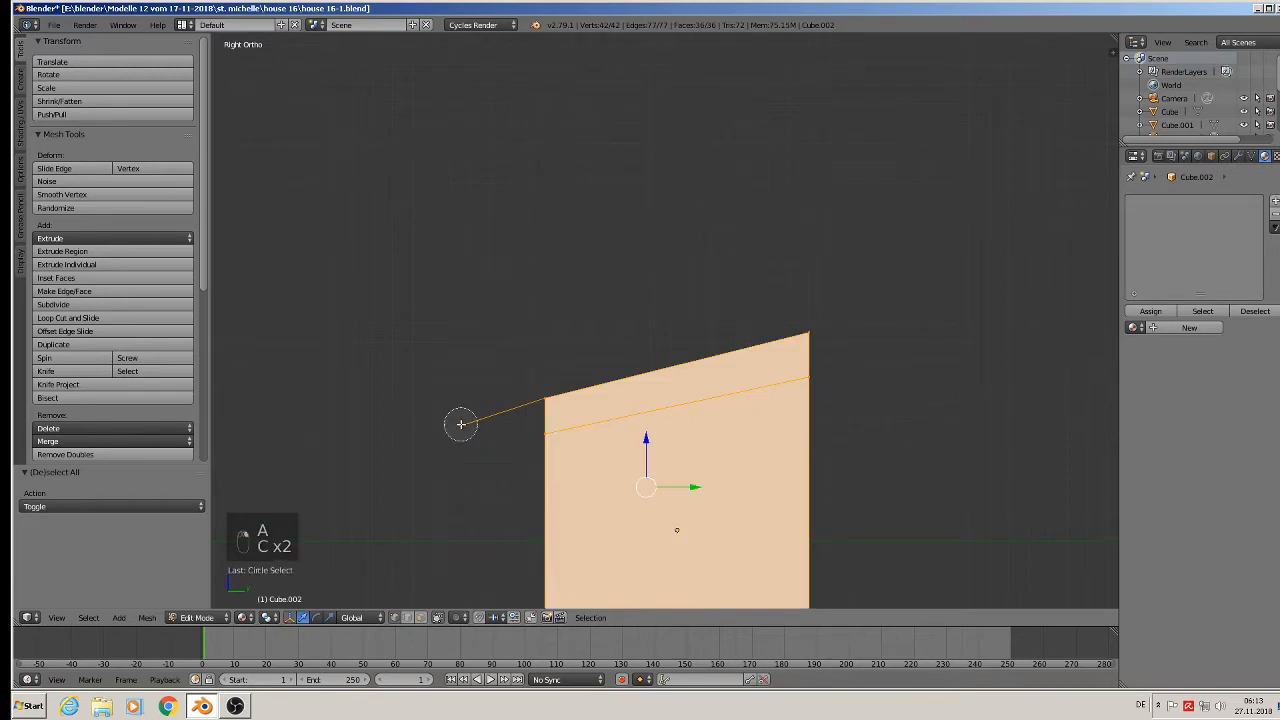
{"action": "right_click", "coordinate": [461, 424]}
{"action": "key", "text": "a"}
{"action": "key", "text": "v"}
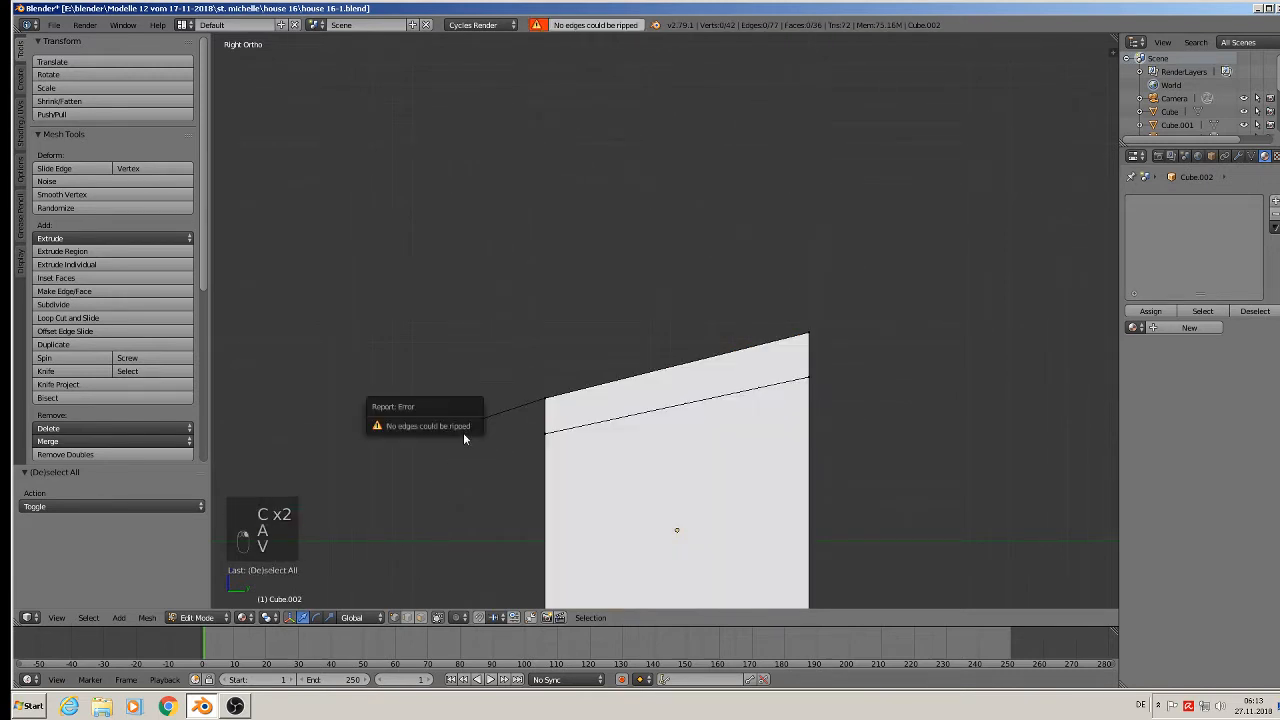
Step: Try to raise a single vertex at the overhang's front tip by 0.001 along Z, and undo the move
{"action": "key", "text": "c"}
{"action": "left_click", "coordinate": [457, 424]}
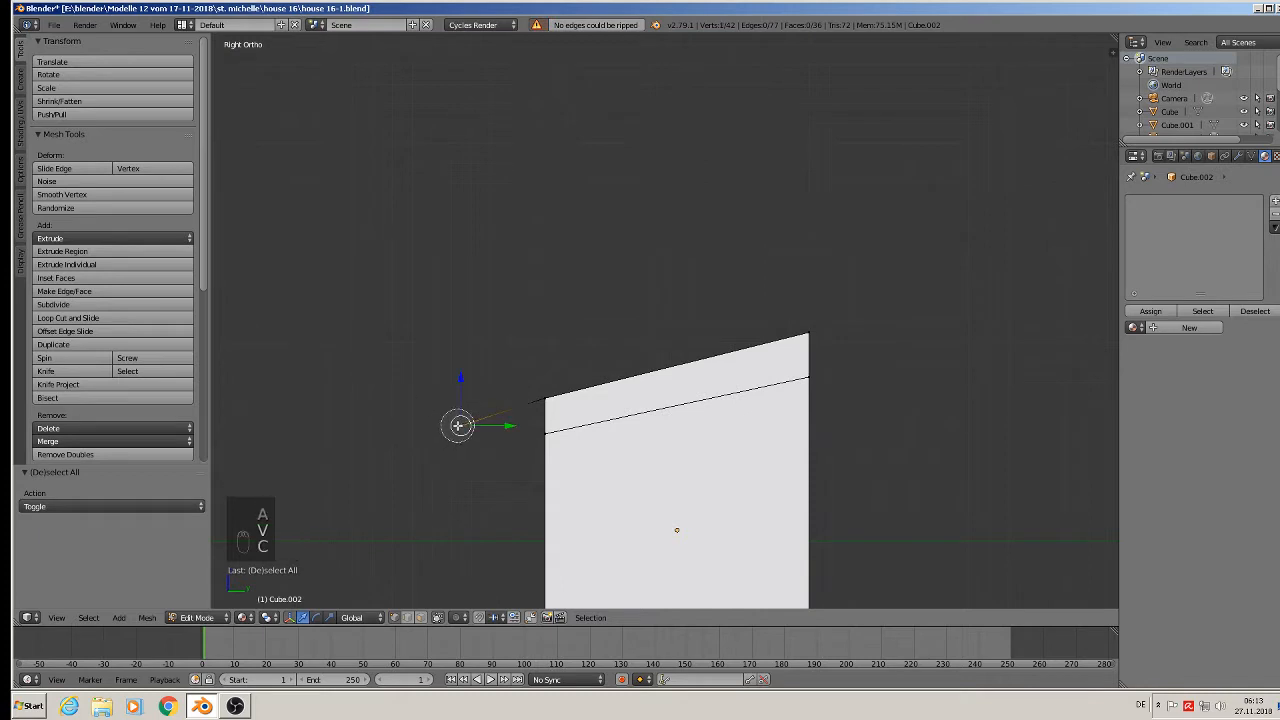
{"action": "right_click", "coordinate": [457, 424]}
{"action": "key", "text": "g"}
{"action": "key", "text": "z"}
{"action": "left_click", "coordinate": [459, 383]}
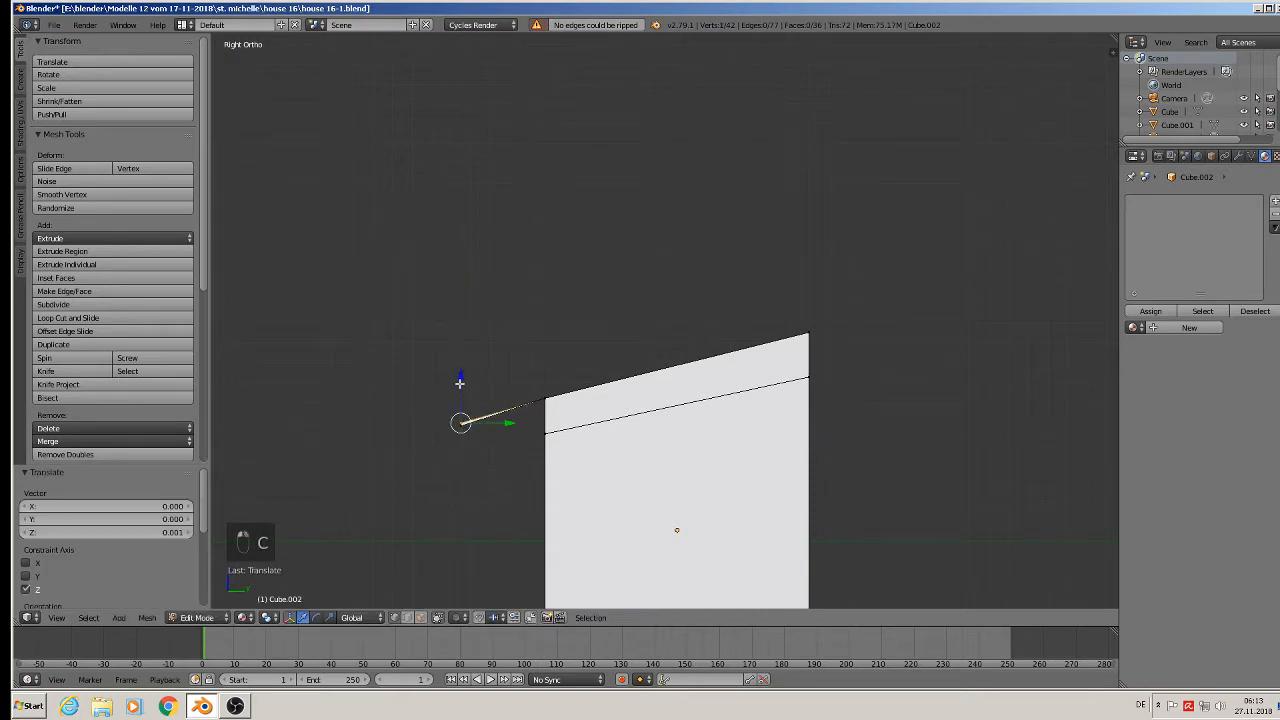
{"action": "key", "text": "ctrl+z"}
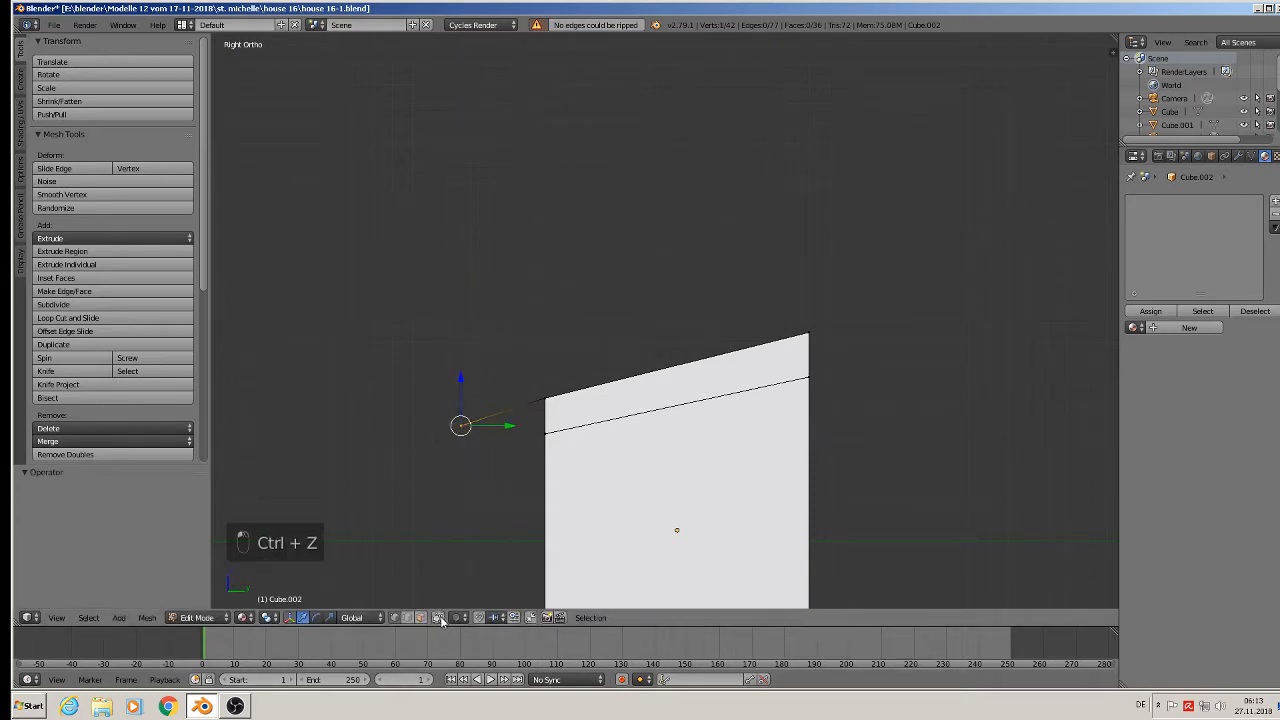
Step: Circle-select all vertices along the overhang's front edge, including hidden ones, and raise them about 0.002 along Z
{"action": "key", "text": "a"}
{"action": "key", "text": "v"}
{"action": "key", "text": "c"}
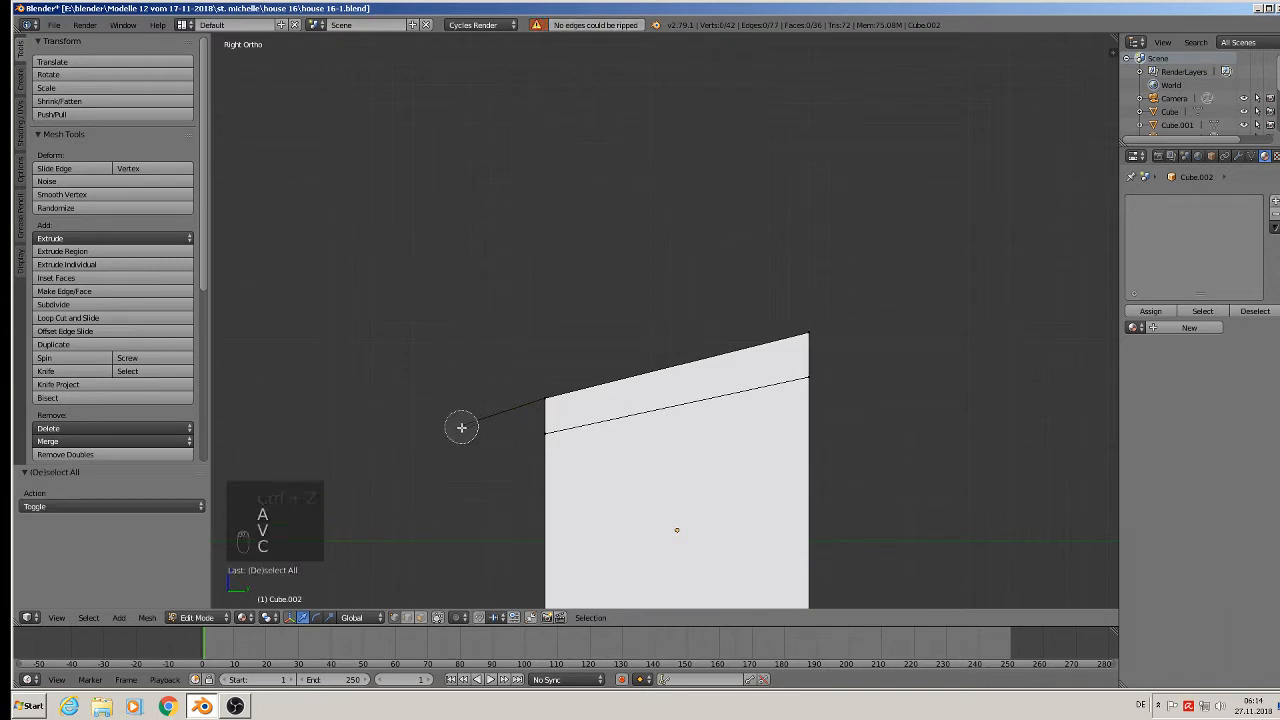
{"action": "left_click", "coordinate": [460, 427]}
{"action": "right_click", "coordinate": [442, 416]}
{"action": "key", "text": "g"}
{"action": "key", "text": "z"}
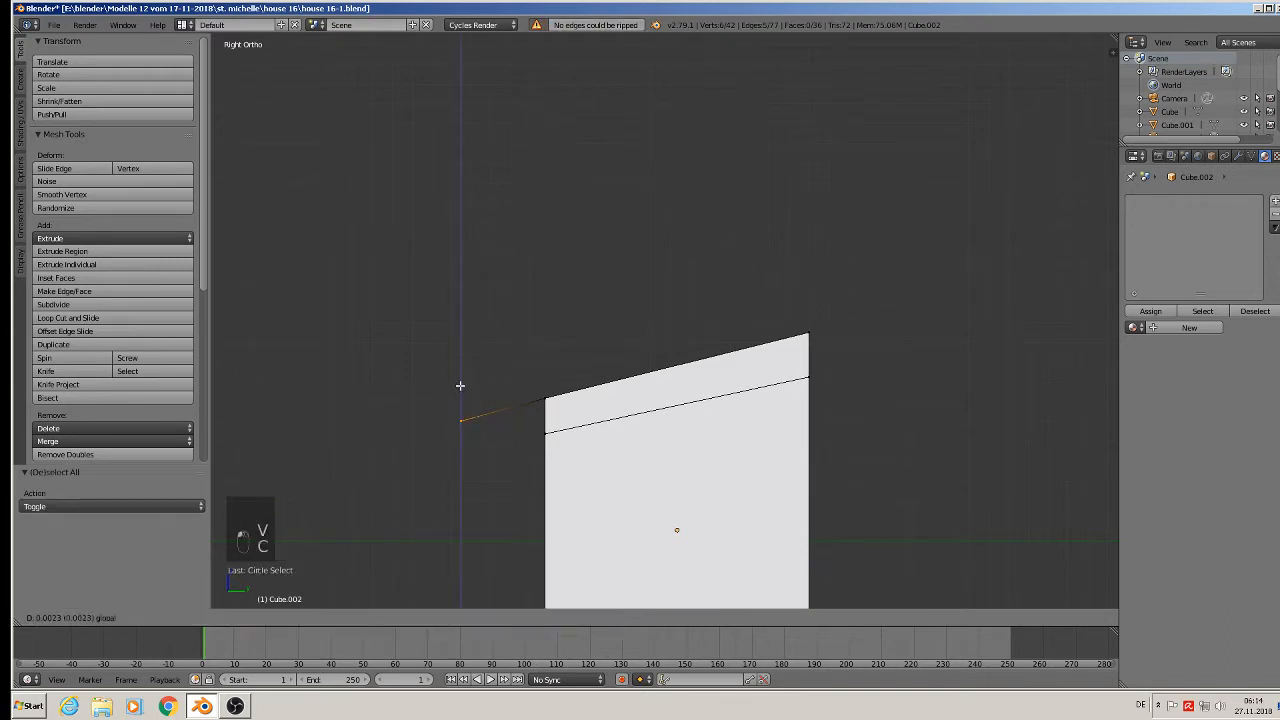
{"action": "left_click", "coordinate": [460, 385]}
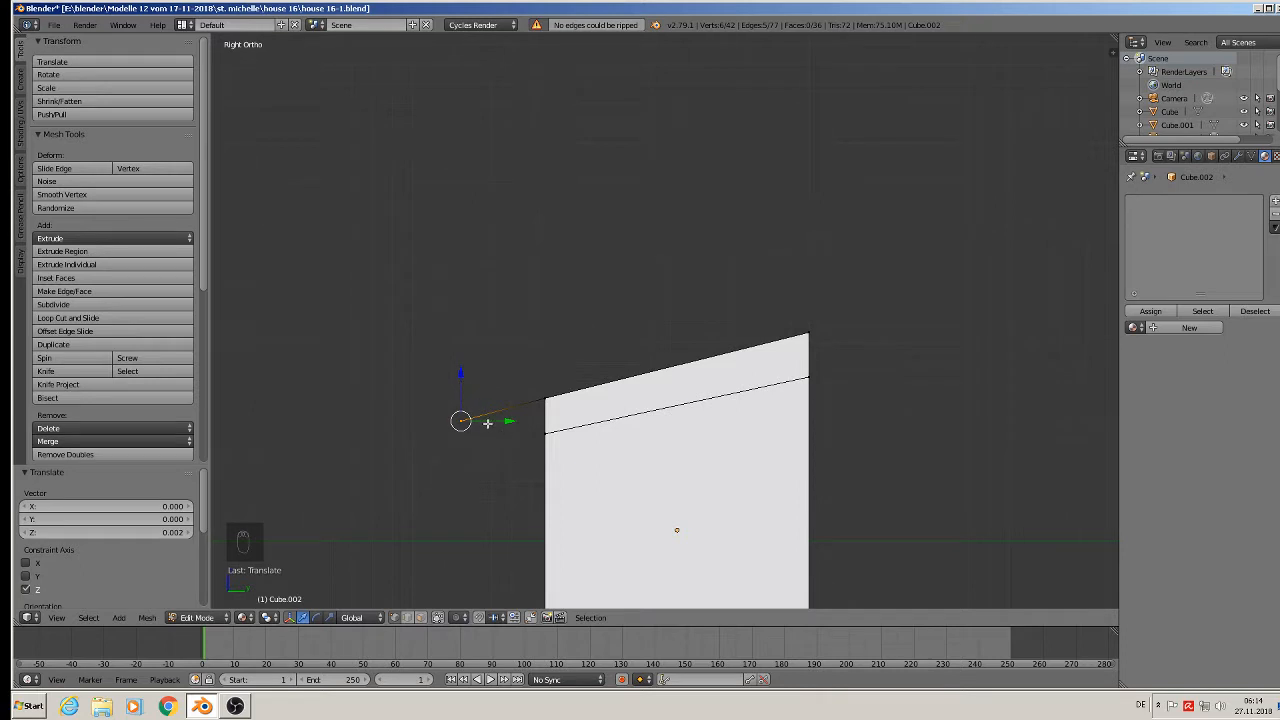
Step: Raise the overhang's front edge another 0.002 along Z and toggle out of and back into Edit Mode
{"action": "key", "text": "g"}
{"action": "key", "text": "z"}
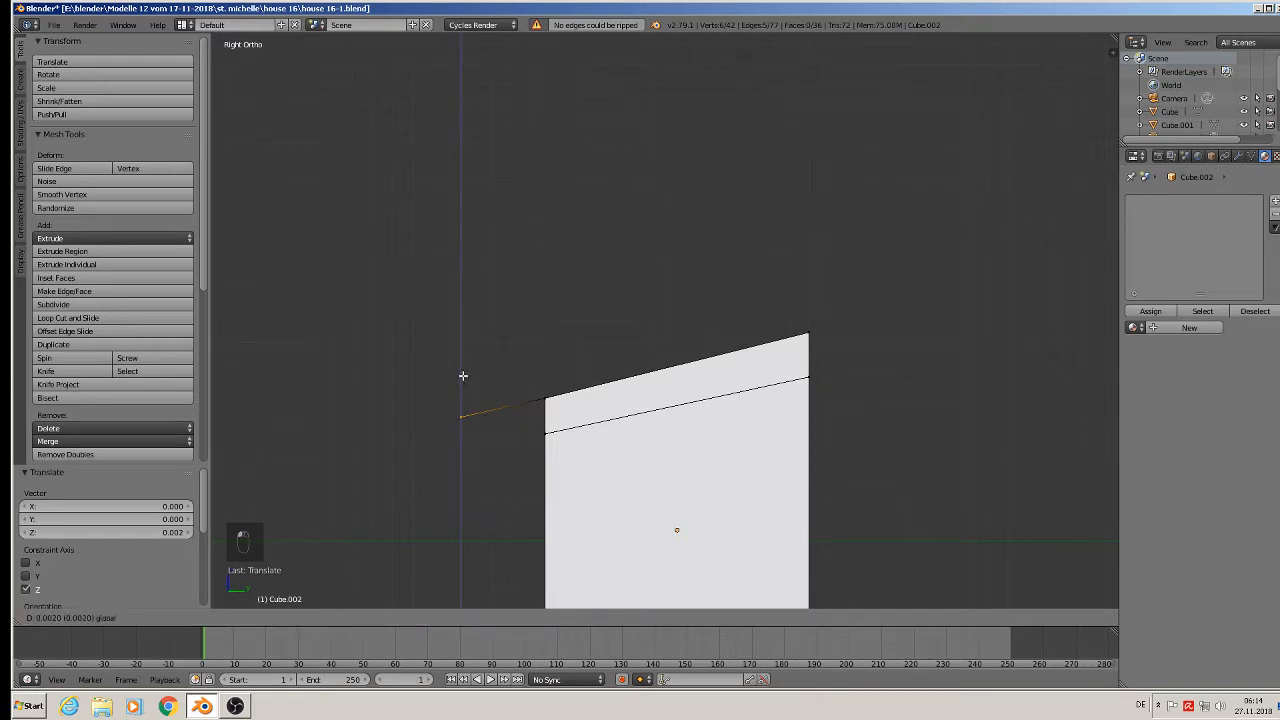
{"action": "left_click", "coordinate": [463, 376]}
{"action": "key", "text": "Tab"}
{"action": "key", "text": "Tab"}
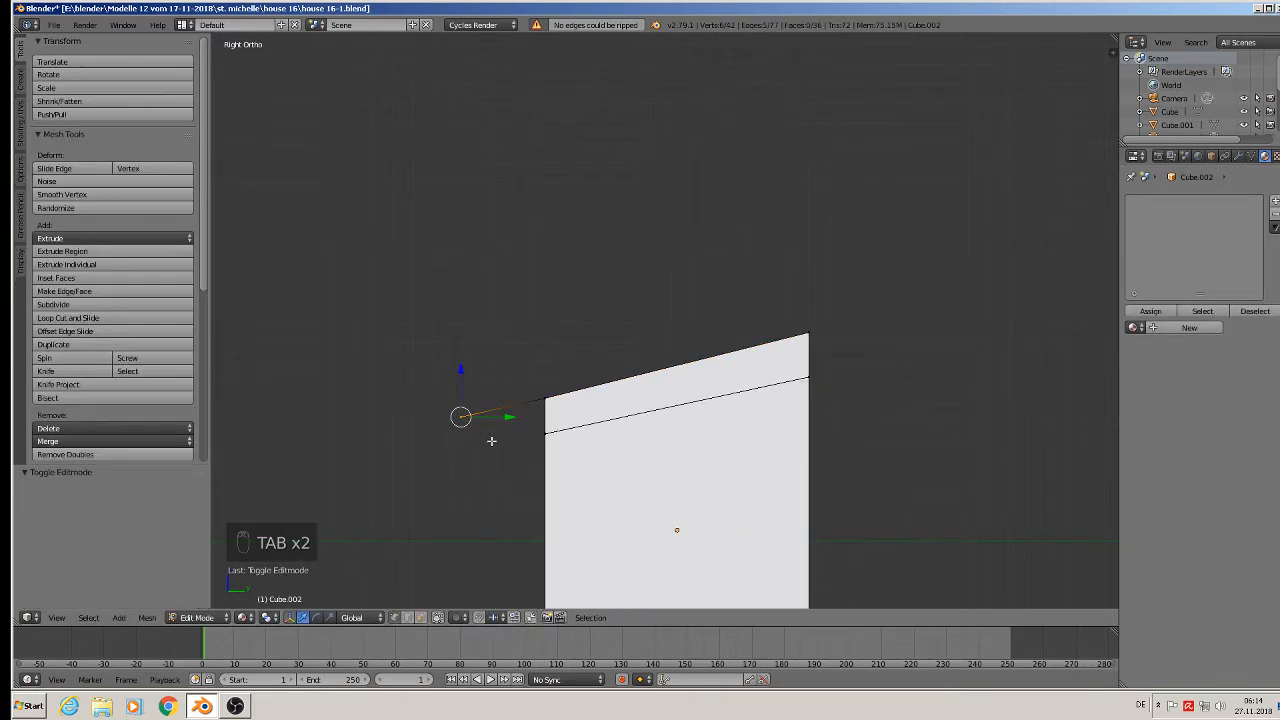
Step: Lower the overhang's front edge about 0.0027 along Z and leave Edit Mode
{"action": "key", "text": "g"}
{"action": "key", "text": "z"}
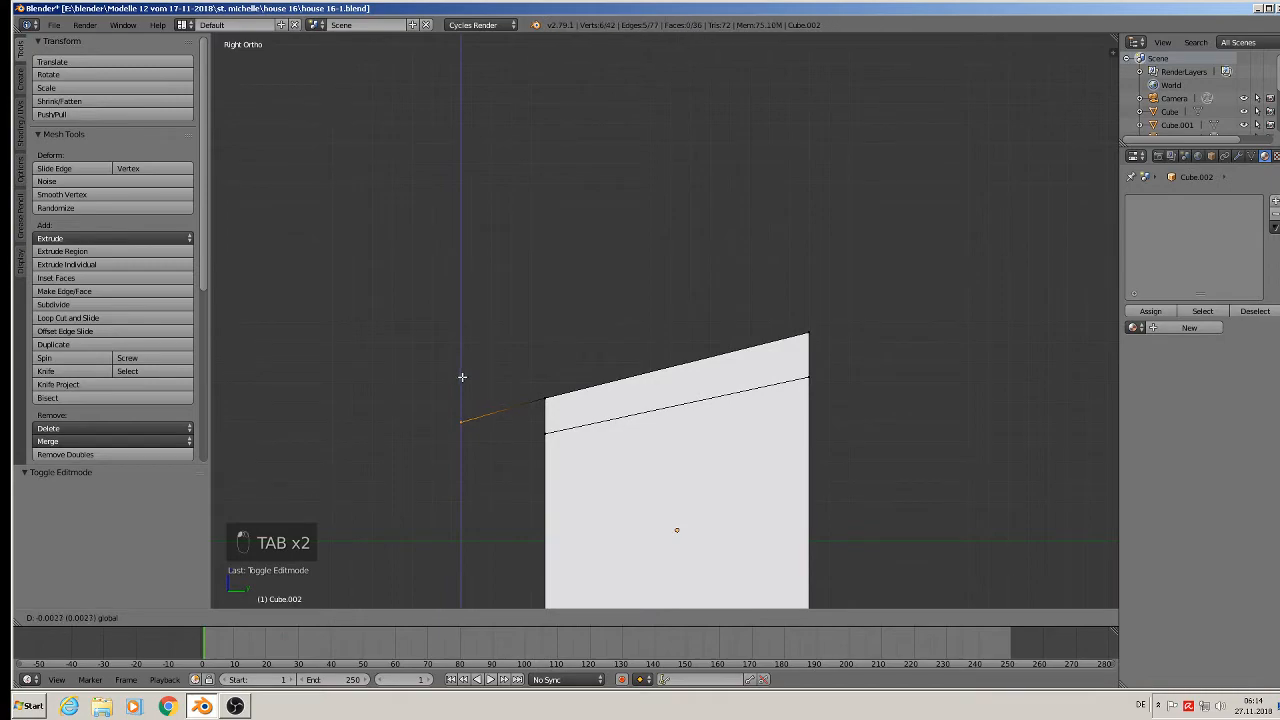
{"action": "left_click", "coordinate": [462, 376]}
{"action": "key", "text": "Tab"}
Step: Switch to face selection and select all top faces of the sloped roof, including the strip of overhang faces along the front
{"action": "scroll", "coordinate": [575, 508], "scroll_direction": "down", "scroll_amount": 3}
{"action": "middle_click_drag", "start_coordinate": [575, 508], "coordinate": [641, 522]}
{"action": "key", "text": "Tab"}
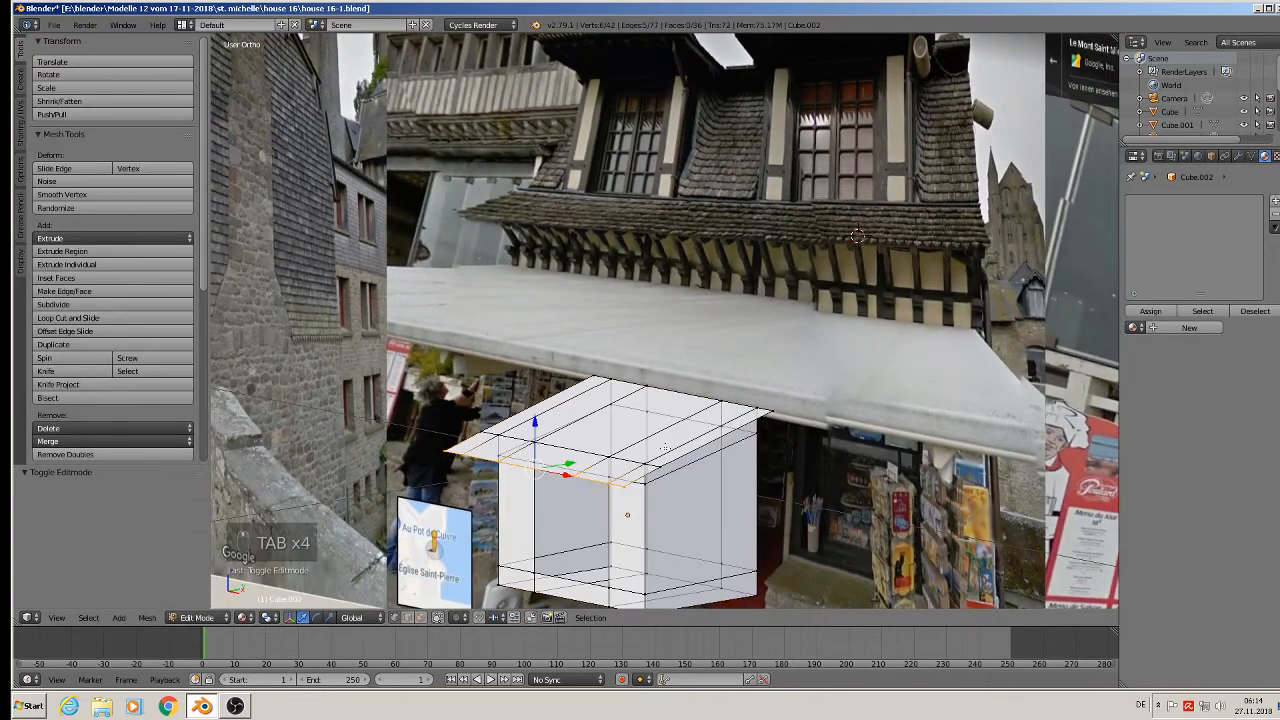
{"action": "scroll", "coordinate": [670, 446], "scroll_direction": "up", "scroll_amount": 2}
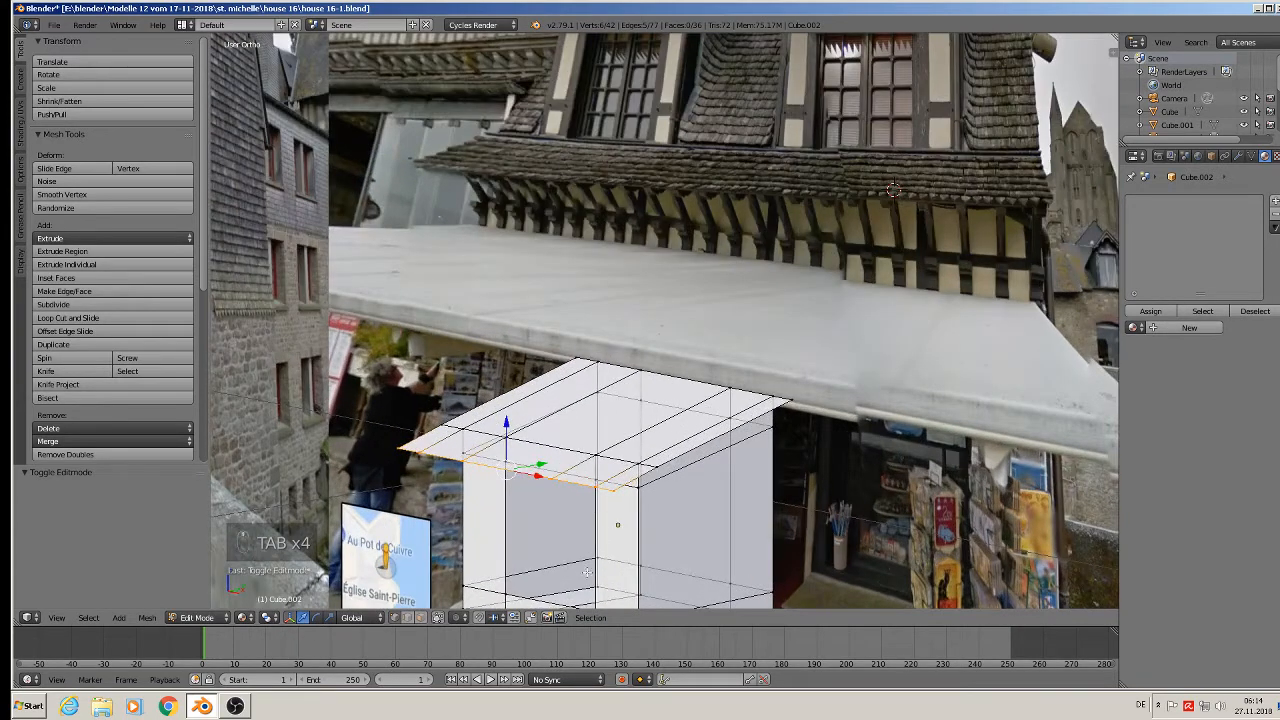
{"action": "left_click", "coordinate": [421, 618]}
{"action": "right_click", "coordinate": [443, 434]}
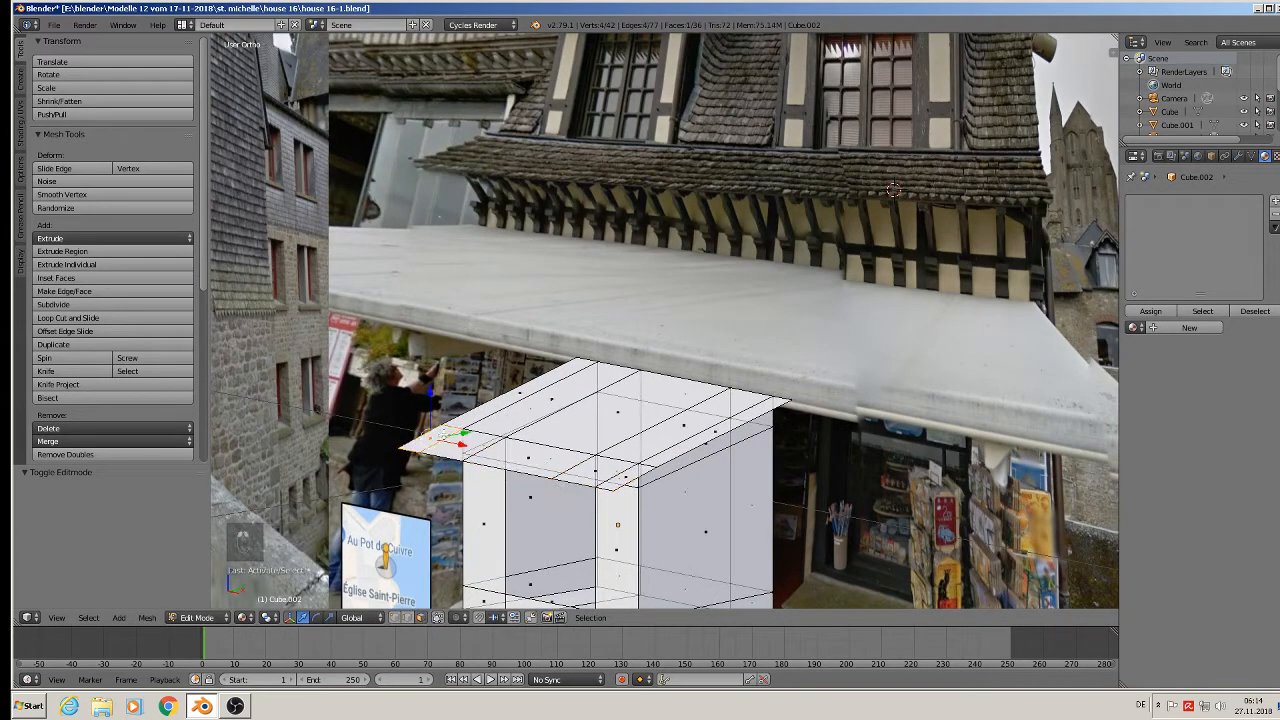
{"action": "right_click", "coordinate": [512, 400], "text": "shift"}
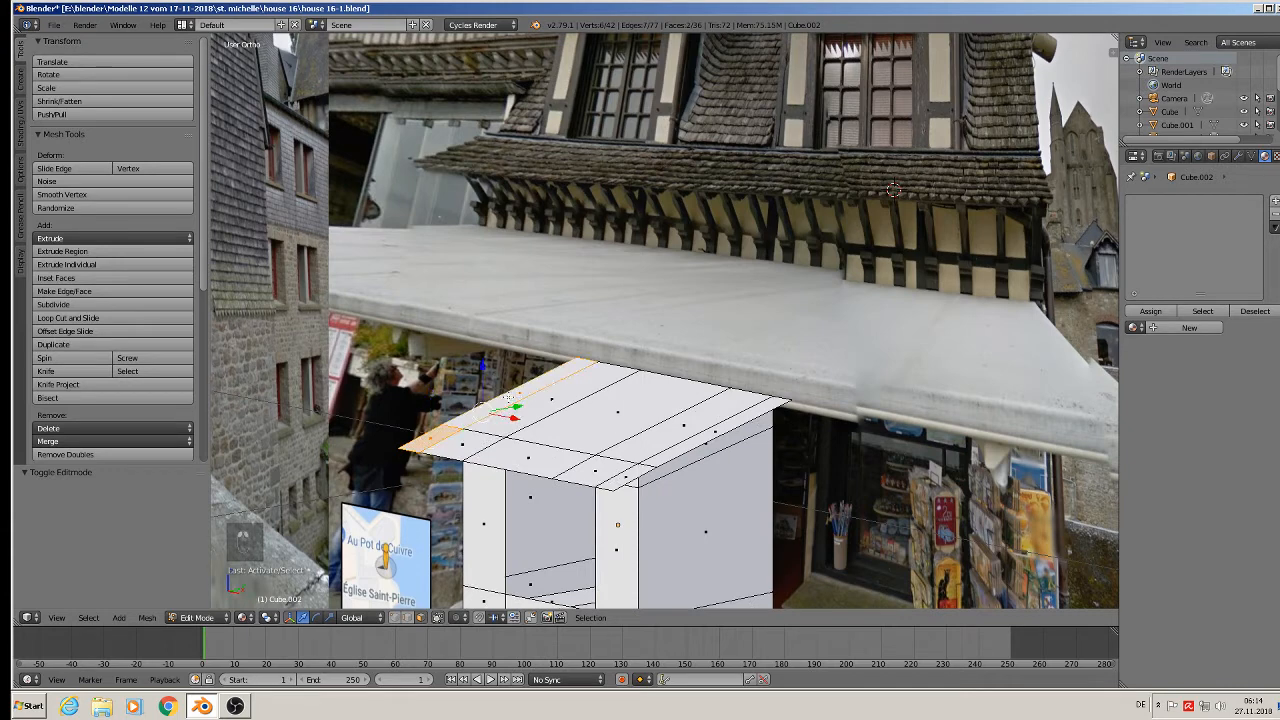
{"action": "right_click", "coordinate": [710, 431], "text": "ctrl"}
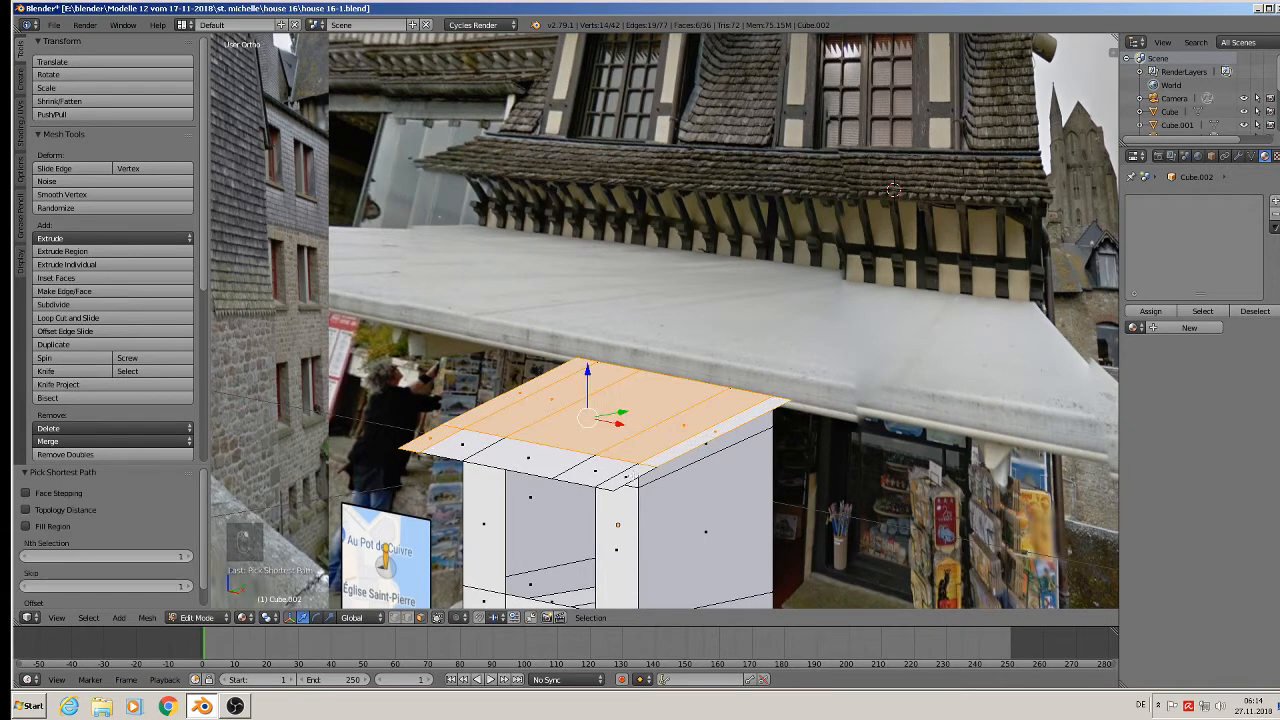
{"action": "right_click", "coordinate": [620, 478], "text": "ctrl+shift"}
{"action": "right_click", "coordinate": [600, 472], "text": "shift"}
{"action": "right_click", "coordinate": [556, 468], "text": "shift"}
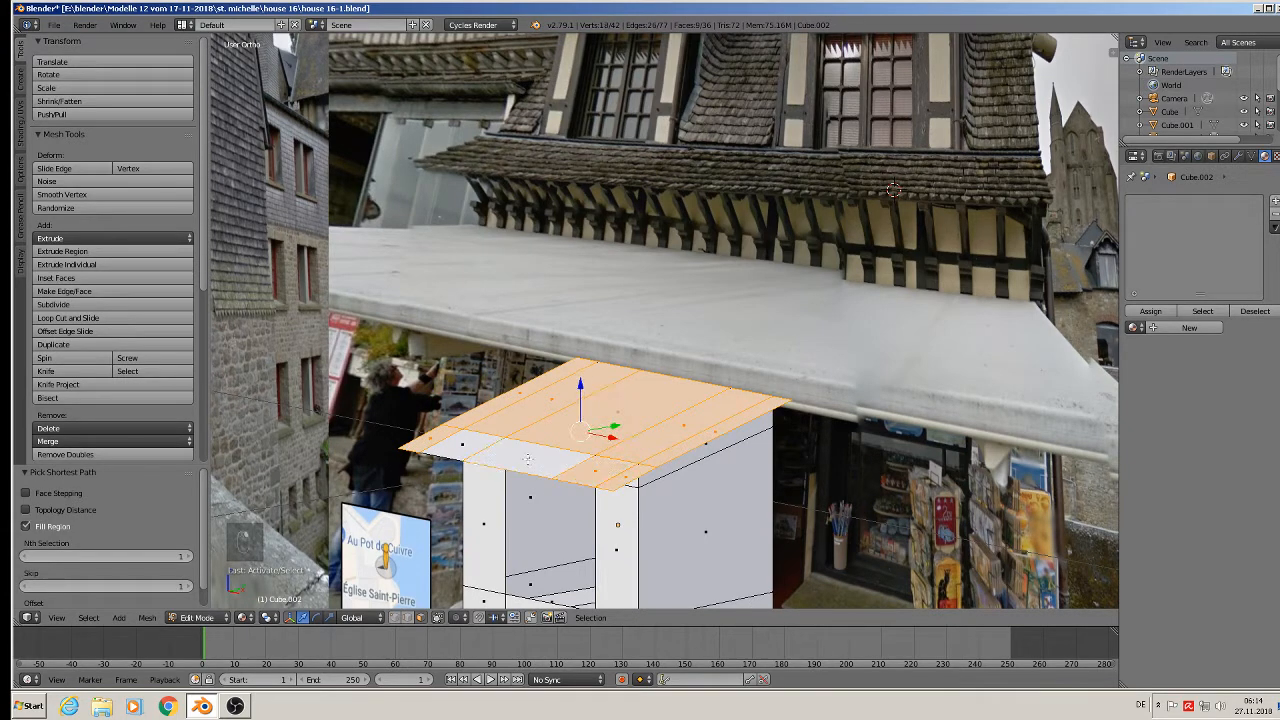
{"action": "right_click", "coordinate": [463, 440], "text": "shift"}
Step: Extrude the selected roof faces, raise them 0.005 along Z to thicken the roof, and leave Edit Mode
{"action": "middle_click_drag", "start_coordinate": [538, 482], "coordinate": [500, 479]}
{"action": "key", "text": "e"}
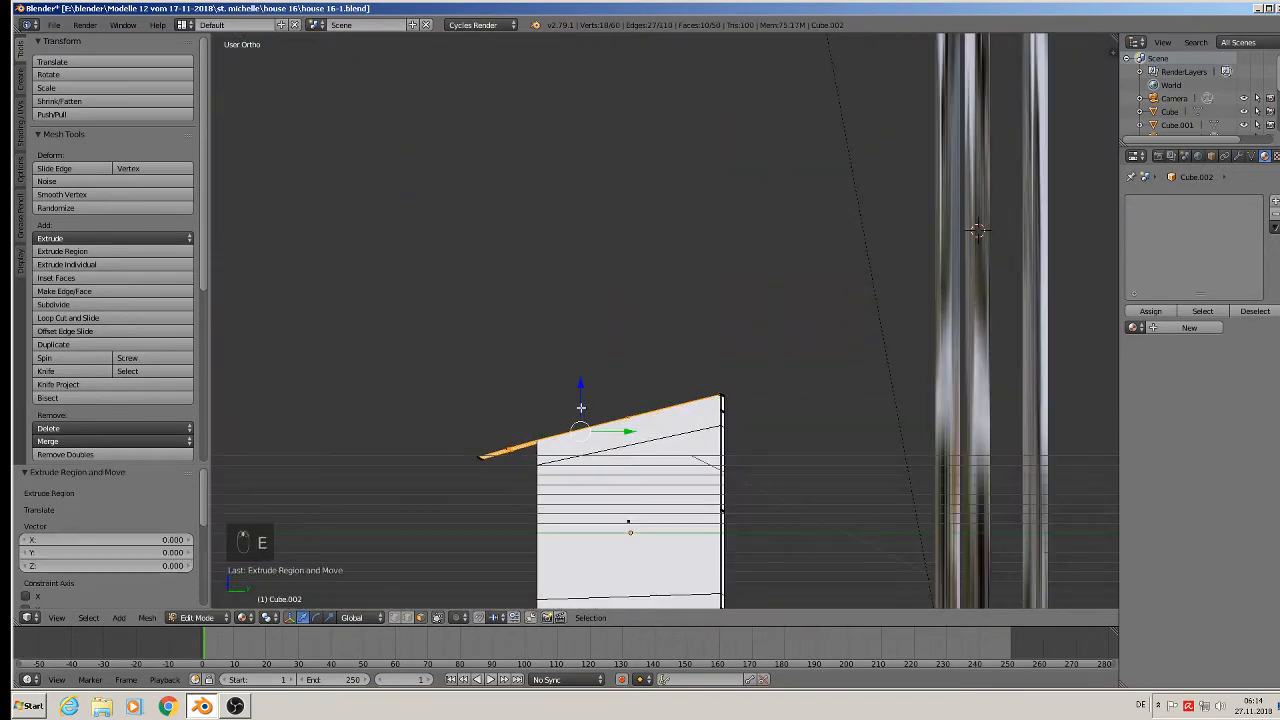
{"action": "left_click_drag", "start_coordinate": [579, 390], "coordinate": [584, 402]}
{"action": "middle_click_drag", "start_coordinate": [584, 402], "coordinate": [621, 490]}
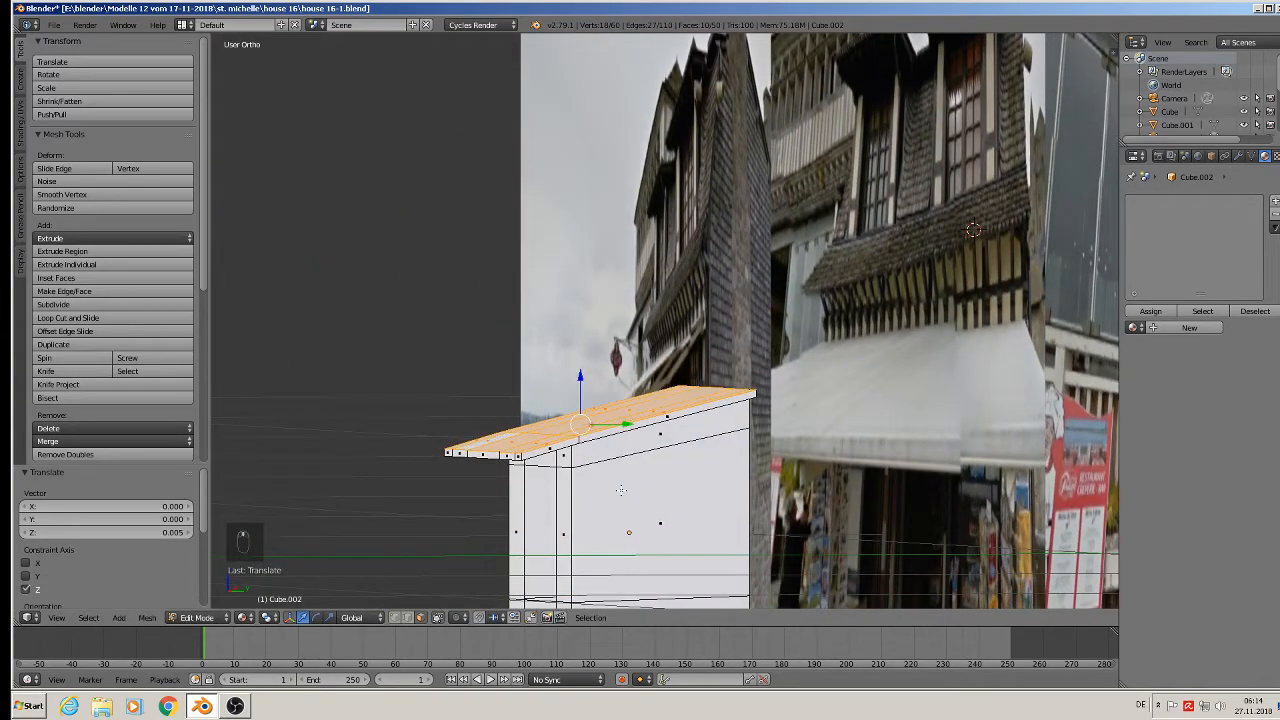
{"action": "key", "text": "Tab"}
{"action": "middle_click_drag", "start_coordinate": [621, 490], "coordinate": [683, 512]}
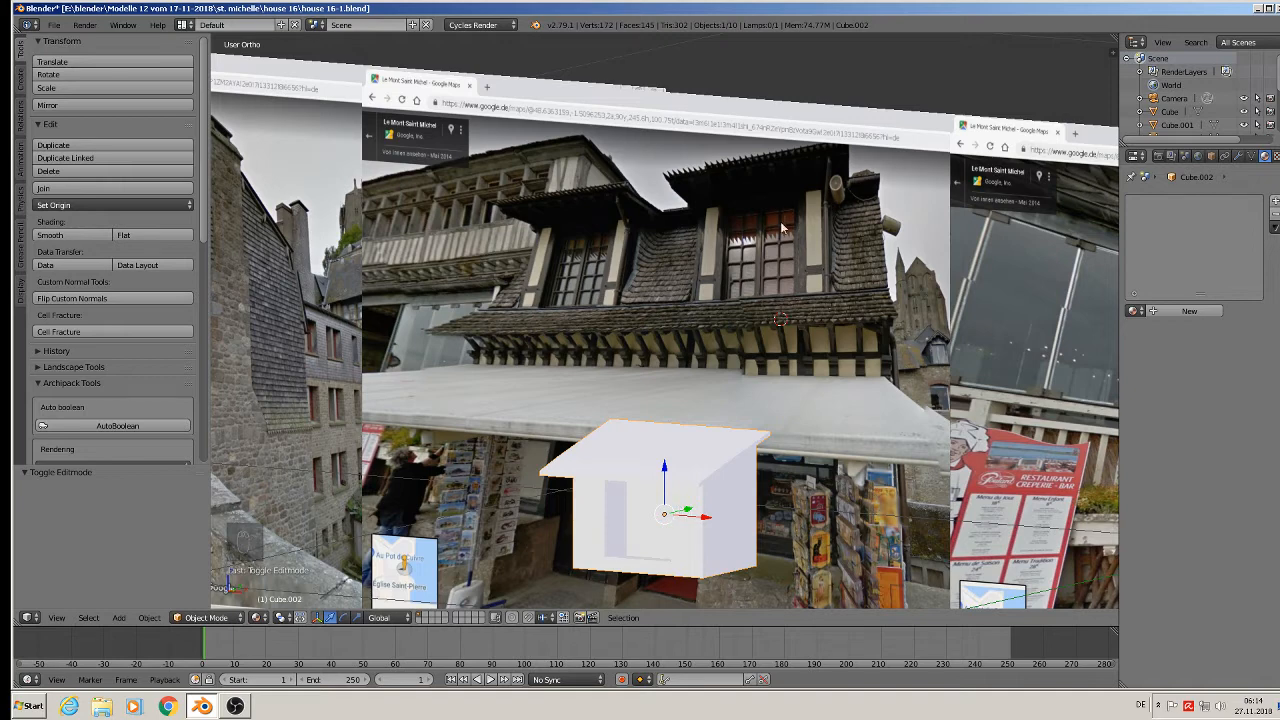
Step: Deselect all objects and save the file
{"action": "key", "text": "a"}
{"action": "left_click", "coordinate": [53, 24]}
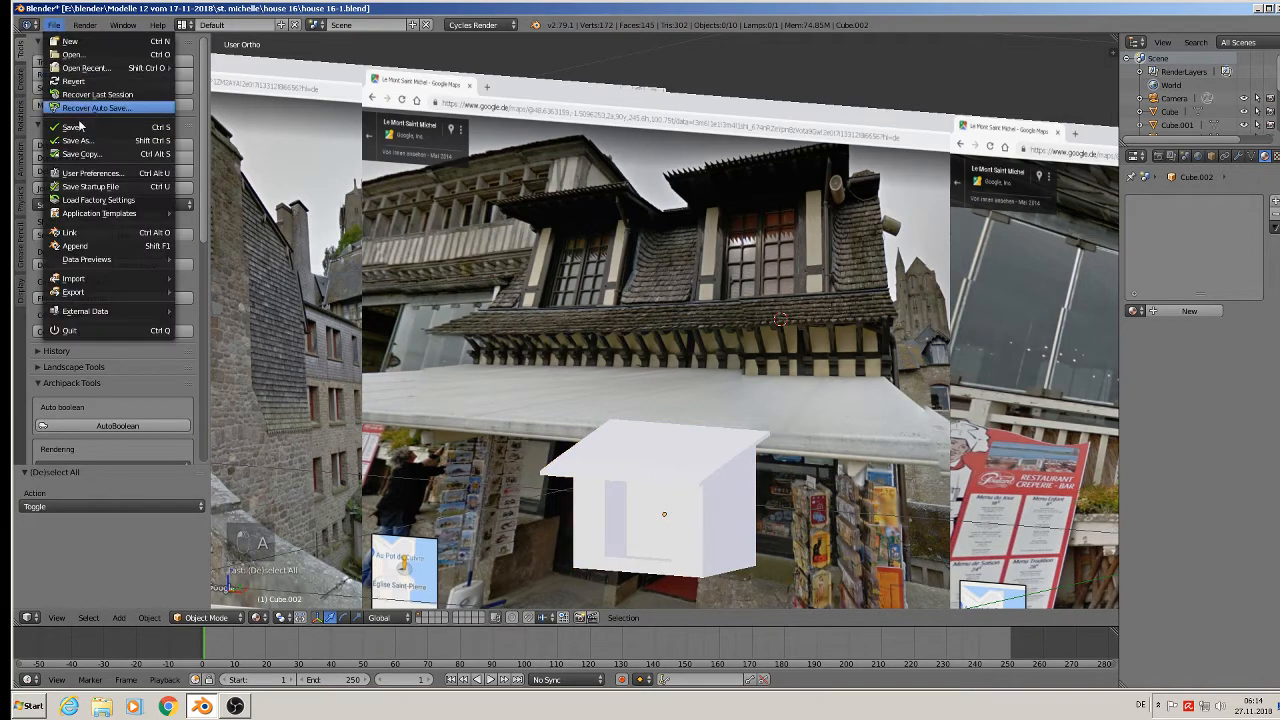
{"action": "left_click", "coordinate": [80, 127]}
Step: Add a cube over the reference photo's right dormer window in front view, scaling it by 0.060 and again by 0.304
{"action": "key", "text": "KP_1"}
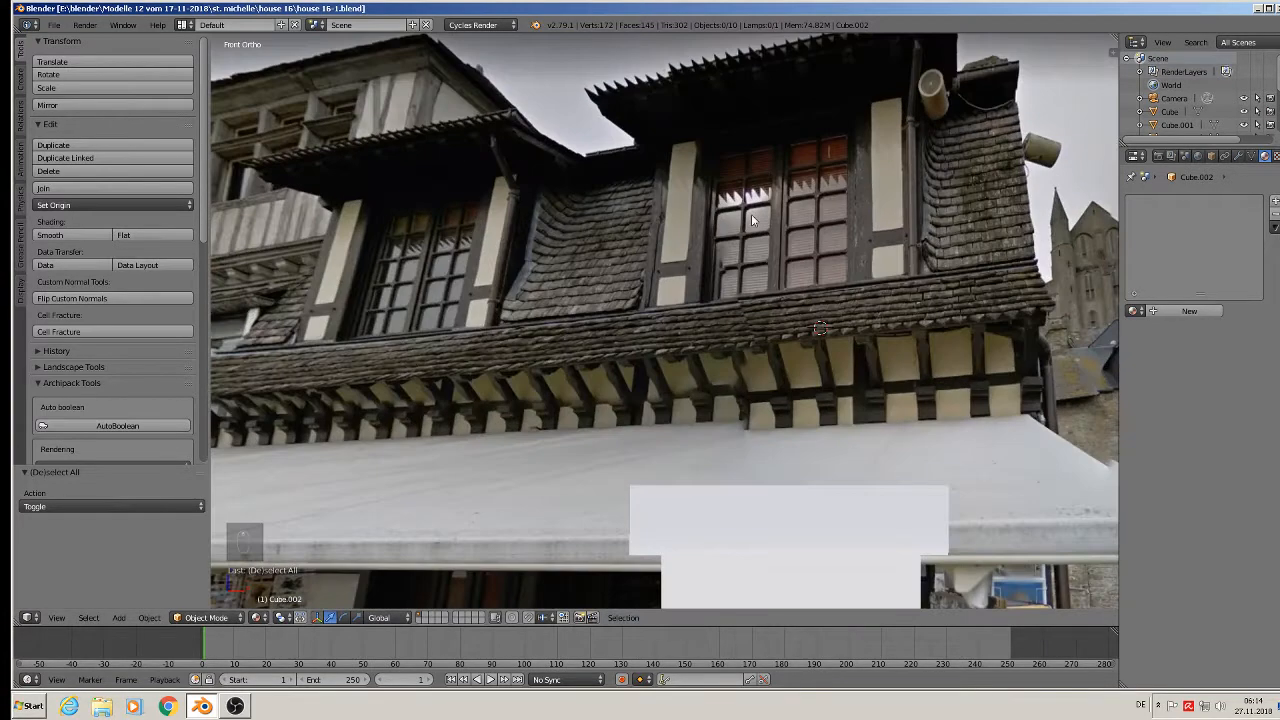
{"action": "left_click", "coordinate": [734, 210]}
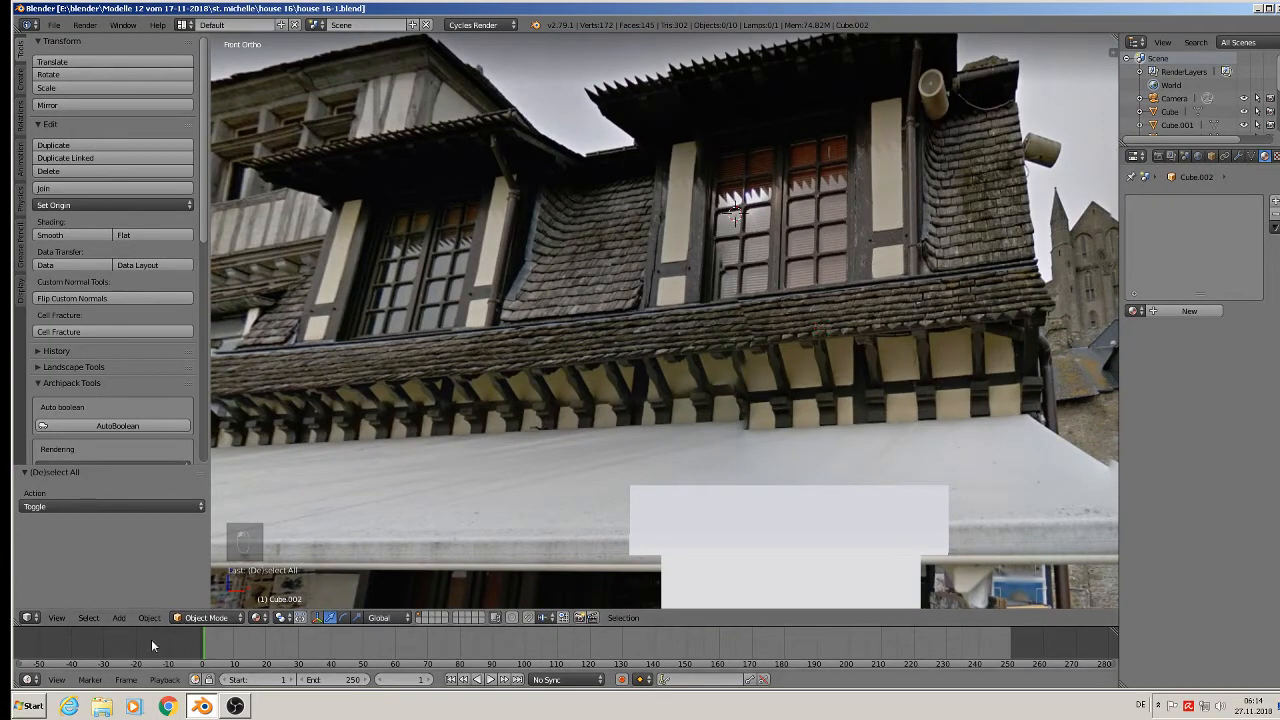
{"action": "left_click", "coordinate": [119, 617]}
{"action": "mouse_move", "coordinate": [136, 602]}
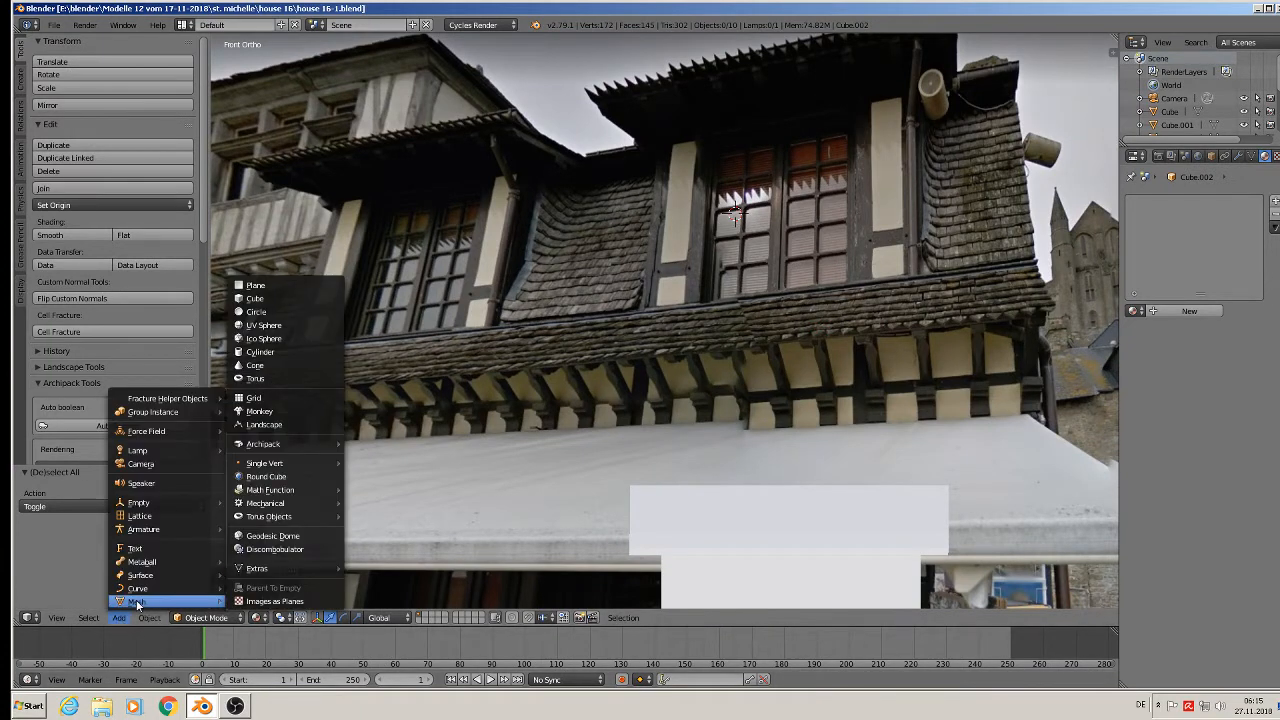
{"action": "left_click", "coordinate": [290, 296]}
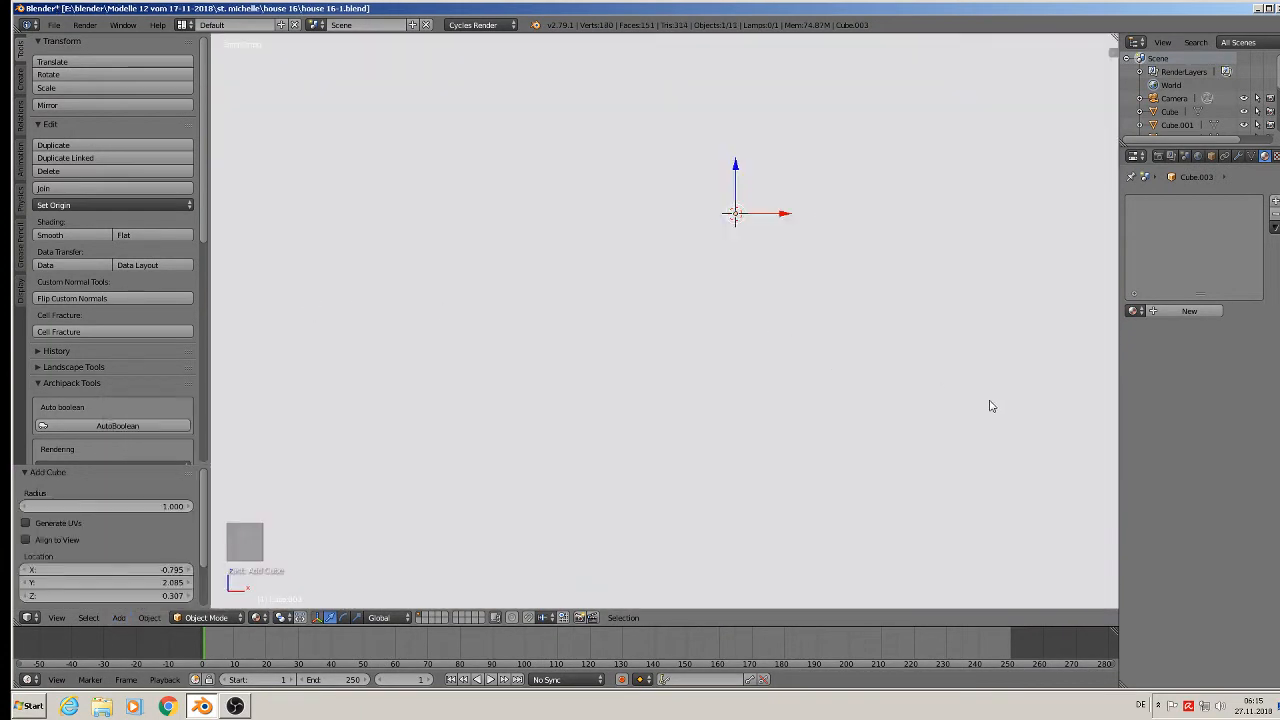
{"action": "key", "text": "s"}
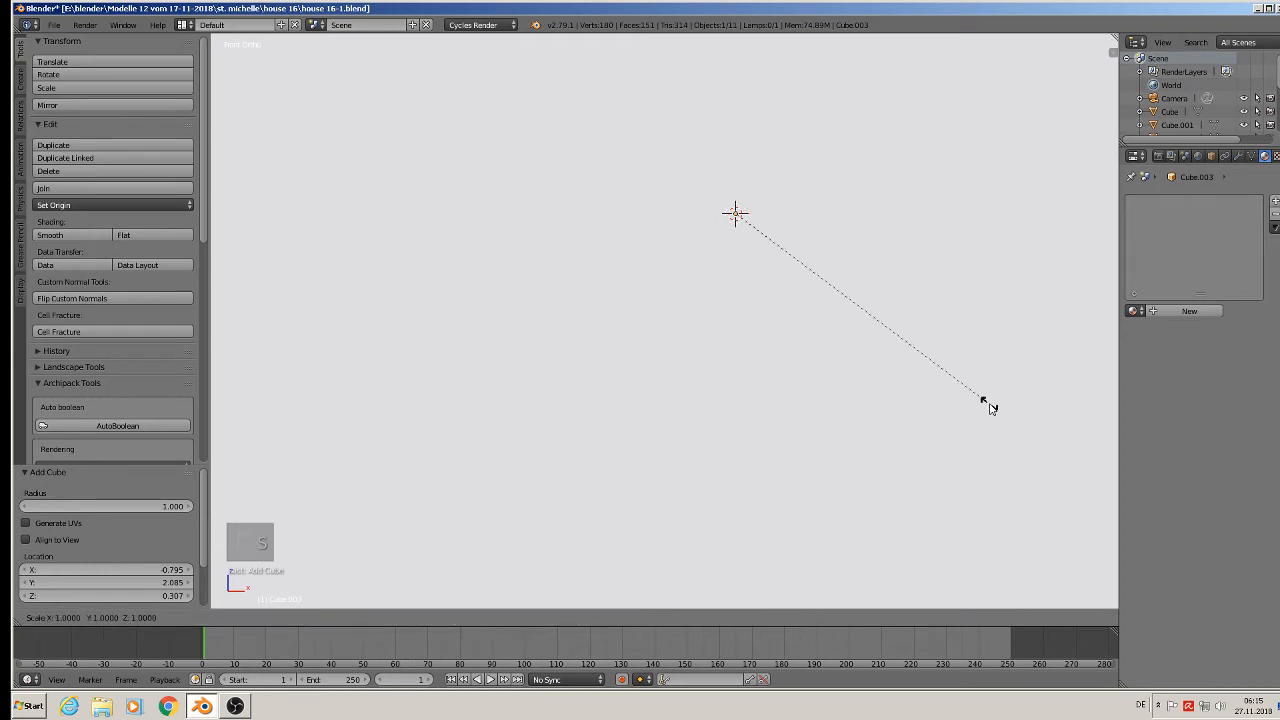
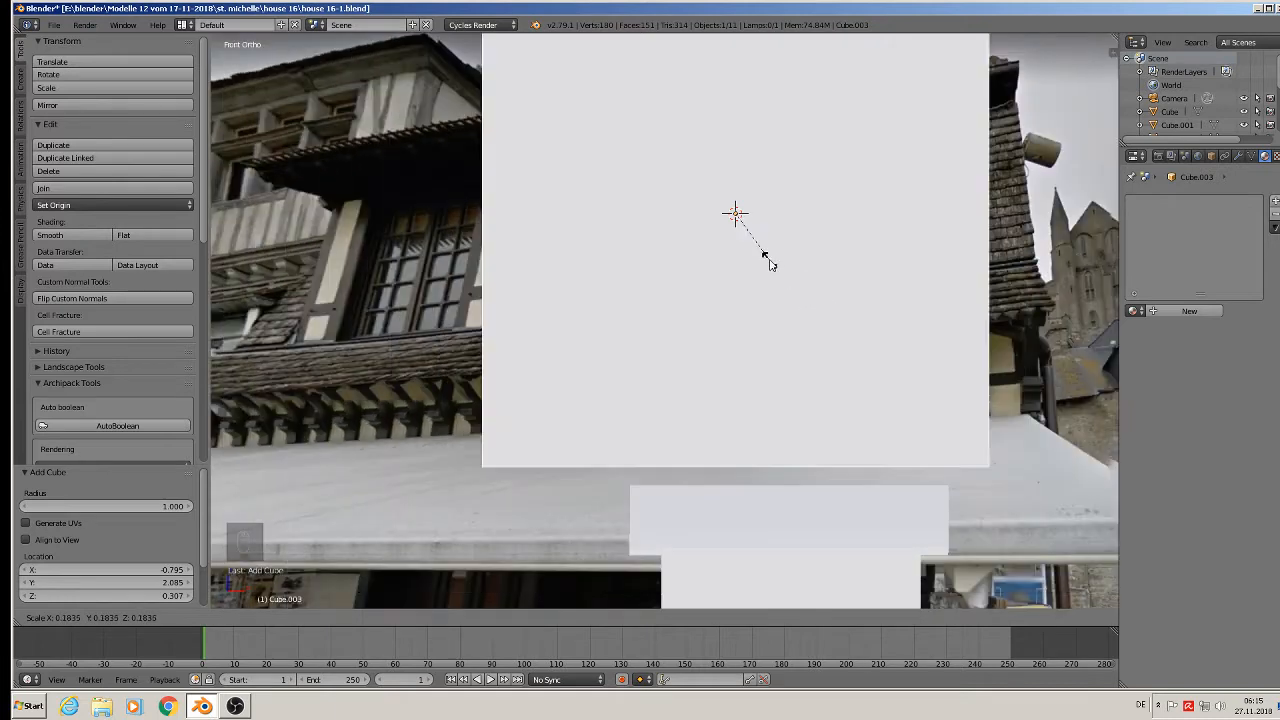
{"action": "left_click", "coordinate": [747, 233]}
{"action": "key", "text": "s"}
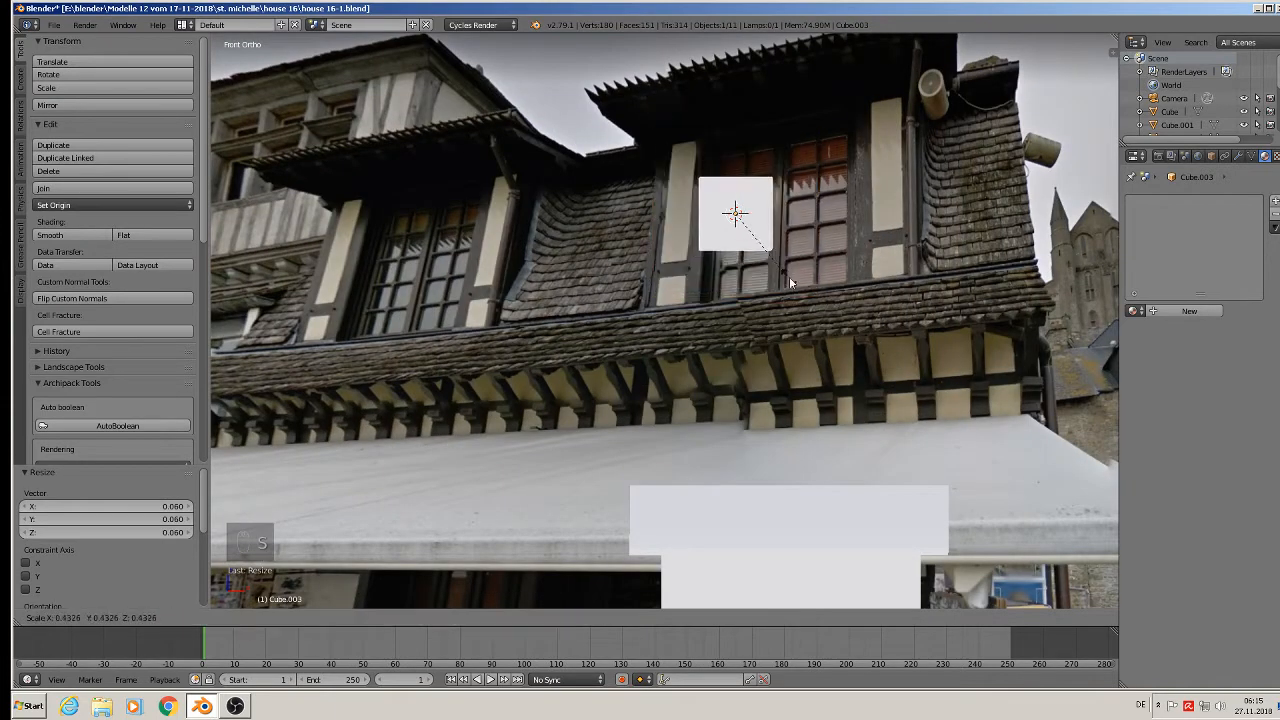
{"action": "left_click", "coordinate": [774, 262]}
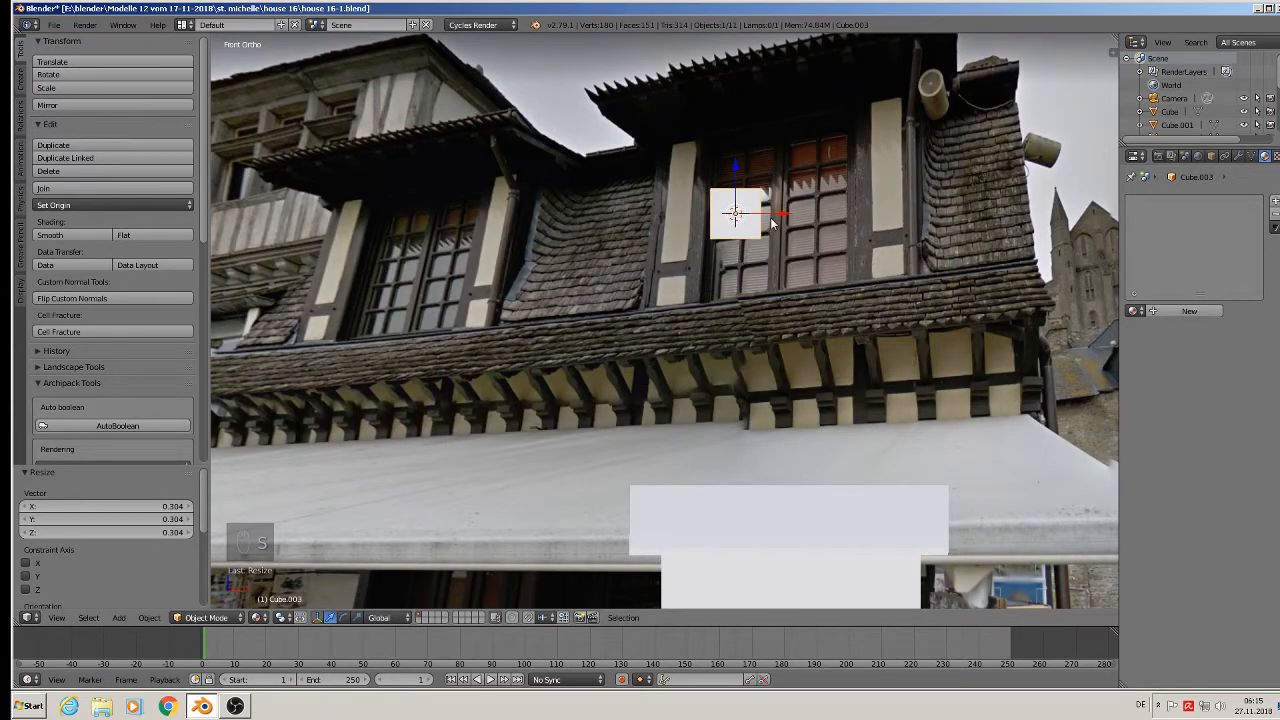
Step: Shift the cube 0.006 along X and scale it uniformly by 1.355 to match the left casement's width
{"action": "key", "text": "g"}
{"action": "key", "text": "x"}
{"action": "left_click", "coordinate": [781, 218]}
{"action": "key", "text": "s"}
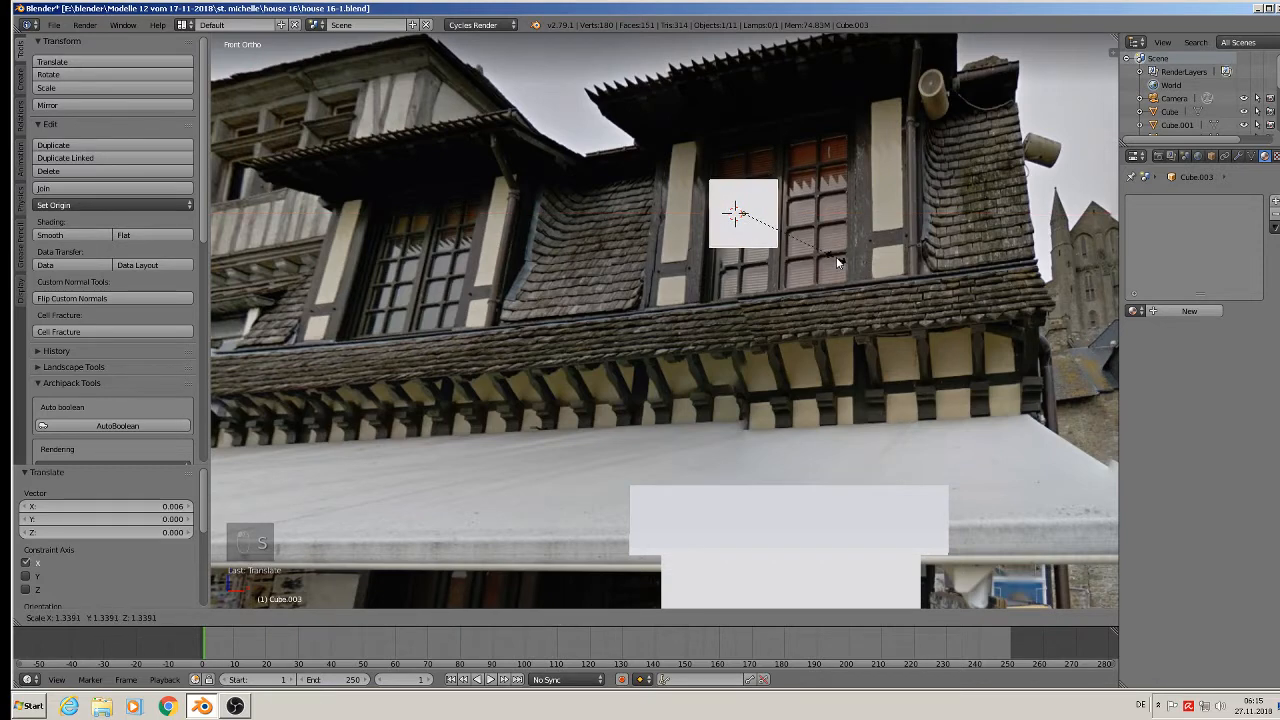
{"action": "left_click", "coordinate": [838, 262]}
Step: Stretch the cube along Z by 2.151 and again by 1.083 to match the casement's height
{"action": "key", "text": "s"}
{"action": "key", "text": "z"}
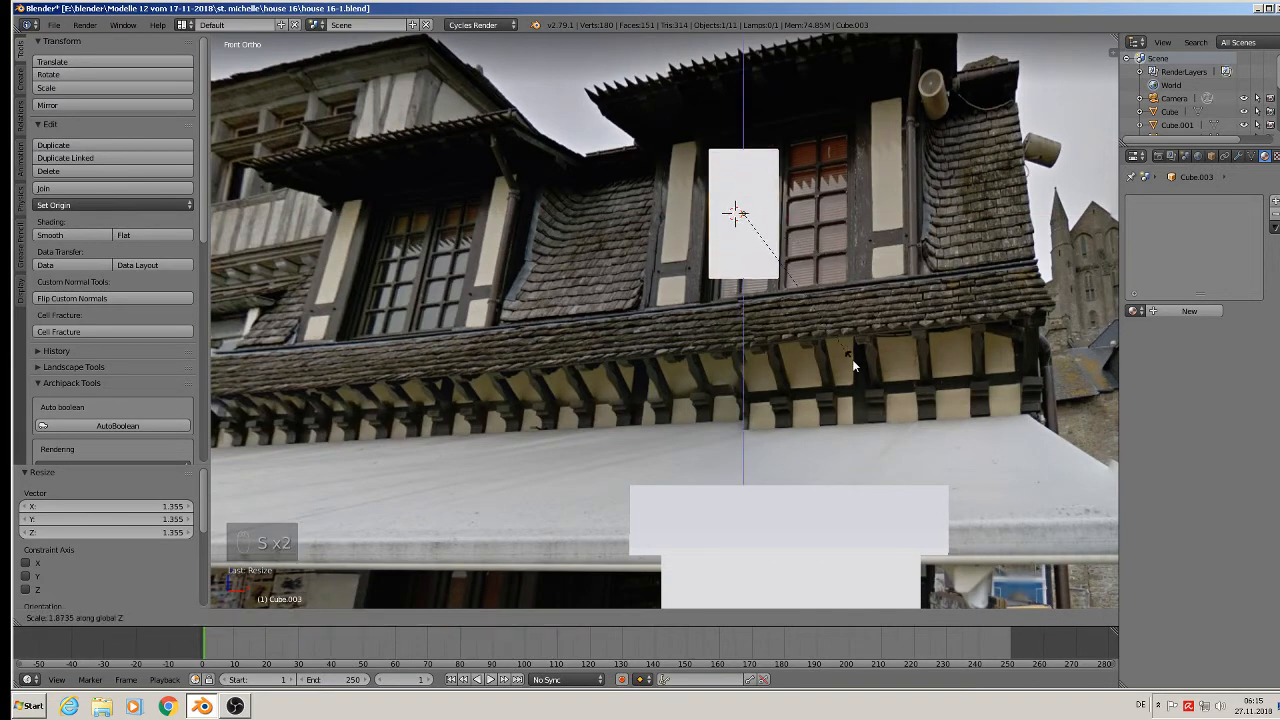
{"action": "left_click", "coordinate": [848, 394]}
{"action": "key", "text": "s"}
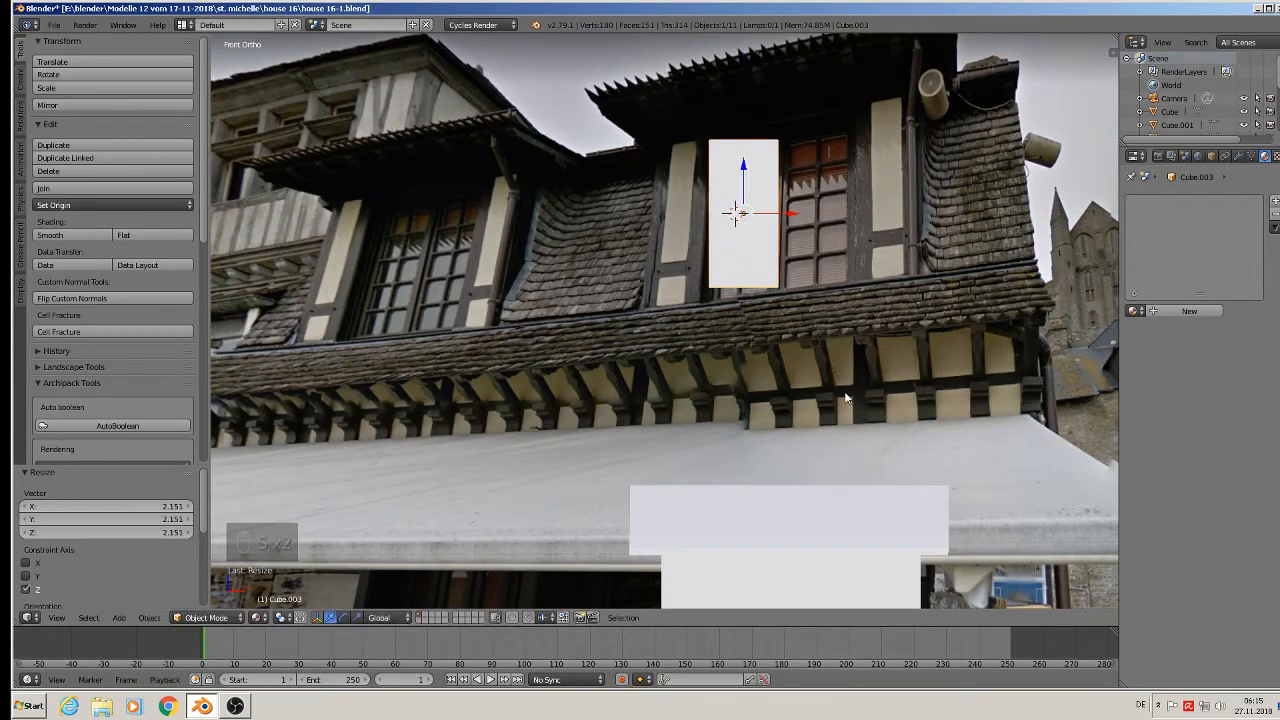
{"action": "key", "text": "z"}
{"action": "left_click", "coordinate": [850, 402]}
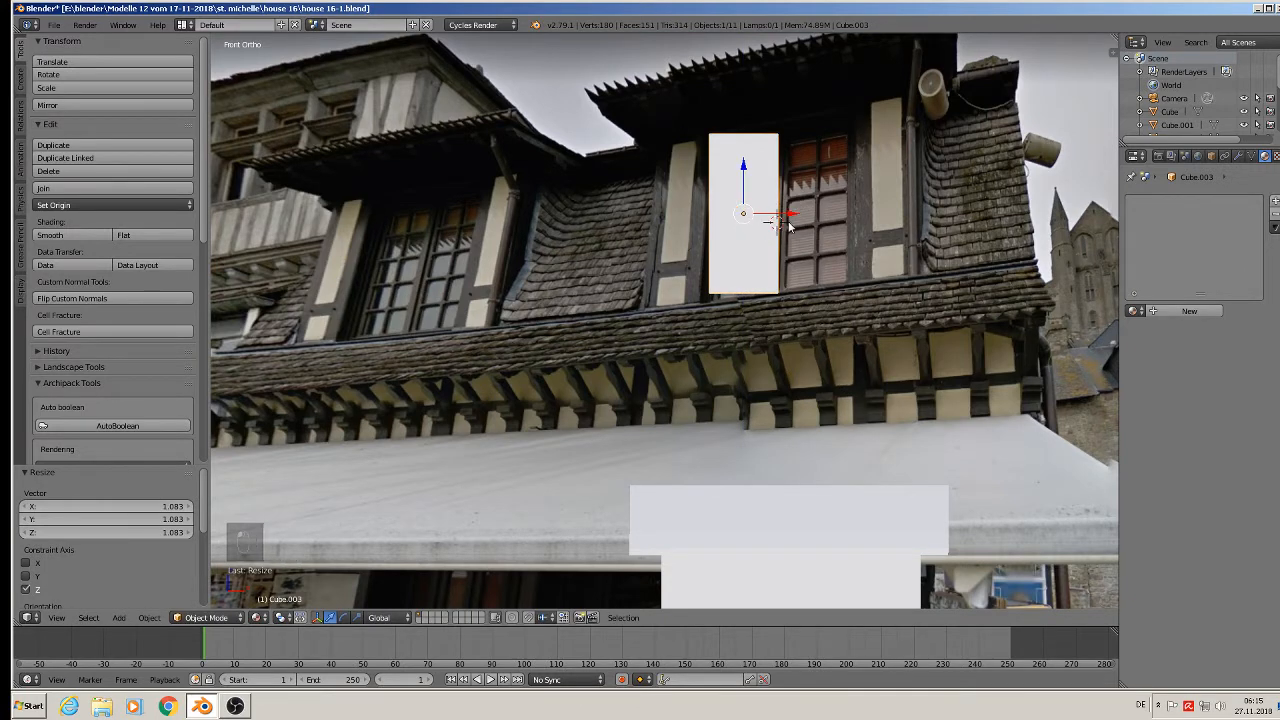
Step: Move the casement block -0.114 along X, clear of the photo's window, and scale it by 1.143 along X
{"action": "left_click_drag", "start_coordinate": [790, 212], "coordinate": [634, 213]}
{"action": "key", "text": "s"}
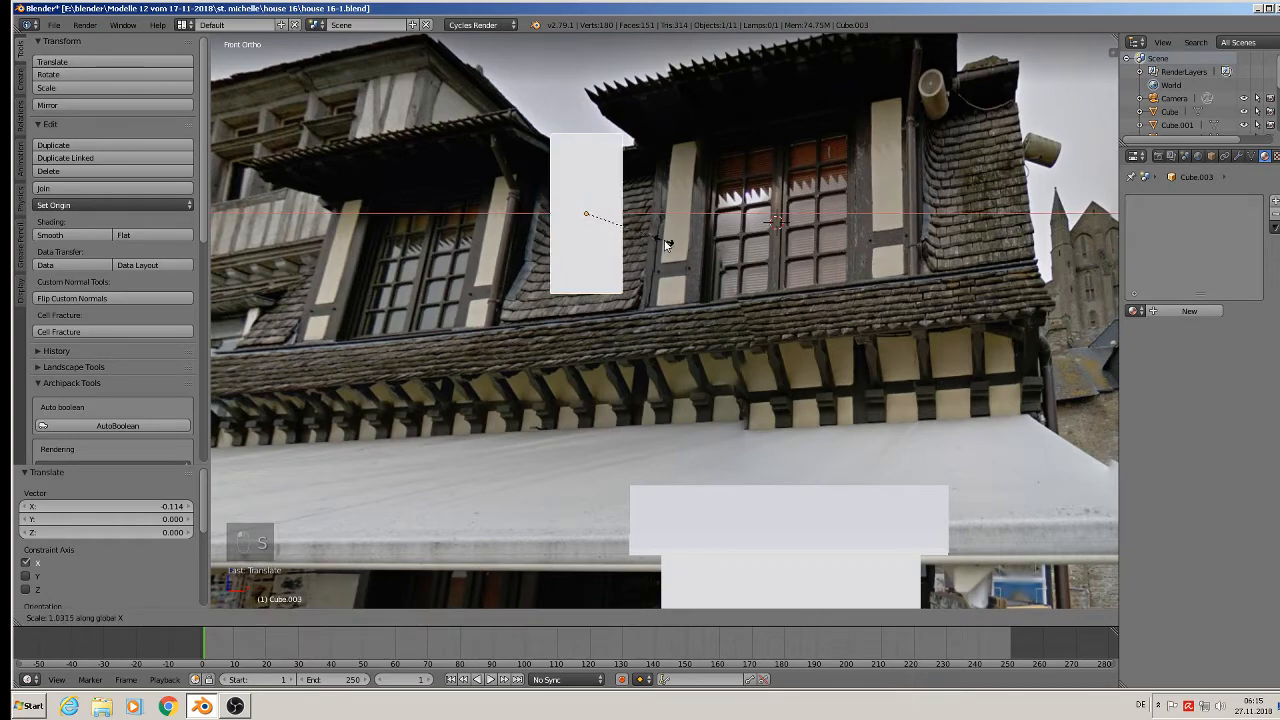
{"action": "key", "text": "x"}
{"action": "left_click", "coordinate": [673, 239]}
Step: Move the casement block -0.090 along Y and flatten it by scaling 0.123 along Y
{"action": "middle_click_drag", "start_coordinate": [605, 195], "coordinate": [688, 215]}
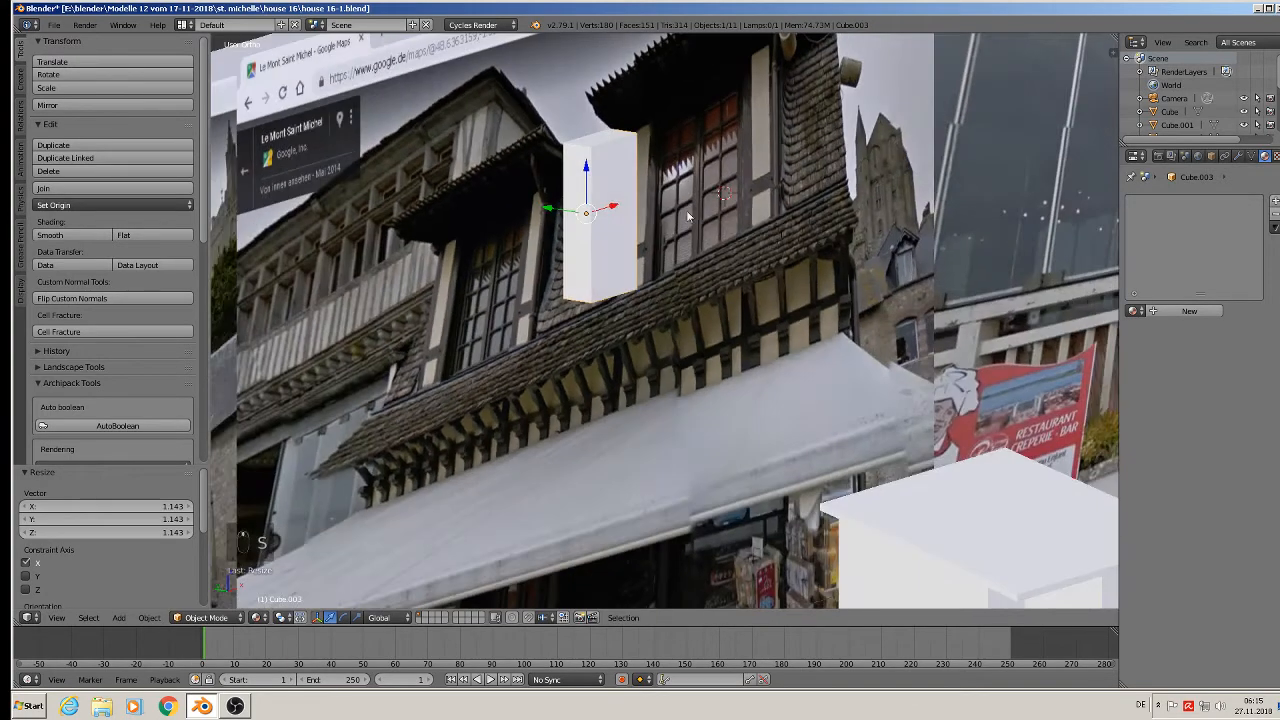
{"action": "left_click_drag", "start_coordinate": [553, 213], "coordinate": [723, 194]}
{"action": "key", "text": "s"}
{"action": "key", "text": "y"}
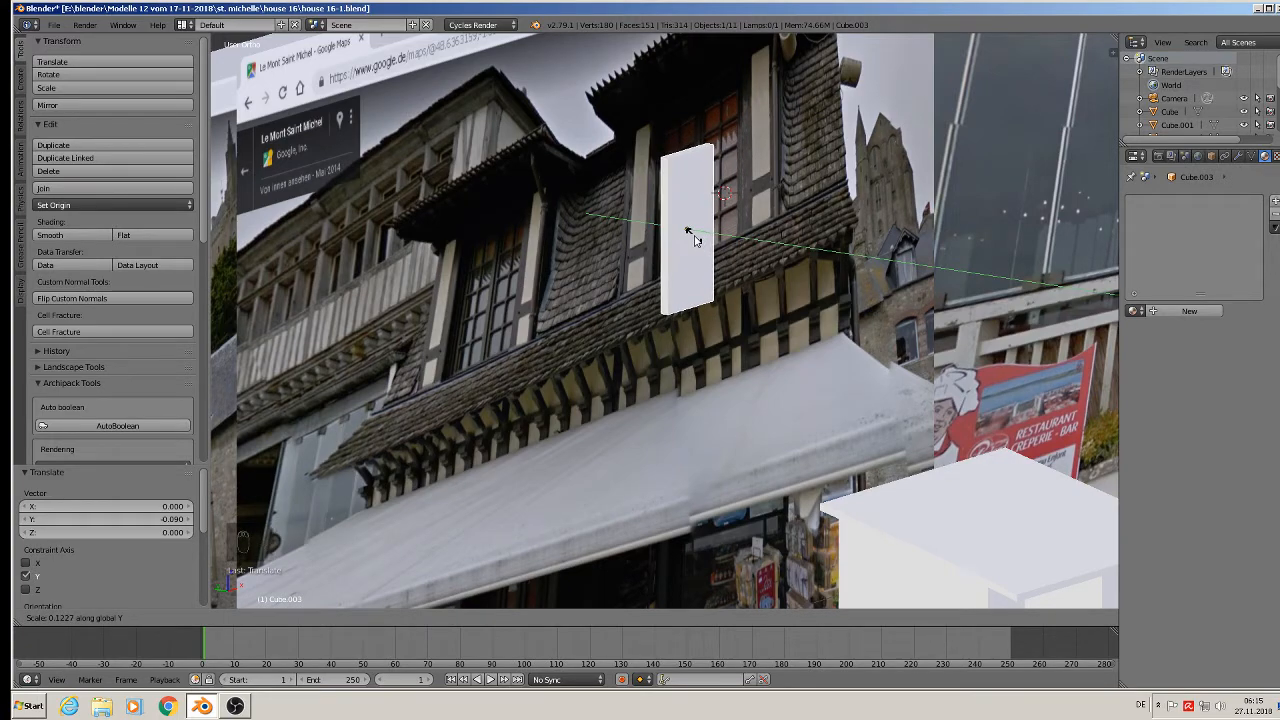
{"action": "left_click", "coordinate": [697, 240]}
Step: Inset the casement's front and back faces by extruding them with scale 0.771, and stretch the inner faces by 1.149 along Z
{"action": "key", "text": "KP_Decimal"}
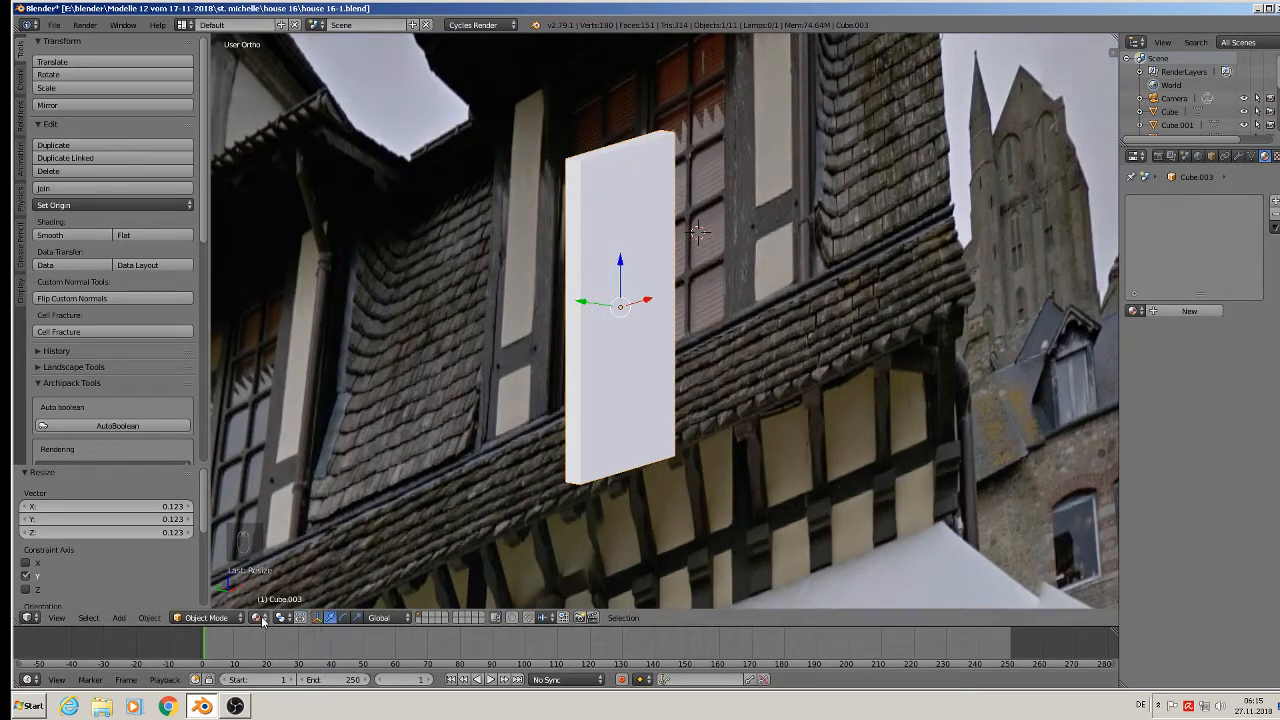
{"action": "key", "text": "Tab"}
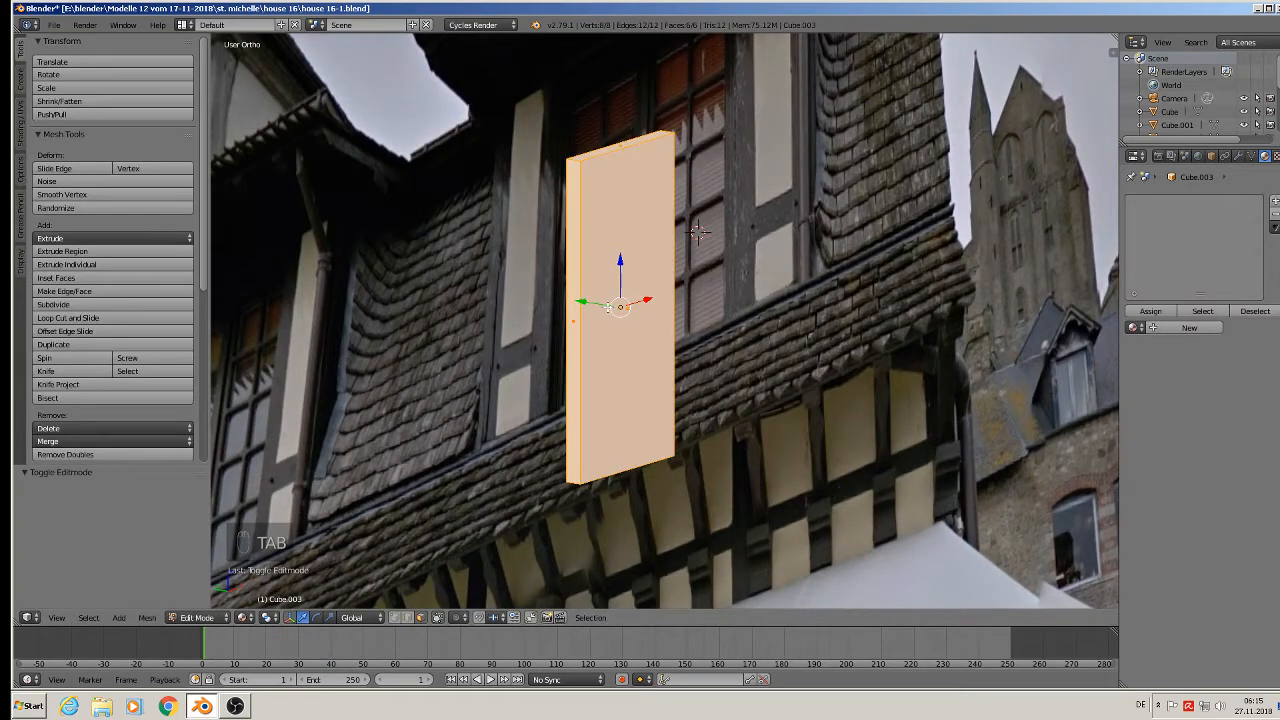
{"action": "right_click", "coordinate": [613, 362]}
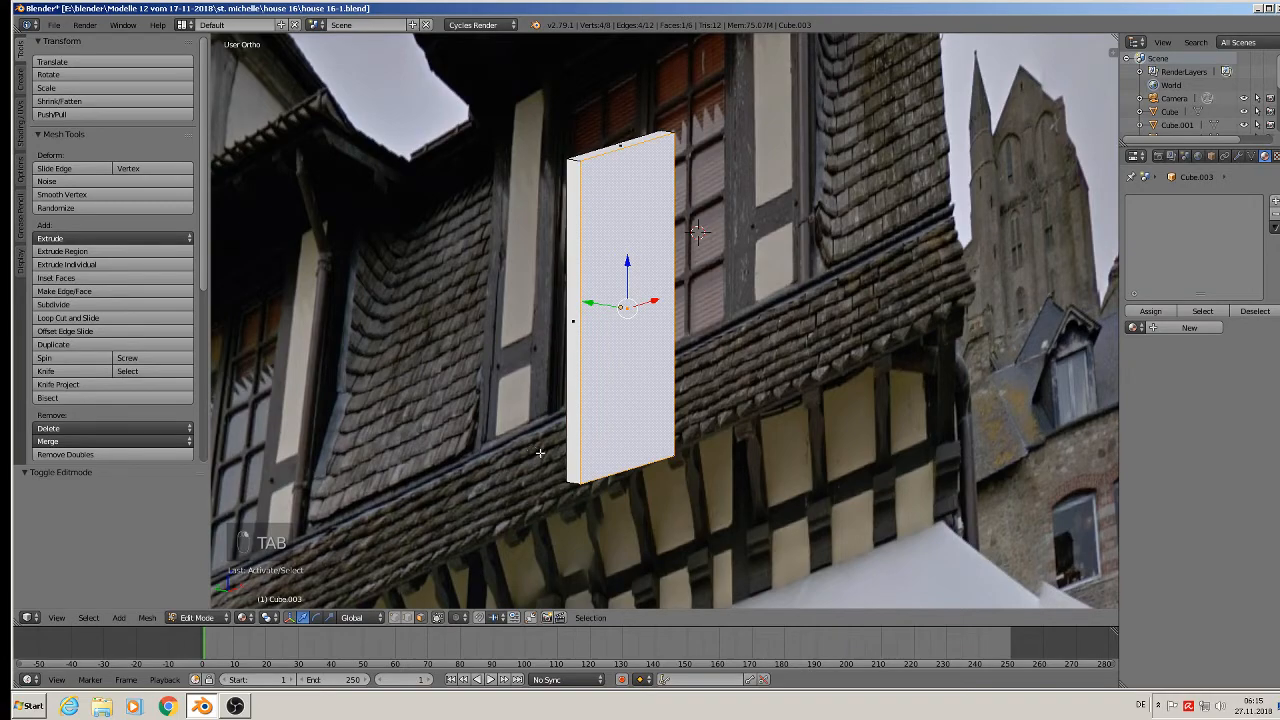
{"action": "middle_click_drag", "start_coordinate": [540, 453], "coordinate": [1022, 318]}
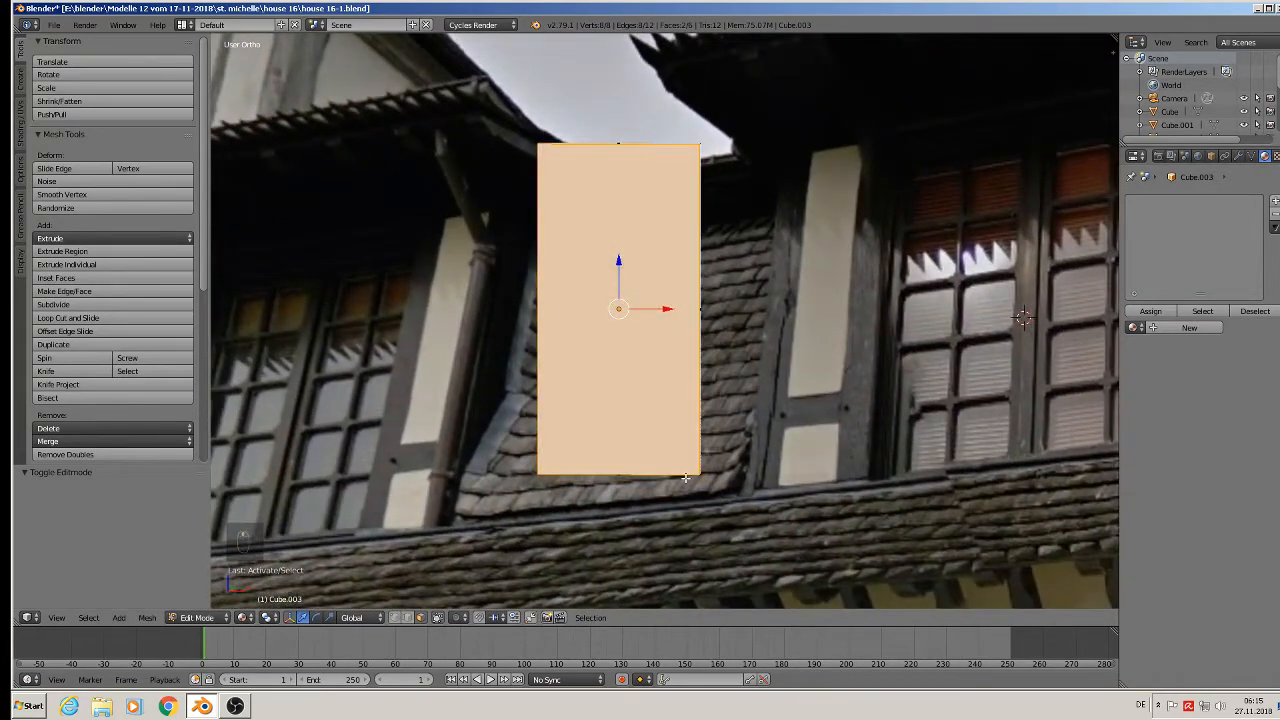
{"action": "key", "text": "e"}
{"action": "key", "text": "s"}
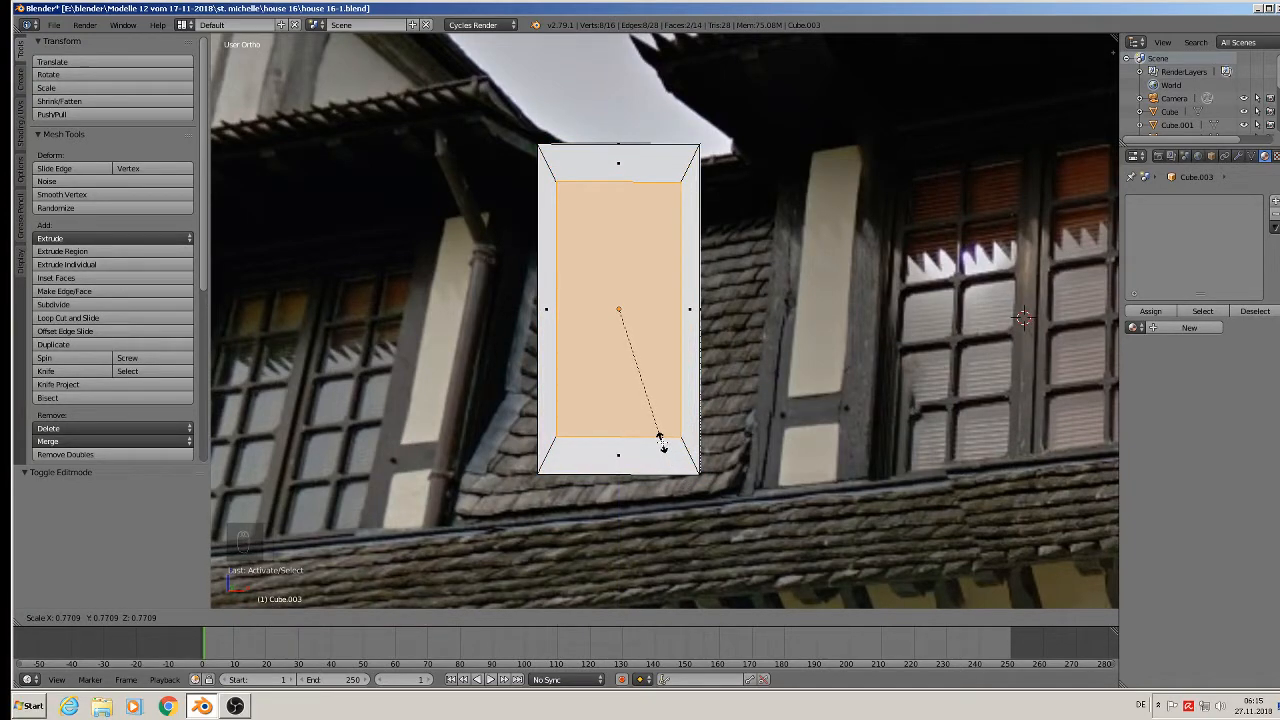
{"action": "left_click", "coordinate": [660, 440]}
{"action": "key", "text": "s"}
{"action": "key", "text": "z"}
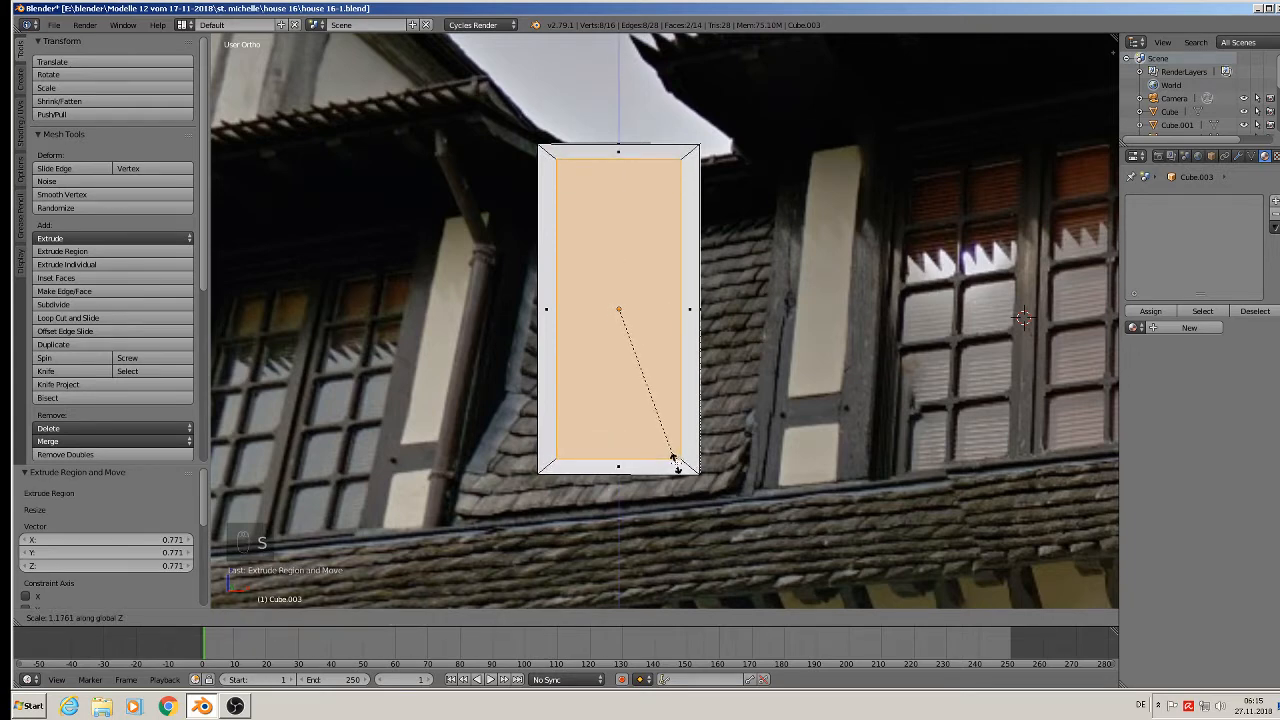
{"action": "left_click", "coordinate": [675, 460]}
Step: Extrude the casement's inner faces and scale them inward along Y to recess the pane on both sides, leaving Edit Mode
{"action": "middle_click_drag", "start_coordinate": [646, 430], "coordinate": [722, 459]}
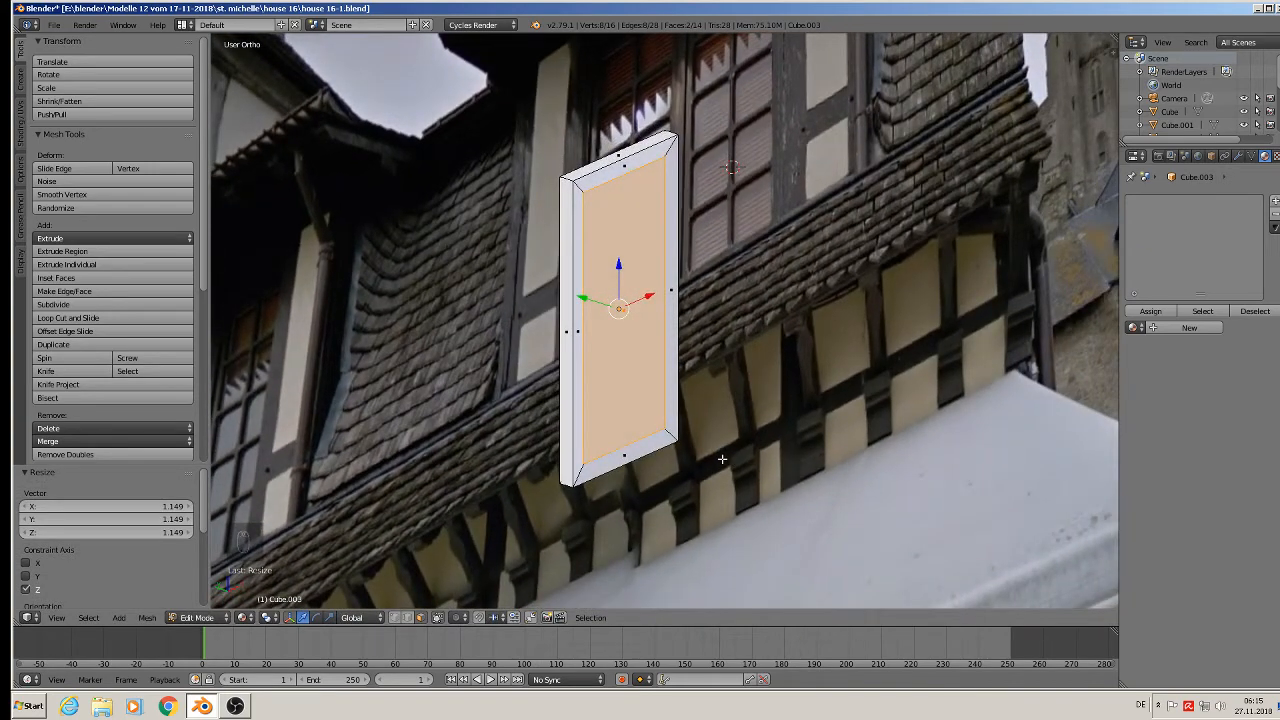
{"action": "key", "text": "e"}
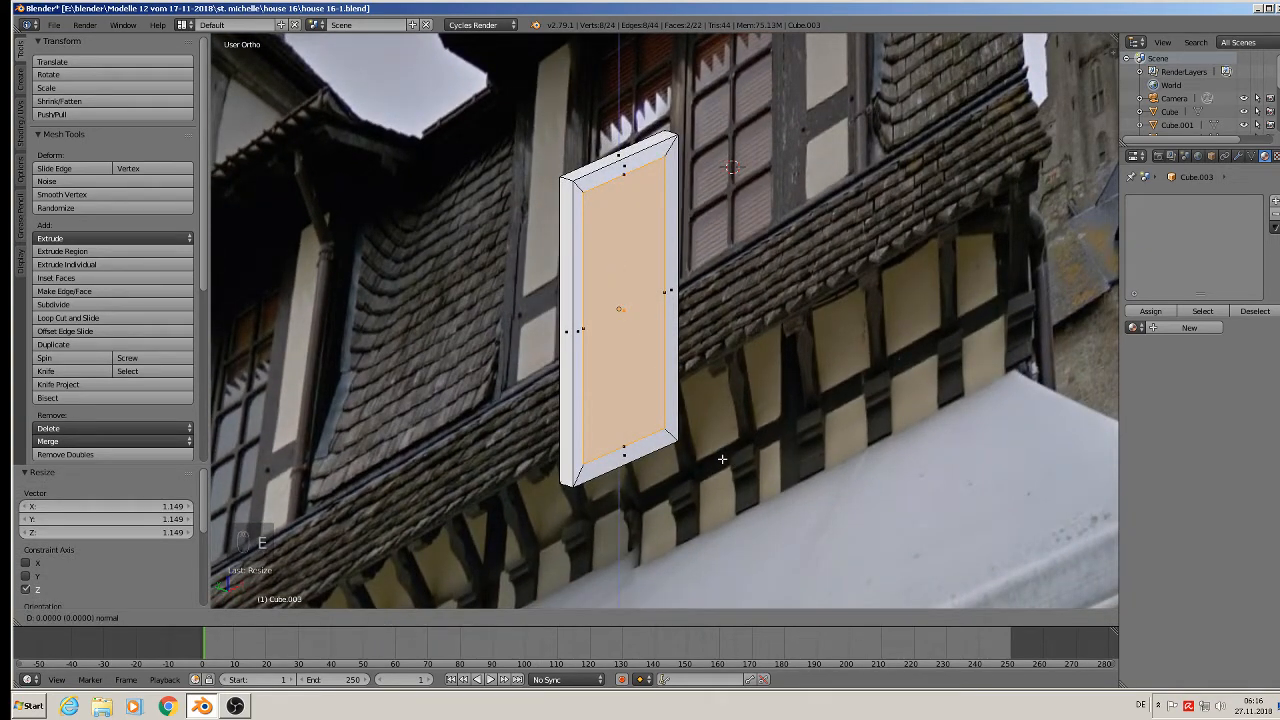
{"action": "key", "text": "s"}
{"action": "key", "text": "y"}
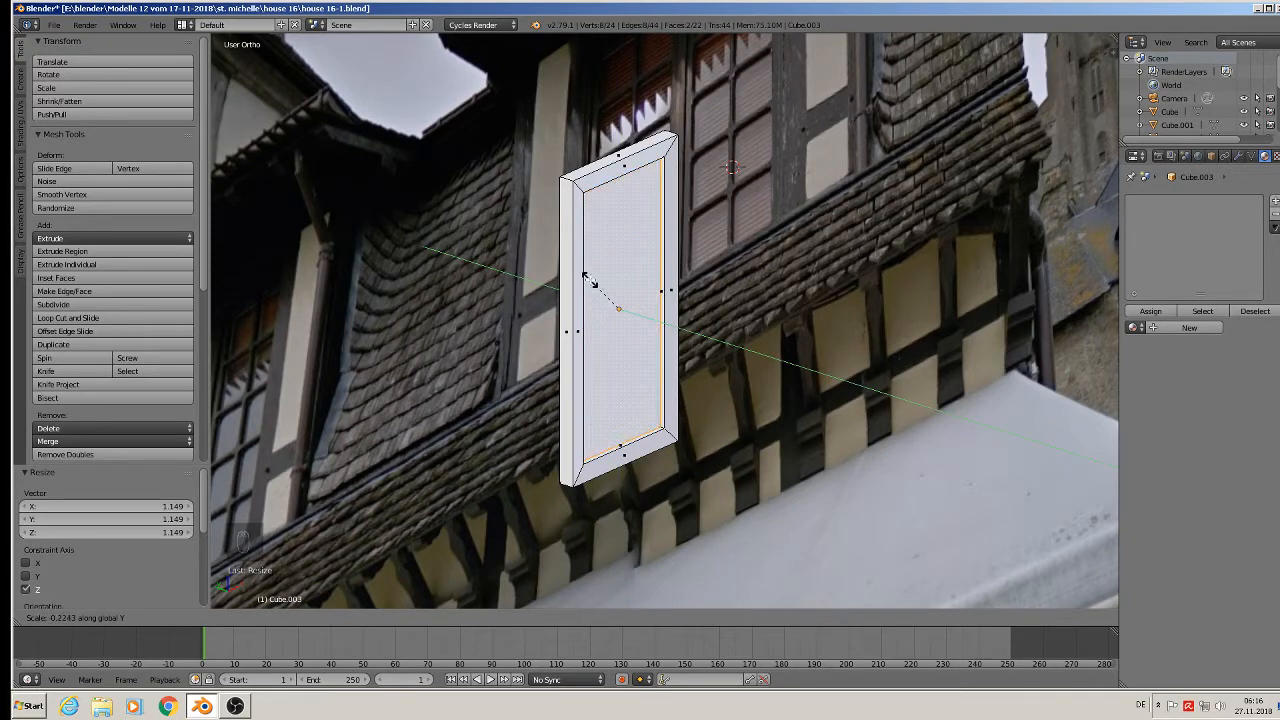
{"action": "left_click", "coordinate": [625, 317]}
{"action": "key", "text": "Tab"}
{"action": "middle_click_drag", "start_coordinate": [641, 328], "coordinate": [575, 313]}
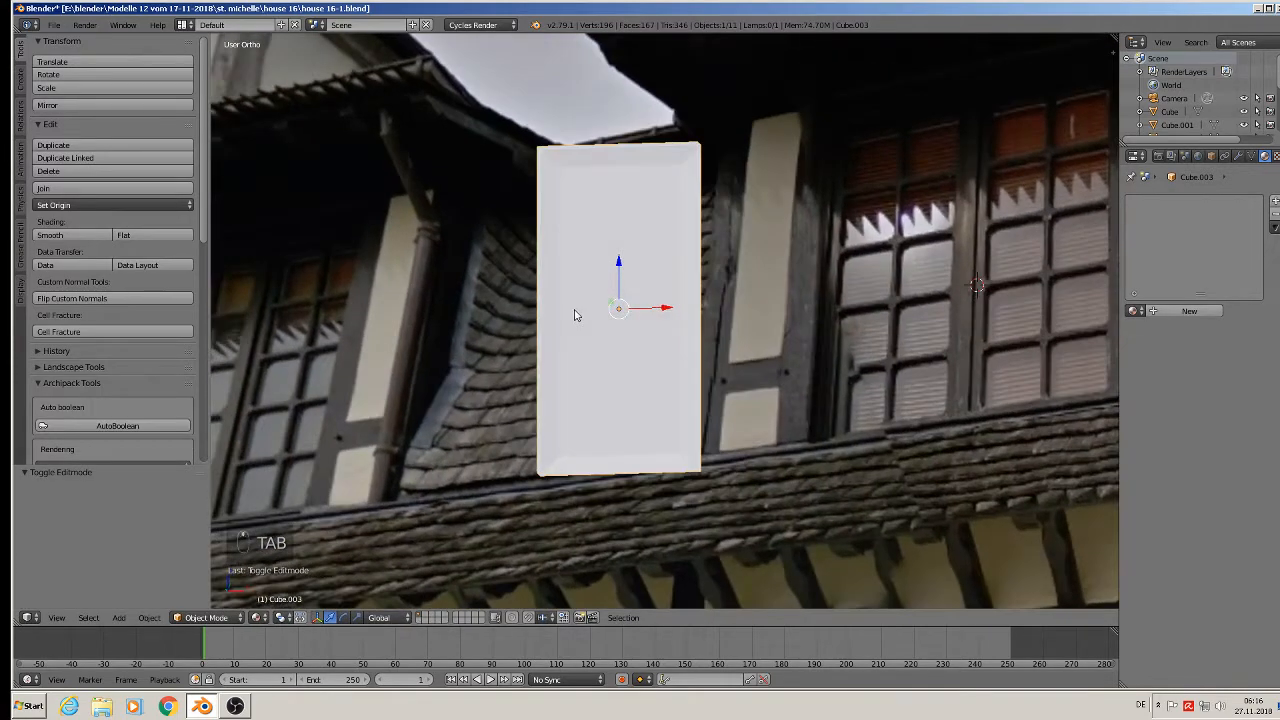
{"action": "middle_click_drag", "start_coordinate": [655, 337], "coordinate": [620, 318]}
{"action": "key", "text": "Tab"}
{"action": "key", "text": "Tab"}
{"action": "key", "text": "a"}
{"action": "key", "text": "a"}
{"action": "key", "text": "a"}
{"action": "key", "text": "a"}
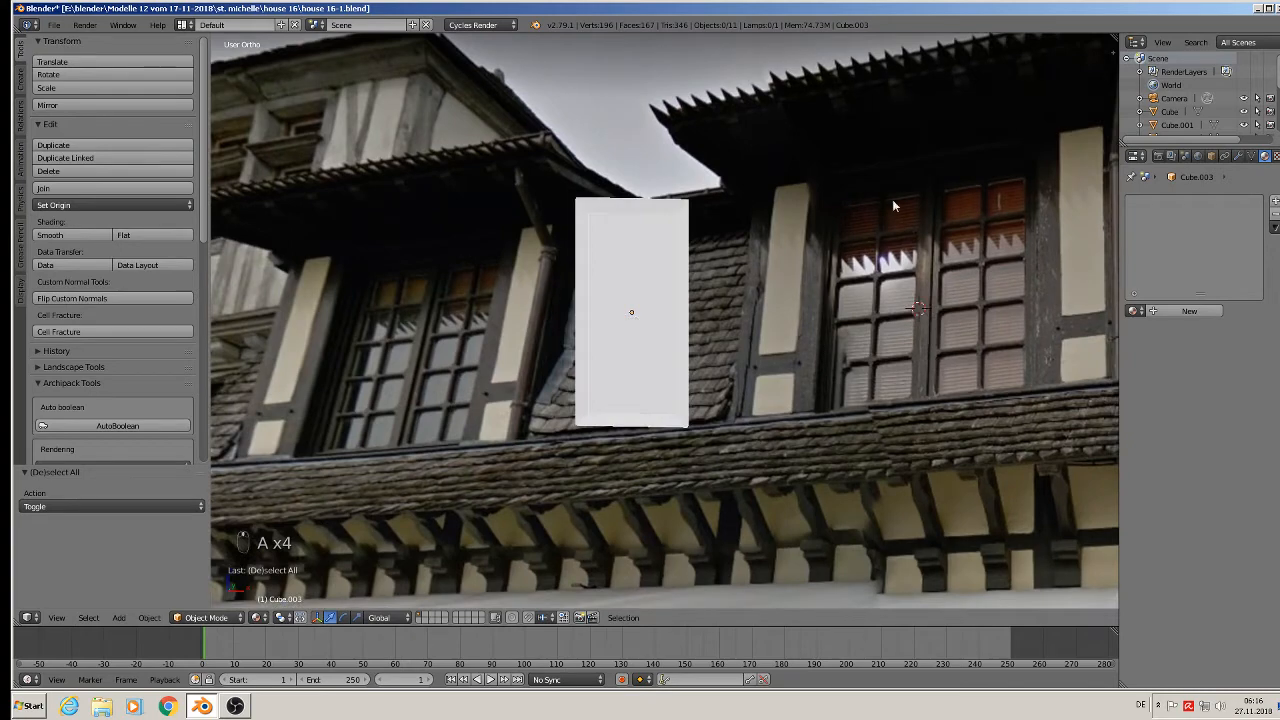
Step: Add a cube over the upper pane of the photo's window in front view and shrink it to glazing-bar thickness
{"action": "key", "text": "KP_1"}
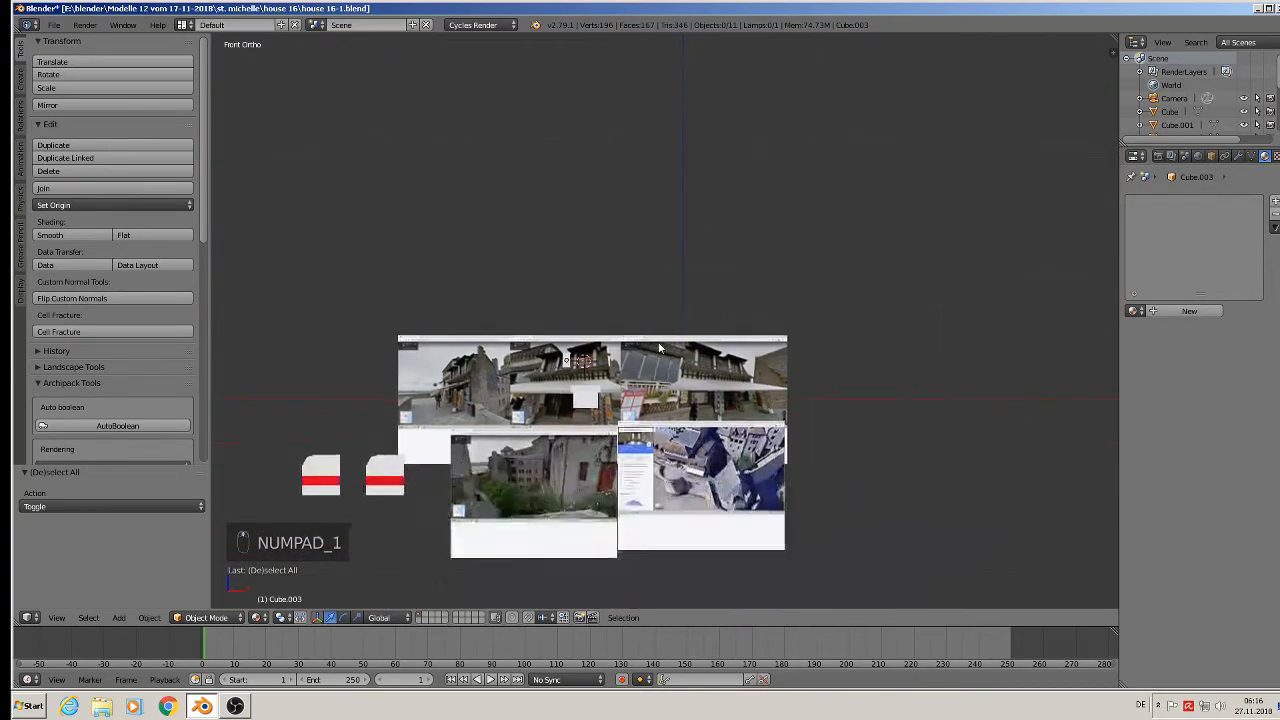
{"action": "scroll", "coordinate": [578, 366], "scroll_direction": "up", "scroll_amount": 5}
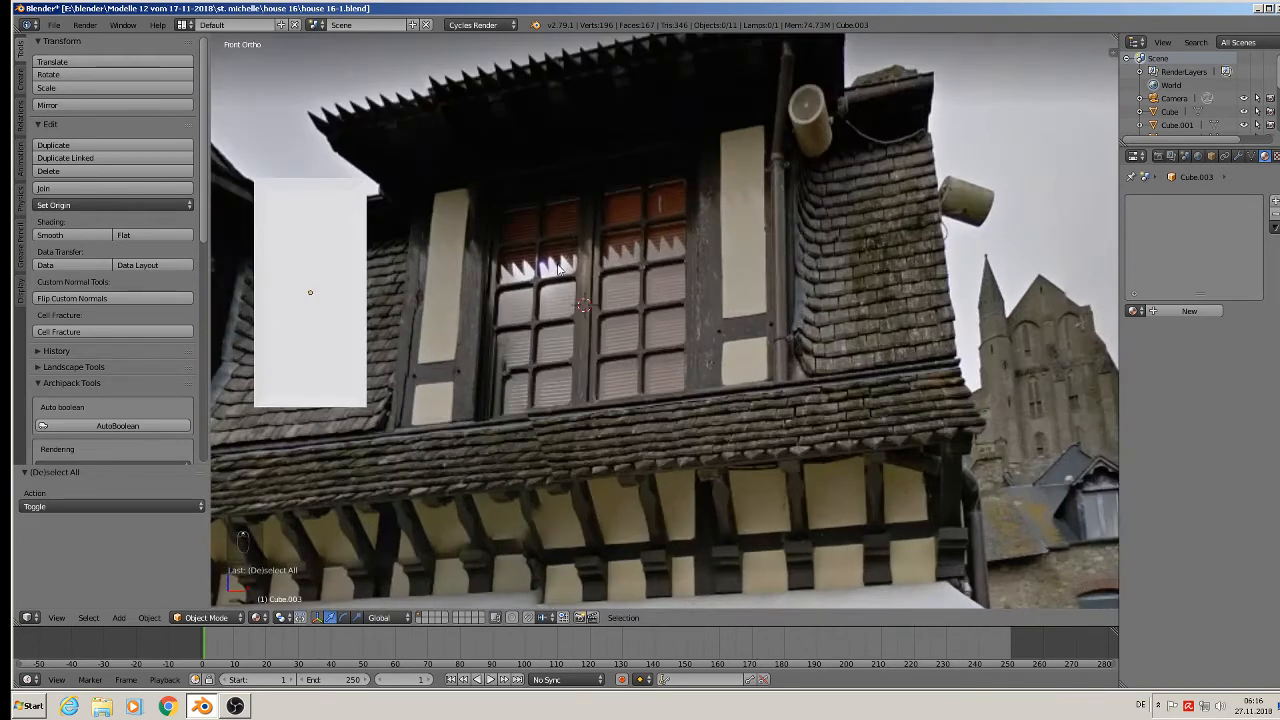
{"action": "left_click", "coordinate": [118, 617]}
{"action": "mouse_move", "coordinate": [140, 601]}
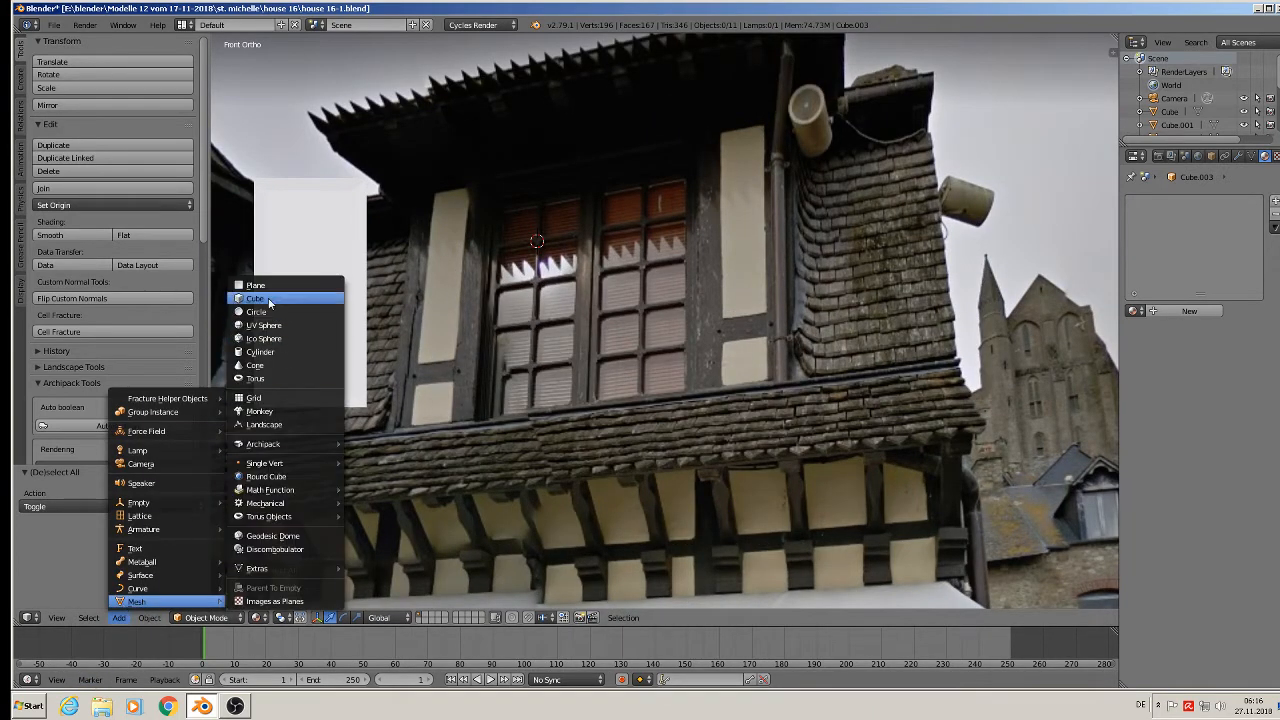
{"action": "left_click", "coordinate": [256, 299]}
{"action": "key", "text": "s"}
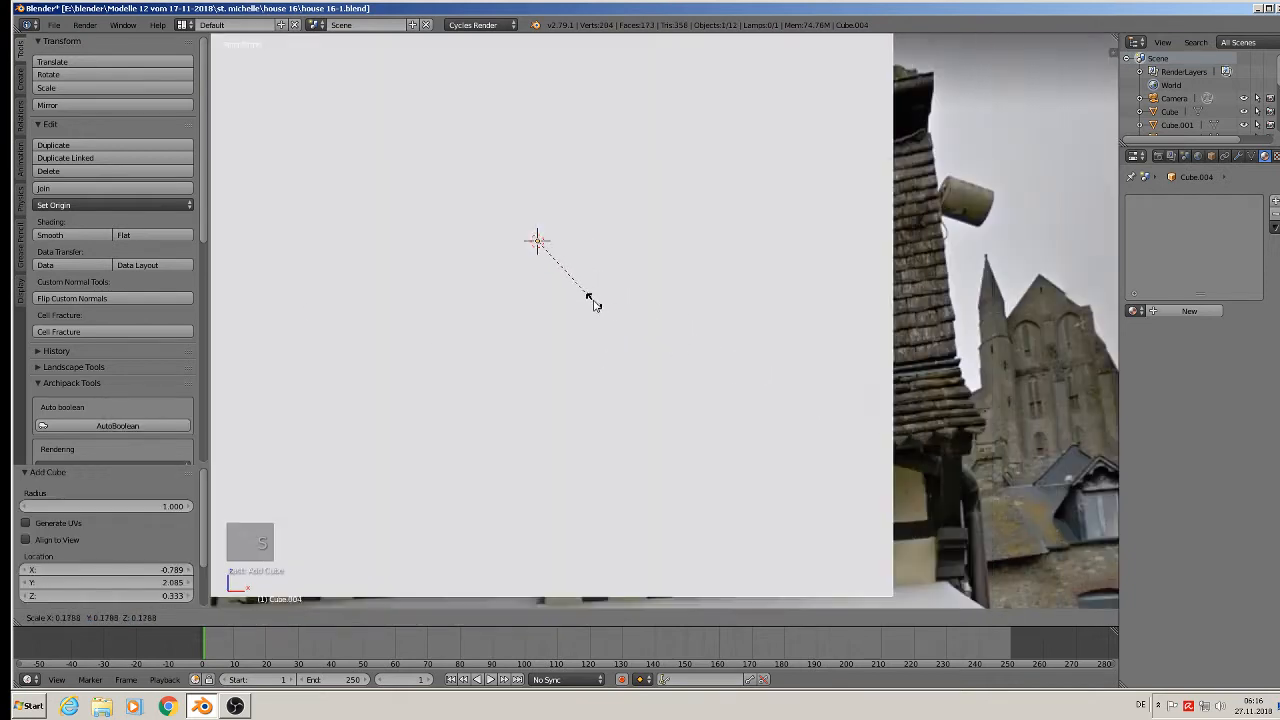
{"action": "left_click", "coordinate": [548, 256]}
{"action": "key", "text": "s"}
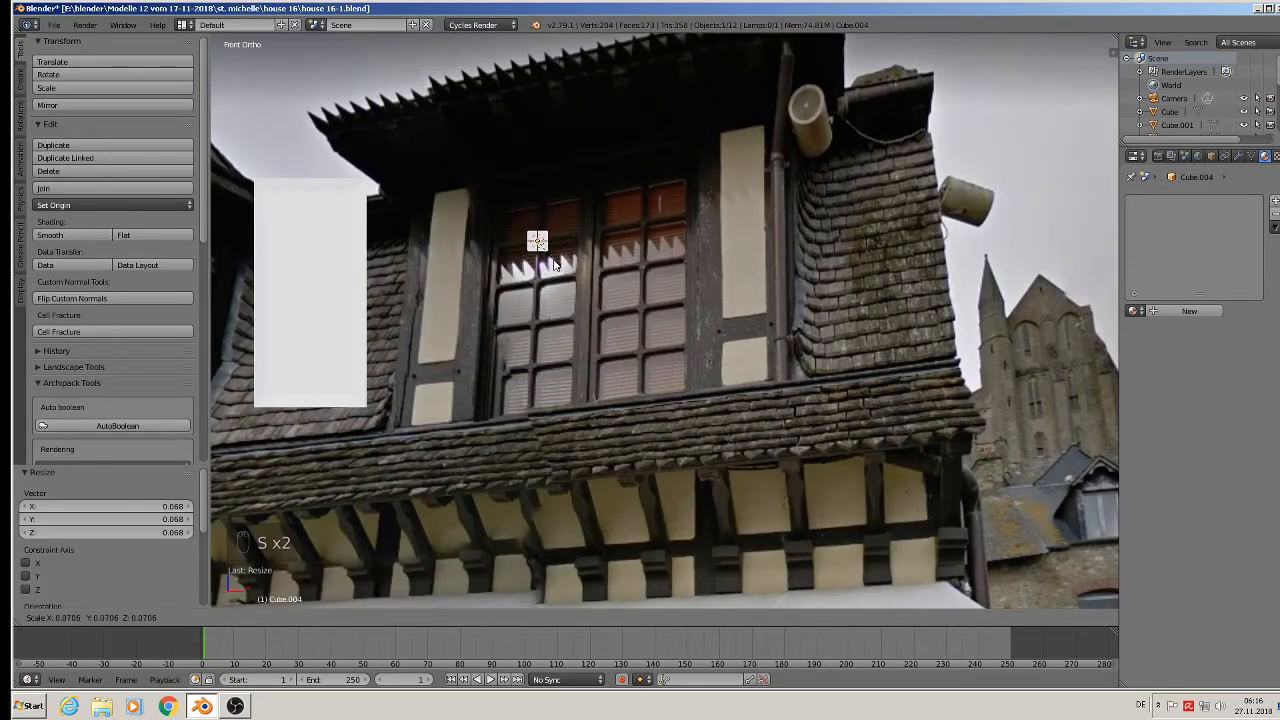
{"action": "left_click", "coordinate": [537, 258]}
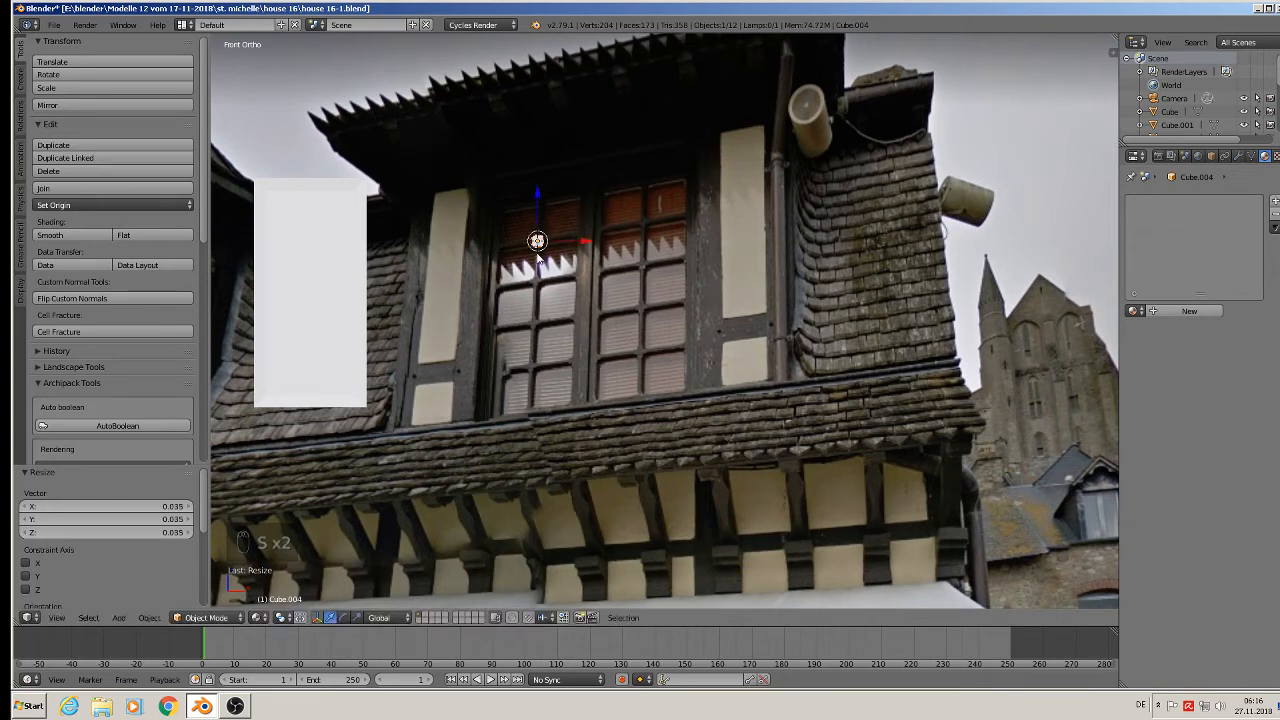
{"action": "key", "text": "s"}
{"action": "left_click", "coordinate": [588, 283]}
Step: Stretch the small cube by 10.737 along X into a horizontal glazing bar spanning the photo's casement
{"action": "key", "text": "s"}
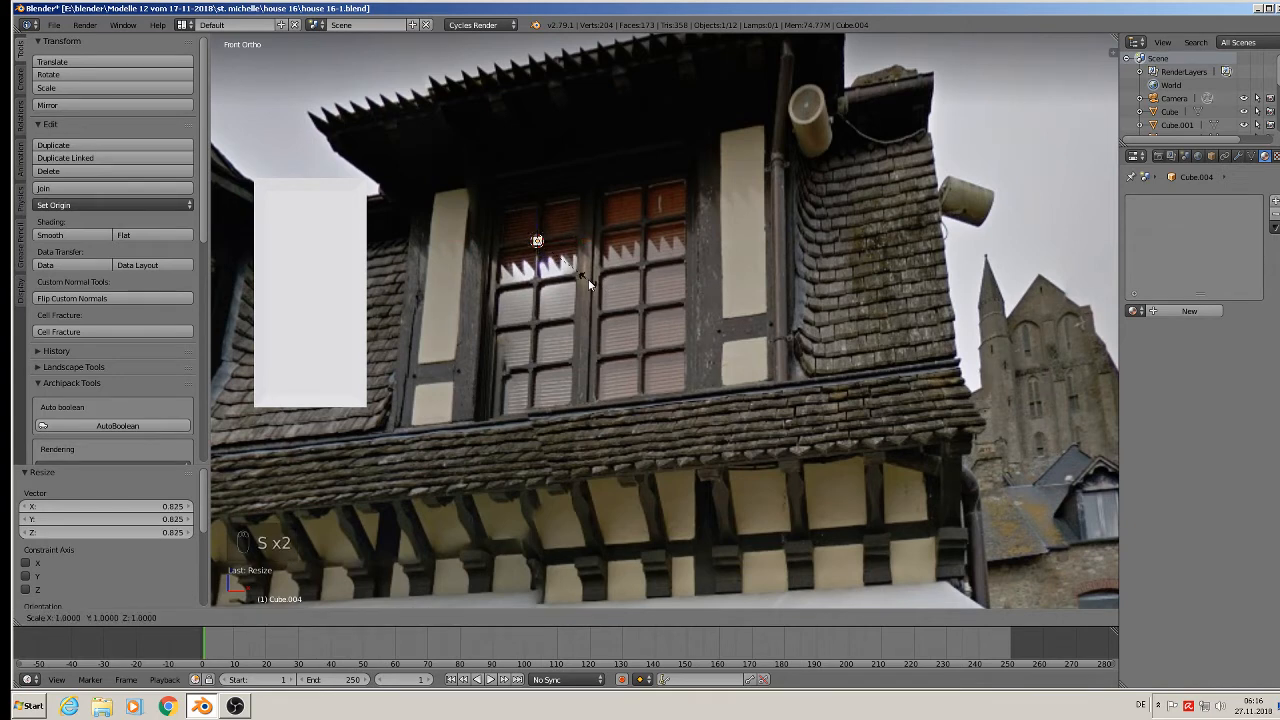
{"action": "key", "text": "x"}
{"action": "left_click", "coordinate": [302, 393]}
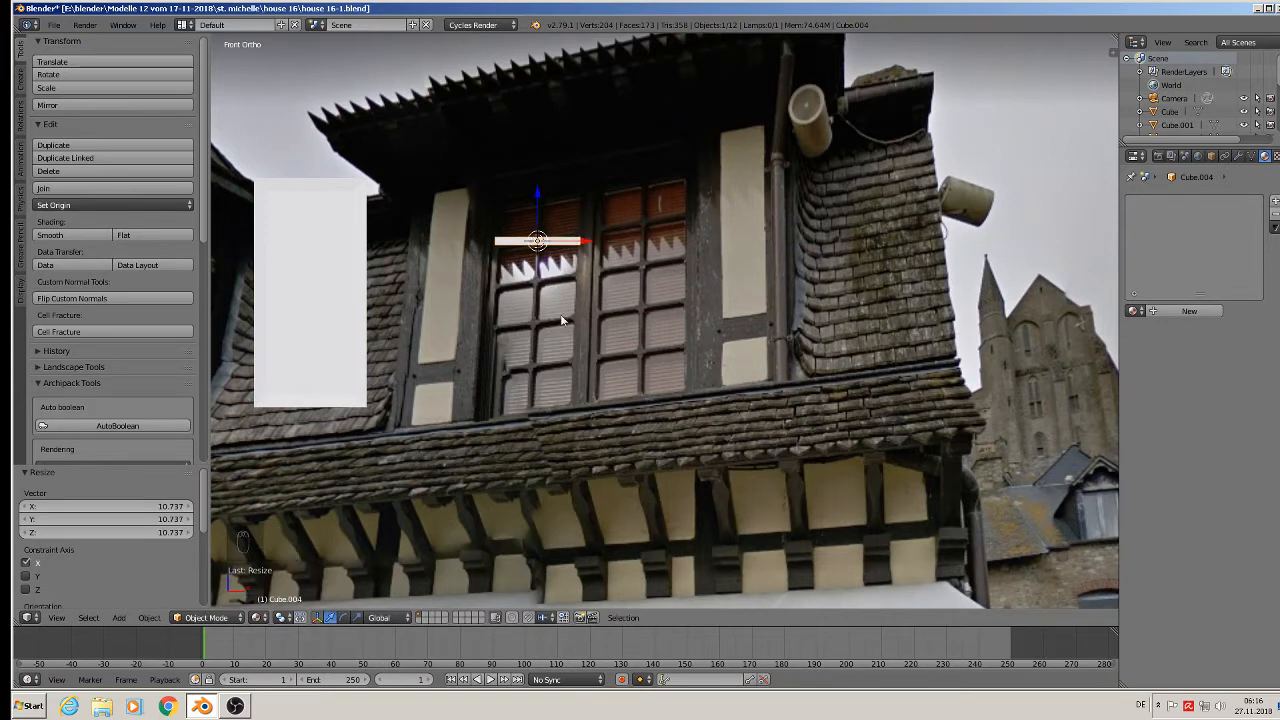
Step: Add an Array modifier to the glazing bar with a relative offset of 0 along X and -1 along Z
{"action": "left_click", "coordinate": [1242, 158]}
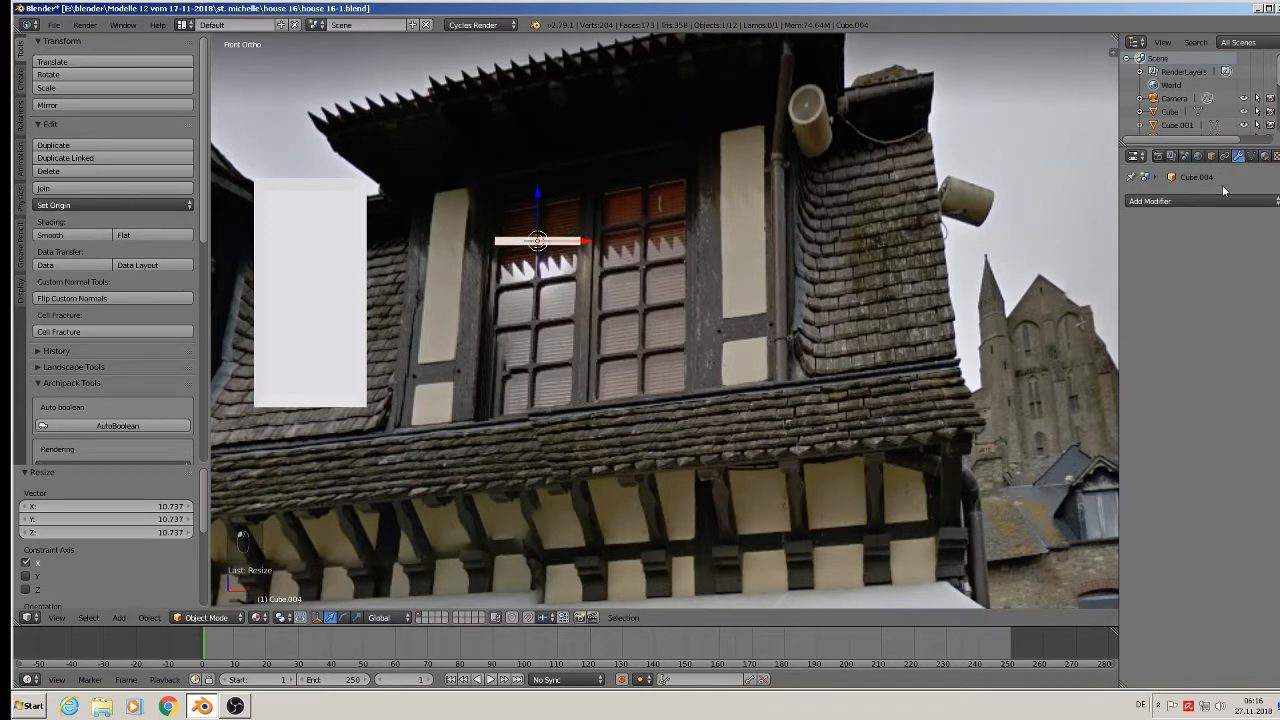
{"action": "left_click", "coordinate": [1192, 205]}
{"action": "left_click", "coordinate": [1025, 232]}
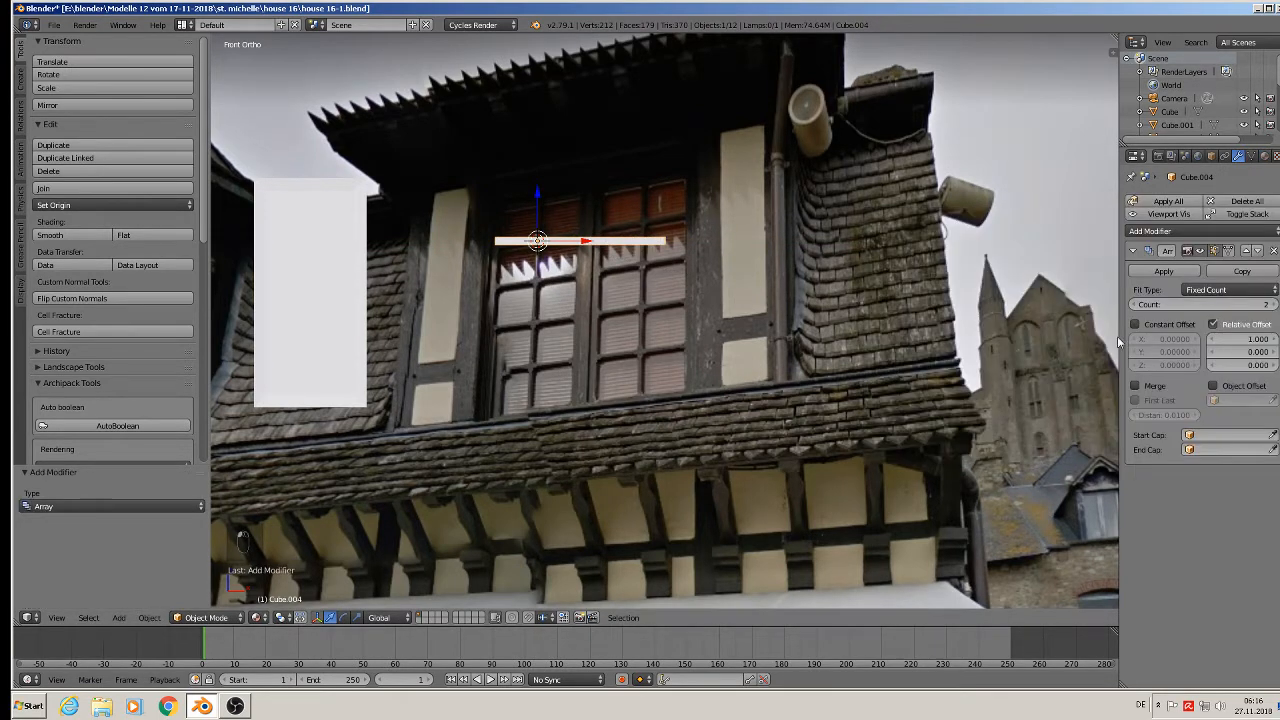
{"action": "left_click", "coordinate": [1252, 339]}
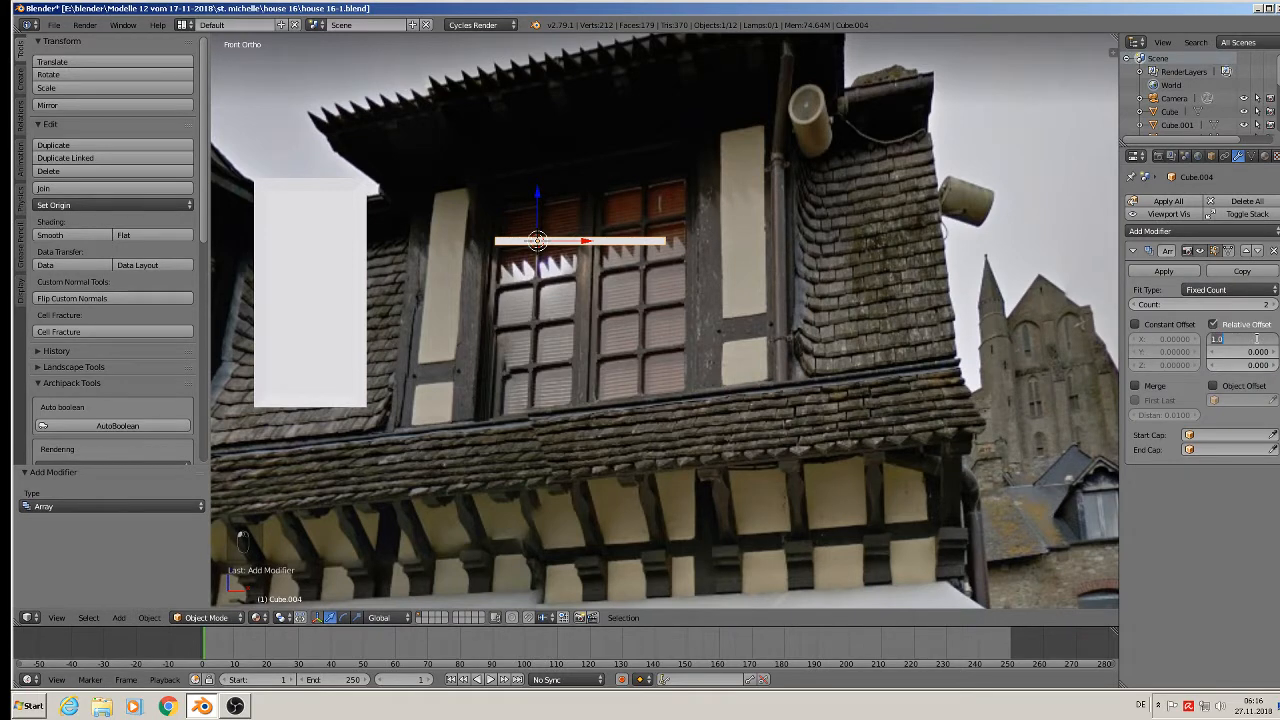
{"action": "key", "text": "Return"}
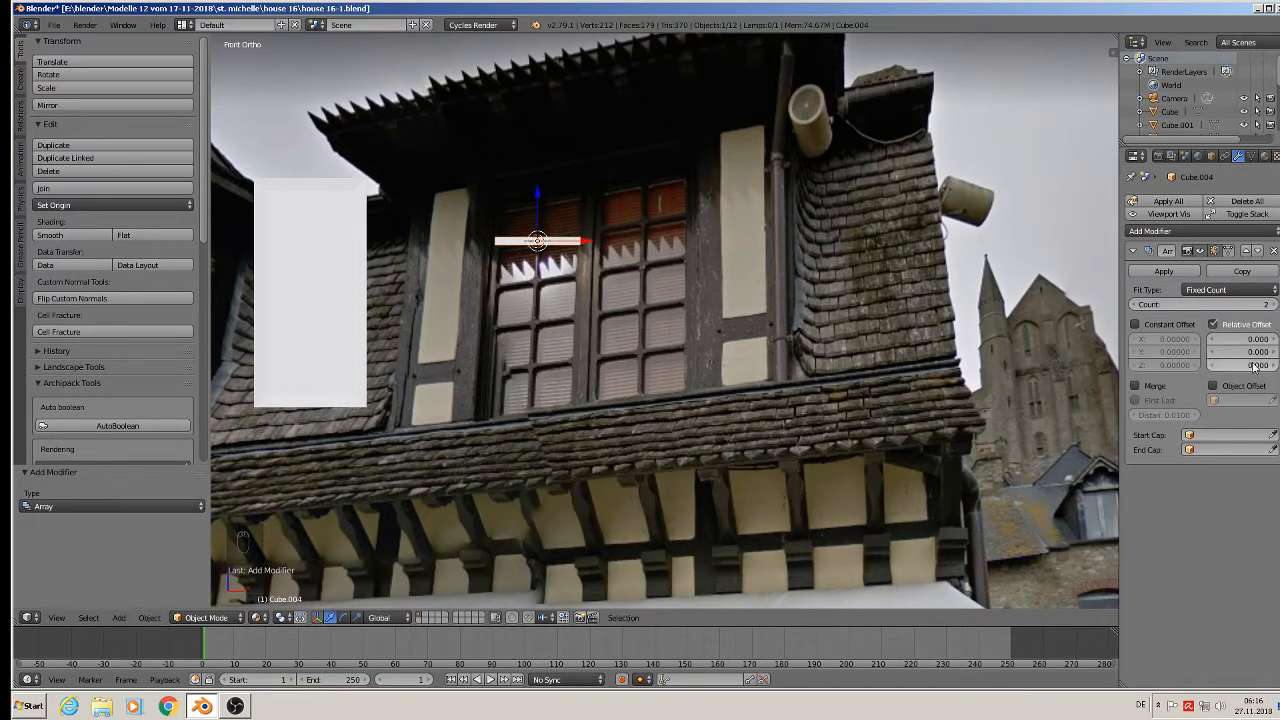
{"action": "left_click", "coordinate": [1250, 364]}
{"action": "type", "text": "1"}
{"action": "key", "text": "Return"}
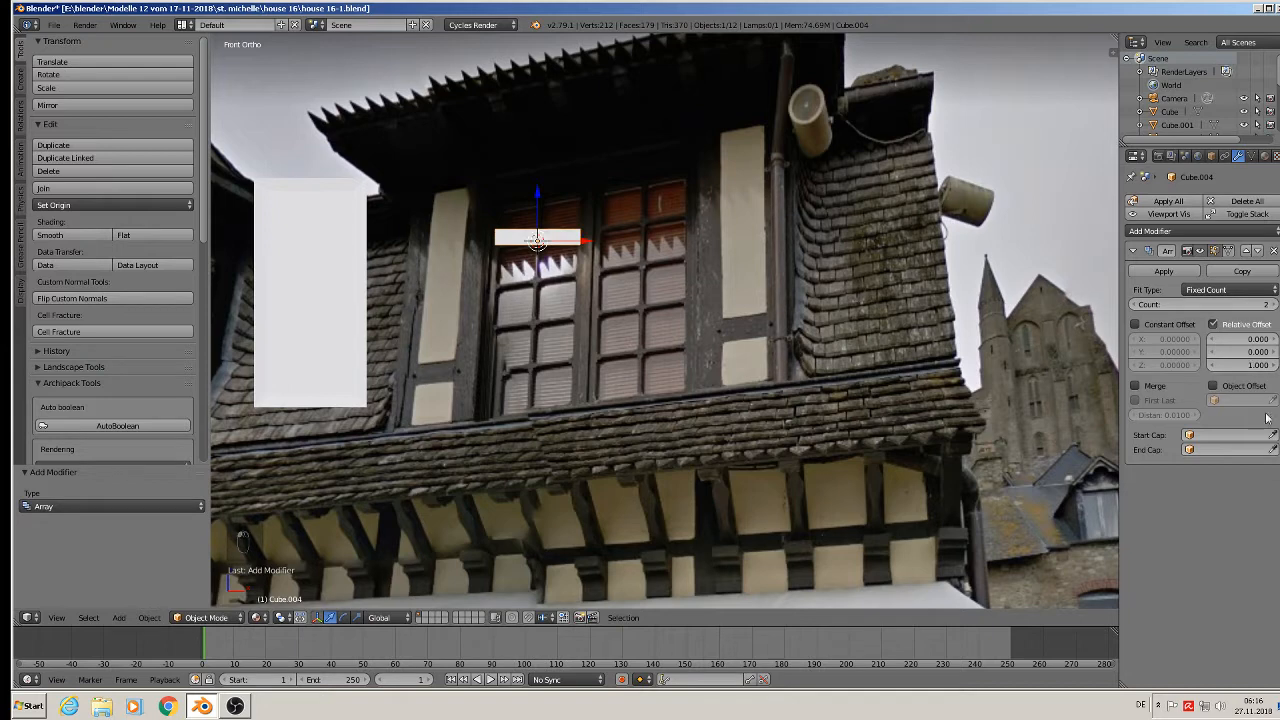
{"action": "left_click", "coordinate": [1240, 366]}
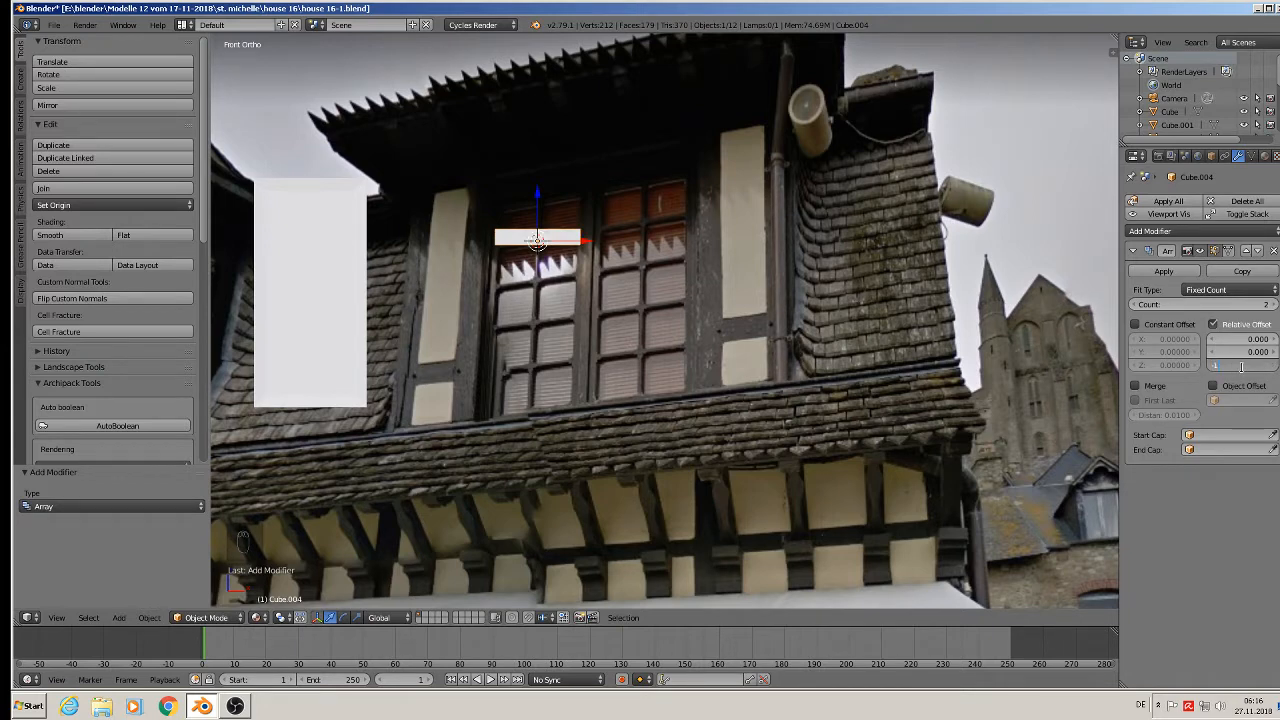
{"action": "key", "text": "Return"}
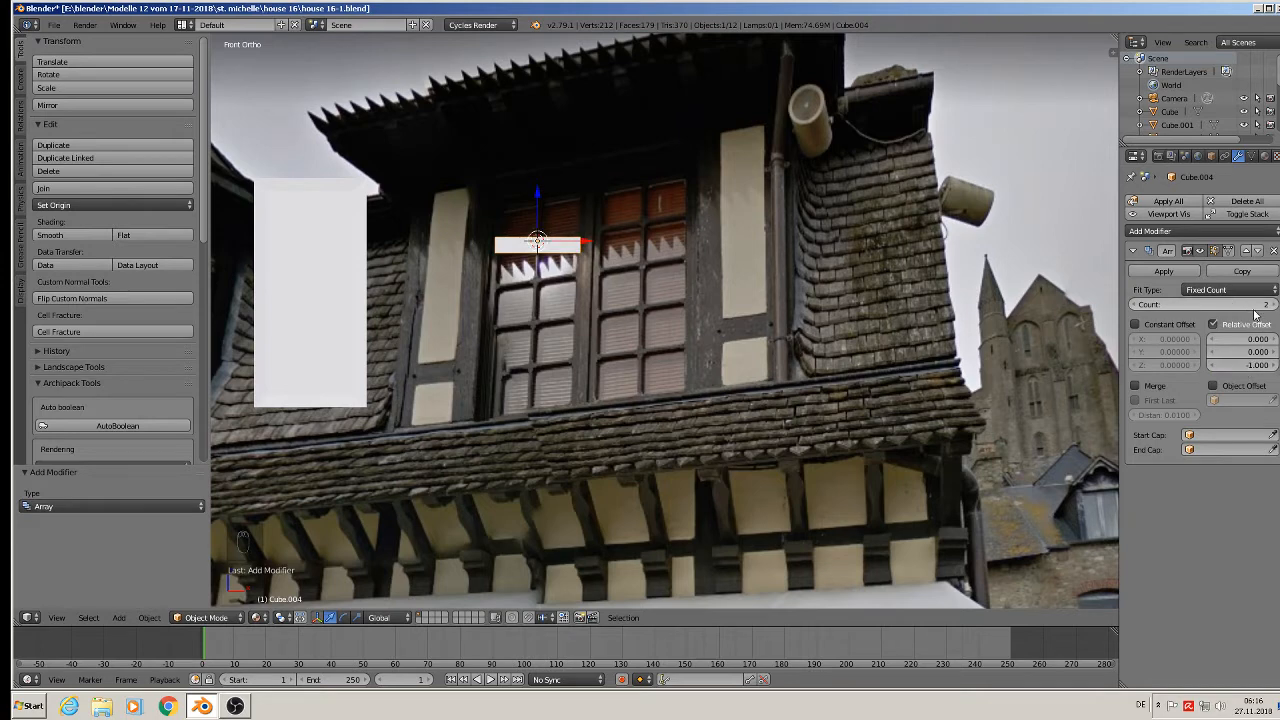
Step: Set the array to a count of 4 and its relative Z offset to -4.9
{"action": "left_click", "coordinate": [1275, 306]}
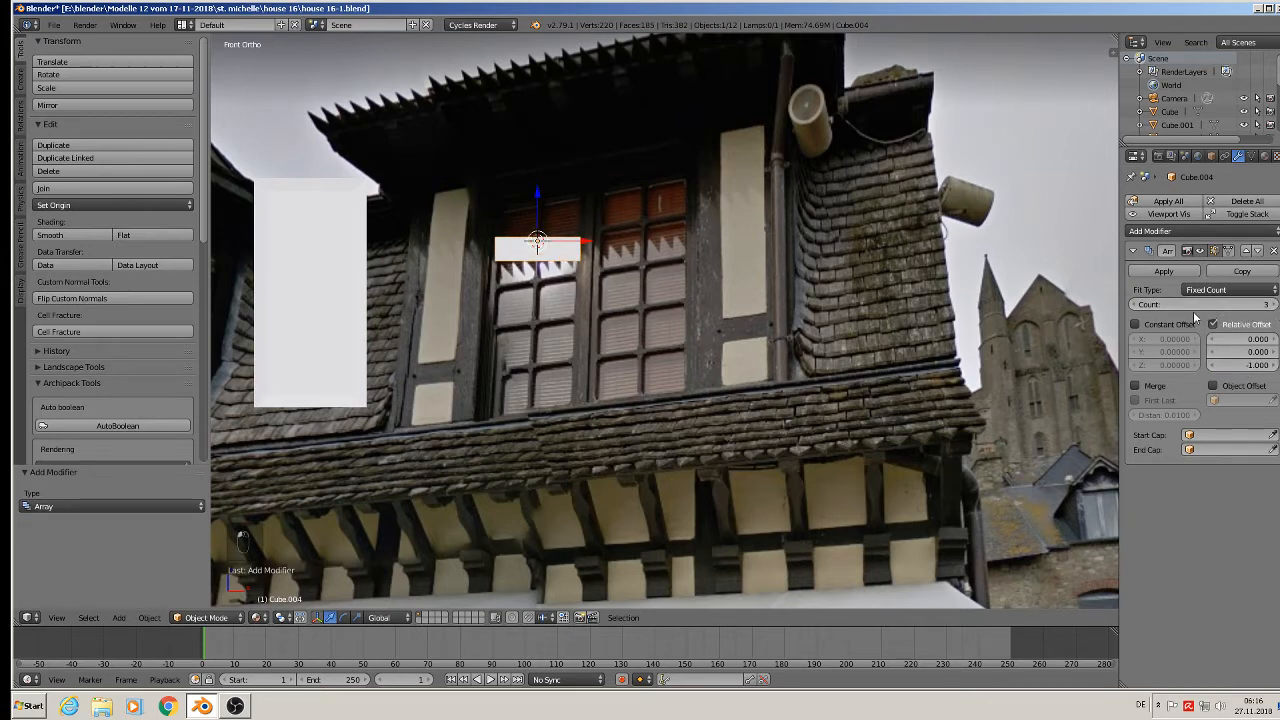
{"action": "left_click_drag", "start_coordinate": [1245, 365], "coordinate": [1200, 365]}
{"action": "left_click", "coordinate": [1275, 305]}
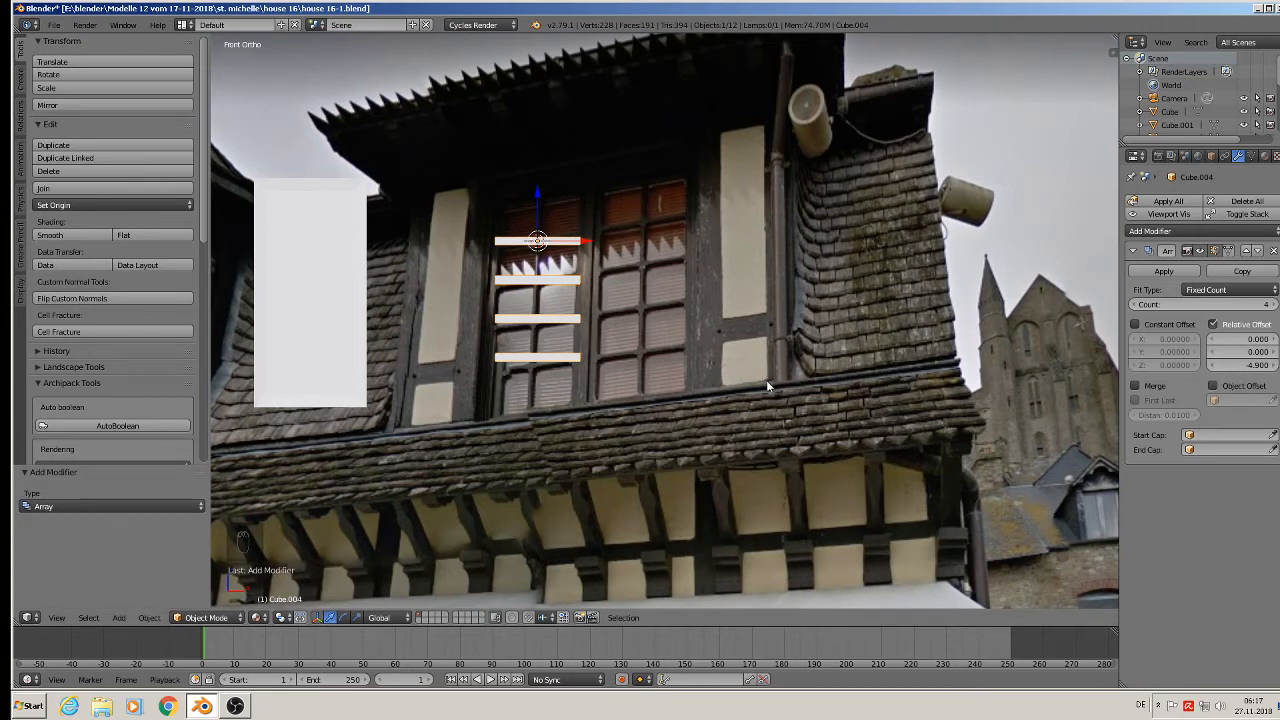
Step: Thin the bars by scaling 0.605 overall and 1.530 along X, and respace the array with a relative Z offset of -8.6
{"action": "key", "text": "s"}
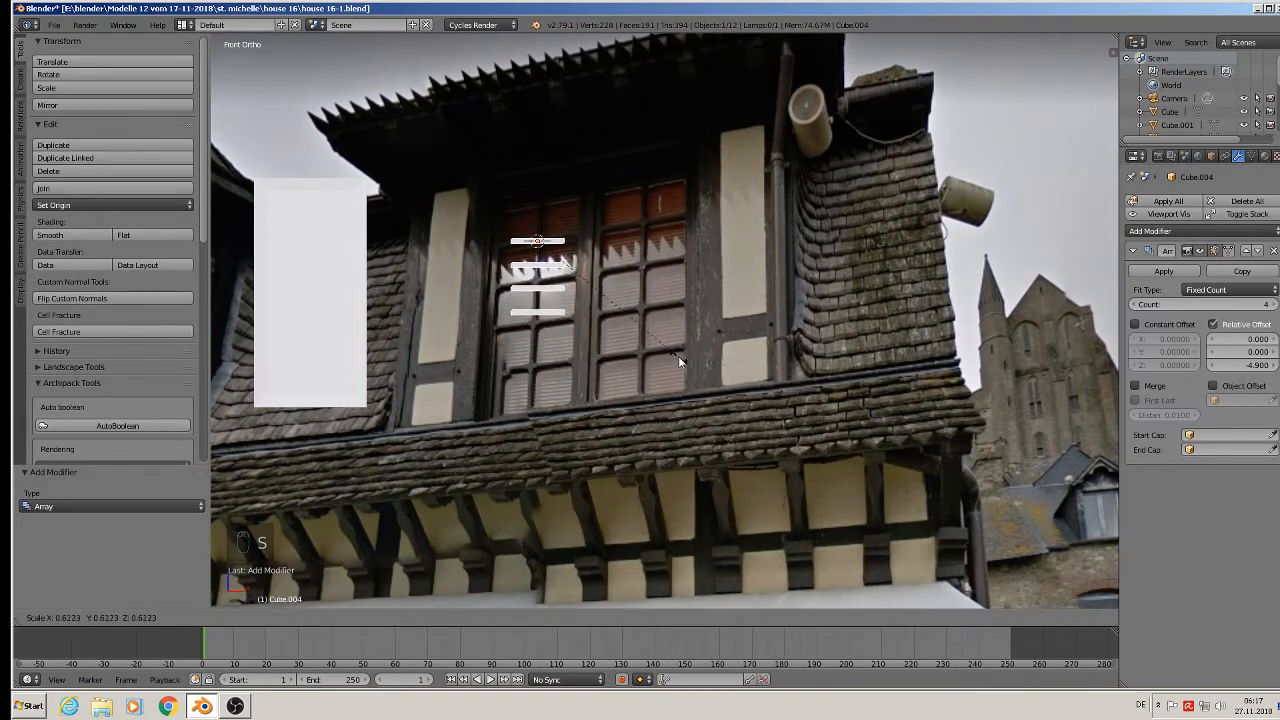
{"action": "left_click", "coordinate": [677, 360]}
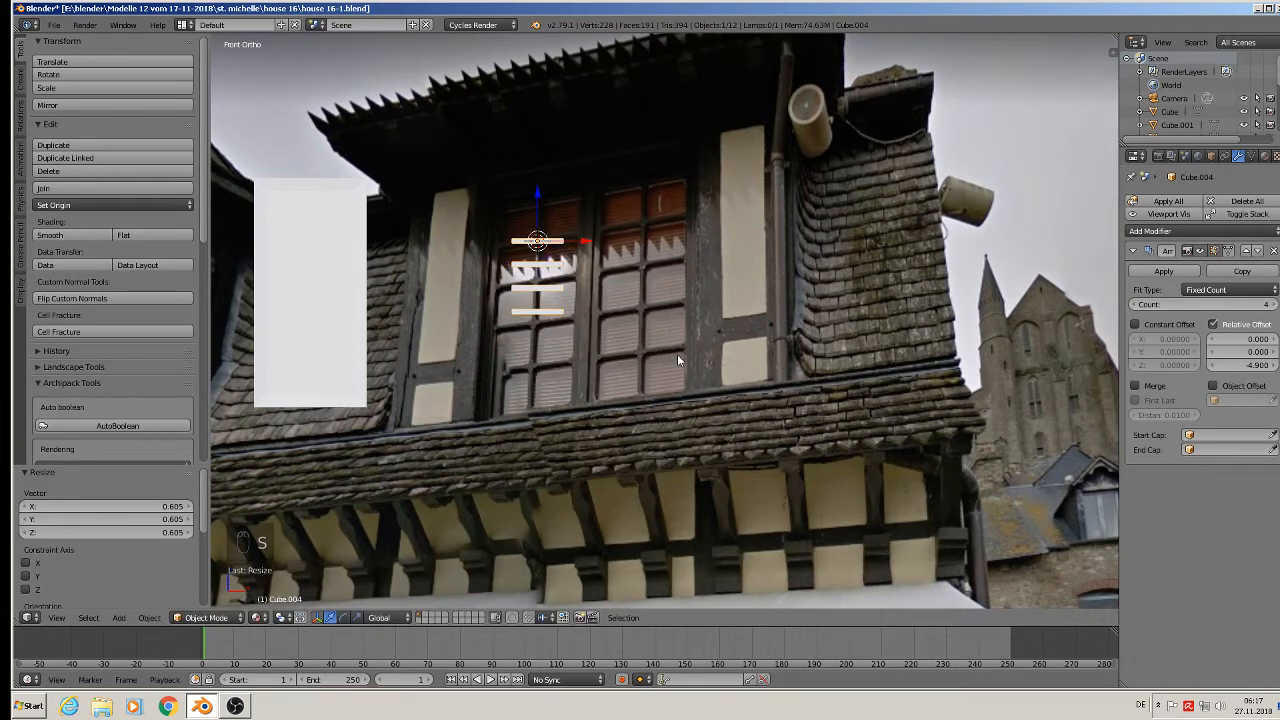
{"action": "key", "text": "s"}
{"action": "key", "text": "x"}
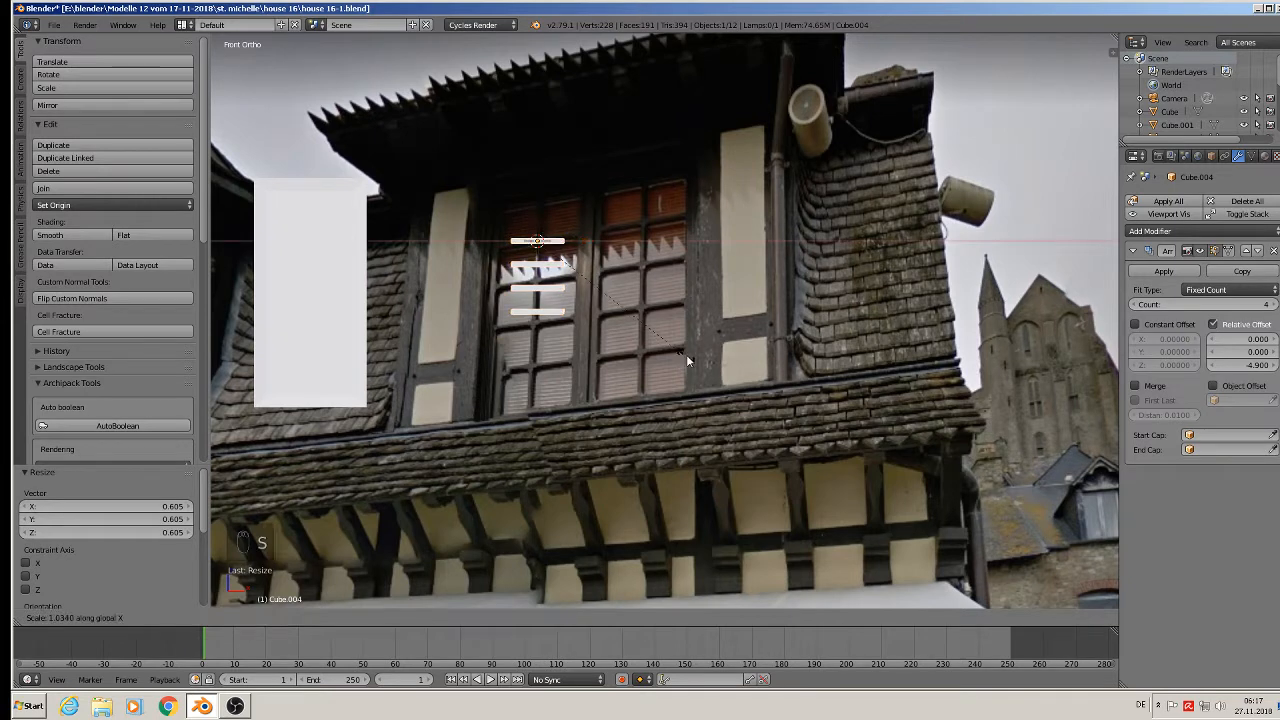
{"action": "left_click", "coordinate": [785, 362]}
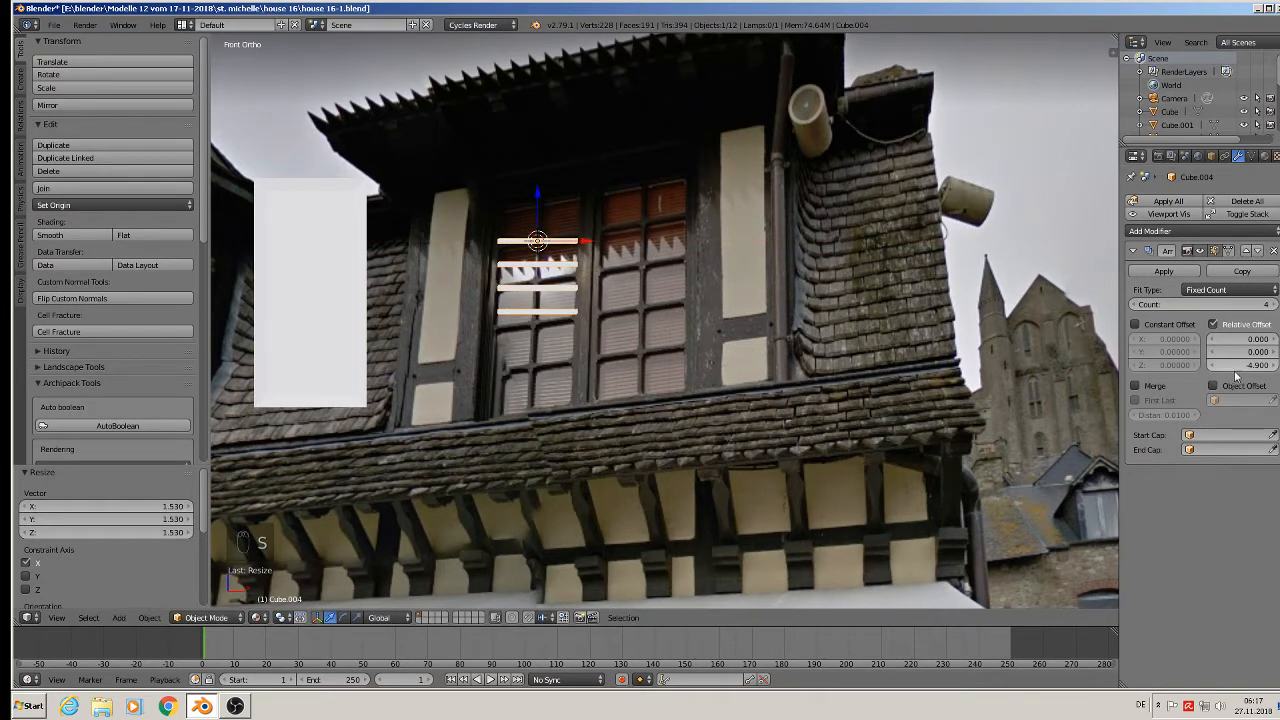
{"action": "left_click_drag", "start_coordinate": [1234, 365], "coordinate": [1201, 365]}
Step: Duplicate the glazing bar's mesh in place in Edit Mode
{"action": "key", "text": "Tab"}
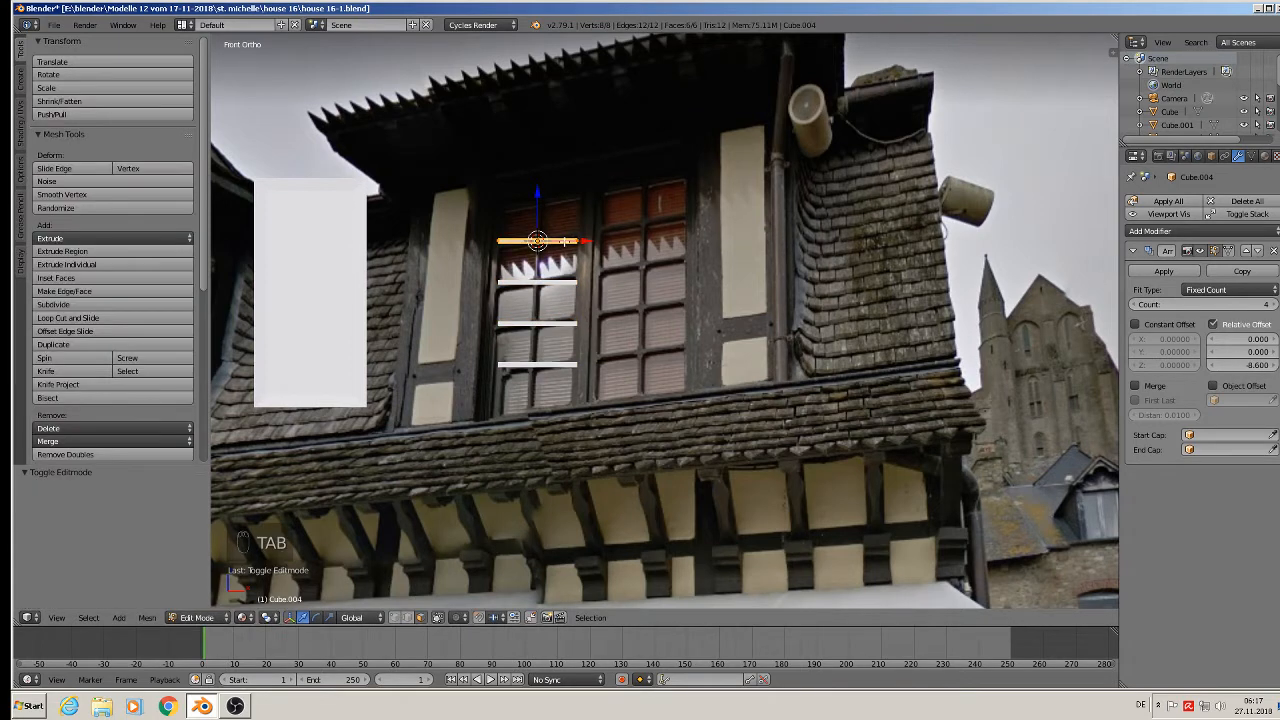
{"action": "key", "text": "shift+d"}
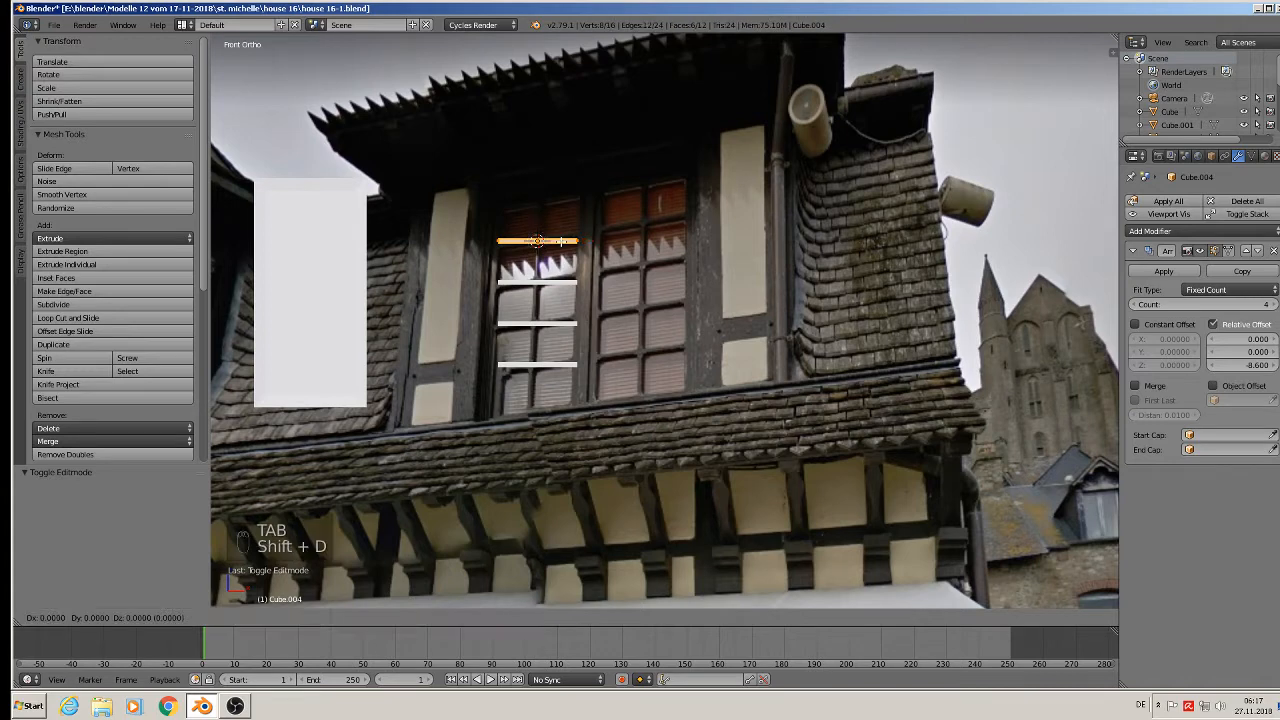
{"action": "right_click", "coordinate": [563, 241]}
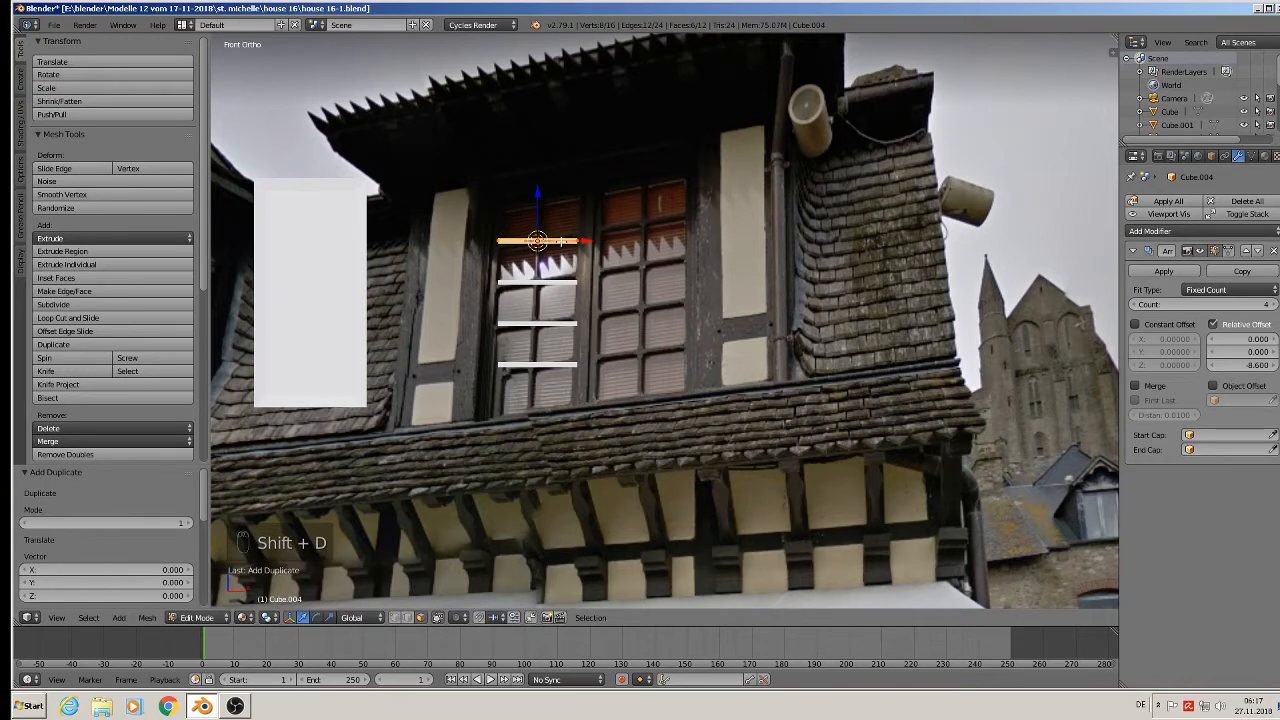
{"action": "key", "text": "r"}
{"action": "key", "text": "y"}
{"action": "key", "text": "8"}
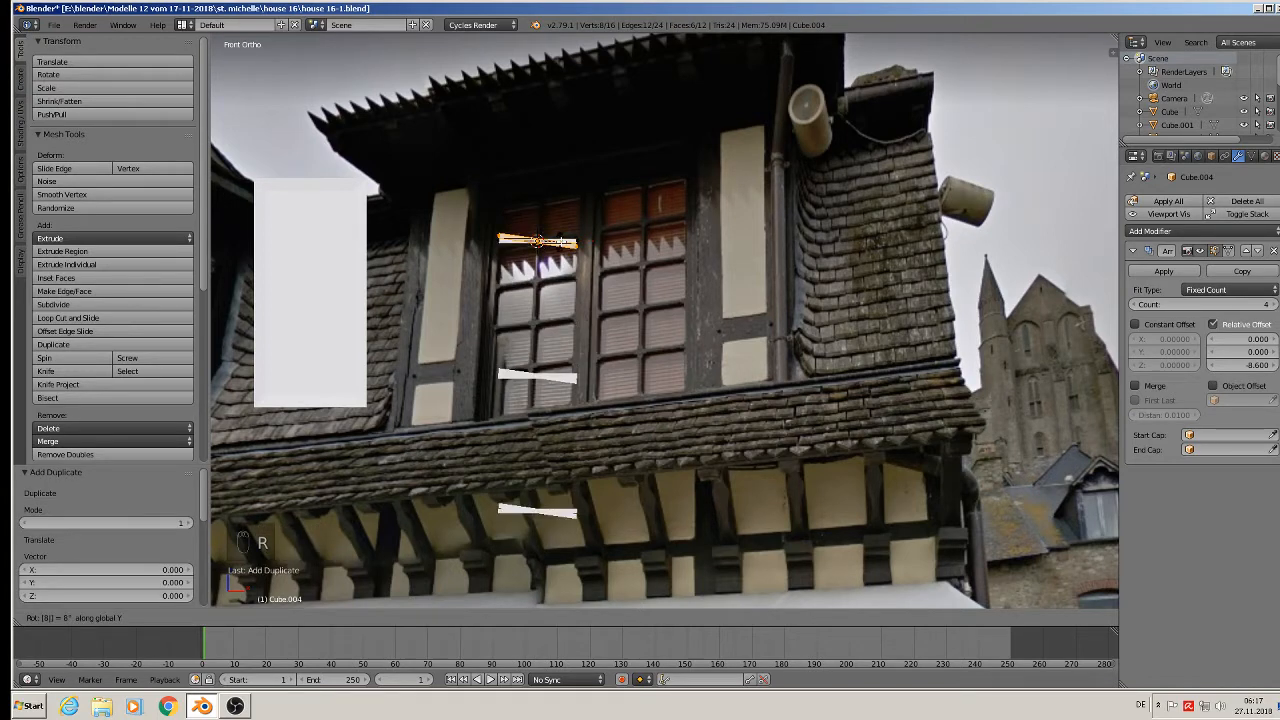
{"action": "right_click", "coordinate": [592, 287]}
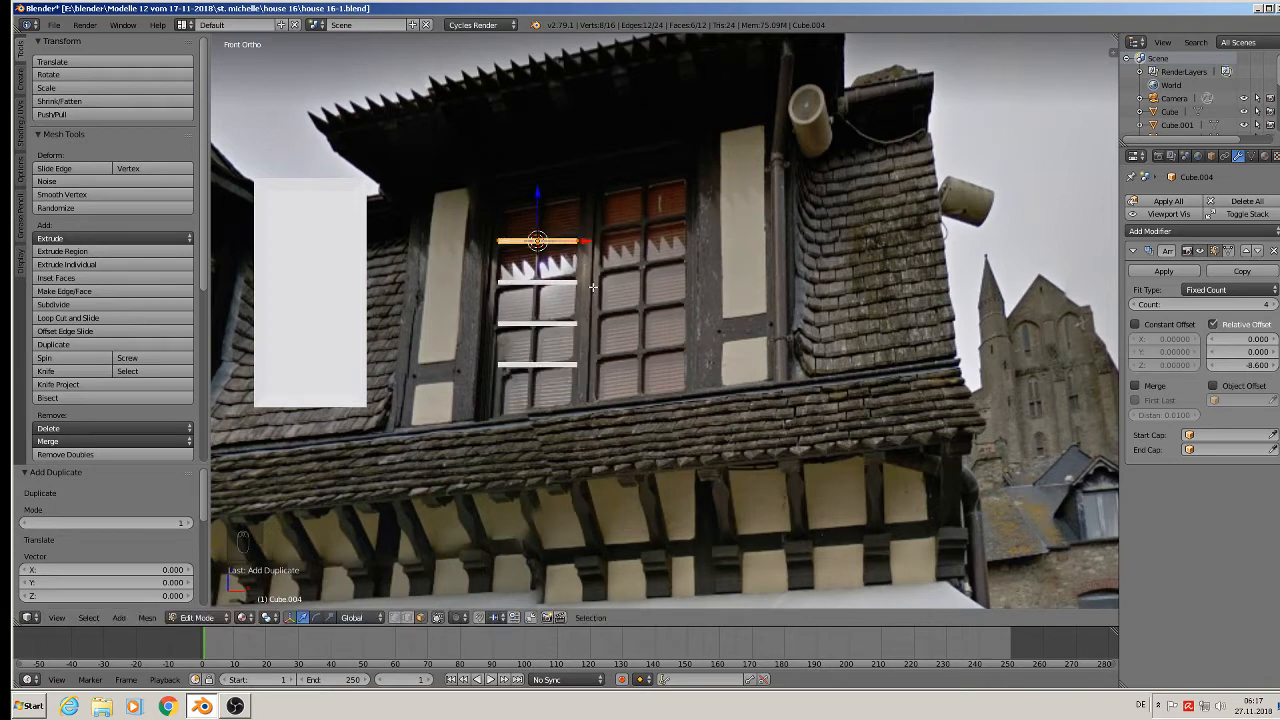
Step: Separate the duplicated bar into its own object and return to Object Mode
{"action": "key", "text": "p"}
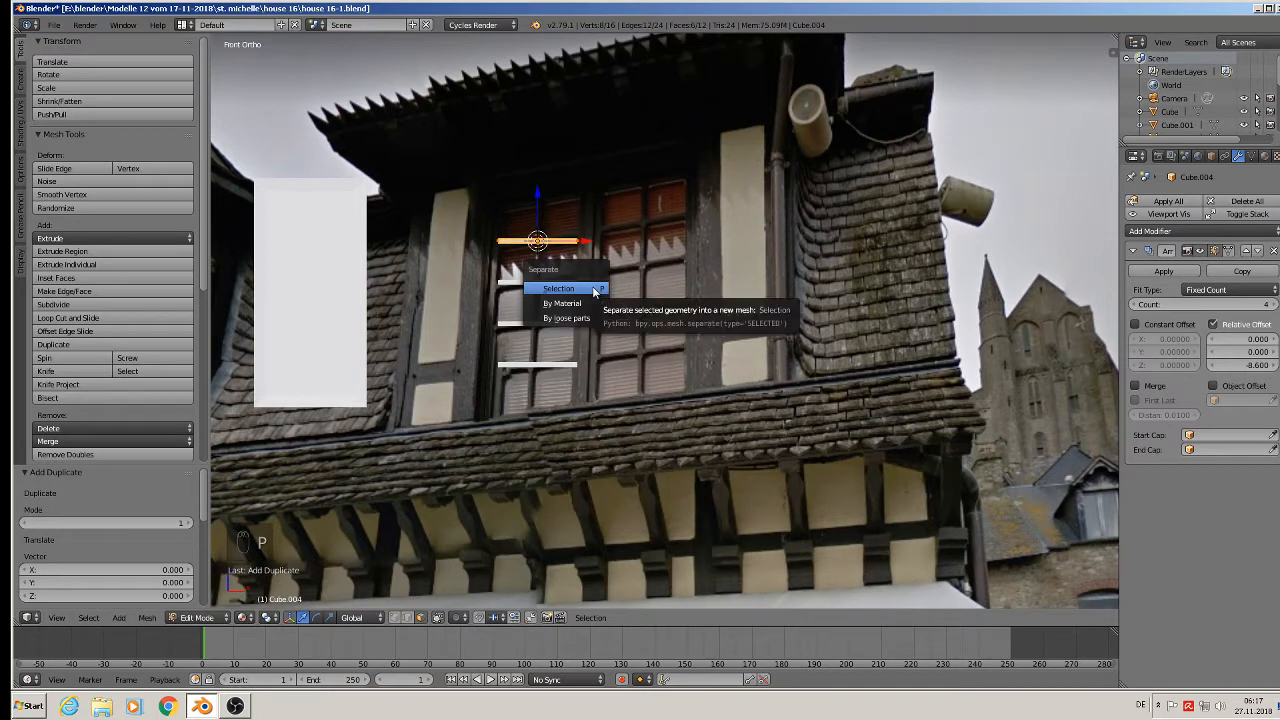
{"action": "left_click", "coordinate": [588, 298]}
{"action": "key", "text": "Tab"}
Step: Move the original bar array -0.061 along X, clear of the separated copy
{"action": "right_click", "coordinate": [549, 243]}
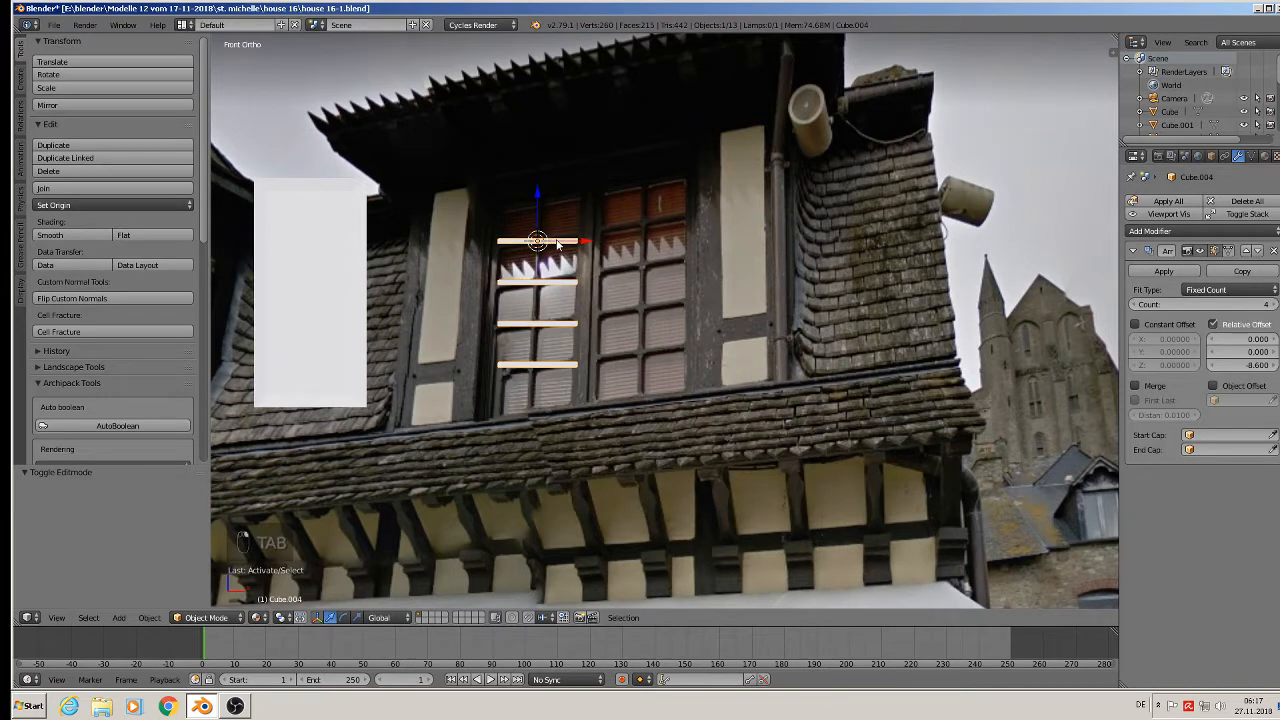
{"action": "key", "text": "shift+d"}
{"action": "key", "text": "x"}
{"action": "left_click", "coordinate": [466, 246]}
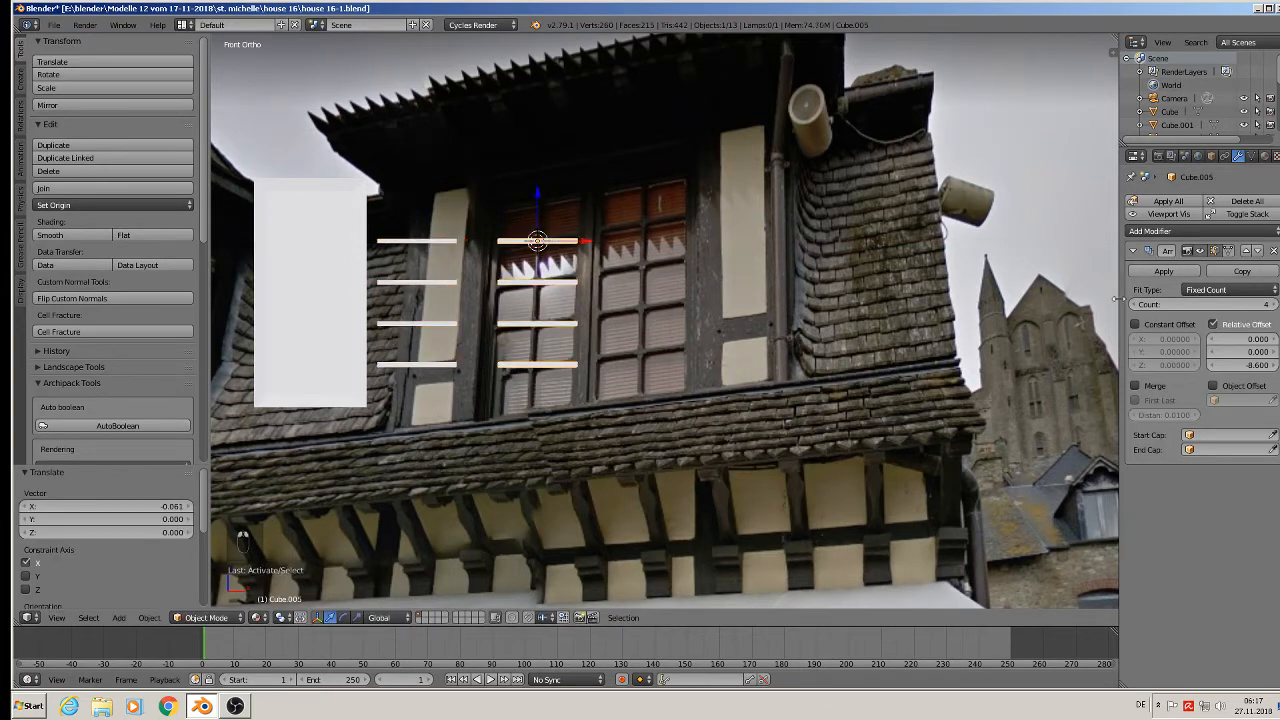
Step: Remove the Array modifier from the separated bar and rotate the bar 90° about the Y axis
{"action": "left_click", "coordinate": [1273, 250]}
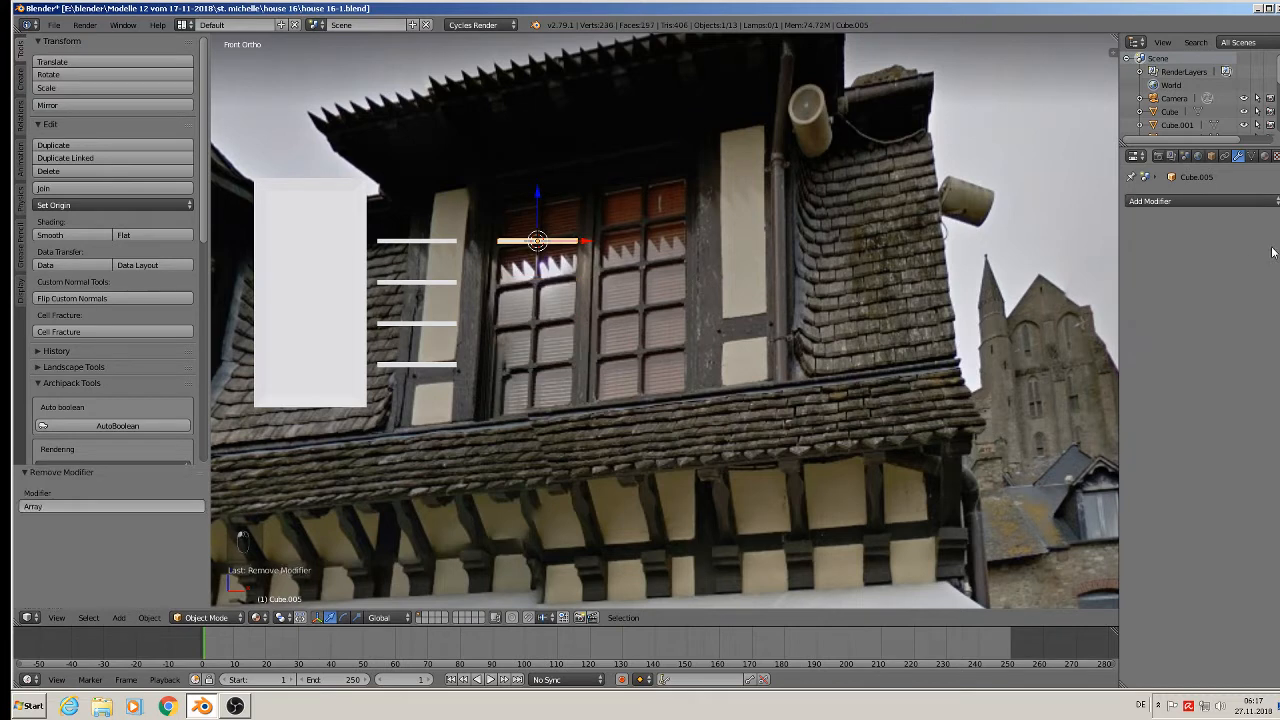
{"action": "key", "text": "r"}
{"action": "key", "text": "y"}
{"action": "key", "text": "9"}
{"action": "key", "text": "0"}
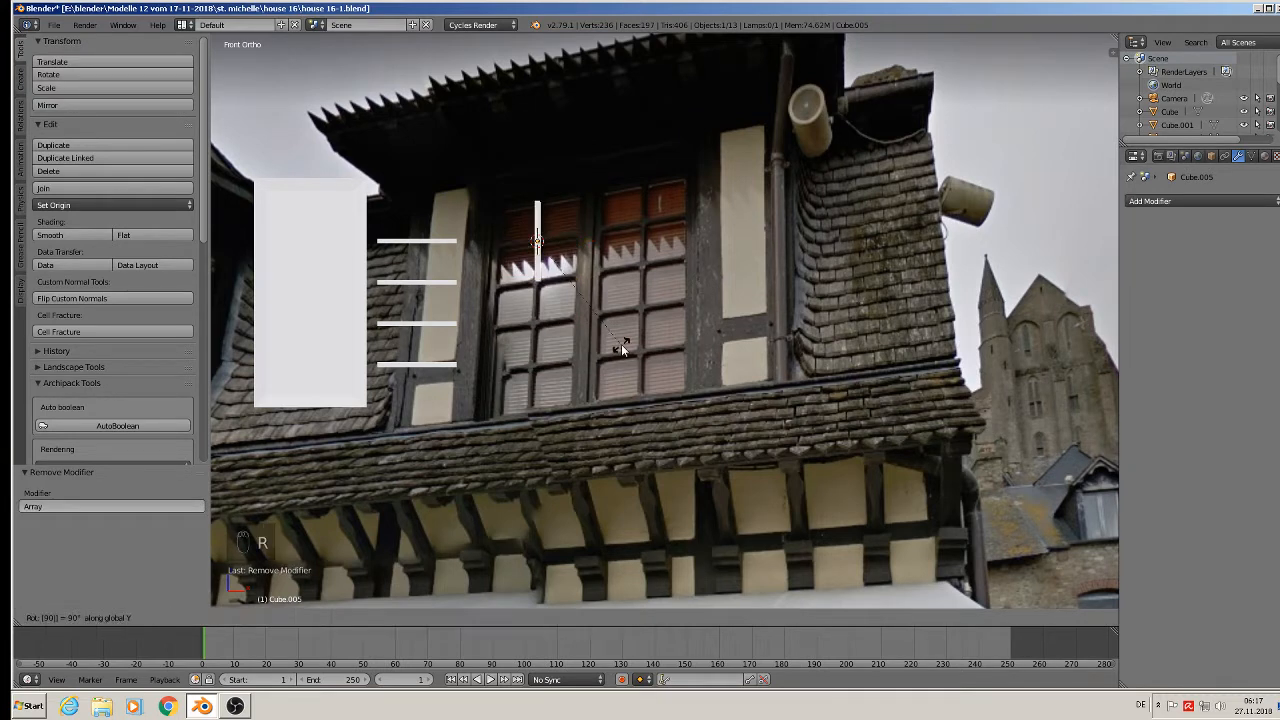
{"action": "key", "text": "Return"}
Step: Move the upright bar along X onto the middle of the horizontal bars and lower it slightly along Z
{"action": "key", "text": "g"}
{"action": "key", "text": "x"}
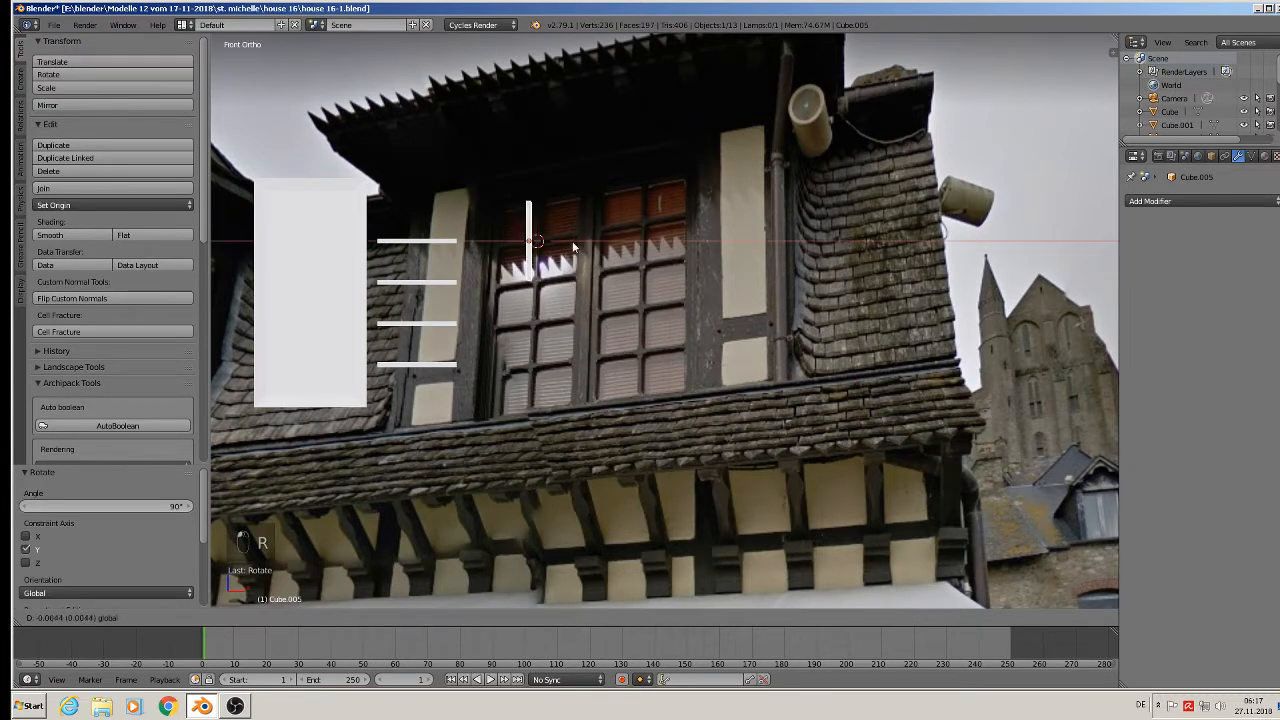
{"action": "left_click", "coordinate": [462, 259]}
{"action": "left_click_drag", "start_coordinate": [417, 199], "coordinate": [417, 205]}
Step: Extend the upright bar's lower end about 0.056 down along Z, past the lowest horizontal bar
{"action": "key", "text": "Tab"}
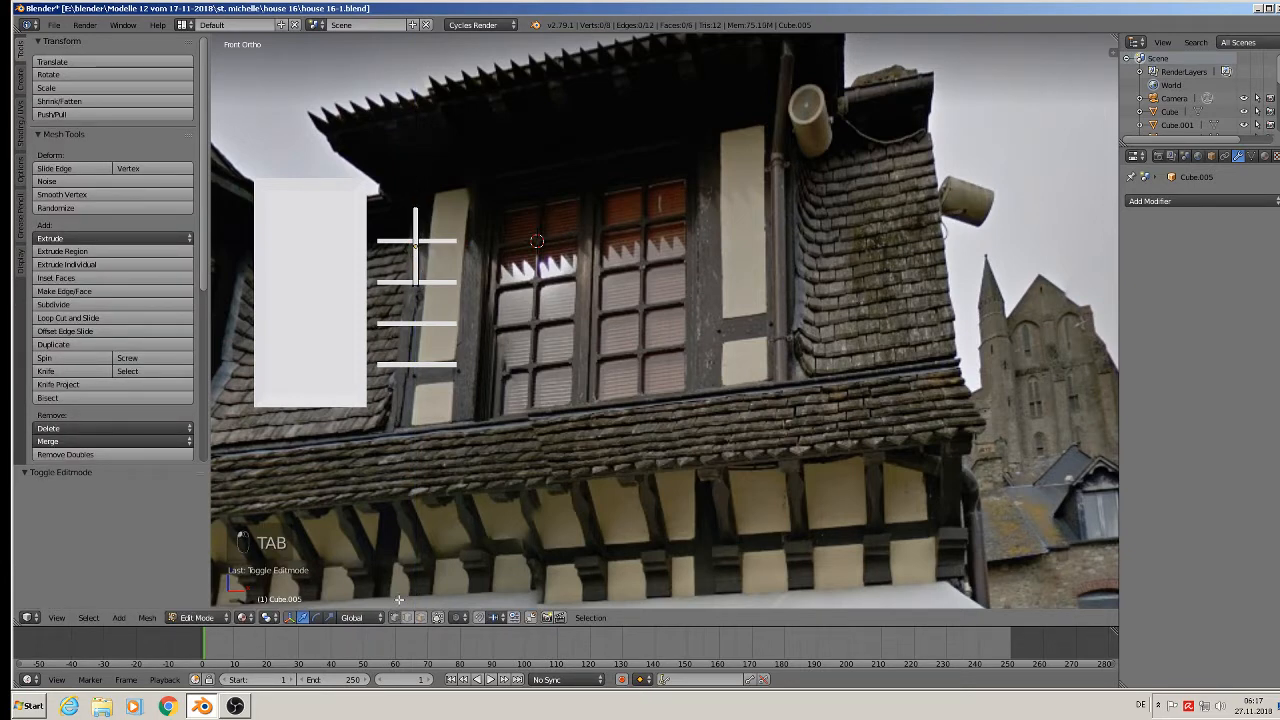
{"action": "key", "text": "a"}
{"action": "key", "text": "a"}
{"action": "key", "text": "a"}
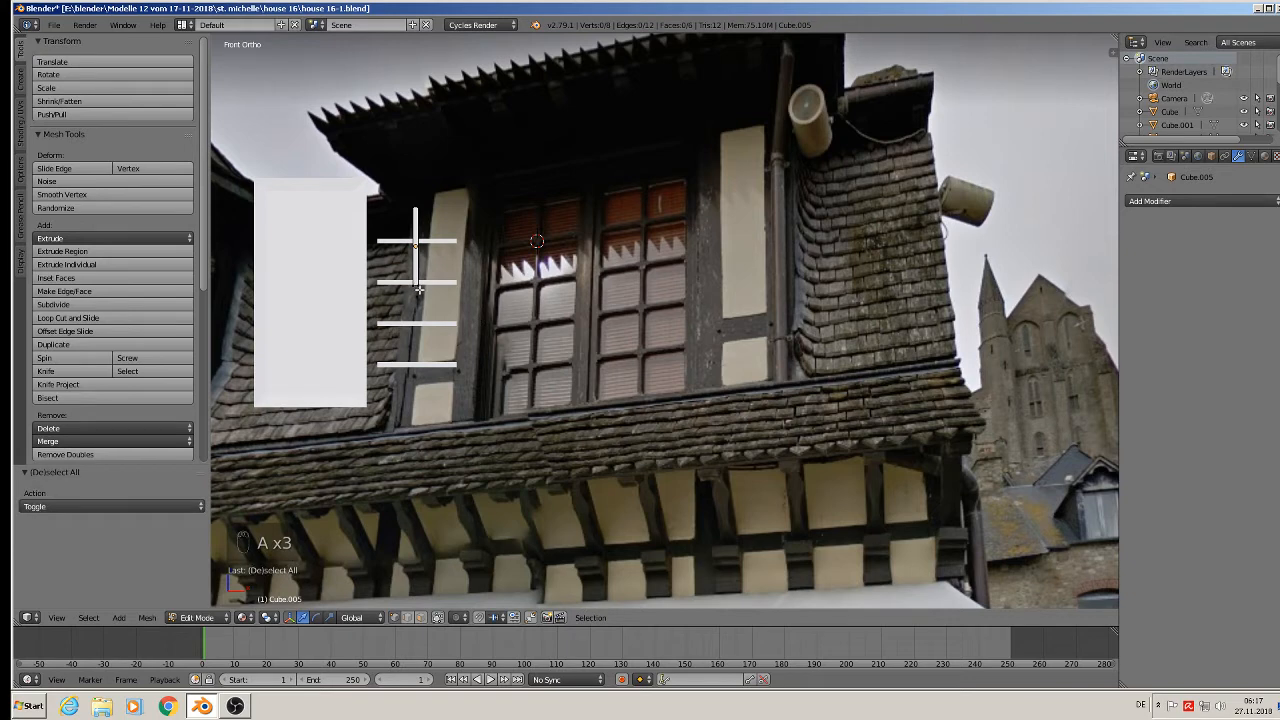
{"action": "key", "text": "c"}
{"action": "left_click", "coordinate": [410, 290]}
{"action": "right_click", "coordinate": [410, 291]}
{"action": "left_click_drag", "start_coordinate": [417, 244], "coordinate": [444, 353]}
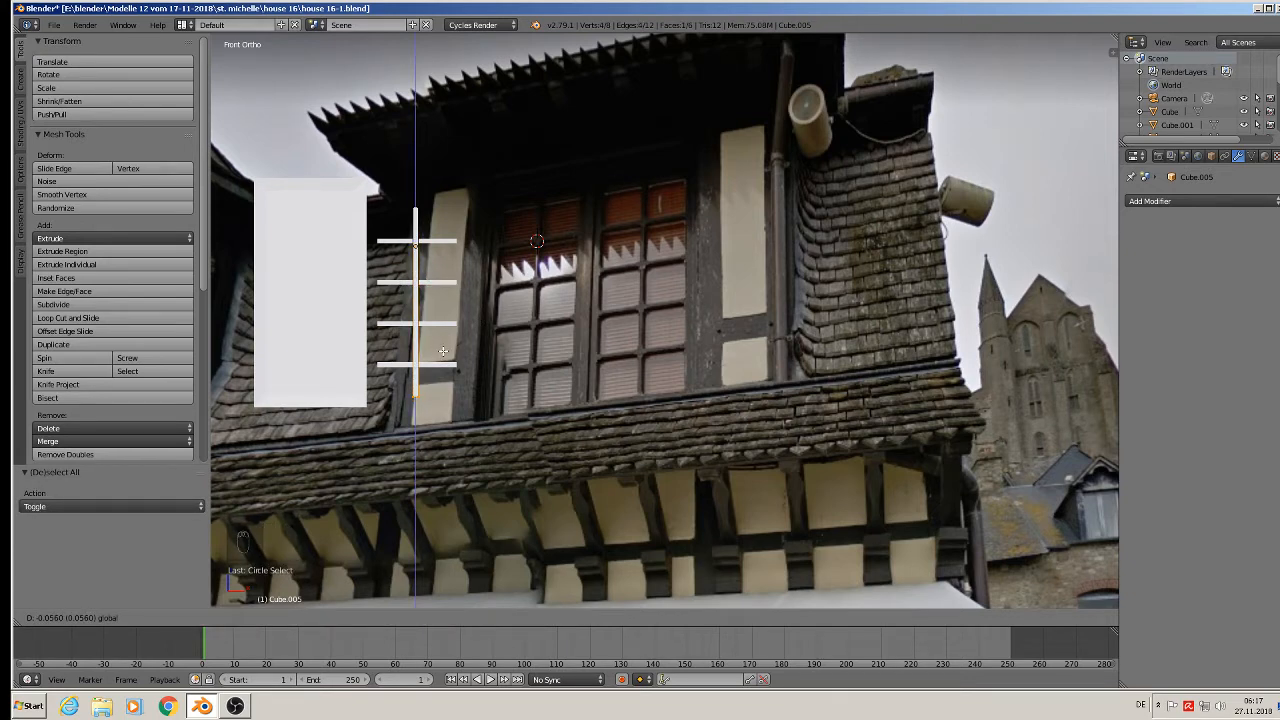
{"action": "key", "text": "Tab"}
Step: Apply the Array modifier of the horizontal bars and join them with the upright bar into one grid object
{"action": "right_click", "coordinate": [431, 289], "text": "shift"}
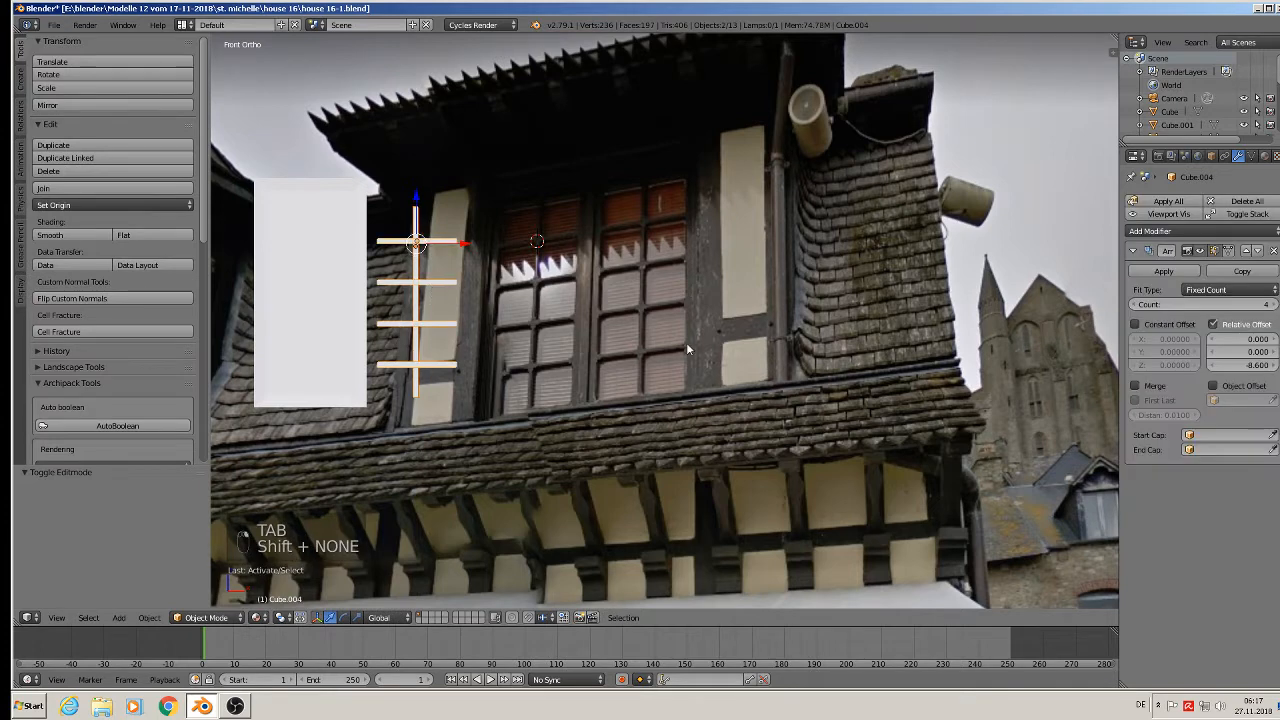
{"action": "right_click", "coordinate": [449, 240]}
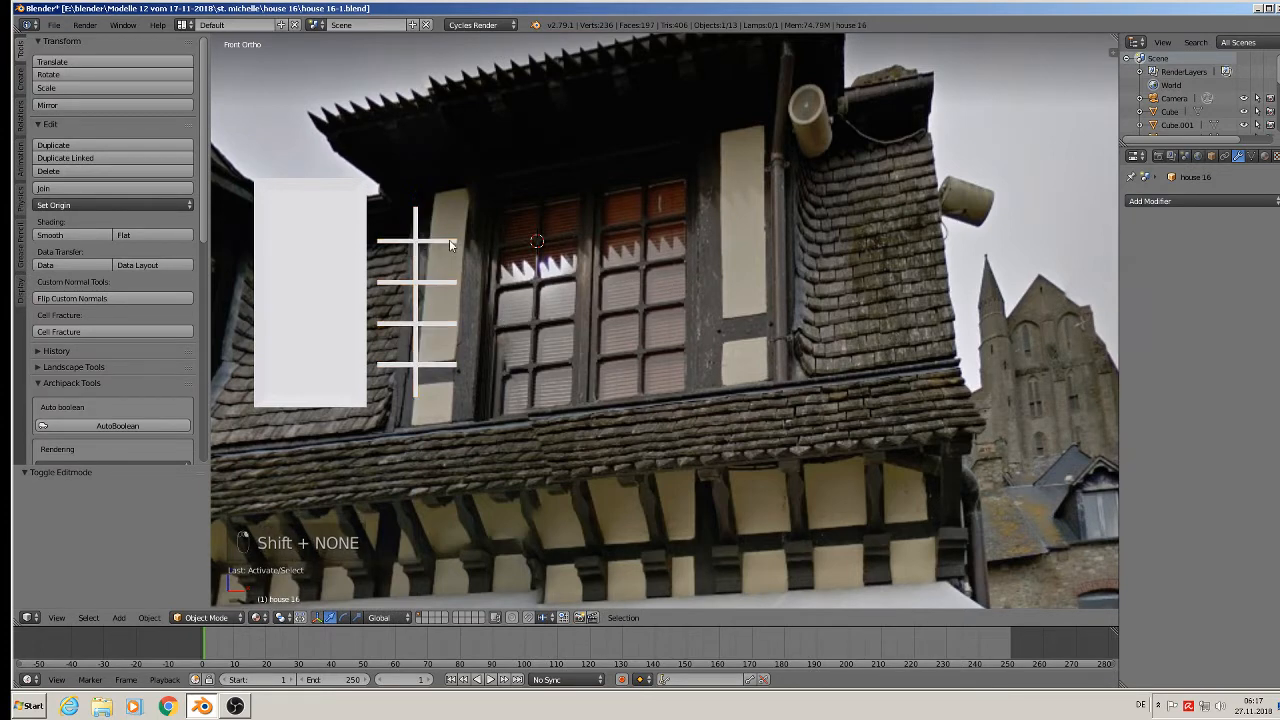
{"action": "right_click", "coordinate": [450, 240]}
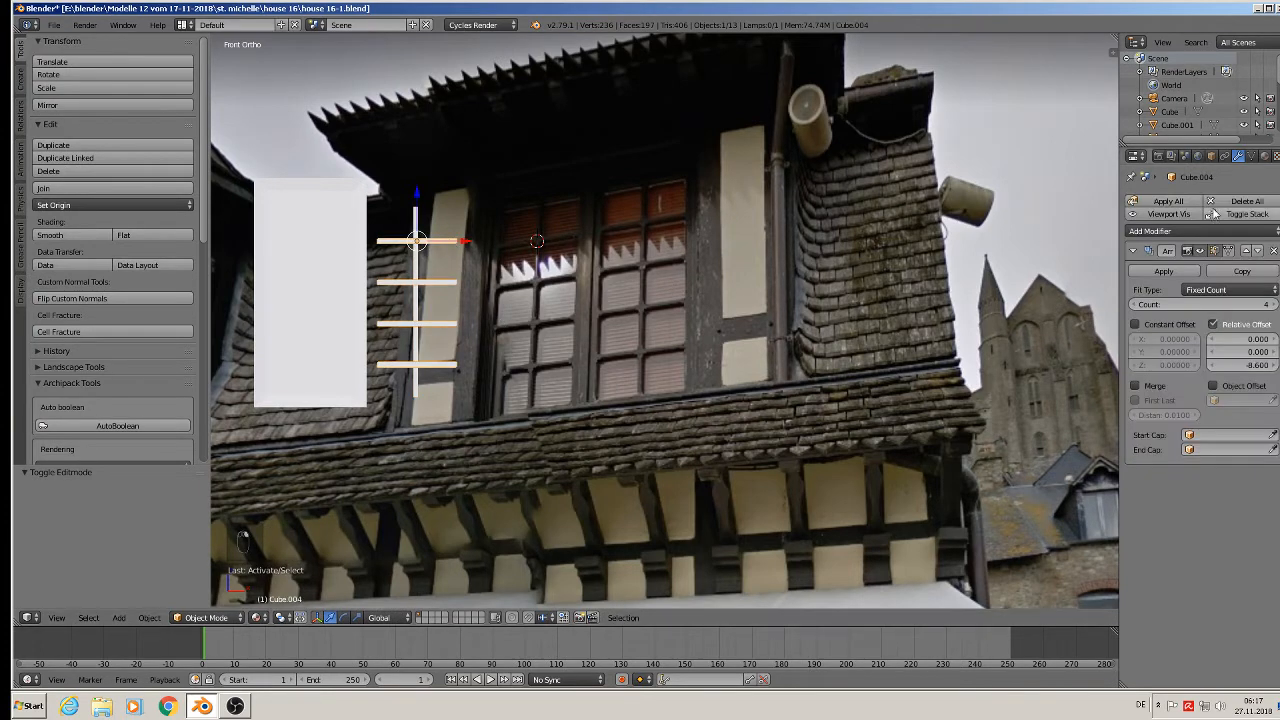
{"action": "left_click", "coordinate": [1165, 272]}
{"action": "right_click", "coordinate": [418, 232], "text": "shift"}
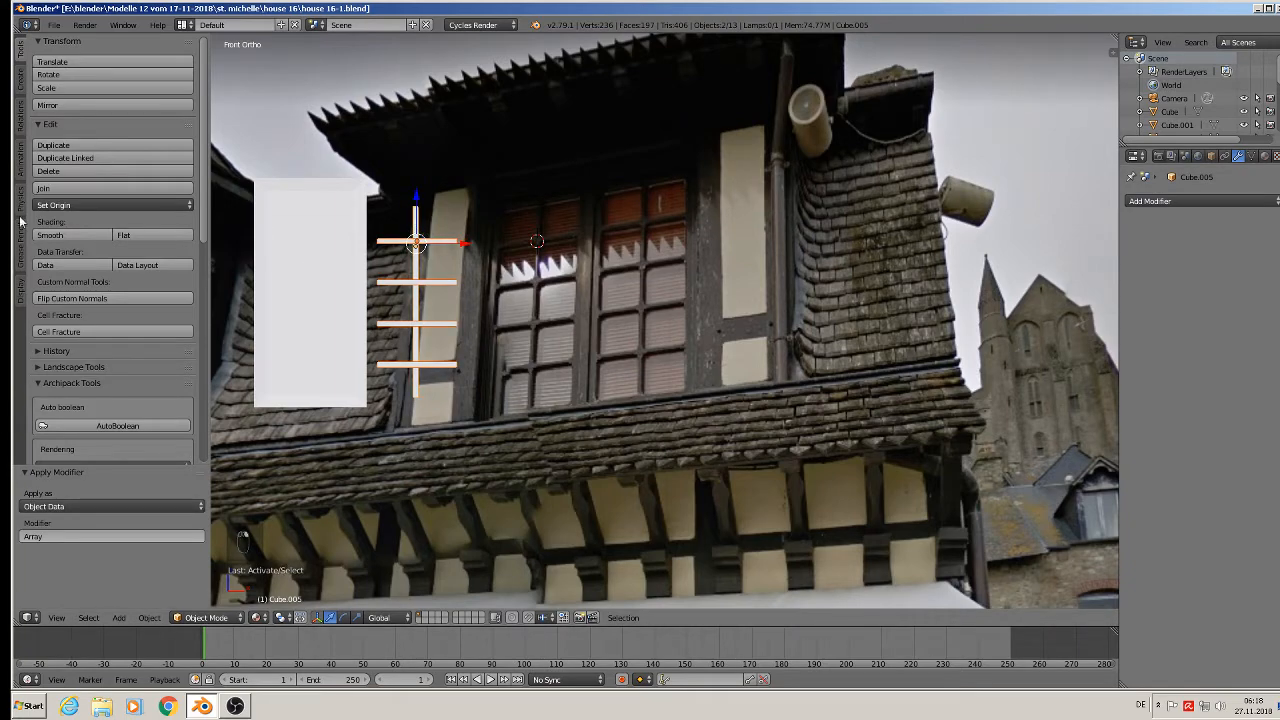
{"action": "left_click", "coordinate": [60, 188]}
Step: Move the joined bar grid -0.057 along X and 0.003 along Y into the casement frame
{"action": "middle_click_drag", "start_coordinate": [480, 278], "coordinate": [758, 176]}
{"action": "left_click_drag", "start_coordinate": [757, 195], "coordinate": [545, 235]}
{"action": "middle_click_drag", "start_coordinate": [634, 337], "coordinate": [636, 268]}
{"action": "scroll", "coordinate": [520, 217], "scroll_direction": "up", "scroll_amount": 4}
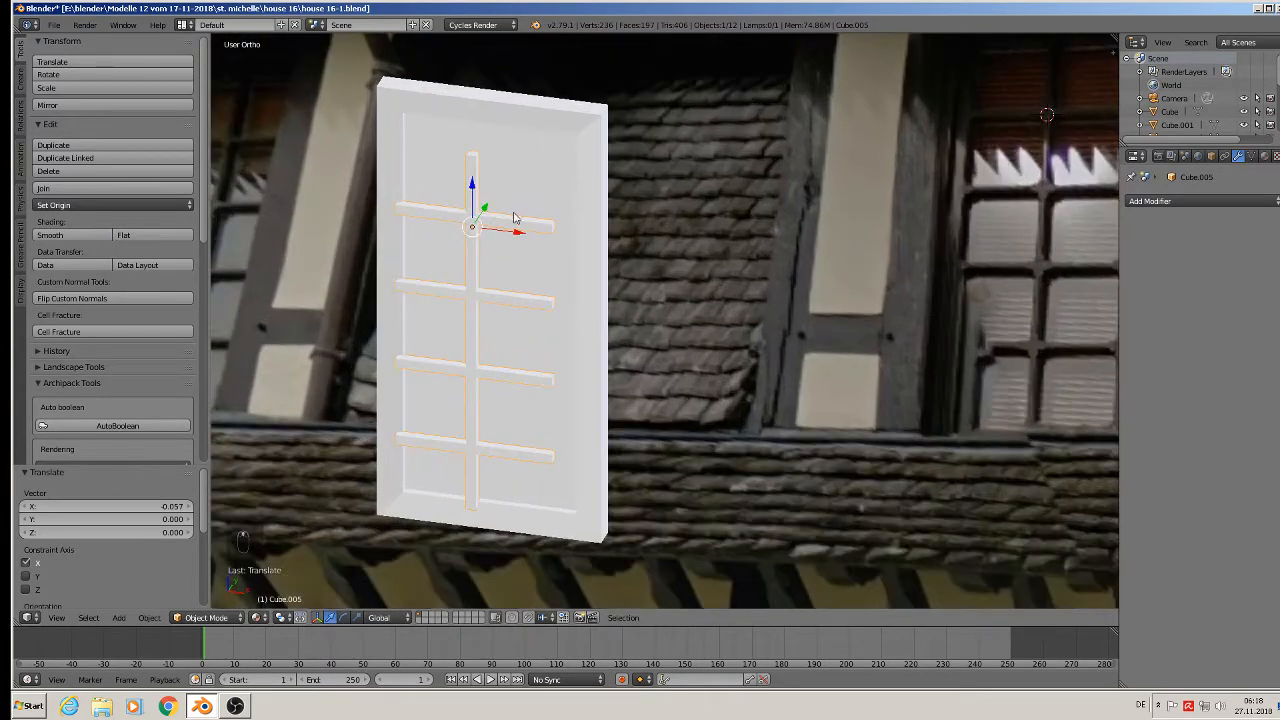
{"action": "mouse_move", "coordinate": [487, 213]}
{"action": "left_mouse_down"}
{"action": "mouse_move", "coordinate": [507, 191]}
{"action": "mouse_move", "coordinate": [493, 208]}
{"action": "left_mouse_up"}
{"action": "middle_click_drag", "start_coordinate": [493, 208], "coordinate": [541, 209]}
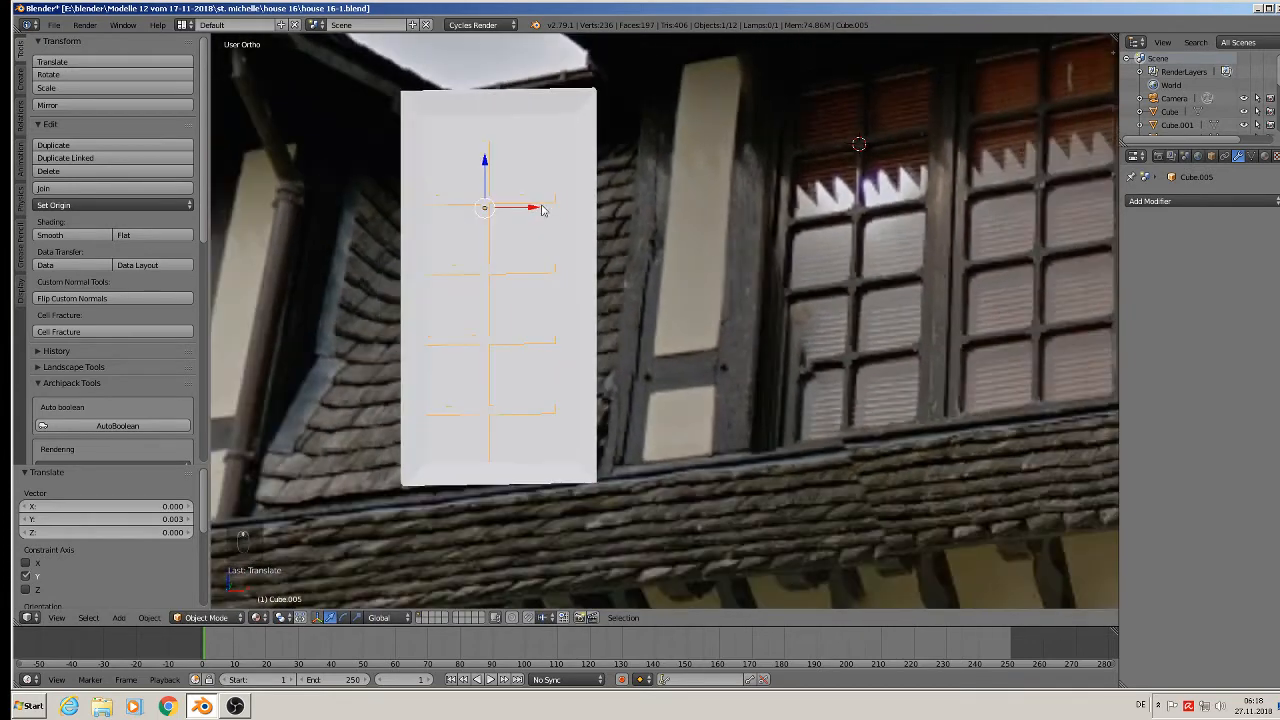
Step: Fit the grid to the frame's height by scaling it 1.172, raising it 0.007, shrinking it slightly and moving it 0.003 along X
{"action": "key", "text": "KP_1"}
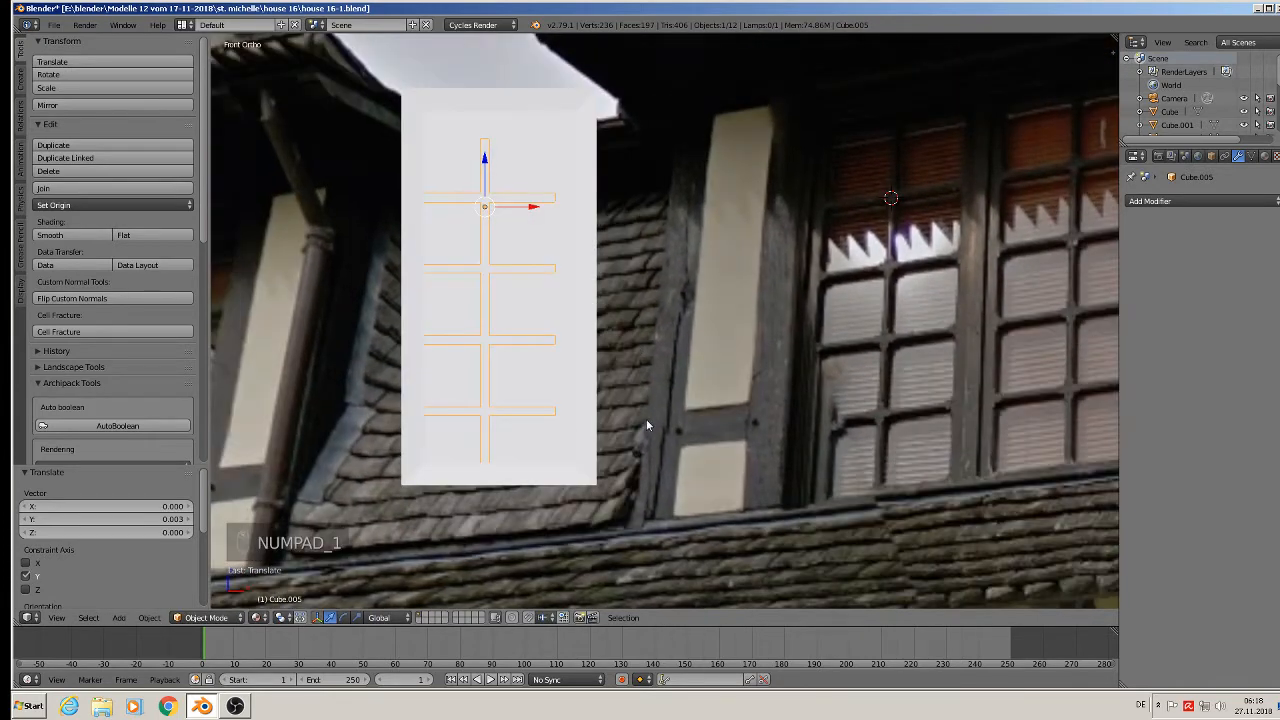
{"action": "key", "text": "s"}
{"action": "left_click", "coordinate": [694, 453]}
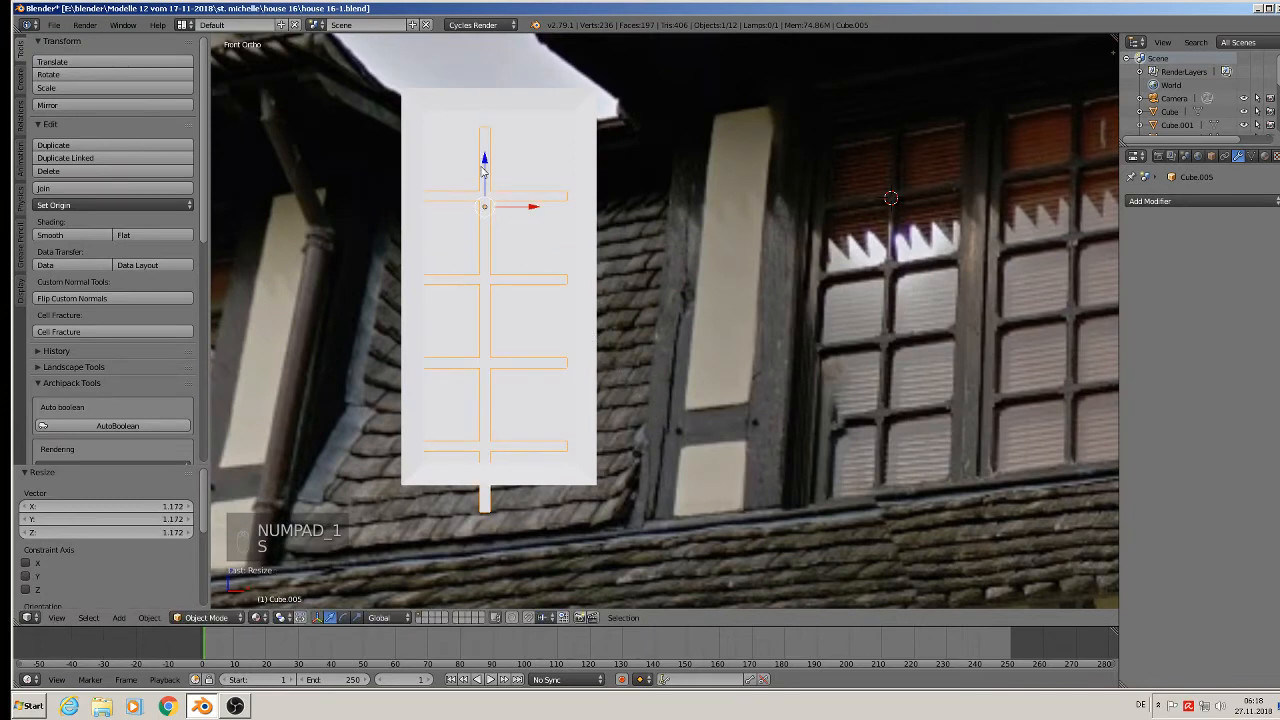
{"action": "left_click_drag", "start_coordinate": [483, 171], "coordinate": [491, 143]}
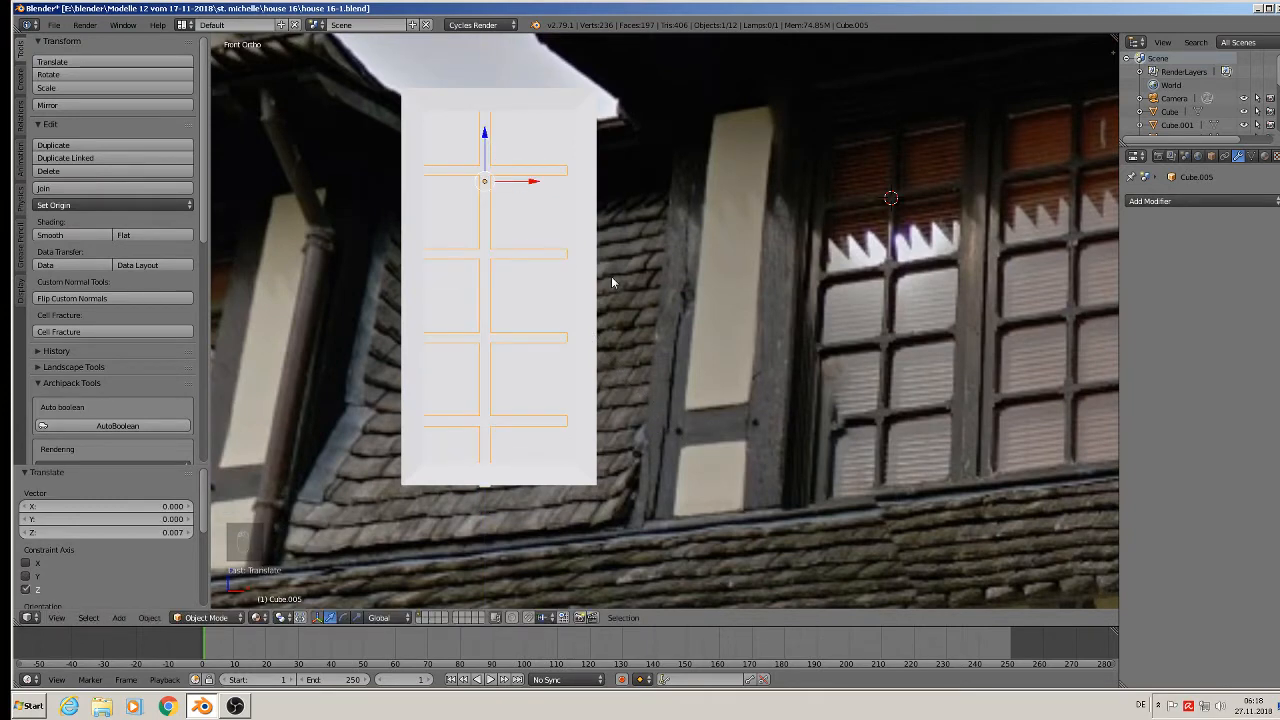
{"action": "key", "text": "s"}
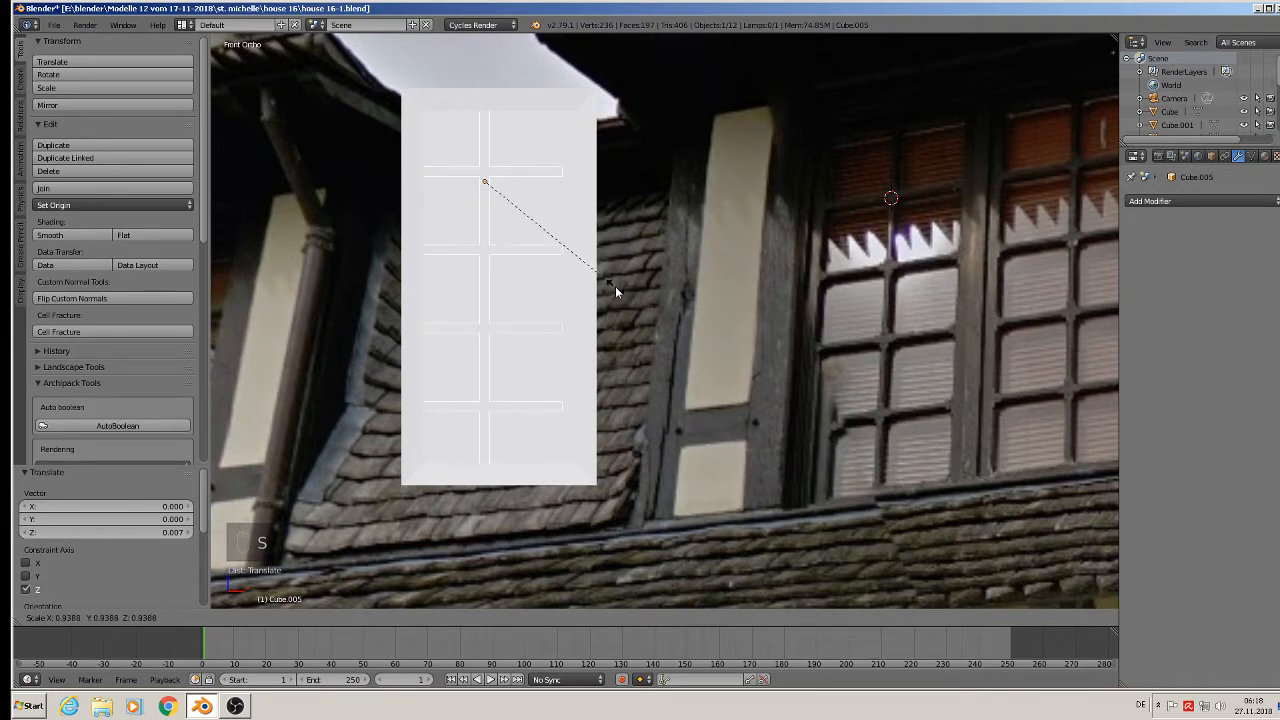
{"action": "left_click", "coordinate": [615, 290]}
{"action": "left_click_drag", "start_coordinate": [514, 180], "coordinate": [528, 190]}
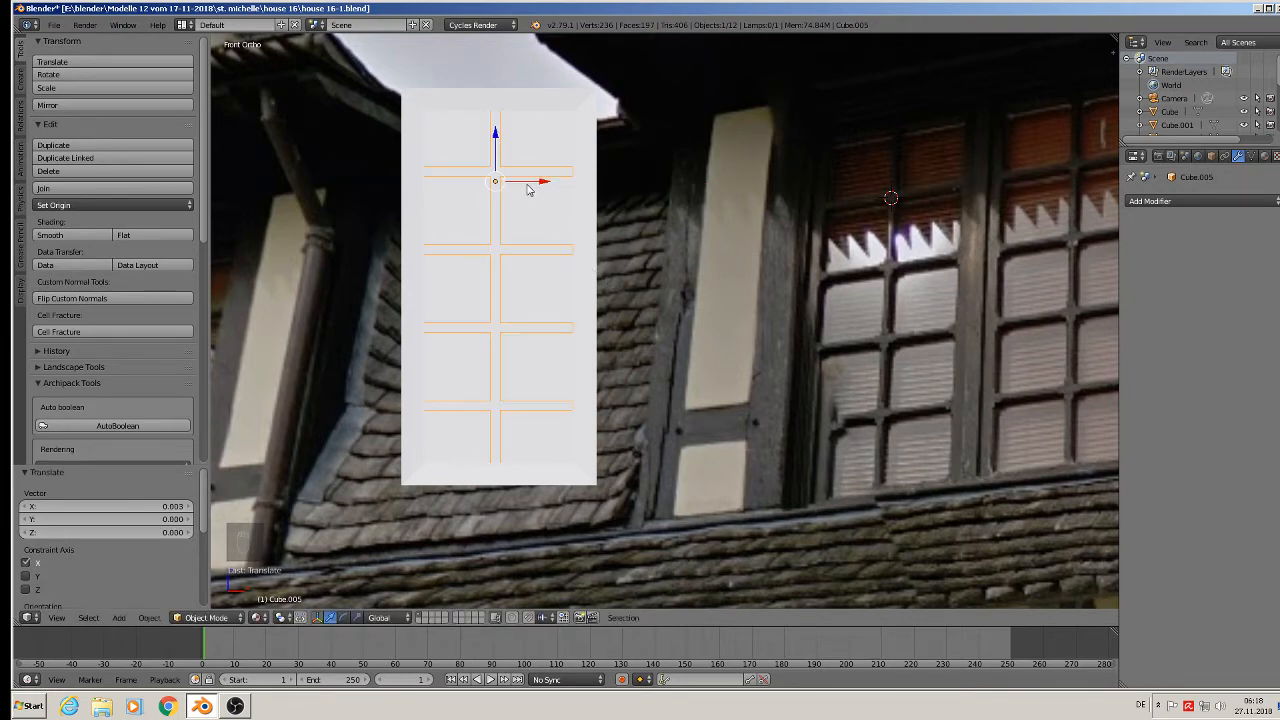
Step: Nudge the grid 0.00033 along X and scale it 1.186 along X so the bars reach both sides of the frame
{"action": "key", "text": "Tab"}
{"action": "key", "text": "Tab"}
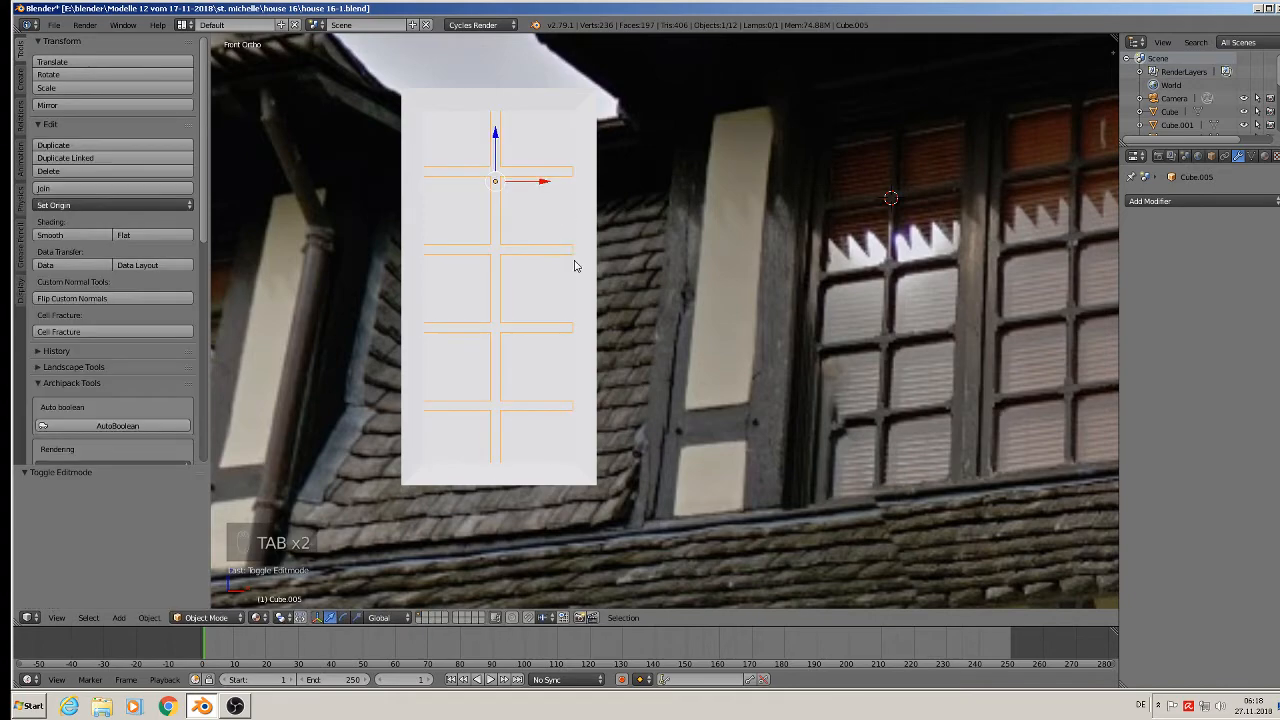
{"action": "mouse_move", "coordinate": [577, 263]}
{"action": "middle_mouse_down"}
{"action": "mouse_move", "coordinate": [531, 297]}
{"action": "mouse_move", "coordinate": [495, 292]}
{"action": "mouse_move", "coordinate": [634, 277]}
{"action": "mouse_move", "coordinate": [594, 281]}
{"action": "mouse_move", "coordinate": [594, 306]}
{"action": "mouse_move", "coordinate": [583, 277]}
{"action": "middle_mouse_up"}
{"action": "key", "text": "a"}
{"action": "key", "text": "a"}
{"action": "key", "text": "a"}
{"action": "scroll", "coordinate": [583, 277], "scroll_direction": "up", "scroll_amount": 2}
{"action": "right_click", "coordinate": [502, 165]}
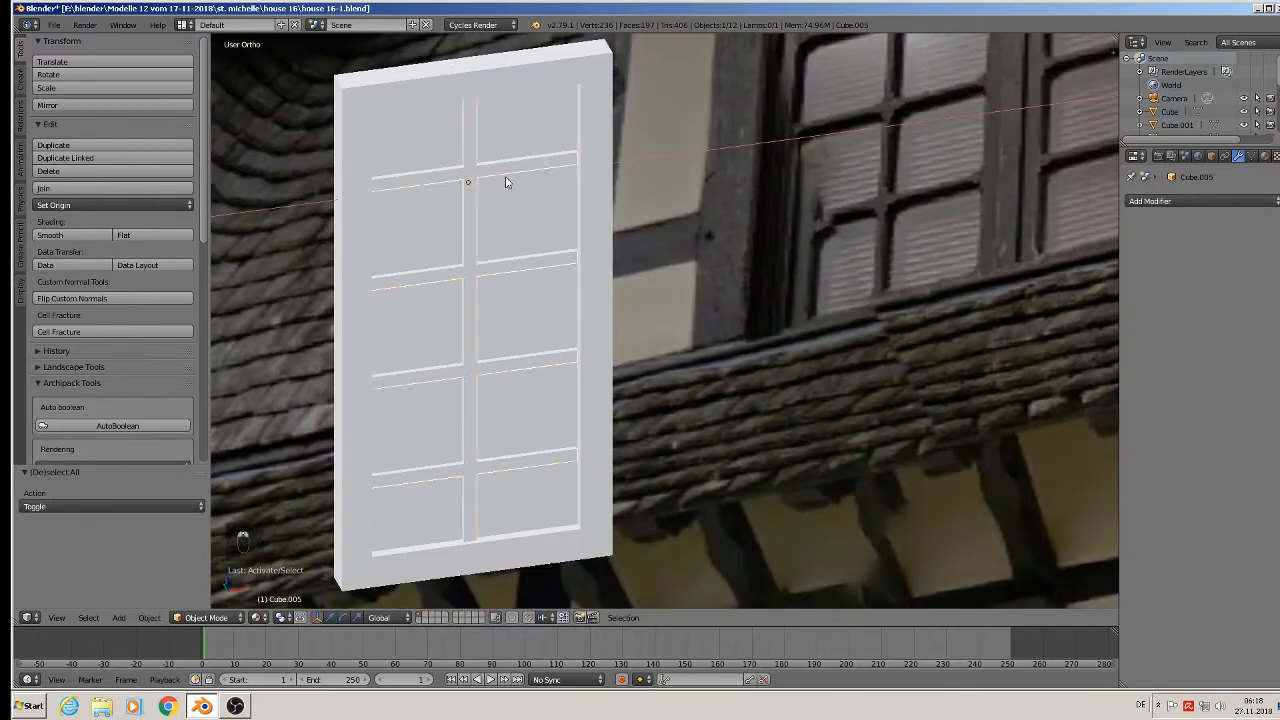
{"action": "key", "text": "g"}
{"action": "key", "text": "x"}
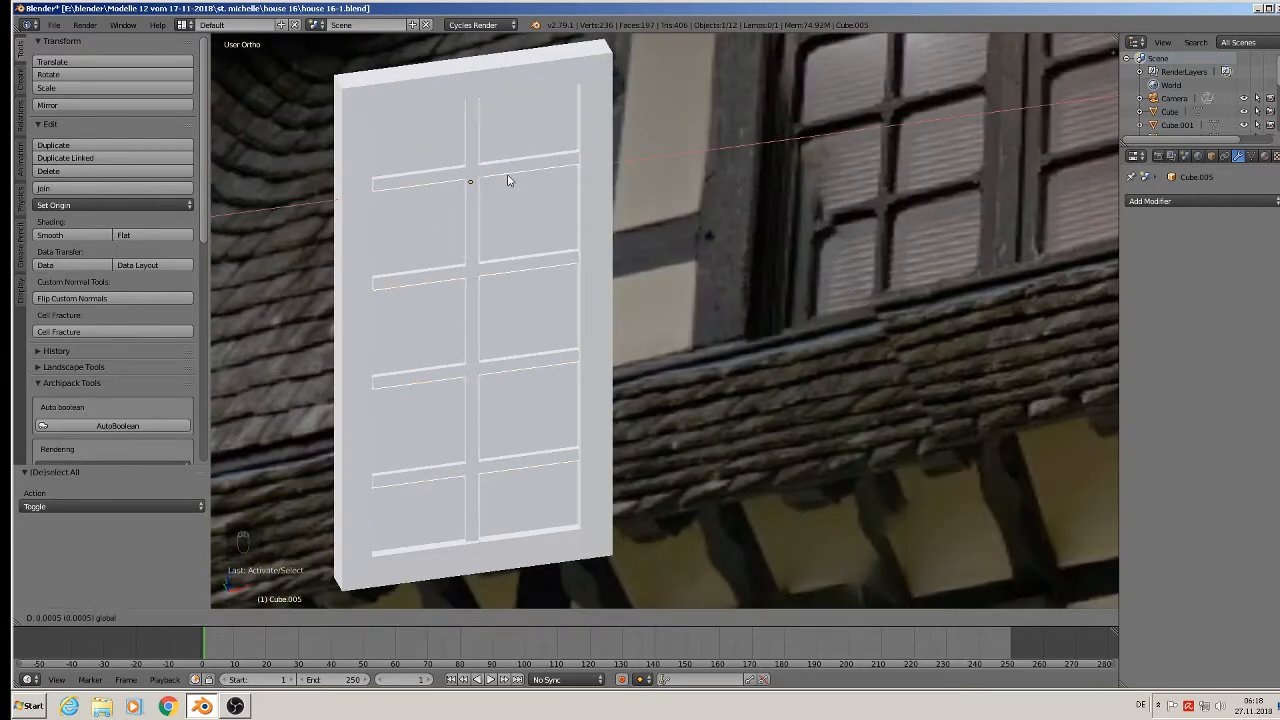
{"action": "left_click", "coordinate": [508, 181]}
{"action": "key", "text": "s"}
{"action": "key", "text": "x"}
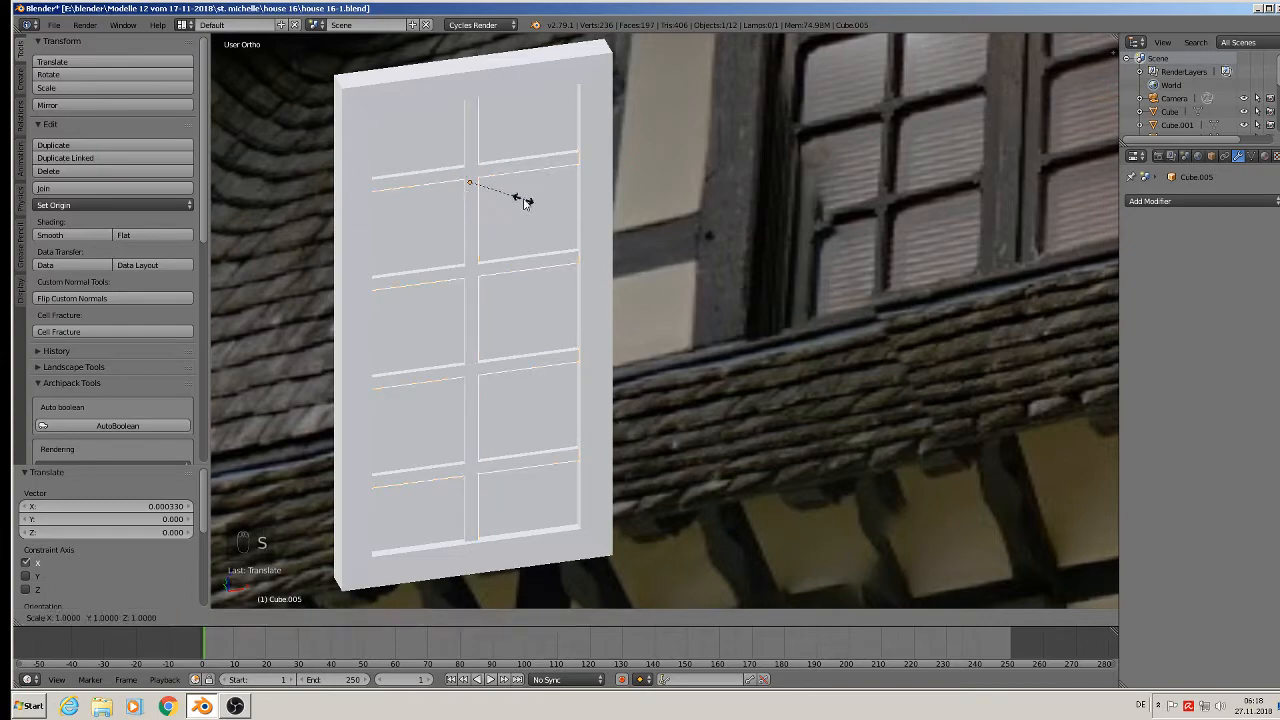
{"action": "right_click", "coordinate": [537, 203]}
{"action": "scroll", "coordinate": [531, 206], "scroll_direction": "down", "scroll_amount": 3}
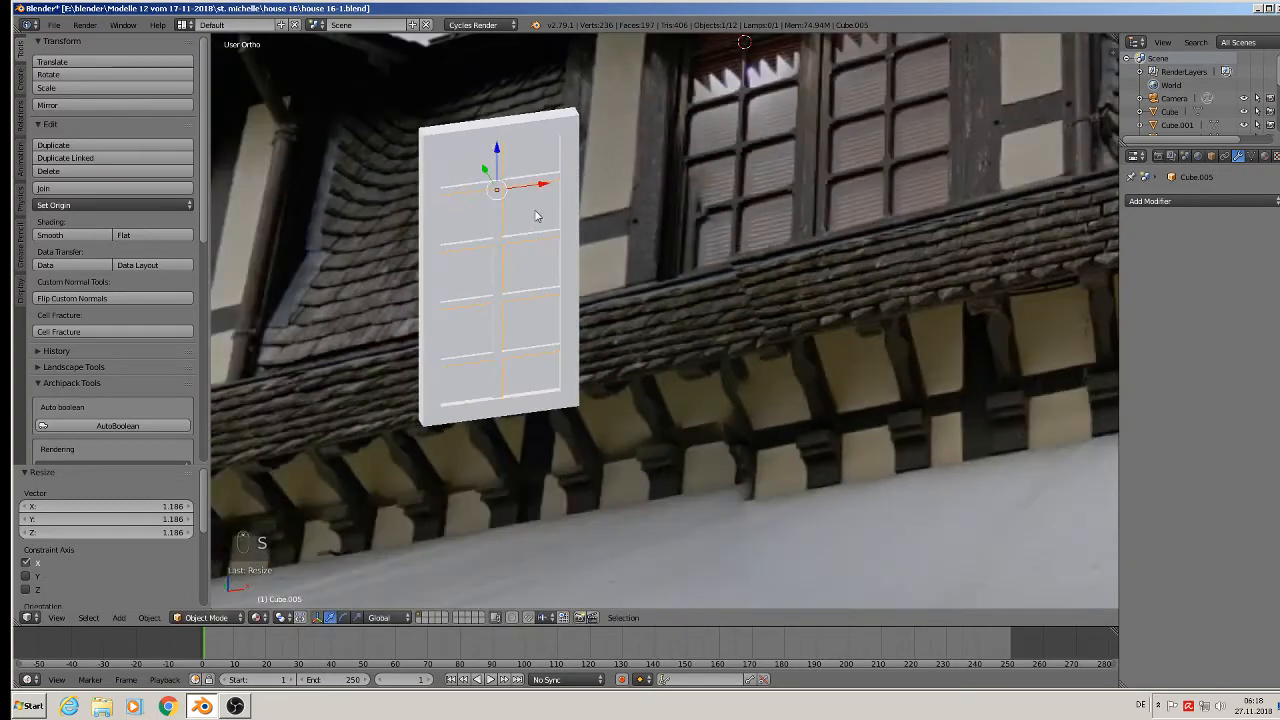
Step: Join the glazing-bar grid with the casement frame into one object
{"action": "key", "text": "Tab"}
{"action": "key", "text": "Tab"}
{"action": "key", "text": "a"}
{"action": "key", "text": "a"}
{"action": "key", "text": "a"}
{"action": "middle_click_drag", "start_coordinate": [521, 217], "coordinate": [503, 237]}
{"action": "right_click", "coordinate": [518, 131], "text": "shift"}
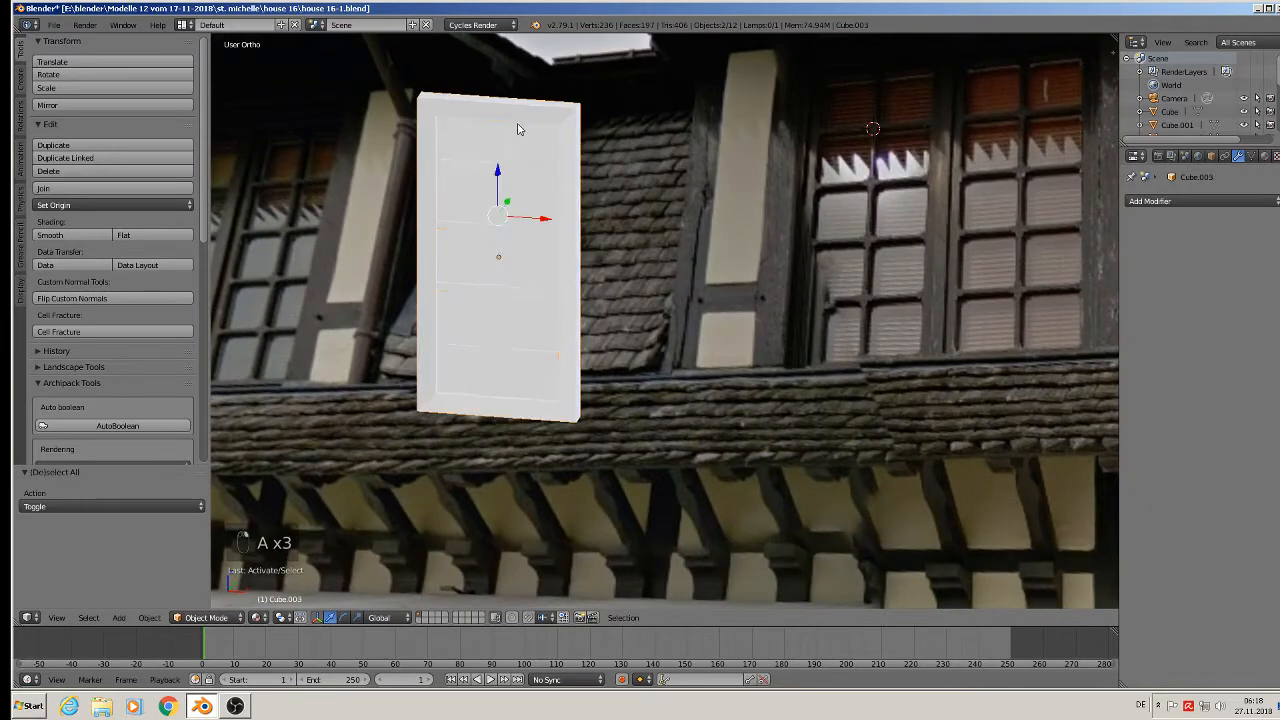
{"action": "left_click", "coordinate": [103, 189]}
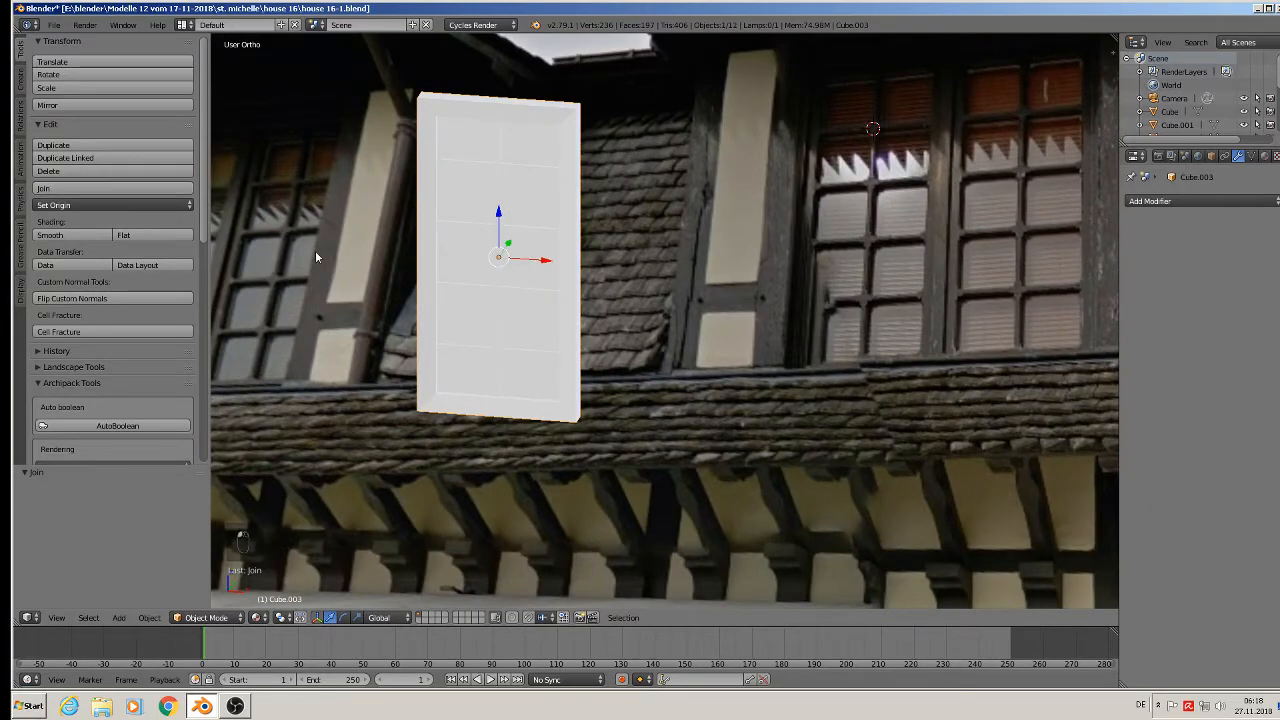
Step: Save the house 16-1.blend file
{"action": "key", "text": "KP_0"}
{"action": "key", "text": "KP_0"}
{"action": "left_click", "coordinate": [54, 24]}
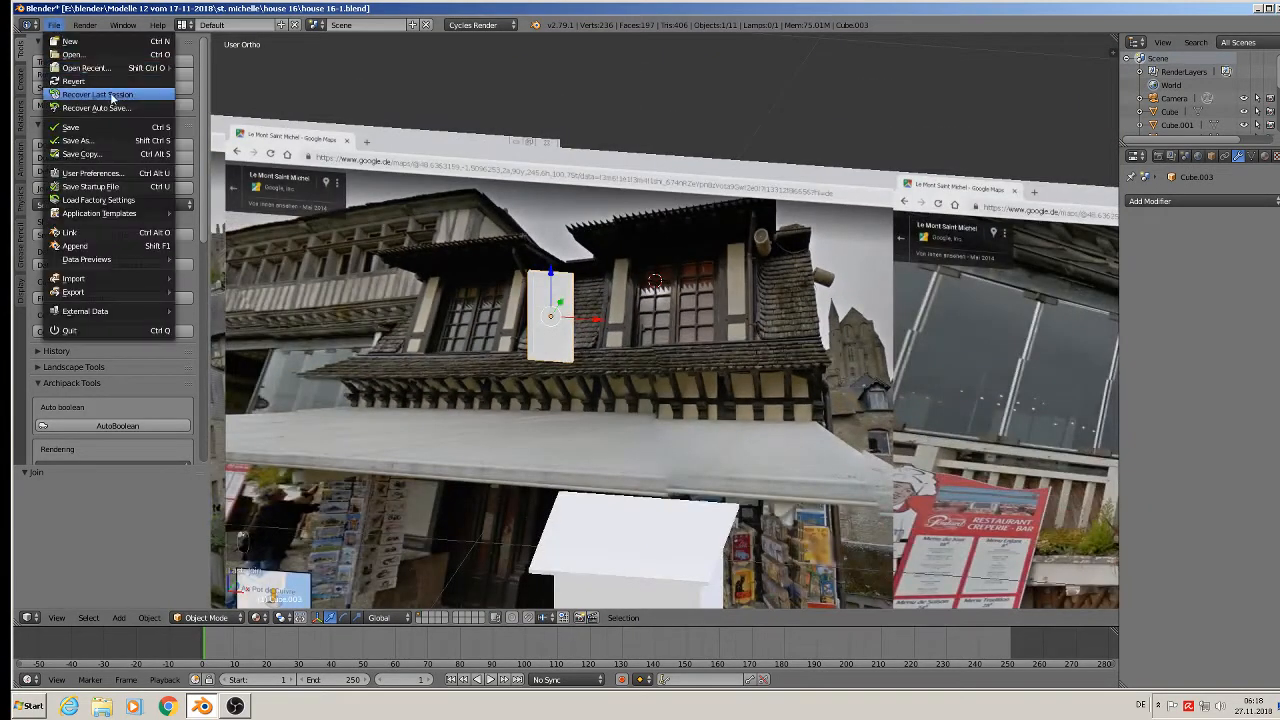
{"action": "left_click", "coordinate": [97, 132]}
Step: Duplicate the finished casement and move the copy along X until it is above the dormer block
{"action": "scroll", "coordinate": [666, 312], "scroll_direction": "down", "scroll_amount": 2}
{"action": "middle_click_drag", "start_coordinate": [666, 310], "coordinate": [684, 141], "text": "shift"}
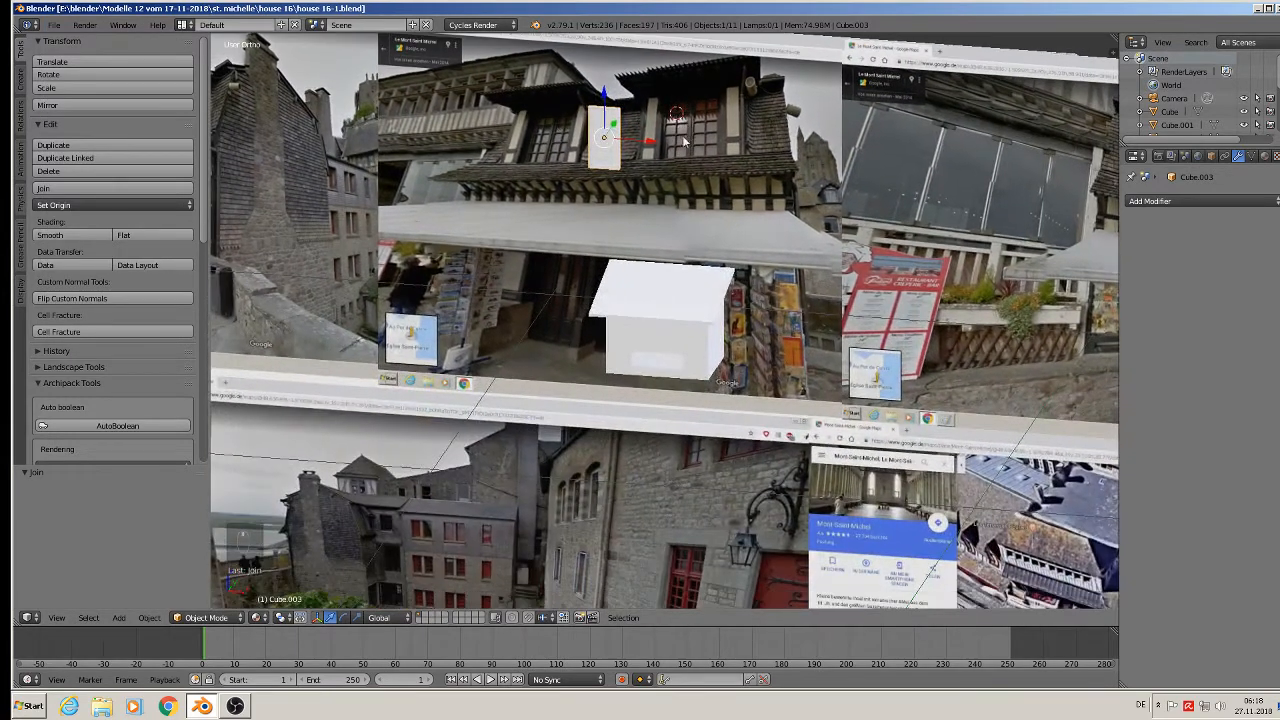
{"action": "scroll", "coordinate": [670, 355], "scroll_direction": "up", "scroll_amount": 2}
{"action": "scroll", "coordinate": [652, 292], "scroll_direction": "down", "scroll_amount": 2}
{"action": "middle_click_drag", "start_coordinate": [662, 248], "coordinate": [665, 207], "text": "shift"}
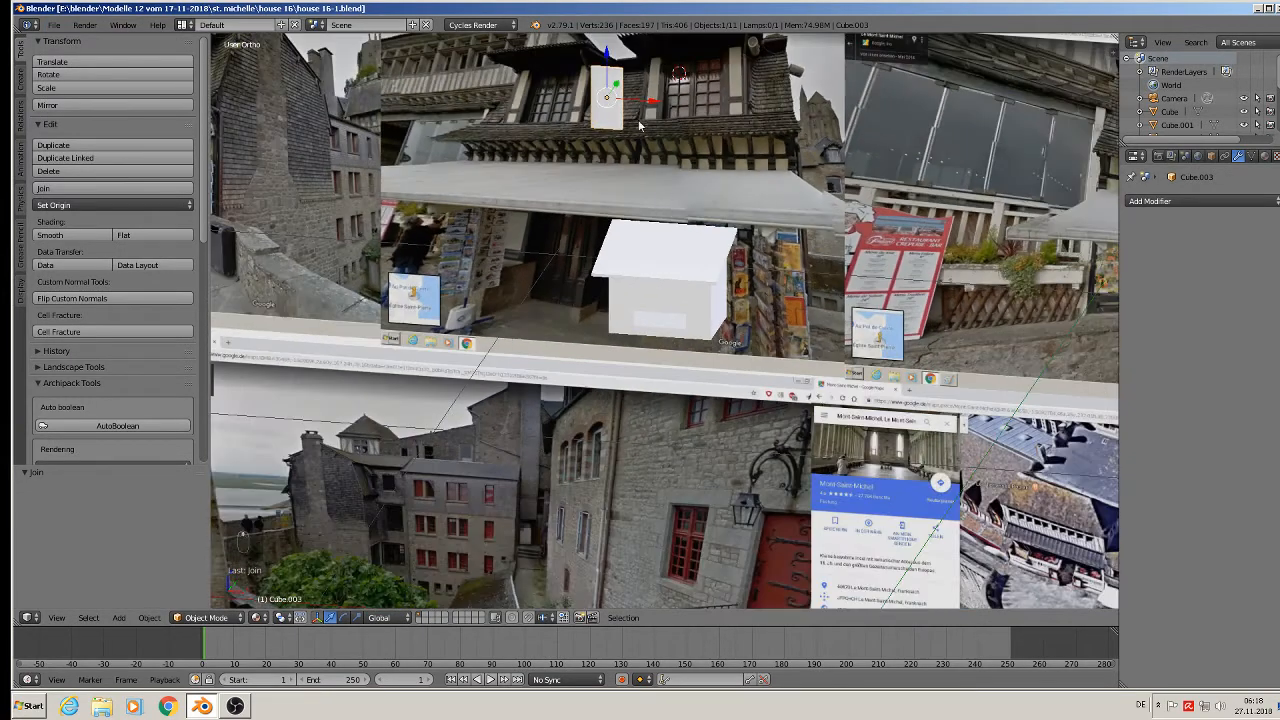
{"action": "key", "text": "shift+d"}
{"action": "key", "text": "x"}
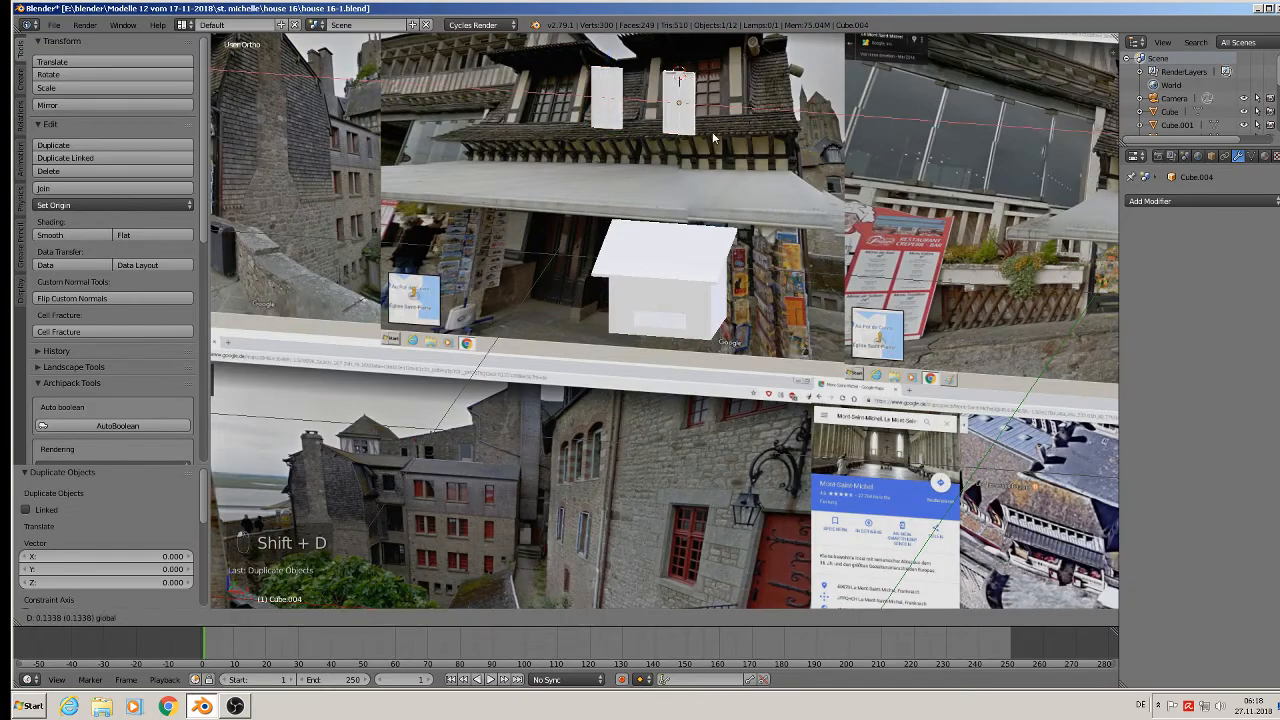
{"action": "left_click", "coordinate": [675, 60]}
Step: Lower the casement copy, move it along Y to the dormer block's front wall and raise it 0.083 along Z
{"action": "left_click_drag", "start_coordinate": [675, 58], "coordinate": [686, 254]}
{"action": "middle_click_drag", "start_coordinate": [686, 254], "coordinate": [583, 241]}
{"action": "left_click_drag", "start_coordinate": [722, 297], "coordinate": [608, 303]}
{"action": "scroll", "coordinate": [610, 302], "scroll_direction": "up", "scroll_amount": 1}
{"action": "middle_click_drag", "start_coordinate": [612, 301], "coordinate": [721, 268]}
{"action": "scroll", "coordinate": [721, 268], "scroll_direction": "up", "scroll_amount": 2}
{"action": "left_click_drag", "start_coordinate": [476, 279], "coordinate": [474, 203]}
{"action": "mouse_move", "coordinate": [474, 203]}
{"action": "middle_mouse_down"}
{"action": "mouse_move", "coordinate": [531, 194]}
{"action": "mouse_move", "coordinate": [505, 195]}
{"action": "mouse_move", "coordinate": [464, 162]}
{"action": "mouse_move", "coordinate": [480, 181]}
{"action": "middle_mouse_up"}
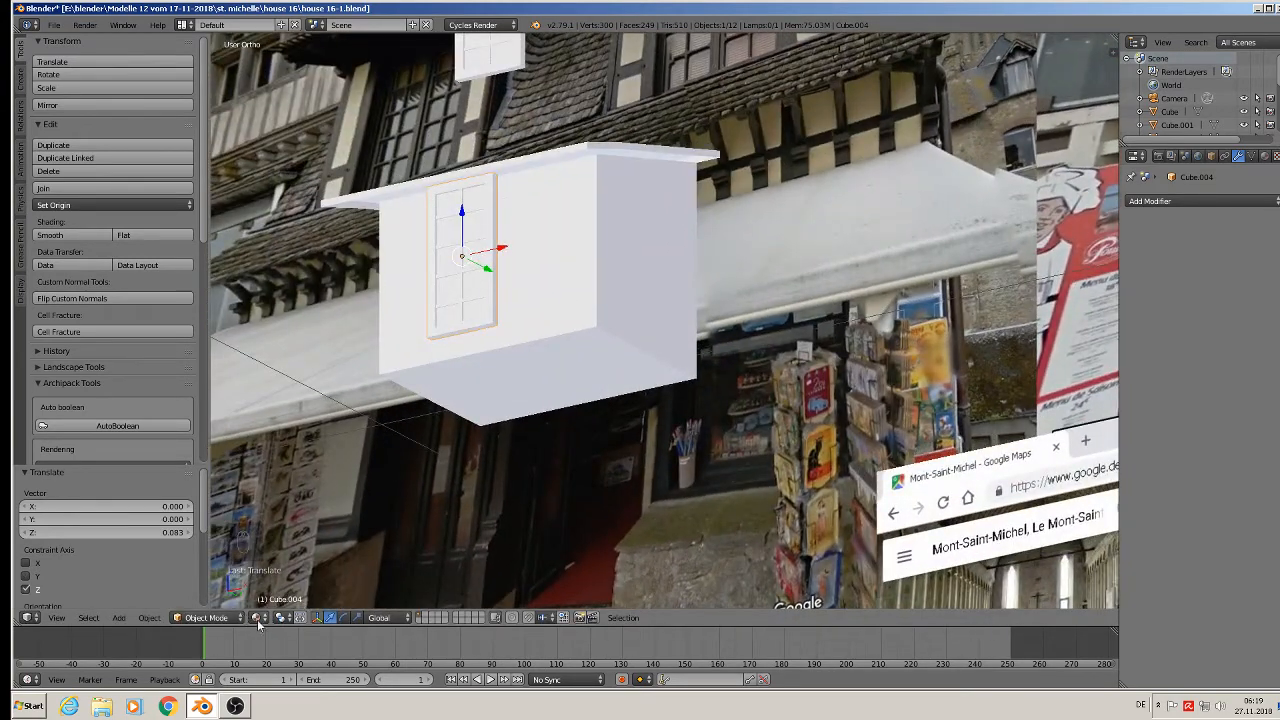
Step: In Solid shading, scale the casement copy by 0.806 and move it -0.009 along Z to the height of the window opening
{"action": "left_click", "coordinate": [258, 617]}
{"action": "left_click", "coordinate": [296, 572]}
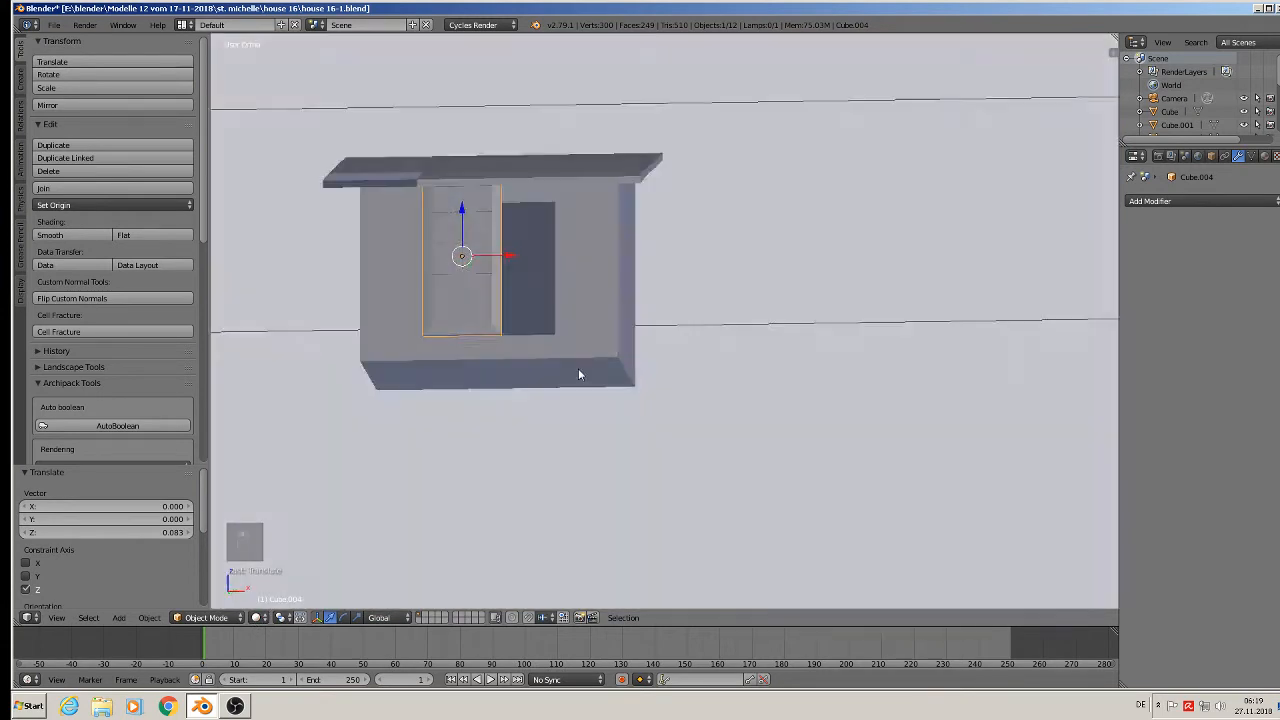
{"action": "scroll", "coordinate": [550, 335], "scroll_direction": "up", "scroll_amount": 2}
{"action": "key", "text": "s"}
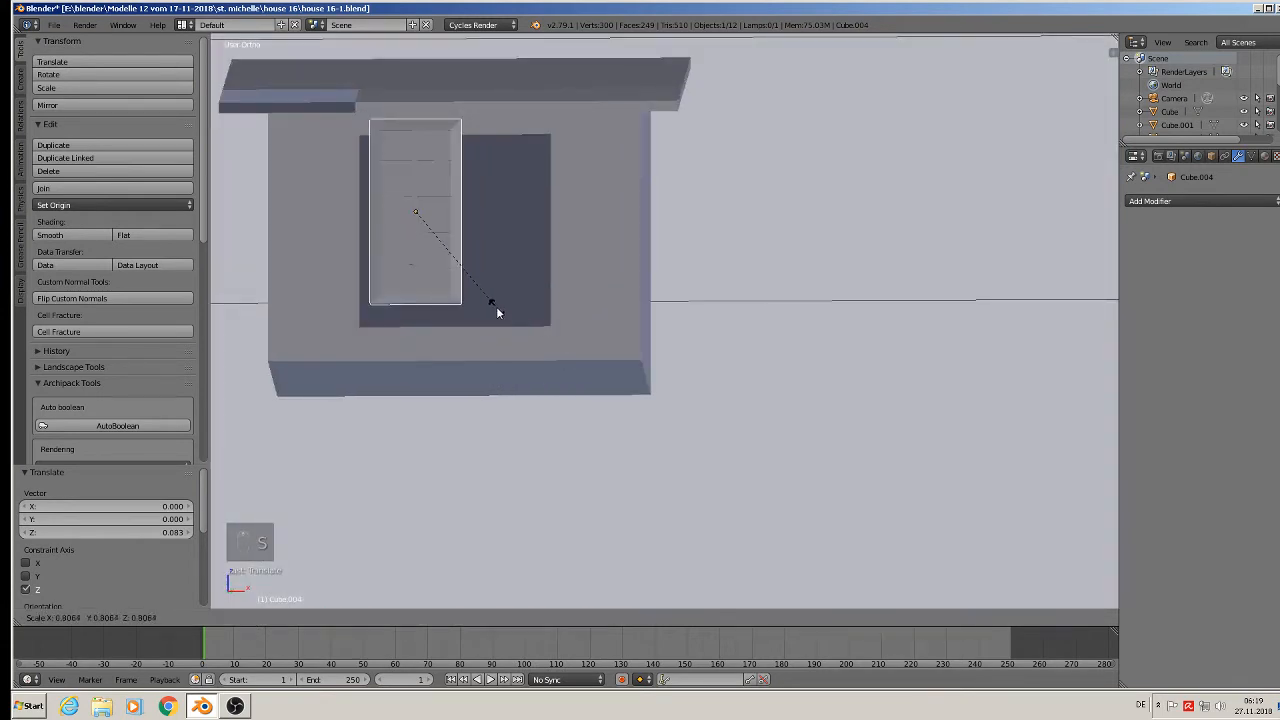
{"action": "left_click", "coordinate": [506, 310]}
{"action": "key", "text": "KP_1"}
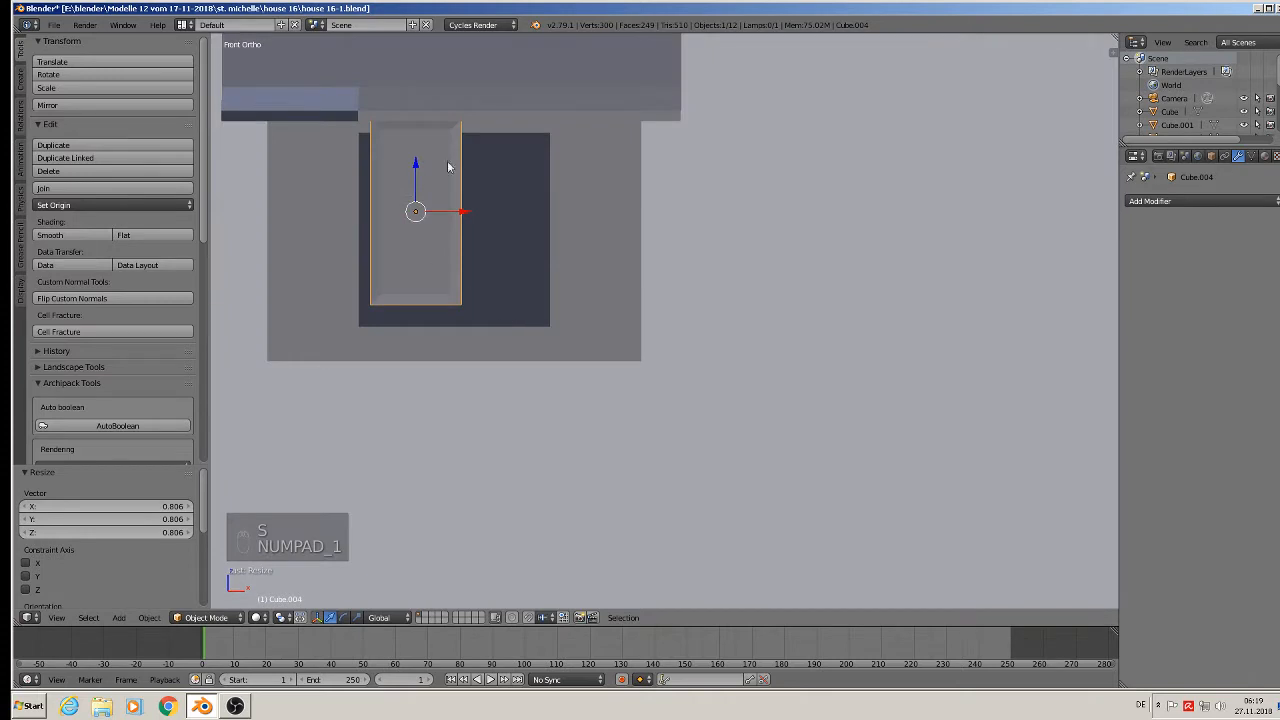
{"action": "key", "text": "g"}
{"action": "key", "text": "z"}
{"action": "left_click", "coordinate": [416, 173]}
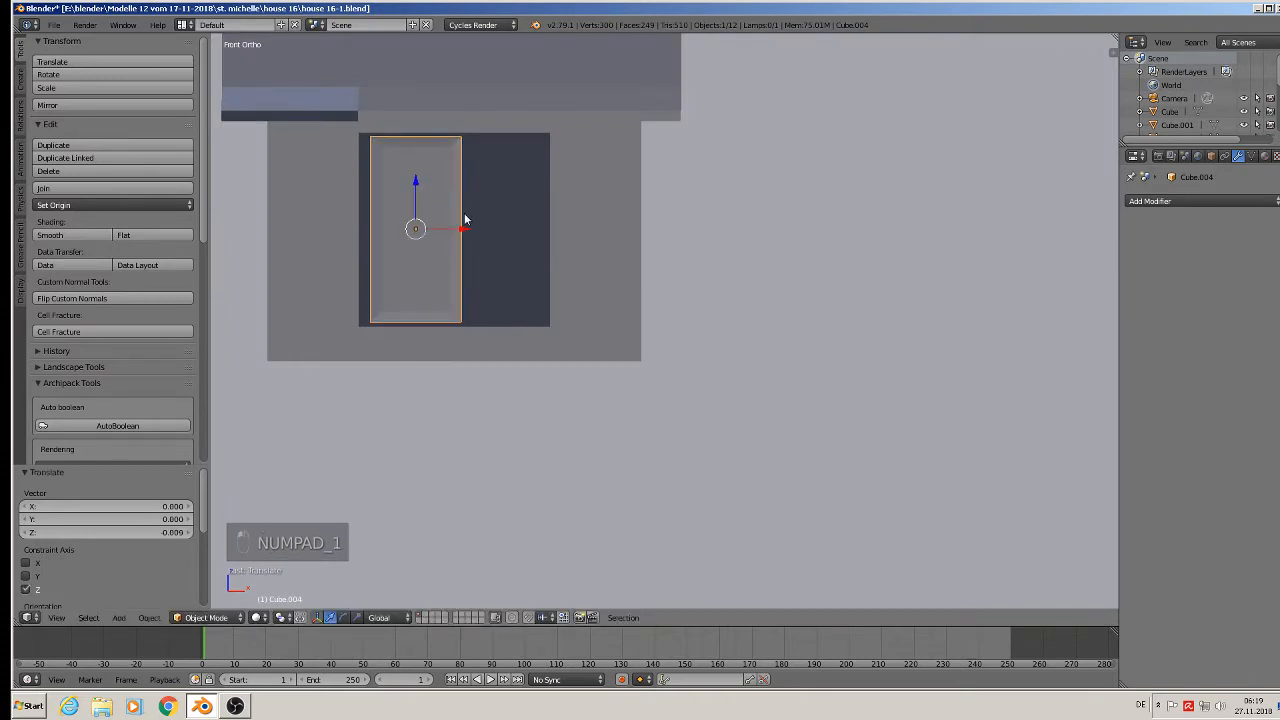
Step: Move the casement -0.005 along X and scale it by 1.051 to fill the left half of the window opening
{"action": "key", "text": "g"}
{"action": "key", "text": "x"}
{"action": "left_click", "coordinate": [456, 228]}
{"action": "key", "text": "s"}
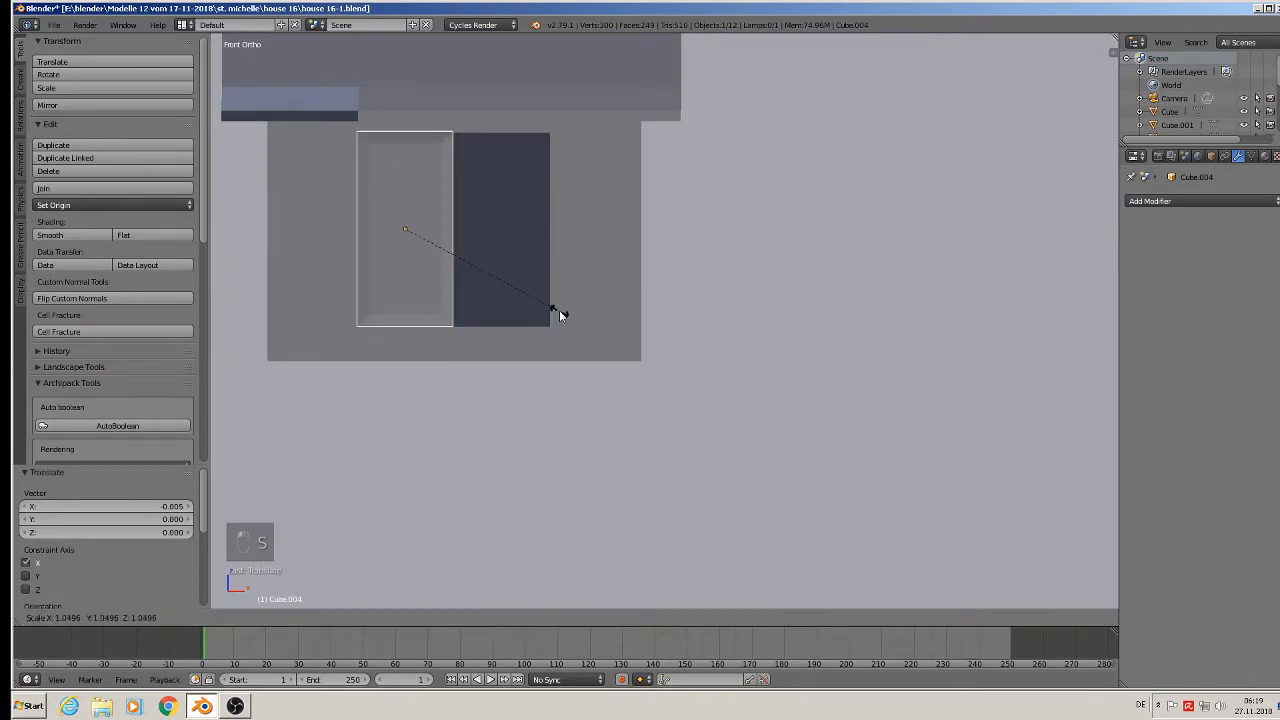
{"action": "left_click", "coordinate": [560, 308]}
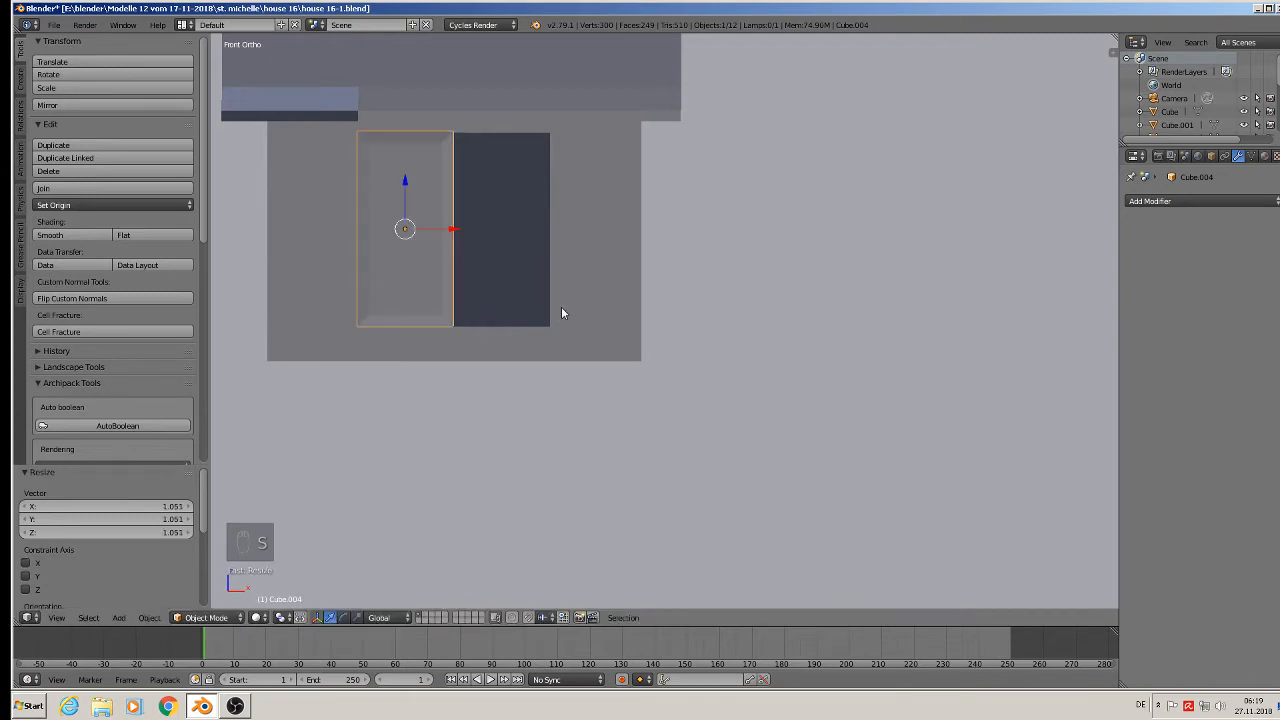
Step: Move the casement 0.021 along Y to set it back inside the dormer's window opening
{"action": "middle_click_drag", "start_coordinate": [560, 308], "coordinate": [420, 322]}
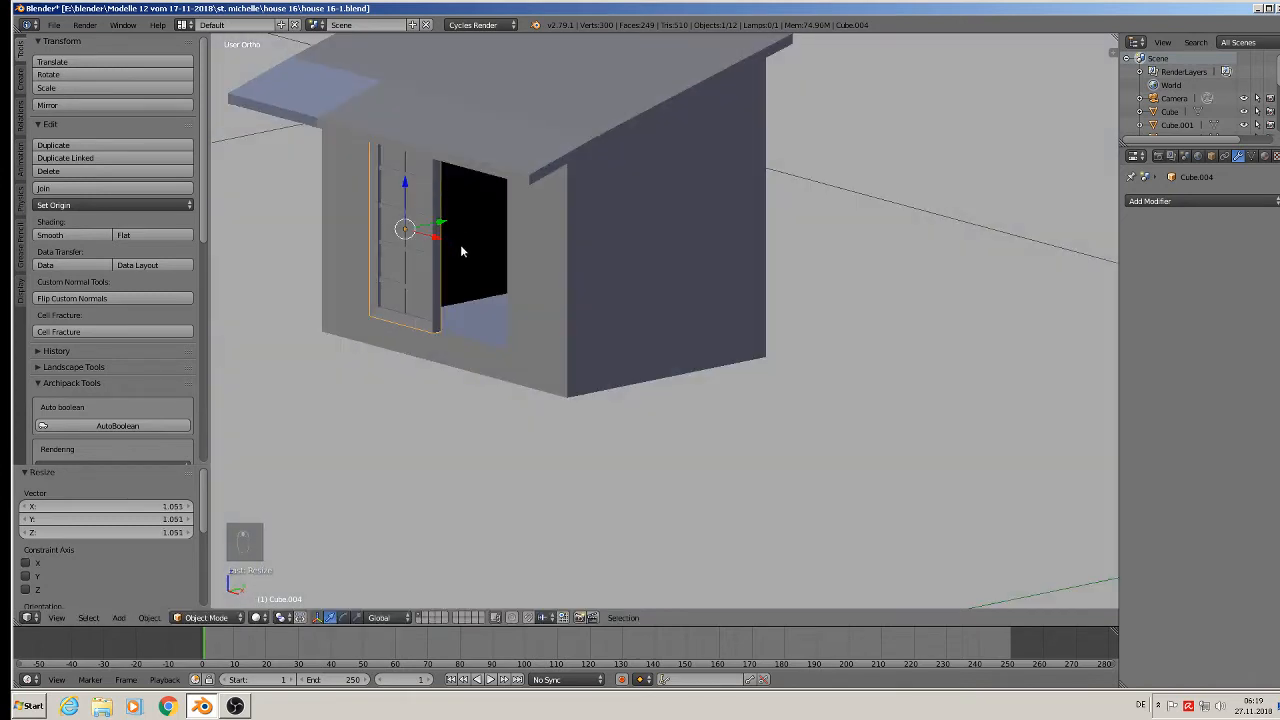
{"action": "middle_click_drag", "start_coordinate": [460, 250], "coordinate": [456, 222]}
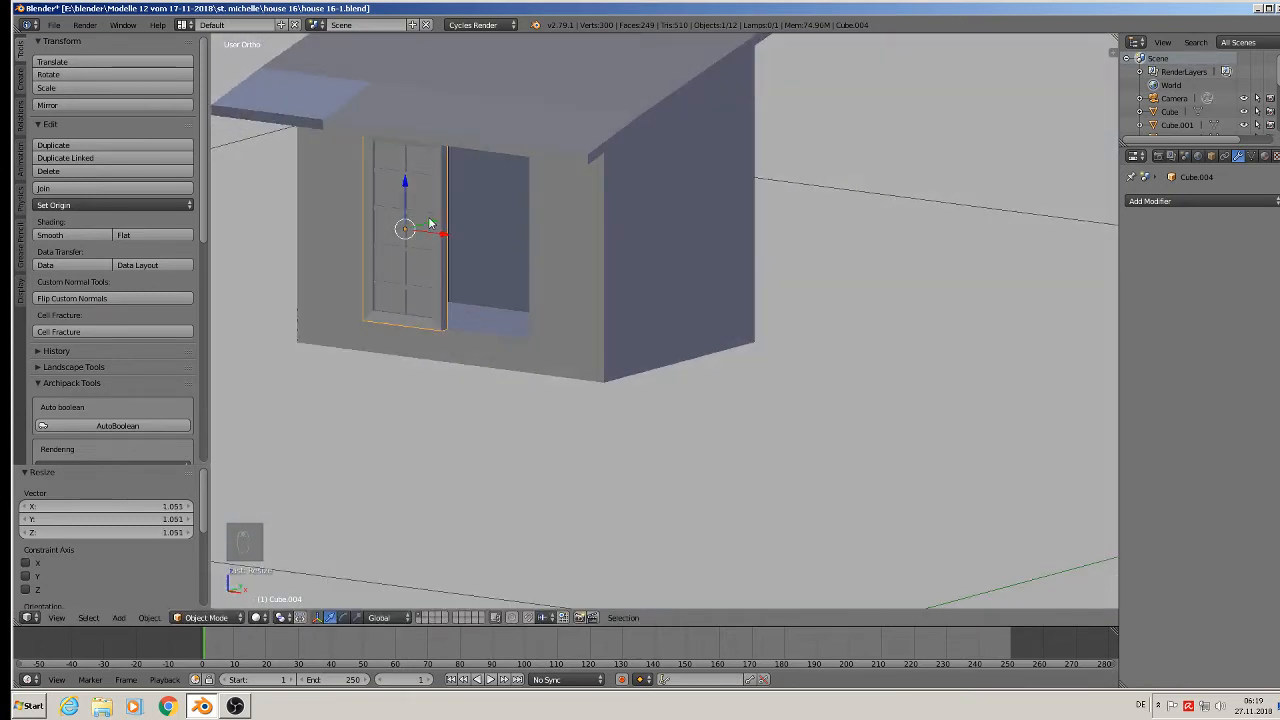
{"action": "key", "text": "g"}
{"action": "key", "text": "y"}
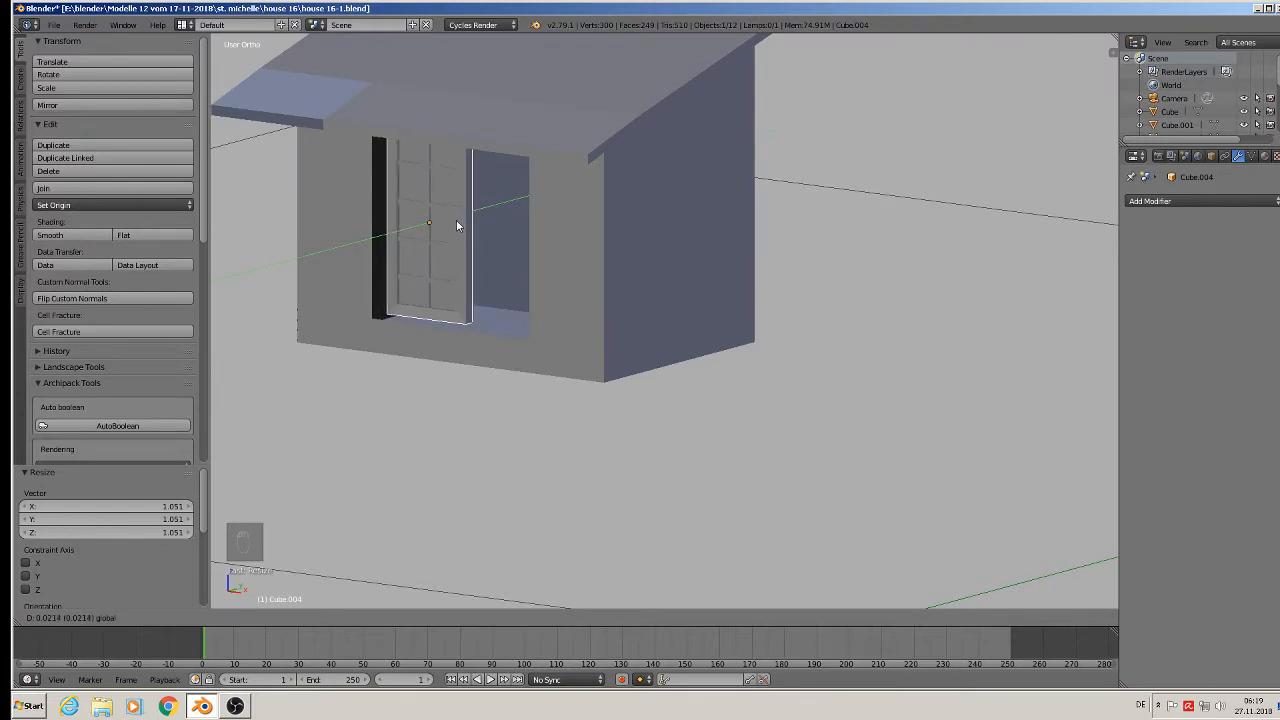
{"action": "left_click", "coordinate": [456, 225]}
{"action": "key", "text": "shift+d"}
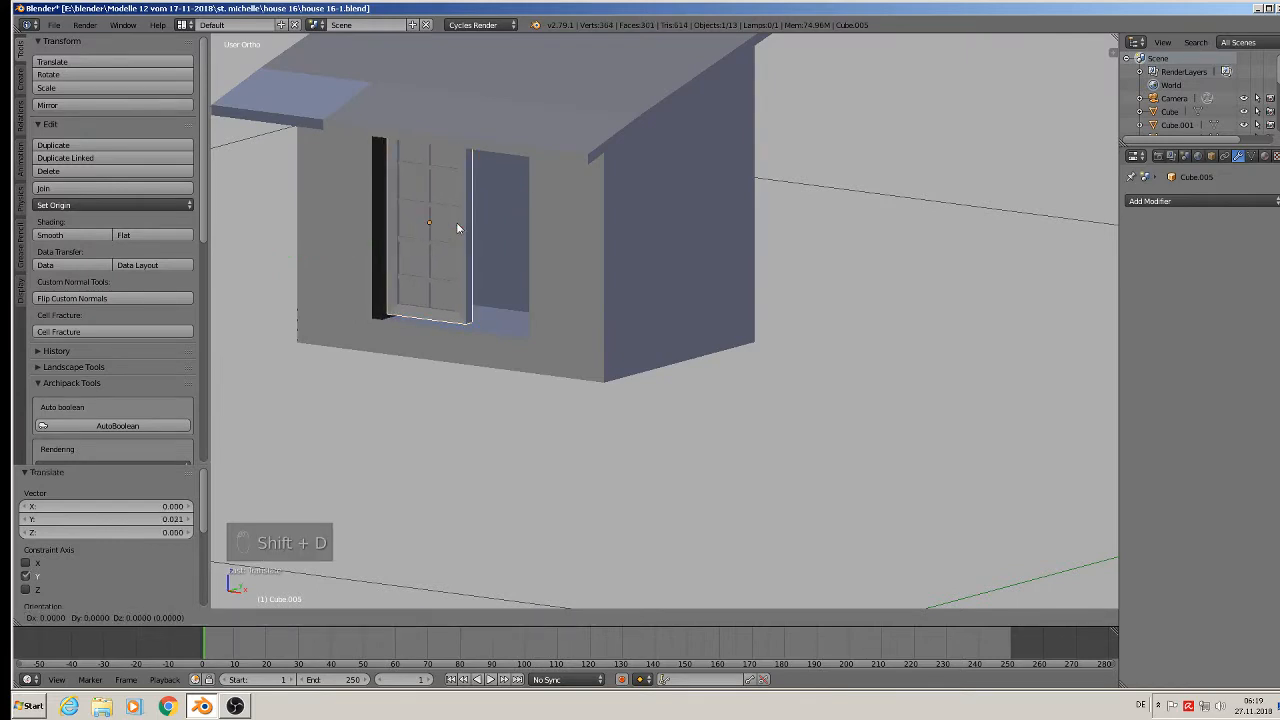
{"action": "key", "text": "x"}
{"action": "left_click", "coordinate": [544, 256]}
{"action": "key", "text": "x"}
{"action": "left_click", "coordinate": [525, 259]}
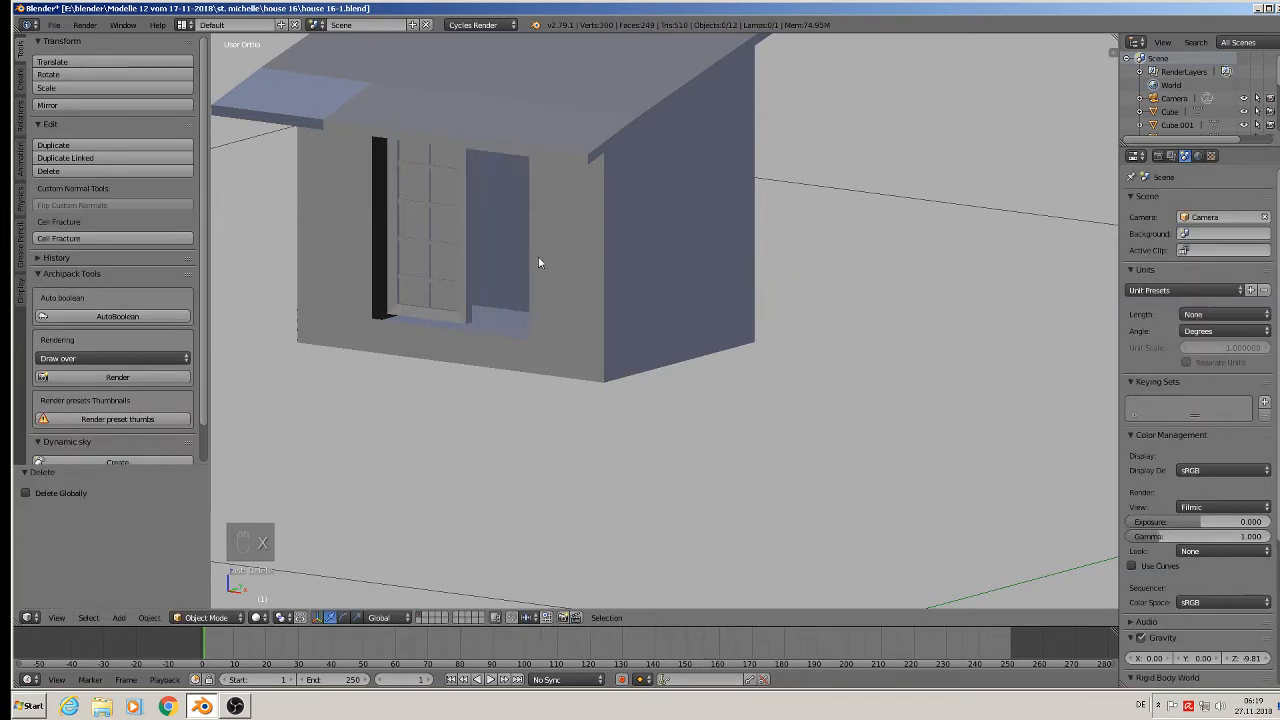
Step: Create a linked duplicate of the casement and move it along X into the empty right half of the window opening
{"action": "left_click", "coordinate": [468, 232]}
{"action": "key", "text": "alt+d"}
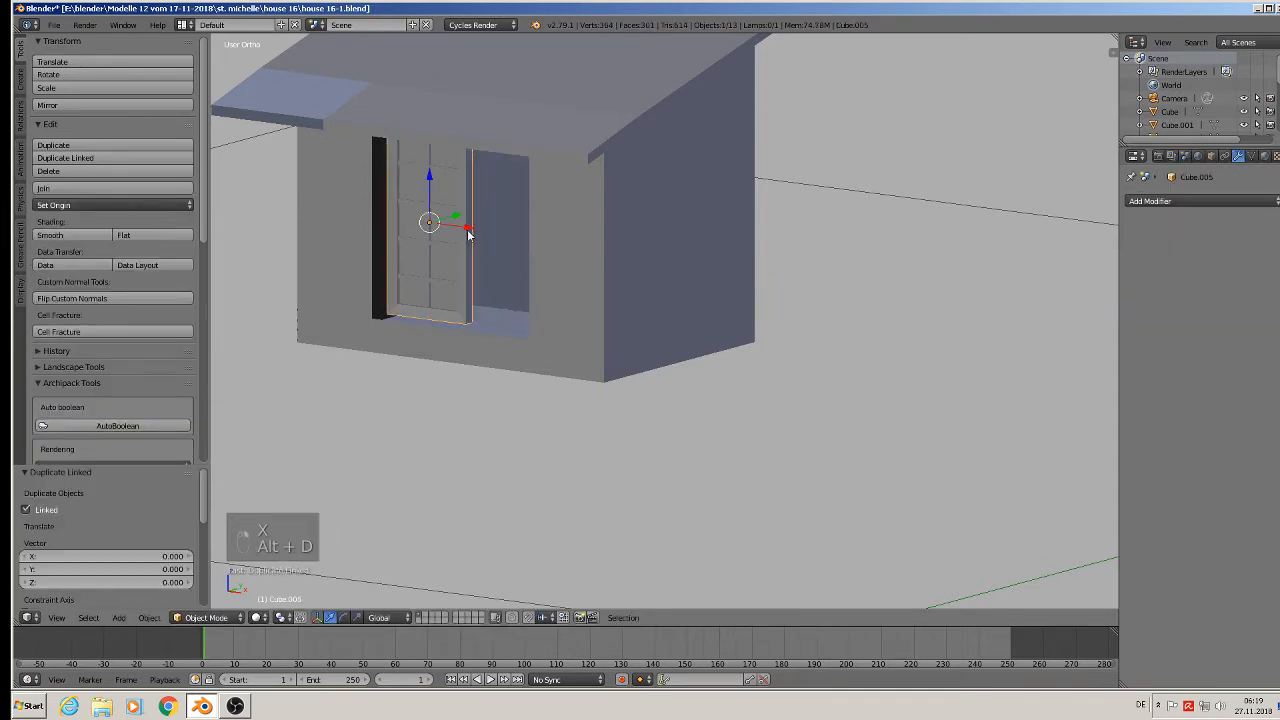
{"action": "left_click_drag", "start_coordinate": [543, 262], "coordinate": [543, 262]}
{"action": "middle_click_drag", "start_coordinate": [543, 262], "coordinate": [595, 263]}
Step: Extrude the edge loop around the dormer block's window opening 0.019 inward along Y to form the reveal
{"action": "key", "text": "Tab"}
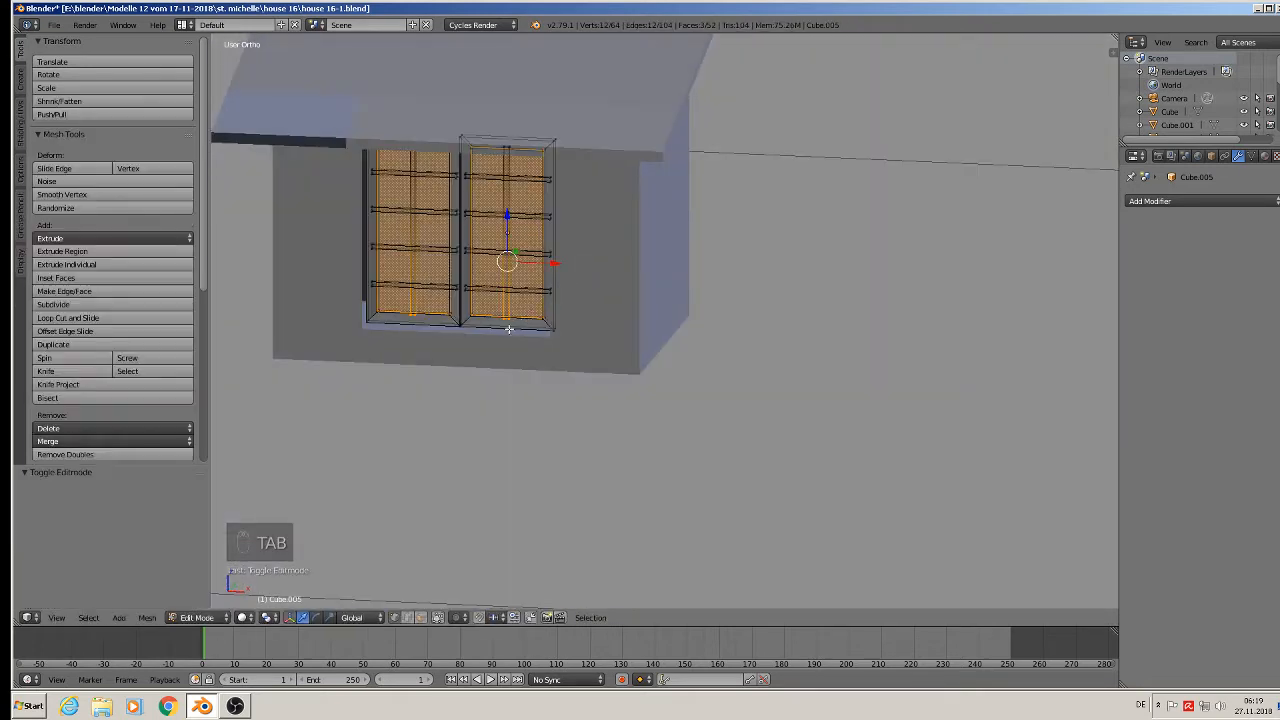
{"action": "key", "text": "Tab"}
{"action": "right_click", "coordinate": [497, 340]}
{"action": "key", "text": "Tab"}
{"action": "right_click", "coordinate": [465, 333], "text": "alt"}
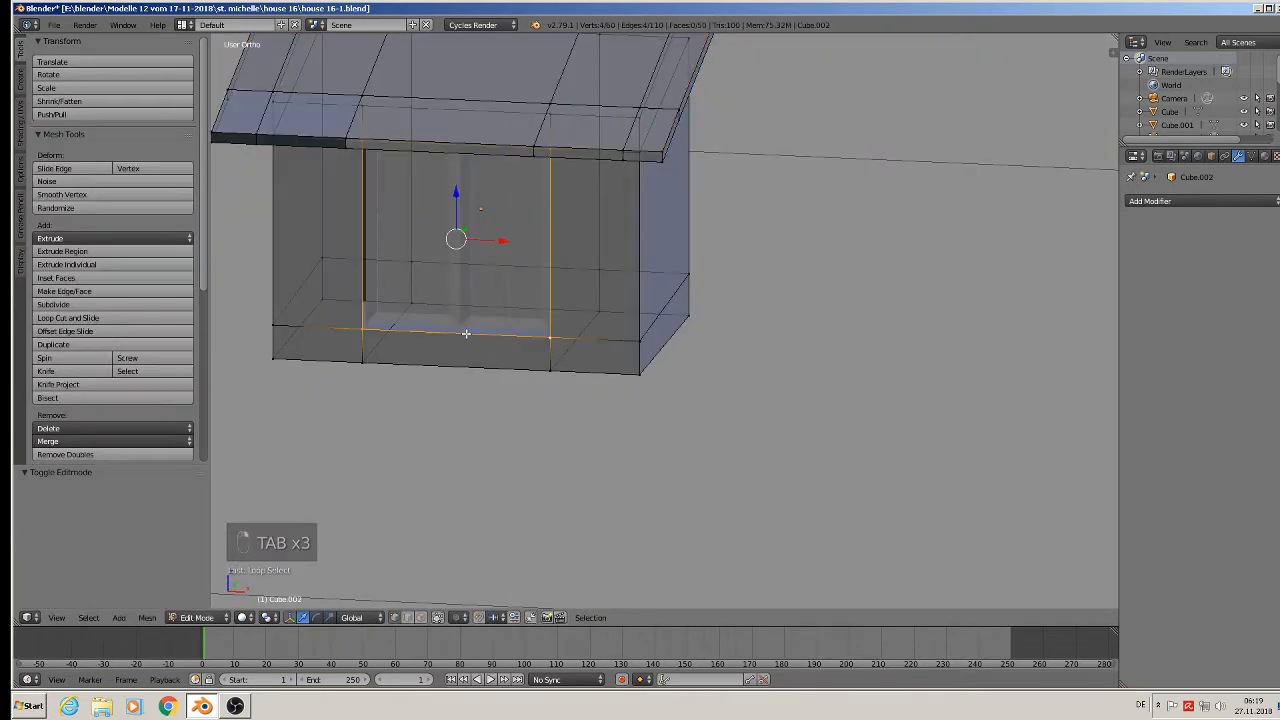
{"action": "middle_click_drag", "start_coordinate": [465, 333], "coordinate": [399, 342]}
{"action": "key", "text": "e"}
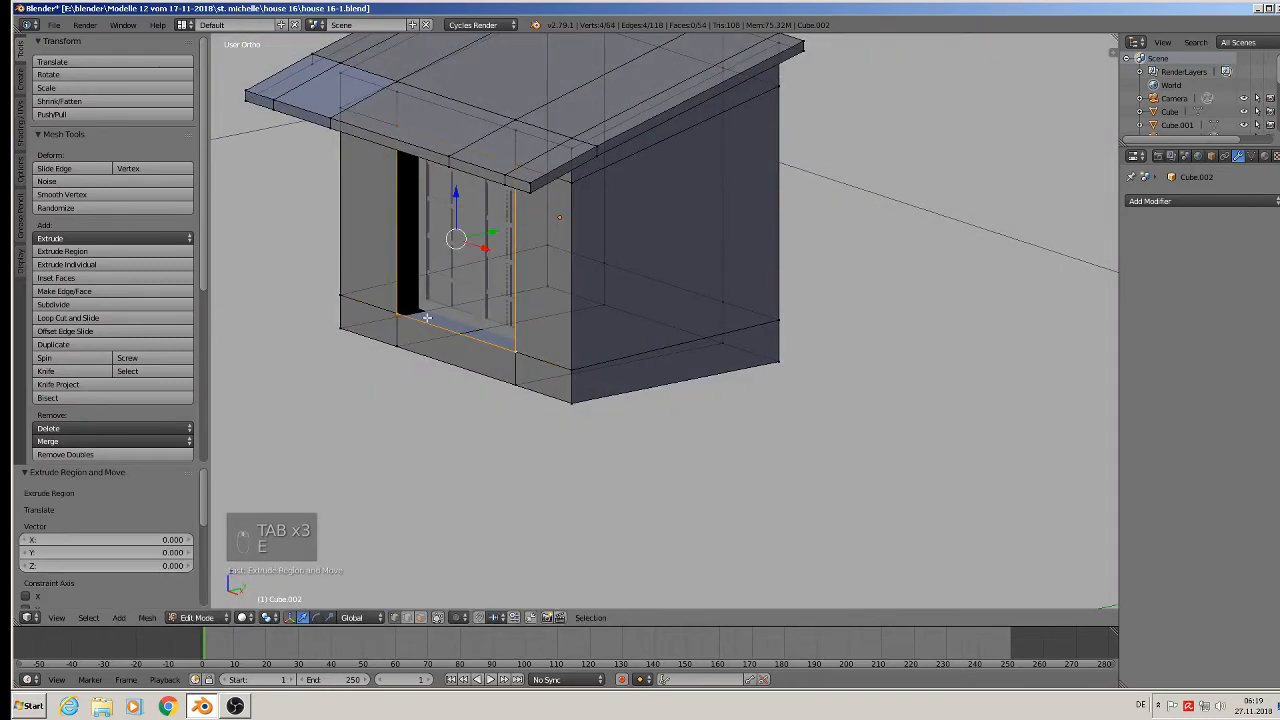
{"action": "left_click", "coordinate": [521, 226]}
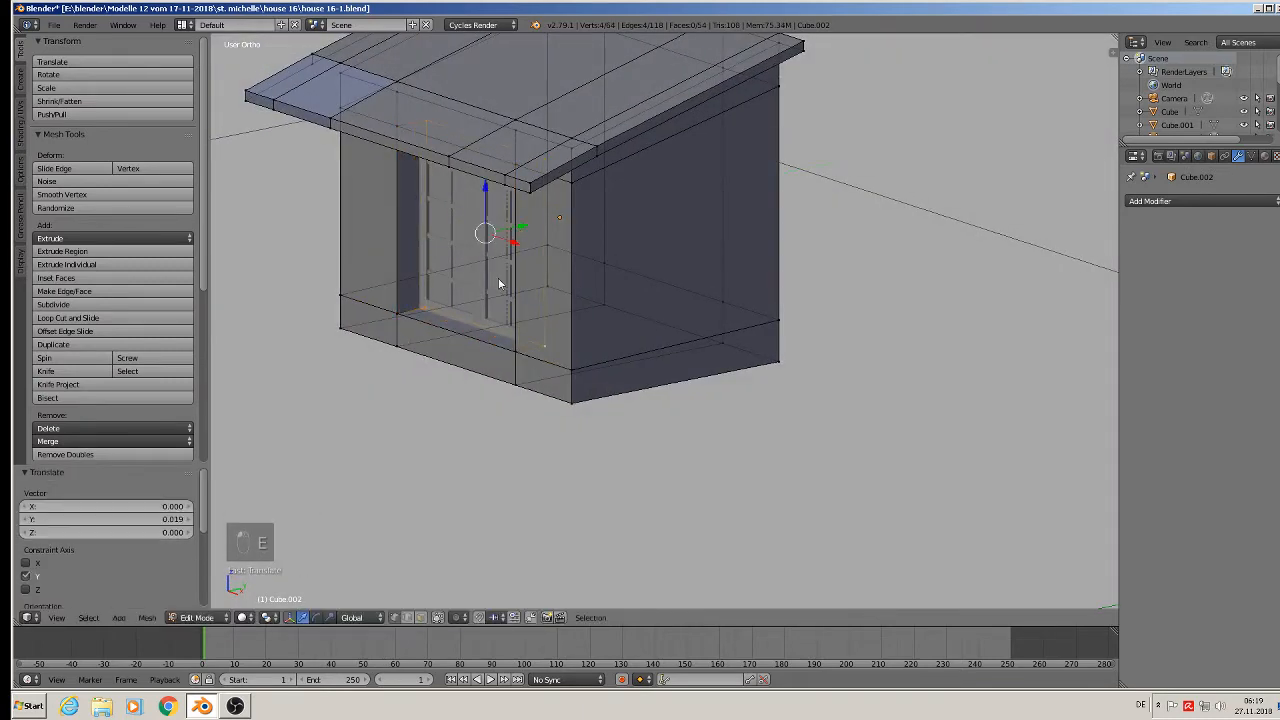
{"action": "key", "text": "Tab"}
{"action": "mouse_move", "coordinate": [516, 314]}
{"action": "middle_mouse_down"}
{"action": "mouse_move", "coordinate": [474, 289]}
{"action": "mouse_move", "coordinate": [503, 294]}
{"action": "middle_mouse_up"}
{"action": "scroll", "coordinate": [503, 294], "scroll_direction": "down", "scroll_amount": 3}
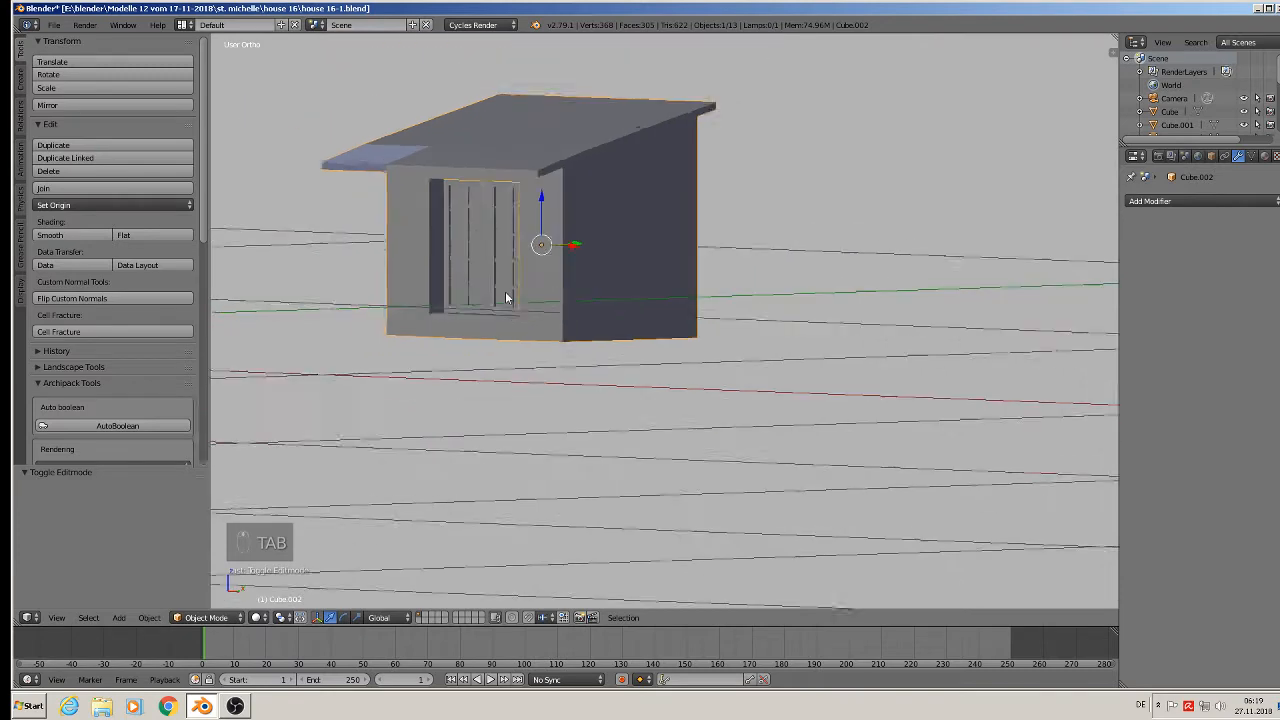
{"action": "key", "text": "Tab"}
{"action": "key", "text": "Tab"}
{"action": "key", "text": "Tab"}
{"action": "key", "text": "Tab"}
{"action": "key", "text": "Tab"}
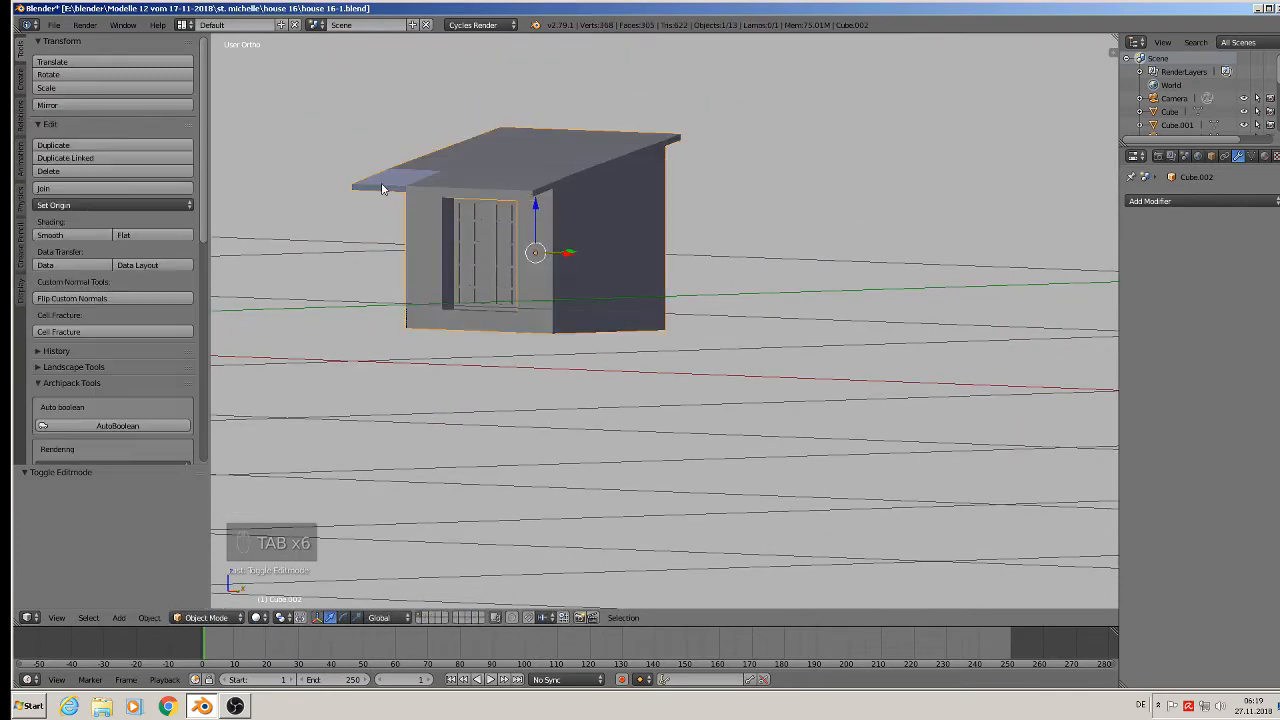
Step: Select the entire dormer mesh in Edit Mode and run Remove Doubles on it
{"action": "scroll", "coordinate": [409, 172], "scroll_direction": "up", "scroll_amount": 5}
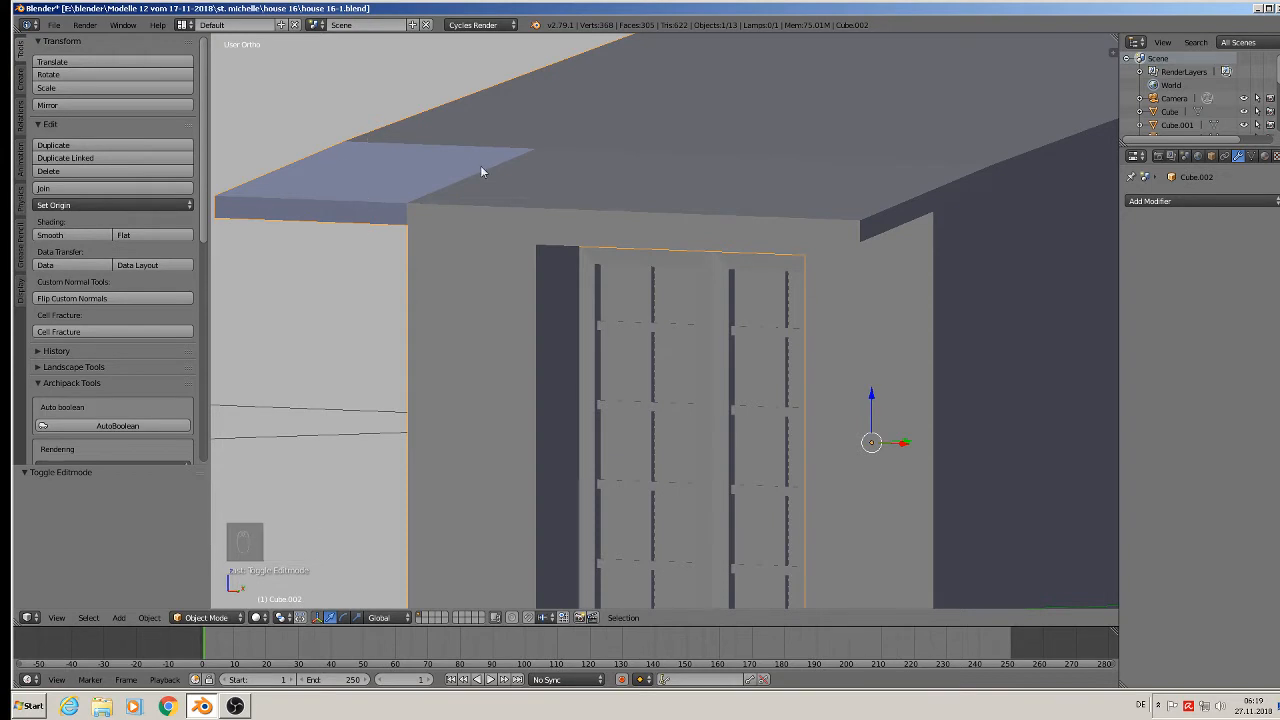
{"action": "key", "text": "Tab"}
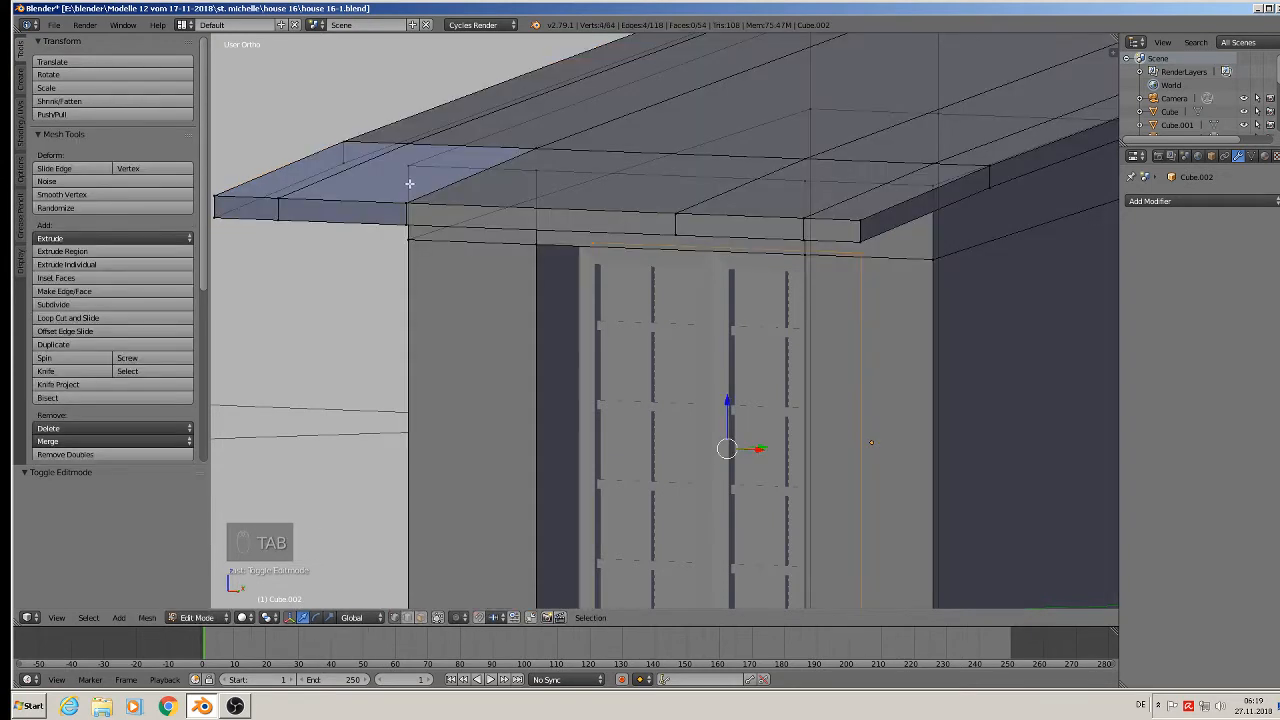
{"action": "key", "text": "a"}
{"action": "key", "text": "a"}
{"action": "key", "text": "a"}
{"action": "key", "text": "a"}
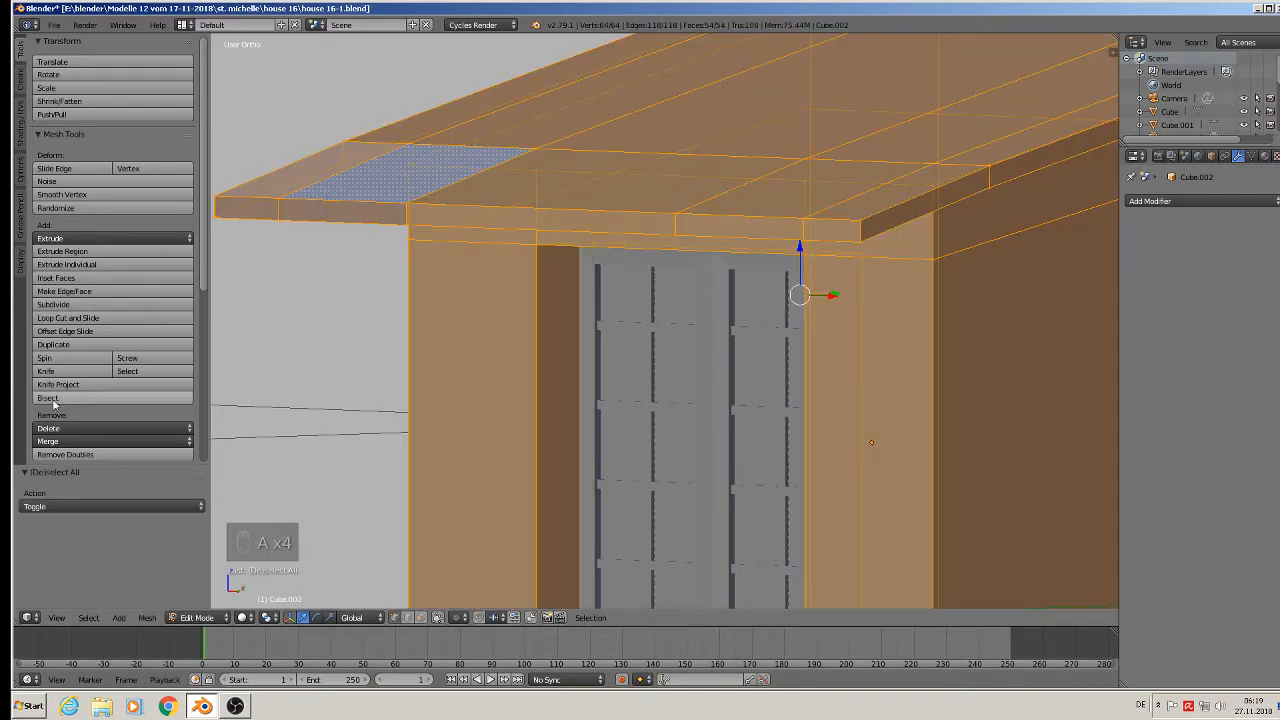
{"action": "scroll", "coordinate": [145, 353], "scroll_direction": "down", "scroll_amount": 2}
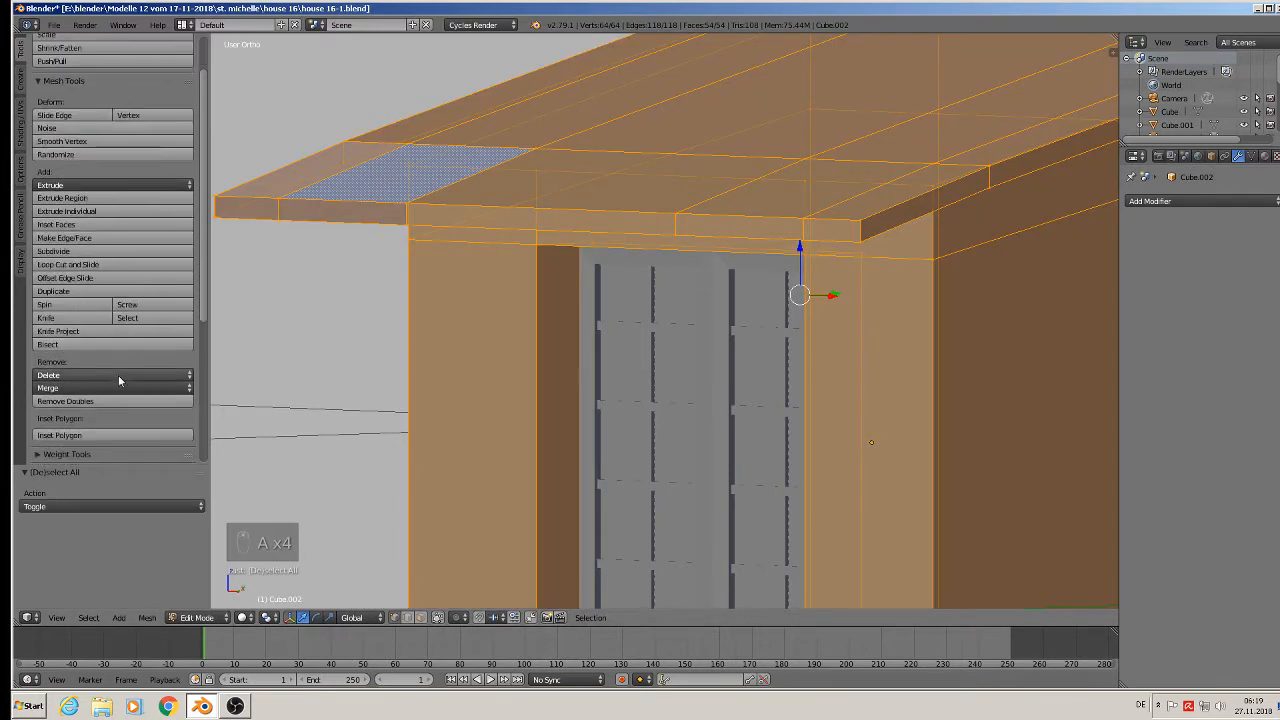
{"action": "left_click", "coordinate": [95, 401]}
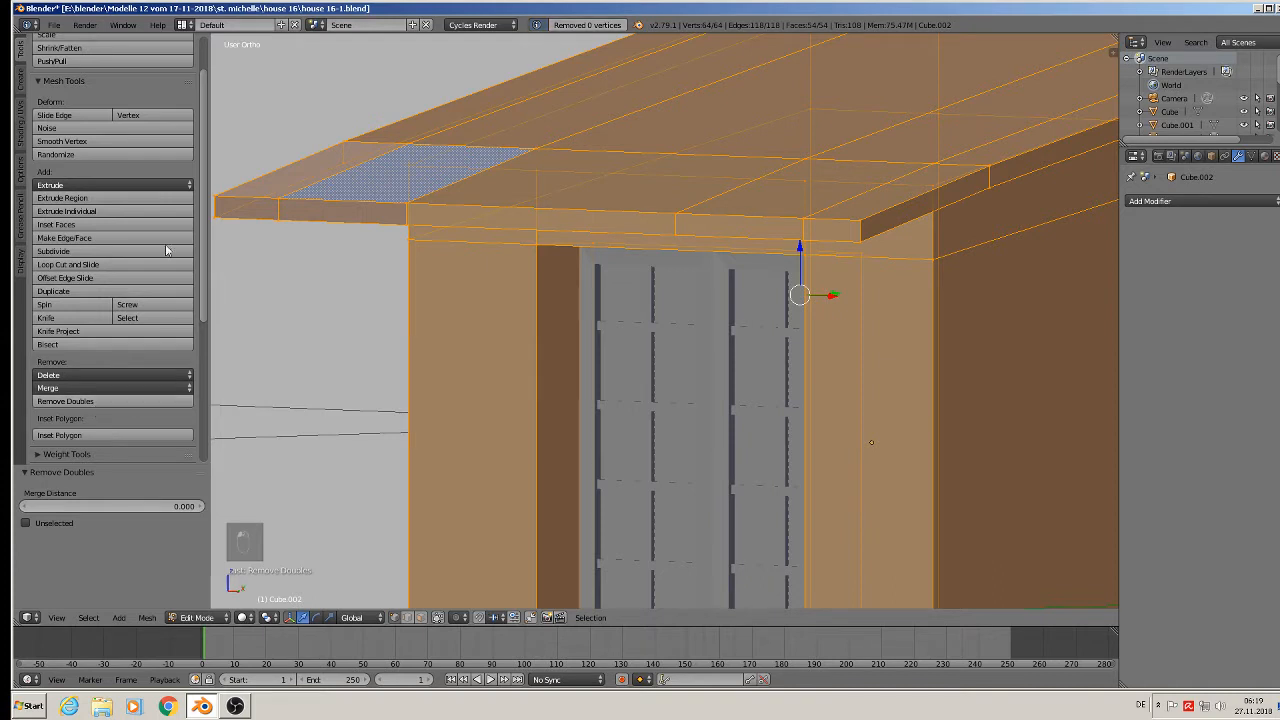
Step: Recalculate the normals of the whole dormer mesh and return to Object Mode
{"action": "left_click", "coordinate": [22, 140]}
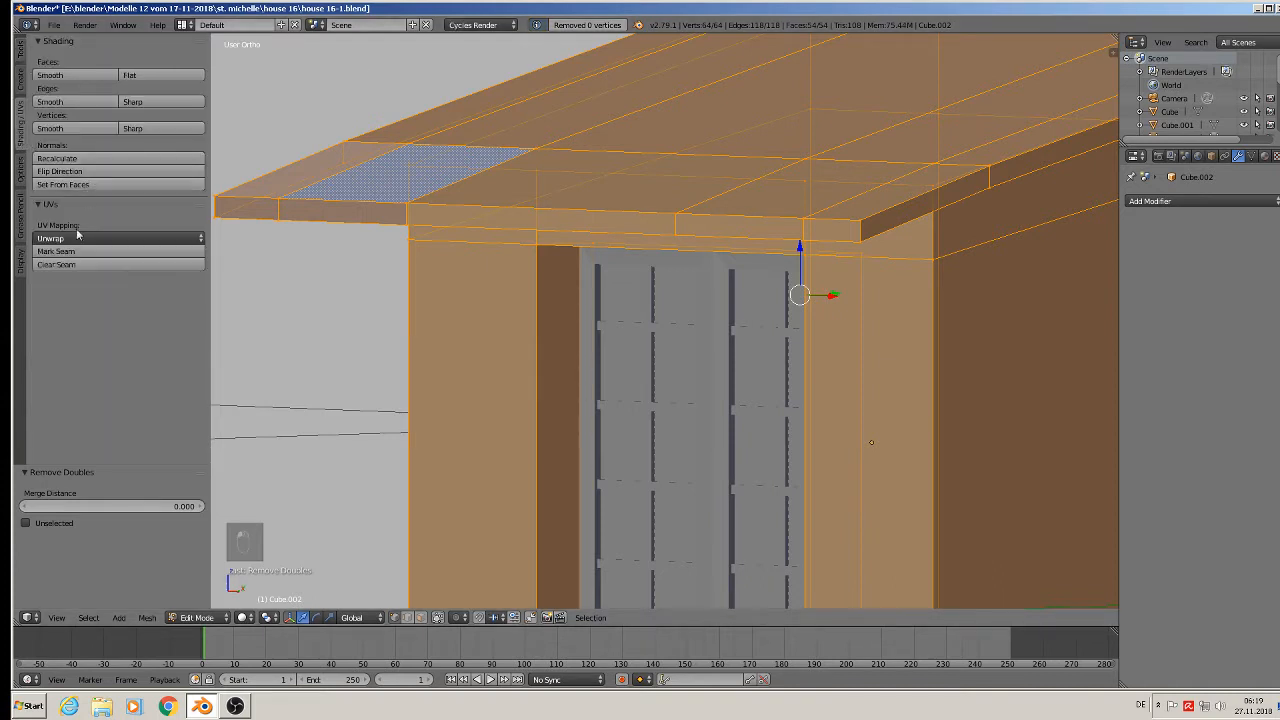
{"action": "left_click", "coordinate": [89, 159]}
{"action": "key", "text": "Tab"}
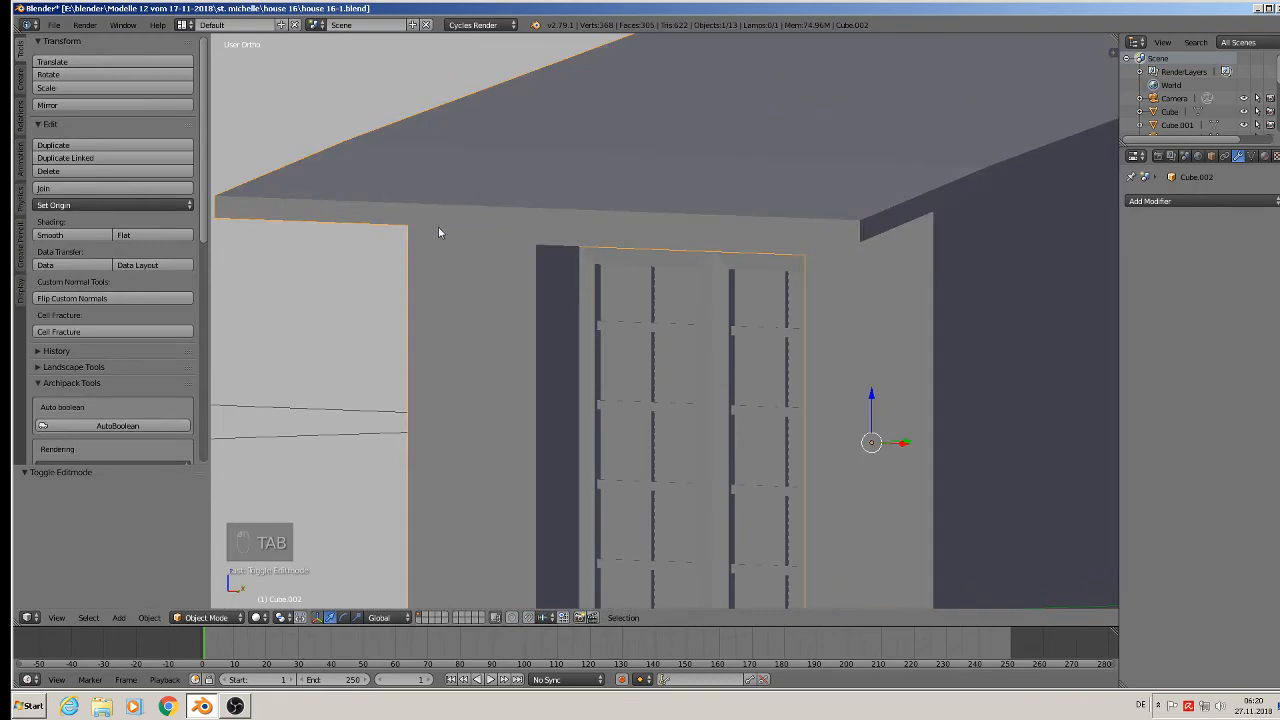
Step: Deselect all objects and set the viewport shading to Material
{"action": "scroll", "coordinate": [763, 298], "scroll_direction": "down", "scroll_amount": 6}
{"action": "key", "text": "a"}
{"action": "key", "text": "a"}
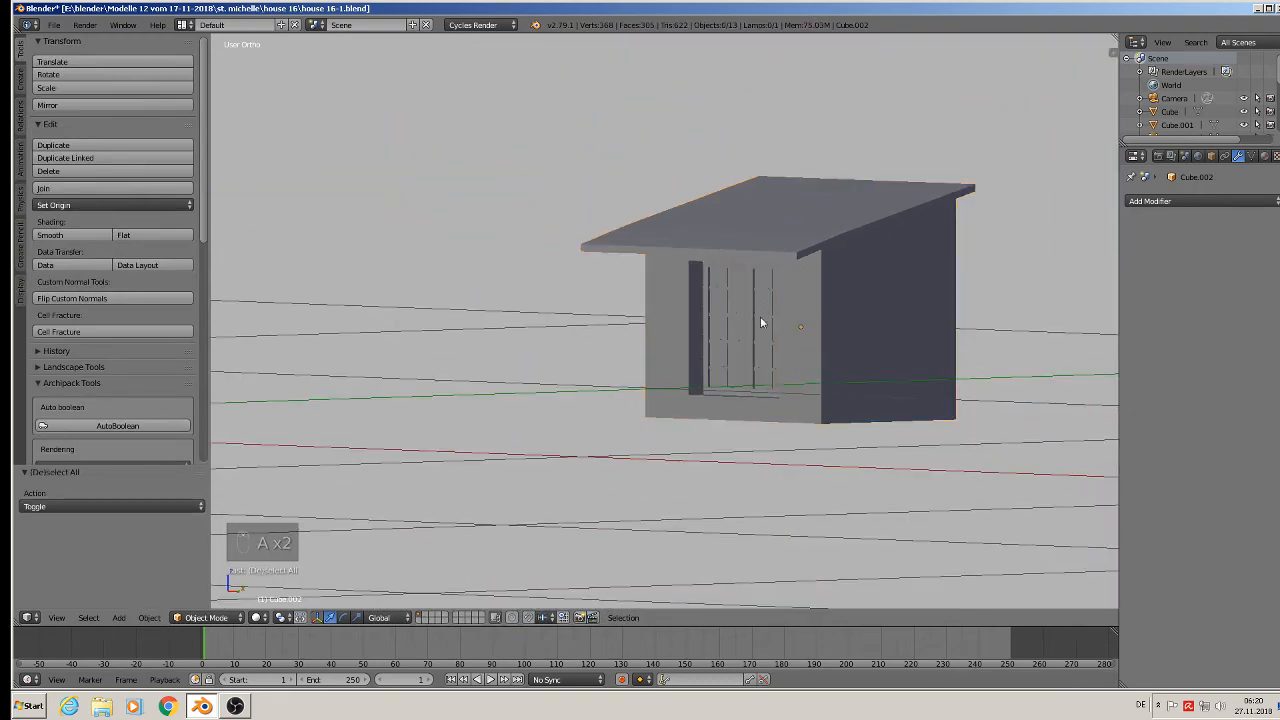
{"action": "mouse_move", "coordinate": [761, 322]}
{"action": "middle_mouse_down"}
{"action": "mouse_move", "coordinate": [845, 342]}
{"action": "mouse_move", "coordinate": [760, 338]}
{"action": "mouse_move", "coordinate": [788, 346]}
{"action": "middle_mouse_up"}
{"action": "left_click", "coordinate": [259, 617]}
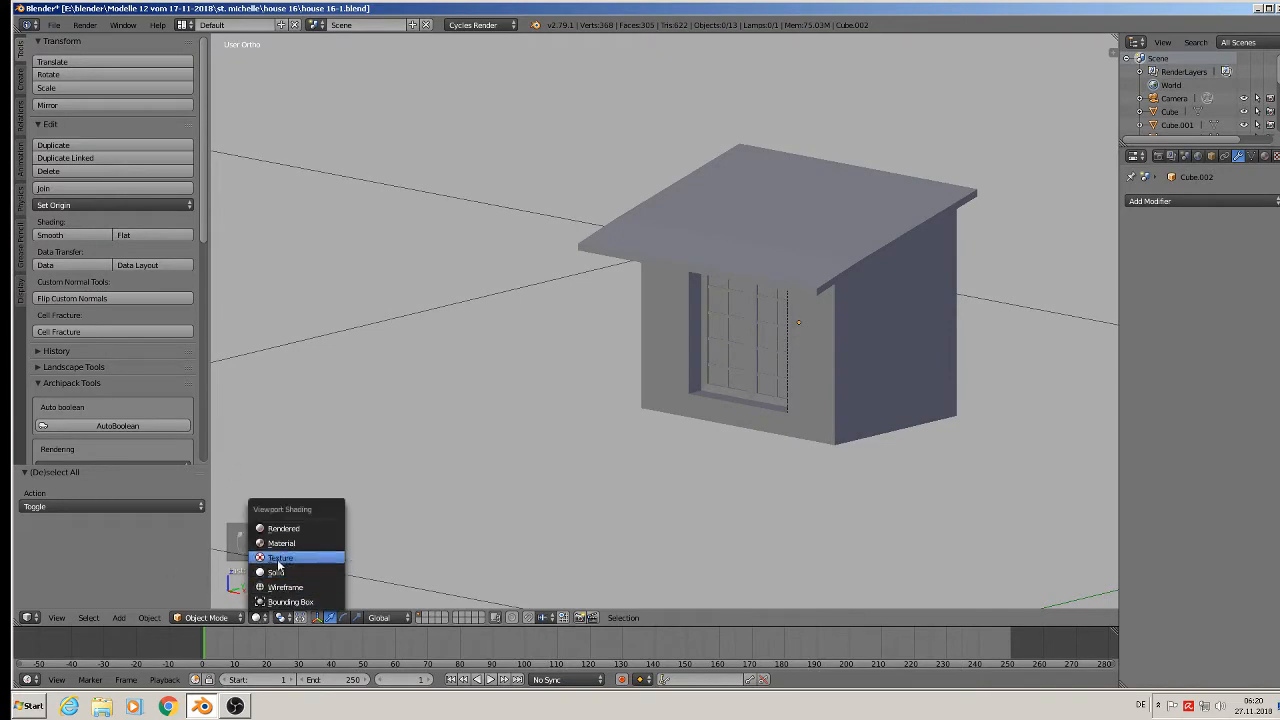
{"action": "left_click", "coordinate": [288, 545]}
{"action": "scroll", "coordinate": [455, 498], "scroll_direction": "down", "scroll_amount": 3}
{"action": "scroll", "coordinate": [567, 438], "scroll_direction": "up", "scroll_amount": 2}
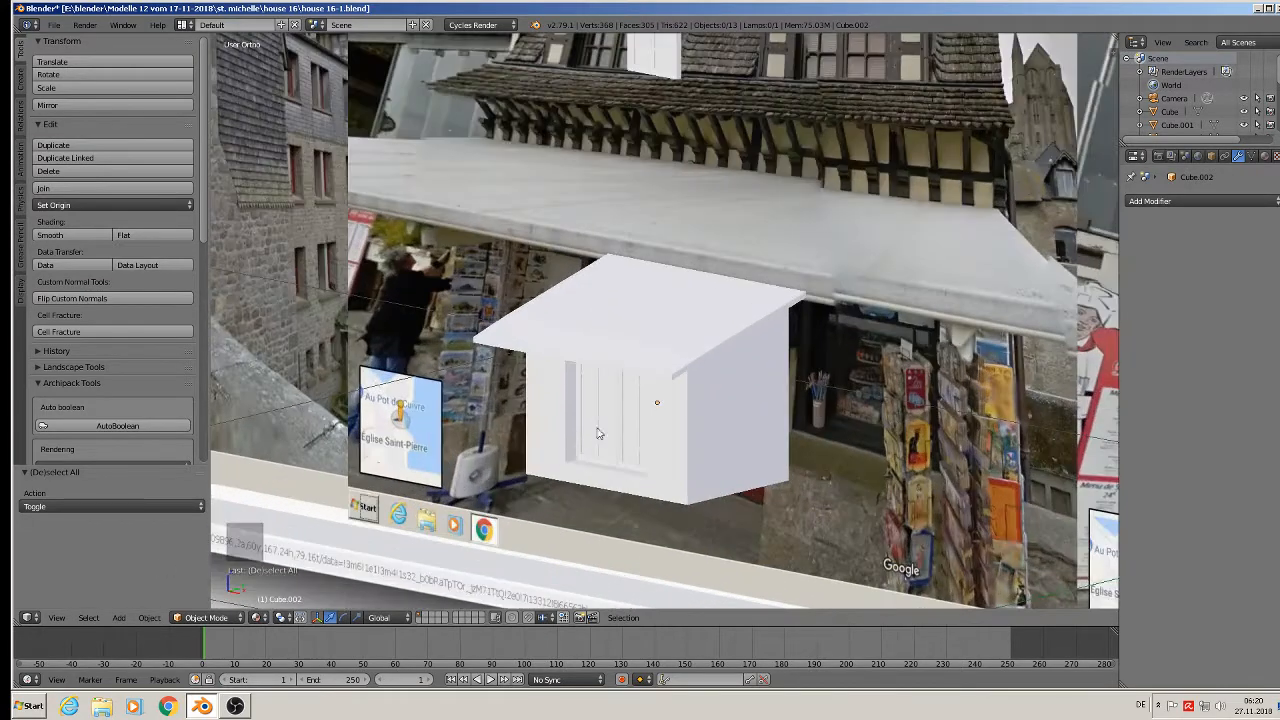
Step: Select the window casements together with the dormer body and join them into one object
{"action": "scroll", "coordinate": [598, 433], "scroll_direction": "up", "scroll_amount": 2}
{"action": "right_click", "coordinate": [601, 411]}
{"action": "right_click", "coordinate": [653, 427], "text": "shift"}
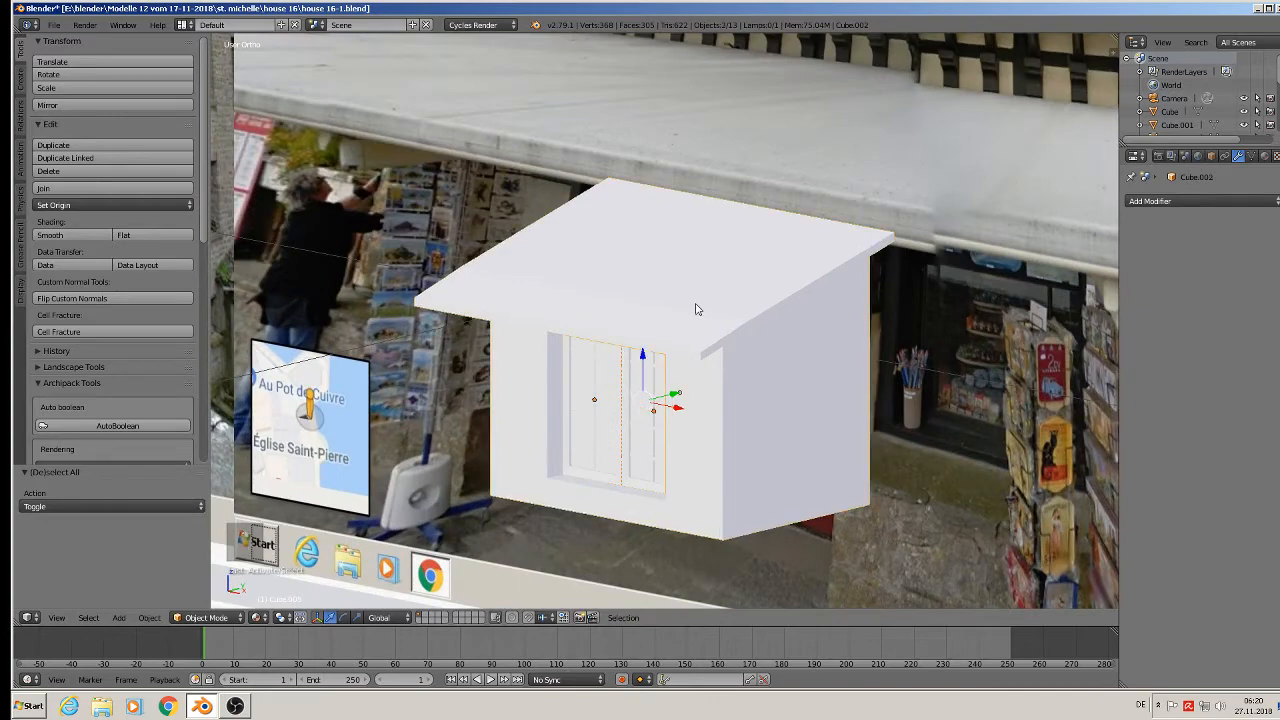
{"action": "left_click", "coordinate": [110, 188]}
{"action": "scroll", "coordinate": [655, 372], "scroll_direction": "down", "scroll_amount": 4}
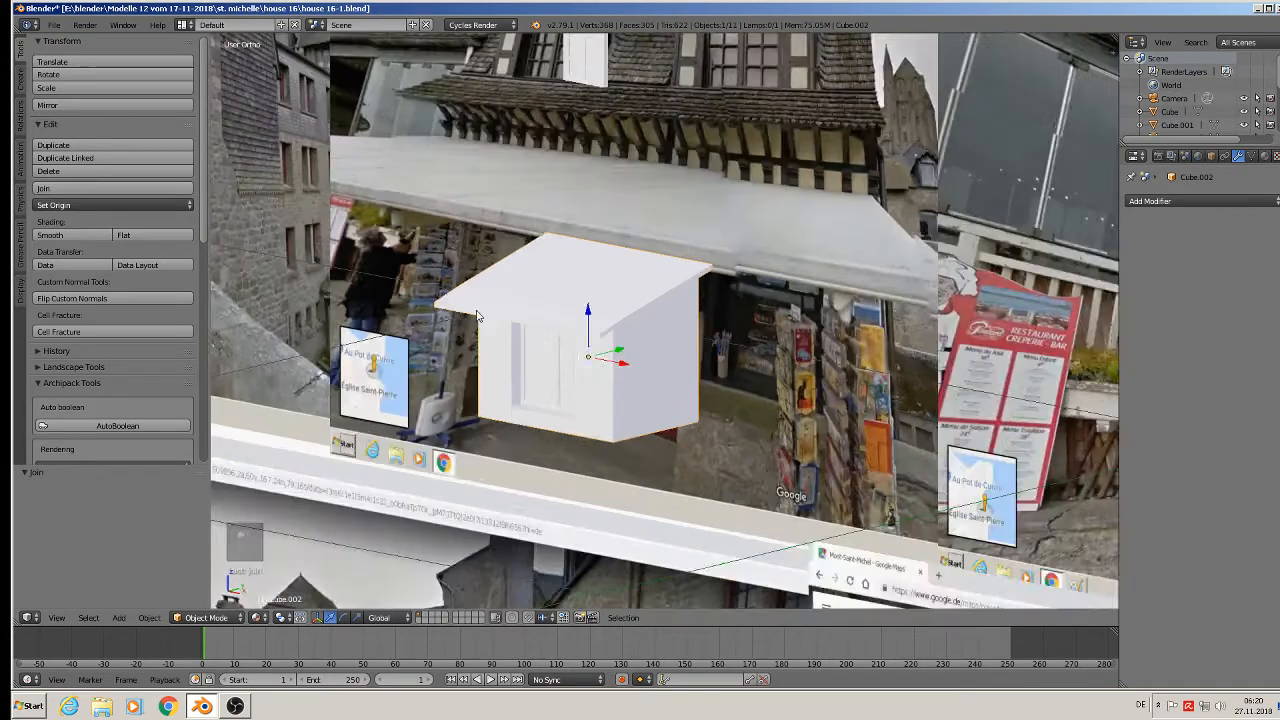
Step: Save the scene as a new file named house 16-2.blend in the house 16 folder
{"action": "middle_click_drag", "start_coordinate": [655, 373], "coordinate": [821, 246], "text": "shift"}
{"action": "scroll", "coordinate": [528, 290], "scroll_direction": "down", "scroll_amount": 2}
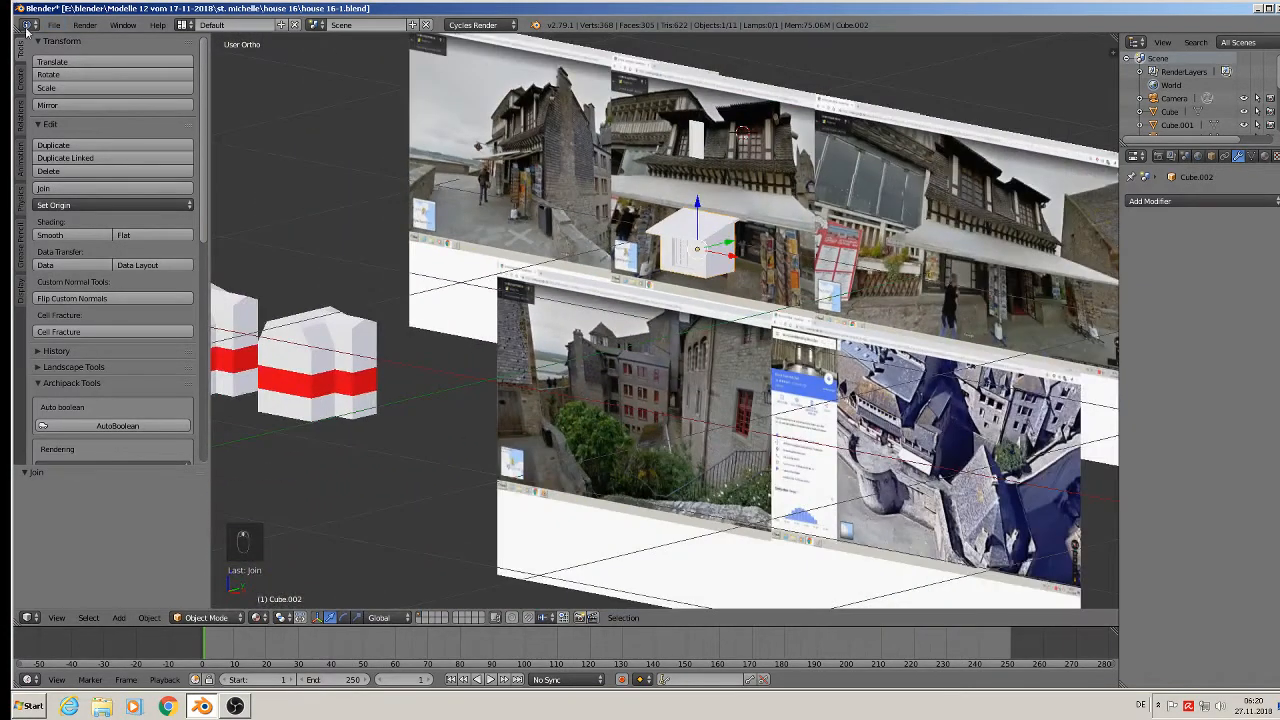
{"action": "left_click", "coordinate": [56, 27]}
{"action": "left_click", "coordinate": [100, 140]}
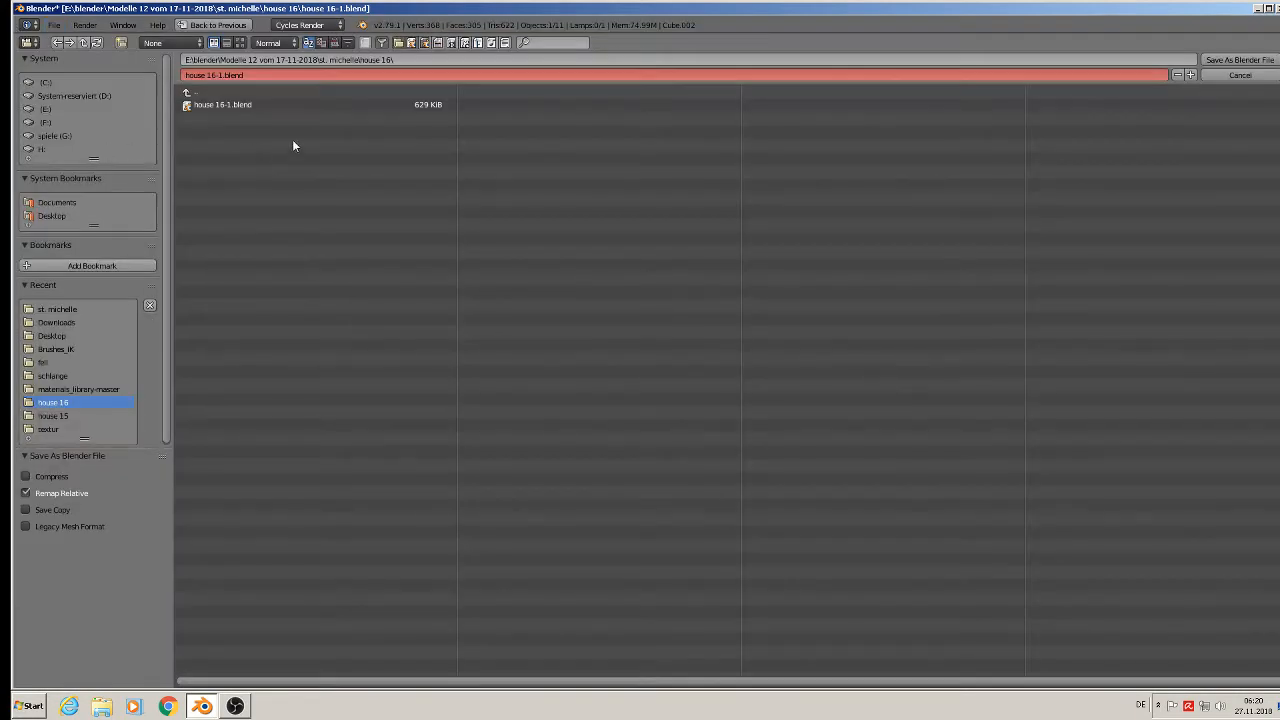
{"action": "left_click", "coordinate": [220, 74]}
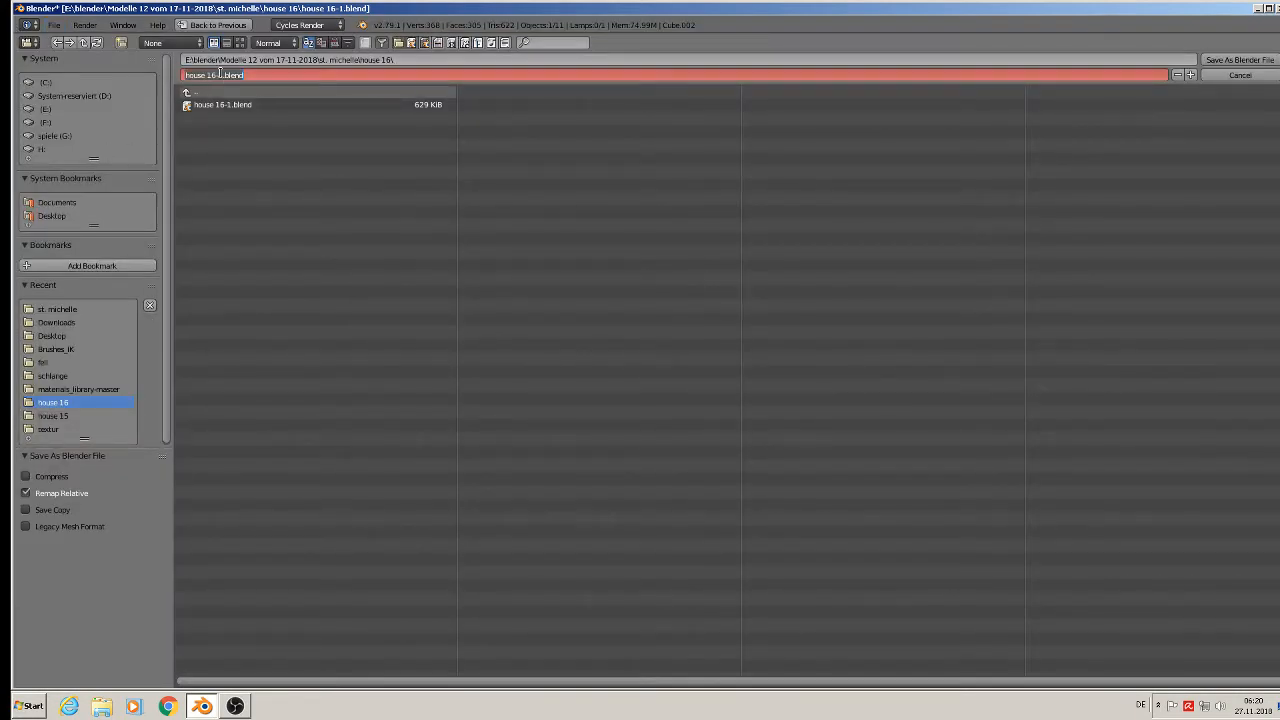
{"action": "left_click", "coordinate": [224, 75]}
{"action": "key", "text": "Return"}
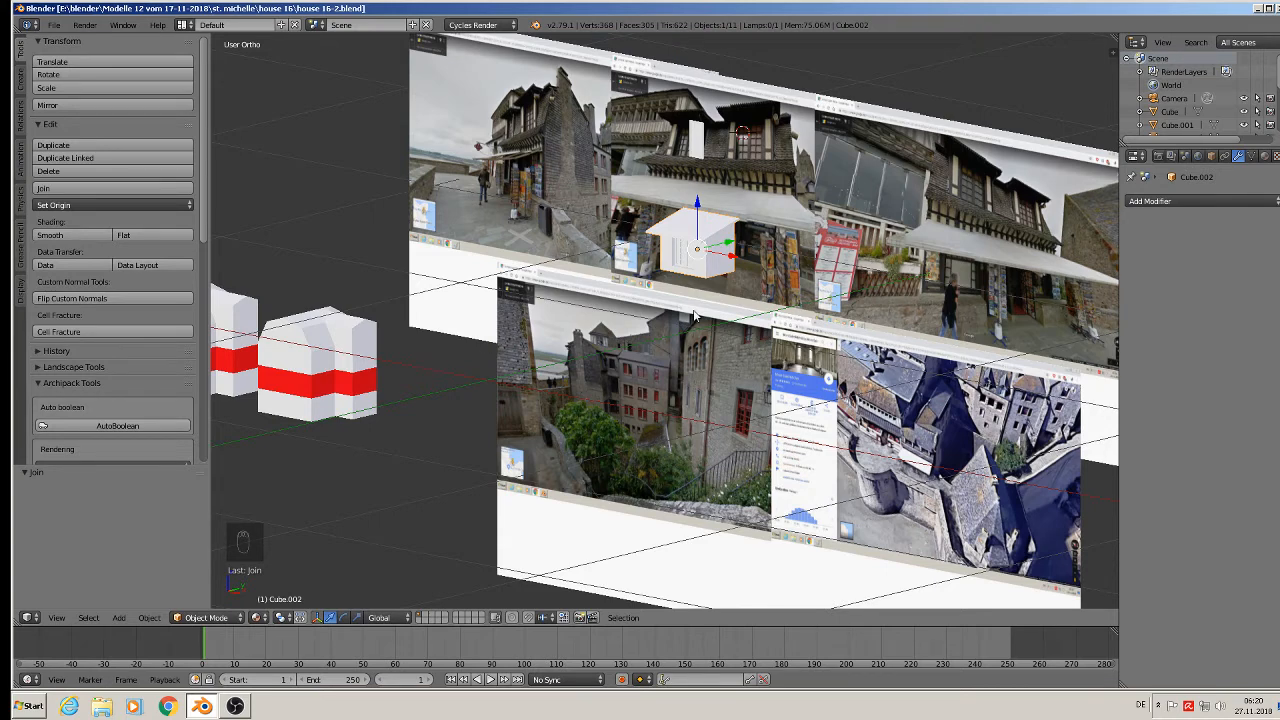
Step: Open the joined dormer in Edit Mode, clear the mesh selection and face its window front
{"action": "scroll", "coordinate": [695, 316], "scroll_direction": "up", "scroll_amount": 4}
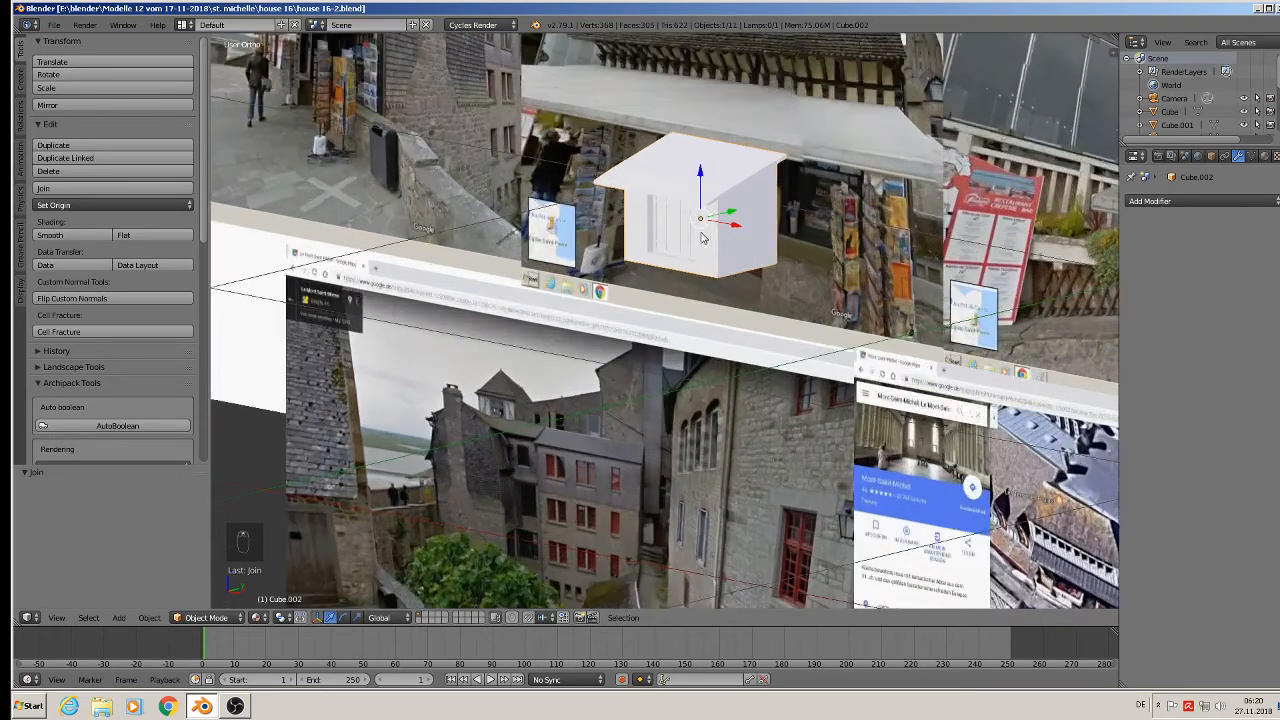
{"action": "scroll", "coordinate": [714, 236], "scroll_direction": "up", "scroll_amount": 3}
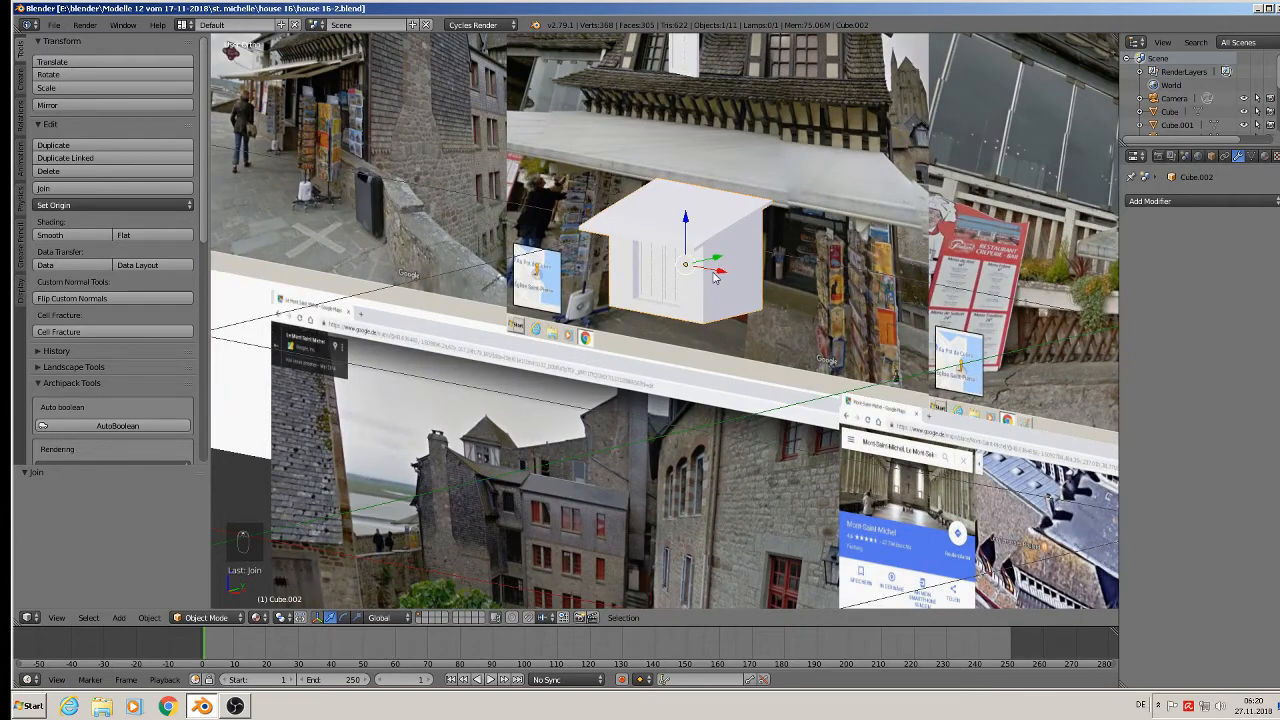
{"action": "middle_click_drag", "start_coordinate": [714, 277], "coordinate": [703, 341], "text": "shift"}
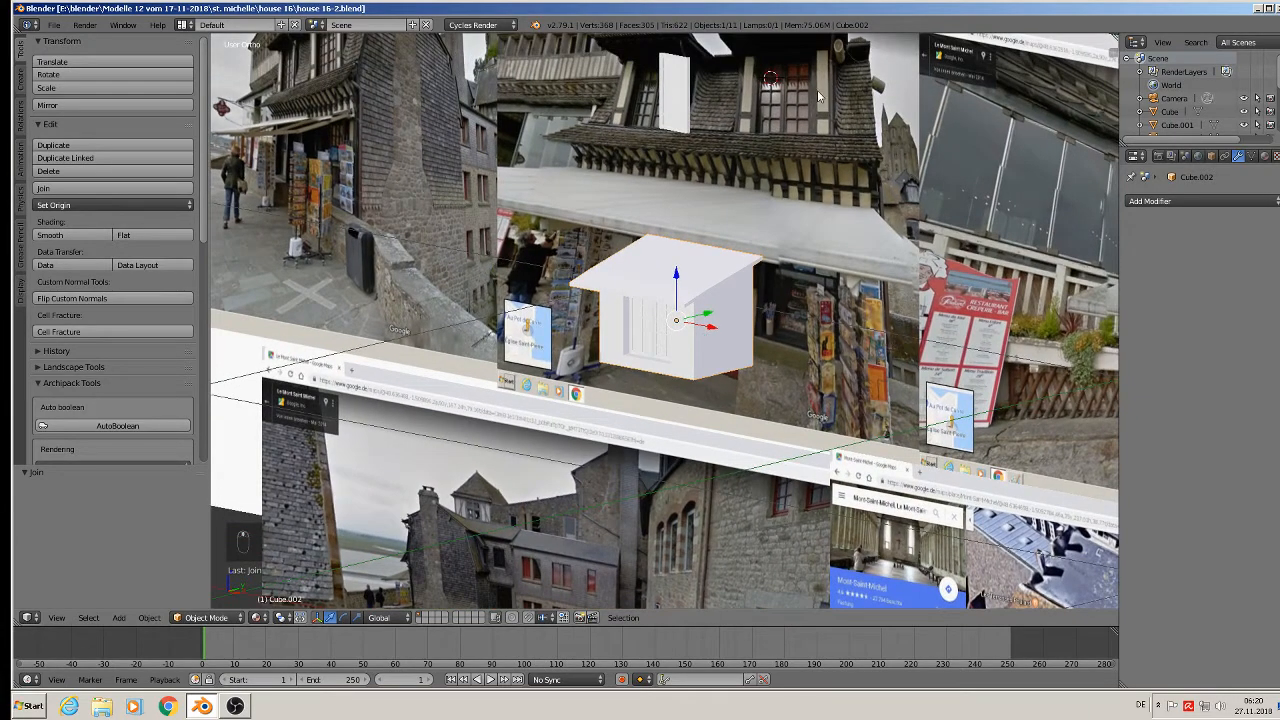
{"action": "key", "text": "Tab"}
{"action": "scroll", "coordinate": [752, 328], "scroll_direction": "up", "scroll_amount": 2}
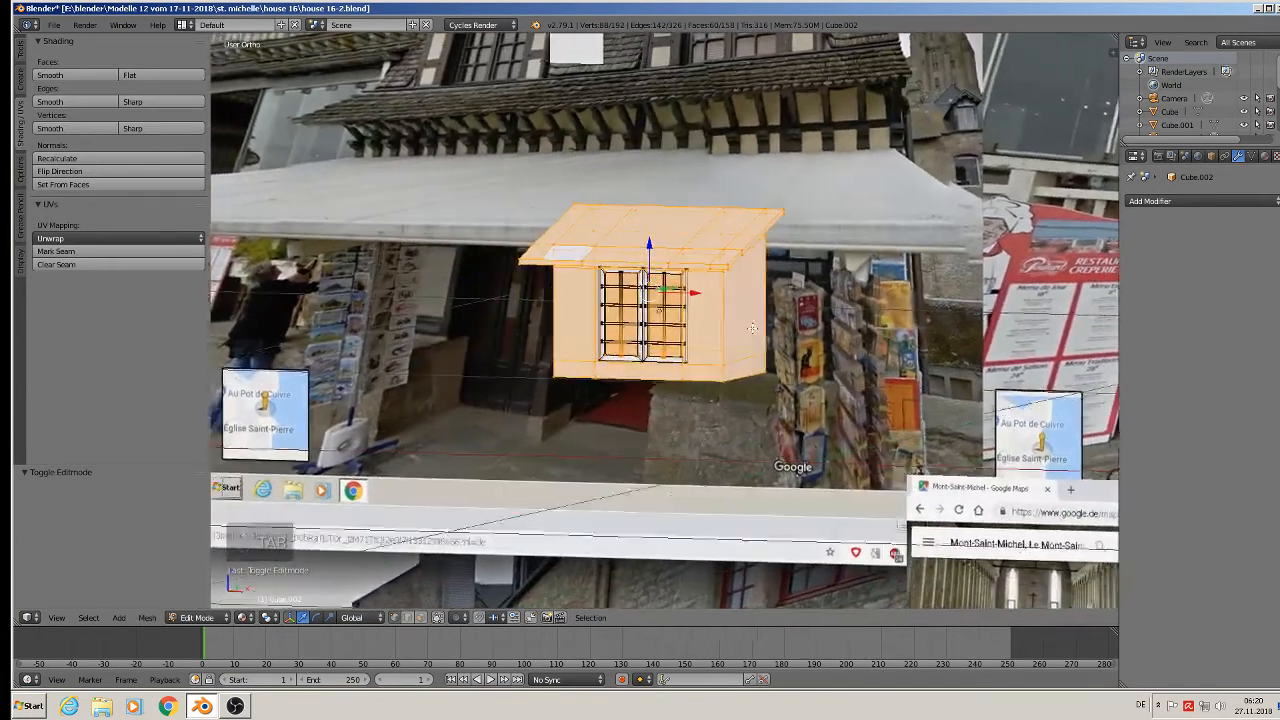
{"action": "middle_click_drag", "start_coordinate": [752, 328], "coordinate": [773, 320]}
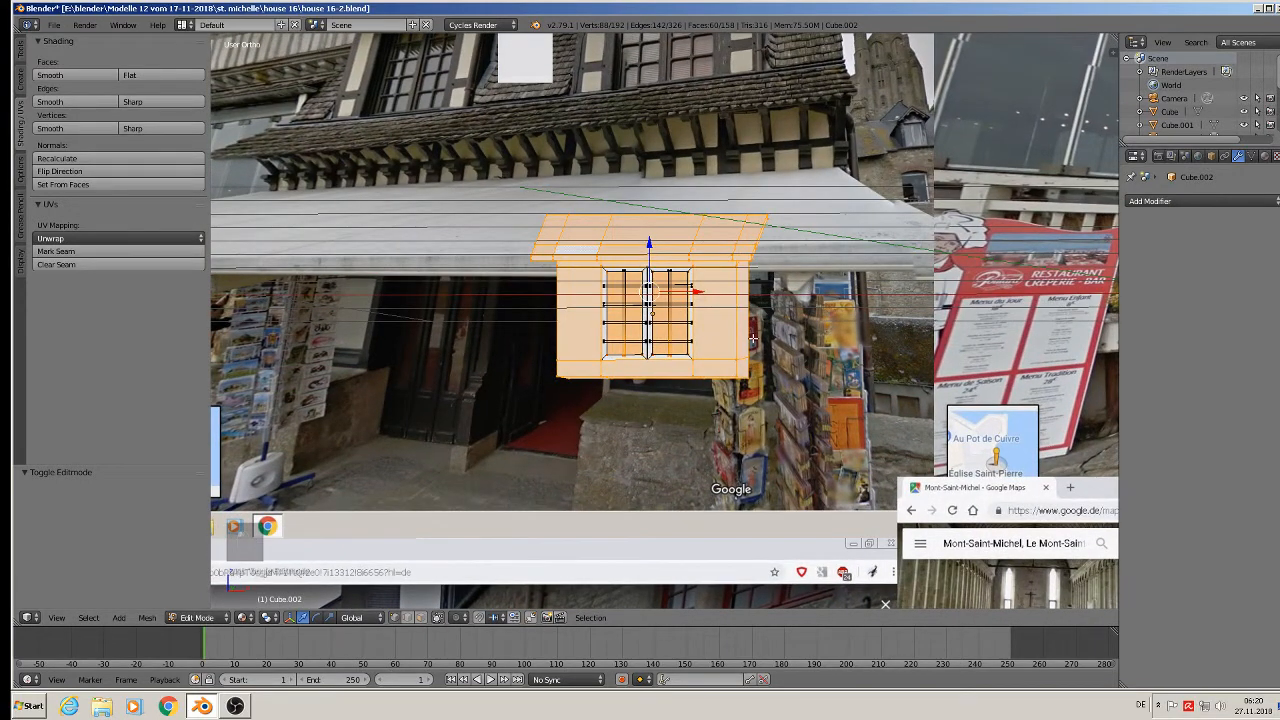
{"action": "key", "text": "Tab"}
{"action": "key", "text": "Tab"}
{"action": "key", "text": "a"}
{"action": "key", "text": "a"}
{"action": "key", "text": "a"}
{"action": "scroll", "coordinate": [712, 350], "scroll_direction": "up", "scroll_amount": 5}
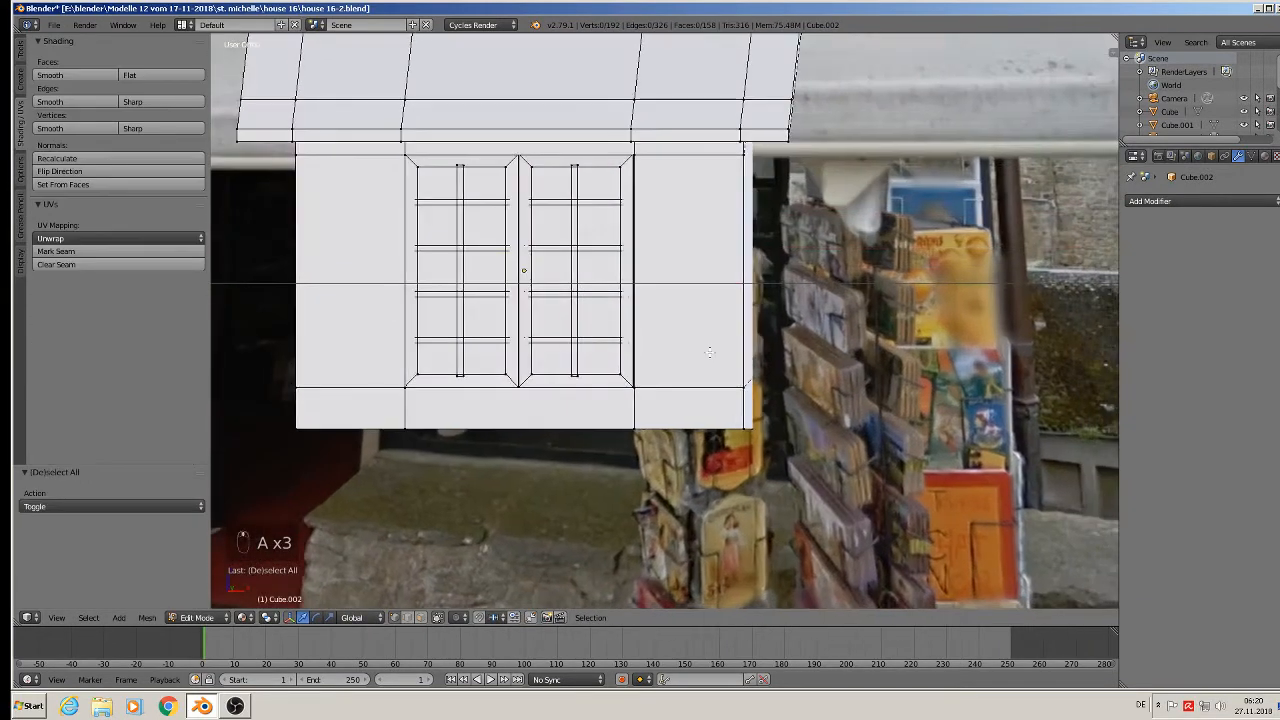
{"action": "middle_click_drag", "start_coordinate": [710, 352], "coordinate": [712, 352]}
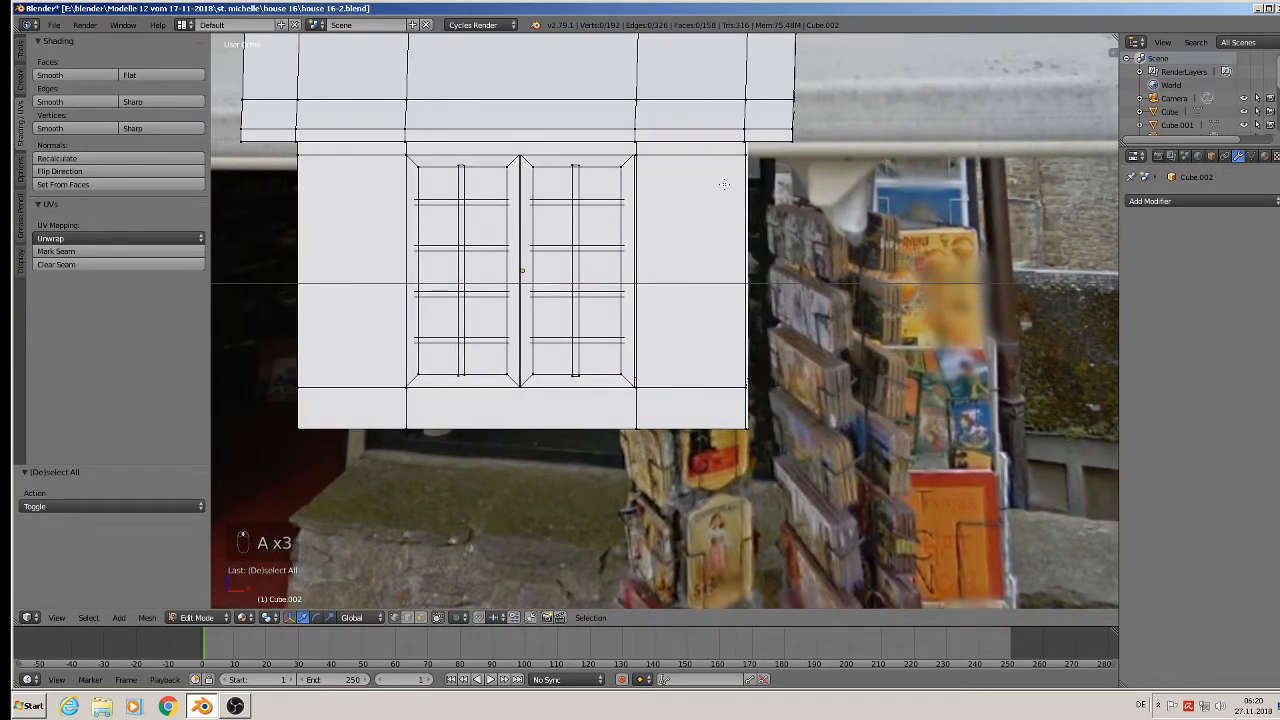
Step: Add two vertical loop cuts through the wall section right of the window and scale them apart along X by about 1.589
{"action": "key", "text": "ctrl+r"}
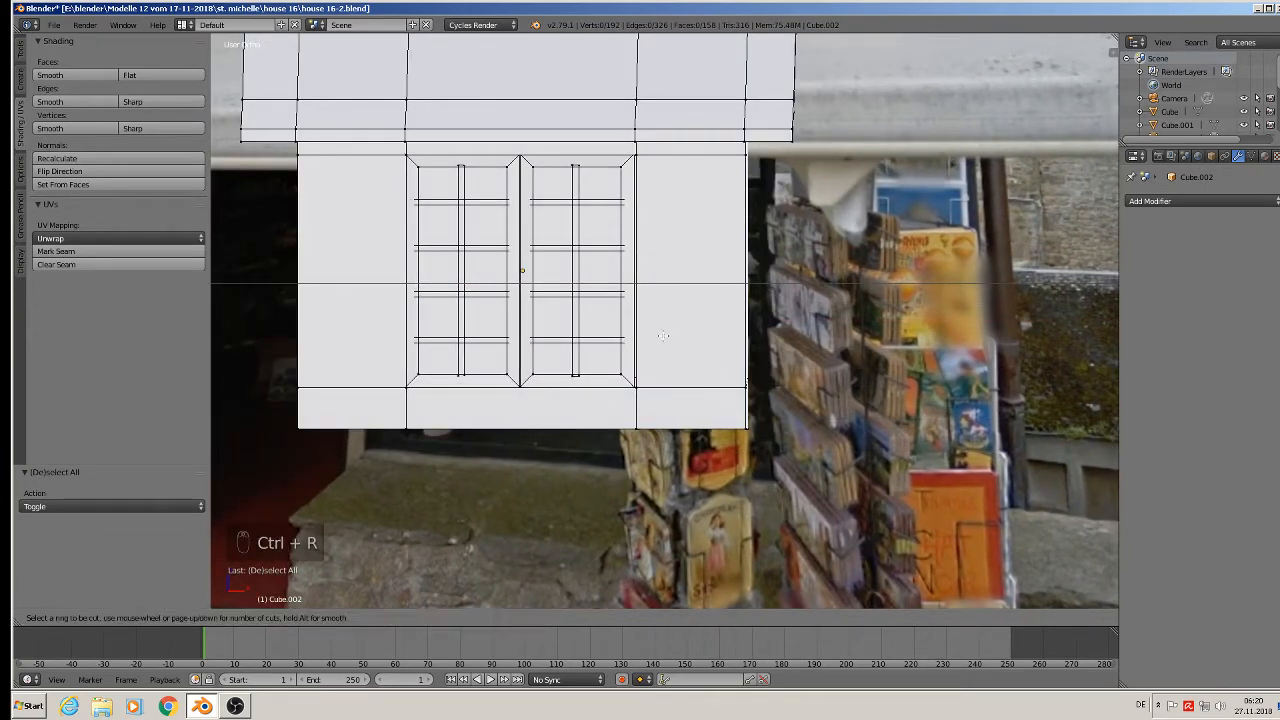
{"action": "scroll", "coordinate": [674, 392], "scroll_direction": "up", "scroll_amount": 1}
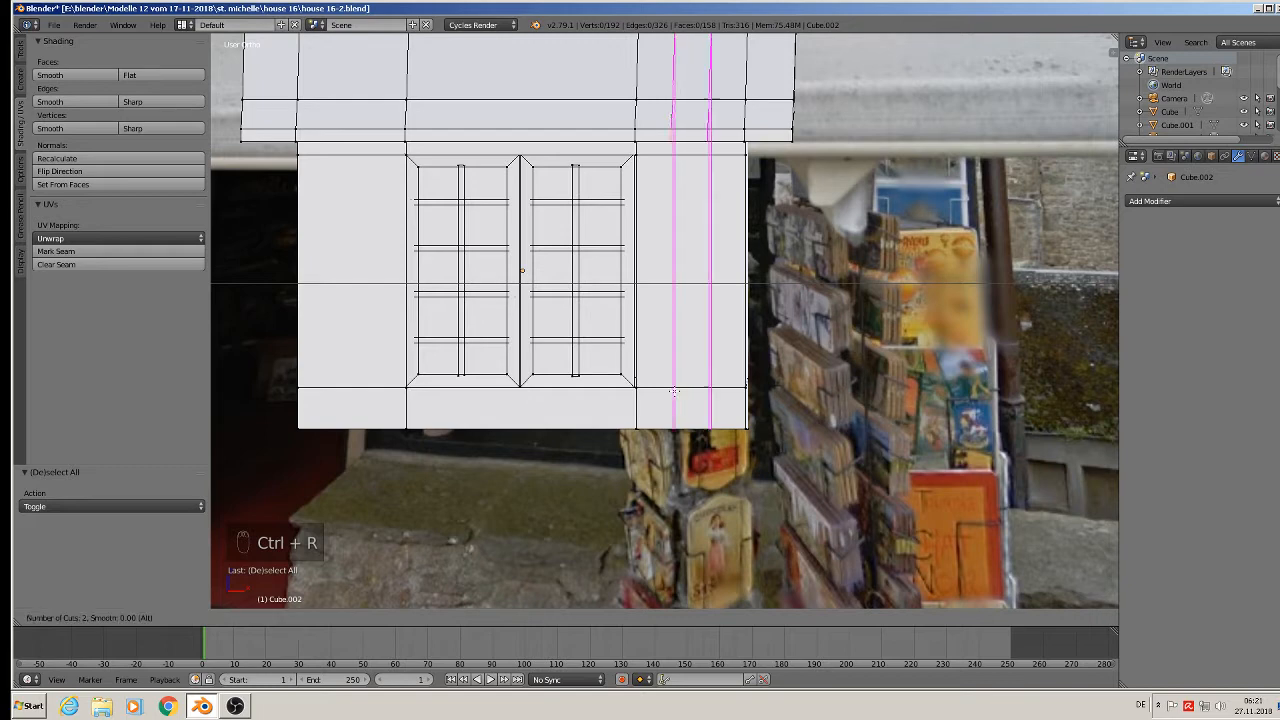
{"action": "left_click", "coordinate": [674, 392]}
{"action": "right_click", "coordinate": [674, 392]}
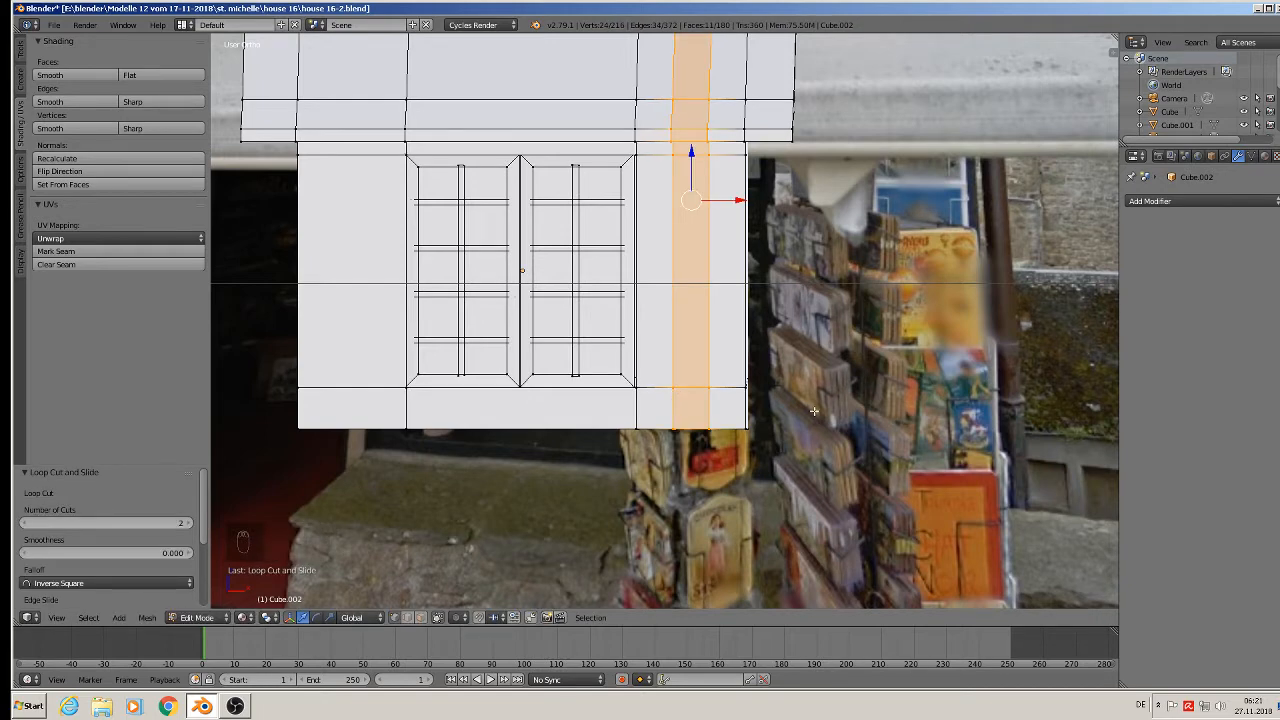
{"action": "key", "text": "s"}
{"action": "key", "text": "x"}
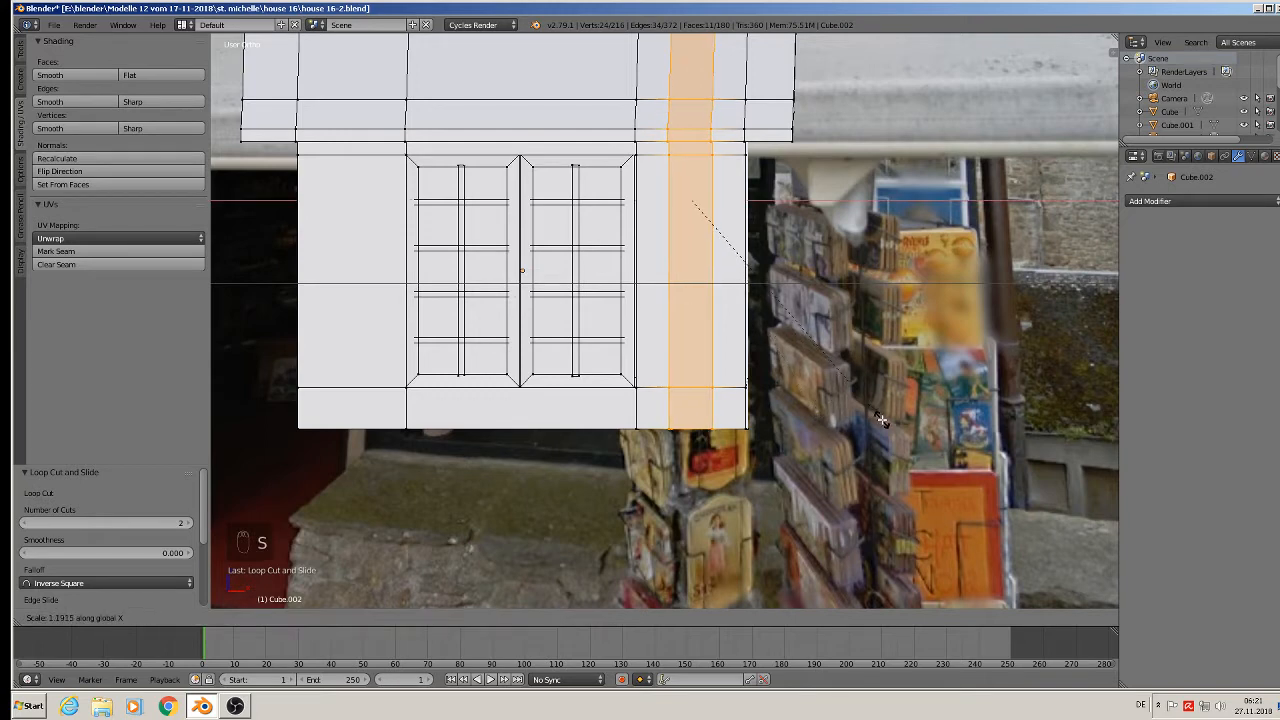
{"action": "left_click", "coordinate": [950, 442]}
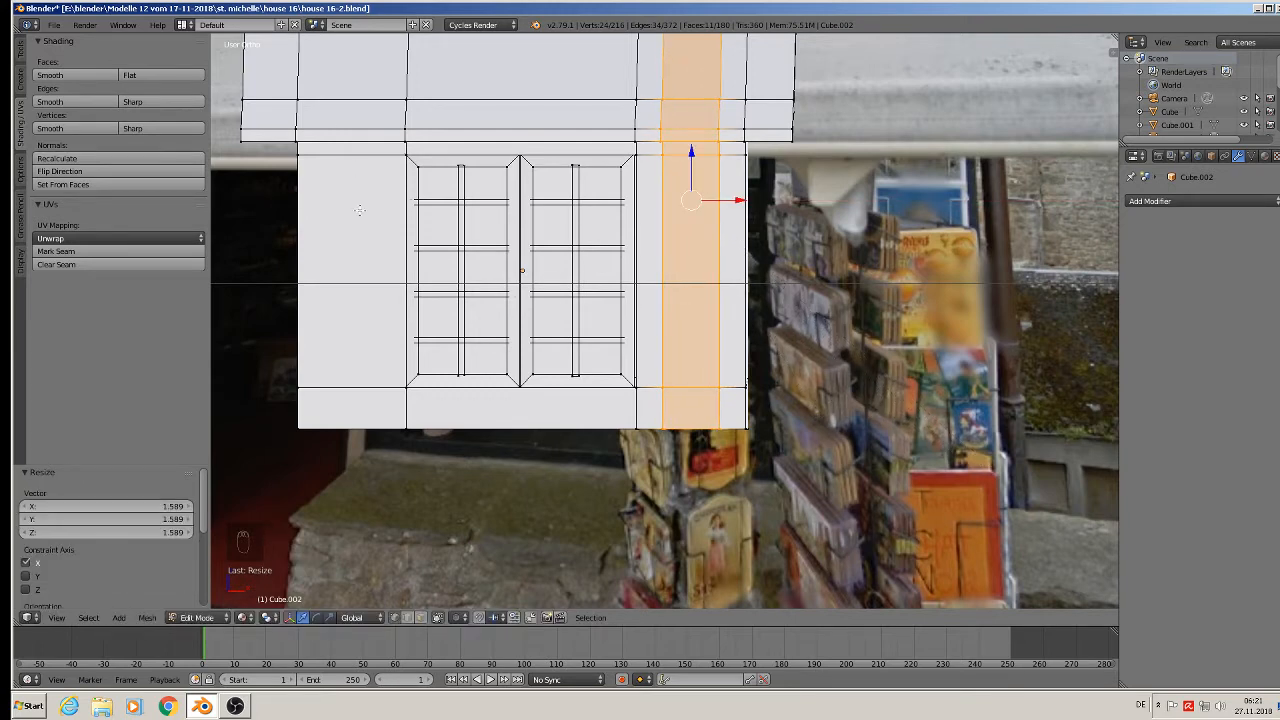
{"action": "key", "text": "ctrl+r"}
{"action": "scroll", "coordinate": [344, 420], "scroll_direction": "up", "scroll_amount": 1}
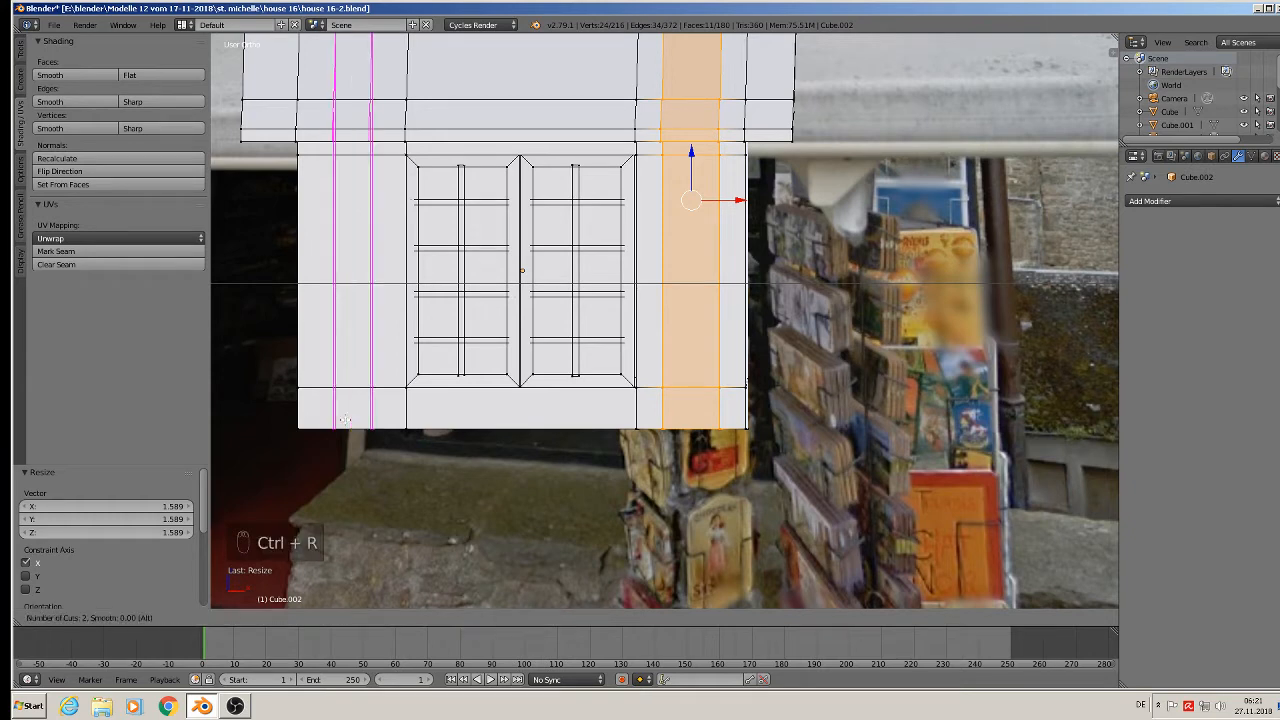
{"action": "left_click", "coordinate": [344, 420]}
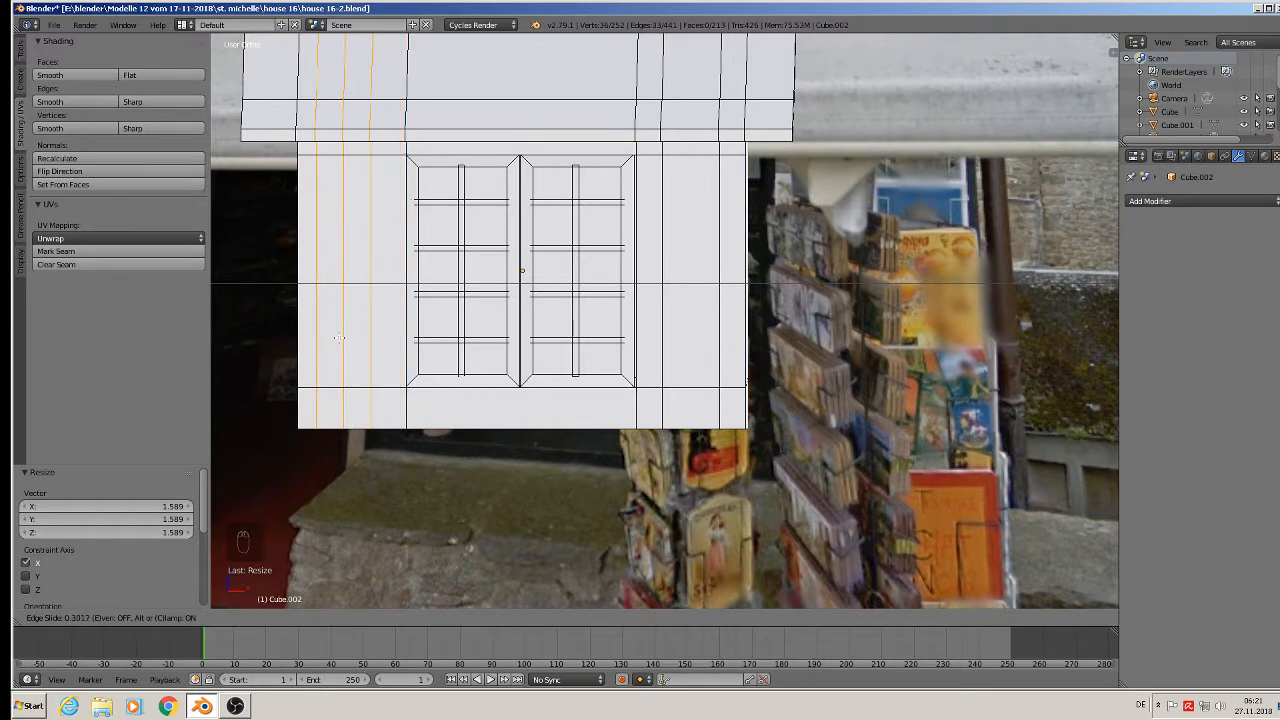
{"action": "left_click", "coordinate": [375, 348]}
{"action": "key", "text": "ctrl+z"}
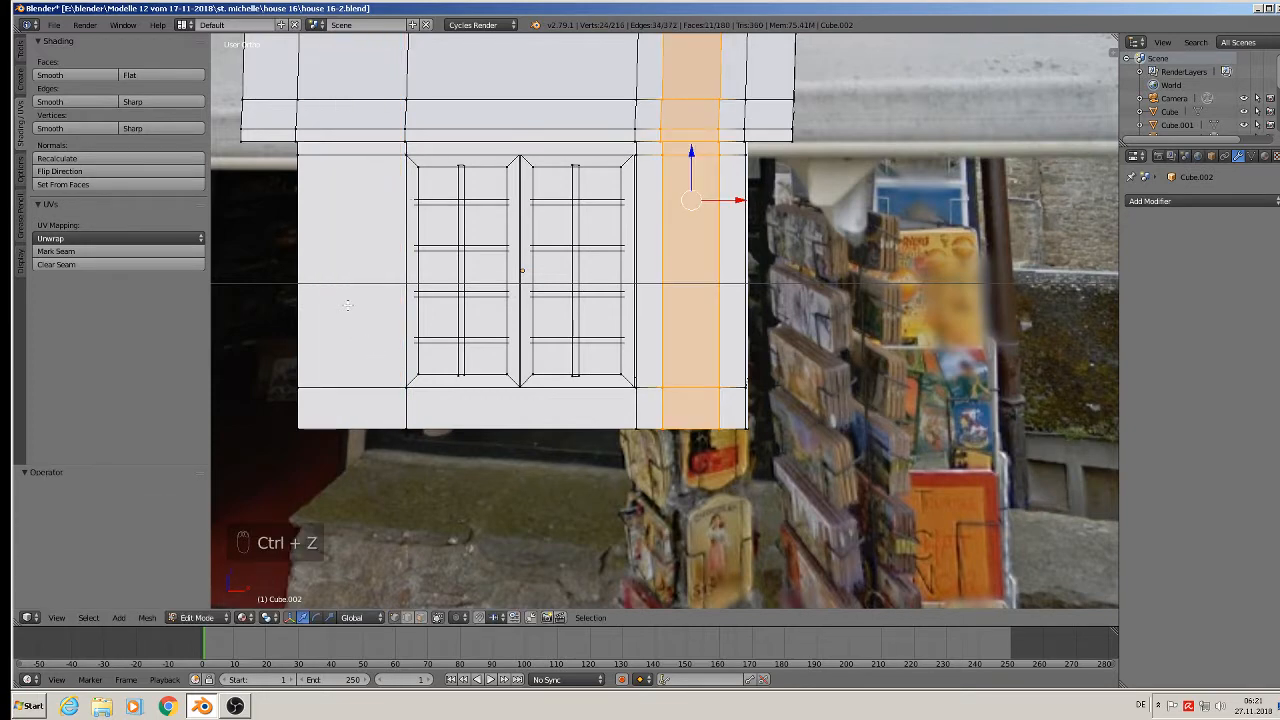
Step: Add two vertical loop cuts through the wall section left of the window, scale them apart along X by about 1.549, and clear the selection
{"action": "key", "text": "ctrl+r"}
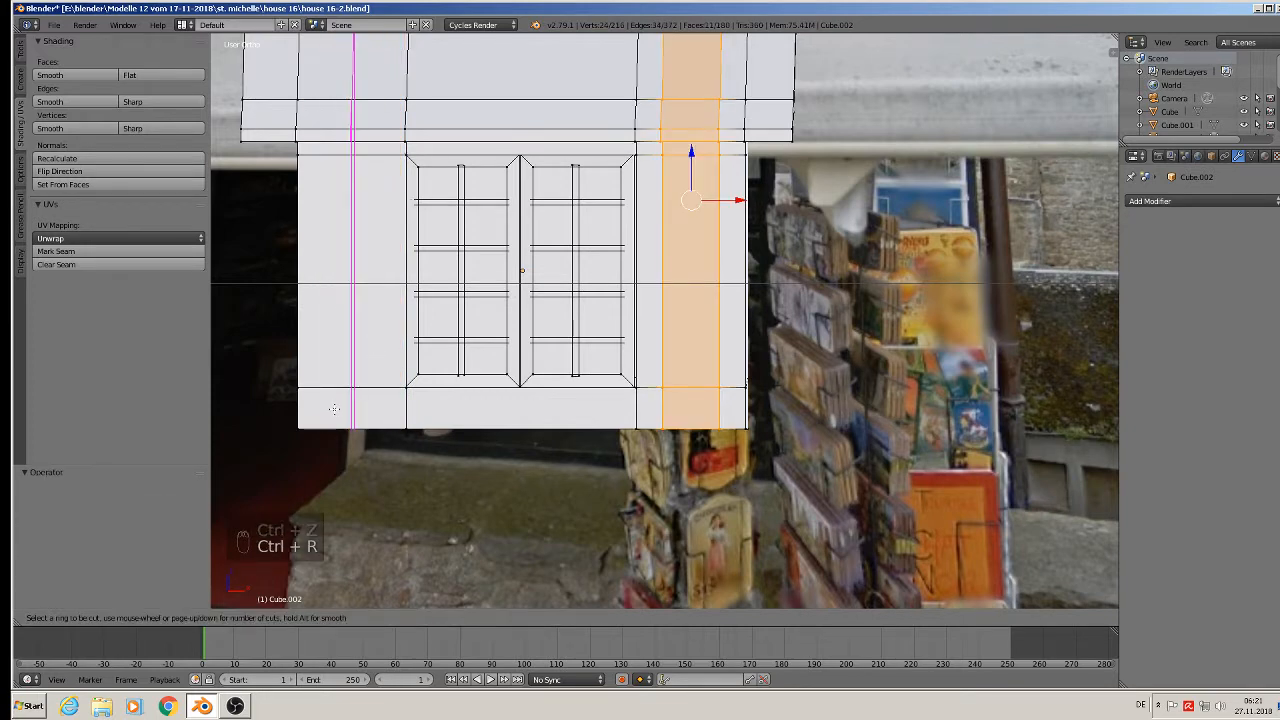
{"action": "scroll", "coordinate": [334, 408], "scroll_direction": "up", "scroll_amount": 1}
{"action": "left_click", "coordinate": [334, 408]}
{"action": "left_click", "coordinate": [334, 408]}
{"action": "key", "text": "s"}
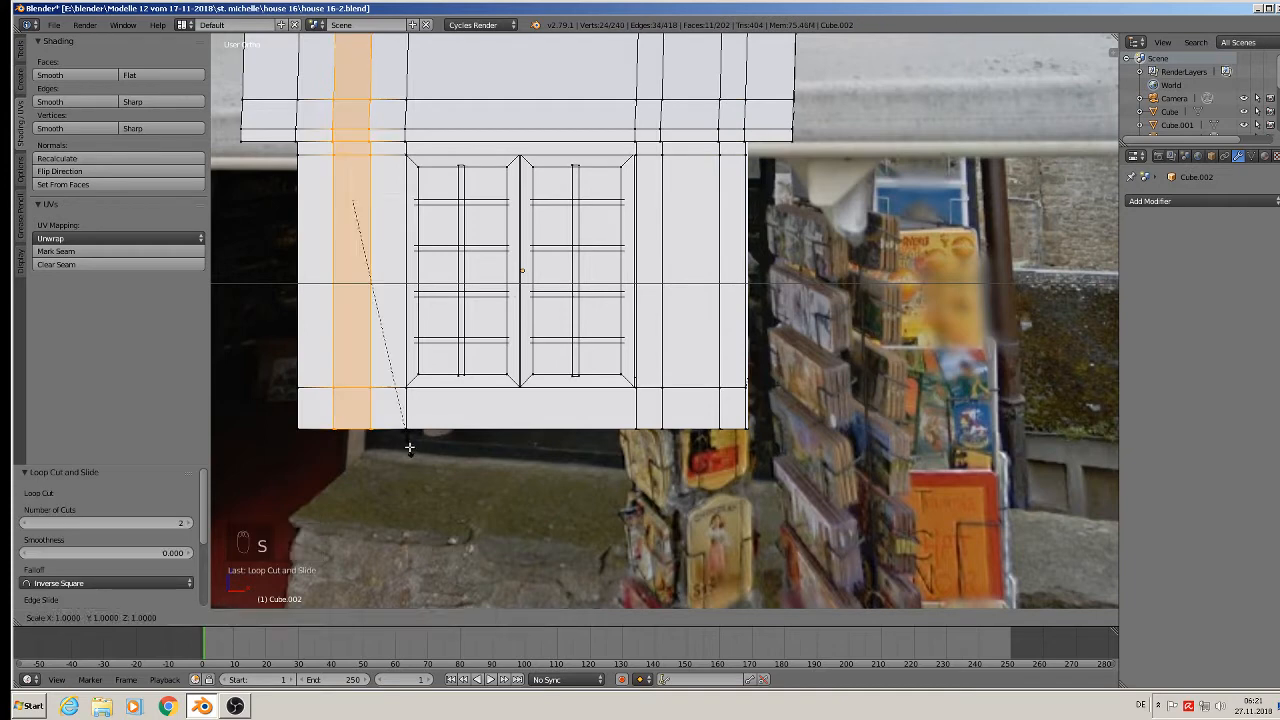
{"action": "key", "text": "x"}
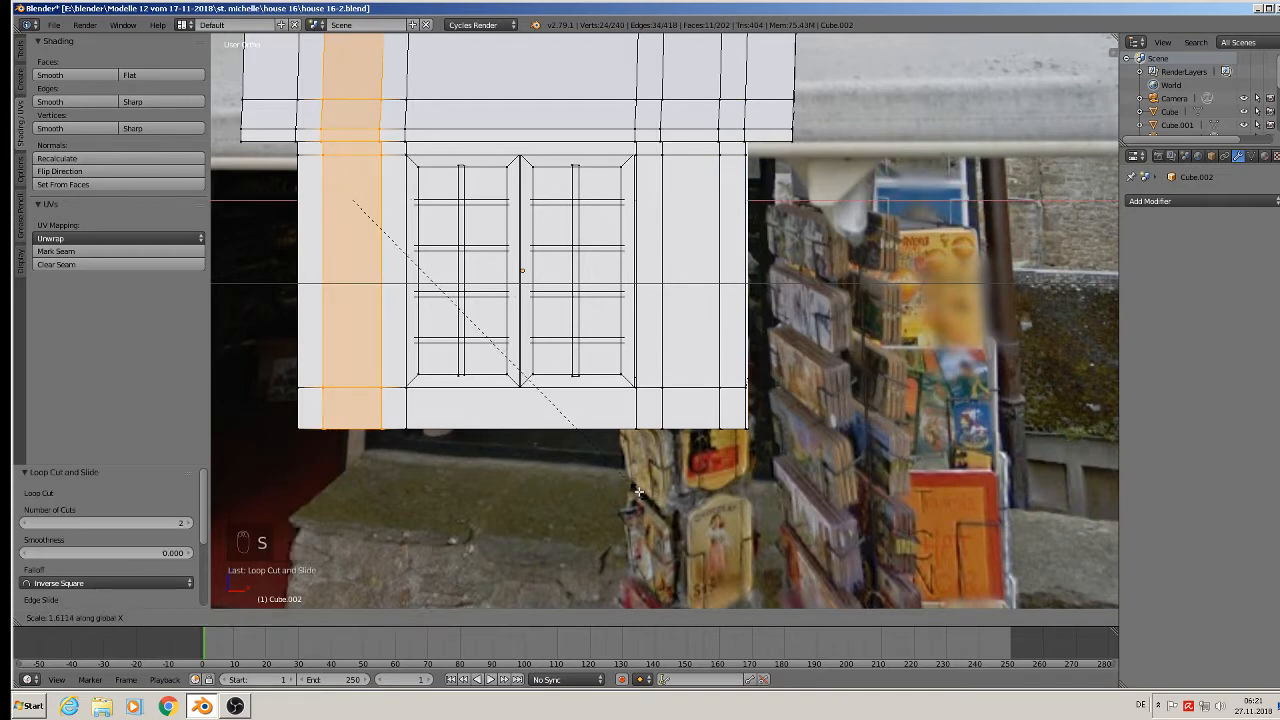
{"action": "left_click", "coordinate": [618, 488]}
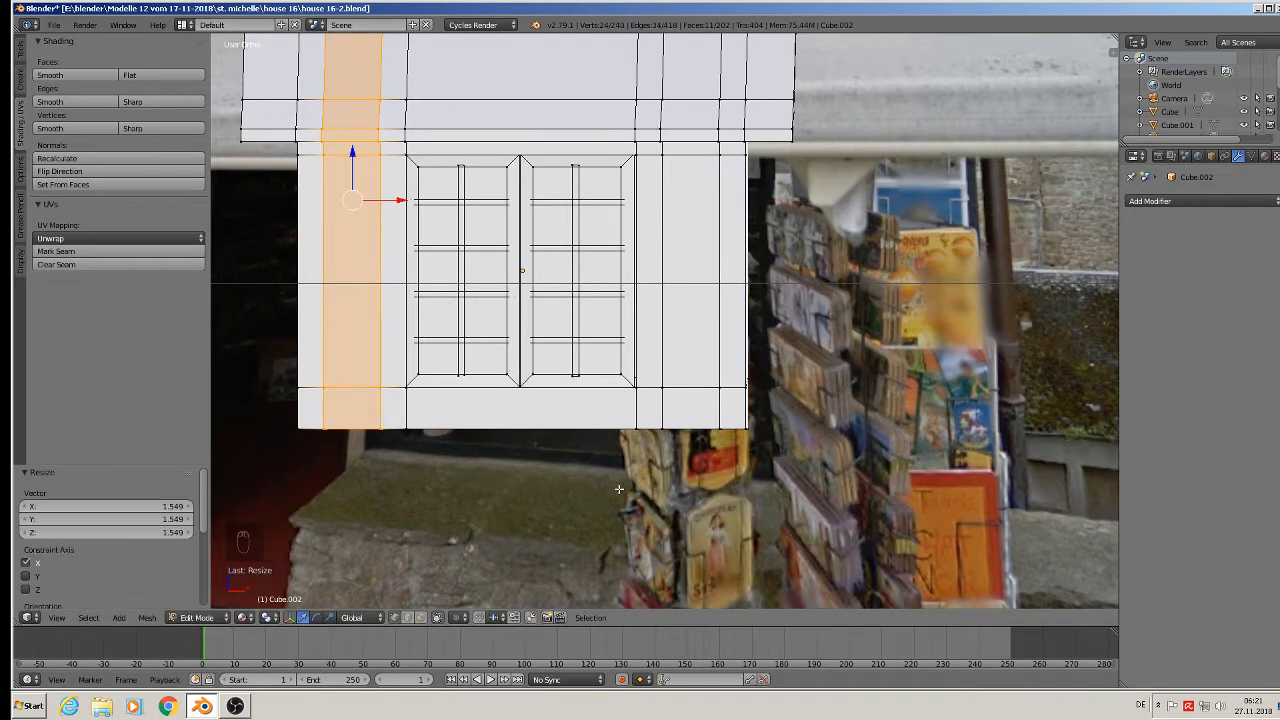
{"action": "key", "text": "Tab"}
{"action": "scroll", "coordinate": [617, 488], "scroll_direction": "down", "scroll_amount": 3}
{"action": "key", "text": "Tab"}
{"action": "key", "text": "a"}
{"action": "key", "text": "a"}
{"action": "key", "text": "a"}
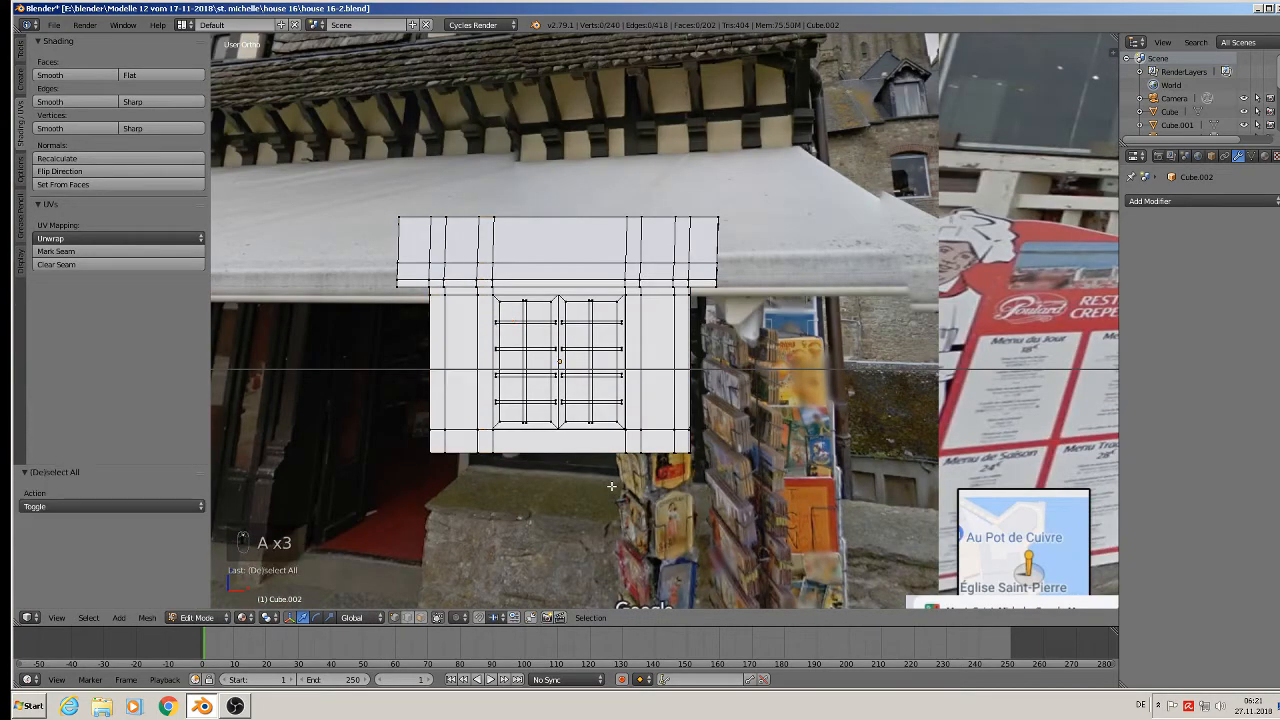
Step: Add two horizontal loop cuts across the wall sections beside the window, sliding both toward the lower part of the window
{"action": "scroll", "coordinate": [611, 486], "scroll_direction": "down", "scroll_amount": 2}
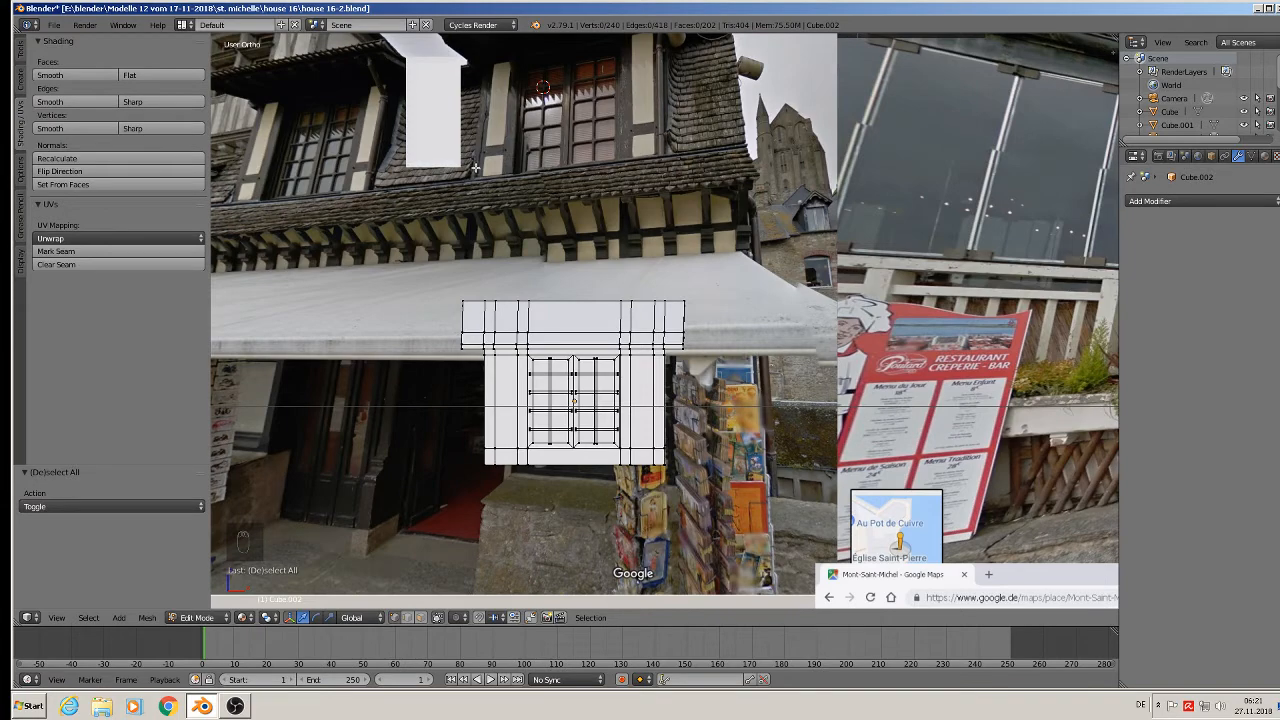
{"action": "scroll", "coordinate": [588, 462], "scroll_direction": "up", "scroll_amount": 4}
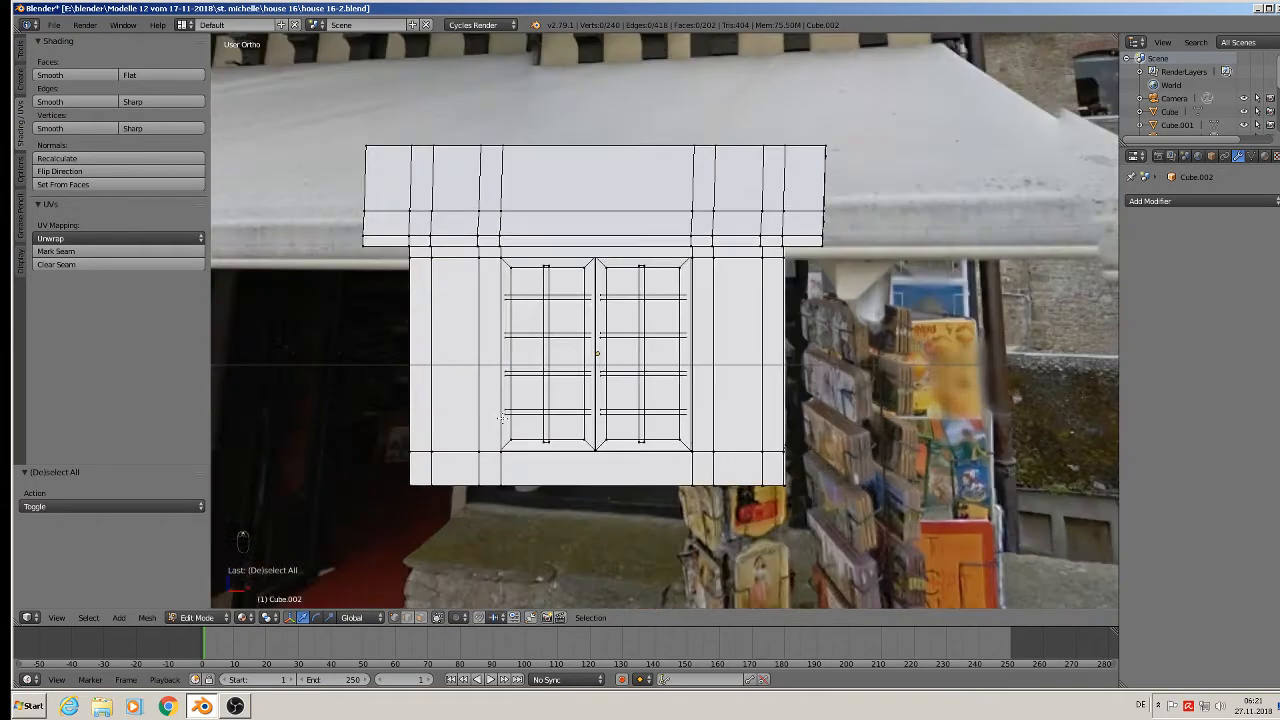
{"action": "key", "text": "Tab"}
{"action": "key", "text": "Tab"}
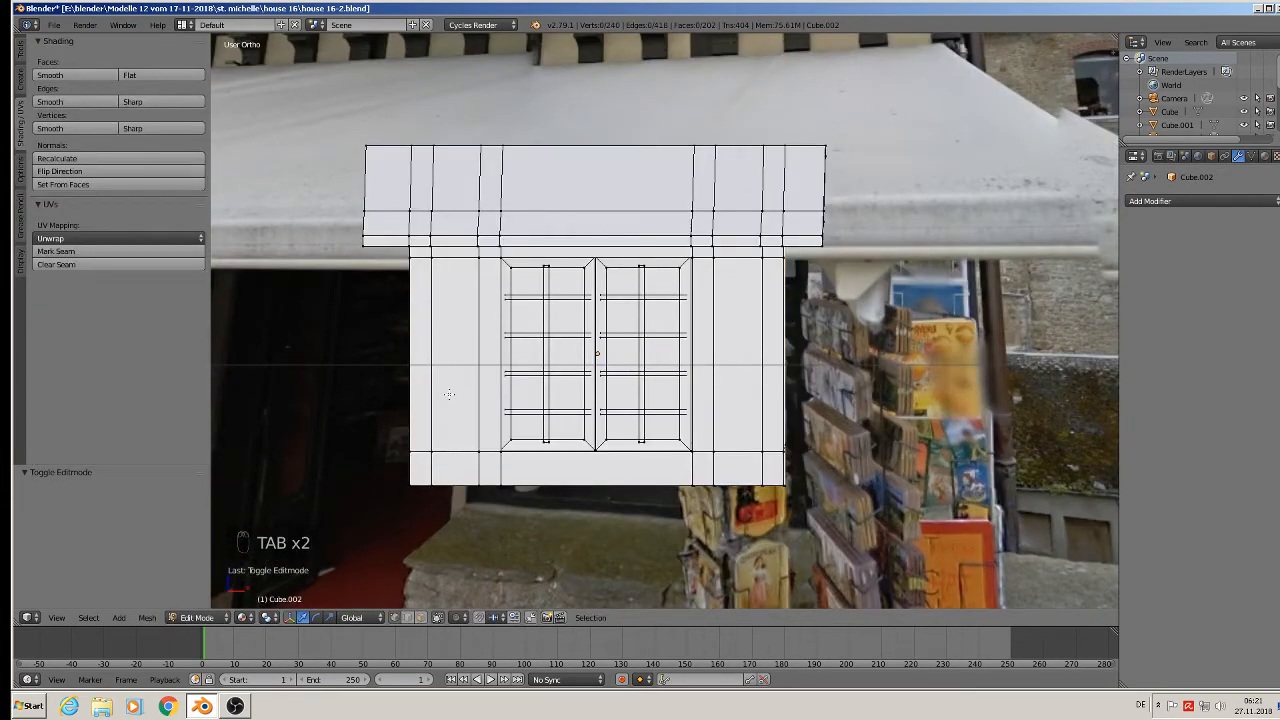
{"action": "key", "text": "ctrl+r"}
{"action": "left_click", "coordinate": [447, 393]}
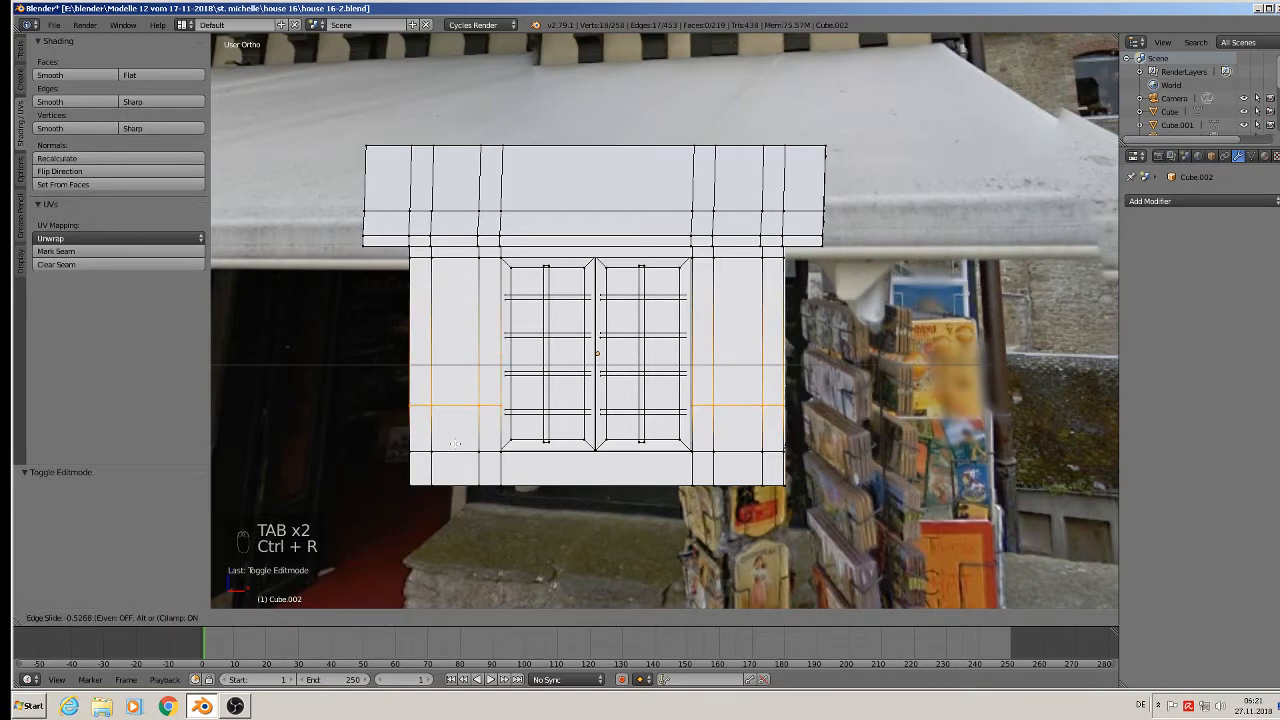
{"action": "left_click", "coordinate": [458, 453]}
{"action": "key", "text": "ctrl+r"}
{"action": "left_click", "coordinate": [462, 440]}
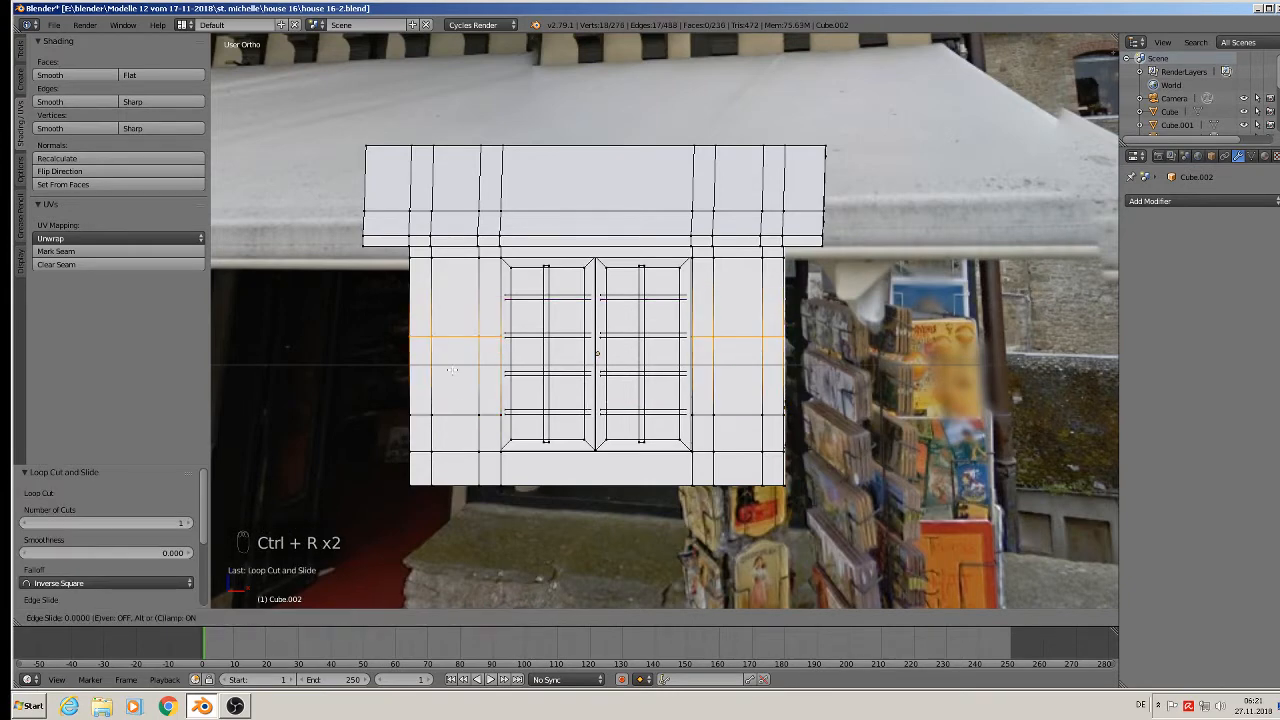
{"action": "left_click", "coordinate": [466, 424]}
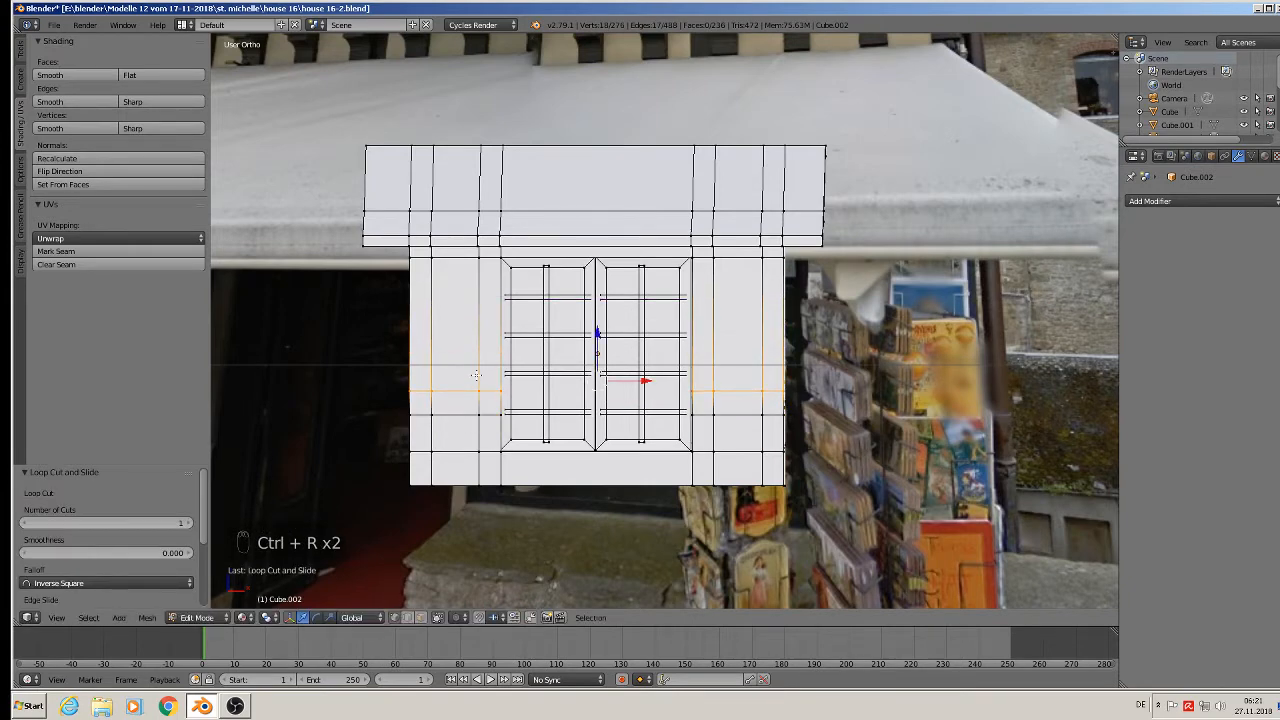
Step: Return to Object Mode and move the dormer along Y by about -1.086, away from the reference photos
{"action": "key", "text": "Tab"}
{"action": "scroll", "coordinate": [528, 406], "scroll_direction": "down", "scroll_amount": 2}
{"action": "key", "text": "Tab"}
{"action": "key", "text": "Tab"}
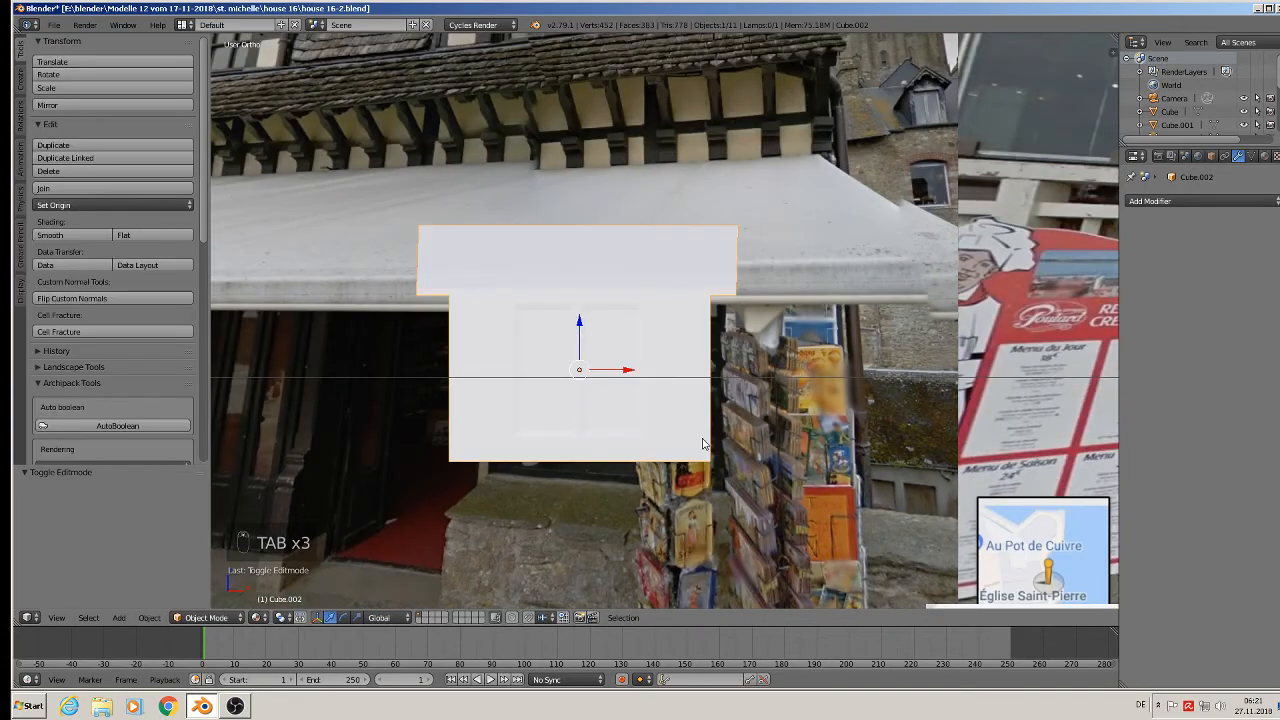
{"action": "scroll", "coordinate": [703, 444], "scroll_direction": "down", "scroll_amount": 2}
{"action": "middle_click_drag", "start_coordinate": [680, 472], "coordinate": [815, 428]}
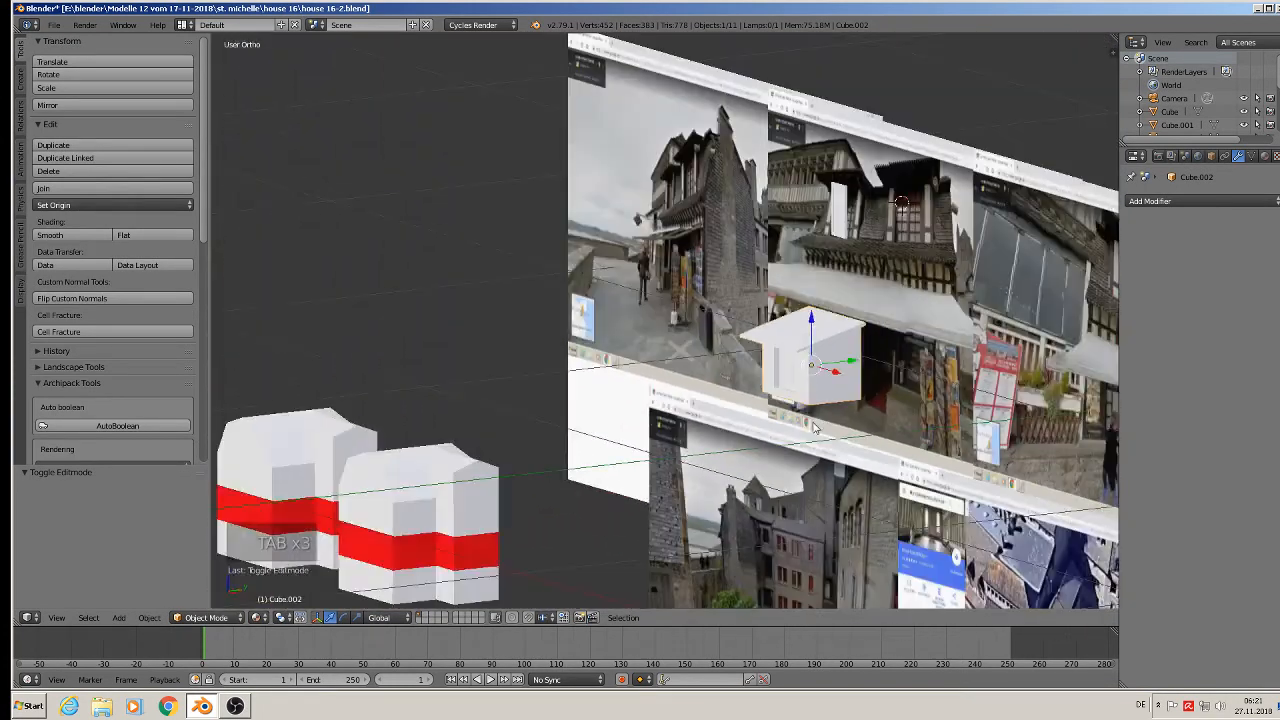
{"action": "key", "text": "g"}
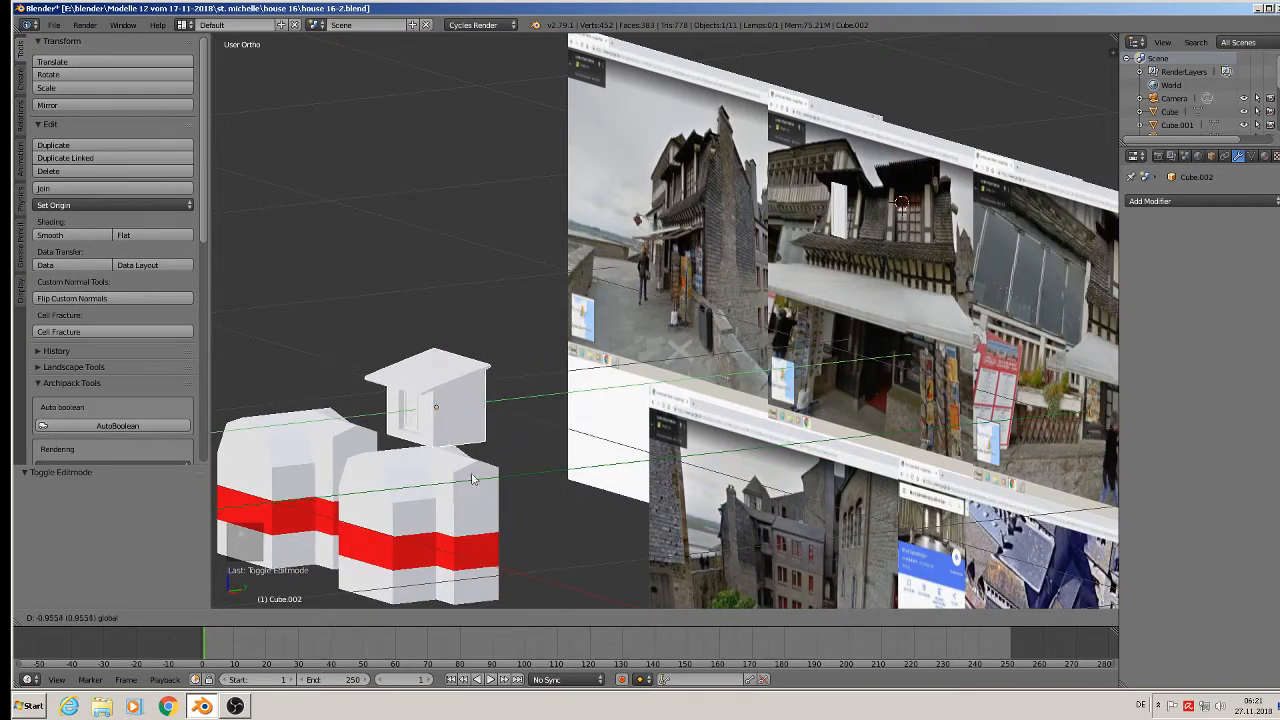
{"action": "left_click_drag", "start_coordinate": [472, 479], "coordinate": [427, 490]}
Step: Move the red-banded house model nearest the reference photos to the second layer
{"action": "middle_click_drag", "start_coordinate": [469, 507], "coordinate": [746, 489]}
{"action": "middle_click_drag", "start_coordinate": [622, 490], "coordinate": [929, 476], "text": "shift"}
{"action": "scroll", "coordinate": [925, 476], "scroll_direction": "down", "scroll_amount": 2}
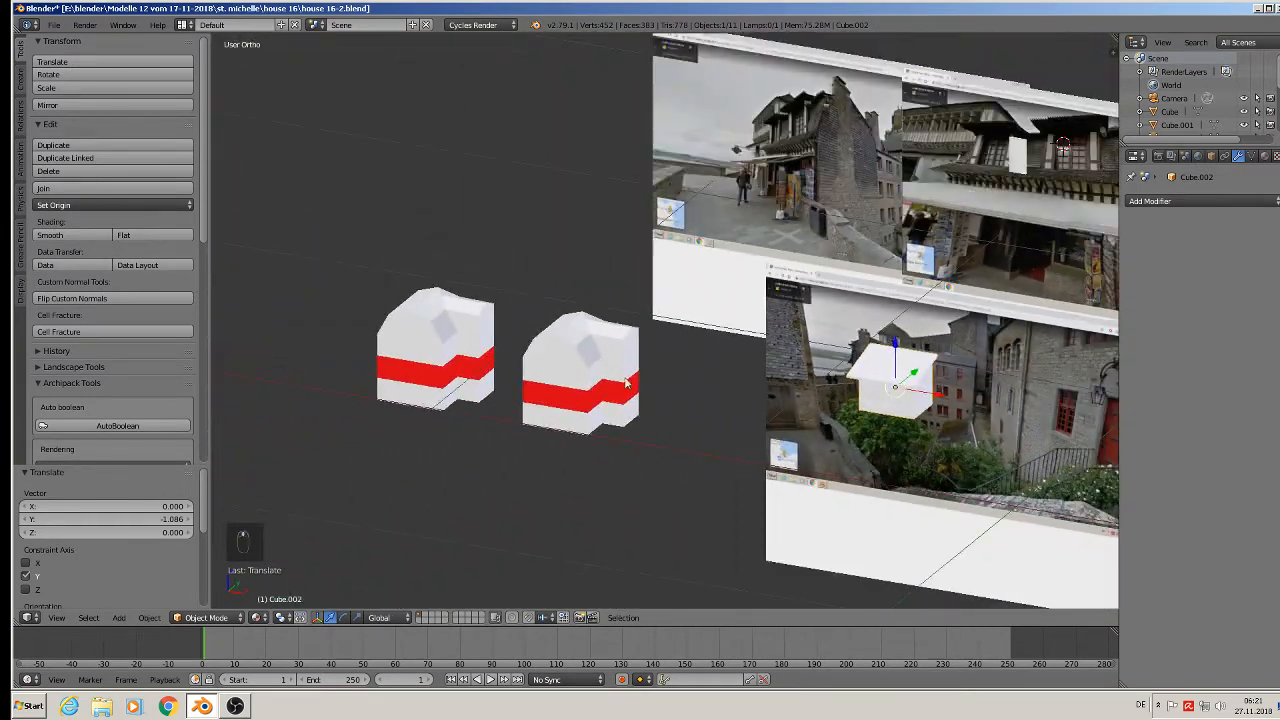
{"action": "right_click", "coordinate": [626, 381]}
{"action": "key", "text": "m"}
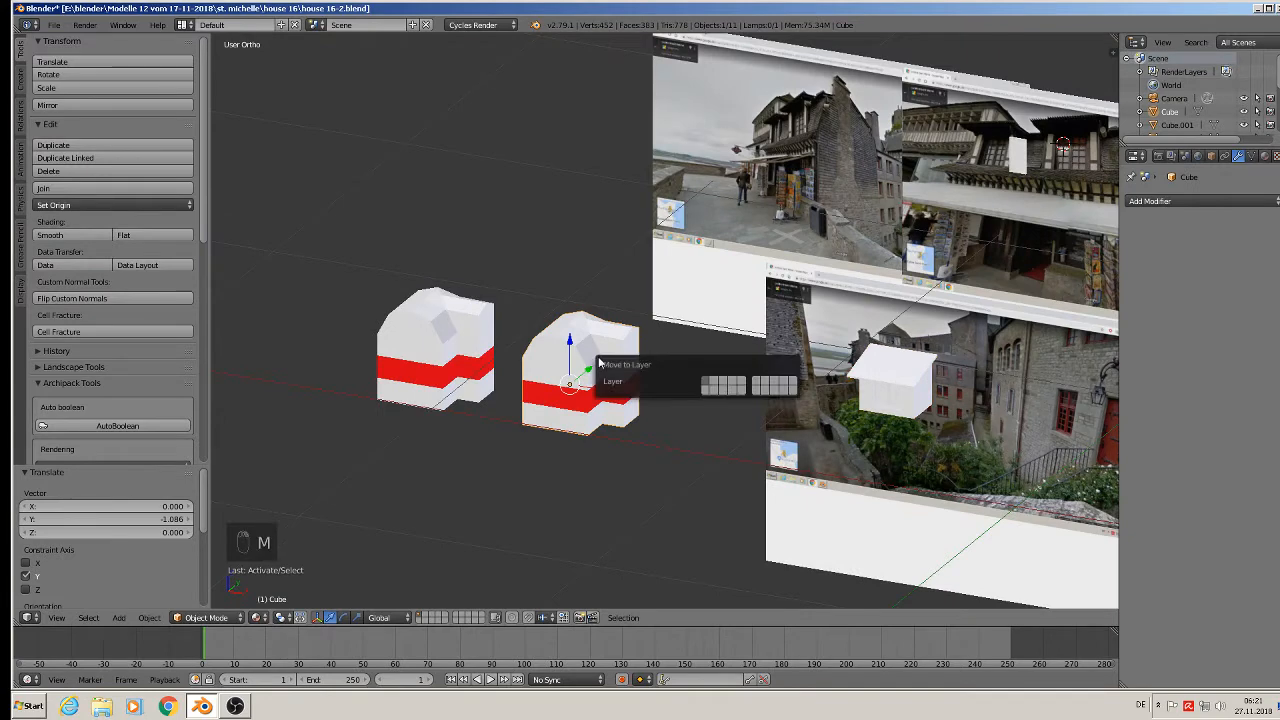
{"action": "left_click", "coordinate": [714, 385]}
Step: Move the dormer along X by about -1.774 toward the remaining house model
{"action": "right_click", "coordinate": [914, 388]}
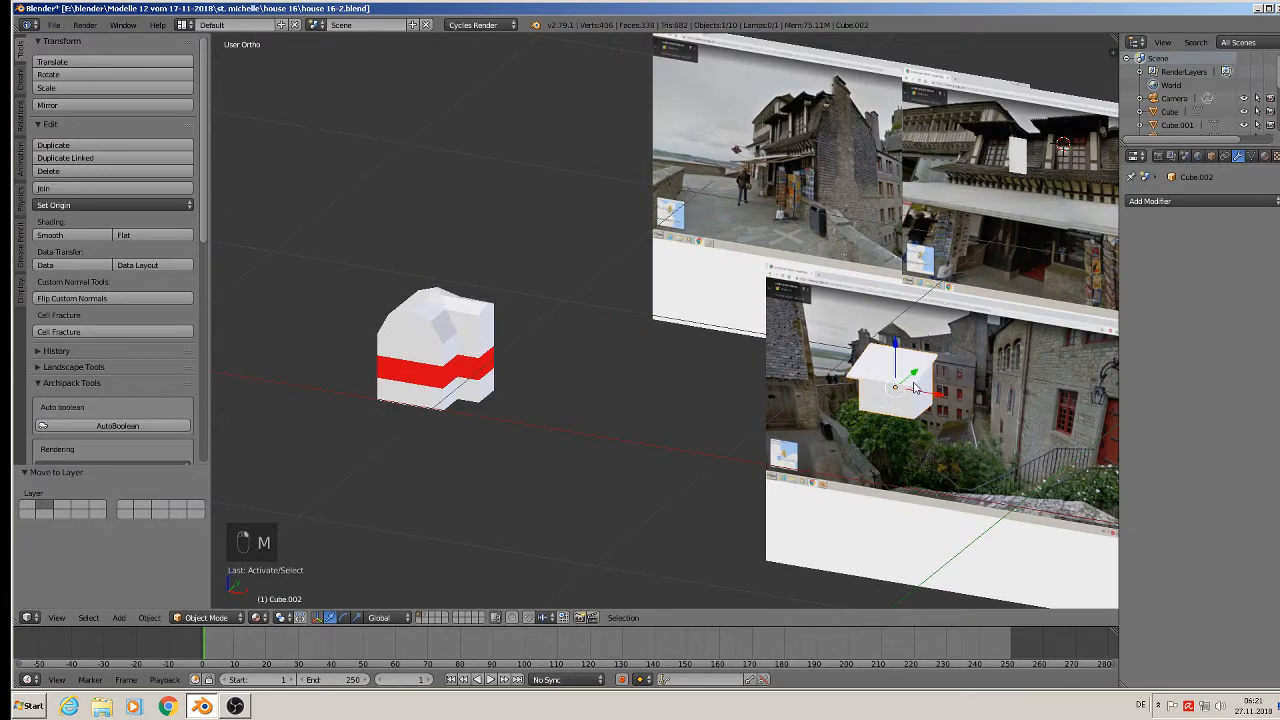
{"action": "left_click_drag", "start_coordinate": [945, 402], "coordinate": [420, 300]}
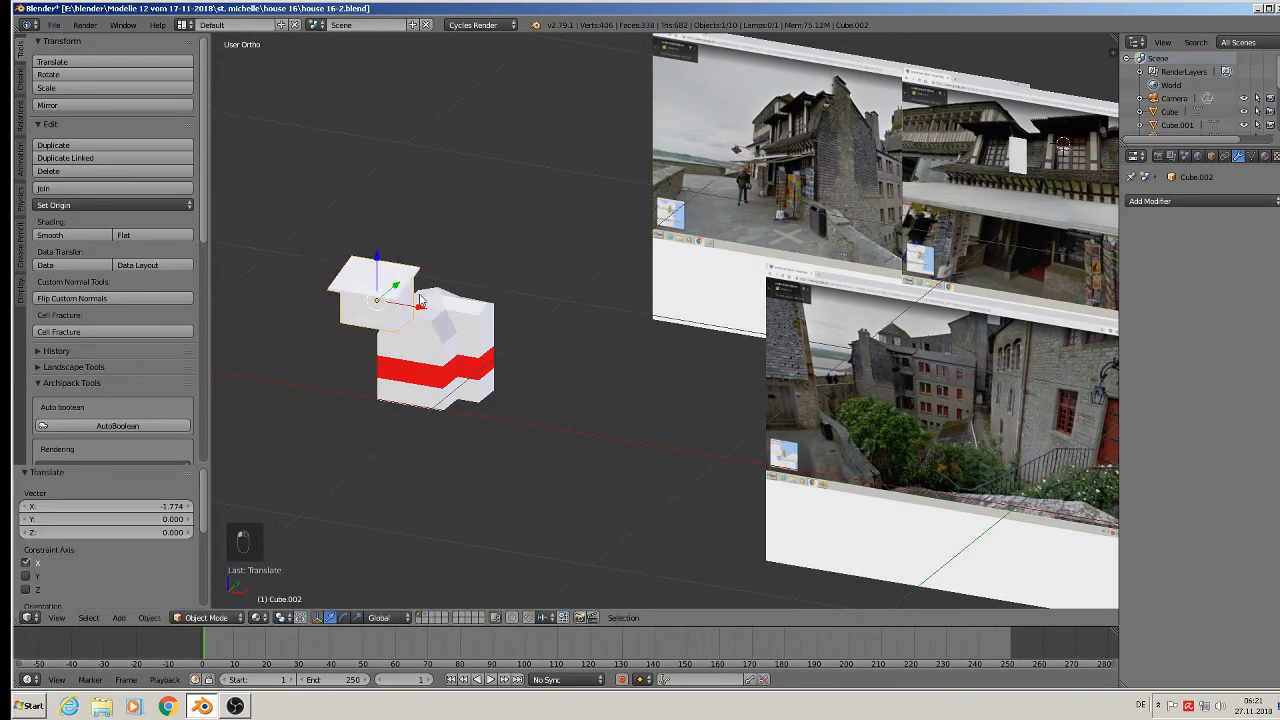
{"action": "middle_click_drag", "start_coordinate": [470, 376], "coordinate": [502, 376]}
Step: Rotate the remaining house model about Z by -90° and again by 180°
{"action": "right_click", "coordinate": [338, 372]}
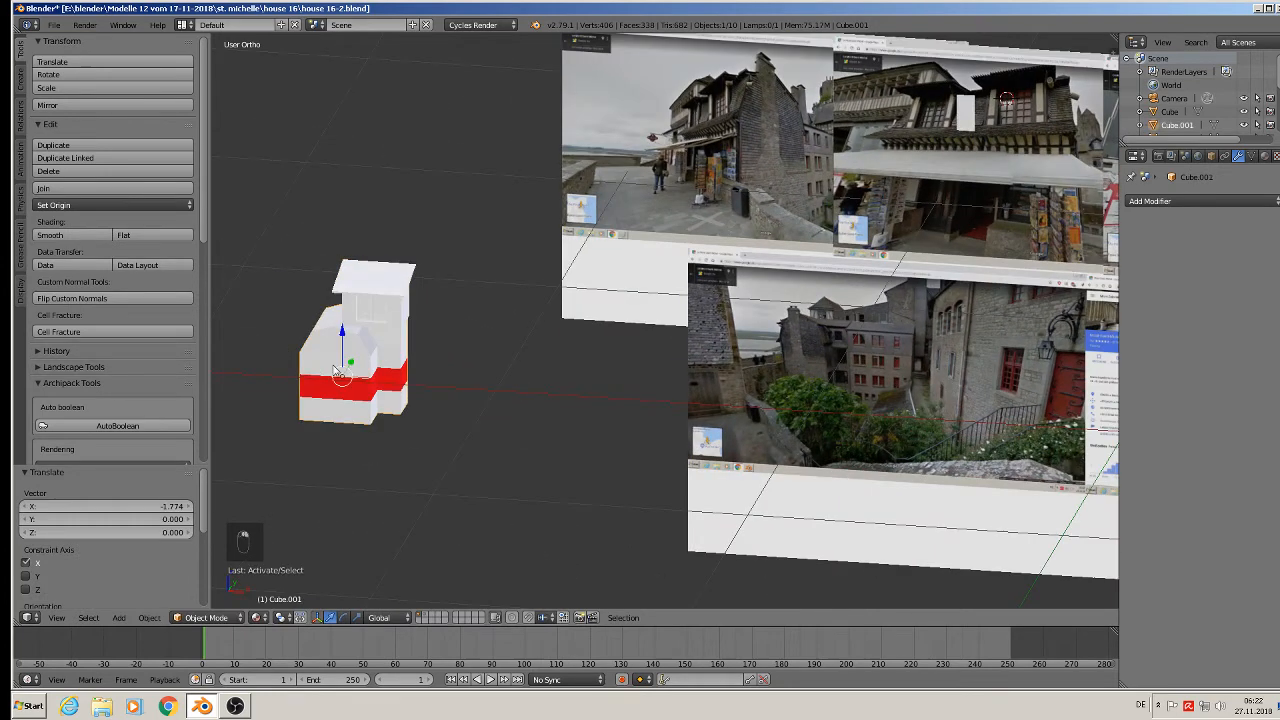
{"action": "type", "text": "rz"}
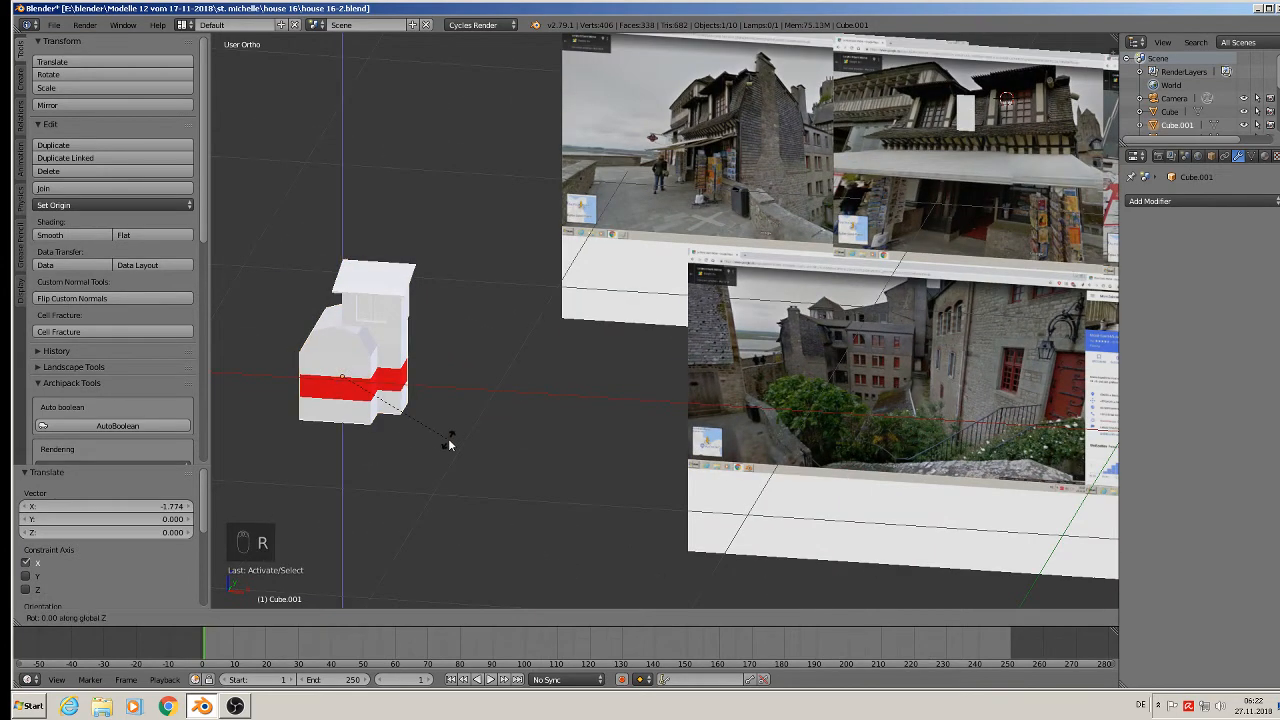
{"action": "type", "text": "-90"}
{"action": "key", "text": "Return"}
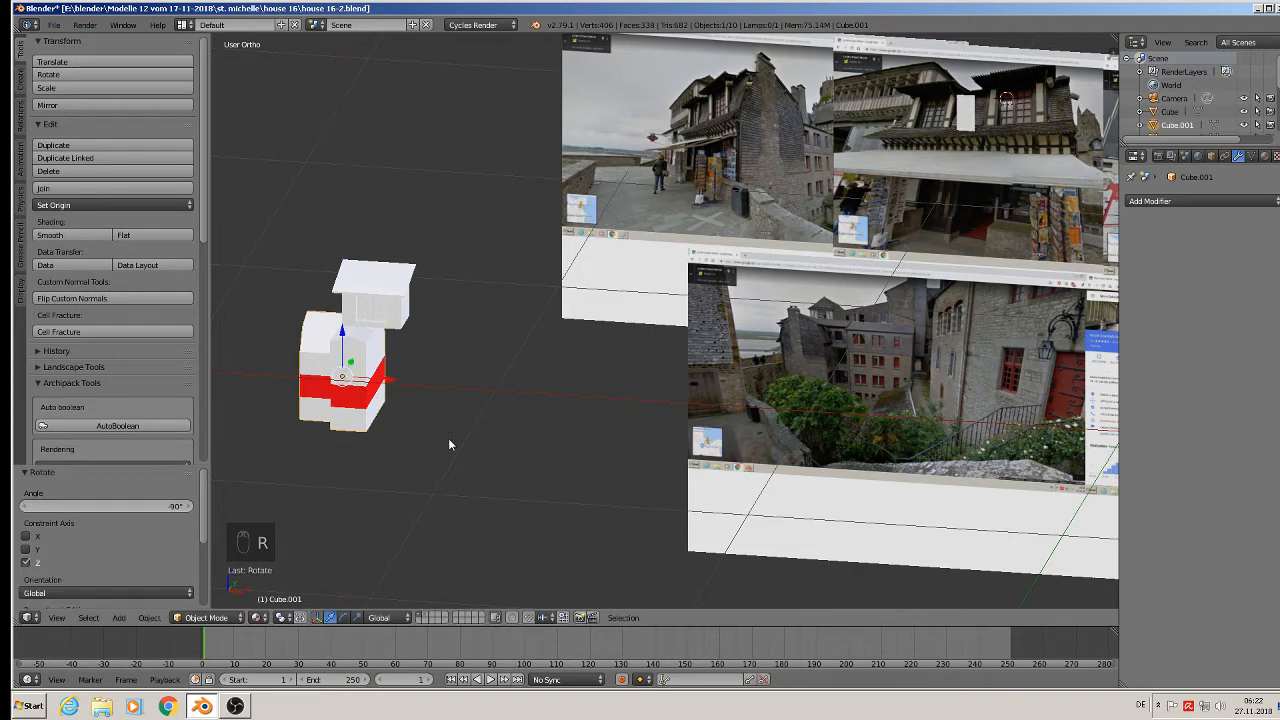
{"action": "type", "text": "rz180"}
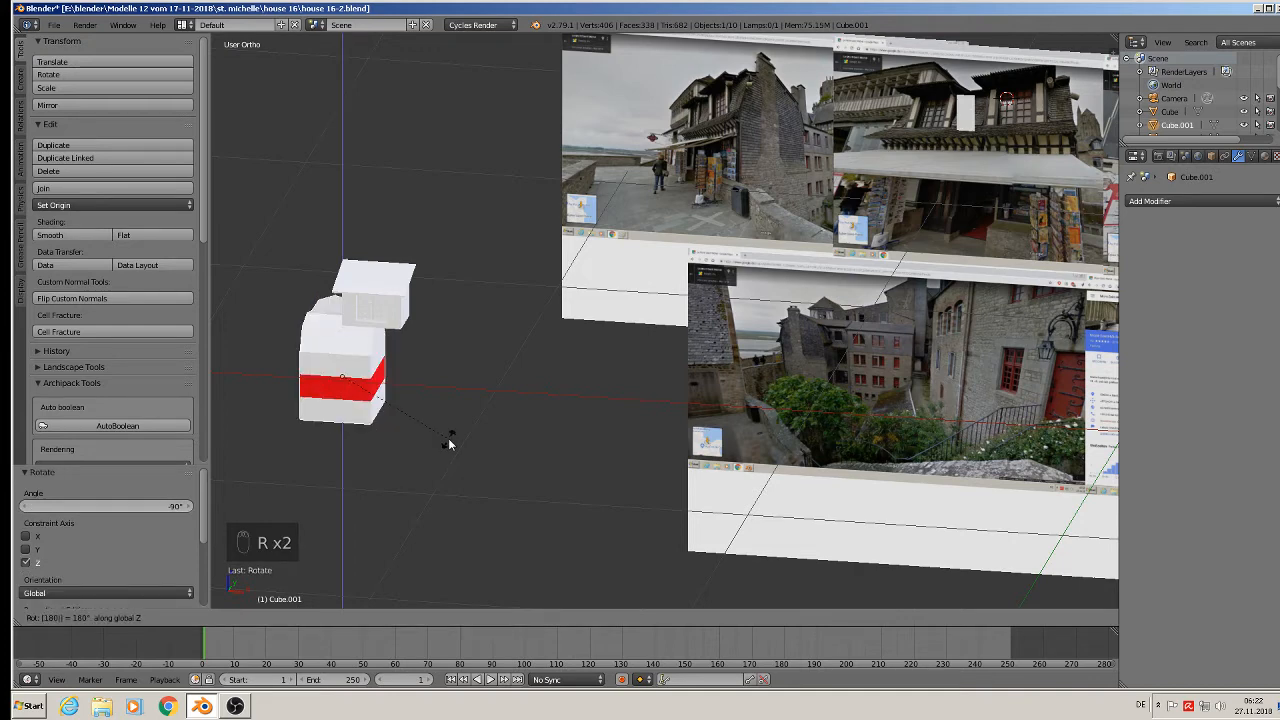
{"action": "key", "text": "Return"}
Step: In front view, move the dormer over the upper part of the house and scale it down to about 0.371
{"action": "scroll", "coordinate": [371, 298], "scroll_direction": "up", "scroll_amount": 3}
{"action": "middle_click_drag", "start_coordinate": [373, 300], "coordinate": [642, 256], "text": "shift"}
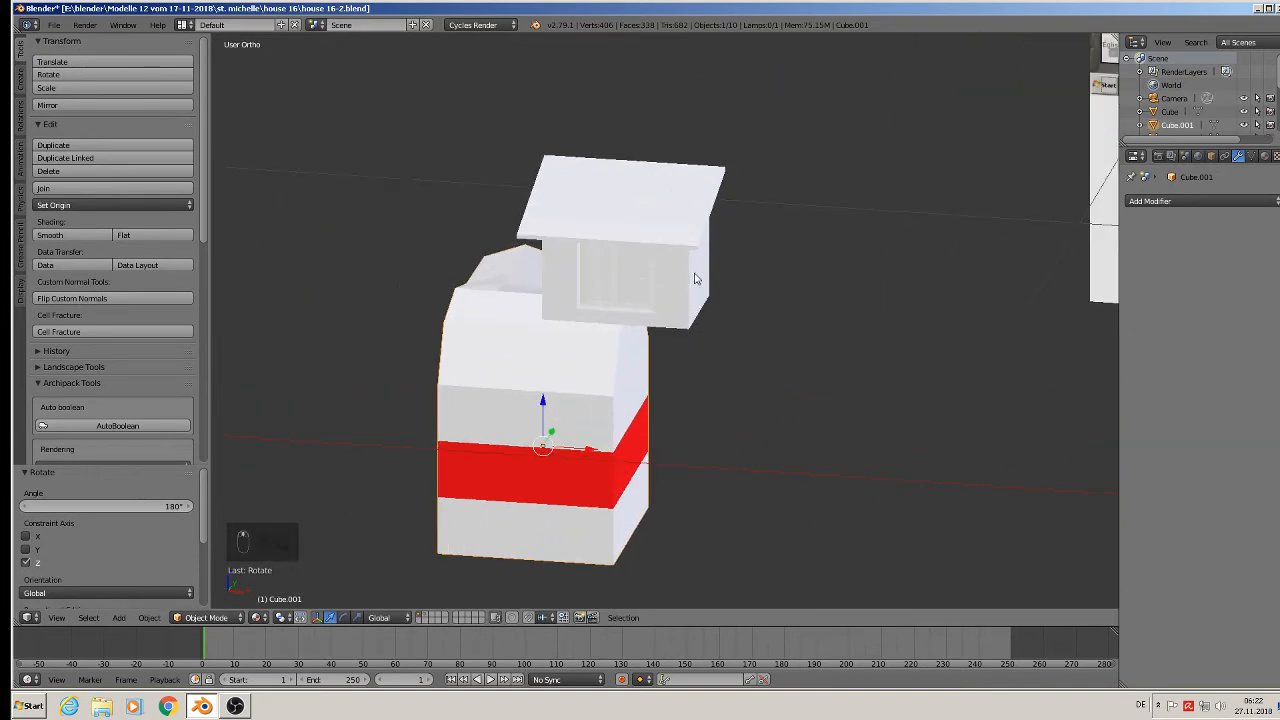
{"action": "key", "text": "KP_1"}
{"action": "scroll", "coordinate": [670, 291], "scroll_direction": "down", "scroll_amount": 1}
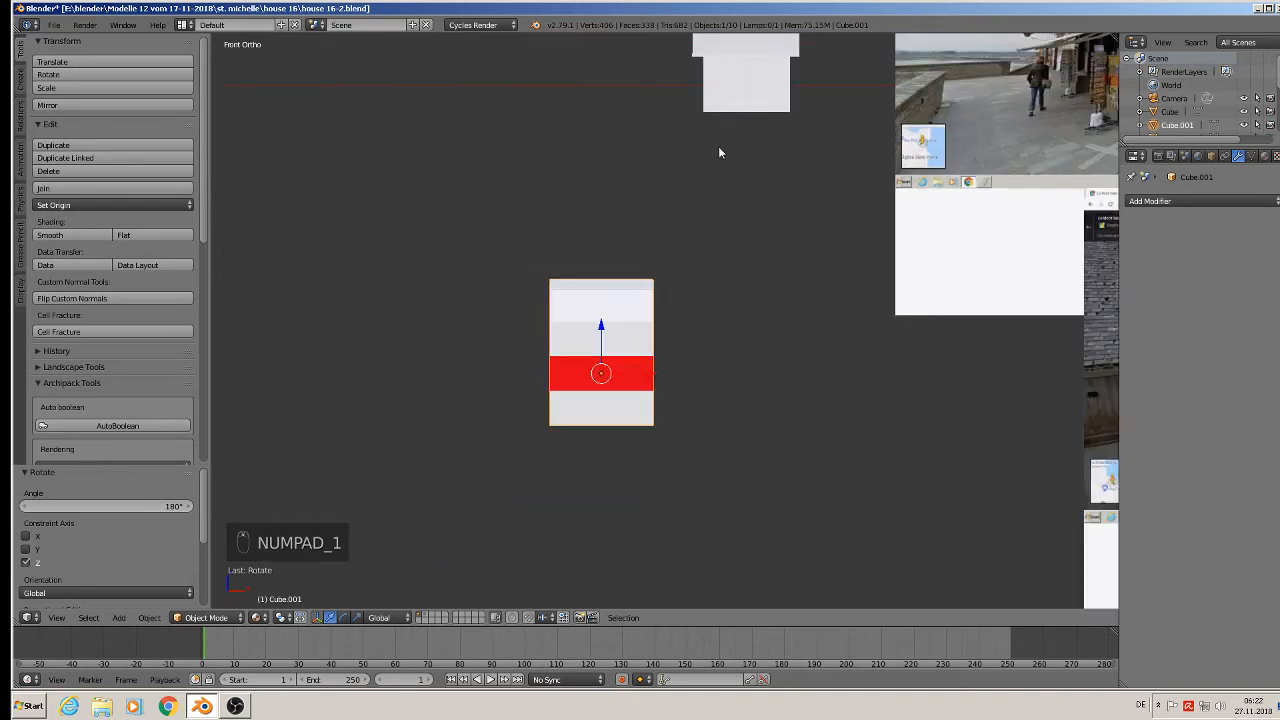
{"action": "right_click", "coordinate": [740, 93]}
{"action": "key", "text": "g"}
{"action": "left_click", "coordinate": [615, 312]}
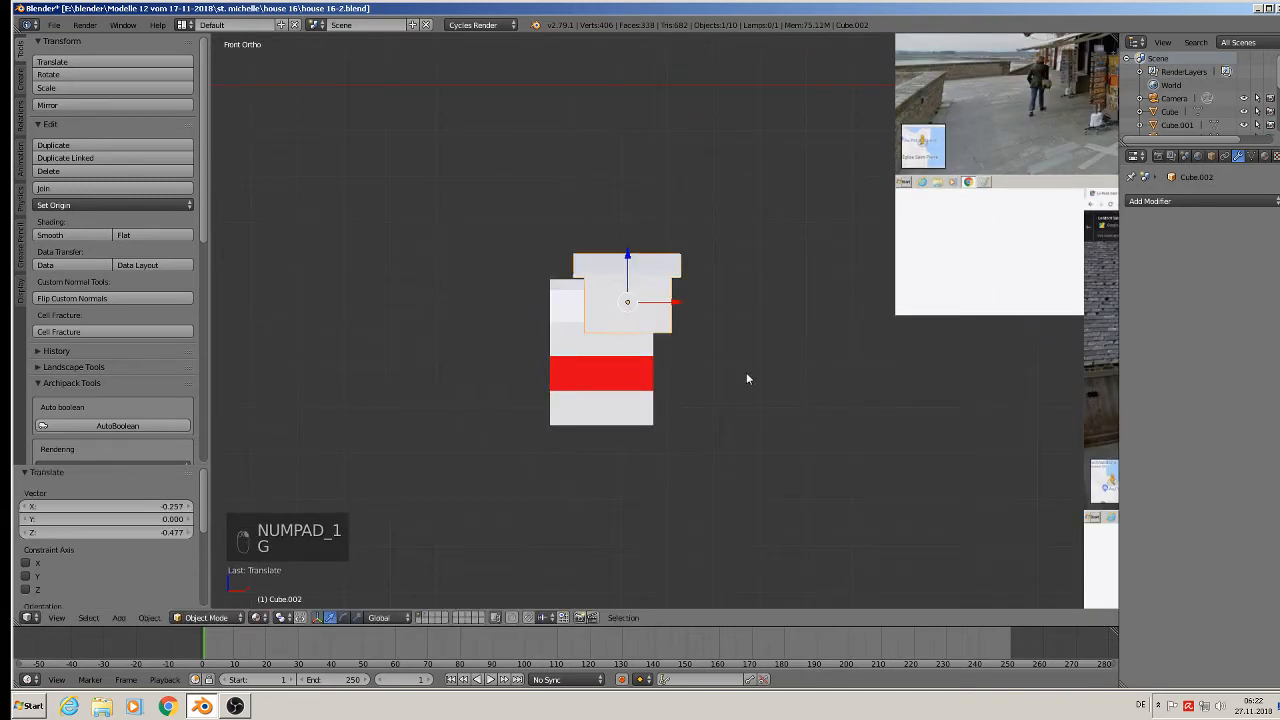
{"action": "key", "text": "s"}
{"action": "left_click", "coordinate": [702, 355]}
Step: Move the scaled dormer along Y by about 0.955 into the front roof slope of the house
{"action": "scroll", "coordinate": [701, 351], "scroll_direction": "up", "scroll_amount": 2}
{"action": "middle_click_drag", "start_coordinate": [615, 342], "coordinate": [535, 361]}
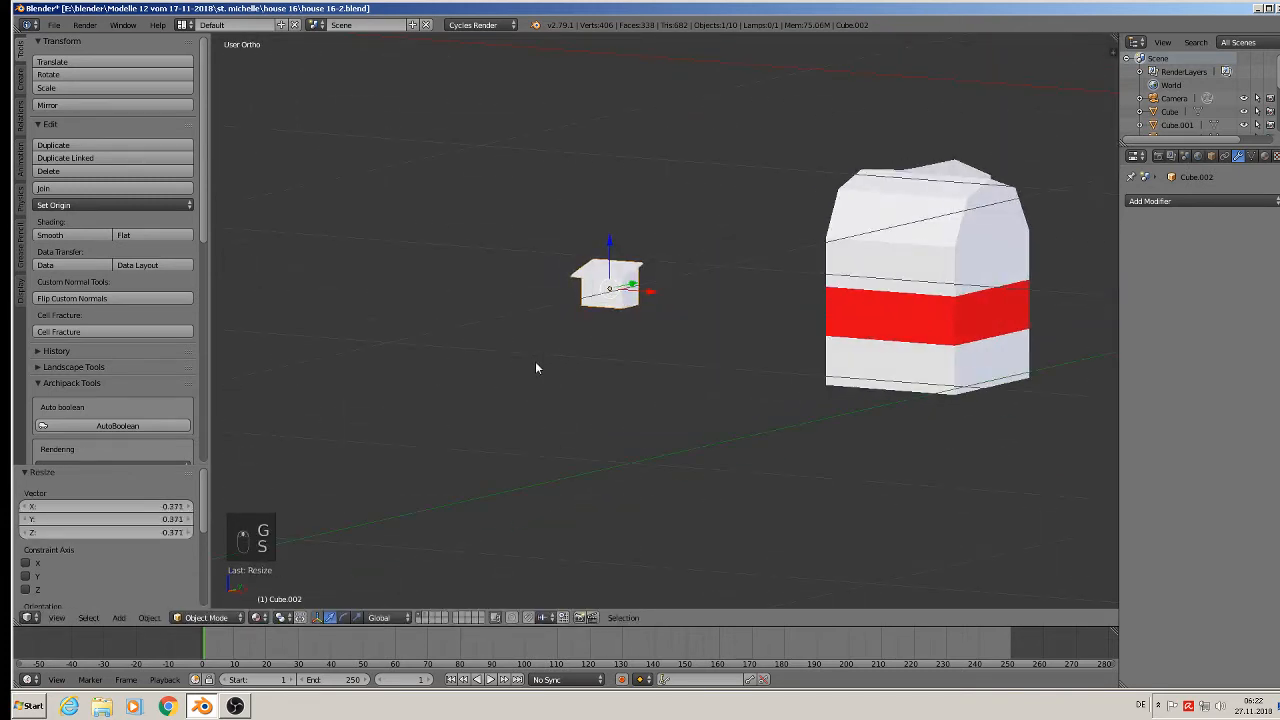
{"action": "scroll", "coordinate": [668, 313], "scroll_direction": "up", "scroll_amount": 2}
{"action": "middle_click_drag", "start_coordinate": [668, 313], "coordinate": [562, 353]}
{"action": "scroll", "coordinate": [563, 357], "scroll_direction": "down", "scroll_amount": 3}
{"action": "key", "text": "g"}
{"action": "key", "text": "y"}
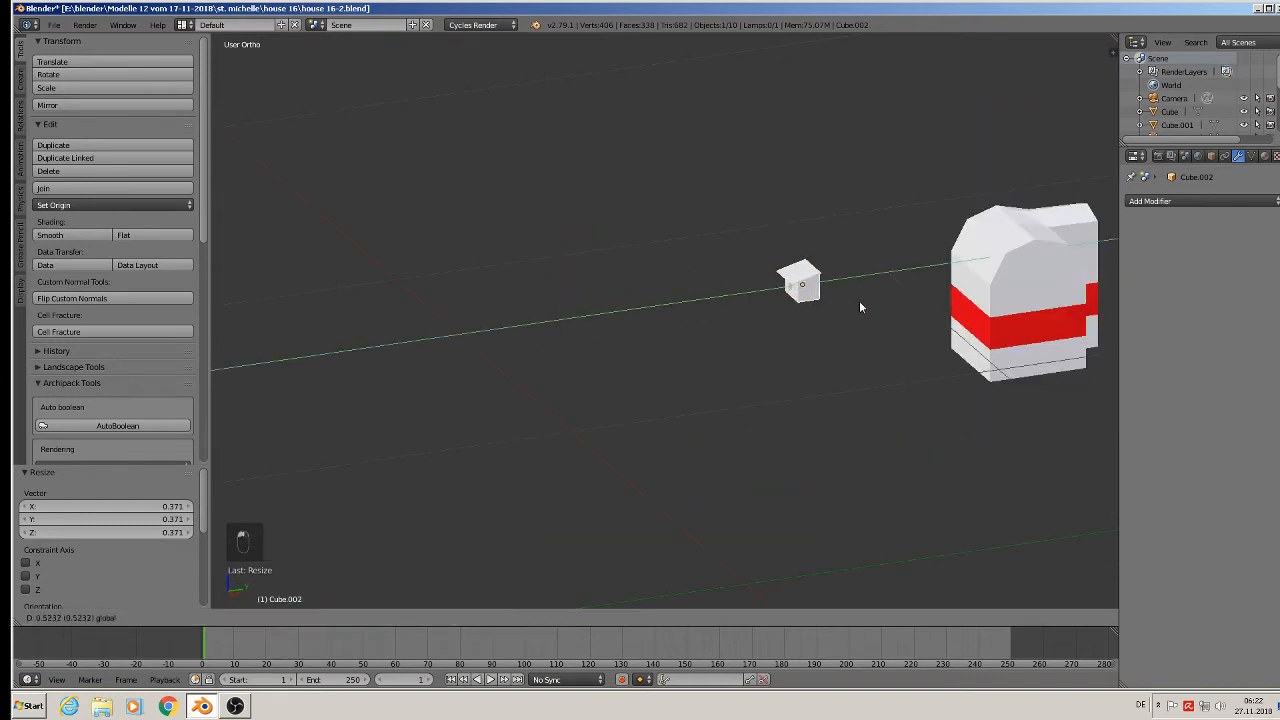
{"action": "left_click", "coordinate": [1026, 297]}
Step: Fine-tune the dormer on the roof slope: lower it about 0.014 along Z, shift it about 0.009 along Y, and nudge it along X
{"action": "scroll", "coordinate": [1028, 289], "scroll_direction": "up", "scroll_amount": 8}
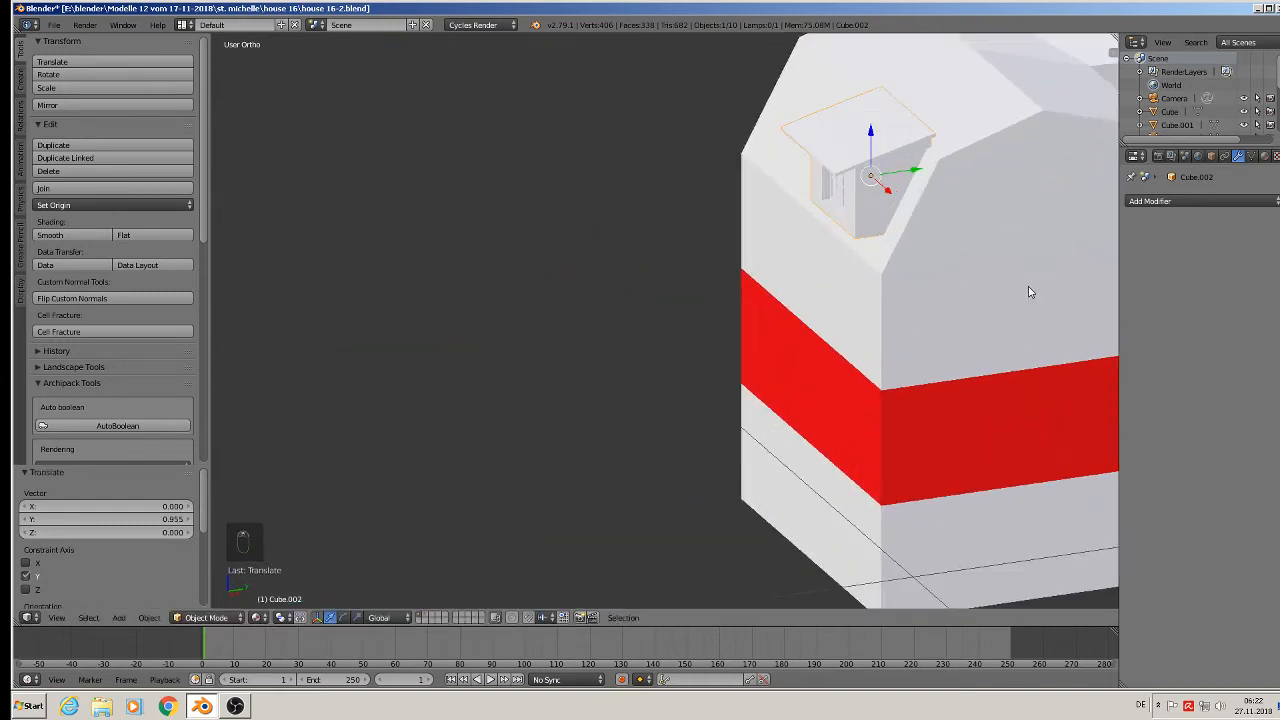
{"action": "middle_click_drag", "start_coordinate": [745, 354], "coordinate": [765, 303]}
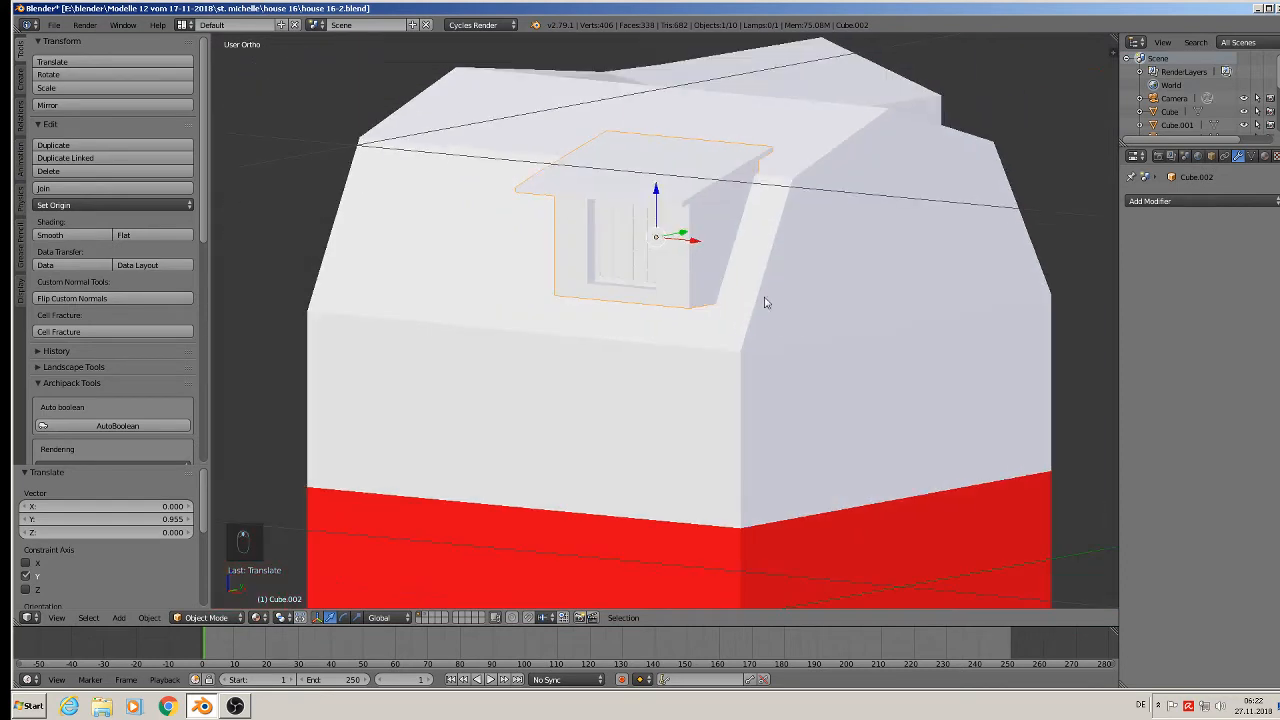
{"action": "left_click_drag", "start_coordinate": [658, 190], "coordinate": [657, 224]}
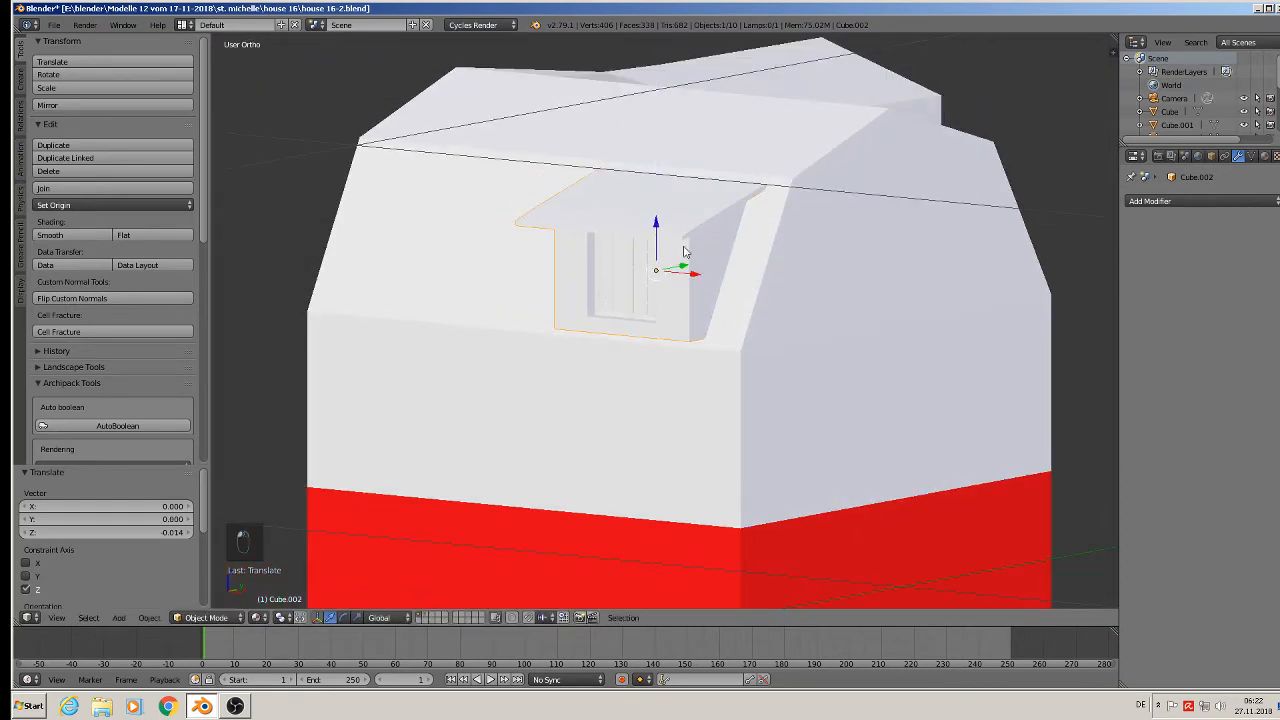
{"action": "middle_click_drag", "start_coordinate": [745, 296], "coordinate": [678, 299]}
{"action": "left_click_drag", "start_coordinate": [704, 269], "coordinate": [727, 270]}
{"action": "middle_click_drag", "start_coordinate": [727, 270], "coordinate": [808, 271]}
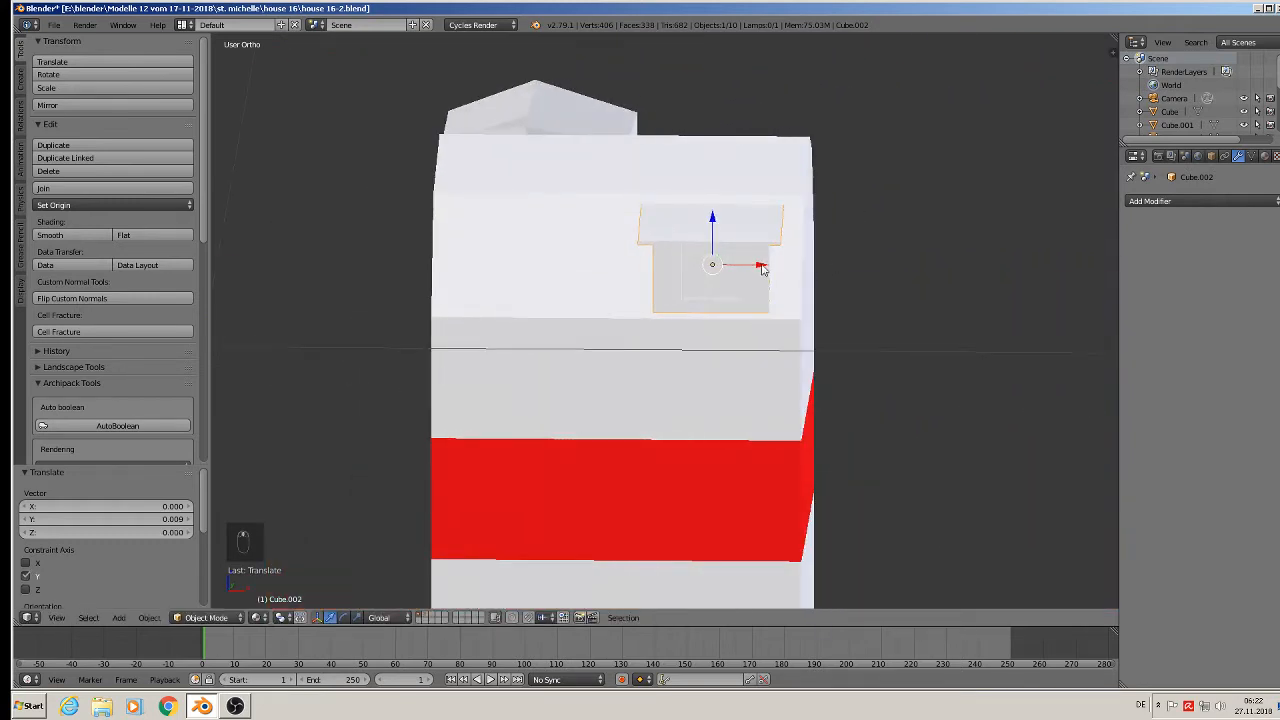
{"action": "left_click_drag", "start_coordinate": [757, 264], "coordinate": [755, 270]}
Step: Place a linked duplicate of the dormer about -0.102 along X on the same roof slope and clear the selection
{"action": "key", "text": "alt+d"}
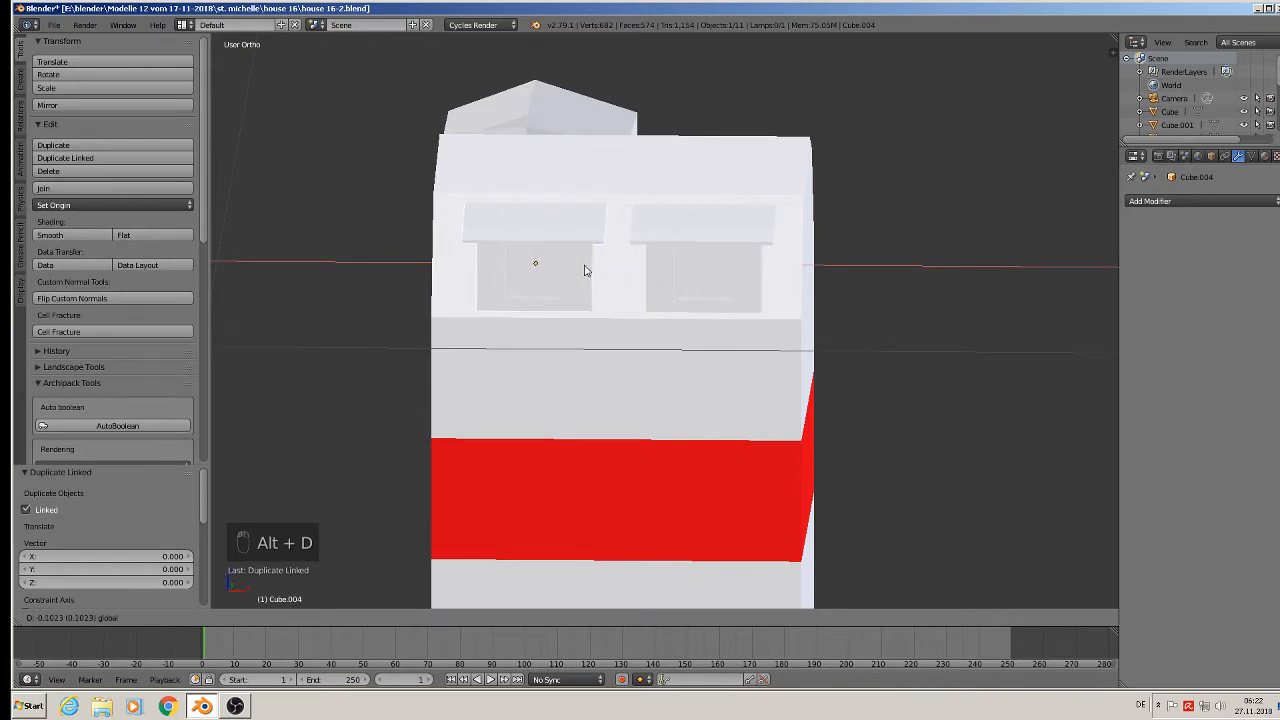
{"action": "left_click", "coordinate": [584, 270]}
{"action": "key", "text": "a"}
{"action": "scroll", "coordinate": [841, 333], "scroll_direction": "down", "scroll_amount": 4}
{"action": "middle_click_drag", "start_coordinate": [842, 330], "coordinate": [593, 399]}
{"action": "scroll", "coordinate": [800, 343], "scroll_direction": "down", "scroll_amount": 3}
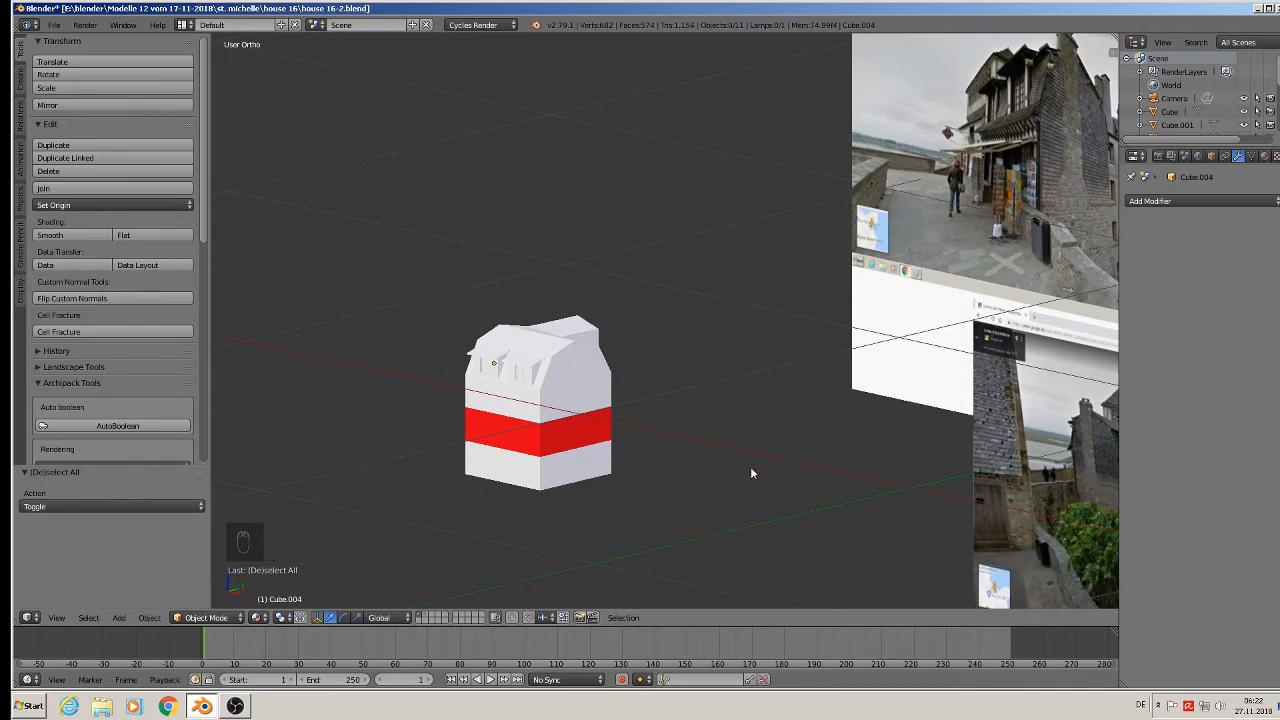
{"action": "middle_click_drag", "start_coordinate": [750, 467], "coordinate": [688, 382], "text": "shift"}
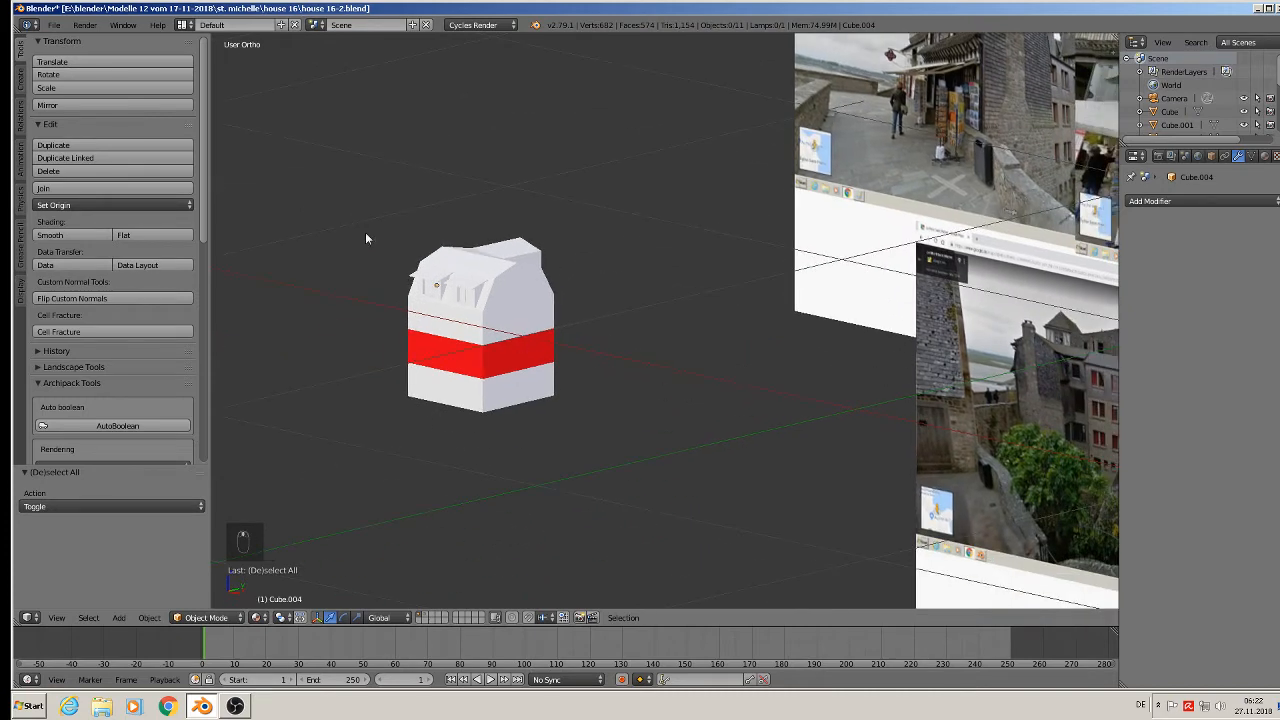
Step: Save the current file and examine the shop-front reference photo with the awning in front view
{"action": "left_click", "coordinate": [54, 24]}
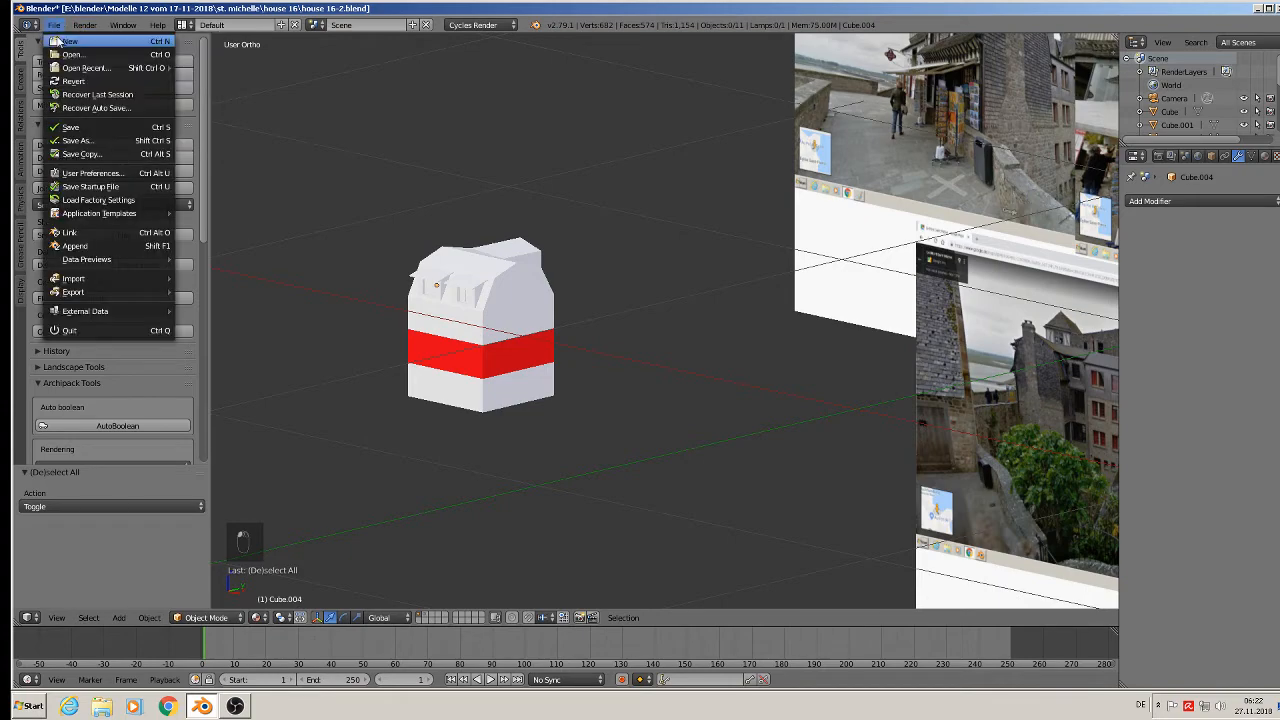
{"action": "left_click", "coordinate": [78, 127]}
{"action": "middle_click_drag", "start_coordinate": [739, 312], "coordinate": [598, 394]}
{"action": "key", "text": "KP_1"}
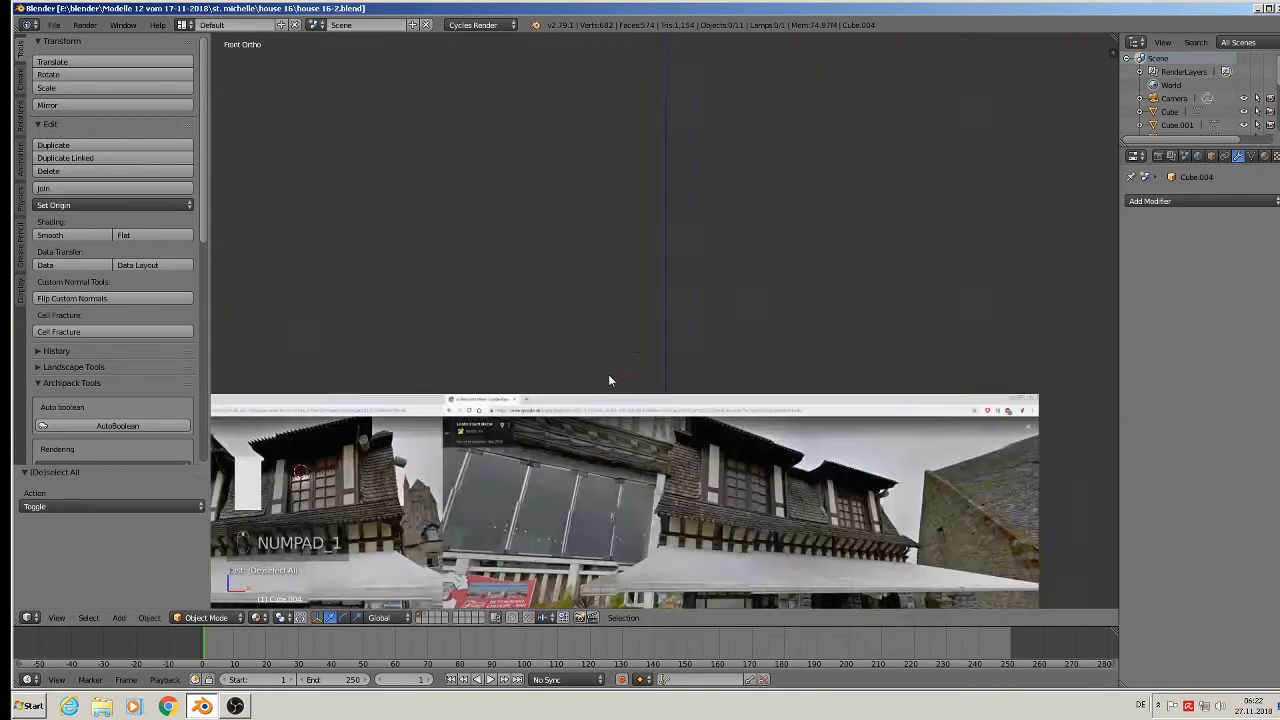
{"action": "scroll", "coordinate": [764, 308], "scroll_direction": "up", "scroll_amount": 5}
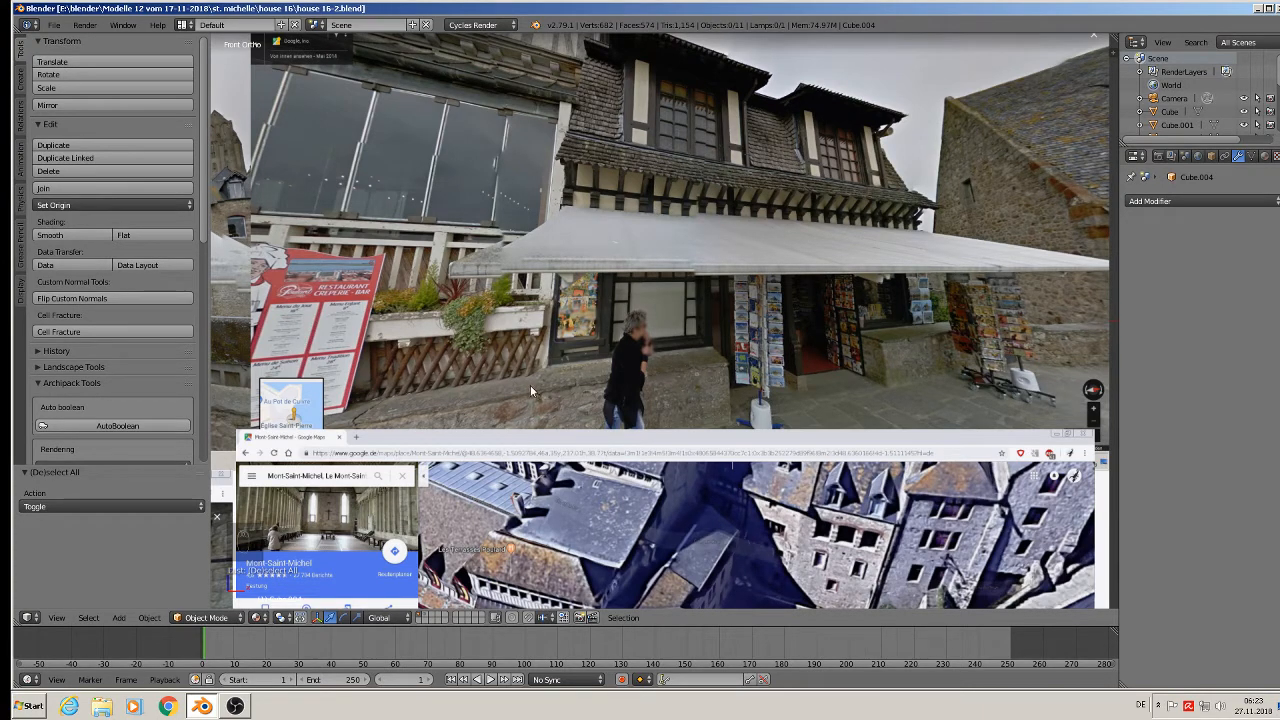
{"action": "middle_click_drag", "start_coordinate": [531, 390], "coordinate": [388, 114], "text": "shift"}
{"action": "middle_click_drag", "start_coordinate": [524, 288], "coordinate": [709, 144], "text": "shift"}
Step: On the house mesh, add a horizontal loop cut around the wall storey above the red band, about a quarter below the roof edge
{"action": "scroll", "coordinate": [666, 235], "scroll_direction": "up", "scroll_amount": 4}
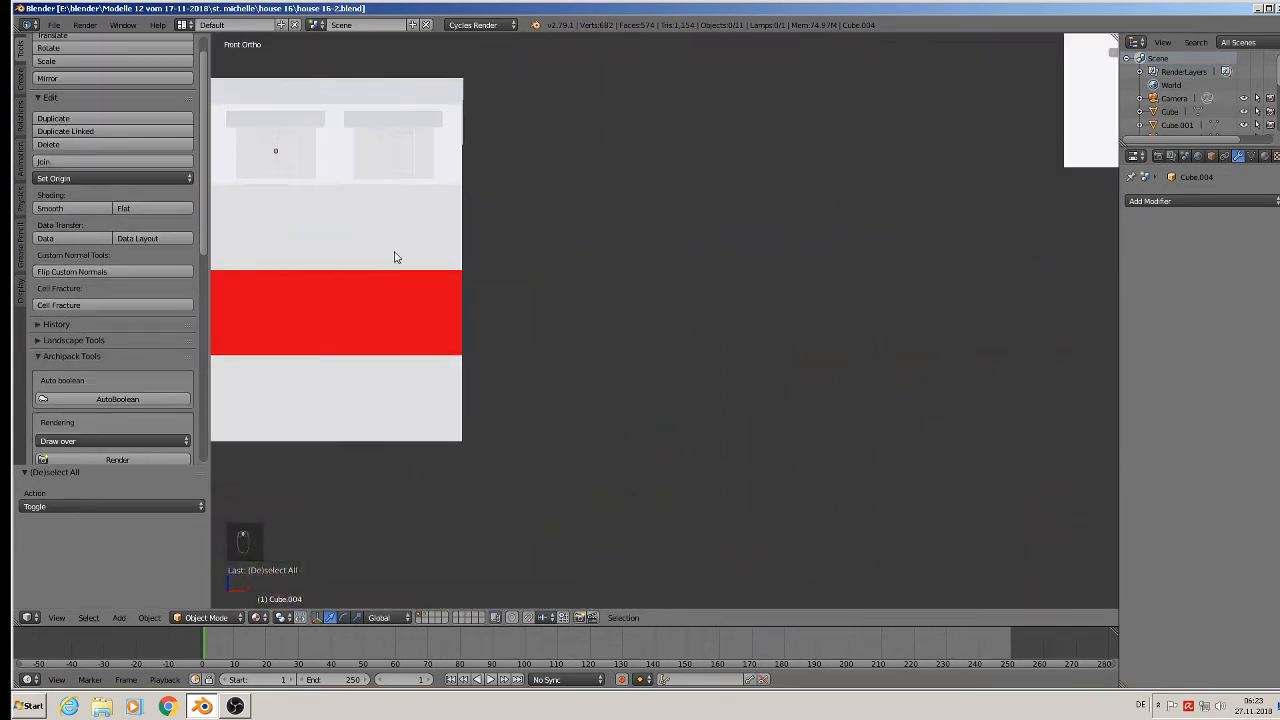
{"action": "middle_click_drag", "start_coordinate": [394, 257], "coordinate": [637, 269], "text": "shift"}
{"action": "scroll", "coordinate": [563, 260], "scroll_direction": "up", "scroll_amount": 2}
{"action": "right_click", "coordinate": [561, 248]}
{"action": "key", "text": "Tab"}
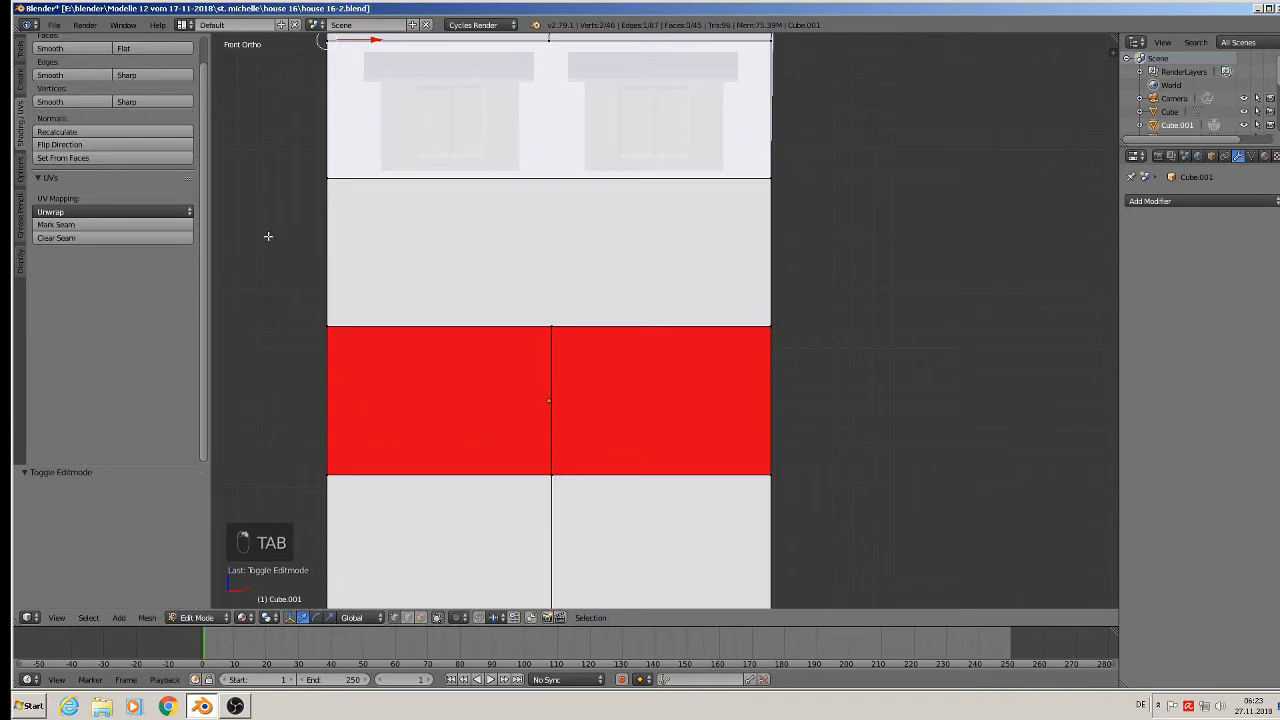
{"action": "key", "text": "ctrl+r"}
{"action": "left_click", "coordinate": [331, 228]}
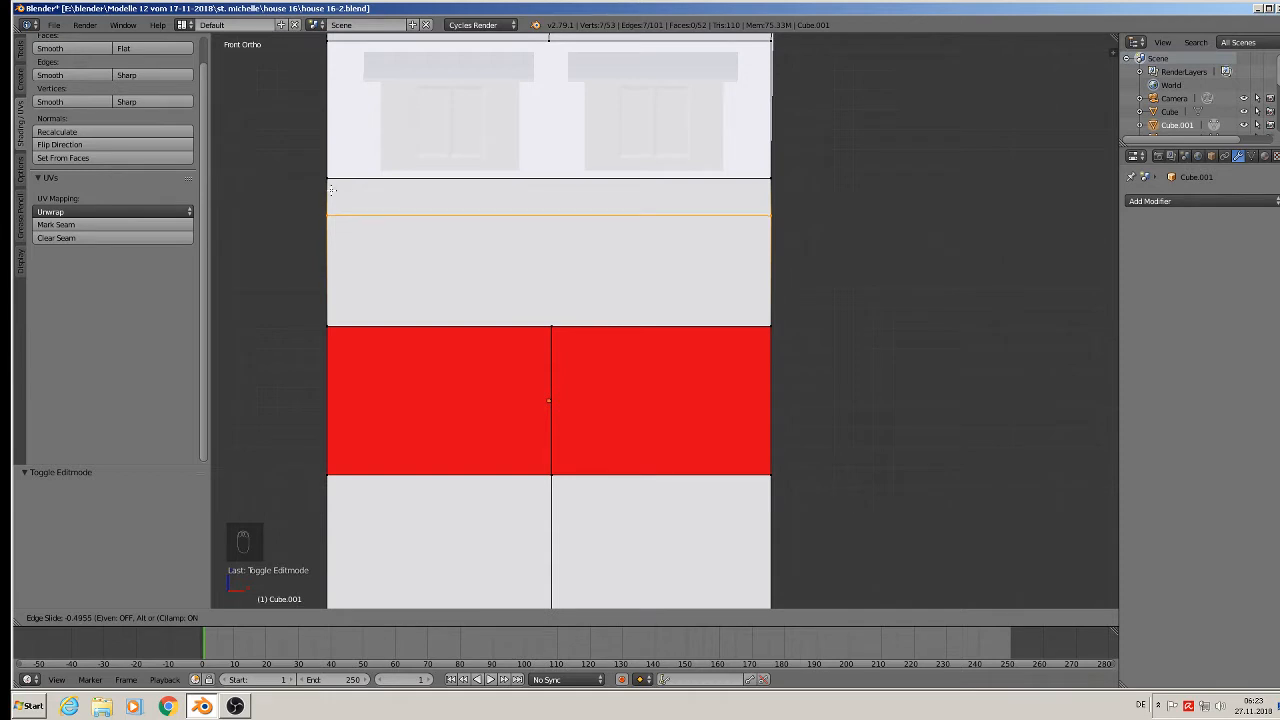
{"action": "left_click", "coordinate": [338, 207]}
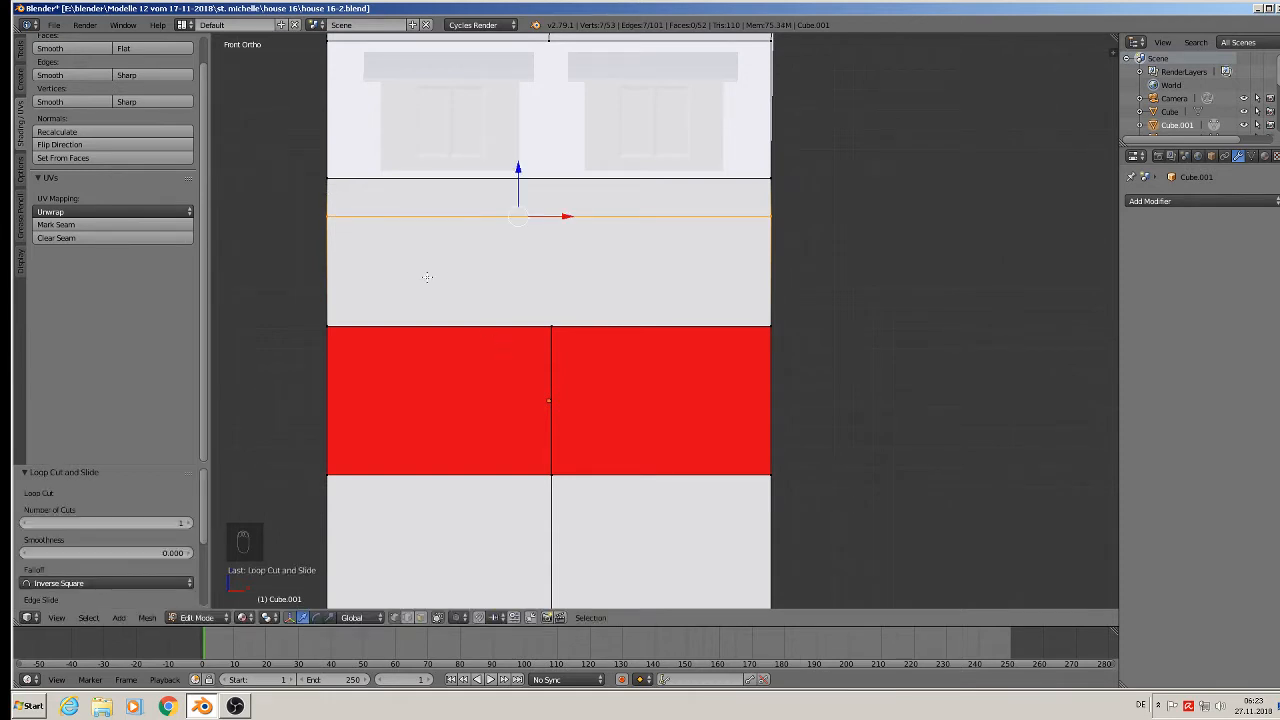
Step: Add two vertical loop cuts through the red band and the storey below it, one near each side edge of the front wall
{"action": "key", "text": "ctrl+r"}
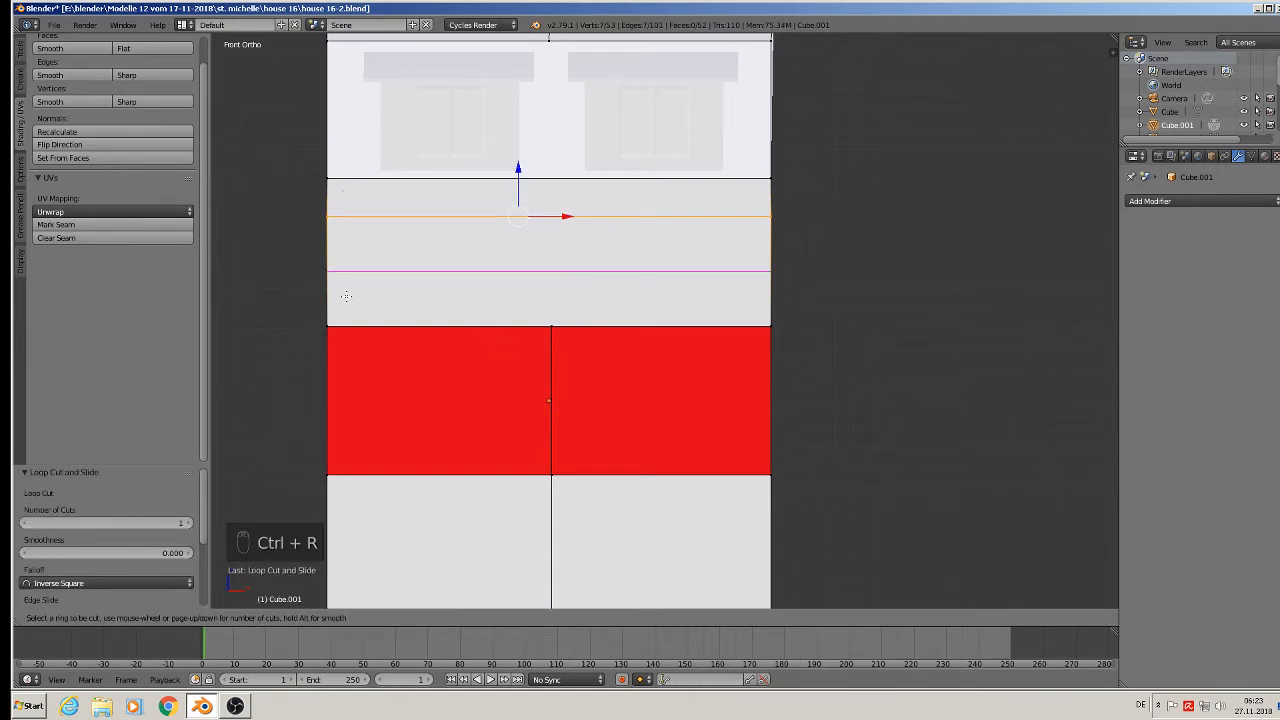
{"action": "left_click", "coordinate": [353, 316]}
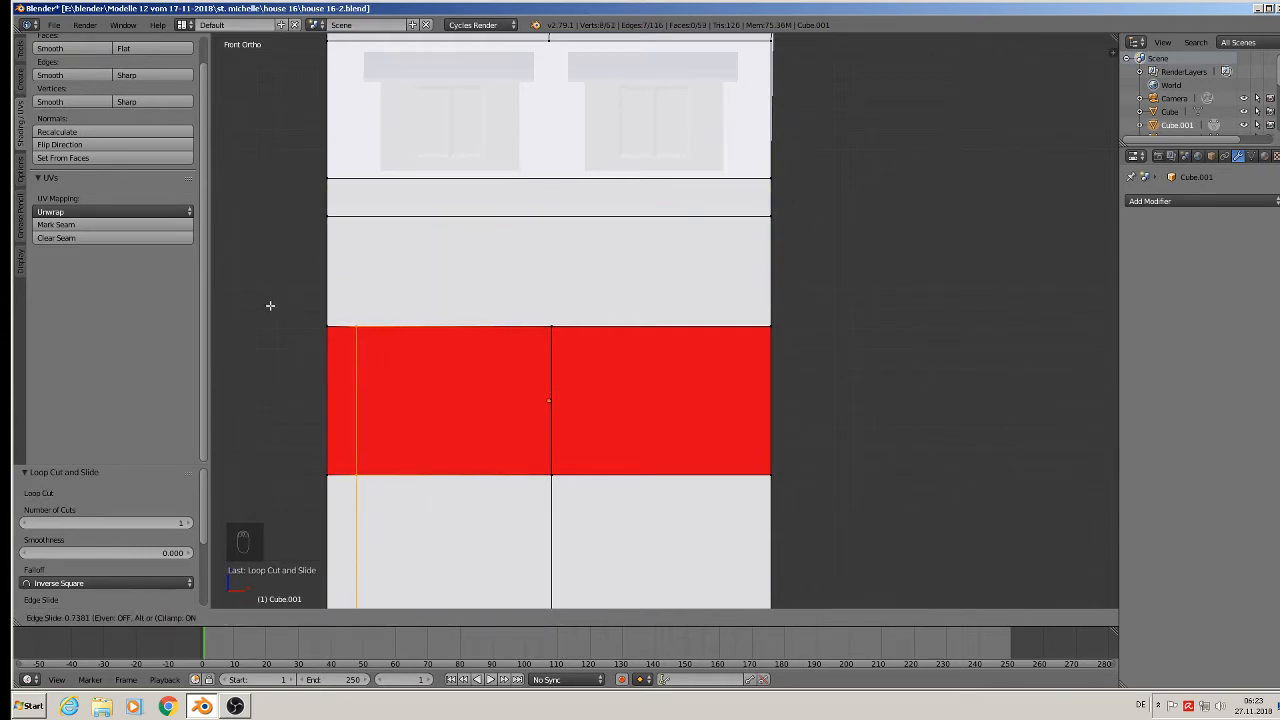
{"action": "left_click", "coordinate": [275, 305]}
{"action": "key", "text": "ctrl+r"}
{"action": "left_click", "coordinate": [745, 330]}
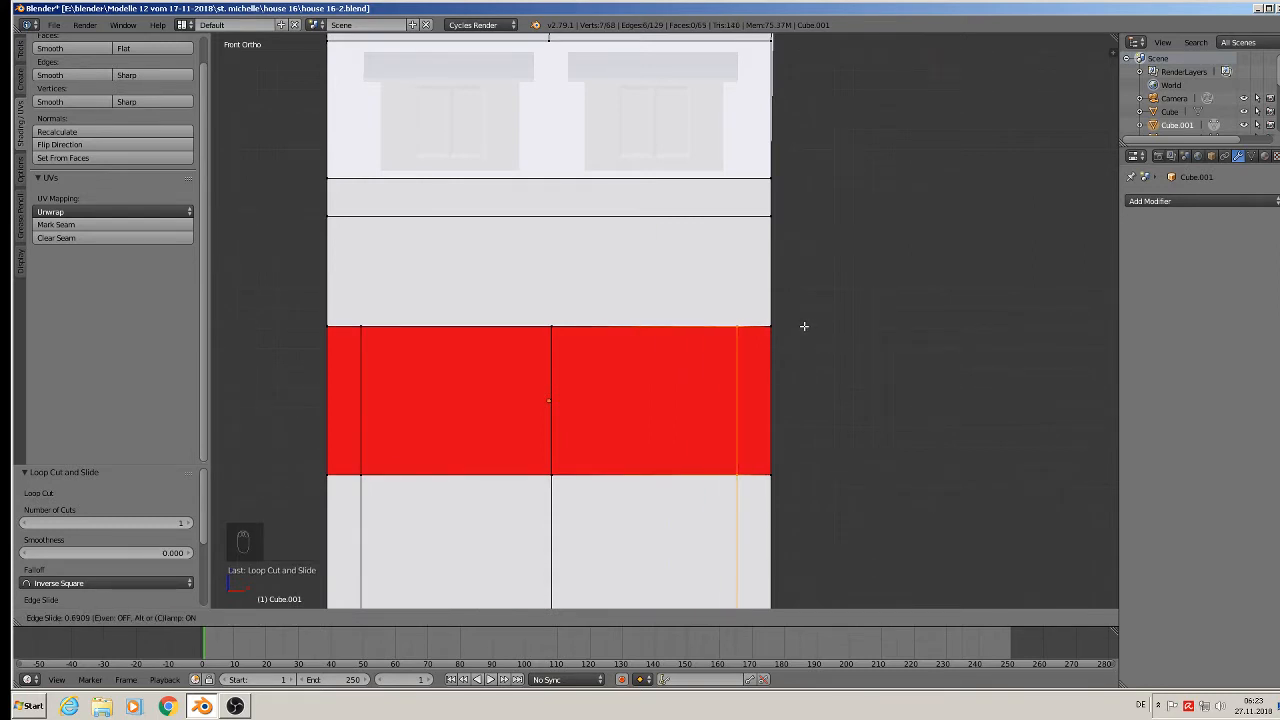
{"action": "left_click", "coordinate": [804, 326]}
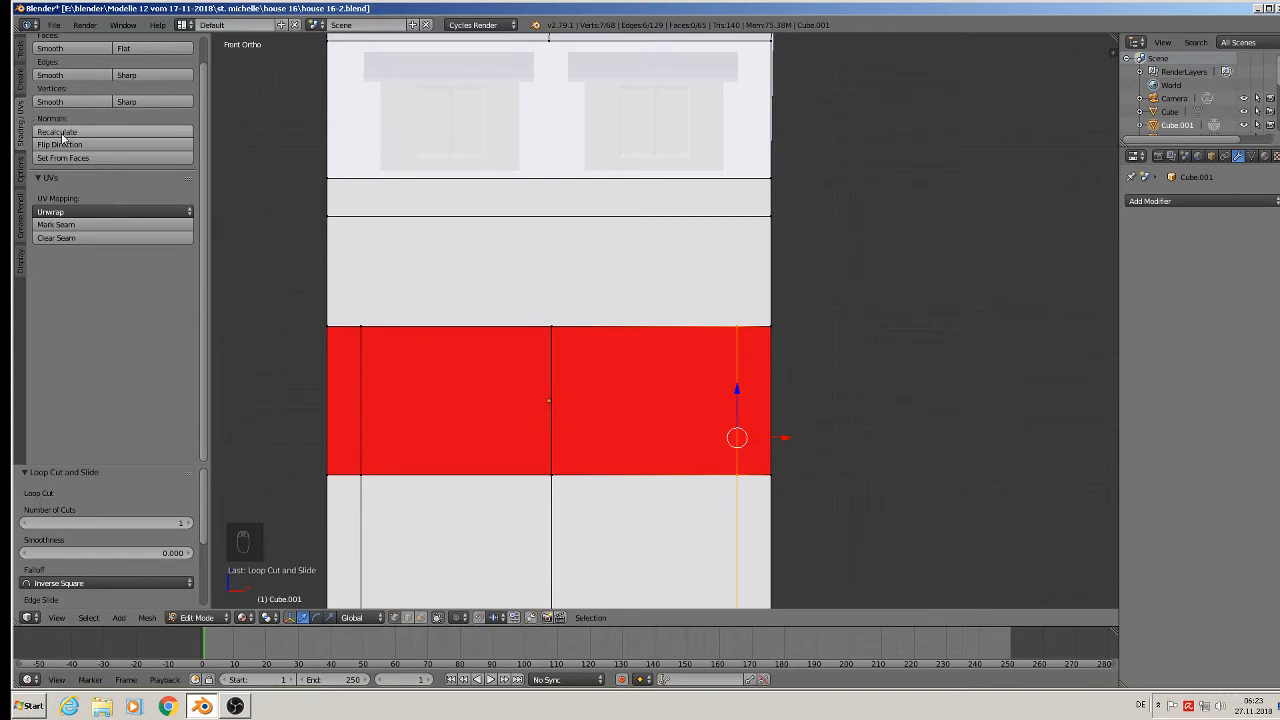
Step: With the Knife, extend both vertical side edges from the top of the red band up to the new horizontal loop
{"action": "left_click", "coordinate": [18, 50]}
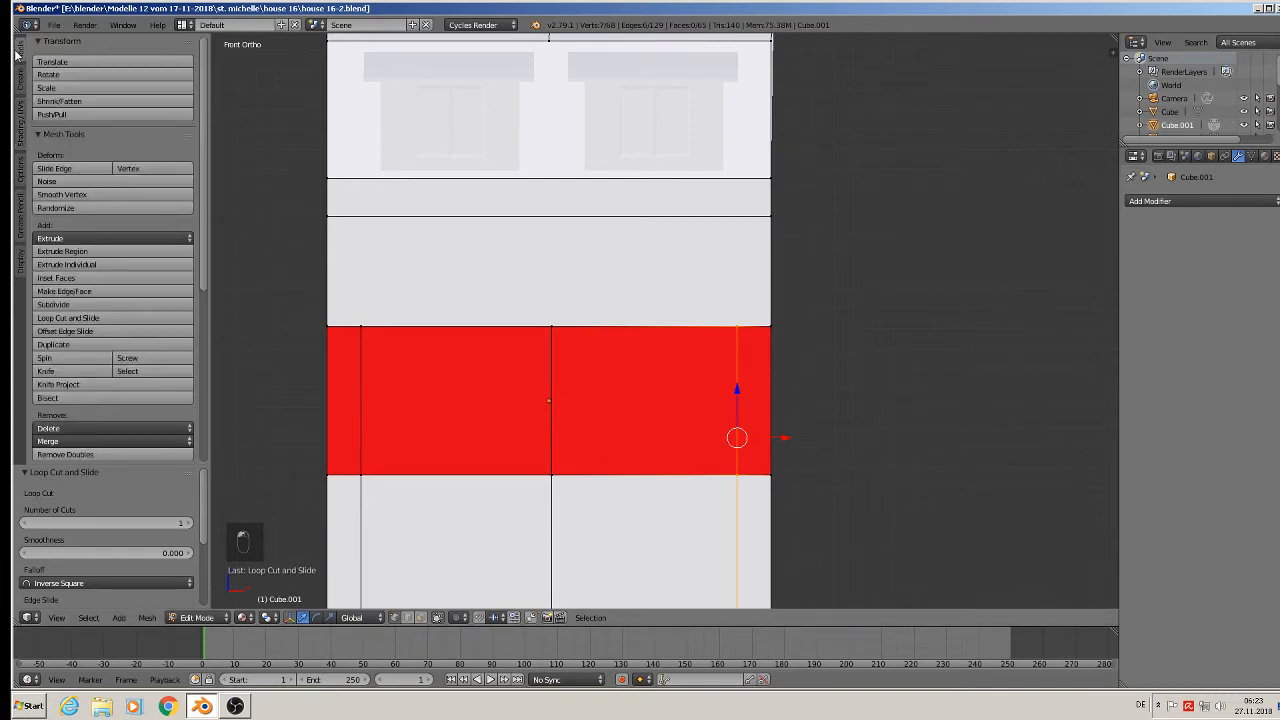
{"action": "left_click", "coordinate": [70, 371]}
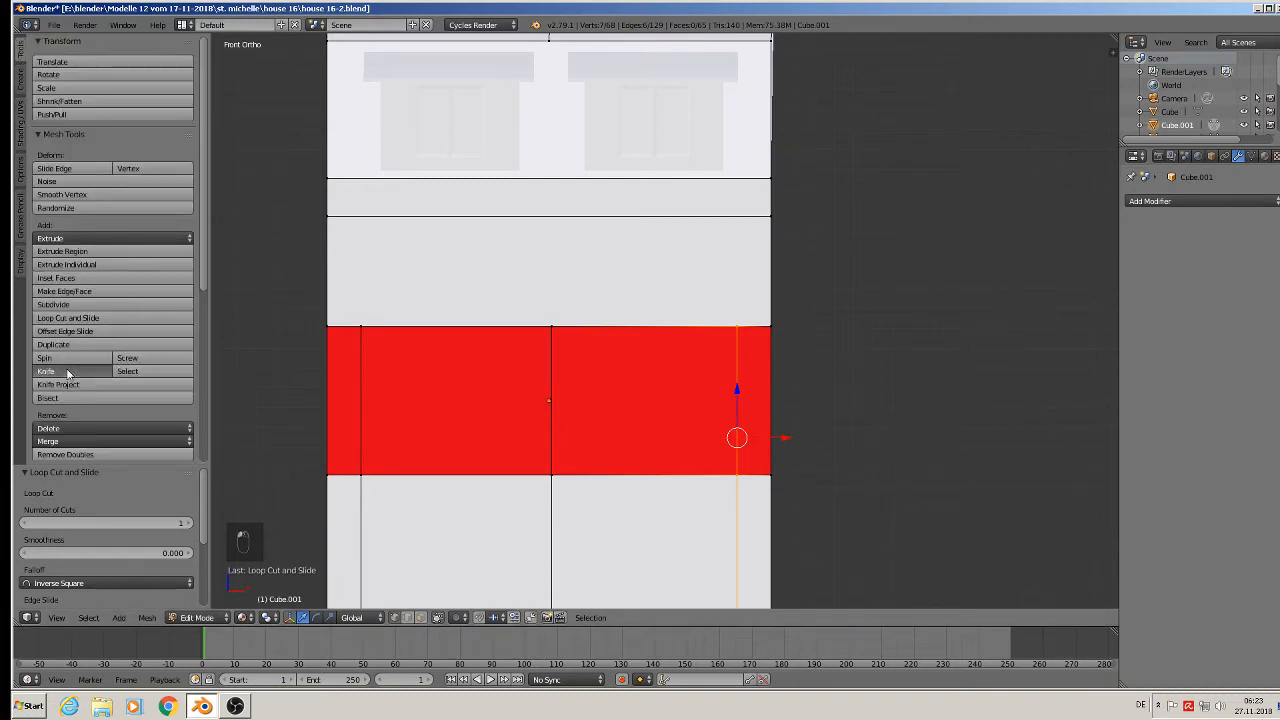
{"action": "left_click", "coordinate": [362, 325]}
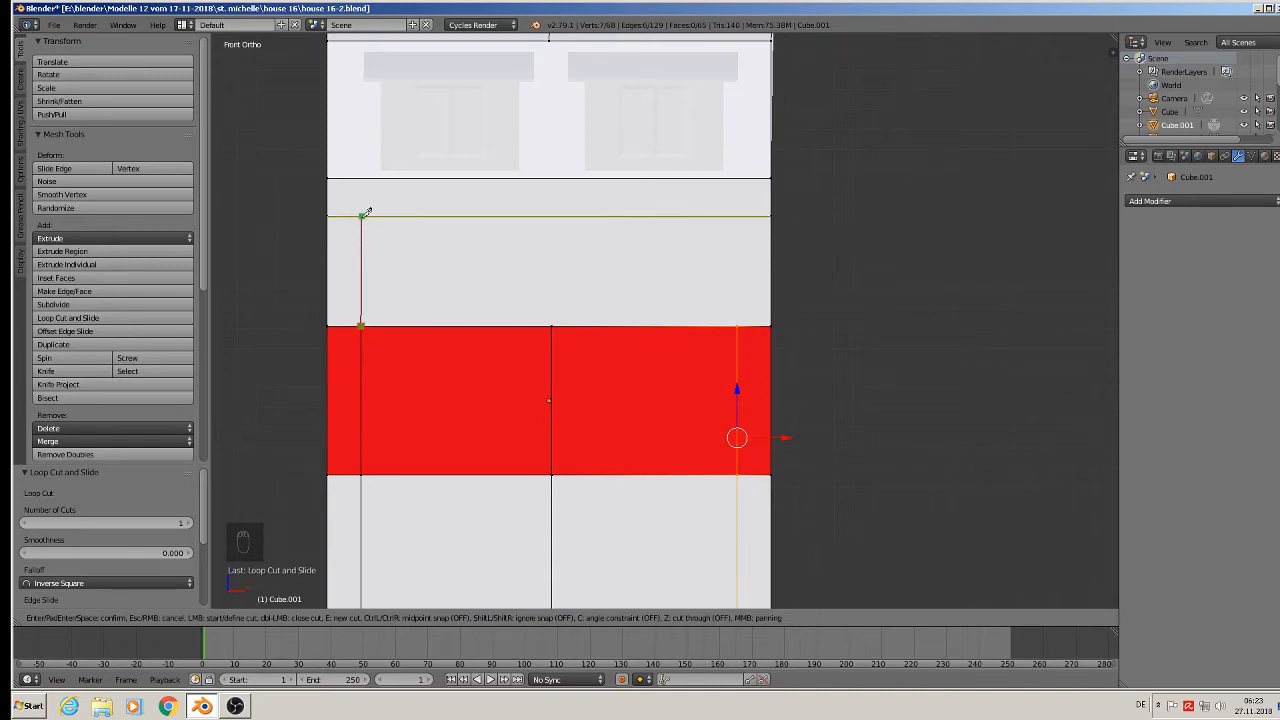
{"action": "left_click", "coordinate": [364, 214]}
{"action": "key", "text": "Return"}
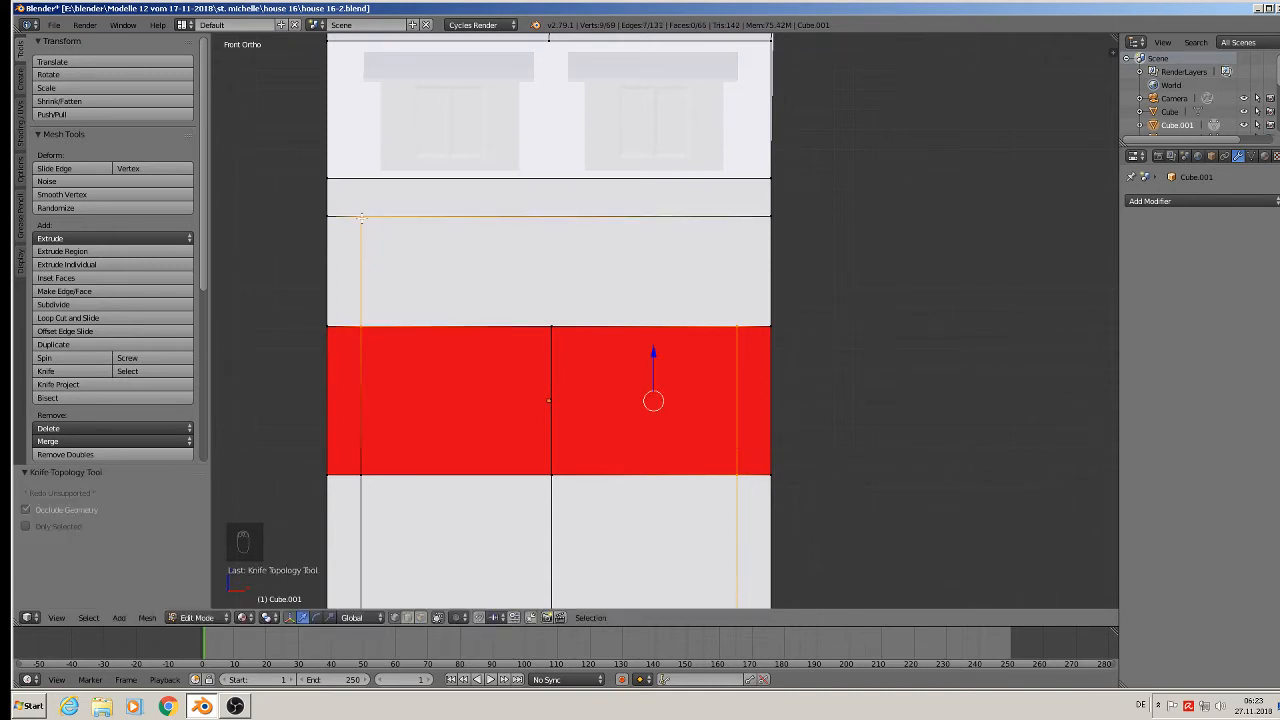
{"action": "left_click", "coordinate": [48, 370]}
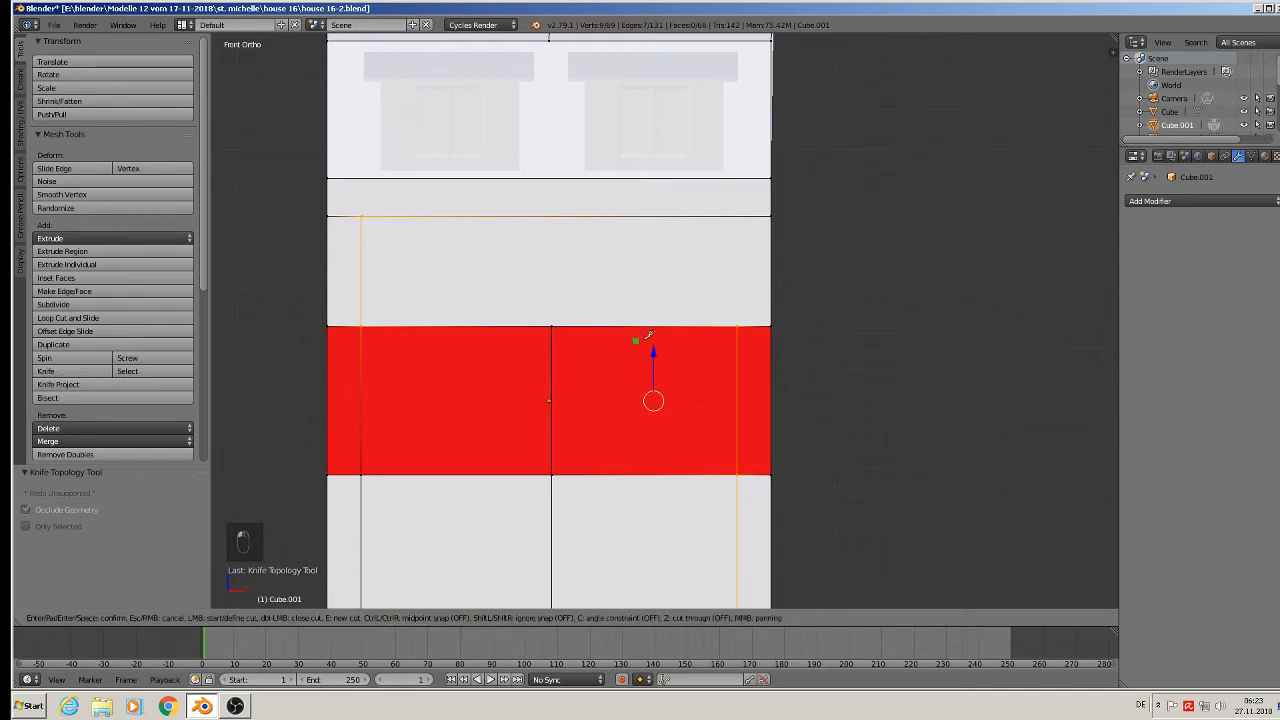
{"action": "left_click", "coordinate": [741, 322]}
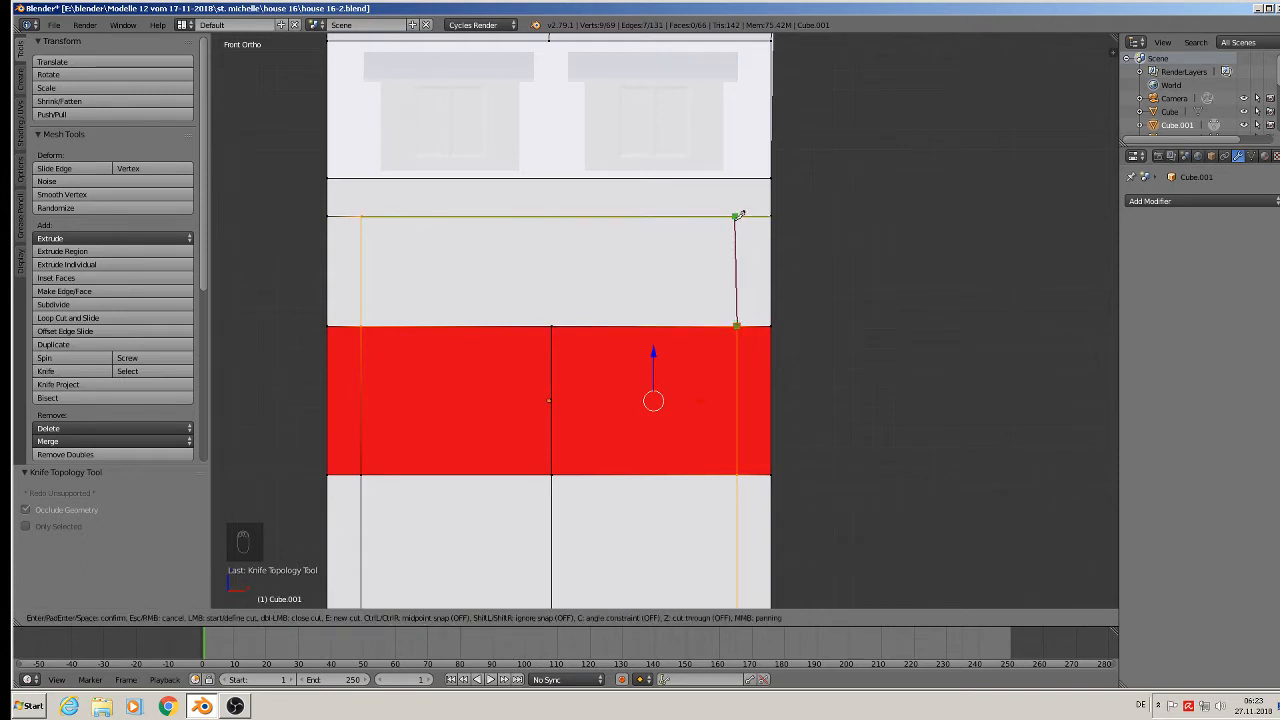
{"action": "left_click", "coordinate": [743, 214]}
{"action": "key", "text": "Return"}
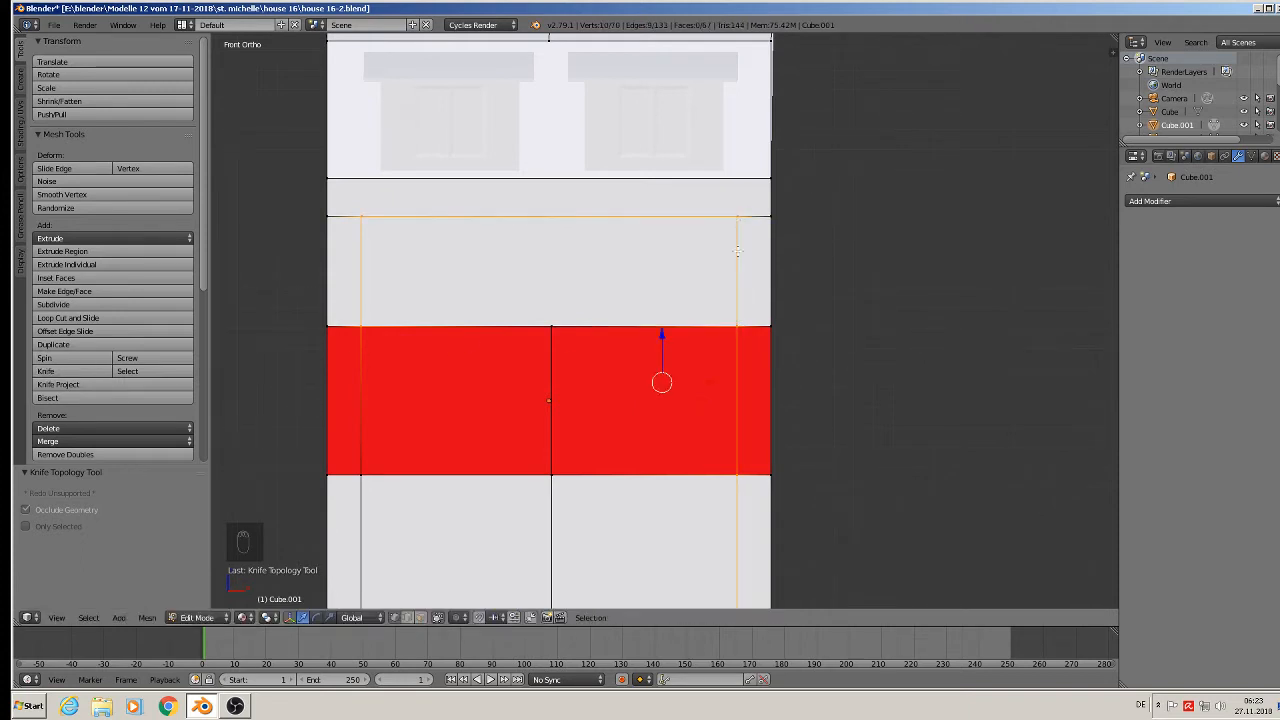
Step: Examine the street-level reference photos for the layout of the shop front, awning and timbered wall beneath the dormers
{"action": "scroll", "coordinate": [611, 319], "scroll_direction": "down", "scroll_amount": 3}
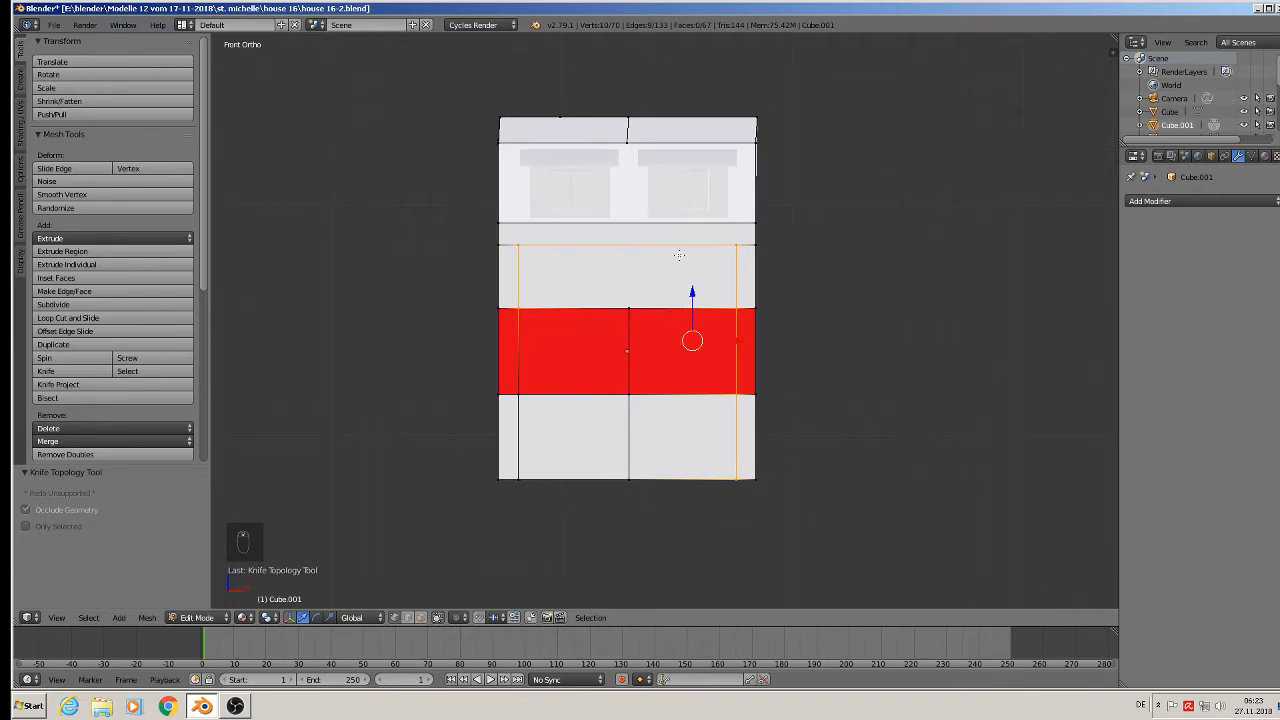
{"action": "scroll", "coordinate": [697, 308], "scroll_direction": "down", "scroll_amount": 3}
{"action": "middle_click_drag", "start_coordinate": [991, 297], "coordinate": [620, 360], "text": "shift"}
{"action": "mouse_move", "coordinate": [778, 315]}
{"action": "middle_mouse_down", "text": "shift"}
{"action": "mouse_move", "coordinate": [407, 445]}
{"action": "mouse_move", "coordinate": [370, 480]}
{"action": "middle_mouse_up", "text": "shift"}
{"action": "mouse_move", "coordinate": [643, 508]}
{"action": "middle_mouse_down", "text": "shift"}
{"action": "mouse_move", "coordinate": [629, 494]}
{"action": "mouse_move", "coordinate": [335, 608]}
{"action": "middle_mouse_up", "text": "shift"}
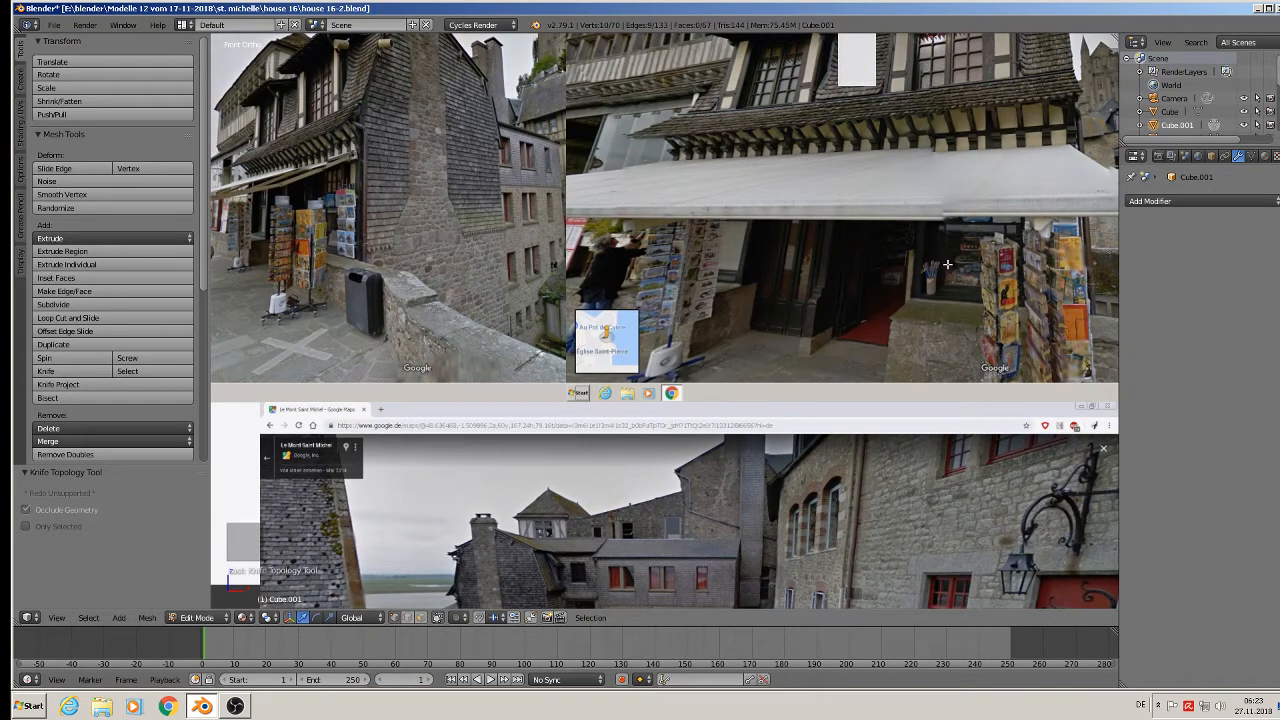
{"action": "scroll", "coordinate": [948, 265], "scroll_direction": "down", "scroll_amount": 3}
{"action": "middle_click_drag", "start_coordinate": [914, 307], "coordinate": [376, 336], "text": "shift"}
{"action": "scroll", "coordinate": [661, 275], "scroll_direction": "up", "scroll_amount": 4}
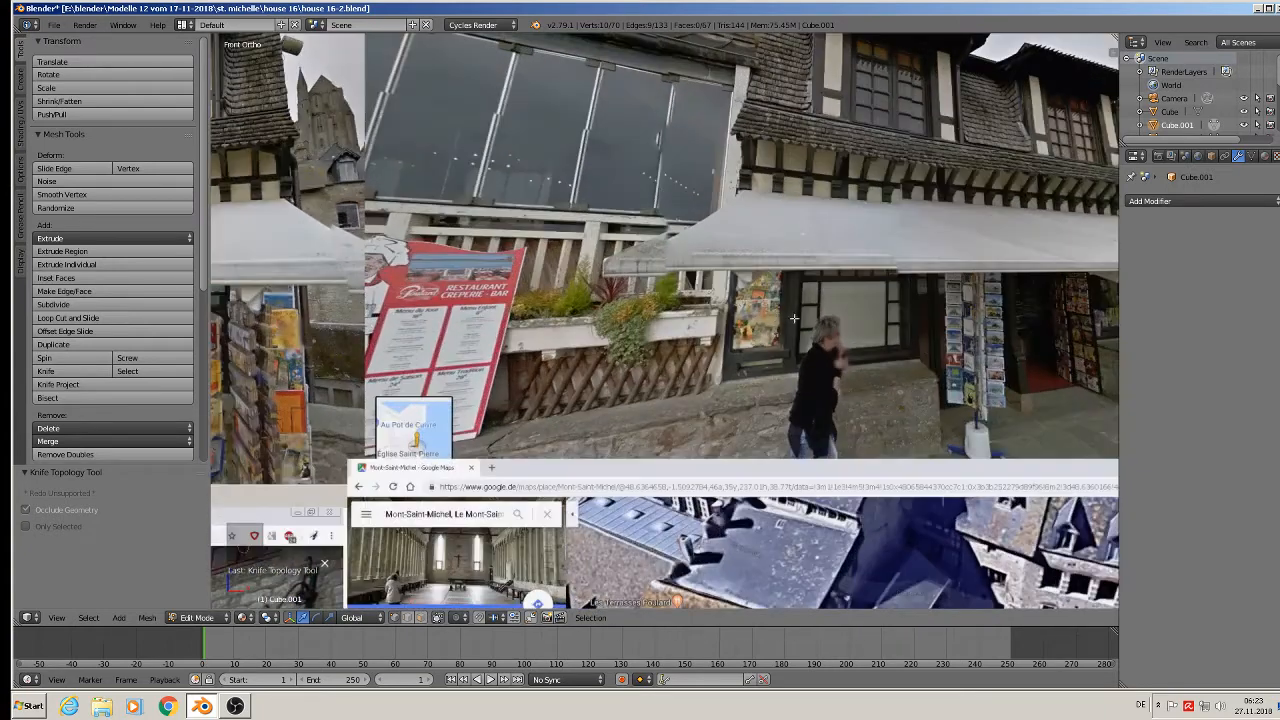
{"action": "middle_click_drag", "start_coordinate": [793, 318], "coordinate": [520, 315], "text": "shift"}
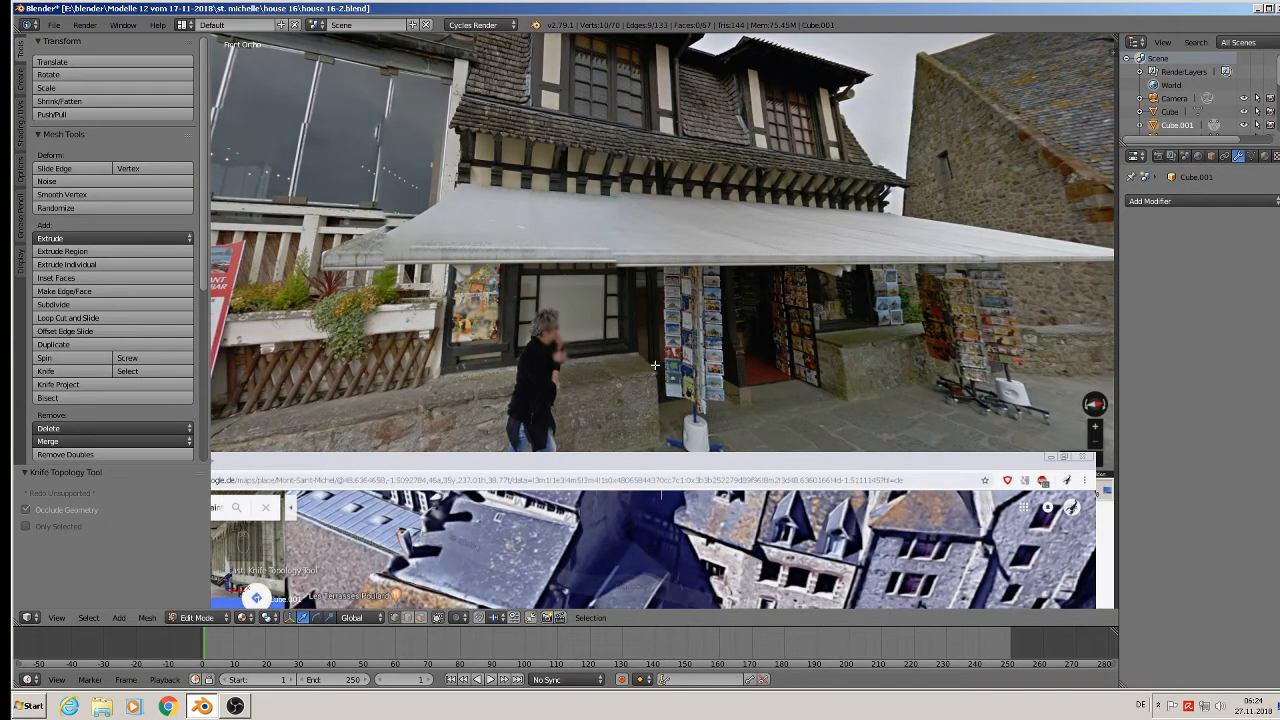
{"action": "scroll", "coordinate": [651, 366], "scroll_direction": "down", "scroll_amount": 3}
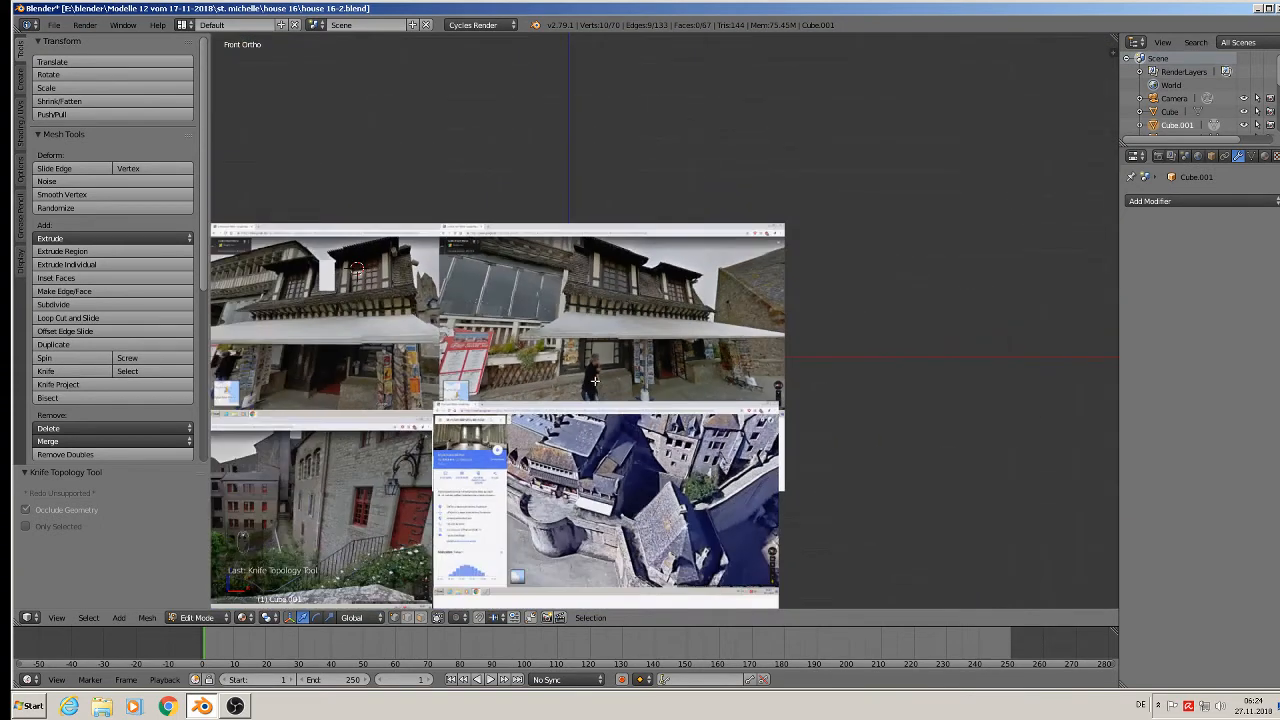
Step: Knife a horizontal cut across the full front wall, a bit below the middle of the panel above the red band
{"action": "scroll", "coordinate": [380, 390], "scroll_direction": "up", "scroll_amount": 5}
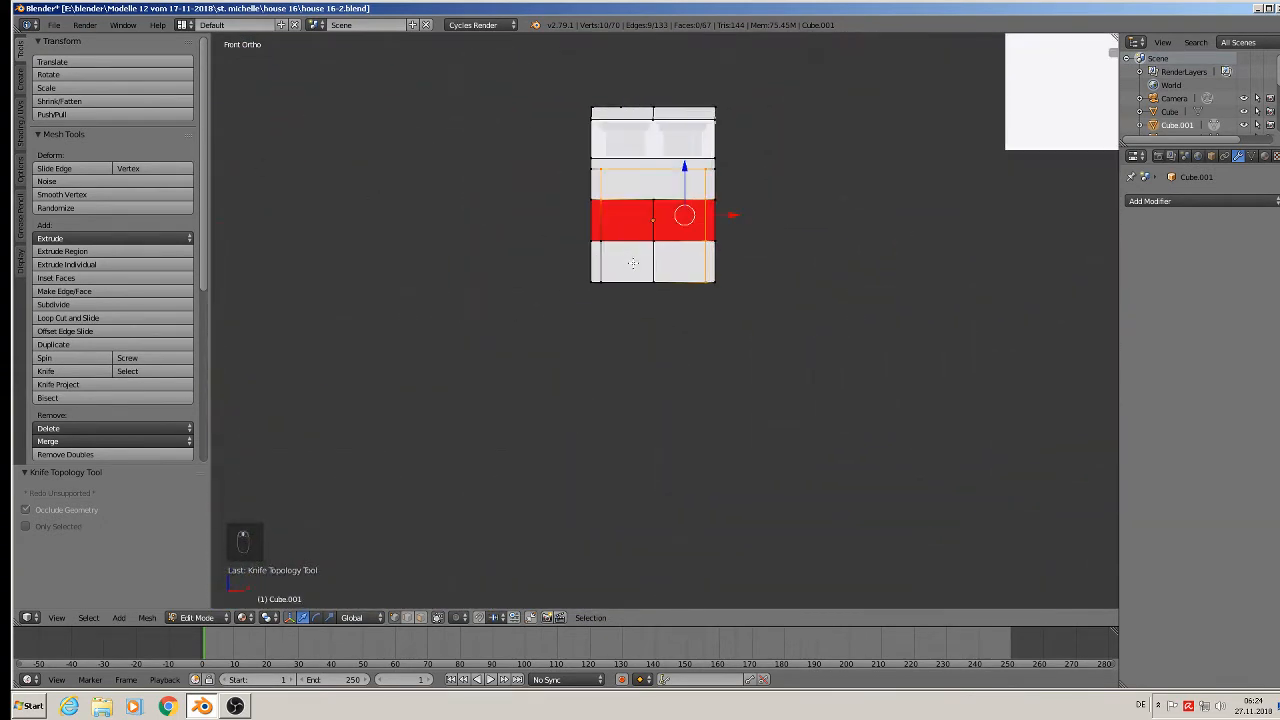
{"action": "scroll", "coordinate": [575, 181], "scroll_direction": "up", "scroll_amount": 6}
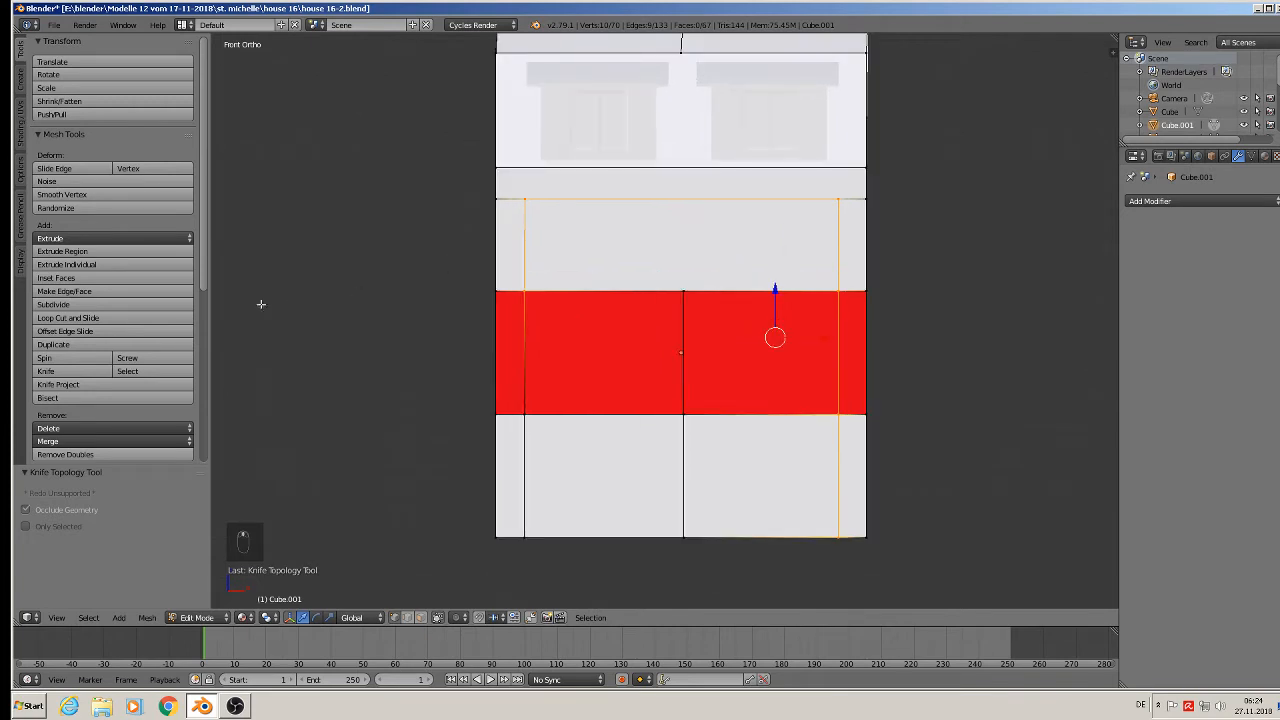
{"action": "left_click", "coordinate": [47, 372]}
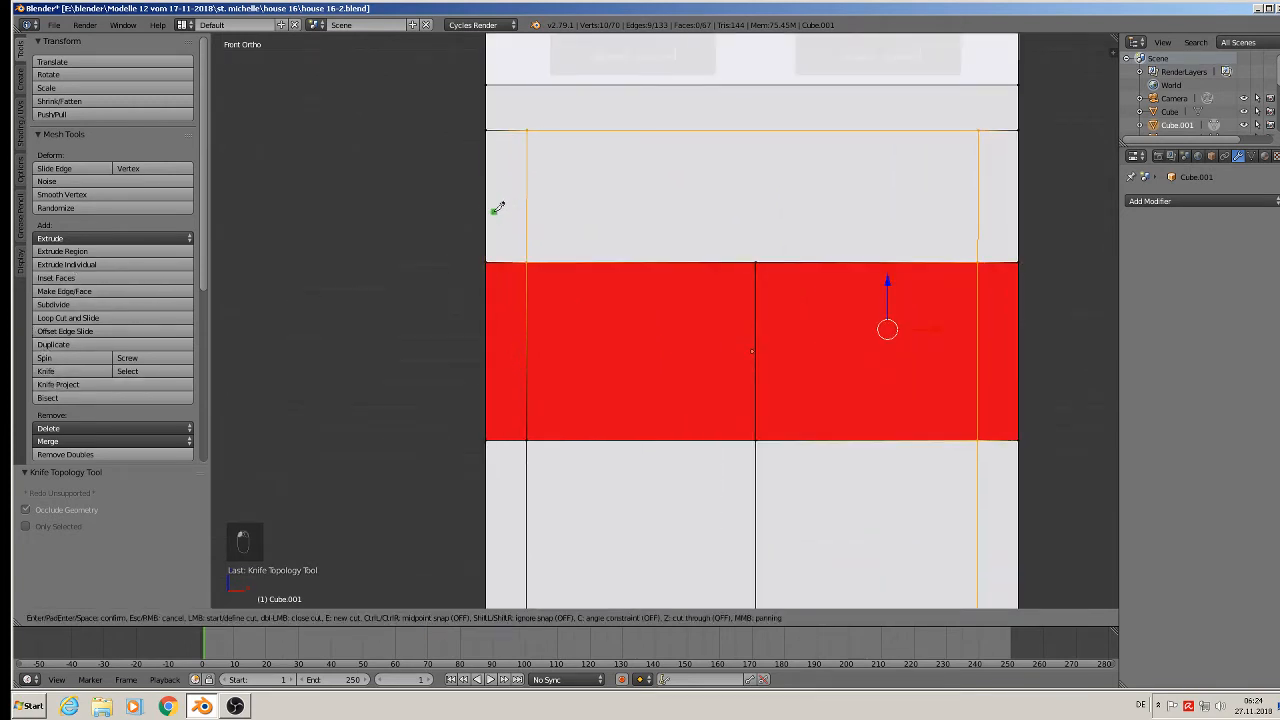
{"action": "left_click", "coordinate": [486, 211]}
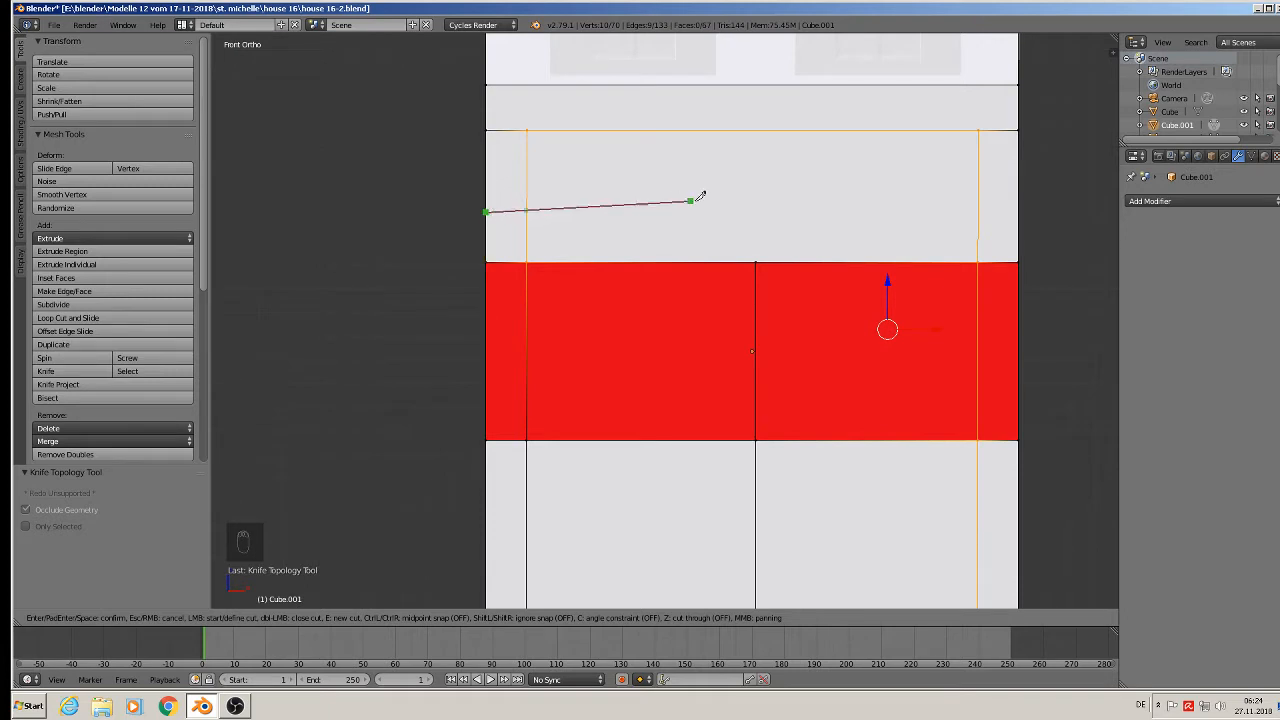
{"action": "left_click", "coordinate": [1019, 210]}
{"action": "key", "text": "Return"}
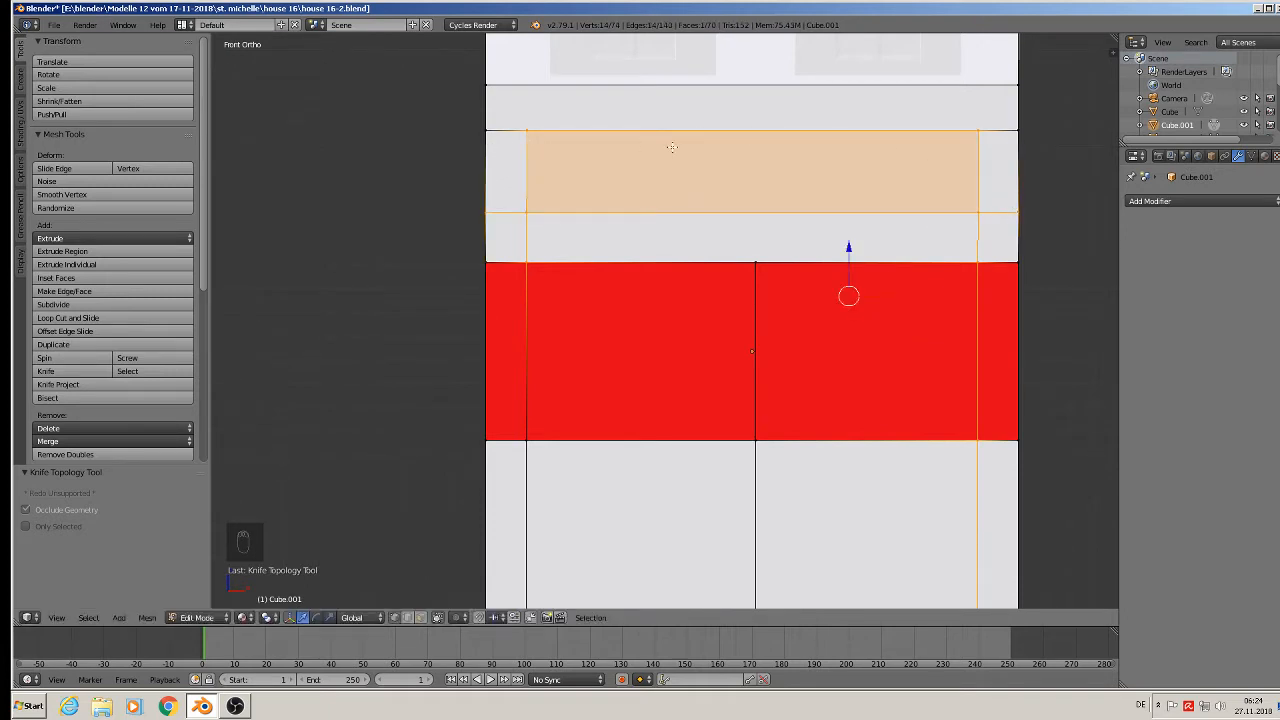
Step: Knife two vertical cuts through the upper front panel at about a quarter and three quarters of its width, dividing it into three
{"action": "left_click", "coordinate": [86, 371]}
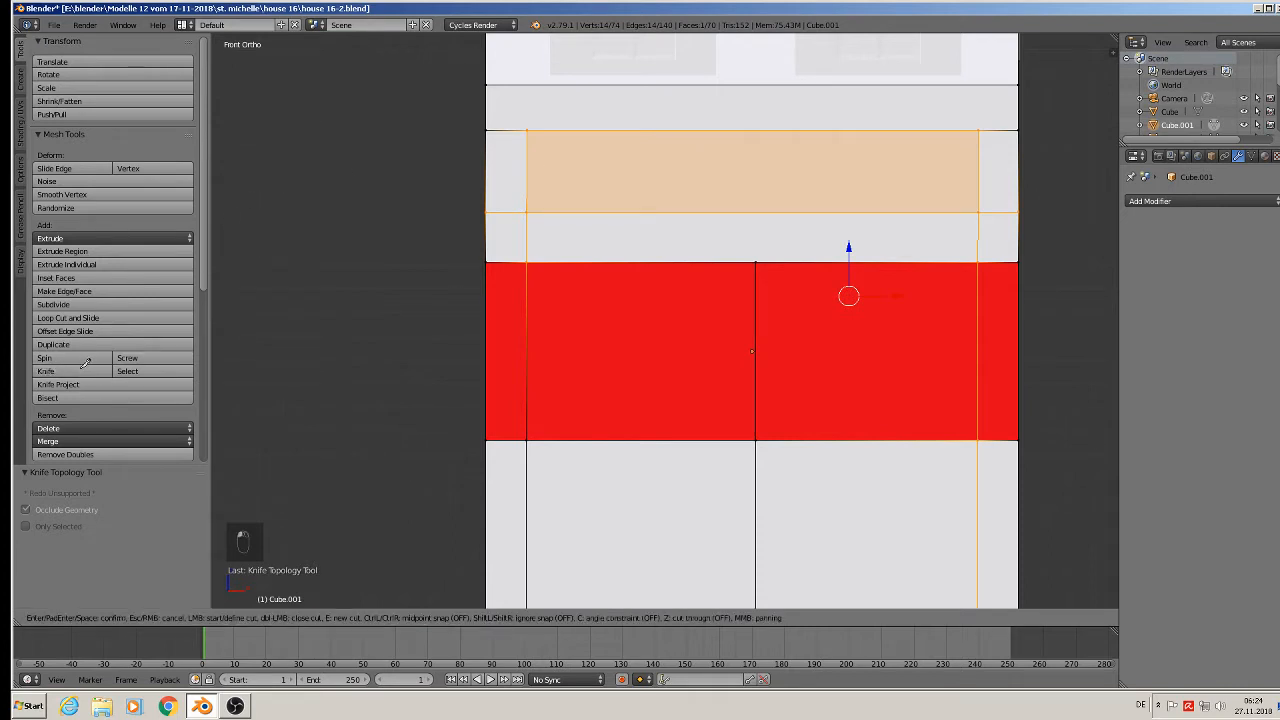
{"action": "left_click", "coordinate": [643, 130]}
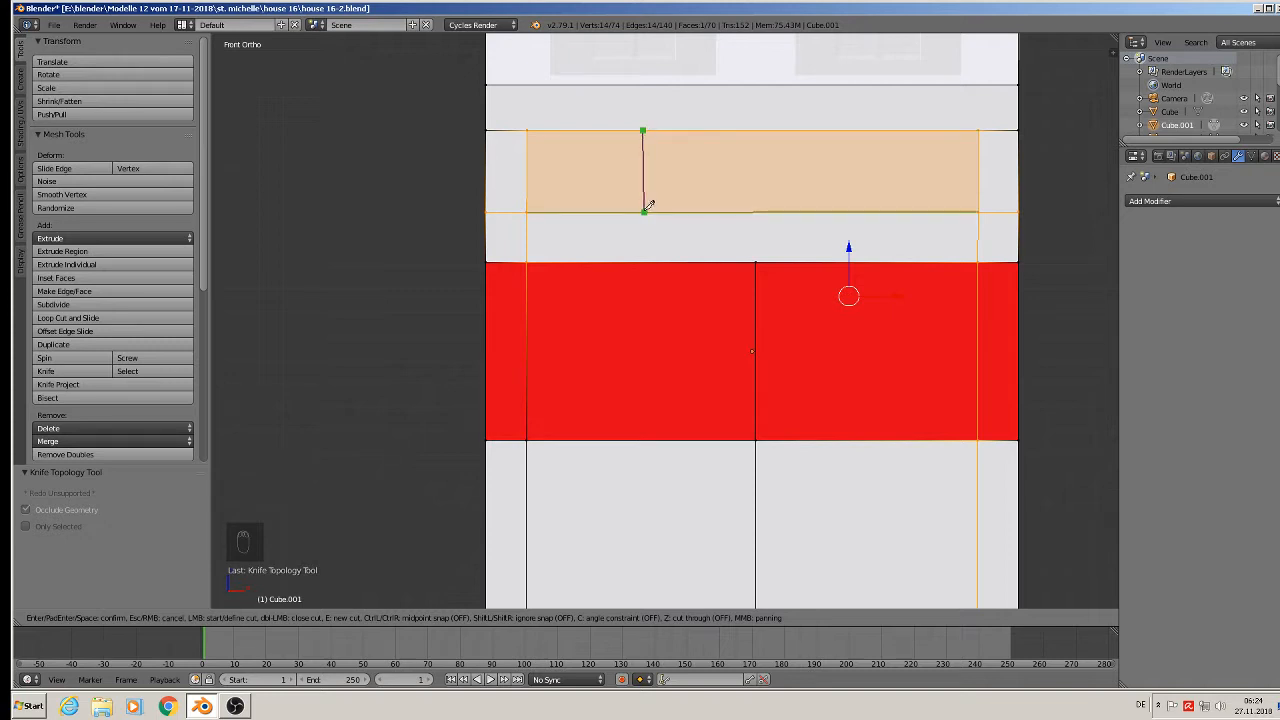
{"action": "left_click", "coordinate": [645, 209]}
{"action": "key", "text": "Return"}
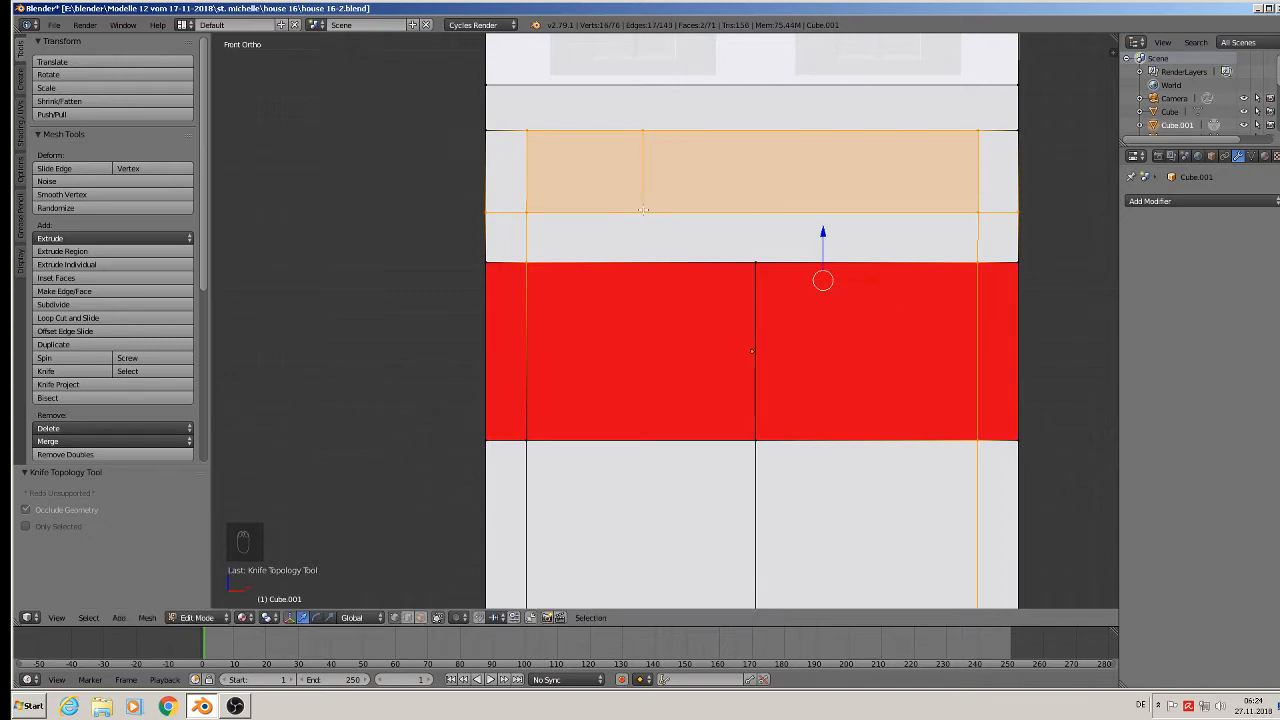
{"action": "left_click", "coordinate": [62, 371]}
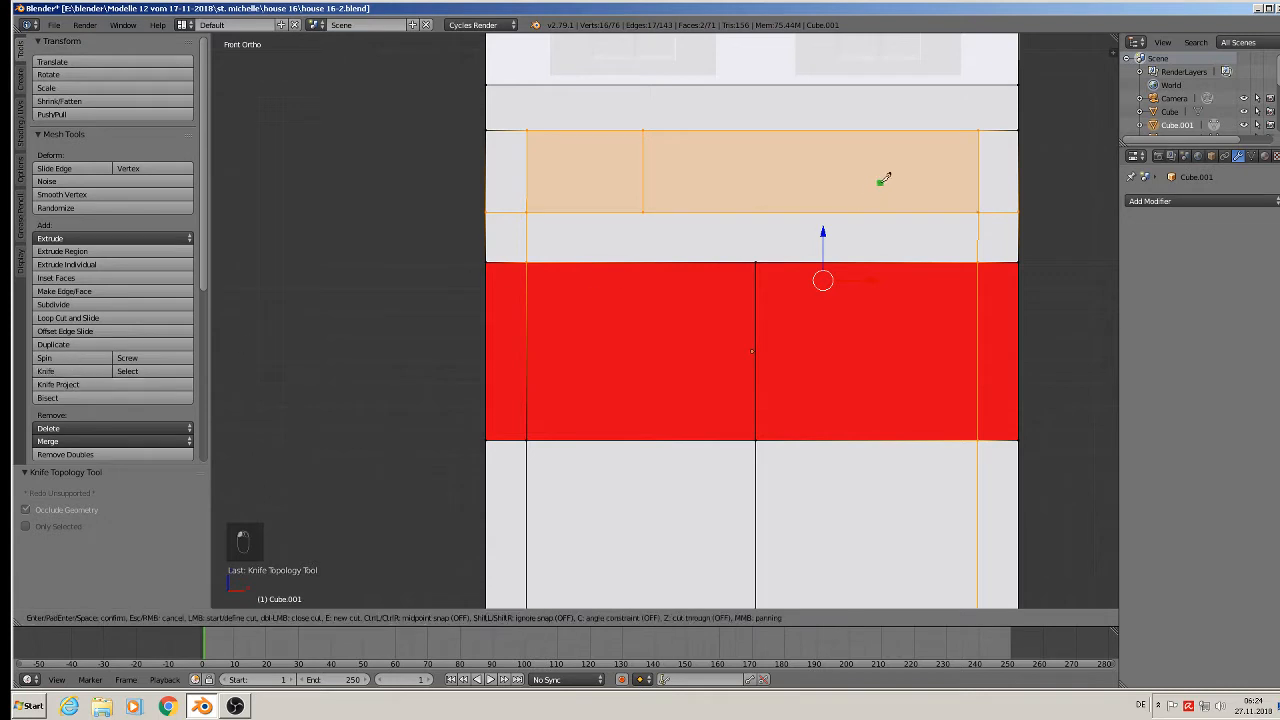
{"action": "left_click", "coordinate": [869, 131]}
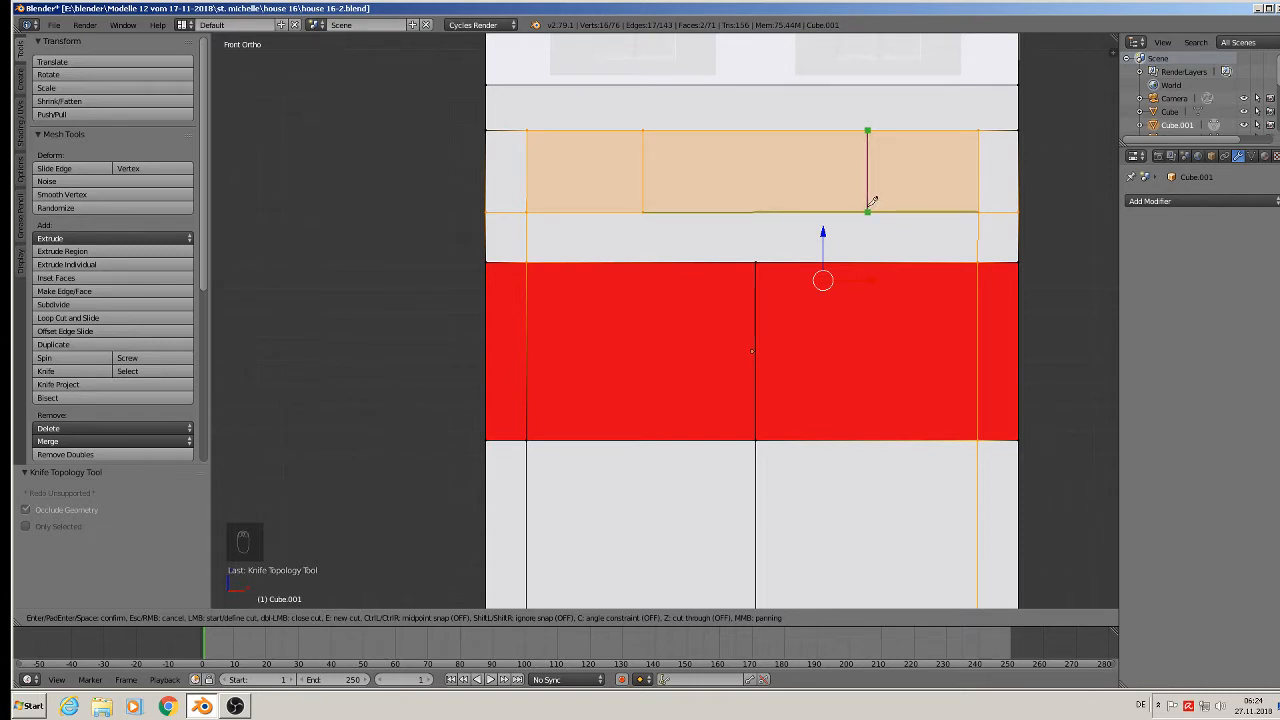
{"action": "left_click", "coordinate": [867, 211]}
{"action": "key", "text": "Return"}
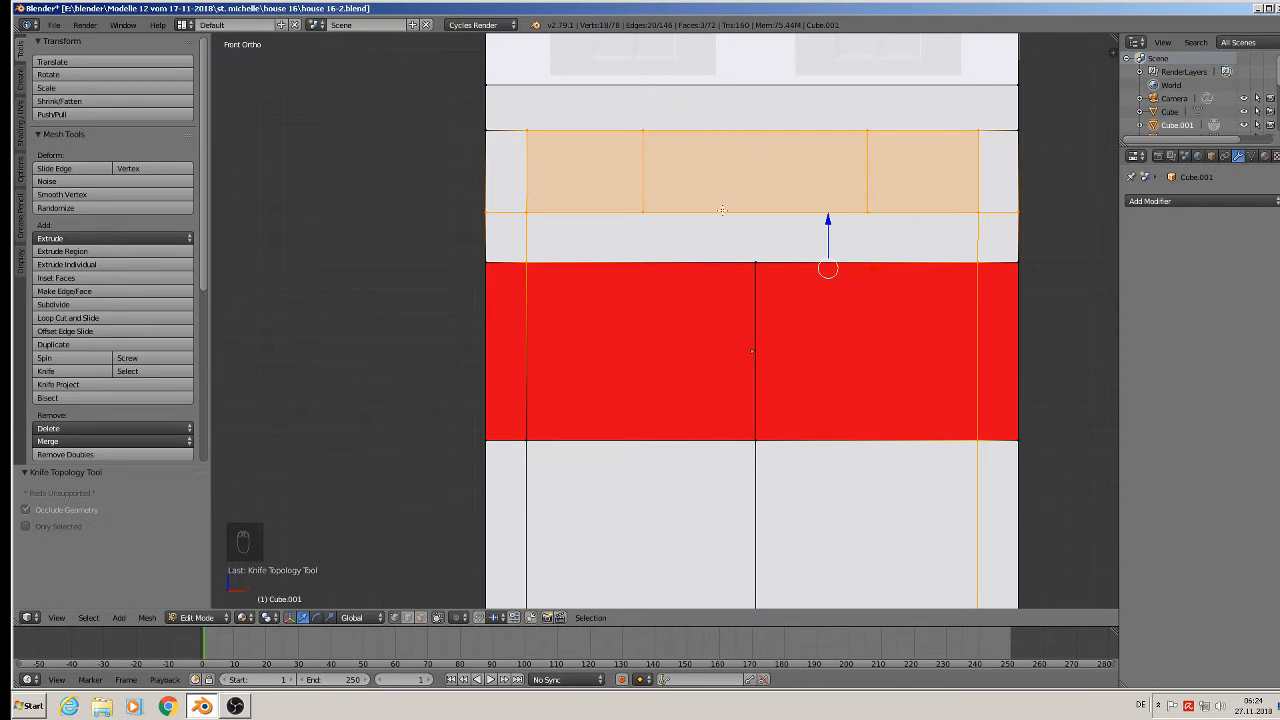
{"action": "middle_click_drag", "start_coordinate": [769, 226], "coordinate": [721, 231], "text": "shift"}
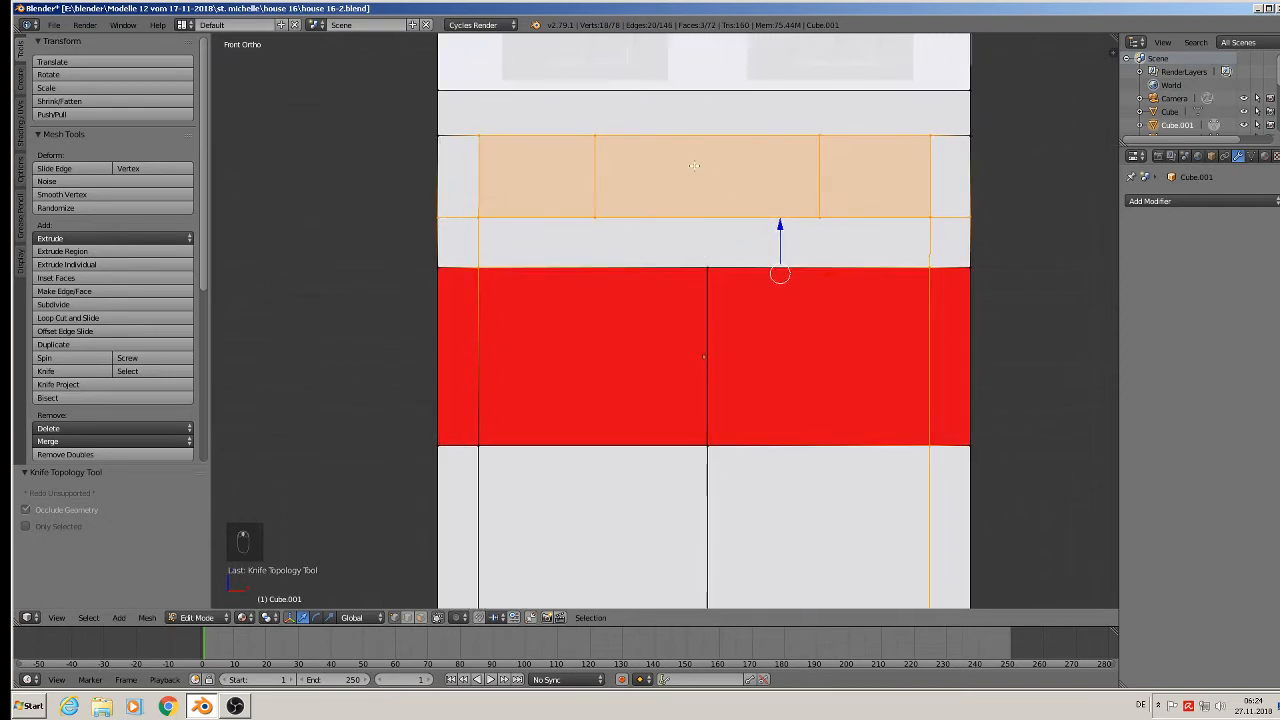
Step: Add two vertical loop cuts in the middle upper panel and scale them along X to 0.198, forming a narrow centre strip
{"action": "left_click", "coordinate": [72, 371]}
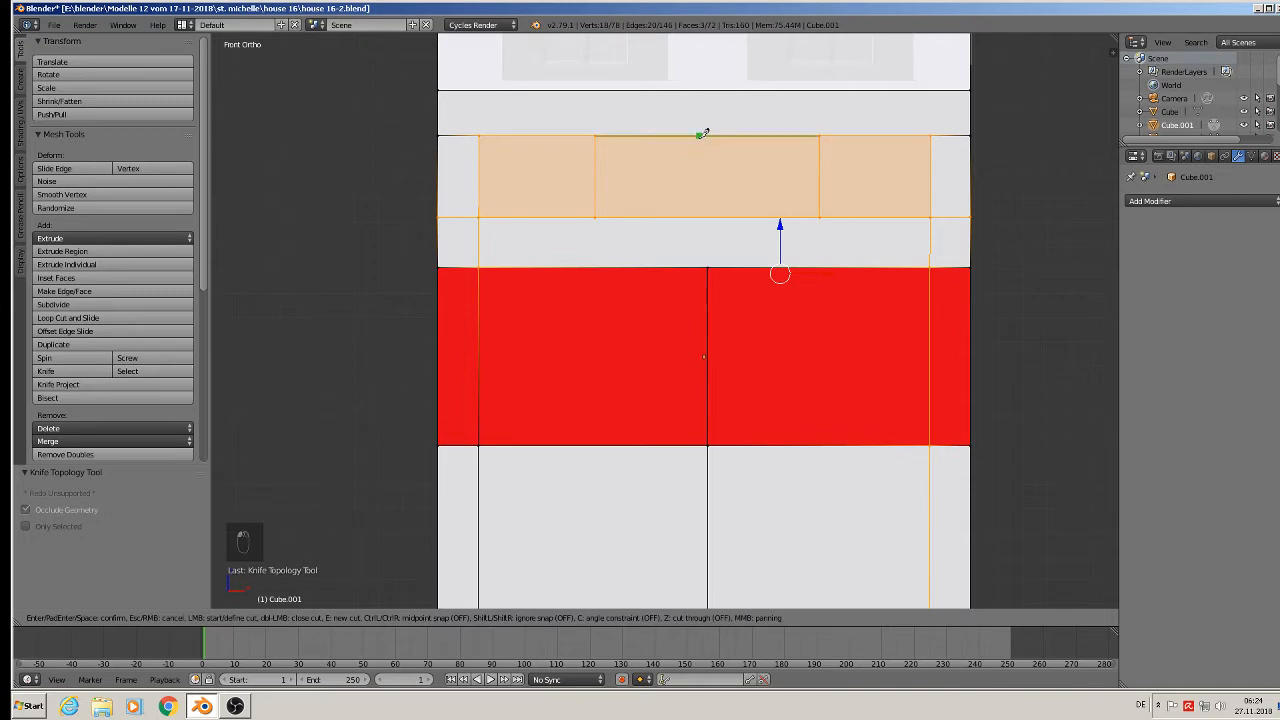
{"action": "key", "text": "Escape"}
{"action": "key", "text": "ctrl+r"}
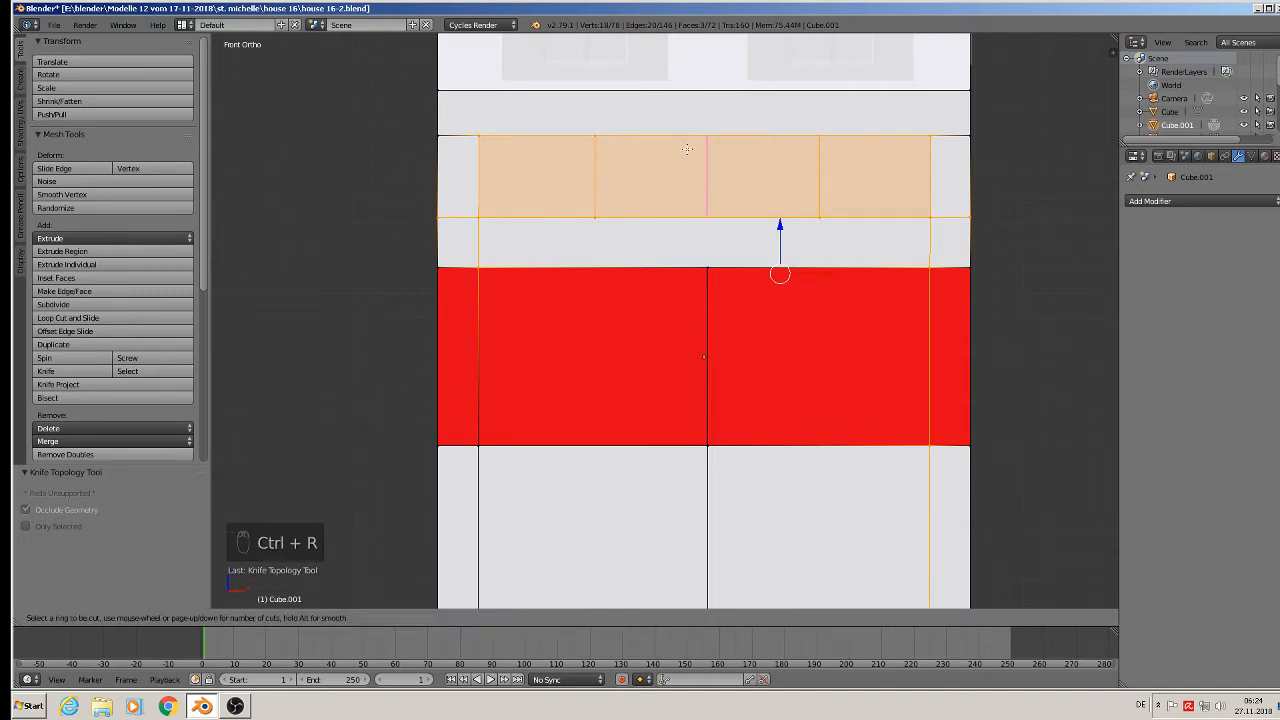
{"action": "scroll", "coordinate": [687, 149], "scroll_direction": "up", "scroll_amount": 1}
{"action": "left_click", "coordinate": [687, 149]}
{"action": "key", "text": "s"}
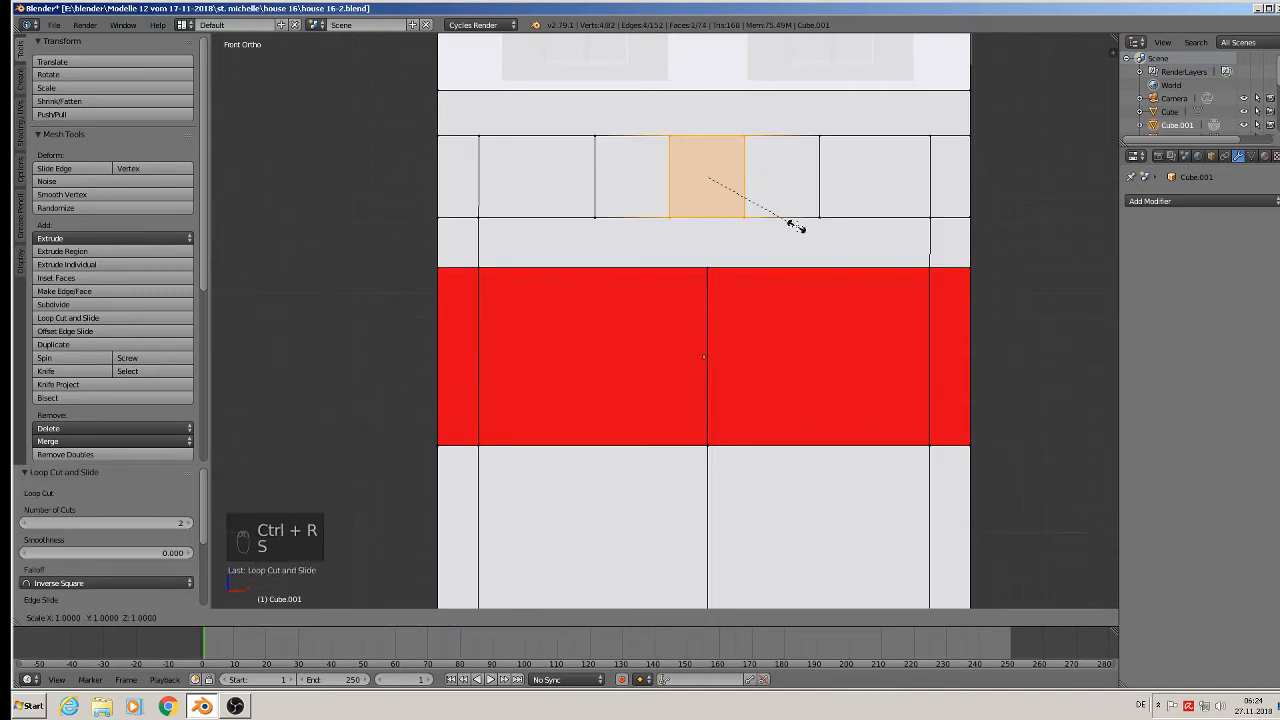
{"action": "left_click", "coordinate": [718, 192]}
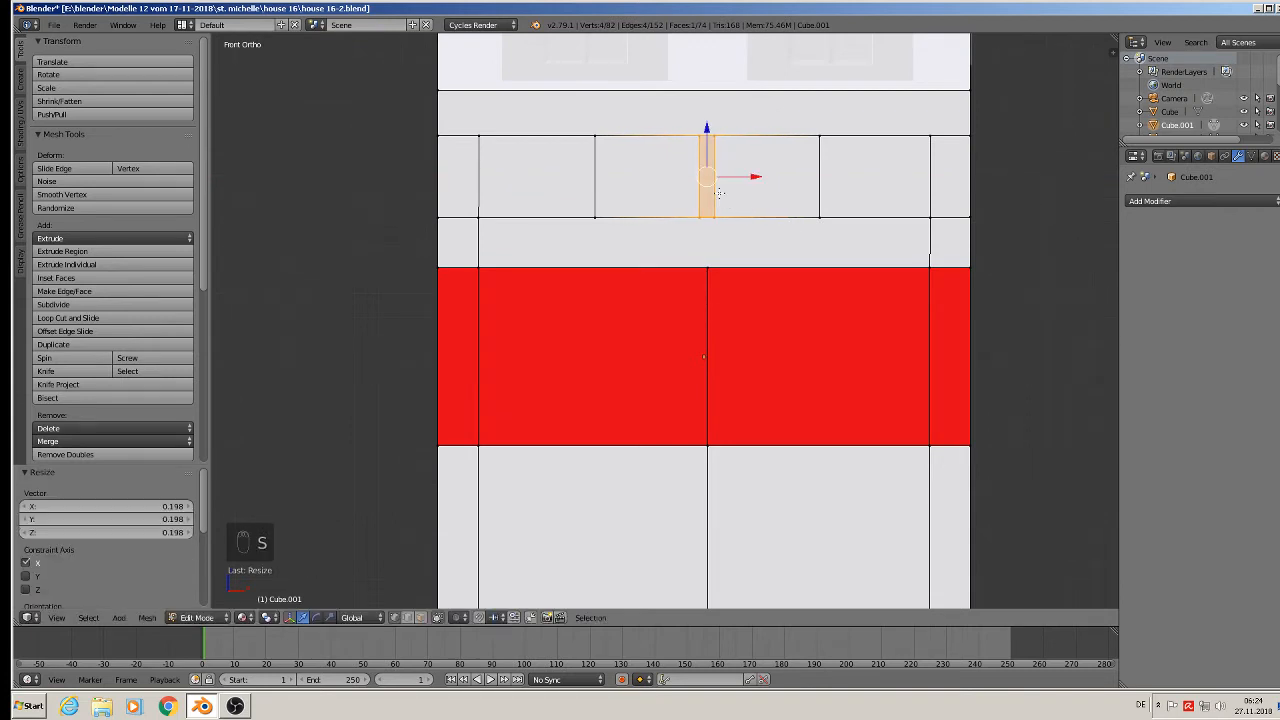
Step: With the Knife, extend the left quarter edge and the centre strip's left edge straight down to the top of the red band
{"action": "left_click", "coordinate": [60, 372]}
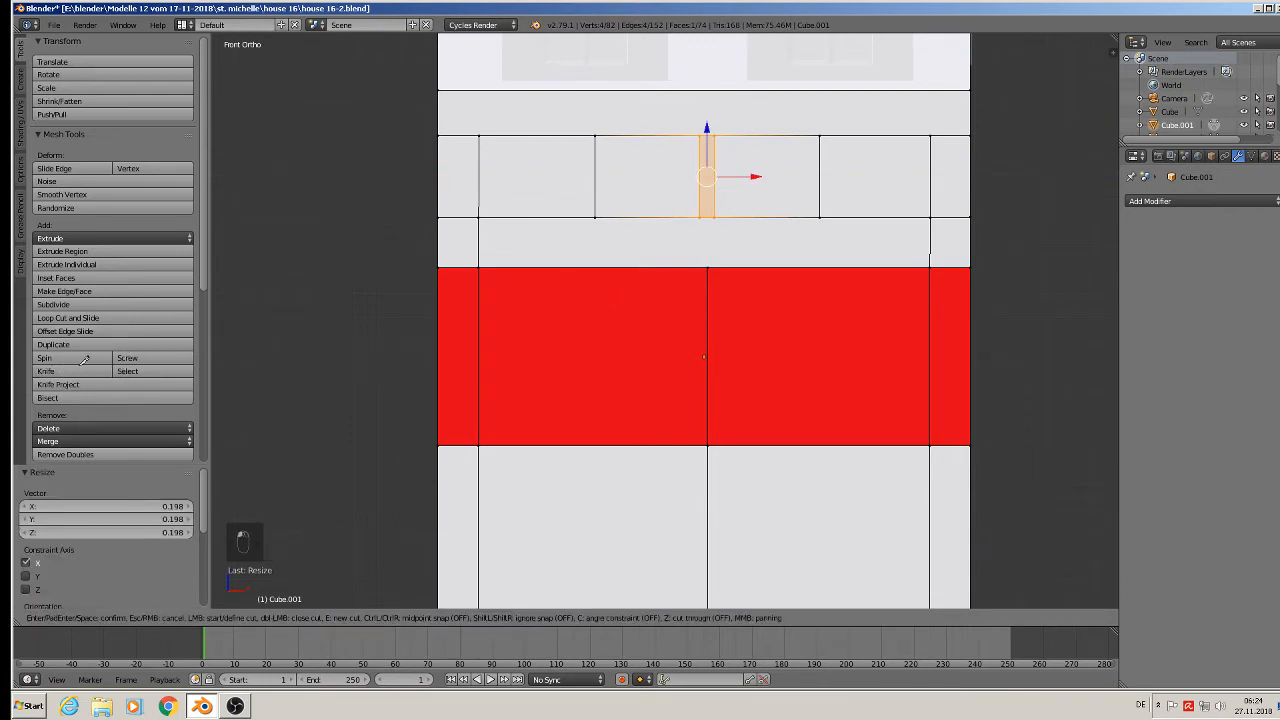
{"action": "left_click", "coordinate": [596, 217]}
{"action": "left_click", "coordinate": [596, 266]}
{"action": "key", "text": "Return"}
{"action": "left_click", "coordinate": [80, 371]}
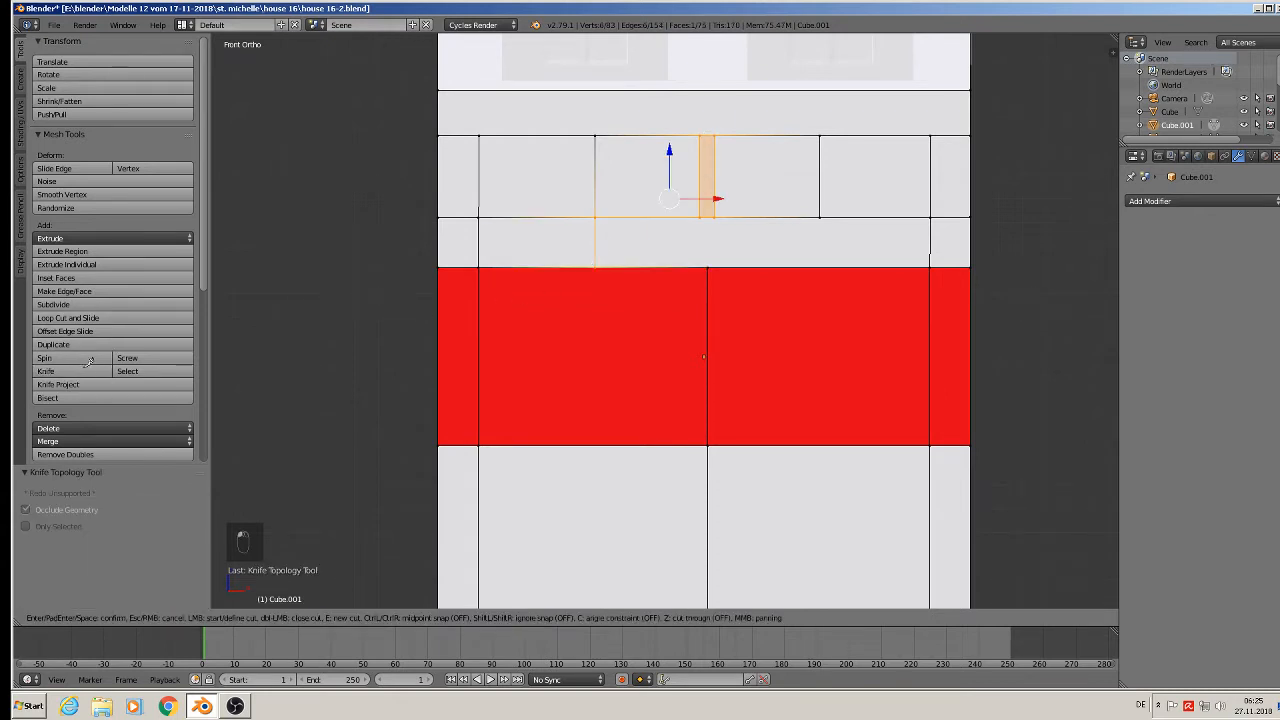
{"action": "left_click", "coordinate": [700, 216]}
{"action": "left_click", "coordinate": [701, 267]}
{"action": "key", "text": "Return"}
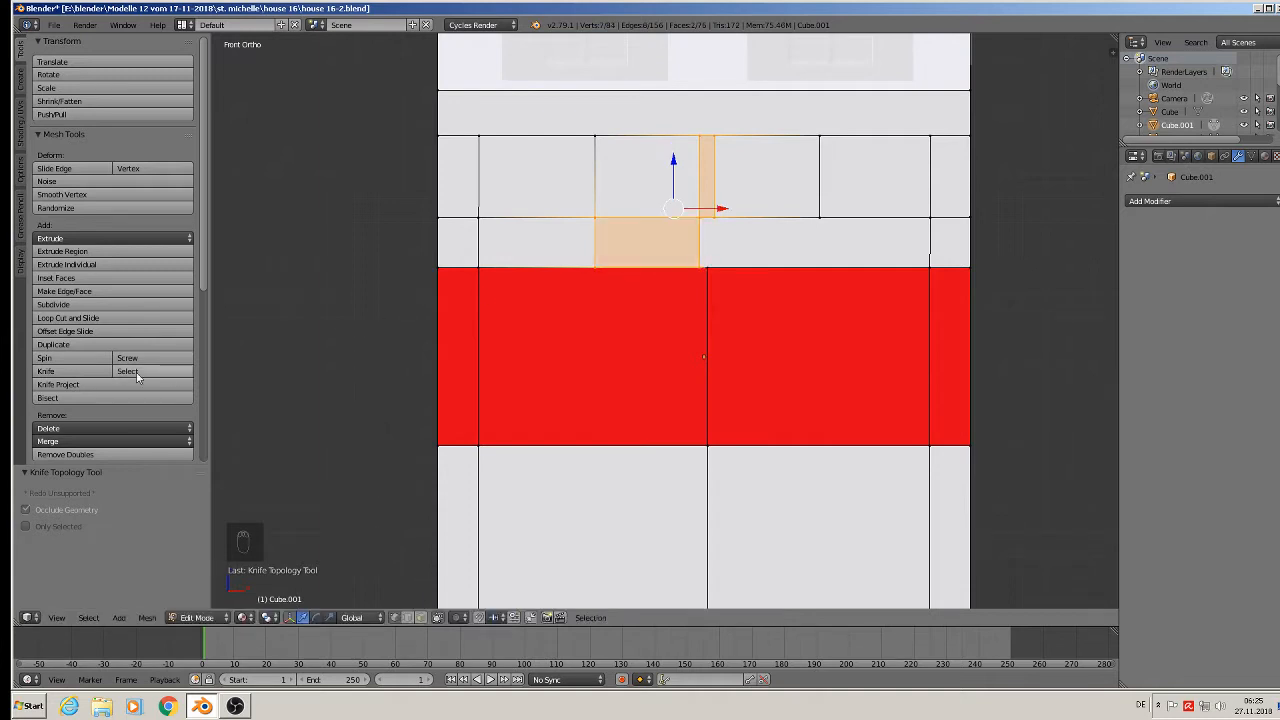
Step: With the Knife, extend the centre strip's right edge and the right quarter edge straight down to the top of the red band
{"action": "left_click", "coordinate": [65, 372]}
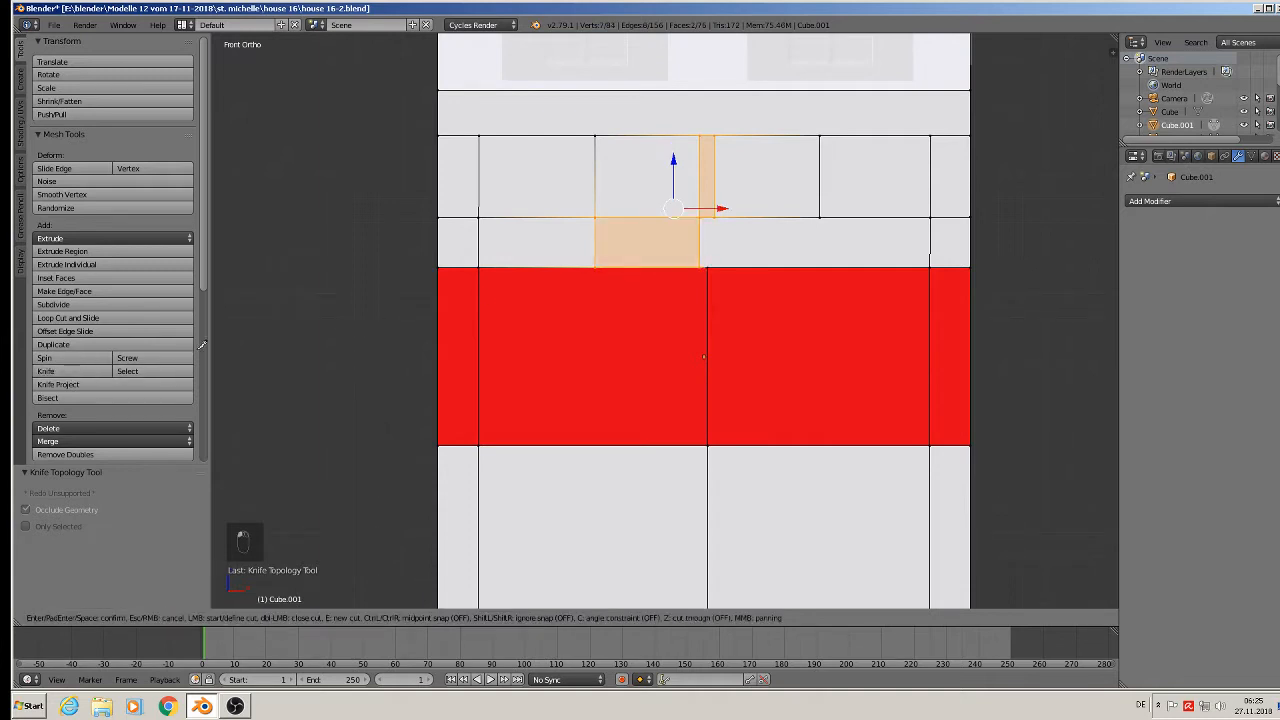
{"action": "left_click", "coordinate": [714, 217]}
{"action": "left_click", "coordinate": [716, 262]}
{"action": "key", "text": "Return"}
{"action": "left_click", "coordinate": [46, 372]}
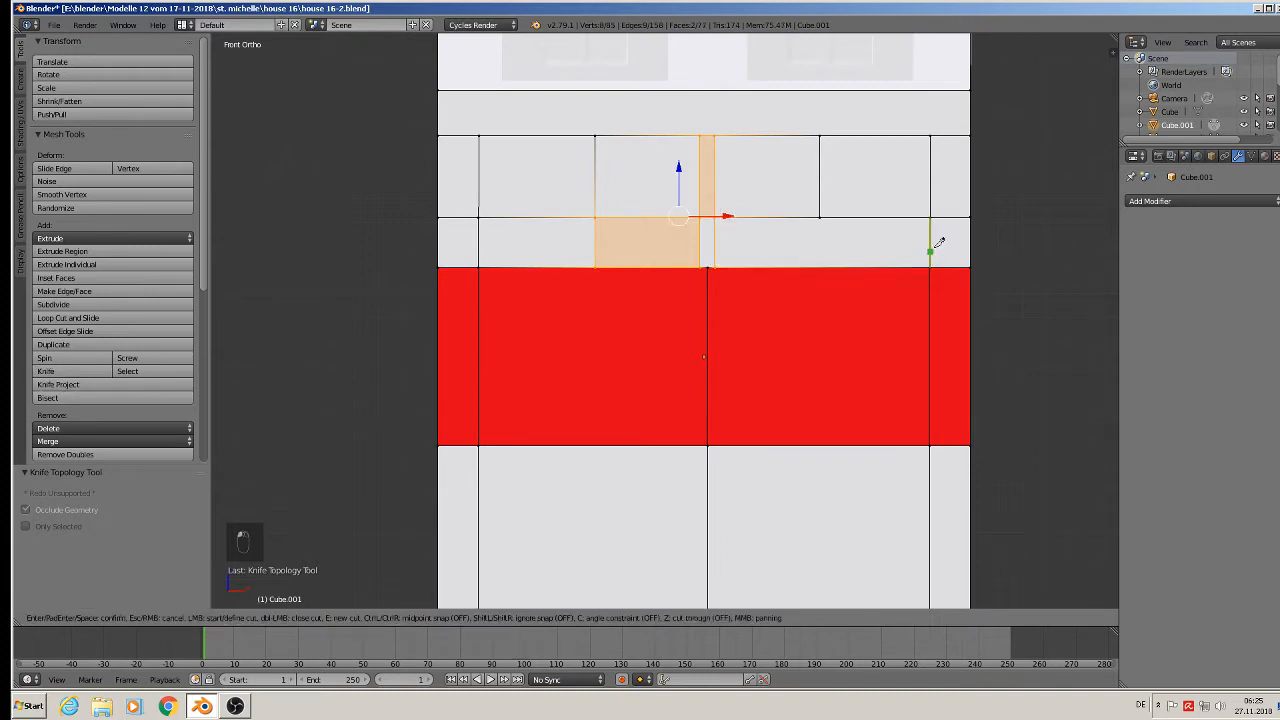
{"action": "left_click", "coordinate": [819, 217]}
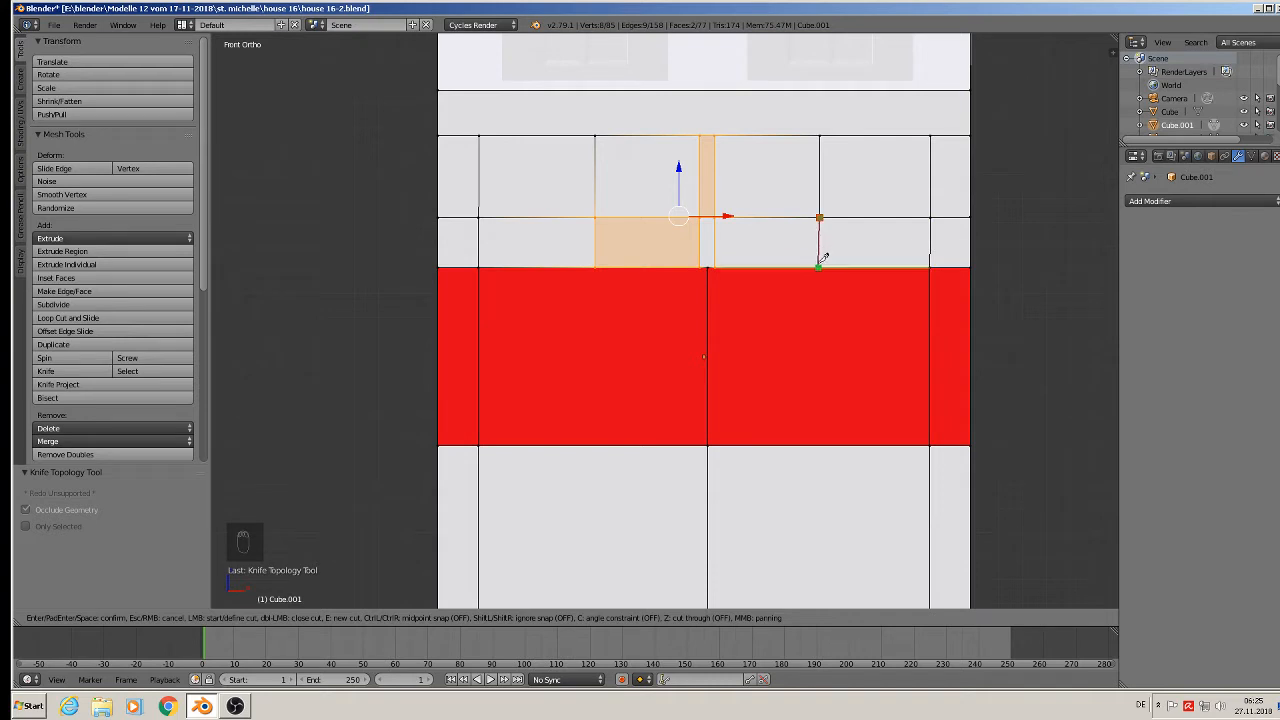
{"action": "left_click", "coordinate": [822, 262]}
{"action": "key", "text": "Return"}
Step: Examine the street-level reference photos for the shop window, door and post arrangement under the awning
{"action": "scroll", "coordinate": [850, 275], "scroll_direction": "down", "scroll_amount": 3}
{"action": "scroll", "coordinate": [860, 268], "scroll_direction": "down", "scroll_amount": 2}
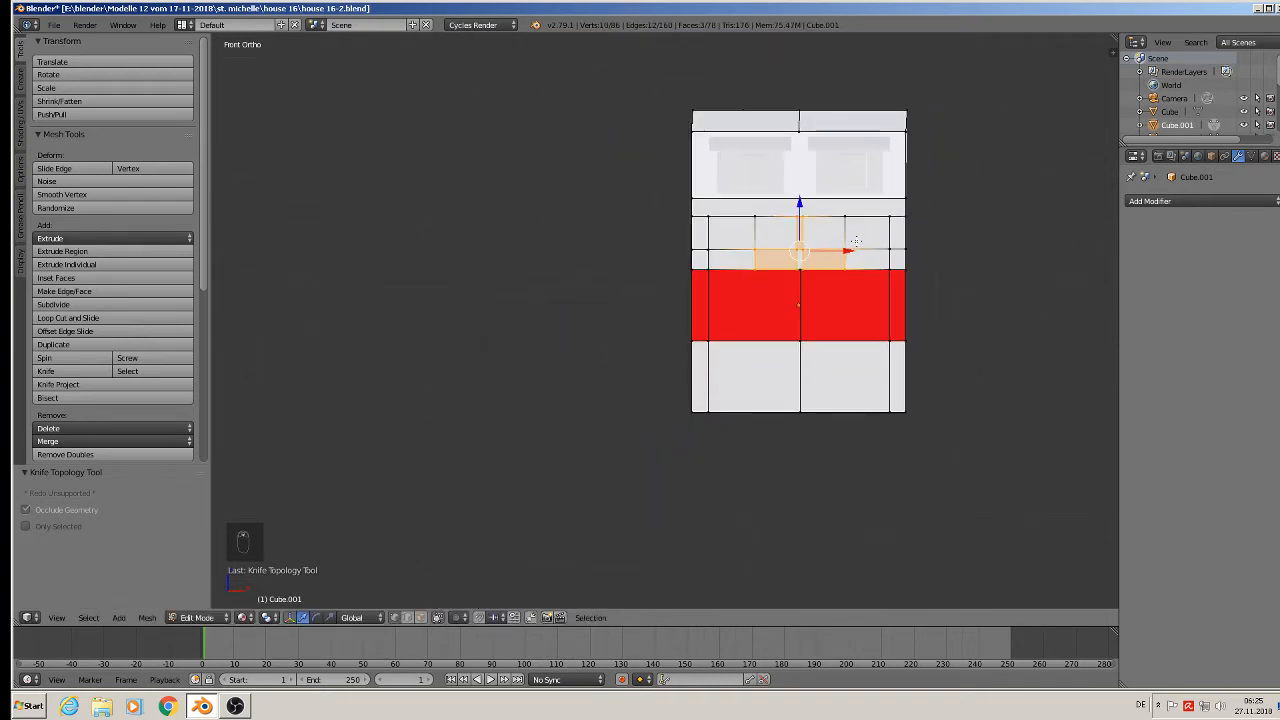
{"action": "middle_click_drag", "start_coordinate": [890, 249], "coordinate": [324, 337], "text": "shift"}
{"action": "scroll", "coordinate": [618, 329], "scroll_direction": "down", "scroll_amount": 4}
{"action": "scroll", "coordinate": [860, 298], "scroll_direction": "down", "scroll_amount": 3}
{"action": "middle_click_drag", "start_coordinate": [860, 298], "coordinate": [648, 348], "text": "shift"}
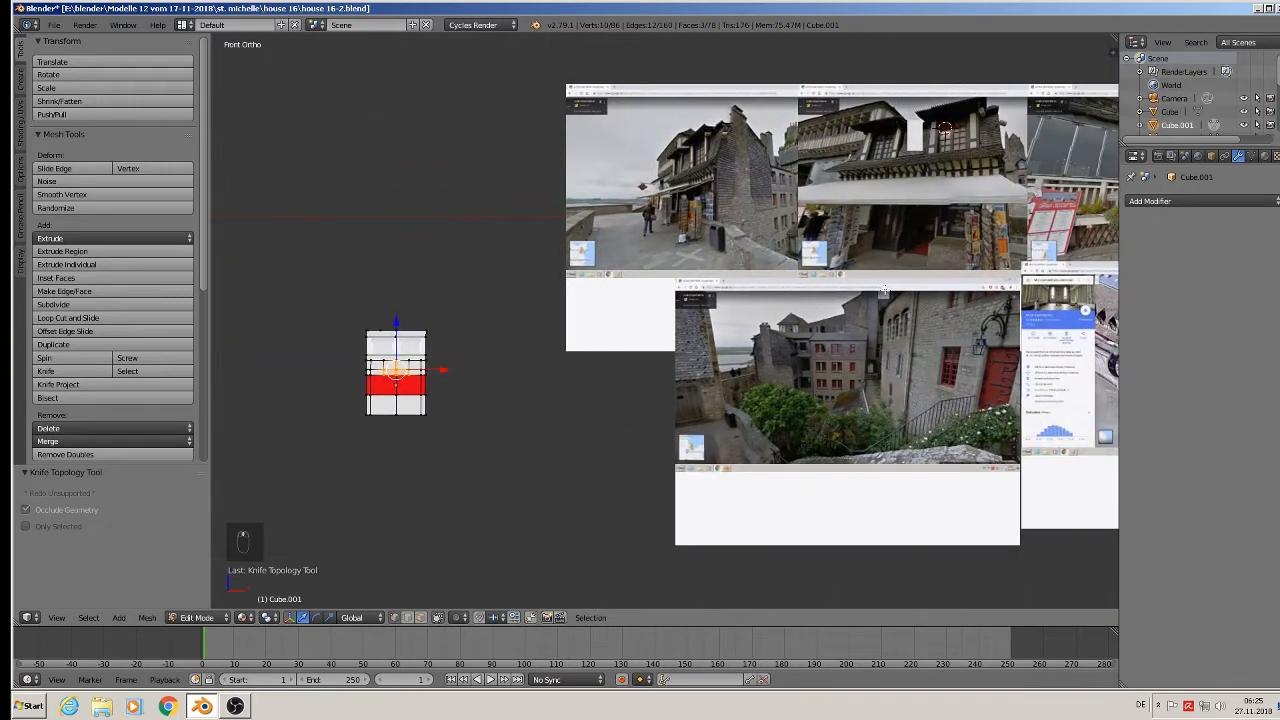
{"action": "scroll", "coordinate": [970, 222], "scroll_direction": "up", "scroll_amount": 4}
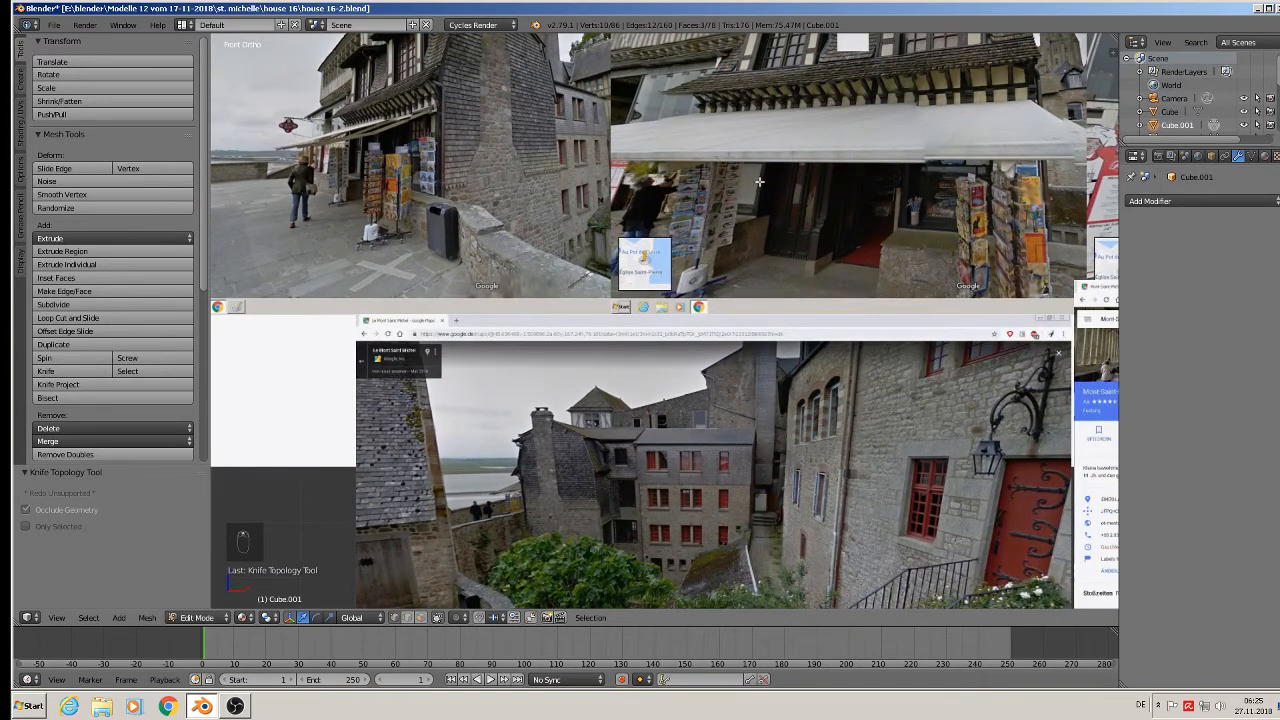
{"action": "scroll", "coordinate": [752, 372], "scroll_direction": "down", "scroll_amount": 3}
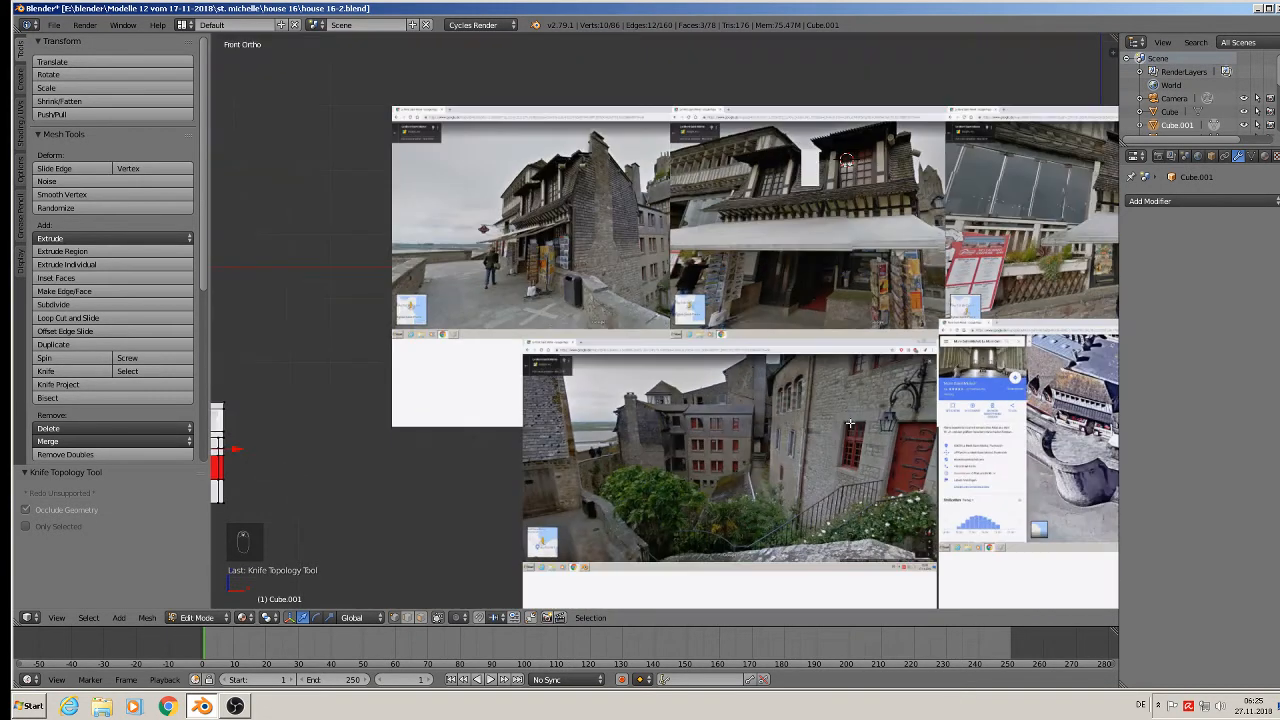
{"action": "middle_click_drag", "start_coordinate": [845, 415], "coordinate": [432, 452], "text": "shift"}
{"action": "scroll", "coordinate": [754, 308], "scroll_direction": "up", "scroll_amount": 6}
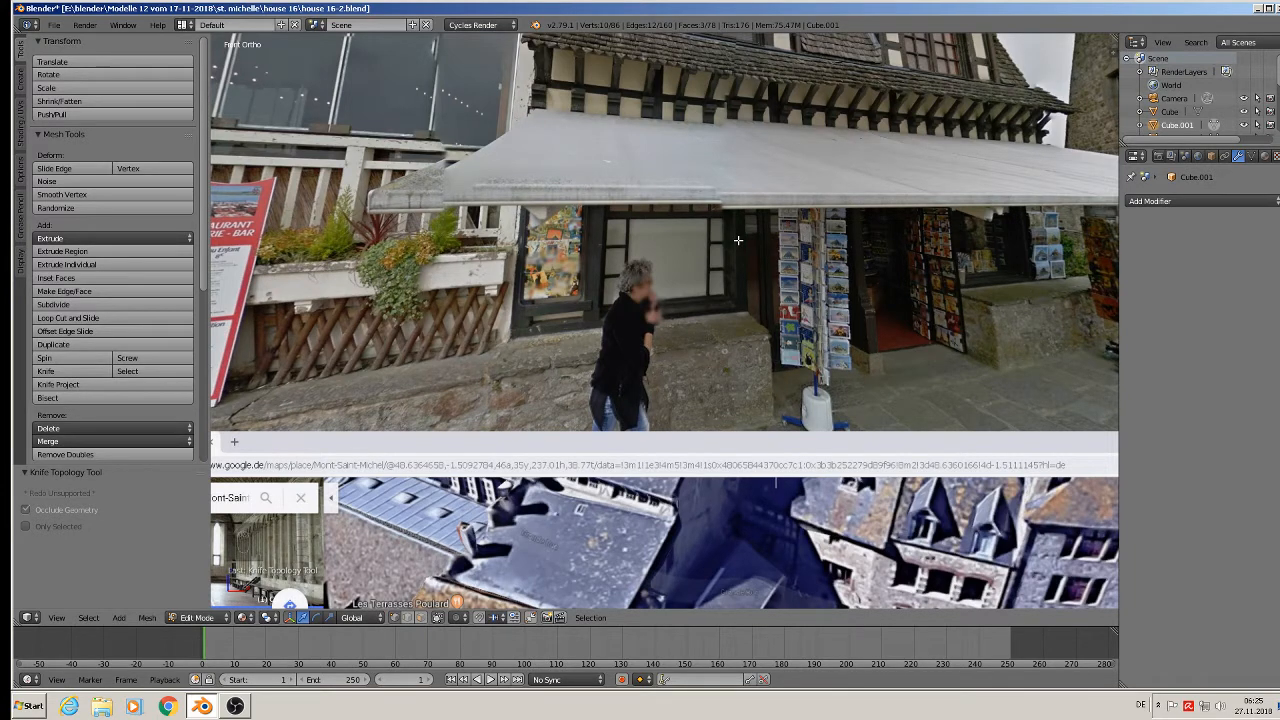
{"action": "scroll", "coordinate": [724, 285], "scroll_direction": "down", "scroll_amount": 8}
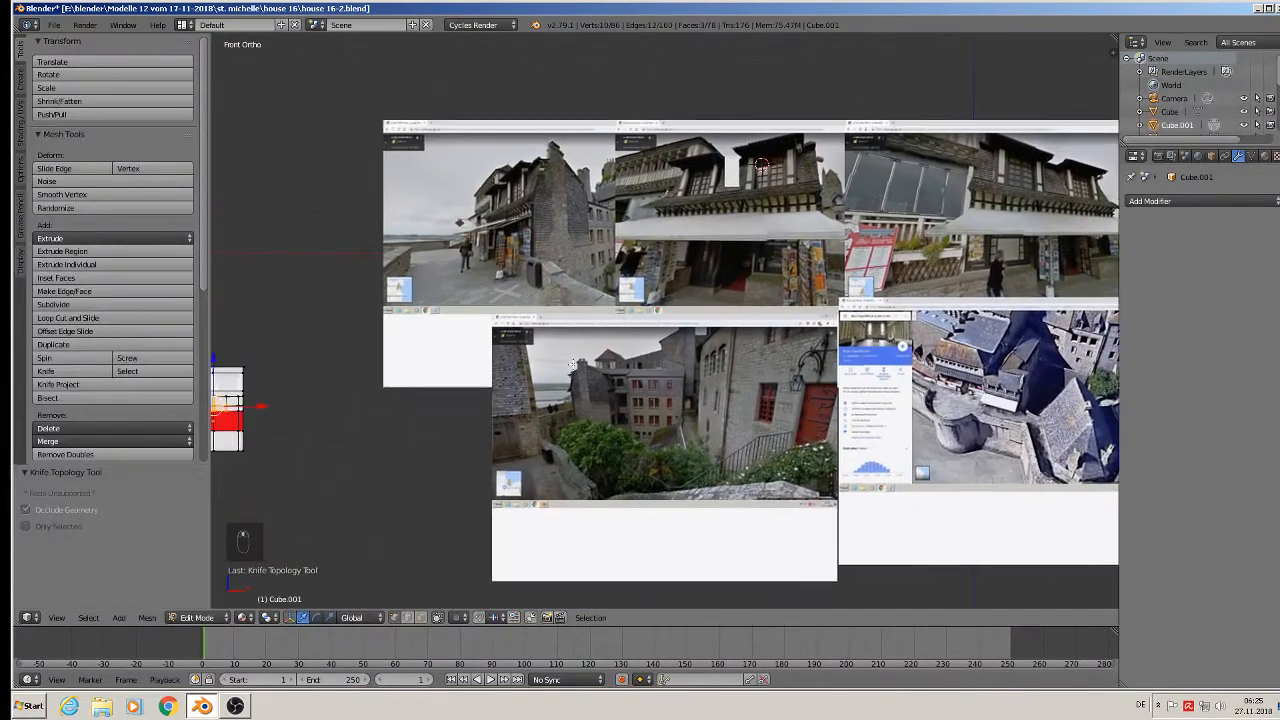
{"action": "middle_click_drag", "start_coordinate": [573, 364], "coordinate": [952, 281], "text": "shift"}
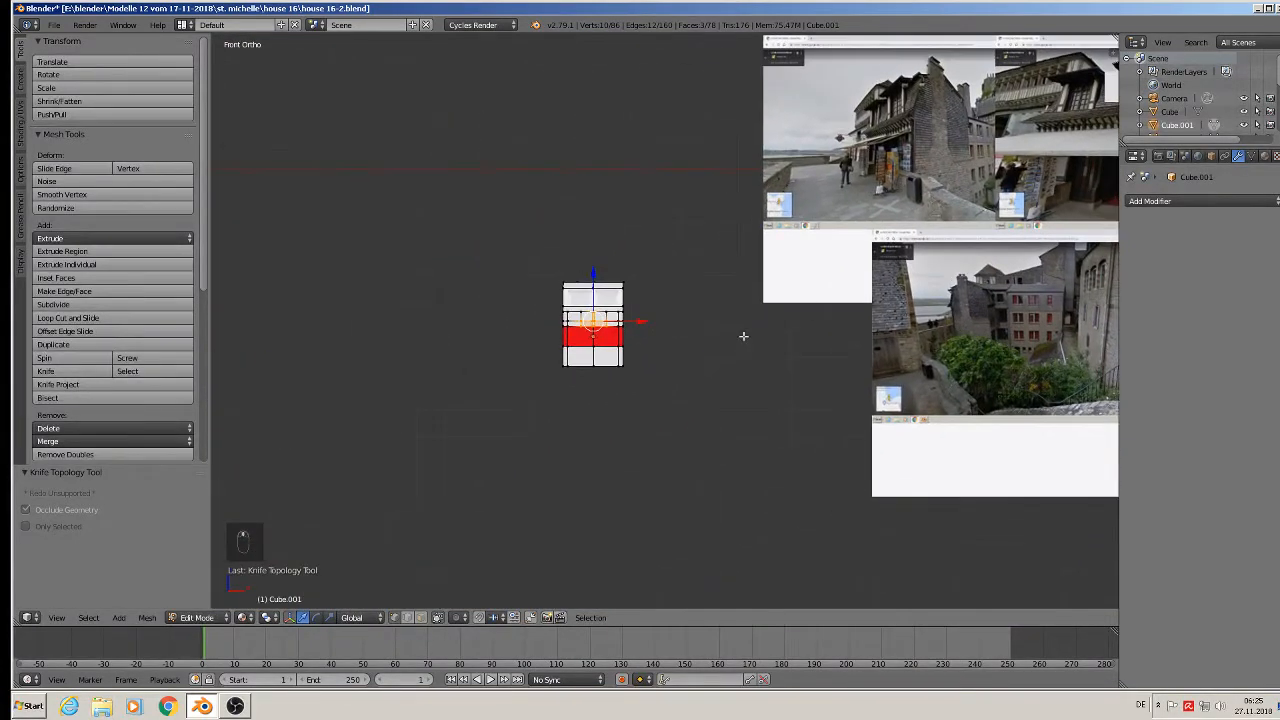
Step: Add a vertical loop cut just inside each quarter edge of the two inner panels, forming narrow posts about as wide as the centre strip
{"action": "scroll", "coordinate": [711, 353], "scroll_direction": "up", "scroll_amount": 4}
{"action": "scroll", "coordinate": [424, 246], "scroll_direction": "up", "scroll_amount": 7}
{"action": "scroll", "coordinate": [456, 366], "scroll_direction": "up", "scroll_amount": 2}
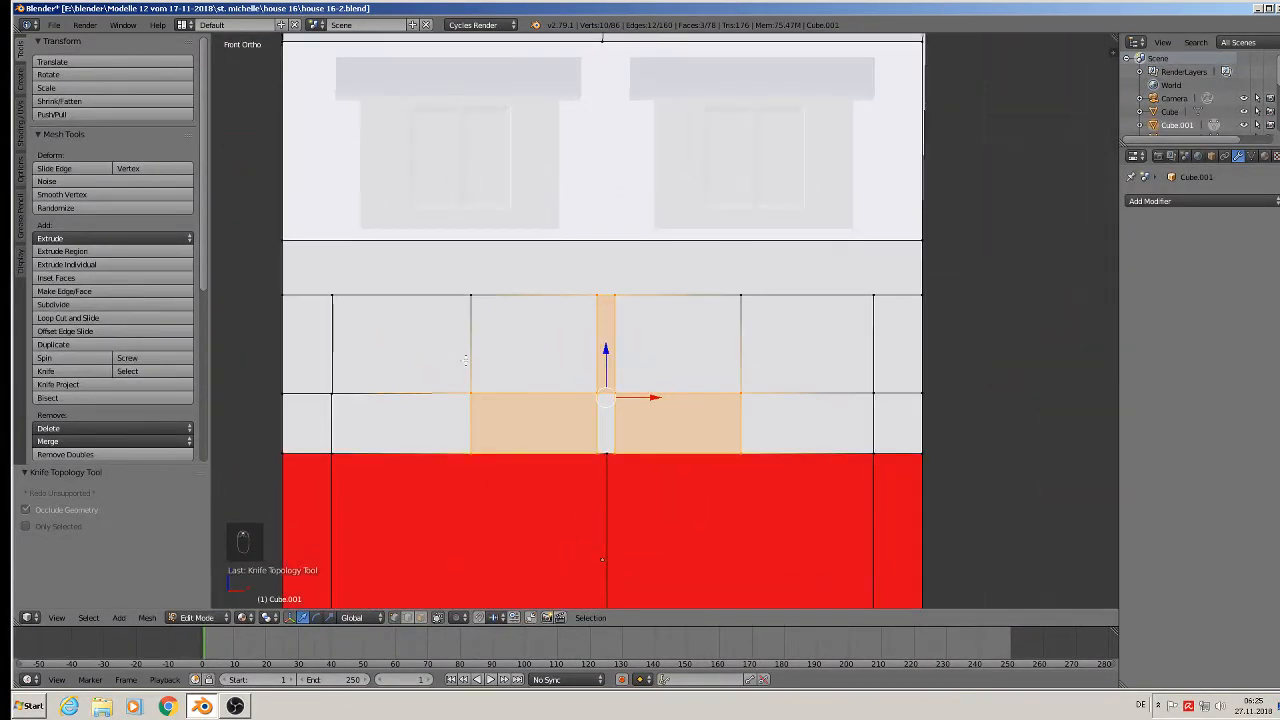
{"action": "middle_click_drag", "start_coordinate": [476, 347], "coordinate": [478, 266], "text": "shift"}
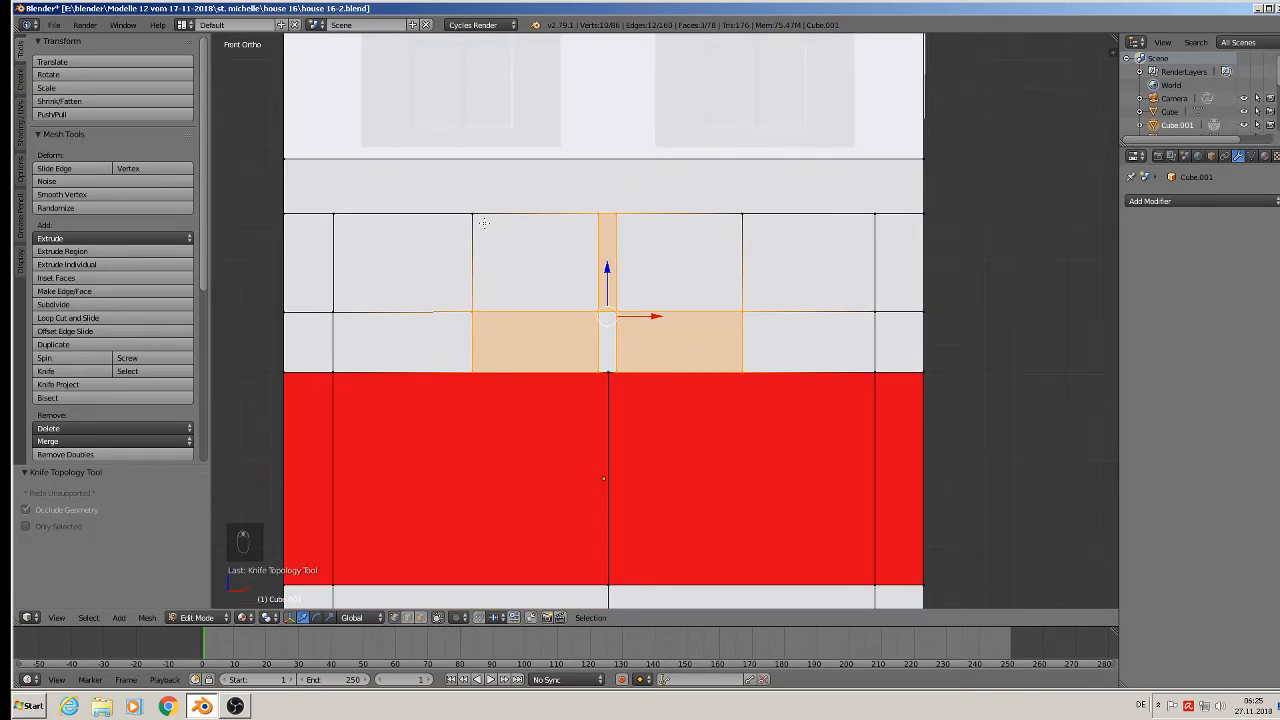
{"action": "key", "text": "ctrl+r"}
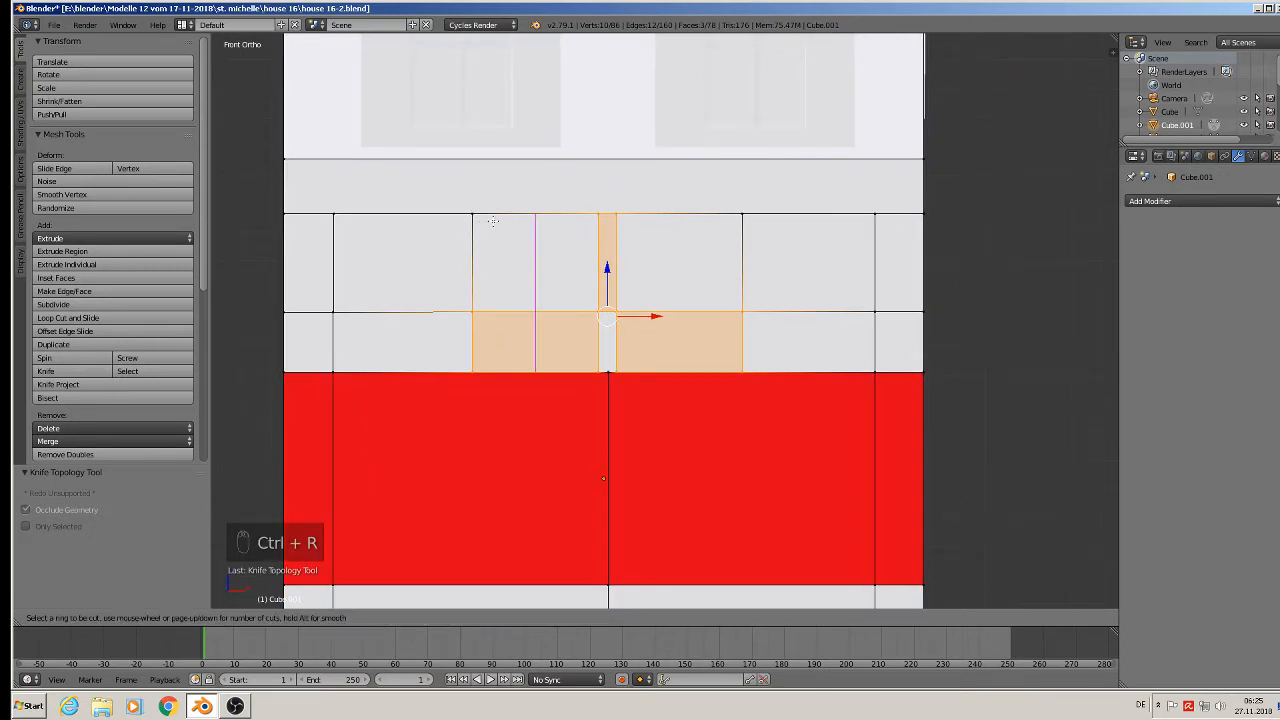
{"action": "left_click", "coordinate": [492, 220]}
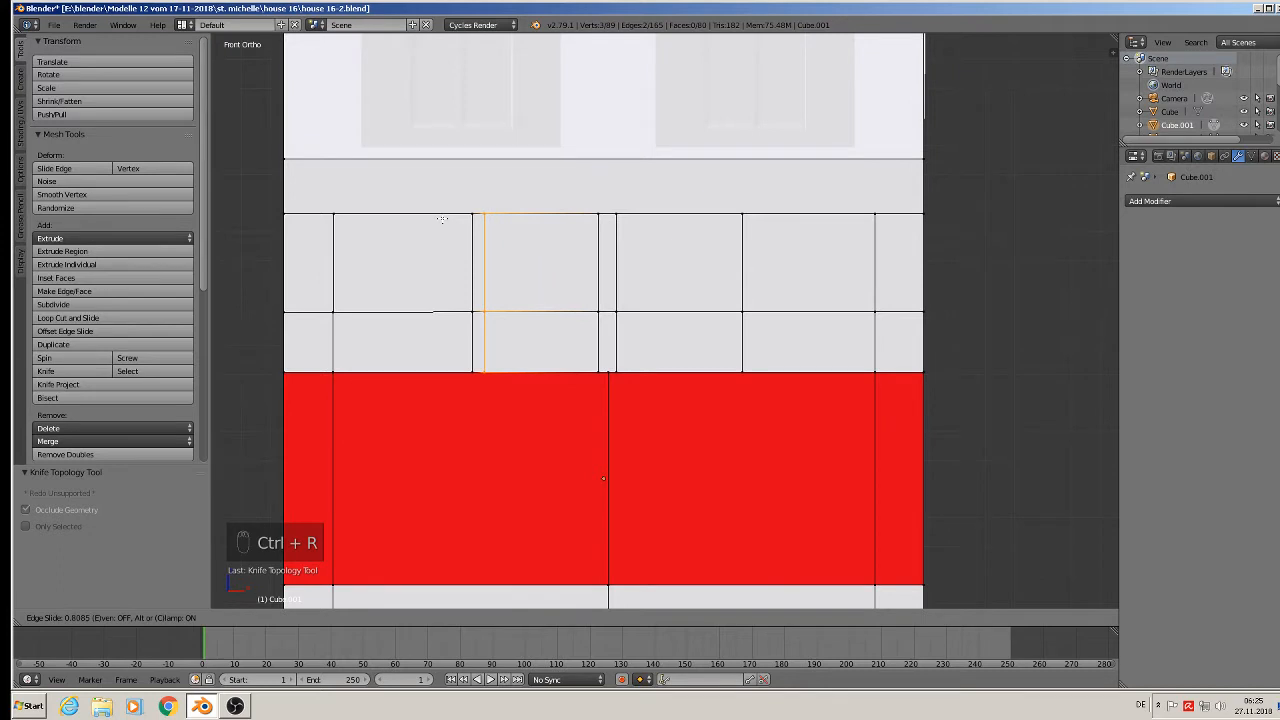
{"action": "left_click", "coordinate": [446, 219]}
{"action": "key", "text": "ctrl+r"}
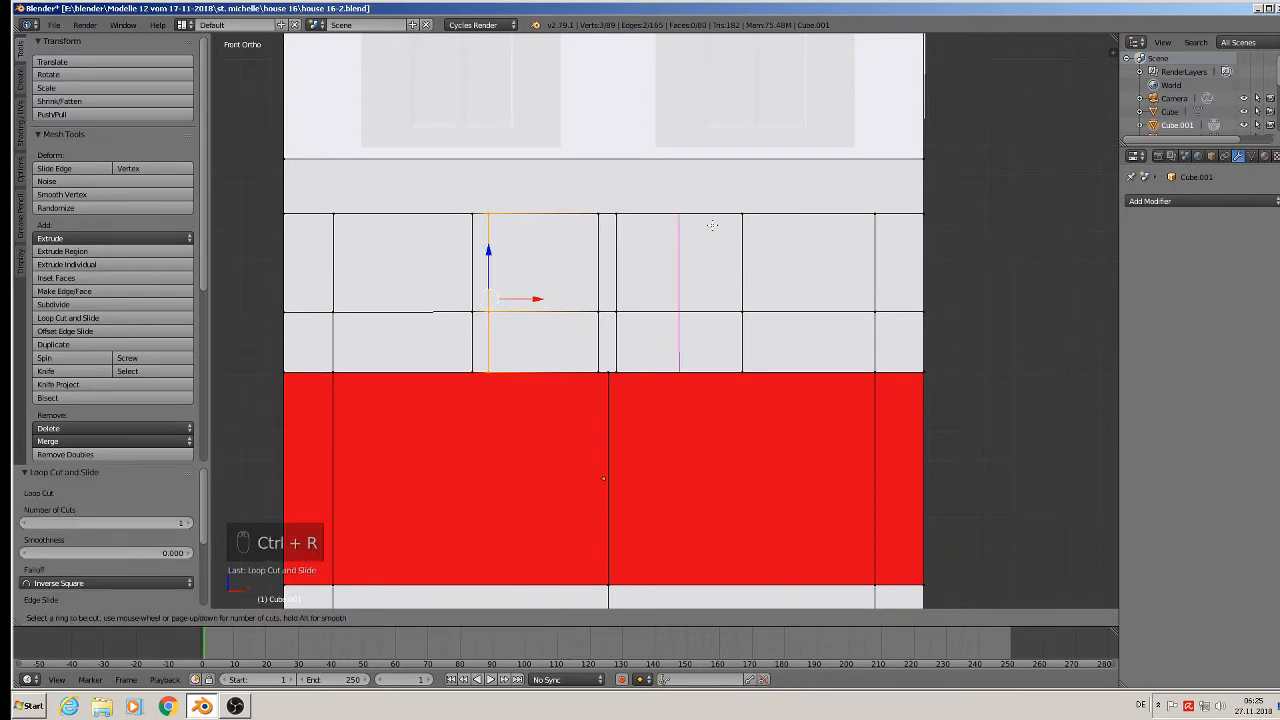
{"action": "left_click", "coordinate": [730, 231]}
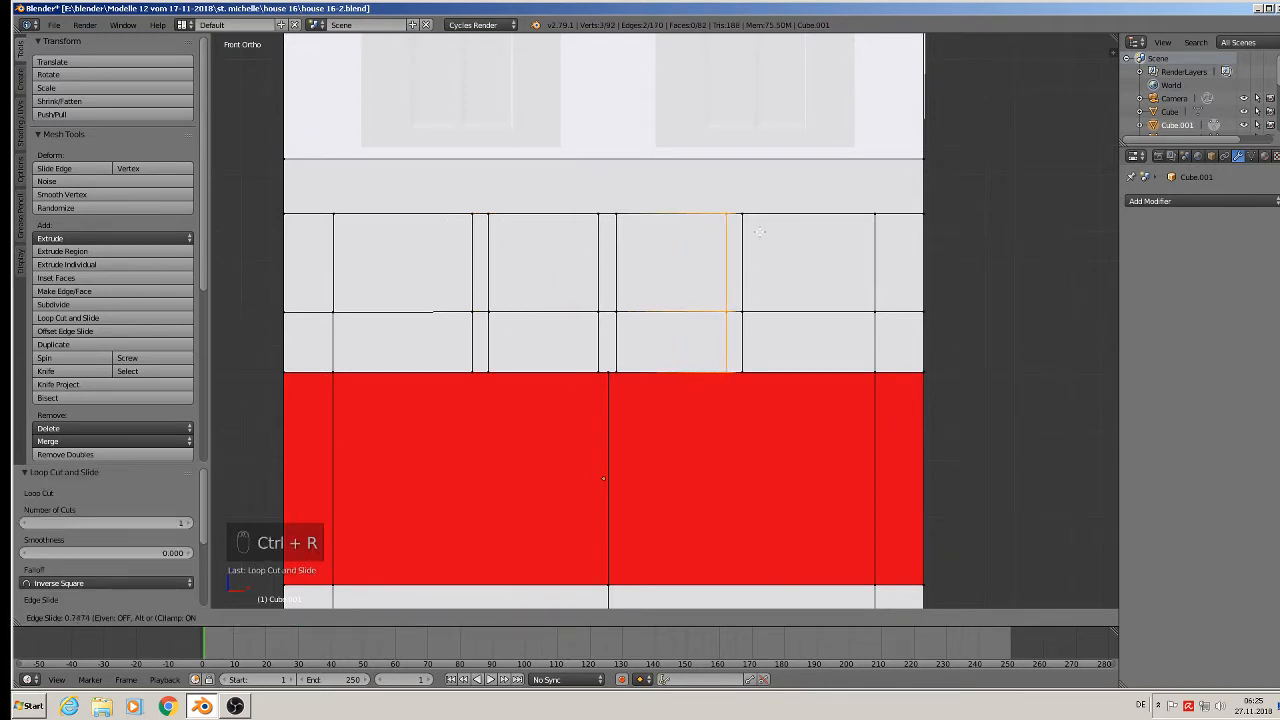
{"action": "left_click", "coordinate": [758, 231]}
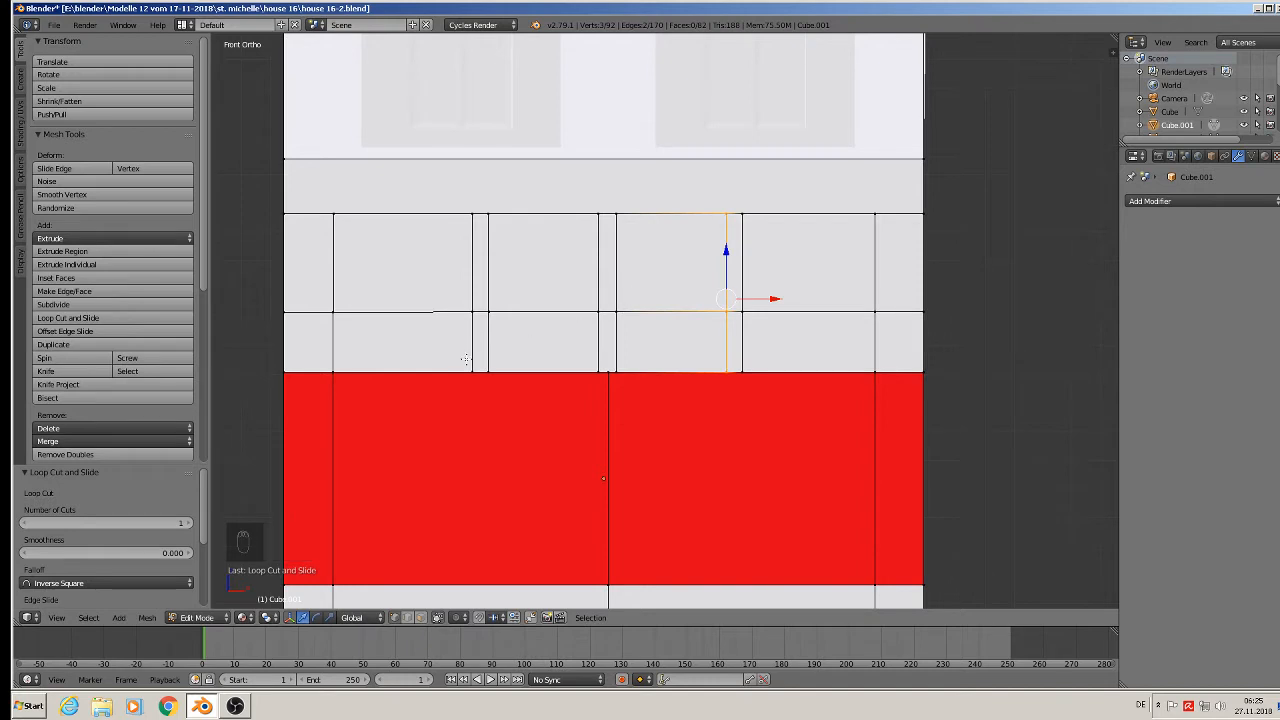
Step: In face selection, select the two wide outer faces of the upper panel row and compare the layout with the reference photos
{"action": "left_click", "coordinate": [426, 617]}
{"action": "right_click", "coordinate": [400, 290]}
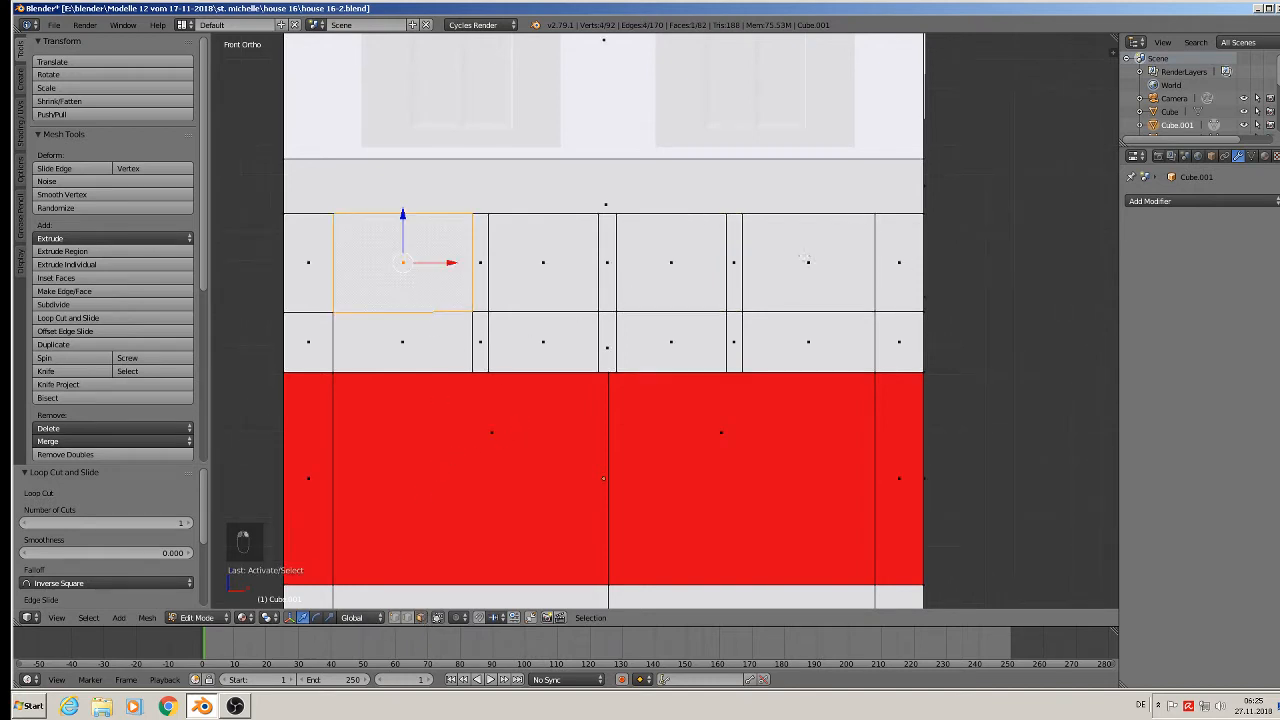
{"action": "right_click", "coordinate": [804, 257], "text": "shift"}
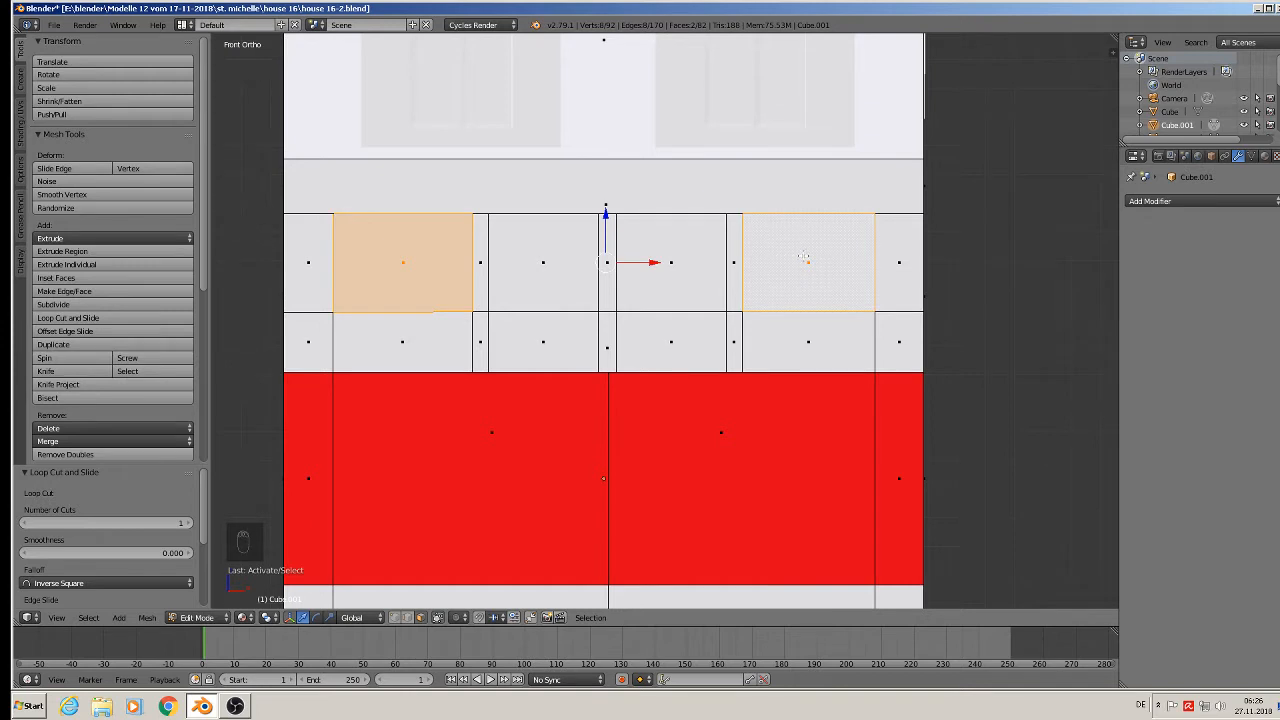
{"action": "scroll", "coordinate": [824, 305], "scroll_direction": "down", "scroll_amount": 8}
{"action": "middle_click_drag", "start_coordinate": [869, 391], "coordinate": [360, 306], "text": "shift"}
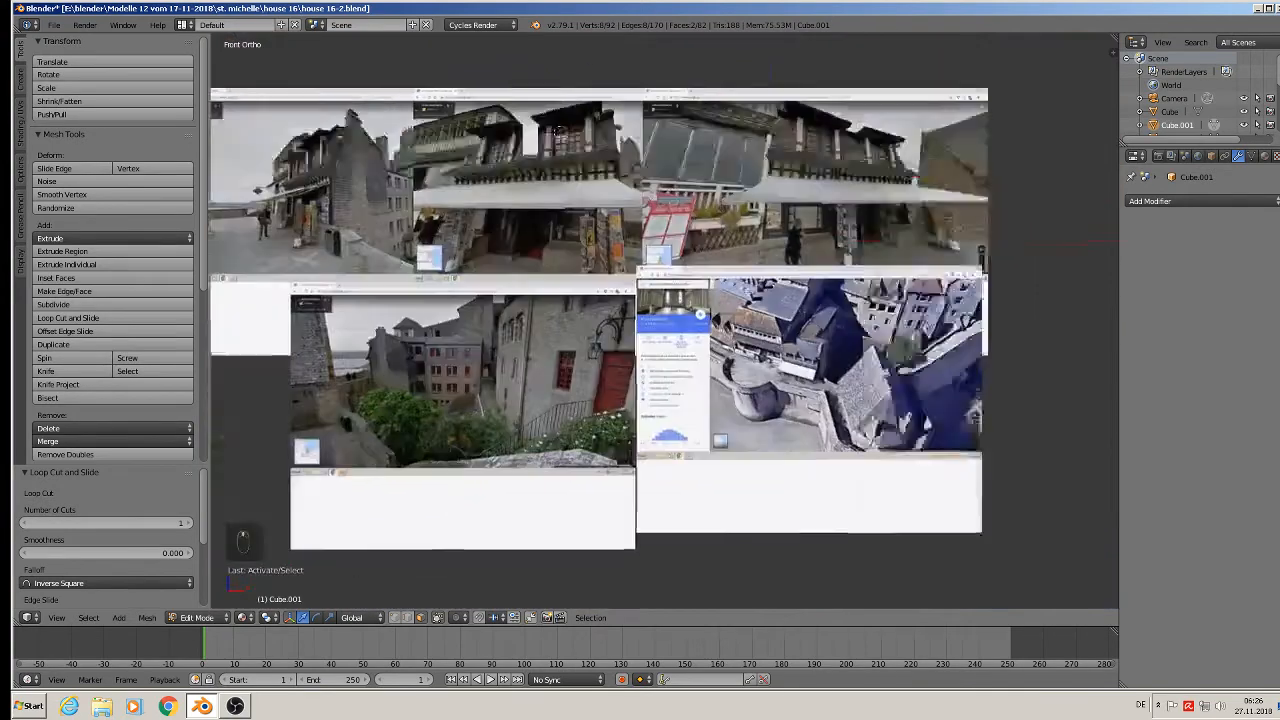
{"action": "middle_click_drag", "start_coordinate": [560, 131], "coordinate": [1117, 62], "text": "shift"}
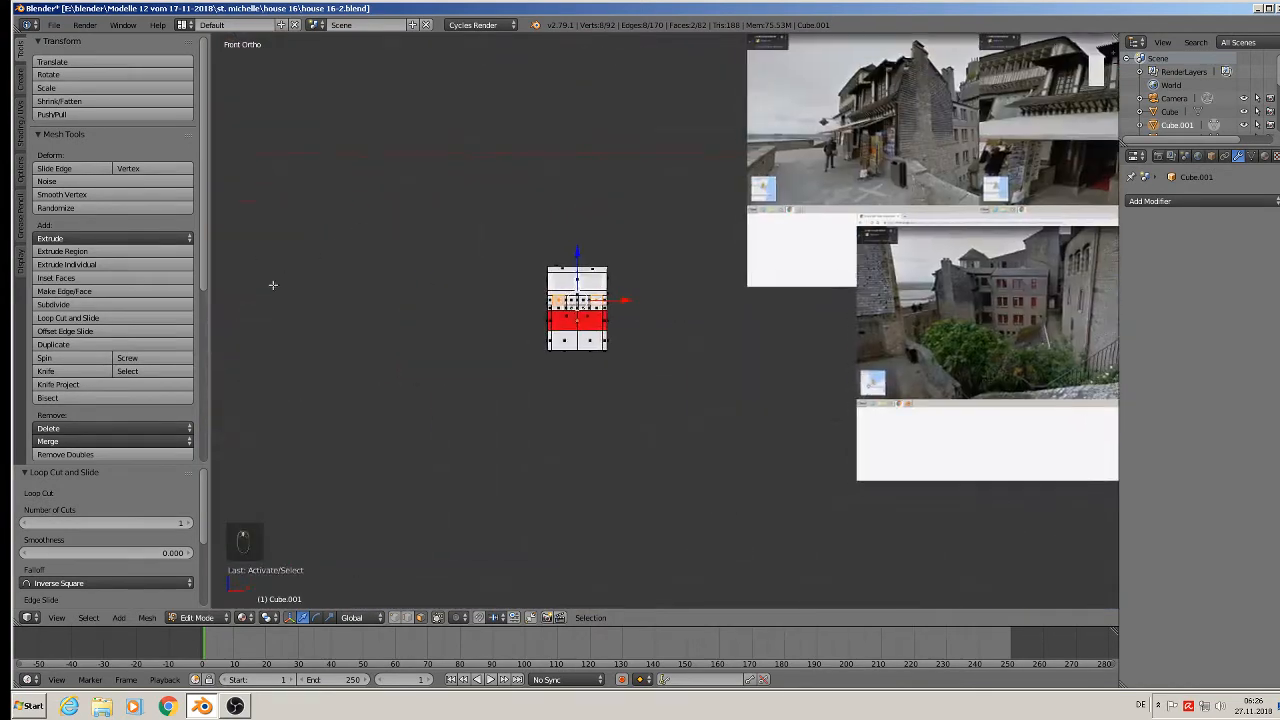
Step: Add a horizontal loop cut across the upper panel row, slid close to its top edge to form a thin beam
{"action": "scroll", "coordinate": [722, 266], "scroll_direction": "up", "scroll_amount": 10}
{"action": "middle_click_drag", "start_coordinate": [628, 380], "coordinate": [713, 294], "text": "shift"}
{"action": "scroll", "coordinate": [713, 294], "scroll_direction": "up", "scroll_amount": 3}
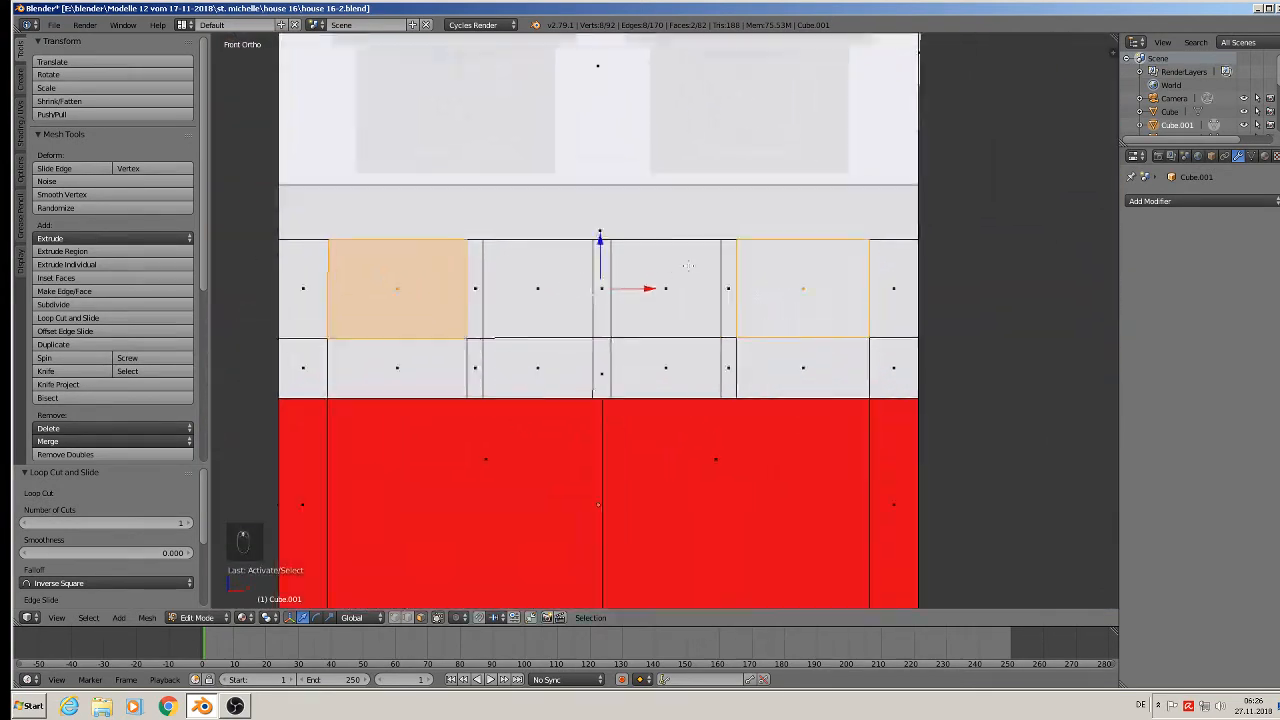
{"action": "key", "text": "ctrl+r"}
{"action": "left_click", "coordinate": [483, 265]}
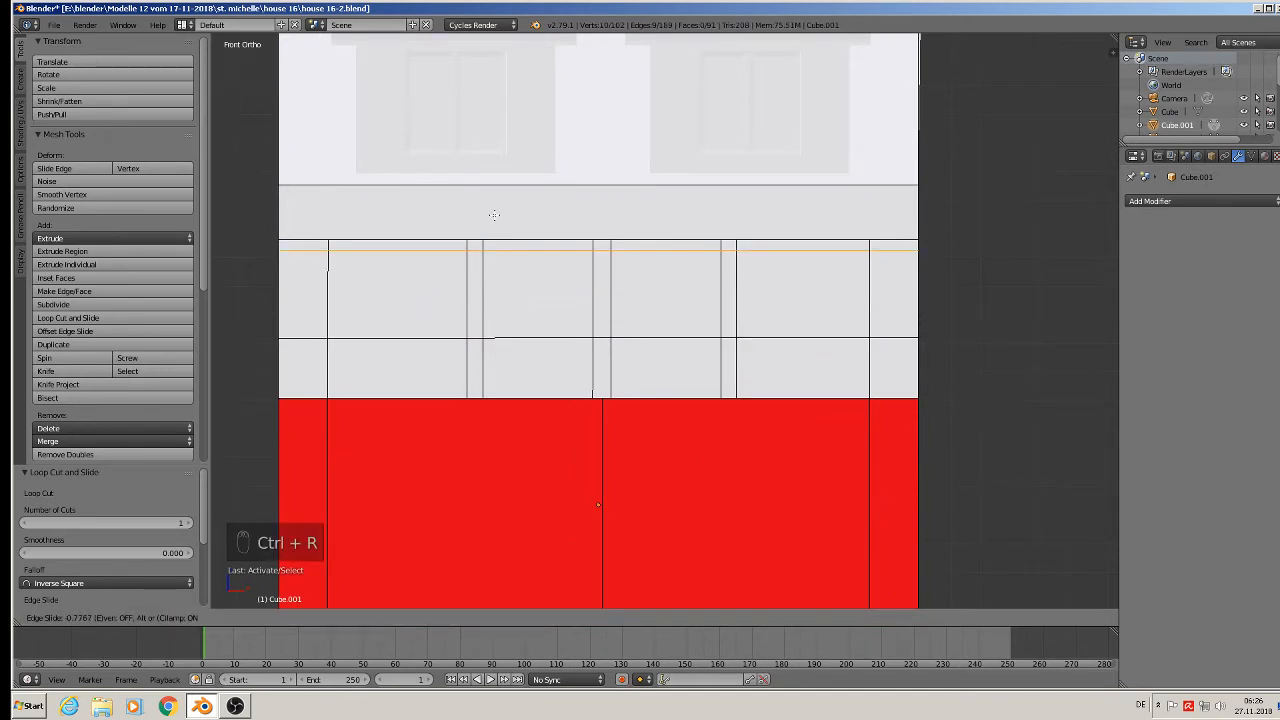
{"action": "left_click", "coordinate": [494, 219]}
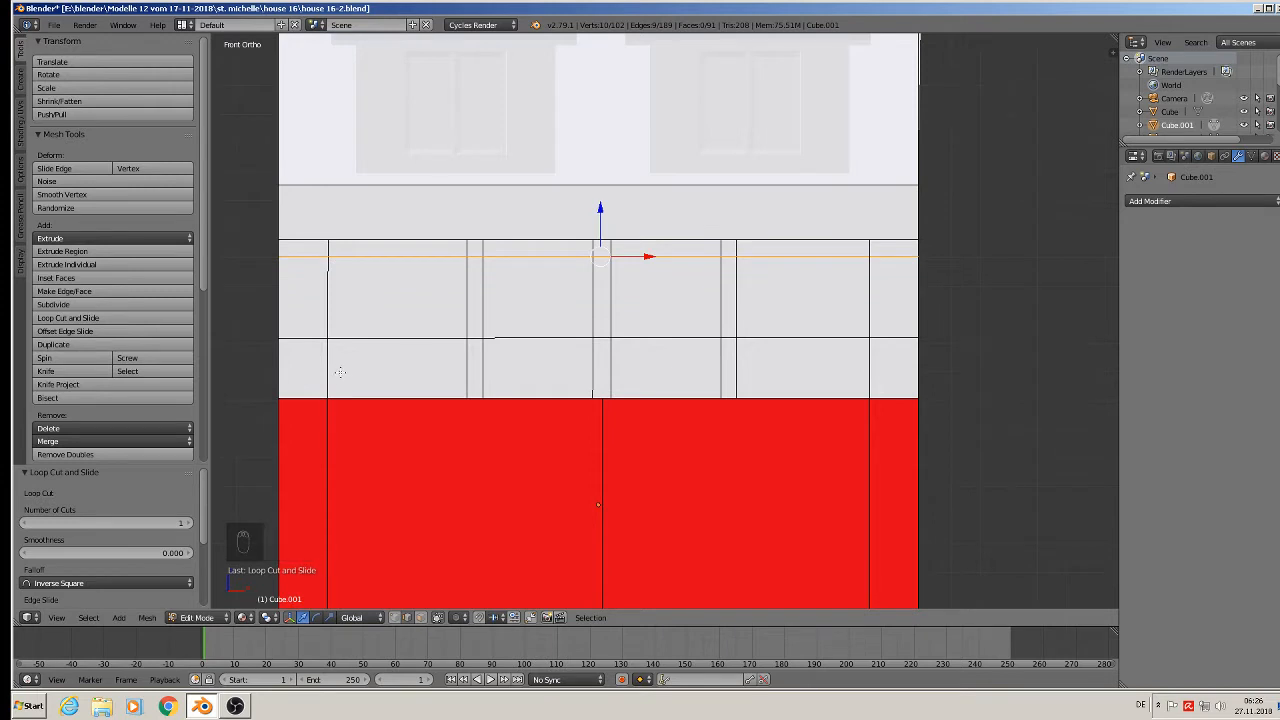
Step: Add horizontal loop cuts in the left and right halves of the lower panel row, slid up just beneath its top edge
{"action": "key", "text": "ctrl+r"}
{"action": "left_click", "coordinate": [470, 362]}
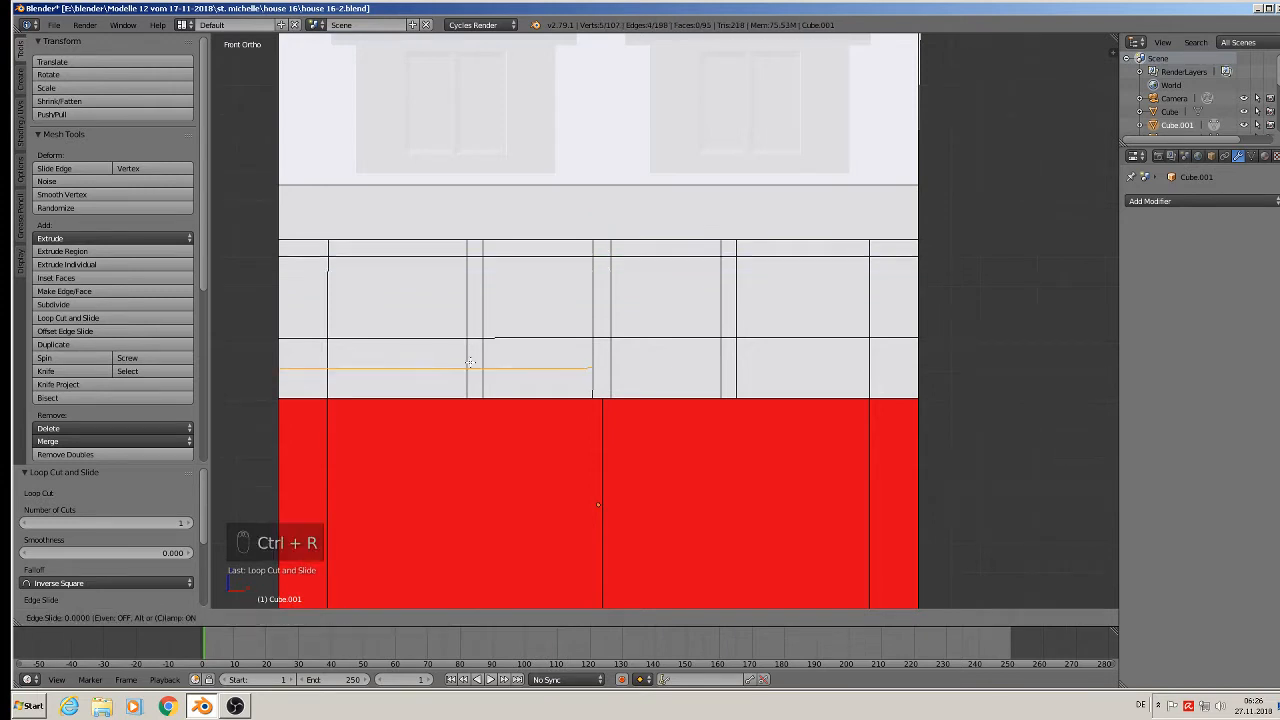
{"action": "left_click", "coordinate": [474, 346]}
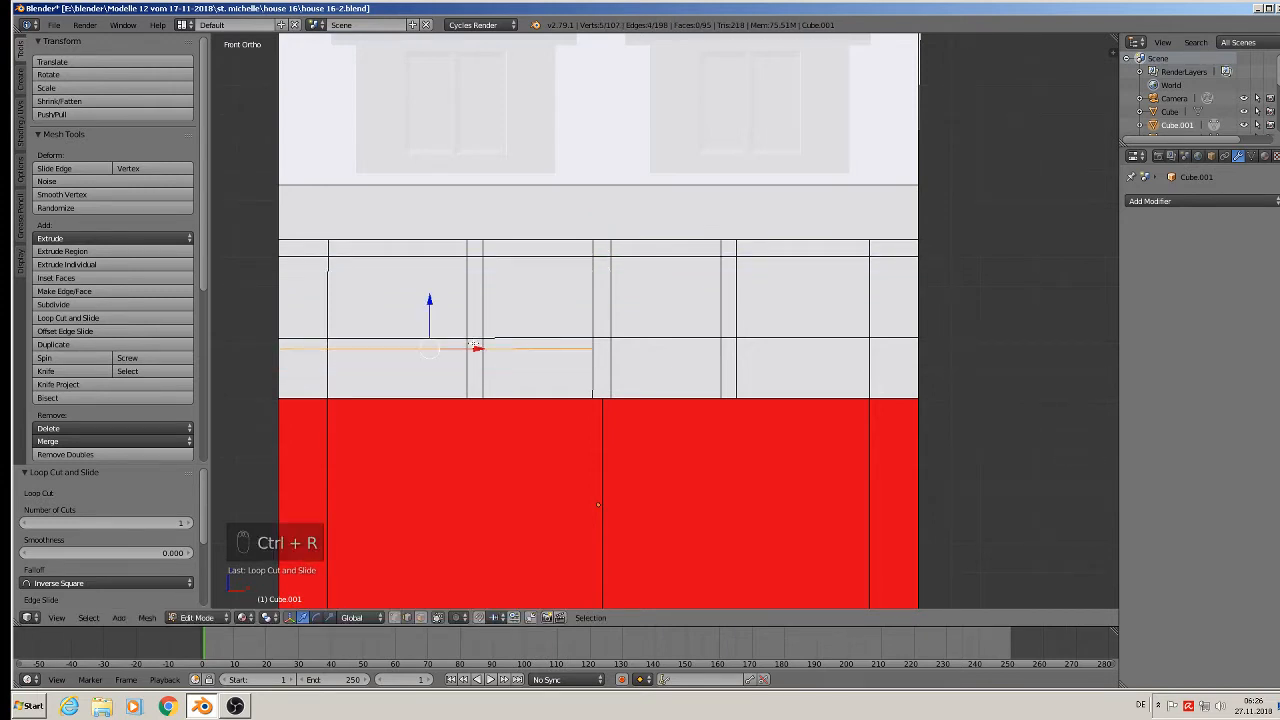
{"action": "key", "text": "ctrl+r"}
{"action": "left_click", "coordinate": [700, 365]}
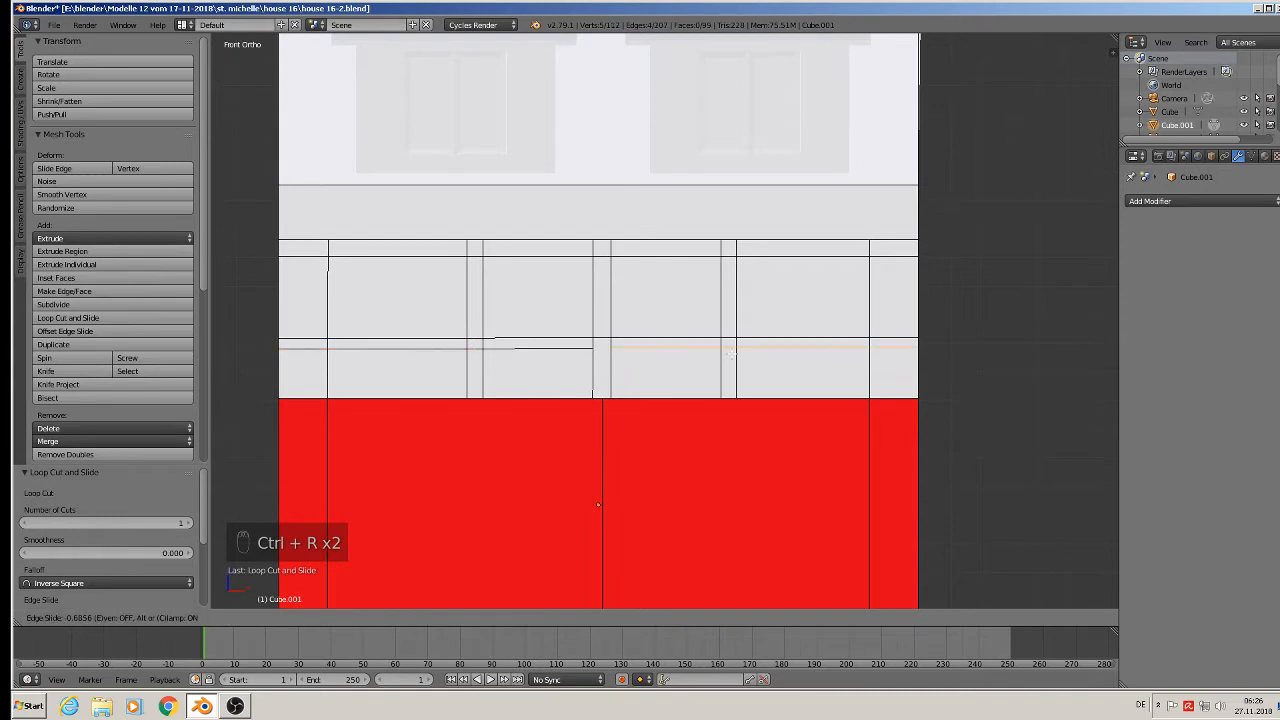
{"action": "left_click", "coordinate": [731, 357]}
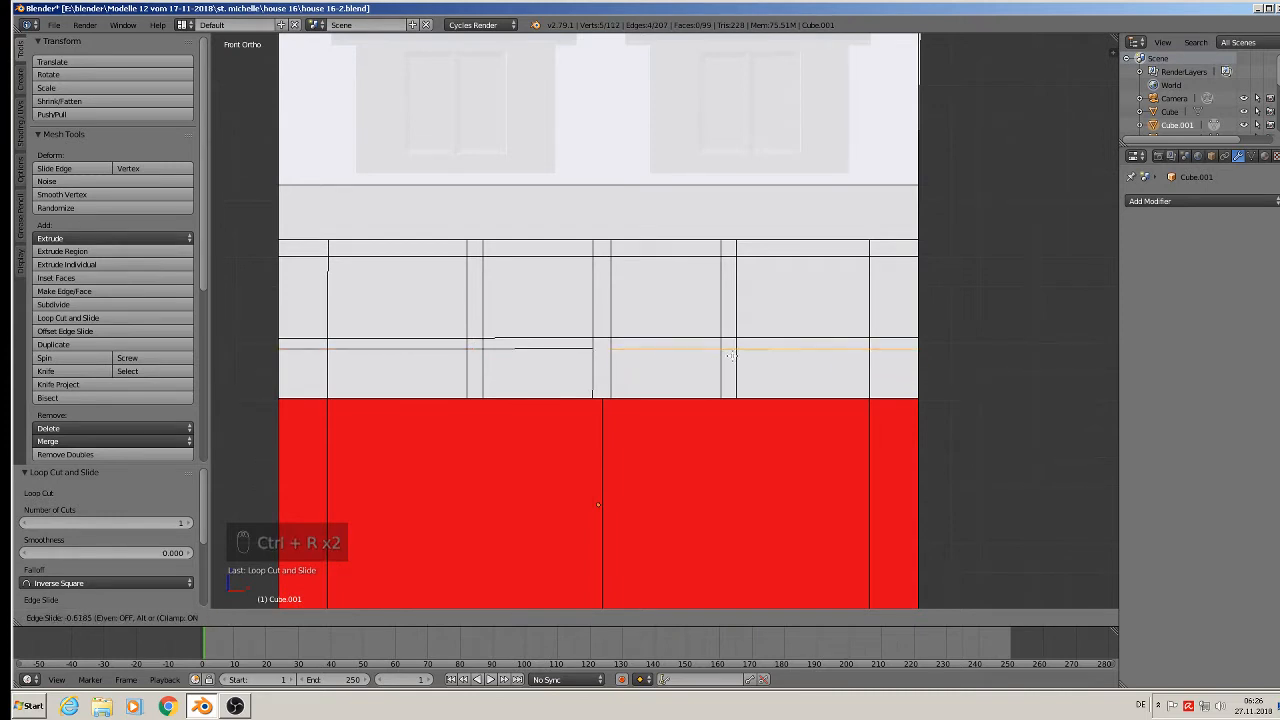
Step: Add a vertical loop cut in each of the two outermost end strips of the front wall, placed towards their inner edges
{"action": "key", "text": "ctrl+r"}
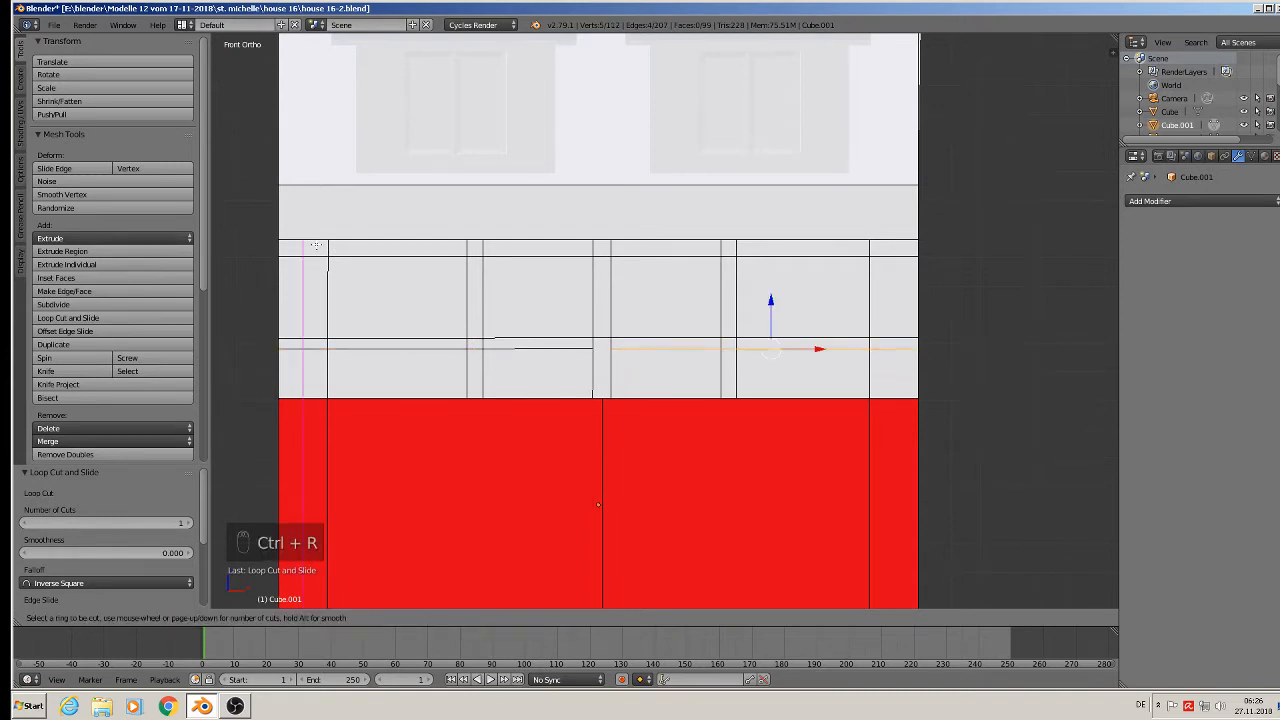
{"action": "left_click", "coordinate": [329, 247]}
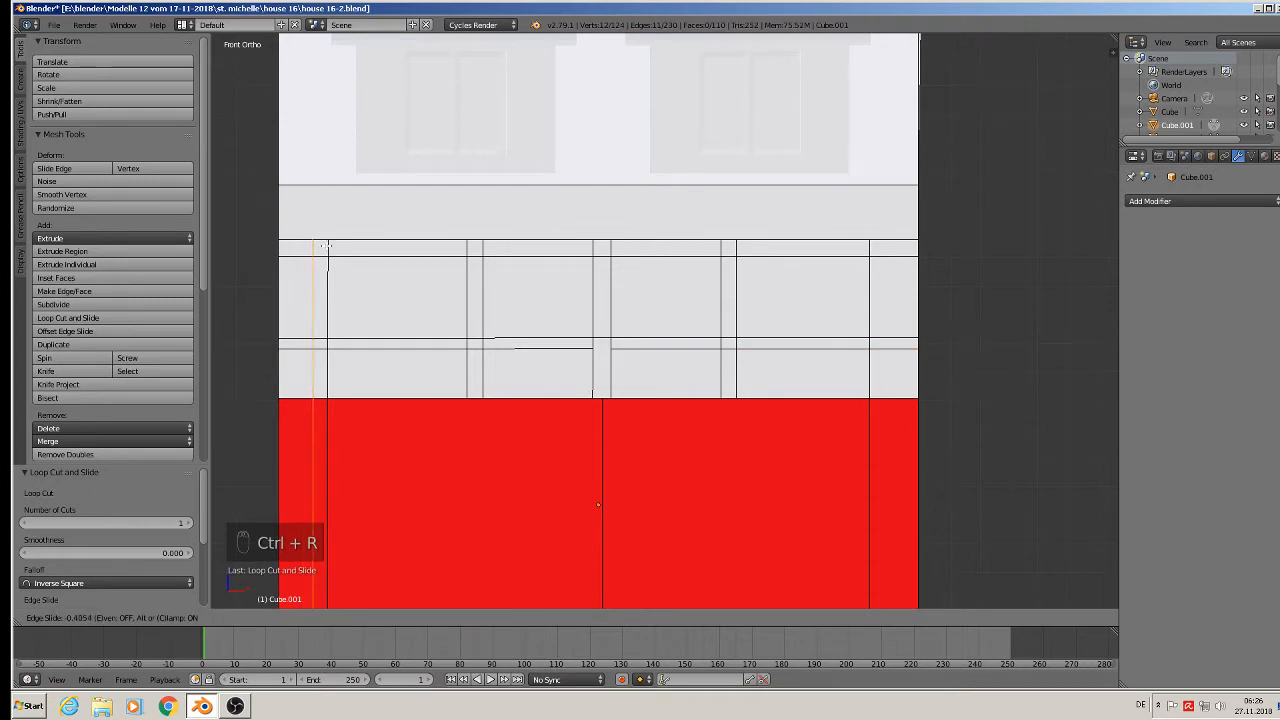
{"action": "left_click", "coordinate": [339, 250]}
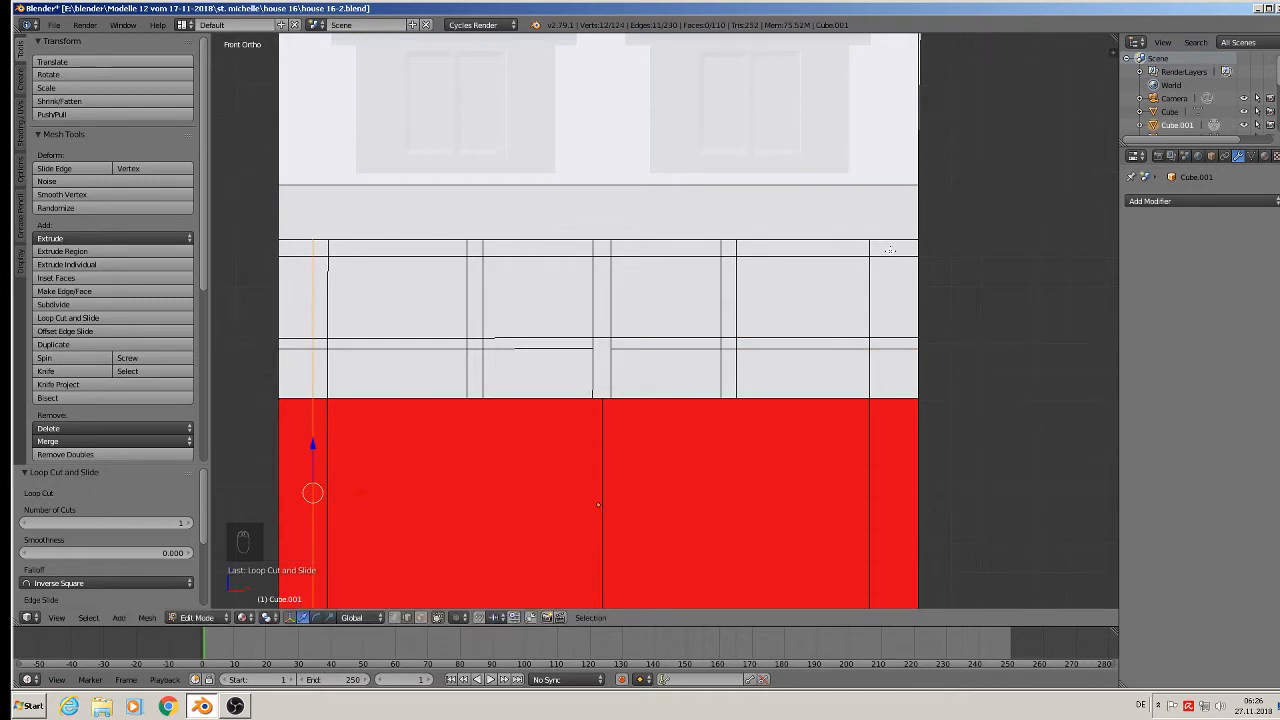
{"action": "key", "text": "ctrl+r"}
{"action": "left_click", "coordinate": [889, 249]}
{"action": "left_click", "coordinate": [878, 247]}
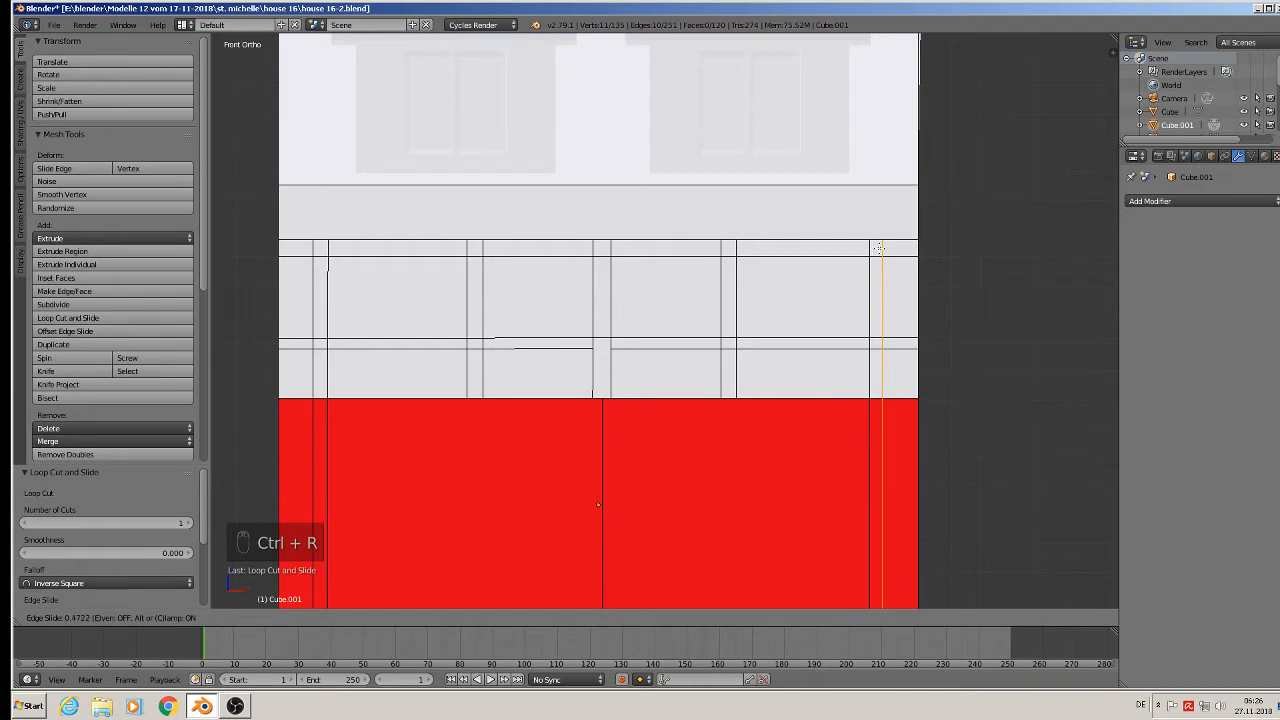
Step: Add a second vertical loop cut in both end strips, roughly midway between the previous cut and the wall's outer corner
{"action": "key", "text": "ctrl+r"}
{"action": "left_click", "coordinate": [903, 243]}
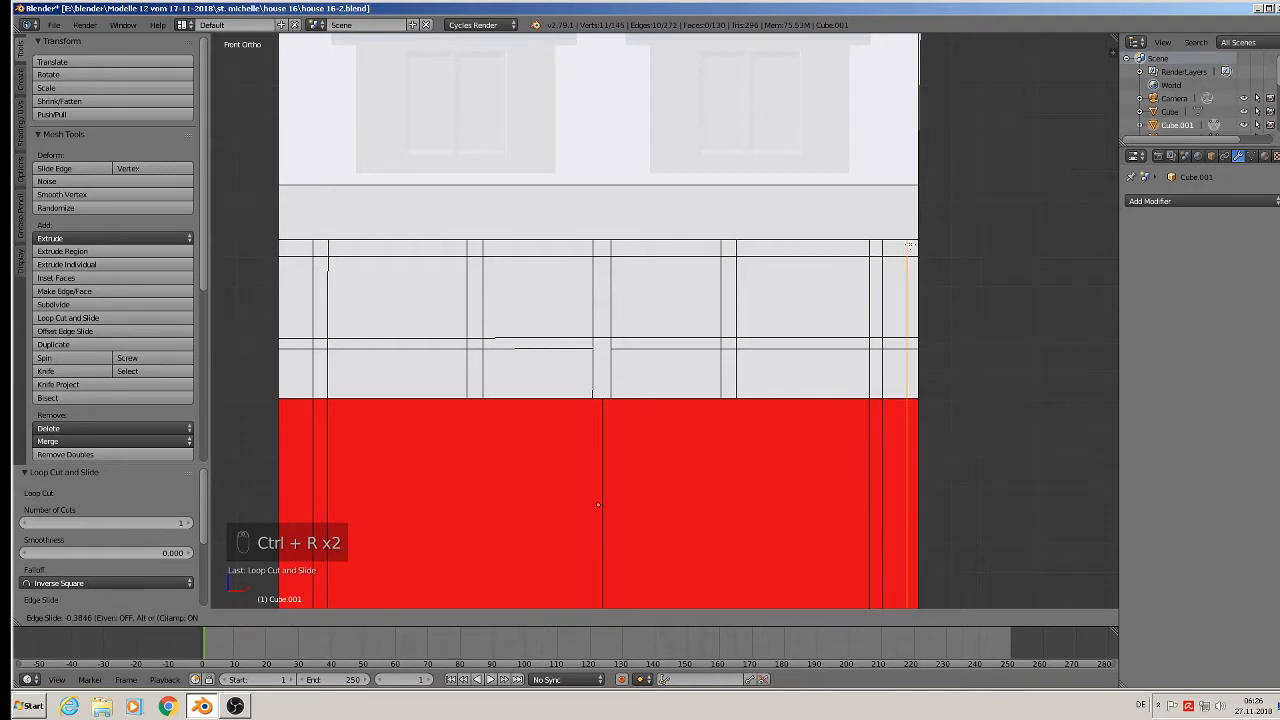
{"action": "left_click", "coordinate": [903, 245]}
{"action": "key", "text": "ctrl+r"}
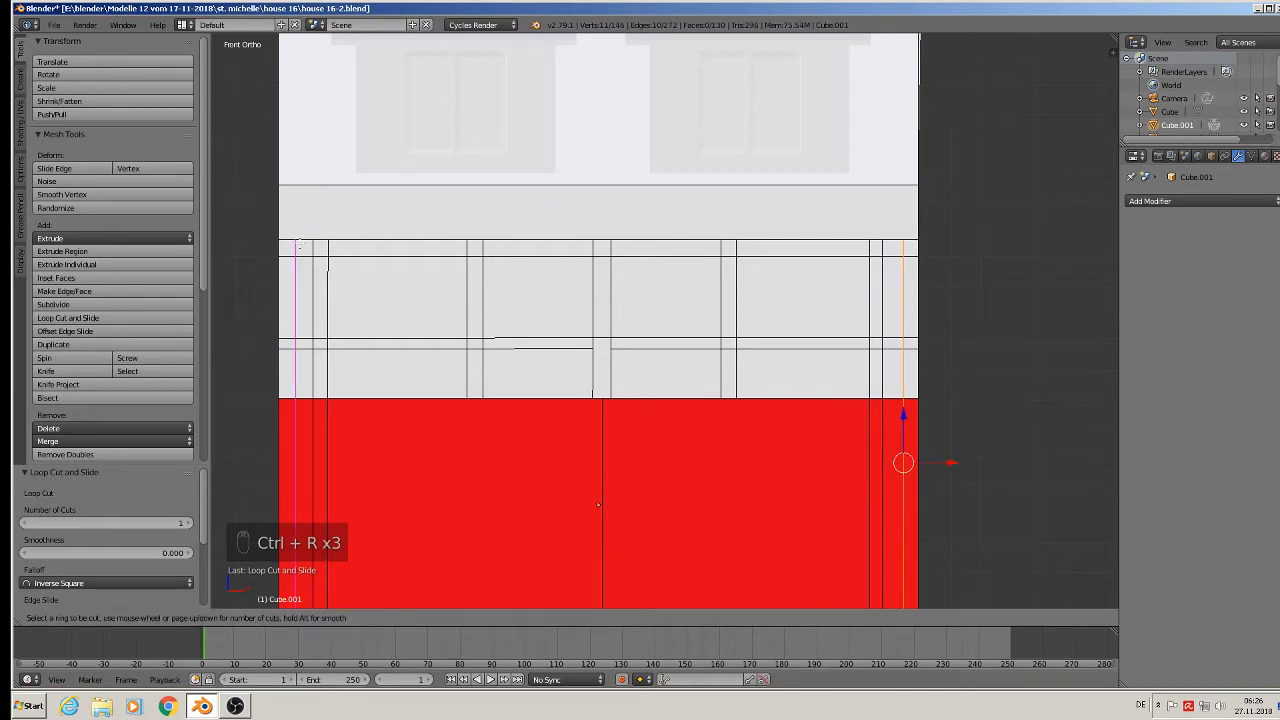
{"action": "left_click", "coordinate": [296, 242]}
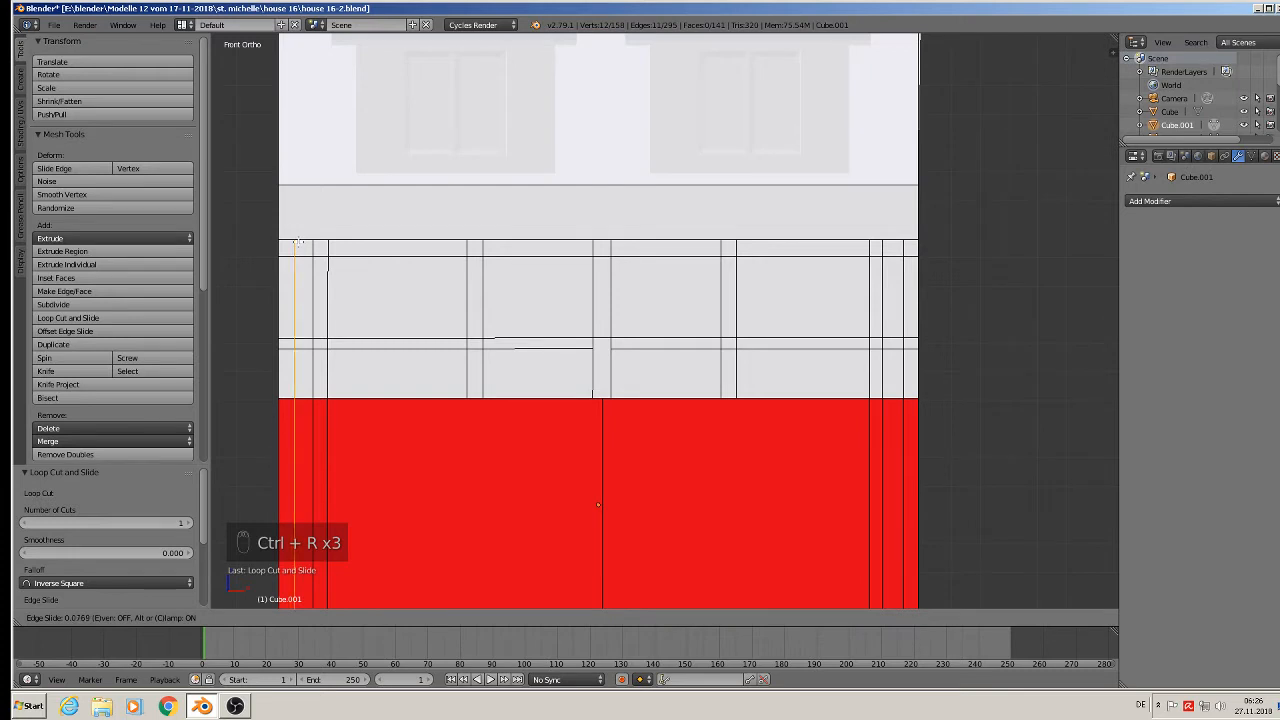
{"action": "left_click", "coordinate": [297, 242]}
Step: Delete only the faces of the two wide outer panels in the upper row to open the shop windows
{"action": "key", "text": "a"}
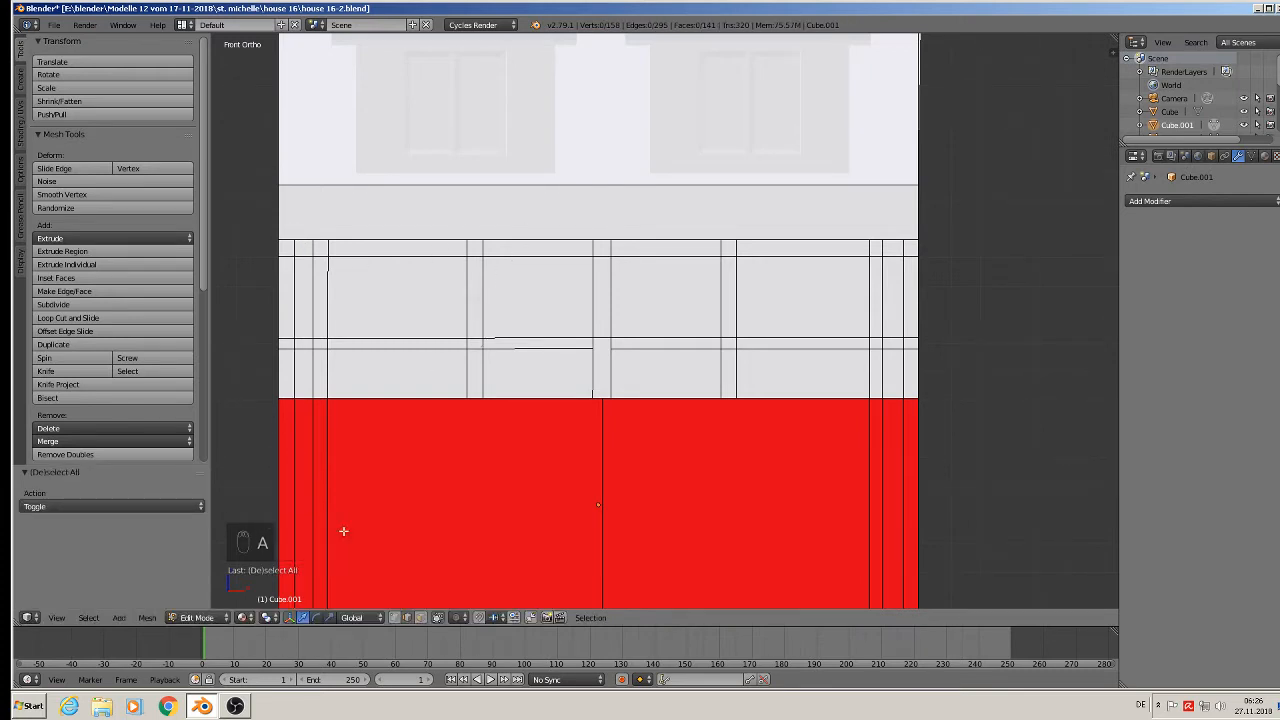
{"action": "right_click", "coordinate": [373, 276]}
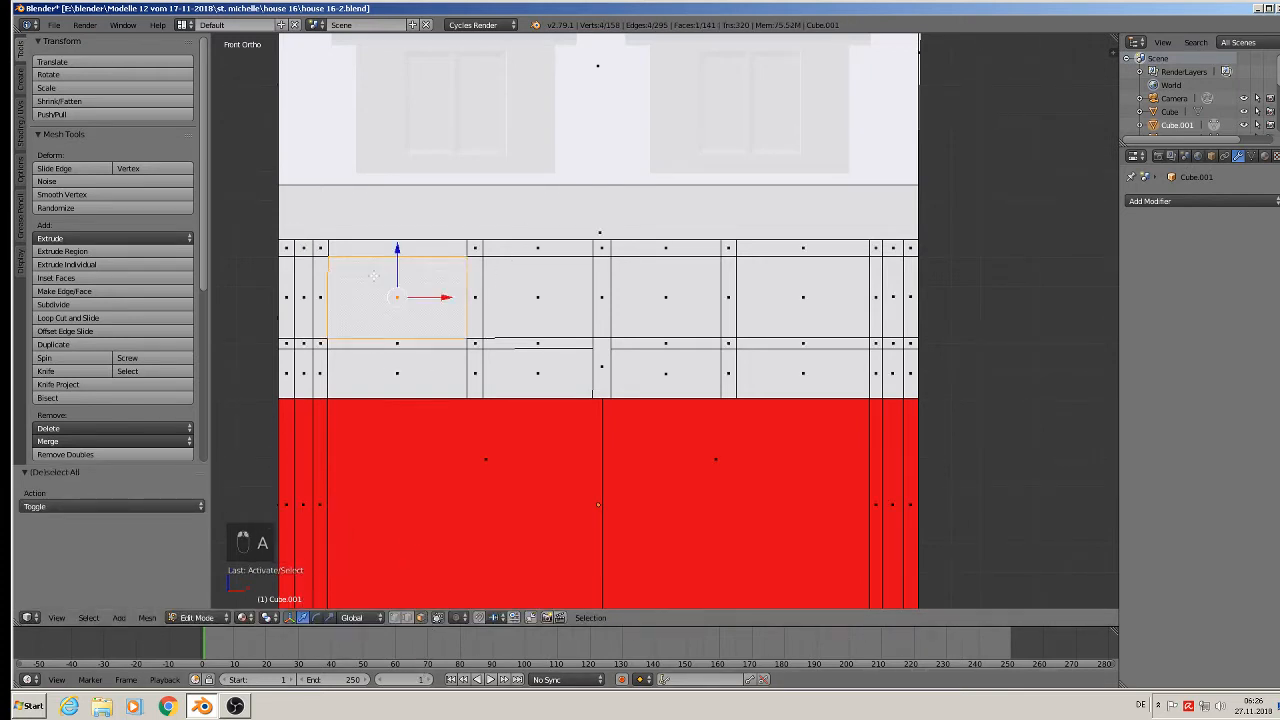
{"action": "right_click", "coordinate": [798, 312], "text": "shift"}
{"action": "key", "text": "x"}
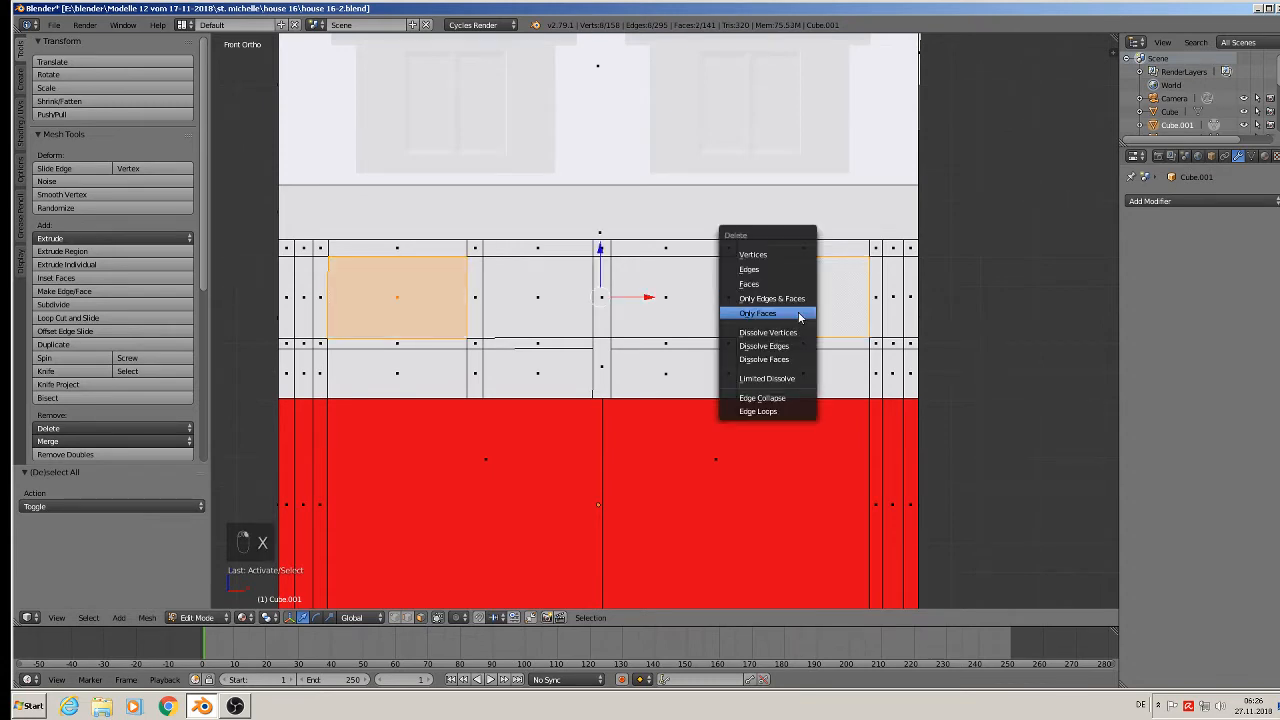
{"action": "left_click", "coordinate": [799, 315]}
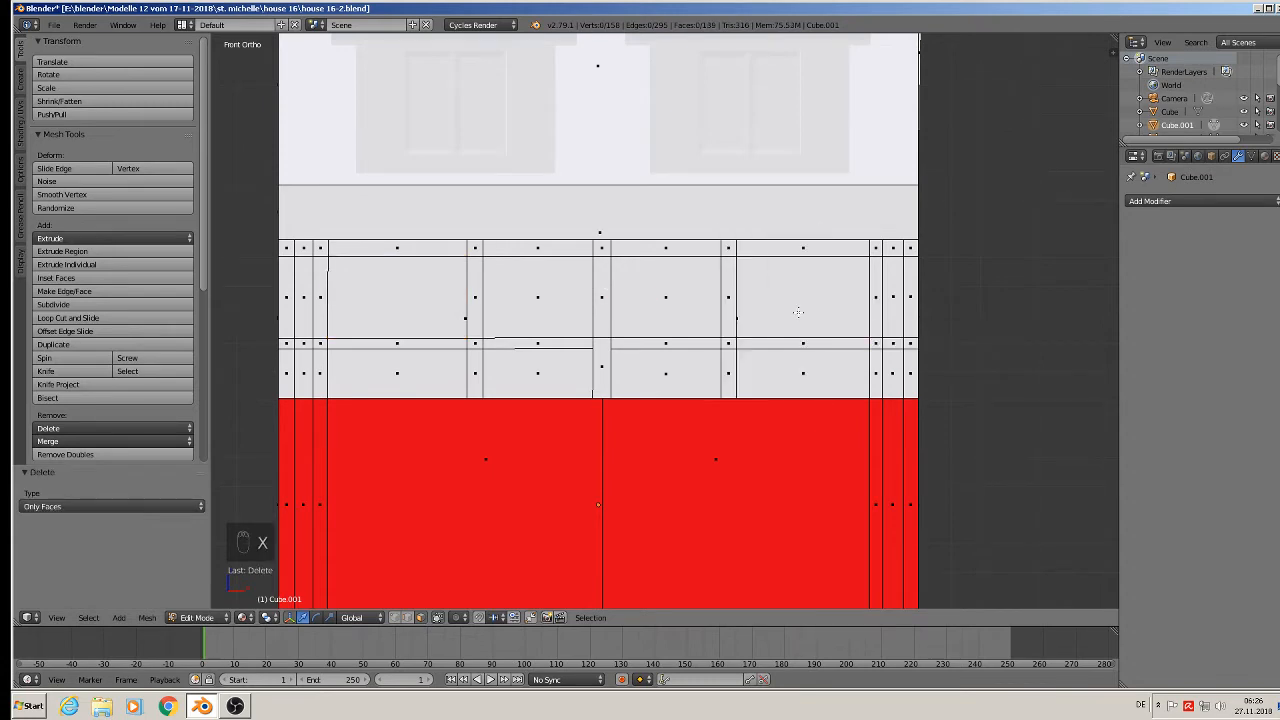
Step: Delete the upper and lower edges of the thin beam in both inner bays to open the two doorways
{"action": "mouse_move", "coordinate": [658, 376]}
{"action": "middle_mouse_down"}
{"action": "mouse_move", "coordinate": [700, 380]}
{"action": "mouse_move", "coordinate": [640, 390]}
{"action": "middle_mouse_up"}
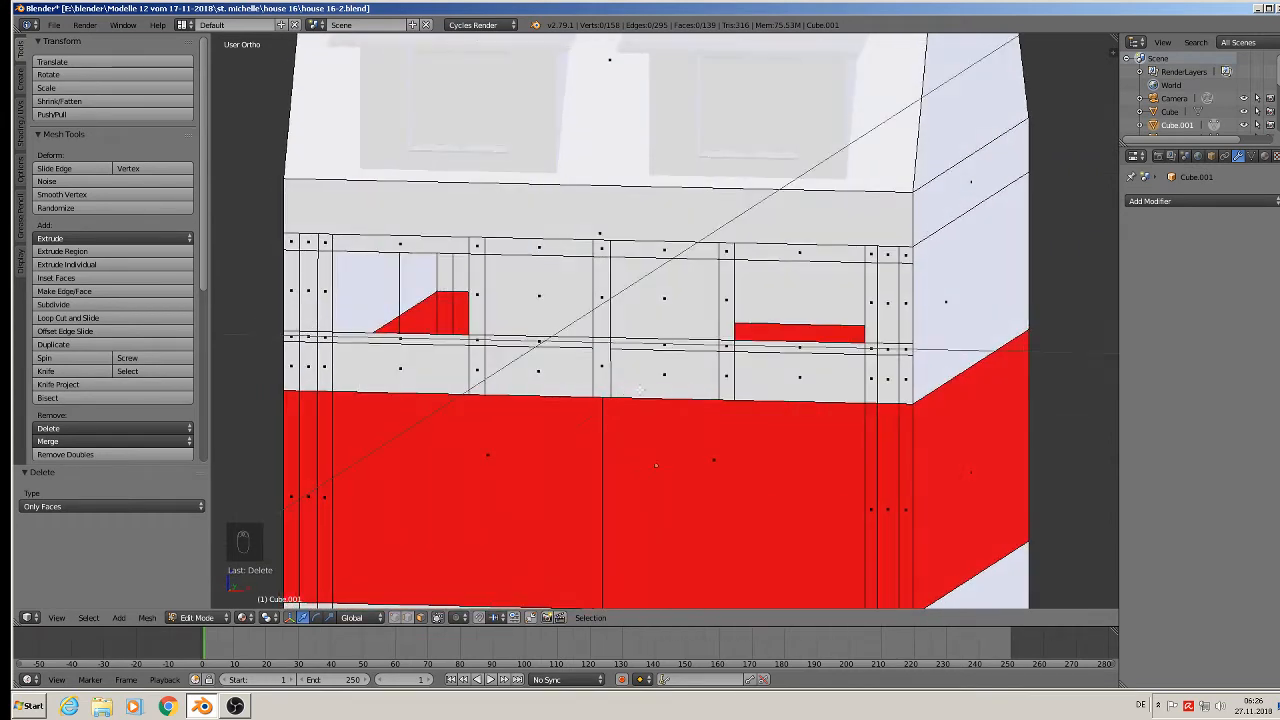
{"action": "left_click", "coordinate": [408, 618]}
{"action": "right_click", "coordinate": [528, 343]}
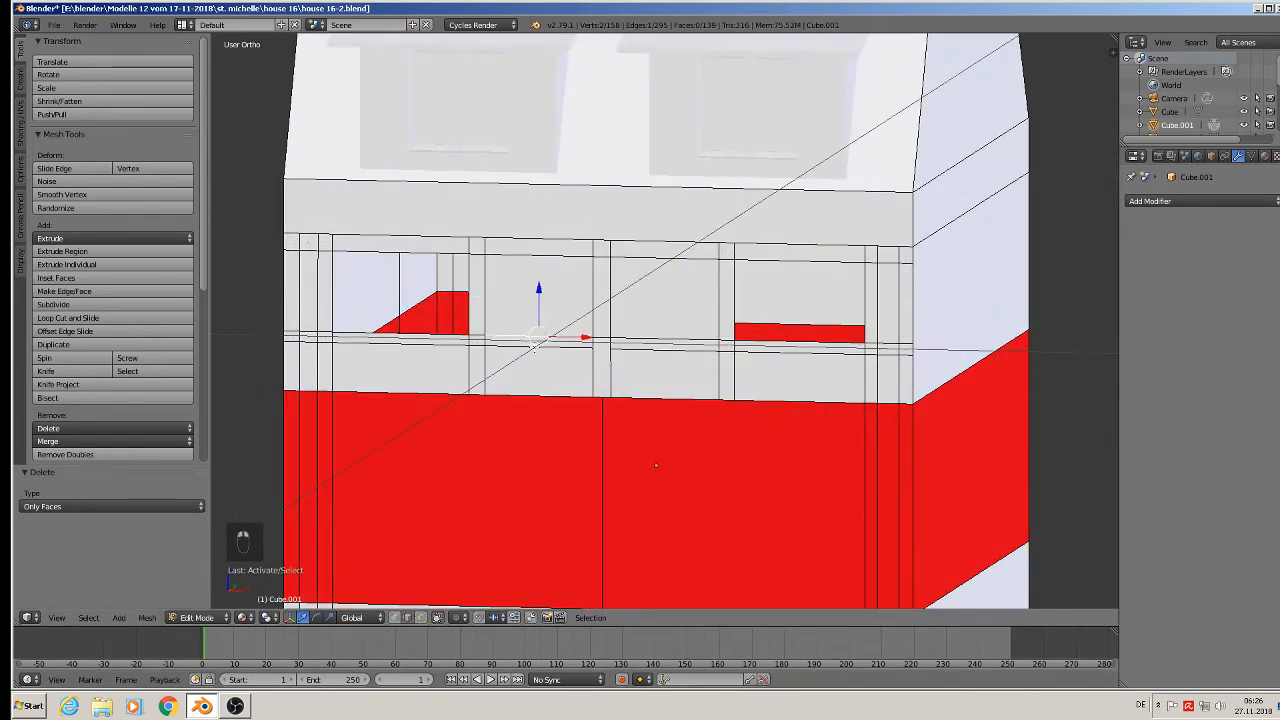
{"action": "right_click", "coordinate": [667, 350], "text": "shift"}
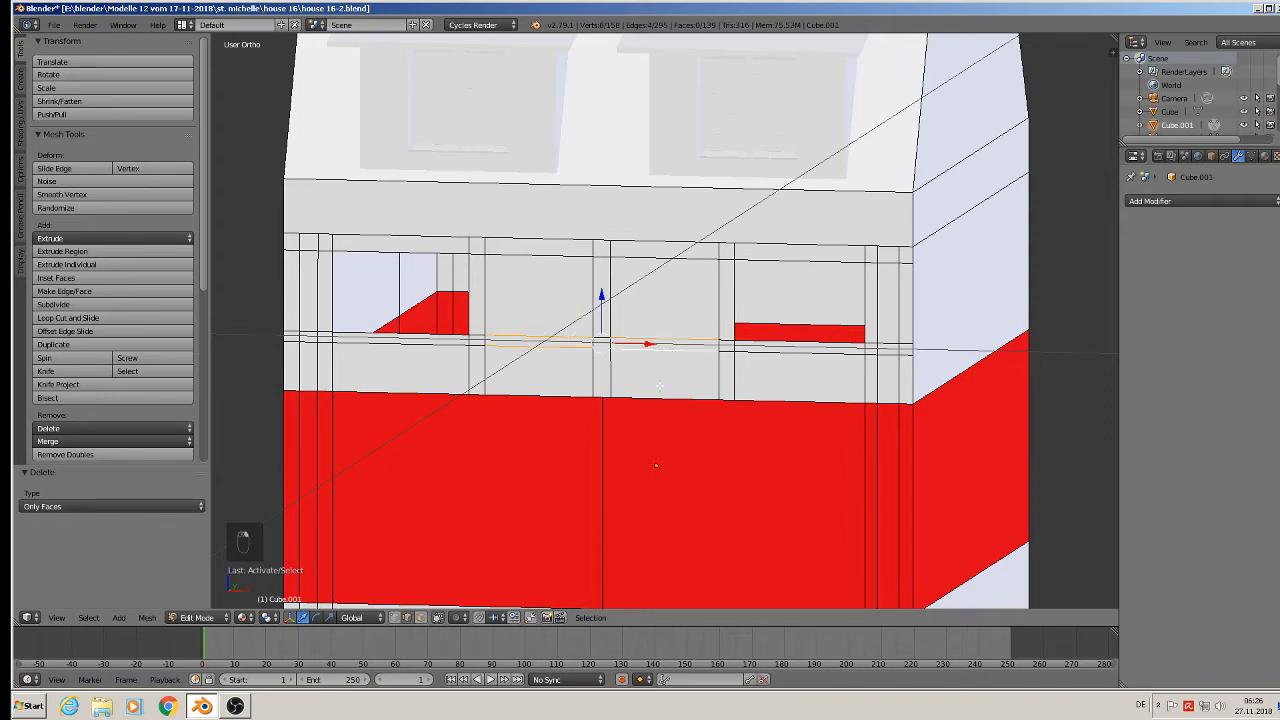
{"action": "middle_click_drag", "start_coordinate": [659, 385], "coordinate": [663, 408]}
{"action": "scroll", "coordinate": [655, 380], "scroll_direction": "up", "scroll_amount": 3}
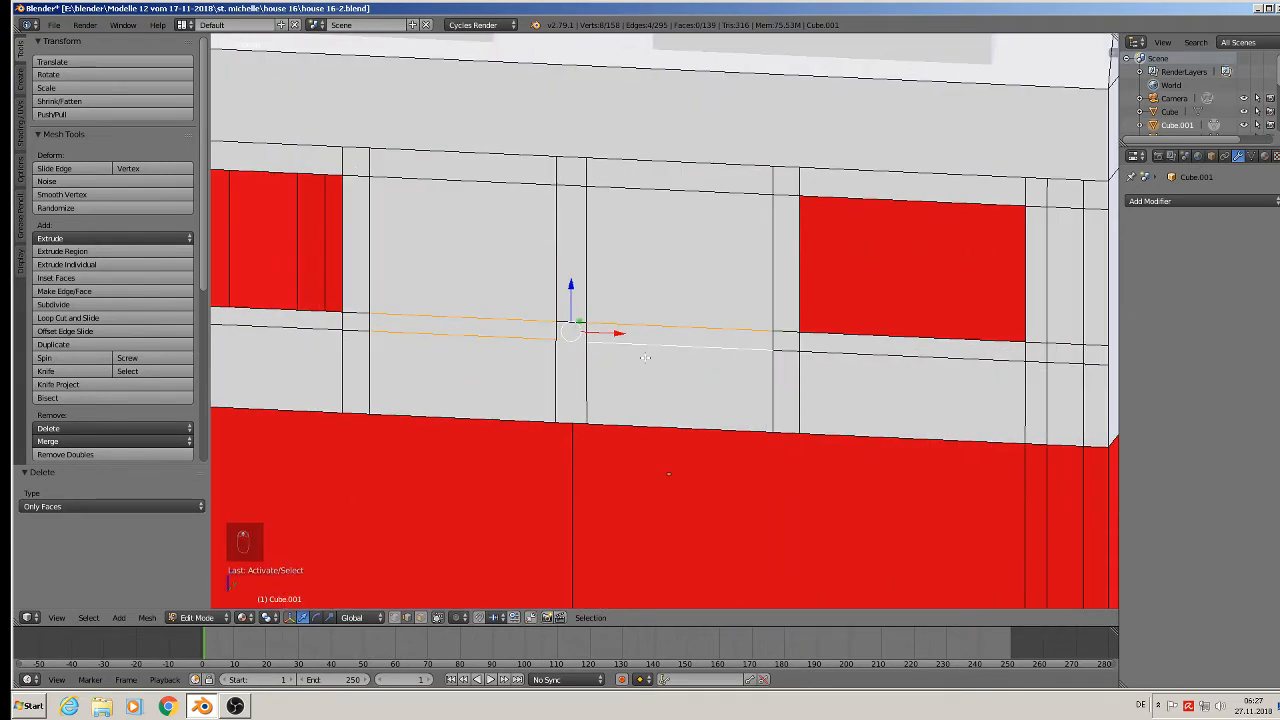
{"action": "key", "text": "x"}
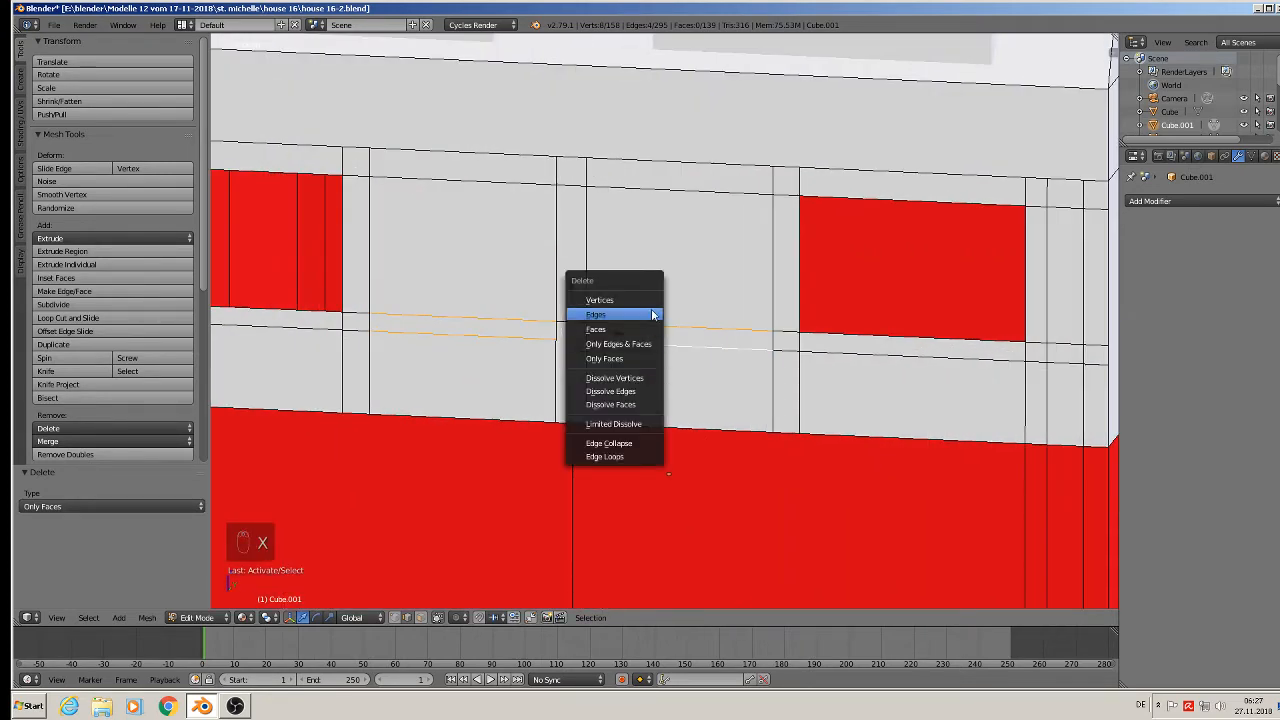
{"action": "left_click", "coordinate": [651, 310]}
Step: Select the border edges of both window openings and both doorways and extrude them slightly inward along the Y axis as reveals
{"action": "middle_click_drag", "start_coordinate": [630, 348], "coordinate": [478, 312]}
{"action": "right_click", "coordinate": [464, 289], "text": "alt"}
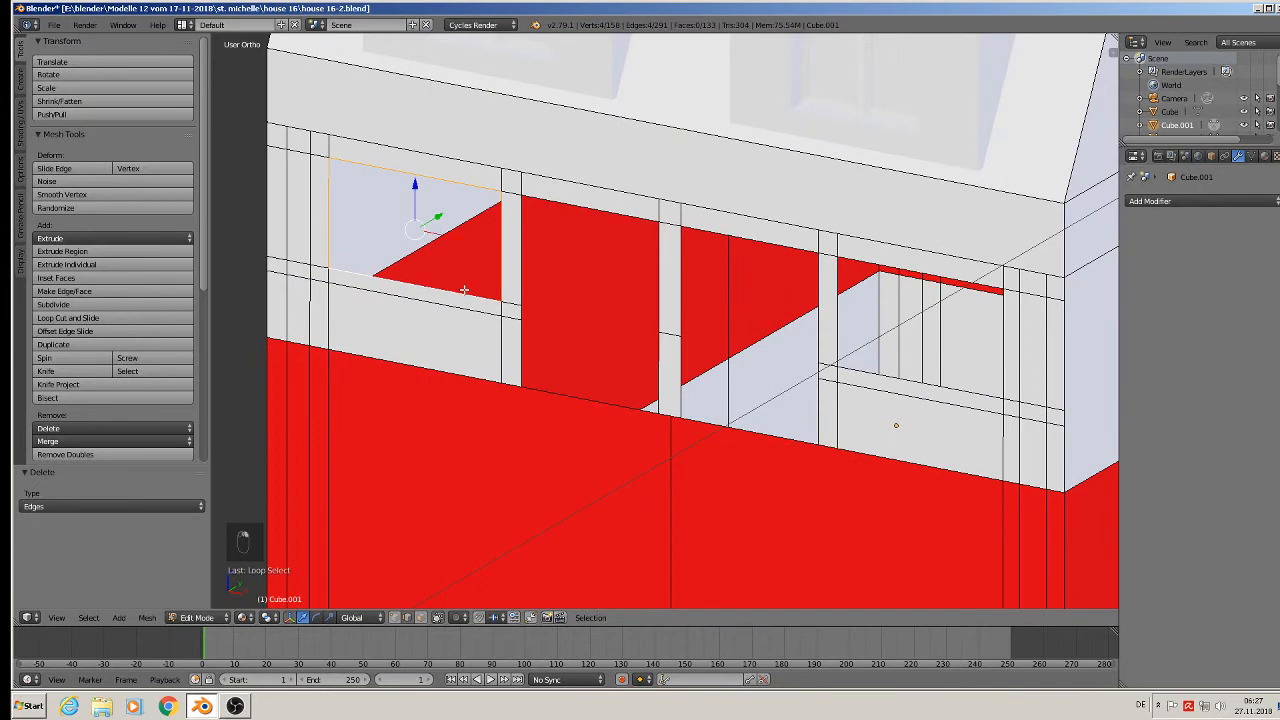
{"action": "right_click", "coordinate": [866, 370], "text": "alt+shift"}
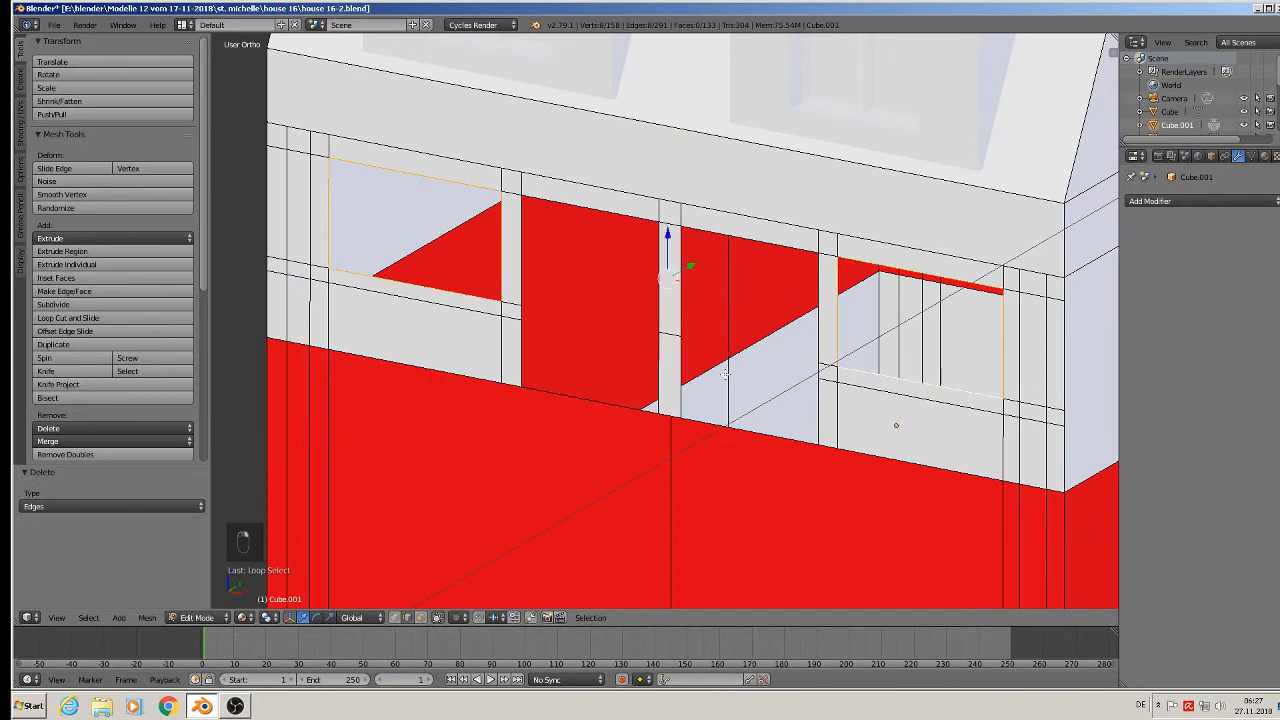
{"action": "right_click", "coordinate": [682, 372], "text": "alt+shift"}
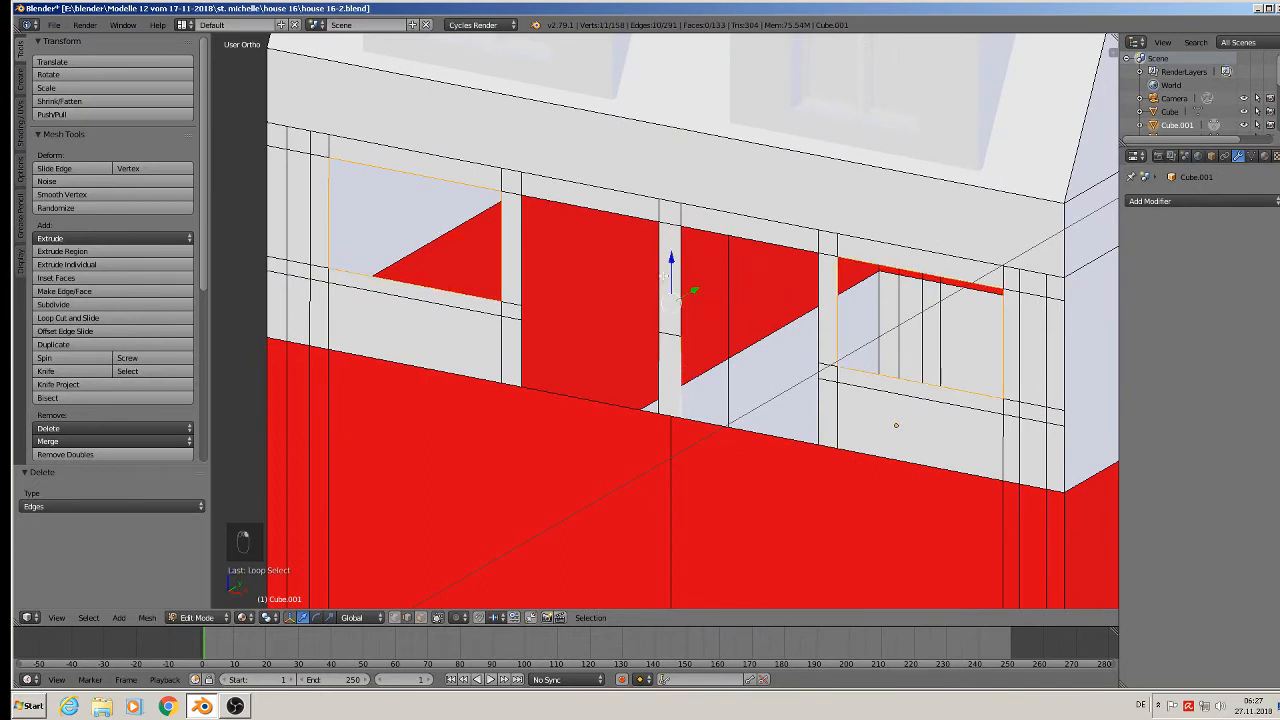
{"action": "right_click", "coordinate": [659, 292], "text": "alt+shift"}
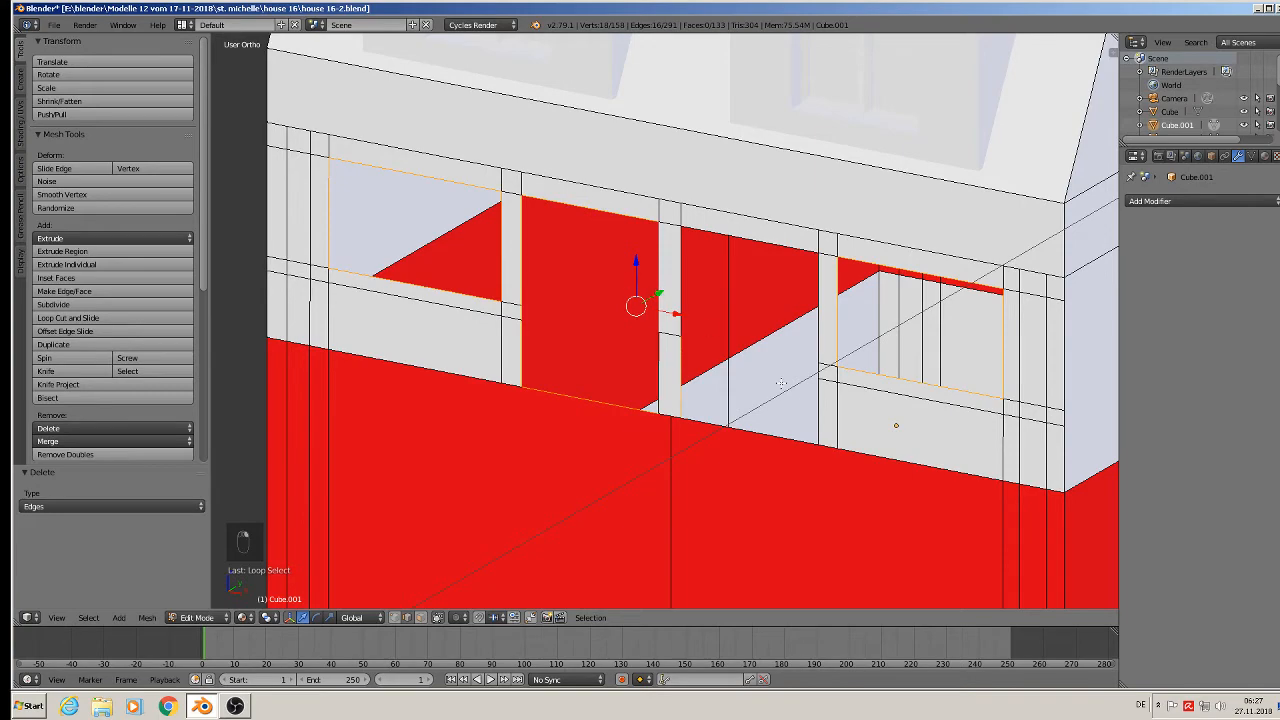
{"action": "middle_click_drag", "start_coordinate": [781, 383], "coordinate": [711, 396]}
{"action": "right_click", "coordinate": [785, 403], "text": "alt+shift"}
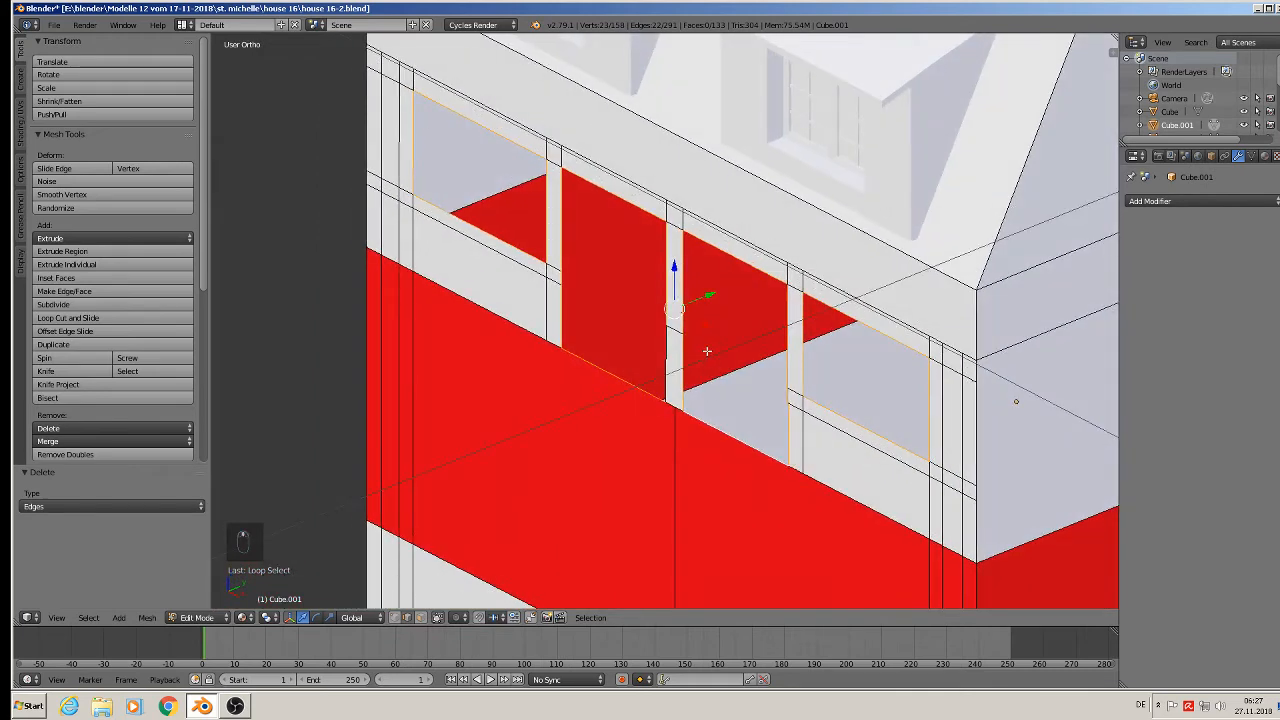
{"action": "key", "text": "e"}
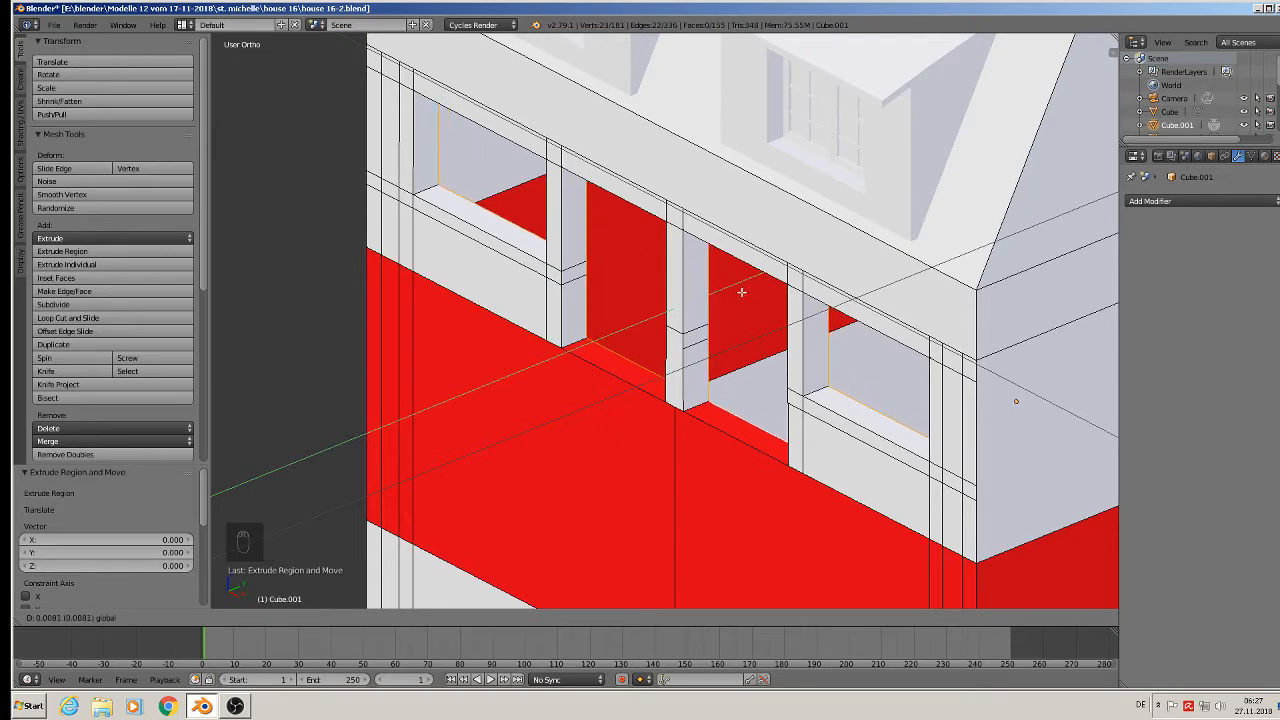
{"action": "left_click", "coordinate": [740, 288]}
Step: Leave mesh editing, check the shop-front openings on the whole house, and save the file
{"action": "key", "text": "Tab"}
{"action": "scroll", "coordinate": [765, 410], "scroll_direction": "up", "scroll_amount": 5}
{"action": "scroll", "coordinate": [781, 416], "scroll_direction": "down", "scroll_amount": 8}
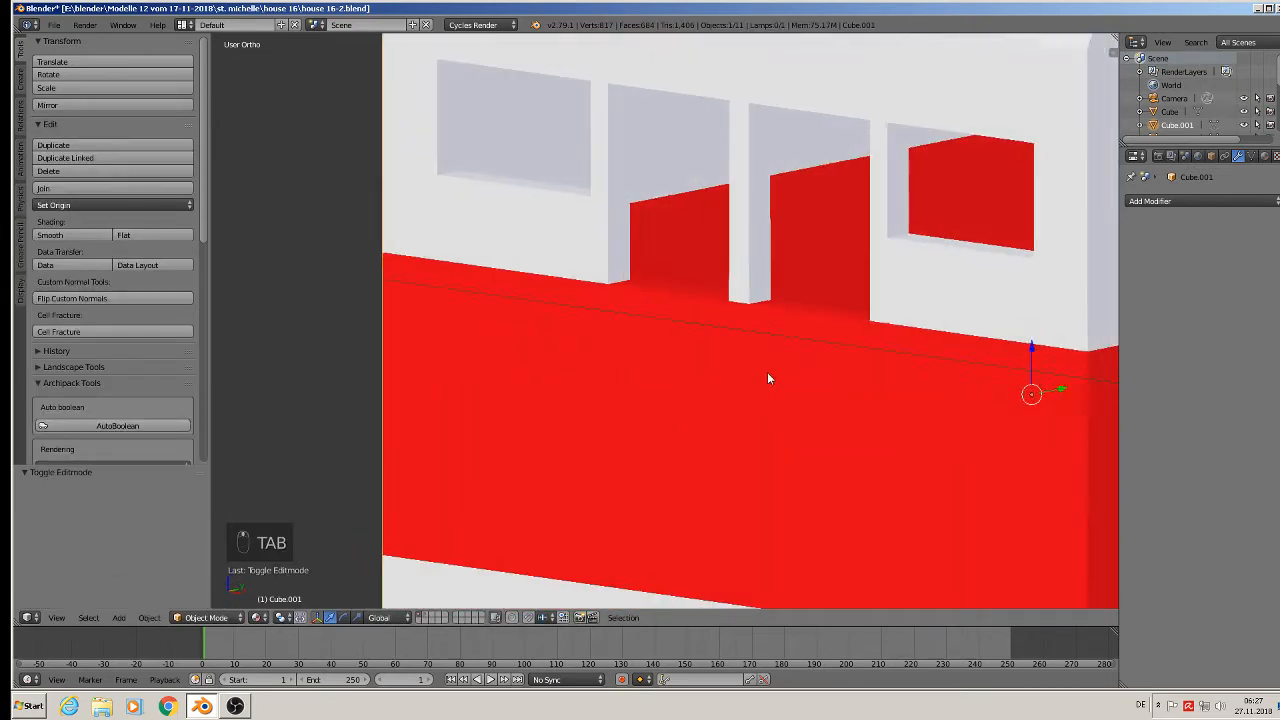
{"action": "scroll", "coordinate": [605, 460], "scroll_direction": "down", "scroll_amount": 4}
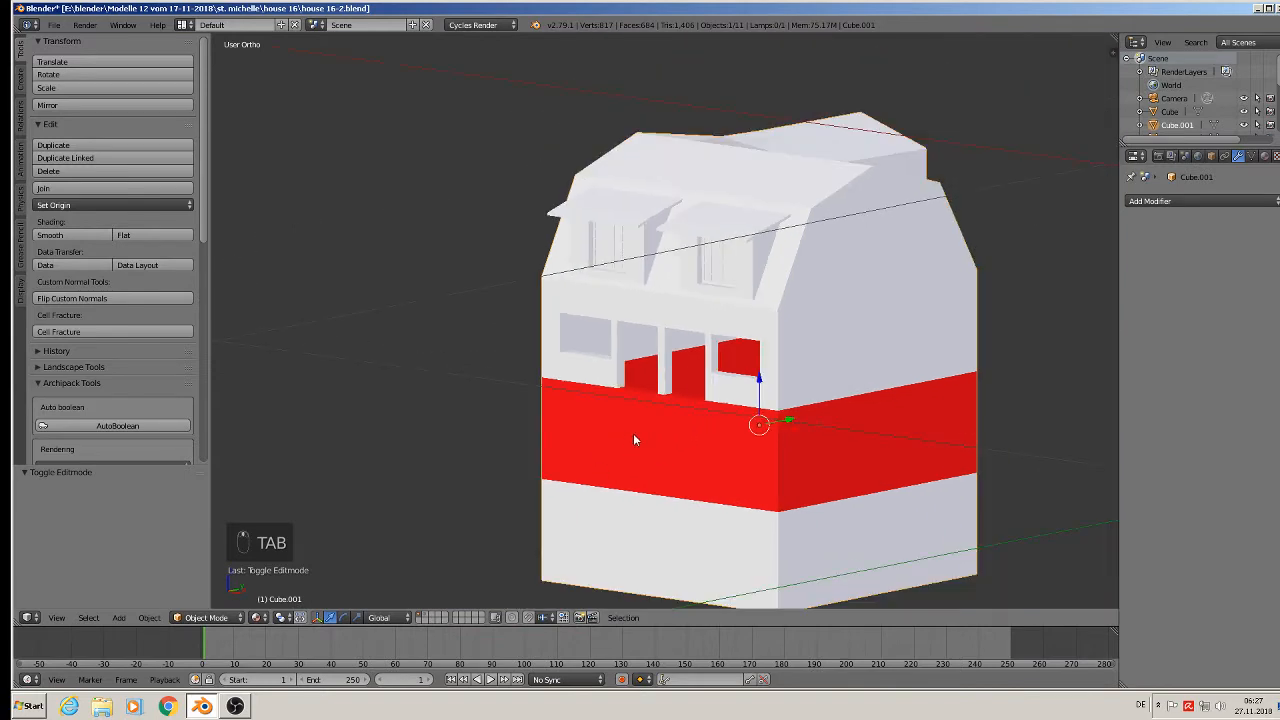
{"action": "scroll", "coordinate": [725, 416], "scroll_direction": "up", "scroll_amount": 5}
{"action": "scroll", "coordinate": [735, 415], "scroll_direction": "down", "scroll_amount": 3}
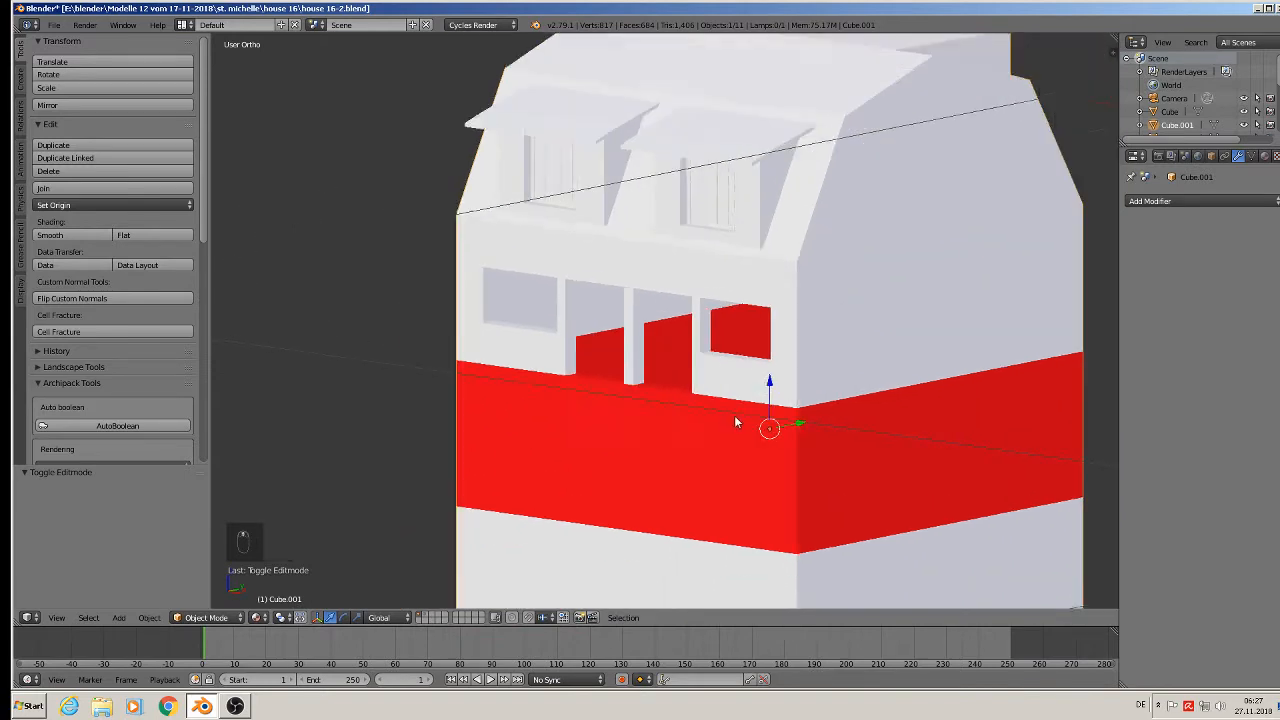
{"action": "left_click", "coordinate": [55, 24]}
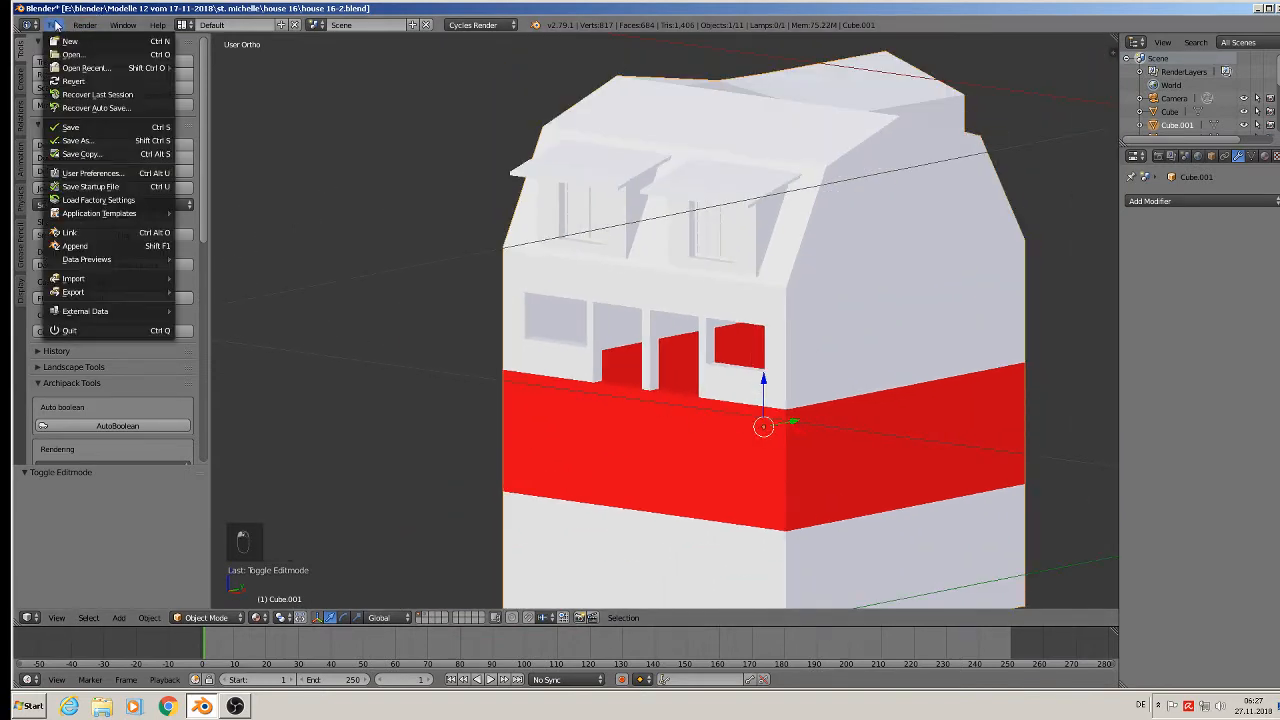
{"action": "left_click", "coordinate": [108, 129]}
Step: Compare the modelled shop front with the reference photo of the entrance, posts and low stone walls under the awning
{"action": "scroll", "coordinate": [706, 307], "scroll_direction": "down", "scroll_amount": 2}
{"action": "scroll", "coordinate": [650, 350], "scroll_direction": "up", "scroll_amount": 5}
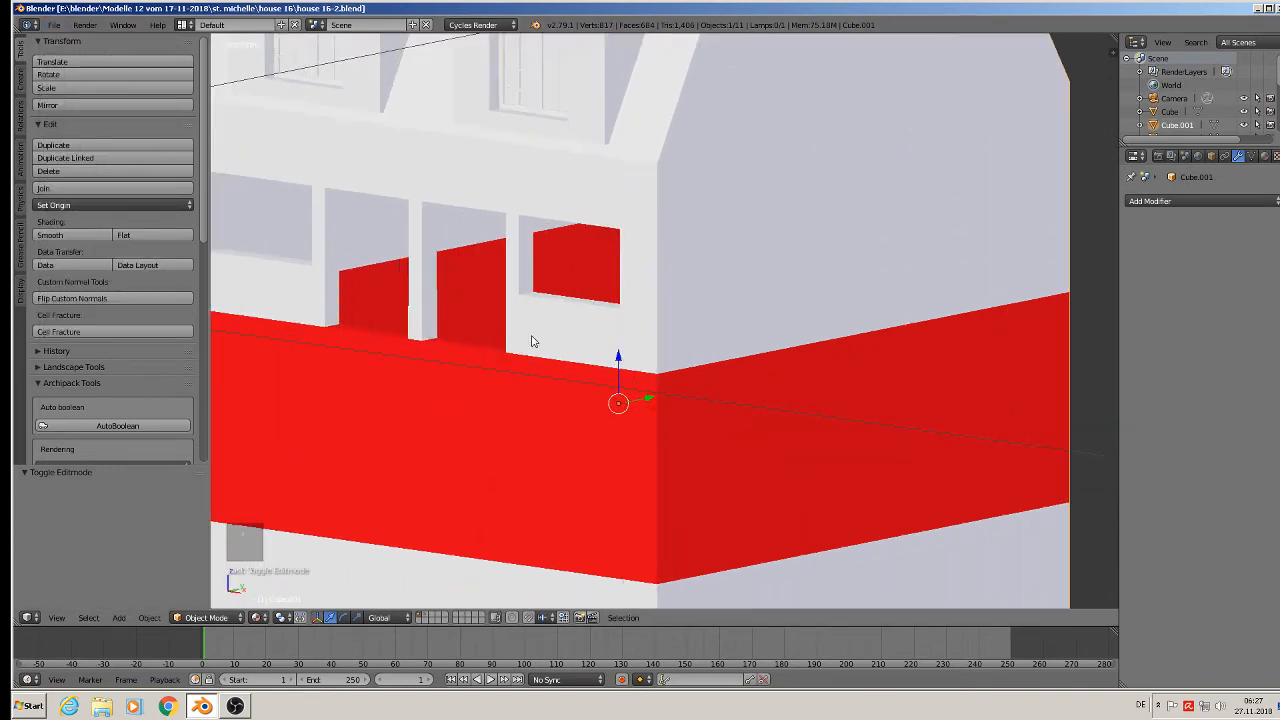
{"action": "scroll", "coordinate": [540, 344], "scroll_direction": "down", "scroll_amount": 10}
{"action": "middle_click_drag", "start_coordinate": [785, 393], "coordinate": [109, 423], "text": "shift"}
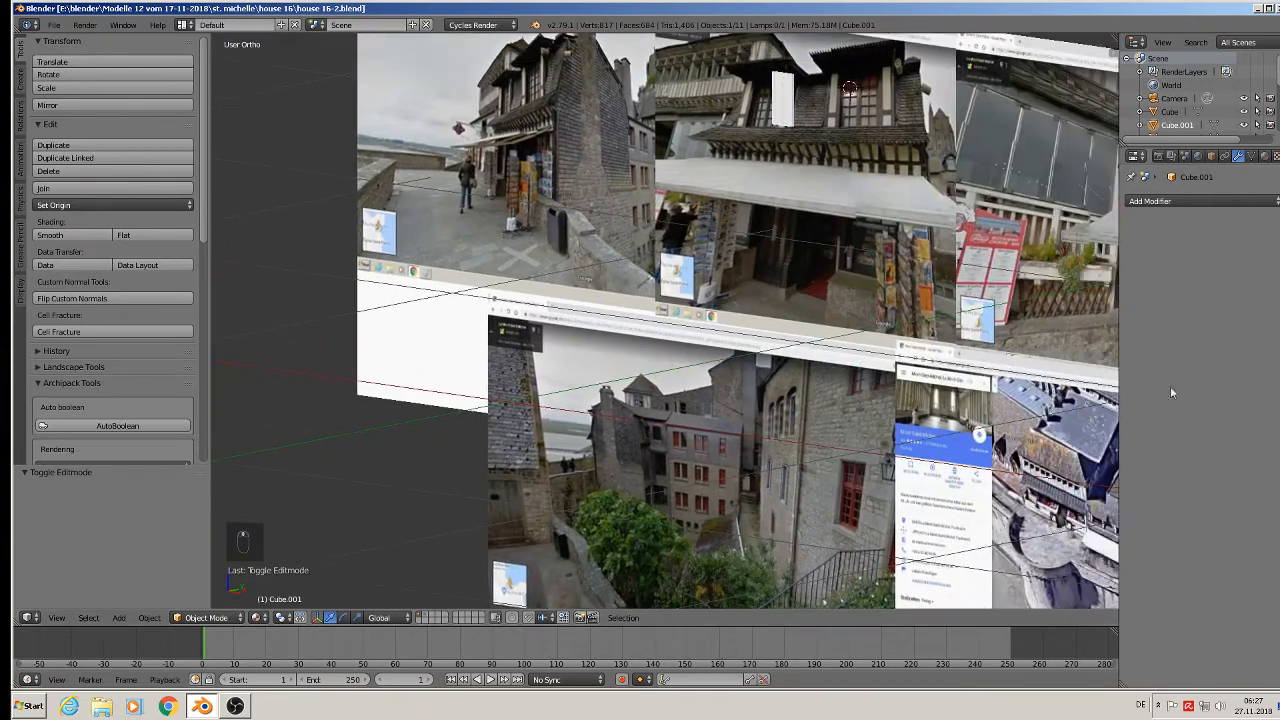
{"action": "scroll", "coordinate": [859, 286], "scroll_direction": "up", "scroll_amount": 5}
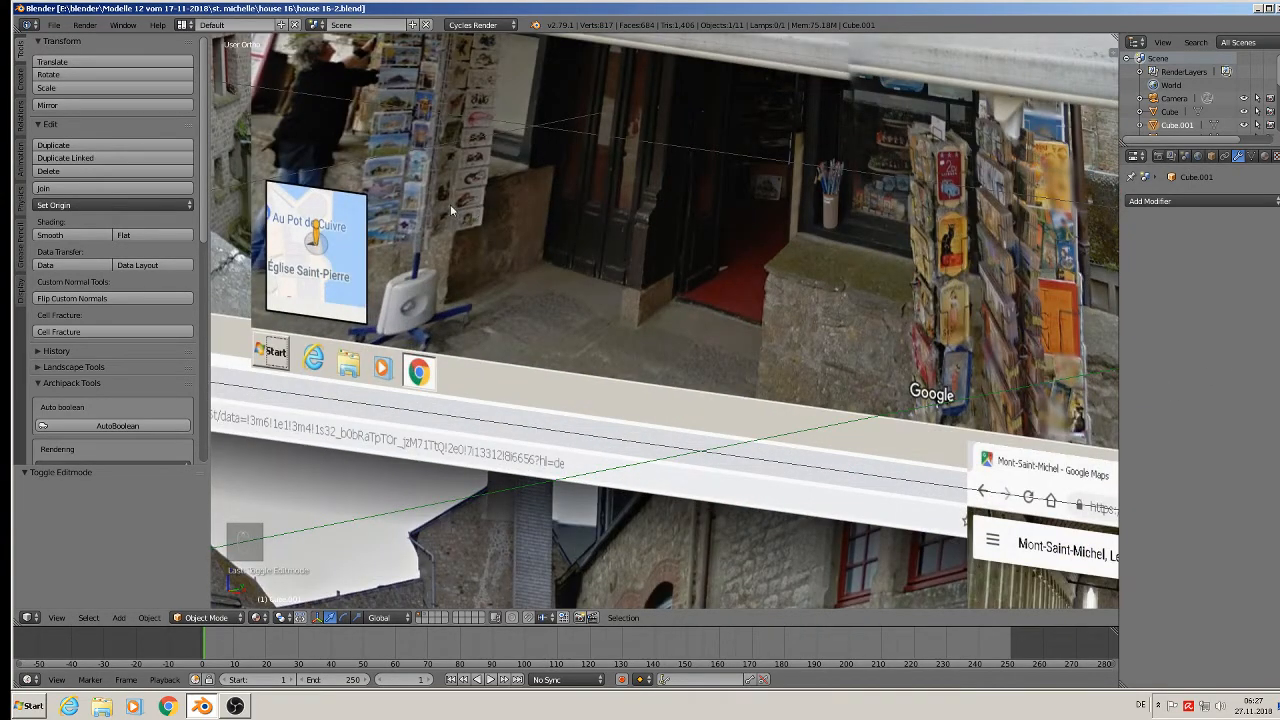
{"action": "scroll", "coordinate": [606, 278], "scroll_direction": "down", "scroll_amount": 10}
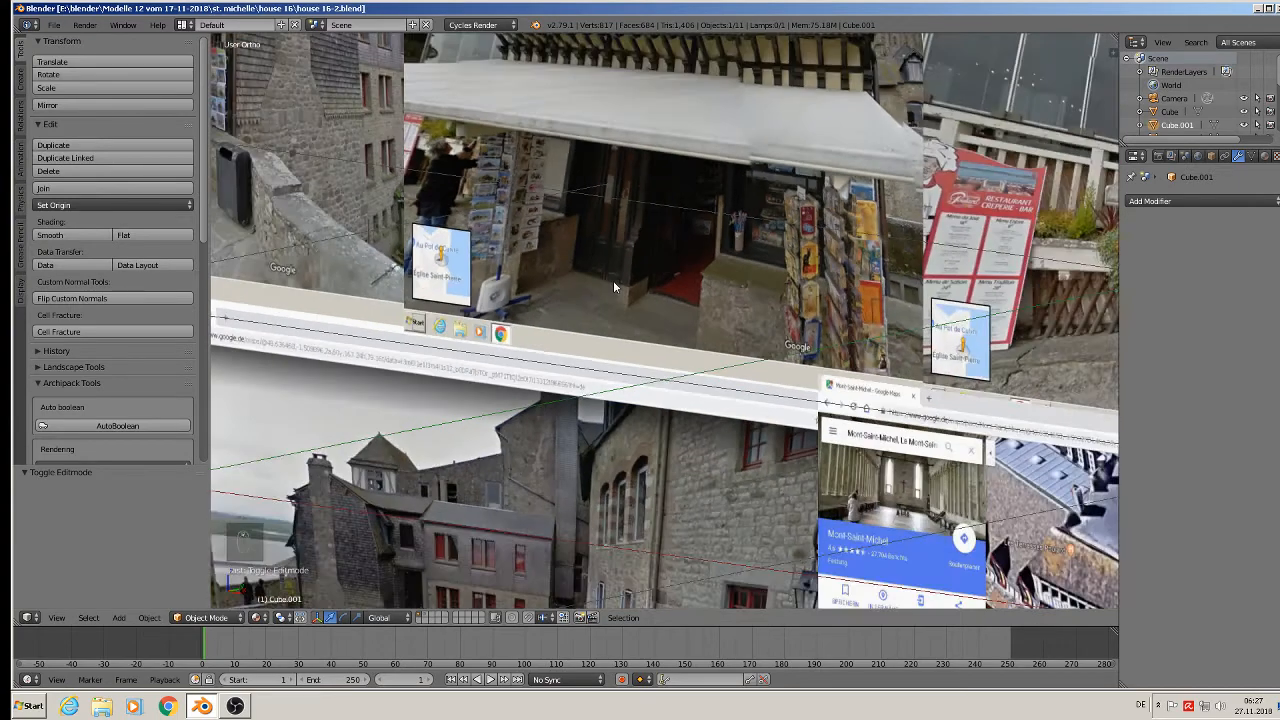
{"action": "scroll", "coordinate": [567, 233], "scroll_direction": "up", "scroll_amount": 10}
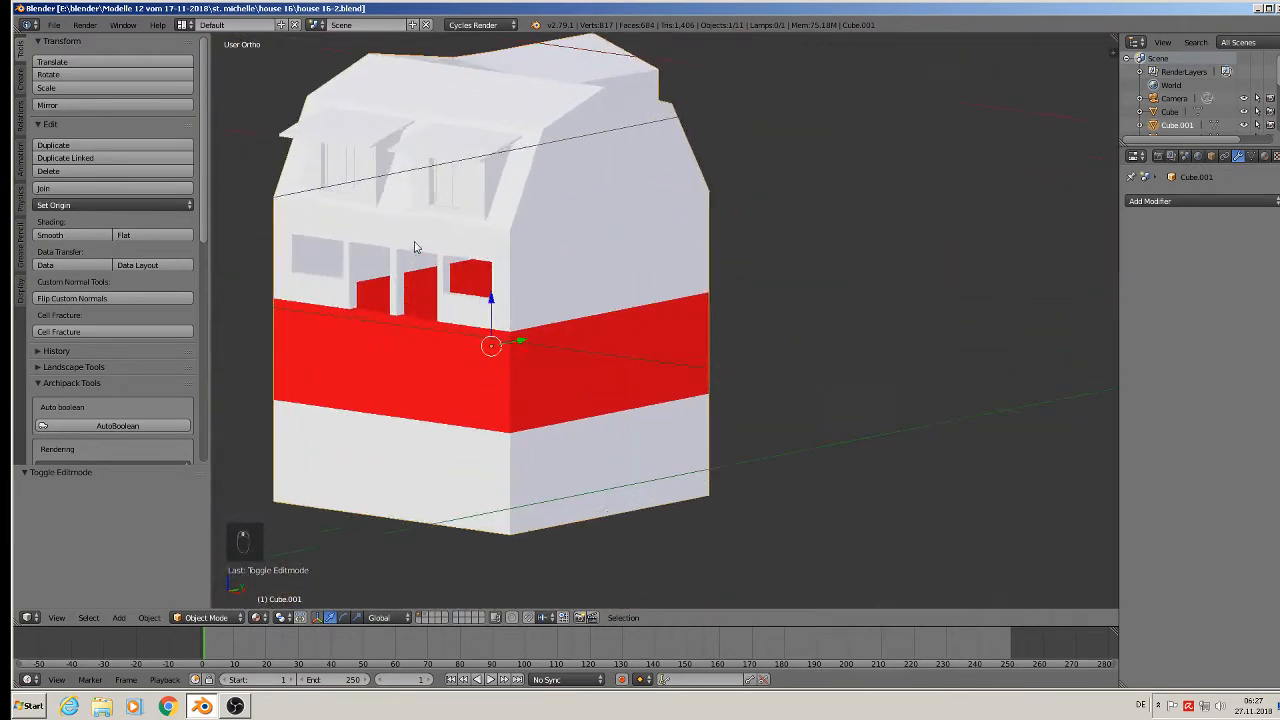
Step: Extrude the front faces below both shop windows, including the adjoining post and corner strips, outward along the Y axis as low walls
{"action": "key", "text": "Tab"}
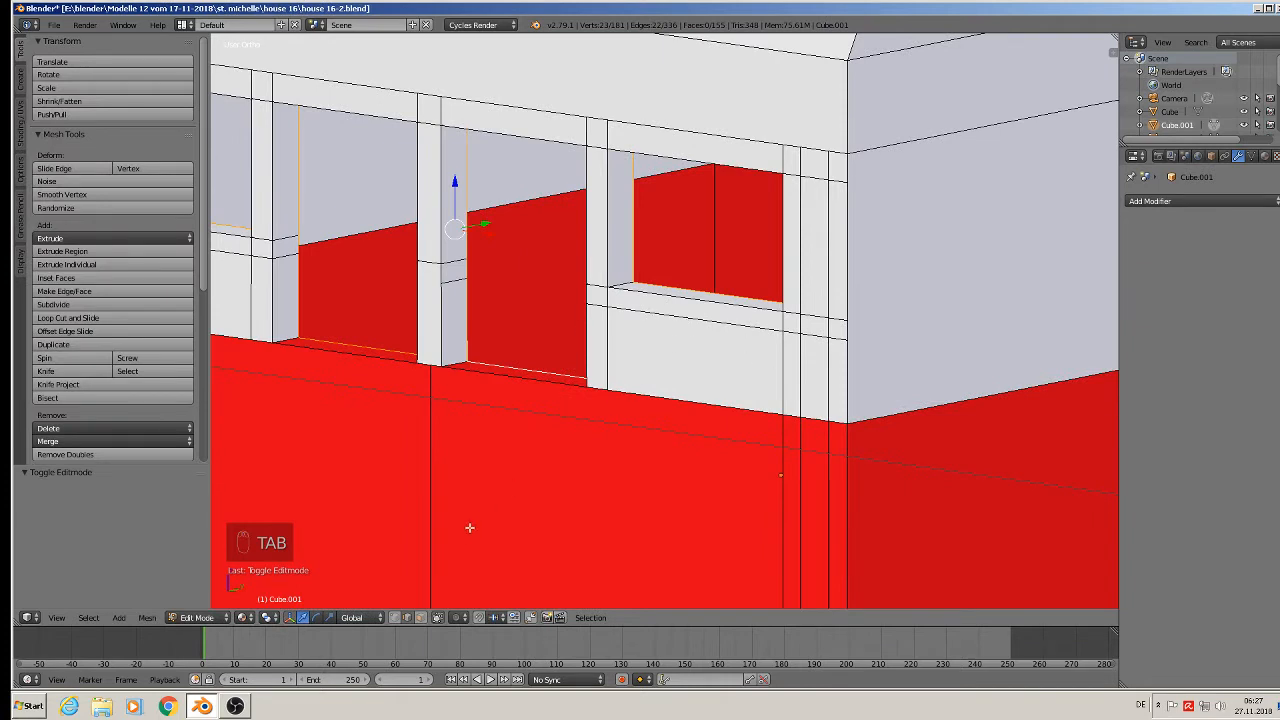
{"action": "left_click", "coordinate": [420, 617]}
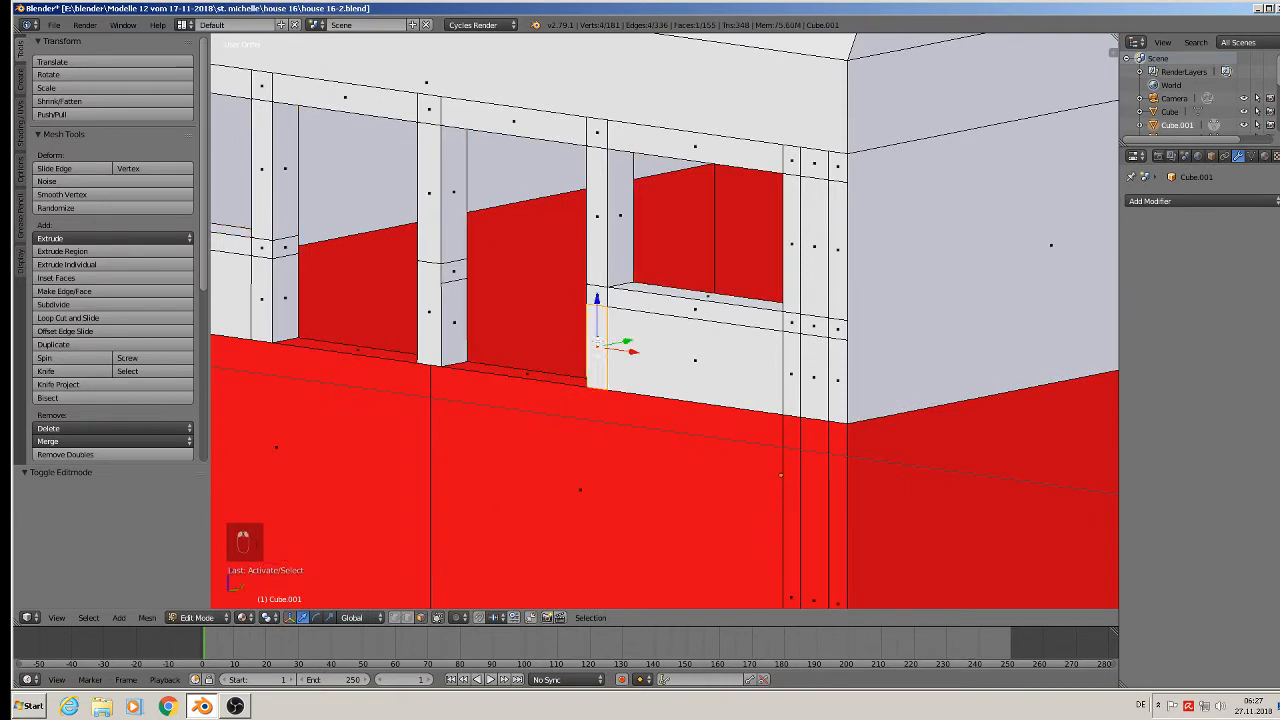
{"action": "right_click", "coordinate": [598, 342]}
{"action": "right_click", "coordinate": [791, 371], "text": "shift"}
{"action": "right_click", "coordinate": [815, 376], "text": "shift"}
{"action": "right_click", "coordinate": [840, 378], "text": "shift"}
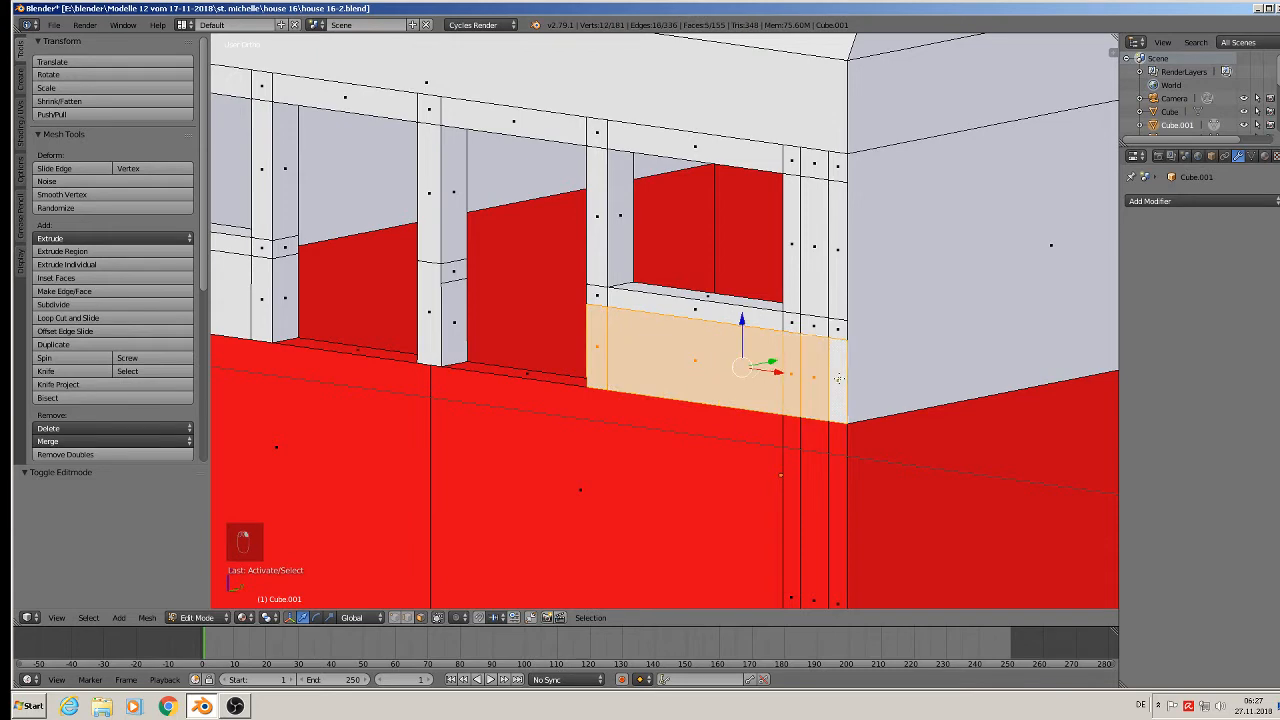
{"action": "middle_click_drag", "start_coordinate": [422, 361], "coordinate": [775, 366], "text": "shift"}
{"action": "right_click", "coordinate": [618, 295], "text": "shift"}
{"action": "right_click", "coordinate": [460, 286], "text": "shift"}
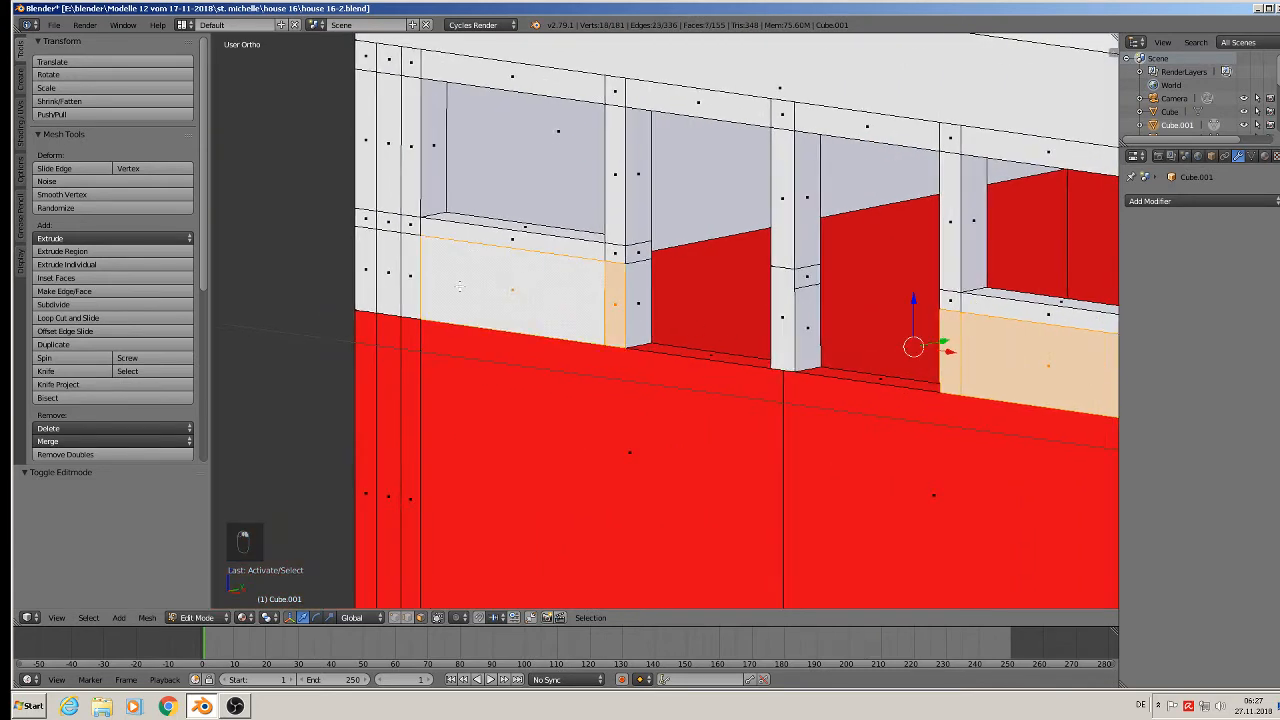
{"action": "right_click", "coordinate": [410, 274], "text": "shift"}
{"action": "right_click", "coordinate": [390, 267], "text": "shift"}
{"action": "right_click", "coordinate": [371, 264], "text": "shift"}
{"action": "scroll", "coordinate": [632, 344], "scroll_direction": "down", "scroll_amount": 3}
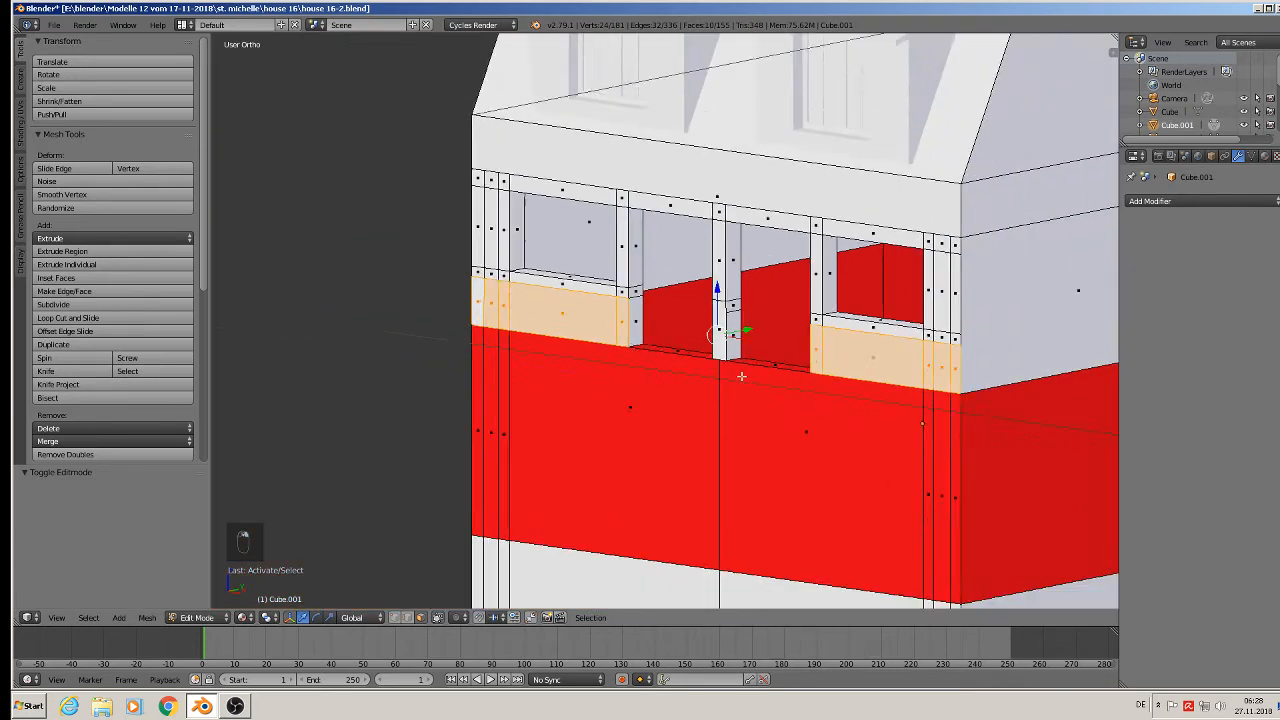
{"action": "mouse_move", "coordinate": [741, 376]}
{"action": "middle_mouse_down"}
{"action": "mouse_move", "coordinate": [676, 384]}
{"action": "mouse_move", "coordinate": [717, 369]}
{"action": "middle_mouse_up"}
{"action": "key", "text": "e"}
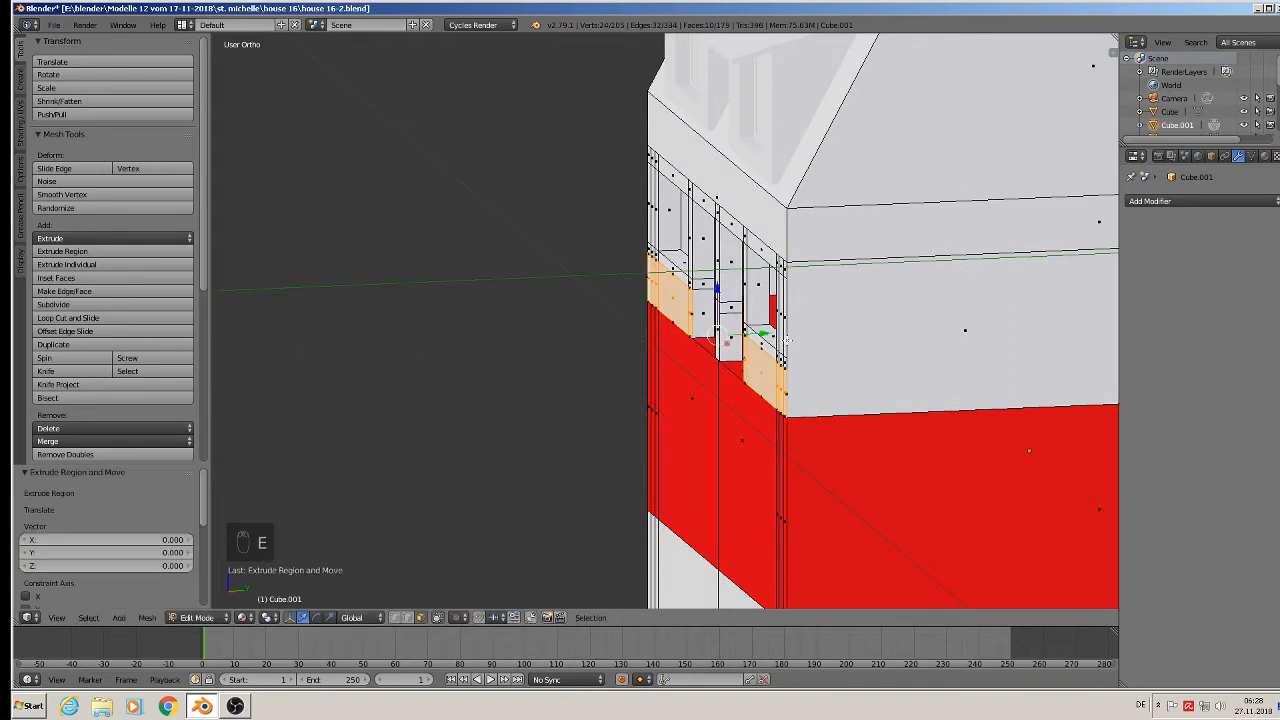
{"action": "left_click_drag", "start_coordinate": [758, 332], "coordinate": [727, 339]}
{"action": "key", "text": "Tab"}
Step: Deselect everything, check the protruding low walls on the house front, and save the file
{"action": "middle_click_drag", "start_coordinate": [760, 390], "coordinate": [632, 395]}
{"action": "scroll", "coordinate": [632, 400], "scroll_direction": "down", "scroll_amount": 2}
{"action": "key", "text": "a"}
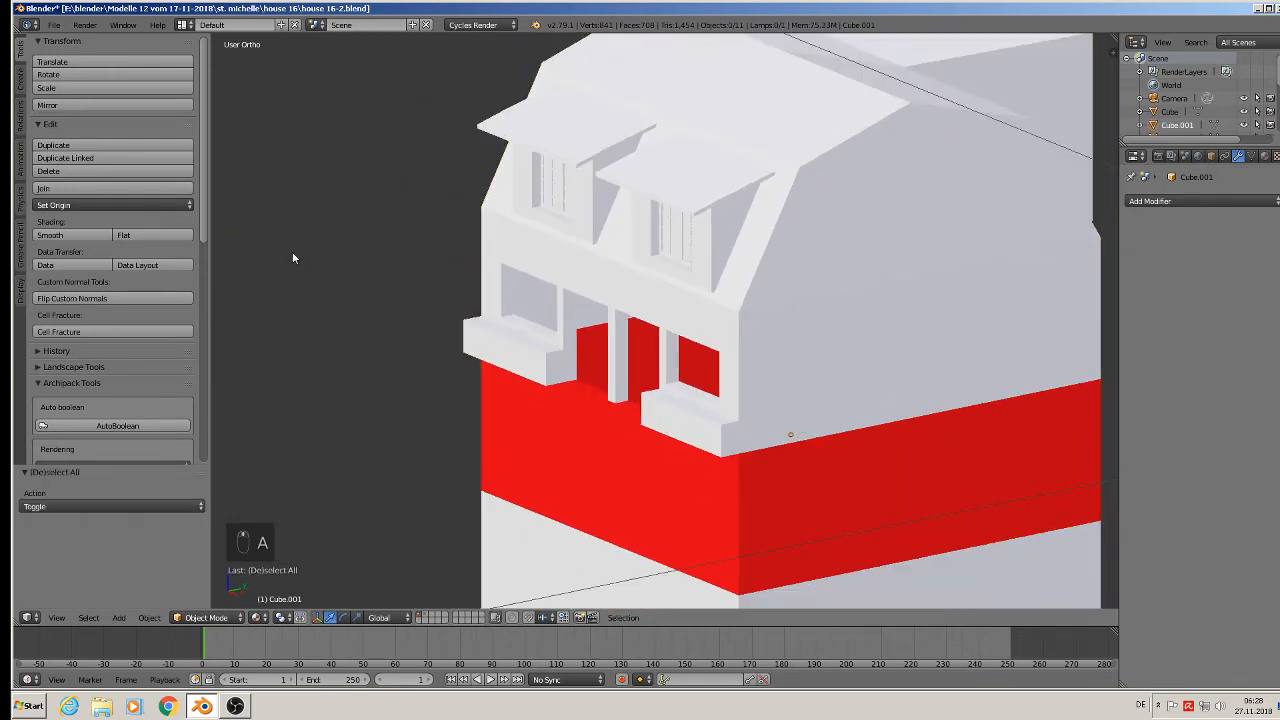
{"action": "left_click", "coordinate": [54, 24]}
{"action": "left_click", "coordinate": [72, 127]}
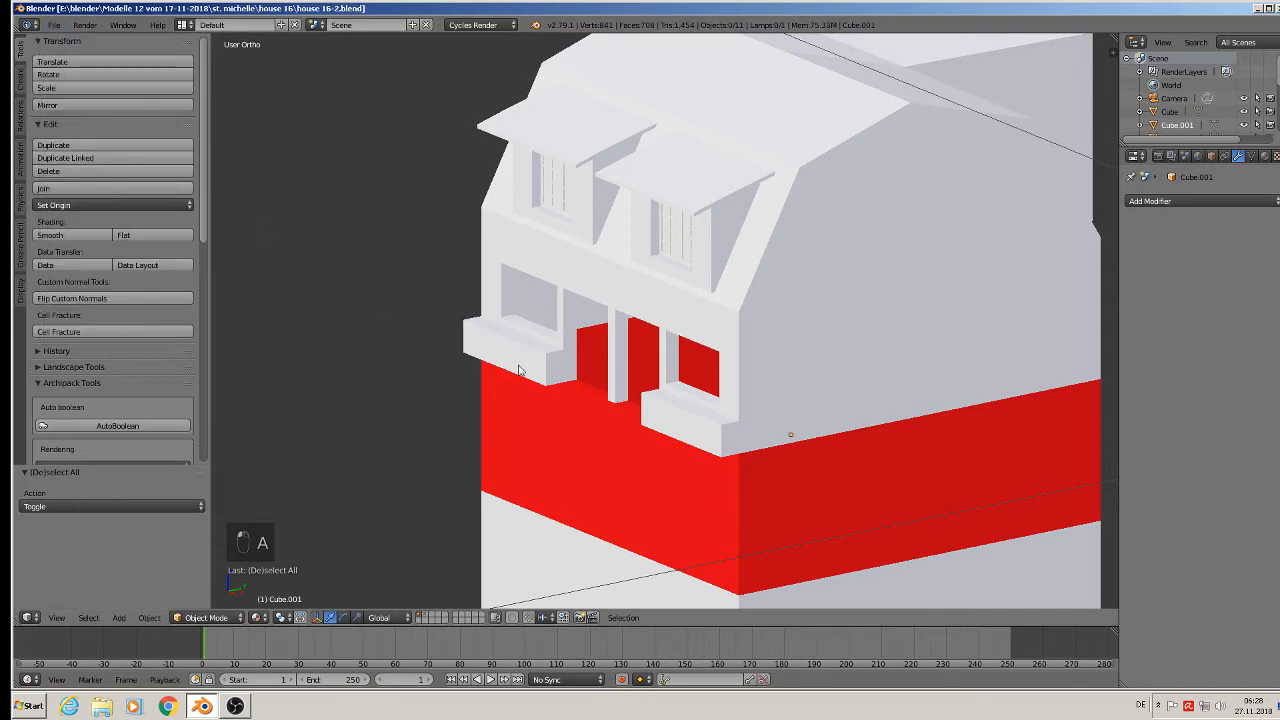
Step: Examine the reference photos of the house, especially the framed shop window under the awning
{"action": "scroll", "coordinate": [734, 449], "scroll_direction": "down", "scroll_amount": 2}
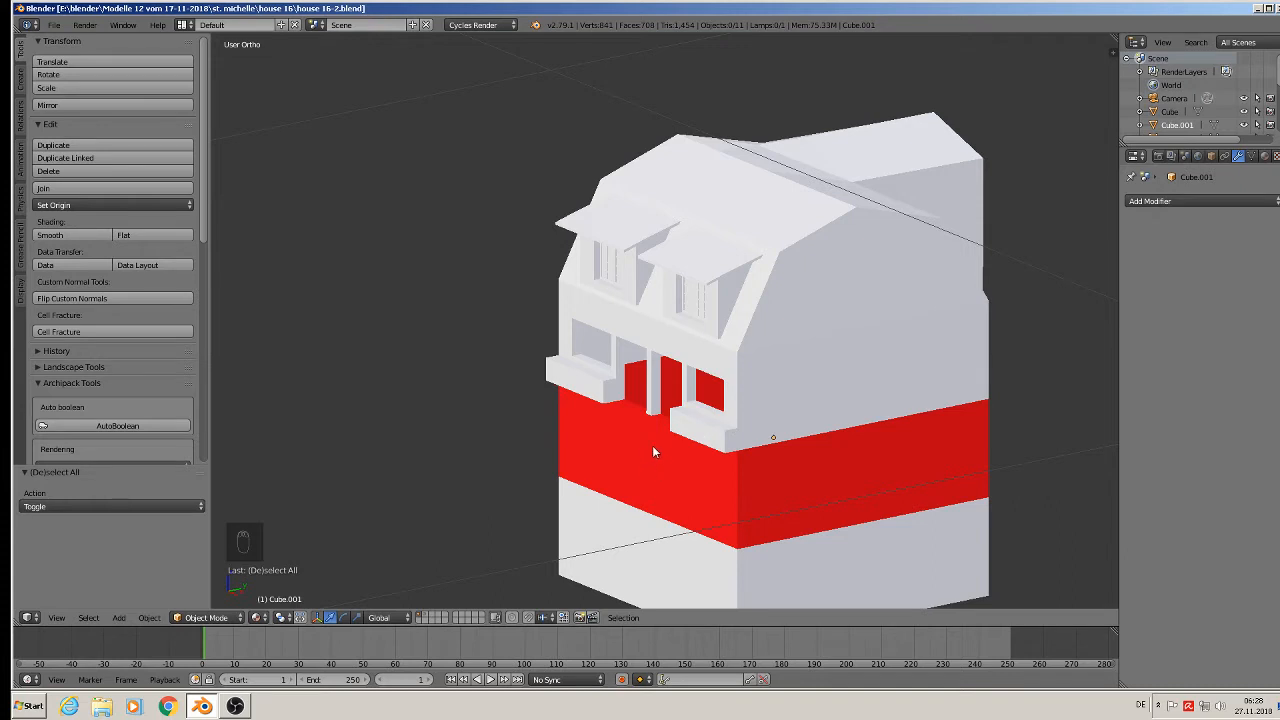
{"action": "scroll", "coordinate": [957, 408], "scroll_direction": "down", "scroll_amount": 2}
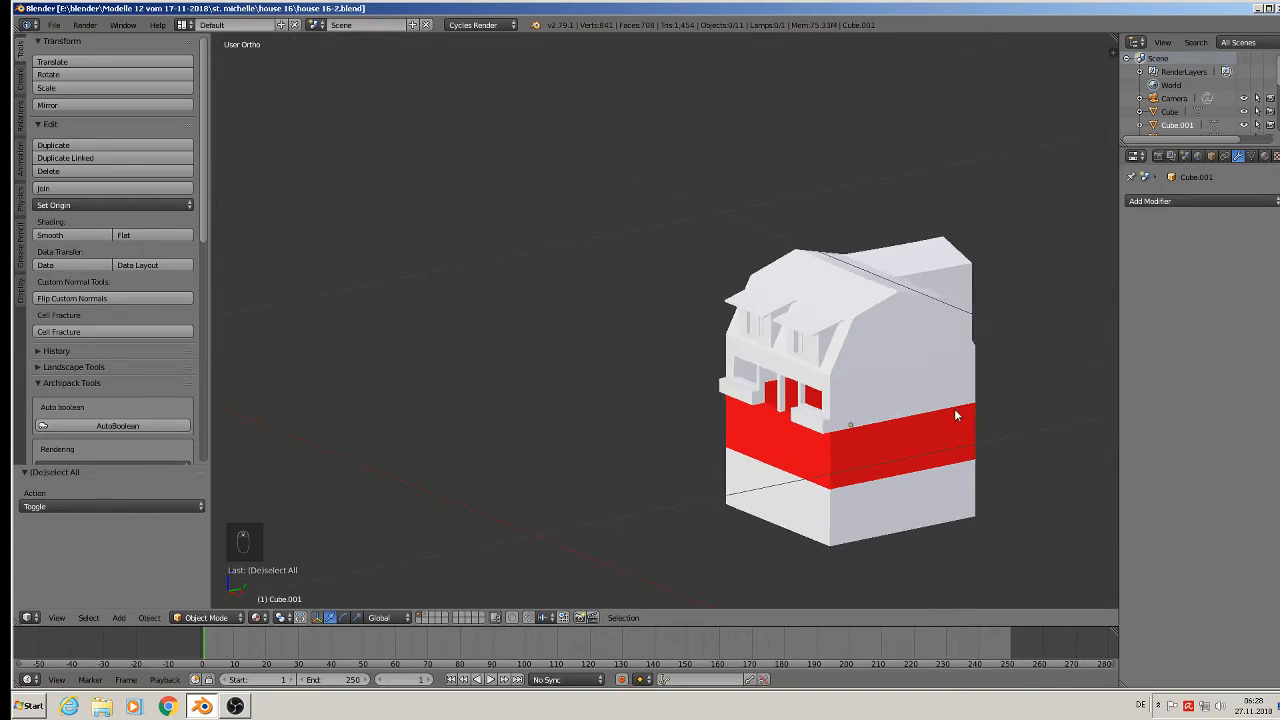
{"action": "scroll", "coordinate": [946, 413], "scroll_direction": "down", "scroll_amount": 2}
{"action": "middle_click_drag", "start_coordinate": [946, 413], "coordinate": [1066, 436]}
{"action": "scroll", "coordinate": [1062, 440], "scroll_direction": "down", "scroll_amount": 6}
{"action": "right_click", "coordinate": [1103, 343]}
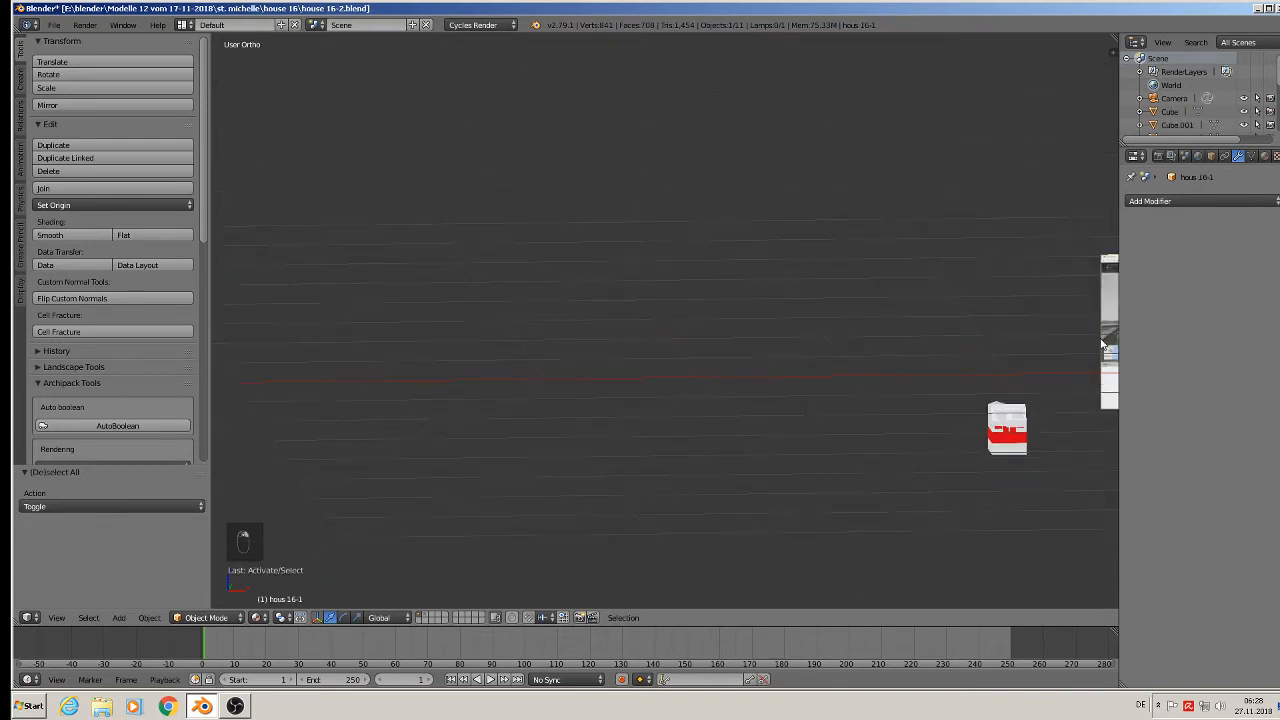
{"action": "key", "text": "KP_1"}
{"action": "key", "text": "KP_Decimal"}
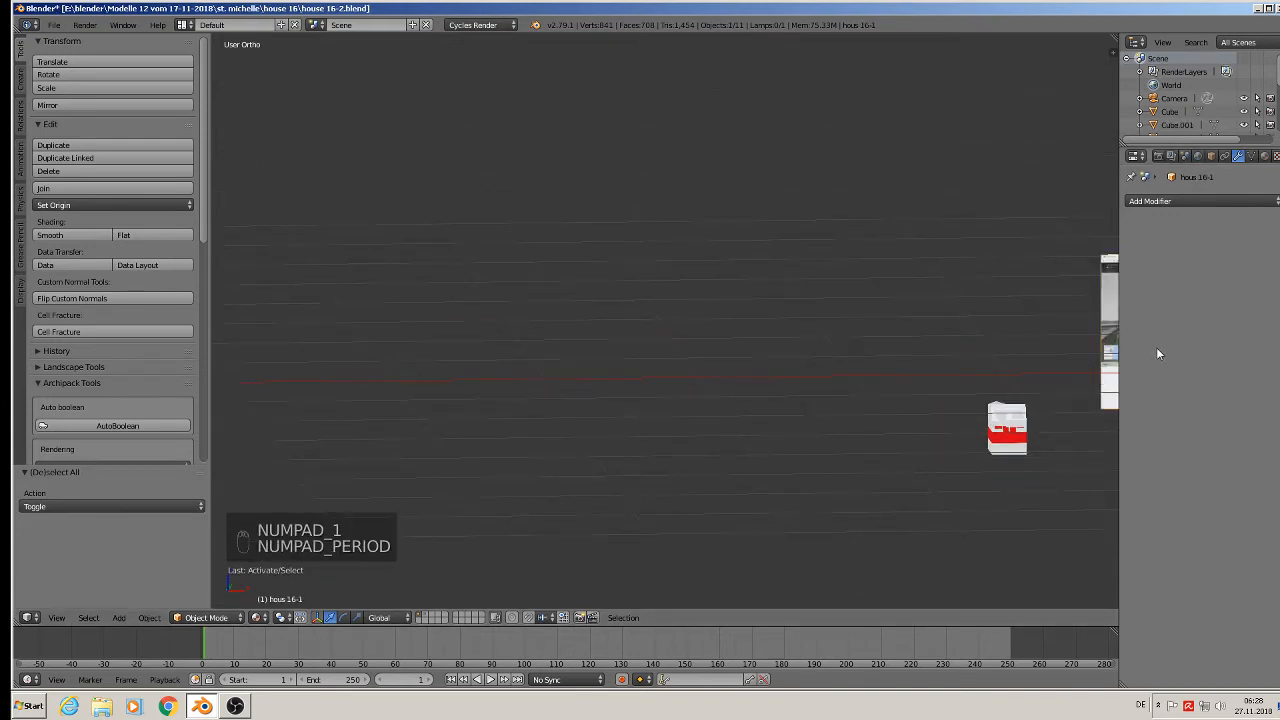
{"action": "key", "text": "KP_Decimal"}
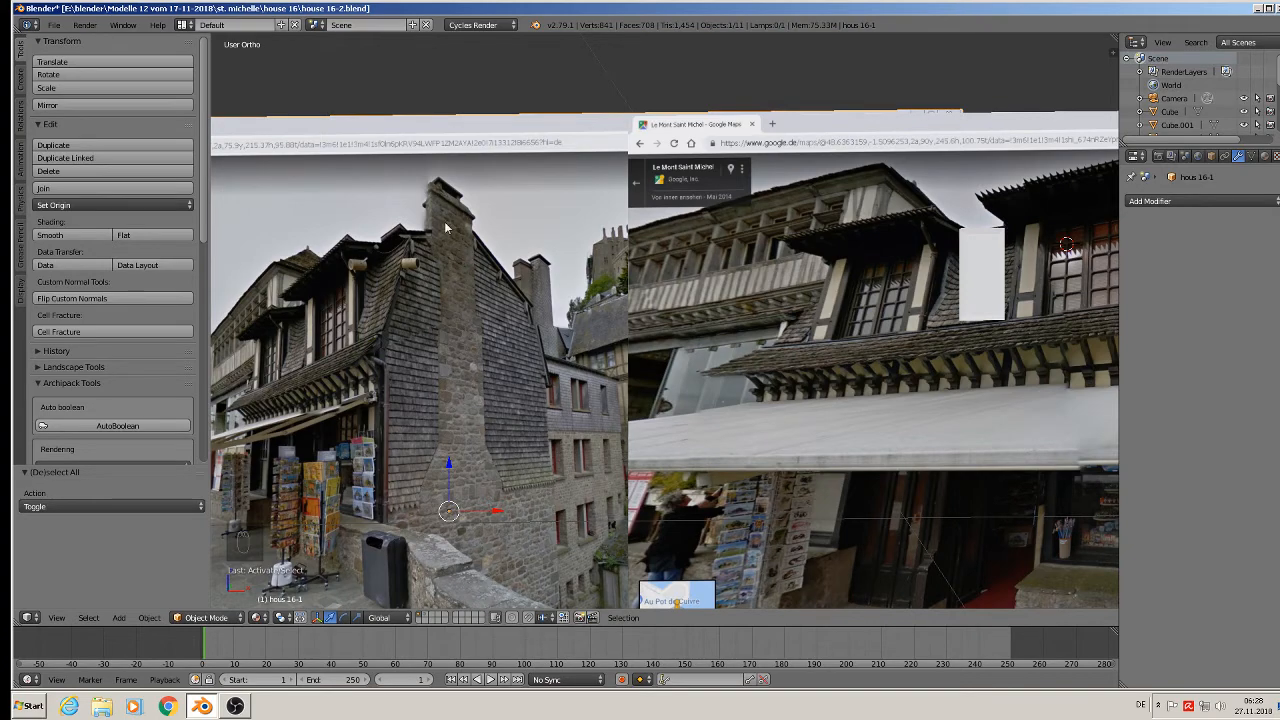
{"action": "scroll", "coordinate": [549, 400], "scroll_direction": "down", "scroll_amount": 3}
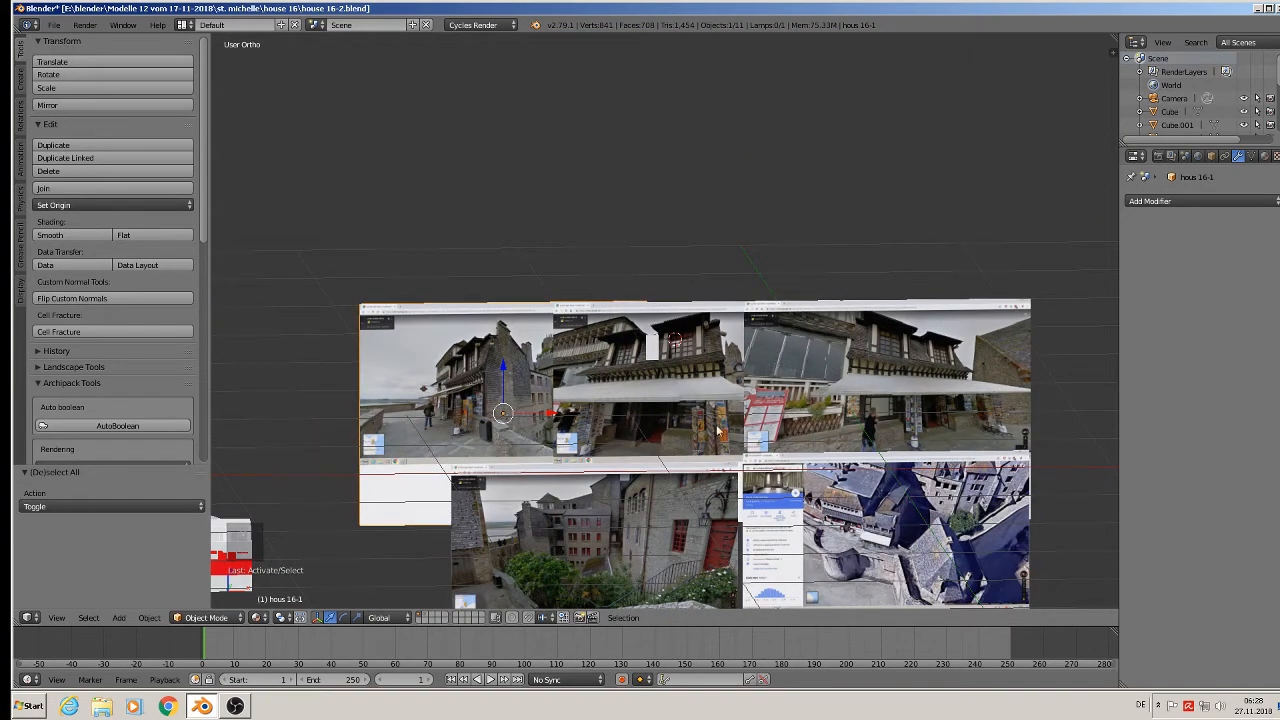
{"action": "scroll", "coordinate": [718, 430], "scroll_direction": "up", "scroll_amount": 3}
{"action": "key", "text": "KP_1"}
{"action": "scroll", "coordinate": [660, 347], "scroll_direction": "up", "scroll_amount": 5}
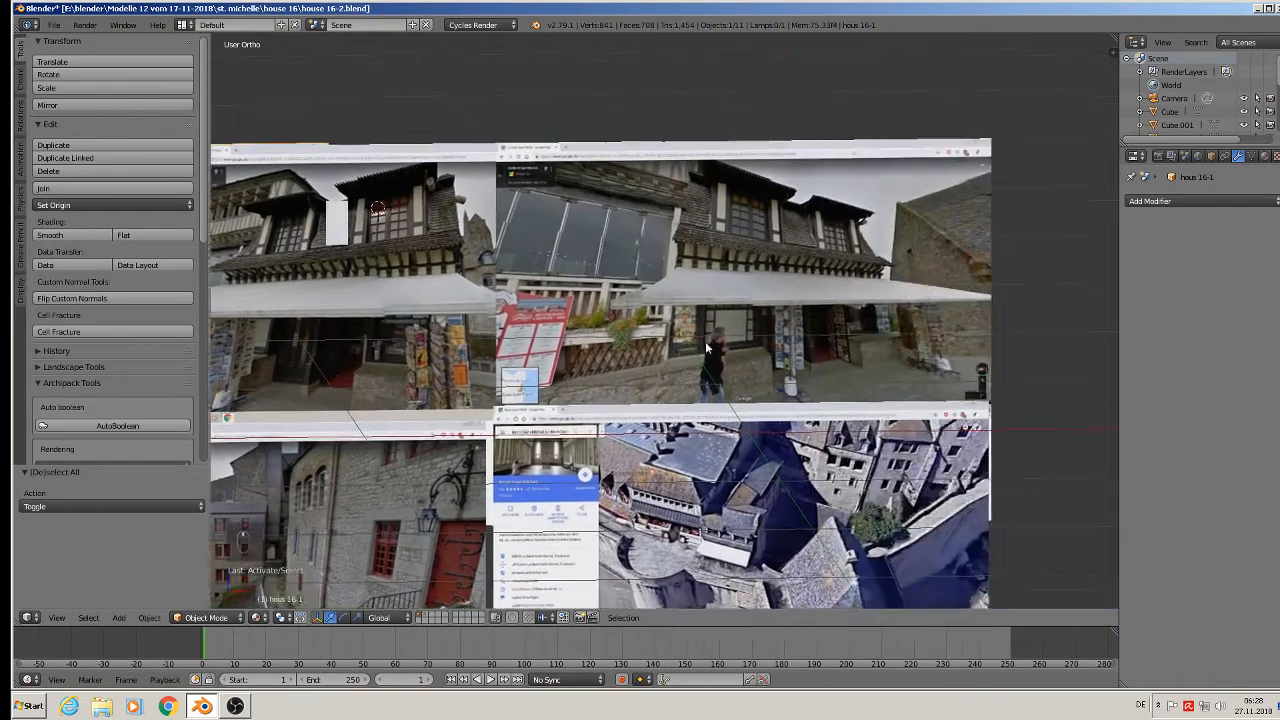
{"action": "scroll", "coordinate": [623, 321], "scroll_direction": "up", "scroll_amount": 4}
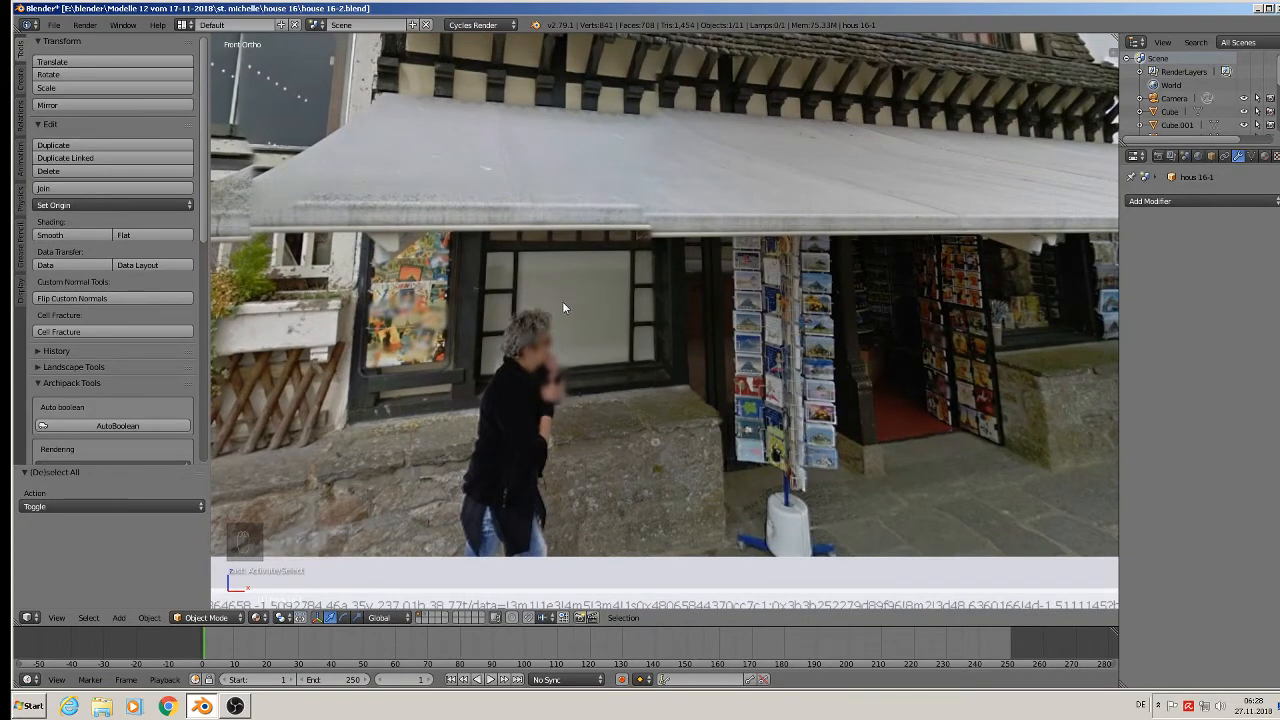
Step: Add a cube at the shop window in the reference photo, shrink it to about the window's height, and stretch it along X by about 1.389
{"action": "left_click", "coordinate": [118, 617]}
{"action": "mouse_move", "coordinate": [137, 601]}
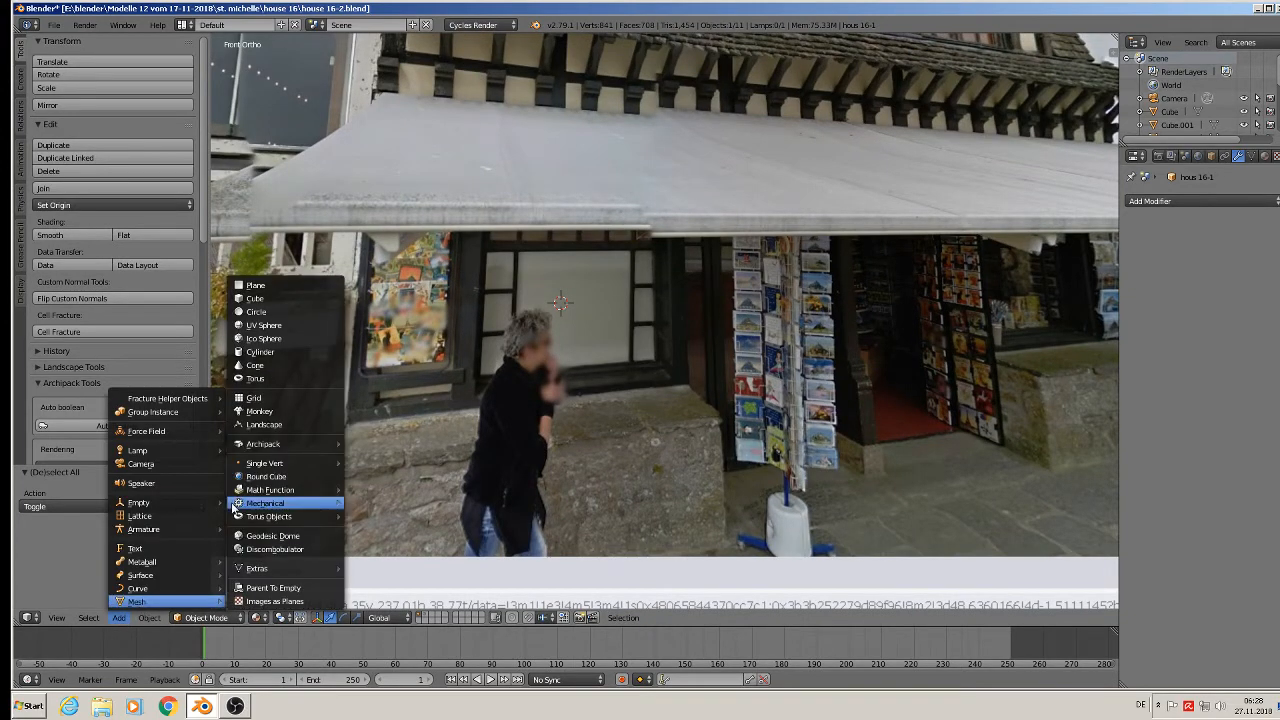
{"action": "left_click", "coordinate": [304, 300]}
{"action": "key", "text": "s"}
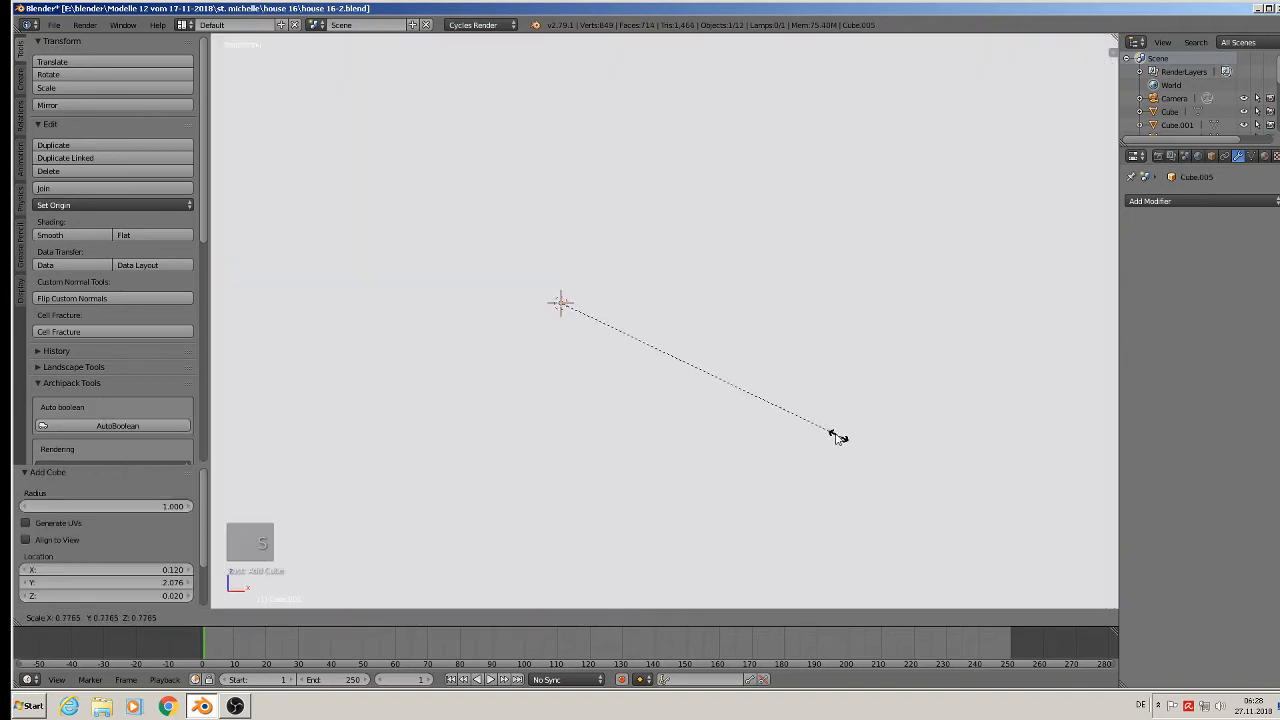
{"action": "left_click", "coordinate": [577, 323]}
{"action": "key", "text": "s"}
{"action": "key", "text": "x"}
{"action": "left_click", "coordinate": [700, 350]}
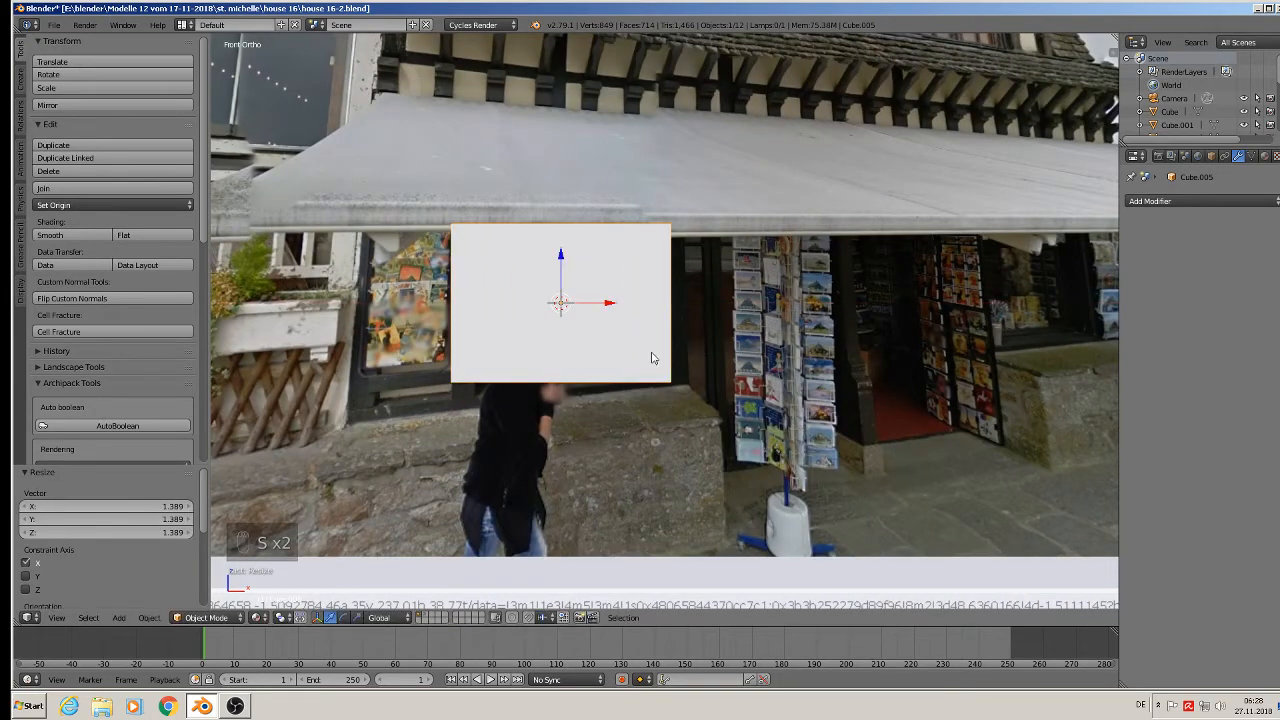
Step: Move the cube down below the photographed window and bring it about 0.109 forward of the photo along the Y axis
{"action": "middle_click_drag", "start_coordinate": [651, 357], "coordinate": [571, 289]}
{"action": "left_click_drag", "start_coordinate": [560, 261], "coordinate": [587, 366]}
{"action": "middle_click_drag", "start_coordinate": [587, 366], "coordinate": [673, 389]}
{"action": "left_click_drag", "start_coordinate": [531, 404], "coordinate": [641, 453]}
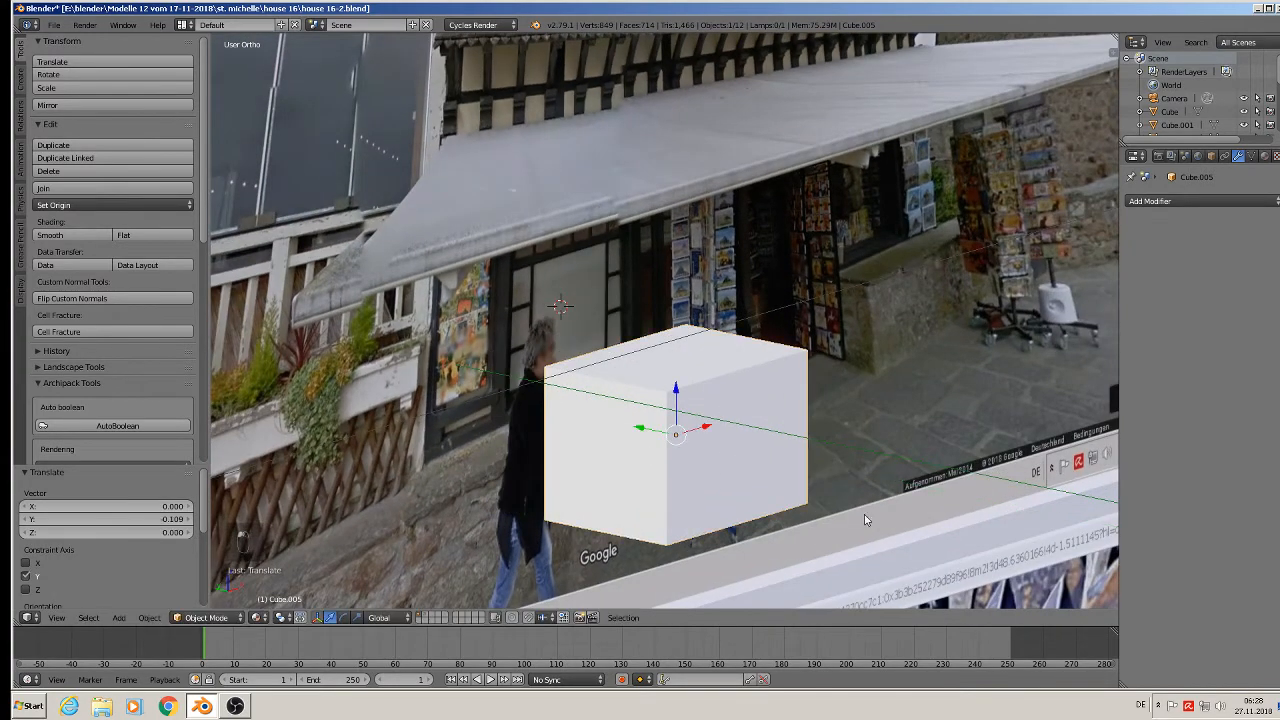
Step: Flatten the cube into a thin panel by scaling it about 0.061 along Y, and lower it about 0.046 along Z
{"action": "key", "text": "s"}
{"action": "key", "text": "y"}
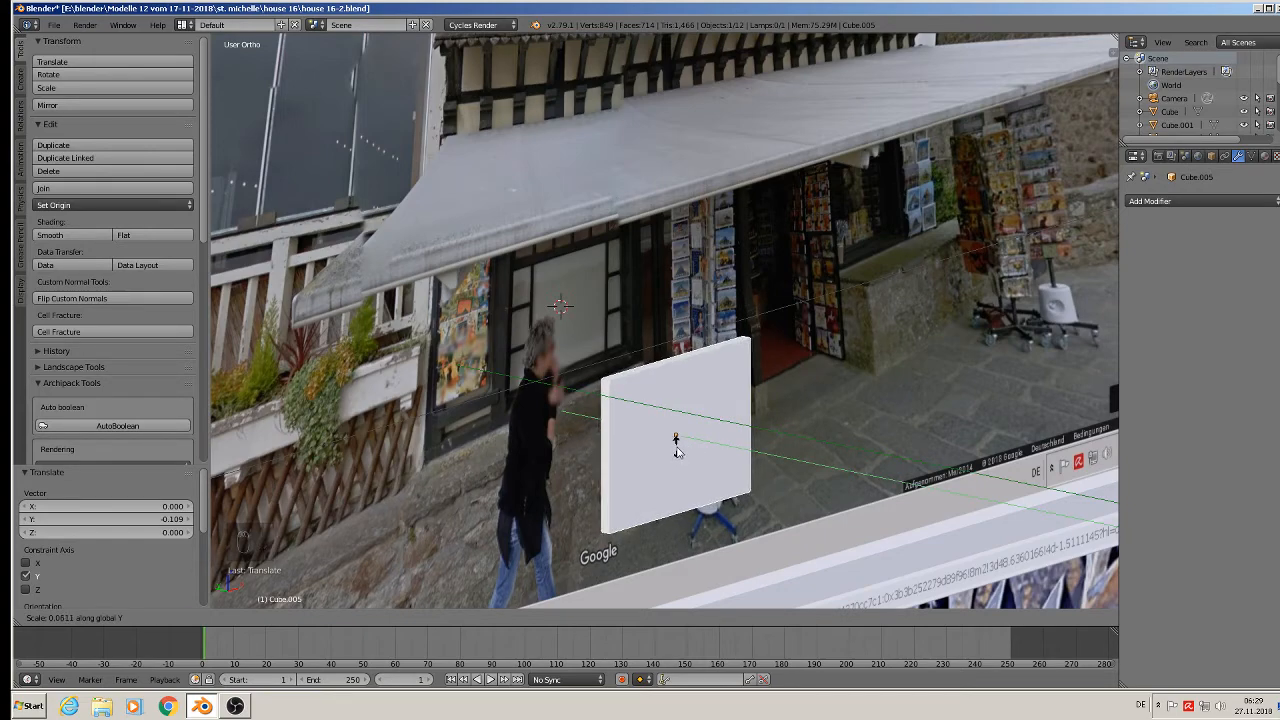
{"action": "left_click", "coordinate": [676, 450]}
{"action": "key", "text": "KP_1"}
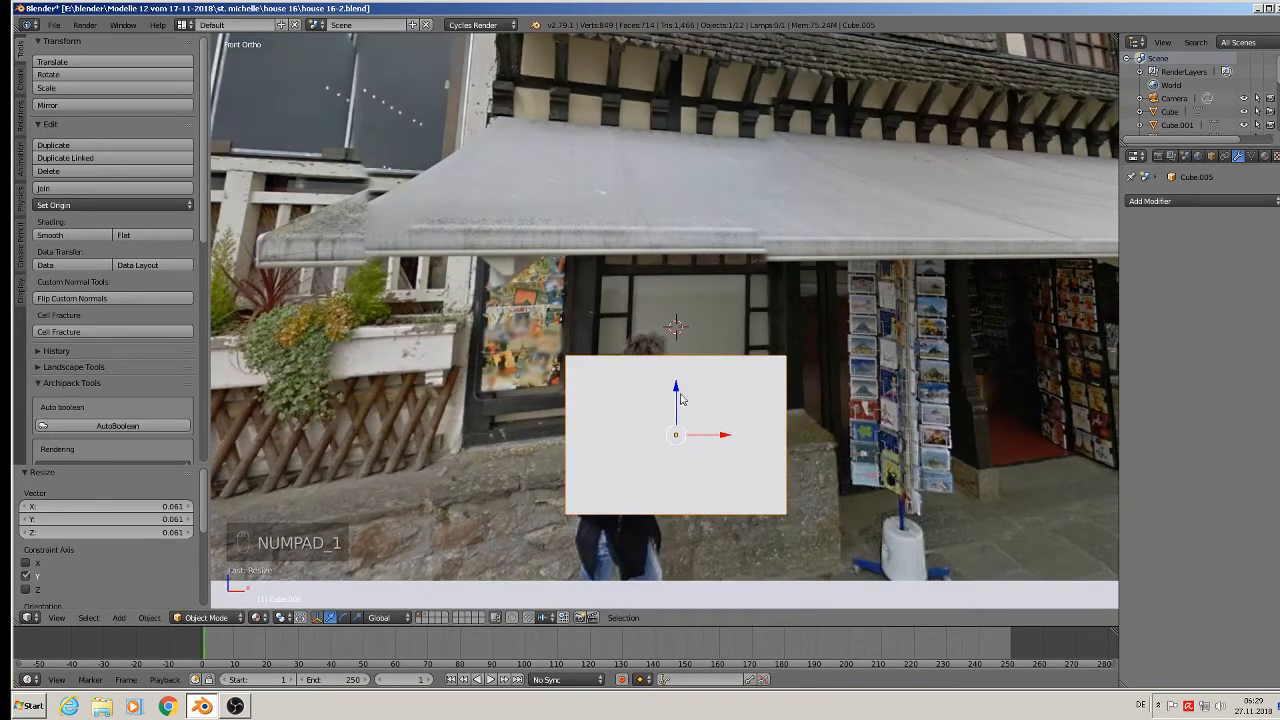
{"action": "left_click_drag", "start_coordinate": [684, 386], "coordinate": [688, 458]}
{"action": "middle_click_drag", "start_coordinate": [690, 458], "coordinate": [659, 371], "text": "shift"}
{"action": "scroll", "coordinate": [638, 370], "scroll_direction": "up", "scroll_amount": 1}
{"action": "scroll", "coordinate": [641, 371], "scroll_direction": "down", "scroll_amount": 1}
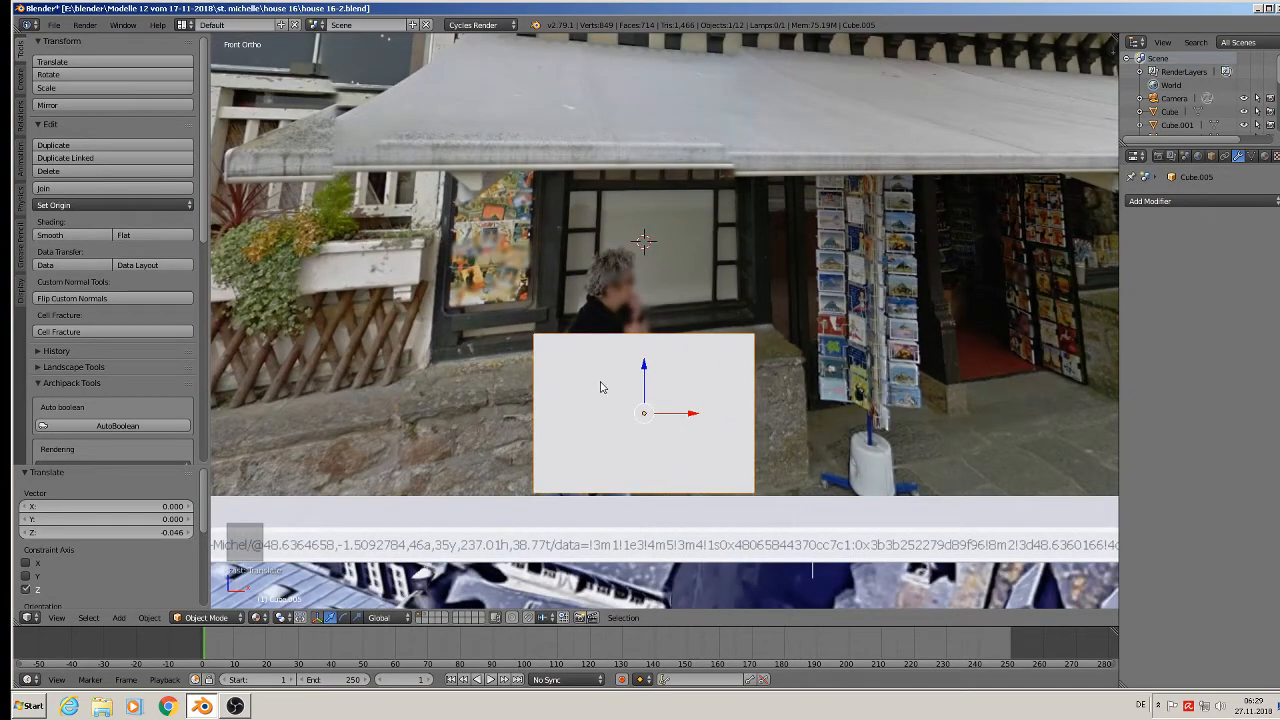
Step: Cut two horizontal edge loops into the panel and scale them about 2.655 along Z toward its upper and lower edges
{"action": "key", "text": "Tab"}
{"action": "key", "text": "ctrl+r"}
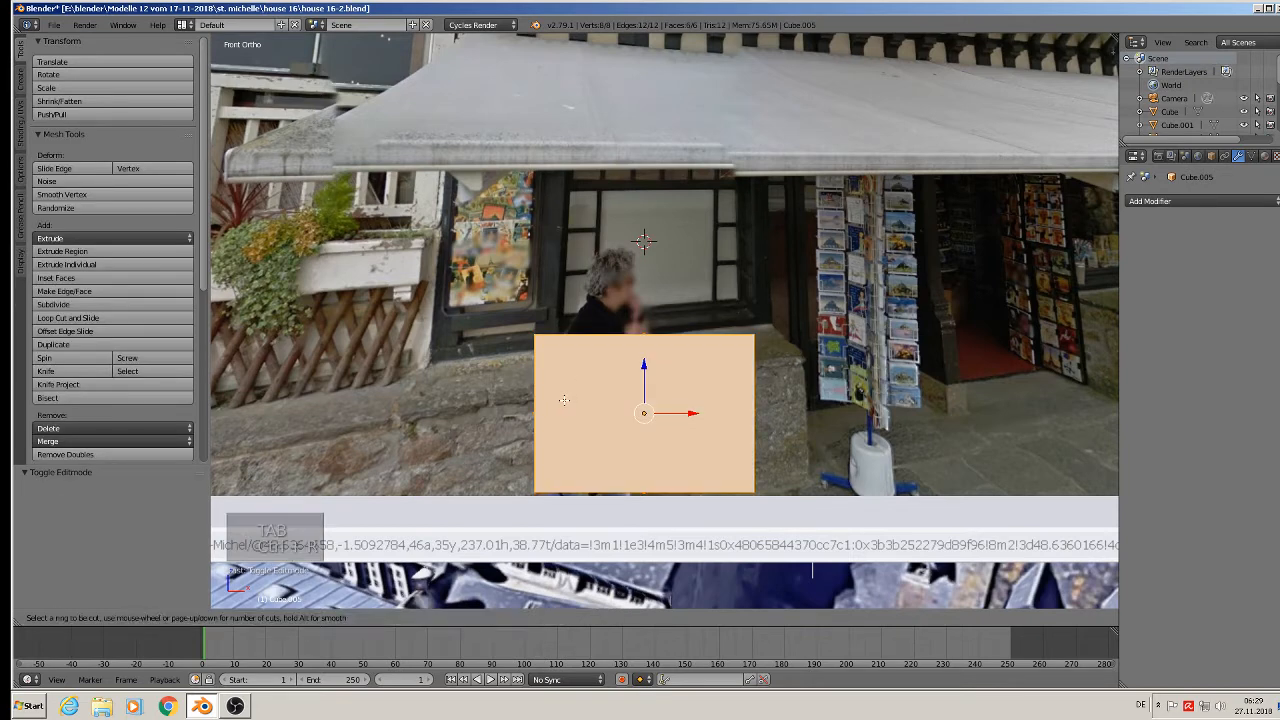
{"action": "scroll", "coordinate": [545, 401], "scroll_direction": "up", "scroll_amount": 1}
{"action": "left_click", "coordinate": [546, 401]}
{"action": "left_click", "coordinate": [546, 401]}
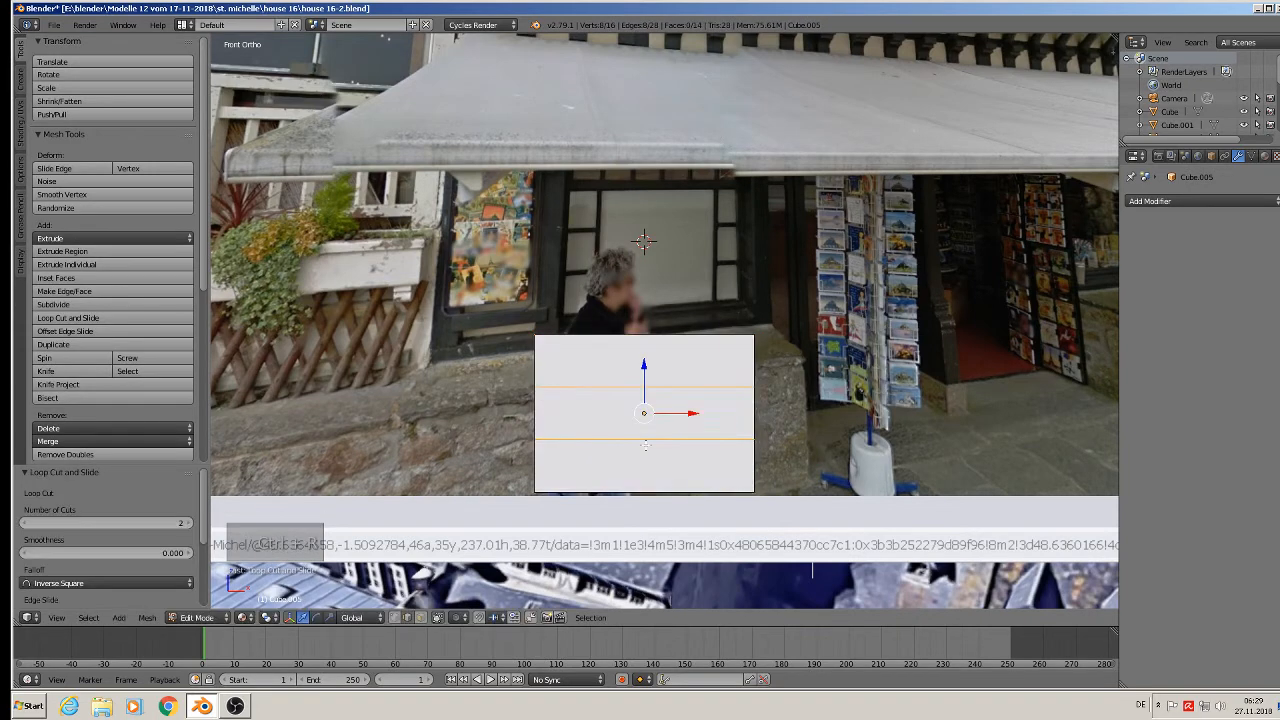
{"action": "key", "text": "s"}
{"action": "key", "text": "z"}
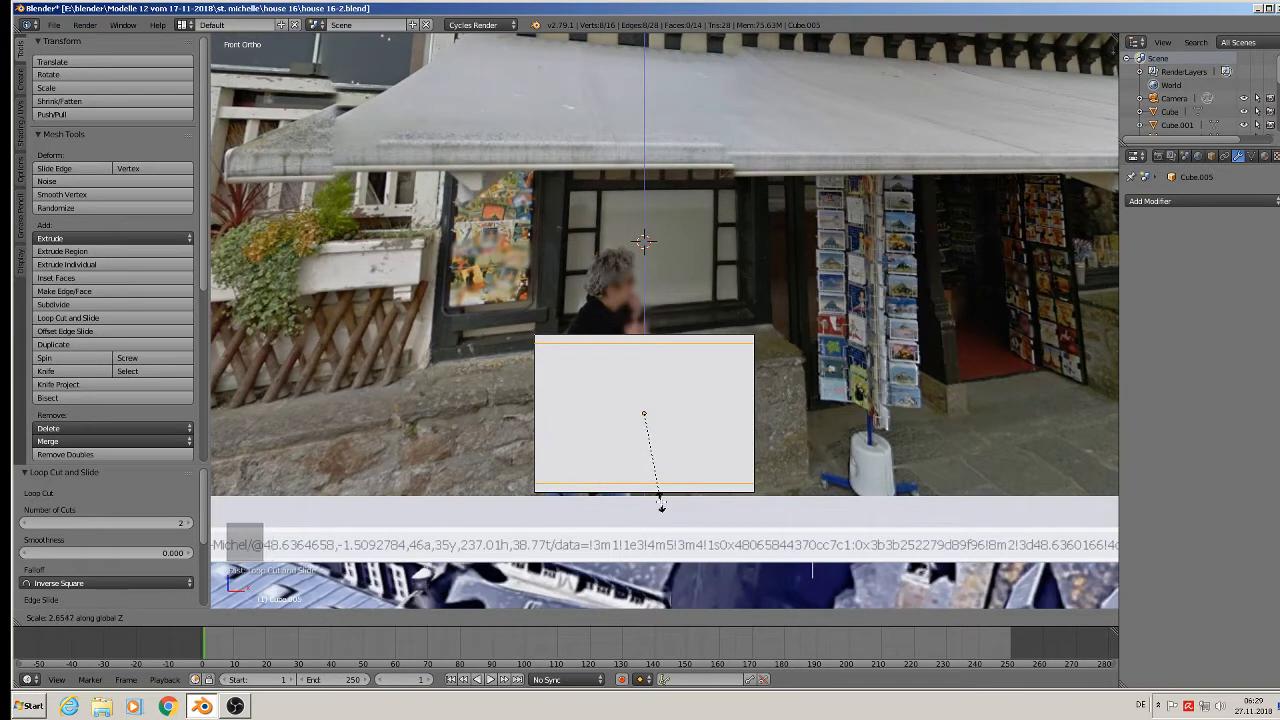
{"action": "left_click", "coordinate": [661, 506]}
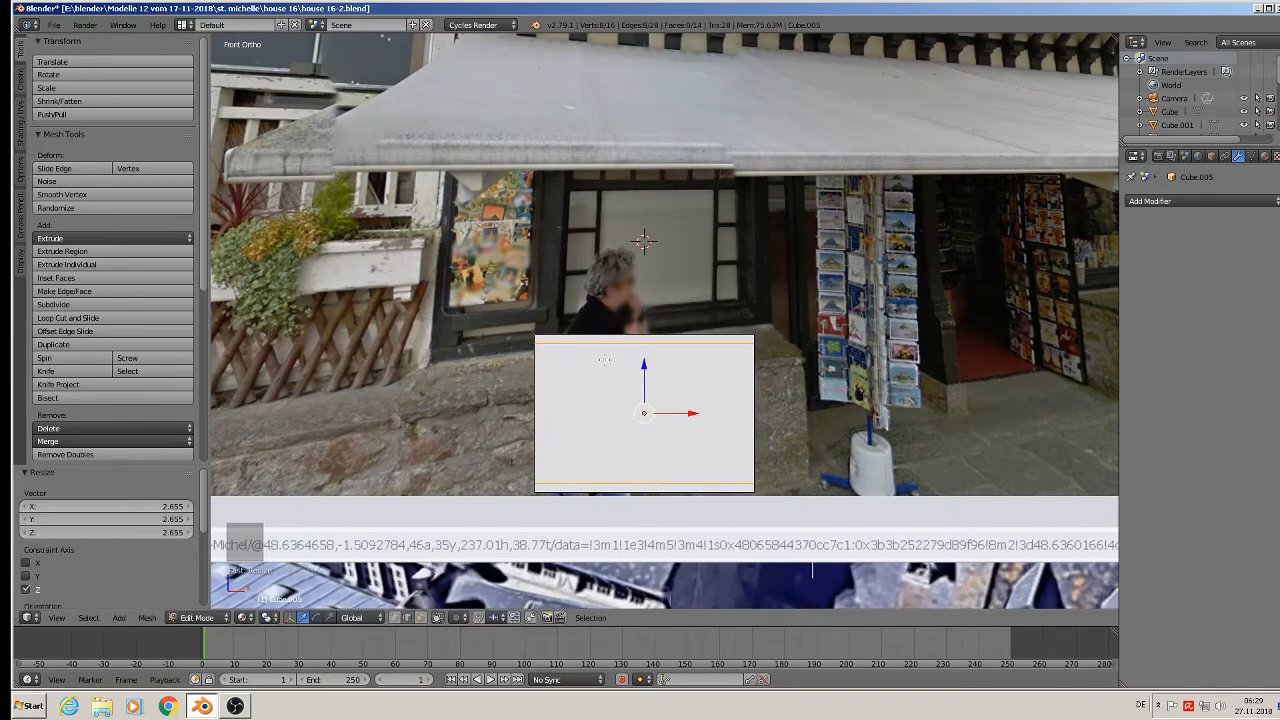
Step: Cut two vertical edge loops into the panel and scale them about 2.7 along X toward its side edges
{"action": "key", "text": "ctrl+r"}
{"action": "left_click", "coordinate": [644, 346]}
{"action": "right_click", "coordinate": [644, 346]}
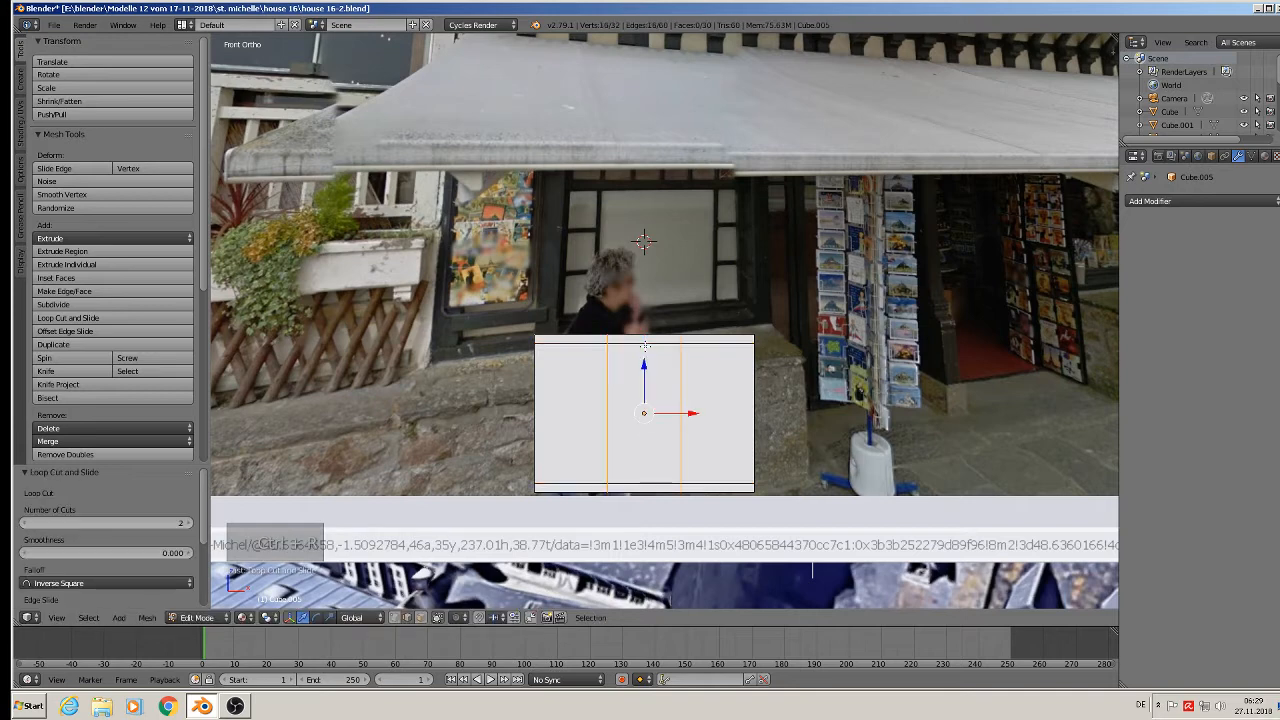
{"action": "key", "text": "s"}
{"action": "key", "text": "x"}
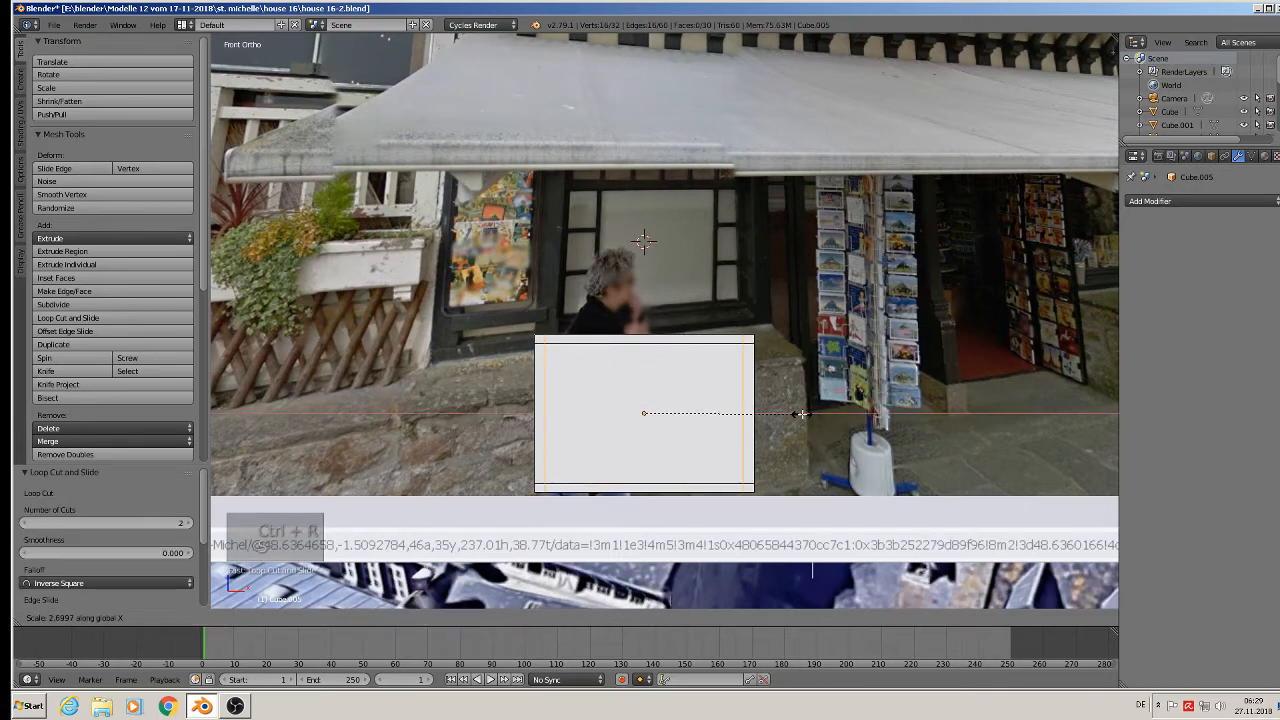
{"action": "left_click", "coordinate": [800, 413]}
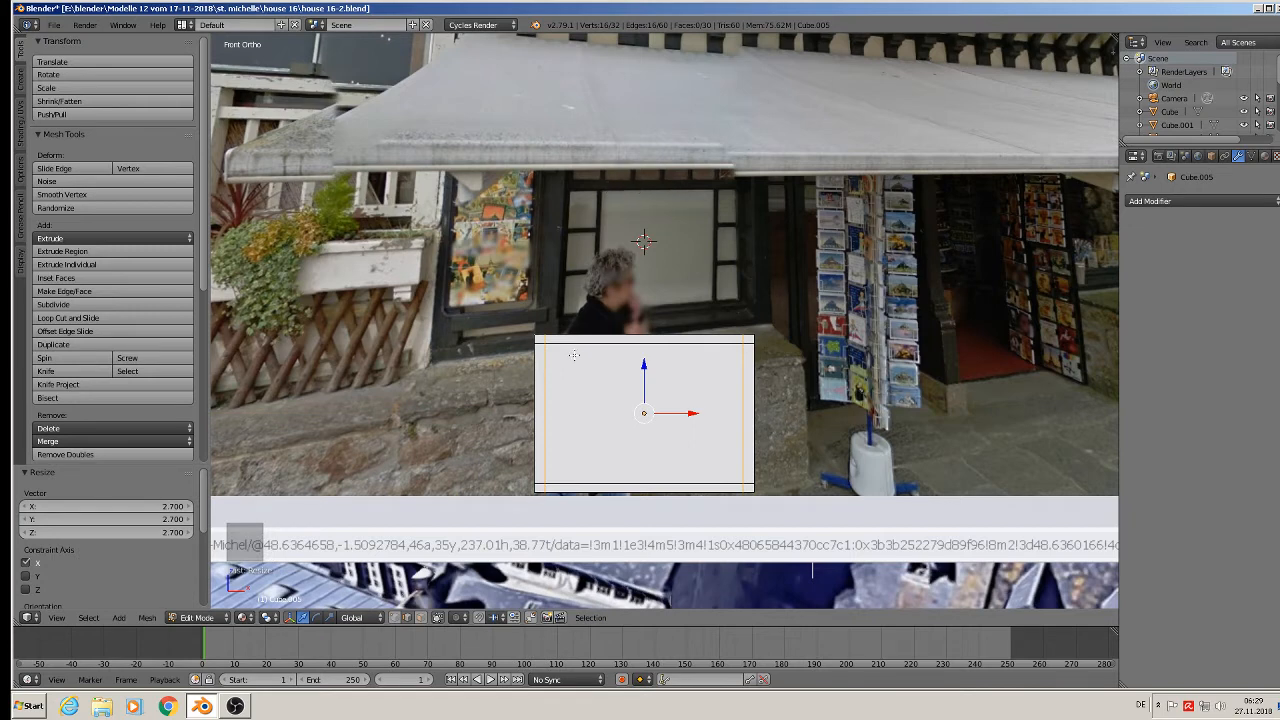
Step: Cut a closely spaced pair of horizontal edge loops across the upper part of the panel to outline a crossbar
{"action": "key", "text": "ctrl+r"}
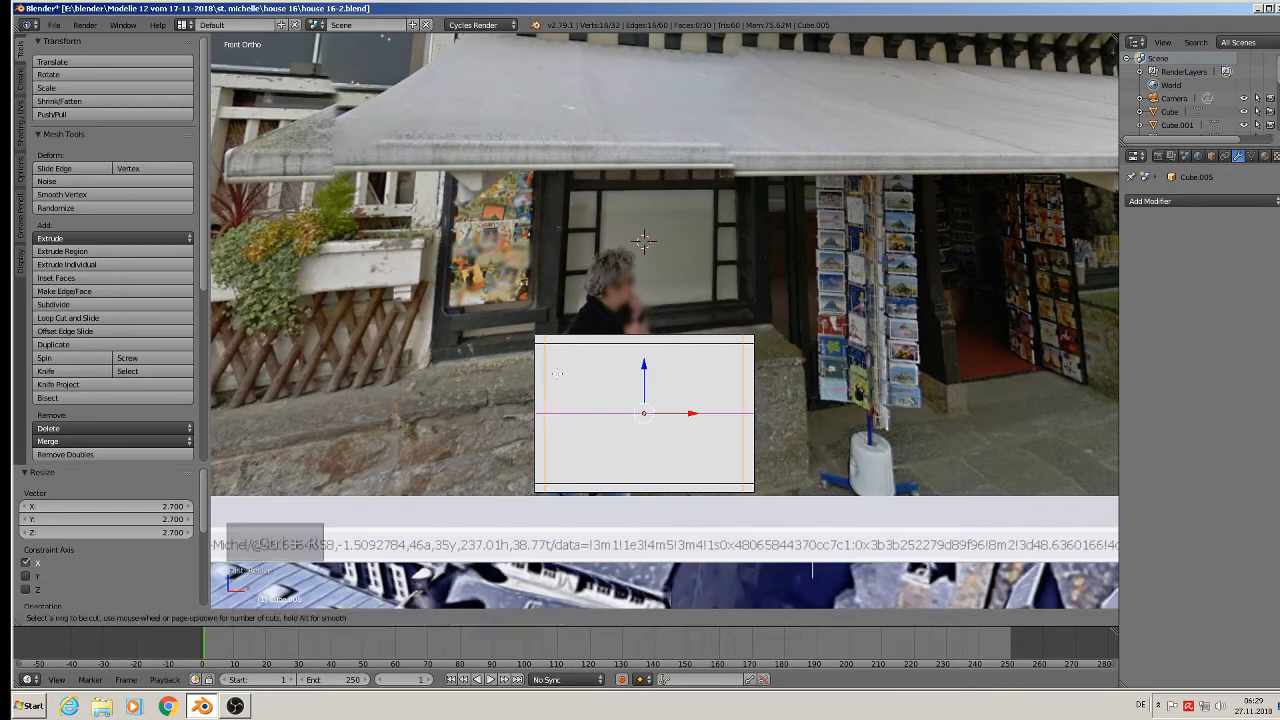
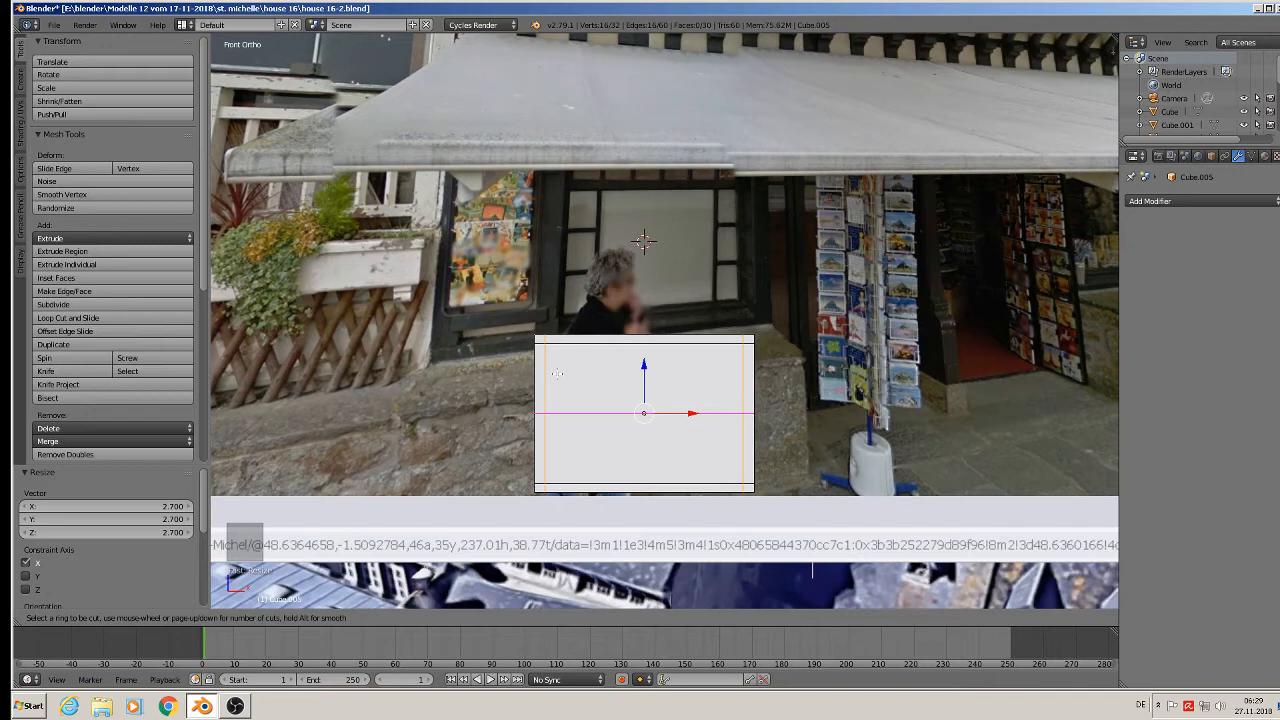
{"action": "left_click", "coordinate": [557, 373]}
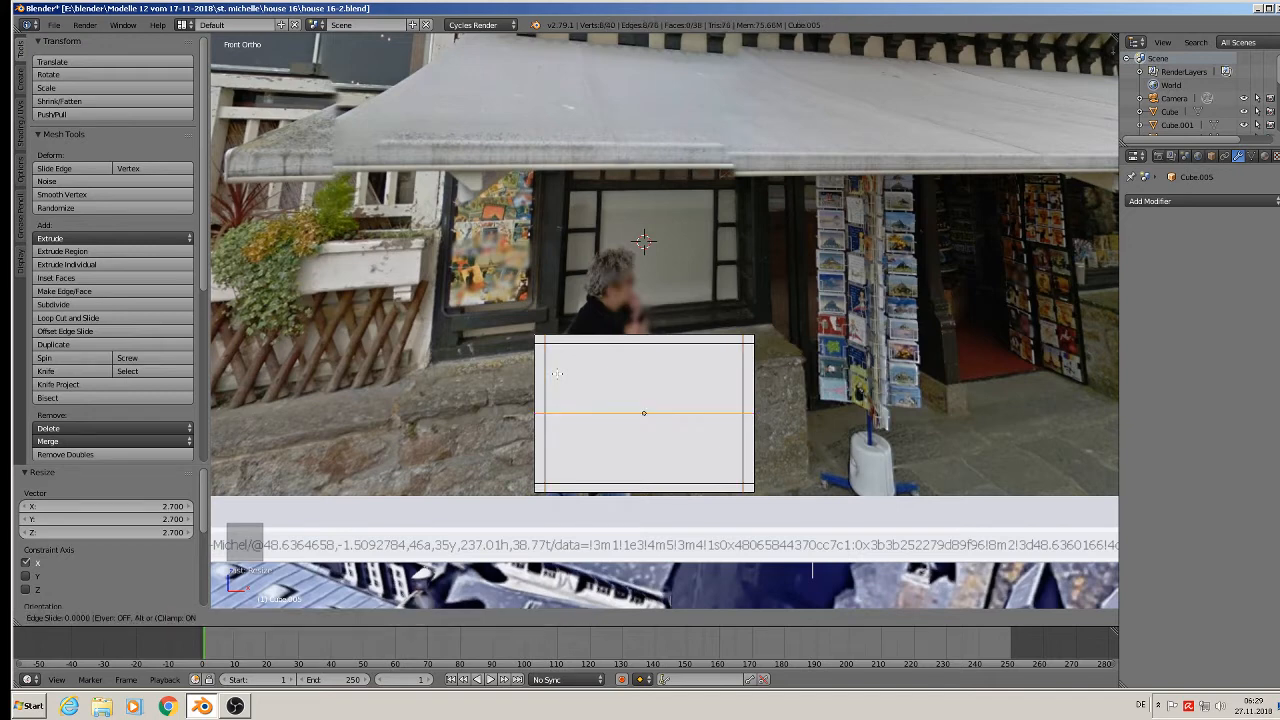
{"action": "left_click", "coordinate": [628, 337]}
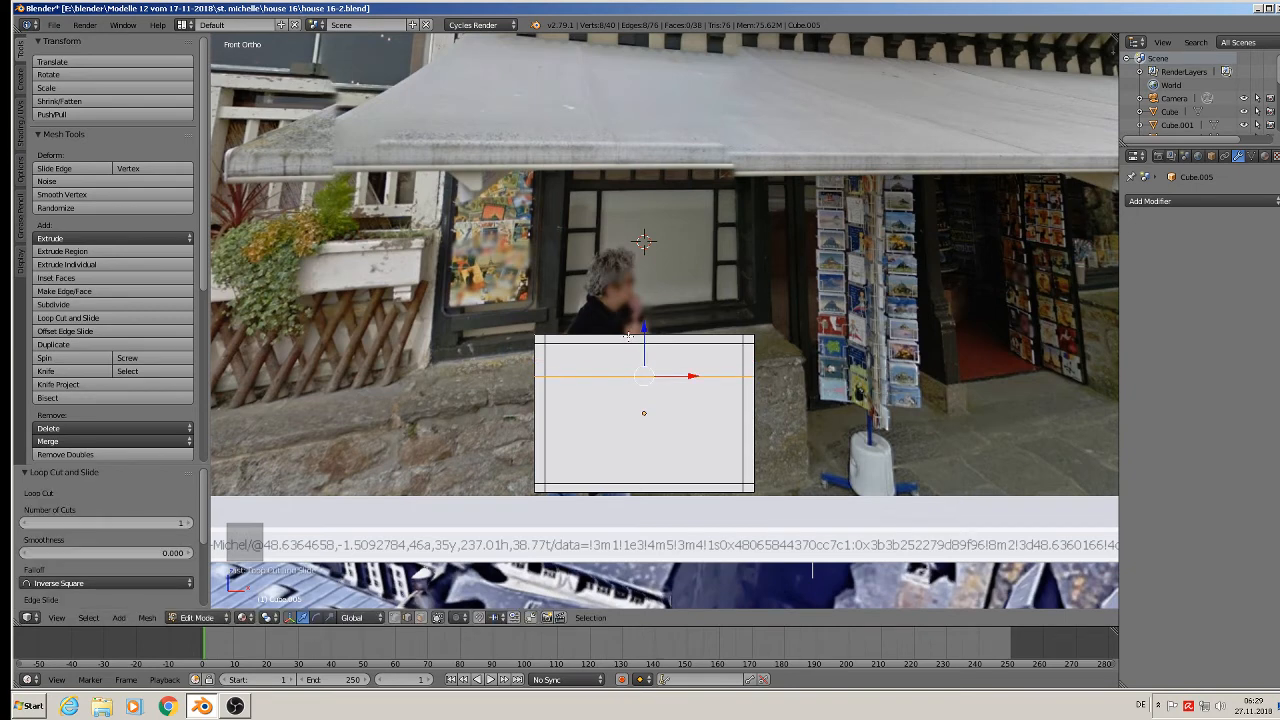
{"action": "key", "text": "ctrl+r"}
{"action": "left_click", "coordinate": [541, 408]}
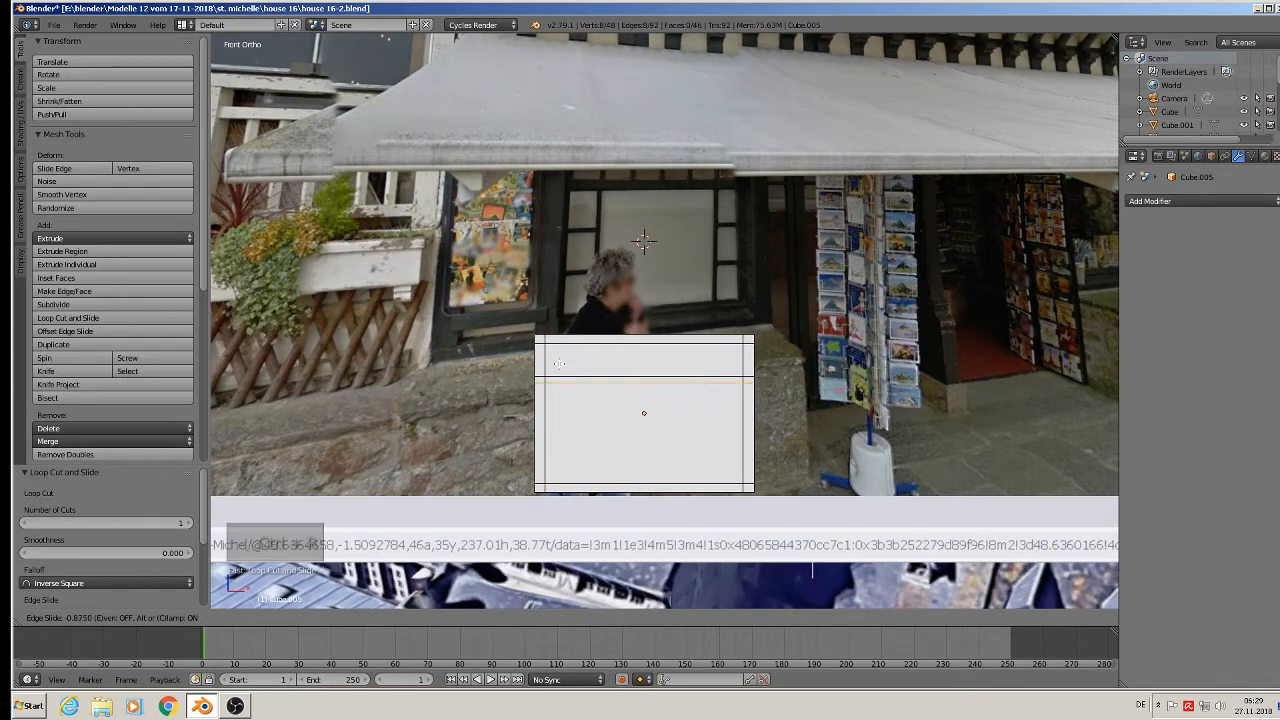
{"action": "left_click", "coordinate": [559, 363]}
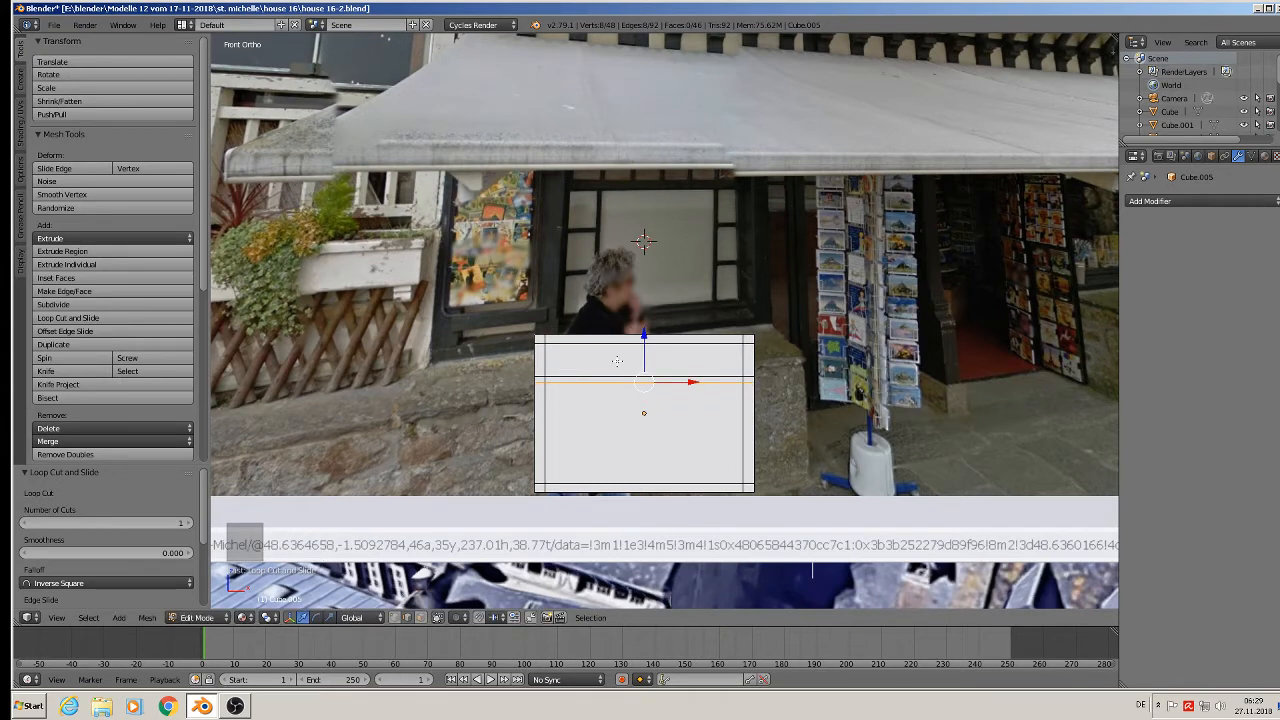
Step: Cut two vertical edge loops into the panel, one near each side and set inward from the outer frame
{"action": "key", "text": "ctrl+r"}
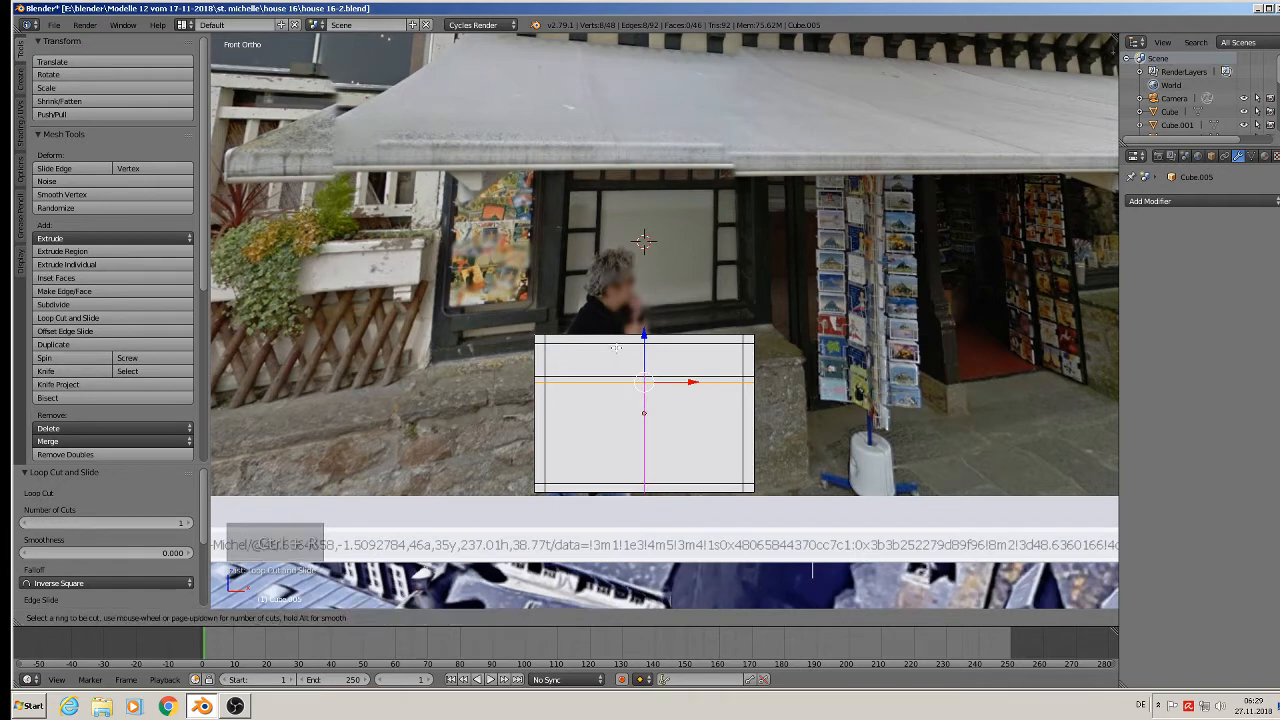
{"action": "left_click", "coordinate": [616, 347]}
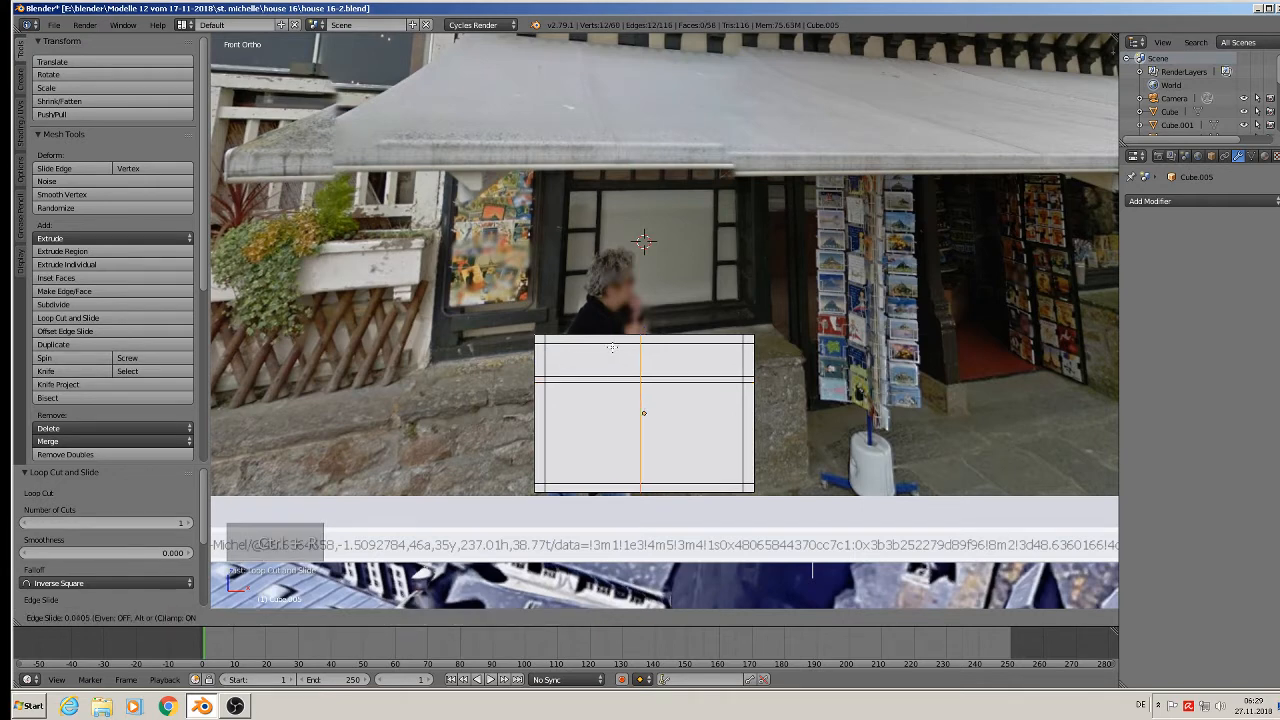
{"action": "left_click", "coordinate": [556, 344]}
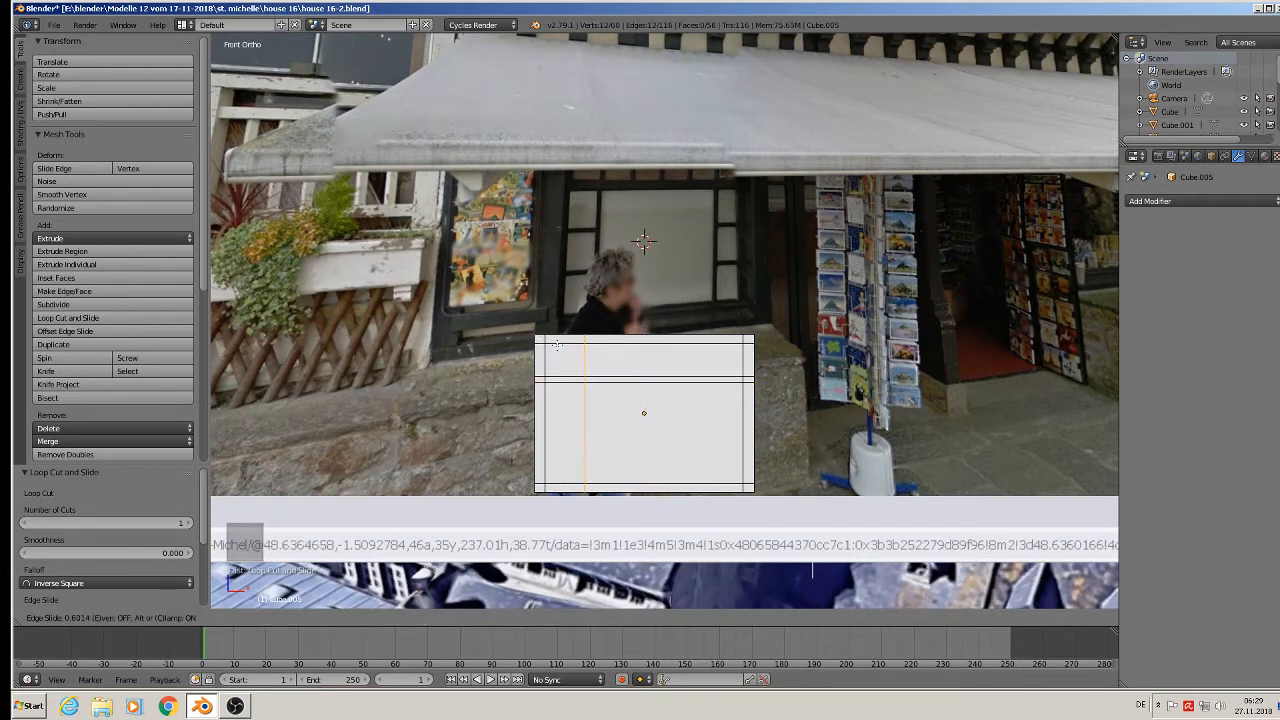
{"action": "key", "text": "ctrl+r"}
{"action": "left_click", "coordinate": [724, 357]}
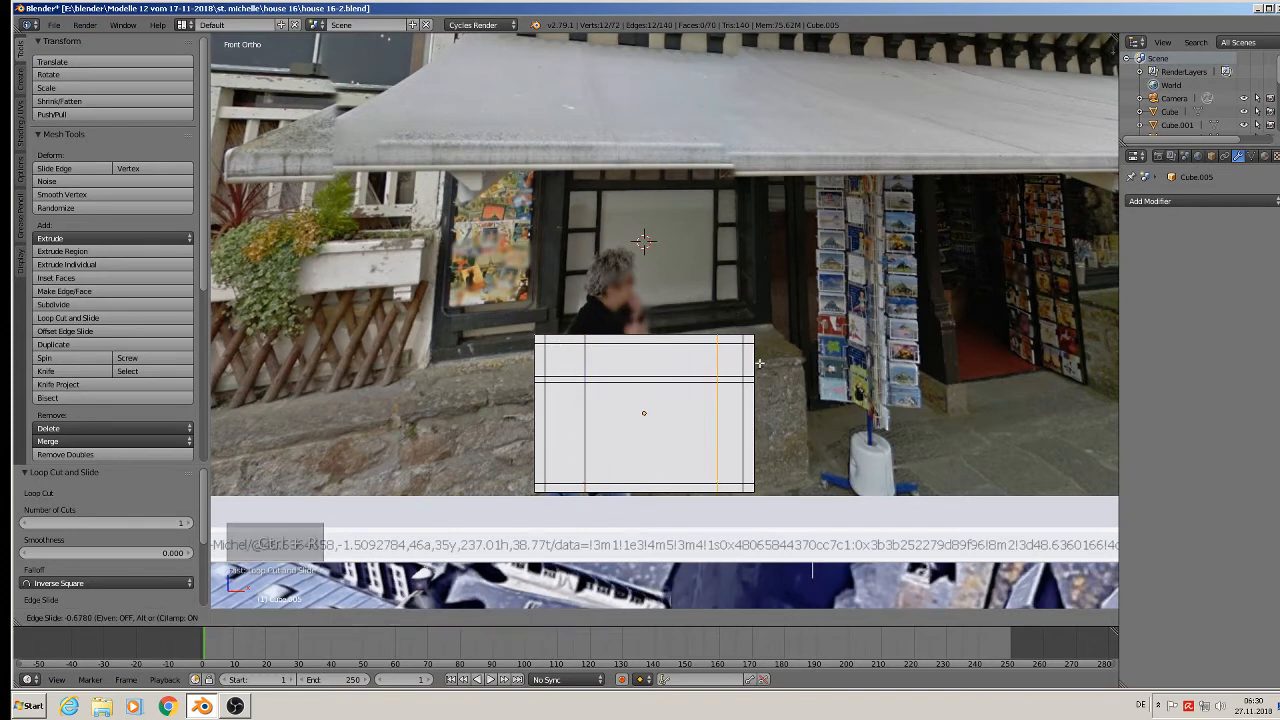
{"action": "left_click", "coordinate": [745, 365]}
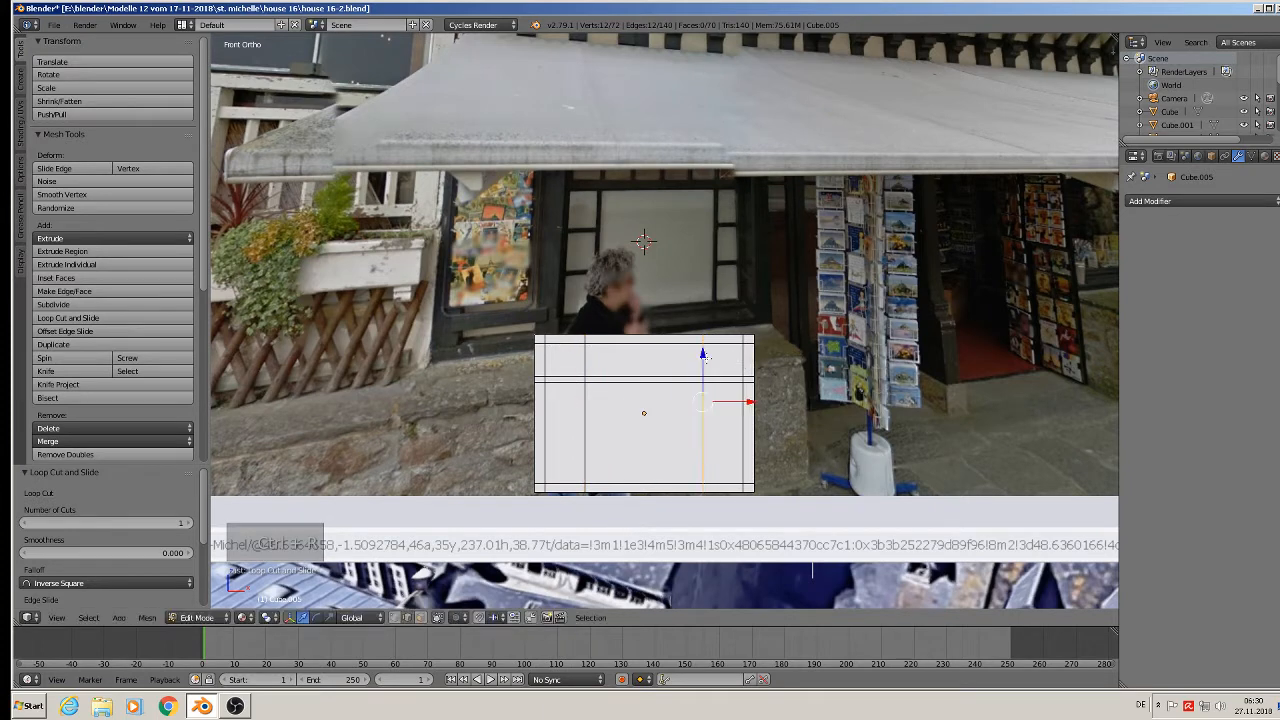
{"action": "key", "text": "ctrl+r"}
{"action": "left_click", "coordinate": [694, 362]}
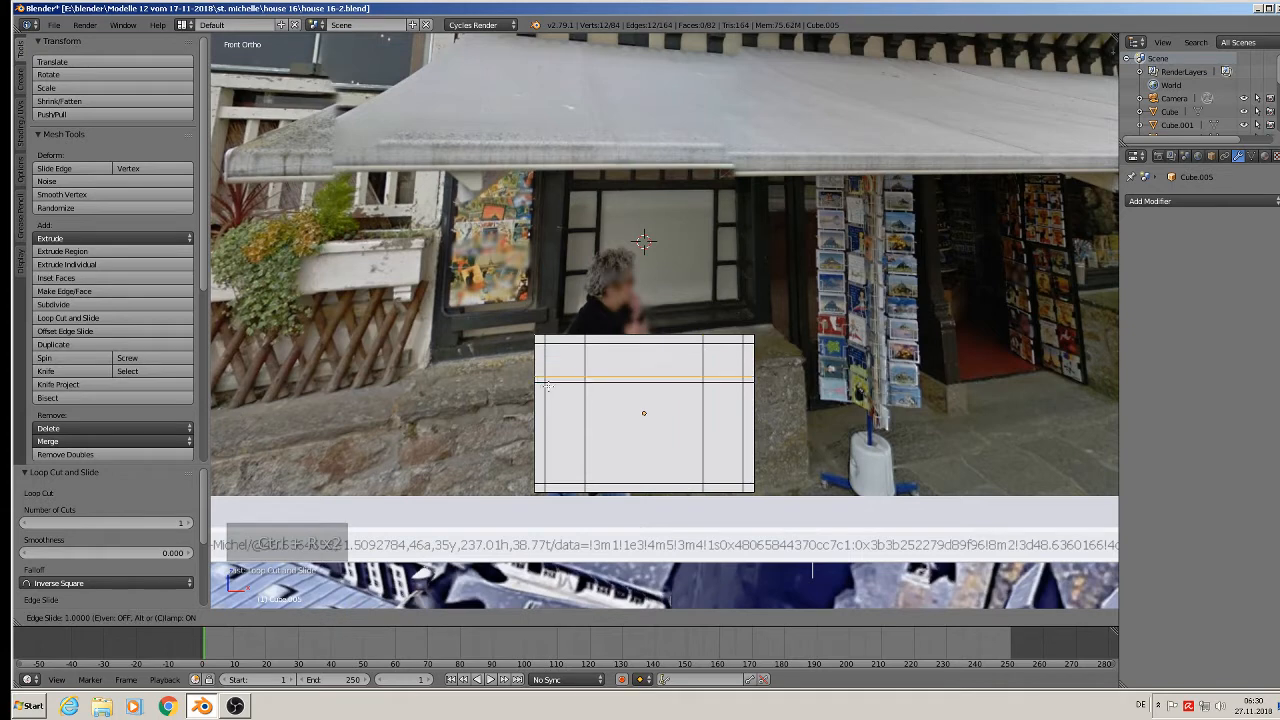
{"action": "left_click", "coordinate": [588, 369]}
{"action": "key", "text": "ctrl+z"}
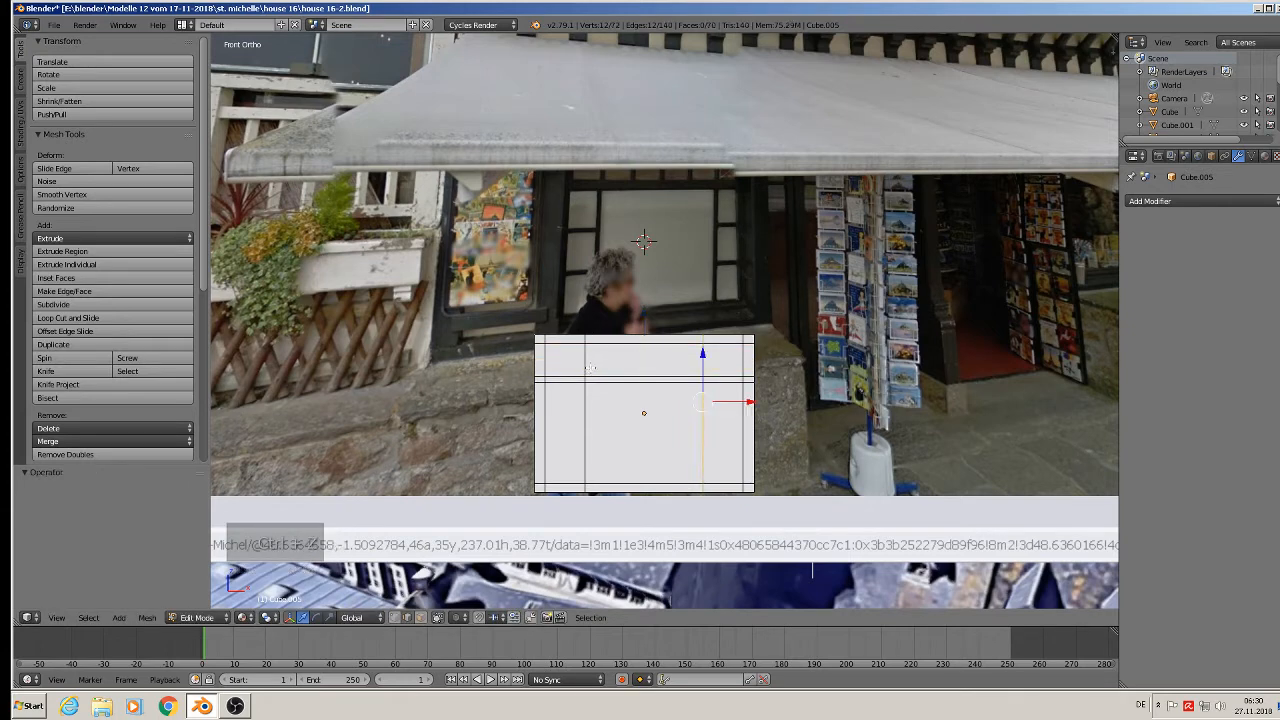
Step: Add a companion vertical edge loop just inside each of the two inner loops, and nudge the right-hand one 0.001 along X
{"action": "key", "text": "ctrl+r"}
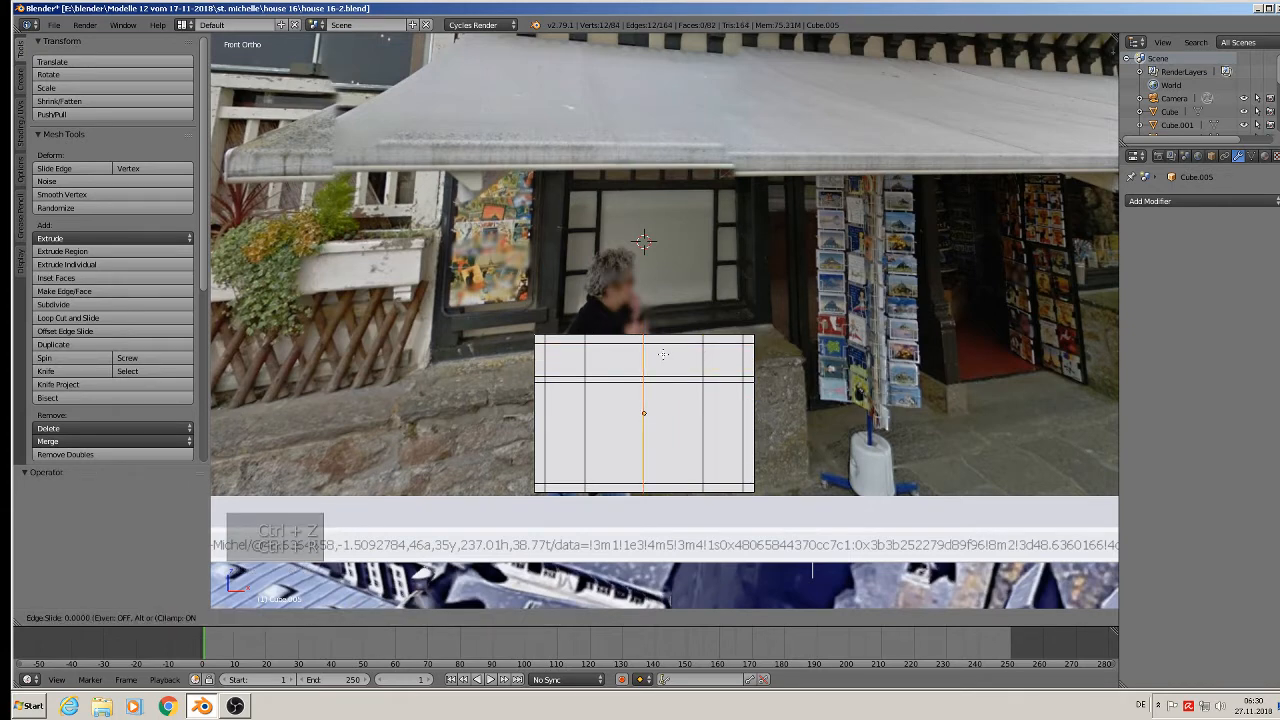
{"action": "left_click", "coordinate": [662, 358]}
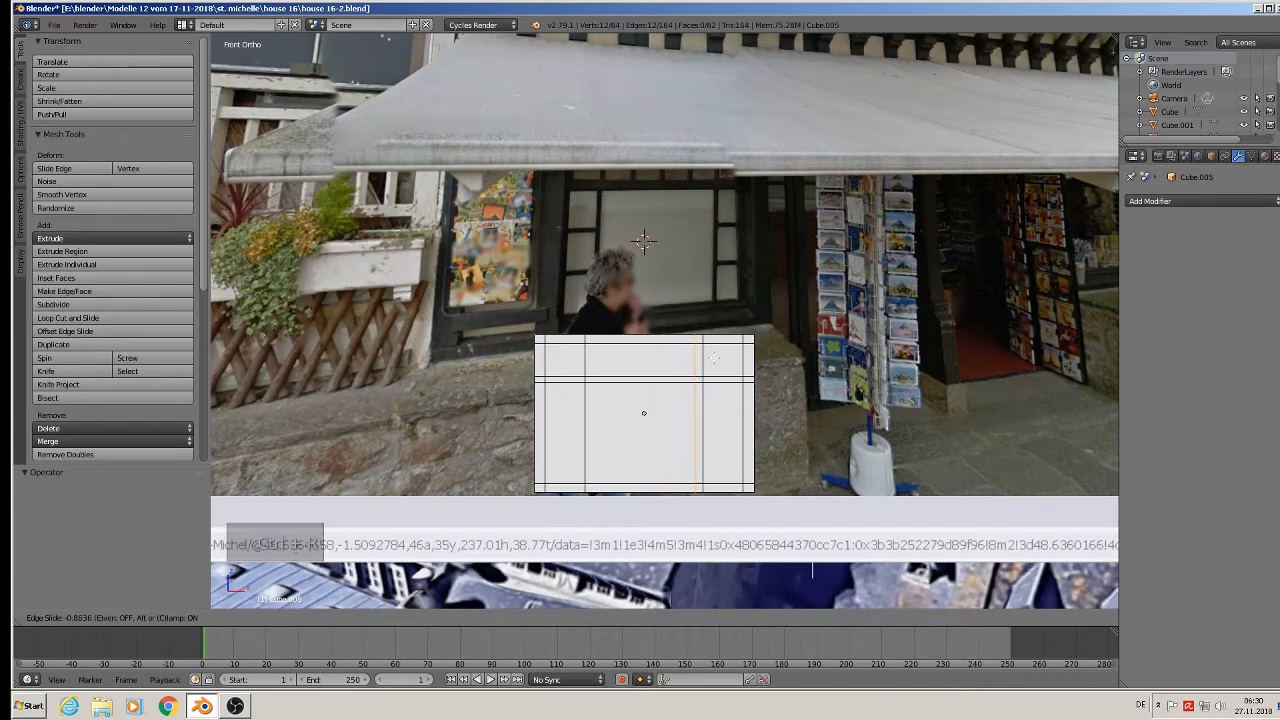
{"action": "left_click", "coordinate": [713, 357]}
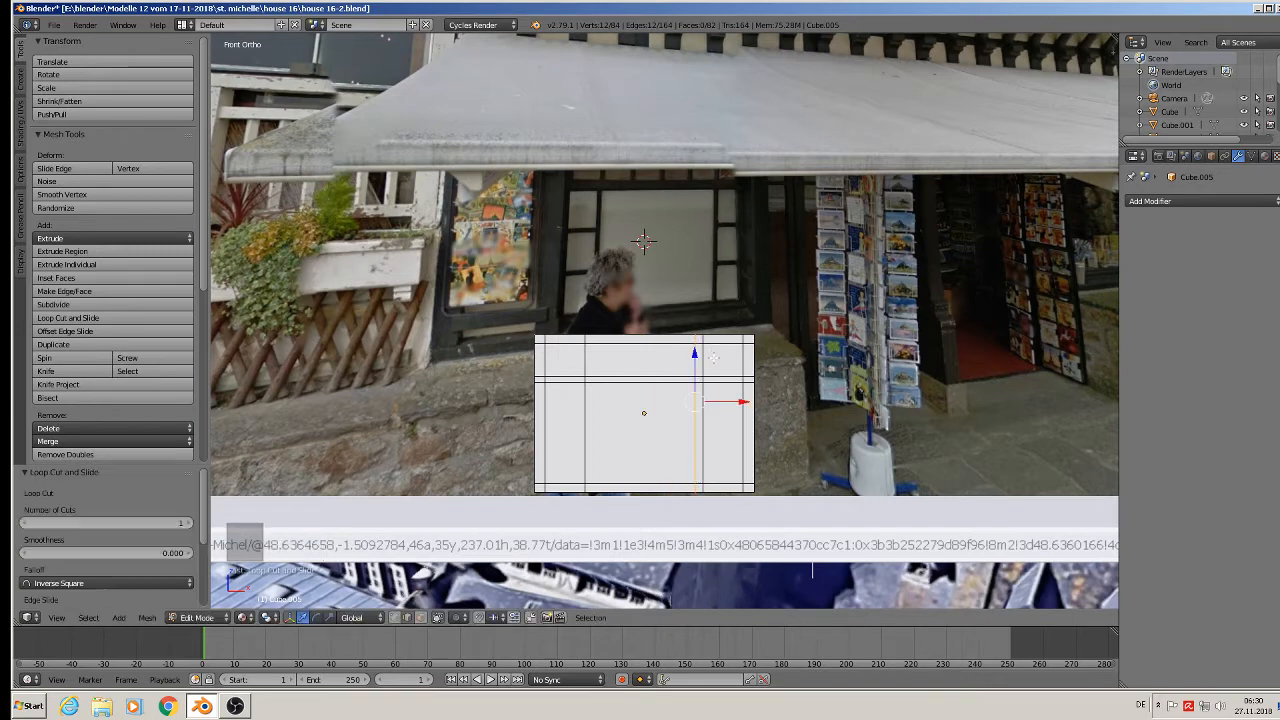
{"action": "key", "text": "ctrl+r"}
{"action": "left_click", "coordinate": [598, 342]}
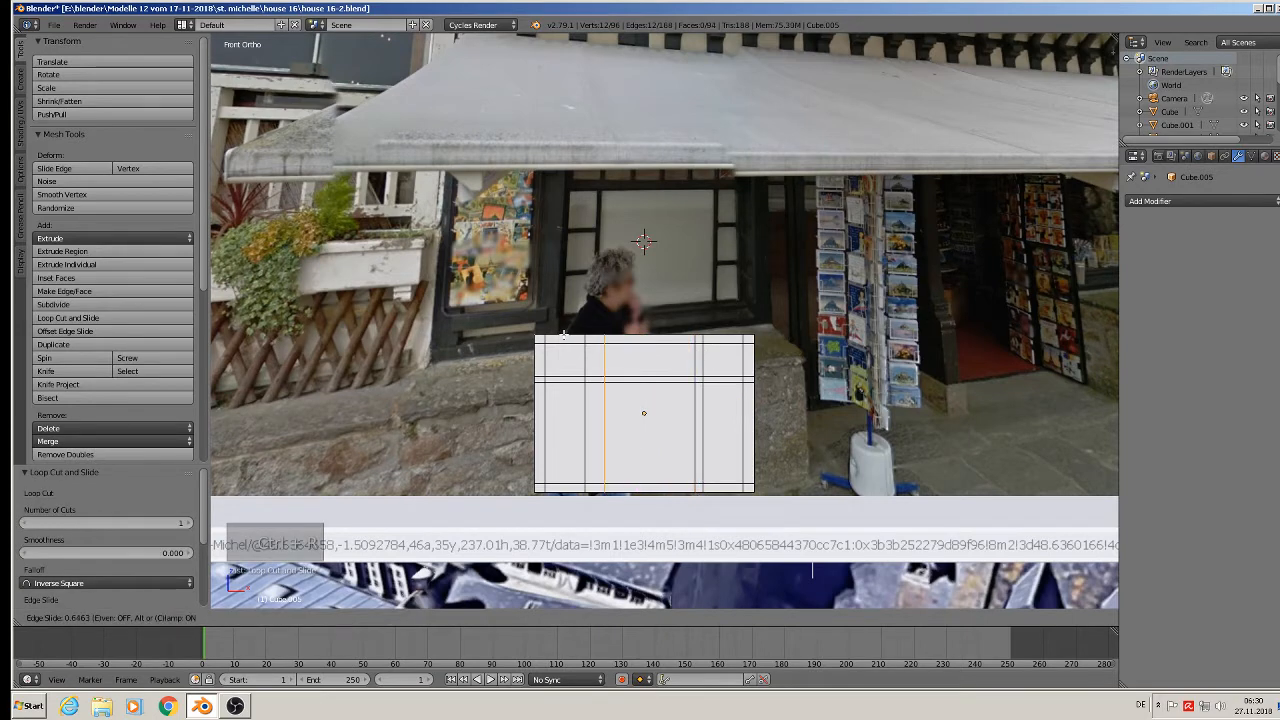
{"action": "left_click", "coordinate": [550, 330]}
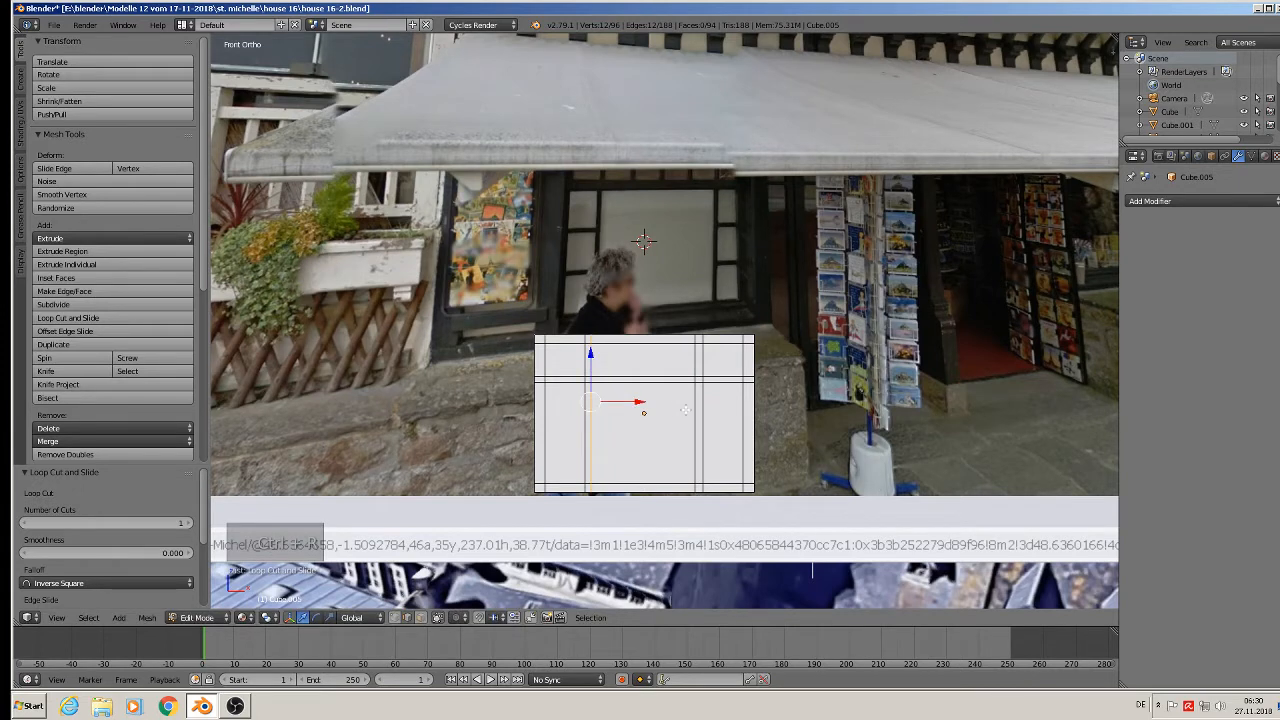
{"action": "right_click", "coordinate": [690, 410], "text": "alt"}
{"action": "left_click_drag", "start_coordinate": [730, 402], "coordinate": [732, 400]}
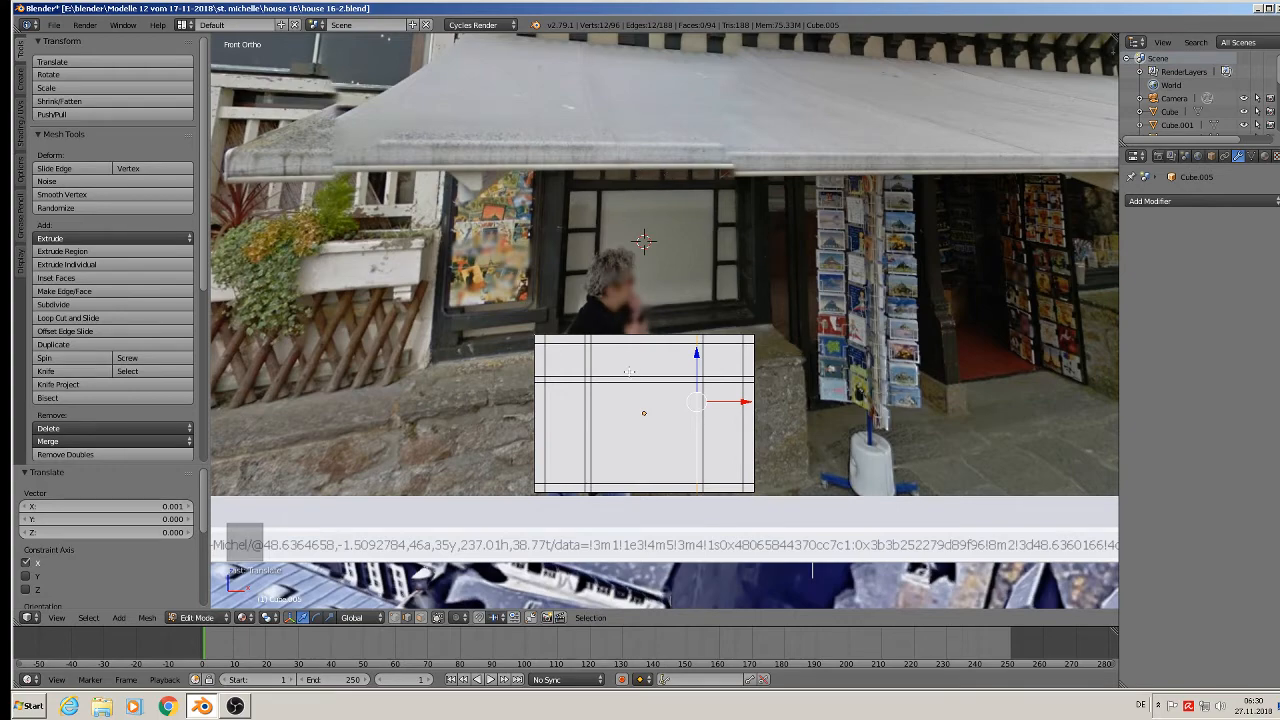
{"action": "scroll", "coordinate": [626, 374], "scroll_direction": "up", "scroll_amount": 3}
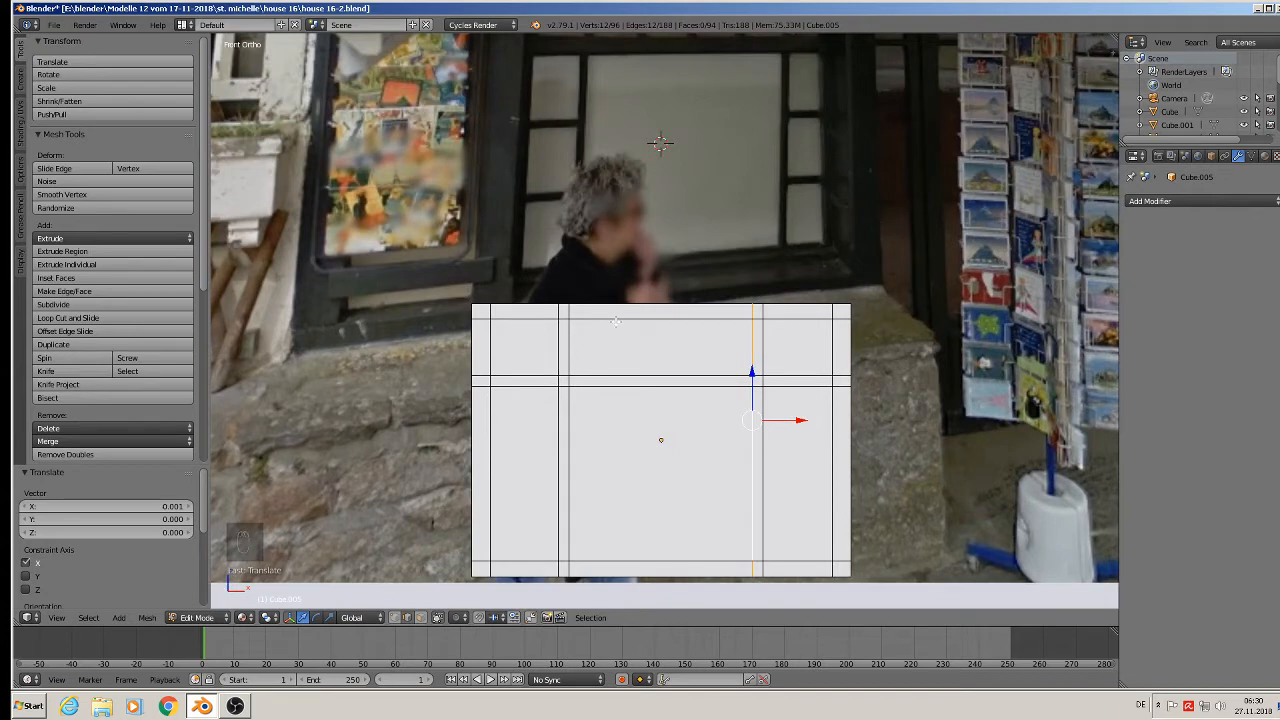
{"action": "key", "text": "ctrl+r"}
{"action": "scroll", "coordinate": [660, 440], "scroll_direction": "up", "scroll_amount": 1}
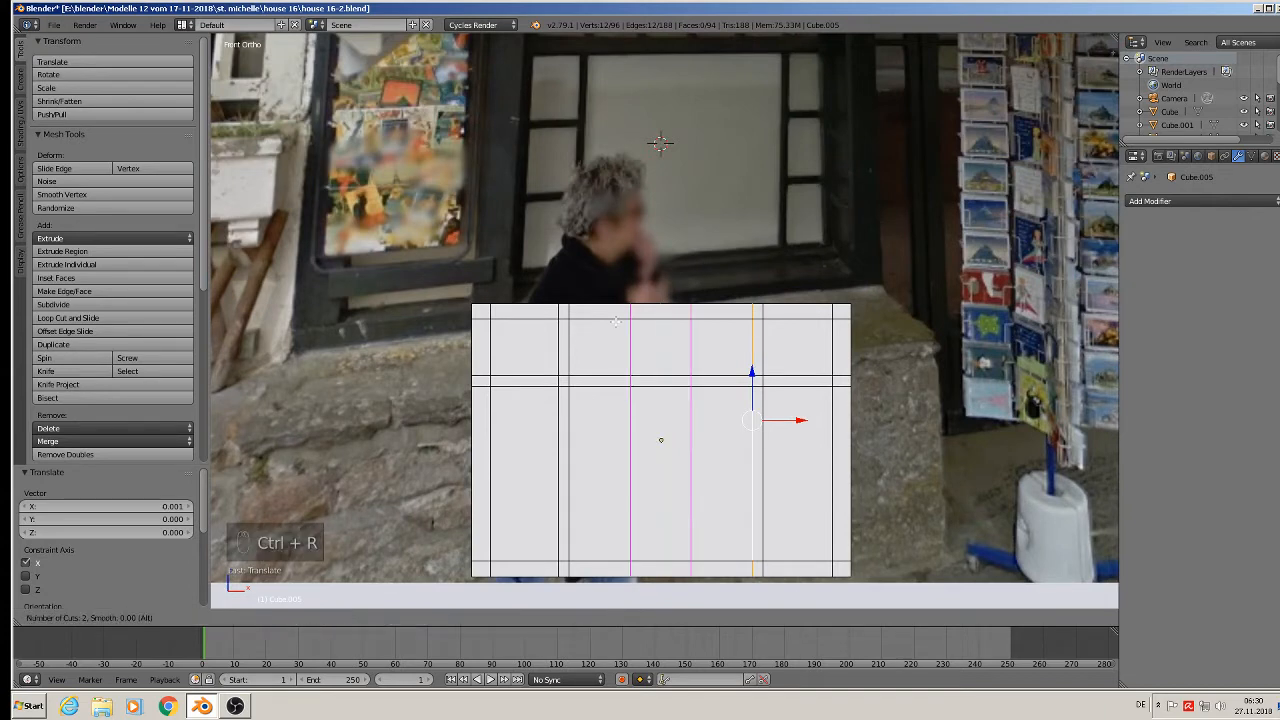
{"action": "left_click", "coordinate": [616, 320]}
{"action": "right_click", "coordinate": [618, 320]}
{"action": "key", "text": "ctrl+r"}
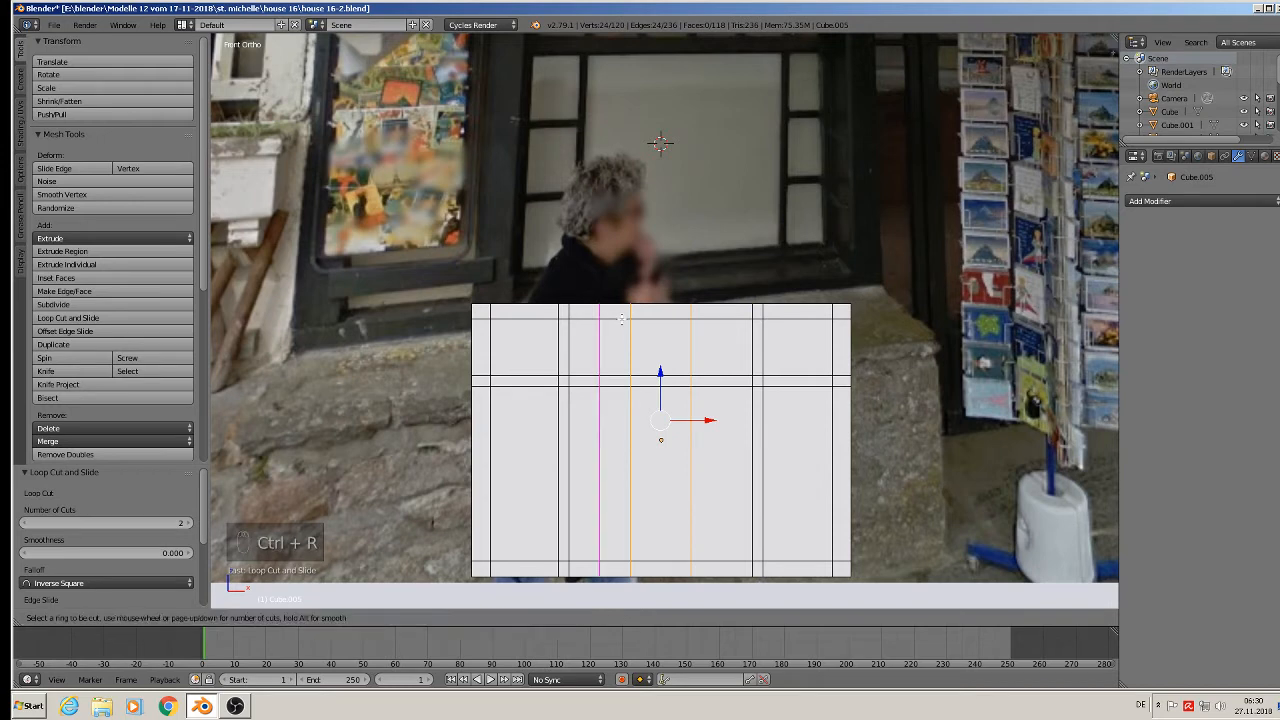
{"action": "left_click", "coordinate": [625, 313]}
{"action": "right_click", "coordinate": [626, 313]}
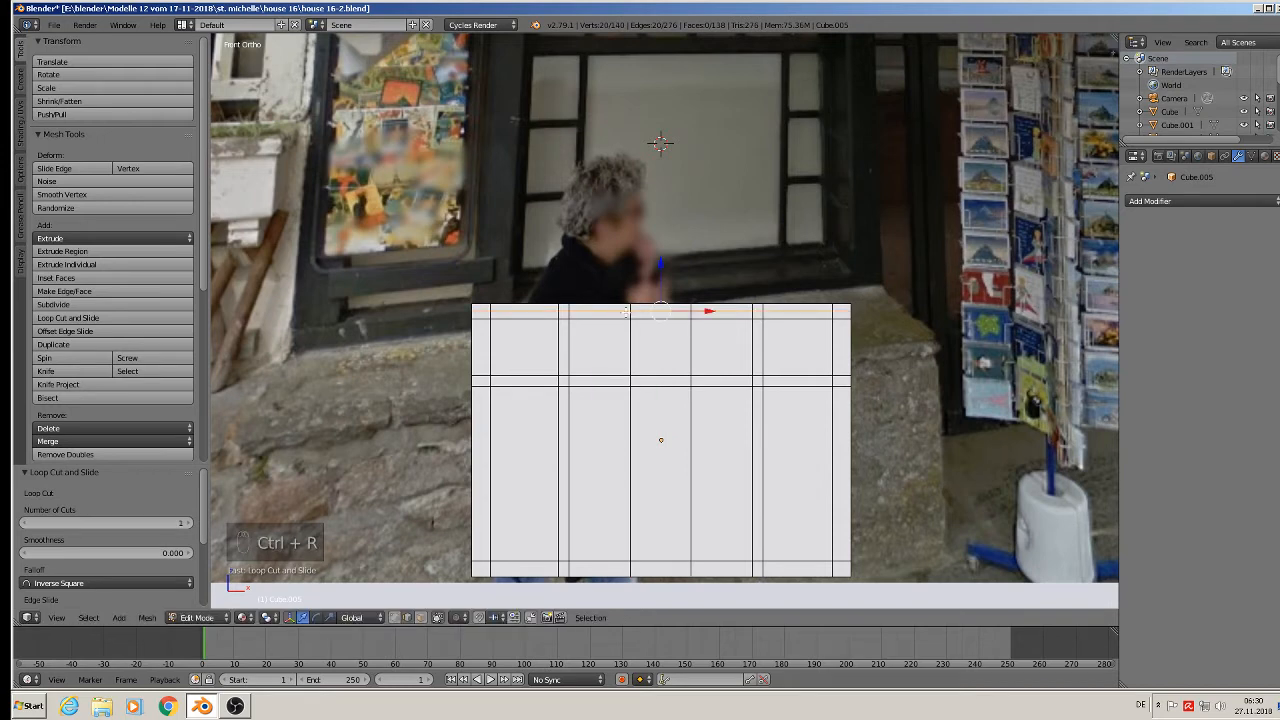
{"action": "key", "text": "ctrl+z"}
{"action": "key", "text": "ctrl+z"}
{"action": "key", "text": "ctrl+z"}
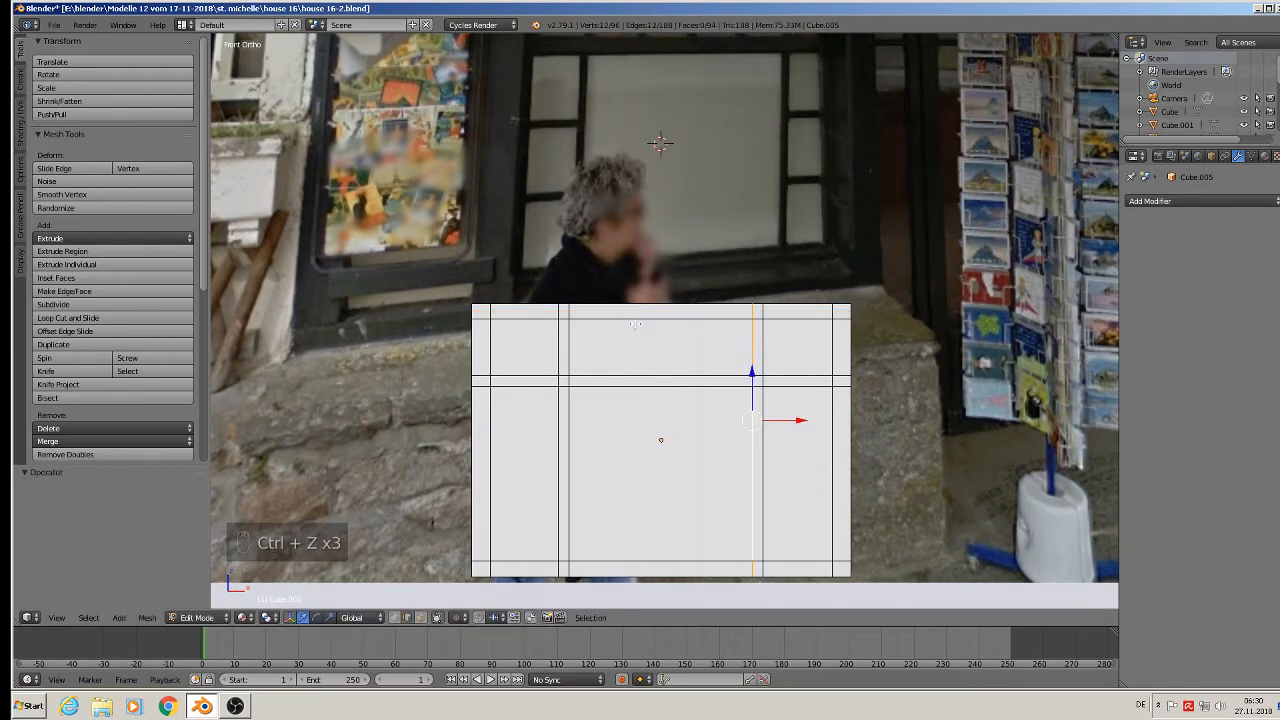
Step: Cut two evenly spaced vertical edge loops into the panel's wide middle section, and add a second loop close to the left of each
{"action": "key", "text": "ctrl+r"}
{"action": "scroll", "coordinate": [630, 323], "scroll_direction": "up", "scroll_amount": 1}
{"action": "left_click", "coordinate": [625, 323]}
{"action": "right_click", "coordinate": [625, 323]}
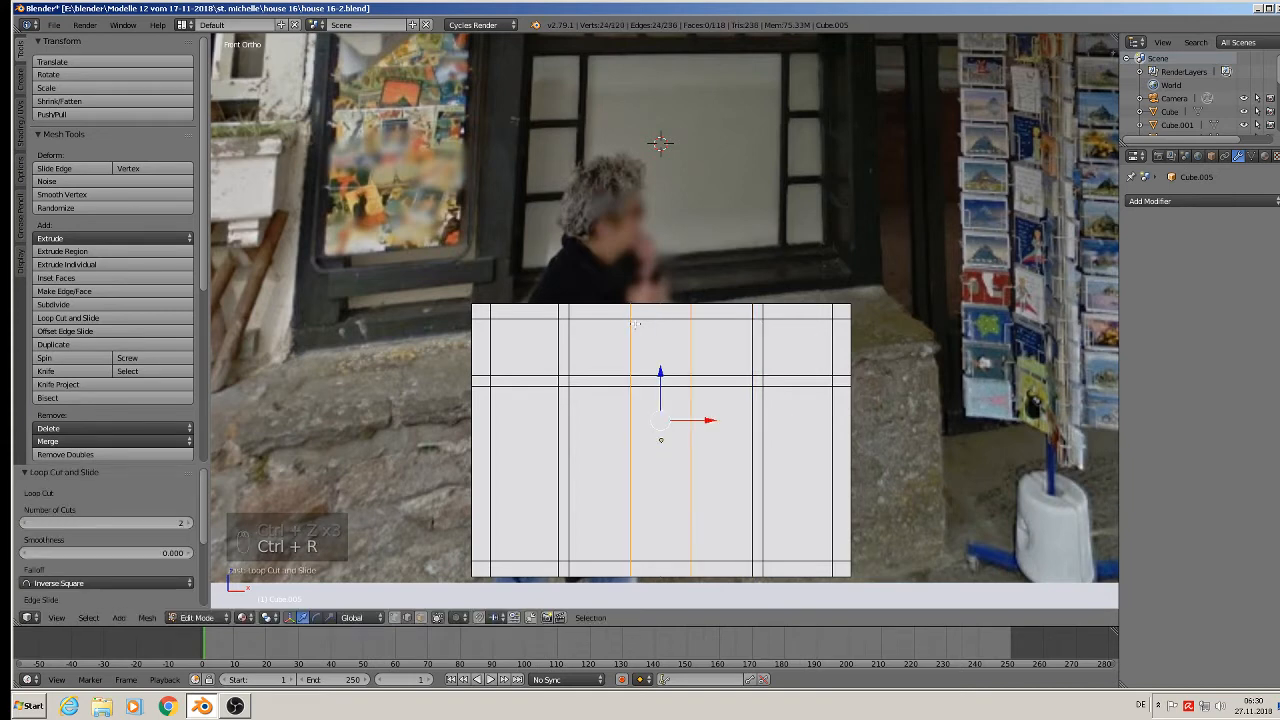
{"action": "key", "text": "ctrl+r"}
{"action": "left_click", "coordinate": [620, 320]}
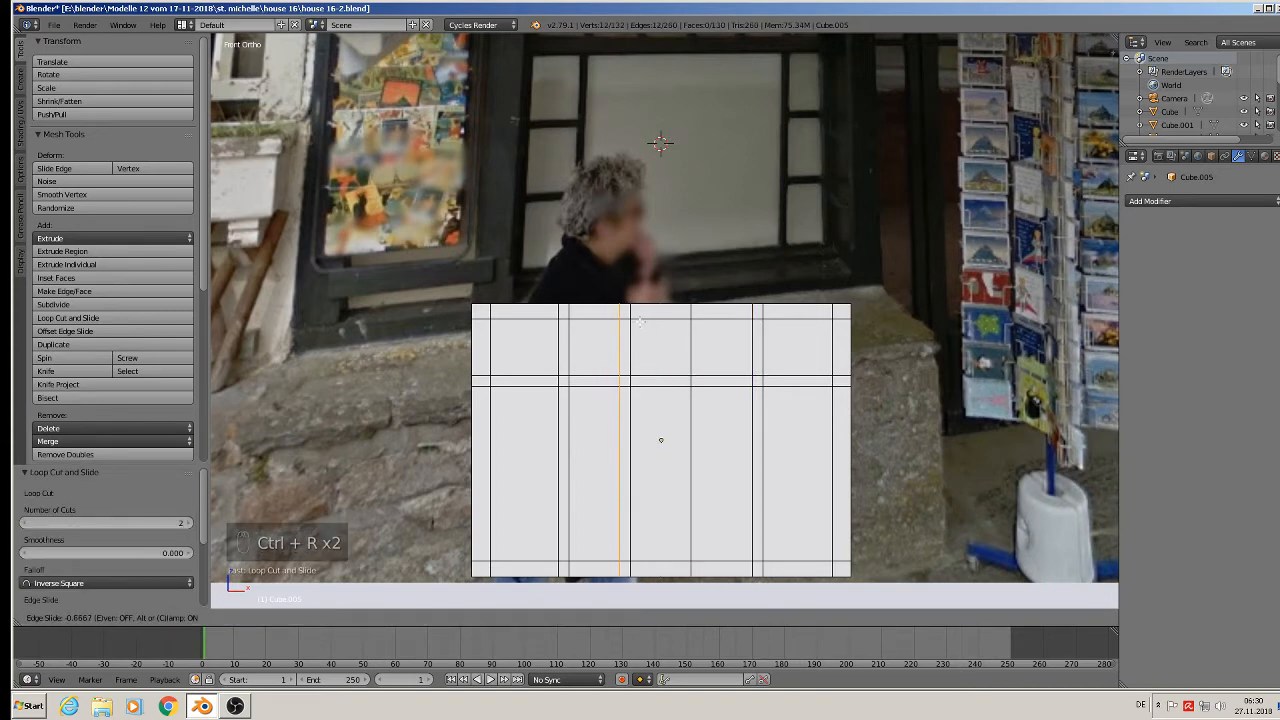
{"action": "left_click", "coordinate": [645, 321]}
{"action": "key", "text": "ctrl+r"}
{"action": "left_click", "coordinate": [685, 318]}
{"action": "left_click", "coordinate": [687, 318]}
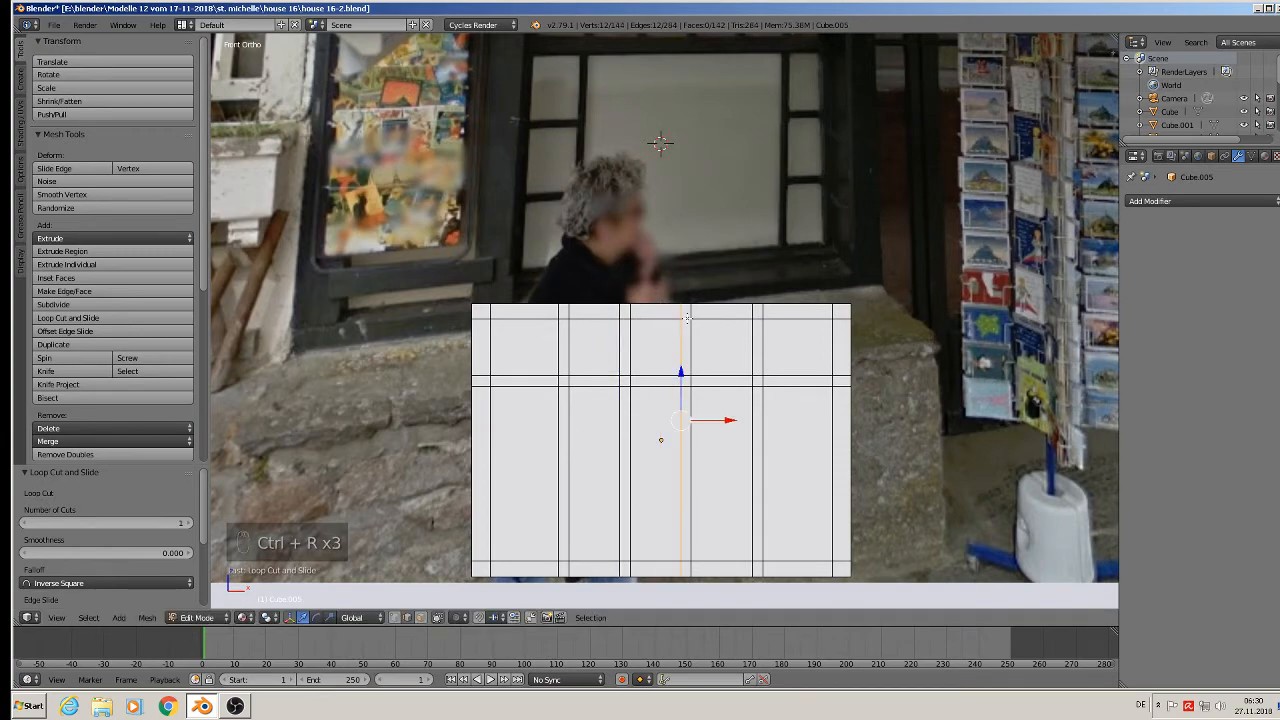
{"action": "scroll", "coordinate": [593, 464], "scroll_direction": "down", "scroll_amount": 3}
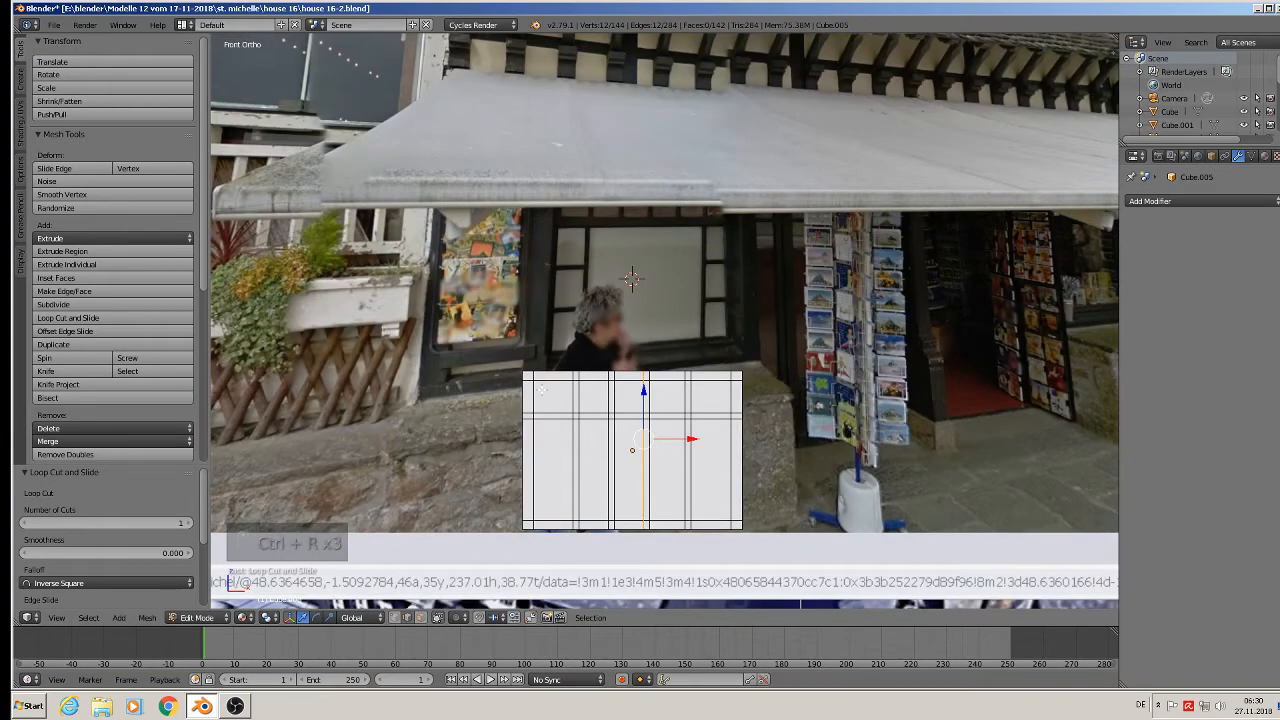
{"action": "scroll", "coordinate": [570, 465], "scroll_direction": "up", "scroll_amount": 3}
{"action": "key", "text": "ctrl+r"}
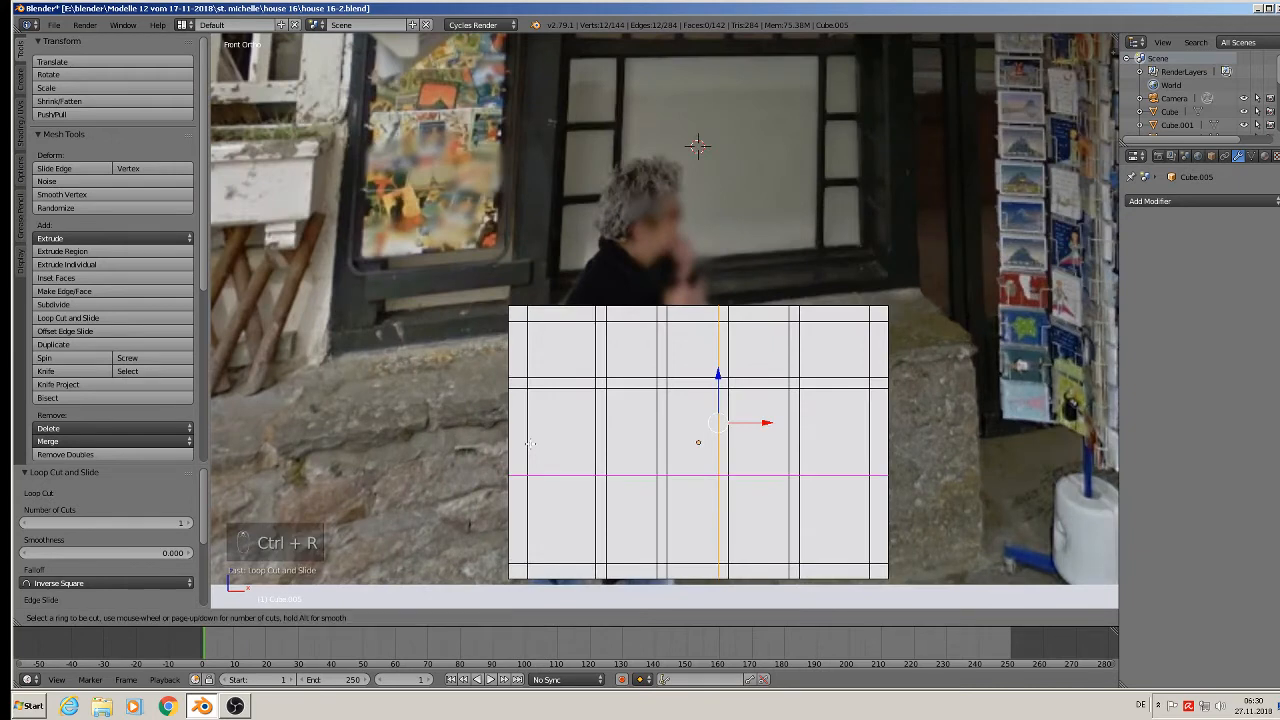
{"action": "left_click", "coordinate": [537, 405]}
{"action": "left_click", "coordinate": [528, 445]}
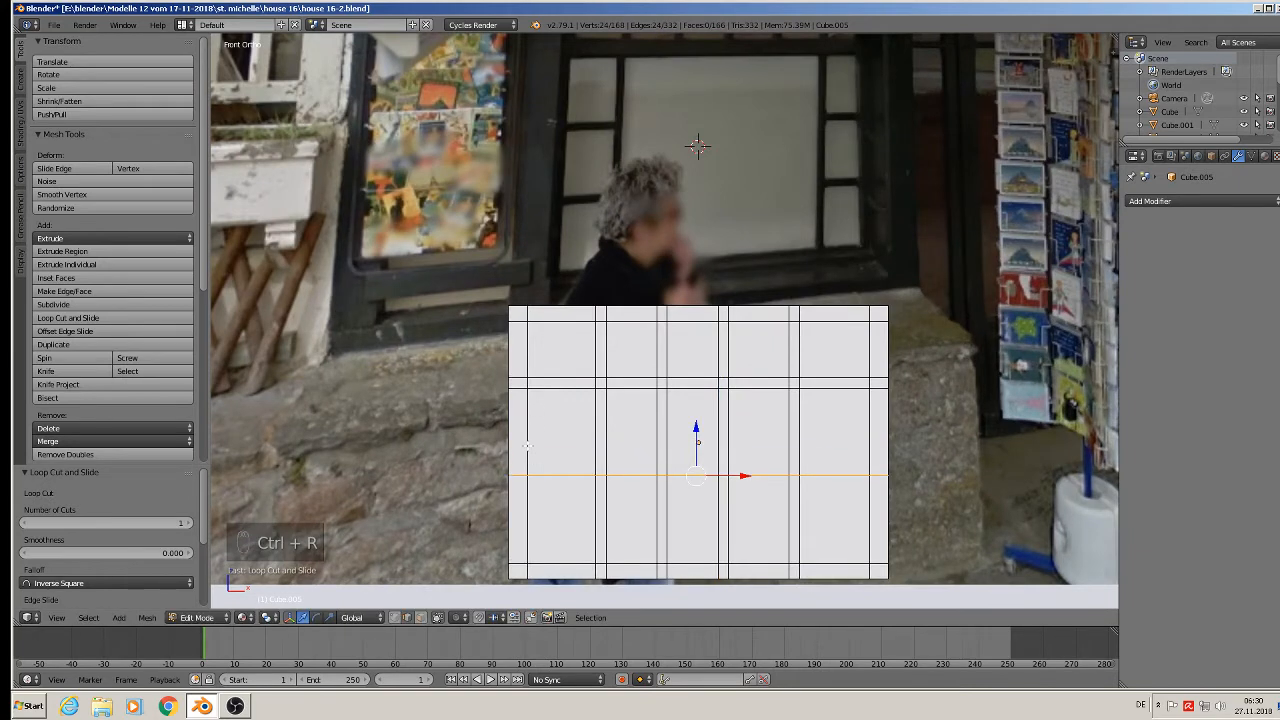
{"action": "key", "text": "ctrl+z"}
Step: Cut two evenly spaced horizontal edge loops into the panel's lower section, and add a second loop close above each
{"action": "key", "text": "ctrl+r"}
{"action": "scroll", "coordinate": [528, 445], "scroll_direction": "up", "scroll_amount": 1}
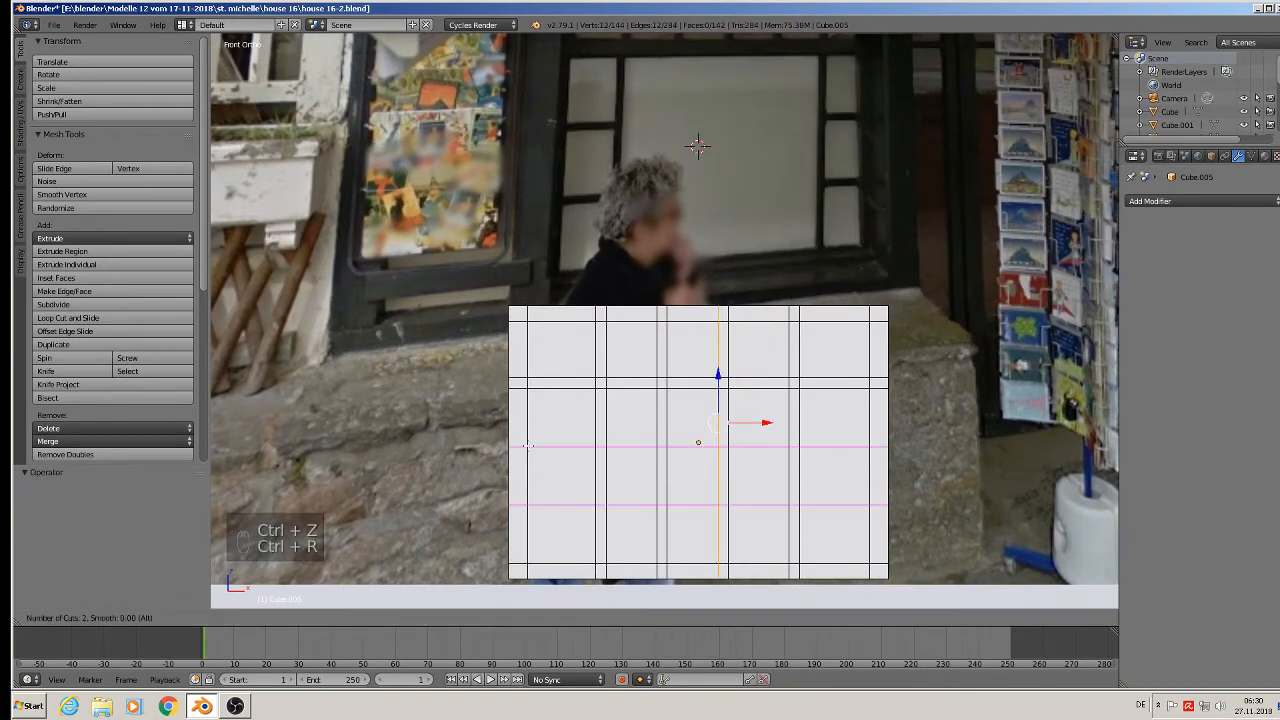
{"action": "left_click", "coordinate": [528, 445]}
{"action": "right_click", "coordinate": [530, 445]}
{"action": "key", "text": "ctrl+r"}
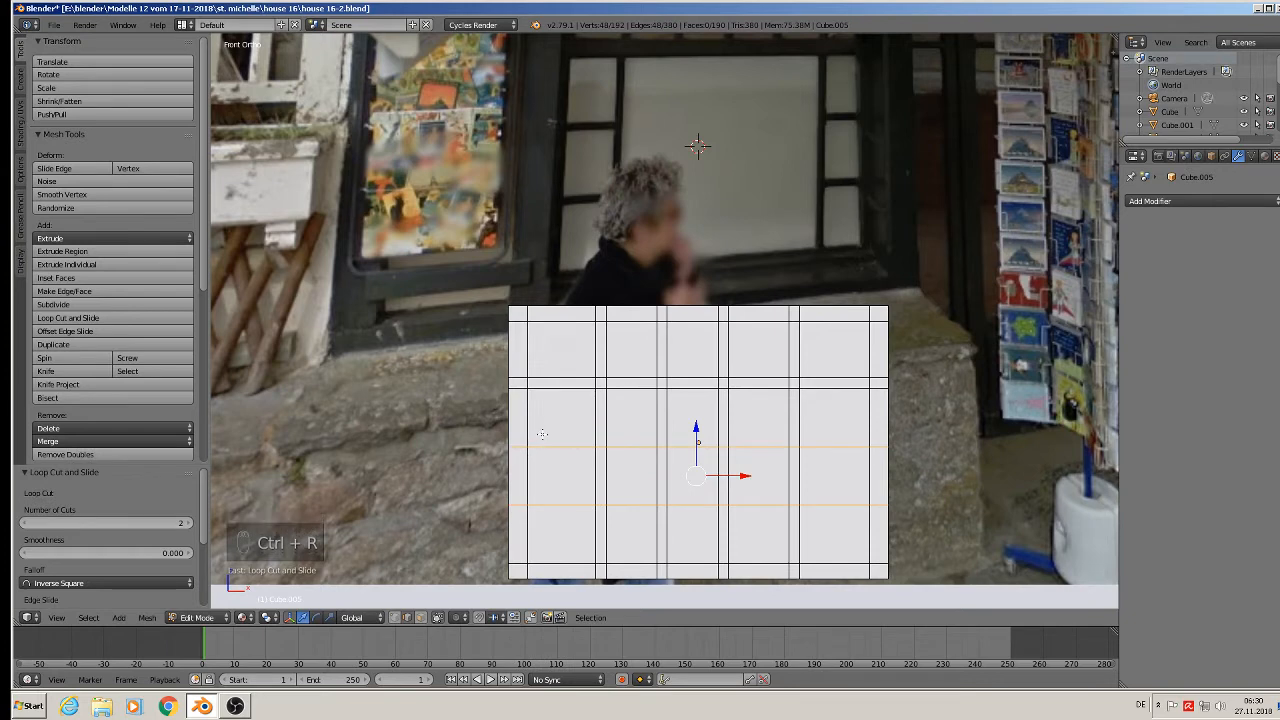
{"action": "left_click", "coordinate": [528, 446]}
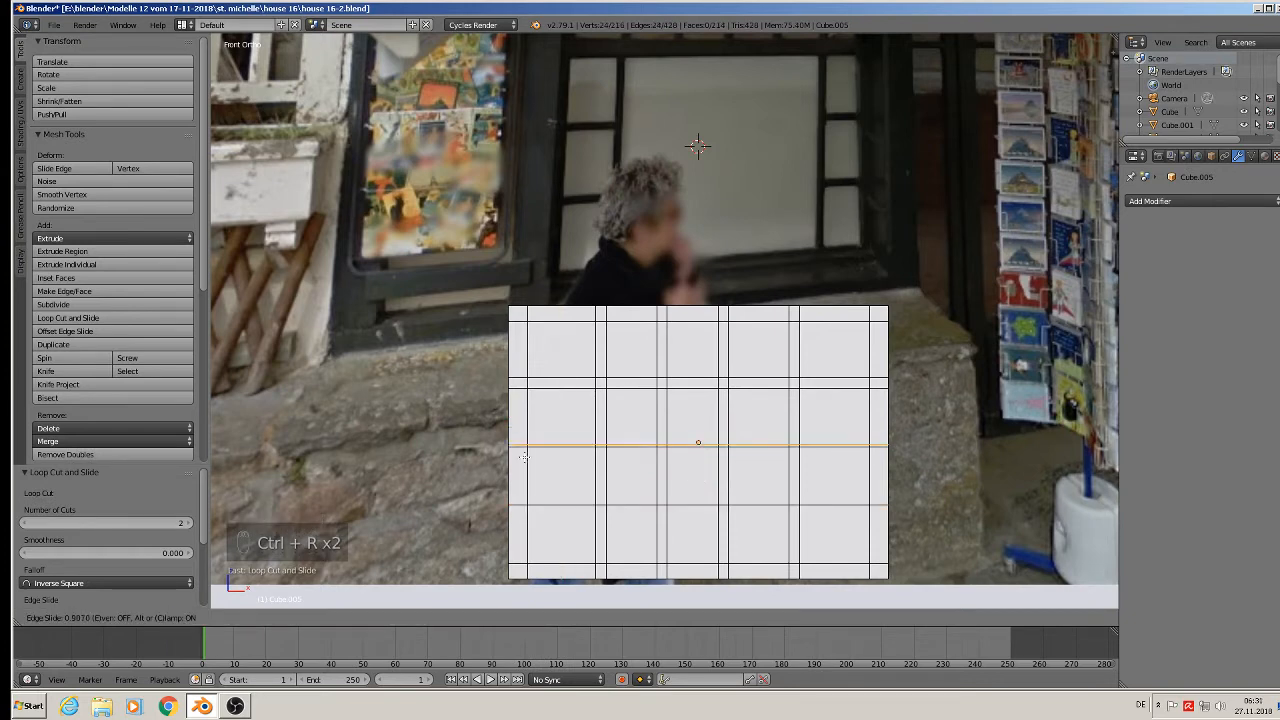
{"action": "right_click", "coordinate": [529, 446]}
{"action": "key", "text": "ctrl+r"}
{"action": "left_click", "coordinate": [533, 484]}
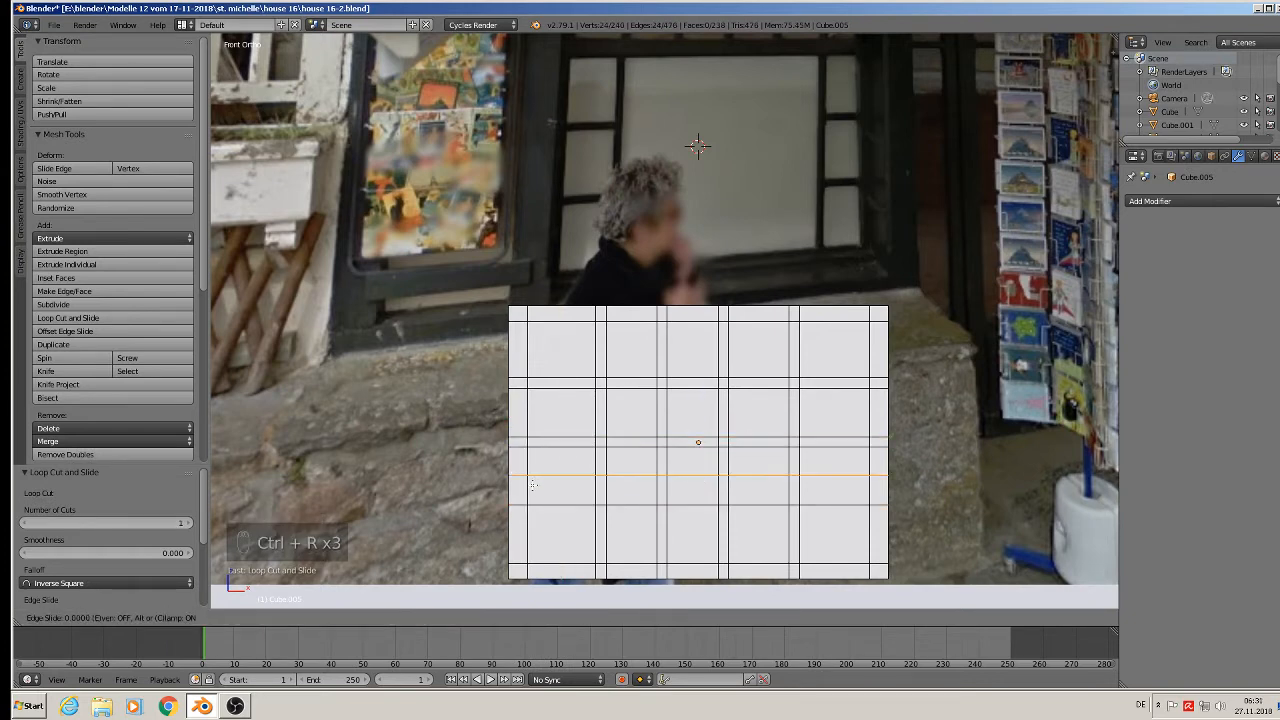
{"action": "left_click", "coordinate": [532, 505]}
{"action": "scroll", "coordinate": [560, 470], "scroll_direction": "down", "scroll_amount": 3}
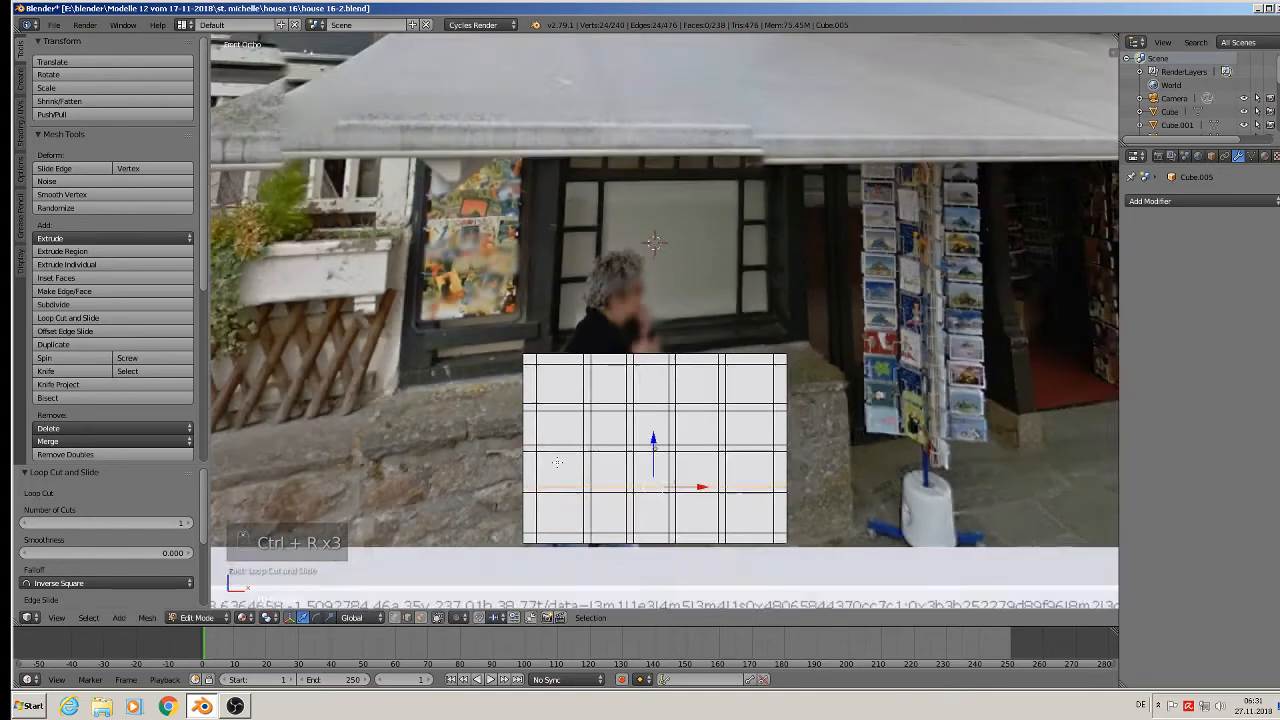
Step: Move all vertices of the window panel's leftmost column, including its paired bar loops, about -0.005 along X
{"action": "middle_click_drag", "start_coordinate": [610, 432], "coordinate": [519, 438], "text": "shift"}
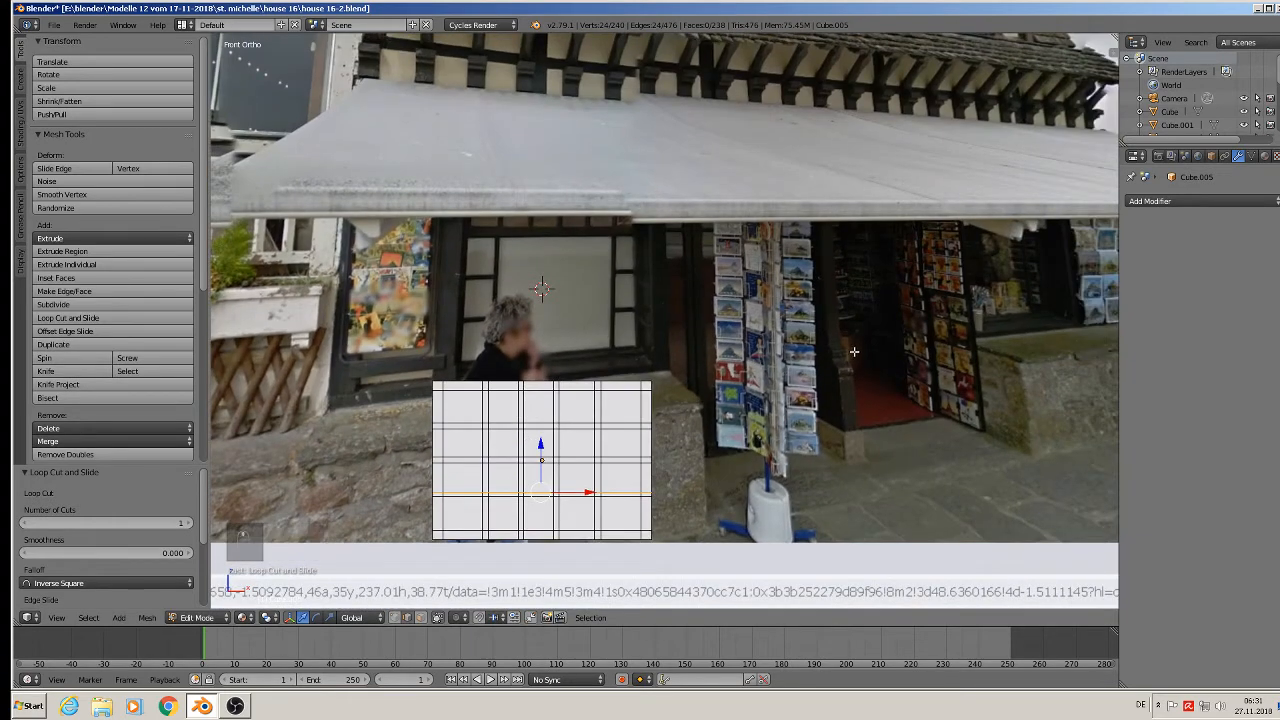
{"action": "middle_click_drag", "start_coordinate": [594, 452], "coordinate": [588, 401], "text": "shift"}
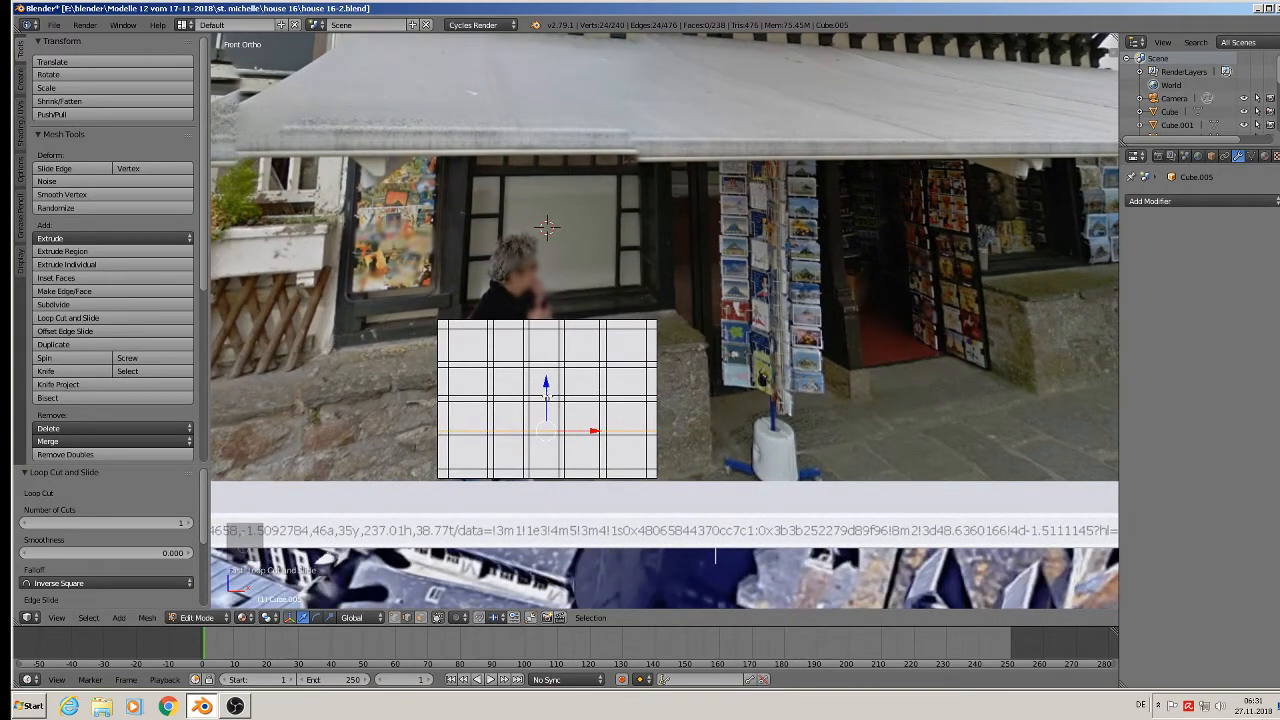
{"action": "left_click", "coordinate": [420, 617]}
{"action": "scroll", "coordinate": [495, 345], "scroll_direction": "up", "scroll_amount": 1}
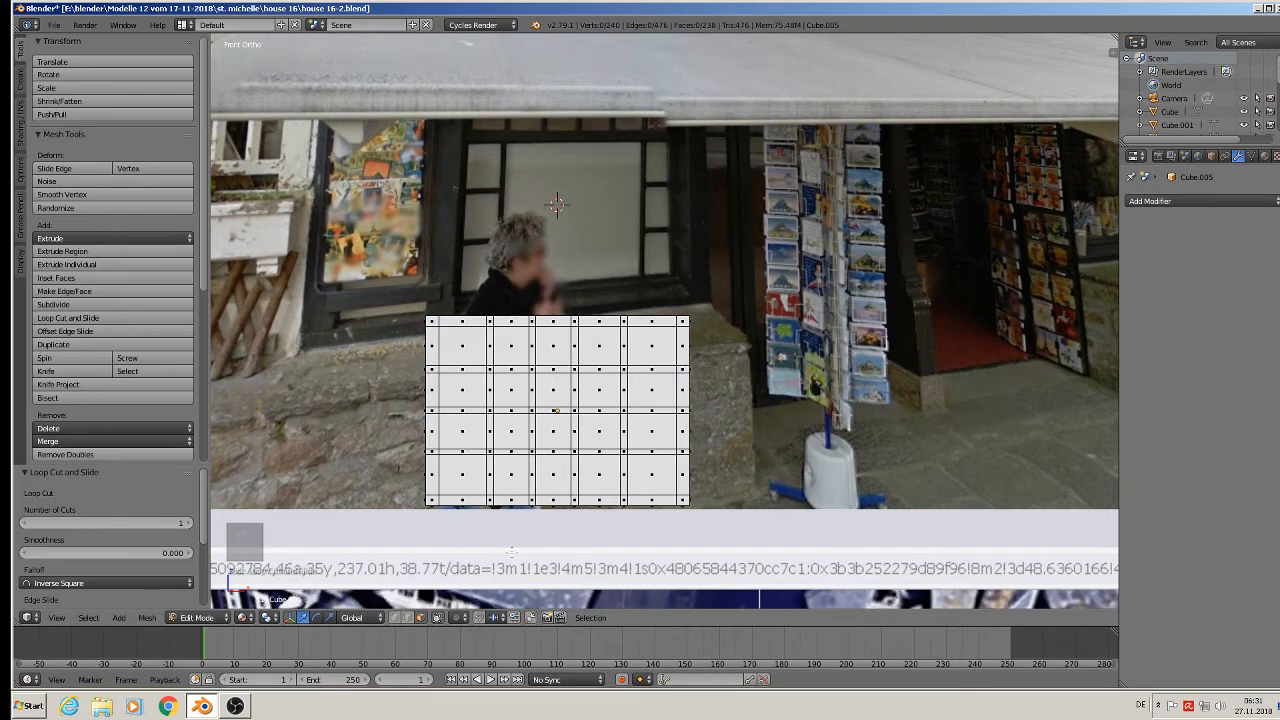
{"action": "left_click", "coordinate": [410, 617]}
{"action": "key", "text": "b"}
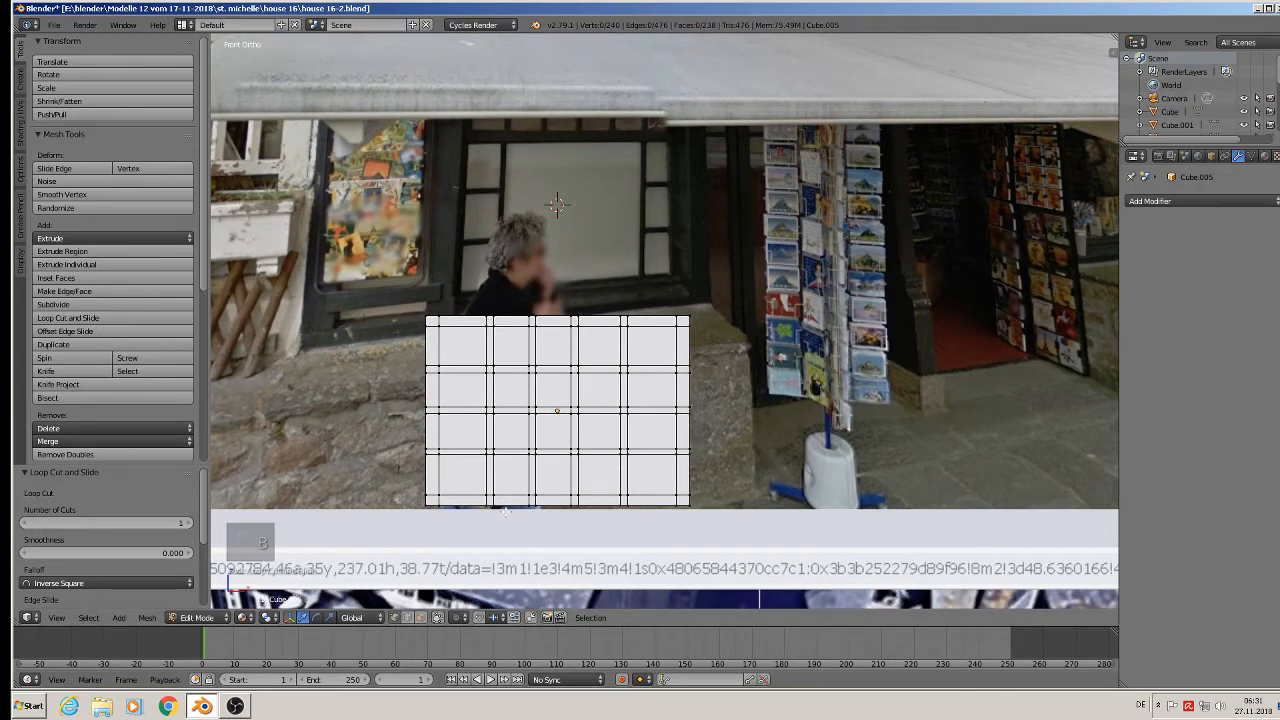
{"action": "left_click_drag", "start_coordinate": [505, 511], "coordinate": [422, 309]}
{"action": "left_click_drag", "start_coordinate": [500, 405], "coordinate": [494, 410]}
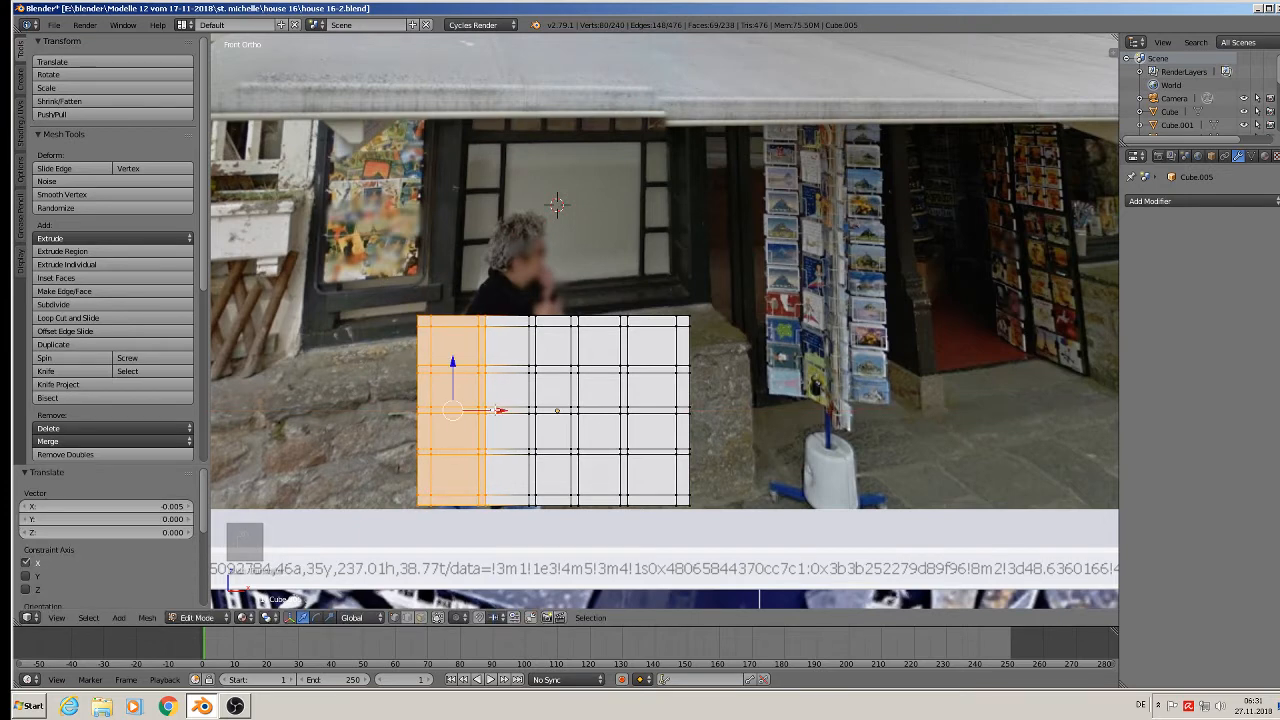
{"action": "key", "text": "a"}
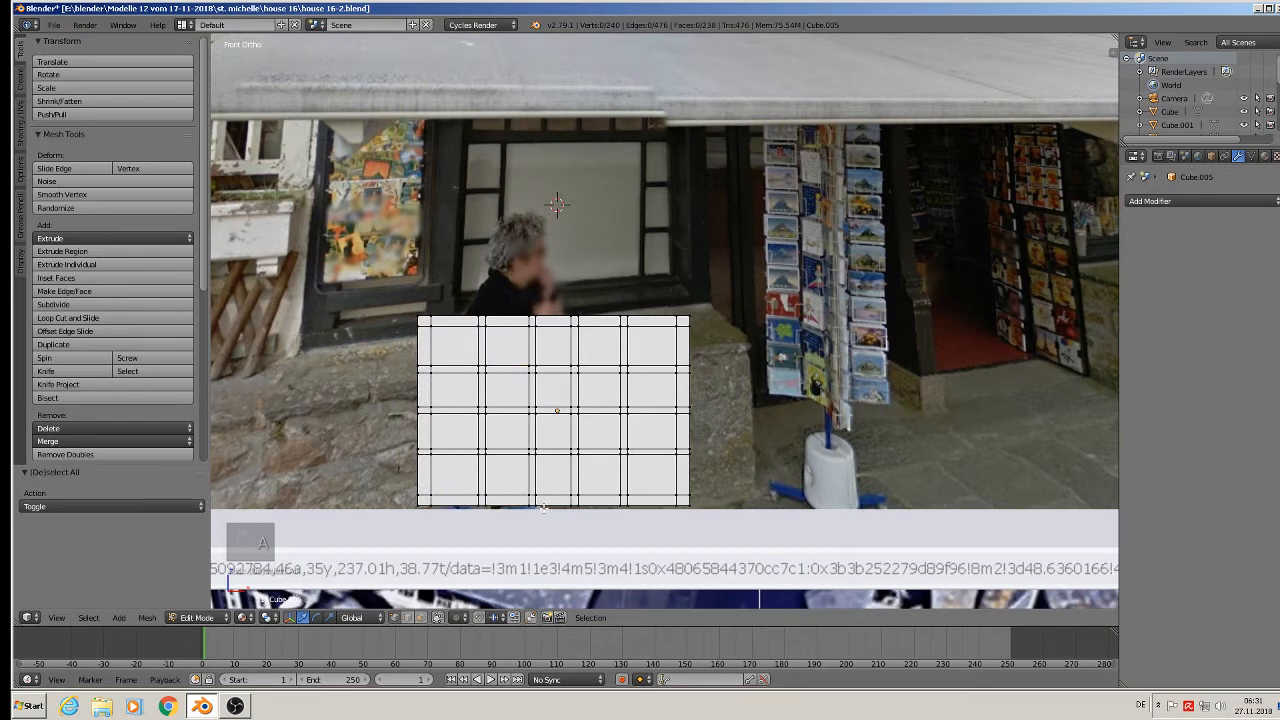
Step: Shift the panel's two left columns of vertices slightly further outward along X to widen the third column
{"action": "key", "text": "b"}
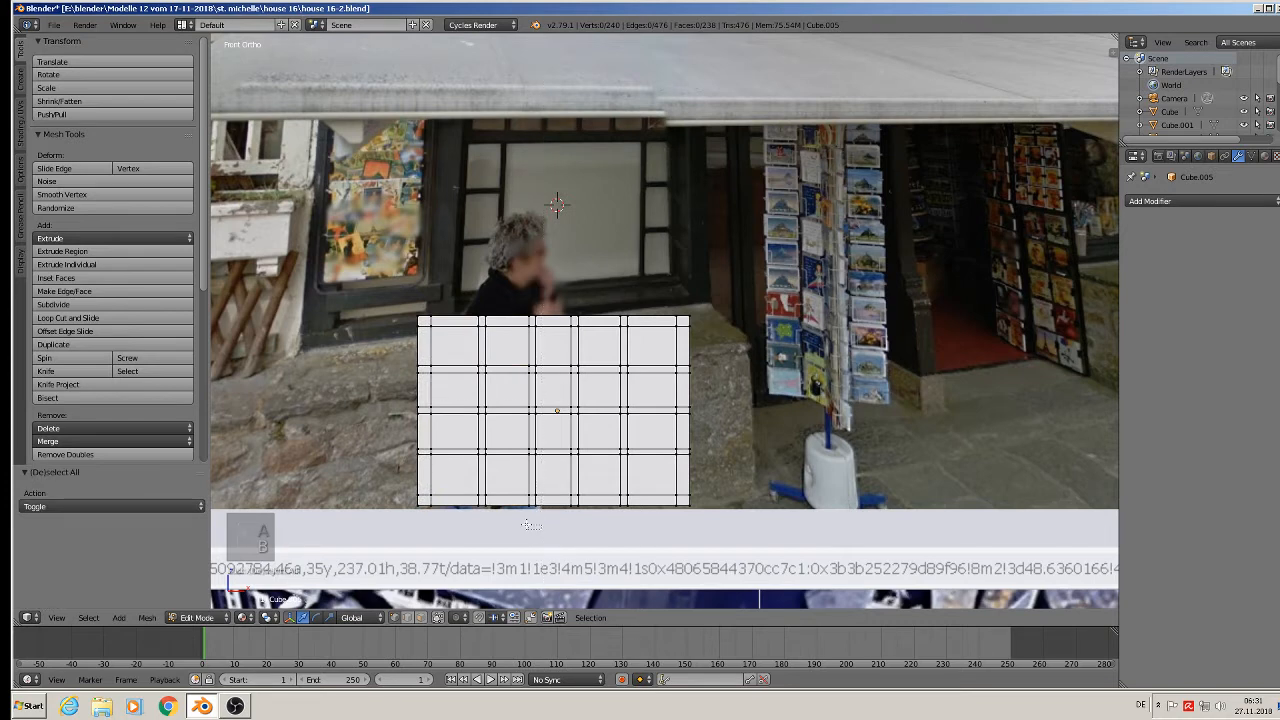
{"action": "left_click_drag", "start_coordinate": [540, 528], "coordinate": [292, 270]}
{"action": "left_click_drag", "start_coordinate": [540, 417], "coordinate": [509, 414]}
{"action": "key", "text": "a"}
{"action": "key", "text": "a"}
{"action": "key", "text": "a"}
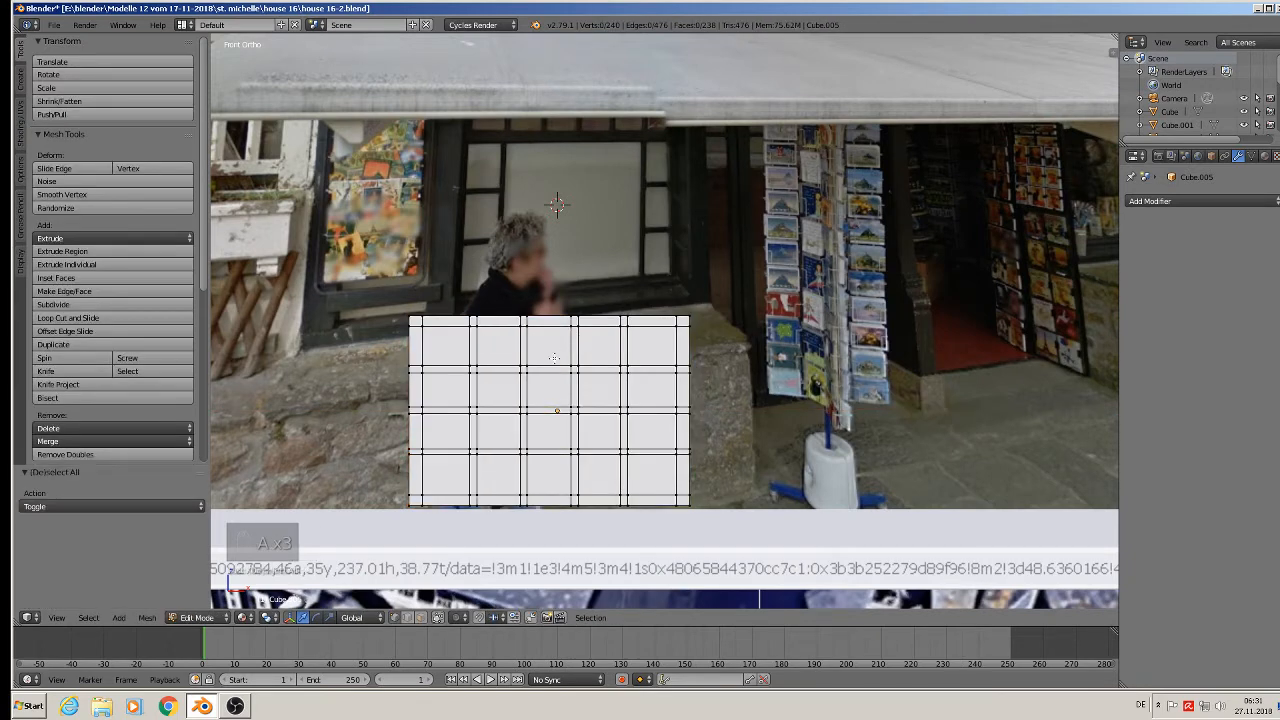
Step: Dissolve the bar edges crossing the panel's lower middle area so its cells merge into one large pane
{"action": "scroll", "coordinate": [514, 383], "scroll_direction": "up", "scroll_amount": 1}
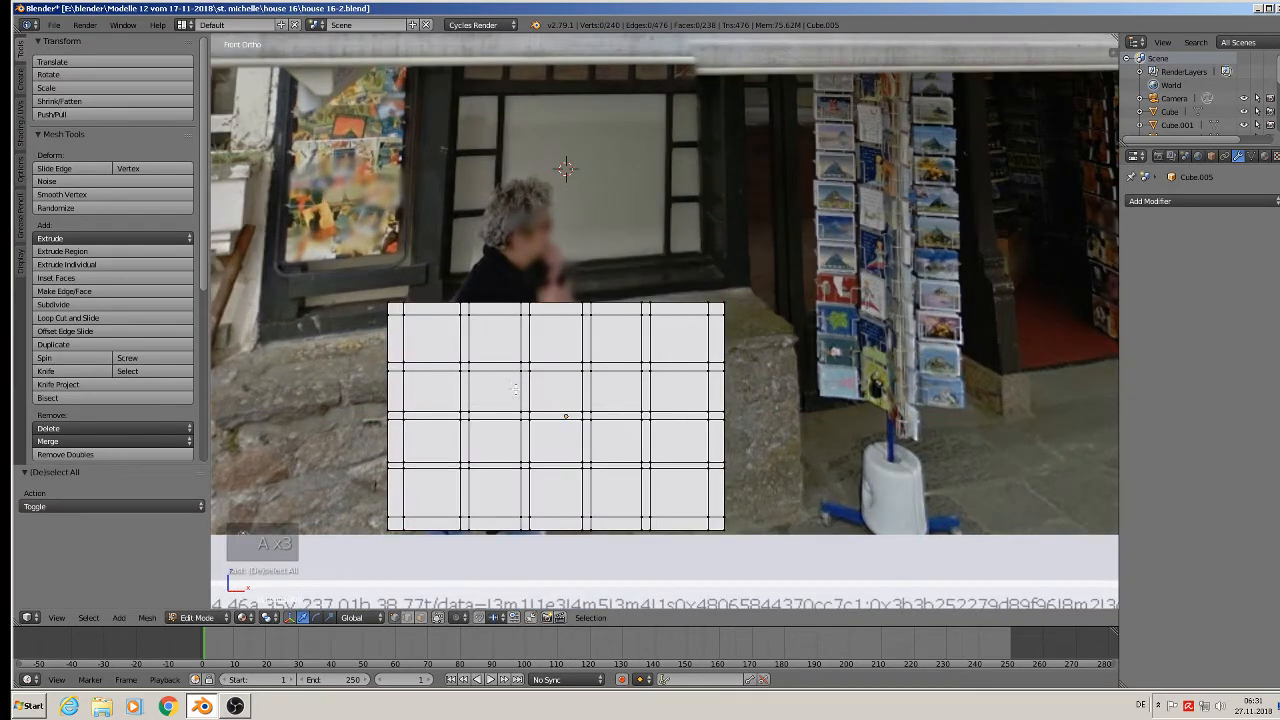
{"action": "middle_click_drag", "start_coordinate": [516, 389], "coordinate": [545, 420], "text": "shift"}
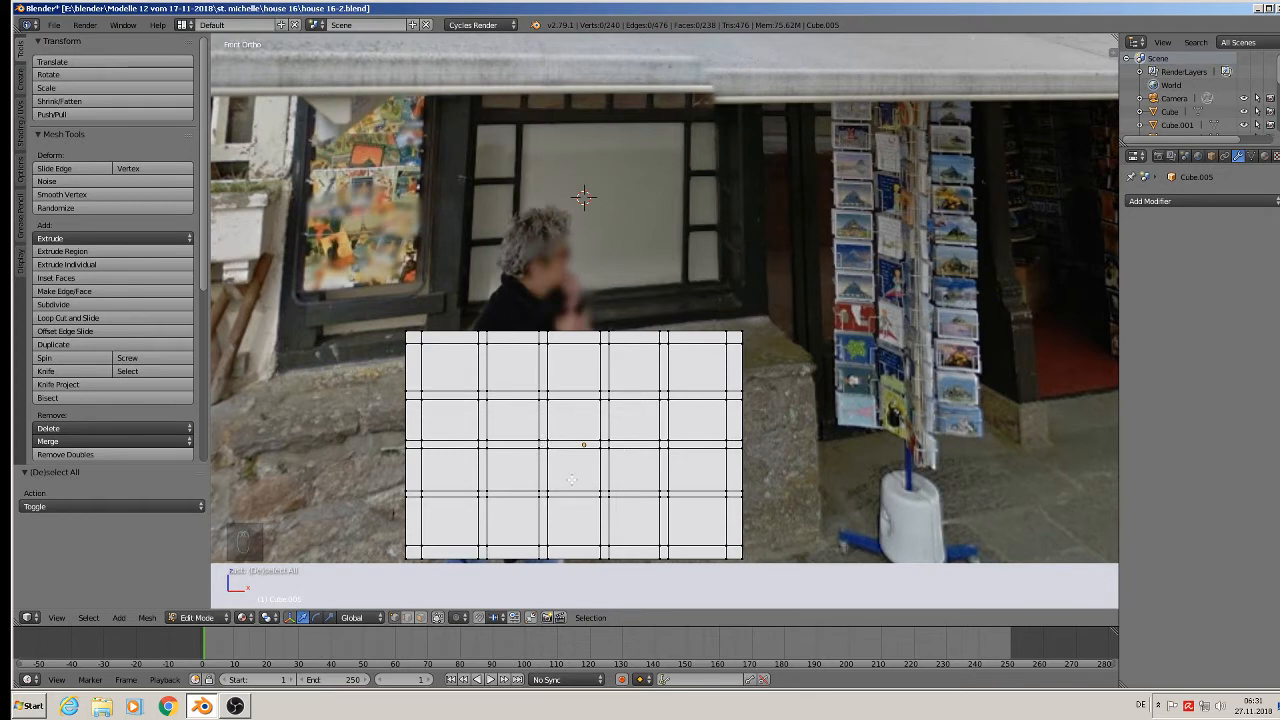
{"action": "left_click", "coordinate": [408, 617]}
{"action": "key", "text": "c"}
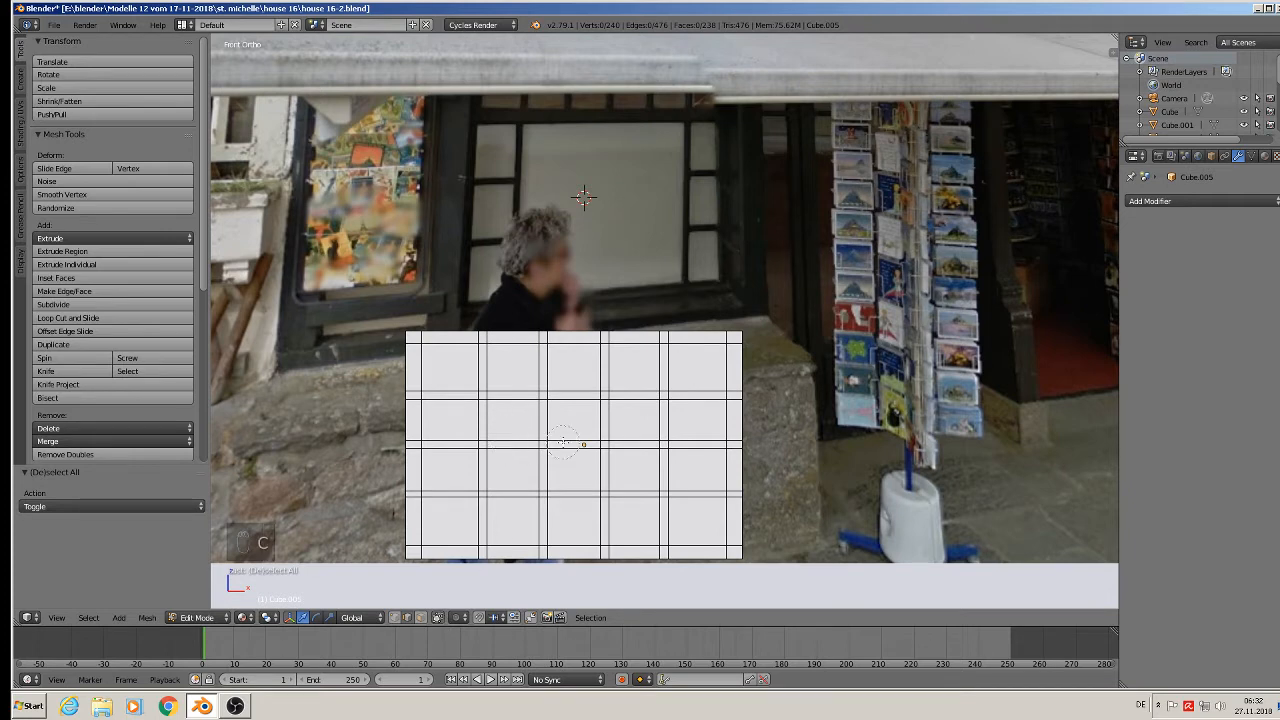
{"action": "mouse_move", "coordinate": [560, 432]}
{"action": "left_mouse_down"}
{"action": "mouse_move", "coordinate": [543, 484]}
{"action": "mouse_move", "coordinate": [588, 488]}
{"action": "mouse_move", "coordinate": [603, 437]}
{"action": "left_mouse_up"}
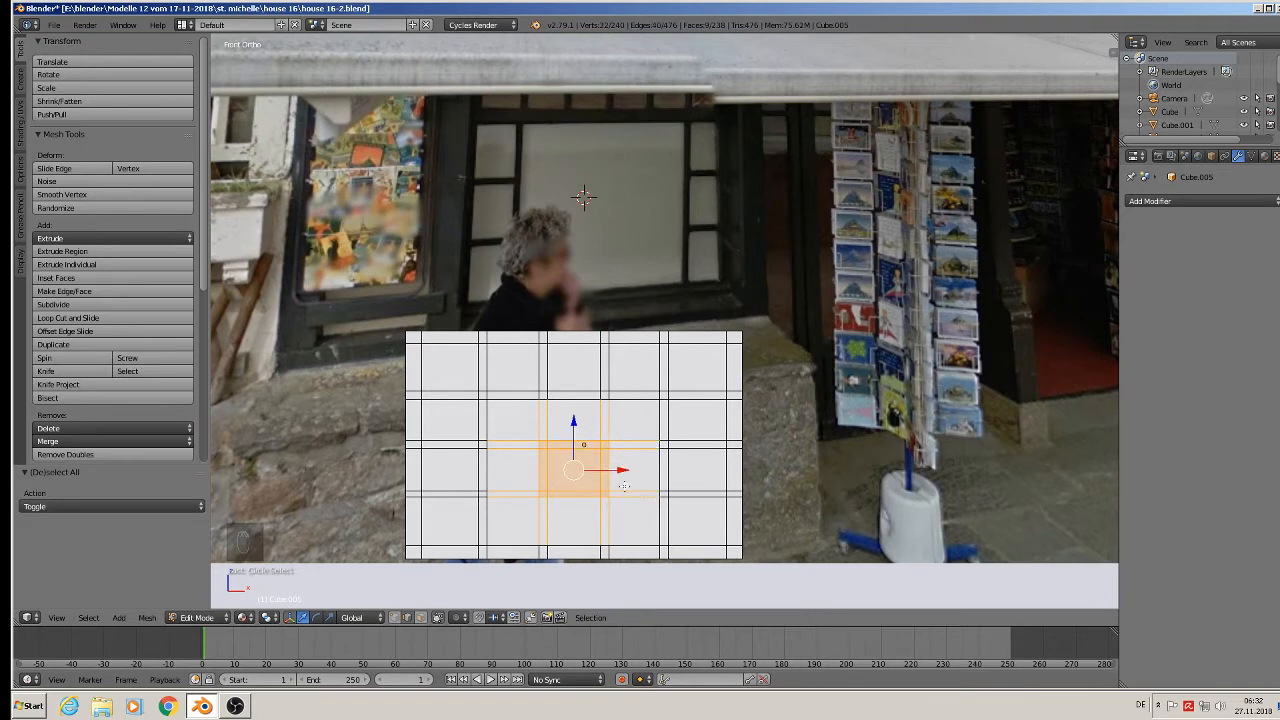
{"action": "key", "text": "x"}
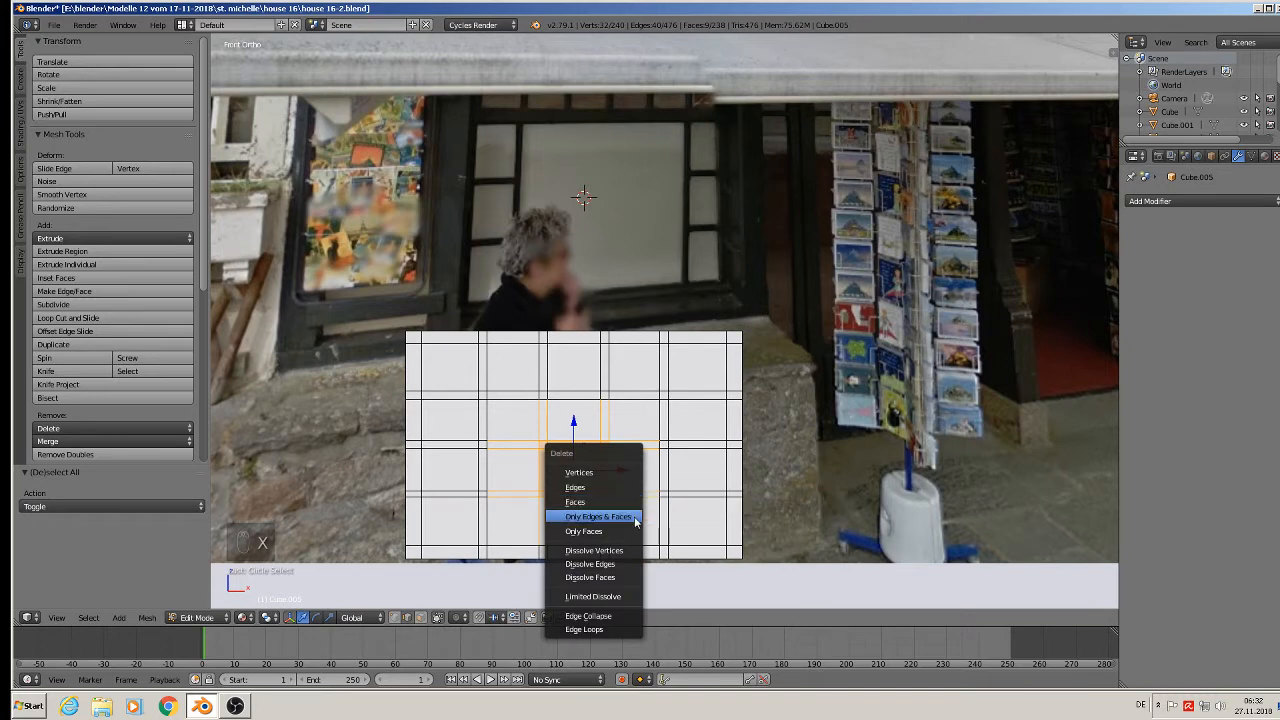
{"action": "left_click", "coordinate": [624, 566]}
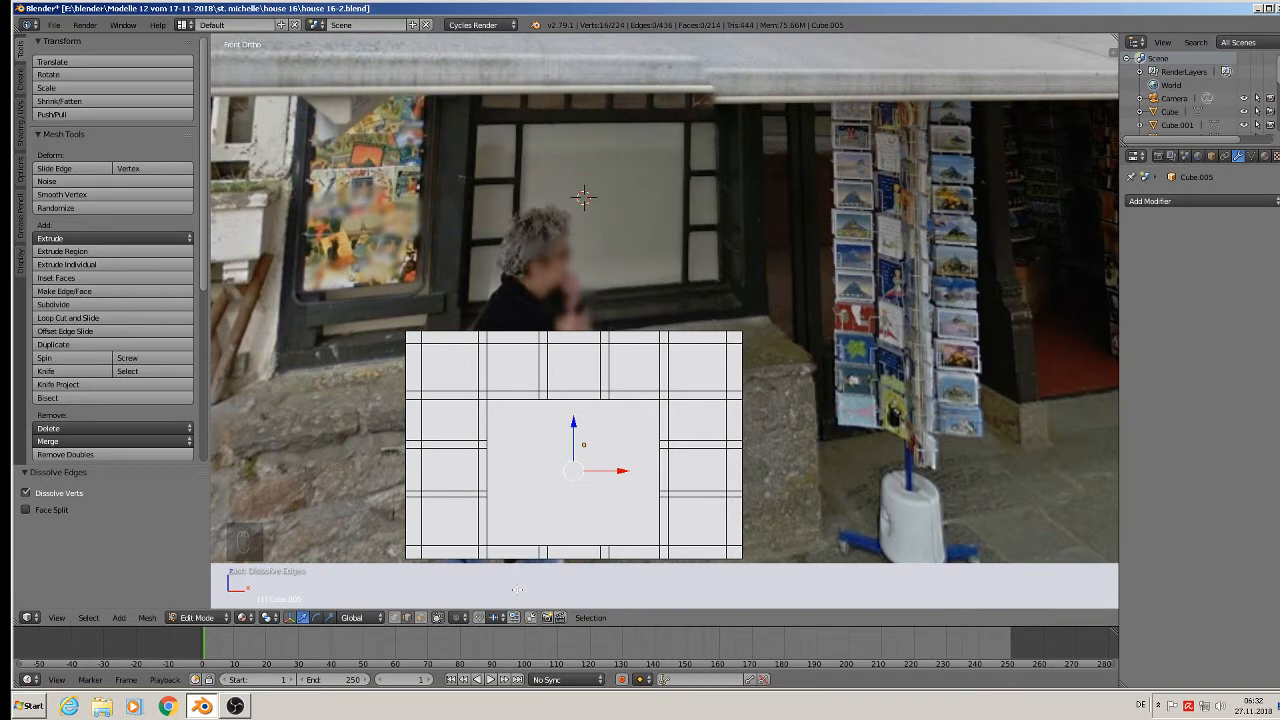
Step: Extrude the large central pane and the eleven surrounding pane faces, recessing them about 0.003 along Y behind the glazing bars
{"action": "left_click", "coordinate": [421, 618]}
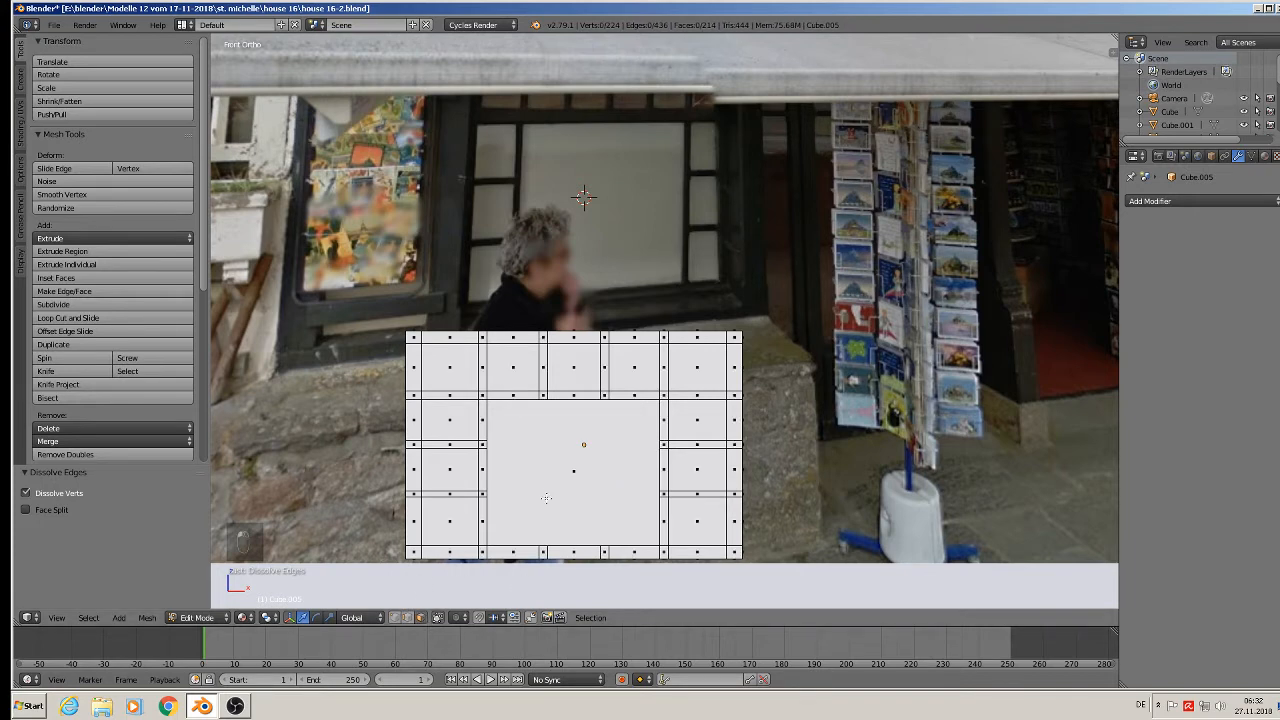
{"action": "right_click", "coordinate": [557, 469]}
{"action": "right_click", "coordinate": [451, 519], "text": "shift"}
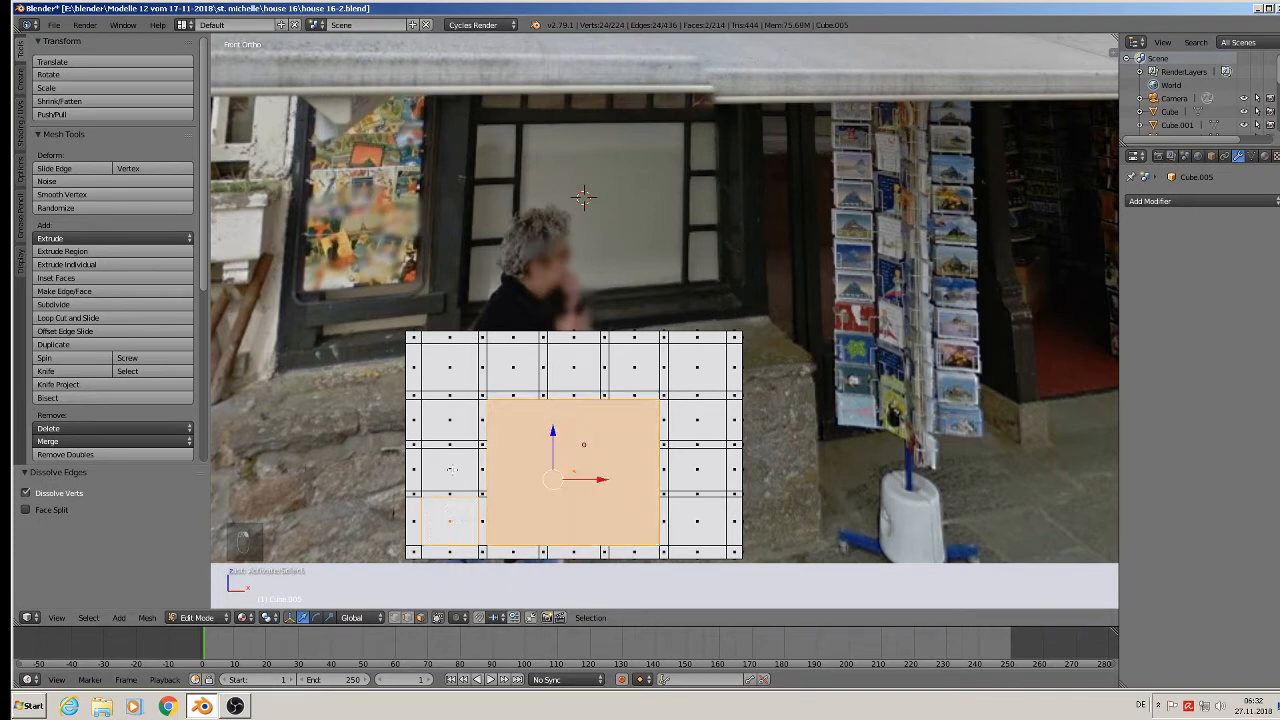
{"action": "right_click", "coordinate": [452, 470], "text": "shift"}
{"action": "right_click", "coordinate": [452, 421], "text": "shift"}
{"action": "right_click", "coordinate": [448, 362], "text": "shift"}
{"action": "right_click", "coordinate": [512, 367], "text": "shift"}
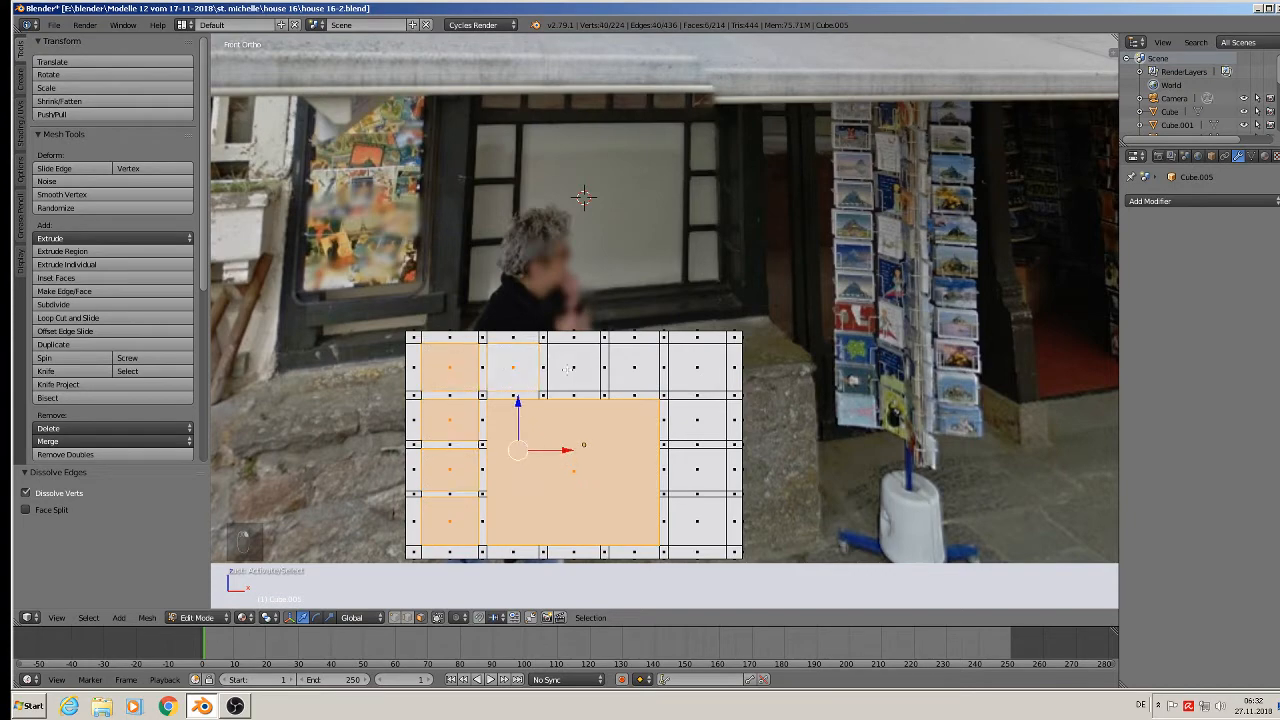
{"action": "right_click", "coordinate": [574, 367], "text": "shift"}
{"action": "right_click", "coordinate": [634, 367], "text": "shift"}
{"action": "right_click", "coordinate": [703, 371], "text": "shift"}
{"action": "right_click", "coordinate": [702, 416], "text": "shift"}
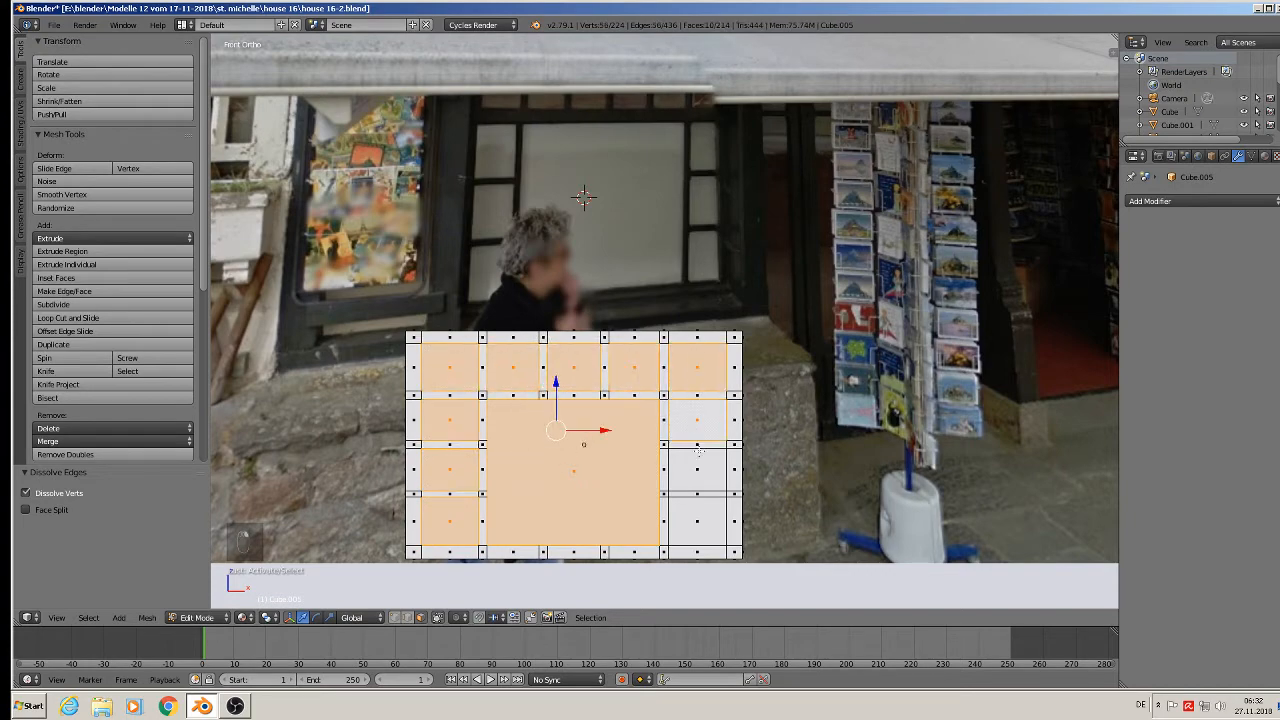
{"action": "right_click", "coordinate": [700, 465], "text": "shift"}
{"action": "right_click", "coordinate": [700, 510], "text": "shift"}
{"action": "middle_click_drag", "start_coordinate": [700, 510], "coordinate": [531, 489]}
{"action": "key", "text": "e"}
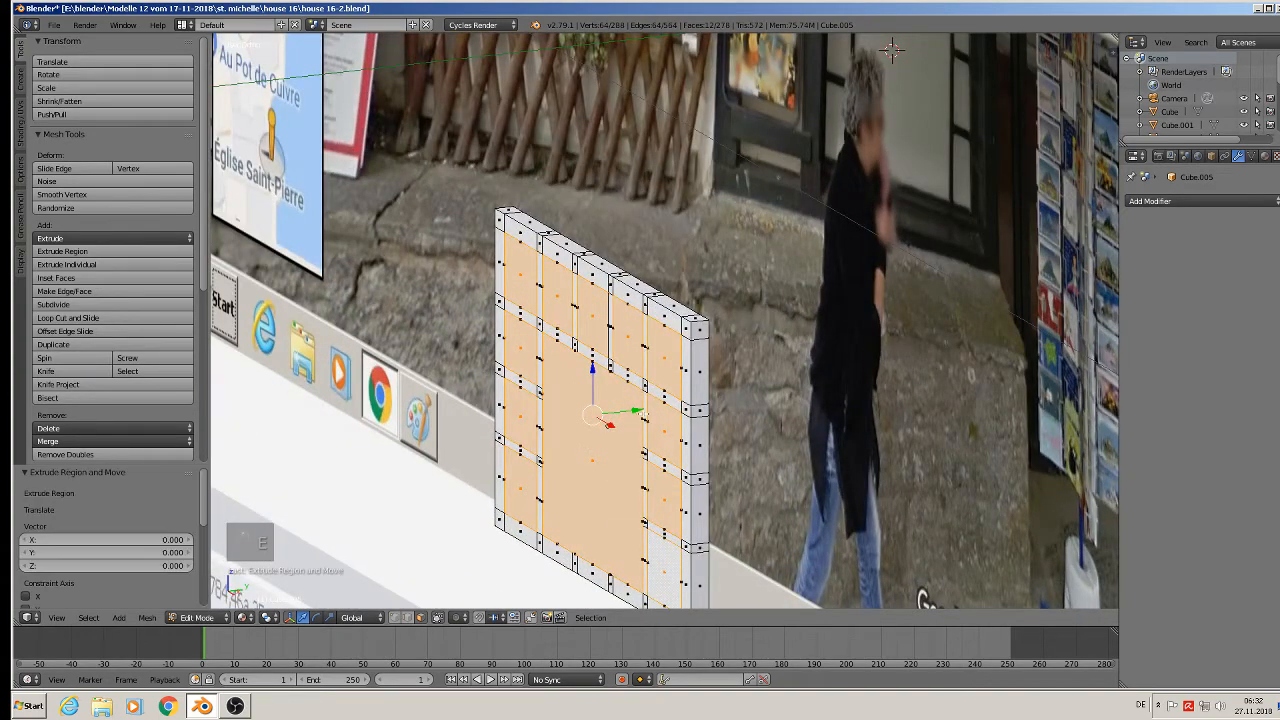
{"action": "key", "text": "g"}
{"action": "key", "text": "y"}
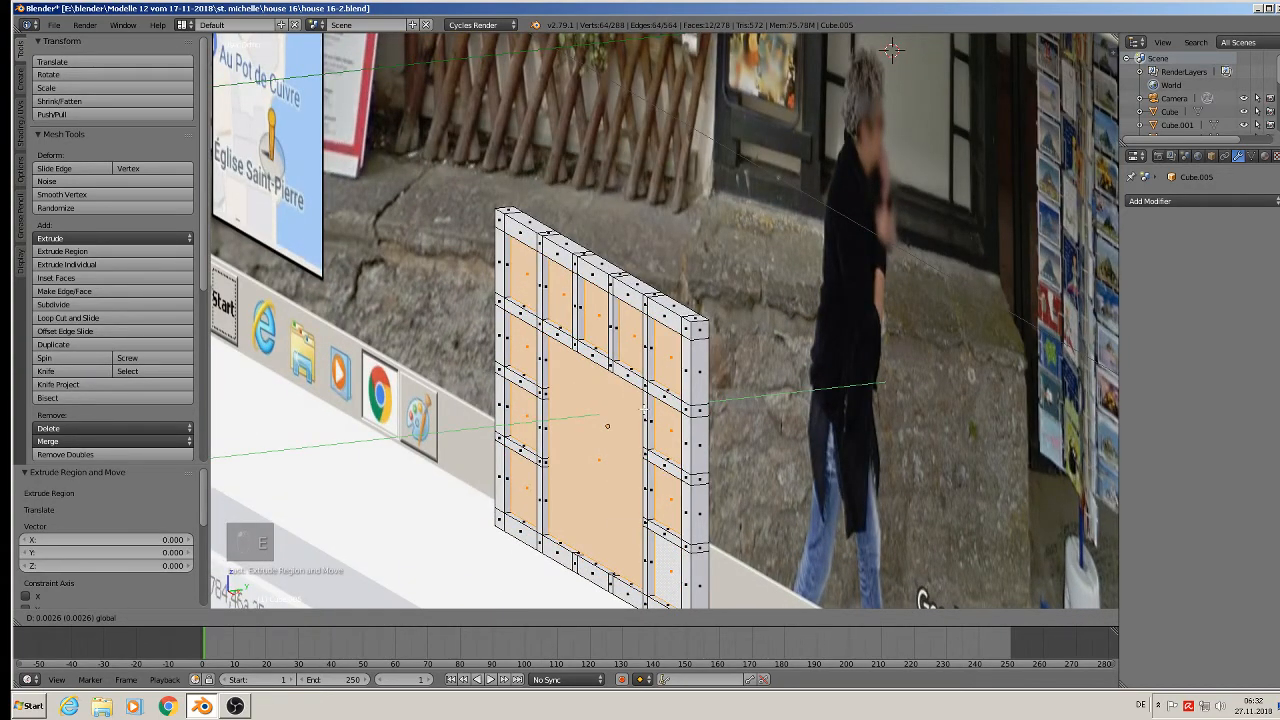
{"action": "left_click", "coordinate": [644, 409]}
{"action": "key", "text": "Tab"}
Step: Move the finished window object -2.744 along X, away from the reference photos and near the house model
{"action": "middle_click_drag", "start_coordinate": [644, 409], "coordinate": [680, 403]}
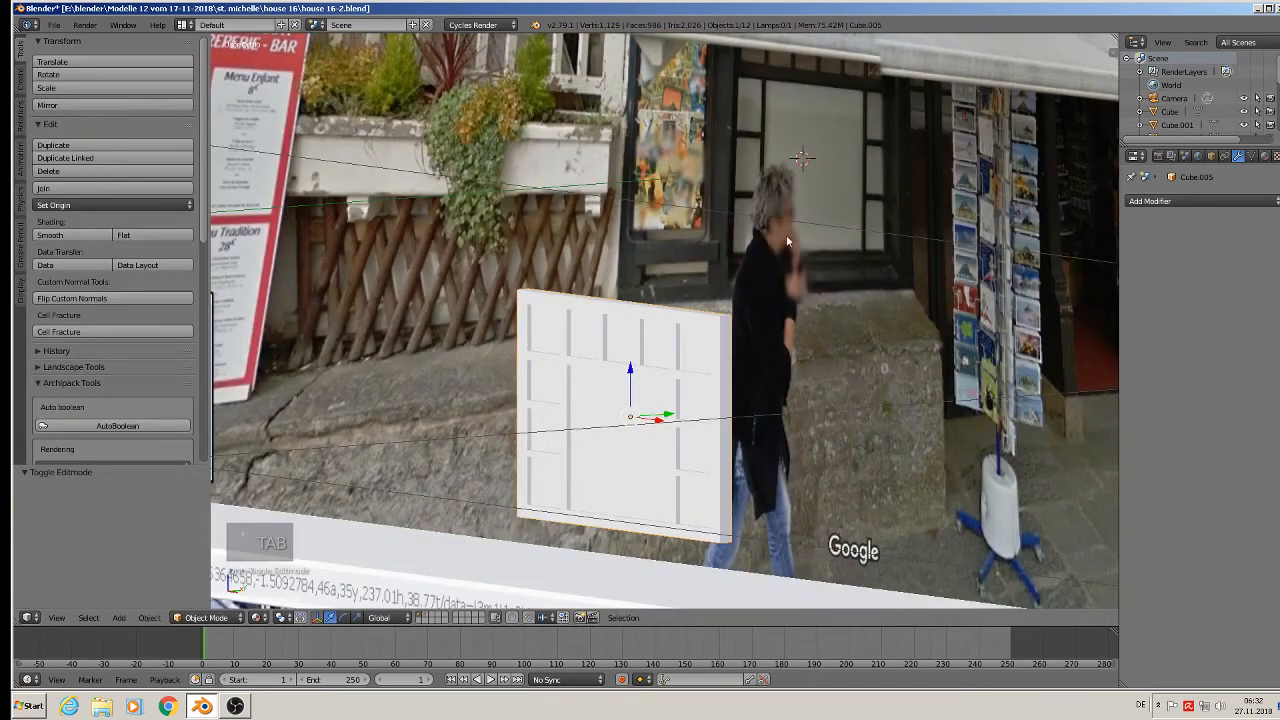
{"action": "scroll", "coordinate": [620, 340], "scroll_direction": "down", "scroll_amount": 2}
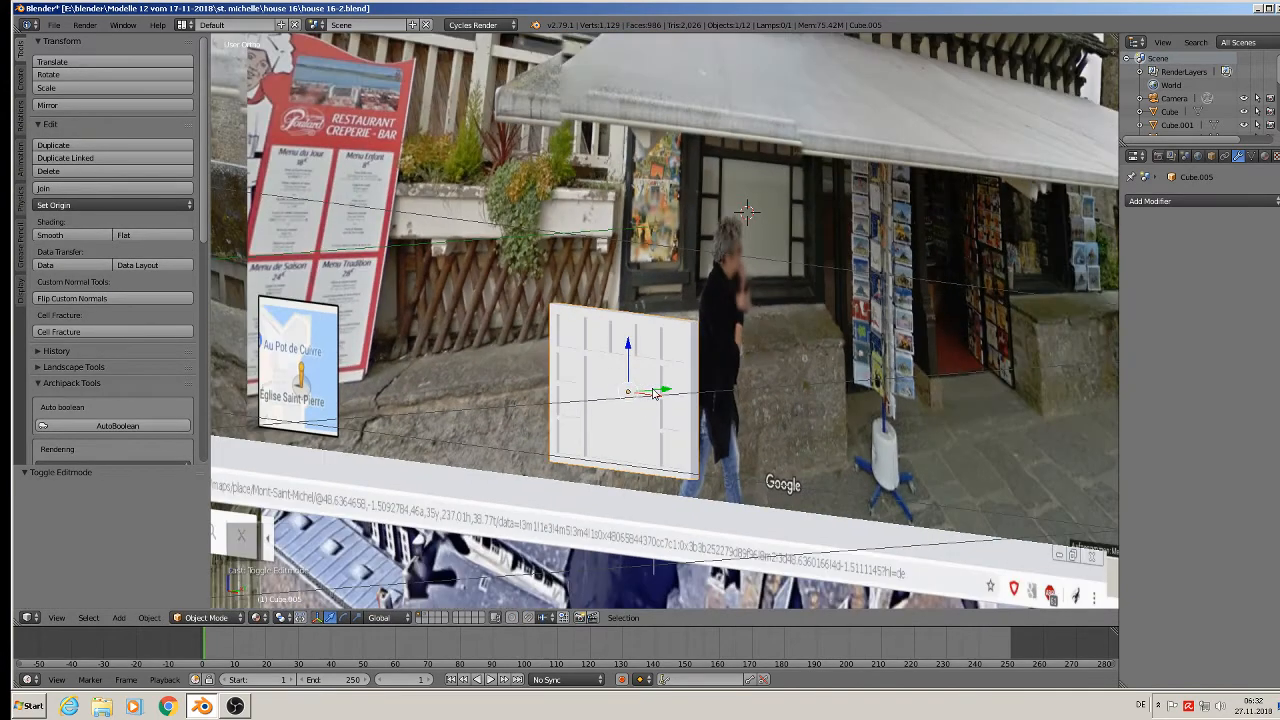
{"action": "key", "text": "KP_1"}
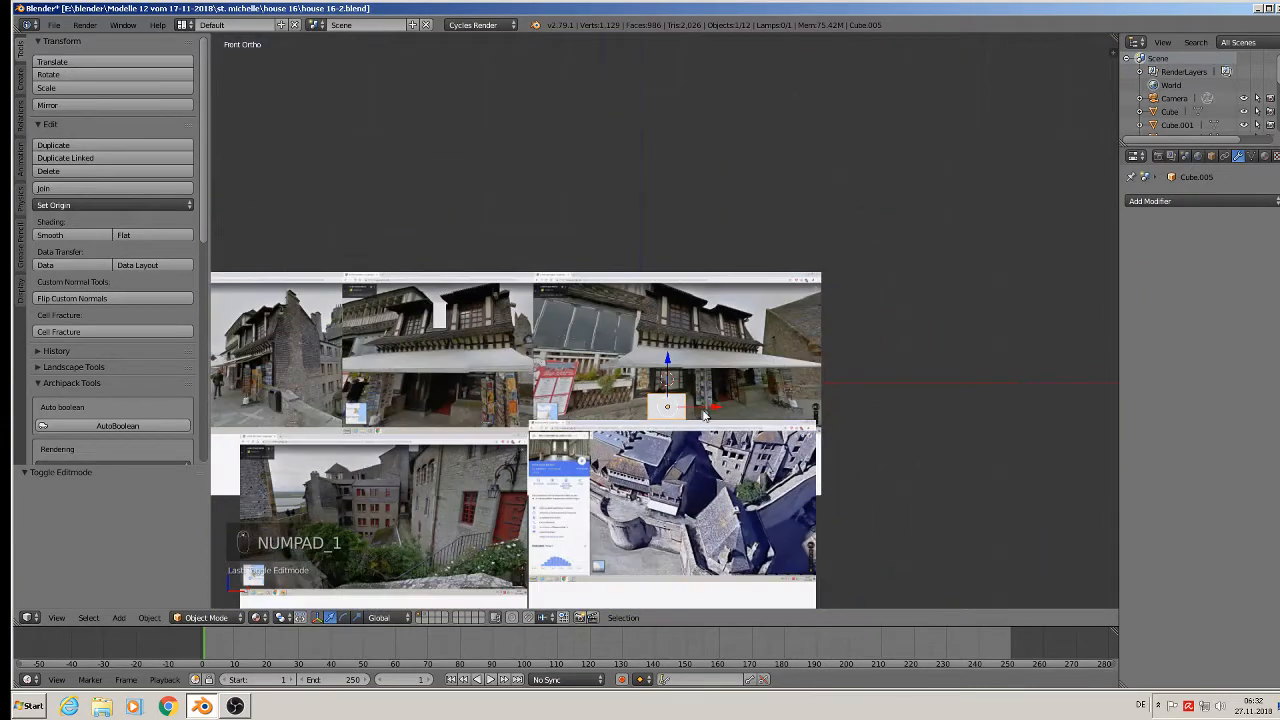
{"action": "scroll", "coordinate": [898, 357], "scroll_direction": "down", "scroll_amount": 2}
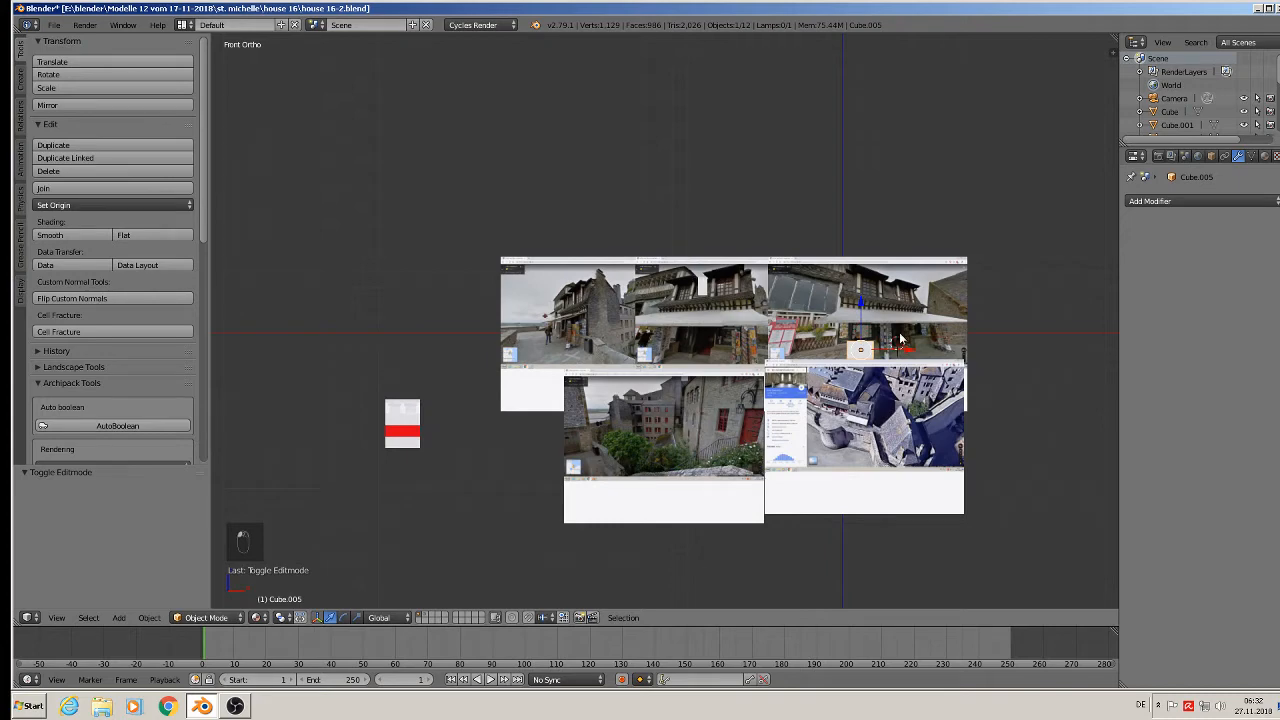
{"action": "left_click_drag", "start_coordinate": [900, 343], "coordinate": [468, 363]}
{"action": "scroll", "coordinate": [468, 363], "scroll_direction": "up", "scroll_amount": 2}
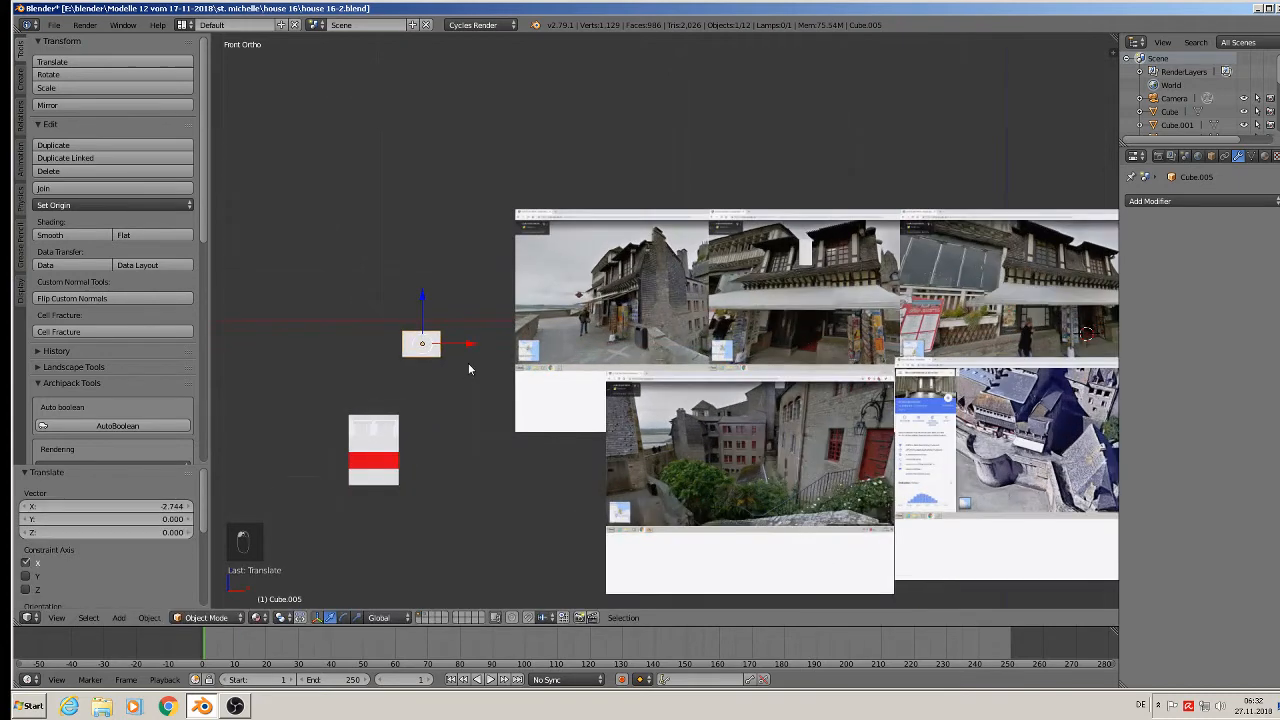
Step: Duplicate the window and move the copy -0.574 along Z and -0.254 along X to the house model
{"action": "key", "text": "shift+d"}
{"action": "key", "text": "z"}
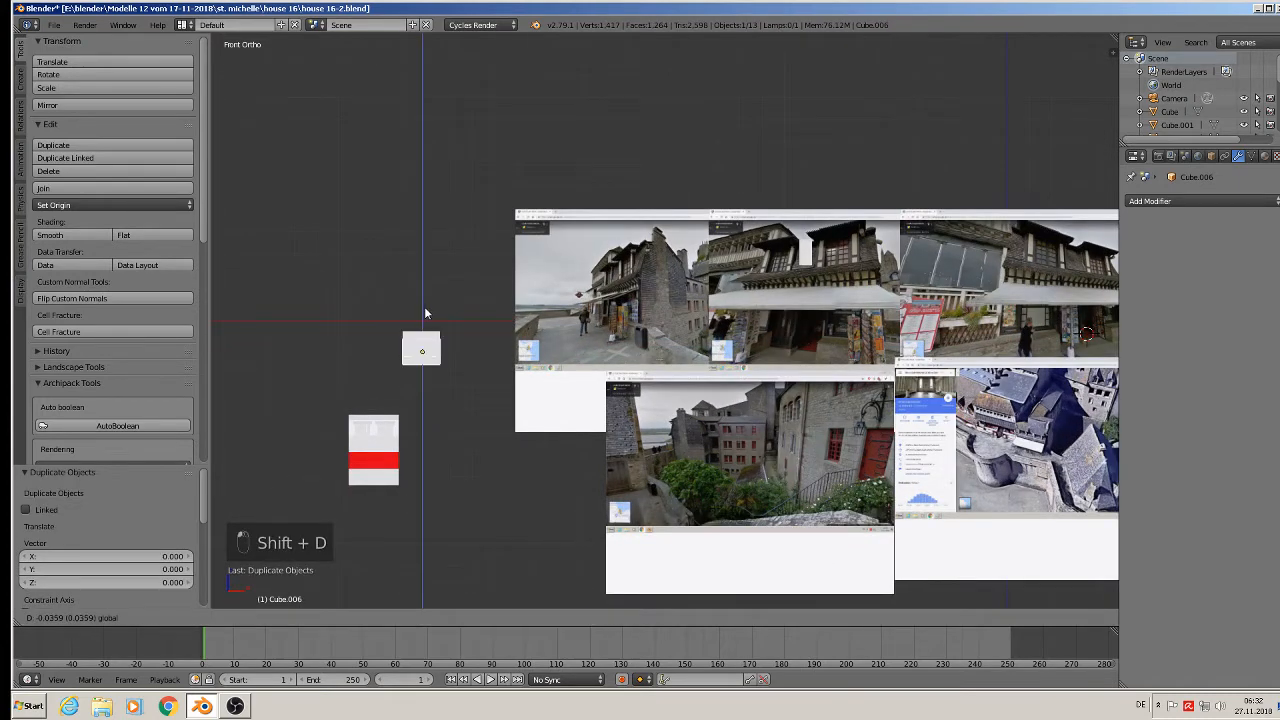
{"action": "left_click", "coordinate": [417, 470]}
{"action": "scroll", "coordinate": [420, 480], "scroll_direction": "up", "scroll_amount": 2}
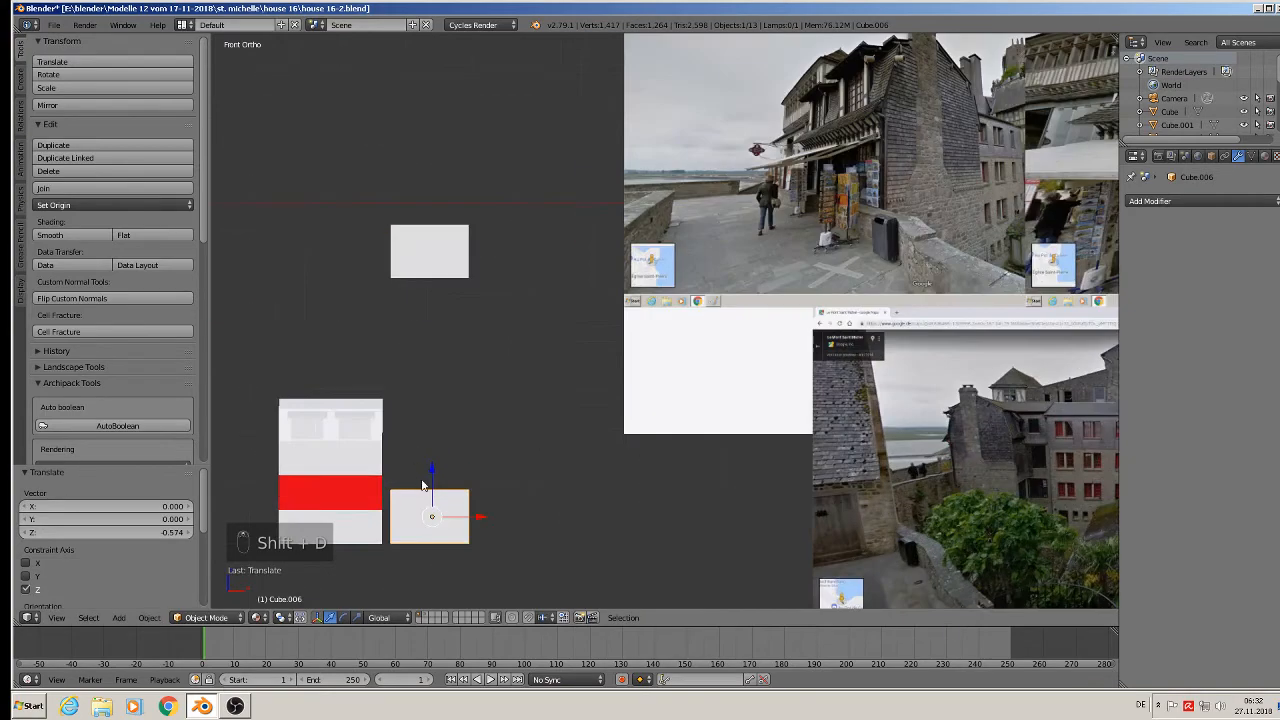
{"action": "left_click_drag", "start_coordinate": [422, 485], "coordinate": [480, 462]}
{"action": "left_click", "coordinate": [363, 459]}
Step: Bring the window copy -0.308 along Y in front of the shop facade and scale it by 0.239
{"action": "middle_click_drag", "start_coordinate": [363, 459], "coordinate": [683, 371]}
{"action": "scroll", "coordinate": [683, 371], "scroll_direction": "up", "scroll_amount": 4}
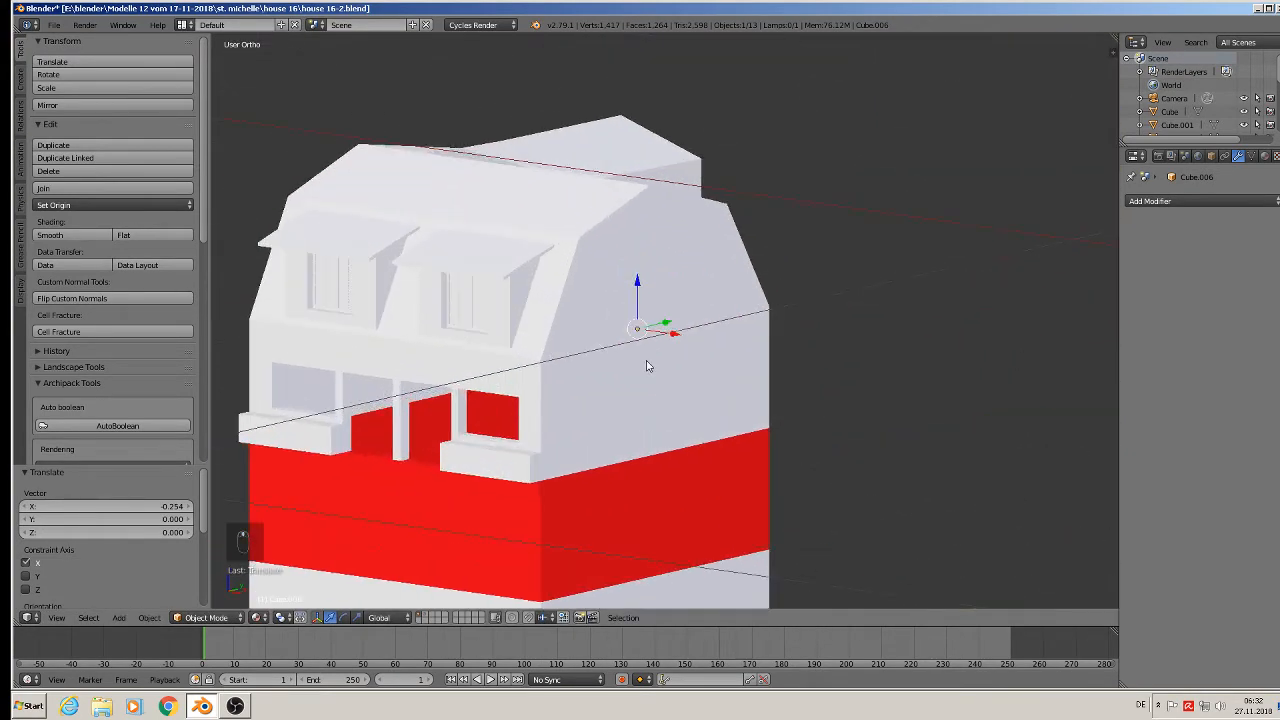
{"action": "left_click_drag", "start_coordinate": [661, 320], "coordinate": [288, 431]}
{"action": "middle_click_drag", "start_coordinate": [288, 431], "coordinate": [540, 343], "text": "shift"}
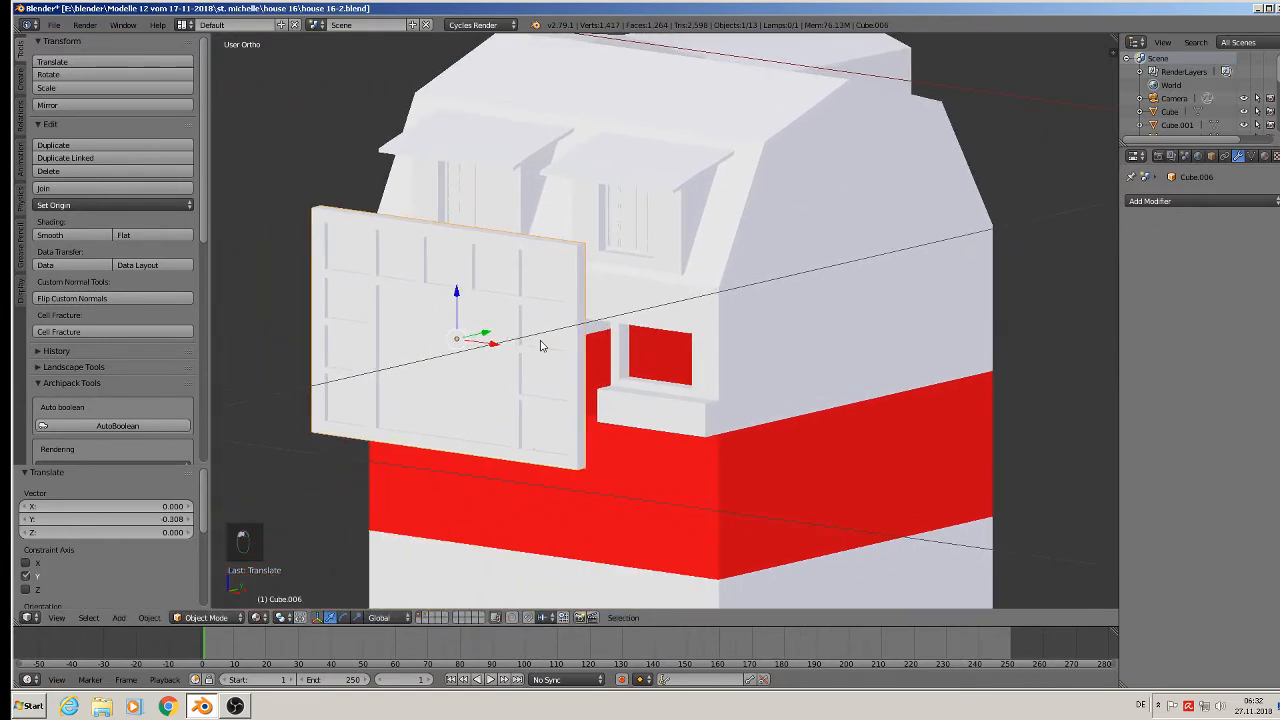
{"action": "key", "text": "s"}
{"action": "left_click", "coordinate": [494, 373]}
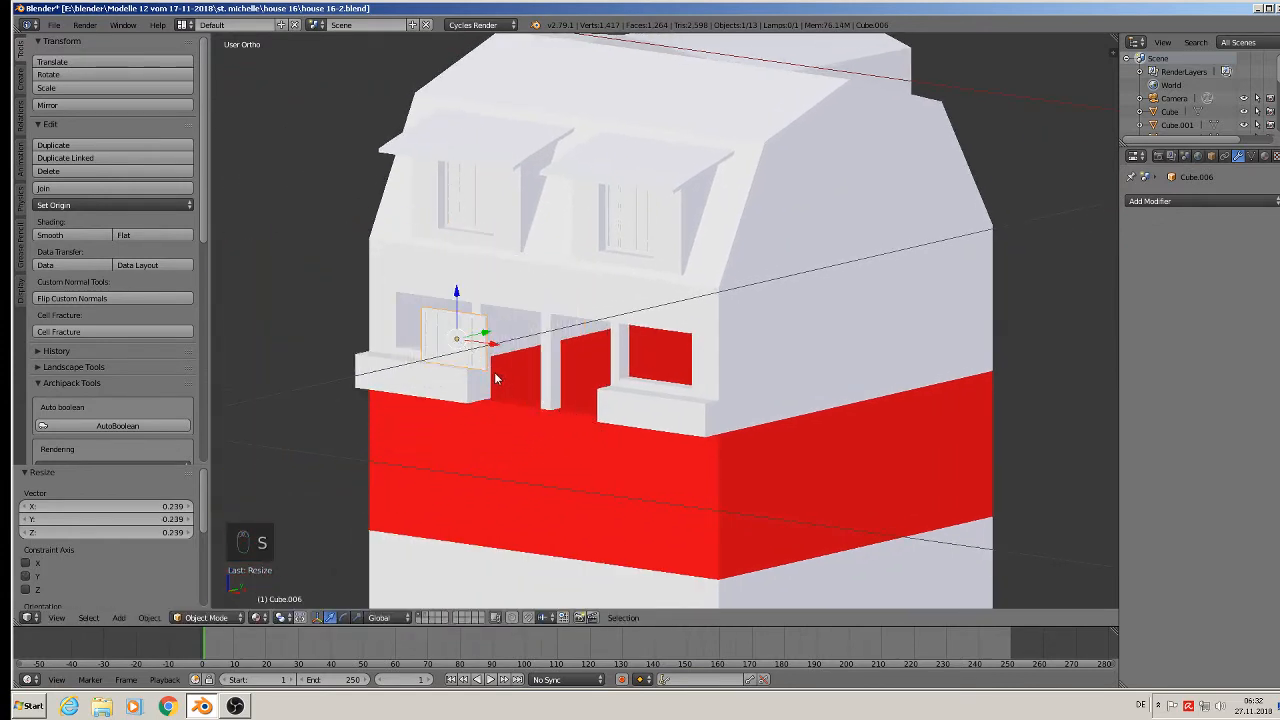
Step: Set the window copy back along Y into the left shop opening and align it by -0.012 along X and -0.001 along Z
{"action": "left_click_drag", "start_coordinate": [494, 347], "coordinate": [534, 263]}
{"action": "scroll", "coordinate": [449, 310], "scroll_direction": "up", "scroll_amount": 4}
{"action": "middle_click_drag", "start_coordinate": [534, 263], "coordinate": [626, 283]}
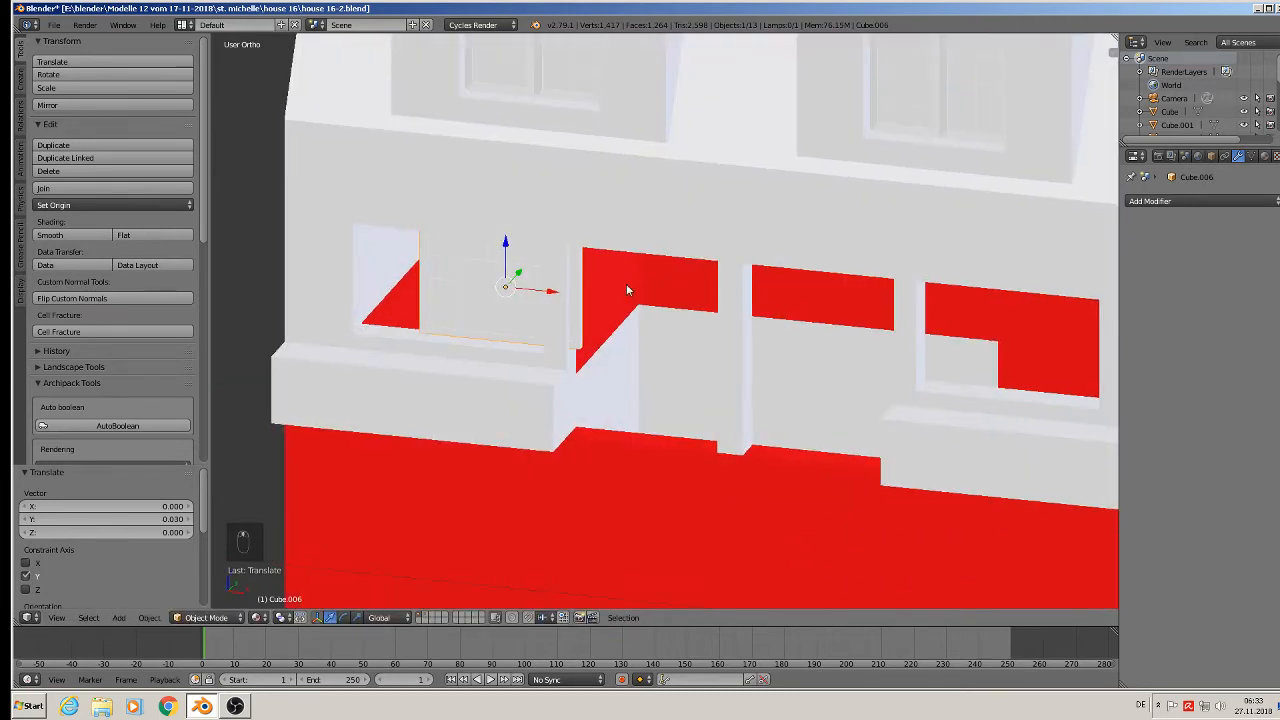
{"action": "left_click_drag", "start_coordinate": [548, 298], "coordinate": [500, 302]}
{"action": "middle_click_drag", "start_coordinate": [500, 302], "coordinate": [529, 281]}
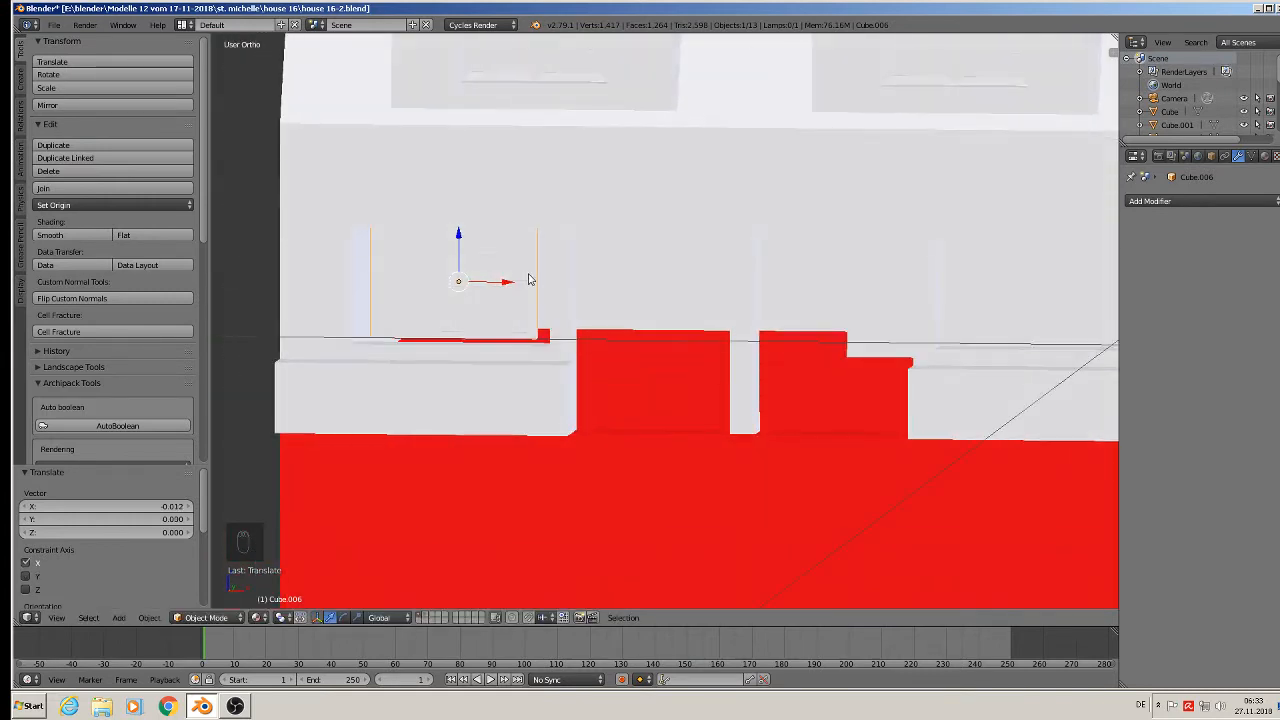
{"action": "left_click_drag", "start_coordinate": [459, 238], "coordinate": [488, 257]}
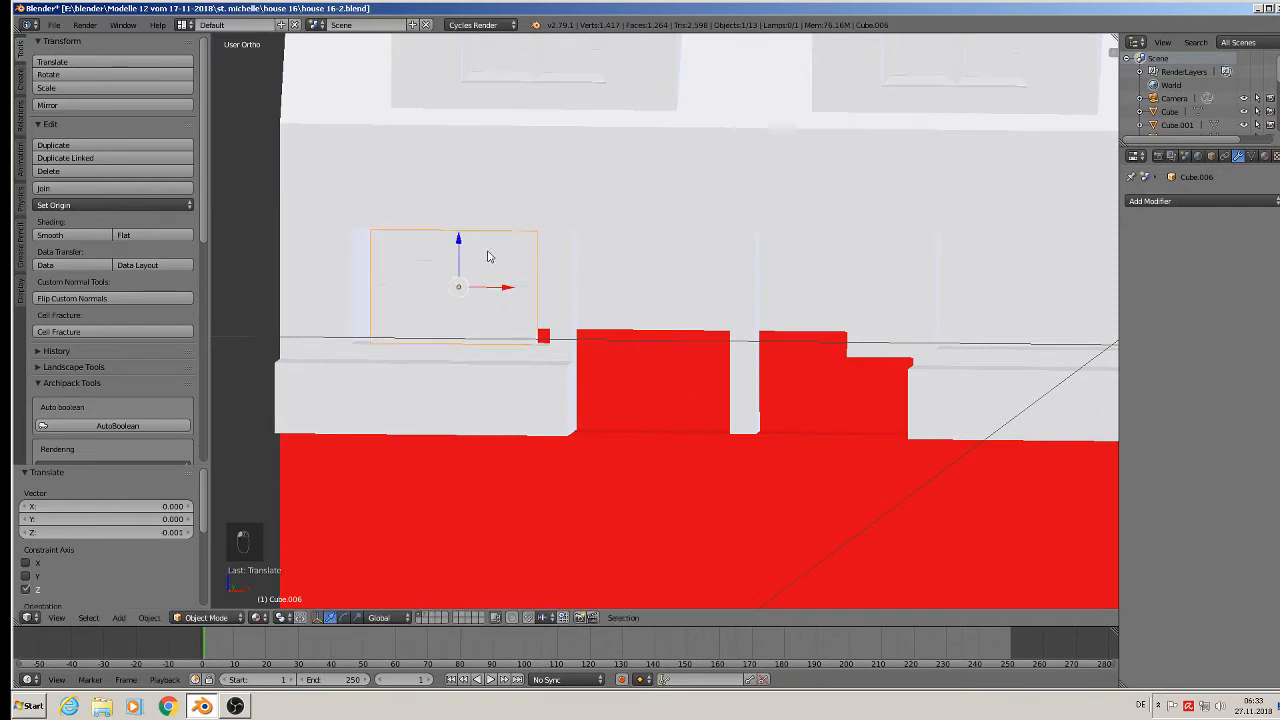
Step: Scale the window copy by 1.066, and stretch it by 1.107 along X to fill the opening's width
{"action": "key", "text": "s"}
{"action": "left_click", "coordinate": [637, 313]}
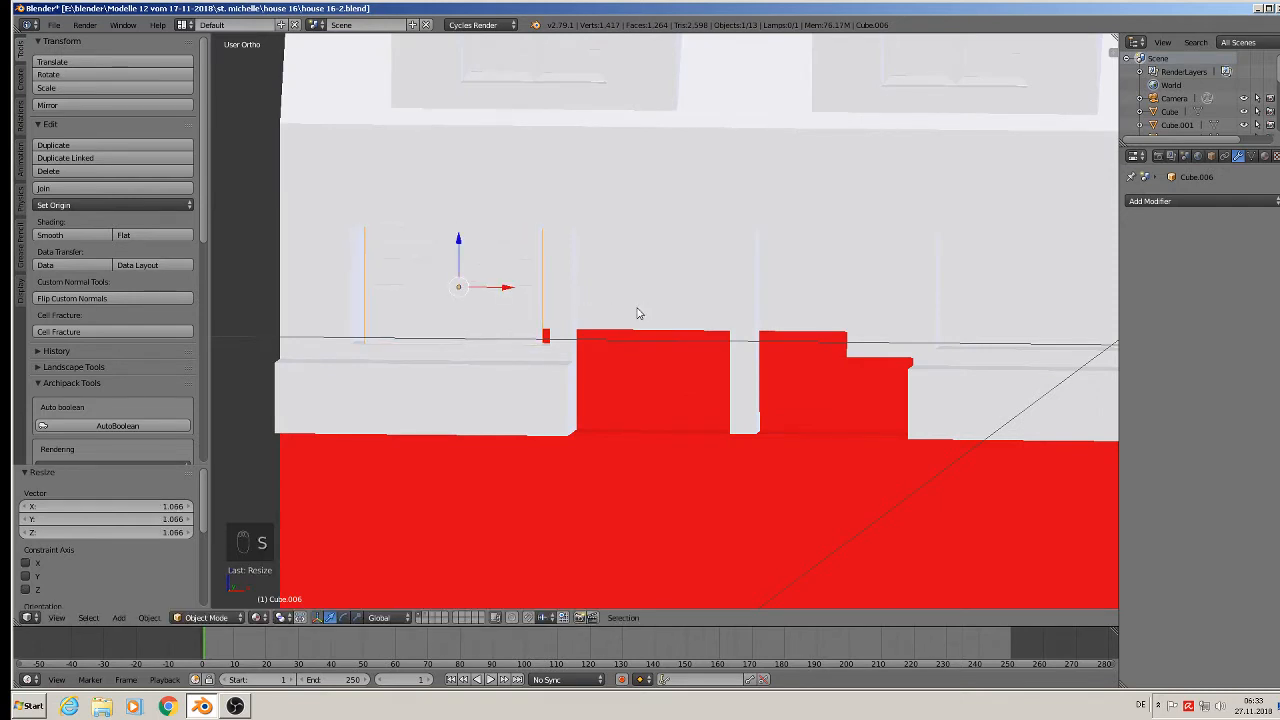
{"action": "key", "text": "s"}
{"action": "left_click", "coordinate": [656, 315]}
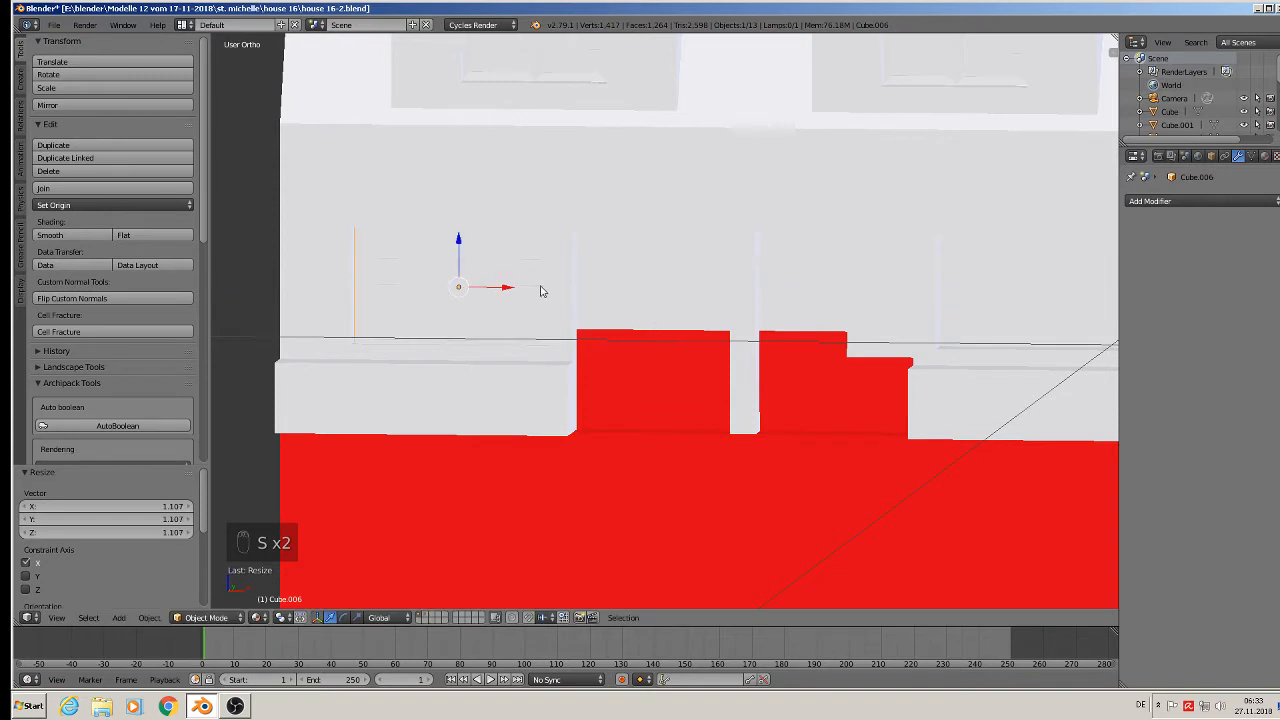
Step: Nudge the window copy slightly along X in the left shop opening and stretch it by 1.044 along X
{"action": "left_click_drag", "start_coordinate": [516, 289], "coordinate": [508, 287]}
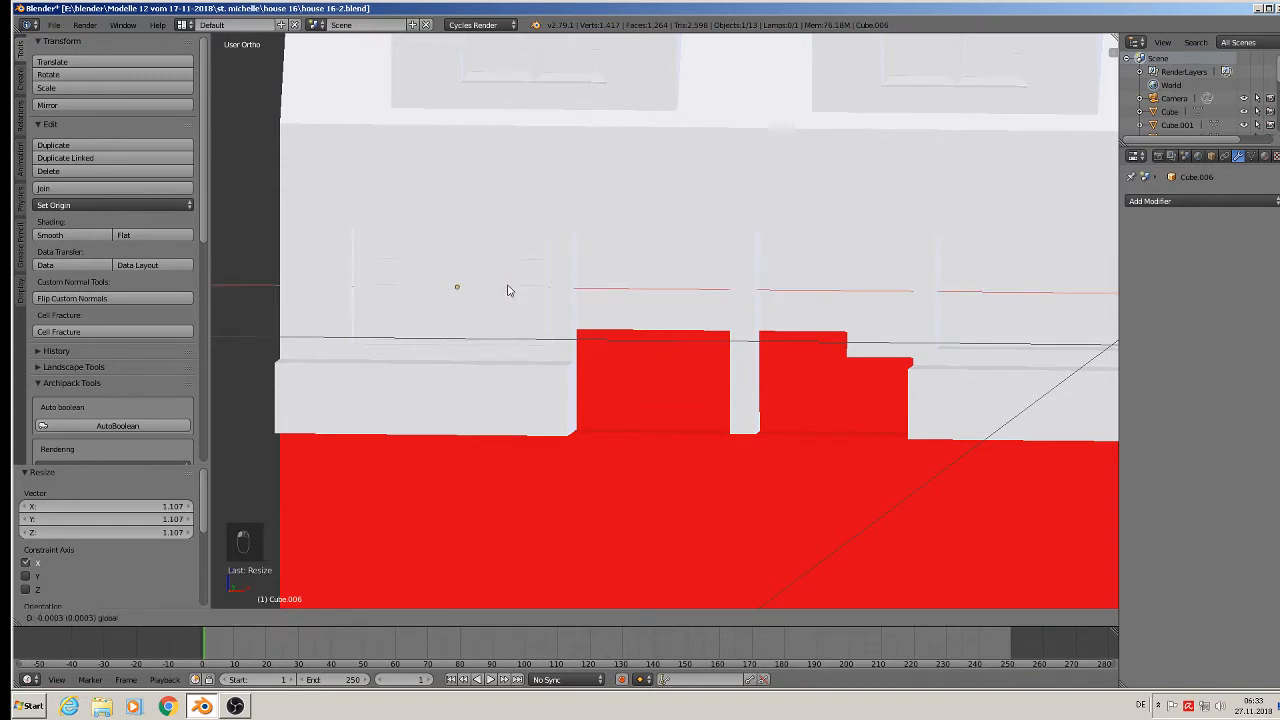
{"action": "key", "text": "s"}
{"action": "key", "text": "x"}
{"action": "left_click", "coordinate": [650, 321]}
Step: Make a linked duplicate of the shop window and move it 0.142 along X into the right shop opening
{"action": "middle_click_drag", "start_coordinate": [650, 321], "coordinate": [634, 366]}
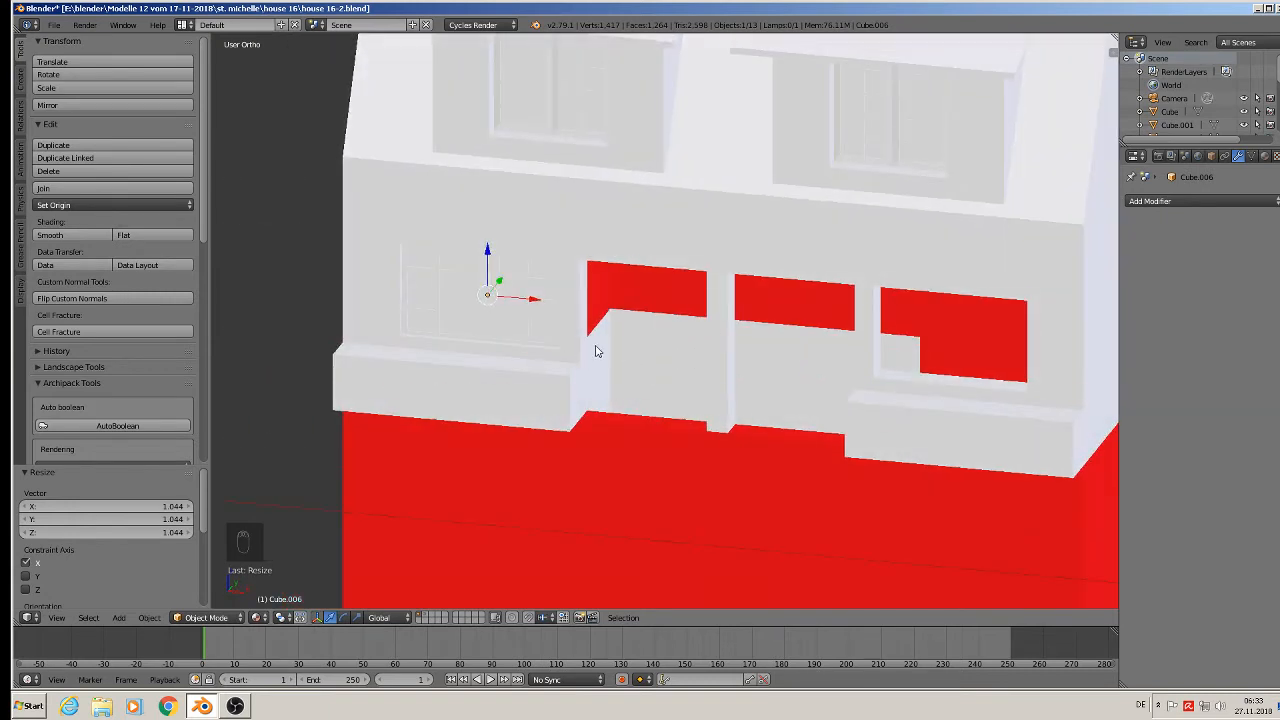
{"action": "key", "text": "alt+d"}
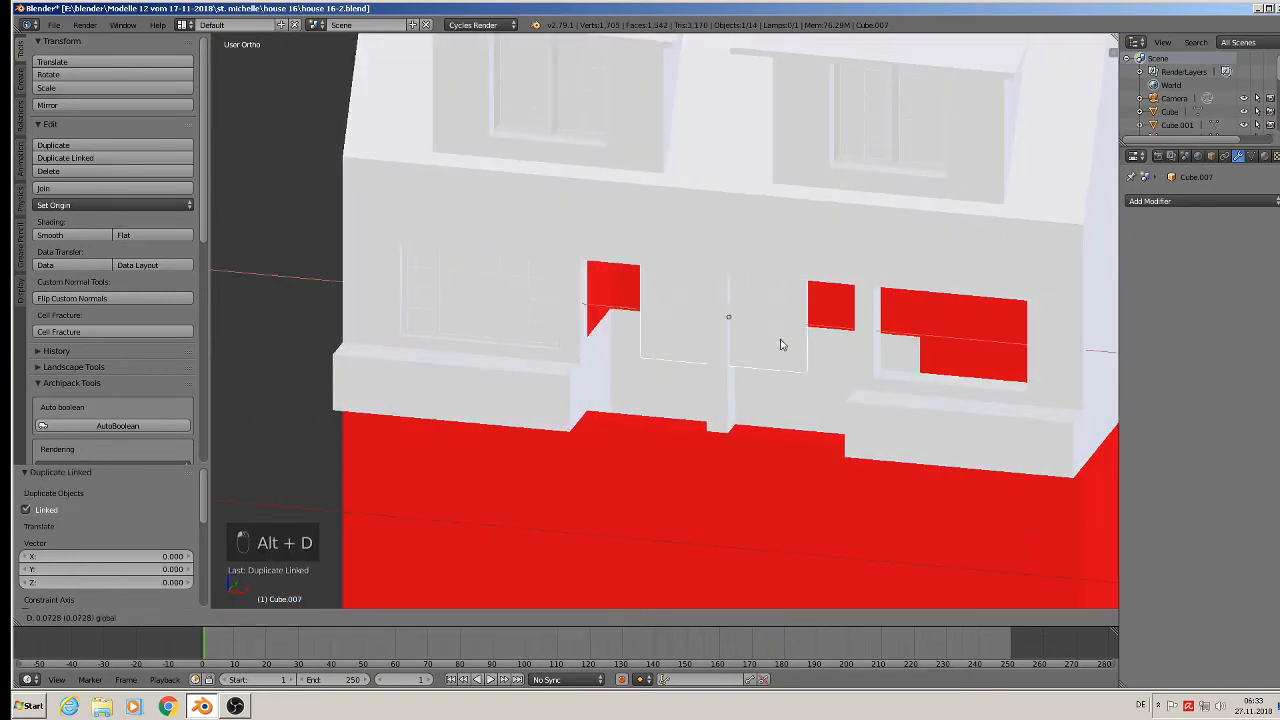
{"action": "left_click", "coordinate": [997, 394]}
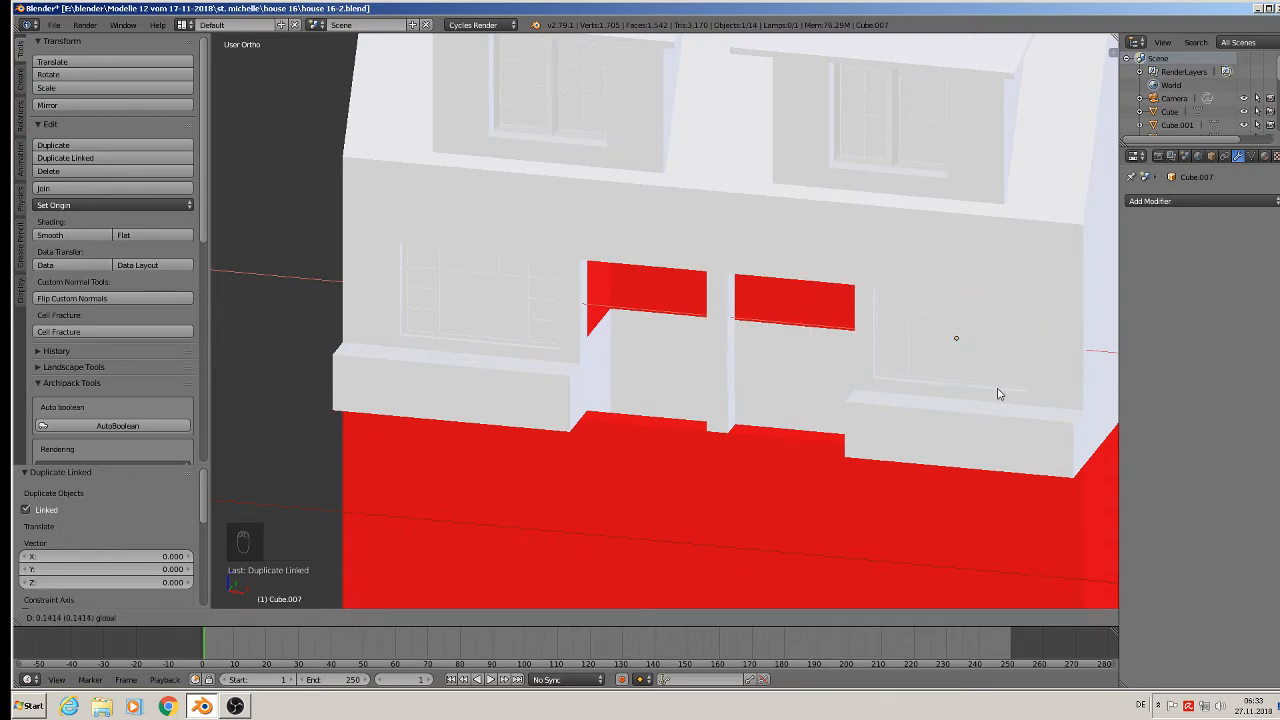
Step: Shift both shop windows together slightly along Y to adjust their depth in the openings, and clear the selection
{"action": "right_click", "coordinate": [504, 325], "text": "shift"}
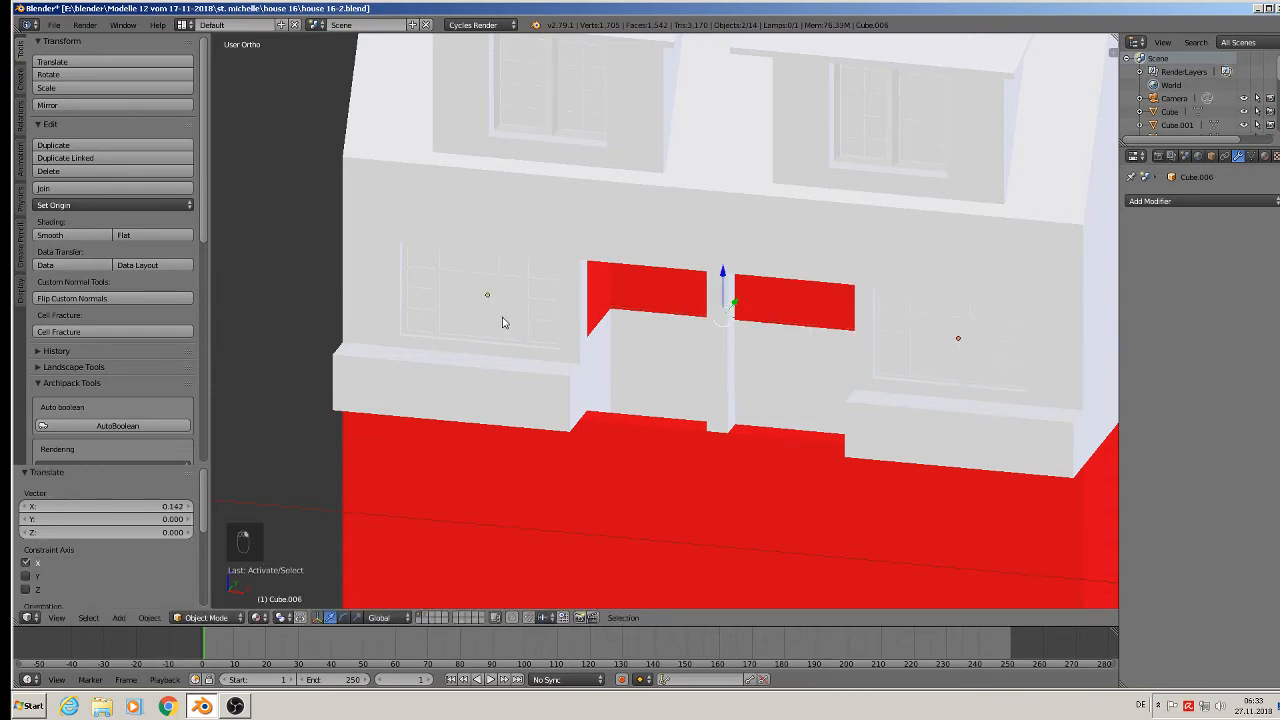
{"action": "middle_click_drag", "start_coordinate": [543, 361], "coordinate": [507, 373]}
{"action": "mouse_move", "coordinate": [748, 310]}
{"action": "left_mouse_down"}
{"action": "mouse_move", "coordinate": [756, 298]}
{"action": "mouse_move", "coordinate": [740, 310]}
{"action": "left_mouse_up"}
{"action": "key", "text": "a"}
{"action": "middle_click_drag", "start_coordinate": [717, 324], "coordinate": [678, 307]}
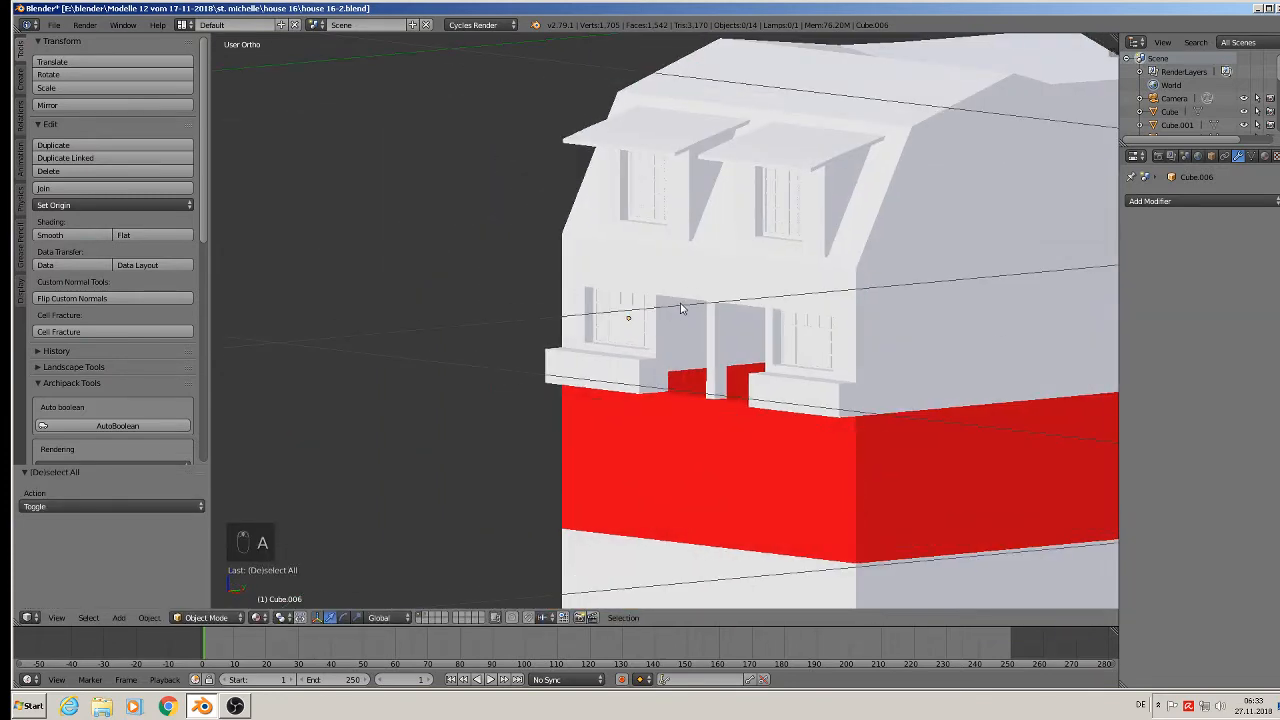
Step: Save the model as a new file named house 16-3.blend in the house 16 folder
{"action": "left_click", "coordinate": [55, 25]}
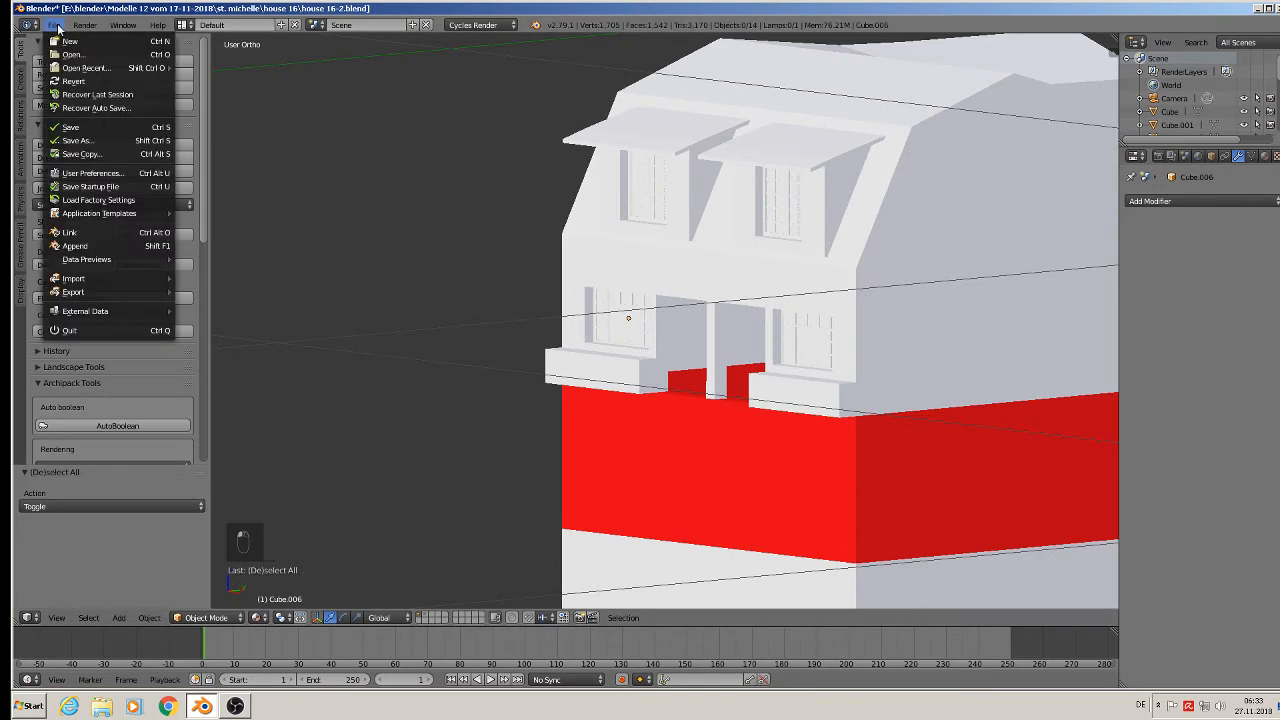
{"action": "left_click", "coordinate": [76, 141]}
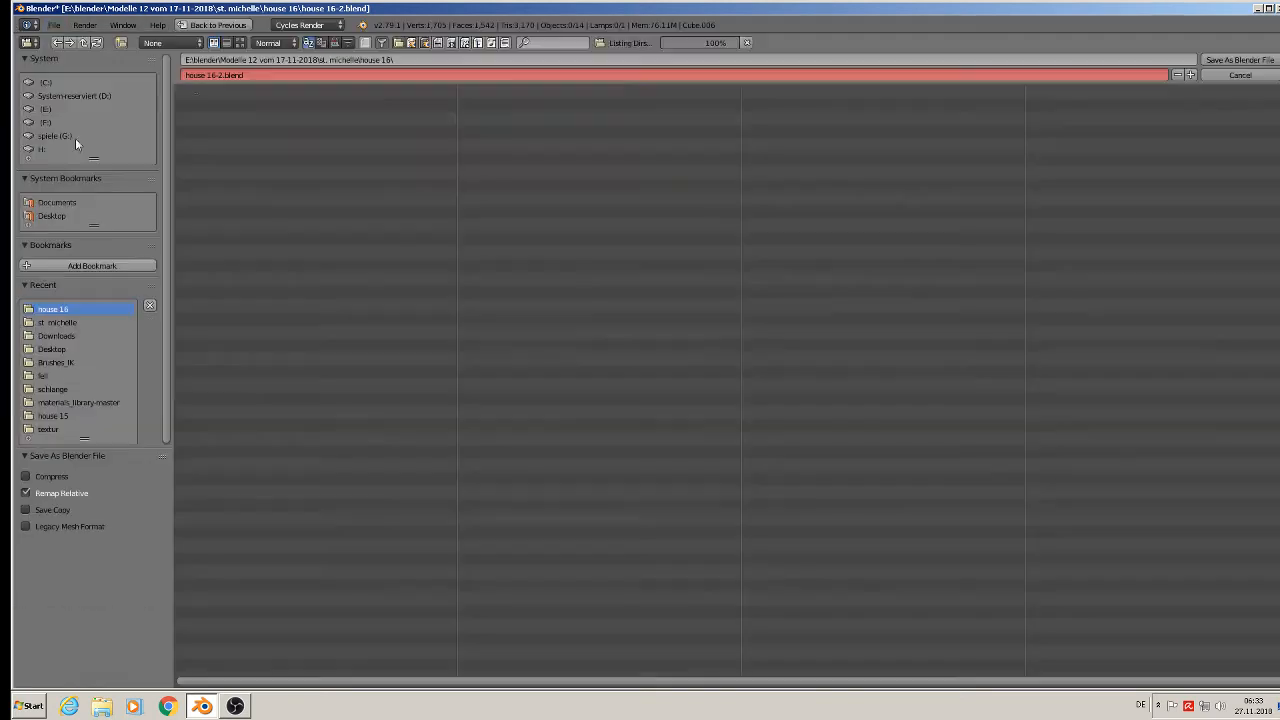
{"action": "left_click", "coordinate": [222, 75]}
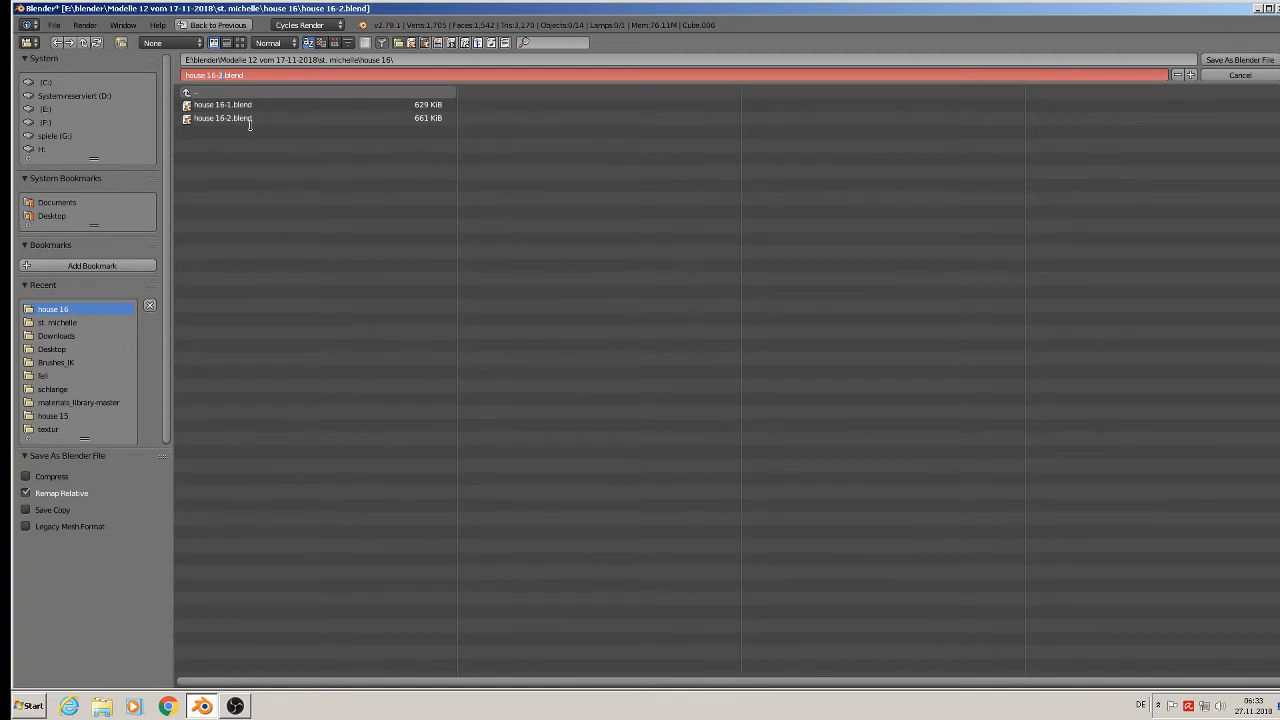
{"action": "left_click", "coordinate": [1207, 60]}
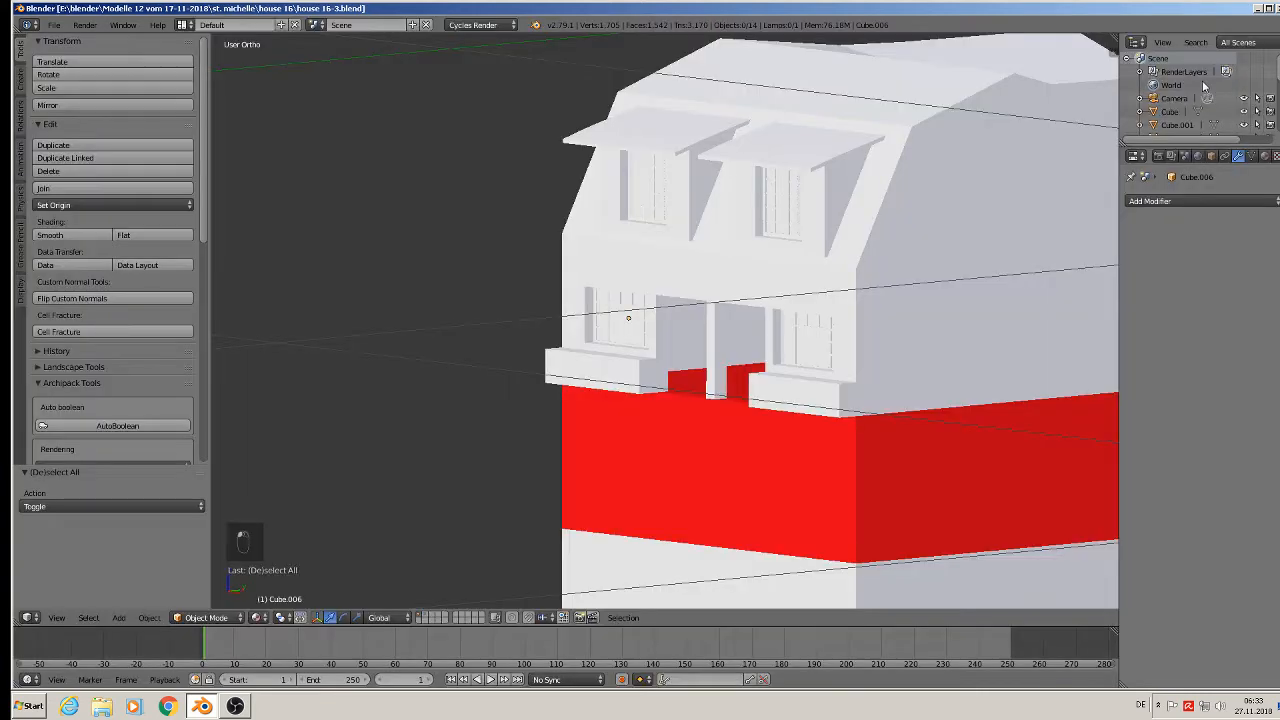
Step: Examine the shop entrance, its door panels and the adjoining wall in the front-view reference photos
{"action": "scroll", "coordinate": [957, 166], "scroll_direction": "down", "scroll_amount": 5}
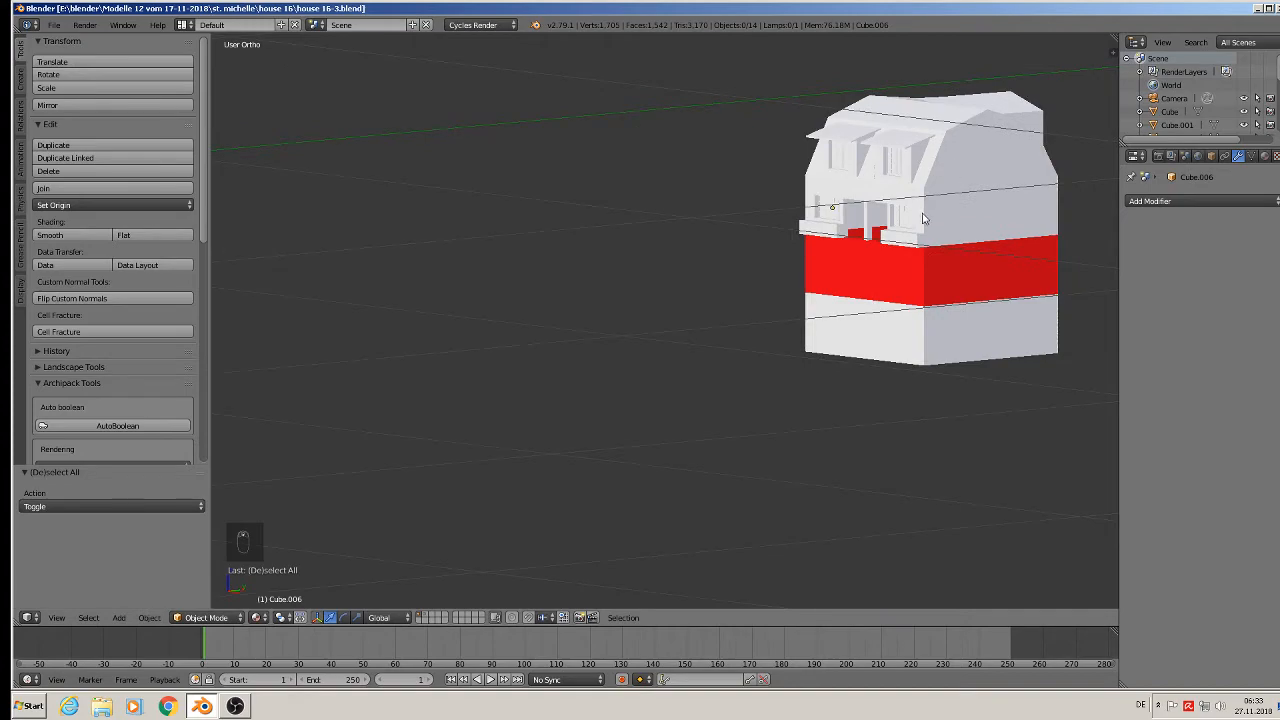
{"action": "middle_click_drag", "start_coordinate": [868, 242], "coordinate": [277, 201], "text": "shift"}
{"action": "key", "text": "KP_1"}
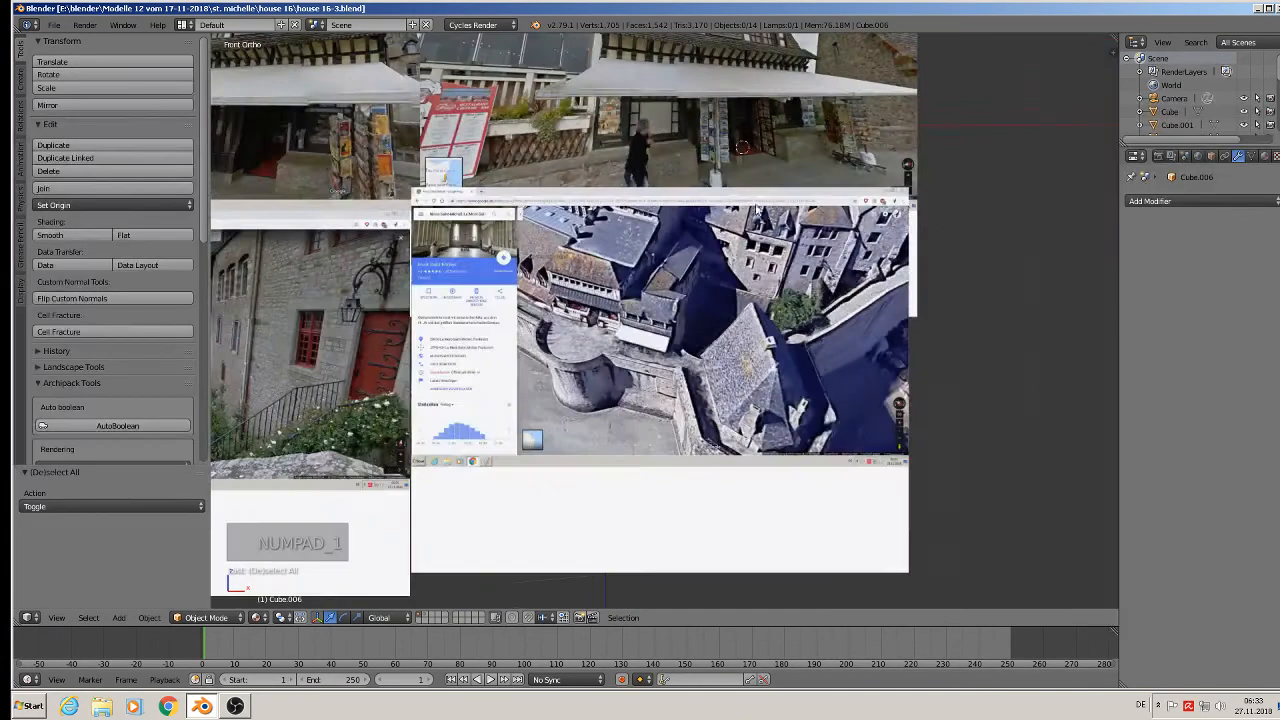
{"action": "scroll", "coordinate": [737, 124], "scroll_direction": "up", "scroll_amount": 5}
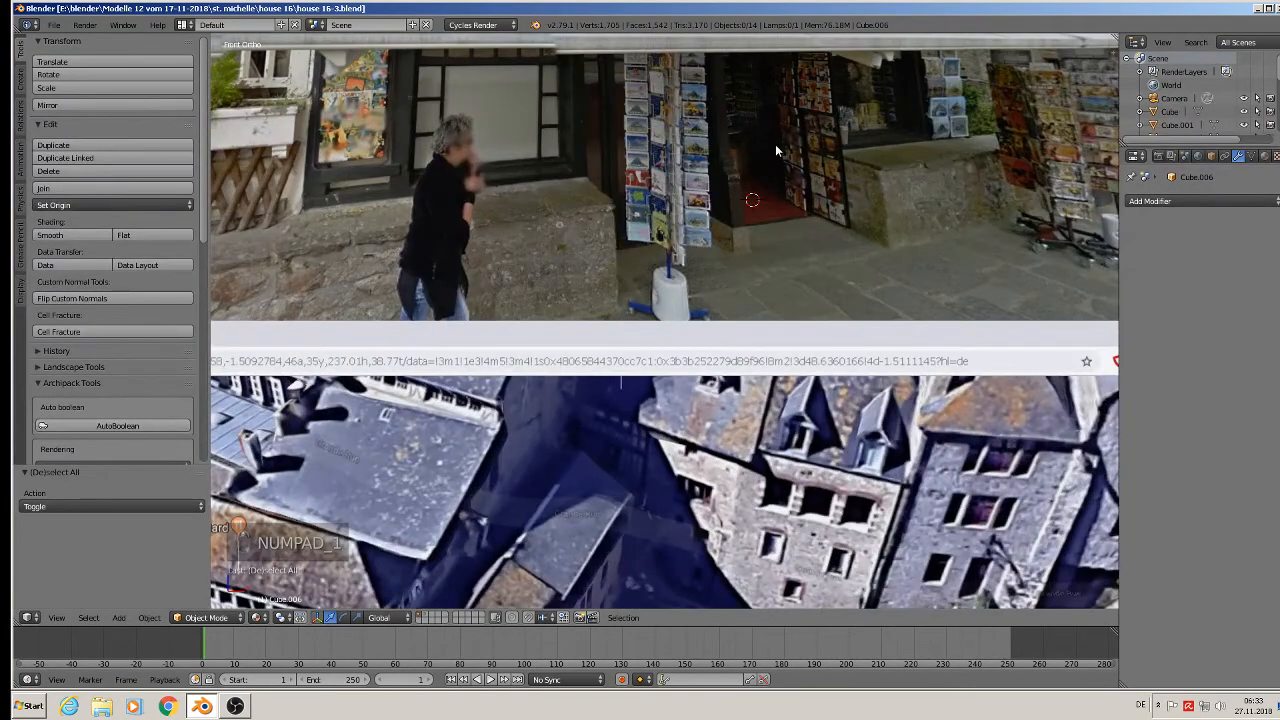
{"action": "scroll", "coordinate": [648, 114], "scroll_direction": "down", "scroll_amount": 4}
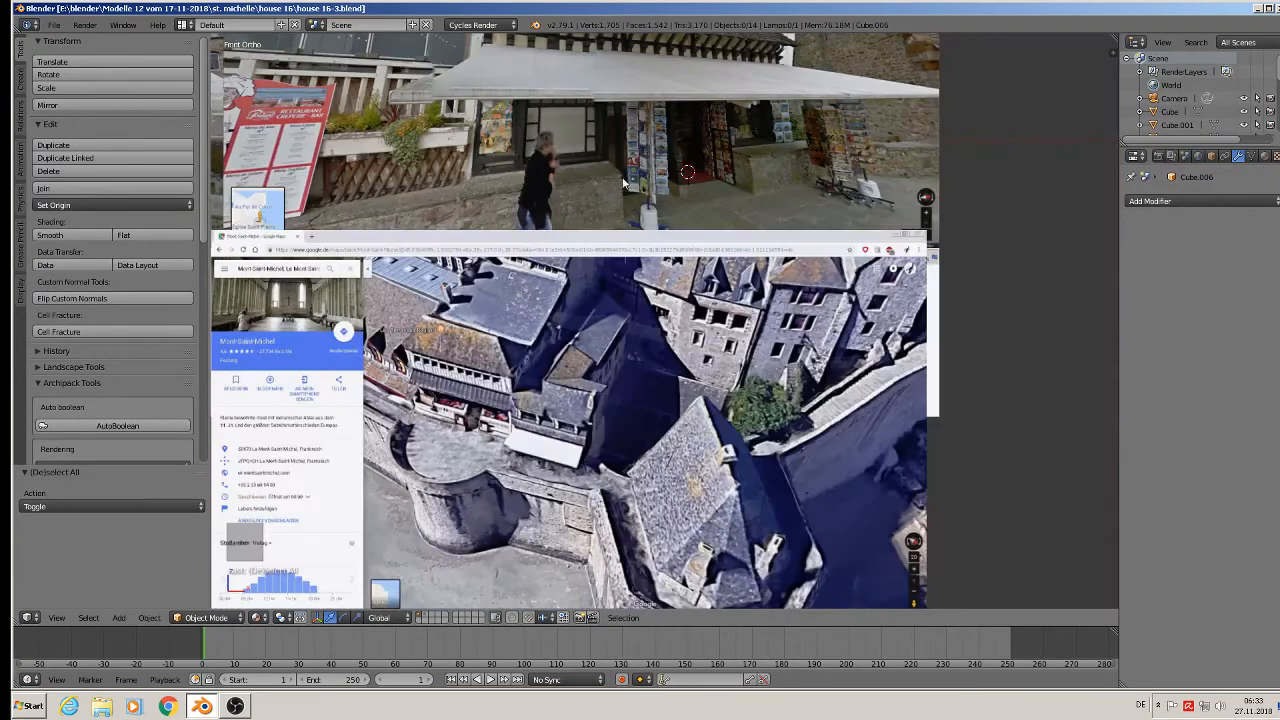
{"action": "scroll", "coordinate": [591, 176], "scroll_direction": "down", "scroll_amount": 2}
{"action": "scroll", "coordinate": [290, 173], "scroll_direction": "up", "scroll_amount": 8}
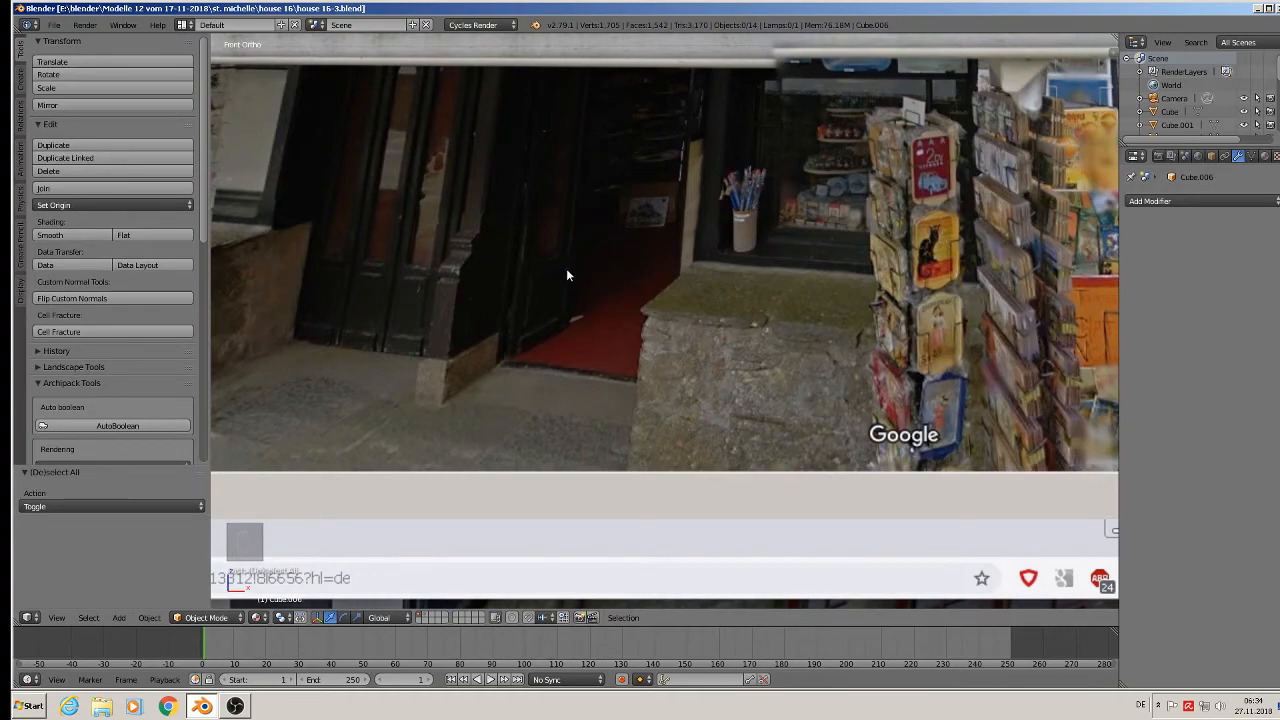
{"action": "scroll", "coordinate": [486, 205], "scroll_direction": "down", "scroll_amount": 2}
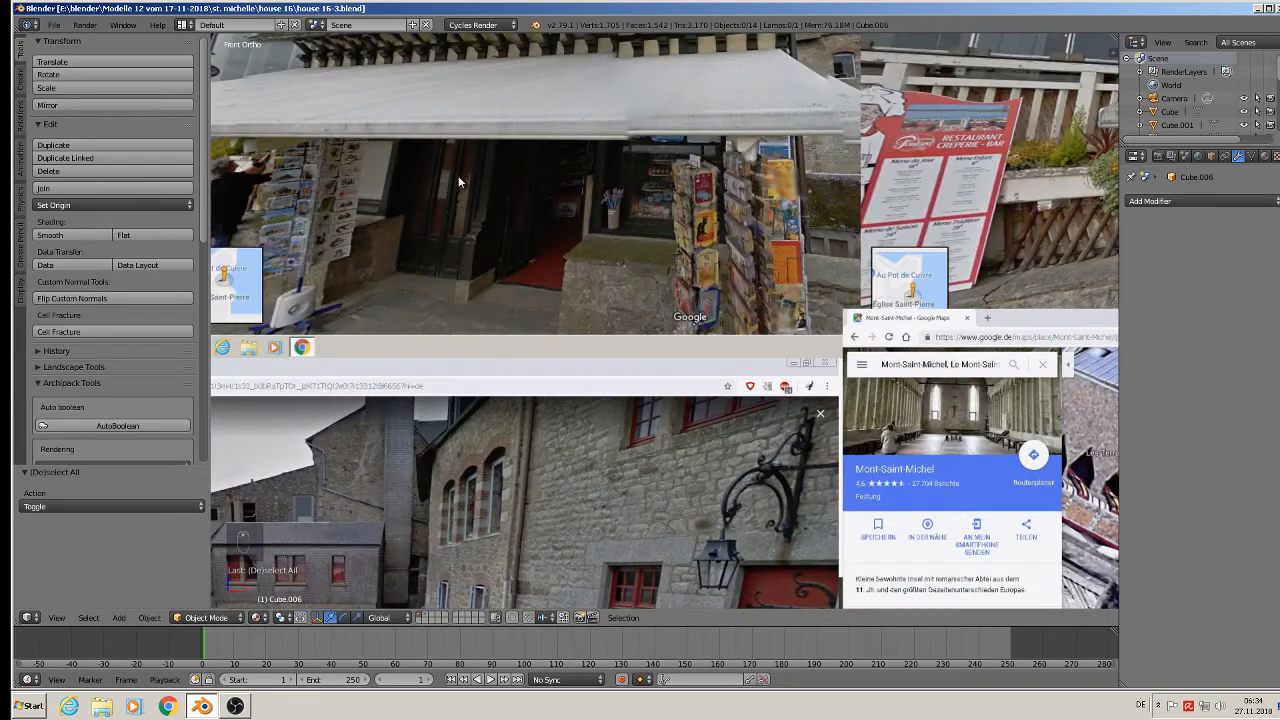
{"action": "scroll", "coordinate": [459, 182], "scroll_direction": "up", "scroll_amount": 4}
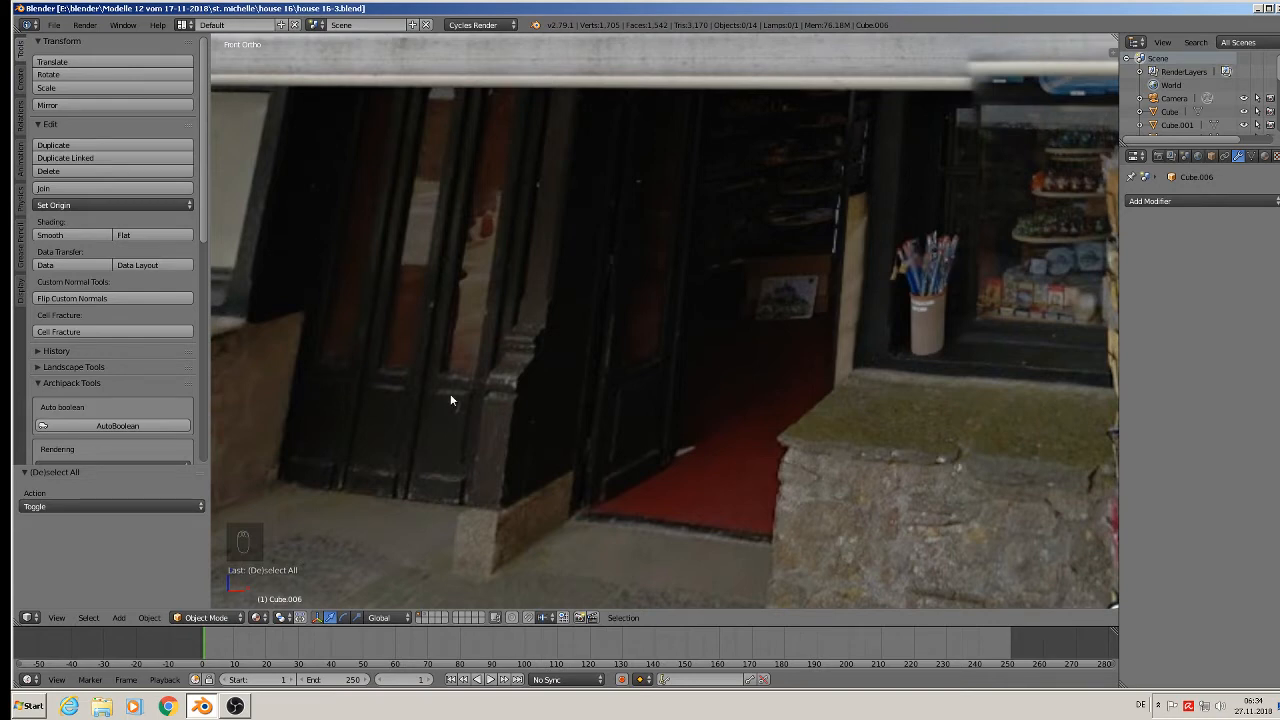
{"action": "scroll", "coordinate": [490, 367], "scroll_direction": "down", "scroll_amount": 3}
{"action": "middle_click_drag", "start_coordinate": [725, 356], "coordinate": [611, 311], "text": "shift"}
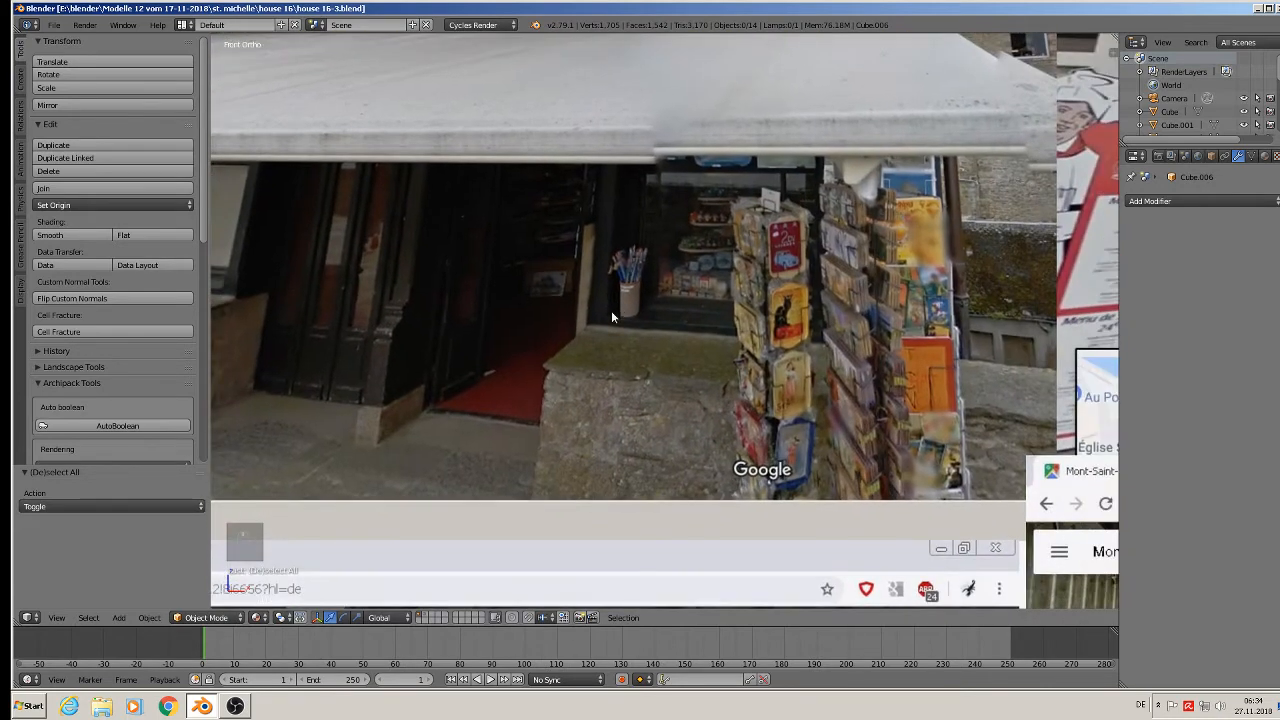
Step: Add a cube over the shop entrance reference photo and scale it down by 0.041
{"action": "left_click", "coordinate": [119, 617]}
{"action": "mouse_move", "coordinate": [136, 601]}
{"action": "left_click", "coordinate": [320, 298]}
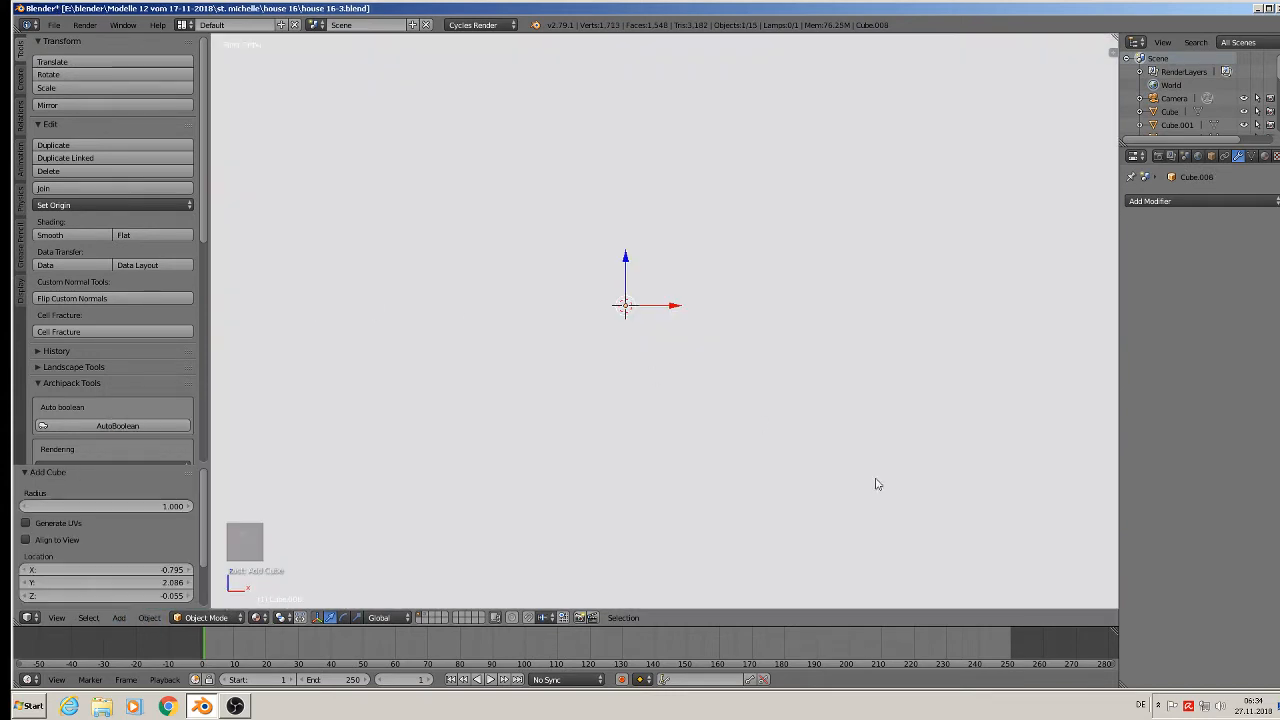
{"action": "key", "text": "s"}
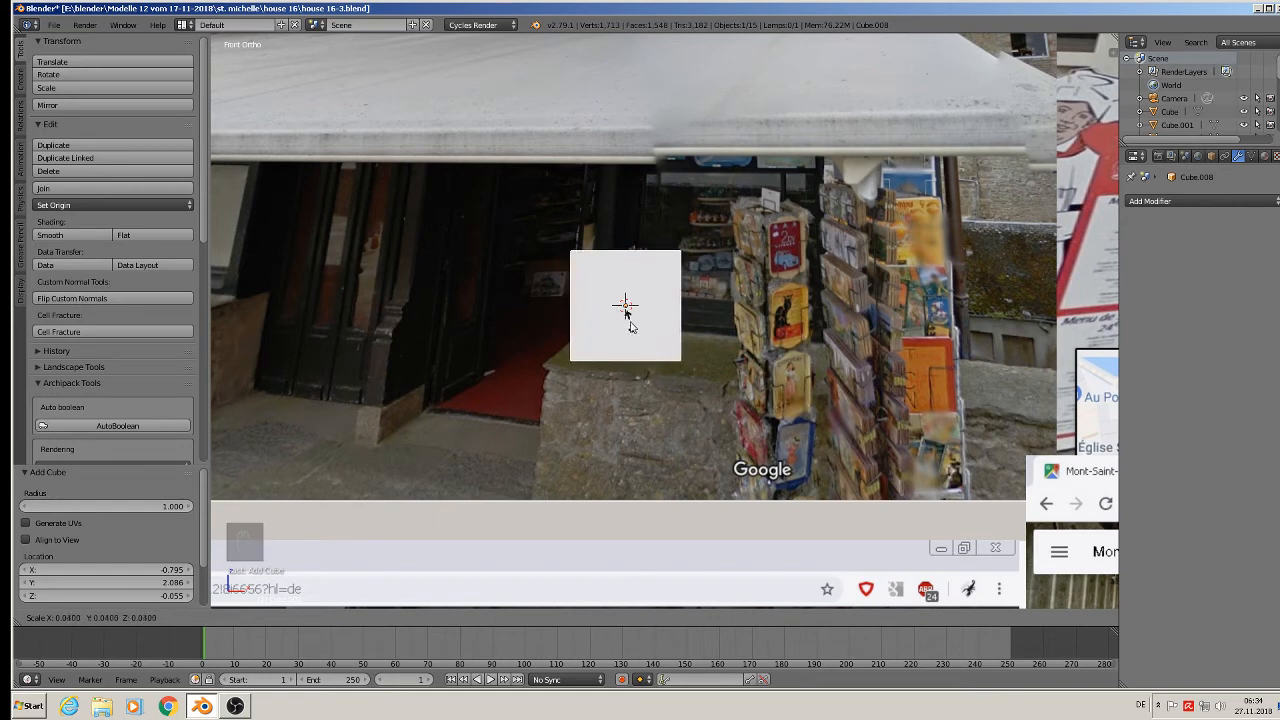
{"action": "left_click", "coordinate": [631, 326]}
Step: Scale the cube by 1.046, stretch it by 2.331 along Z to door proportions, and move it 0.041 along X
{"action": "key", "text": "s"}
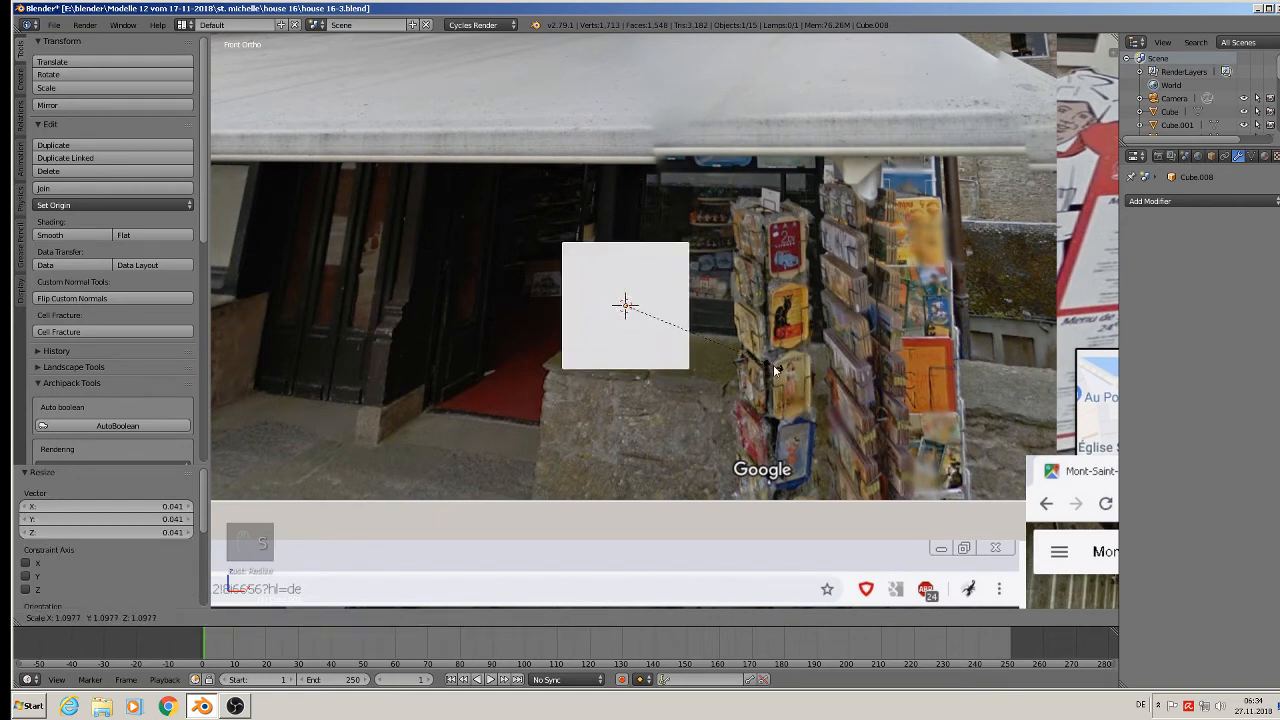
{"action": "key", "text": "z"}
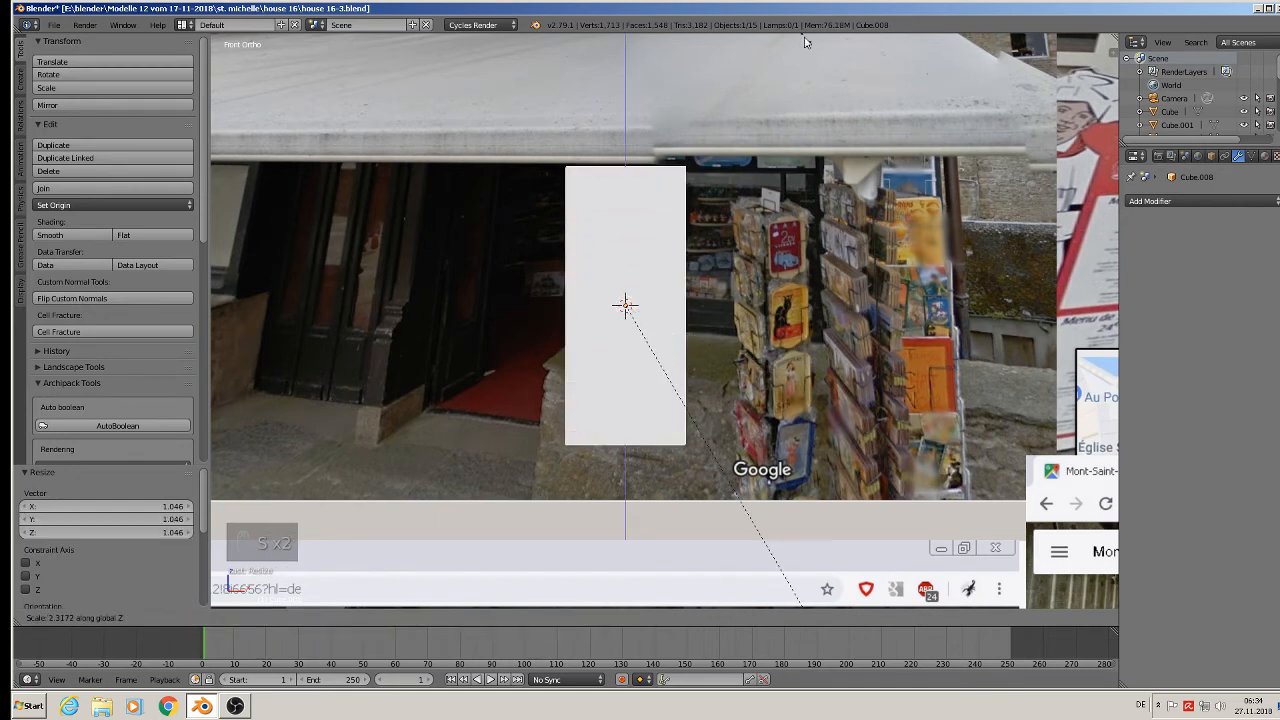
{"action": "left_click", "coordinate": [808, 43]}
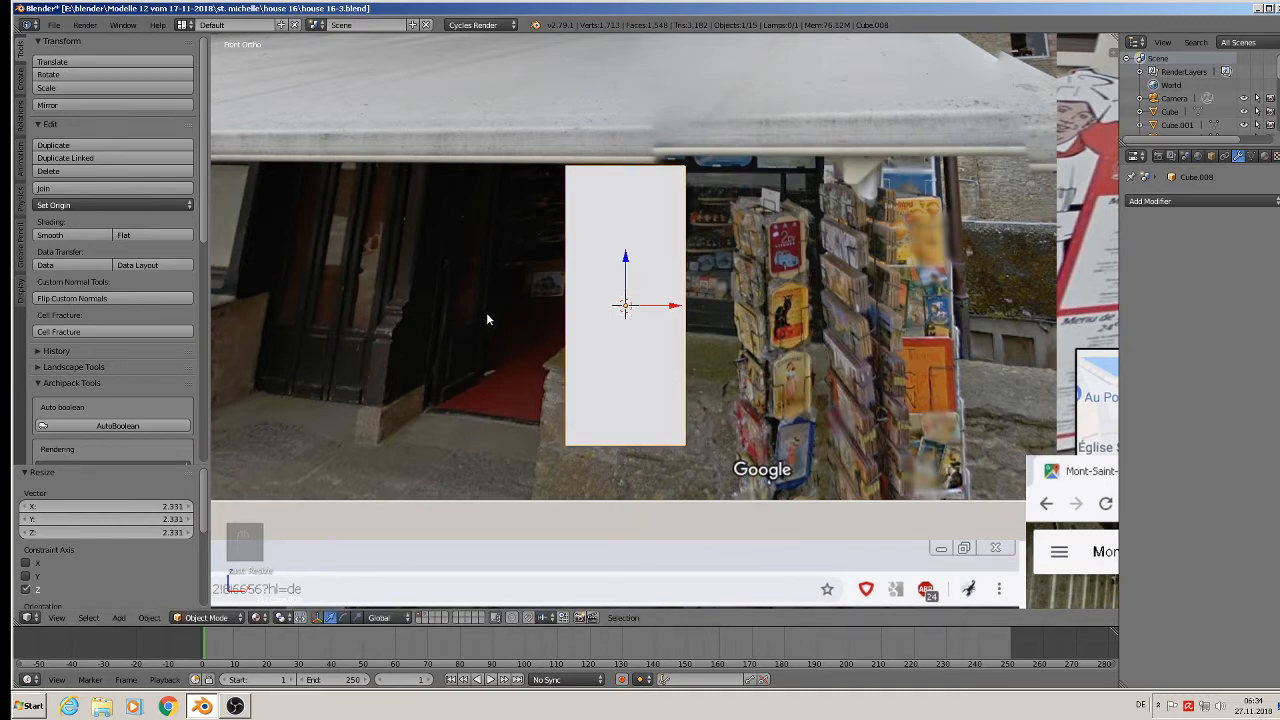
{"action": "left_click", "coordinate": [714, 313]}
{"action": "left_click_drag", "start_coordinate": [683, 308], "coordinate": [739, 308]}
{"action": "scroll", "coordinate": [702, 273], "scroll_direction": "up", "scroll_amount": 1}
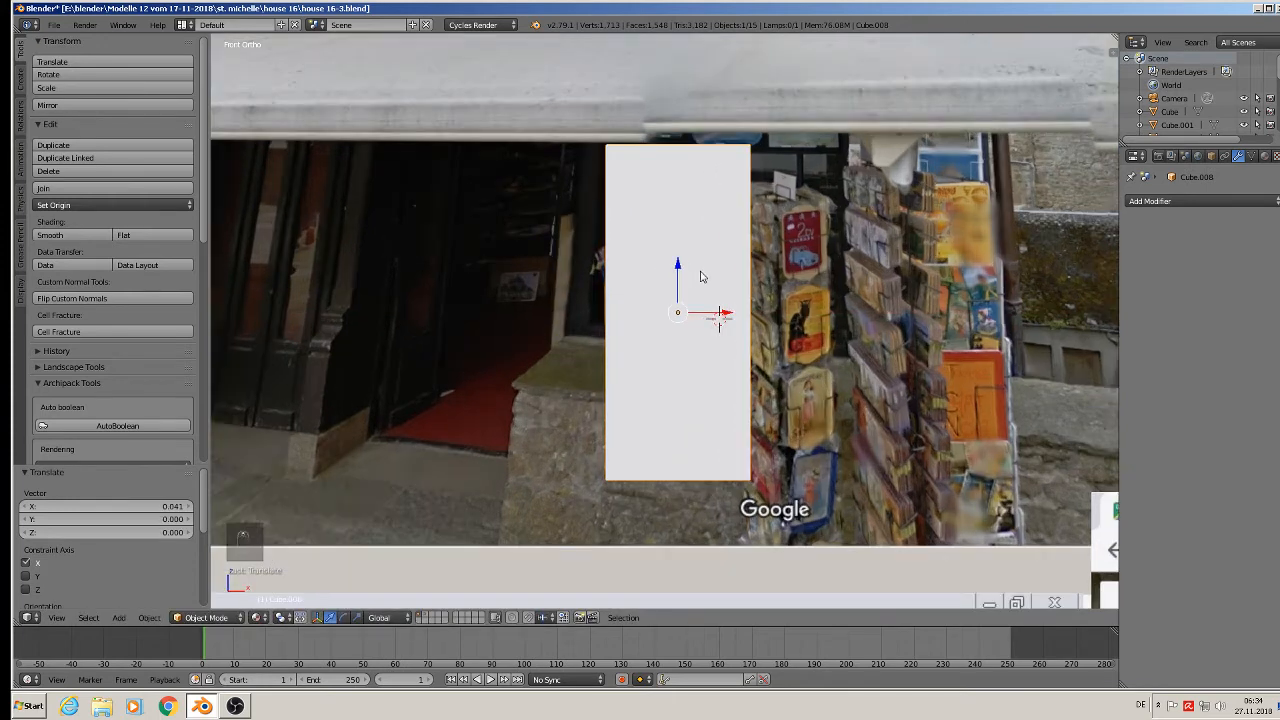
{"action": "scroll", "coordinate": [695, 274], "scroll_direction": "up", "scroll_amount": 1}
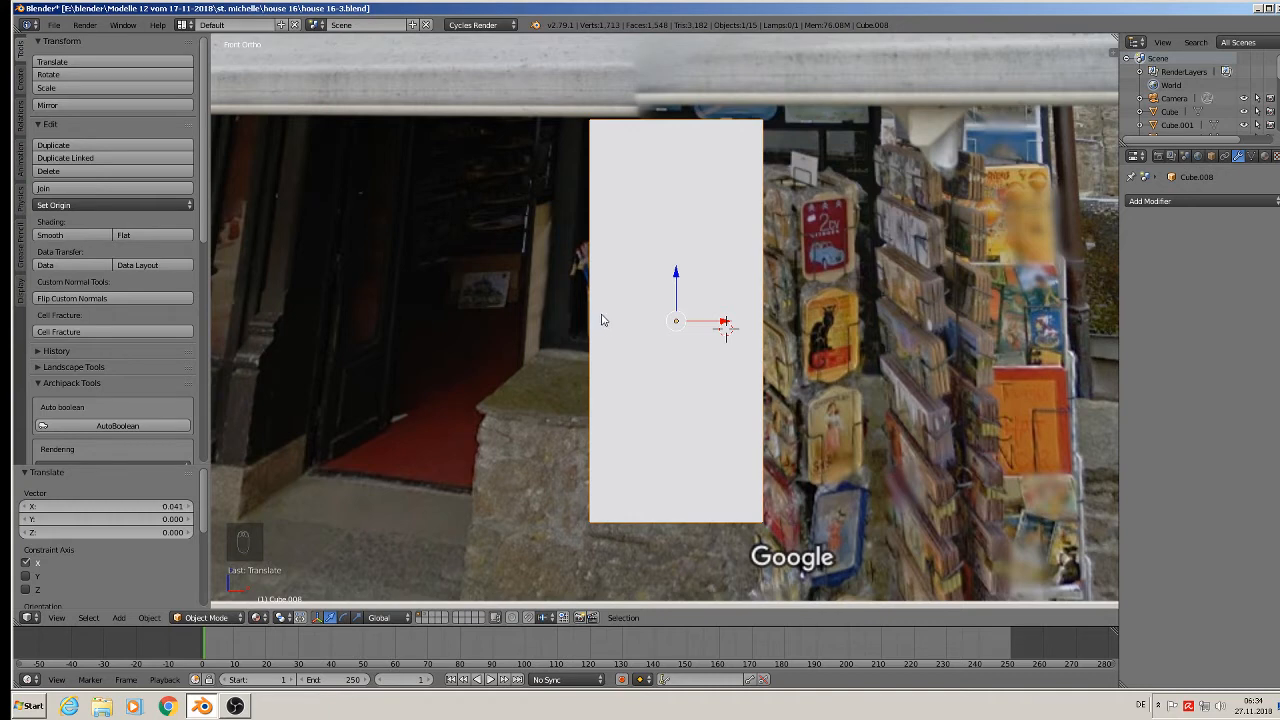
Step: Cut two horizontal edge loops into the door block and spread them by 2.489 along Z towards its ends
{"action": "key", "text": "Tab"}
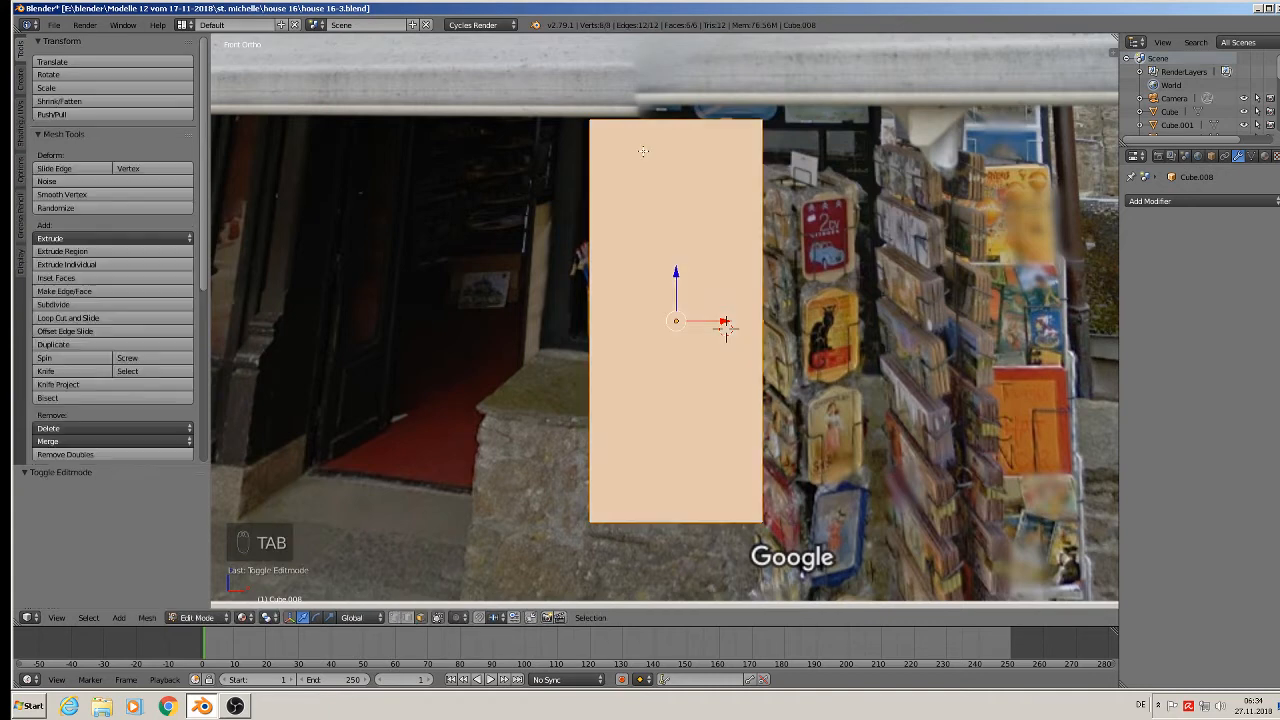
{"action": "key", "text": "ctrl+r"}
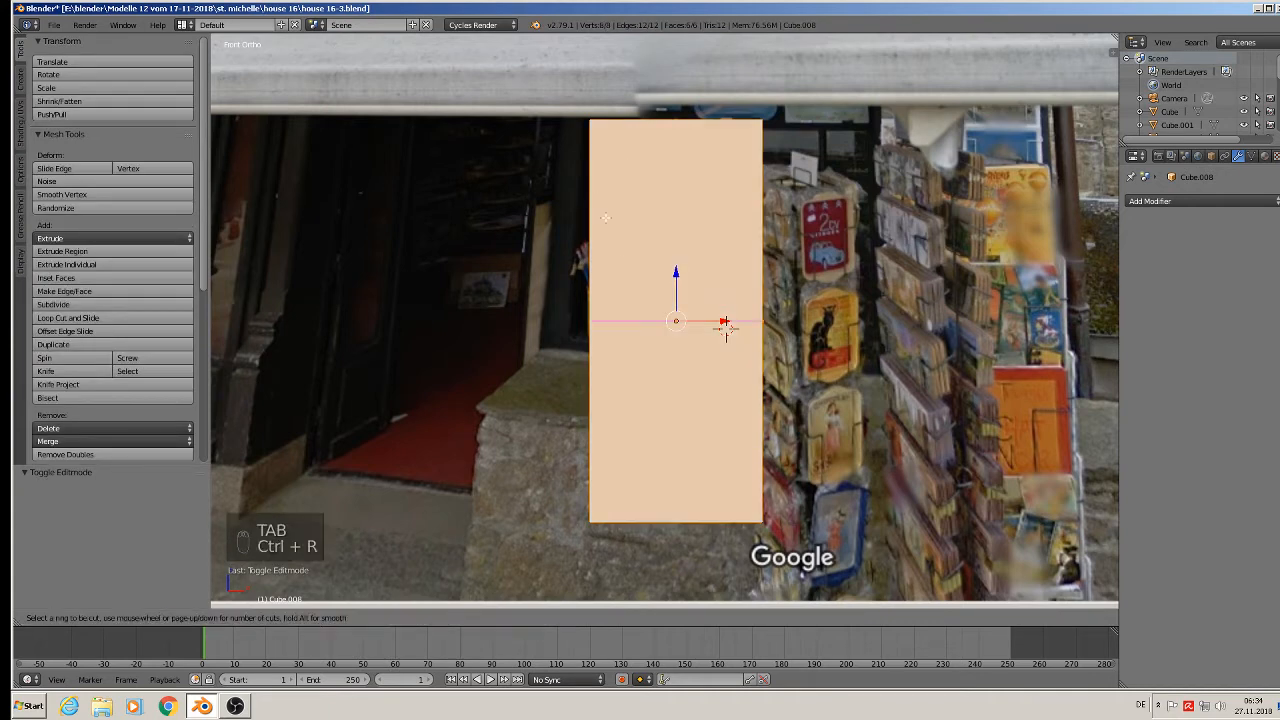
{"action": "scroll", "coordinate": [600, 243], "scroll_direction": "up", "scroll_amount": 1}
{"action": "left_click", "coordinate": [600, 243]}
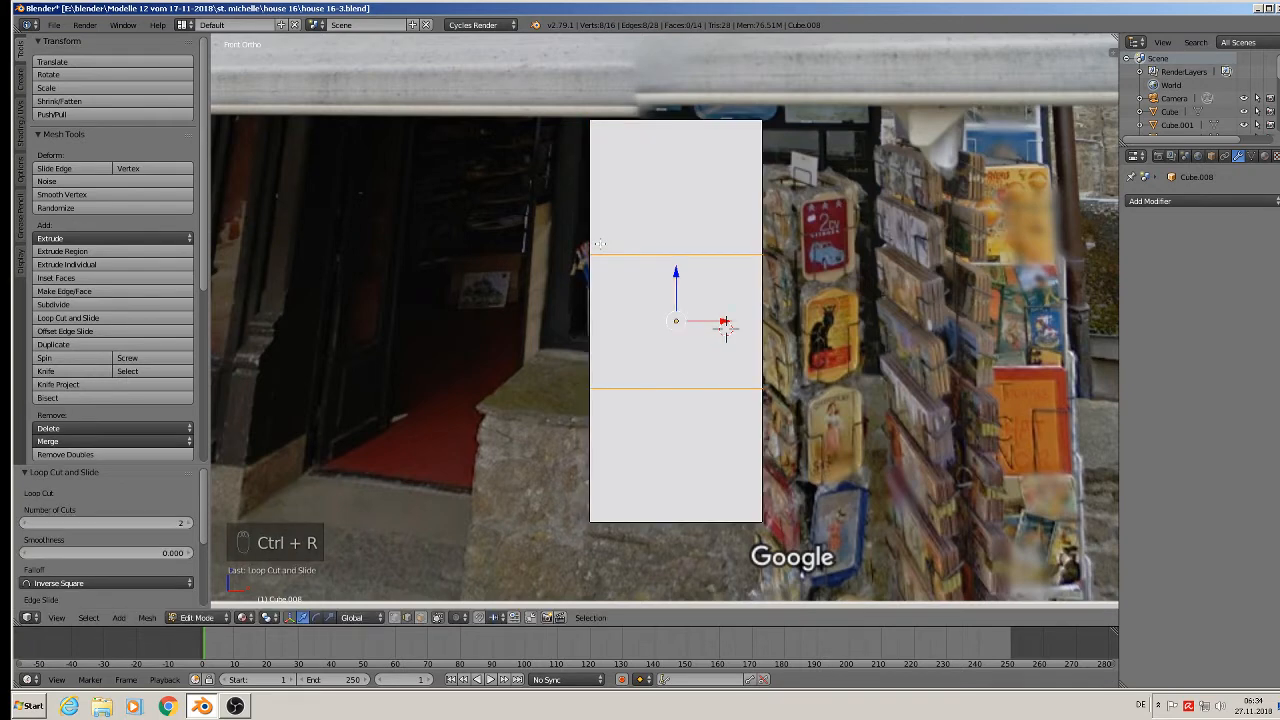
{"action": "key", "text": "s"}
{"action": "key", "text": "z"}
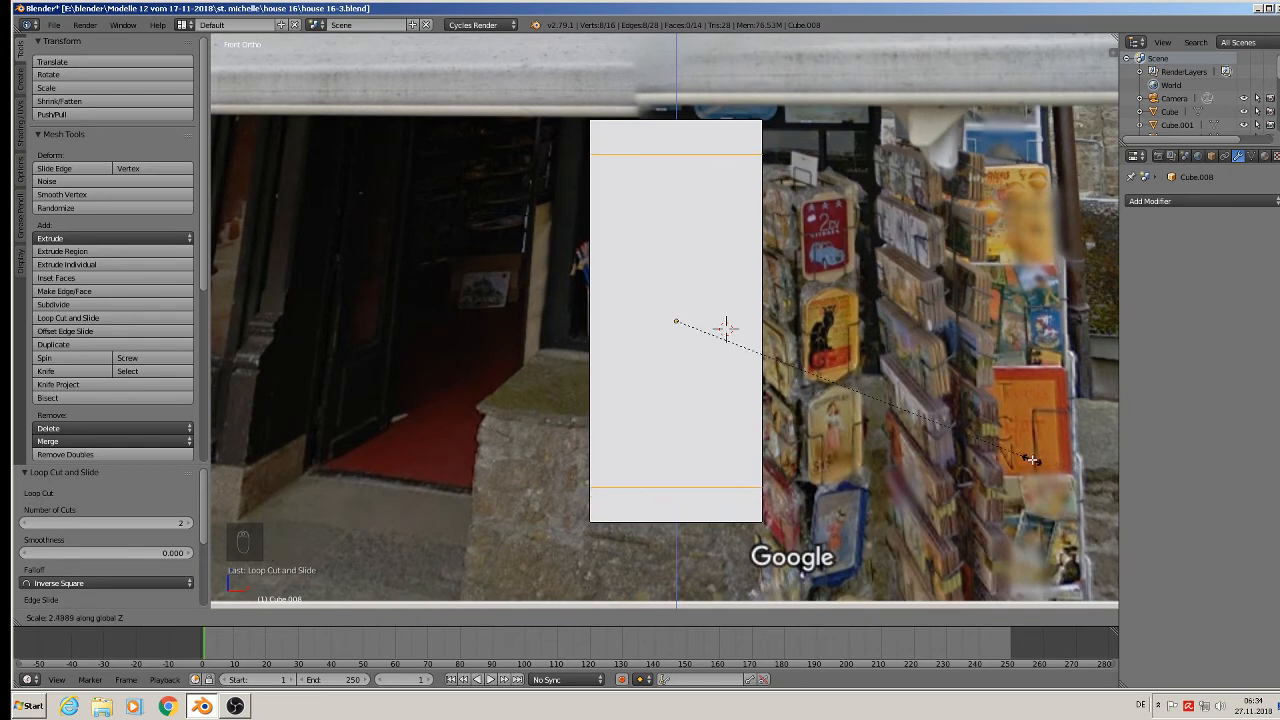
{"action": "left_click", "coordinate": [1032, 460]}
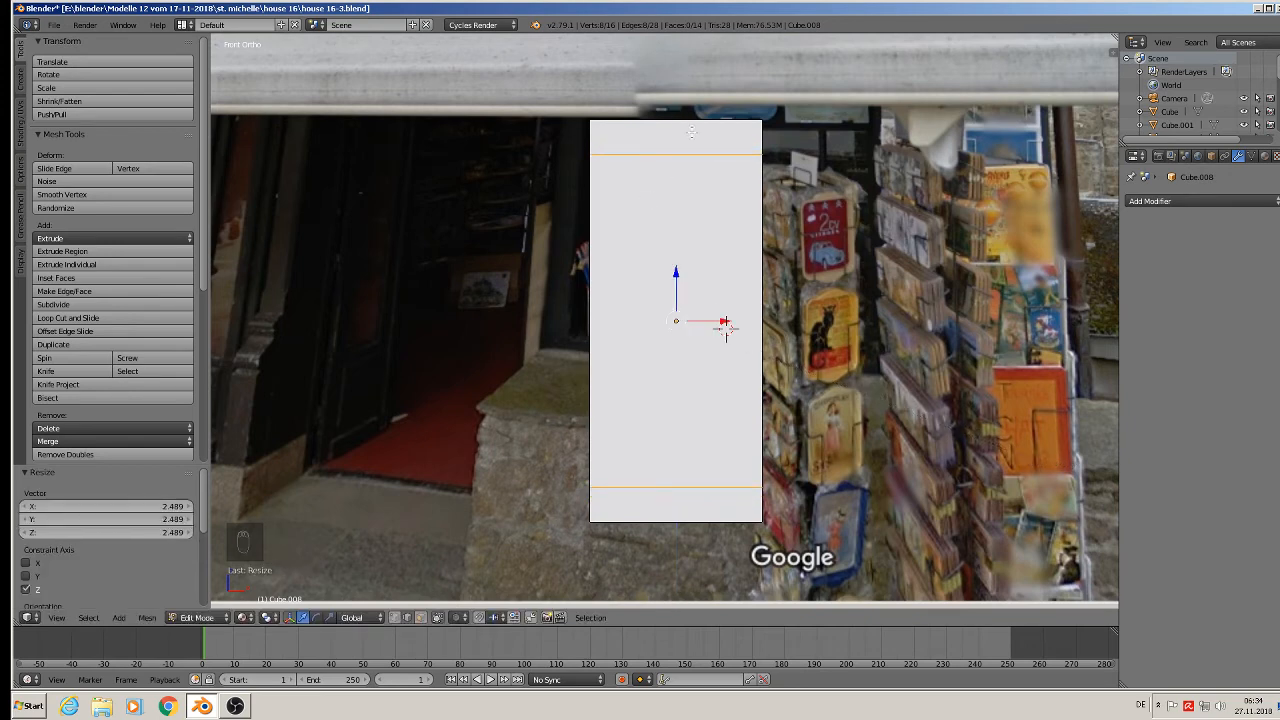
Step: Cut two vertical edge loops into the door block and spread them by 2.022 along X towards its sides
{"action": "key", "text": "ctrl+r"}
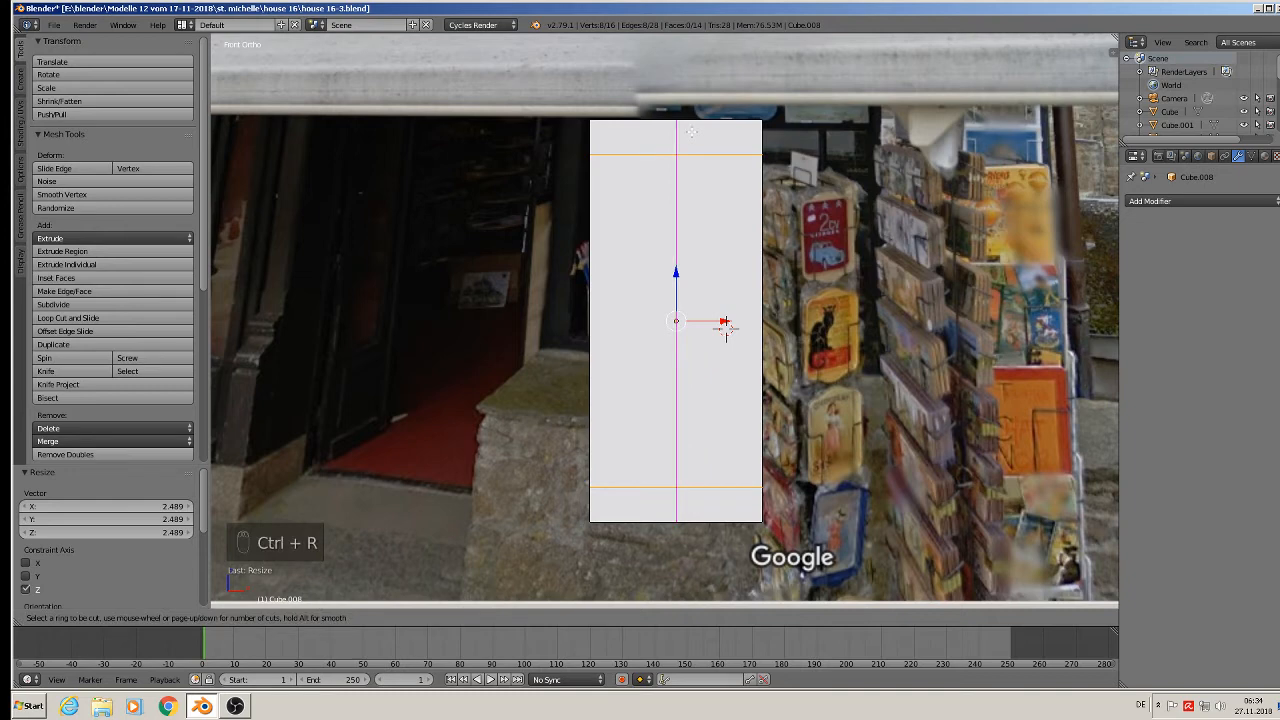
{"action": "scroll", "coordinate": [692, 131], "scroll_direction": "up", "scroll_amount": 1}
{"action": "left_click", "coordinate": [692, 131]}
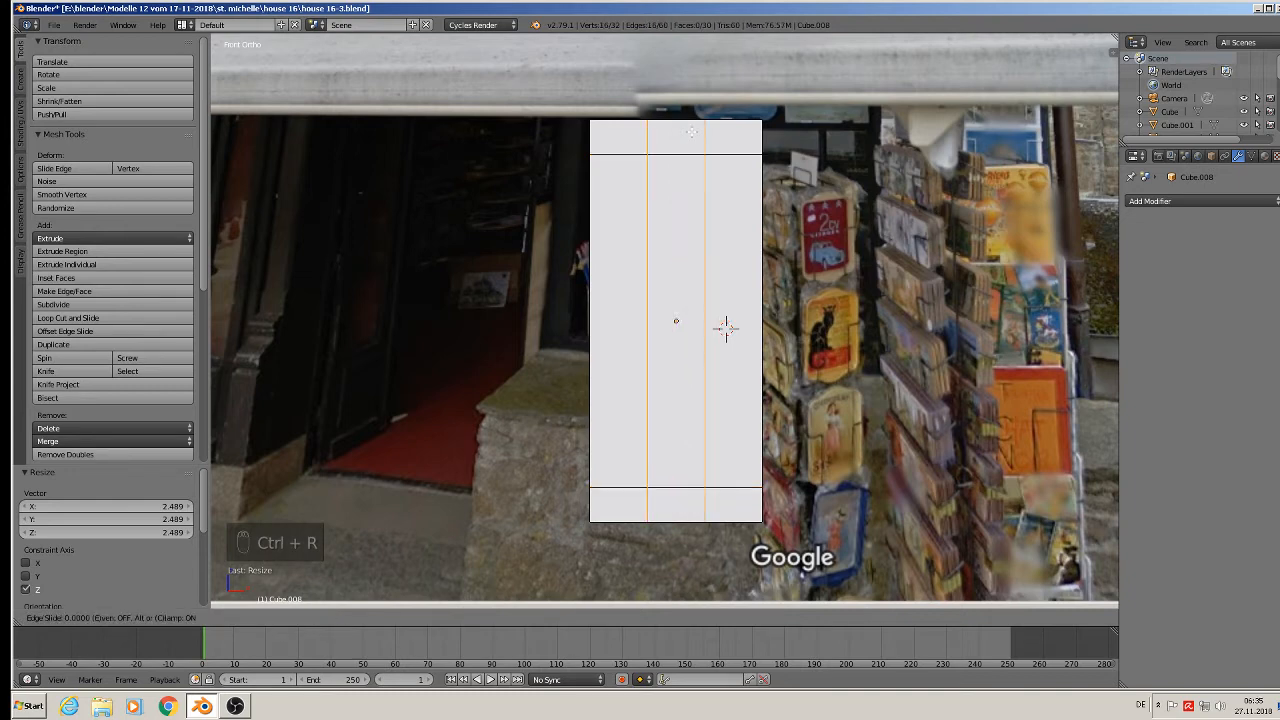
{"action": "right_click", "coordinate": [692, 131]}
{"action": "key", "text": "s"}
{"action": "key", "text": "x"}
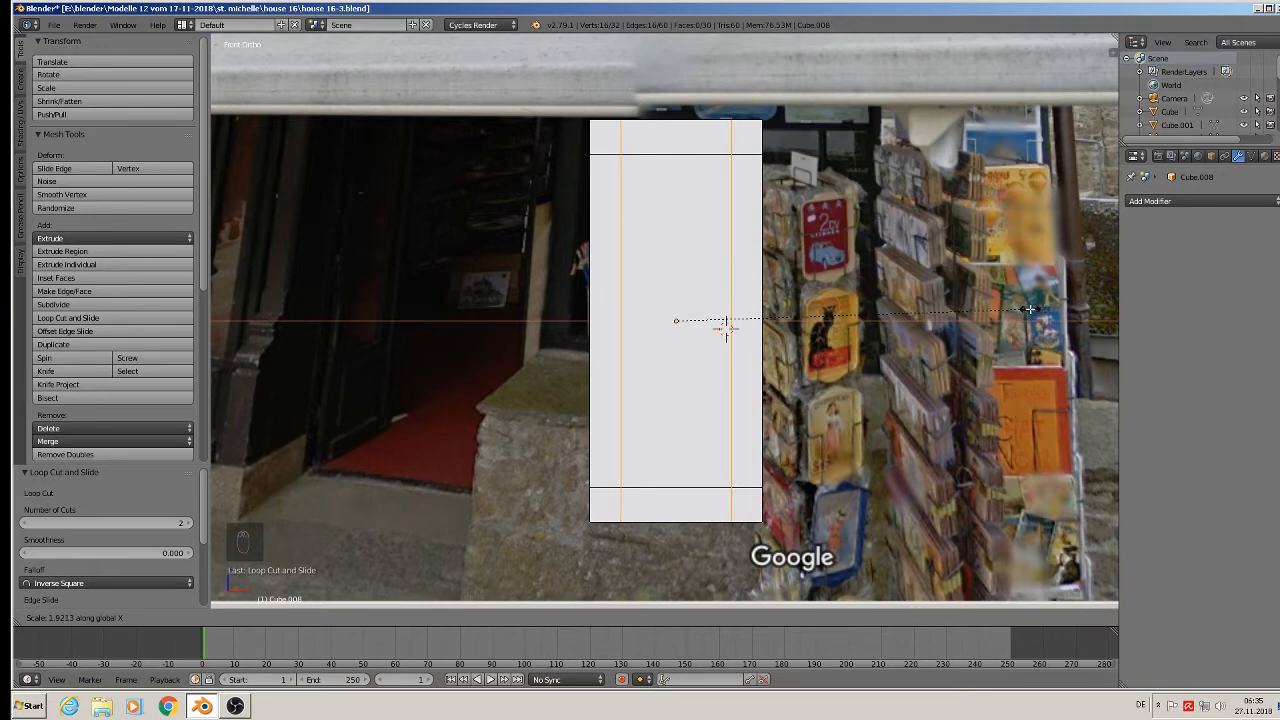
{"action": "left_click", "coordinate": [1046, 313]}
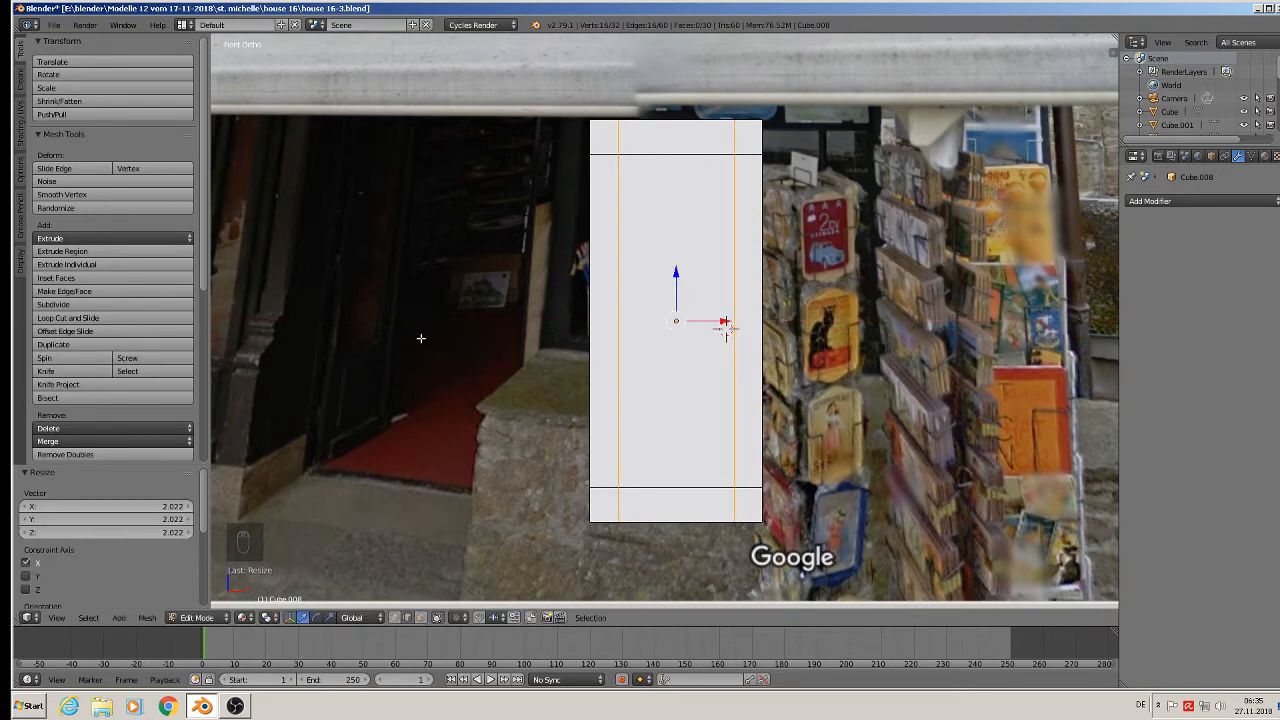
Step: Cut a horizontal edge loop across the door block about a third of the way up from its base
{"action": "key", "text": "ctrl+r"}
{"action": "left_click", "coordinate": [621, 395]}
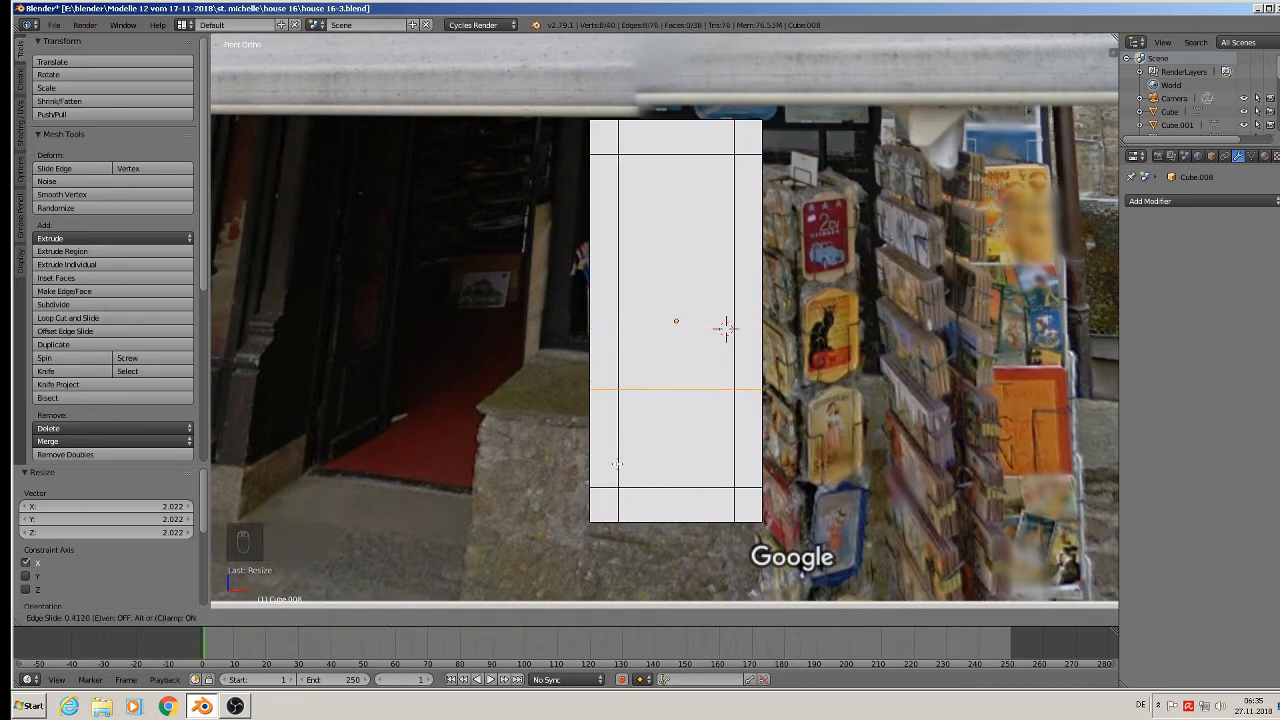
{"action": "left_click", "coordinate": [617, 461]}
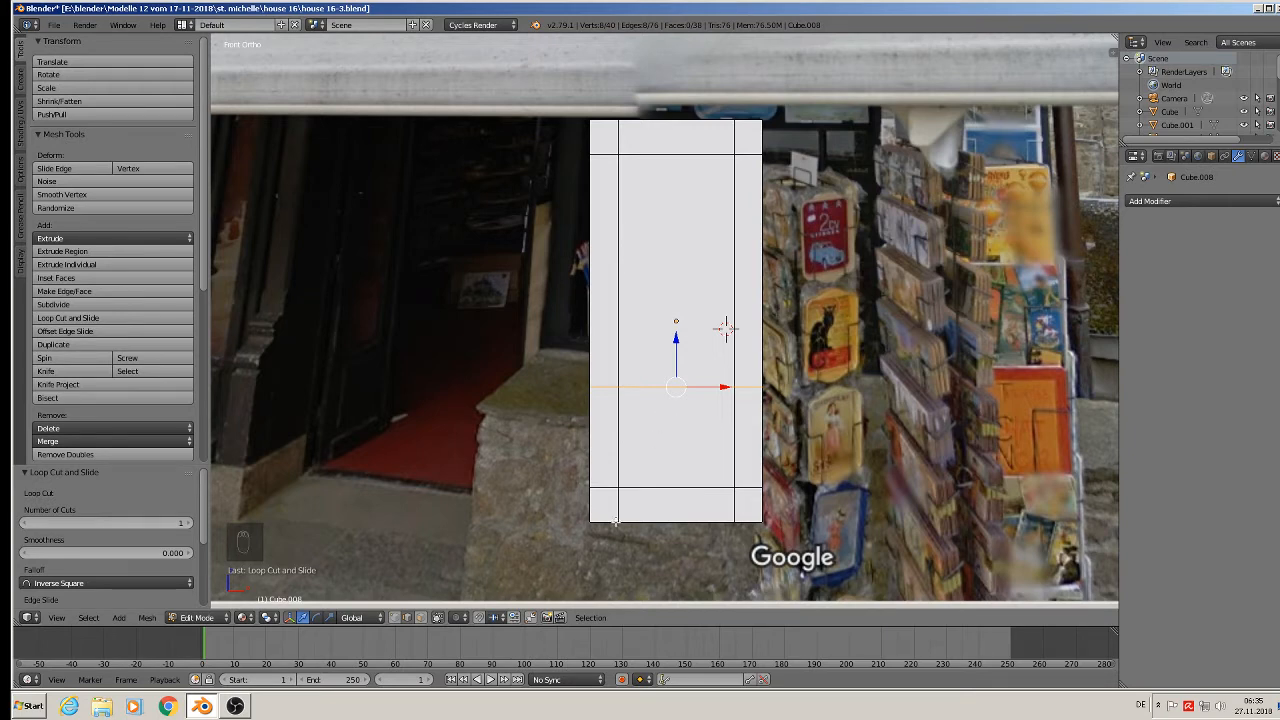
Step: Select the lower middle face of the door and extrude it in place, scaled to 0.754 as an inset panel
{"action": "left_click", "coordinate": [421, 617]}
{"action": "right_click", "coordinate": [692, 422]}
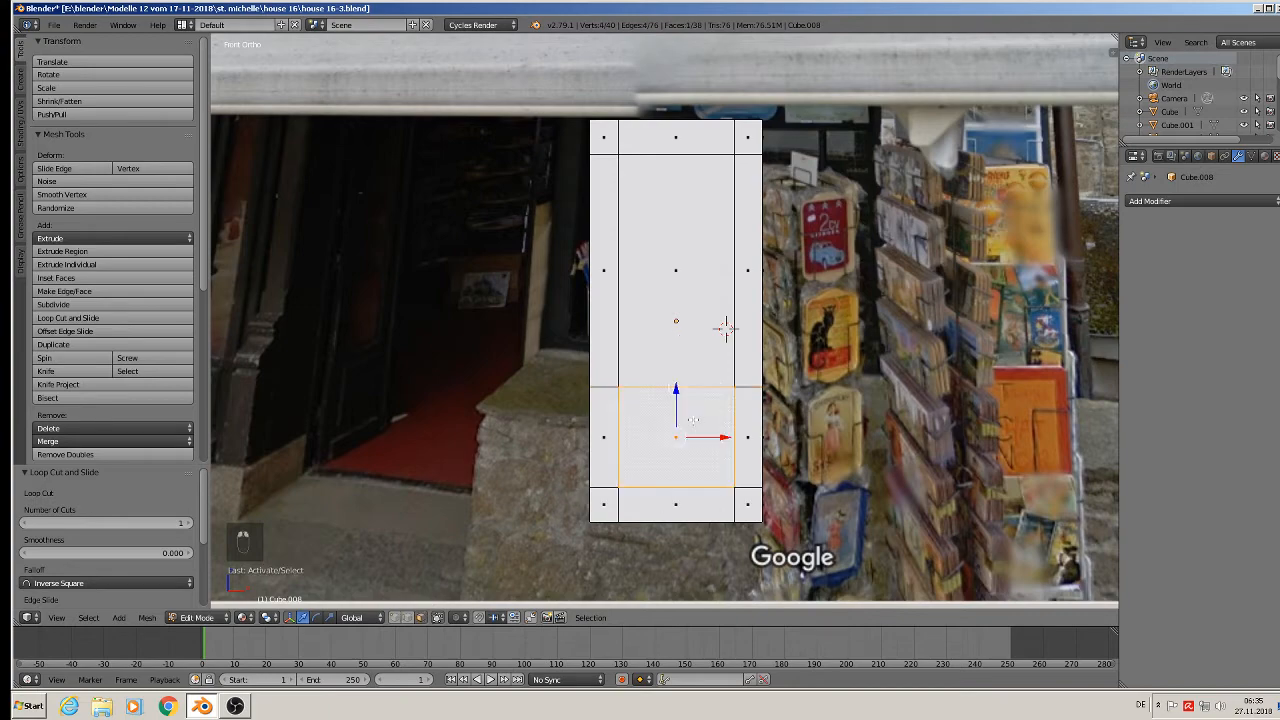
{"action": "key", "text": "e"}
{"action": "key", "text": "s"}
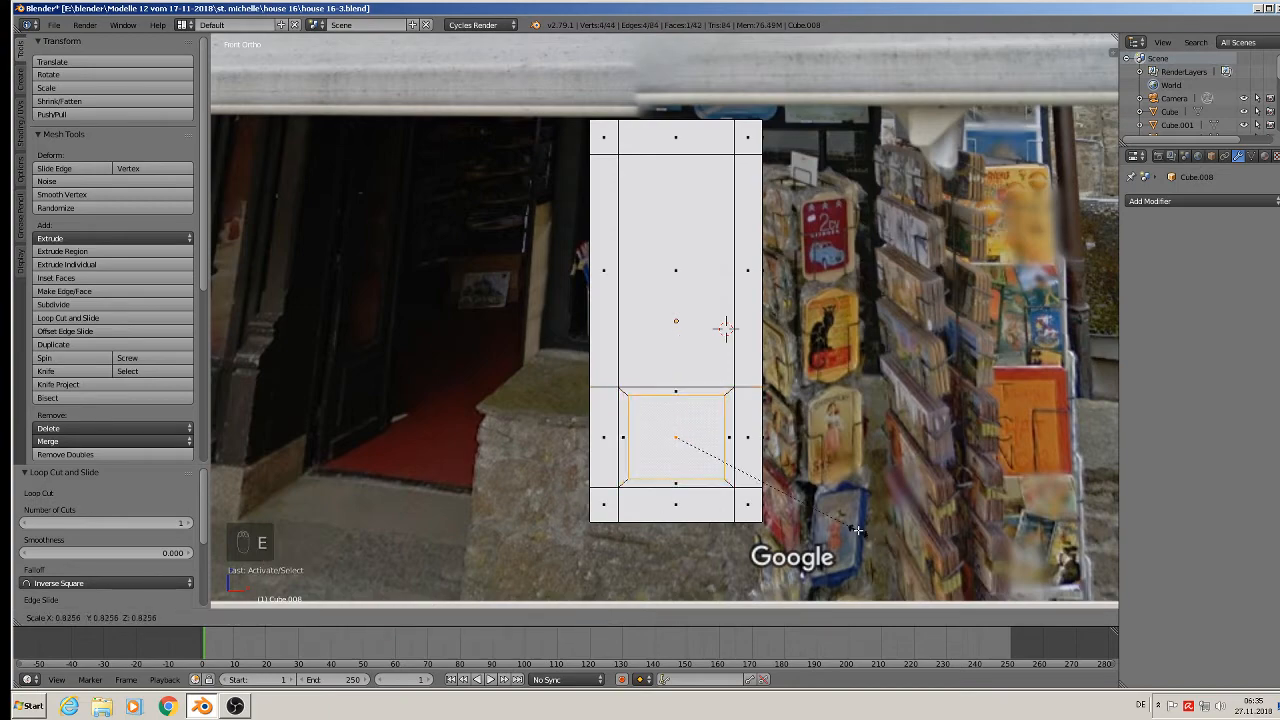
{"action": "left_click", "coordinate": [840, 526]}
Step: Extrude the inset lower panel face and move it -0.002 along Y so it stands proud of the door
{"action": "middle_click_drag", "start_coordinate": [828, 430], "coordinate": [713, 446]}
{"action": "scroll", "coordinate": [713, 446], "scroll_direction": "up", "scroll_amount": 2}
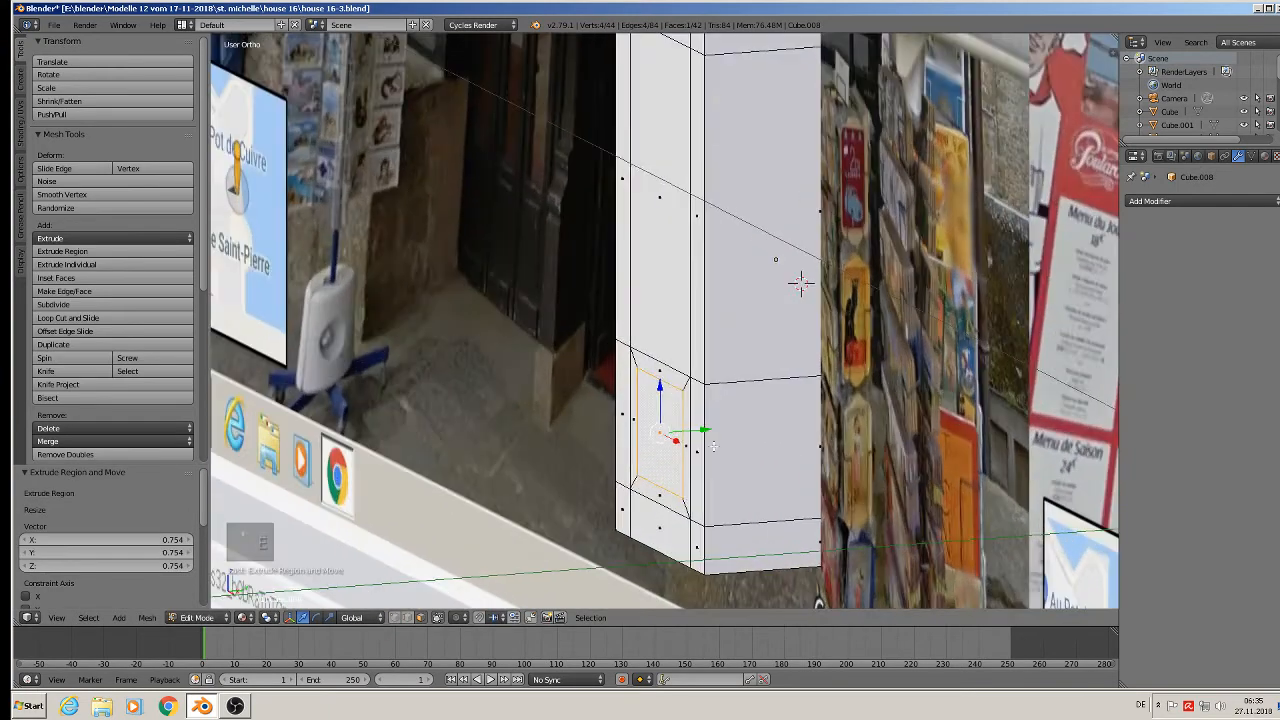
{"action": "key", "text": "e"}
{"action": "left_click_drag", "start_coordinate": [701, 429], "coordinate": [693, 432]}
Step: Extrude the tall upper middle face slightly inward along Y as a recessed panel and check the door in Object Mode
{"action": "middle_click_drag", "start_coordinate": [679, 278], "coordinate": [681, 330], "text": "shift"}
{"action": "right_click", "coordinate": [665, 252]}
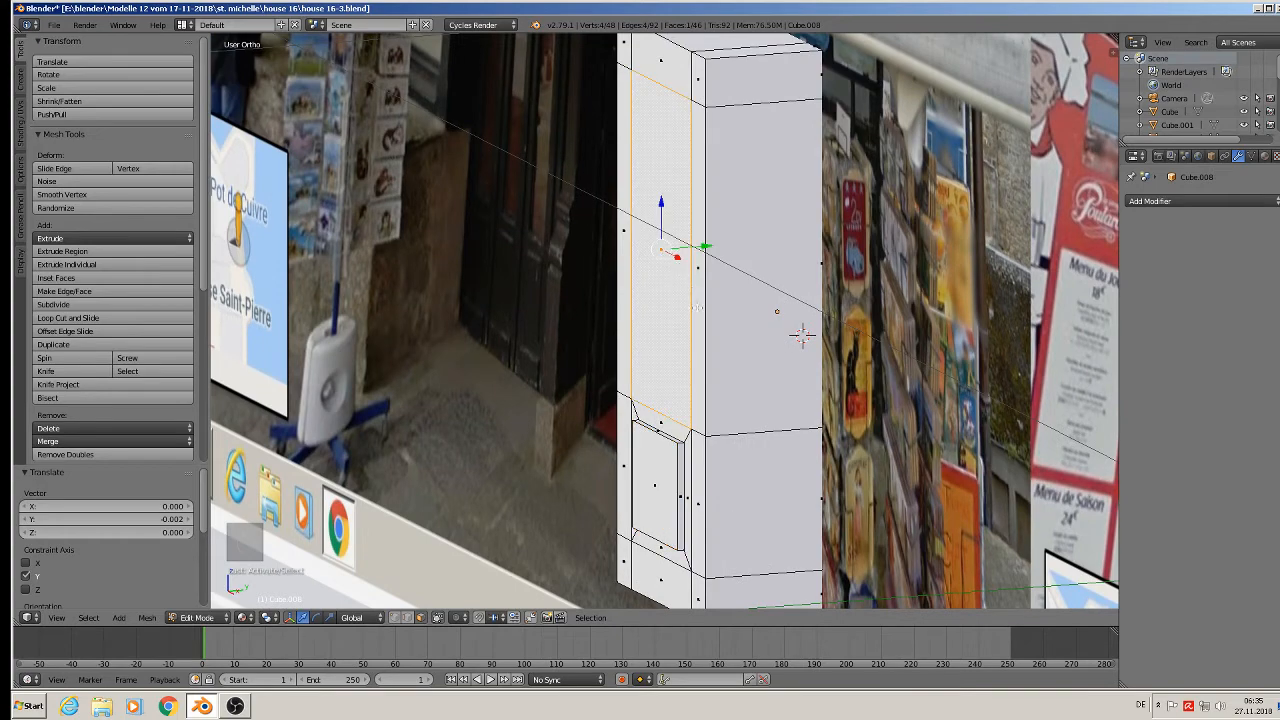
{"action": "key", "text": "e"}
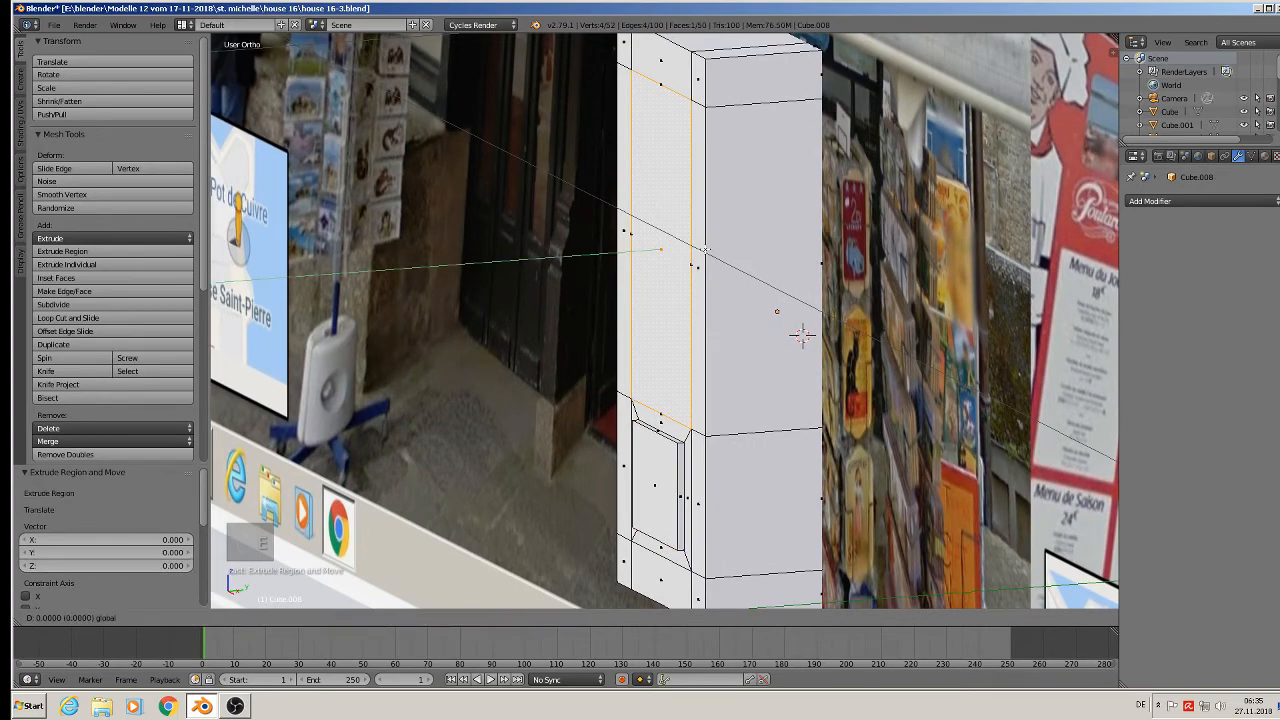
{"action": "left_click", "coordinate": [712, 249]}
{"action": "key", "text": "Tab"}
{"action": "middle_click_drag", "start_coordinate": [713, 332], "coordinate": [791, 364]}
{"action": "scroll", "coordinate": [749, 338], "scroll_direction": "down", "scroll_amount": 4}
{"action": "scroll", "coordinate": [776, 428], "scroll_direction": "up", "scroll_amount": 1}
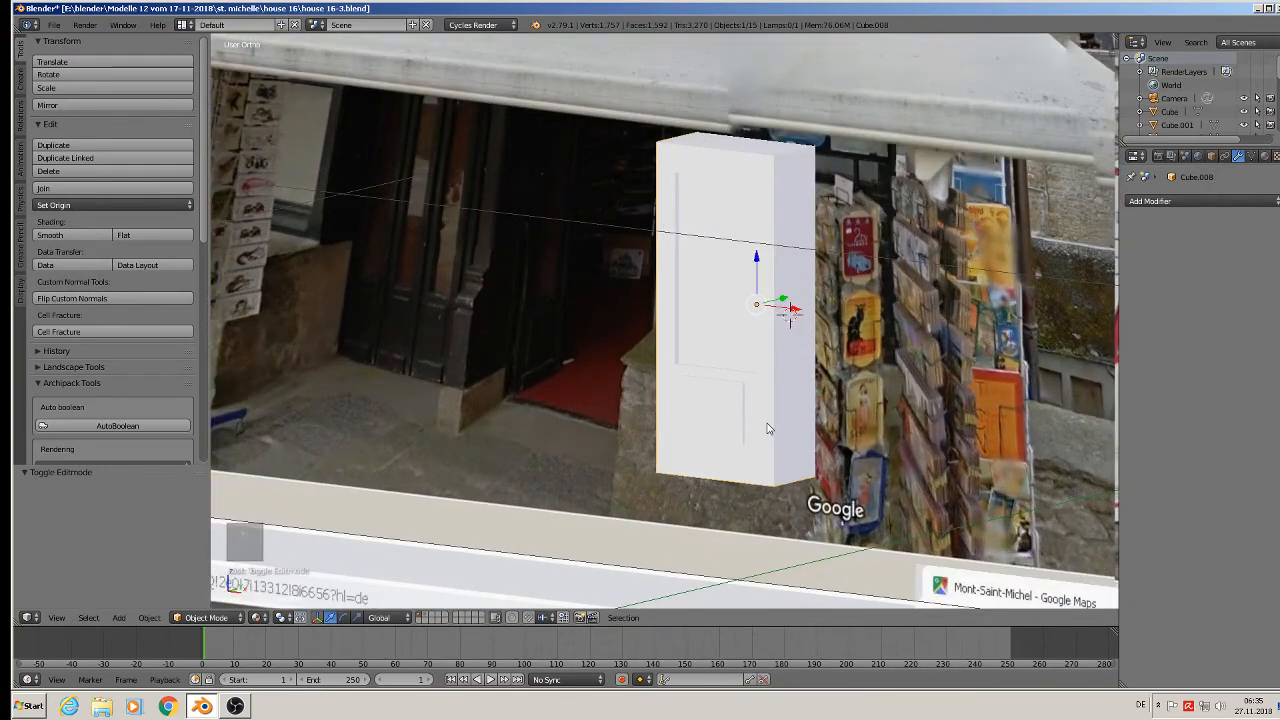
{"action": "scroll", "coordinate": [766, 428], "scroll_direction": "up", "scroll_amount": 1}
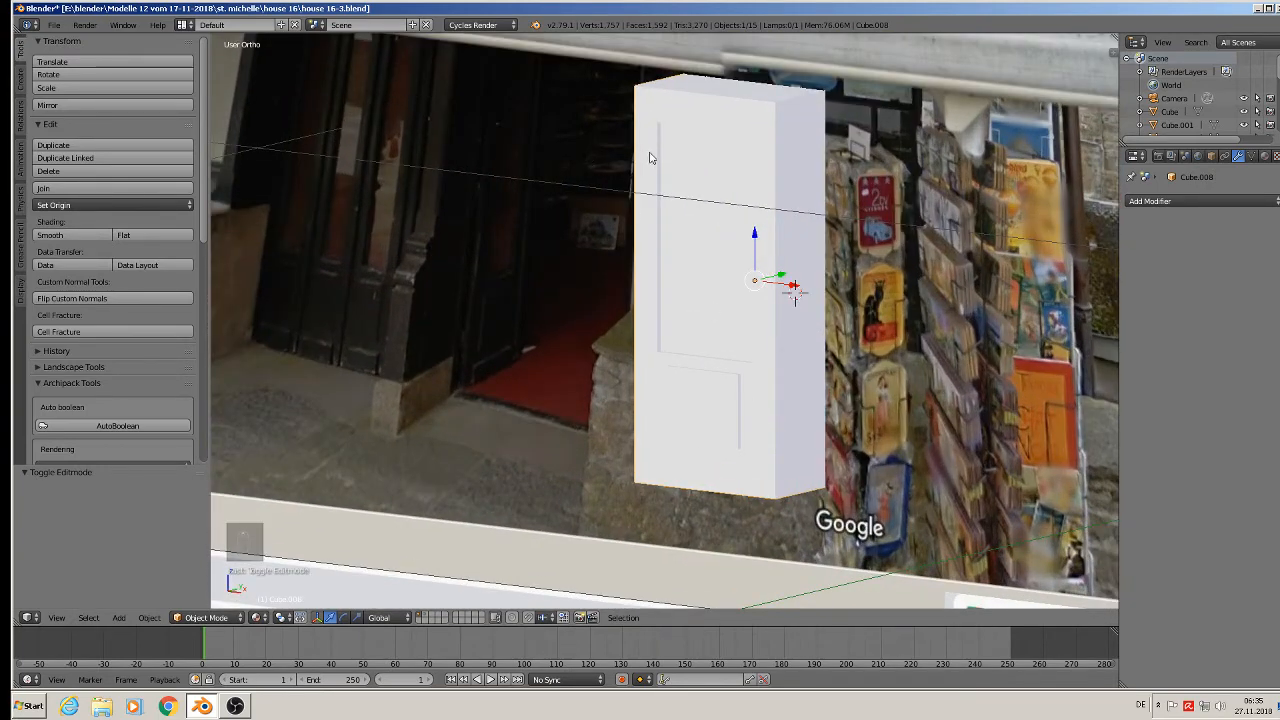
Step: Extrude the middle face of the door's bottom rail and move it -0.003 along Y as a raised kick board
{"action": "key", "text": "Tab"}
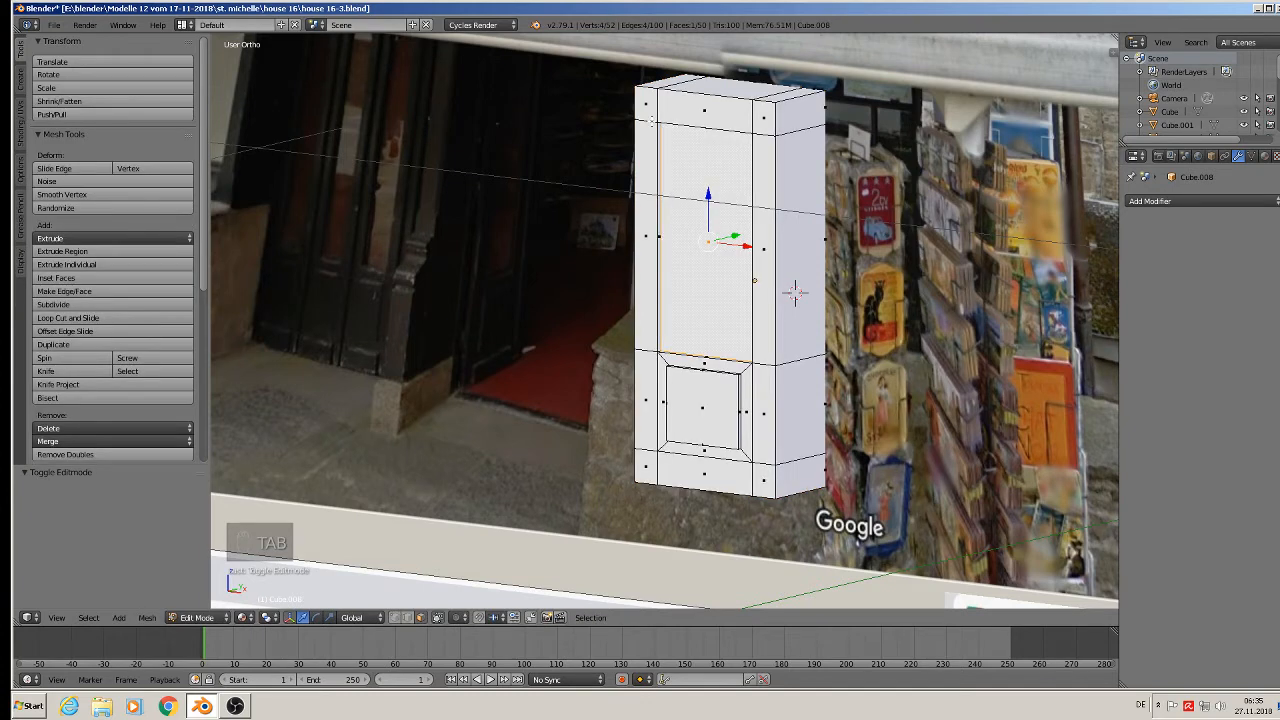
{"action": "right_click", "coordinate": [695, 471]}
{"action": "middle_click_drag", "start_coordinate": [695, 471], "coordinate": [679, 498]}
{"action": "key", "text": "e"}
{"action": "left_click", "coordinate": [689, 498]}
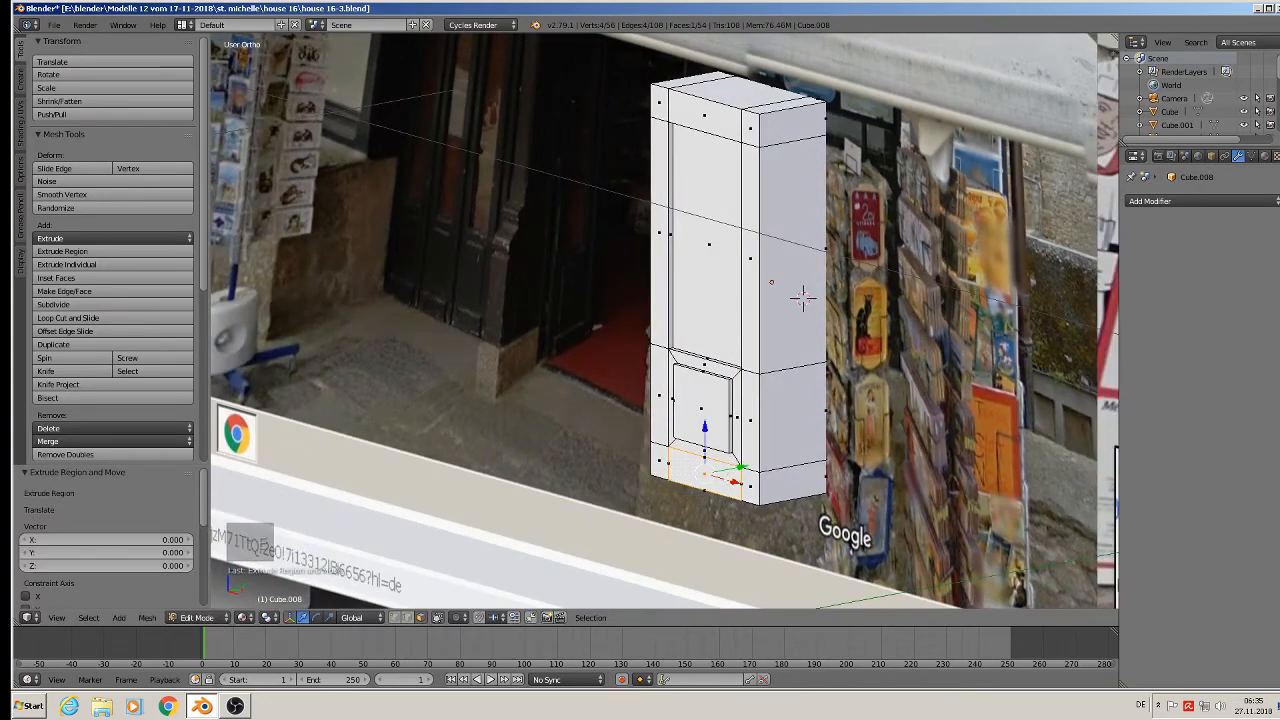
{"action": "left_click_drag", "start_coordinate": [745, 473], "coordinate": [739, 474]}
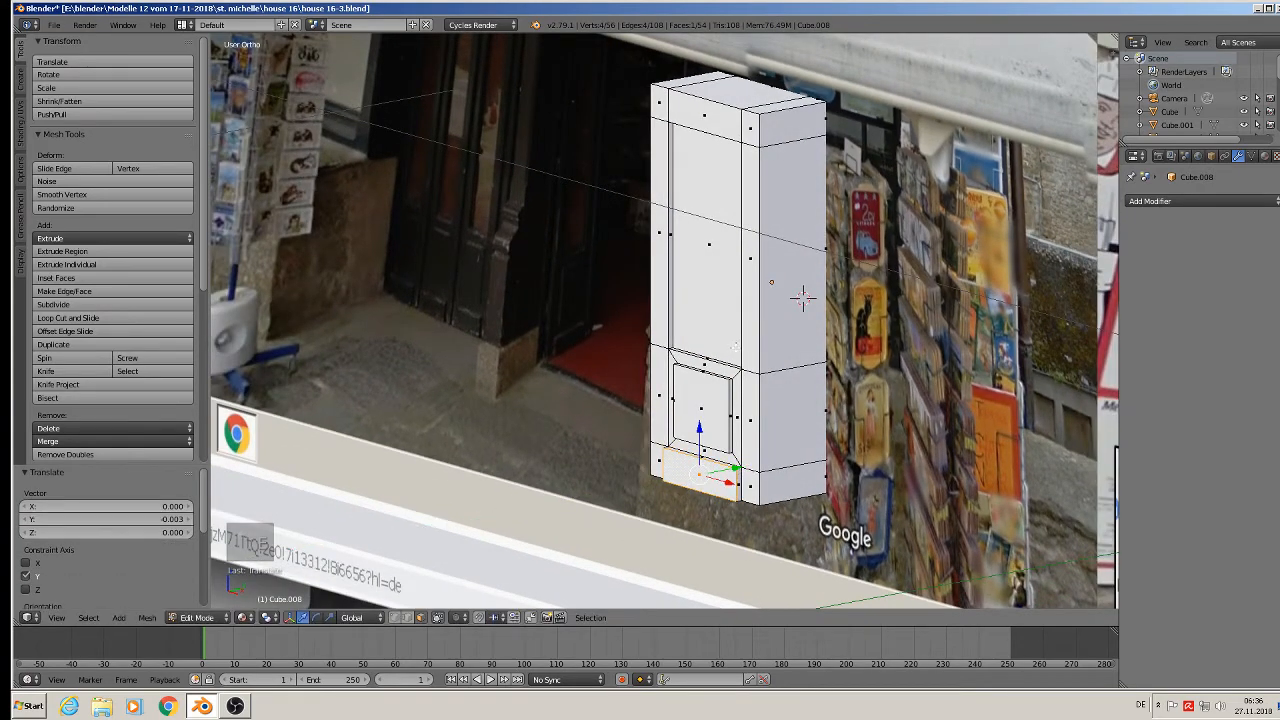
Step: Move the whole door -0.285 along Y, clear of the reference photo
{"action": "key", "text": "Tab"}
{"action": "middle_click_drag", "start_coordinate": [740, 351], "coordinate": [767, 361]}
{"action": "left_click_drag", "start_coordinate": [800, 282], "coordinate": [481, 386]}
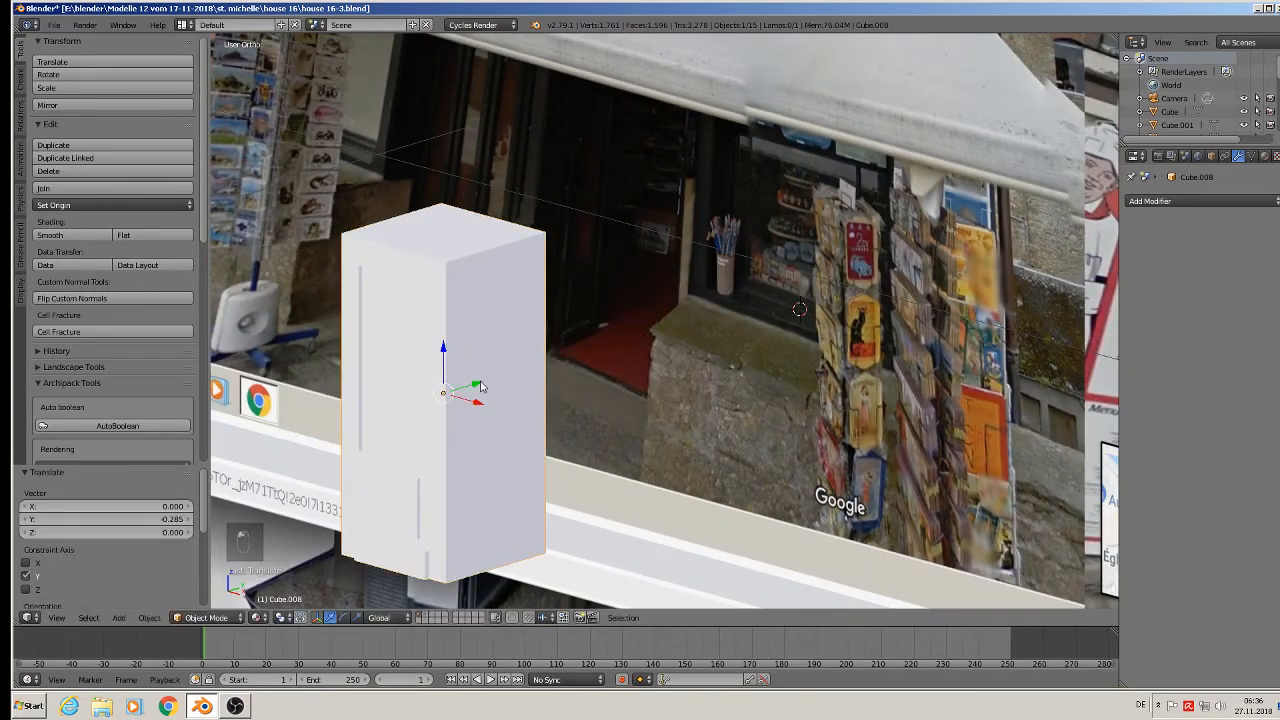
Step: Edit the door mesh from the side with selection no longer limited to visible geometry
{"action": "middle_click_drag", "start_coordinate": [481, 386], "coordinate": [623, 289]}
{"action": "key", "text": "Tab"}
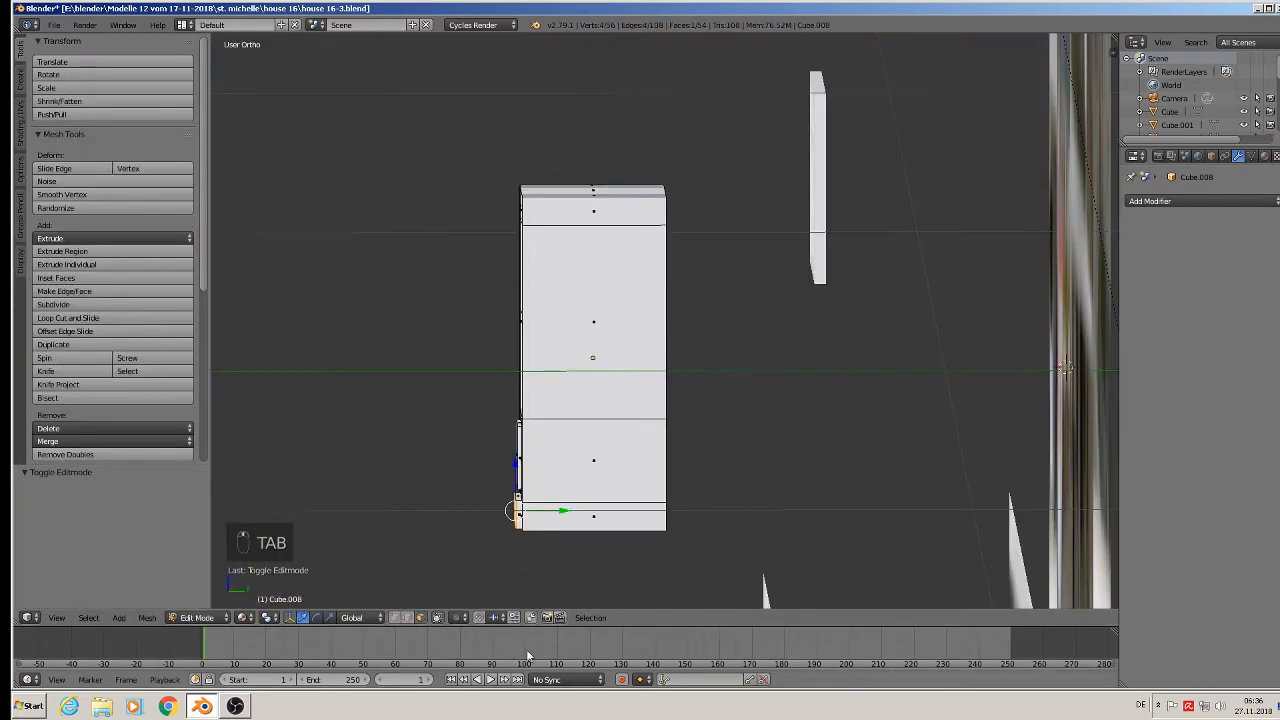
{"action": "left_click", "coordinate": [437, 617]}
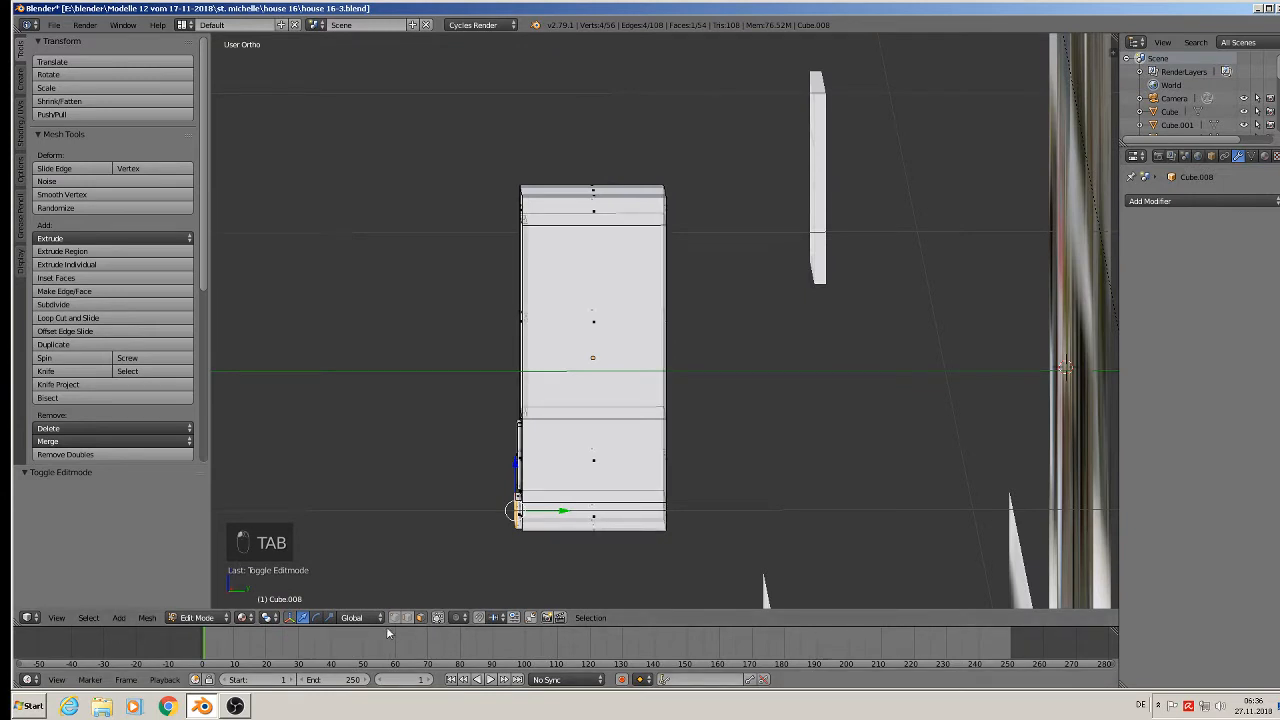
Step: Thin the door panel by moving all its rear vertices about -0.077 along Y
{"action": "left_click", "coordinate": [395, 618]}
{"action": "key", "text": "q"}
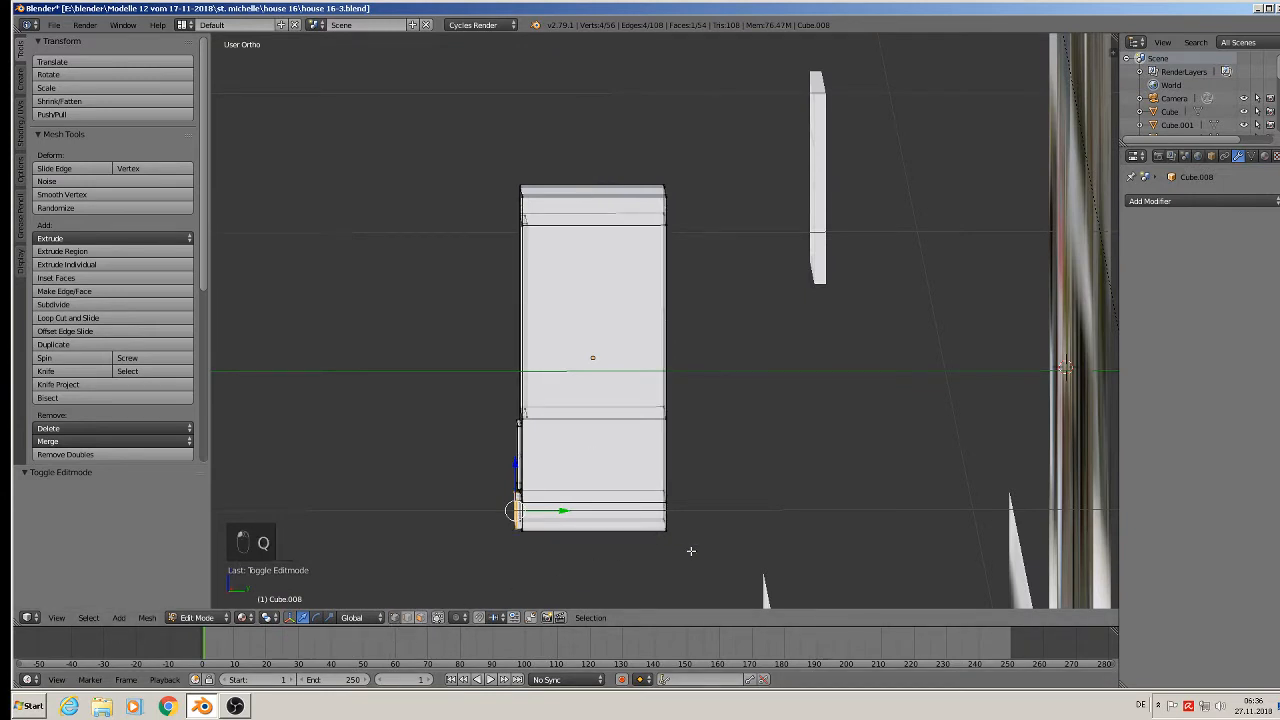
{"action": "key", "text": "a"}
{"action": "left_click_drag", "start_coordinate": [691, 550], "coordinate": [634, 117]}
{"action": "key", "text": "g"}
{"action": "key", "text": "x"}
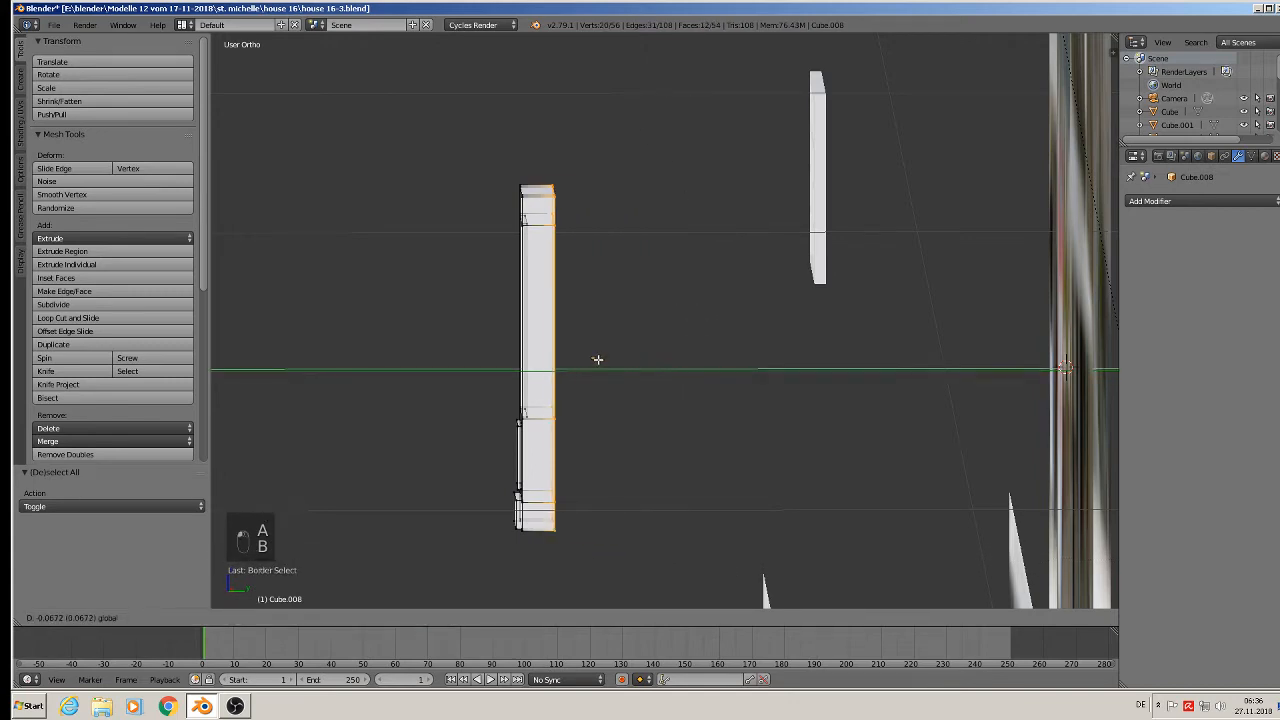
{"action": "left_click", "coordinate": [583, 359]}
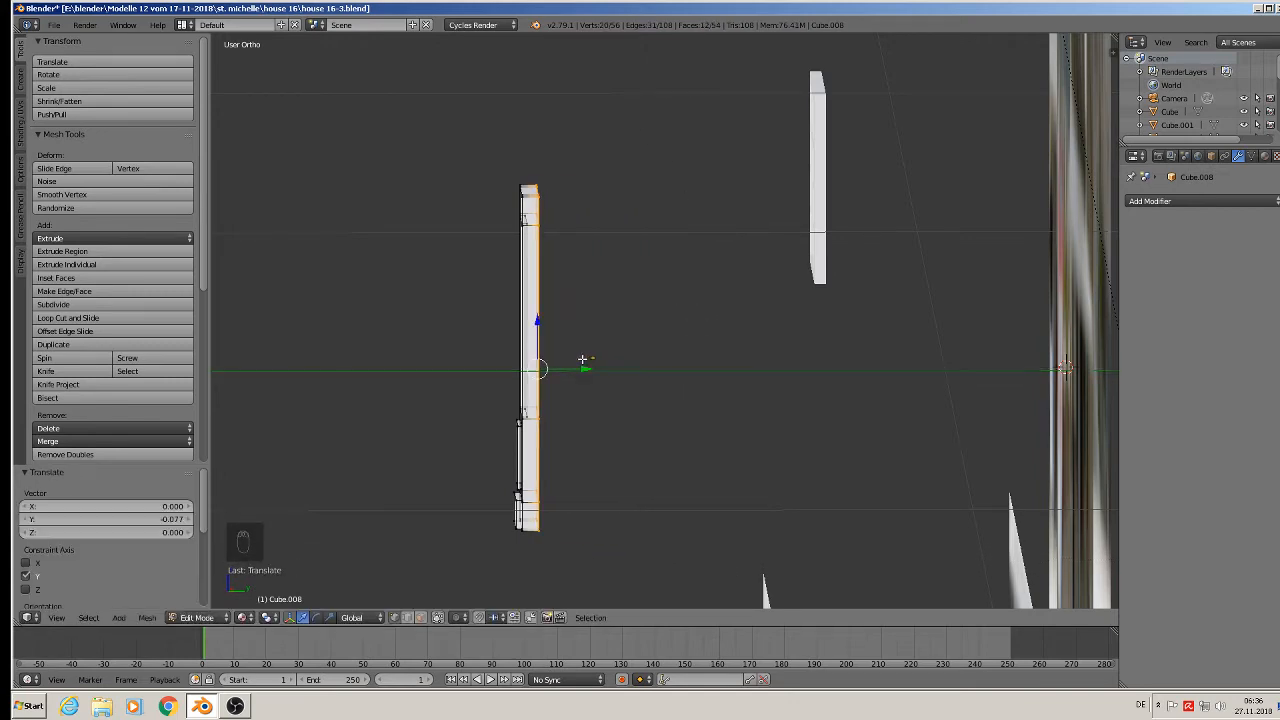
{"action": "key", "text": "Tab"}
Step: Set the door panel's origin to its geometry
{"action": "middle_click_drag", "start_coordinate": [583, 359], "coordinate": [706, 376]}
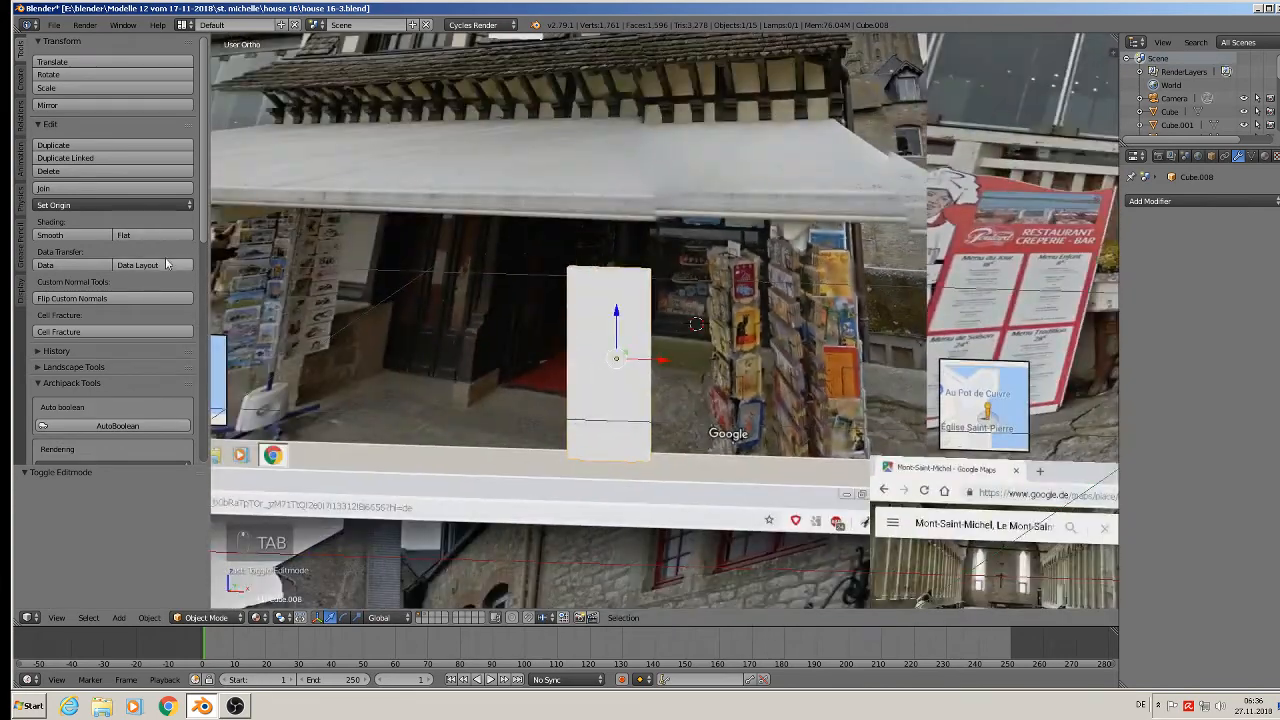
{"action": "left_click", "coordinate": [94, 205]}
{"action": "left_click", "coordinate": [99, 236]}
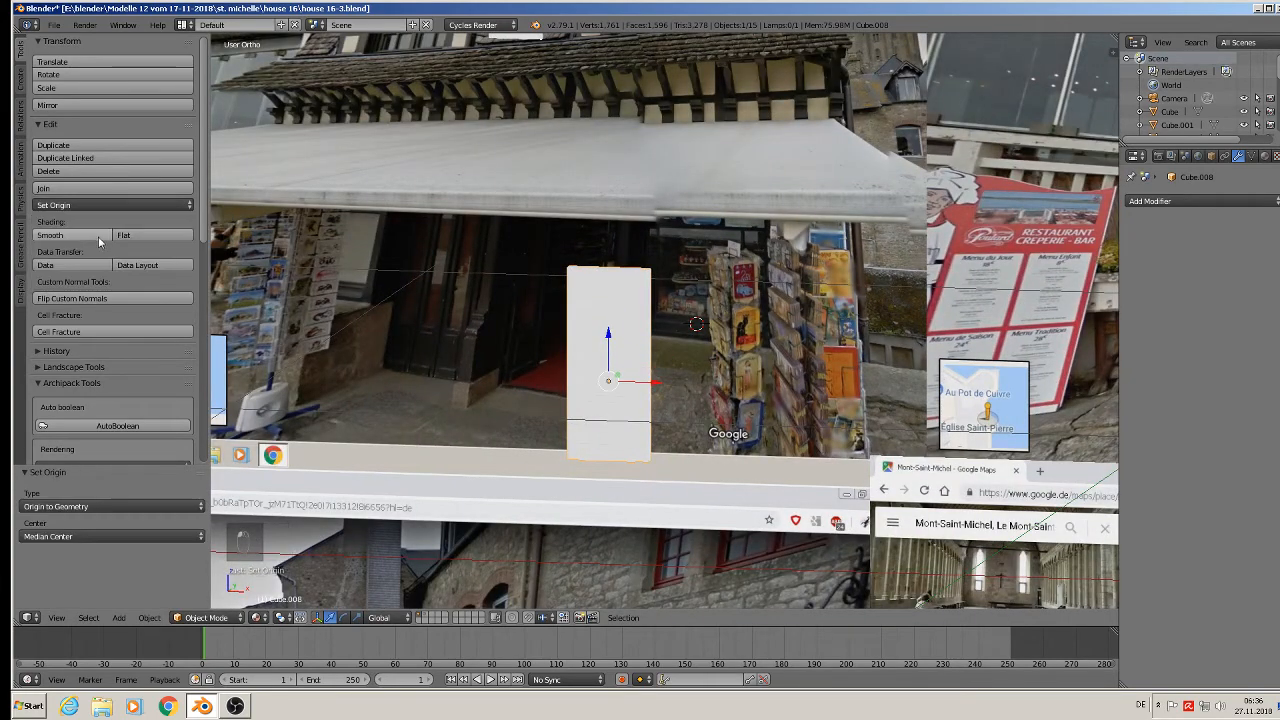
Step: Move the door panel about 0.088 along X, and place a duplicate about -0.216 along X from it
{"action": "scroll", "coordinate": [601, 378], "scroll_direction": "down", "scroll_amount": 2}
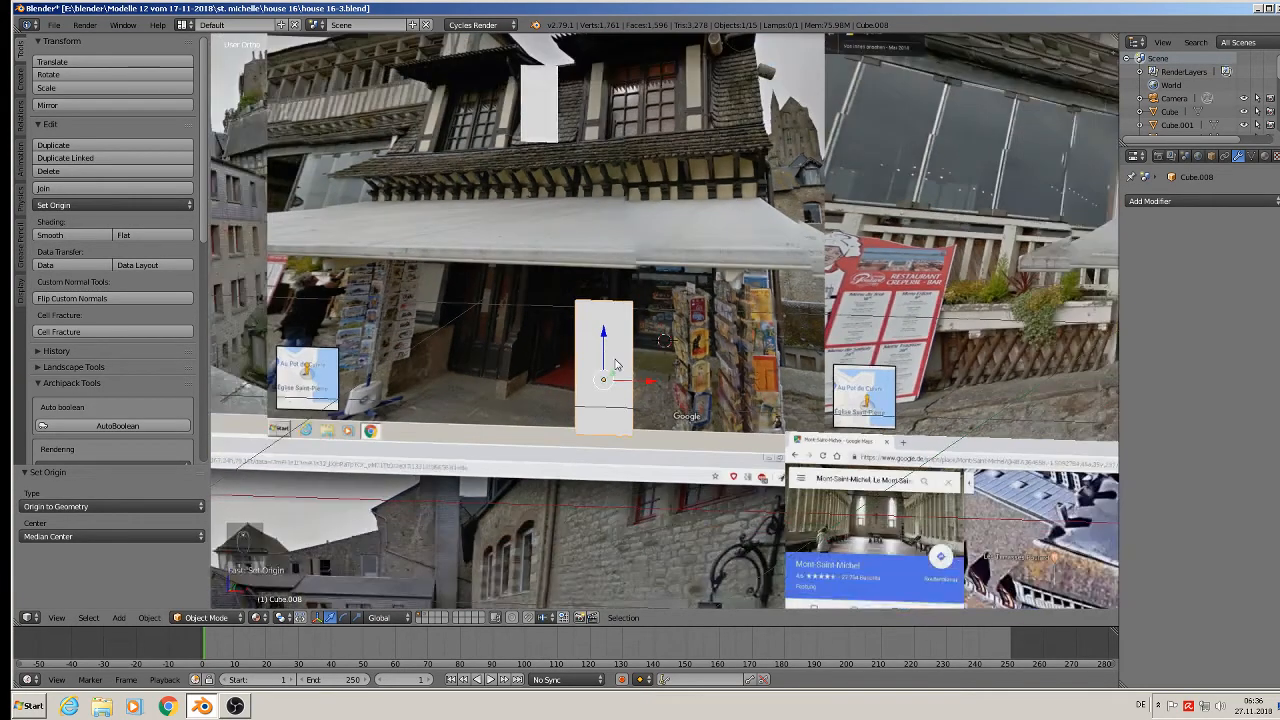
{"action": "key", "text": "KP_1"}
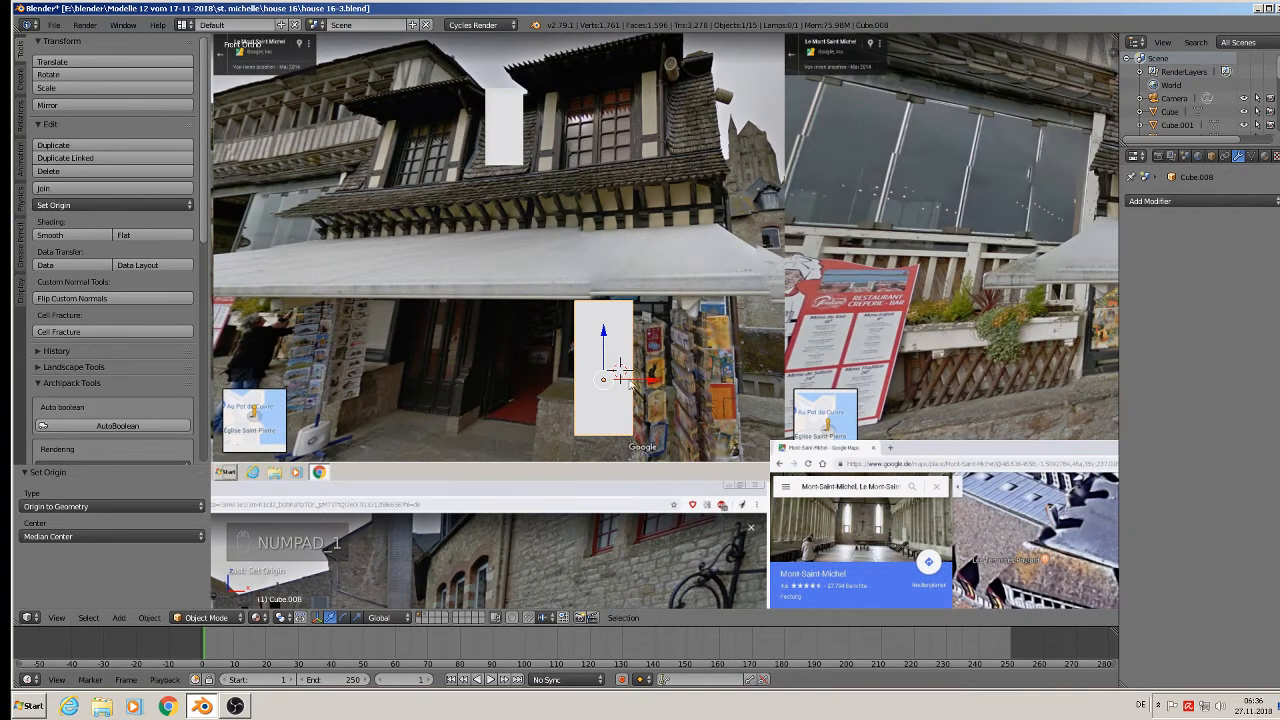
{"action": "scroll", "coordinate": [572, 380], "scroll_direction": "up", "scroll_amount": 4}
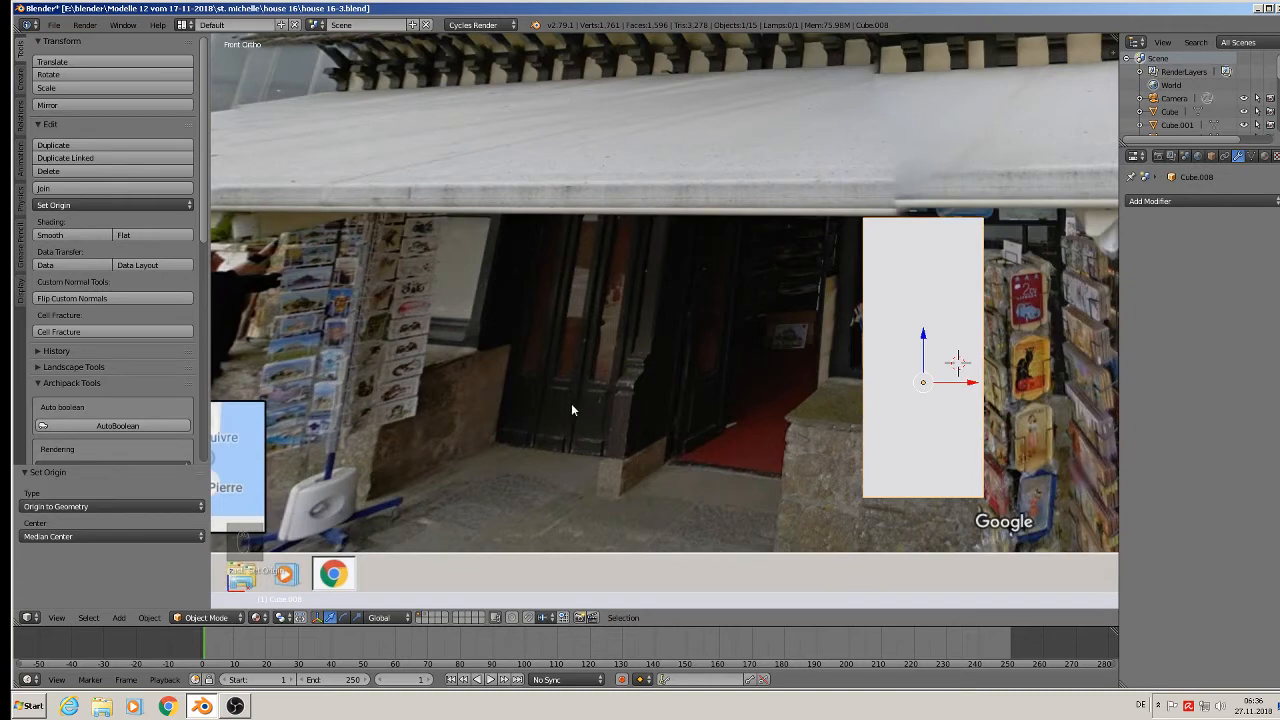
{"action": "left_click_drag", "start_coordinate": [967, 391], "coordinate": [1094, 385]}
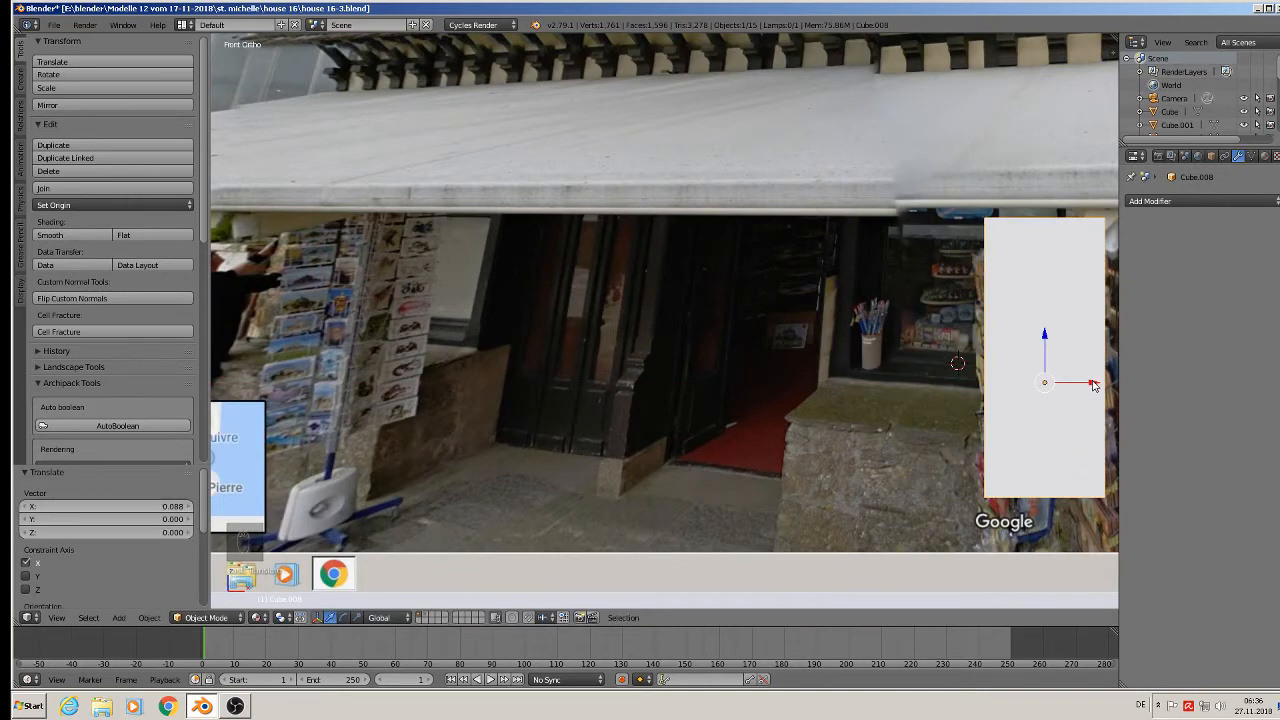
{"action": "key", "text": "shift+d"}
{"action": "left_click", "coordinate": [800, 384]}
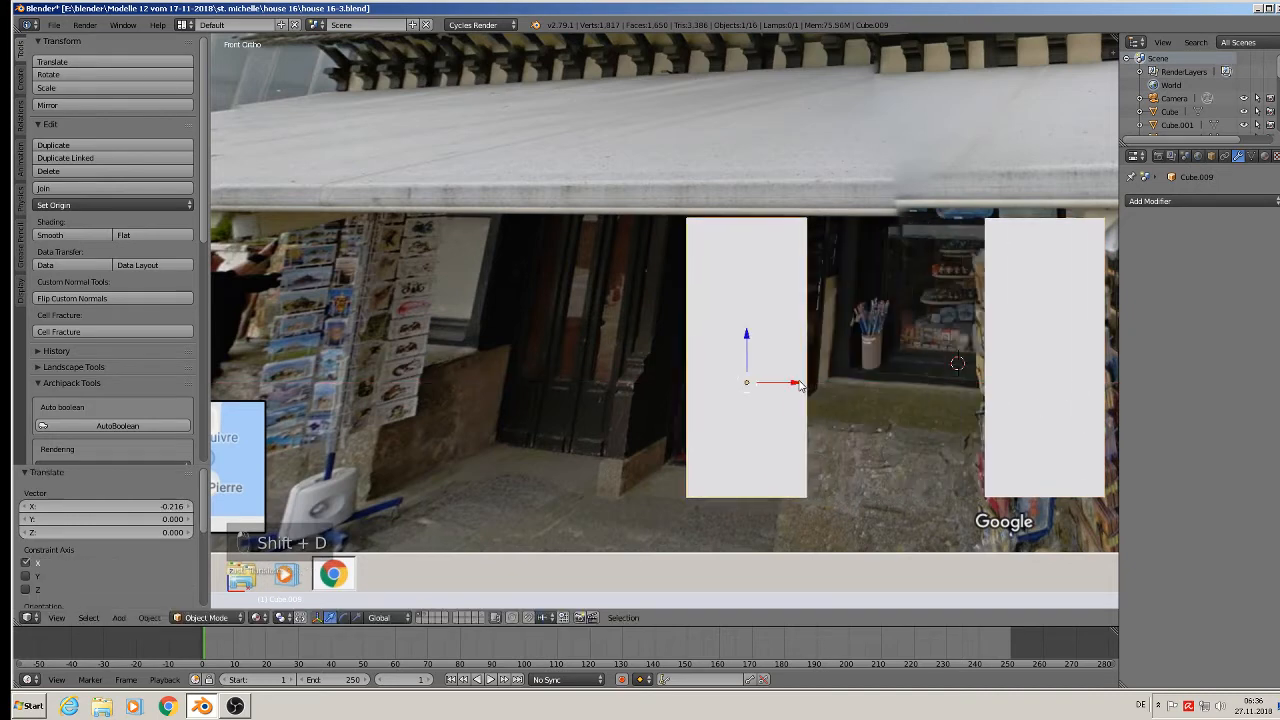
Step: Narrow the duplicate by moving its right-side vertices about -0.03 along X, and shift the whole panel about -0.051 along X
{"action": "key", "text": "Tab"}
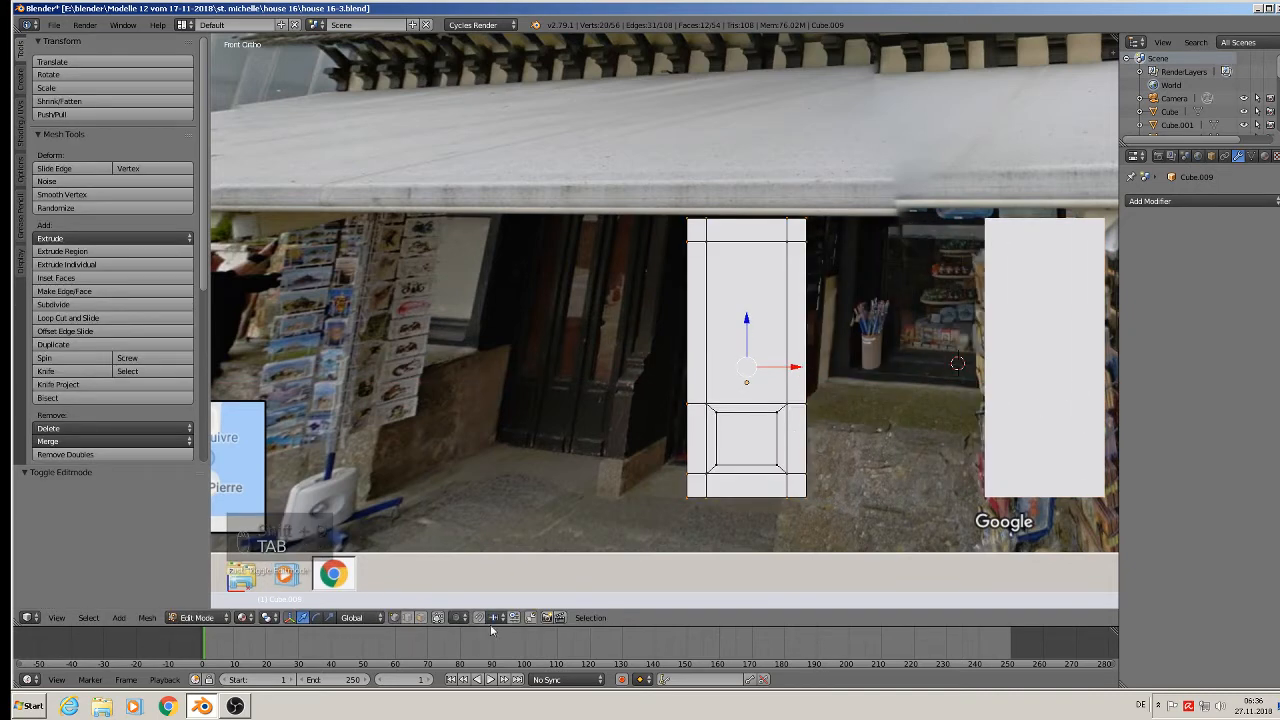
{"action": "key", "text": "a"}
{"action": "key", "text": "a"}
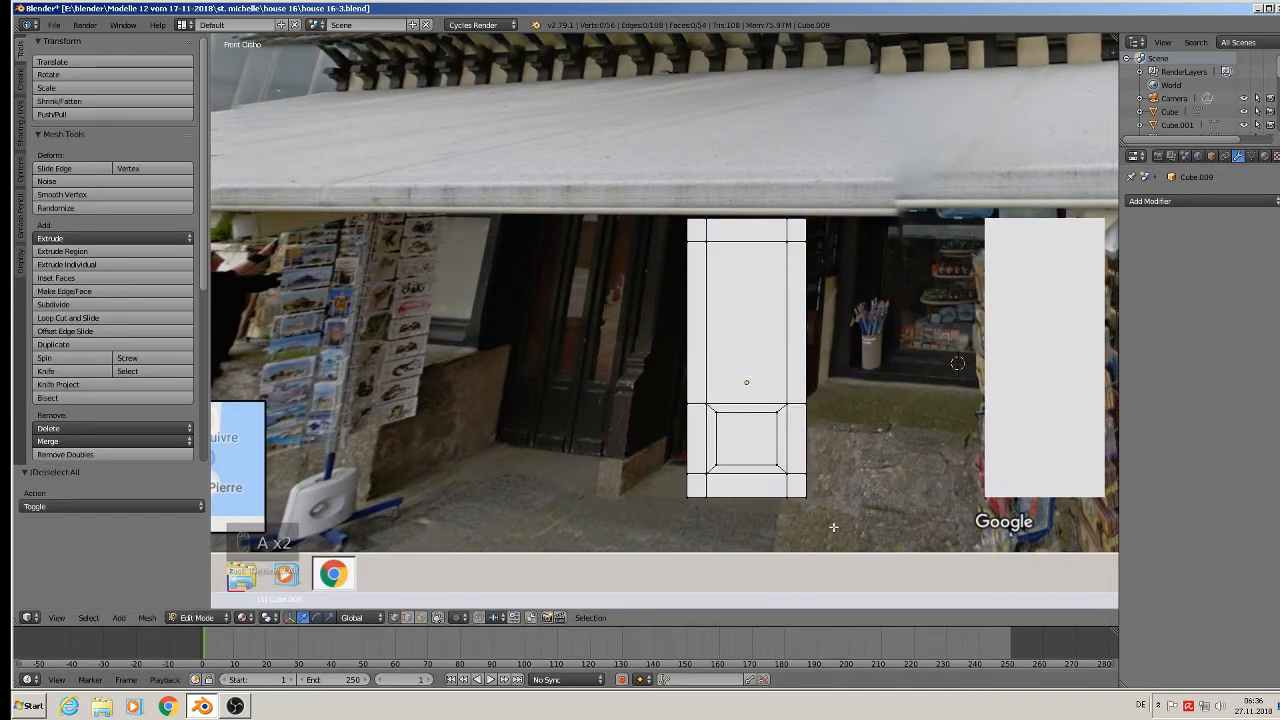
{"action": "key", "text": "b"}
{"action": "left_click_drag", "start_coordinate": [748, 528], "coordinate": [814, 240]}
{"action": "left_click_drag", "start_coordinate": [850, 381], "coordinate": [806, 384]}
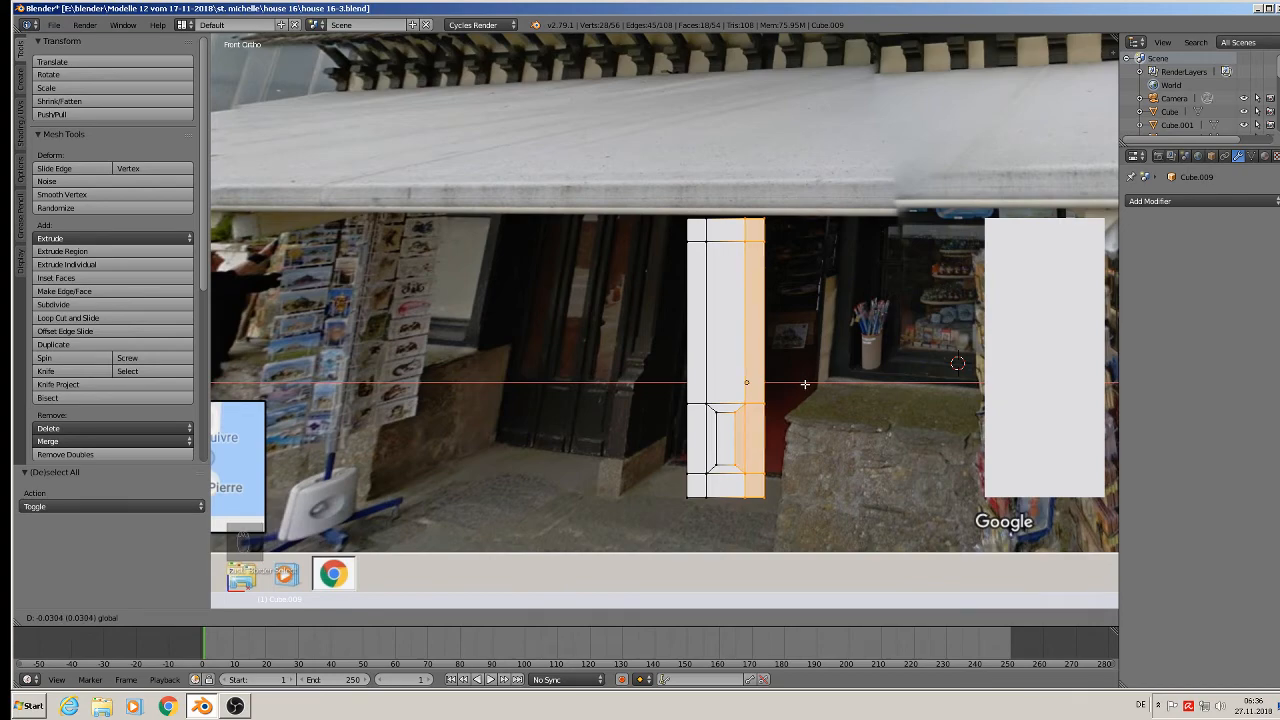
{"action": "left_click_drag", "start_coordinate": [805, 384], "coordinate": [720, 385]}
{"action": "key", "text": "Tab"}
{"action": "middle_click_drag", "start_coordinate": [720, 385], "coordinate": [657, 417]}
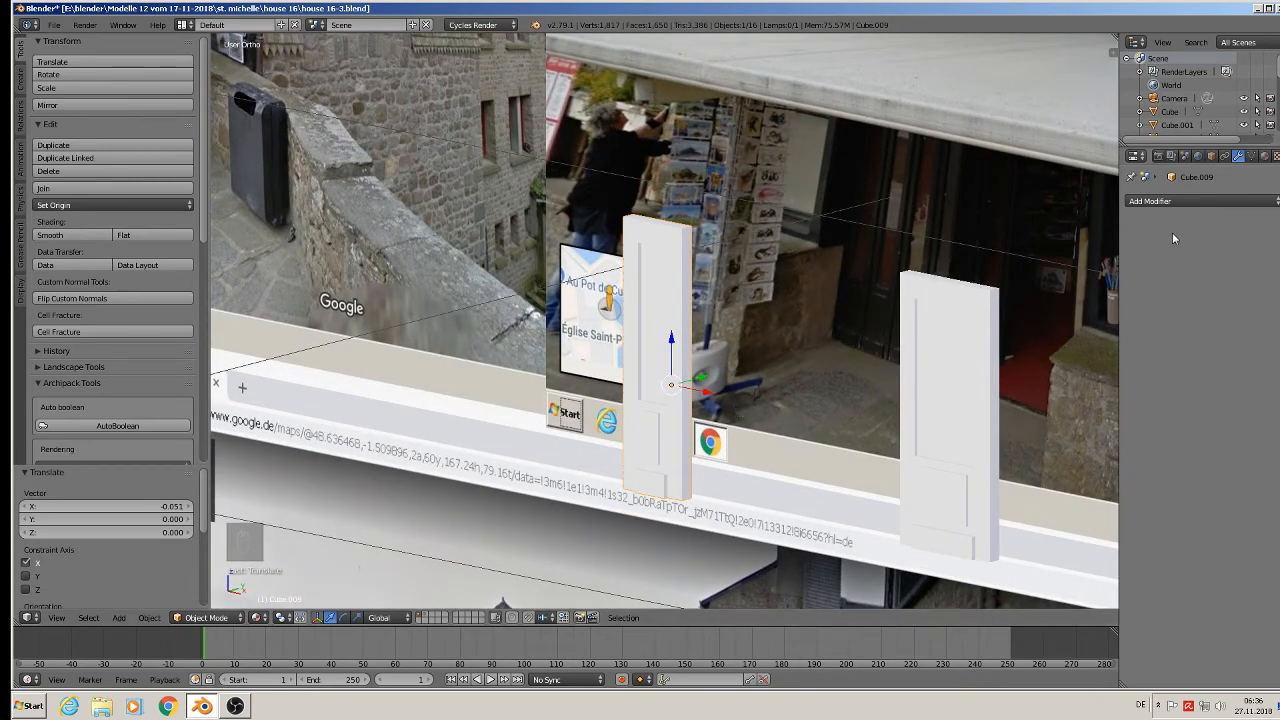
Step: Add an Array modifier to the narrow door panel with a count of 4 and a relative X offset of 1.010
{"action": "left_click", "coordinate": [1197, 202]}
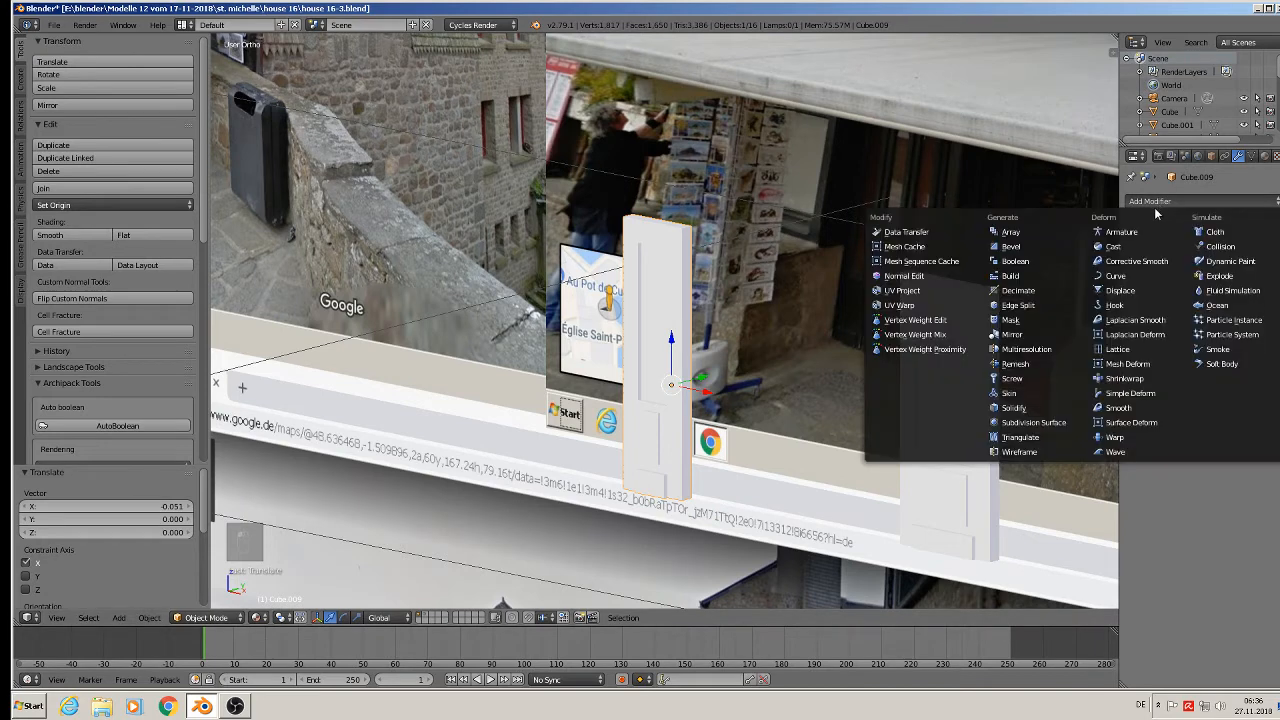
{"action": "left_click", "coordinate": [1016, 232]}
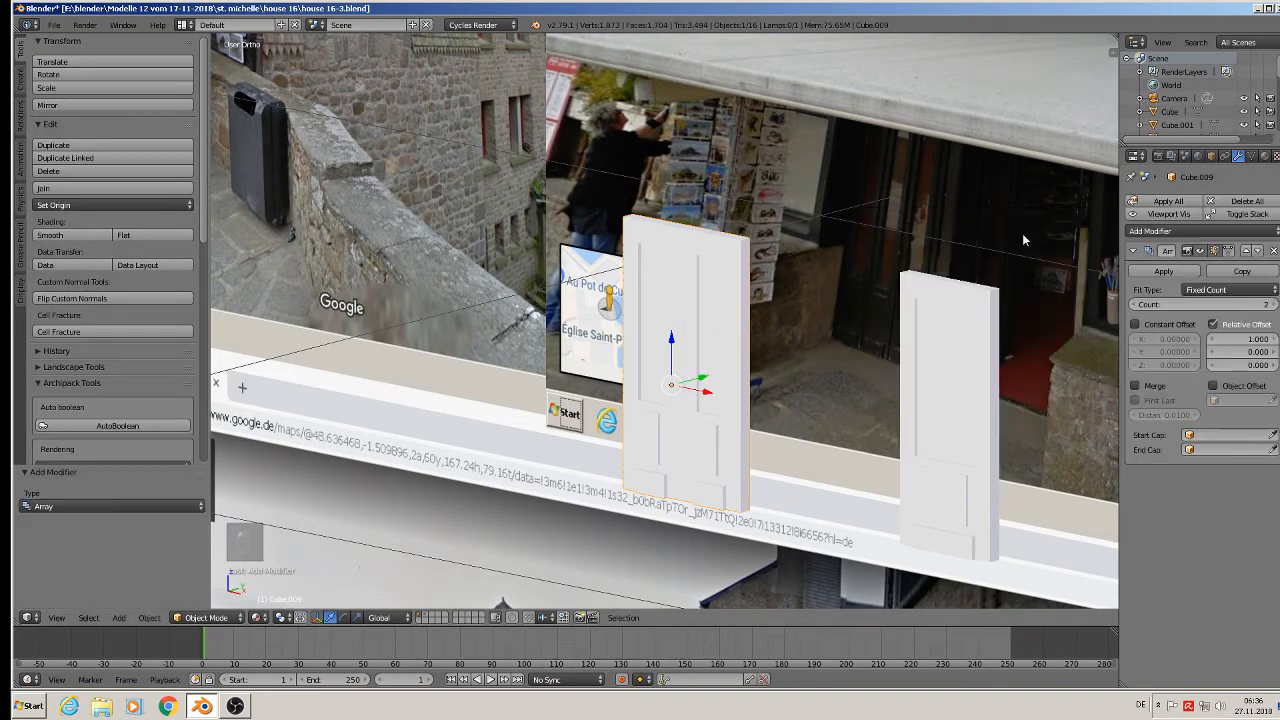
{"action": "left_click", "coordinate": [1268, 304]}
{"action": "left_click", "coordinate": [1268, 304]}
{"action": "scroll", "coordinate": [826, 369], "scroll_direction": "up", "scroll_amount": 3}
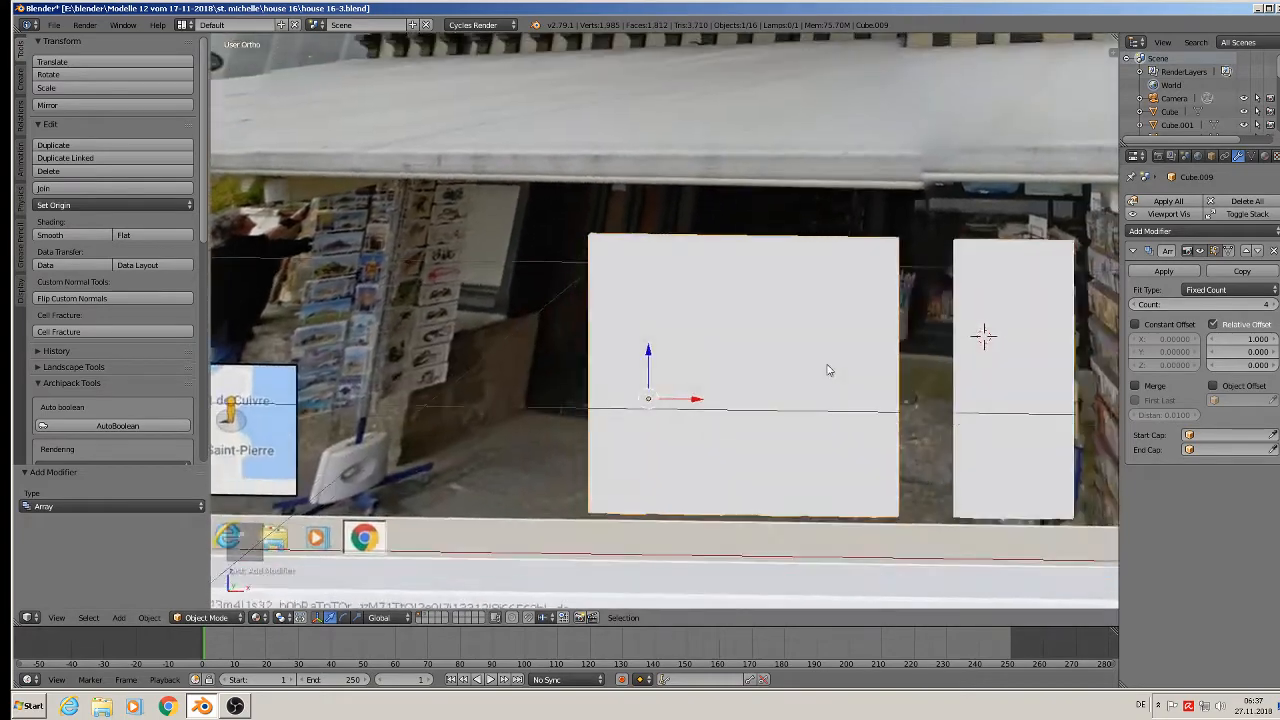
{"action": "mouse_move", "coordinate": [810, 389]}
{"action": "middle_mouse_down"}
{"action": "mouse_move", "coordinate": [797, 366]}
{"action": "mouse_move", "coordinate": [826, 363]}
{"action": "mouse_move", "coordinate": [823, 409]}
{"action": "mouse_move", "coordinate": [797, 398]}
{"action": "mouse_move", "coordinate": [826, 417]}
{"action": "mouse_move", "coordinate": [815, 410]}
{"action": "middle_mouse_up"}
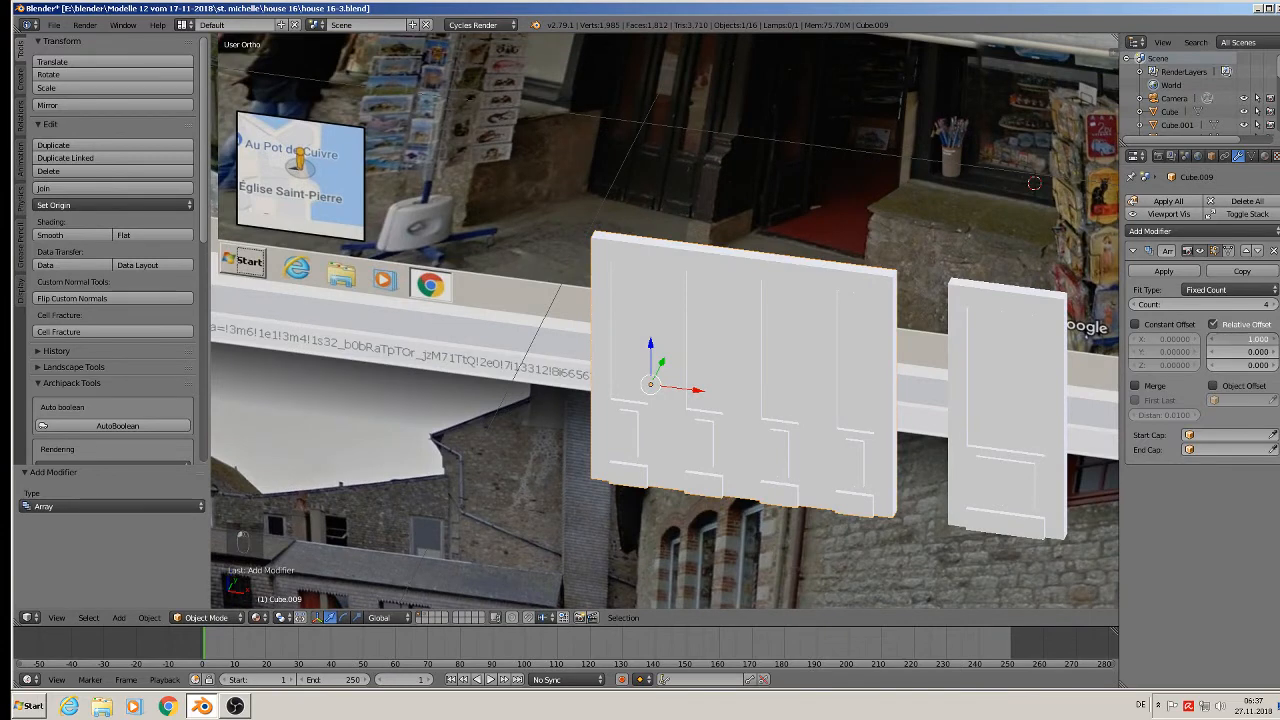
{"action": "mouse_move", "coordinate": [1243, 338]}
{"action": "left_mouse_down"}
{"action": "mouse_move", "coordinate": [1263, 338]}
{"action": "mouse_move", "coordinate": [1244, 338]}
{"action": "left_mouse_up"}
{"action": "scroll", "coordinate": [823, 349], "scroll_direction": "up", "scroll_amount": 2}
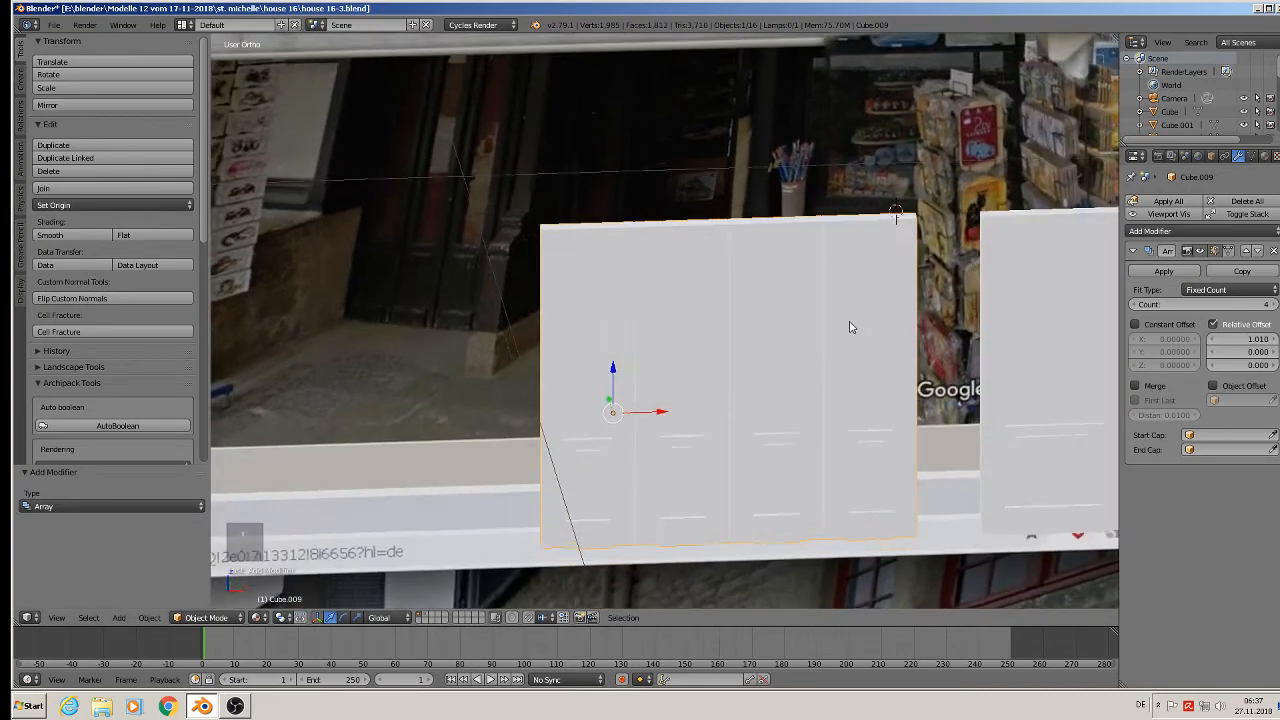
Step: Move the arrayed door panels from the reference photos onto the house model, about -1.996 along X and -0.459 along Z
{"action": "scroll", "coordinate": [840, 334], "scroll_direction": "down", "scroll_amount": 6}
{"action": "scroll", "coordinate": [828, 365], "scroll_direction": "down", "scroll_amount": 2}
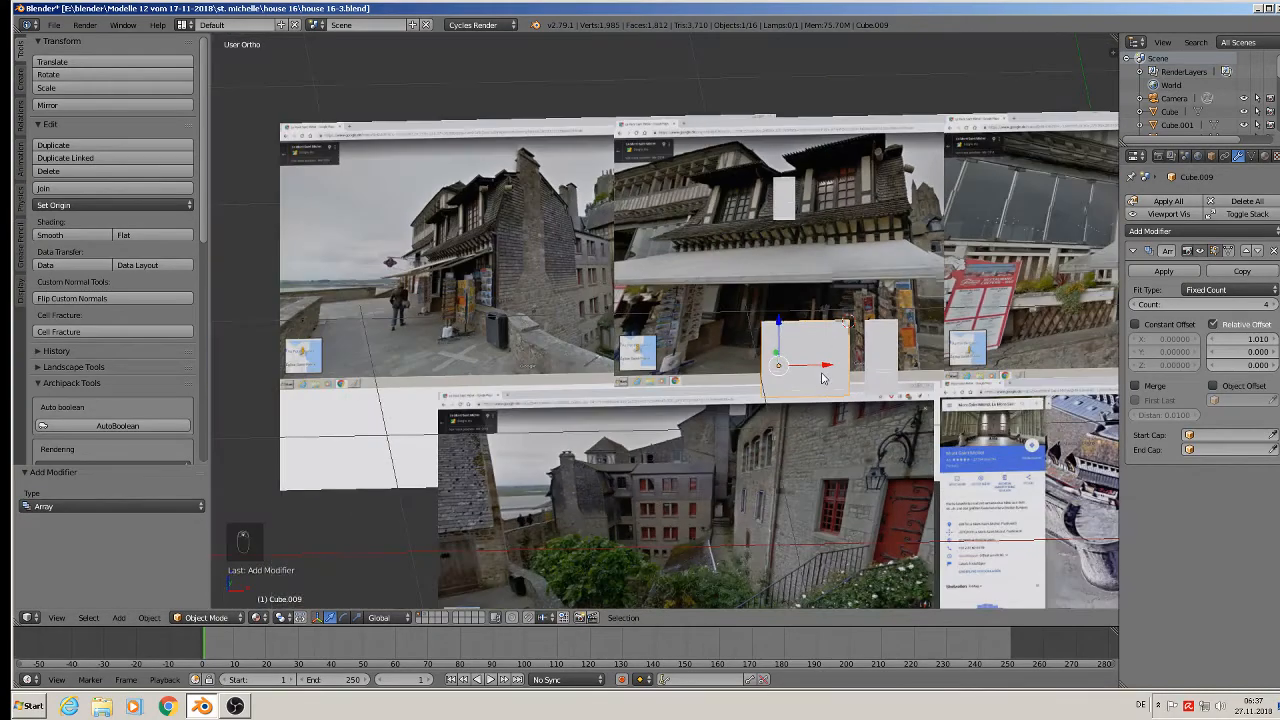
{"action": "key", "text": "KP_1"}
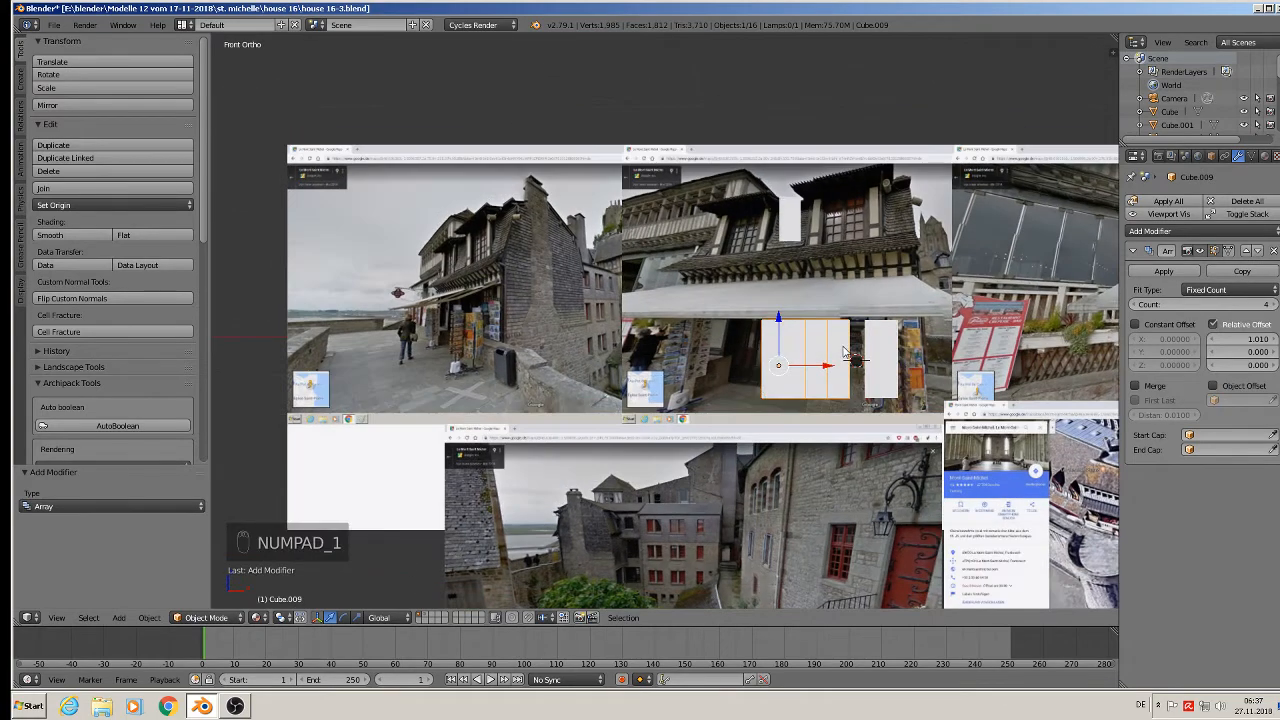
{"action": "scroll", "coordinate": [808, 380], "scroll_direction": "down", "scroll_amount": 2}
{"action": "middle_click_drag", "start_coordinate": [829, 398], "coordinate": [969, 305], "text": "shift"}
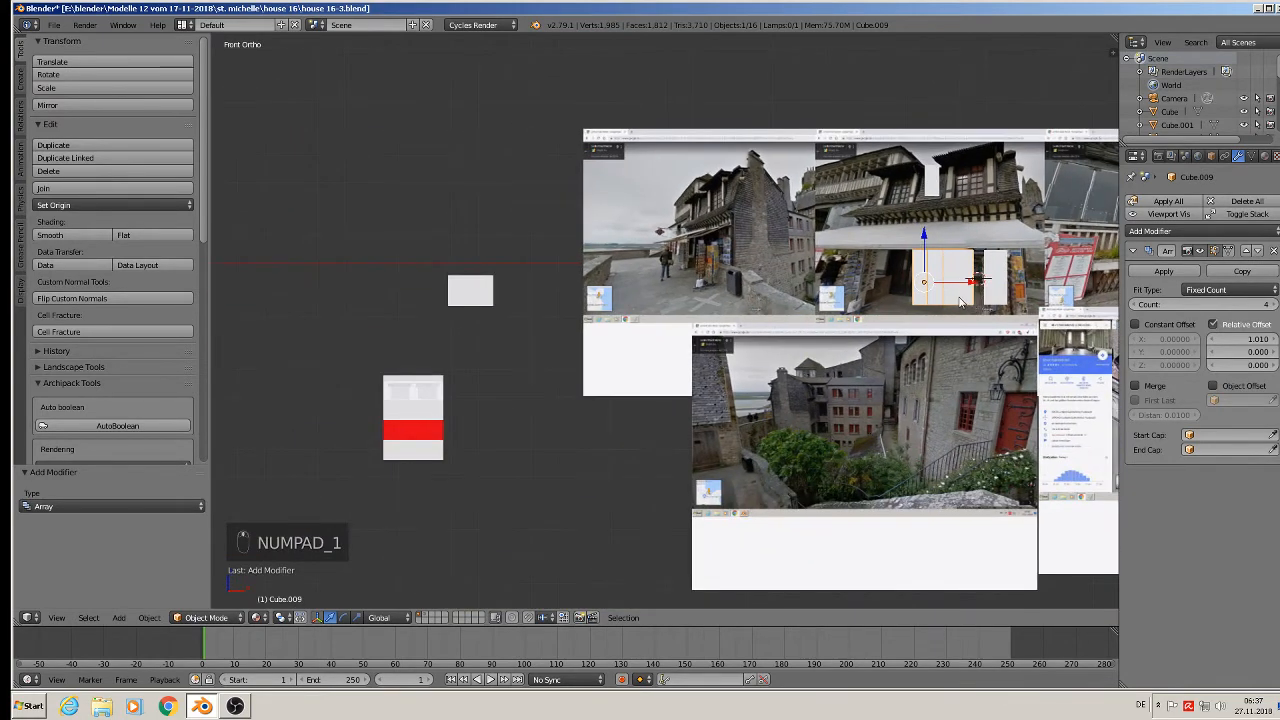
{"action": "key", "text": "g"}
{"action": "left_click", "coordinate": [422, 400]}
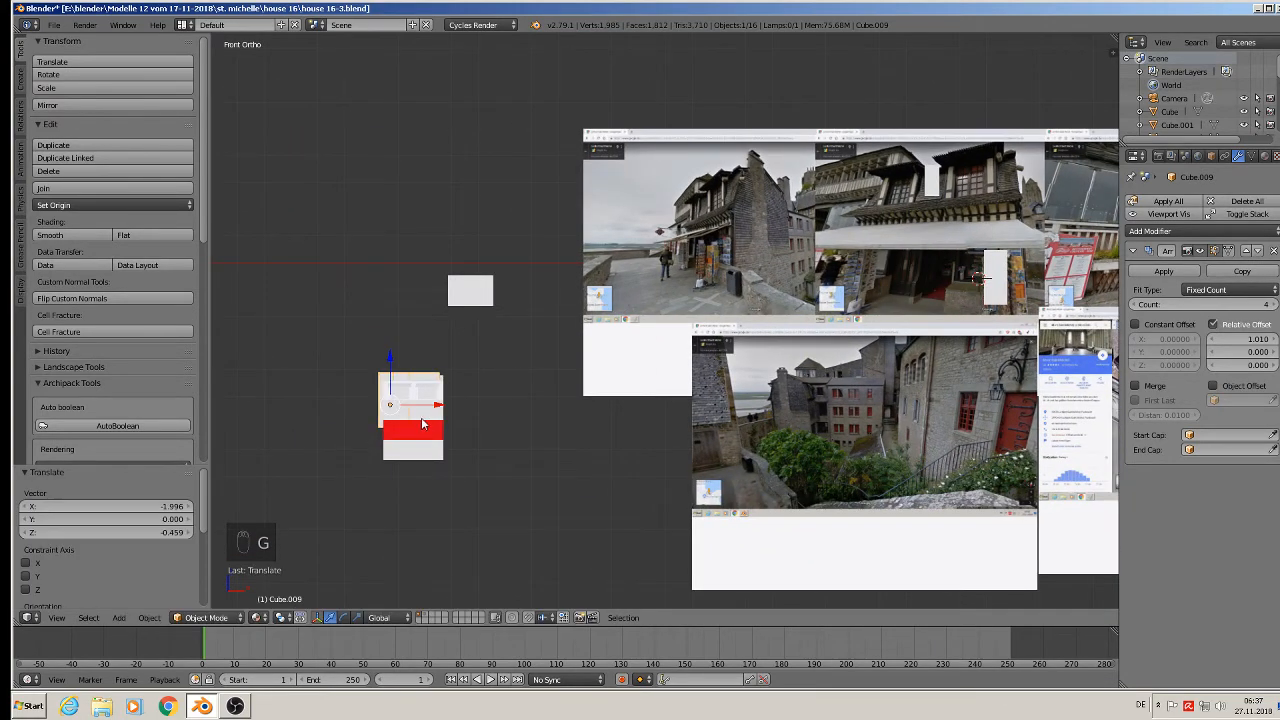
Step: Bring the arrayed panels about -0.100 along Y in front of the facade and scale them by about 0.282
{"action": "middle_click_drag", "start_coordinate": [422, 400], "coordinate": [290, 462]}
{"action": "scroll", "coordinate": [290, 462], "scroll_direction": "up", "scroll_amount": 8}
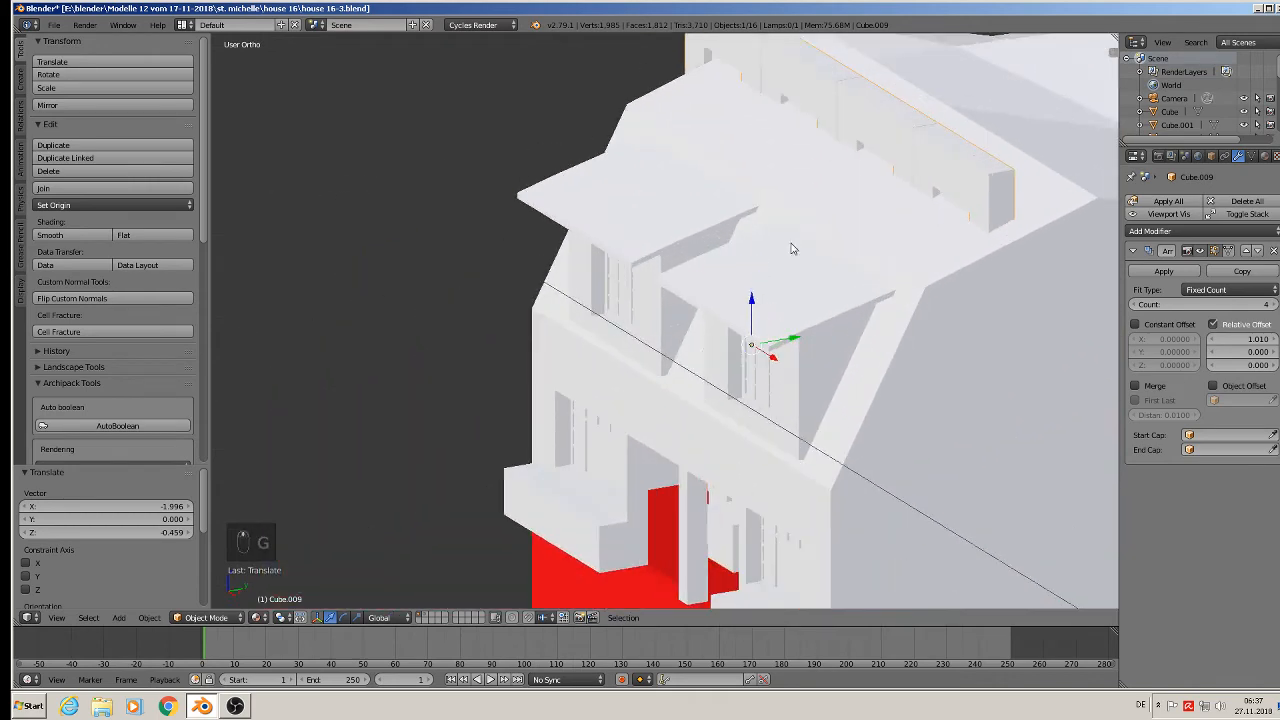
{"action": "left_click_drag", "start_coordinate": [798, 345], "coordinate": [546, 400]}
{"action": "key", "text": "s"}
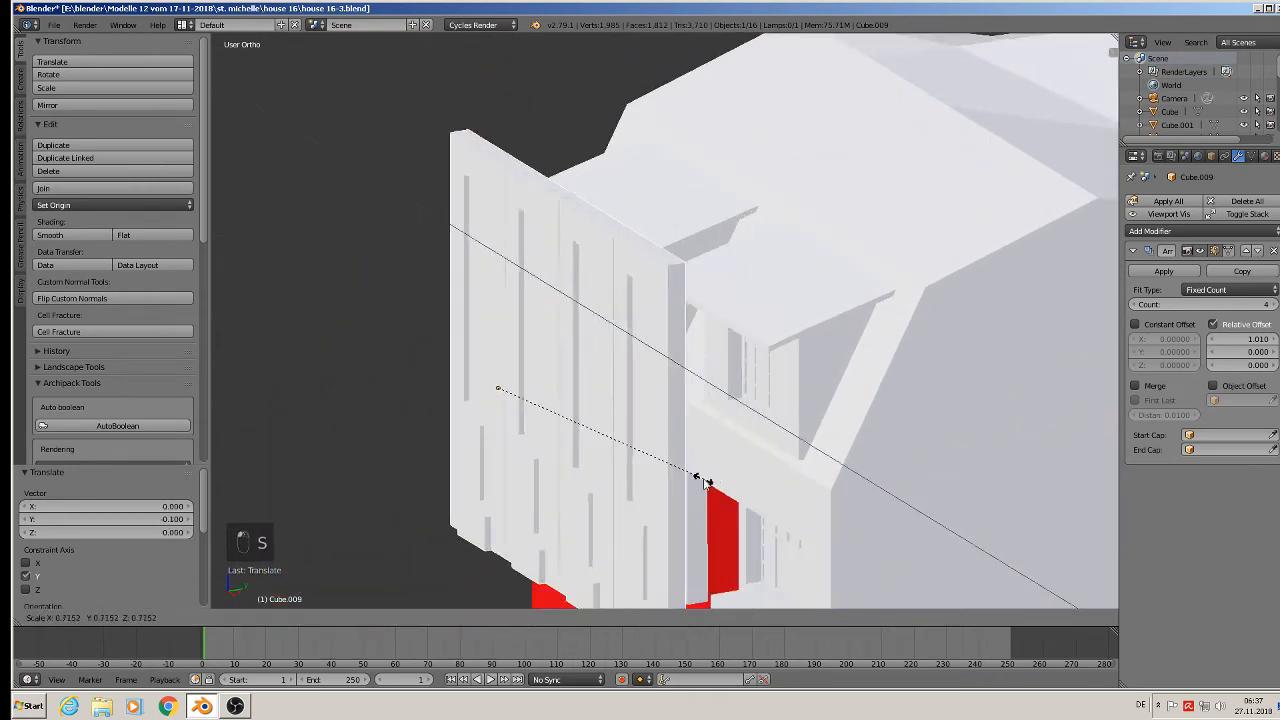
{"action": "left_click", "coordinate": [573, 440]}
Step: Lower the arrayed panels along Z and shift them along X in front of the ground-floor door openings
{"action": "middle_click_drag", "start_coordinate": [575, 440], "coordinate": [722, 303]}
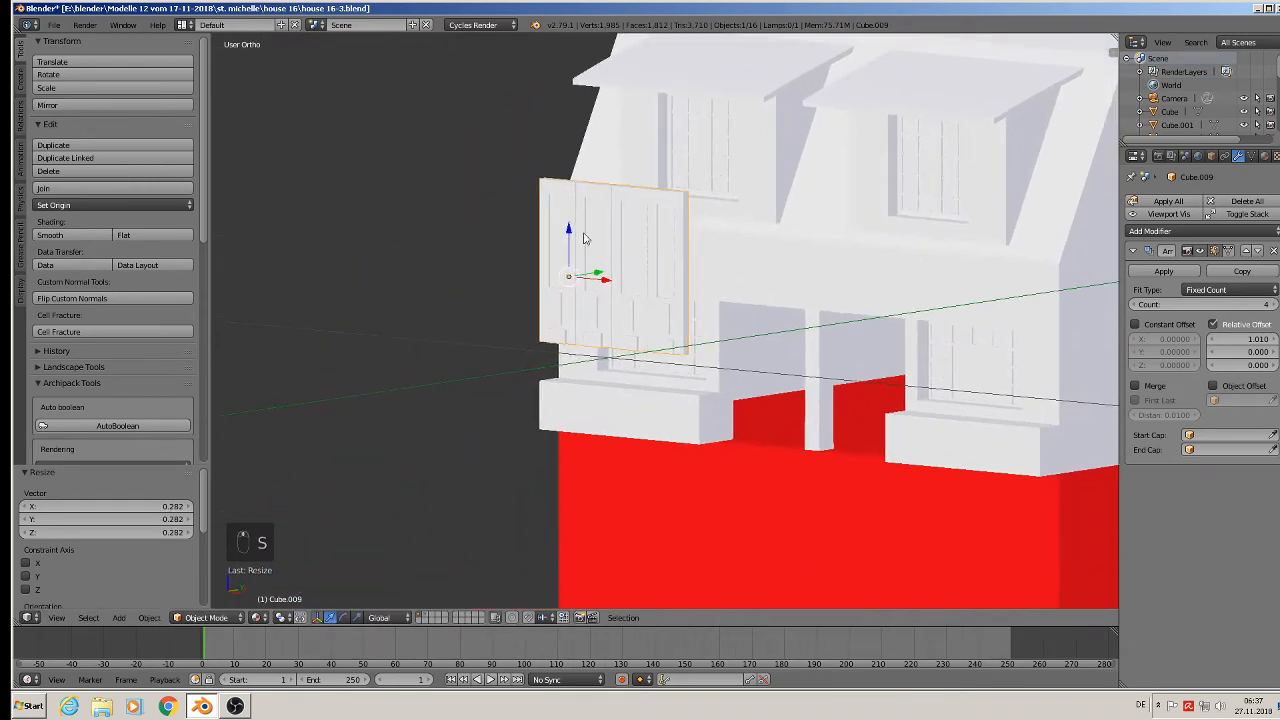
{"action": "left_click_drag", "start_coordinate": [572, 235], "coordinate": [576, 330]}
{"action": "left_click_drag", "start_coordinate": [622, 378], "coordinate": [805, 410]}
{"action": "scroll", "coordinate": [837, 428], "scroll_direction": "up", "scroll_amount": 2}
{"action": "key", "text": "KP_1"}
{"action": "scroll", "coordinate": [825, 390], "scroll_direction": "up", "scroll_amount": 4}
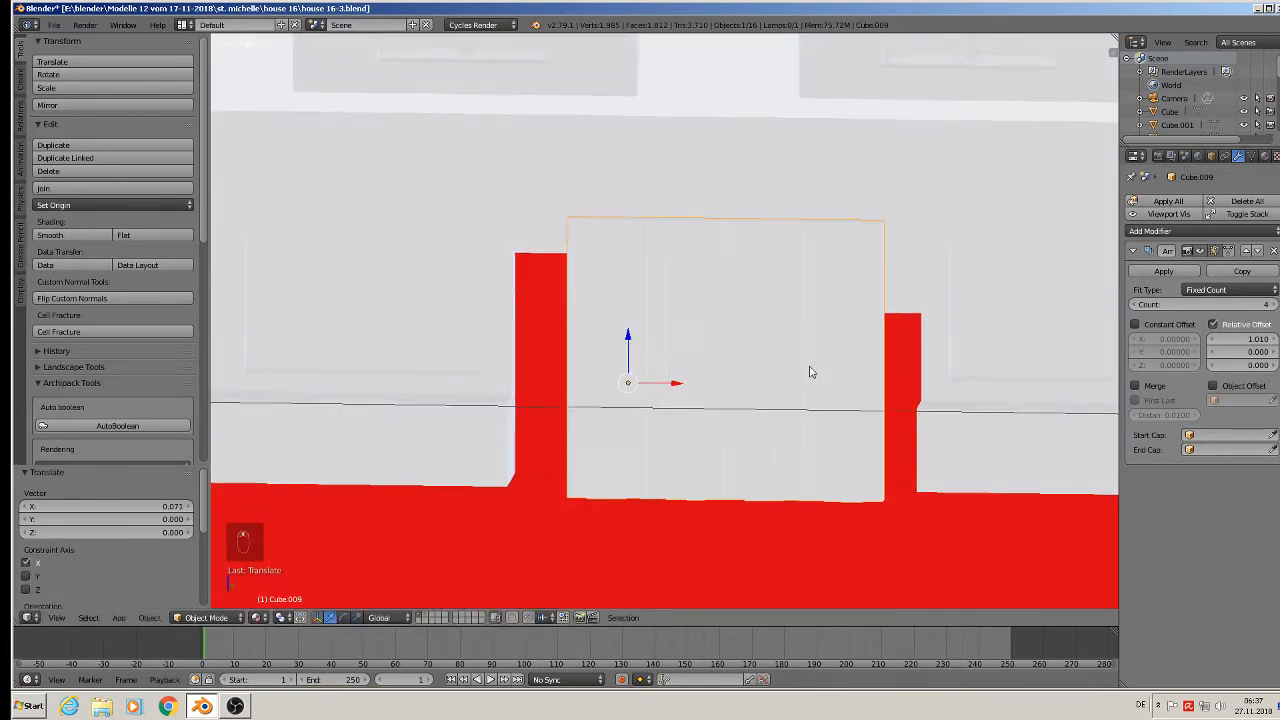
{"action": "middle_click_drag", "start_coordinate": [818, 355], "coordinate": [818, 363]}
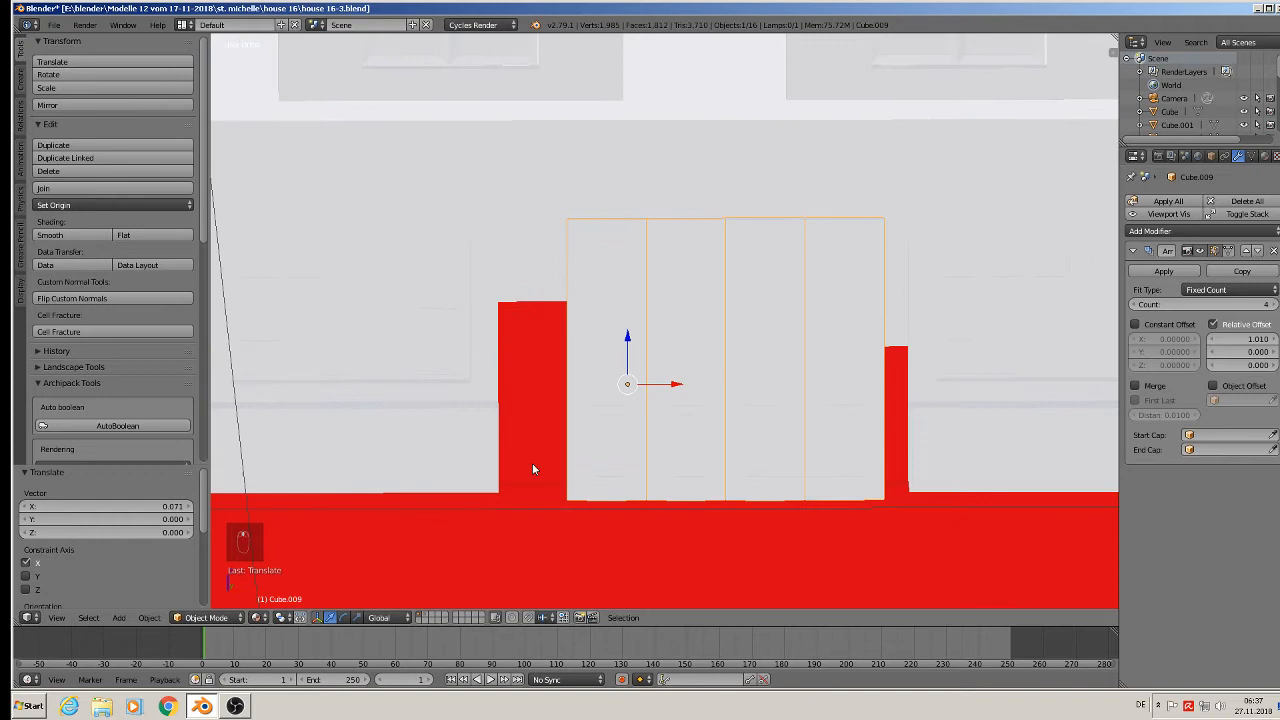
Step: Set the viewport shading to Solid, and shift the panels to the left door opening, scaled by about 0.688
{"action": "left_click", "coordinate": [257, 617]}
{"action": "left_click", "coordinate": [285, 572]}
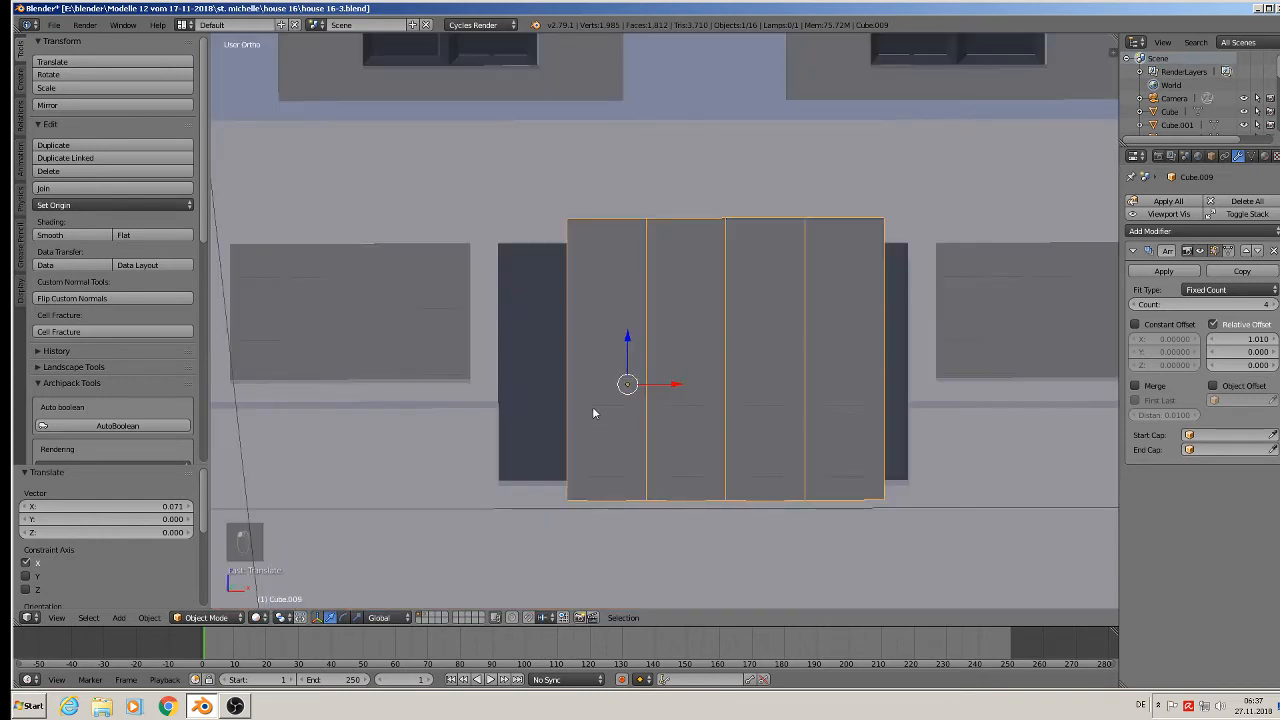
{"action": "key", "text": "KP_1"}
{"action": "left_click_drag", "start_coordinate": [676, 384], "coordinate": [610, 380]}
{"action": "key", "text": "s"}
{"action": "left_click", "coordinate": [773, 442]}
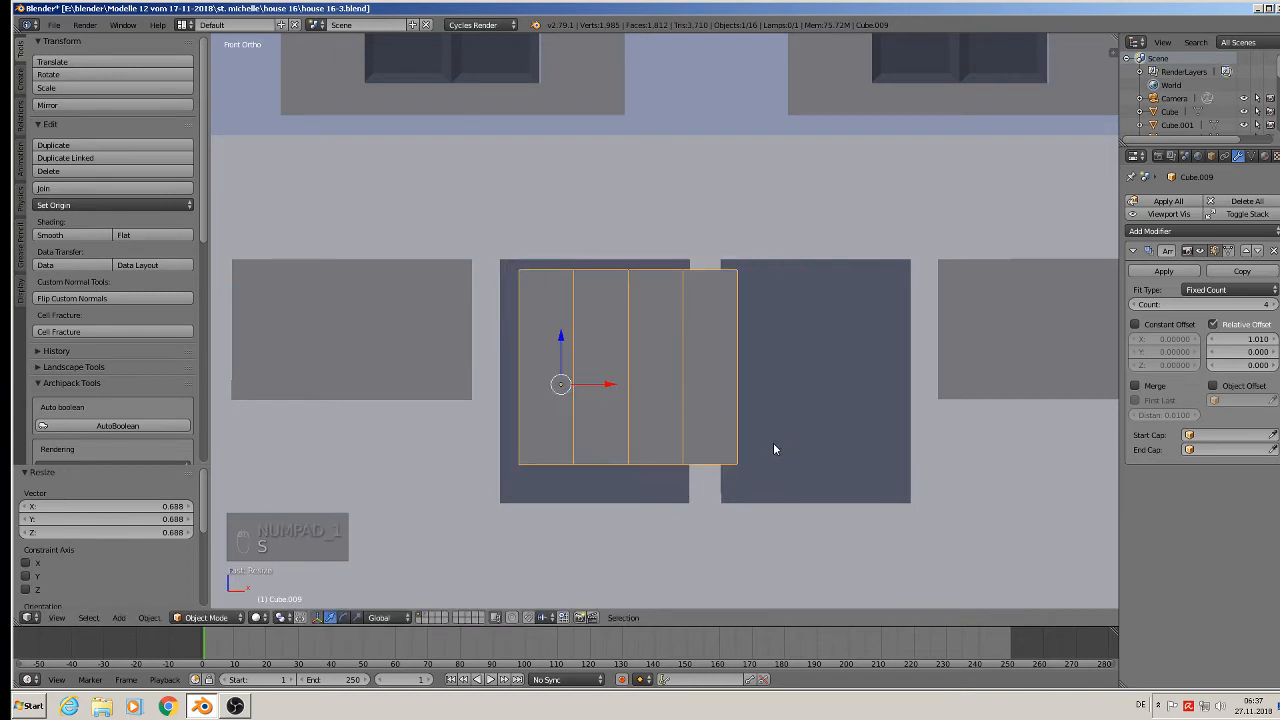
Step: Match the panels to the door opening's height by scaling them about 1.218 and 1.038 and adjusting their position along X and Z
{"action": "left_click_drag", "start_coordinate": [561, 340], "coordinate": [543, 334]}
{"action": "left_click_drag", "start_coordinate": [608, 395], "coordinate": [580, 386]}
{"action": "key", "text": "s"}
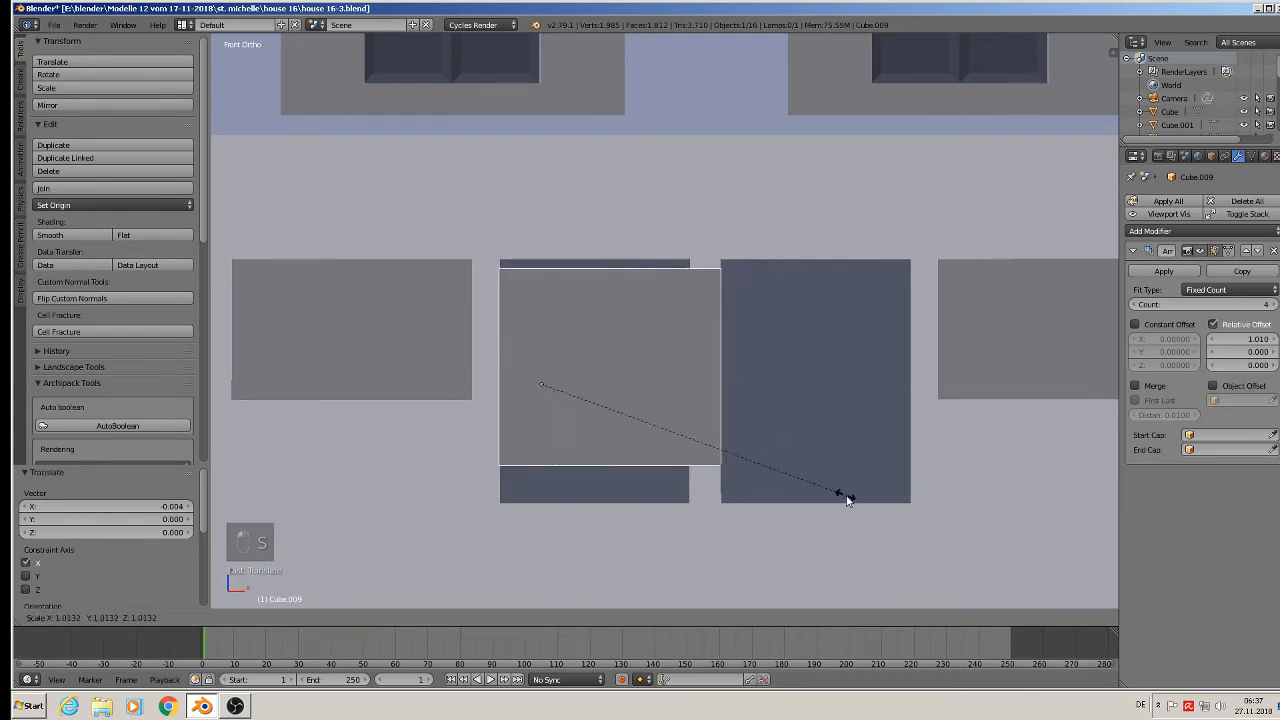
{"action": "left_click", "coordinate": [905, 517]}
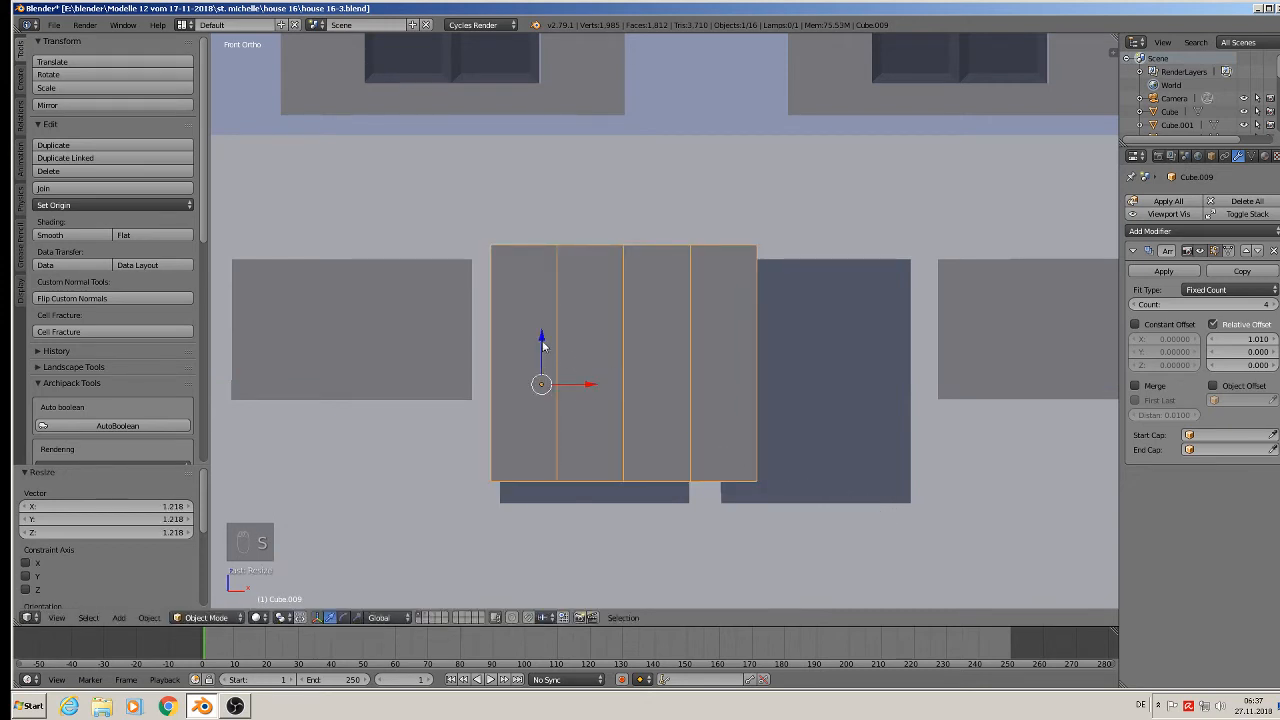
{"action": "left_click_drag", "start_coordinate": [541, 345], "coordinate": [551, 361]}
{"action": "key", "text": "s"}
{"action": "left_click", "coordinate": [862, 497]}
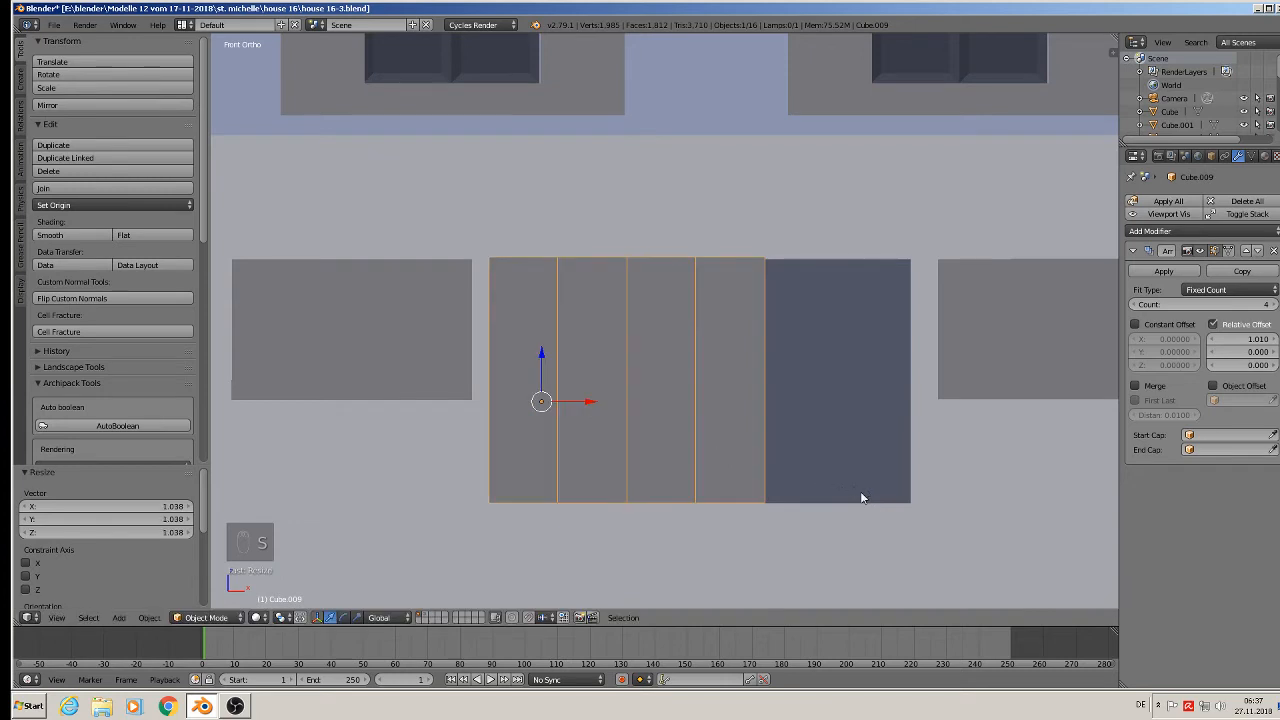
{"action": "mouse_move", "coordinate": [588, 403]}
{"action": "left_mouse_down"}
{"action": "mouse_move", "coordinate": [620, 408]}
{"action": "mouse_move", "coordinate": [600, 408]}
{"action": "left_mouse_up"}
Step: Narrow the arrayed panels by moving the base panel's right-side vertices slightly along negative X
{"action": "key", "text": "Tab"}
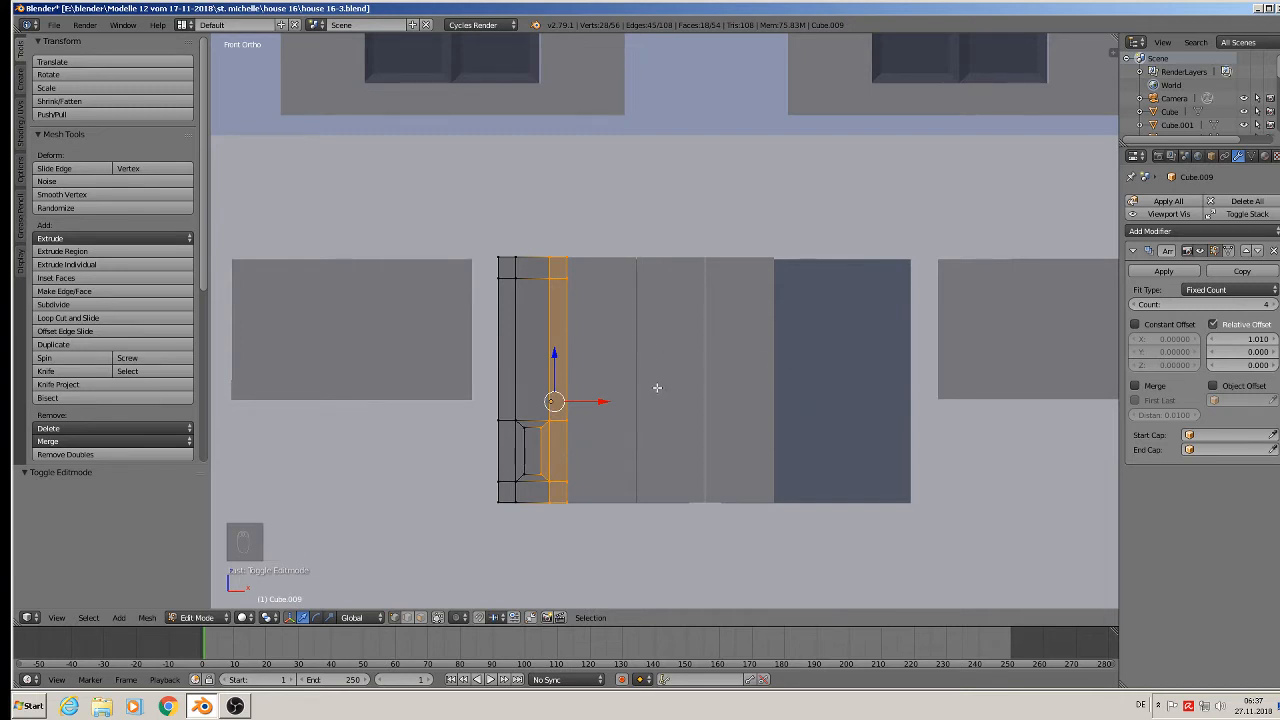
{"action": "left_click_drag", "start_coordinate": [600, 403], "coordinate": [592, 403]}
{"action": "key", "text": "a"}
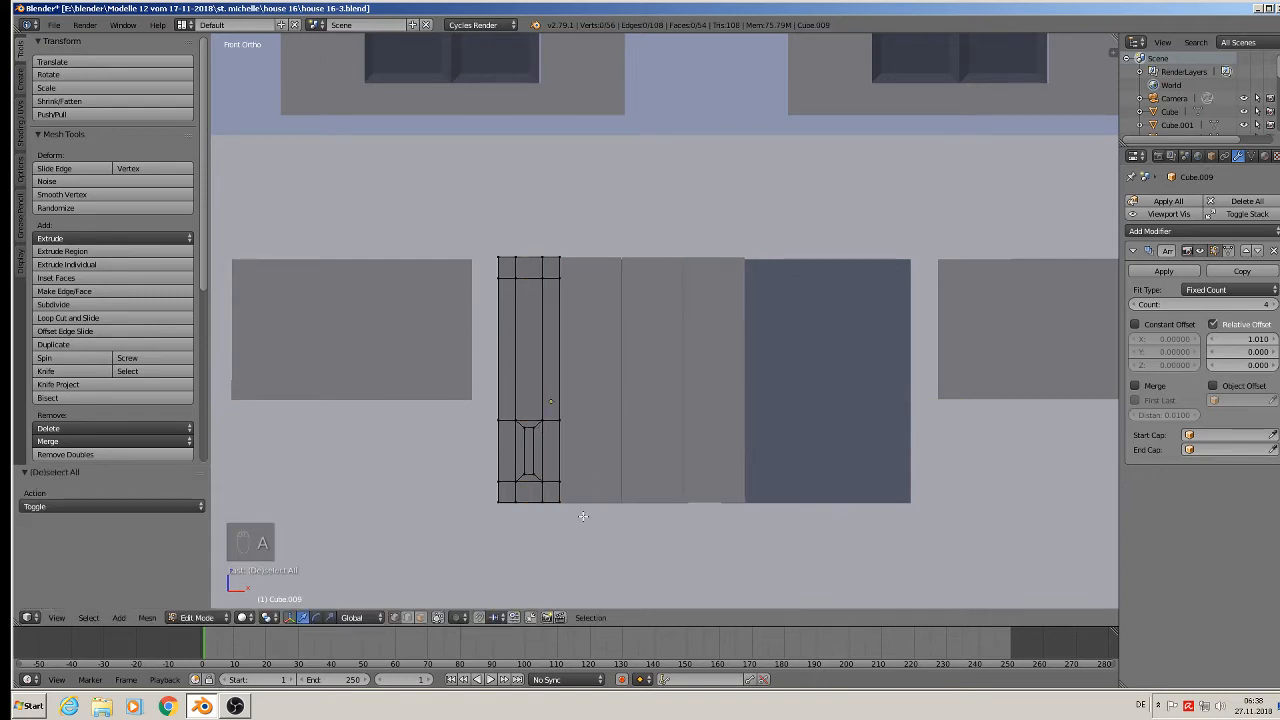
Step: Narrow the base panel by shifting all vertices except its left edge along negative X, and fine-tune its right-edge vertices the same way
{"action": "key", "text": "b"}
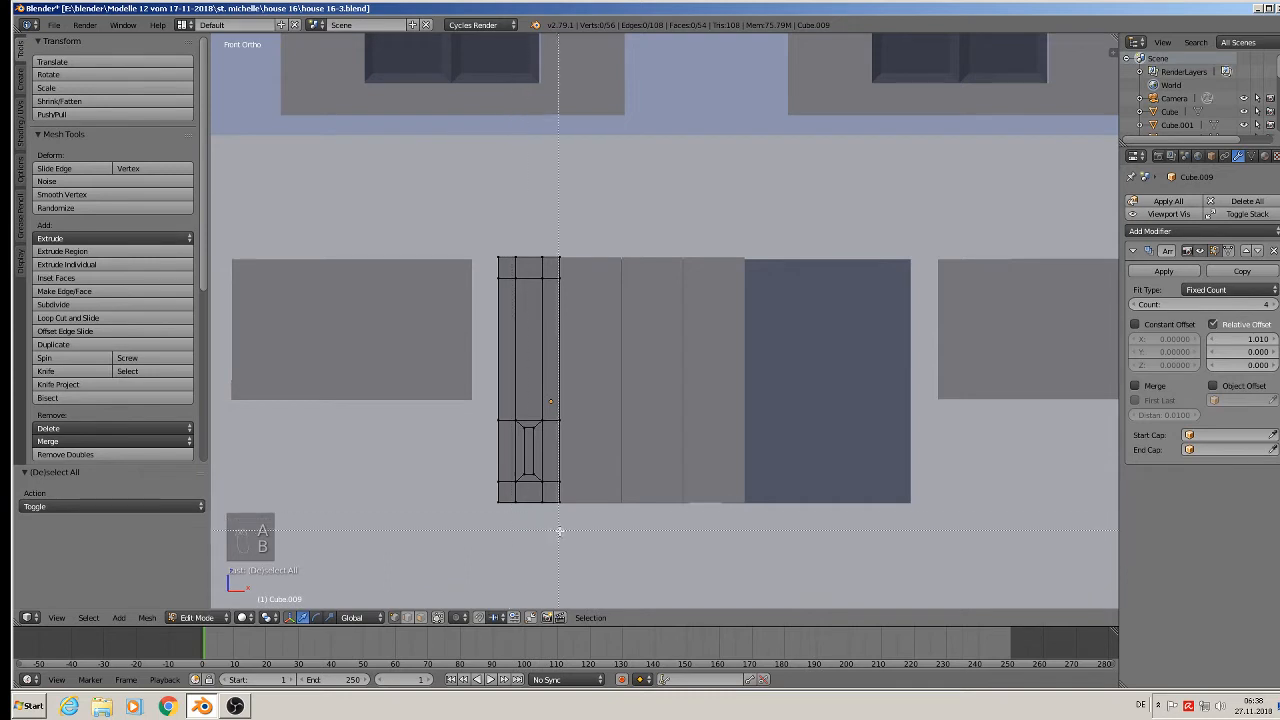
{"action": "left_click_drag", "start_coordinate": [585, 528], "coordinate": [509, 252]}
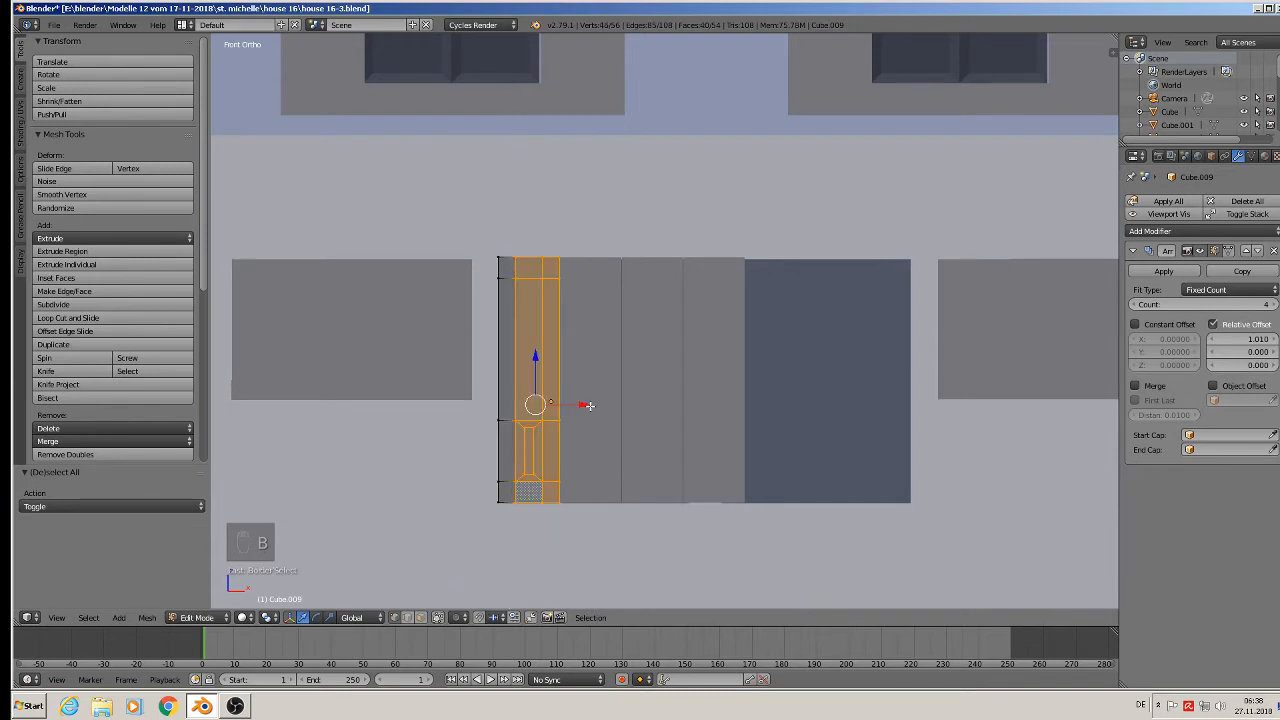
{"action": "left_click_drag", "start_coordinate": [589, 405], "coordinate": [581, 404]}
{"action": "key", "text": "a"}
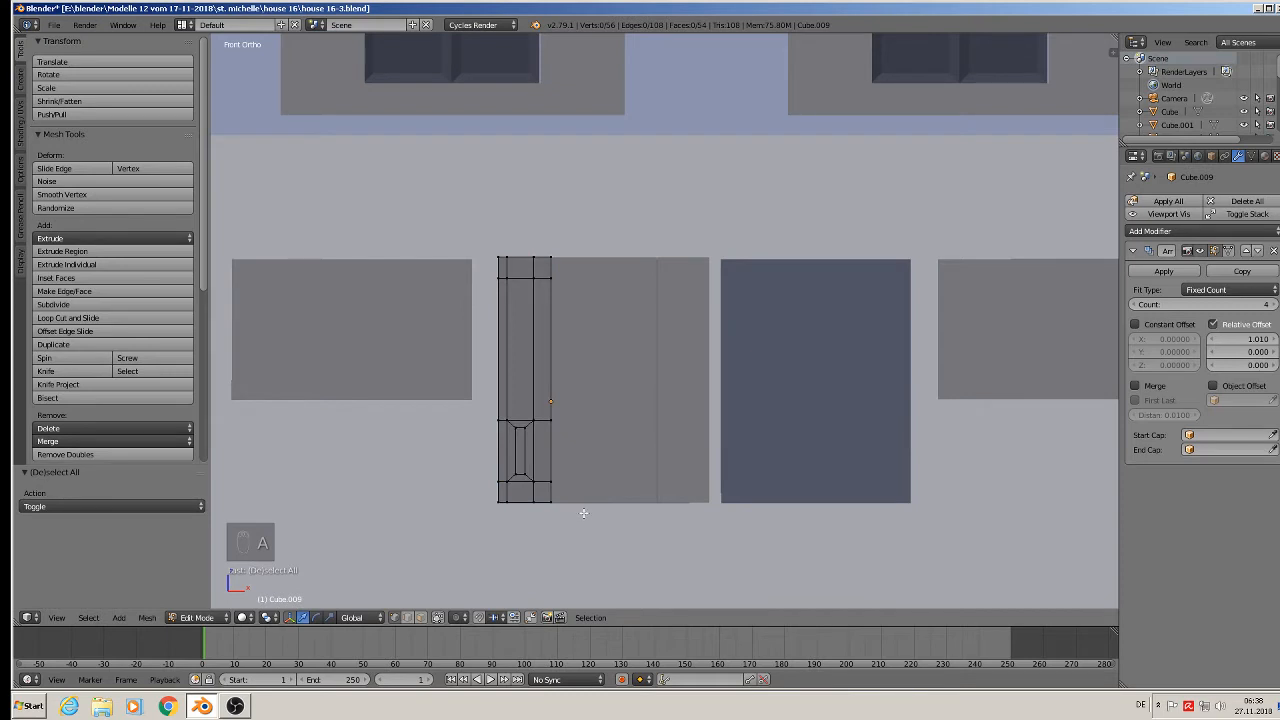
{"action": "key", "text": "b"}
{"action": "left_click_drag", "start_coordinate": [580, 505], "coordinate": [545, 232]}
{"action": "left_click_drag", "start_coordinate": [600, 390], "coordinate": [593, 395]}
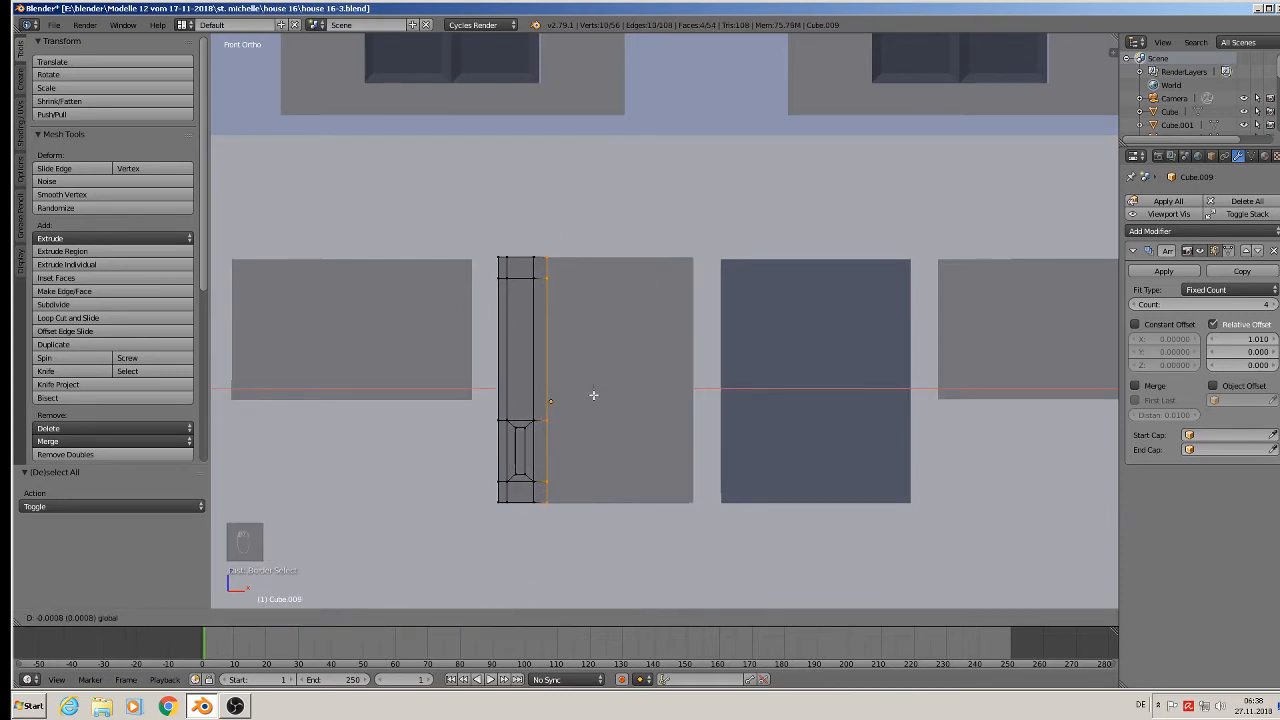
{"action": "left_click", "coordinate": [593, 395]}
{"action": "key", "text": "Tab"}
Step: Push the arrayed panels along Y into the left door opening and apply their Array modifier
{"action": "middle_click_drag", "start_coordinate": [634, 400], "coordinate": [583, 423]}
{"action": "left_click_drag", "start_coordinate": [583, 381], "coordinate": [742, 310]}
{"action": "scroll", "coordinate": [742, 312], "scroll_direction": "down", "scroll_amount": 2}
{"action": "middle_click_drag", "start_coordinate": [745, 334], "coordinate": [800, 335]}
{"action": "left_click", "coordinate": [1164, 271]}
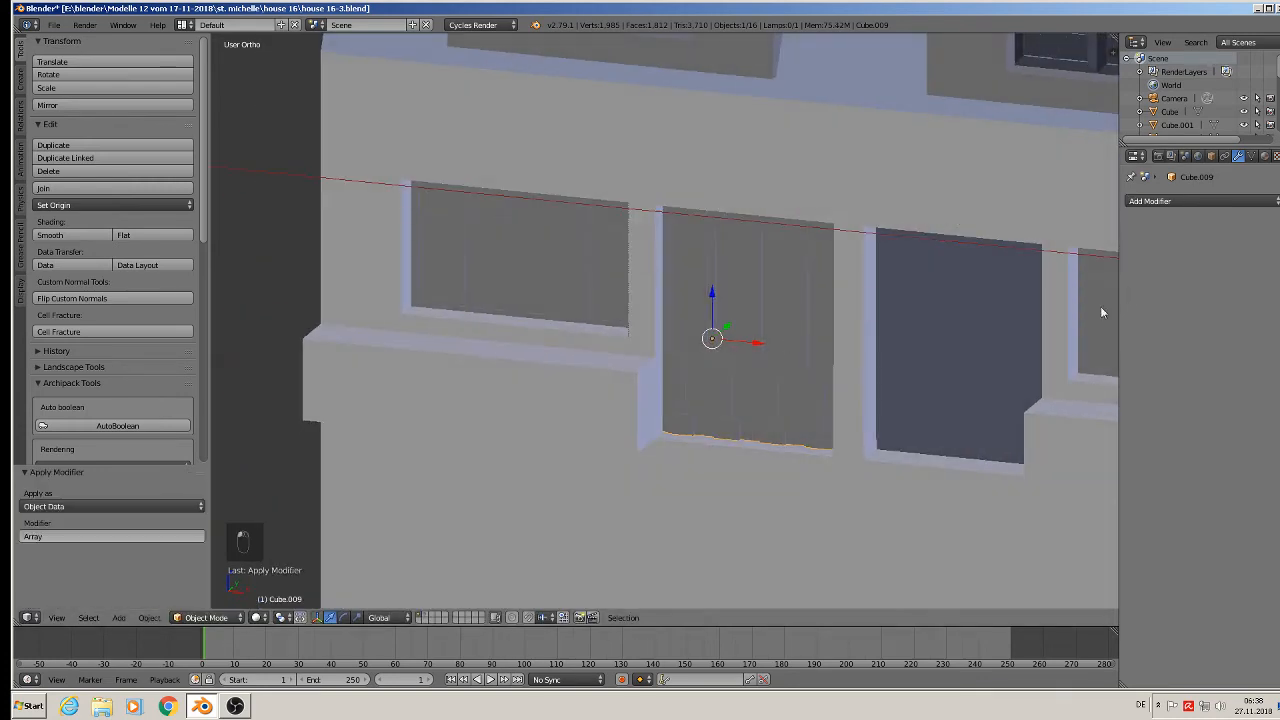
Step: Set the viewport shading to Texture
{"action": "scroll", "coordinate": [870, 365], "scroll_direction": "down", "scroll_amount": 4}
{"action": "middle_click_drag", "start_coordinate": [870, 365], "coordinate": [486, 357], "text": "shift"}
{"action": "scroll", "coordinate": [486, 357], "scroll_direction": "down", "scroll_amount": 4}
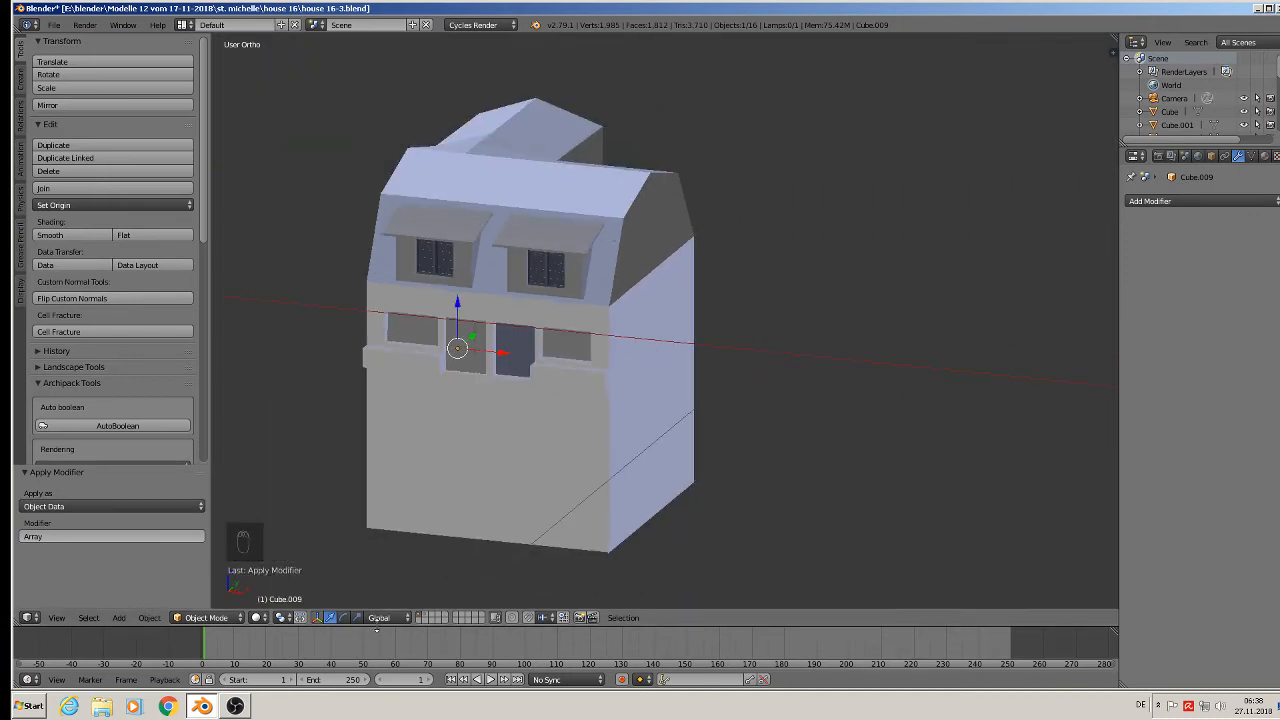
{"action": "left_click", "coordinate": [266, 620]}
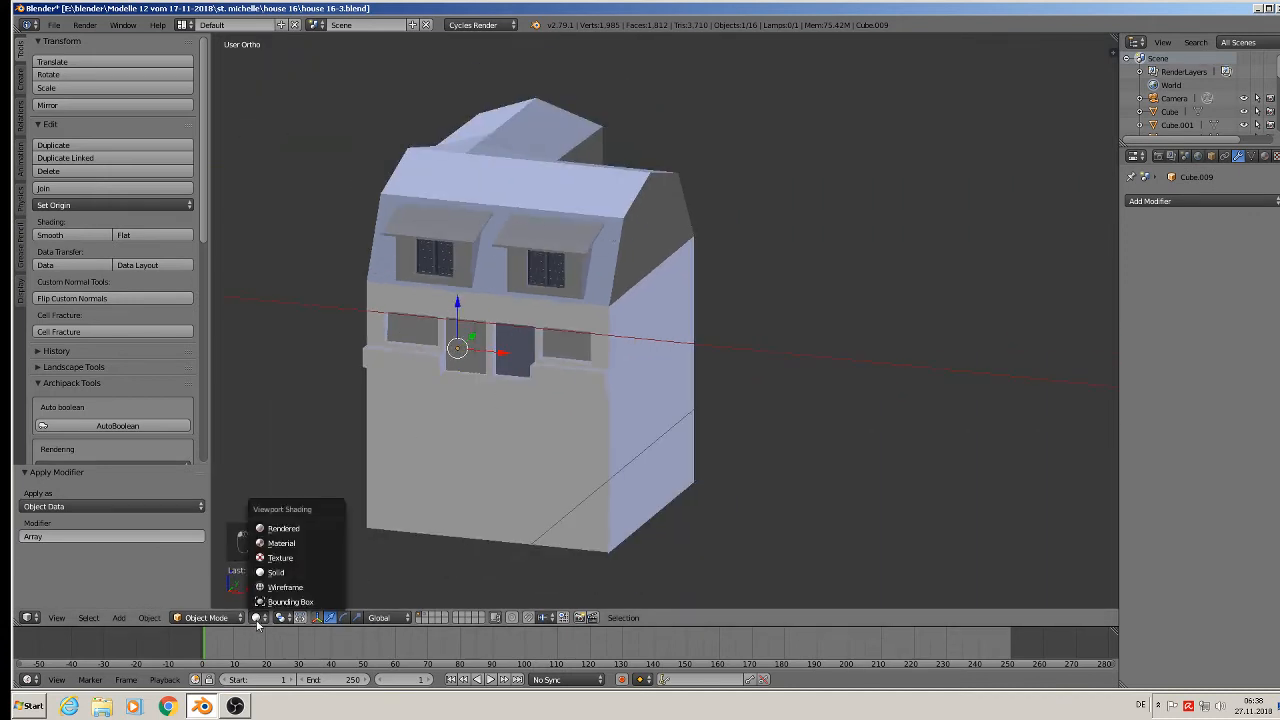
{"action": "left_click", "coordinate": [290, 555]}
Step: Move the single panel in front of the reference photos by -1.772 along X towards the house
{"action": "scroll", "coordinate": [427, 438], "scroll_direction": "down", "scroll_amount": 3}
{"action": "middle_click_drag", "start_coordinate": [716, 412], "coordinate": [332, 488], "text": "shift"}
{"action": "scroll", "coordinate": [526, 419], "scroll_direction": "down", "scroll_amount": 3}
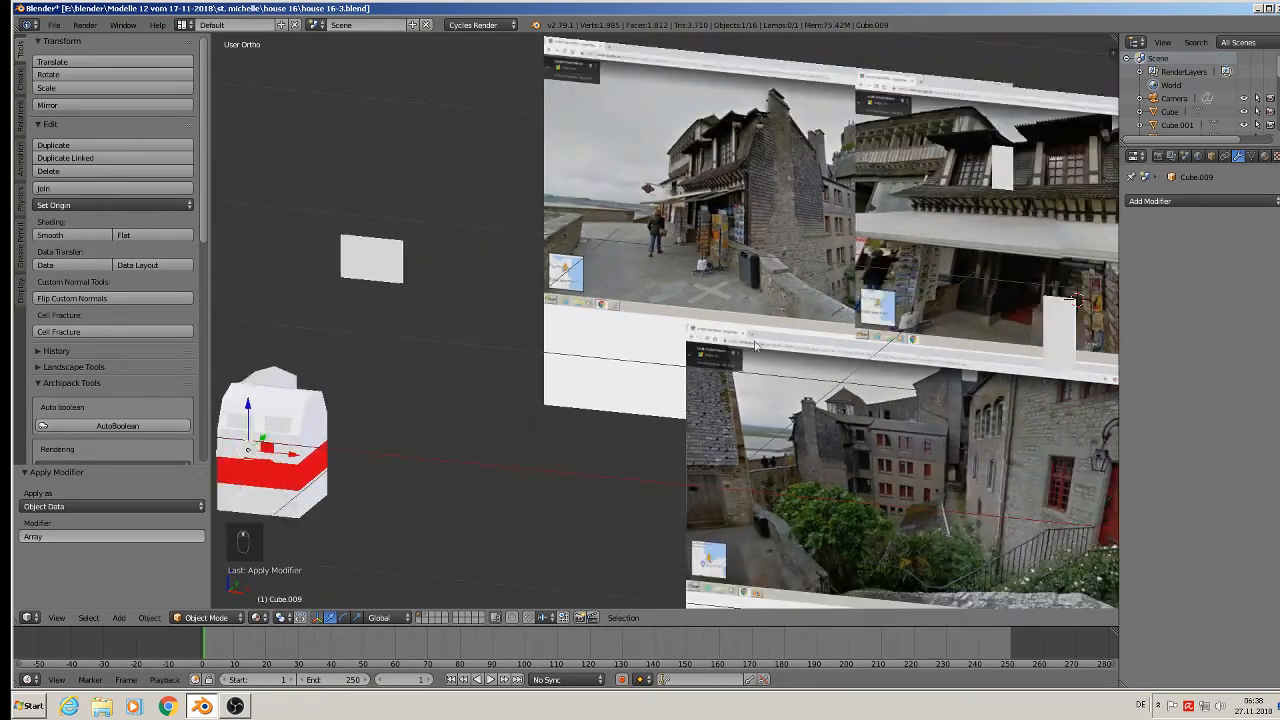
{"action": "scroll", "coordinate": [747, 345], "scroll_direction": "down", "scroll_amount": 3}
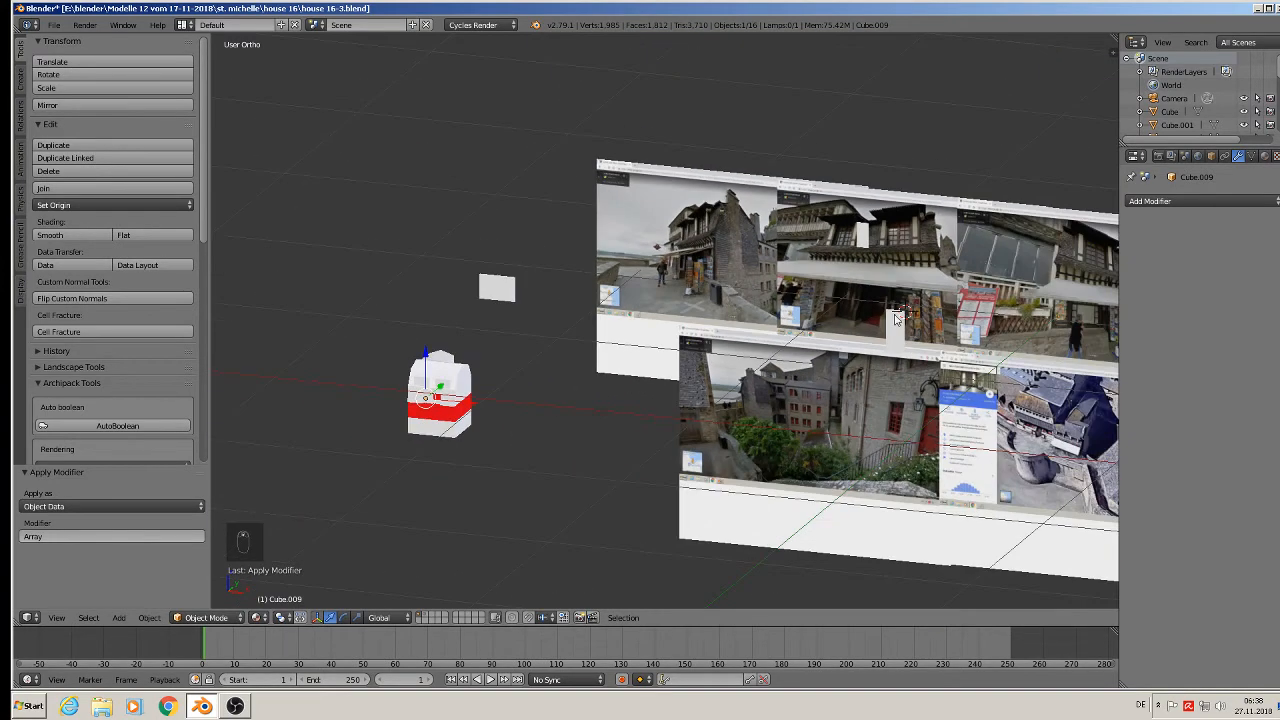
{"action": "right_click", "coordinate": [898, 330]}
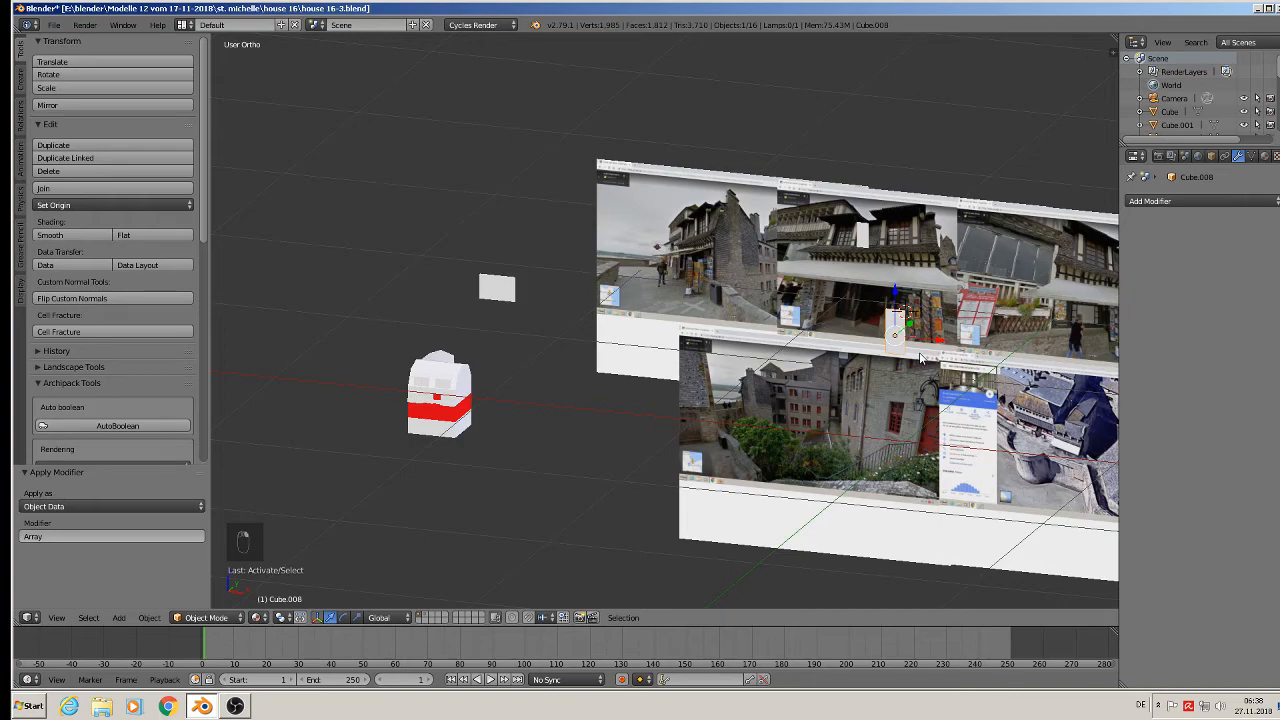
{"action": "left_click_drag", "start_coordinate": [937, 347], "coordinate": [563, 310]}
Step: Duplicate the single panel and lower the copy by 0.390 along Z
{"action": "middle_click_drag", "start_coordinate": [563, 310], "coordinate": [462, 352]}
{"action": "scroll", "coordinate": [462, 352], "scroll_direction": "up", "scroll_amount": 2}
{"action": "scroll", "coordinate": [462, 352], "scroll_direction": "up", "scroll_amount": 3}
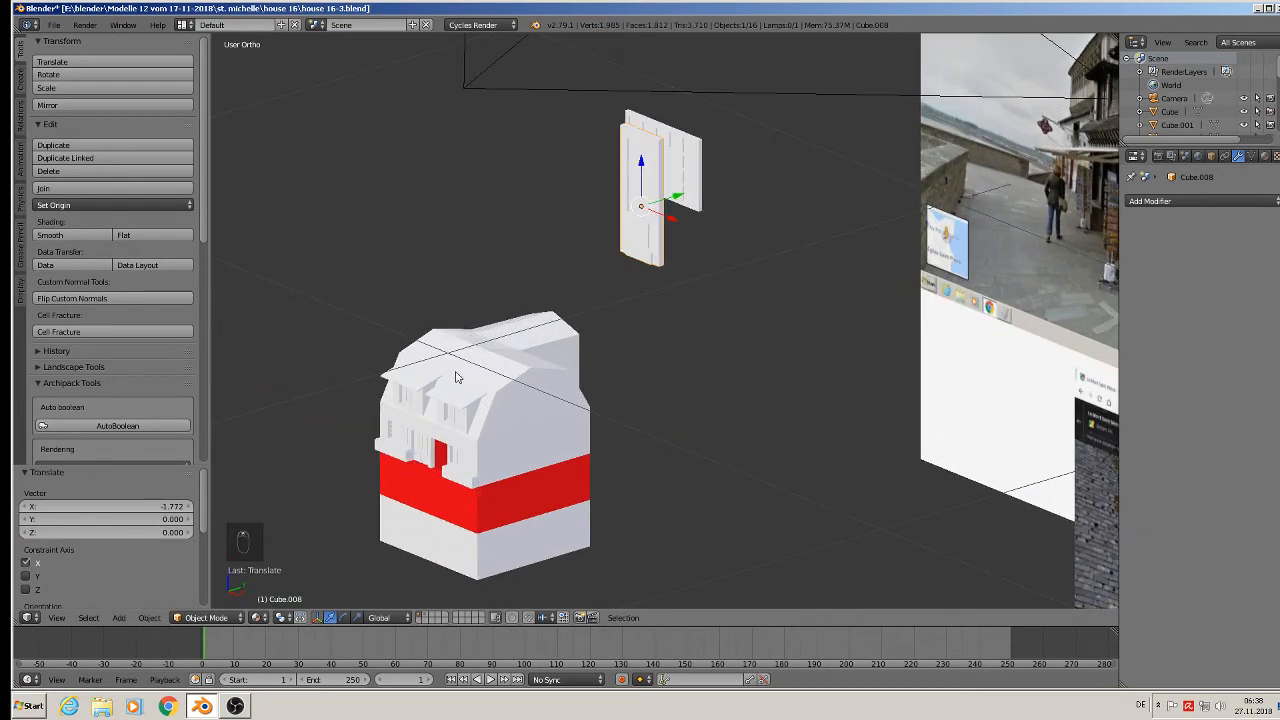
{"action": "key", "text": "shift+d"}
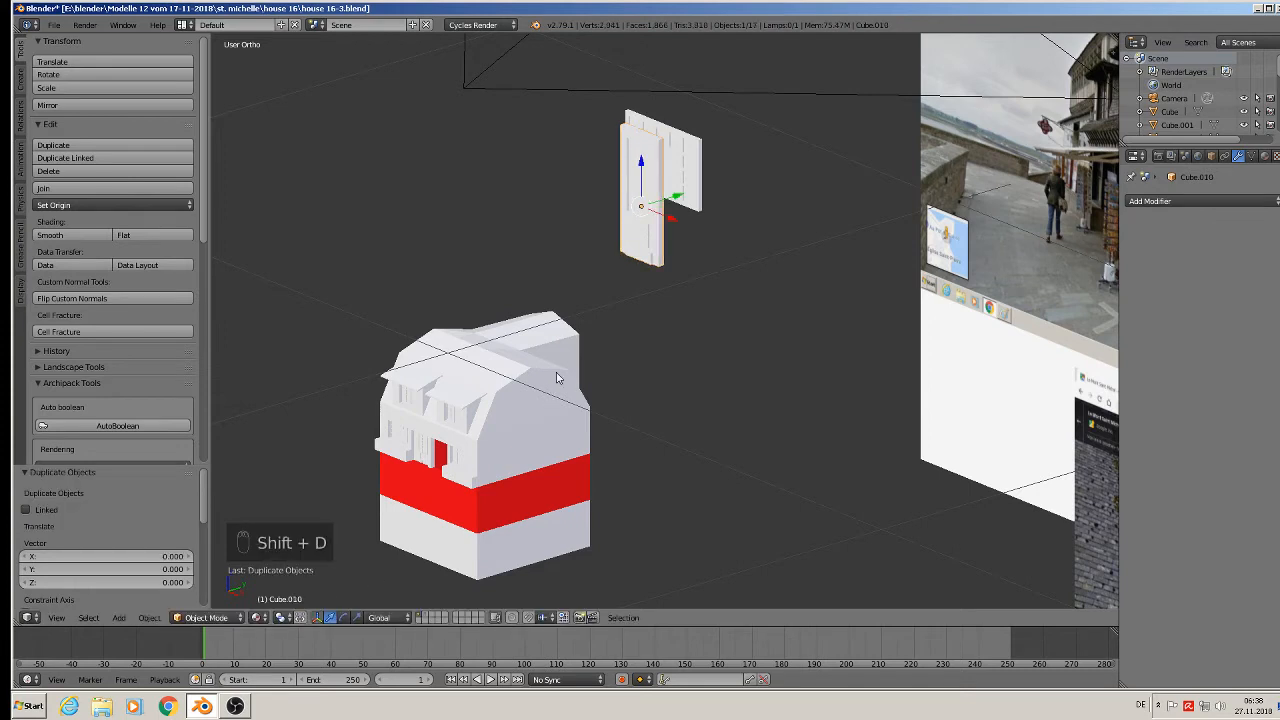
{"action": "left_click_drag", "start_coordinate": [643, 163], "coordinate": [613, 406]}
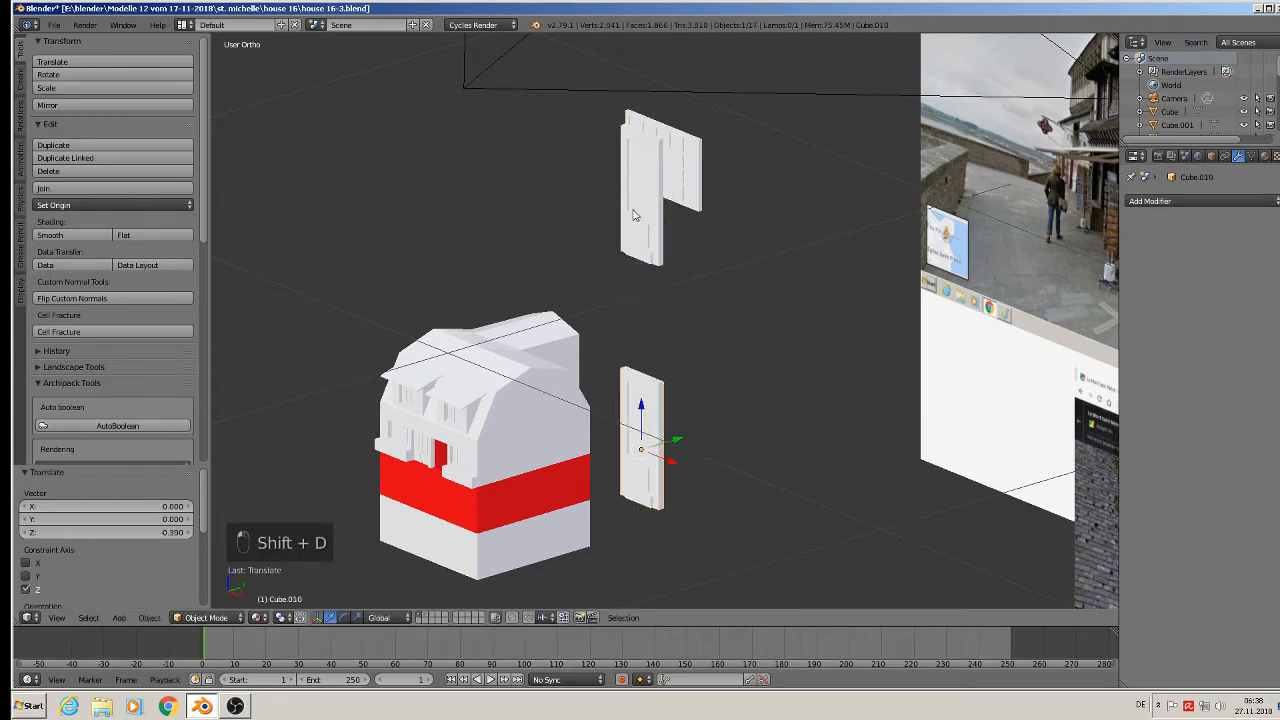
Step: Move the original single panel and the wider panel behind it to the second layer
{"action": "right_click", "coordinate": [635, 211]}
{"action": "right_click", "coordinate": [684, 180], "text": "shift"}
{"action": "key", "text": "m"}
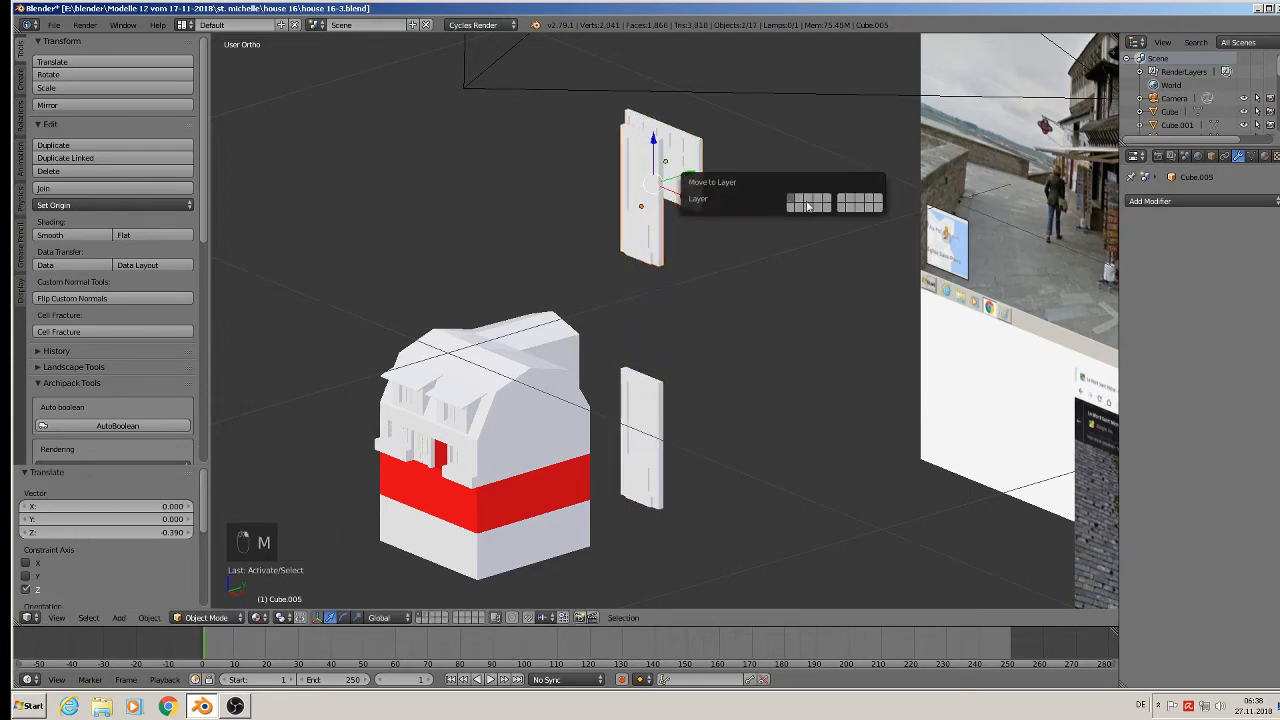
{"action": "left_click", "coordinate": [800, 202]}
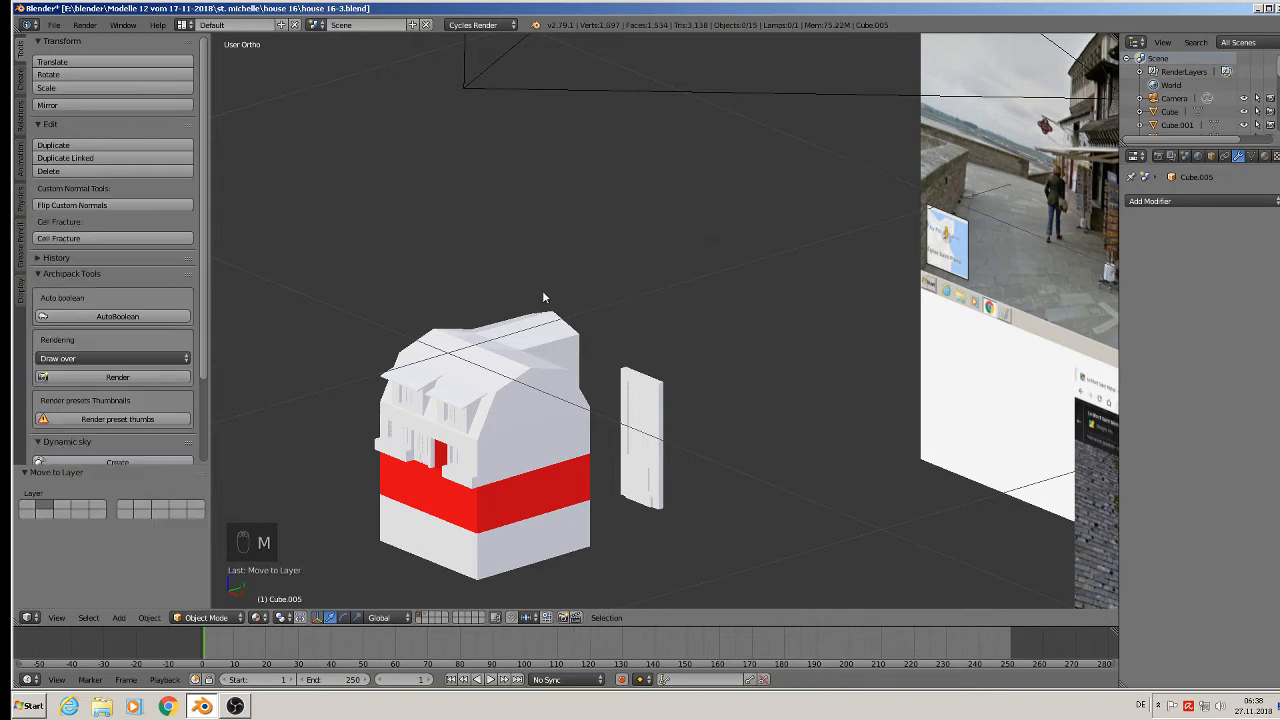
Step: Move a duplicate of the left opening's door panels, raised 0.433 along Z, to the second layer, and save the file
{"action": "right_click", "coordinate": [420, 452]}
{"action": "key", "text": "shift+d"}
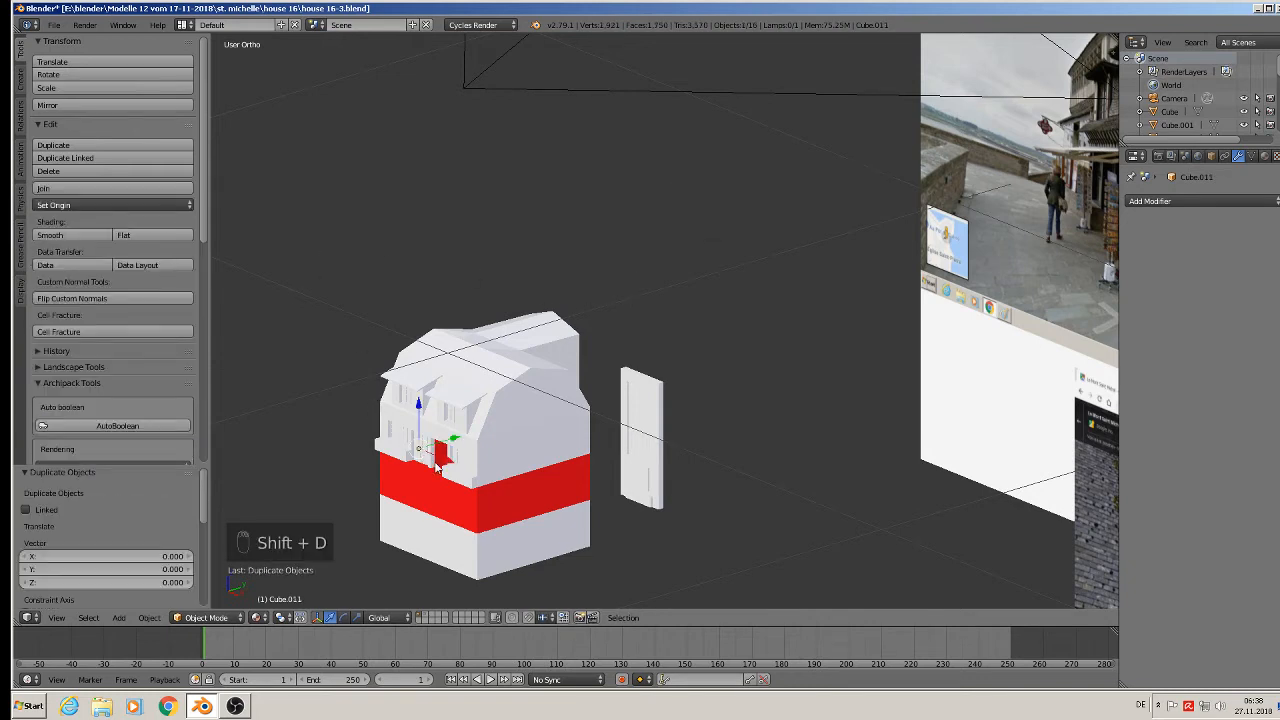
{"action": "left_click", "coordinate": [470, 179]}
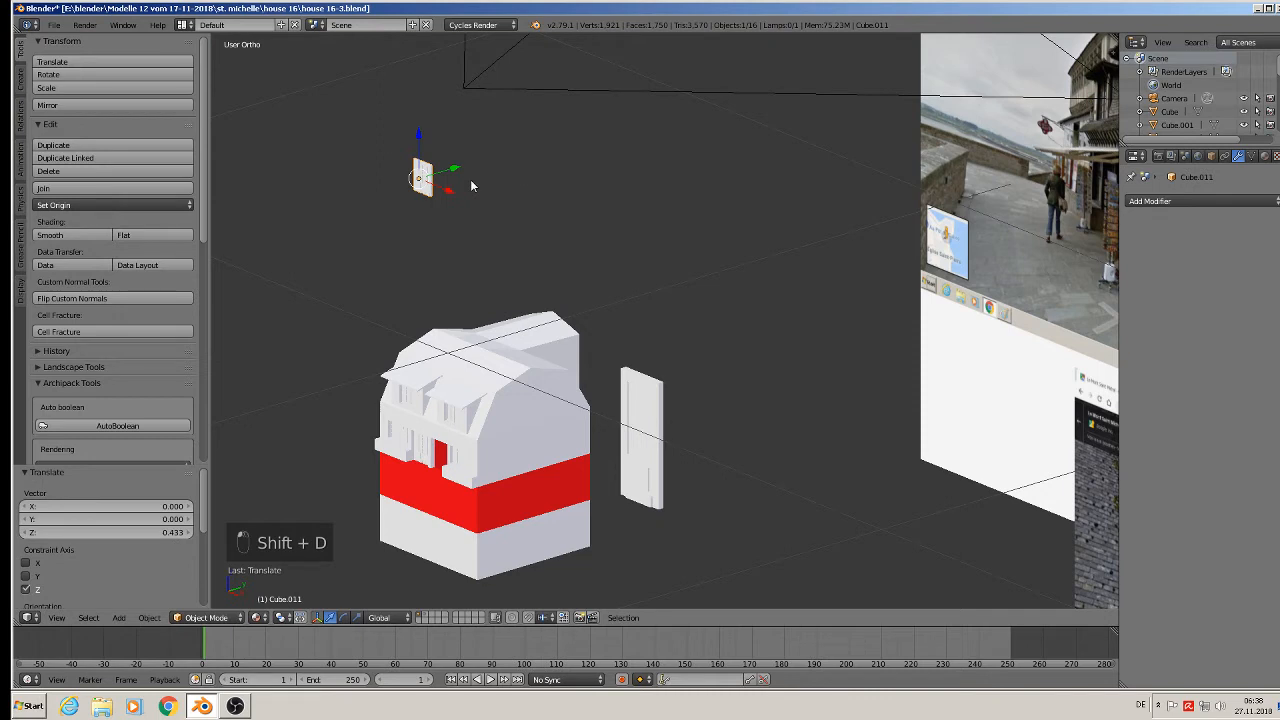
{"action": "key", "text": "m"}
{"action": "left_click", "coordinate": [588, 204]}
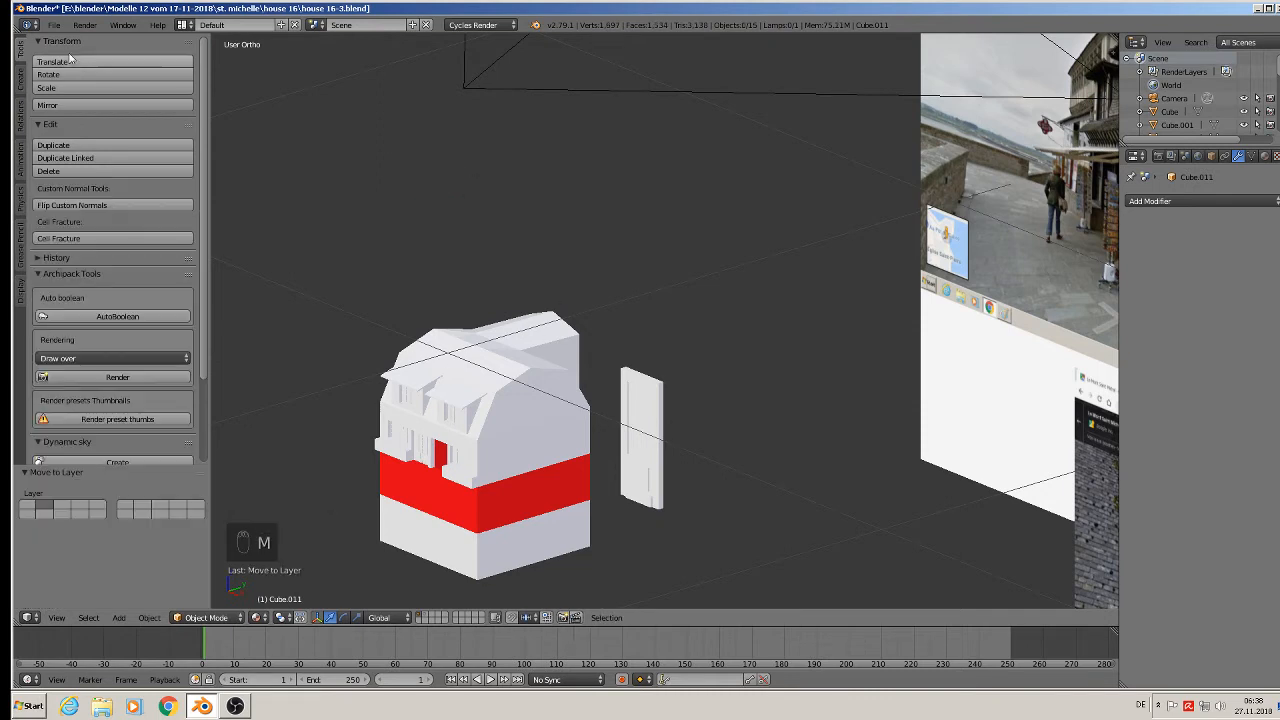
{"action": "left_click", "coordinate": [62, 24]}
{"action": "left_click", "coordinate": [70, 130]}
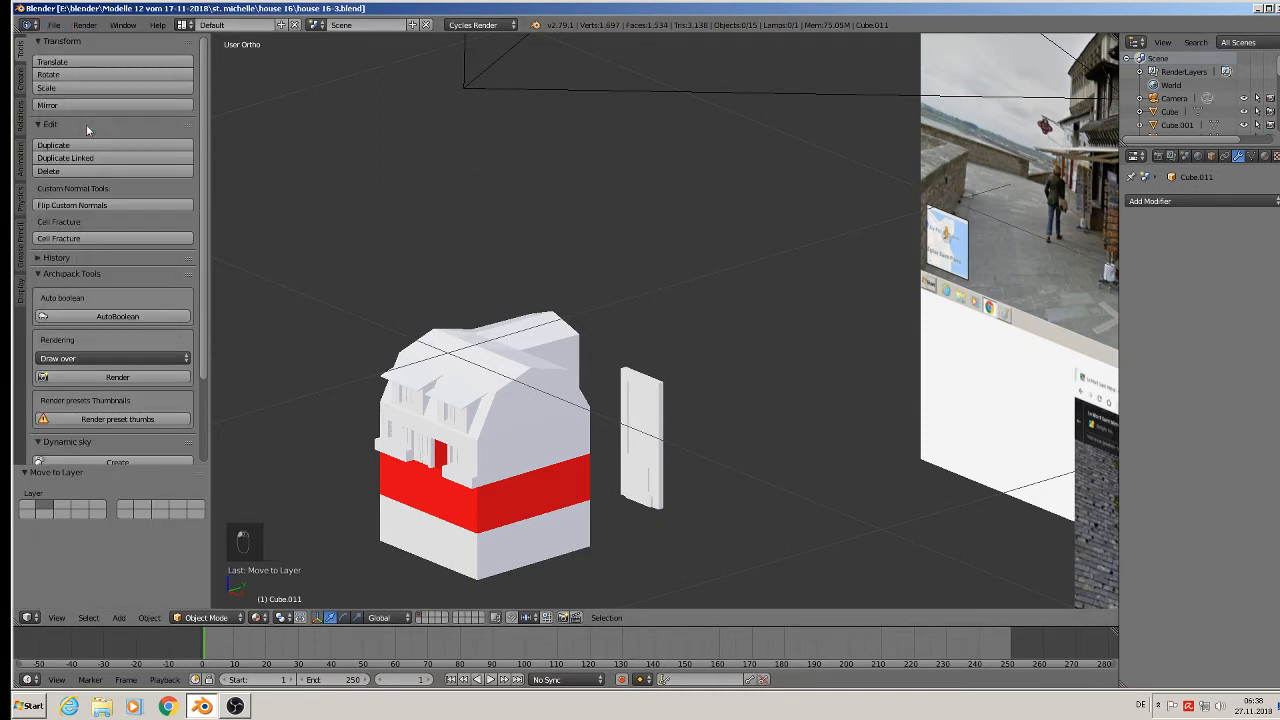
Step: Move the remaining single panel by -0.387 along X in front of the house and scale it to 0.388
{"action": "right_click", "coordinate": [631, 427]}
{"action": "key", "text": "KP_1"}
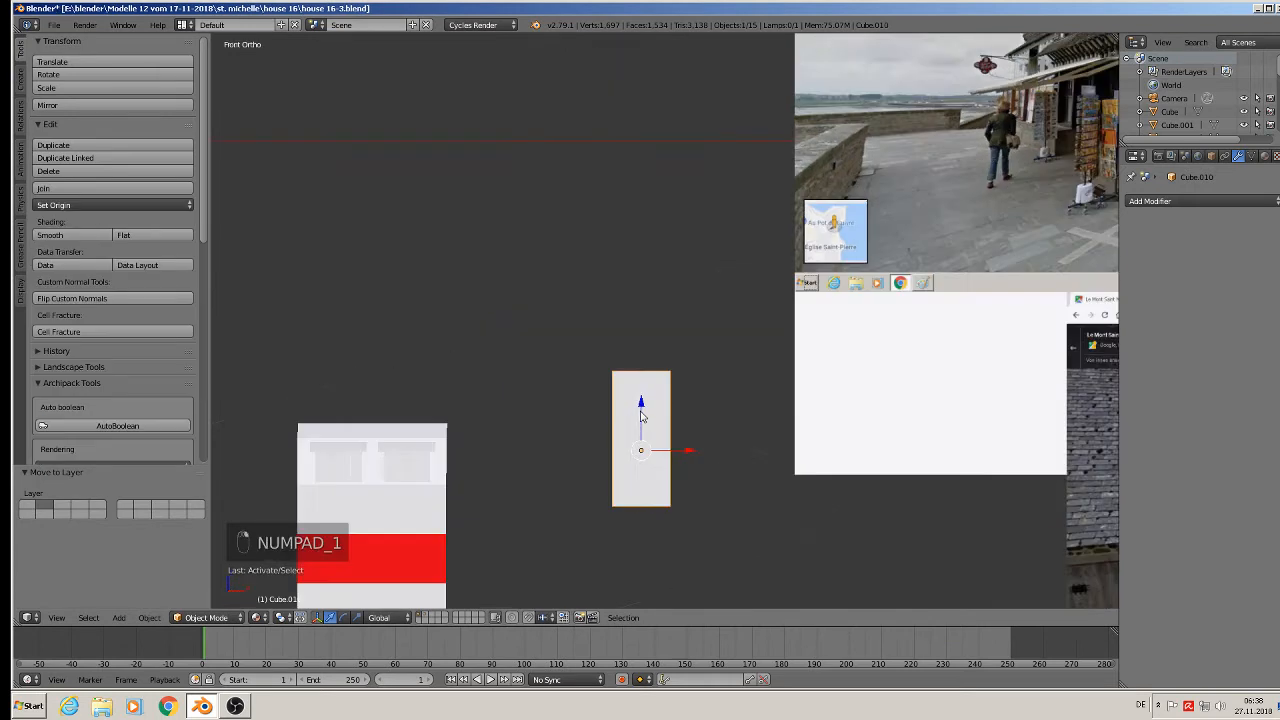
{"action": "middle_click_drag", "start_coordinate": [668, 424], "coordinate": [789, 319], "text": "shift"}
{"action": "left_click_drag", "start_coordinate": [805, 346], "coordinate": [548, 346]}
{"action": "scroll", "coordinate": [538, 371], "scroll_direction": "up", "scroll_amount": 3}
{"action": "key", "text": "s"}
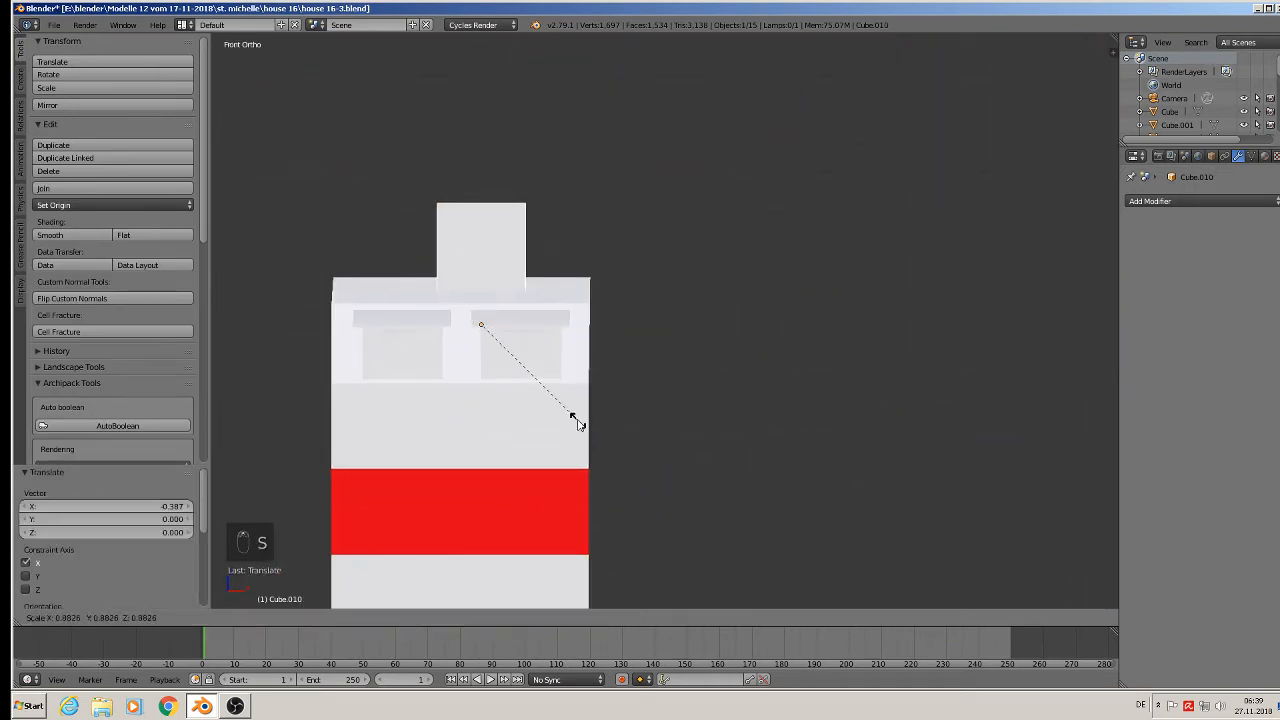
{"action": "left_click", "coordinate": [519, 373]}
Step: Bring the scaled panel along Y in front of the facade and lower it by 0.087 along Z
{"action": "middle_click_drag", "start_coordinate": [519, 373], "coordinate": [486, 300]}
{"action": "key", "text": "g"}
{"action": "key", "text": "y"}
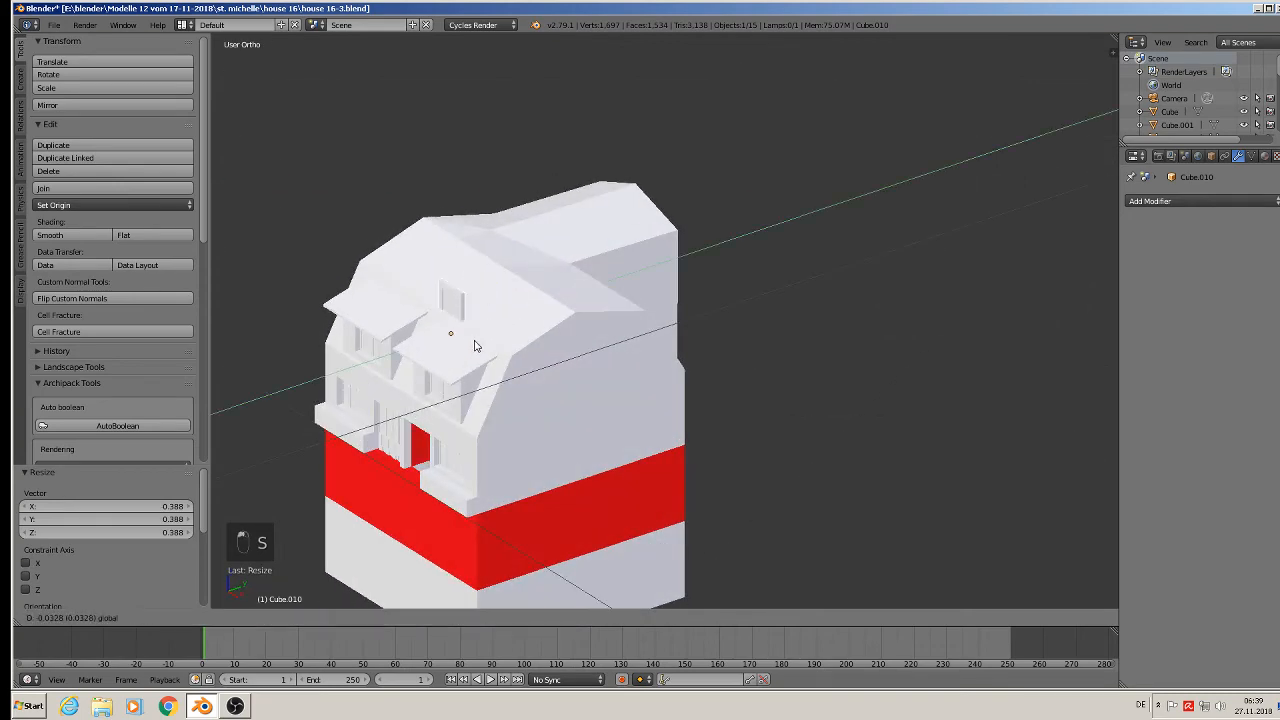
{"action": "left_click", "coordinate": [390, 332]}
{"action": "key", "text": "g"}
{"action": "key", "text": "z"}
{"action": "left_click", "coordinate": [392, 345]}
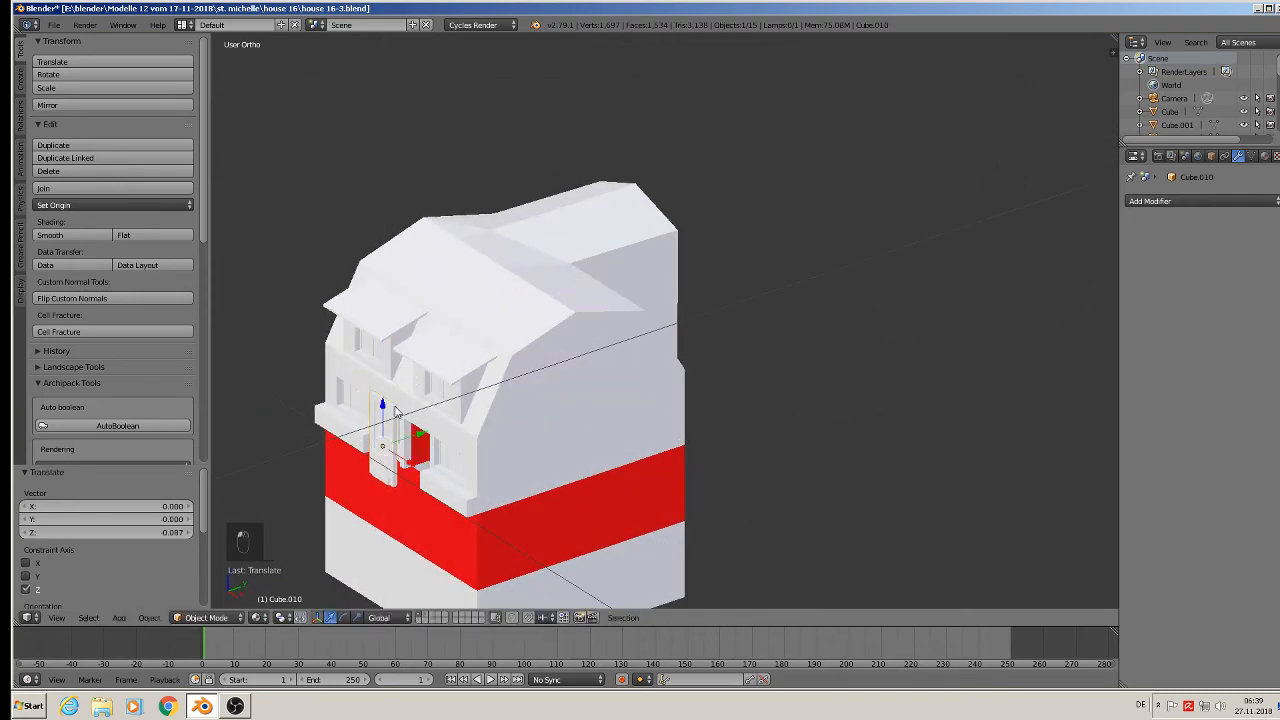
Step: Scale the panel down to about the right door opening's height and lower it by 0.015 along Z
{"action": "scroll", "coordinate": [448, 415], "scroll_direction": "up", "scroll_amount": 5}
{"action": "middle_click_drag", "start_coordinate": [448, 415], "coordinate": [706, 346]}
{"action": "scroll", "coordinate": [673, 293], "scroll_direction": "up", "scroll_amount": 3}
{"action": "key", "text": "s"}
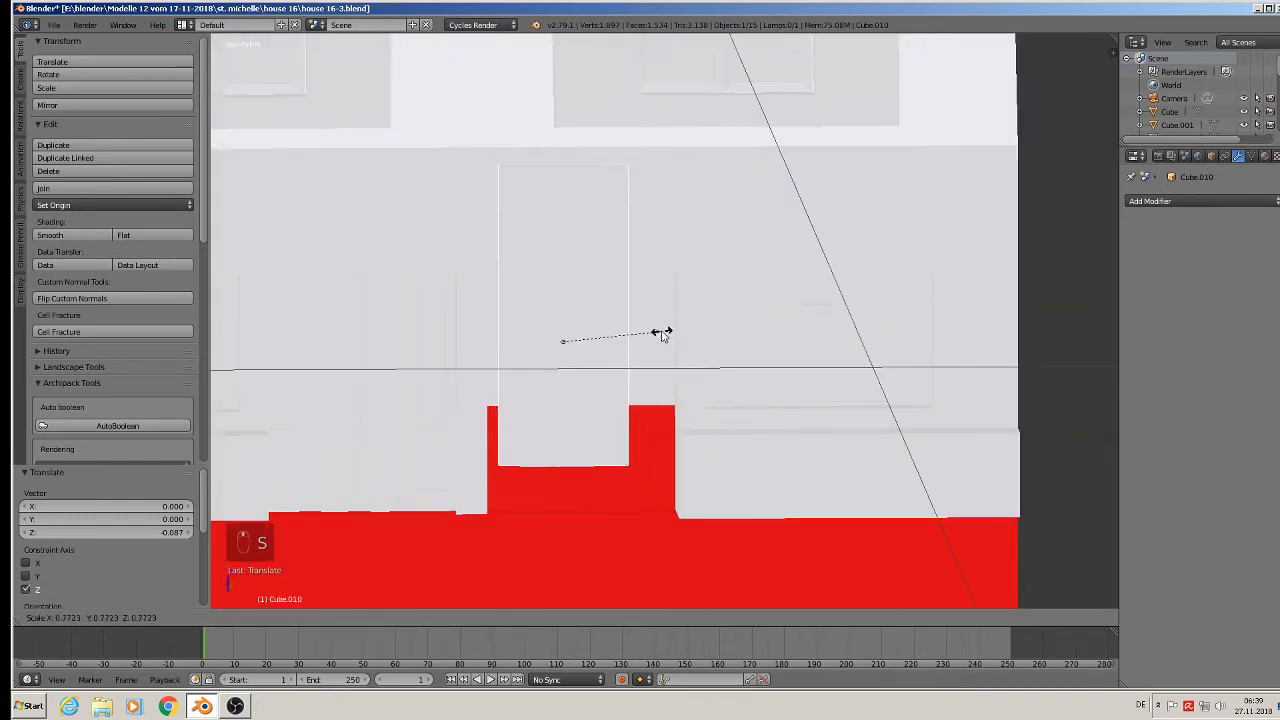
{"action": "left_click", "coordinate": [642, 324]}
{"action": "left_click_drag", "start_coordinate": [562, 295], "coordinate": [575, 375]}
{"action": "scroll", "coordinate": [570, 375], "scroll_direction": "down", "scroll_amount": 2}
{"action": "middle_click_drag", "start_coordinate": [566, 375], "coordinate": [557, 421]}
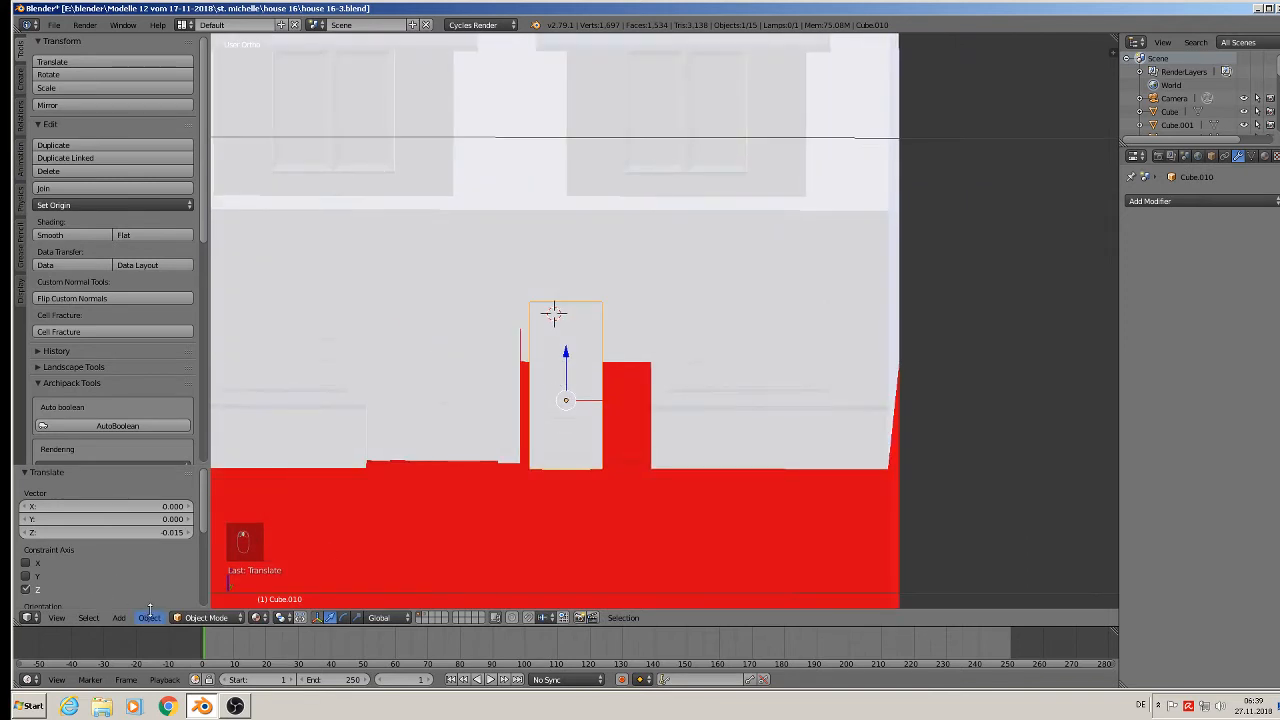
Step: Set the viewport shading to Solid and align the panel vertically with the right door opening in front view
{"action": "left_click", "coordinate": [258, 617]}
{"action": "left_click", "coordinate": [290, 573]}
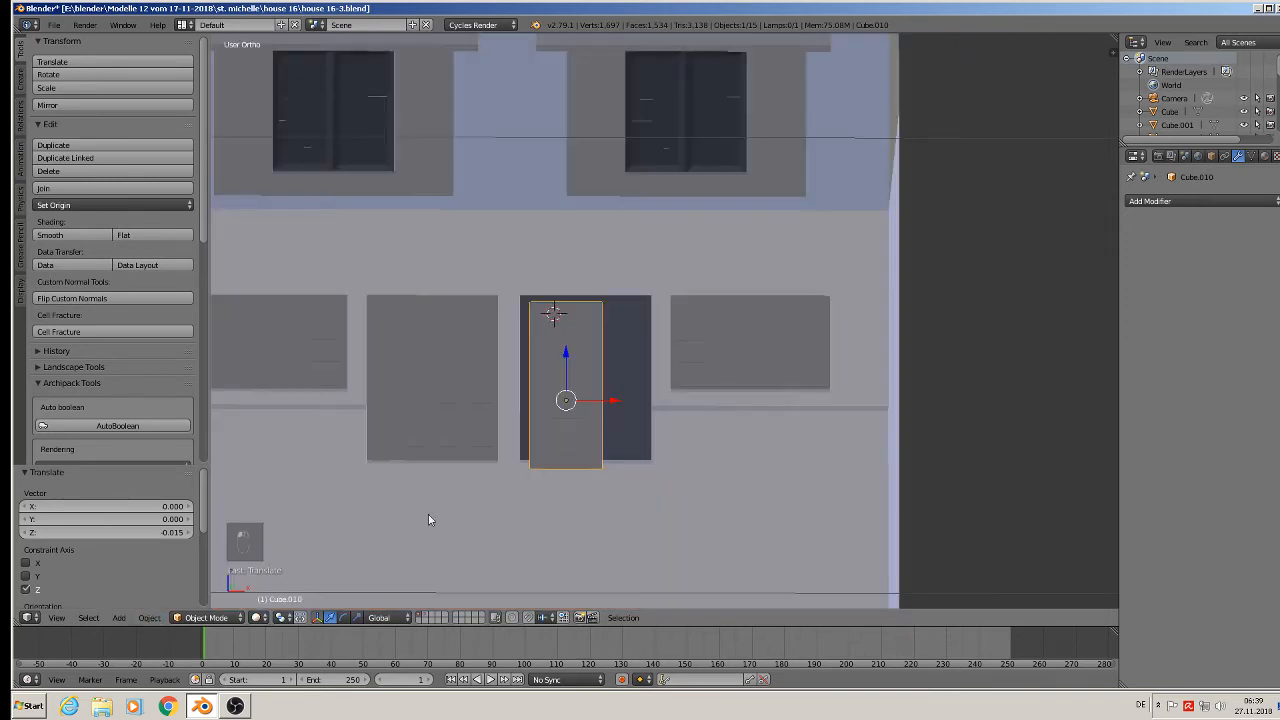
{"action": "key", "text": "KP_1"}
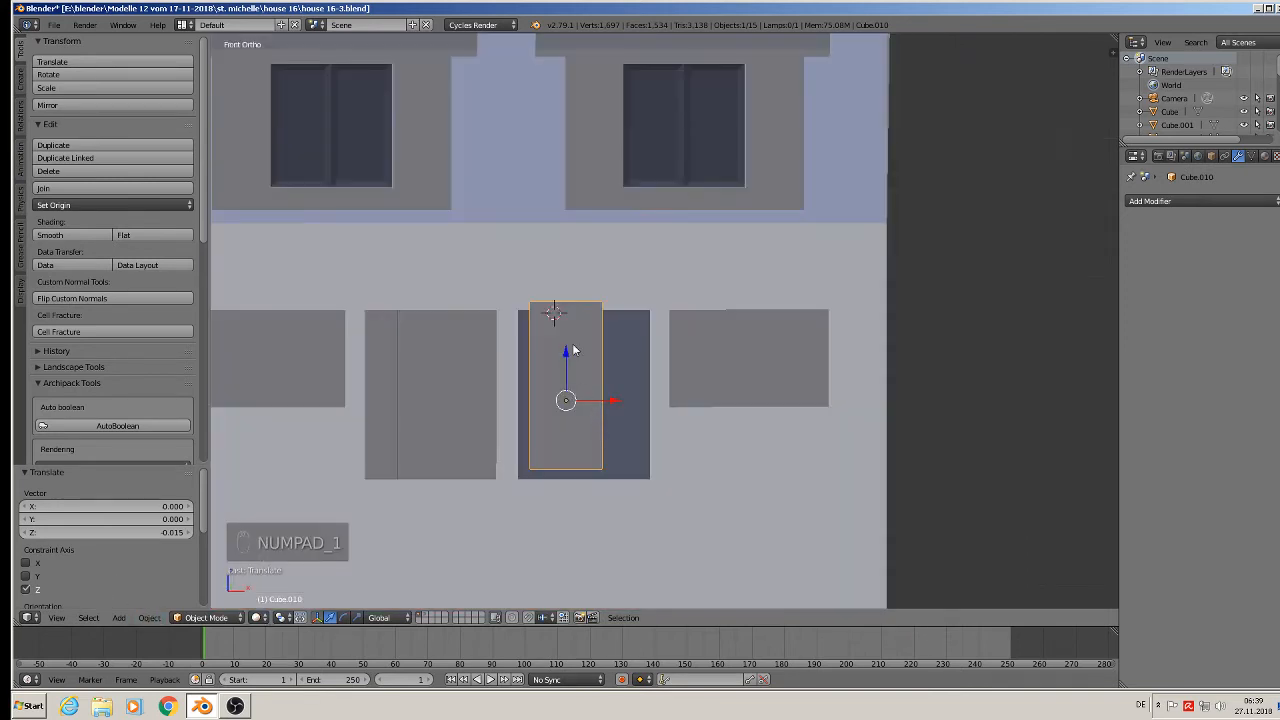
{"action": "left_click_drag", "start_coordinate": [573, 350], "coordinate": [565, 361]}
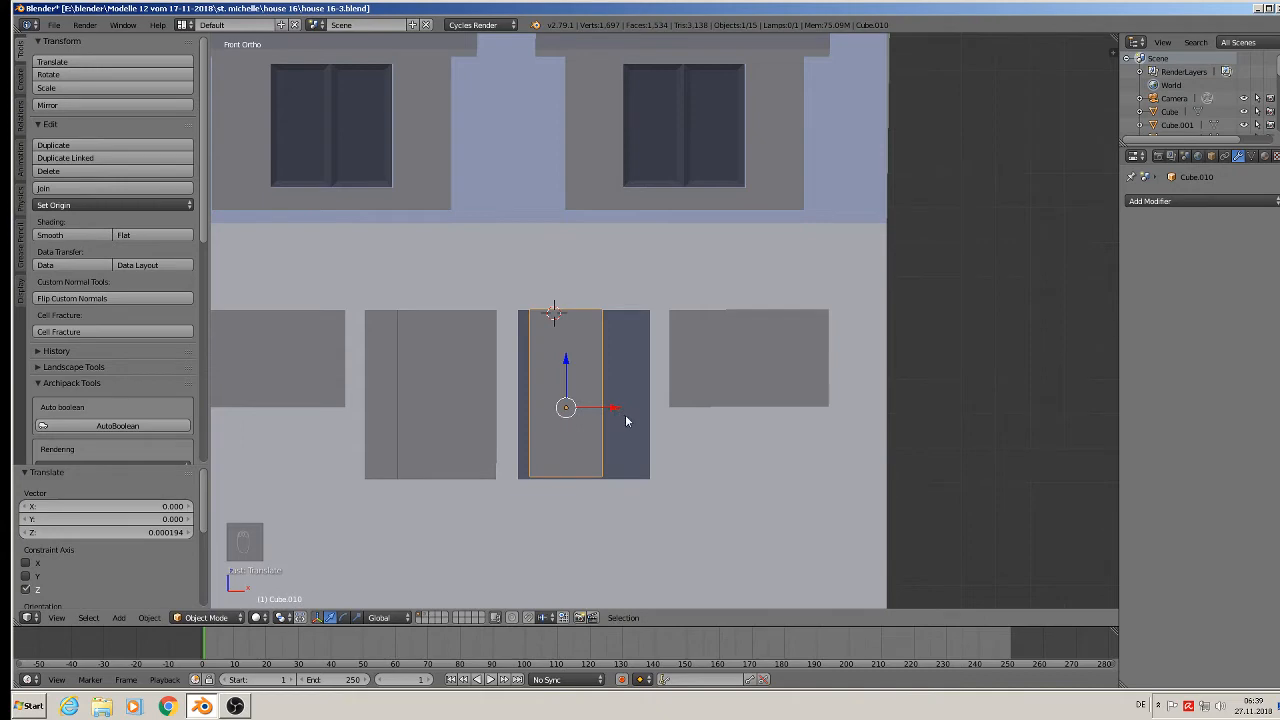
Step: Widen the panel by 1.916 along X and shift it 0.006 along X to cover the right door opening
{"action": "key", "text": "s"}
{"action": "key", "text": "x"}
{"action": "left_click", "coordinate": [639, 407]}
{"action": "key", "text": "g"}
{"action": "key", "text": "x"}
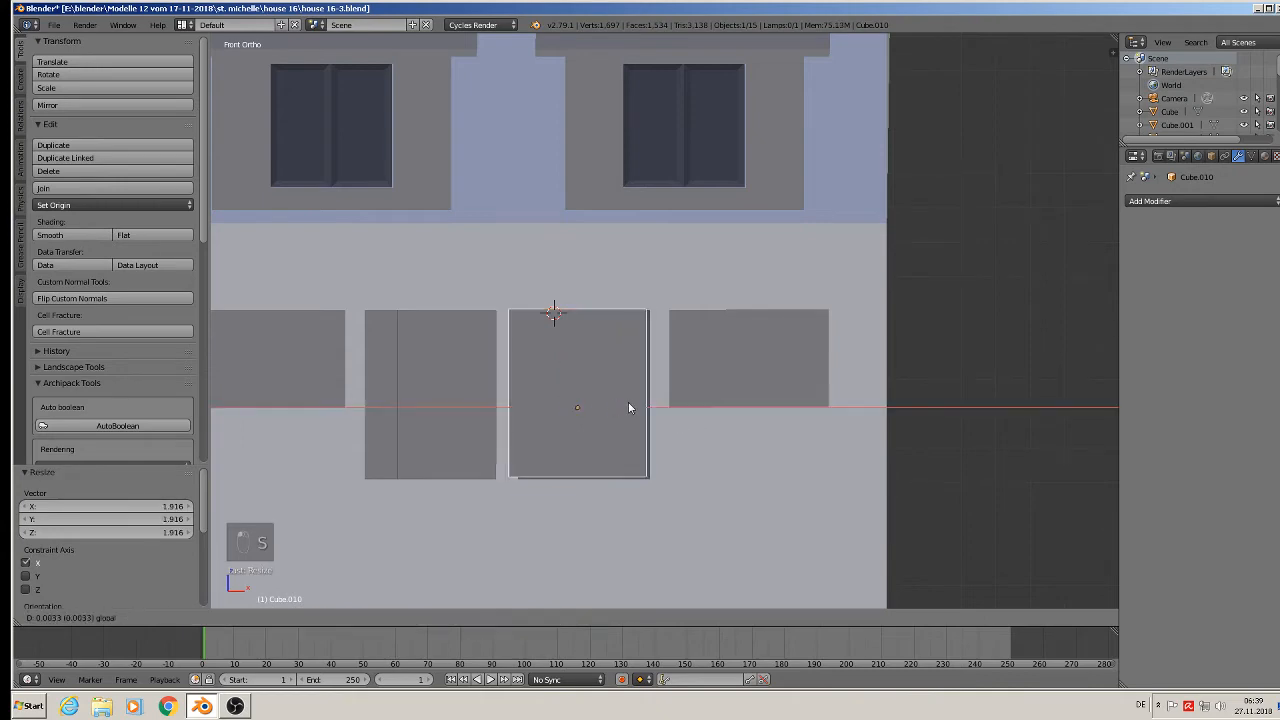
{"action": "left_click", "coordinate": [636, 403]}
Step: Move the door panel 0.037 along Y into the right door opening
{"action": "middle_click_drag", "start_coordinate": [636, 403], "coordinate": [553, 457]}
{"action": "scroll", "coordinate": [593, 393], "scroll_direction": "up", "scroll_amount": 3}
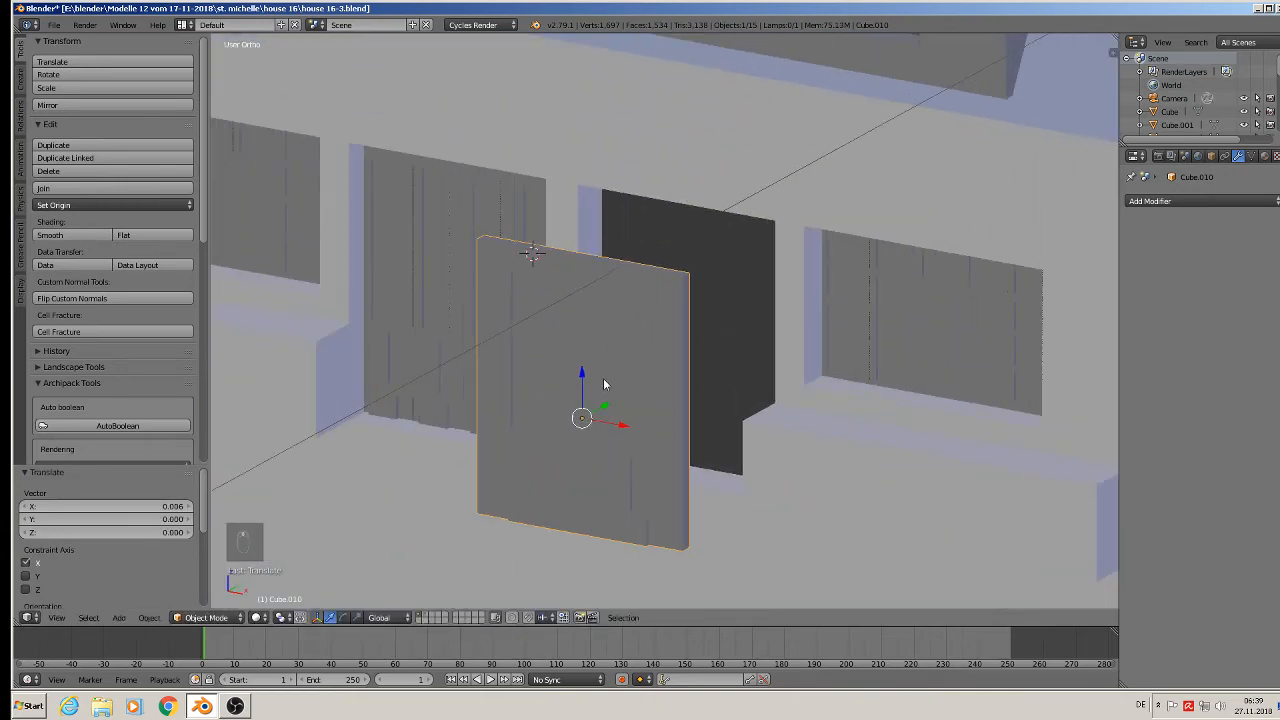
{"action": "middle_click_drag", "start_coordinate": [614, 406], "coordinate": [592, 435]}
{"action": "key", "text": "g"}
{"action": "key", "text": "y"}
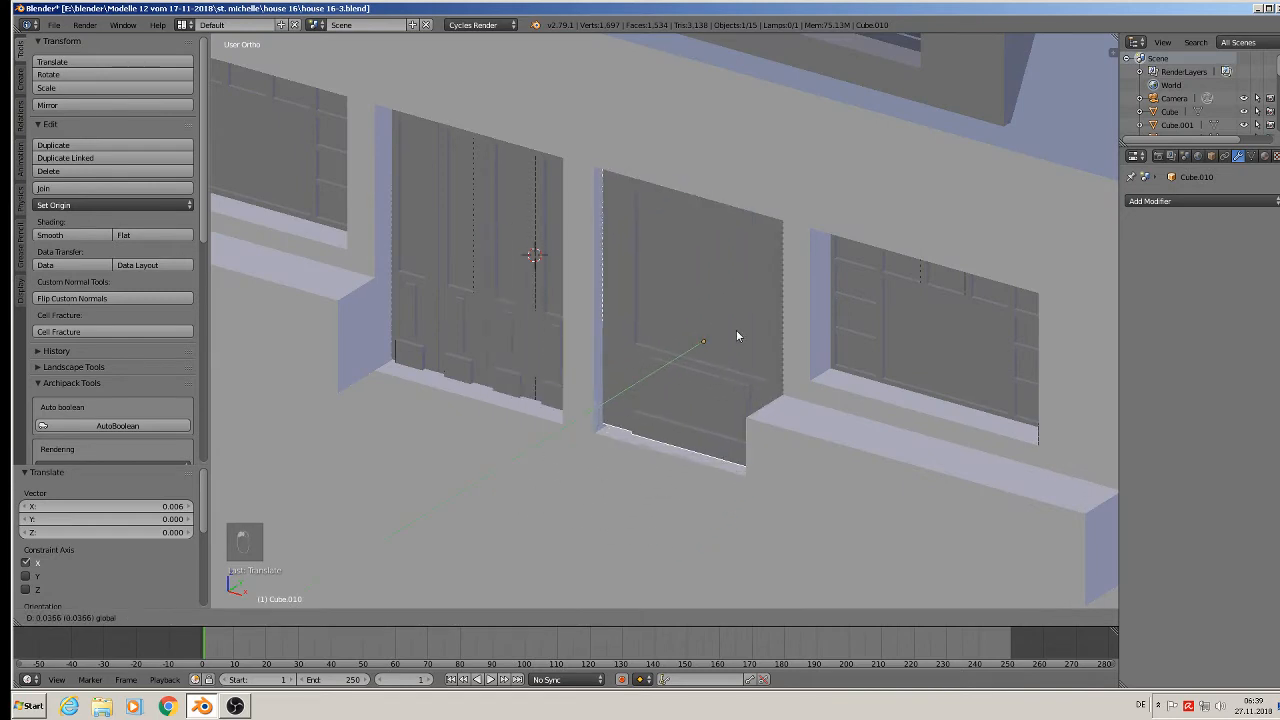
{"action": "left_click", "coordinate": [738, 333]}
Step: Rotate the right door about Z into an open position and shift it by -0.014 along X
{"action": "middle_click_drag", "start_coordinate": [657, 326], "coordinate": [693, 343]}
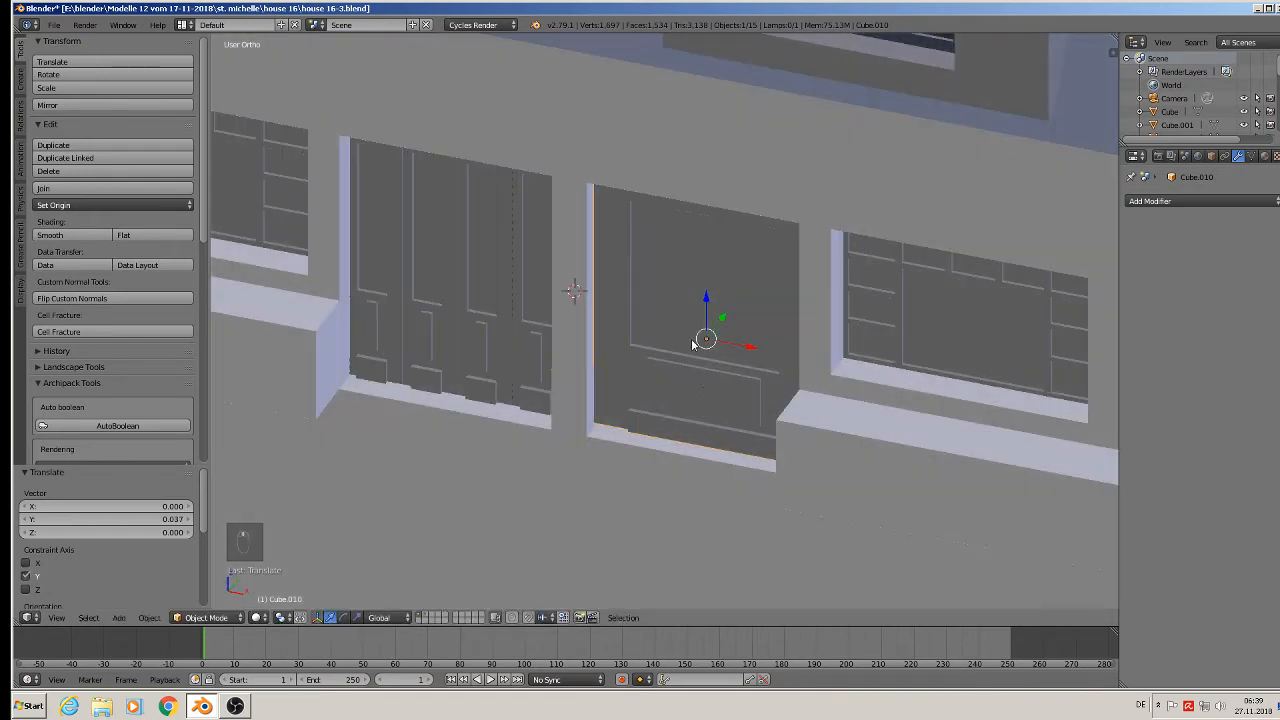
{"action": "key", "text": "r"}
{"action": "key", "text": "z"}
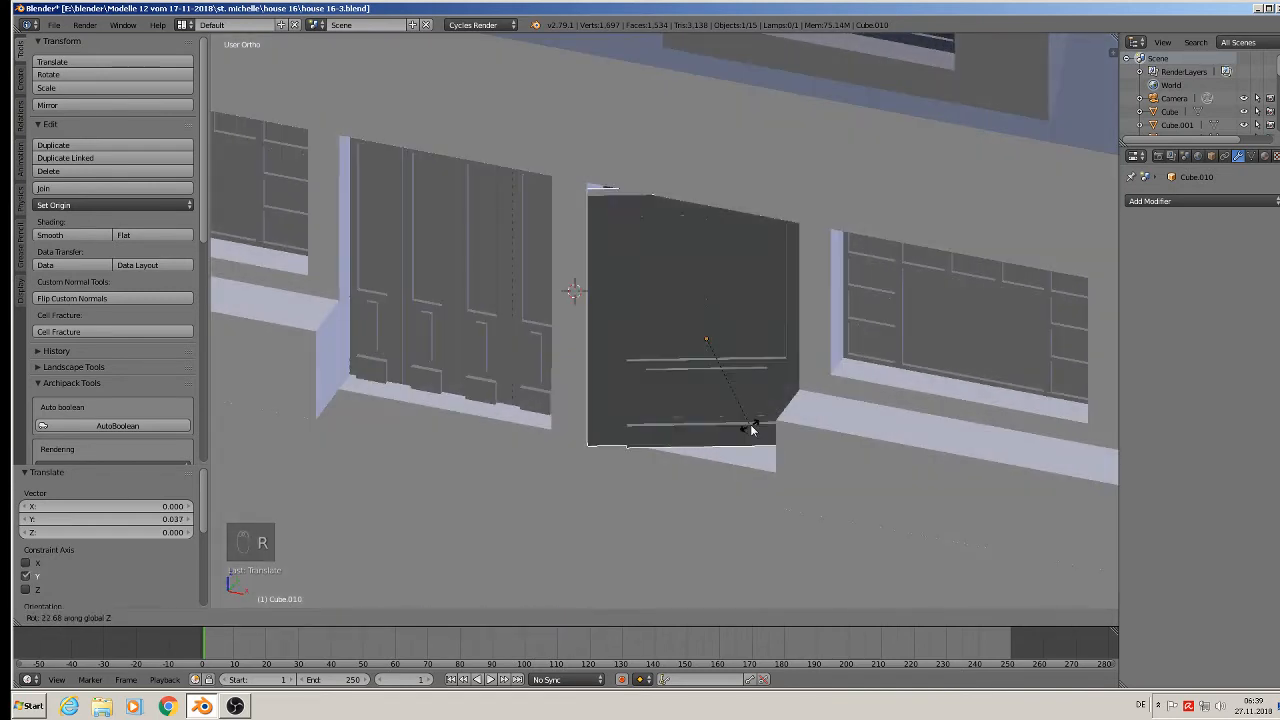
{"action": "left_click", "coordinate": [780, 345]}
{"action": "key", "text": "g"}
{"action": "key", "text": "x"}
{"action": "left_click", "coordinate": [673, 320]}
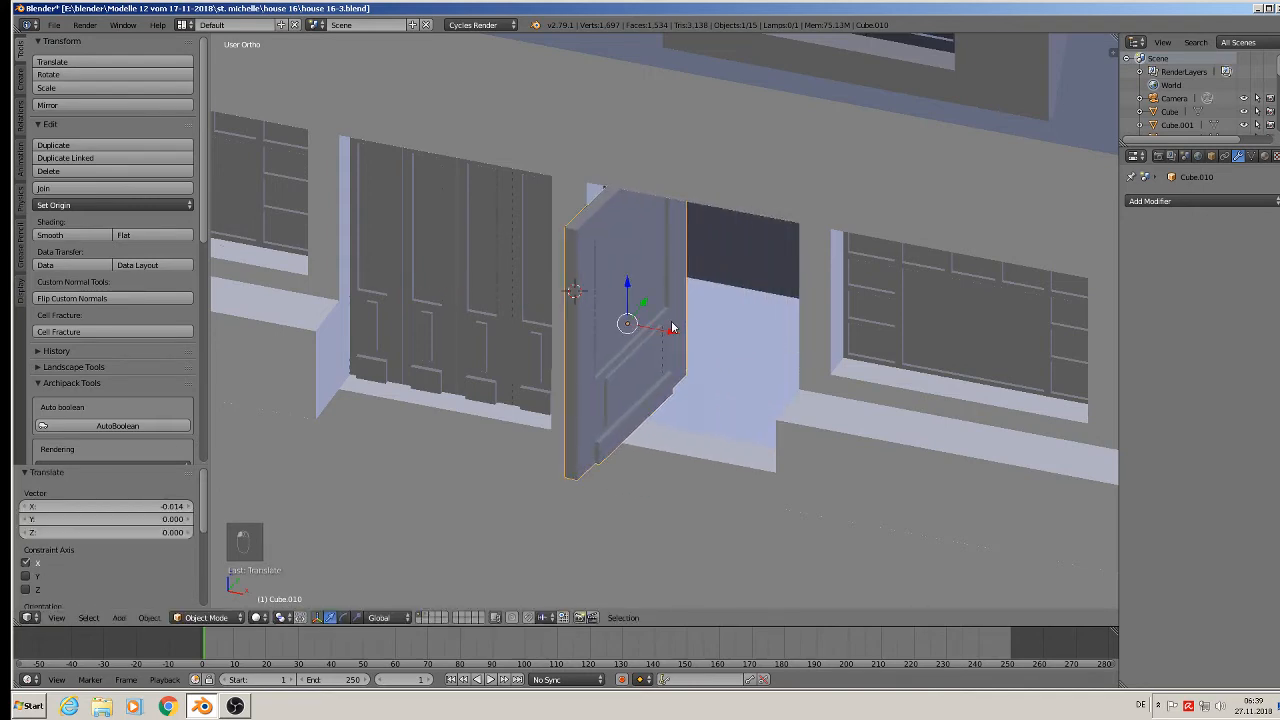
Step: Move the open right door 0.020 along Y into its opening
{"action": "middle_click_drag", "start_coordinate": [673, 320], "coordinate": [586, 336]}
{"action": "key", "text": "g"}
{"action": "key", "text": "y"}
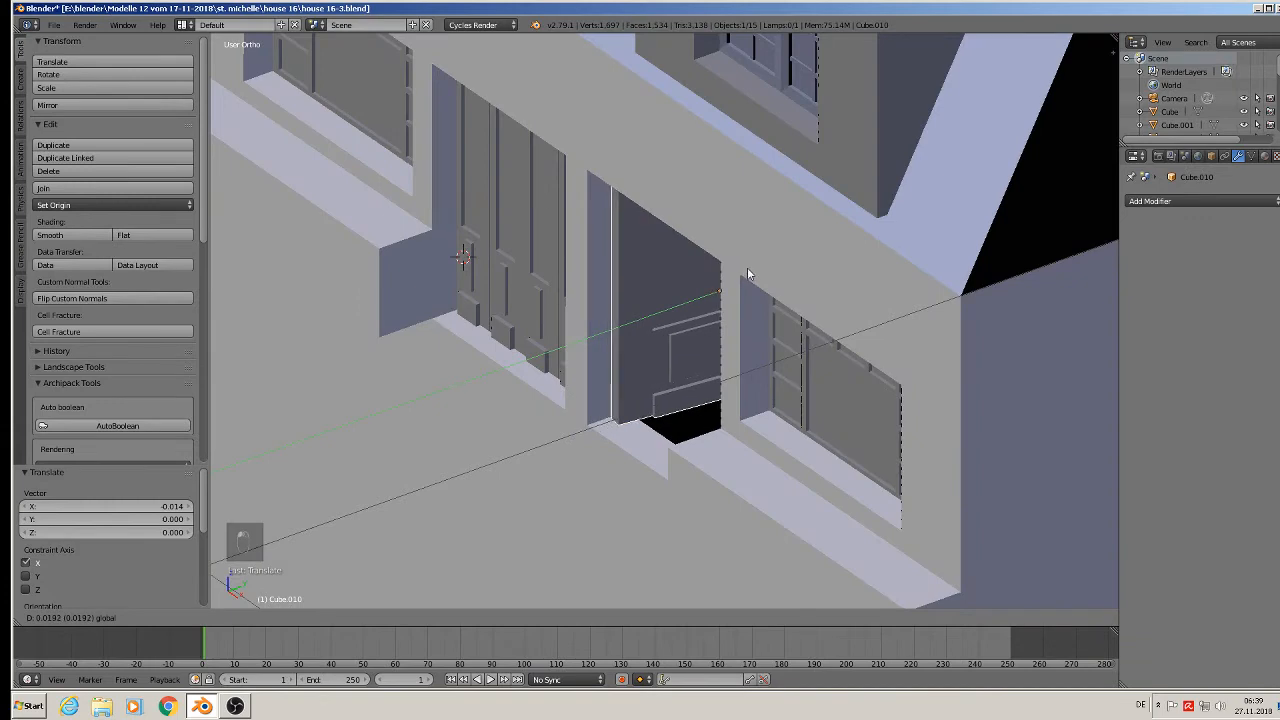
{"action": "left_click", "coordinate": [752, 266]}
{"action": "scroll", "coordinate": [787, 318], "scroll_direction": "up", "scroll_amount": 2}
{"action": "middle_click_drag", "start_coordinate": [787, 318], "coordinate": [808, 297]}
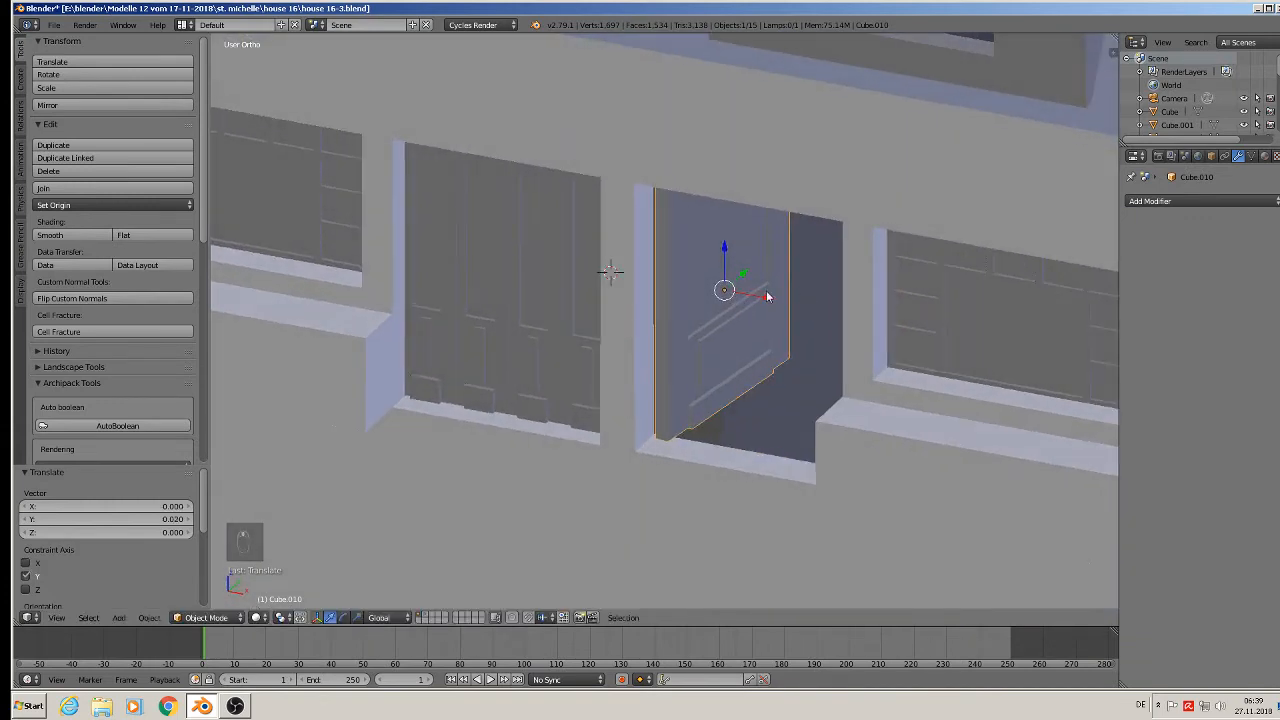
Step: Fine-tune the open door's position along X and rotate it slightly about Z within the right opening
{"action": "key", "text": "g"}
{"action": "key", "text": "x"}
{"action": "left_click_drag", "start_coordinate": [761, 290], "coordinate": [761, 291]}
{"action": "middle_click_drag", "start_coordinate": [781, 300], "coordinate": [803, 275]}
{"action": "left_click_drag", "start_coordinate": [751, 291], "coordinate": [744, 289]}
{"action": "middle_click_drag", "start_coordinate": [744, 289], "coordinate": [698, 354]}
{"action": "key", "text": "r"}
{"action": "key", "text": "z"}
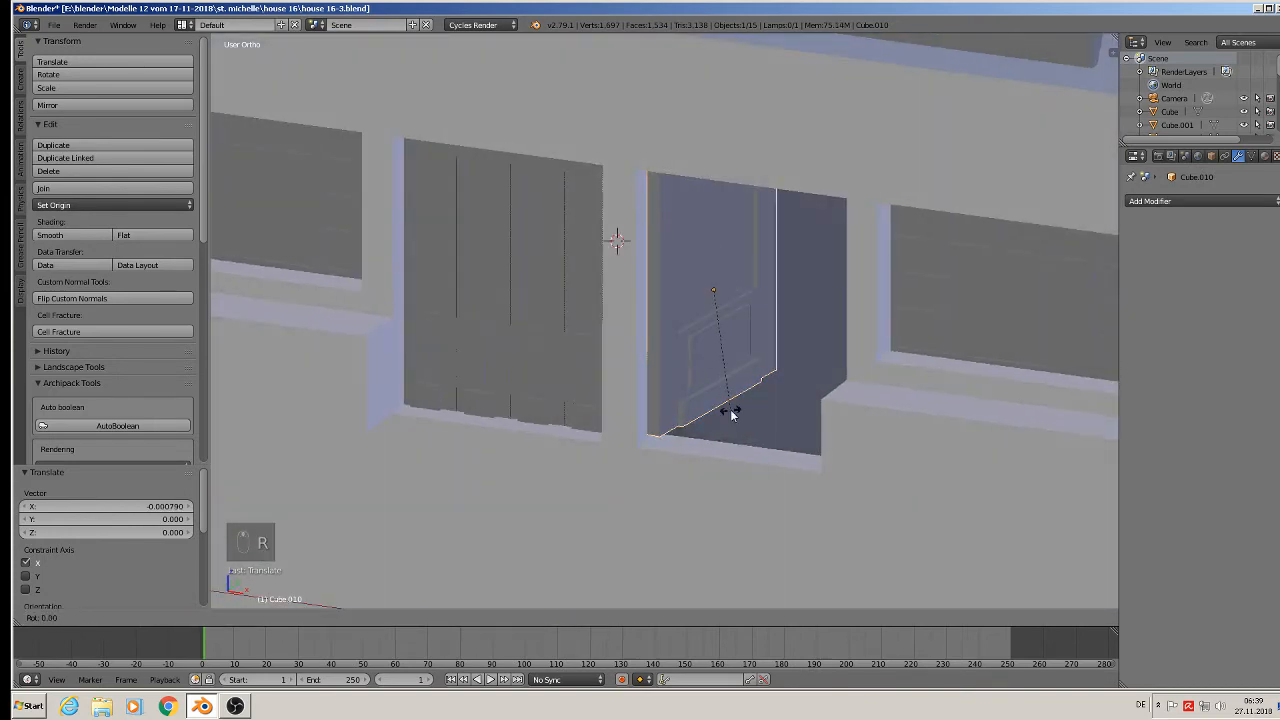
{"action": "left_click", "coordinate": [752, 401]}
{"action": "middle_click_drag", "start_coordinate": [752, 401], "coordinate": [745, 292]}
{"action": "mouse_move", "coordinate": [740, 294]}
{"action": "left_mouse_down"}
{"action": "mouse_move", "coordinate": [751, 291]}
{"action": "mouse_move", "coordinate": [737, 294]}
{"action": "left_mouse_up"}
{"action": "middle_click_drag", "start_coordinate": [737, 294], "coordinate": [723, 365]}
Step: Deselect the door, open the house body mesh for editing and limit selection to visible geometry
{"action": "key", "text": "Tab"}
{"action": "key", "text": "Tab"}
{"action": "key", "text": "a"}
{"action": "key", "text": "a"}
{"action": "key", "text": "a"}
{"action": "key", "text": "Tab"}
{"action": "key", "text": "Tab"}
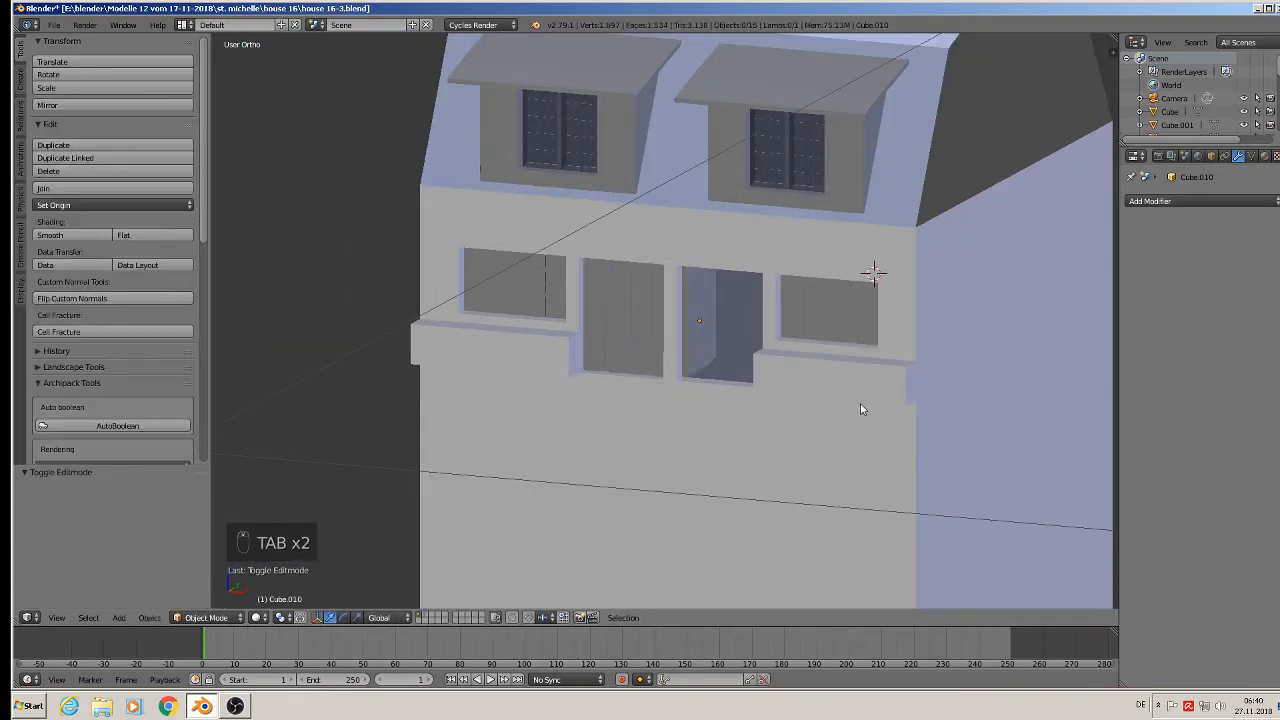
{"action": "right_click", "coordinate": [856, 423]}
{"action": "key", "text": "Tab"}
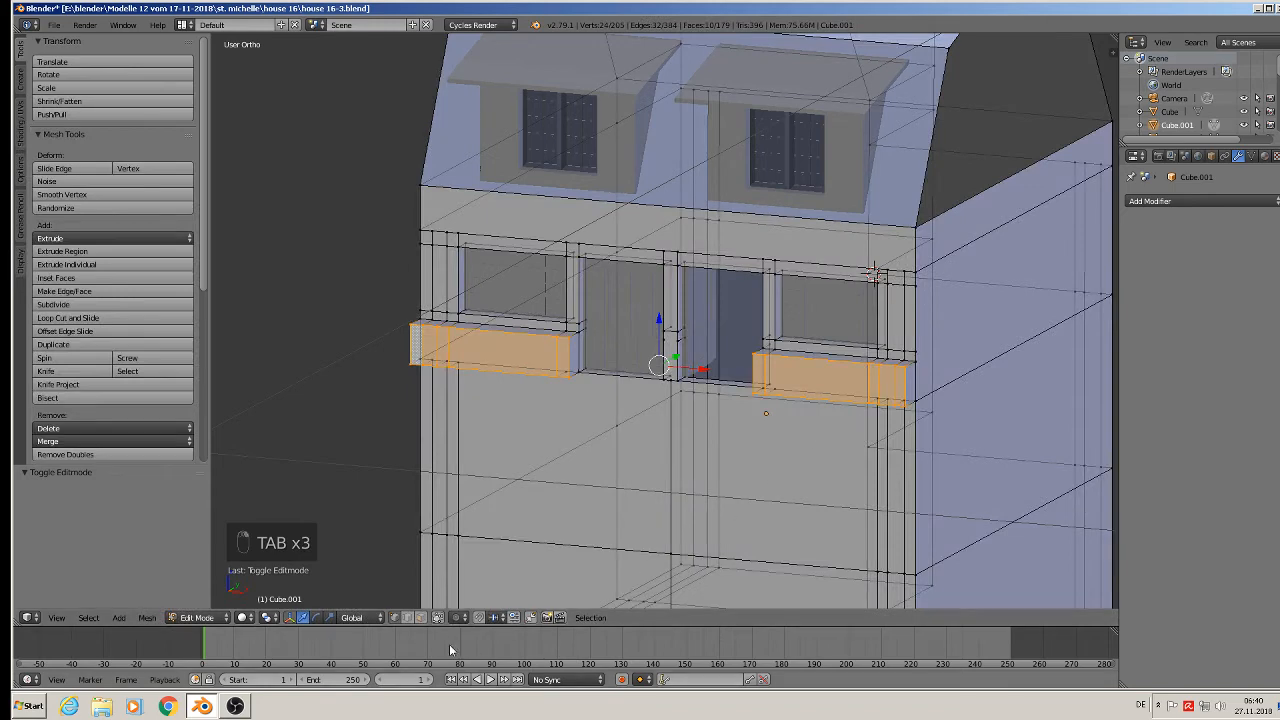
{"action": "left_click", "coordinate": [438, 617]}
Step: Cut a horizontal loop around the walls, slide it up to the ledges' underside, make a face from it and finish editing
{"action": "middle_click_drag", "start_coordinate": [800, 450], "coordinate": [890, 448]}
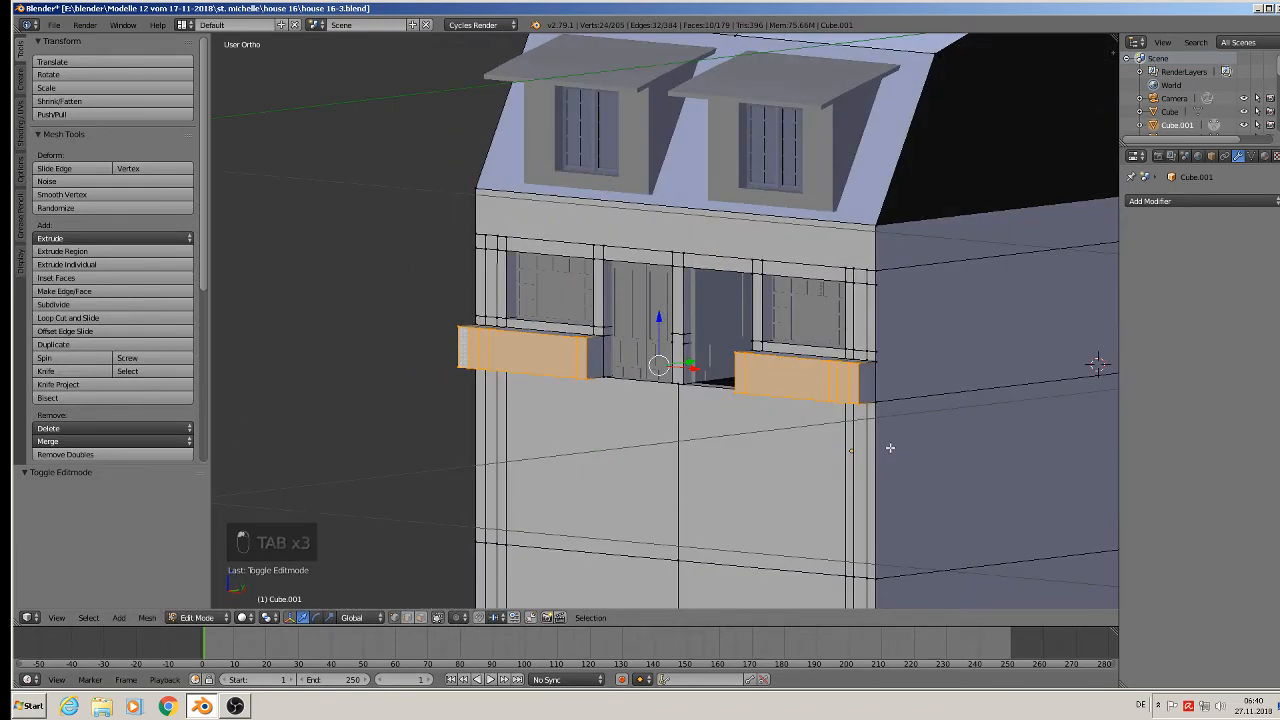
{"action": "key", "text": "ctrl+r"}
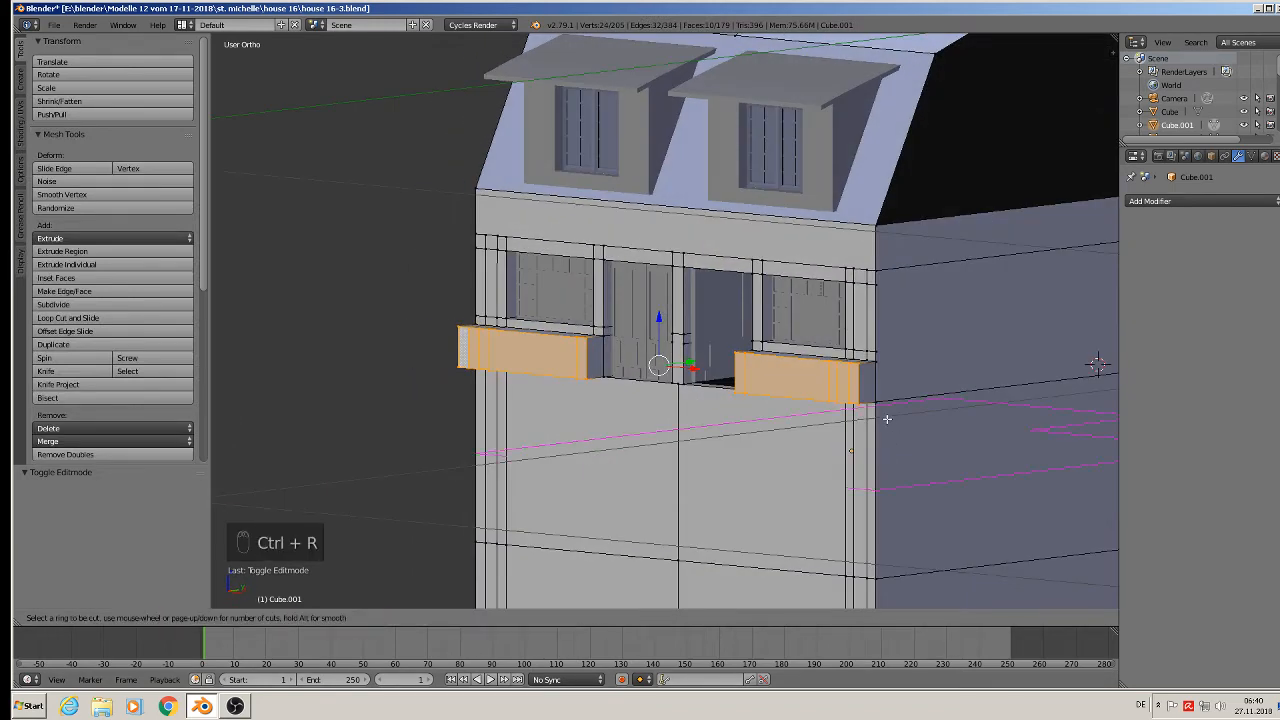
{"action": "left_click", "coordinate": [886, 420]}
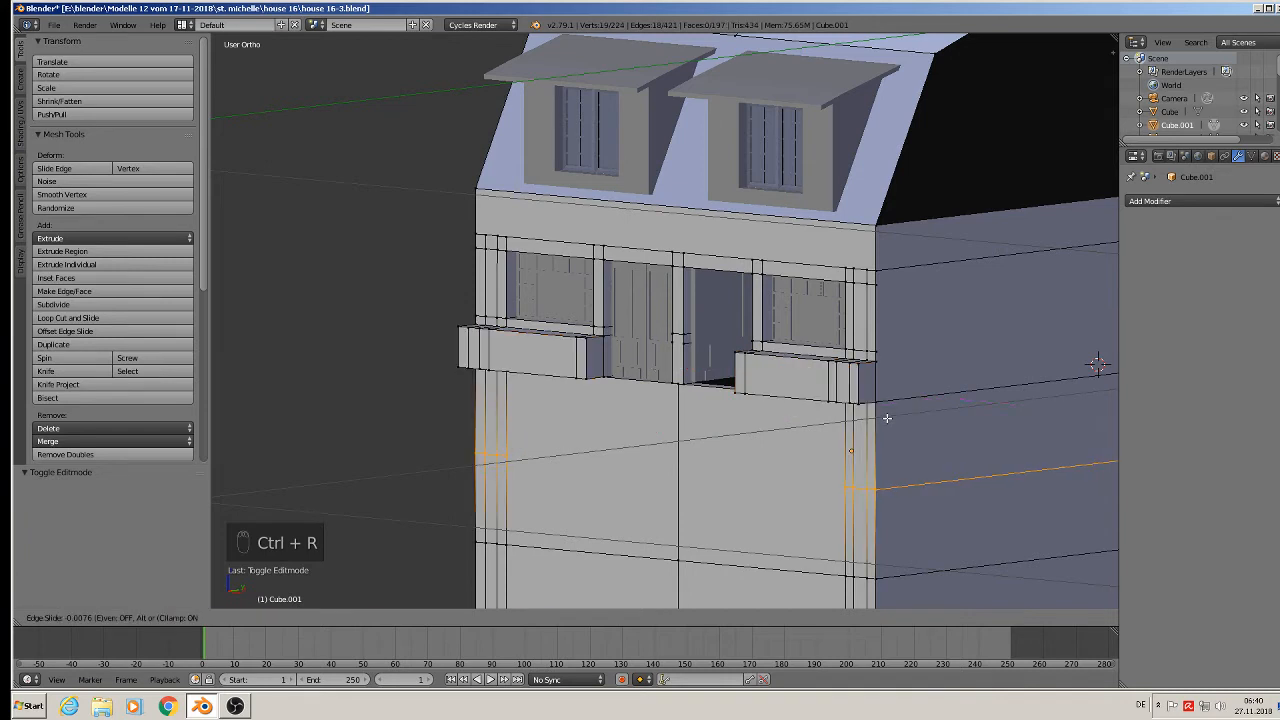
{"action": "left_click", "coordinate": [890, 338]}
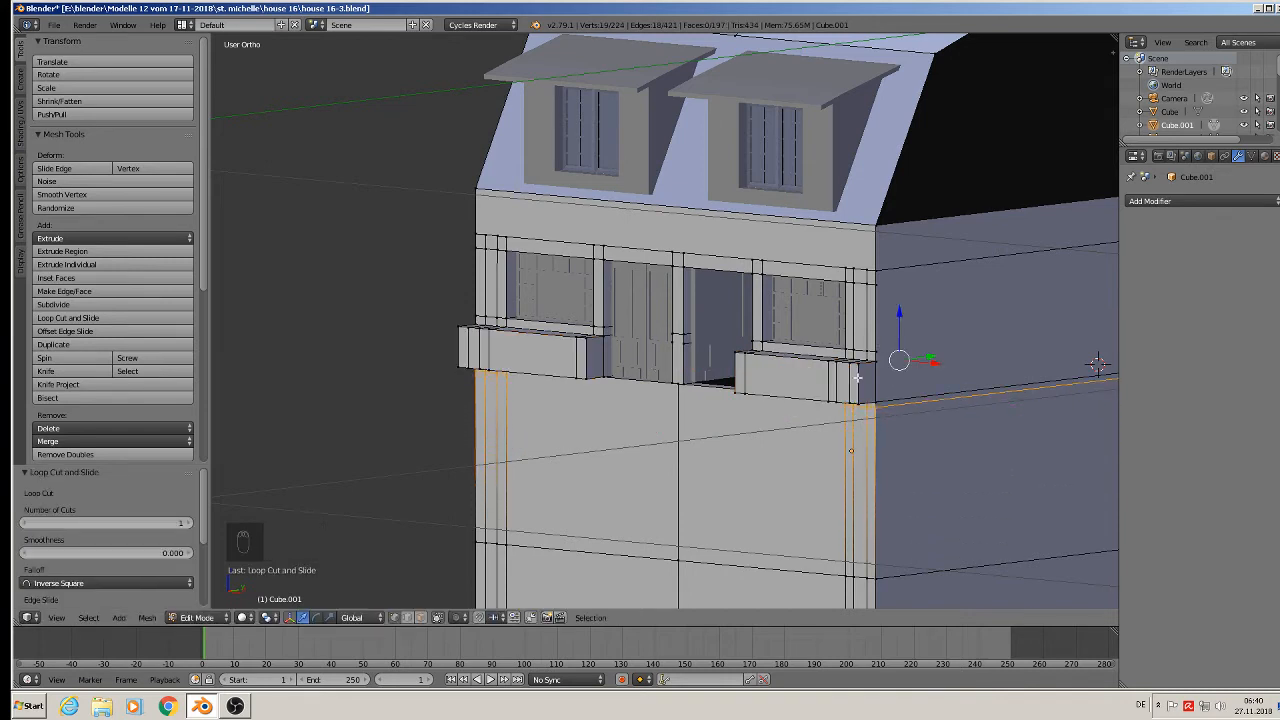
{"action": "key", "text": "f"}
{"action": "key", "text": "Tab"}
{"action": "middle_click_drag", "start_coordinate": [869, 385], "coordinate": [926, 397]}
{"action": "scroll", "coordinate": [927, 397], "scroll_direction": "down", "scroll_amount": 4}
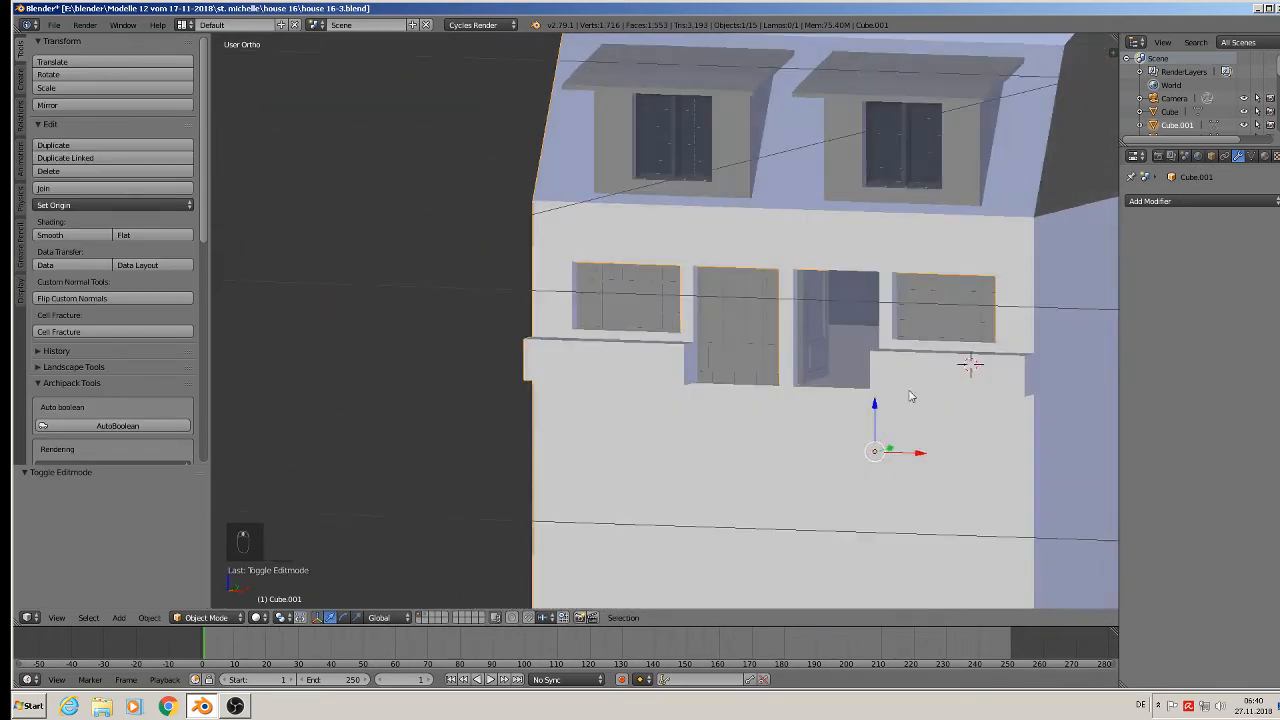
Step: Save the house file, set the viewport shading to Material, deselect everything and bring the reference photo into view
{"action": "left_click", "coordinate": [54, 24]}
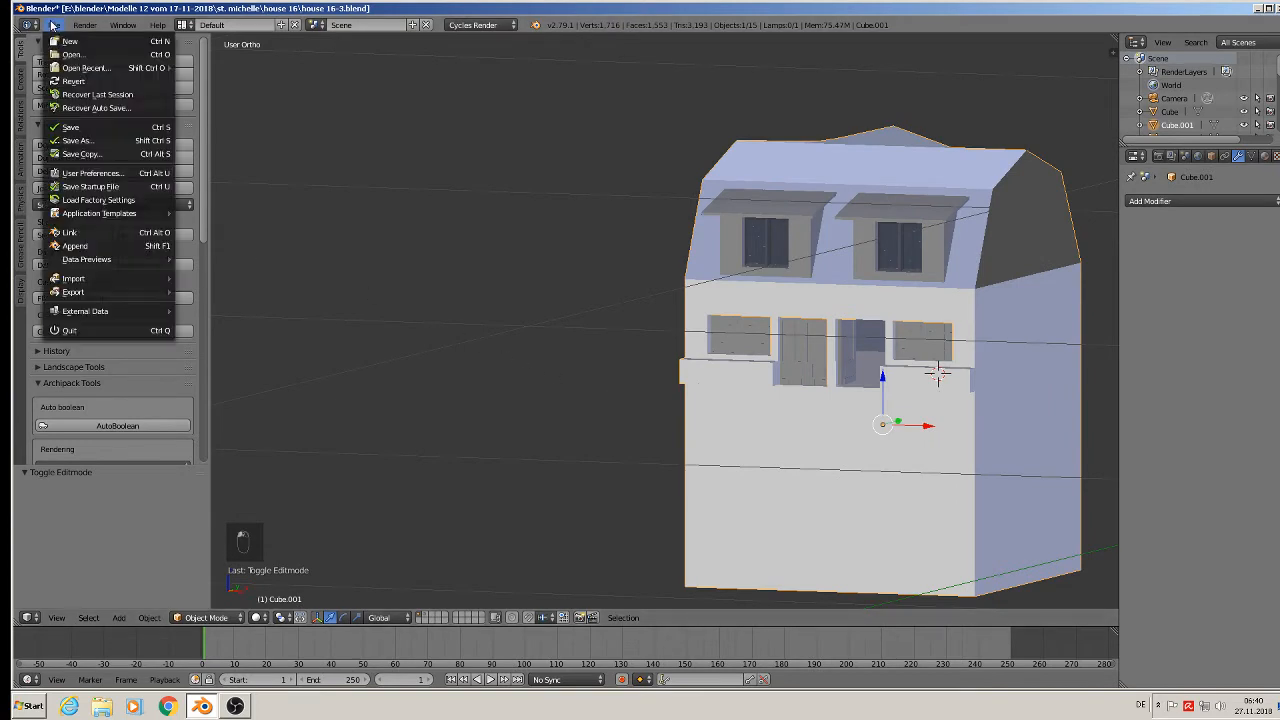
{"action": "left_click", "coordinate": [80, 126]}
{"action": "left_click", "coordinate": [257, 617]}
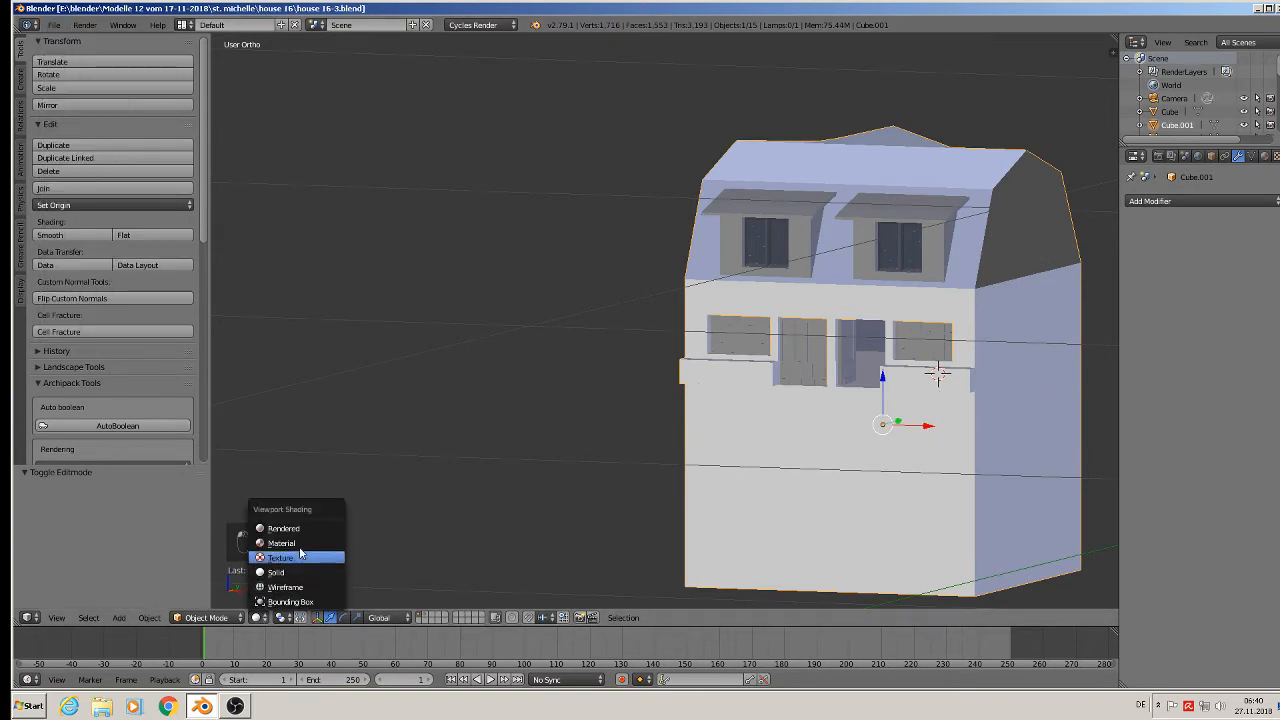
{"action": "left_click", "coordinate": [290, 543]}
{"action": "scroll", "coordinate": [755, 448], "scroll_direction": "down", "scroll_amount": 3}
{"action": "key", "text": "a"}
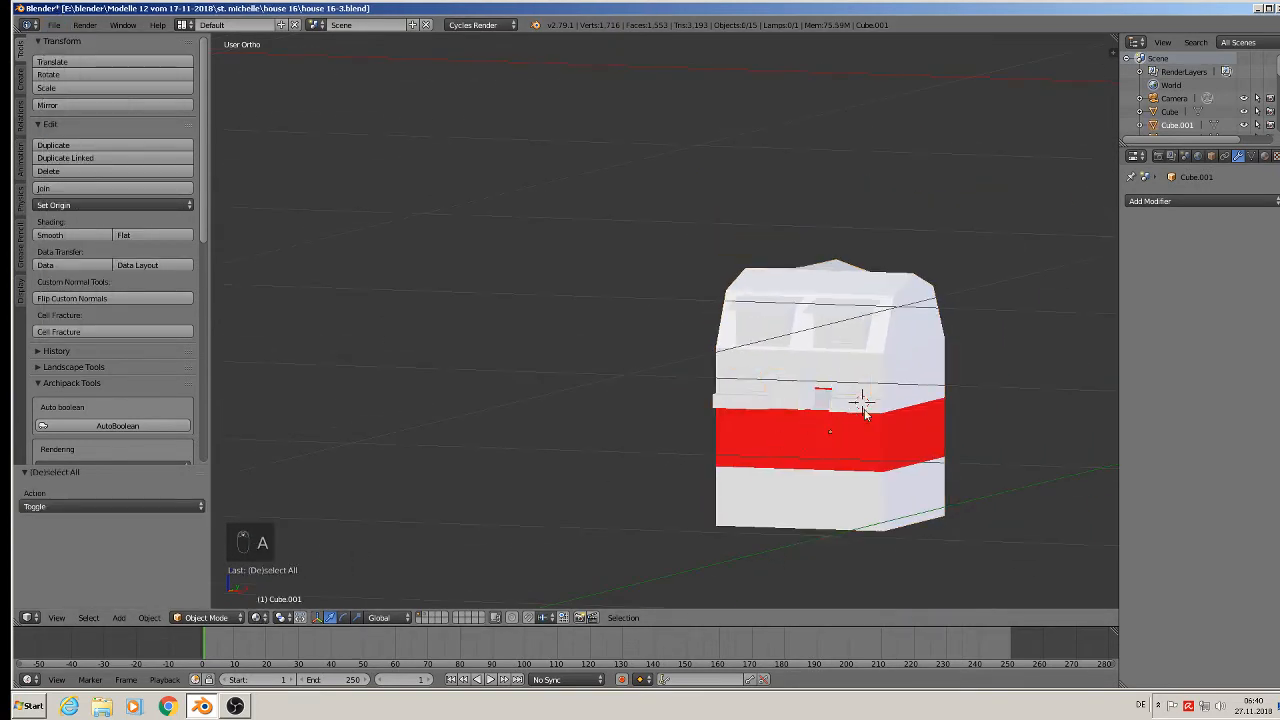
{"action": "middle_click_drag", "start_coordinate": [800, 430], "coordinate": [714, 313]}
{"action": "middle_click_drag", "start_coordinate": [872, 507], "coordinate": [600, 283]}
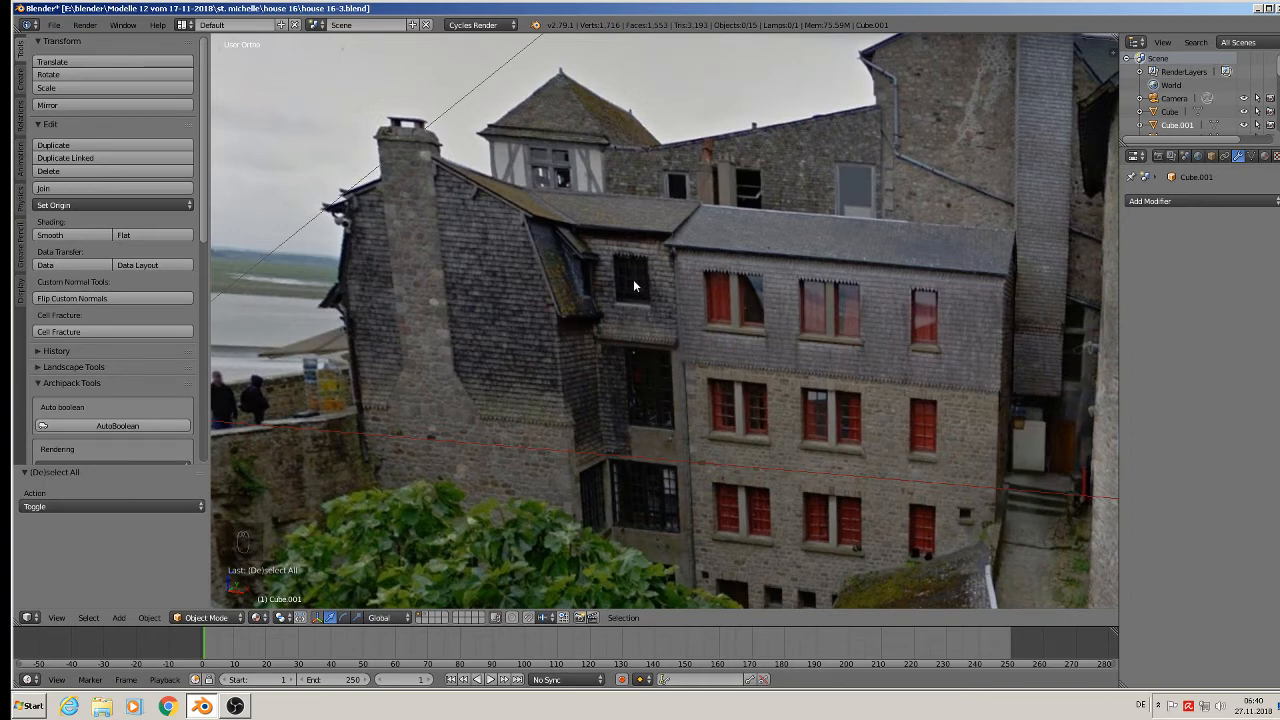
Step: Add a cube at the upper dark window in the reference photo, shrink it to a small block and move it 0.035 along X
{"action": "left_click", "coordinate": [120, 618]}
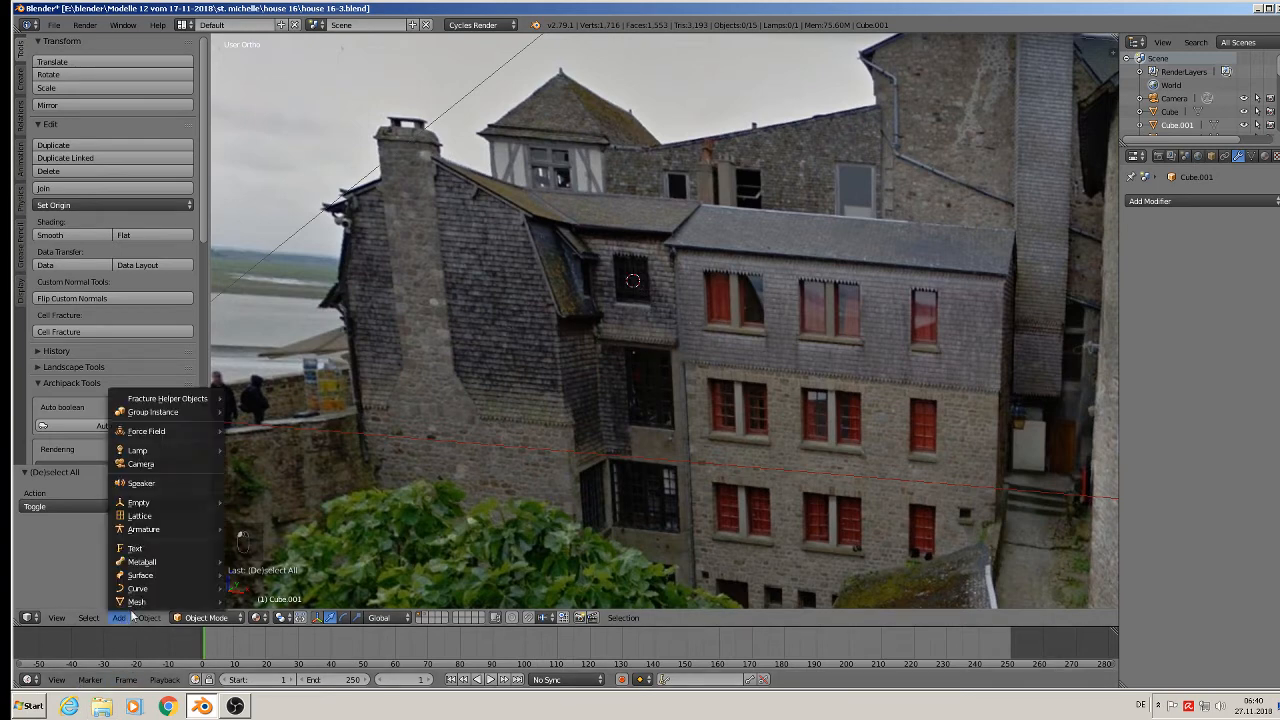
{"action": "mouse_move", "coordinate": [133, 602]}
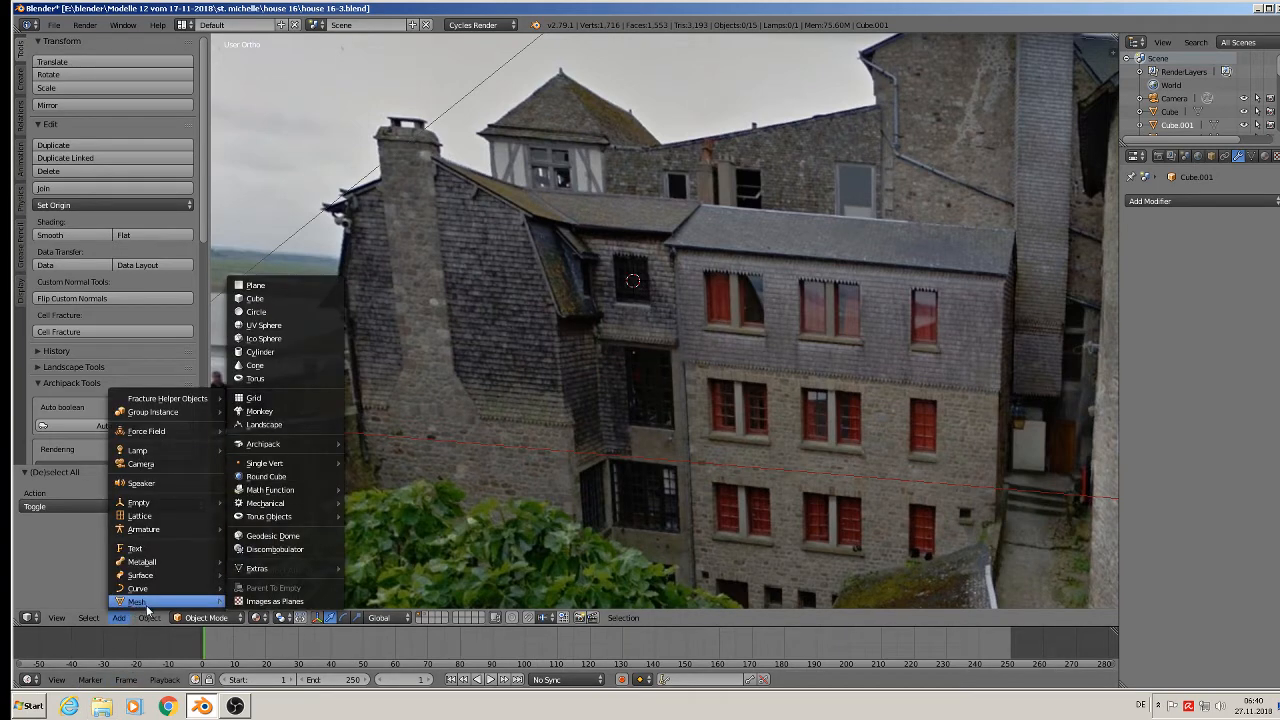
{"action": "left_click", "coordinate": [256, 298]}
{"action": "key", "text": "s"}
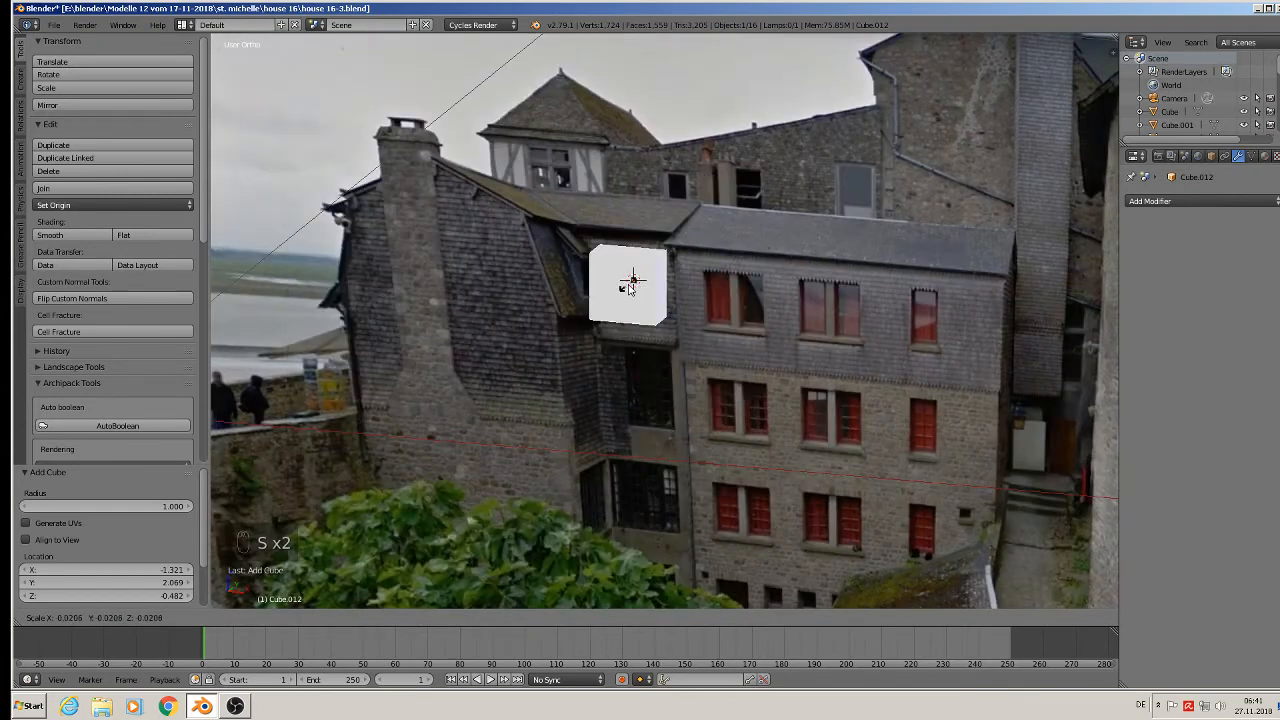
{"action": "left_click", "coordinate": [630, 283]}
{"action": "key", "text": "s"}
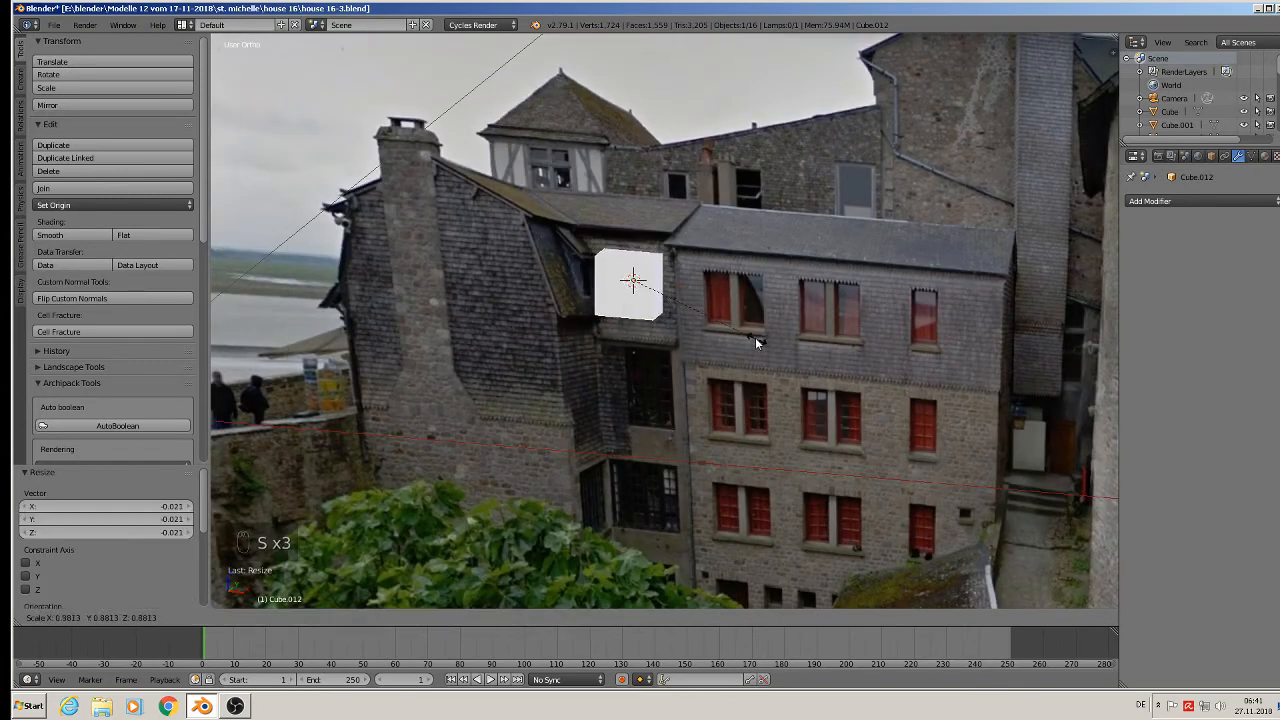
{"action": "left_click", "coordinate": [696, 300]}
{"action": "key", "text": "g"}
{"action": "key", "text": "x"}
{"action": "left_click", "coordinate": [731, 291]}
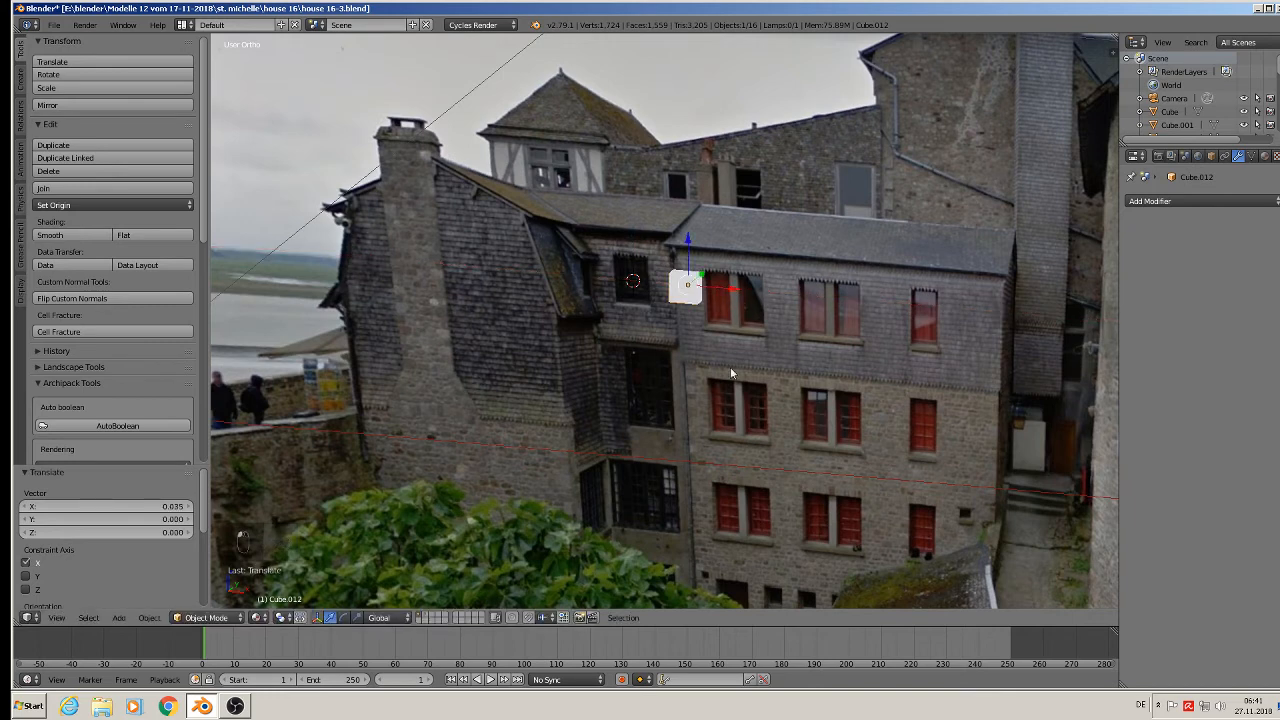
Step: Stretch the block by 1.337 along Z, scale it uniformly by 1.190 and switch to the front view
{"action": "key", "text": "s"}
{"action": "key", "text": "z"}
{"action": "left_click", "coordinate": [736, 394]}
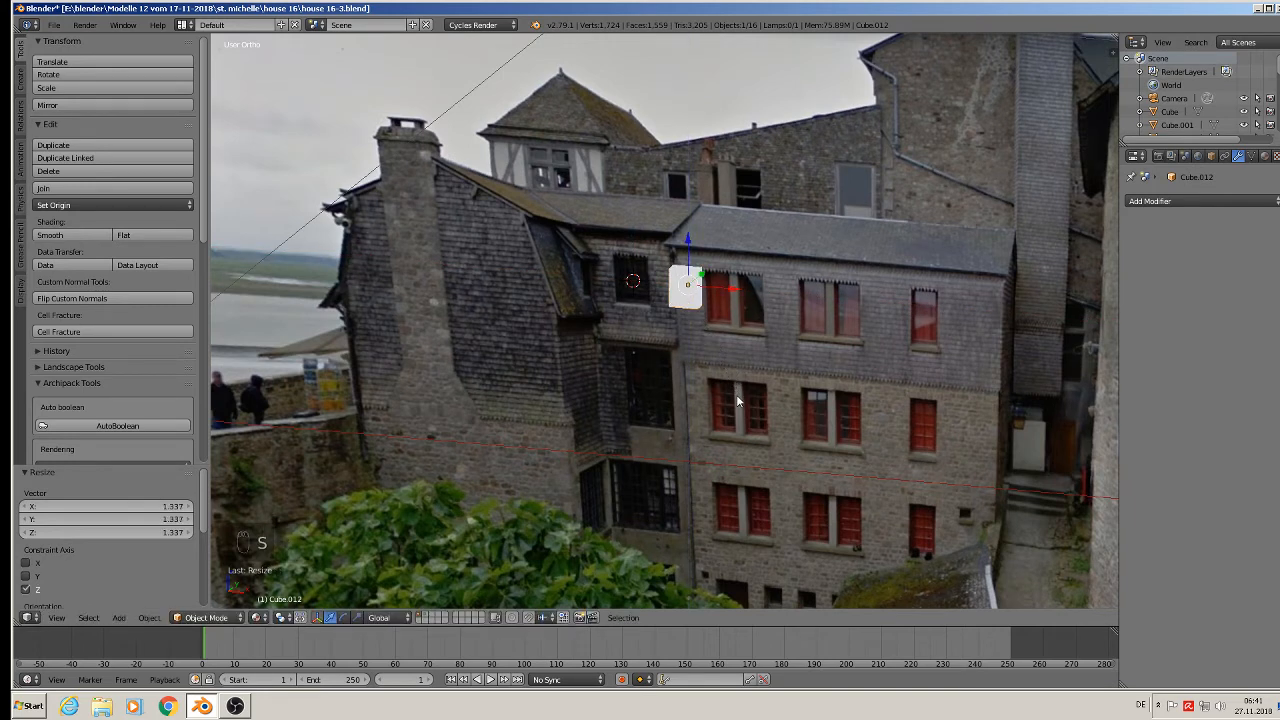
{"action": "key", "text": "s"}
{"action": "left_click", "coordinate": [701, 297]}
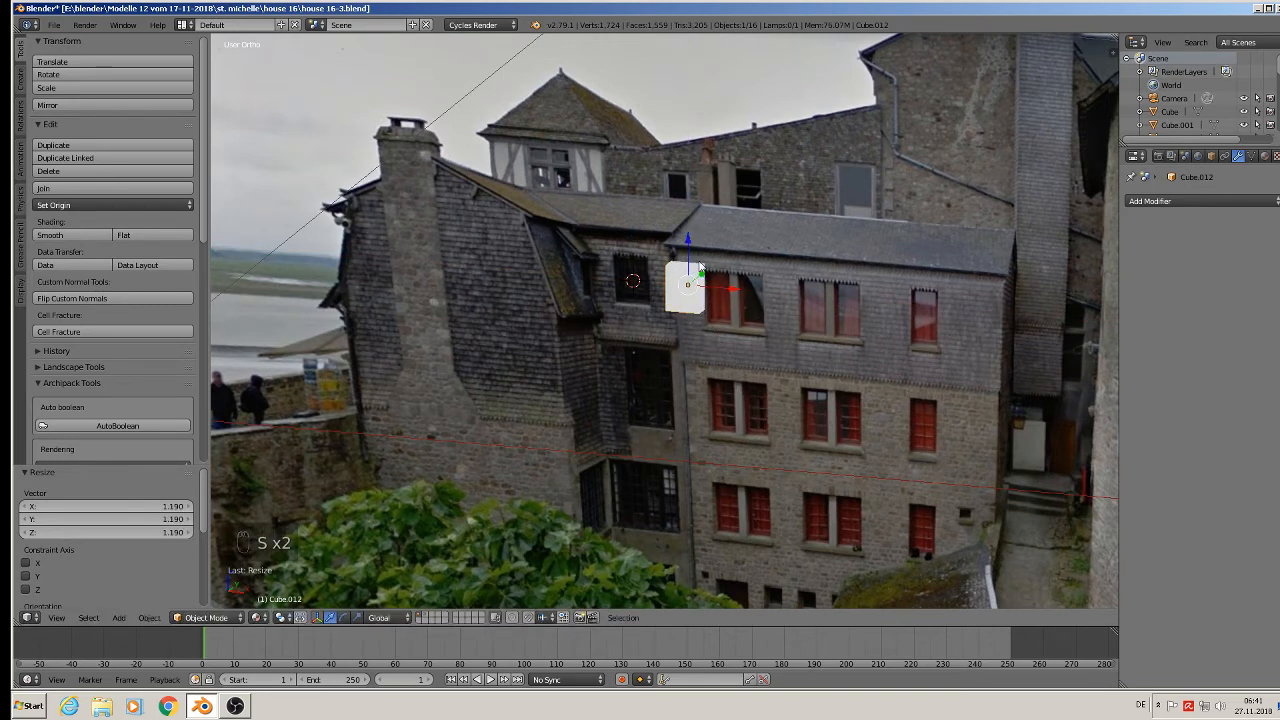
{"action": "key", "text": "KP_1"}
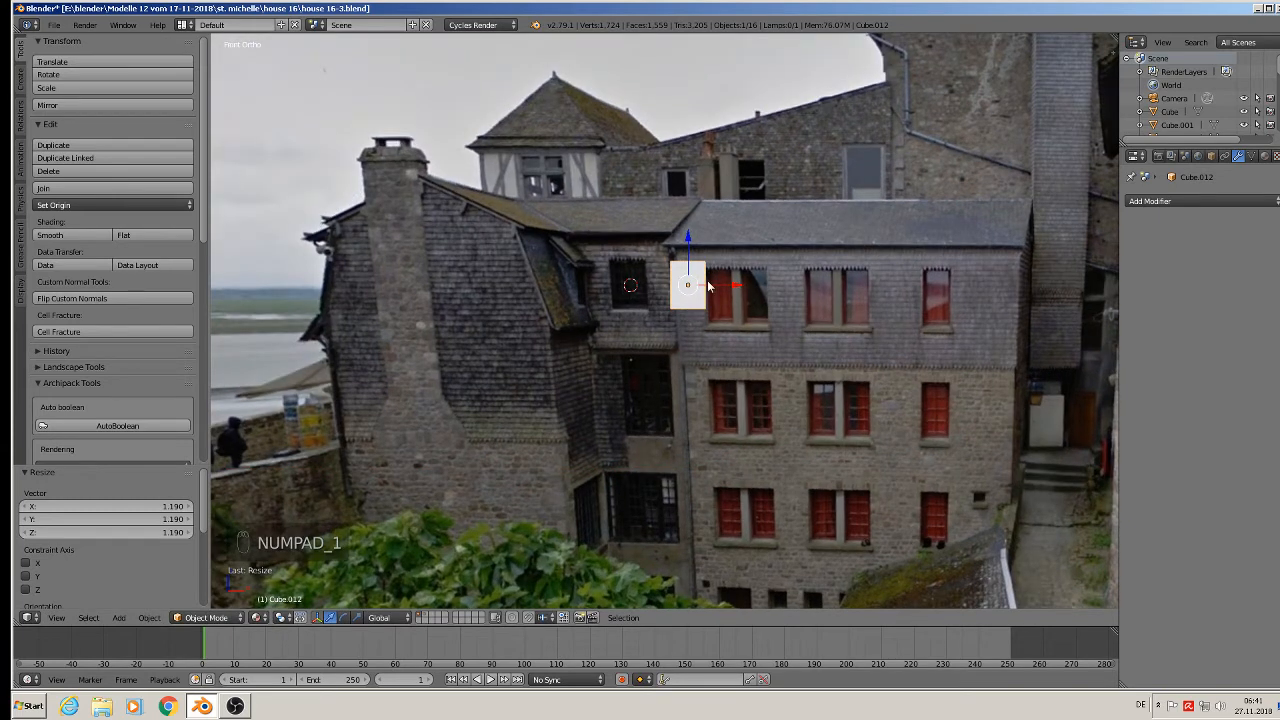
Step: Duplicate the block onto the middle dark window, scale it by 1.429, stretch it 1.142 along Z and raise it 0.003
{"action": "key", "text": "shift+d"}
{"action": "left_click", "coordinate": [674, 395]}
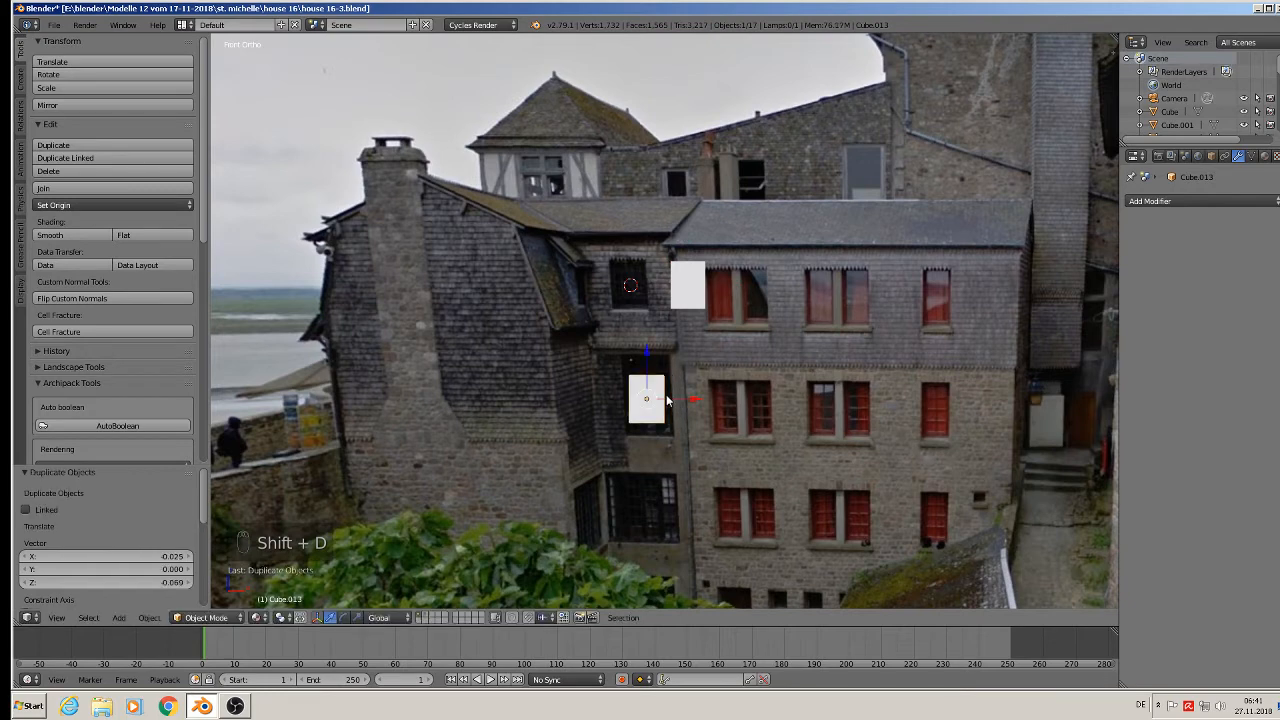
{"action": "key", "text": "s"}
{"action": "left_click", "coordinate": [742, 448]}
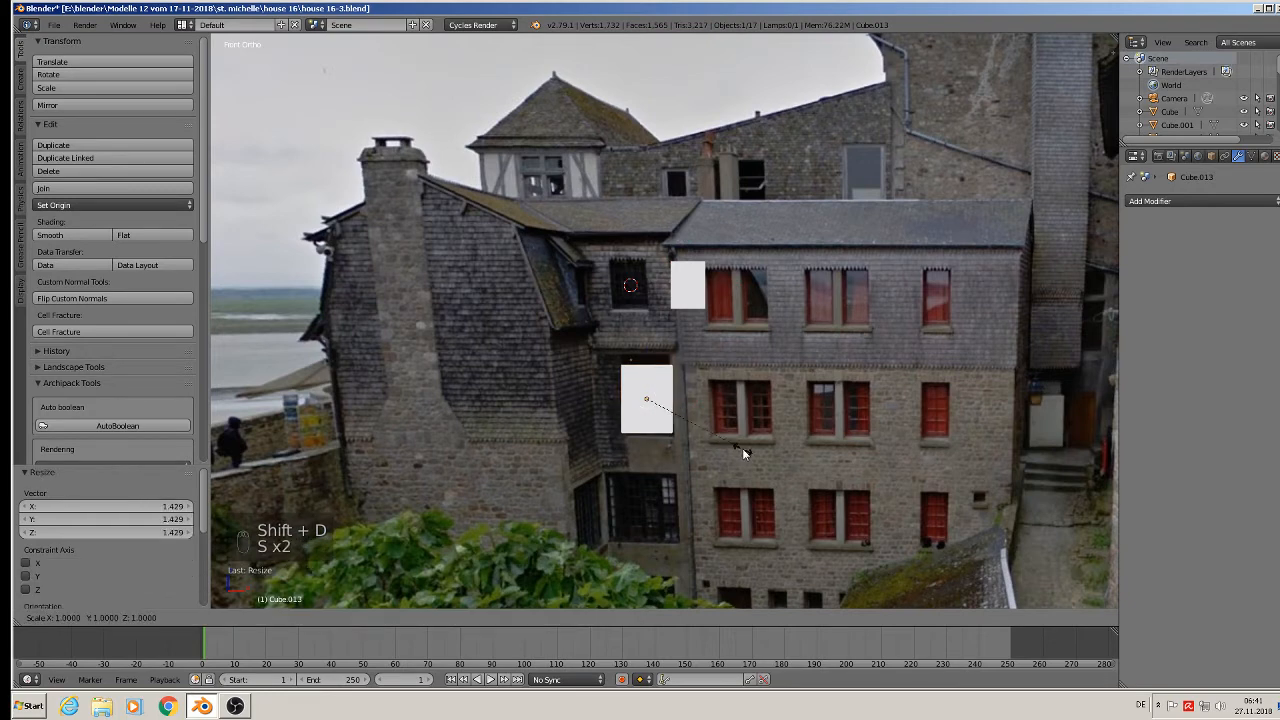
{"action": "key", "text": "s"}
{"action": "key", "text": "z"}
{"action": "left_click", "coordinate": [742, 477]}
{"action": "key", "text": "g"}
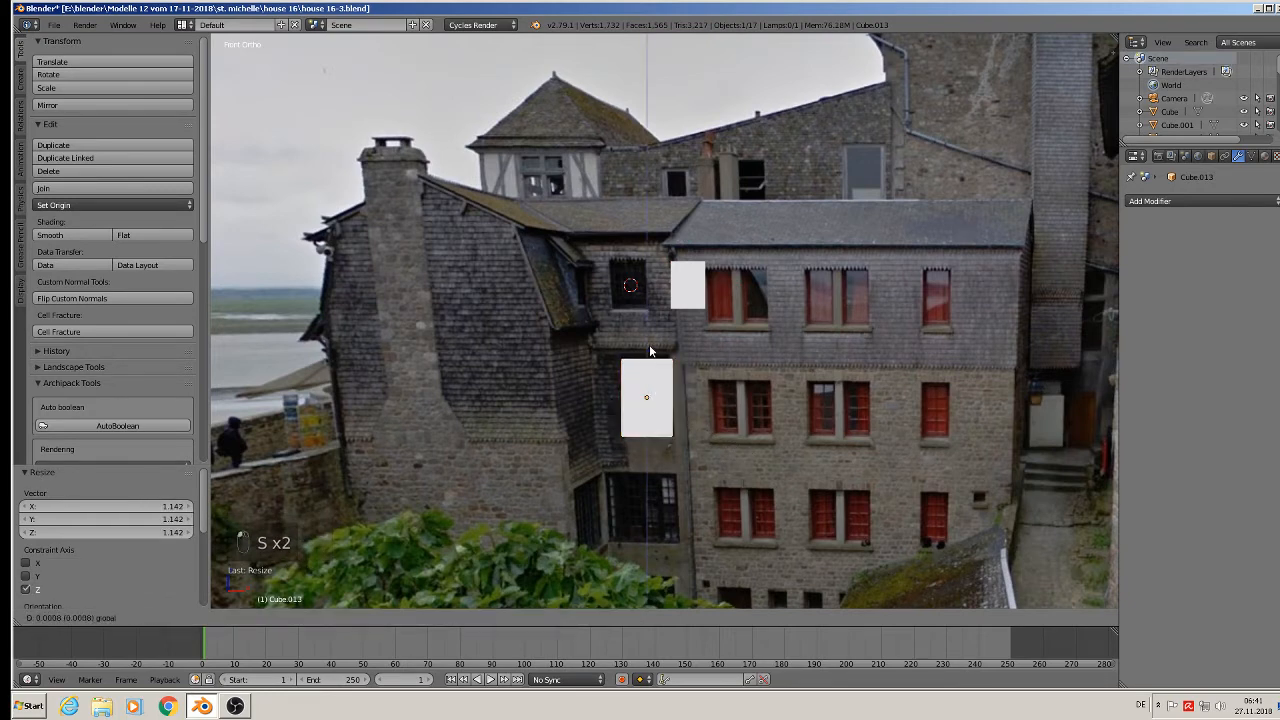
{"action": "left_click", "coordinate": [652, 350]}
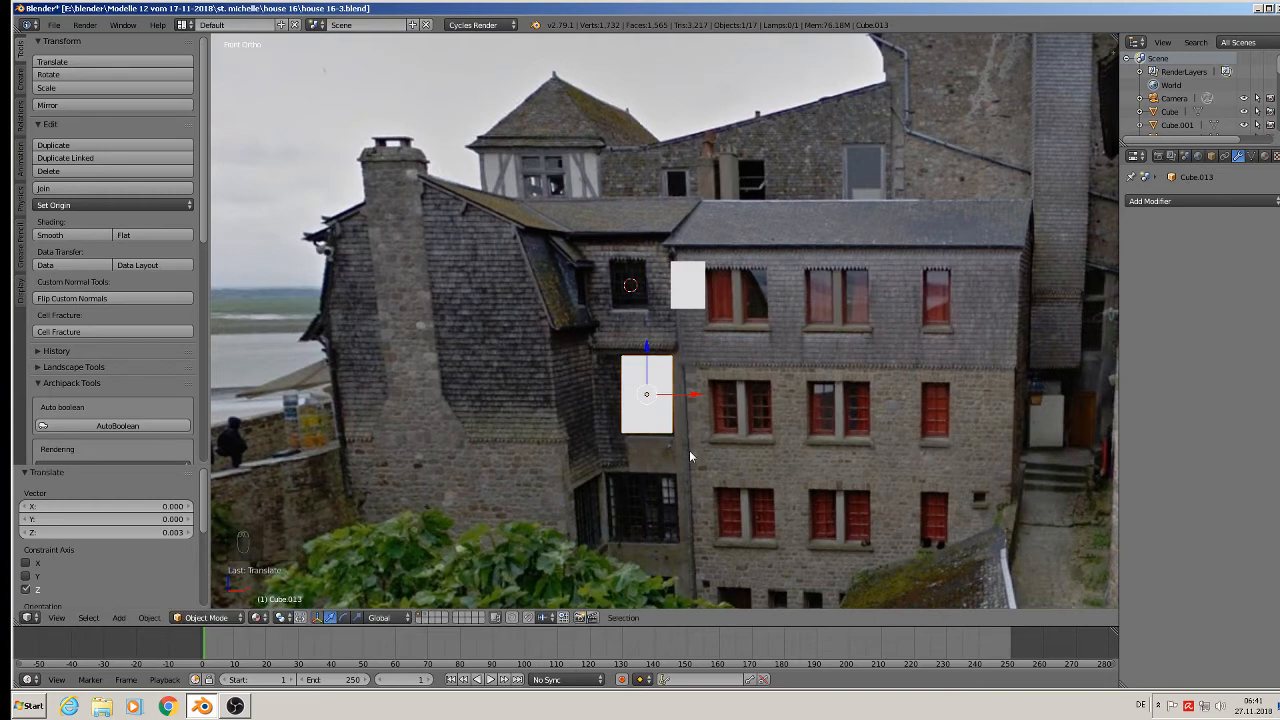
Step: Duplicate the middle block onto the lower dark window, scale it by 0.847 and widen it by 1.532 along X
{"action": "key", "text": "shift+d"}
{"action": "left_click", "coordinate": [688, 557]}
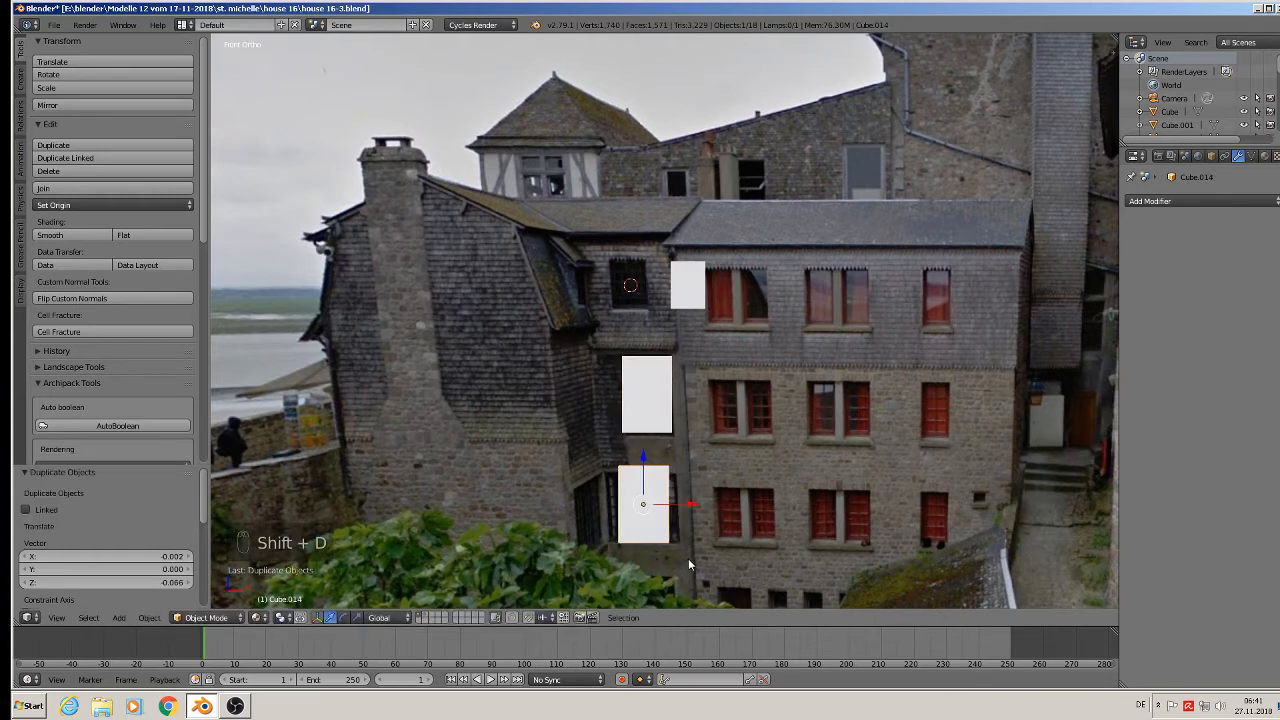
{"action": "key", "text": "s"}
{"action": "left_click", "coordinate": [711, 560]}
{"action": "key", "text": "s"}
{"action": "key", "text": "x"}
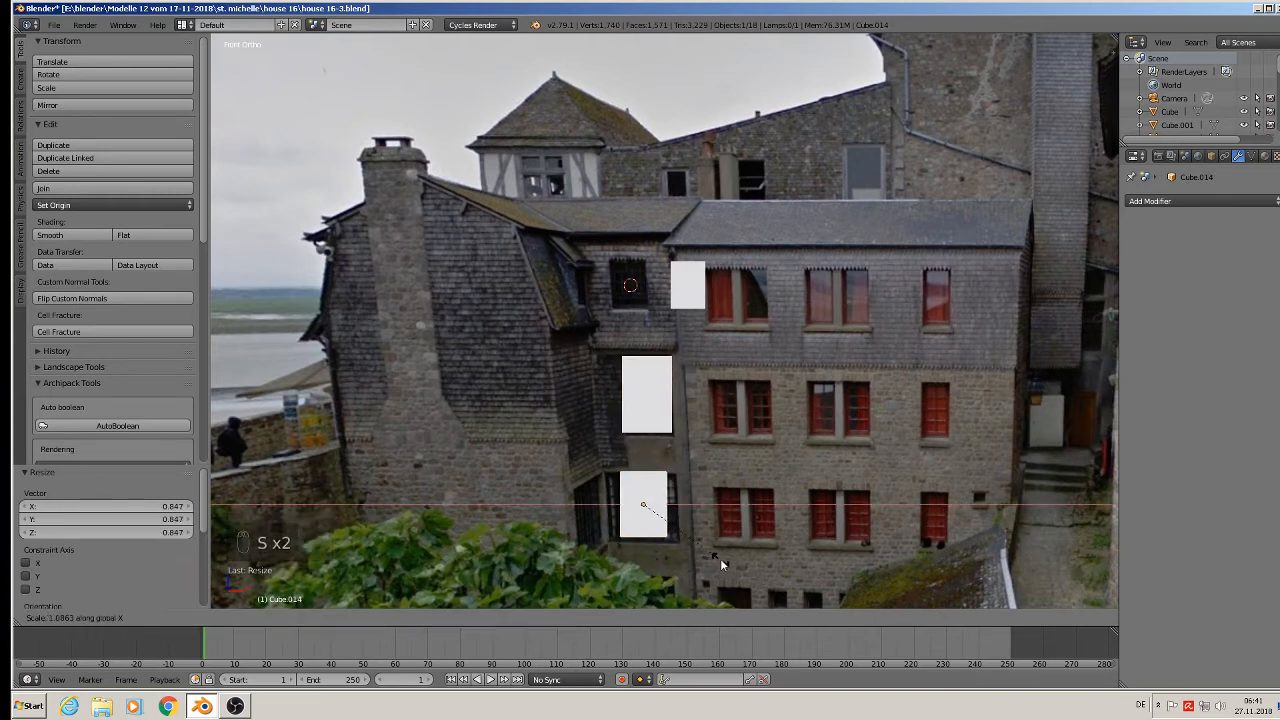
{"action": "left_click", "coordinate": [765, 559]}
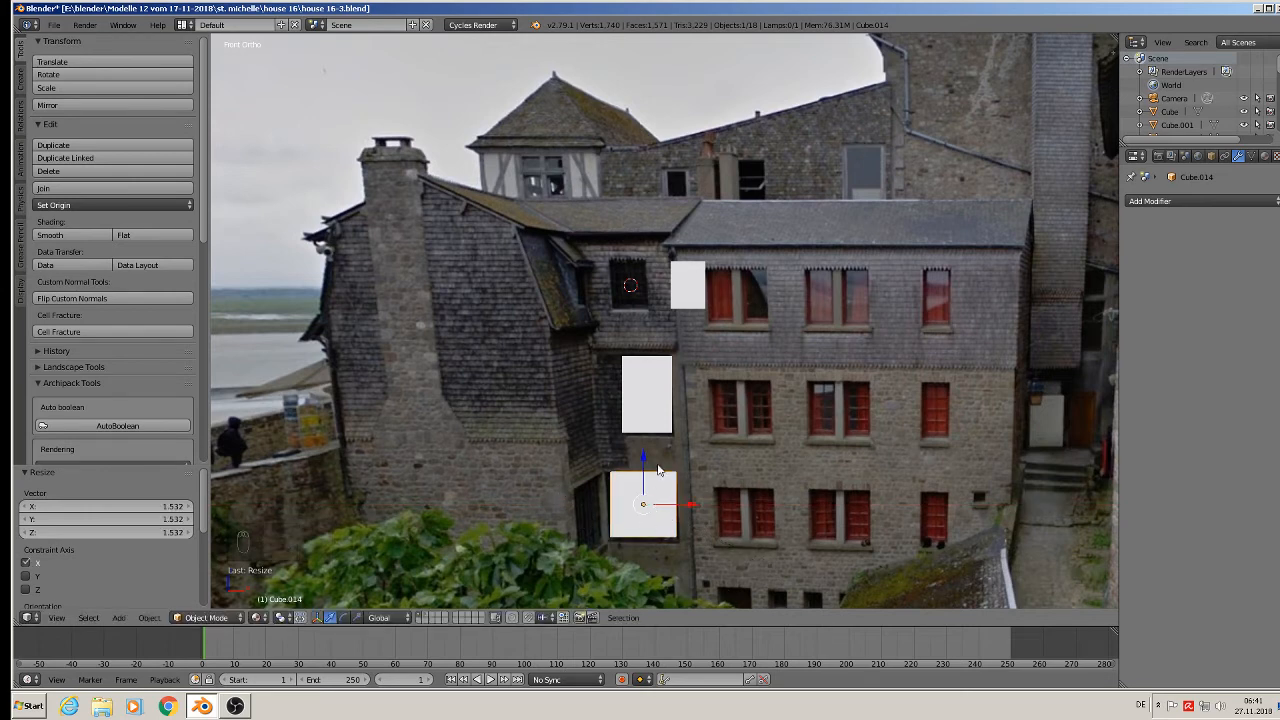
Step: Duplicate the lowest block -0.060 along Z, then copy both lower blocks -0.060 along X to form a two-by-two group
{"action": "middle_click_drag", "start_coordinate": [688, 545], "coordinate": [718, 422], "text": "shift"}
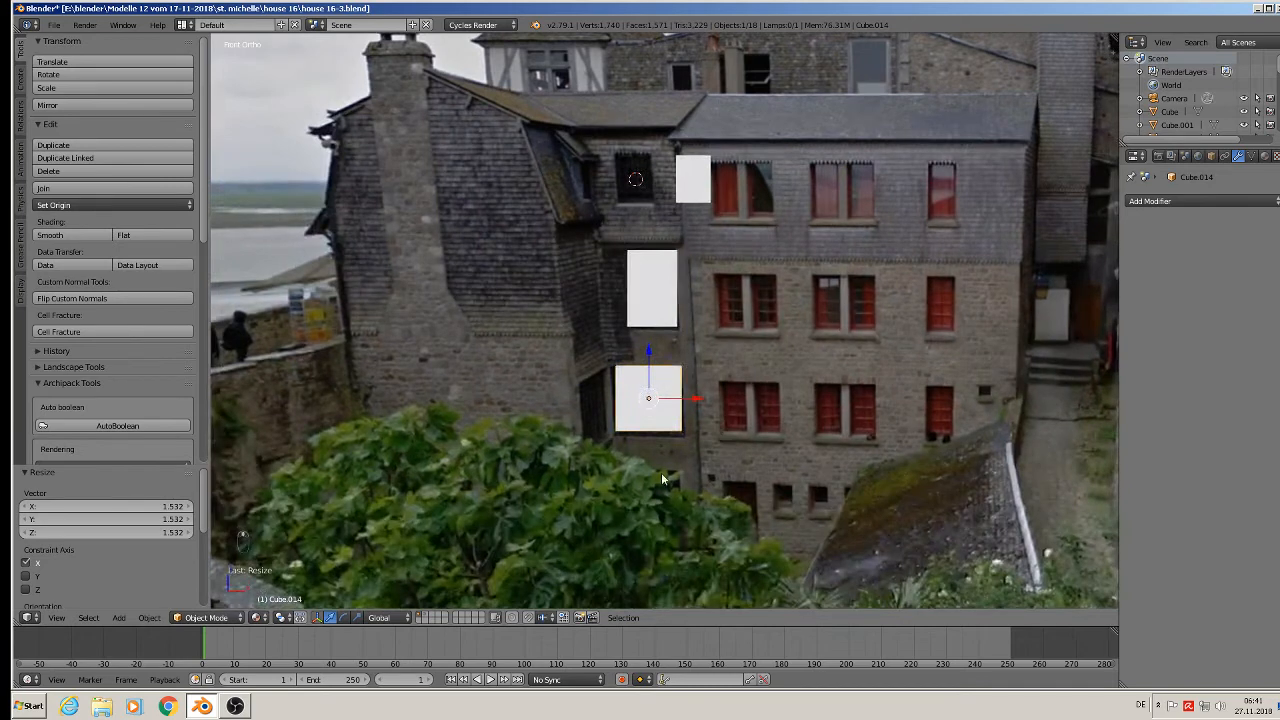
{"action": "key", "text": "shift+d"}
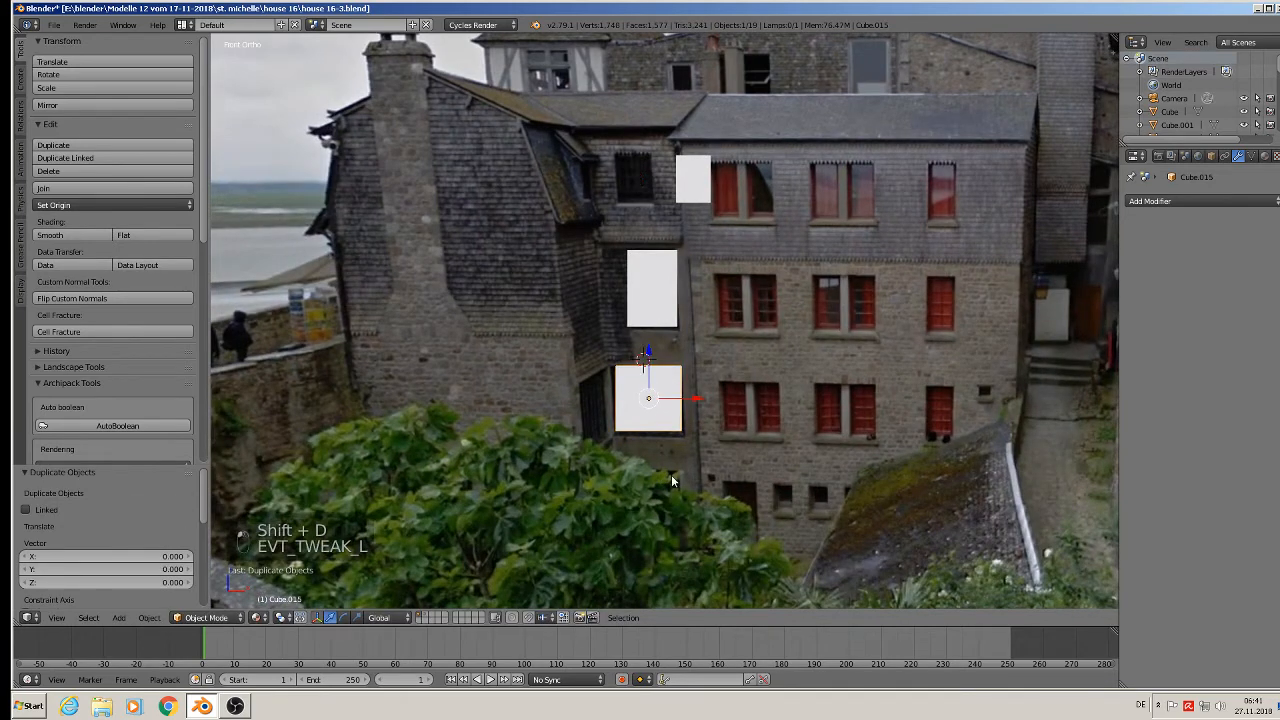
{"action": "left_click_drag", "start_coordinate": [652, 347], "coordinate": [666, 446]}
{"action": "left_click", "coordinate": [668, 394], "text": "shift"}
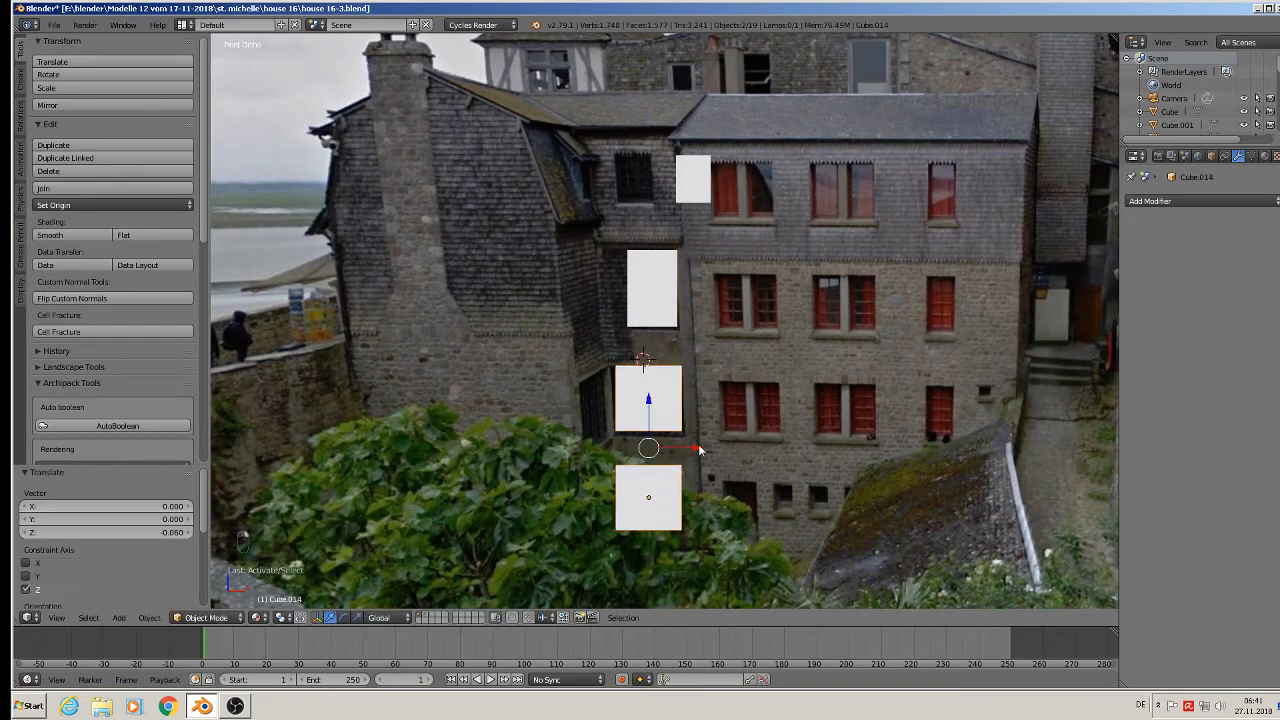
{"action": "key", "text": "shift+d"}
{"action": "left_click_drag", "start_coordinate": [700, 453], "coordinate": [584, 453]}
{"action": "middle_click_drag", "start_coordinate": [584, 453], "coordinate": [657, 433]}
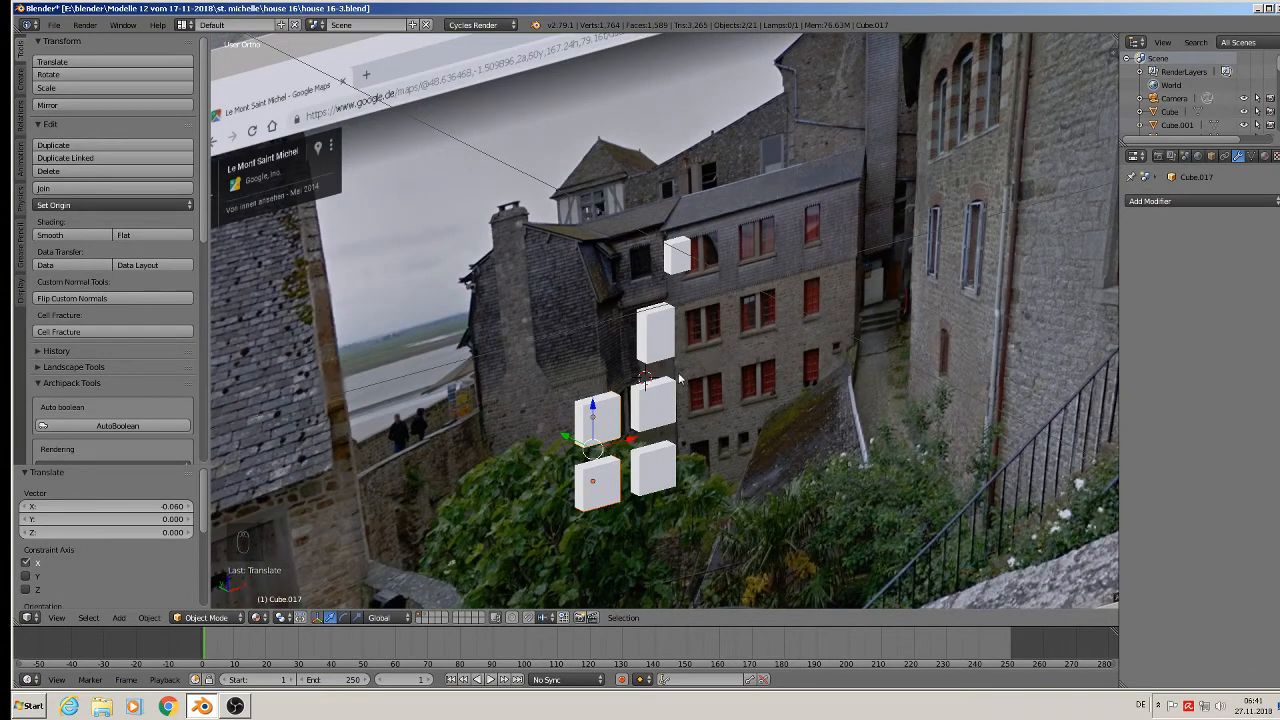
Step: Select the top block and the three blocks in the column beneath it, and move them -1.510 along X to the house
{"action": "right_click", "coordinate": [672, 315]}
{"action": "right_click", "coordinate": [683, 258]}
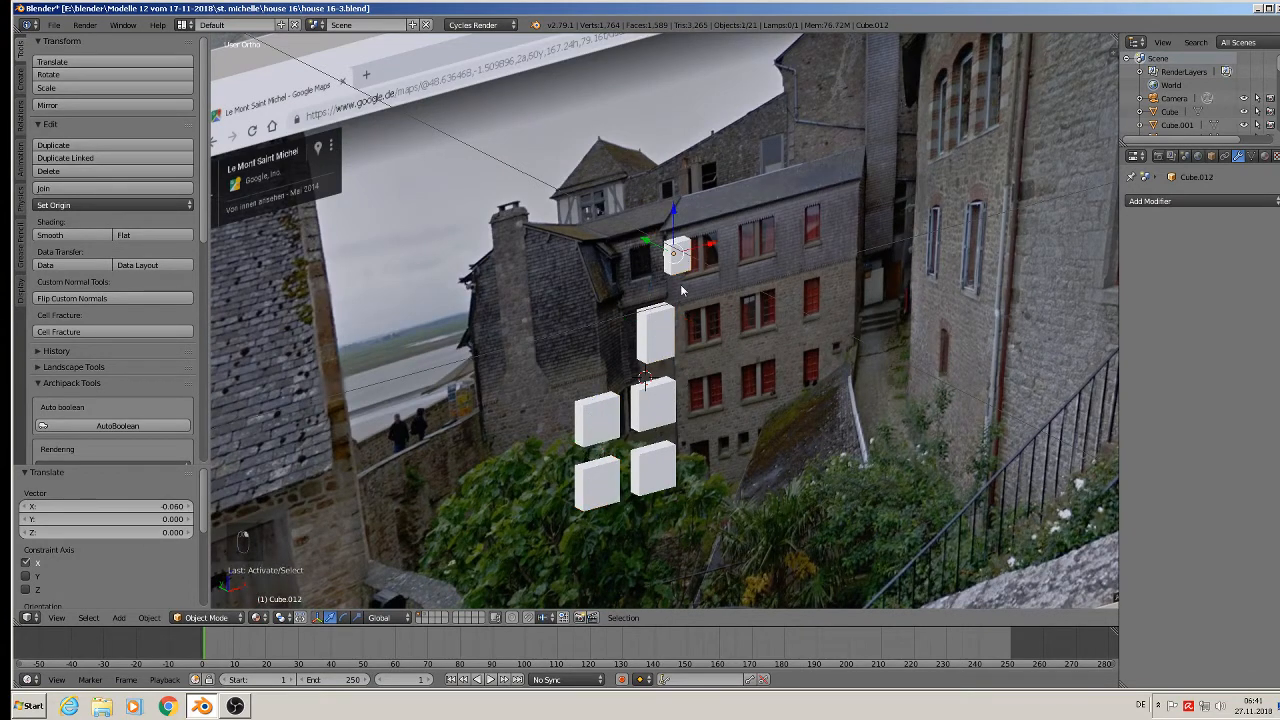
{"action": "right_click", "coordinate": [670, 425], "text": "shift"}
{"action": "right_click", "coordinate": [660, 477], "text": "shift"}
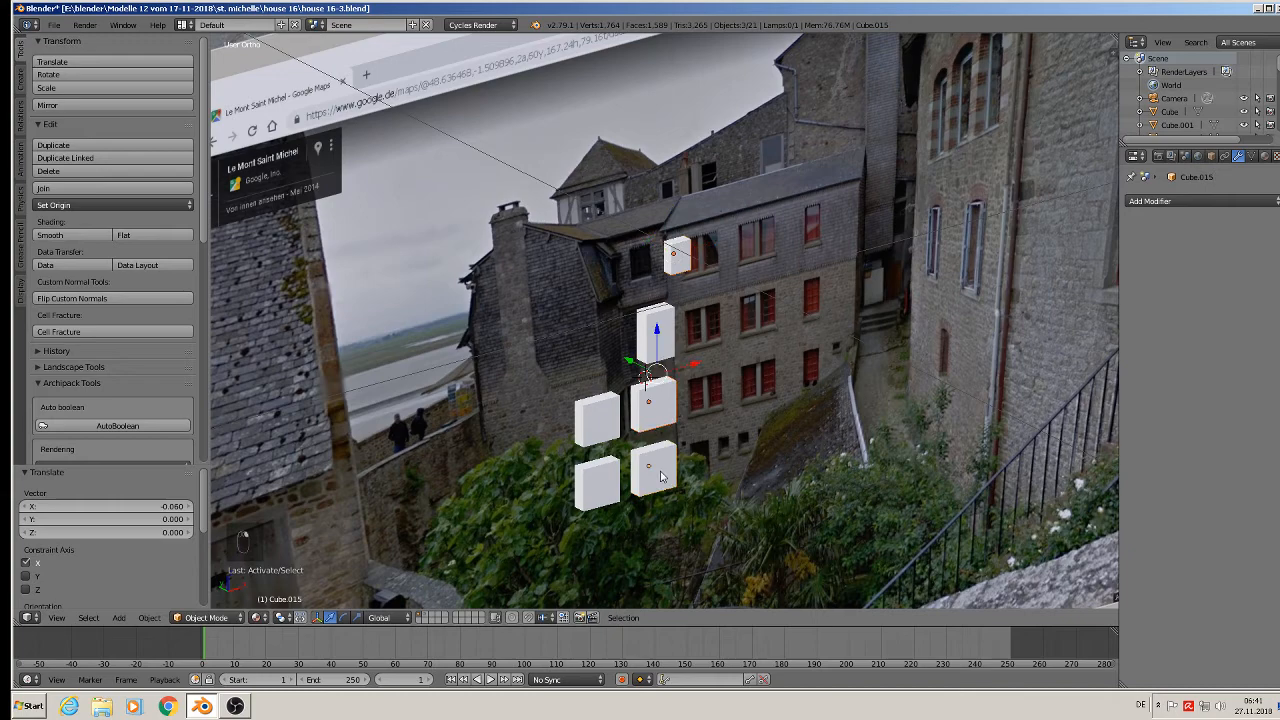
{"action": "right_click", "coordinate": [657, 323], "text": "shift"}
{"action": "scroll", "coordinate": [717, 391], "scroll_direction": "down", "scroll_amount": 7}
{"action": "middle_click_drag", "start_coordinate": [717, 391], "coordinate": [607, 386]}
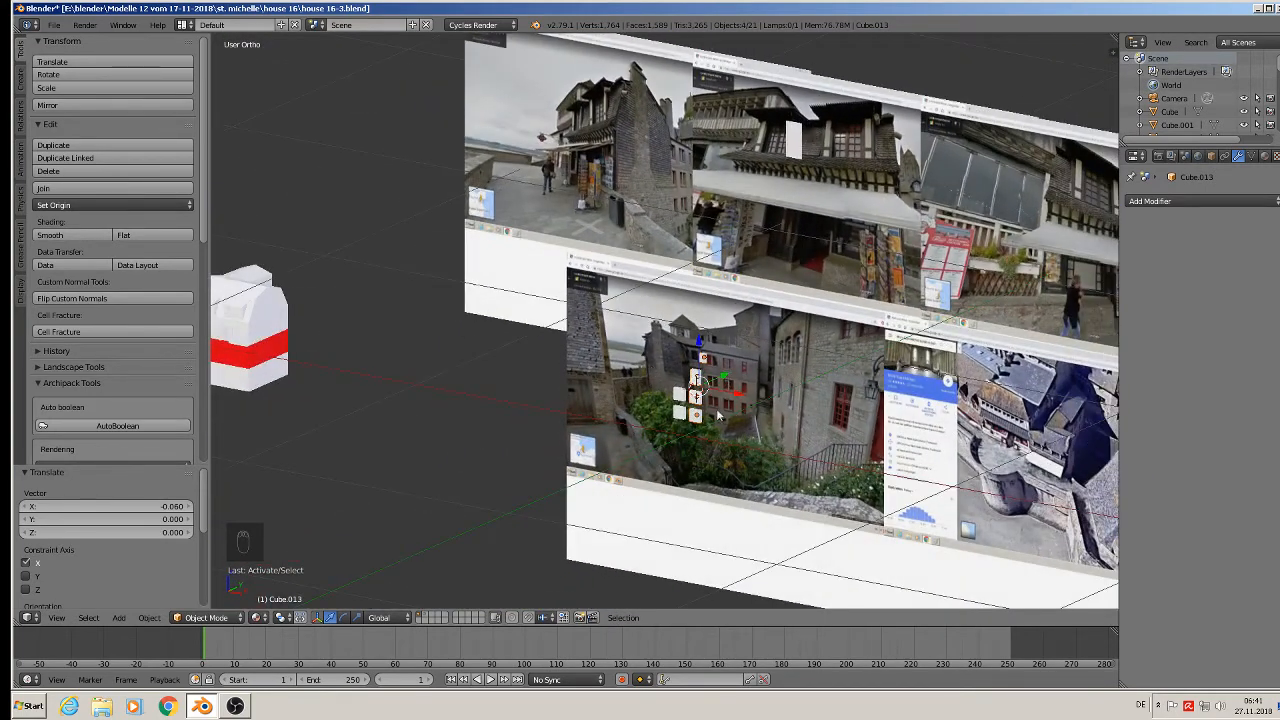
{"action": "left_click_drag", "start_coordinate": [738, 394], "coordinate": [332, 313]}
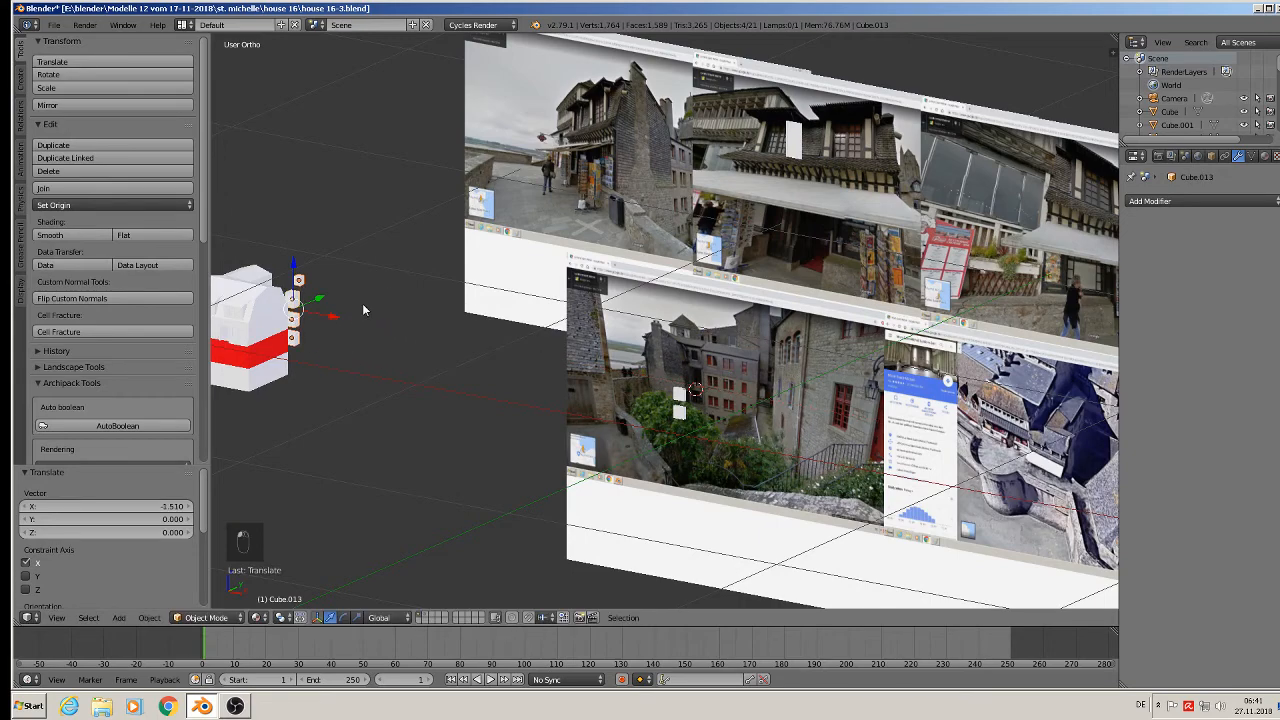
Step: Switch to the right view and rotate the four selected blocks by -90° about the global Z axis
{"action": "key", "text": "KP_1"}
{"action": "key", "text": "KP_3"}
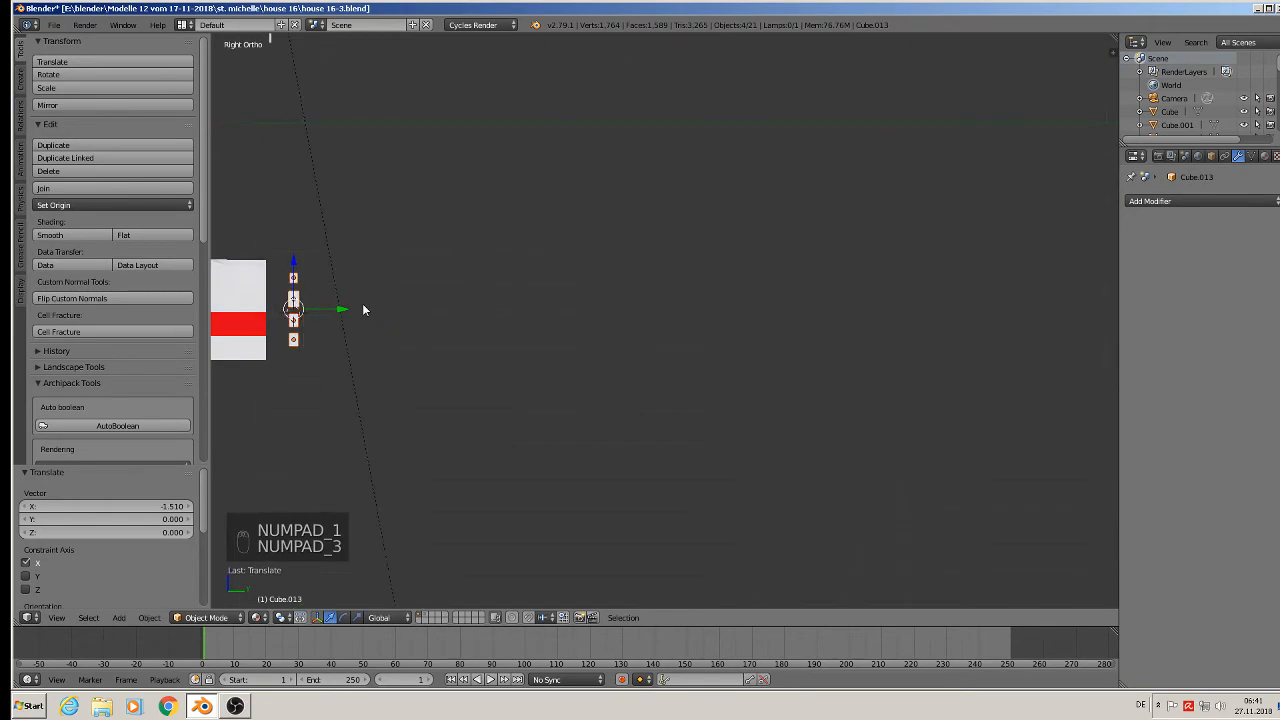
{"action": "middle_click_drag", "start_coordinate": [363, 303], "coordinate": [946, 203], "text": "shift"}
{"action": "scroll", "coordinate": [897, 222], "scroll_direction": "up", "scroll_amount": 2}
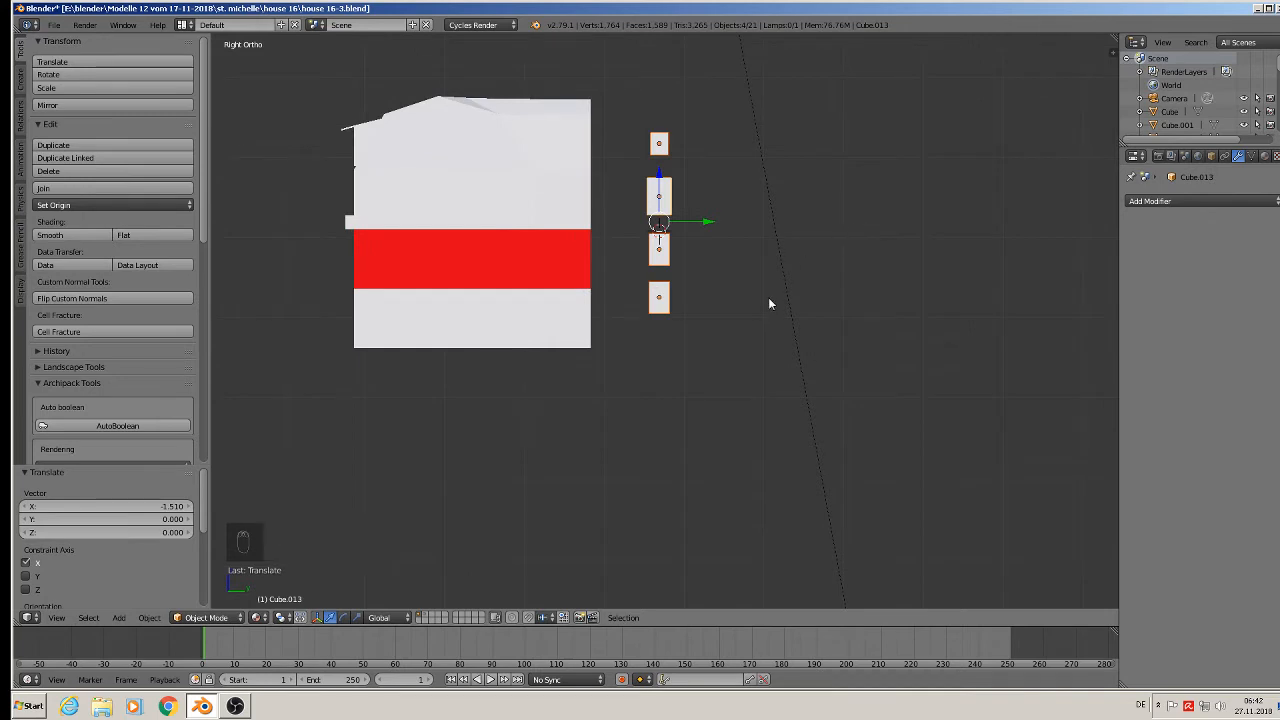
{"action": "key", "text": "r"}
{"action": "type", "text": "z"}
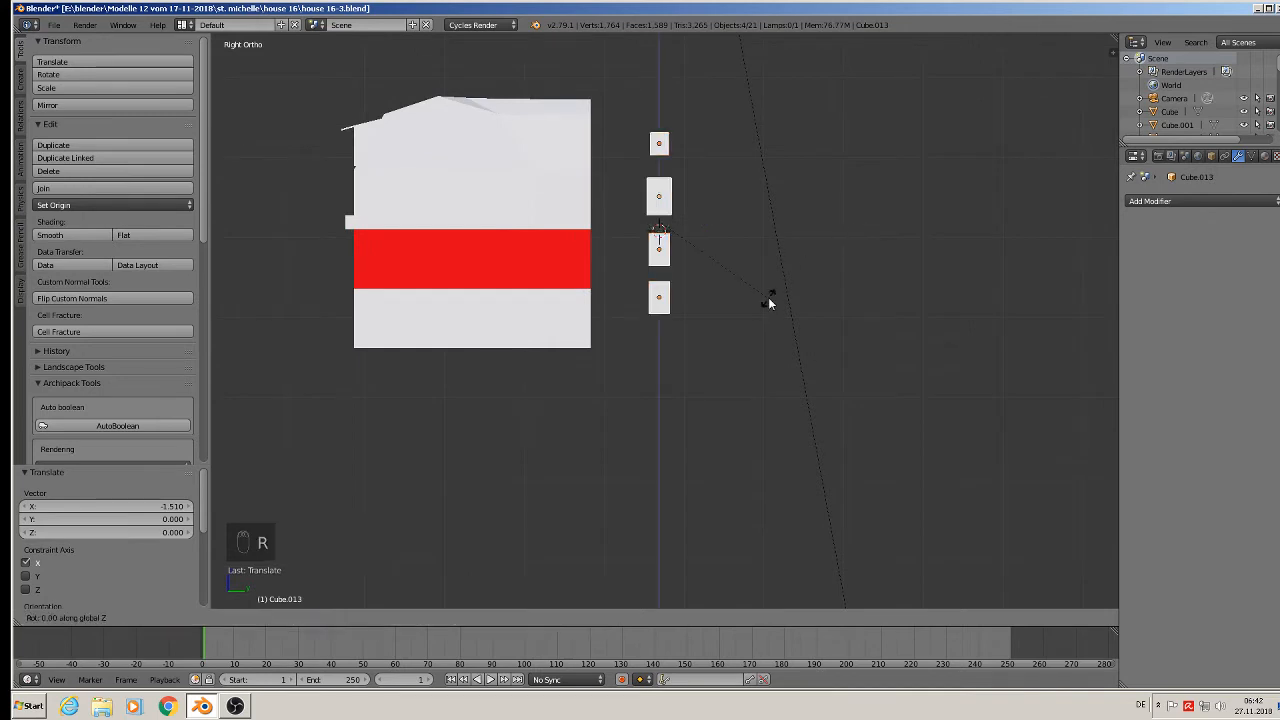
{"action": "type", "text": "-90"}
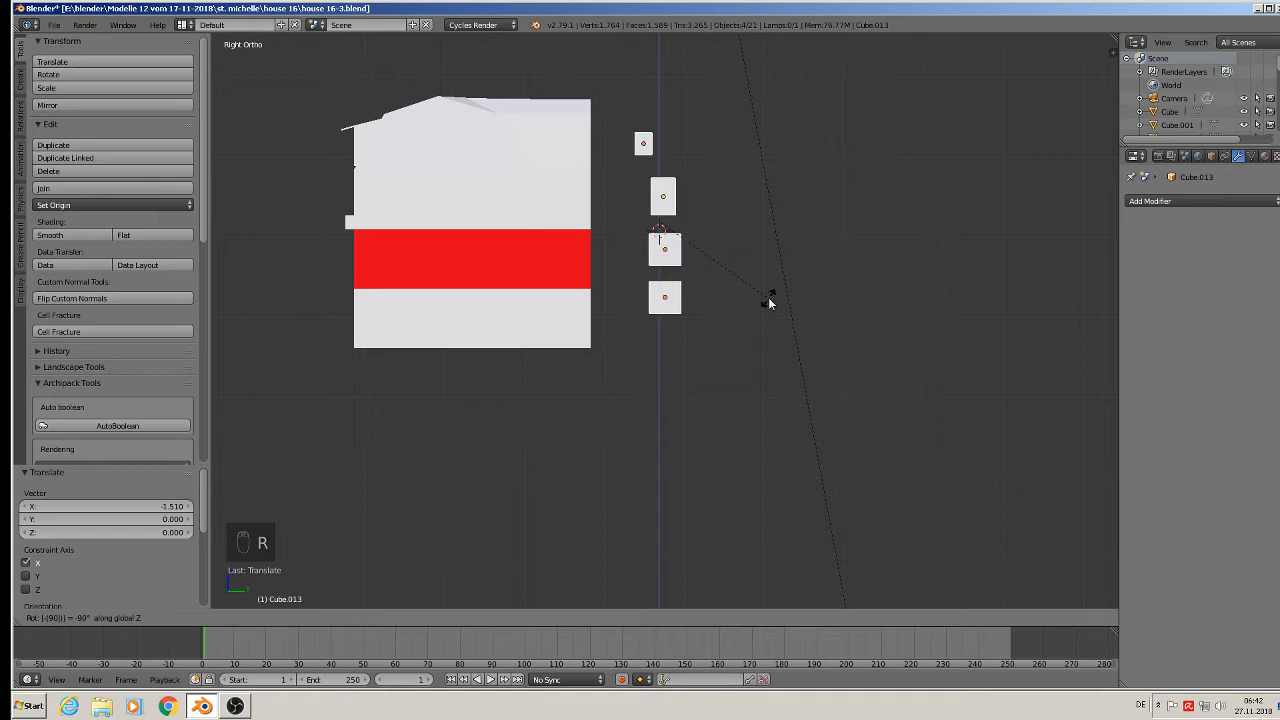
{"action": "key", "text": "Return"}
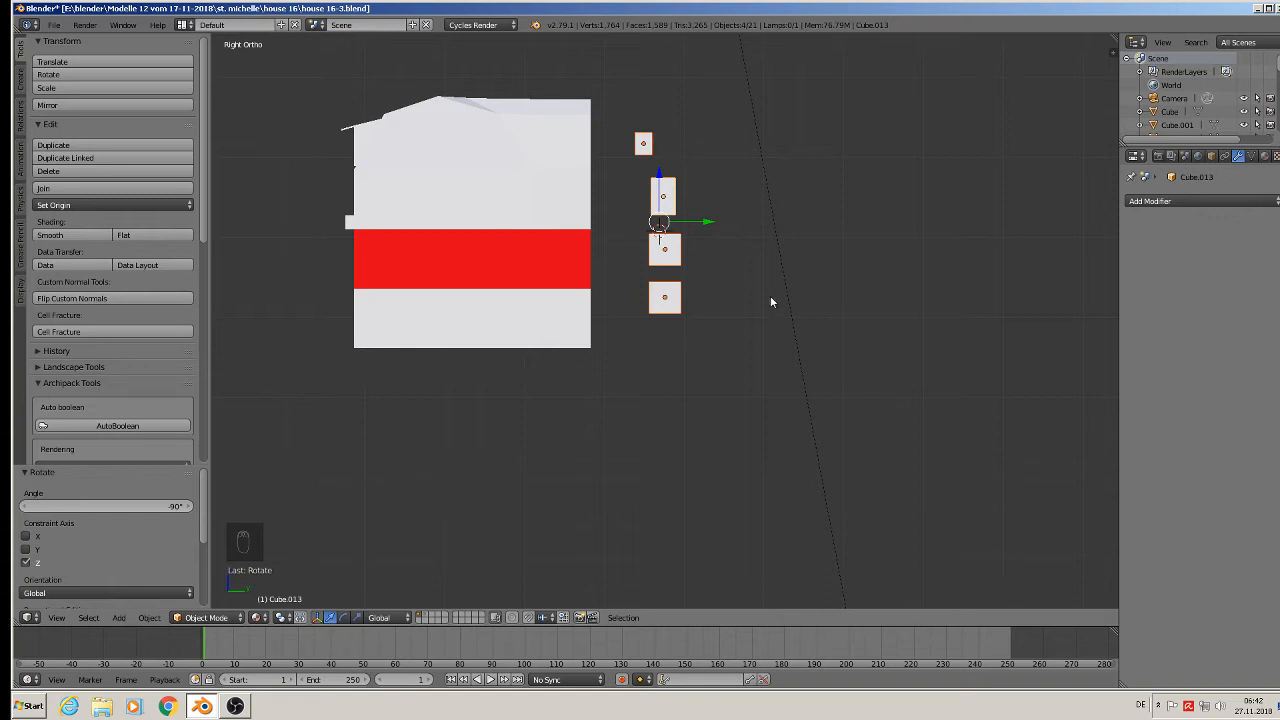
Step: Rotate the four selected blocks a further 180° about the global Z axis
{"action": "type", "text": "r"}
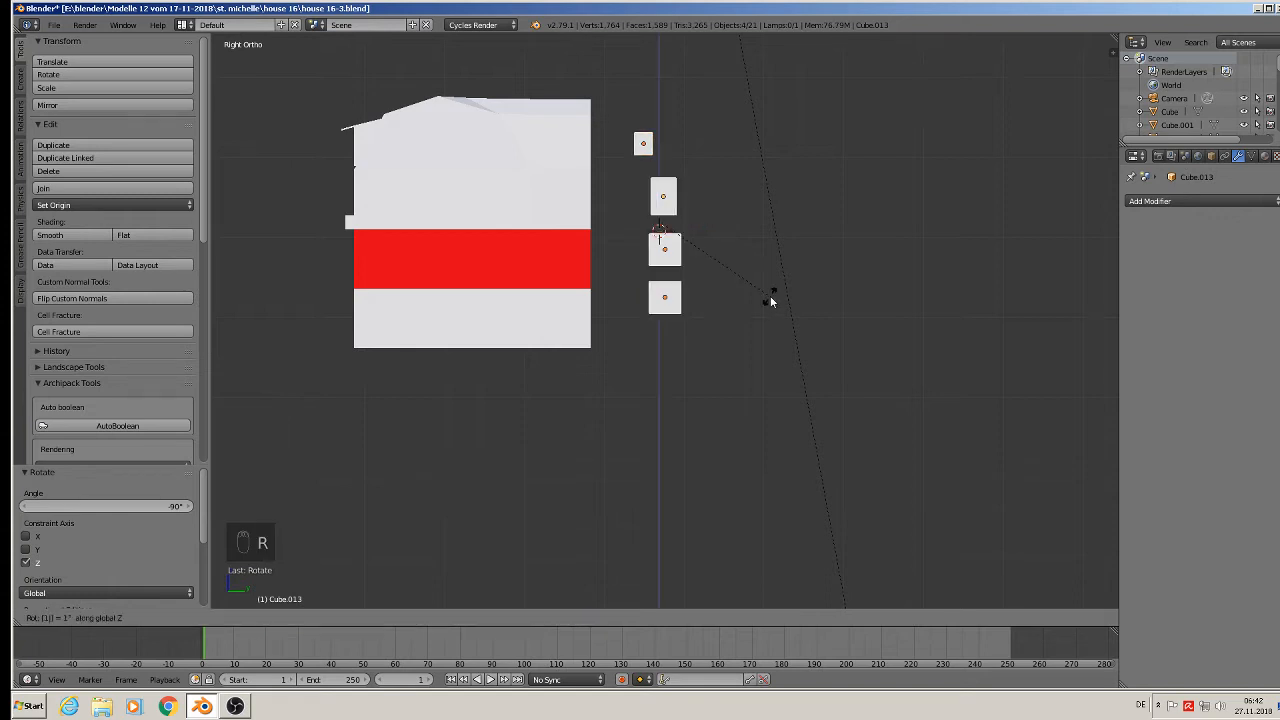
{"action": "type", "text": "z180"}
{"action": "left_click", "coordinate": [770, 295]}
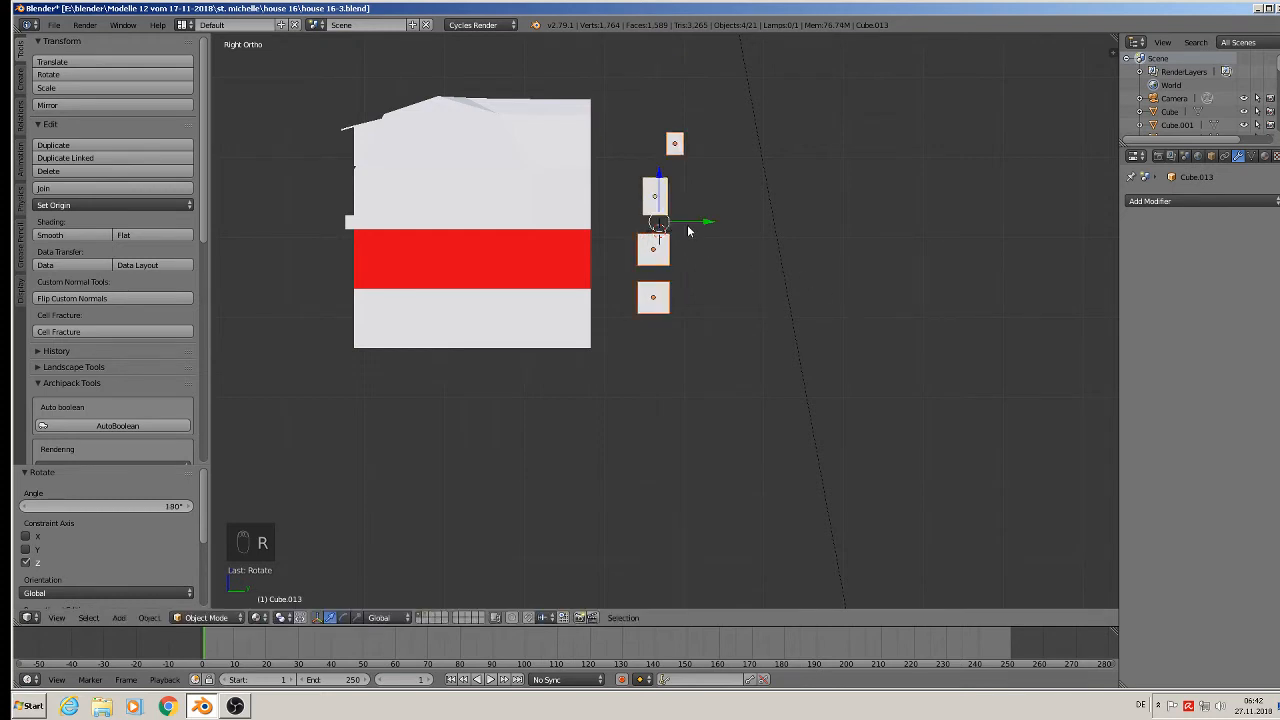
Step: Move the blocks -0.132 along Y, push them along X into the recessed wall section, and shift them 0.012 along Y
{"action": "left_click_drag", "start_coordinate": [688, 231], "coordinate": [598, 252]}
{"action": "middle_click_drag", "start_coordinate": [598, 252], "coordinate": [527, 301]}
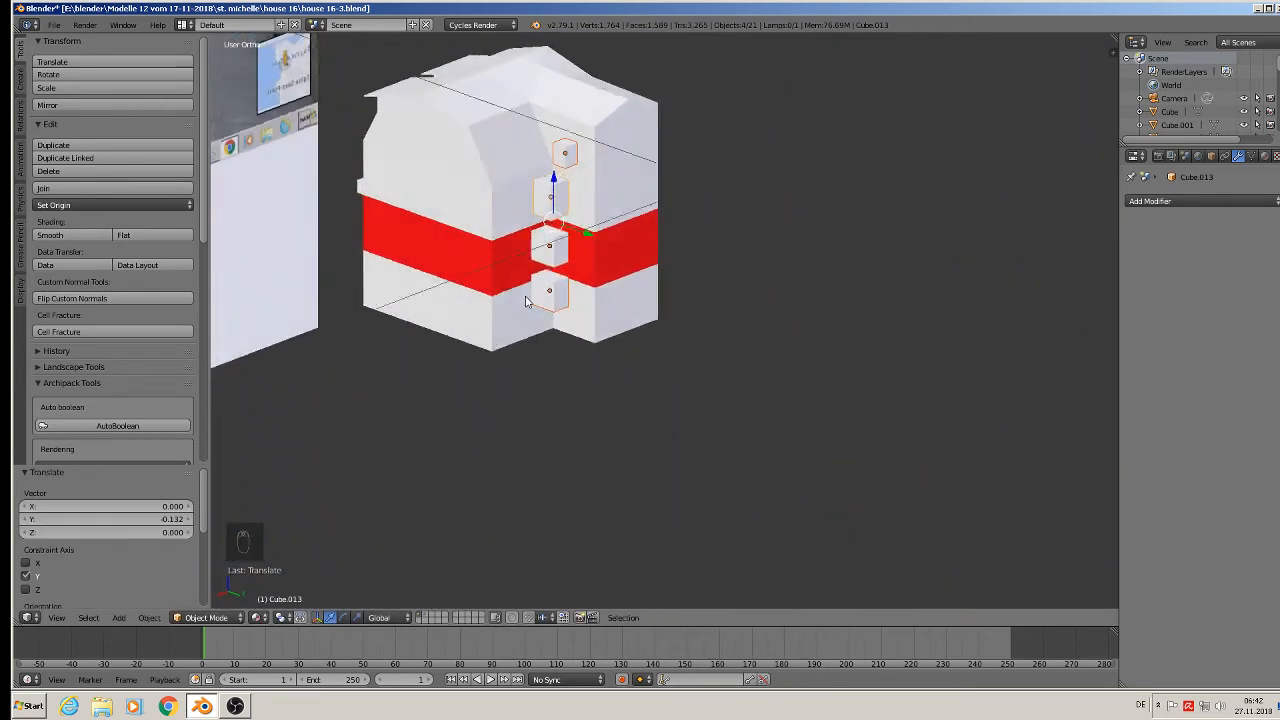
{"action": "scroll", "coordinate": [571, 209], "scroll_direction": "up", "scroll_amount": 3}
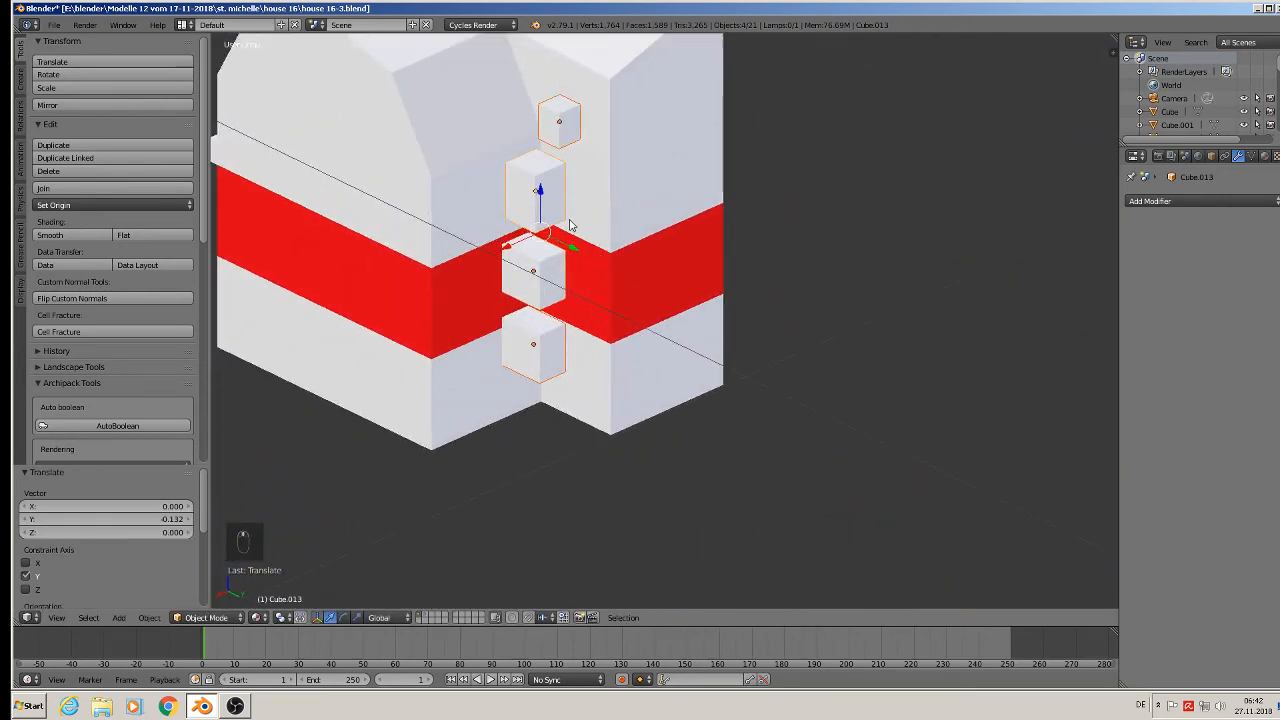
{"action": "left_click_drag", "start_coordinate": [507, 248], "coordinate": [541, 245]}
{"action": "middle_click_drag", "start_coordinate": [543, 245], "coordinate": [604, 252]}
{"action": "left_click_drag", "start_coordinate": [611, 235], "coordinate": [617, 237]}
{"action": "middle_click_drag", "start_coordinate": [617, 237], "coordinate": [585, 207]}
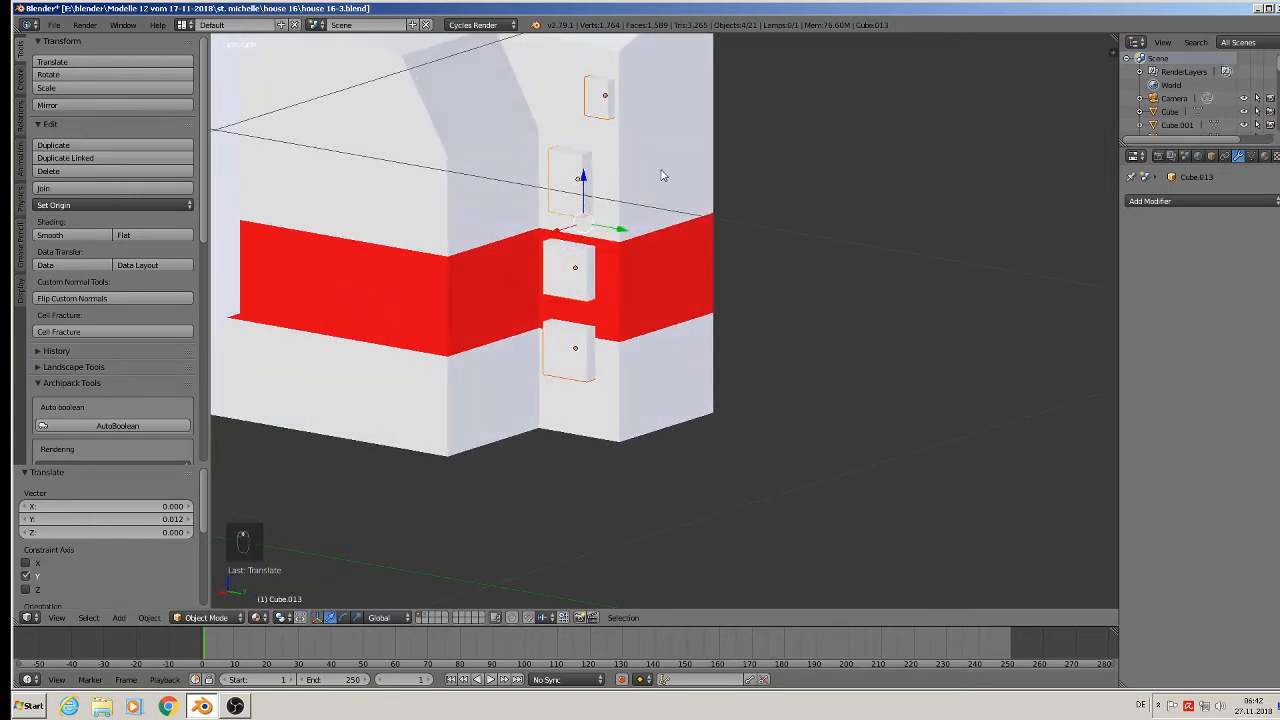
{"action": "middle_click_drag", "start_coordinate": [661, 176], "coordinate": [714, 243]}
{"action": "scroll", "coordinate": [652, 171], "scroll_direction": "up", "scroll_amount": 1}
Step: Select only the topmost block and move it -0.024 along Y on the recessed wall
{"action": "left_click", "coordinate": [632, 128]}
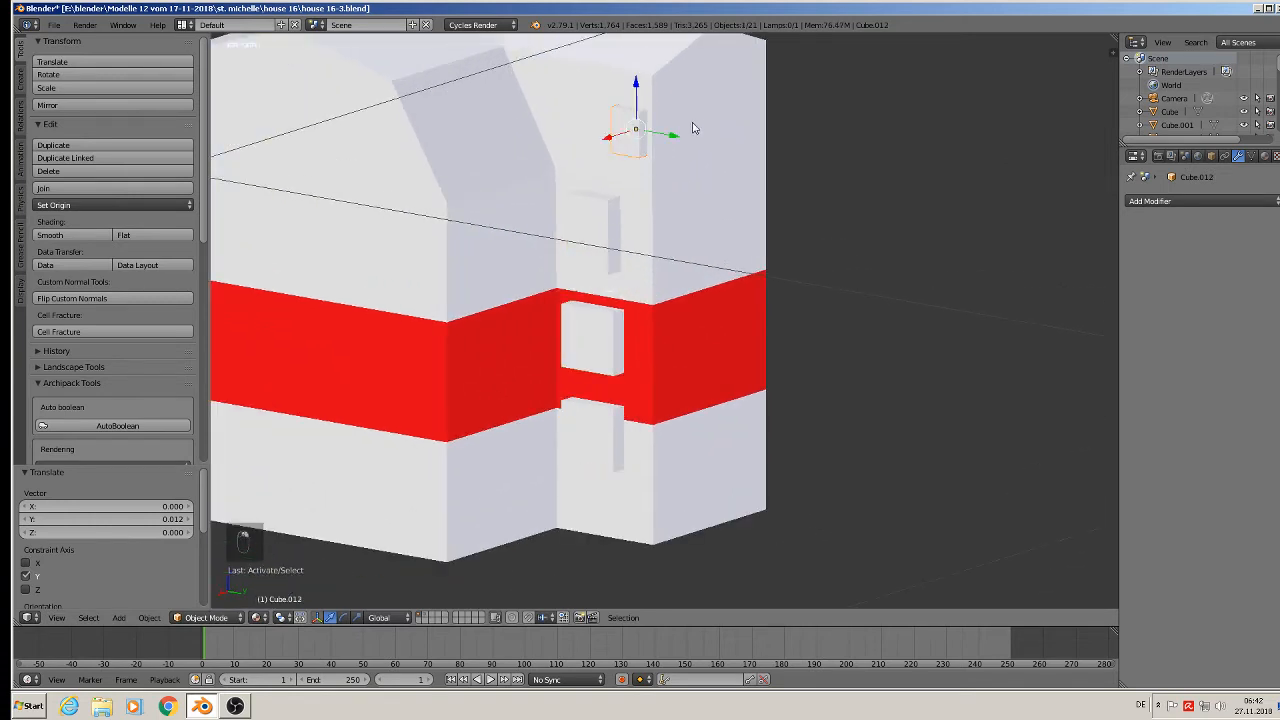
{"action": "left_click_drag", "start_coordinate": [676, 132], "coordinate": [649, 130]}
{"action": "key", "text": "KP_5"}
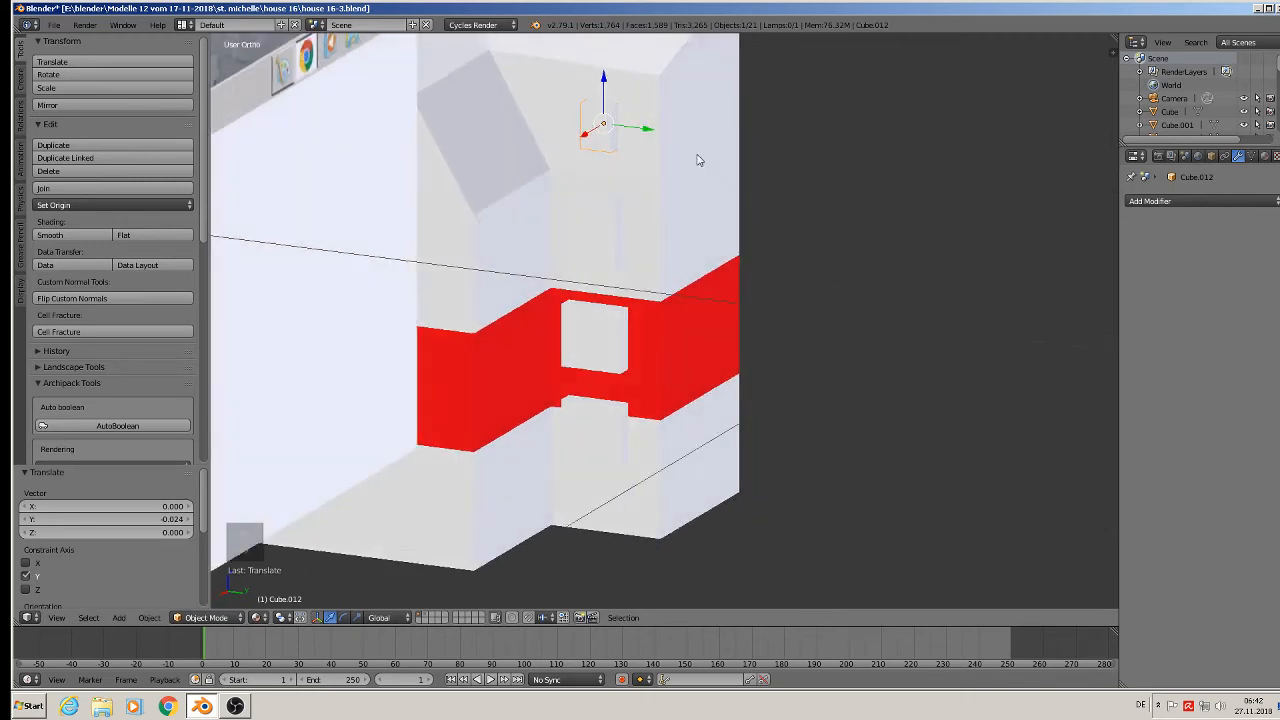
{"action": "middle_click_drag", "start_coordinate": [698, 160], "coordinate": [675, 159]}
{"action": "middle_click_drag", "start_coordinate": [612, 108], "coordinate": [613, 110]}
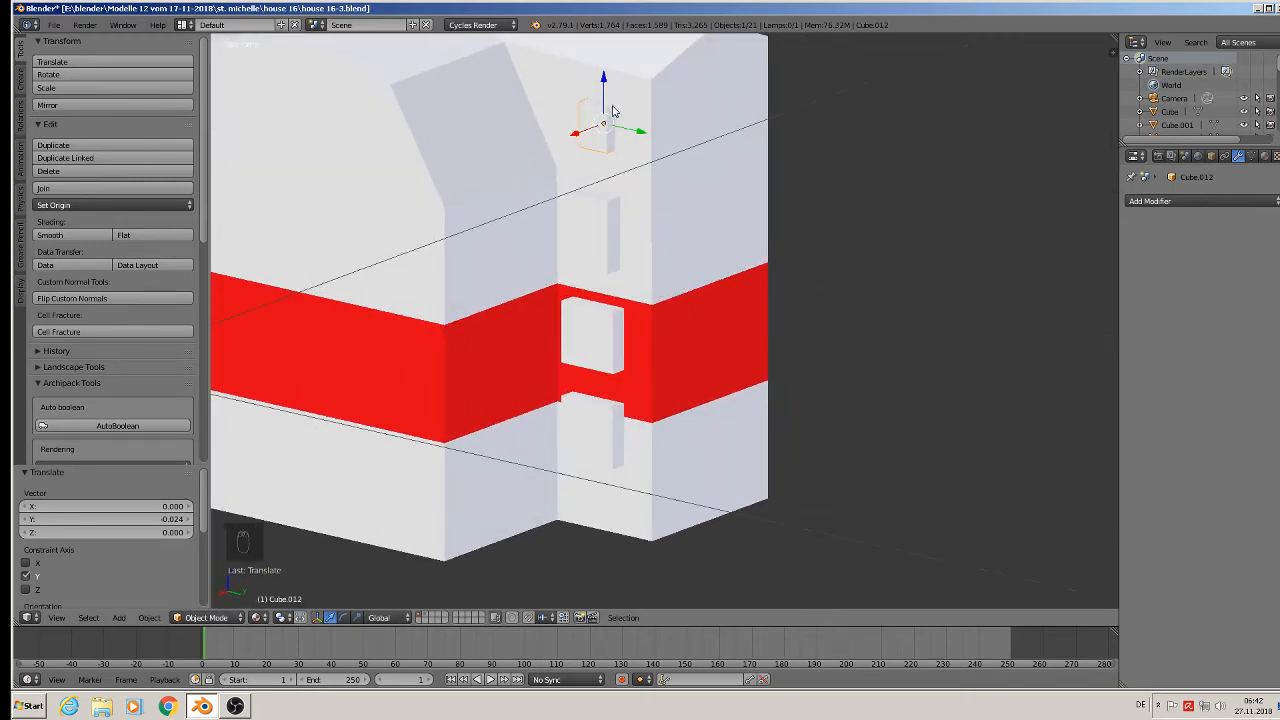
Step: Select the second block from the top and move it 0.005 along Y
{"action": "right_click", "coordinate": [615, 229]}
{"action": "middle_click_drag", "start_coordinate": [615, 230], "coordinate": [650, 245]}
{"action": "left_click_drag", "start_coordinate": [644, 235], "coordinate": [646, 235]}
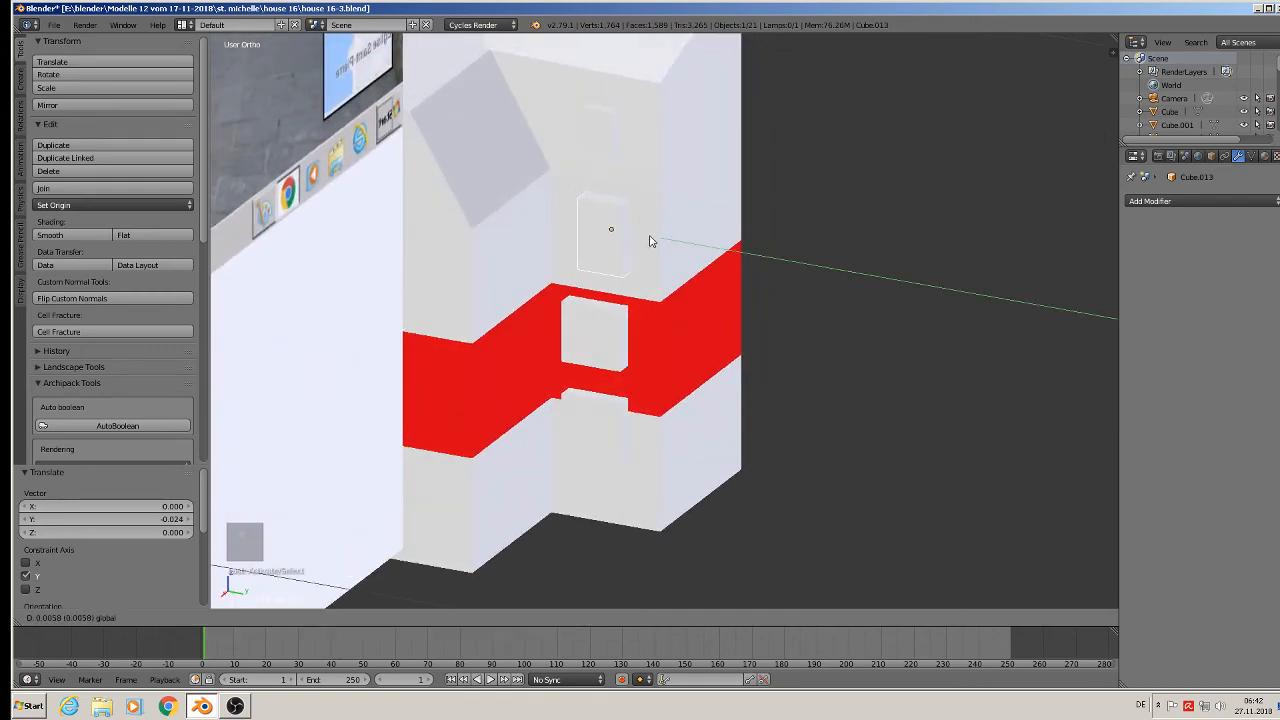
{"action": "left_click", "coordinate": [650, 238]}
{"action": "middle_click_drag", "start_coordinate": [650, 238], "coordinate": [604, 208]}
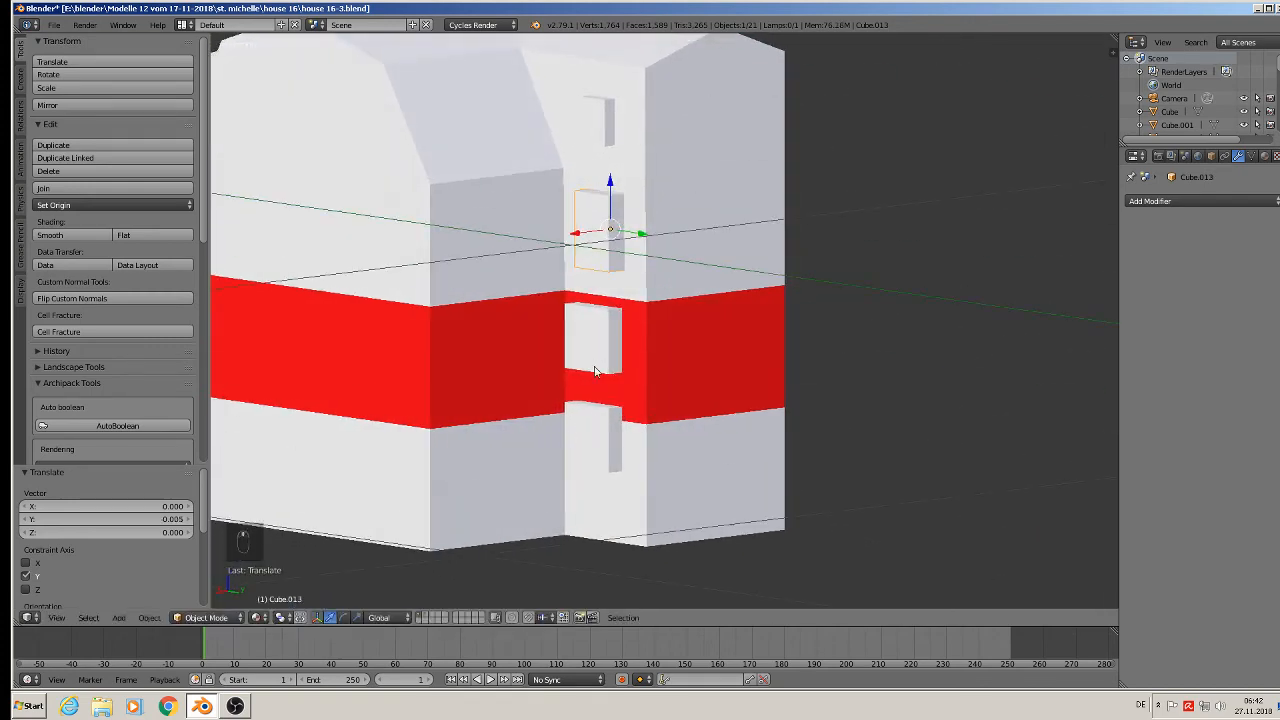
Step: Lower the block on the red band by 0.008 along Z and shift it about 0.006 along Y
{"action": "right_click", "coordinate": [599, 366]}
{"action": "middle_click_drag", "start_coordinate": [599, 366], "coordinate": [616, 347]}
{"action": "left_click_drag", "start_coordinate": [600, 290], "coordinate": [601, 299]}
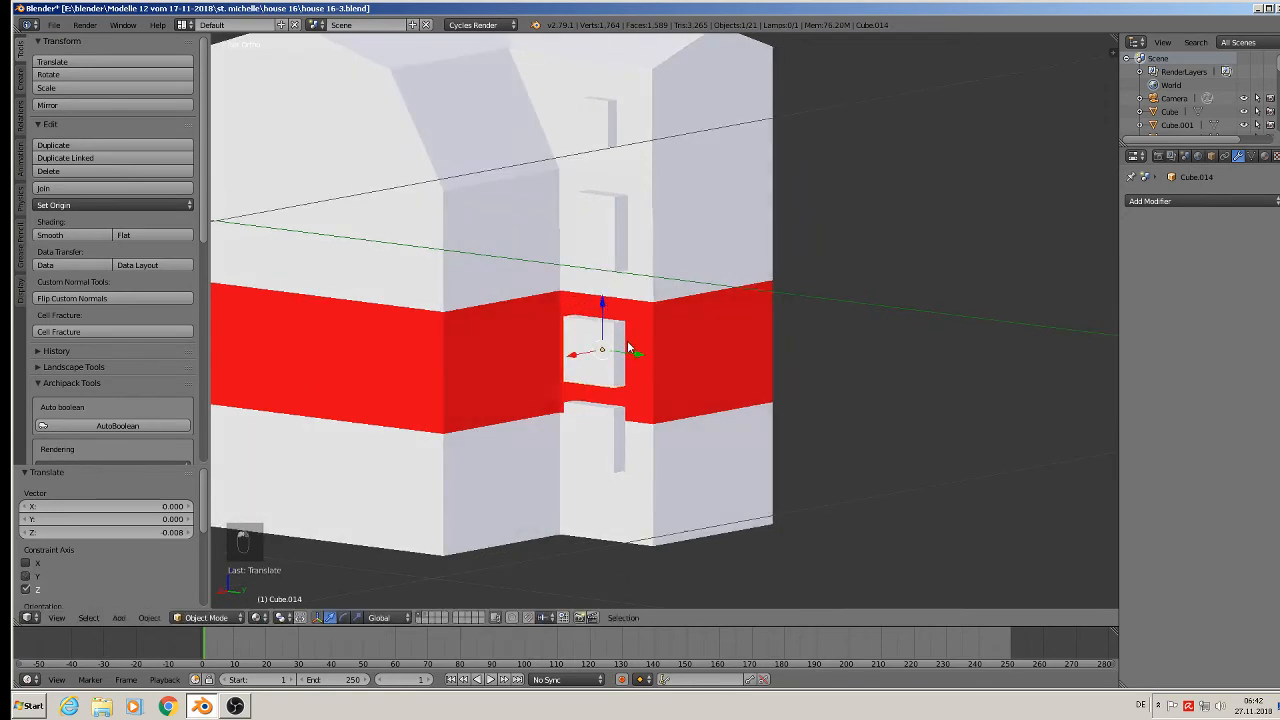
{"action": "left_click_drag", "start_coordinate": [627, 342], "coordinate": [638, 351]}
{"action": "mouse_move", "coordinate": [638, 351]}
{"action": "middle_mouse_down"}
{"action": "mouse_move", "coordinate": [674, 373]}
{"action": "mouse_move", "coordinate": [650, 357]}
{"action": "middle_mouse_up"}
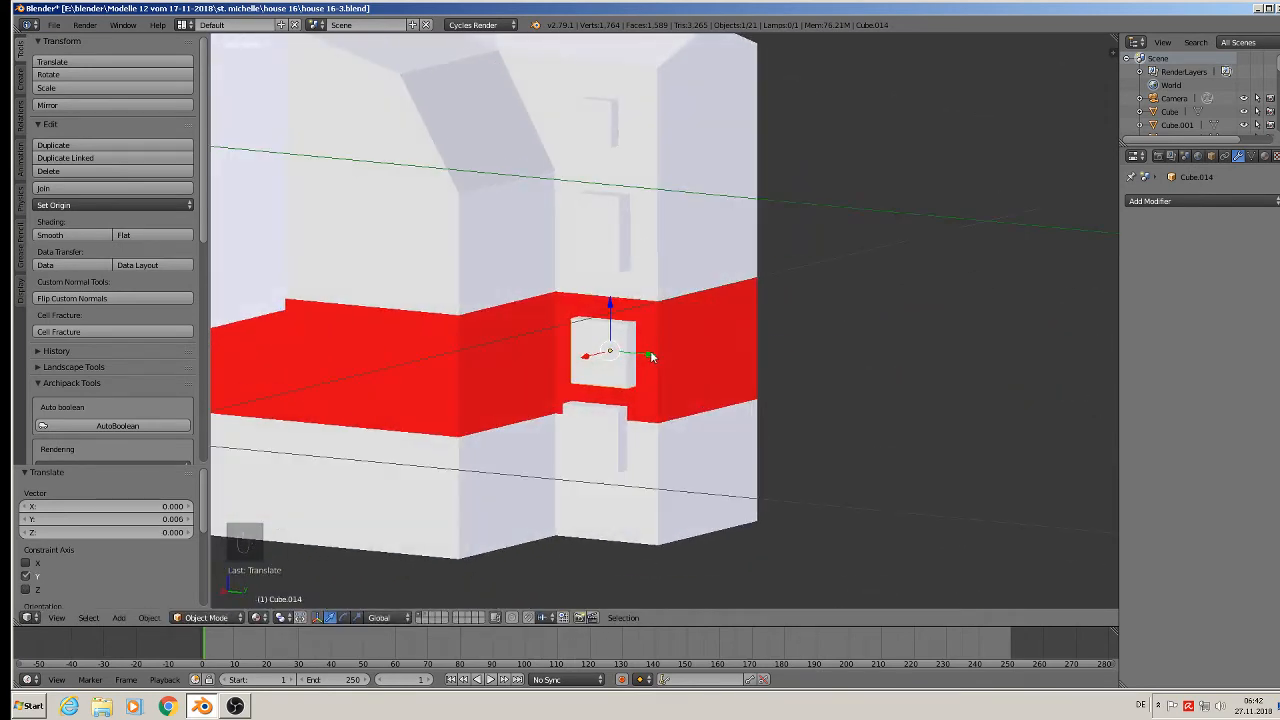
Step: Lower the bottom block by 0.022 along Z and shift it 0.007 along Y
{"action": "right_click", "coordinate": [572, 447]}
{"action": "left_click_drag", "start_coordinate": [597, 396], "coordinate": [614, 436]}
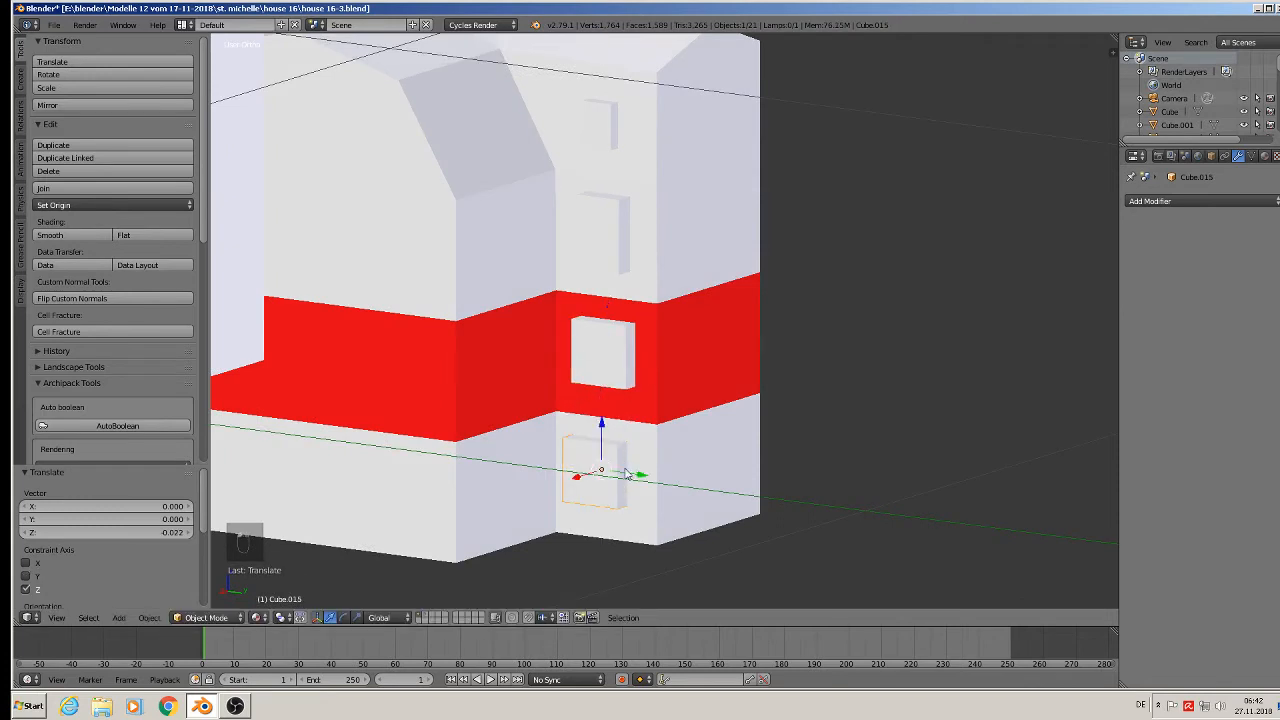
{"action": "key", "text": "g"}
{"action": "left_click", "coordinate": [641, 477]}
{"action": "middle_click_drag", "start_coordinate": [641, 477], "coordinate": [586, 374]}
Step: Join all four window blocks into one object and set its origin to geometry
{"action": "right_click", "coordinate": [588, 362], "text": "shift"}
{"action": "right_click", "coordinate": [600, 235], "text": "shift"}
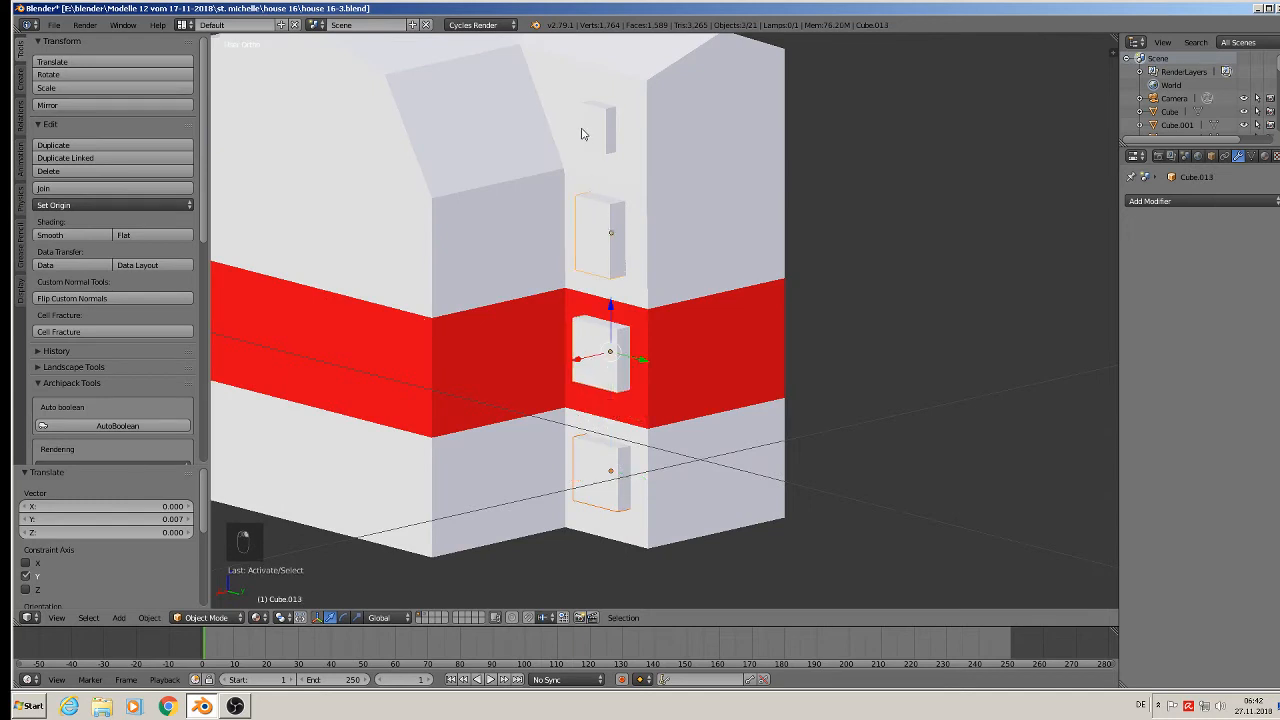
{"action": "right_click", "coordinate": [604, 140], "text": "shift"}
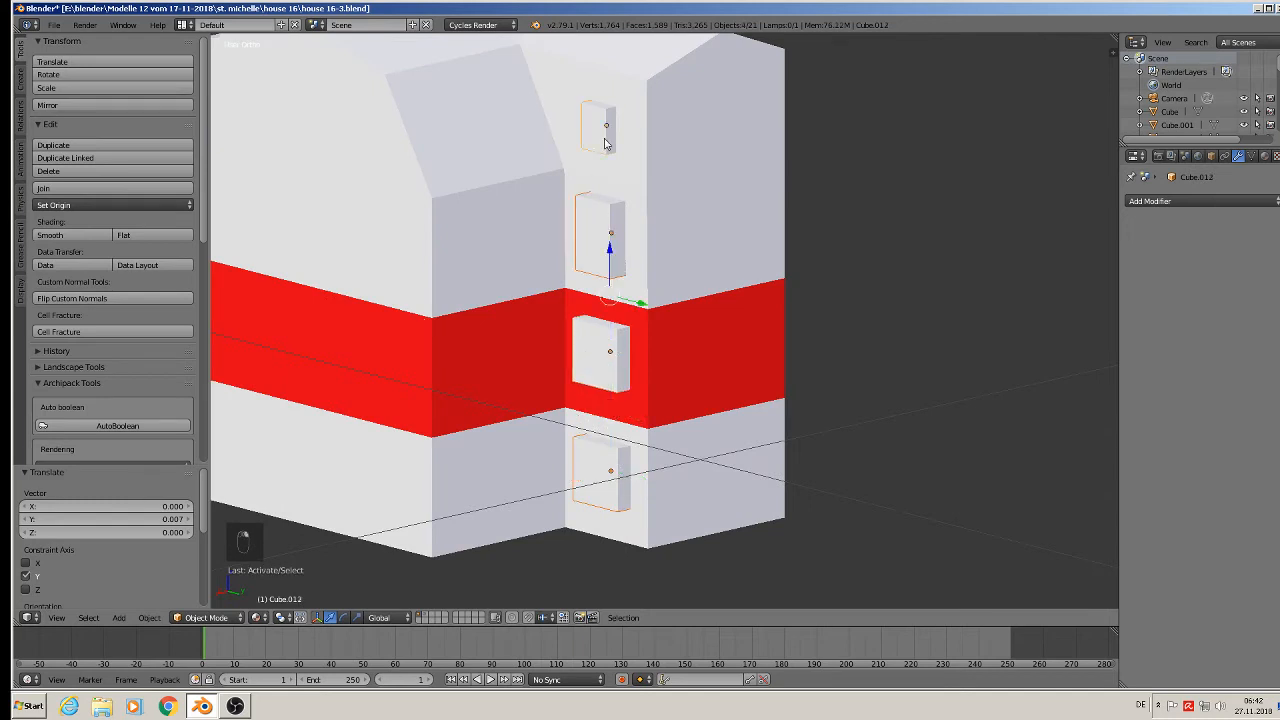
{"action": "left_click", "coordinate": [60, 188]}
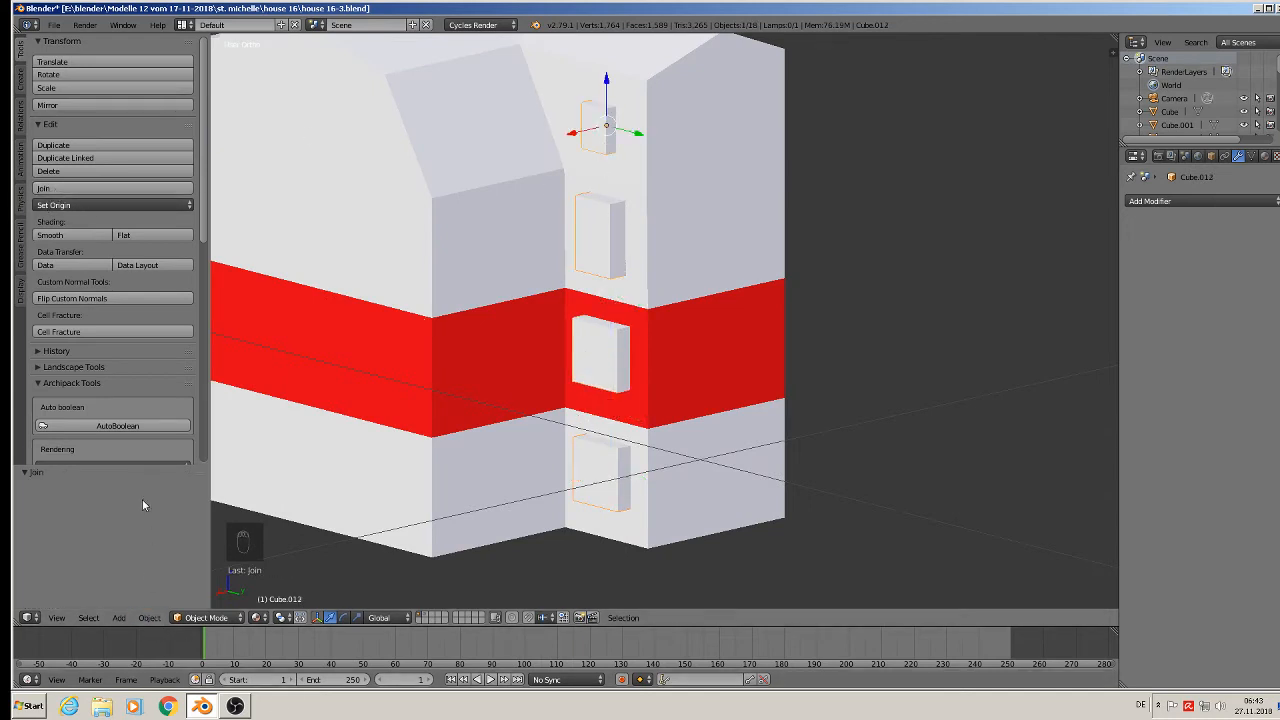
{"action": "left_click", "coordinate": [88, 205]}
{"action": "left_click", "coordinate": [88, 235]}
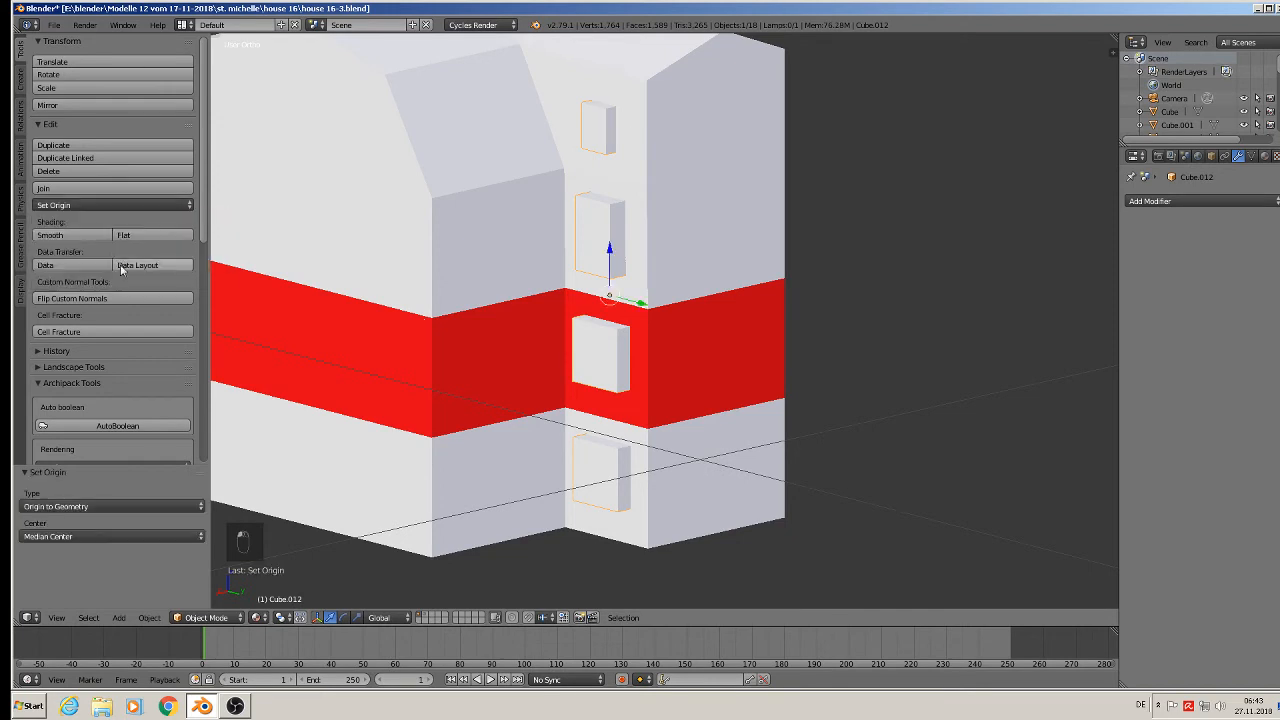
Step: Apply rotation and scale to the joined window blocks
{"action": "left_click", "coordinate": [150, 618]}
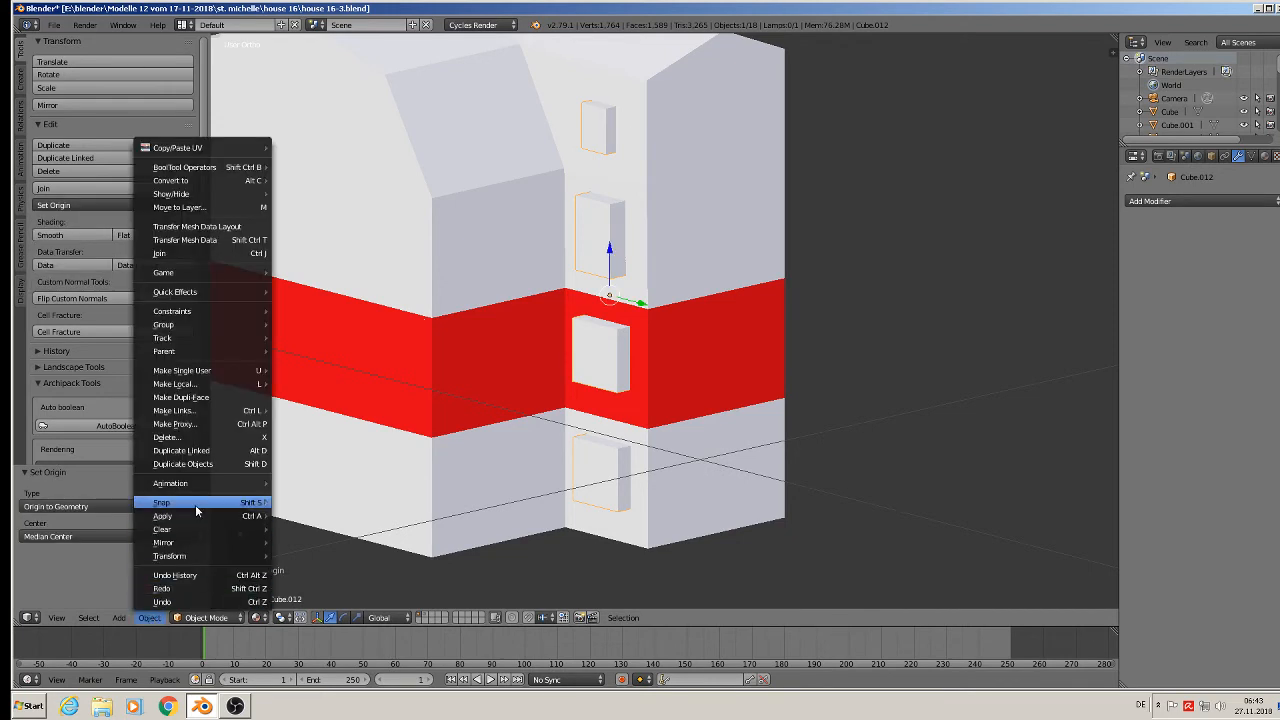
{"action": "mouse_move", "coordinate": [200, 516]}
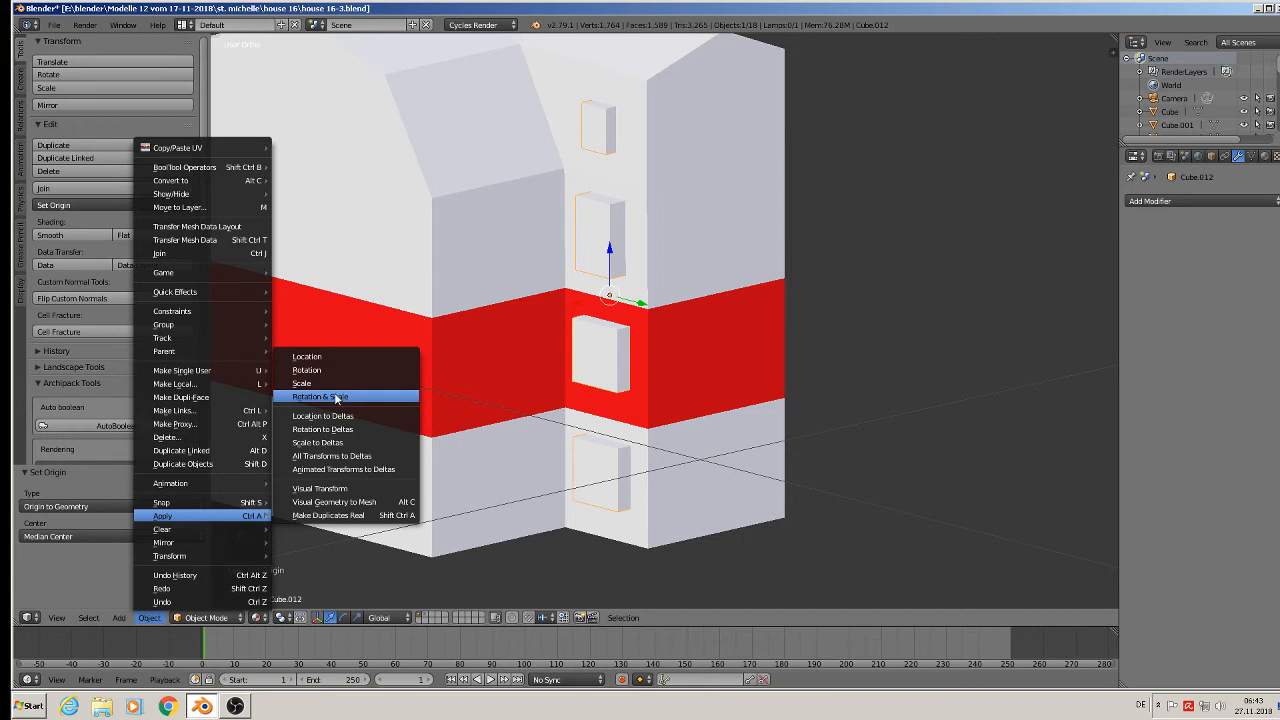
{"action": "left_click", "coordinate": [320, 396]}
{"action": "middle_click_drag", "start_coordinate": [378, 399], "coordinate": [475, 353]}
{"action": "scroll", "coordinate": [475, 353], "scroll_direction": "down", "scroll_amount": 2}
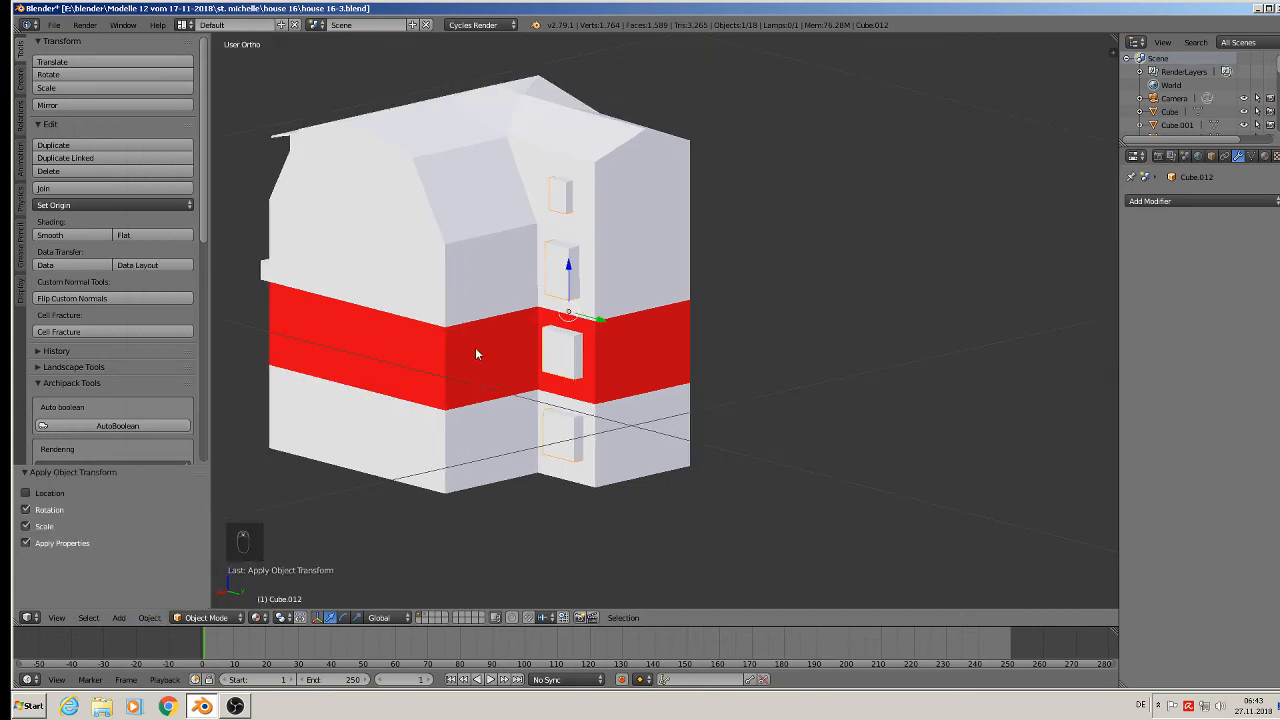
Step: Apply rotation and scale to the main house body
{"action": "right_click", "coordinate": [453, 196]}
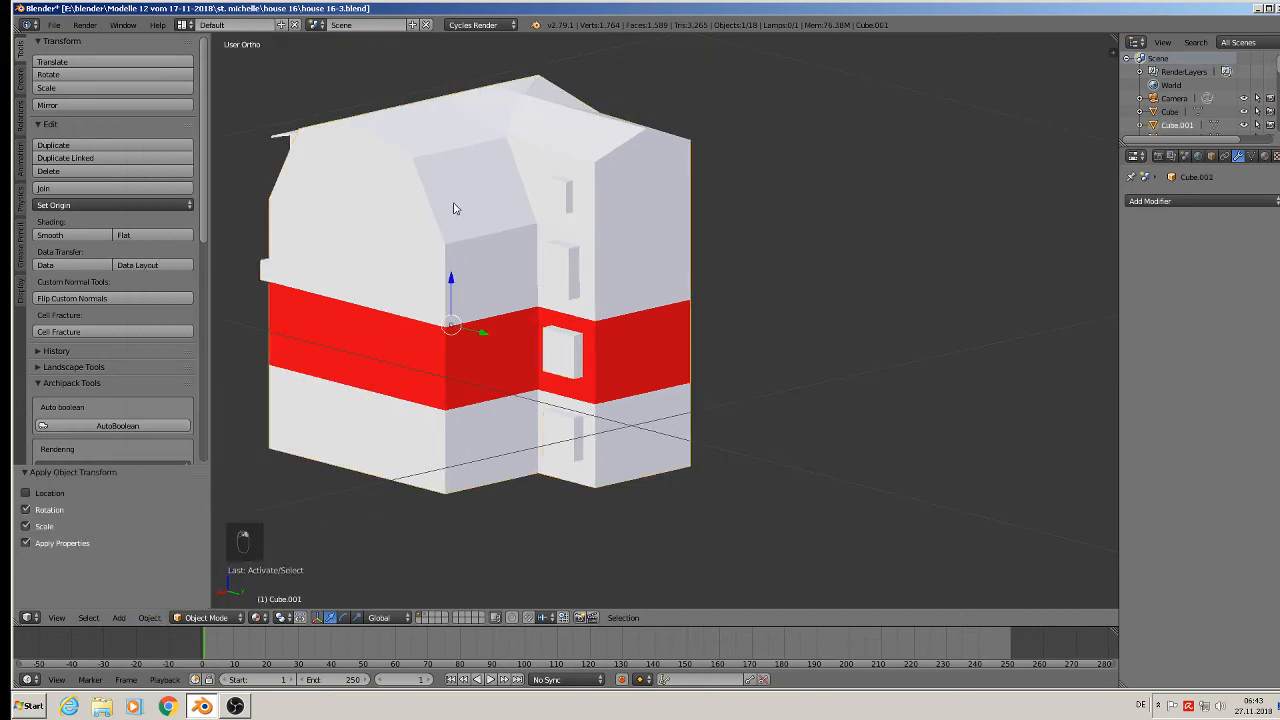
{"action": "left_click", "coordinate": [152, 618]}
{"action": "mouse_move", "coordinate": [238, 515]}
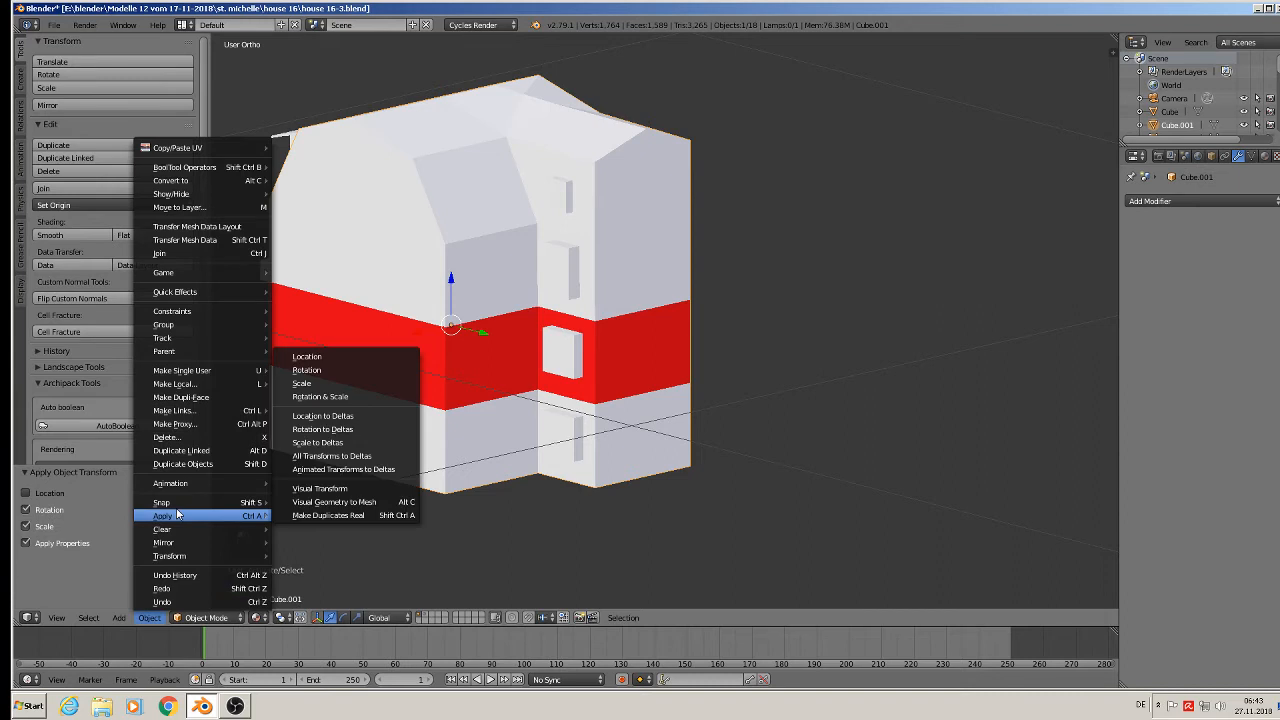
{"action": "left_click", "coordinate": [375, 398]}
Step: Check the name of the joined window-block object, then add a Boolean modifier to the house body
{"action": "scroll", "coordinate": [608, 325], "scroll_direction": "up", "scroll_amount": 3}
{"action": "right_click", "coordinate": [555, 370]}
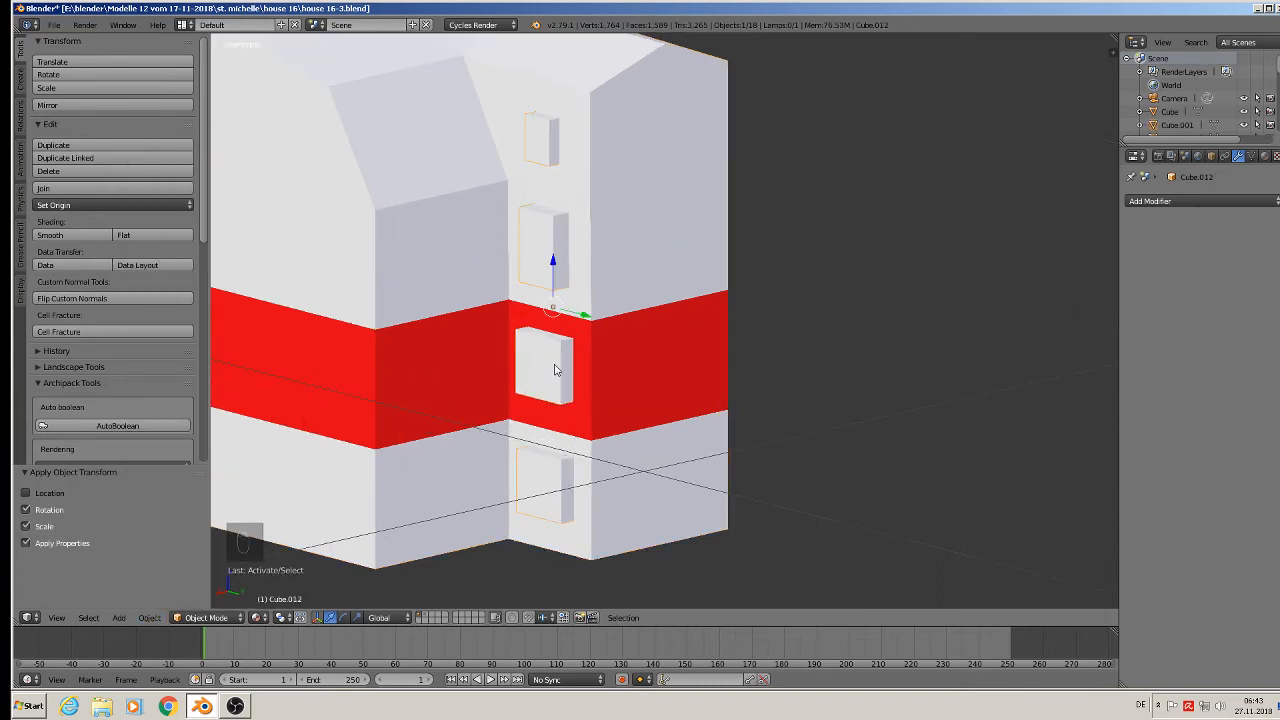
{"action": "middle_click_drag", "start_coordinate": [545, 402], "coordinate": [665, 264], "text": "shift"}
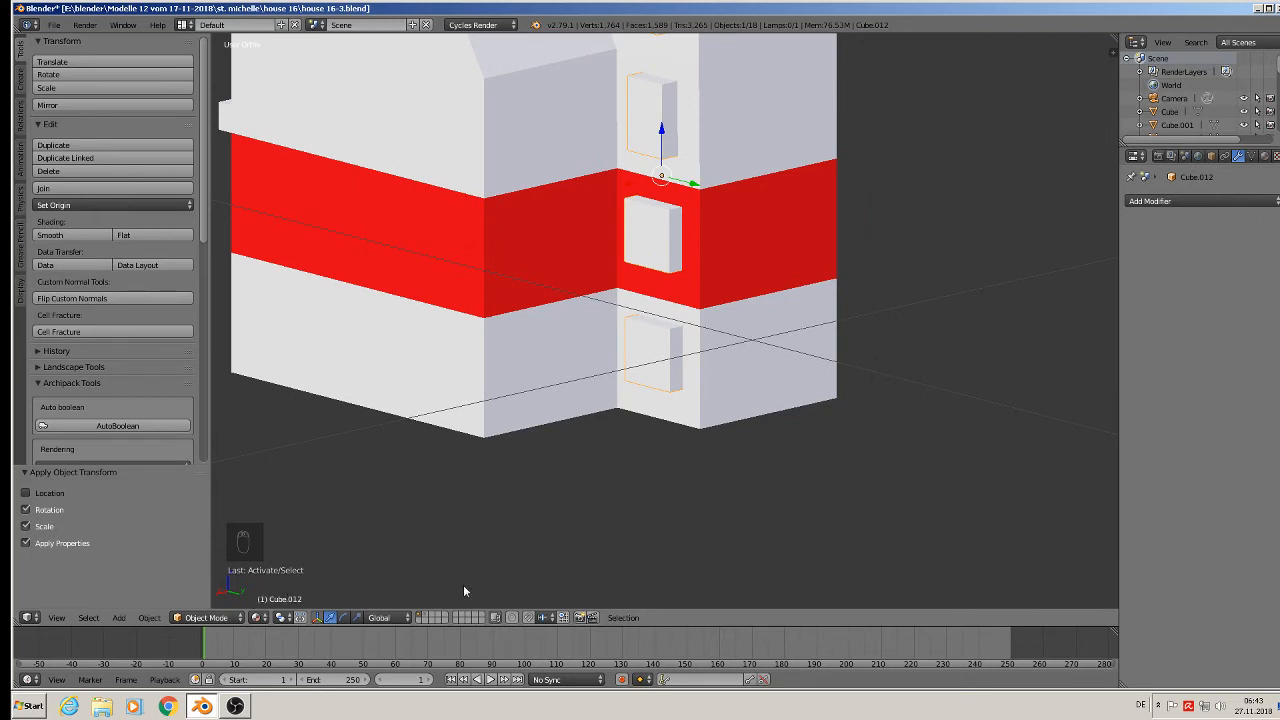
{"action": "right_click", "coordinate": [541, 151]}
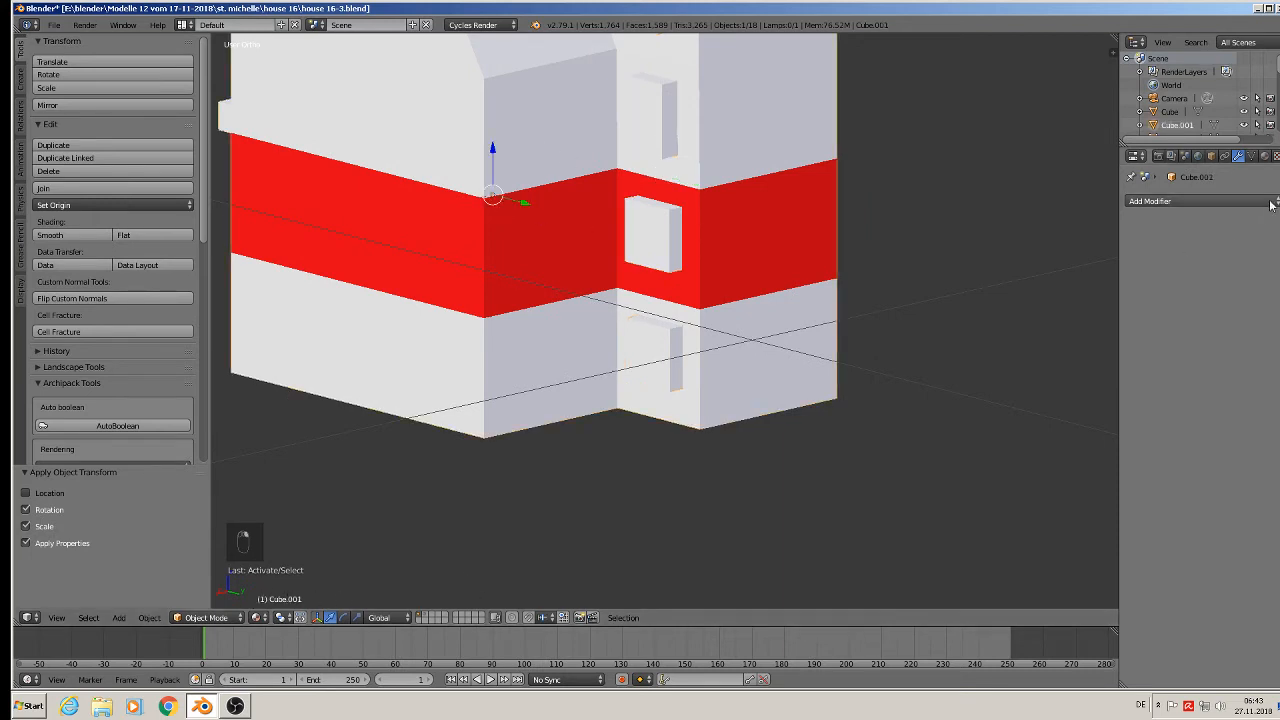
{"action": "left_click", "coordinate": [1238, 203]}
{"action": "left_click", "coordinate": [1040, 266]}
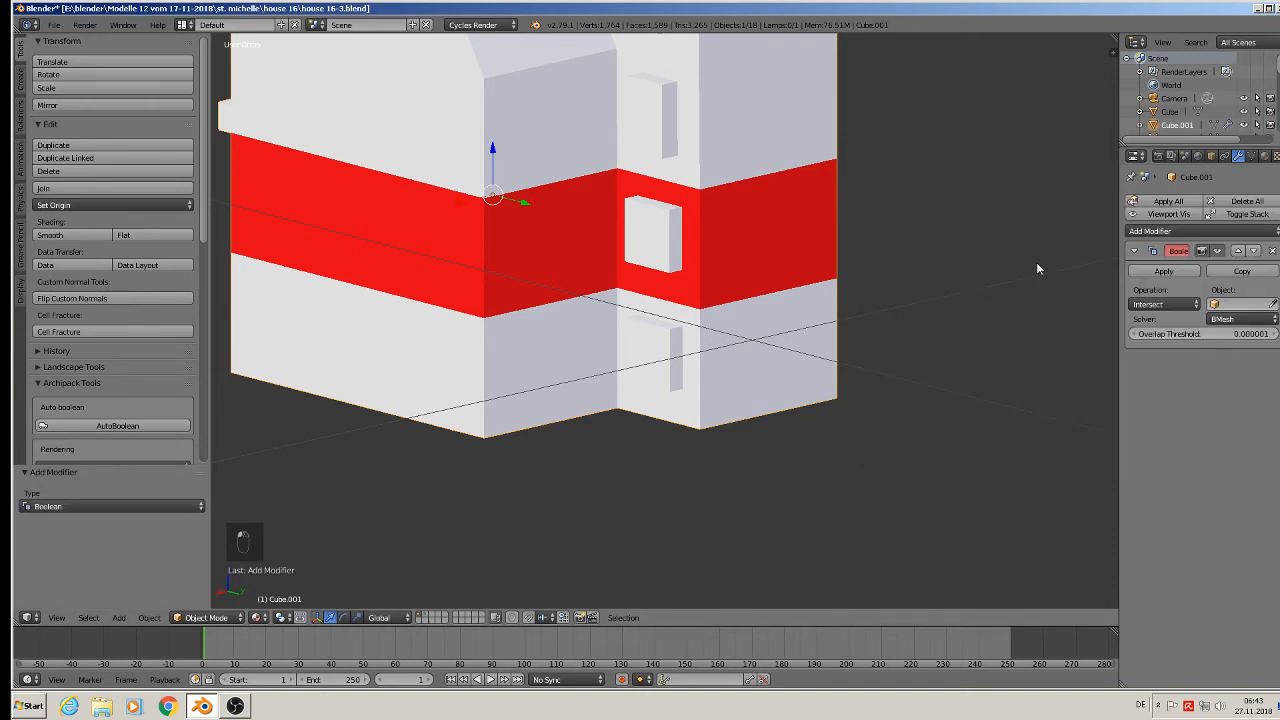
Step: Set the house body's Boolean modifier to Difference with Cube.012 as the cutting object and apply it
{"action": "left_click", "coordinate": [1238, 304]}
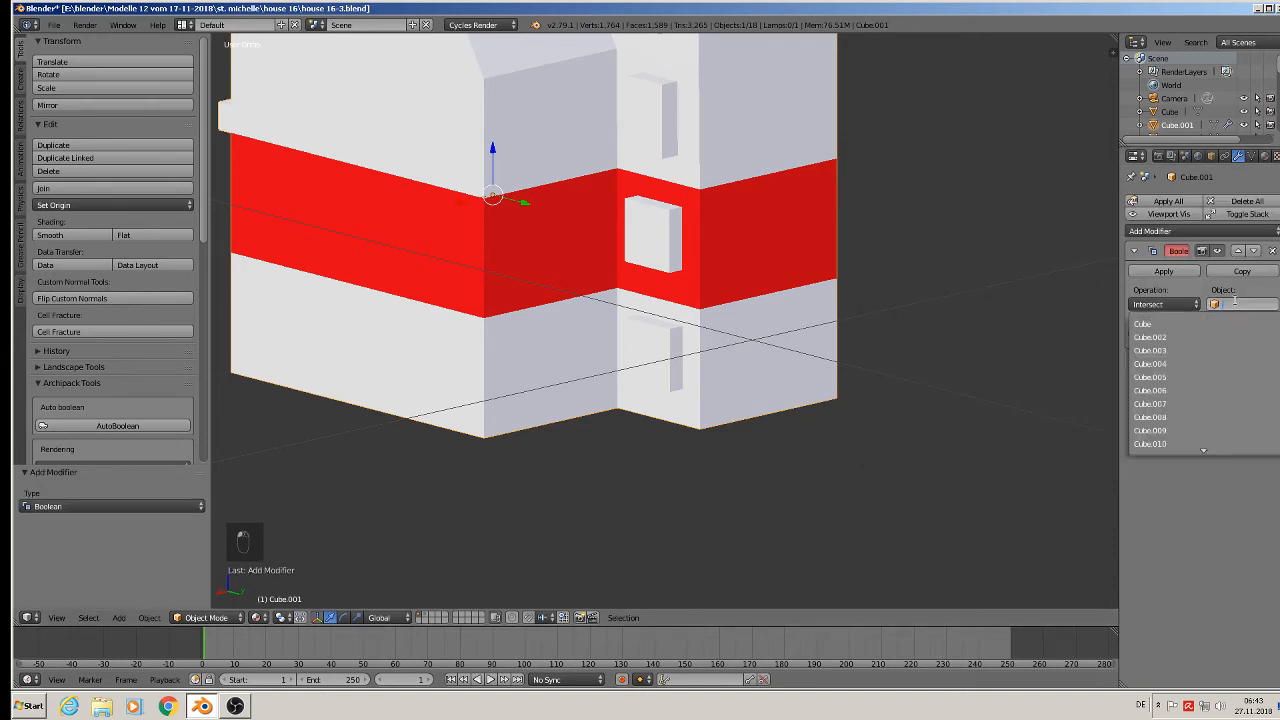
{"action": "left_click", "coordinate": [1170, 417]}
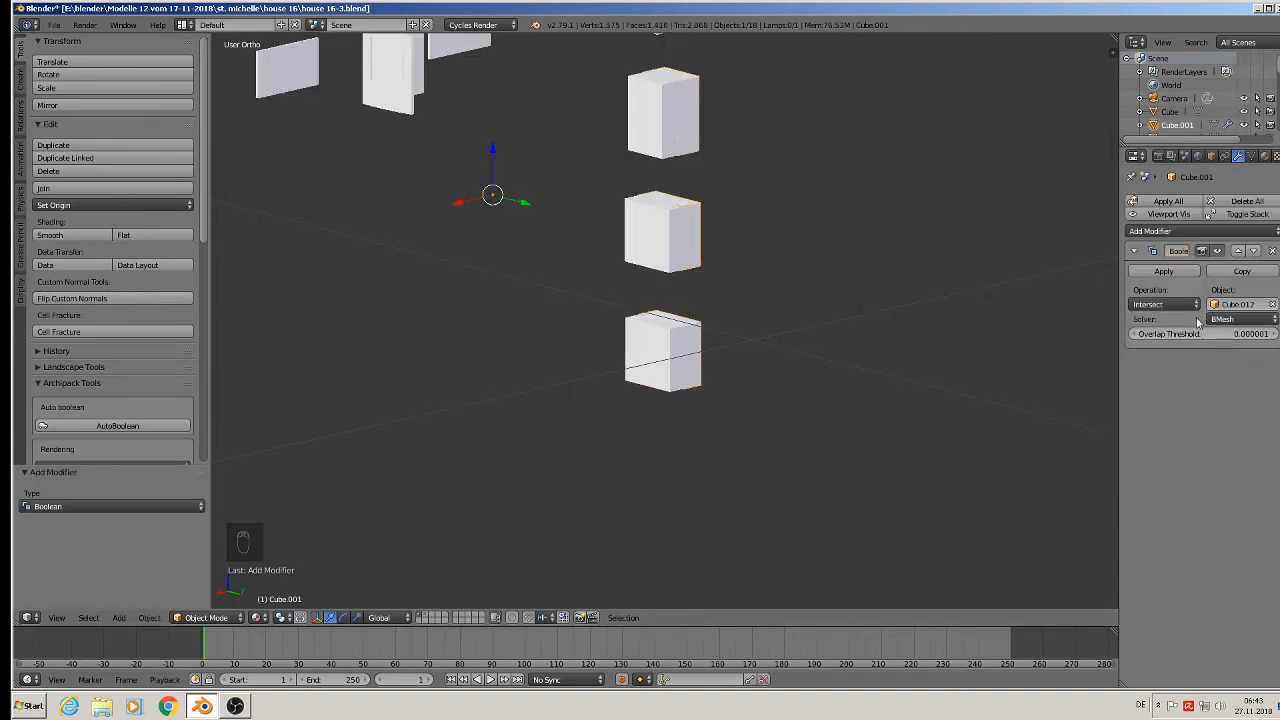
{"action": "left_click", "coordinate": [1157, 306]}
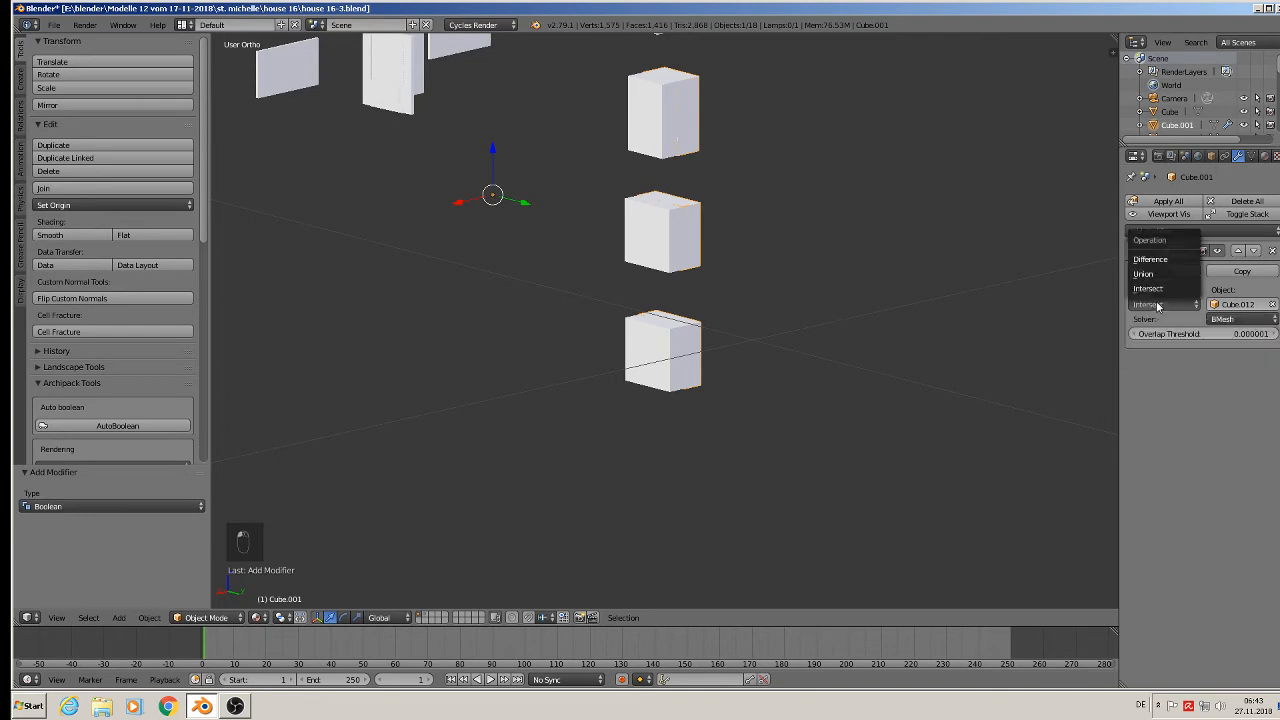
{"action": "left_click", "coordinate": [1155, 262]}
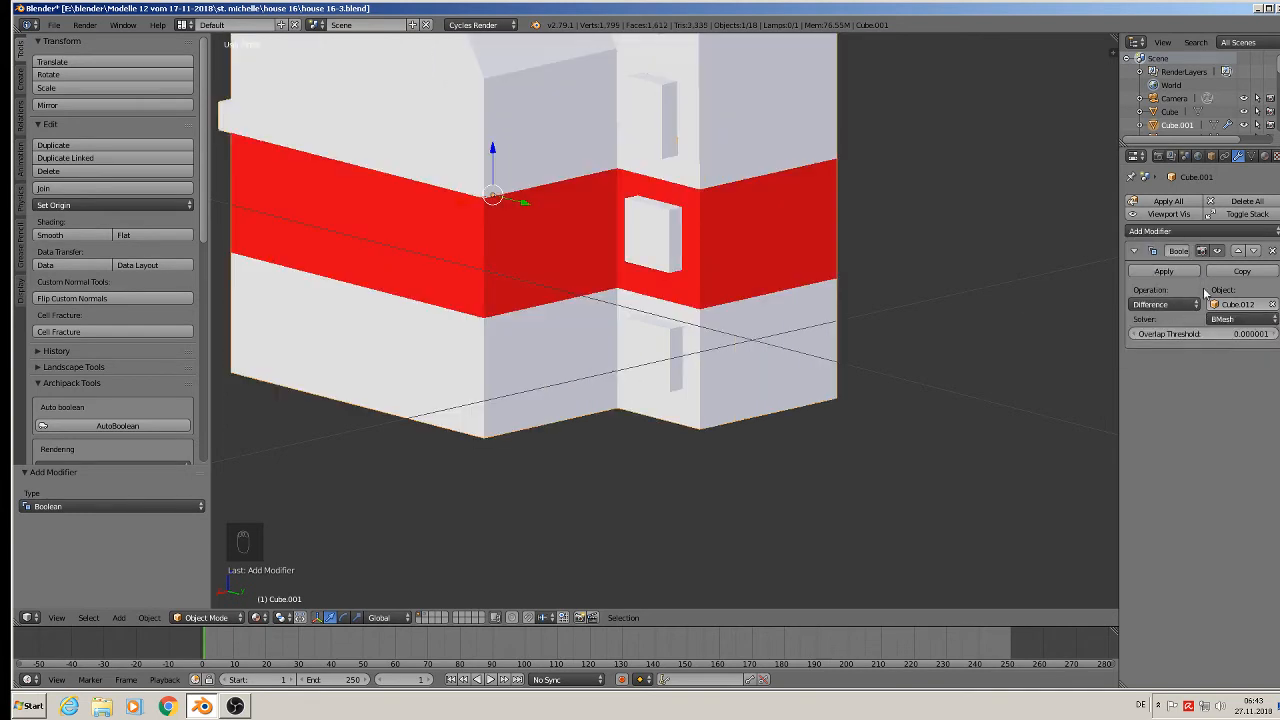
{"action": "left_click", "coordinate": [1163, 271]}
Step: Move the joined window blocks about 0.186 along Y out of the house and send them to the second layer
{"action": "right_click", "coordinate": [656, 230]}
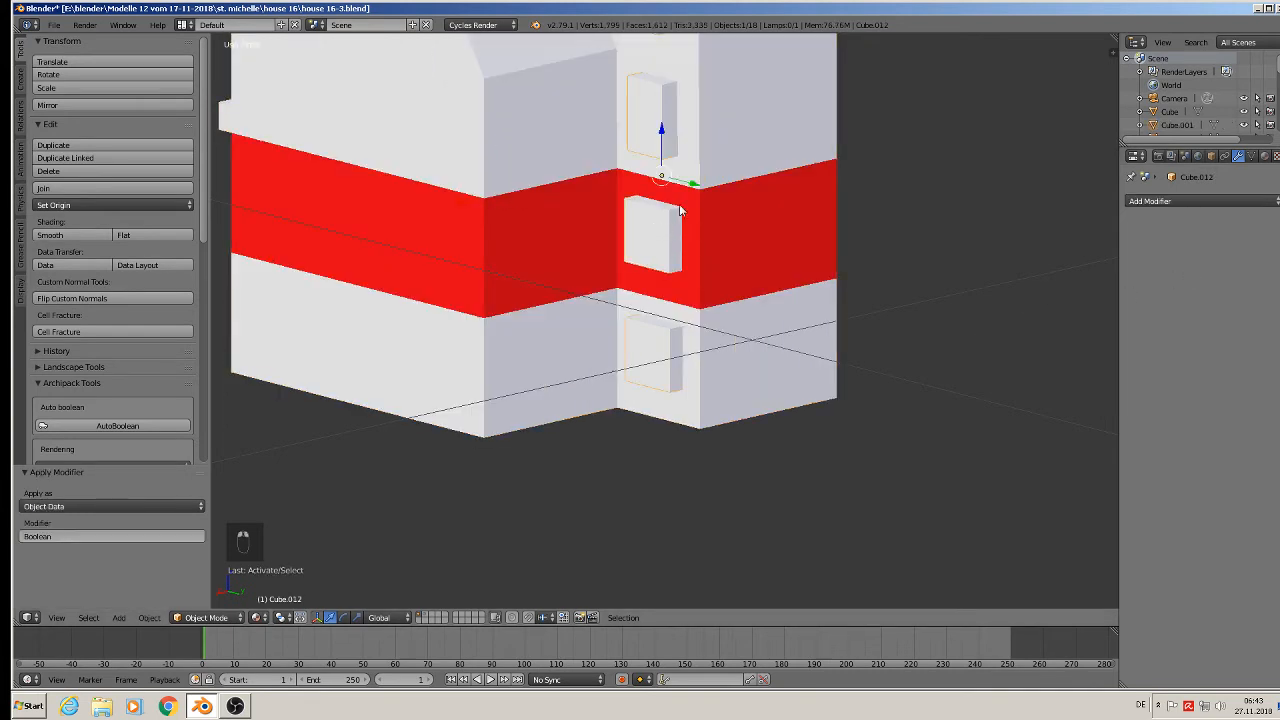
{"action": "key", "text": "g"}
{"action": "key", "text": "y"}
{"action": "left_click", "coordinate": [644, 325]}
{"action": "middle_click_drag", "start_coordinate": [644, 325], "coordinate": [649, 520], "text": "shift"}
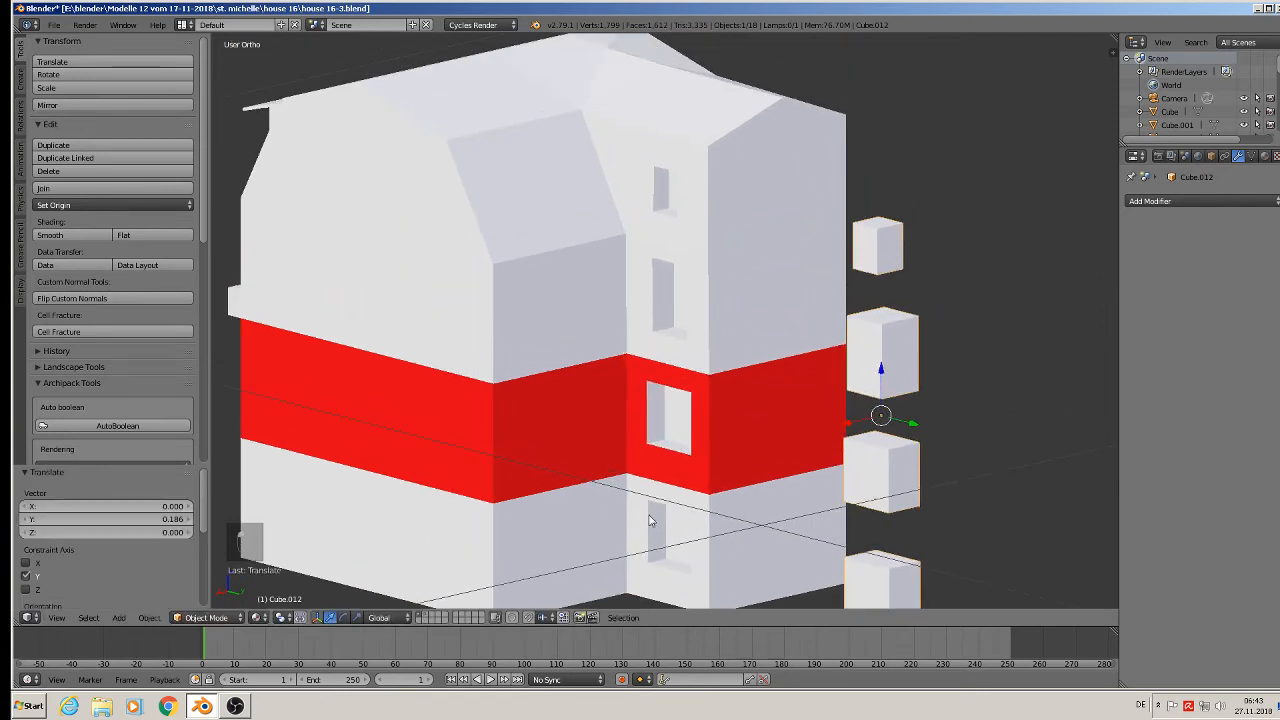
{"action": "scroll", "coordinate": [697, 469], "scroll_direction": "down", "scroll_amount": 2}
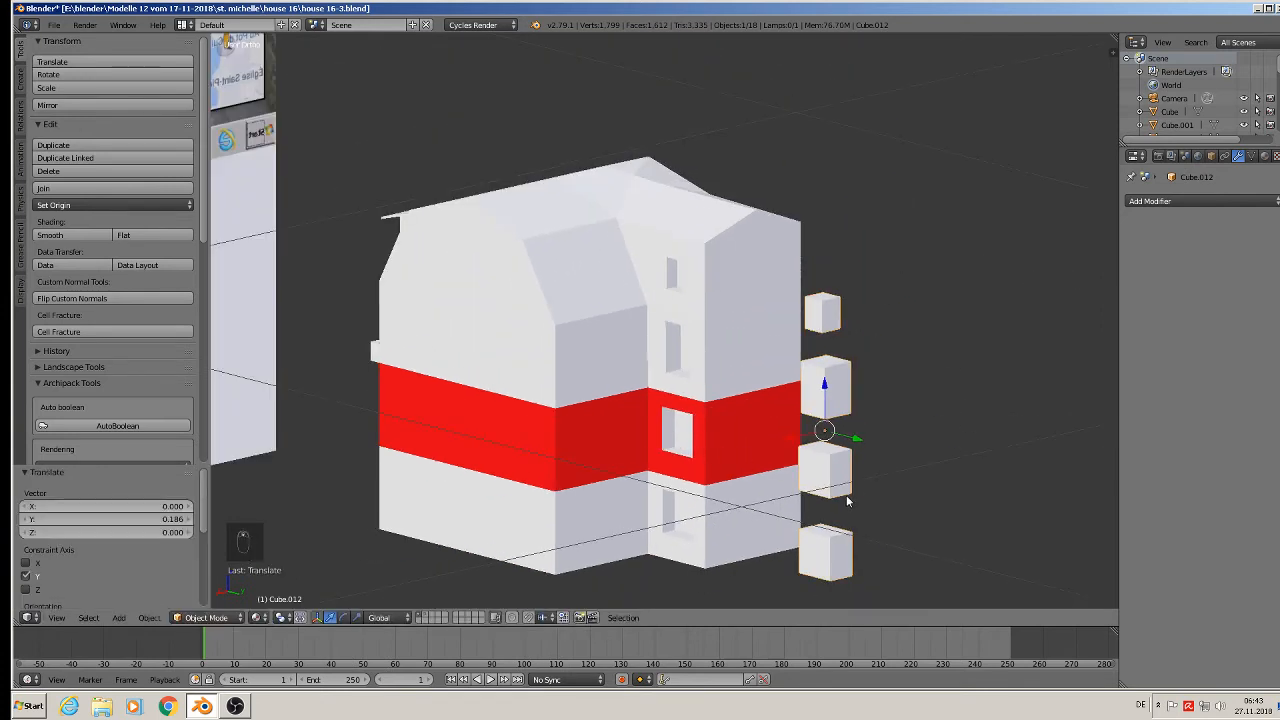
{"action": "key", "text": "m"}
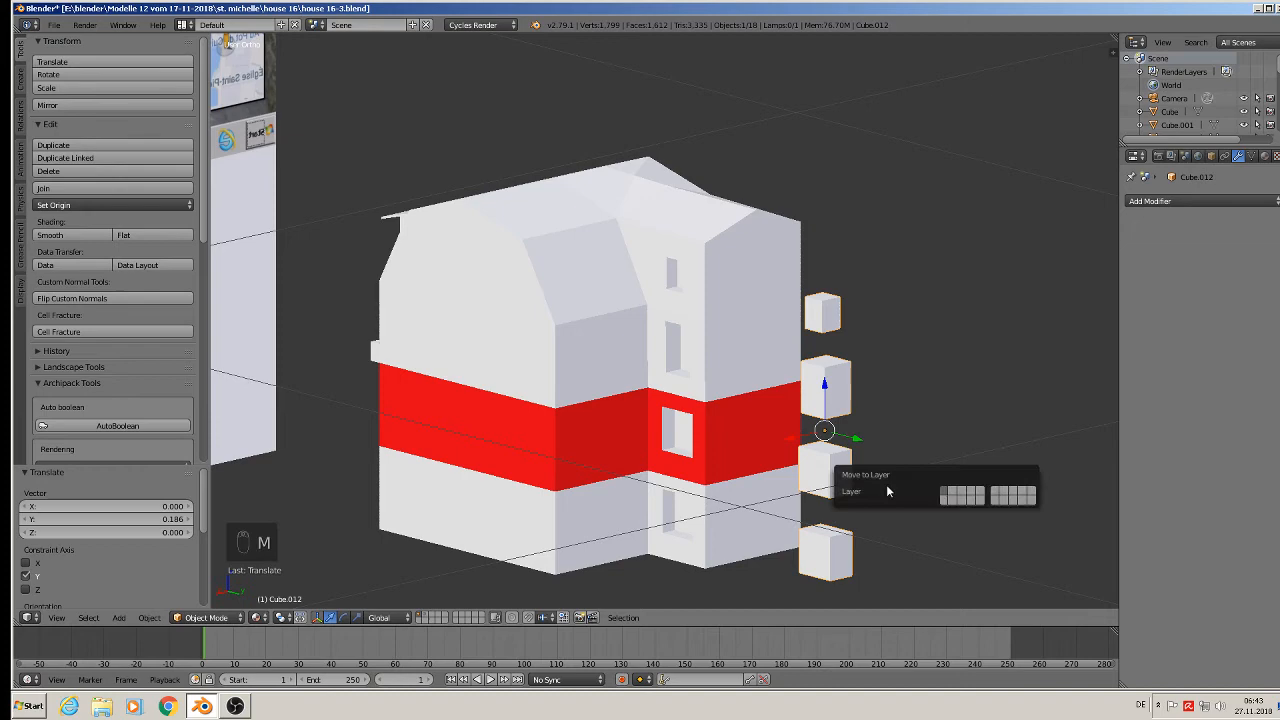
{"action": "left_click", "coordinate": [952, 496]}
Step: Duplicate the house body about -0.5 along X, putting the copy on the second layer, and save the file
{"action": "key", "text": "KP_5"}
{"action": "middle_click_drag", "start_coordinate": [664, 440], "coordinate": [744, 295]}
{"action": "right_click", "coordinate": [650, 345]}
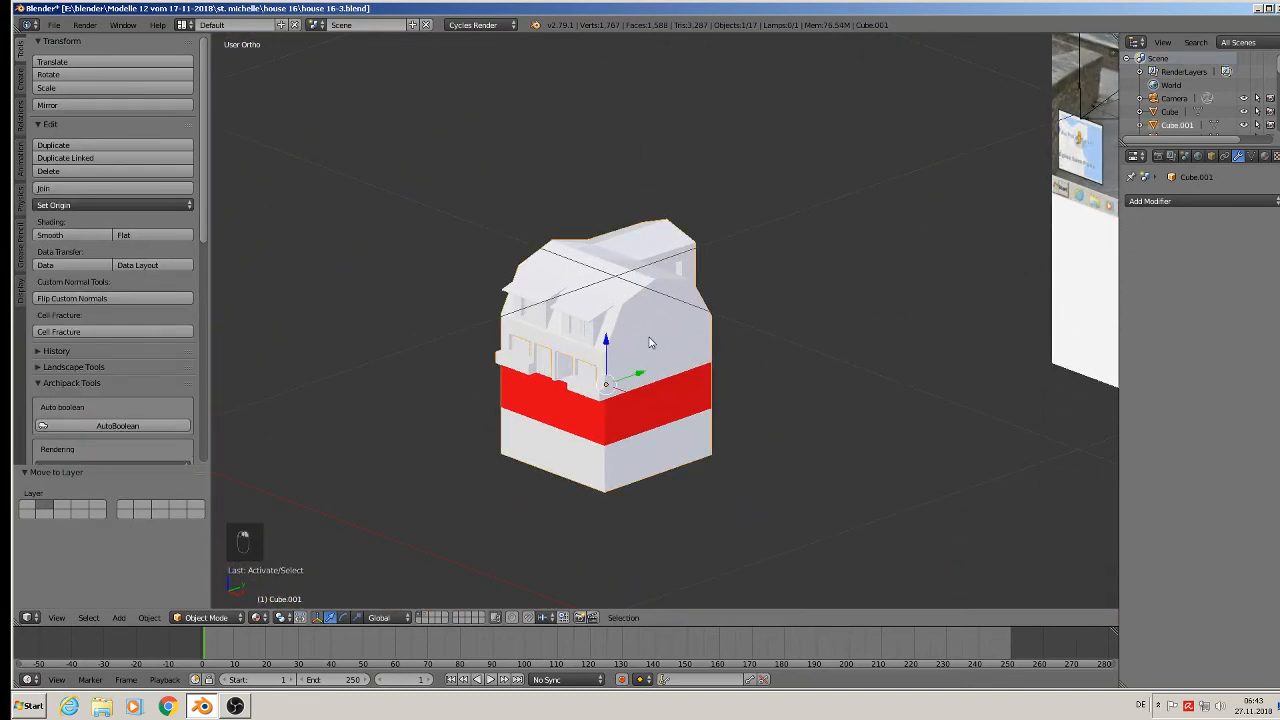
{"action": "key", "text": "shift+d"}
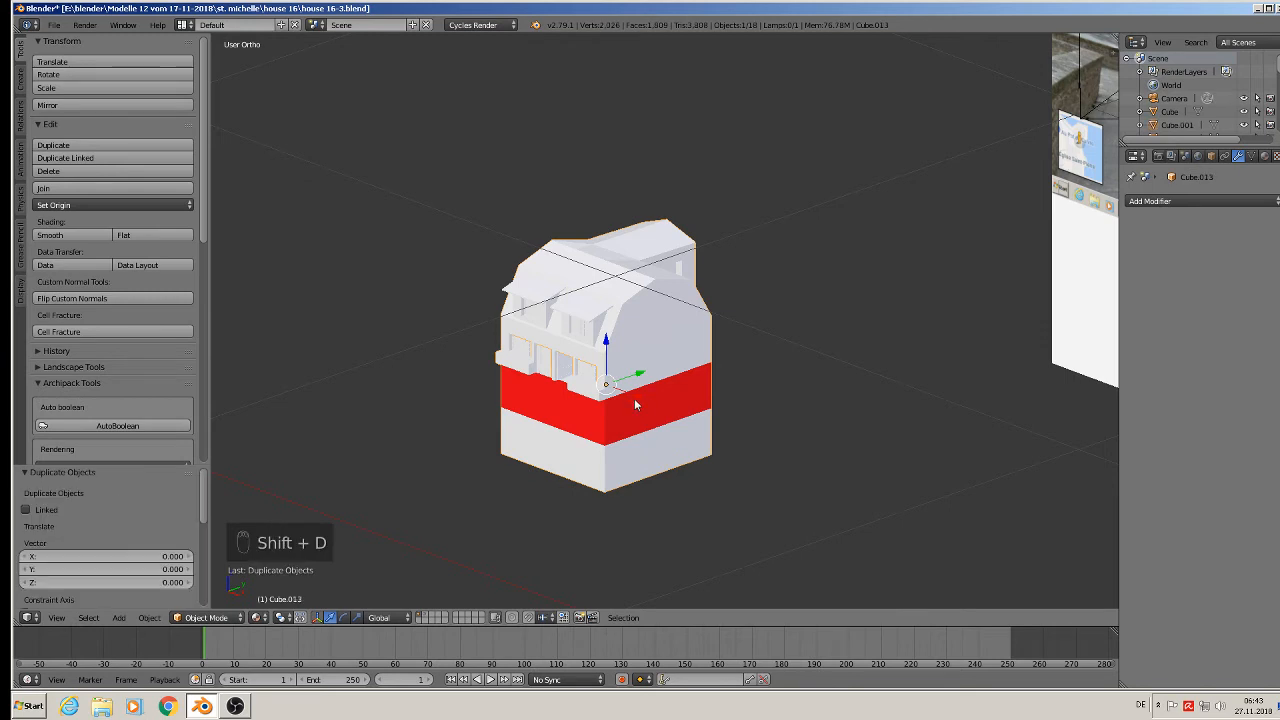
{"action": "key", "text": "x"}
{"action": "left_click", "coordinate": [456, 296]}
{"action": "key", "text": "m"}
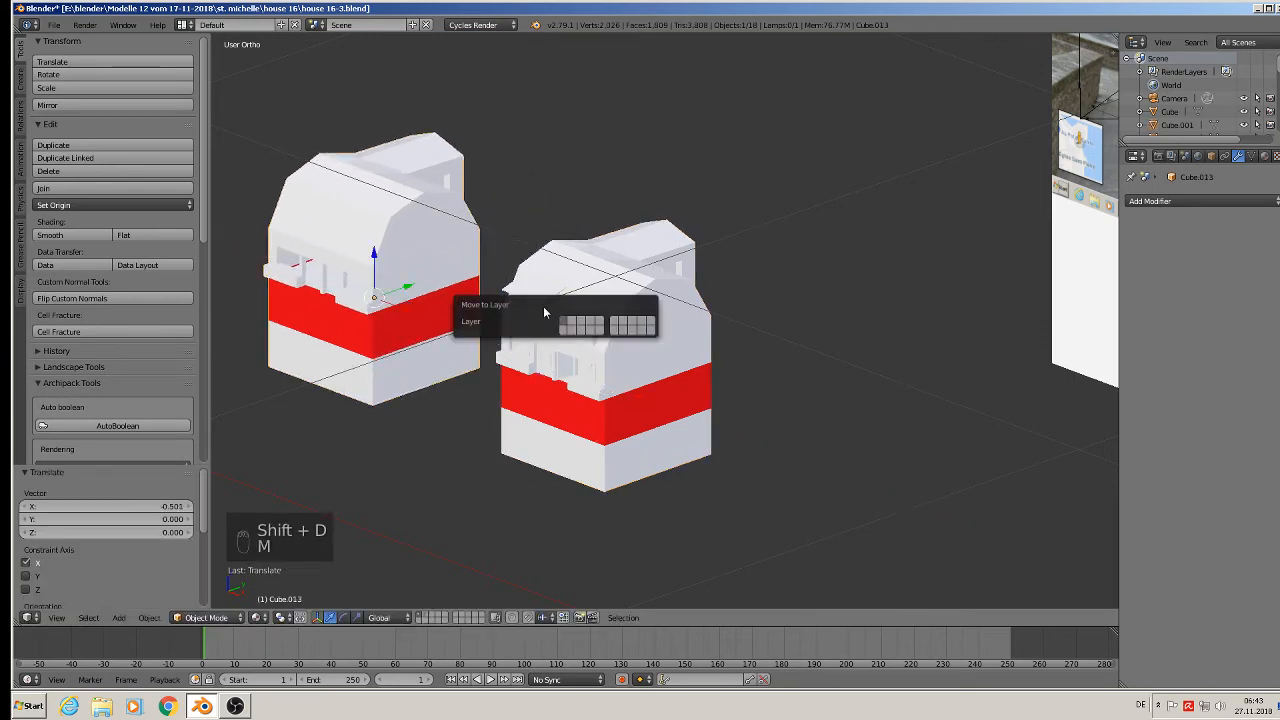
{"action": "left_click", "coordinate": [576, 322]}
{"action": "left_click", "coordinate": [54, 24]}
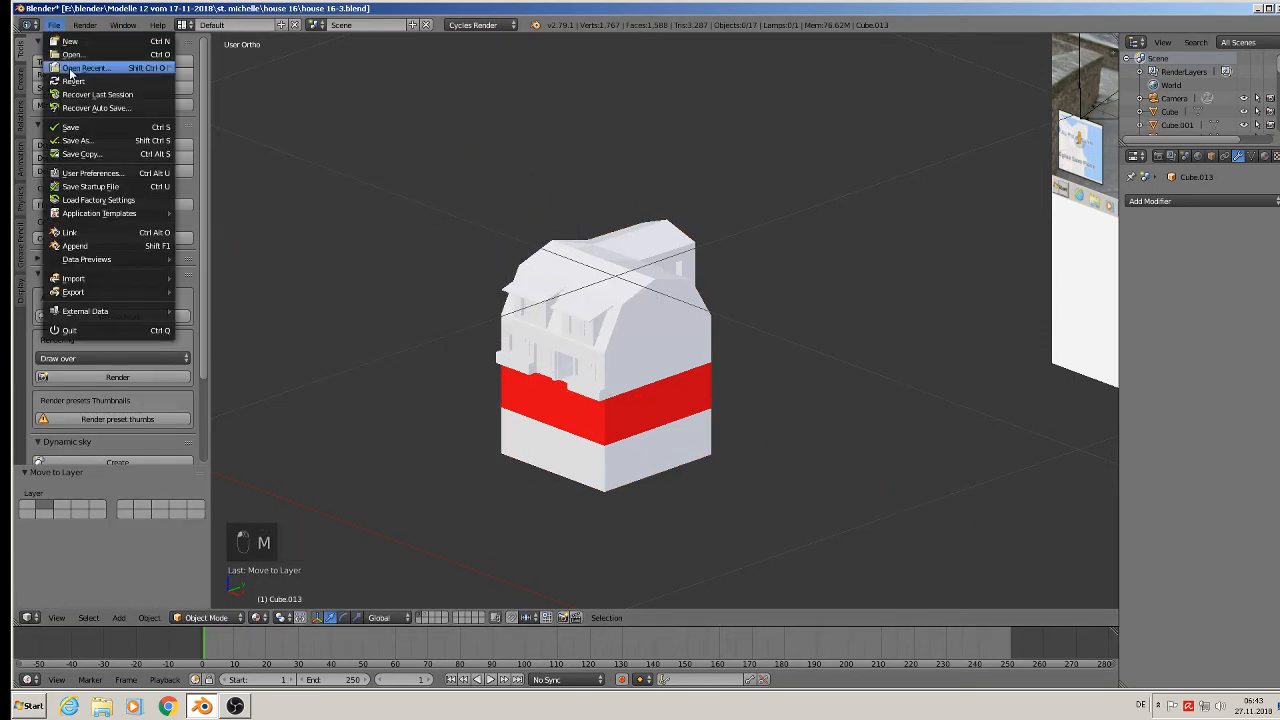
{"action": "left_click", "coordinate": [70, 127]}
Step: Move the two window blocks about -1.474 along X from the reference photo to beside the house
{"action": "scroll", "coordinate": [454, 237], "scroll_direction": "down", "scroll_amount": 3}
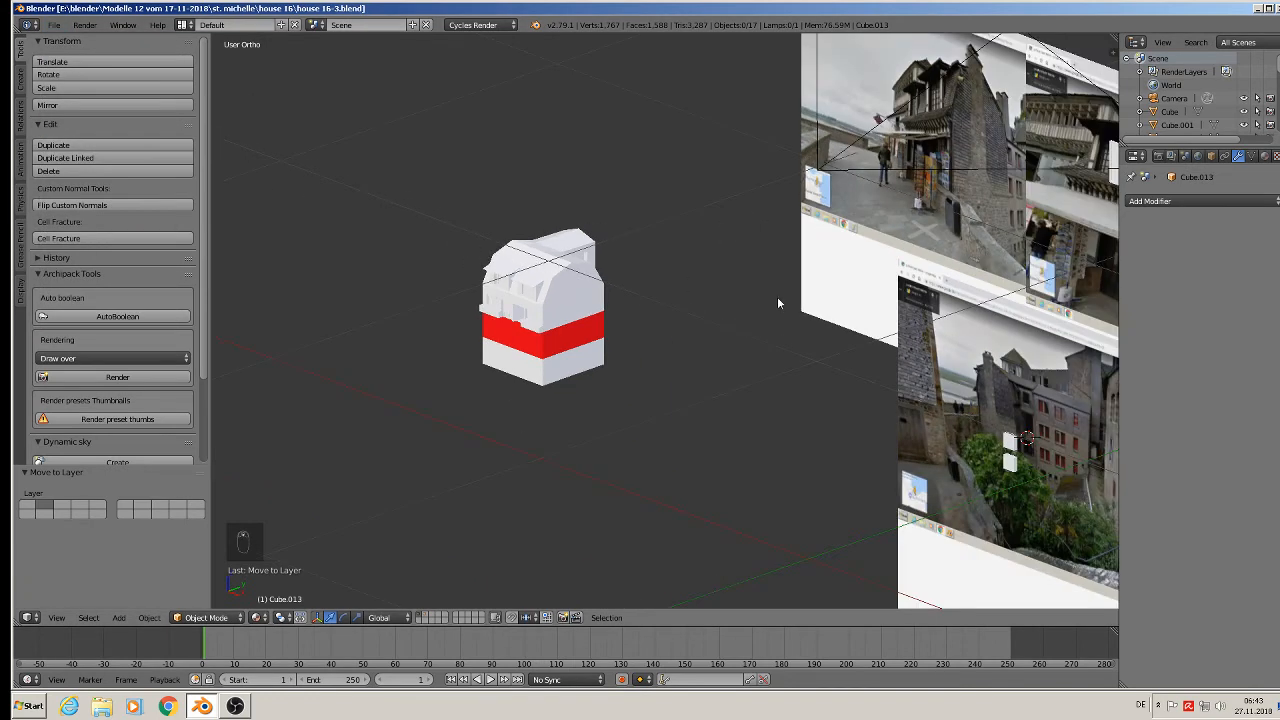
{"action": "right_click", "coordinate": [1007, 449]}
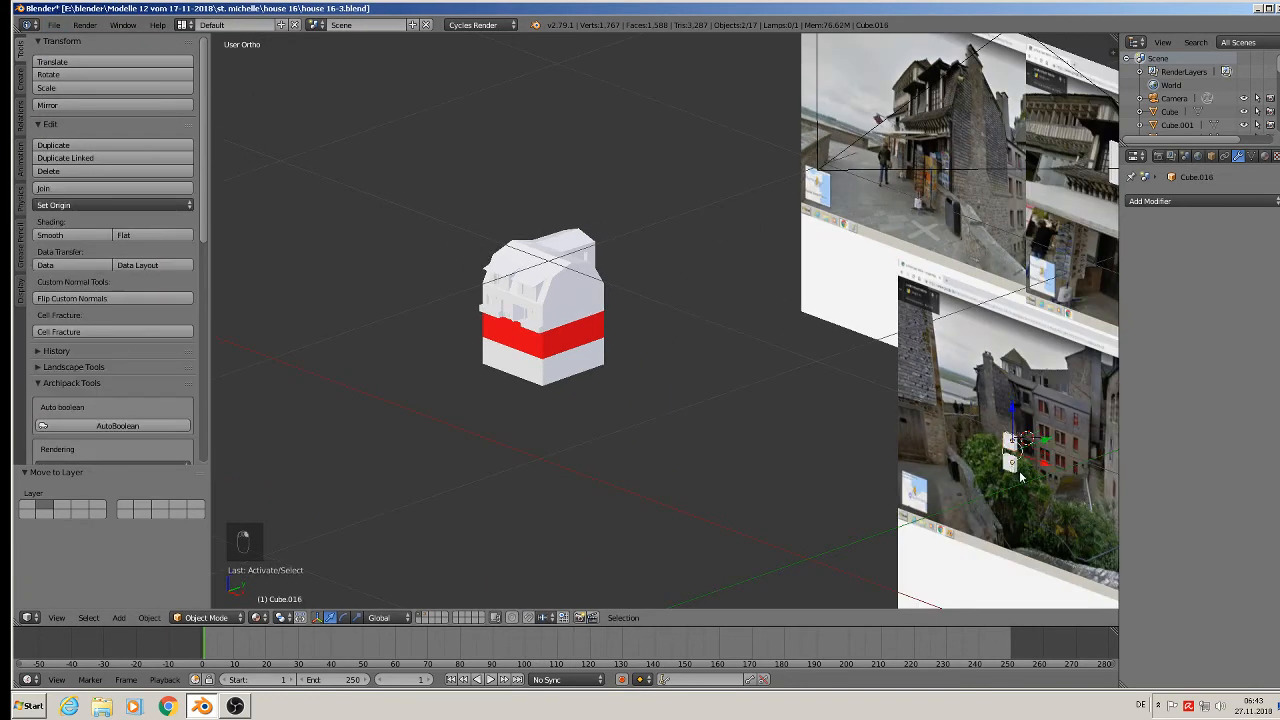
{"action": "left_click_drag", "start_coordinate": [1042, 468], "coordinate": [626, 332]}
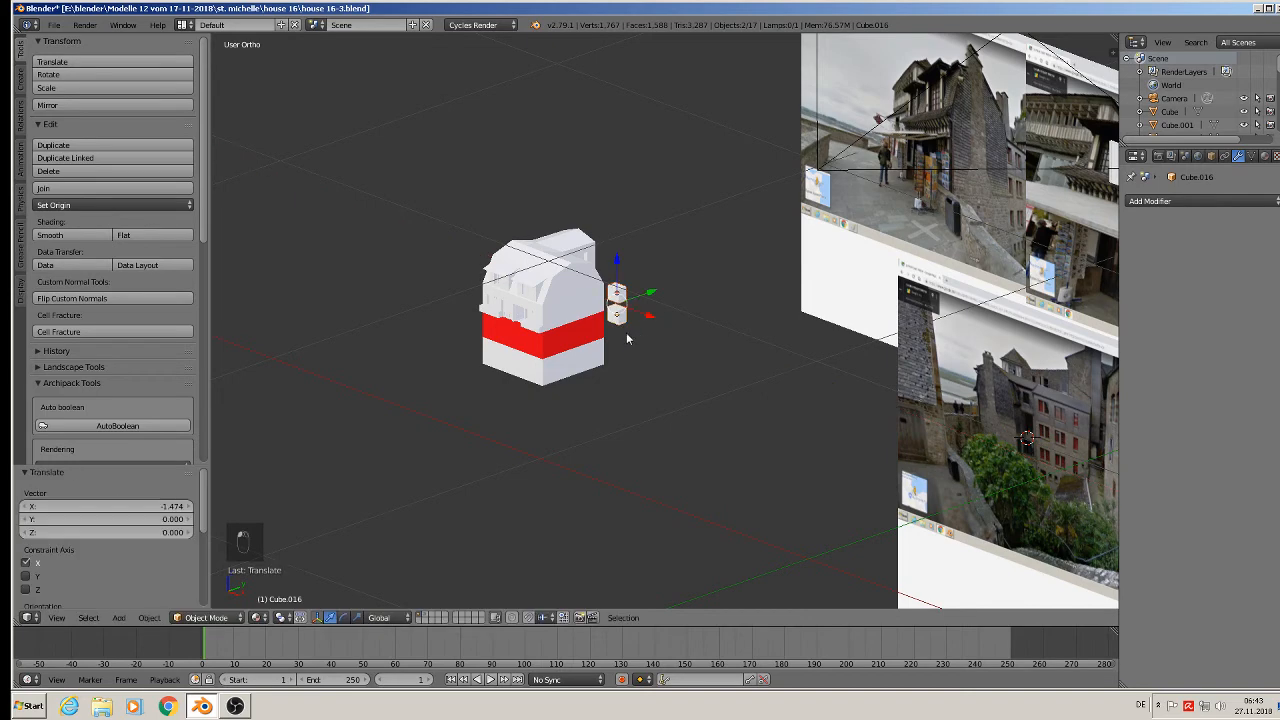
{"action": "middle_click_drag", "start_coordinate": [626, 332], "coordinate": [481, 333]}
{"action": "scroll", "coordinate": [481, 333], "scroll_direction": "up", "scroll_amount": 6}
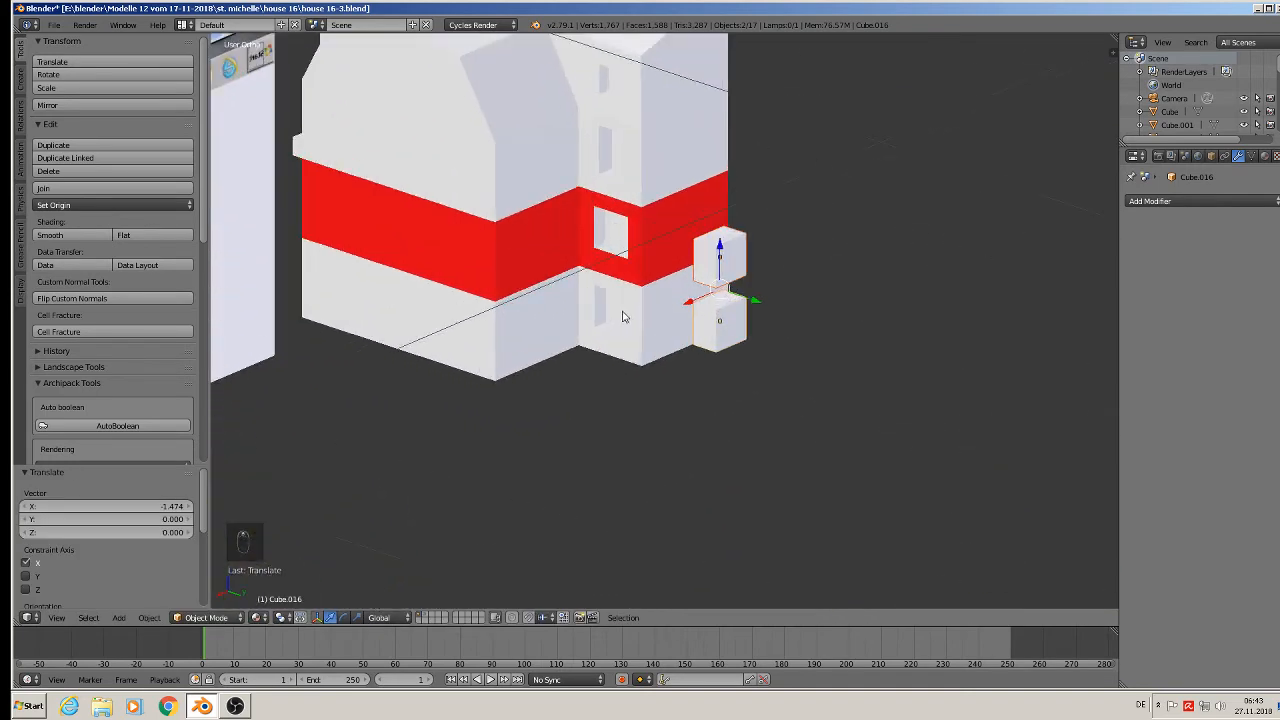
Step: Position both window blocks in the side wall next to the already cut windows, lowering them about 0.012
{"action": "left_click_drag", "start_coordinate": [772, 298], "coordinate": [518, 259]}
{"action": "scroll", "coordinate": [518, 259], "scroll_direction": "up", "scroll_amount": 2}
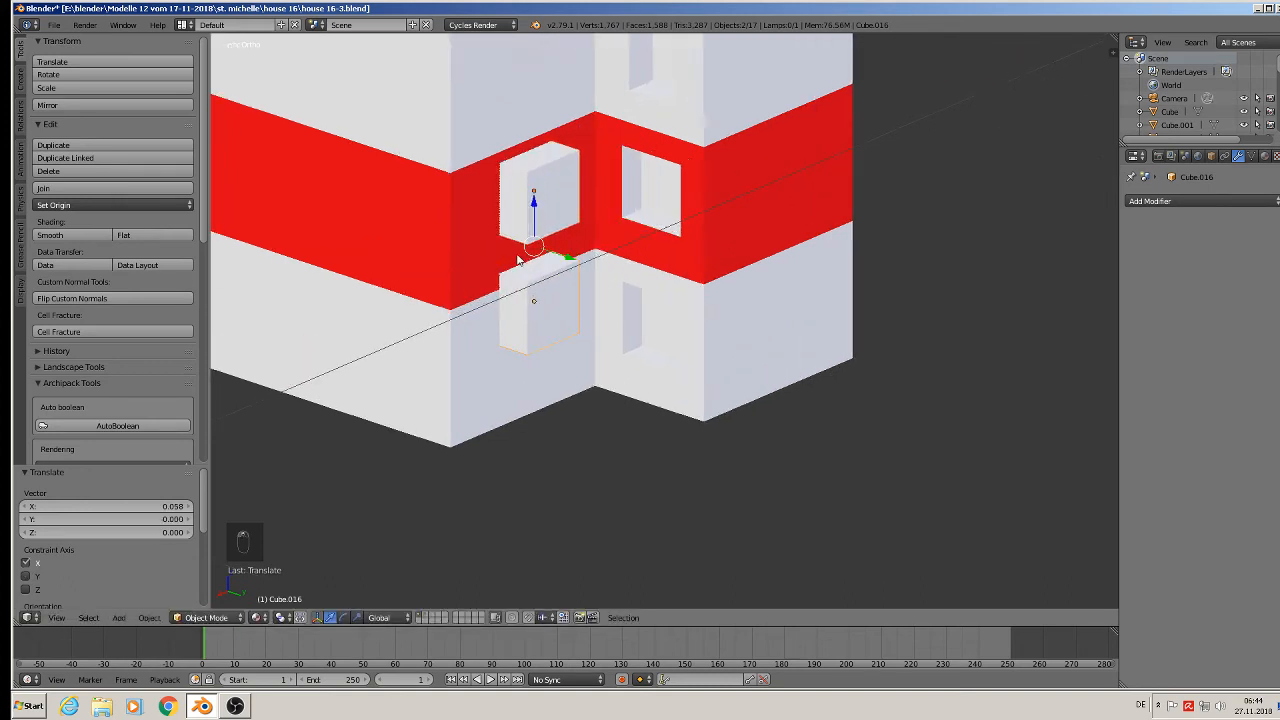
{"action": "middle_click_drag", "start_coordinate": [518, 259], "coordinate": [520, 205]}
{"action": "left_click_drag", "start_coordinate": [520, 205], "coordinate": [520, 222]}
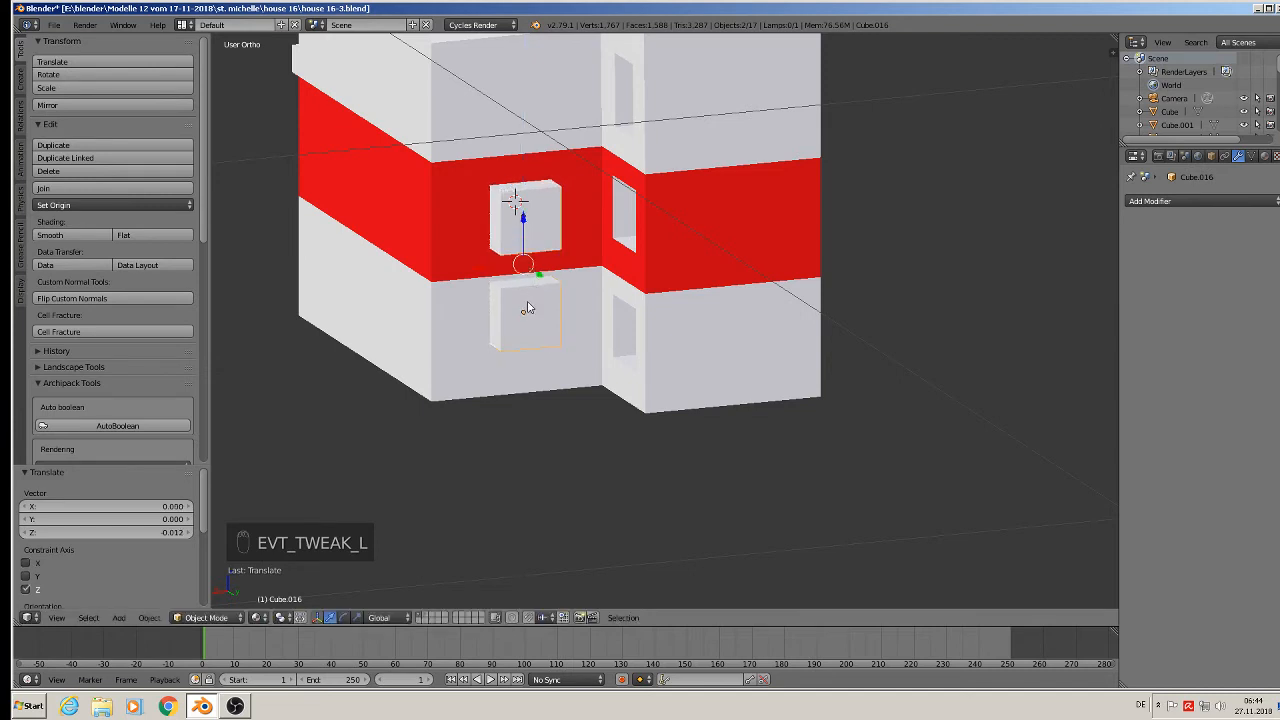
Step: Lower the bottom window block about 0.010 and shift both blocks about -0.009 along Y
{"action": "right_click", "coordinate": [530, 310]}
{"action": "left_click_drag", "start_coordinate": [521, 281], "coordinate": [524, 296]}
{"action": "middle_click_drag", "start_coordinate": [524, 296], "coordinate": [556, 290]}
{"action": "key", "text": "shift+d"}
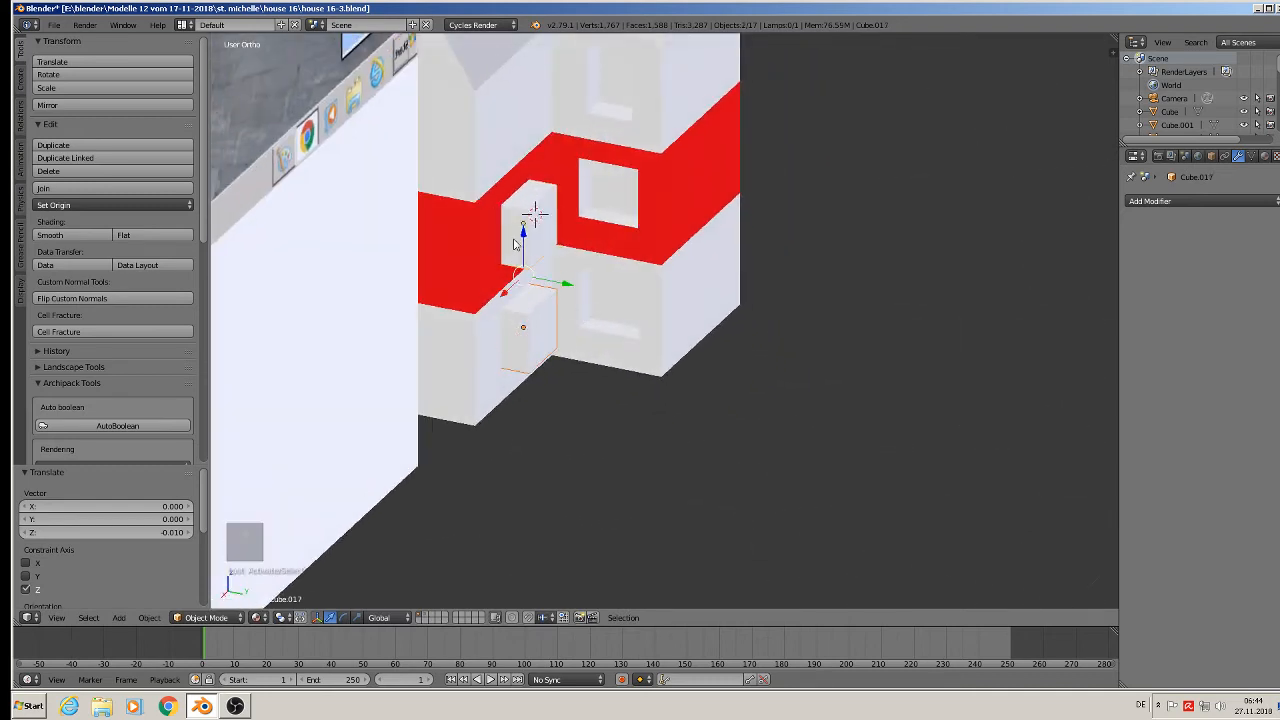
{"action": "key", "text": "y"}
{"action": "left_click", "coordinate": [553, 287]}
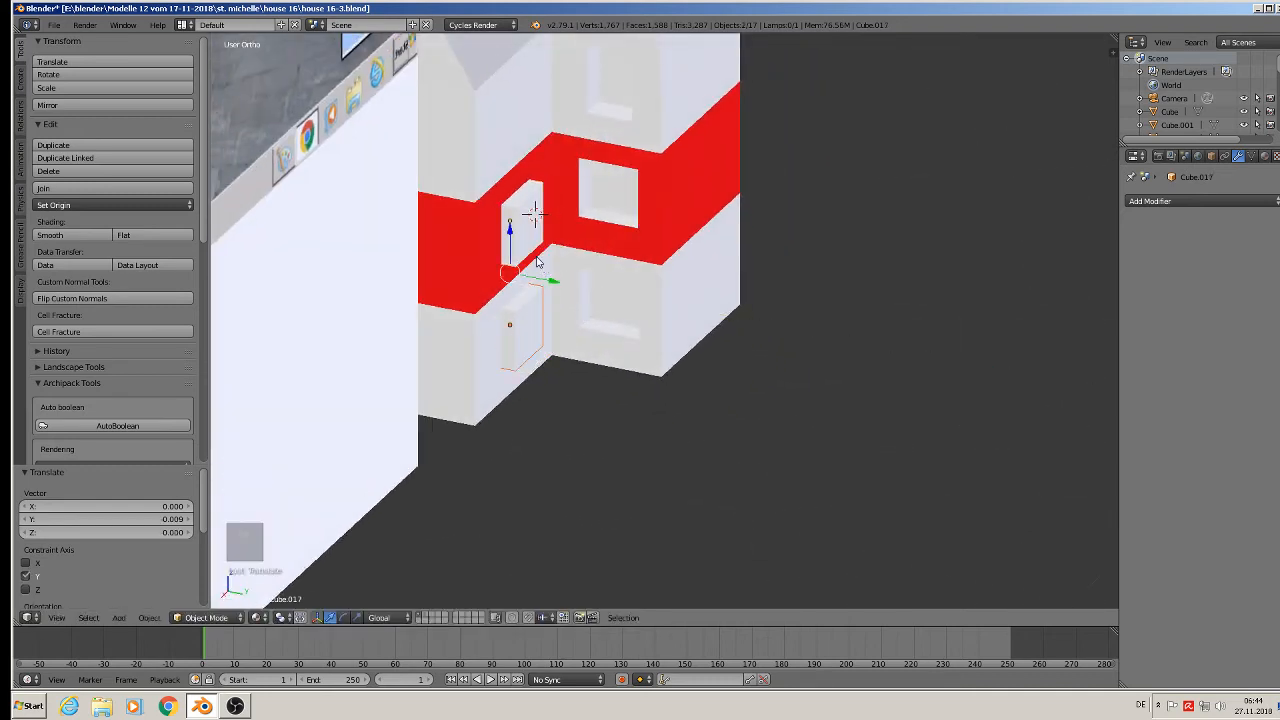
Step: Join the two window blocks into one object and apply its rotation and scale
{"action": "left_click", "coordinate": [62, 188]}
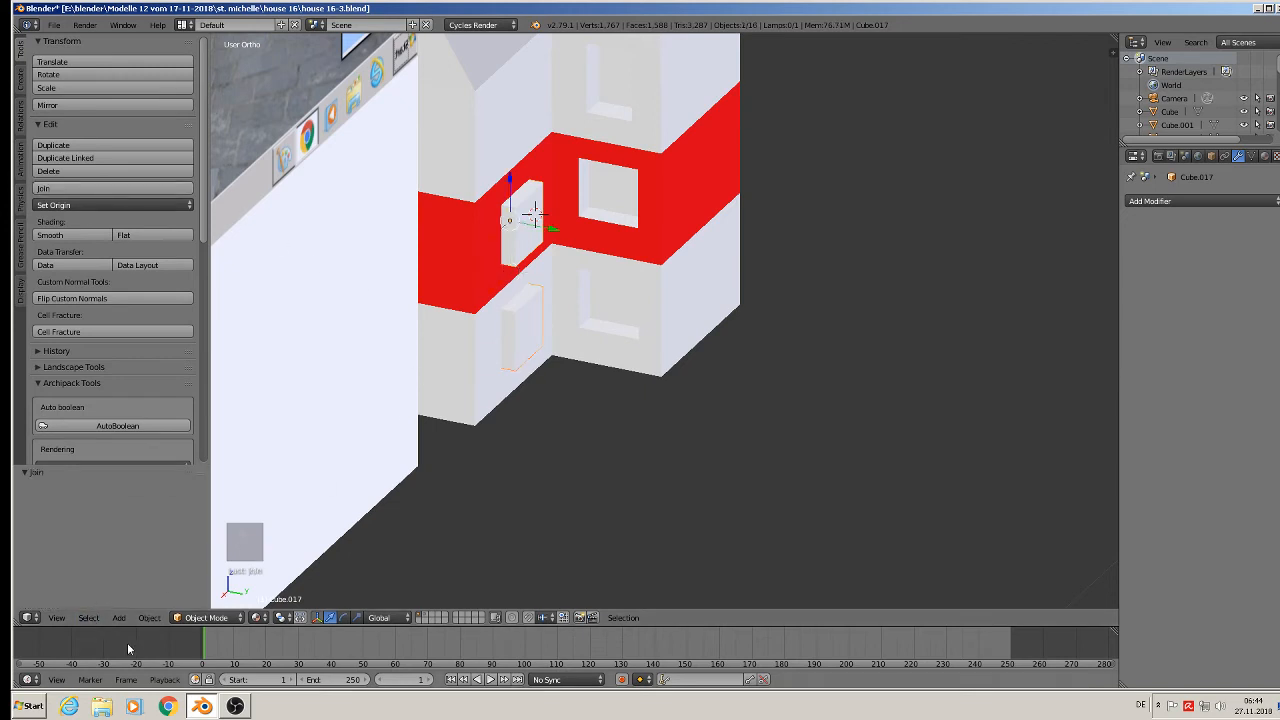
{"action": "left_click", "coordinate": [148, 618]}
{"action": "mouse_move", "coordinate": [184, 521]}
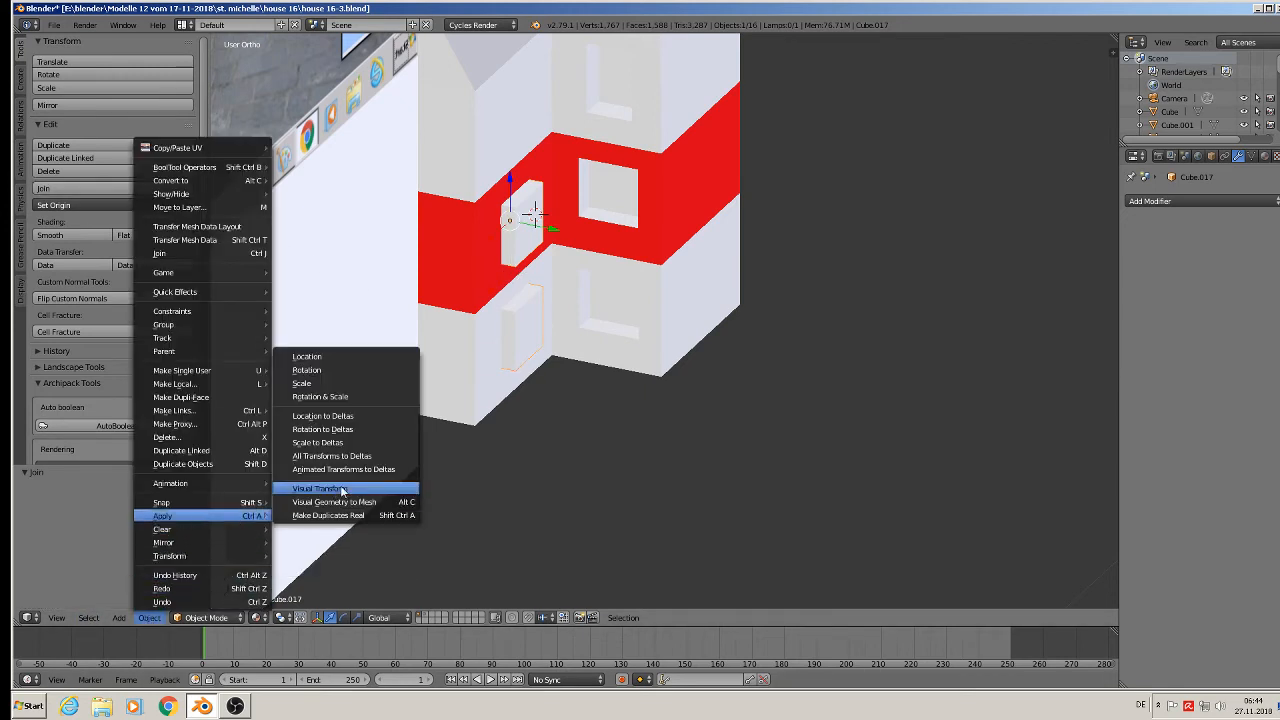
{"action": "left_click", "coordinate": [346, 397]}
Step: Apply rotation and scale to the house body again
{"action": "middle_click_drag", "start_coordinate": [577, 296], "coordinate": [719, 354], "text": "shift"}
{"action": "middle_click_drag", "start_coordinate": [726, 366], "coordinate": [697, 360]}
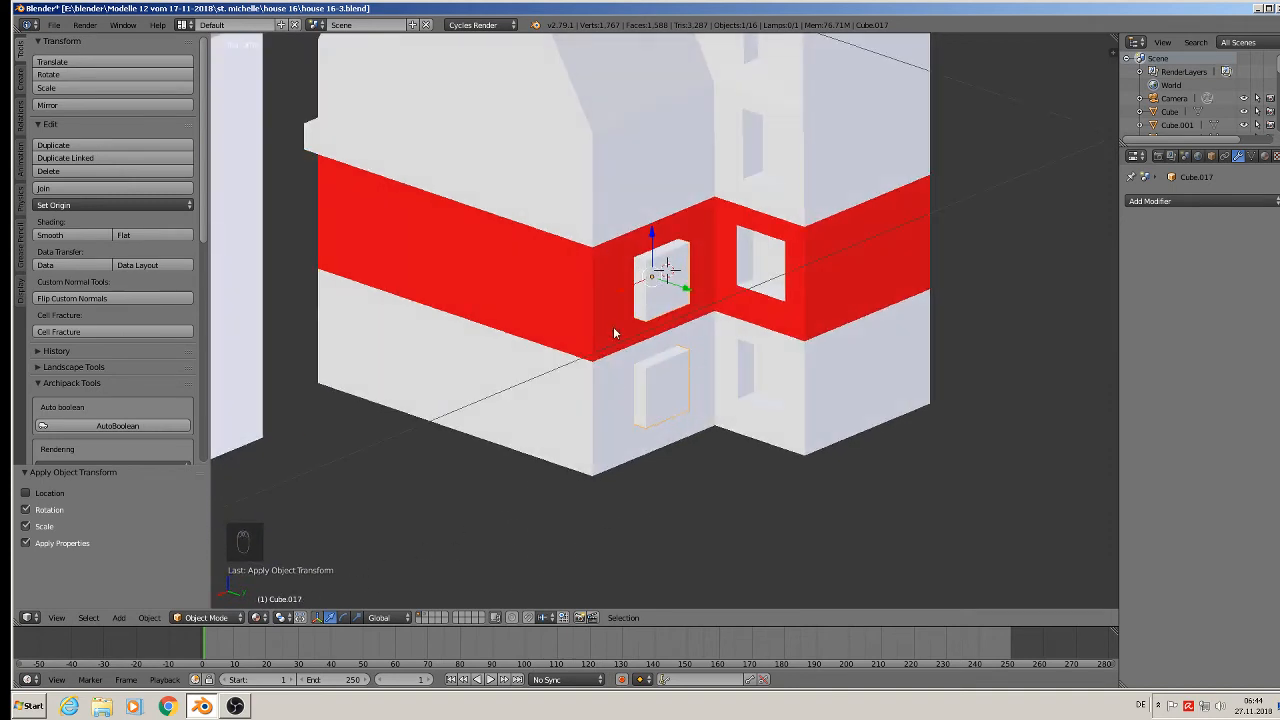
{"action": "right_click", "coordinate": [593, 296]}
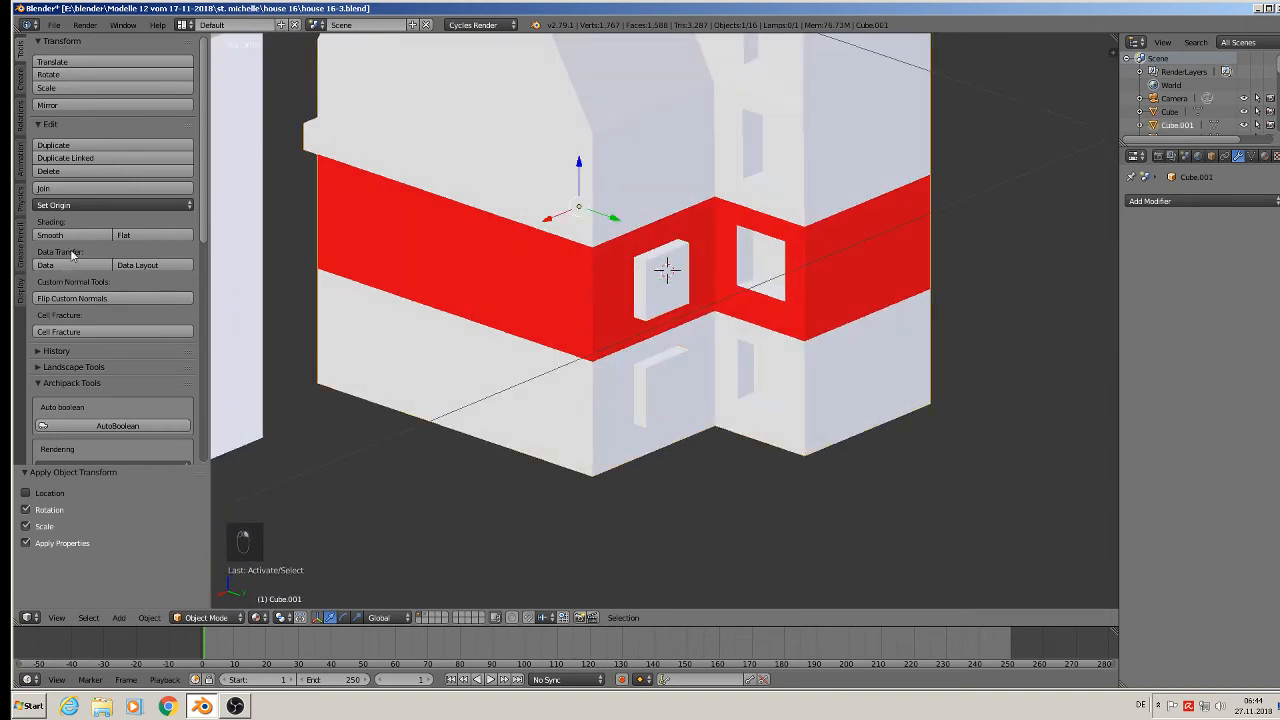
{"action": "left_click", "coordinate": [149, 617]}
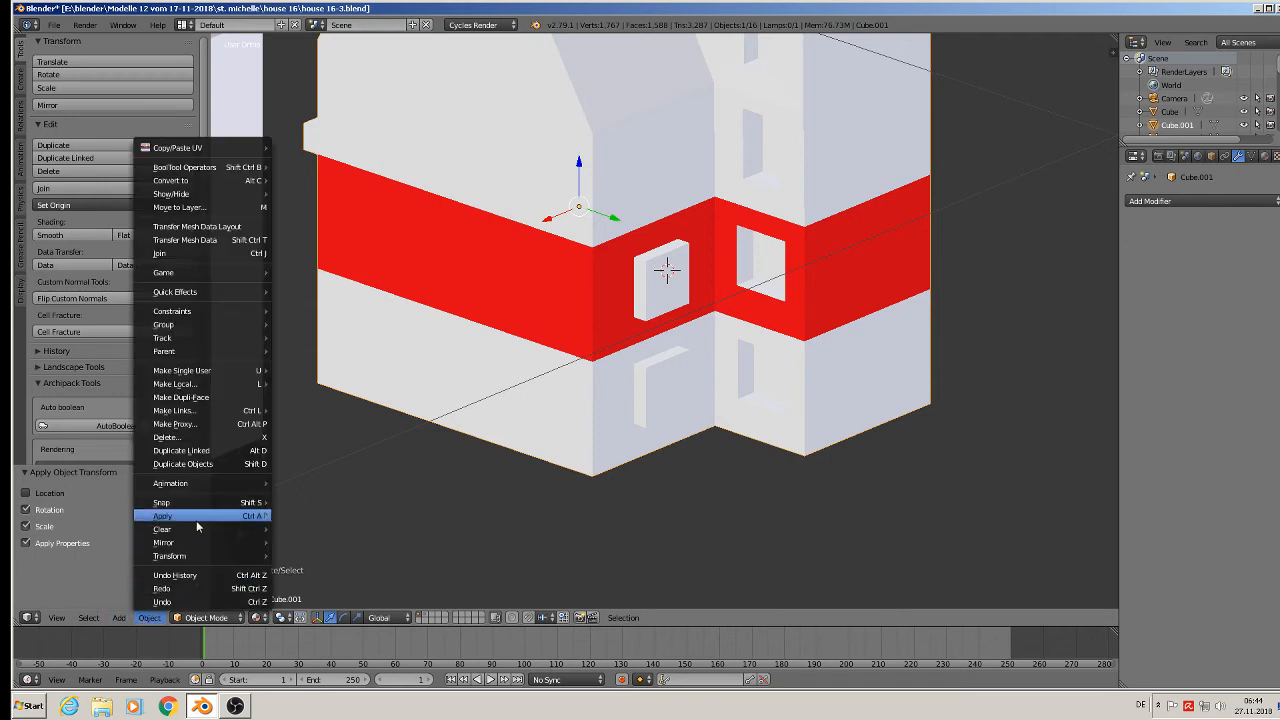
{"action": "mouse_move", "coordinate": [196, 520]}
{"action": "left_click", "coordinate": [329, 396]}
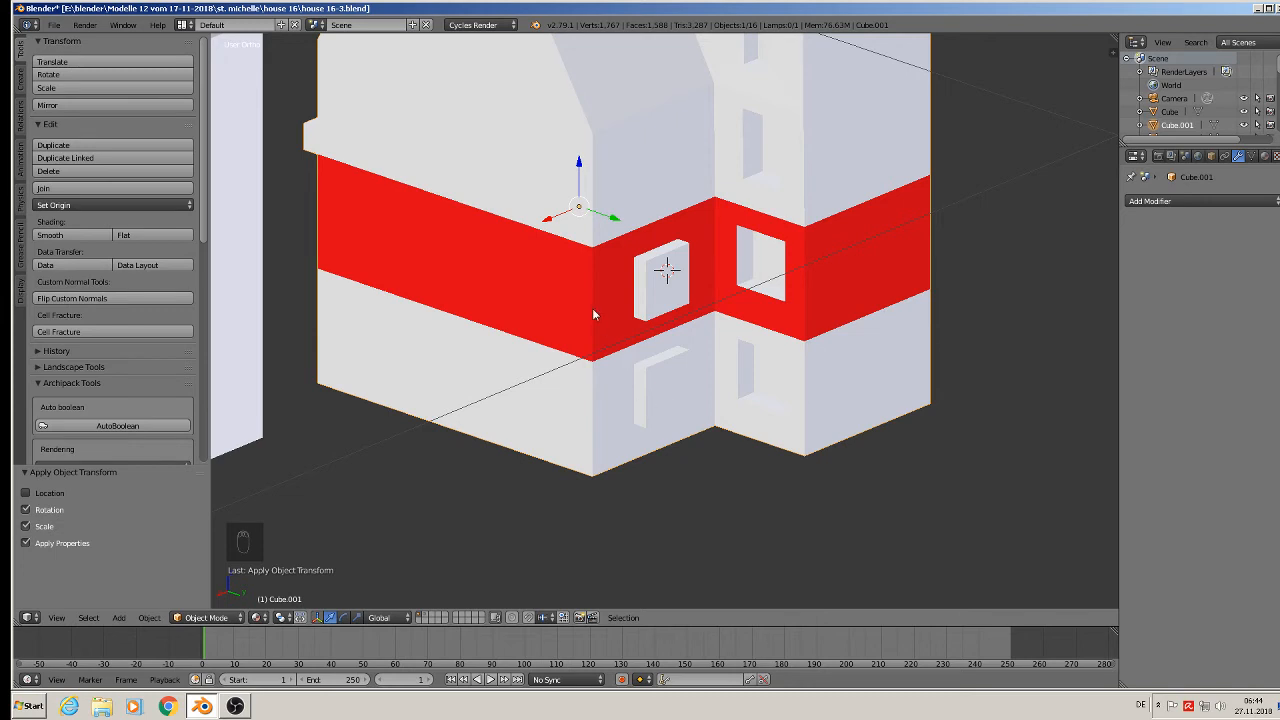
Step: Add a Boolean modifier to the house body, set it to Difference with Cube.017, and apply it
{"action": "left_click", "coordinate": [1160, 201]}
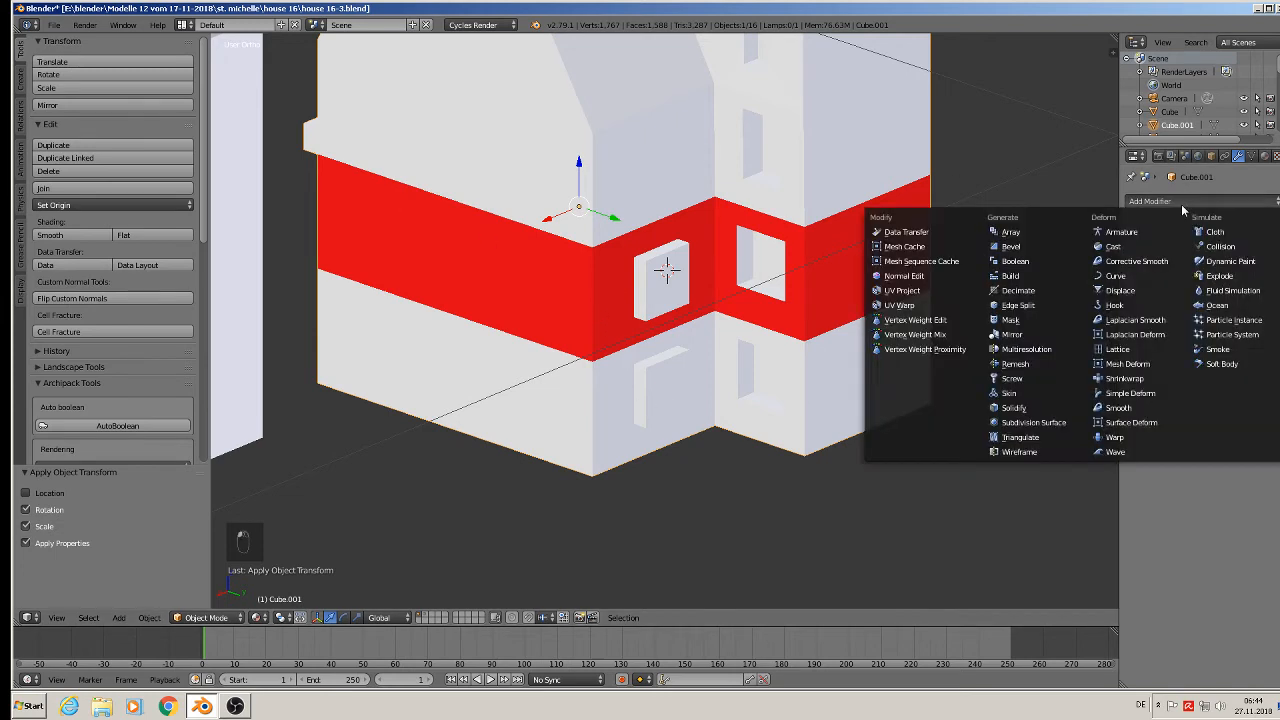
{"action": "left_click", "coordinate": [1010, 262]}
{"action": "left_click", "coordinate": [1240, 304]}
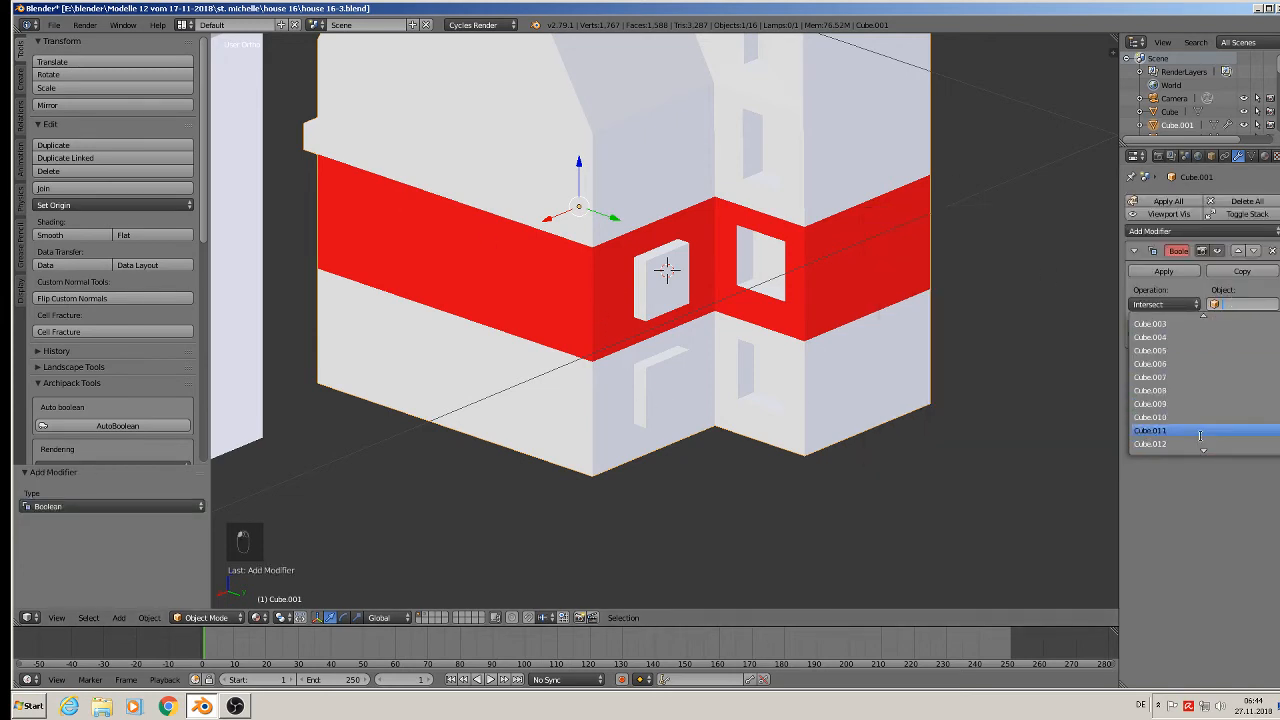
{"action": "left_click", "coordinate": [1180, 432]}
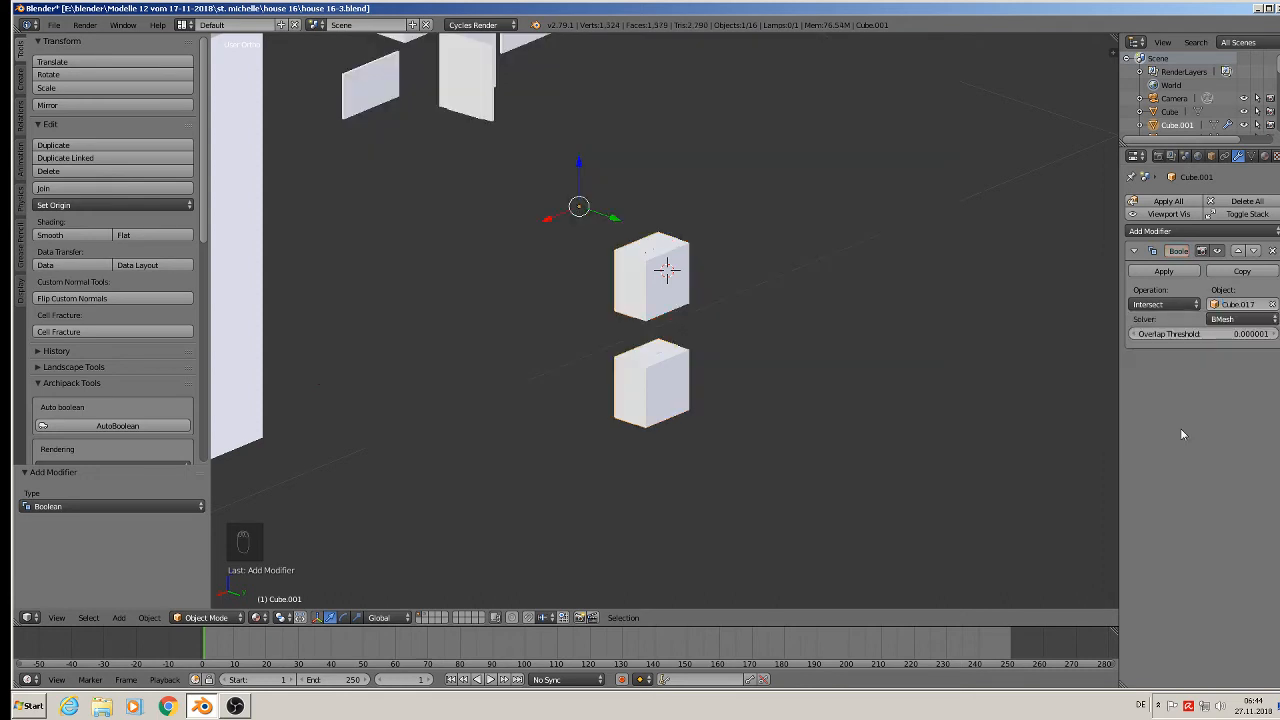
{"action": "left_click", "coordinate": [1166, 304]}
{"action": "left_click", "coordinate": [1166, 260]}
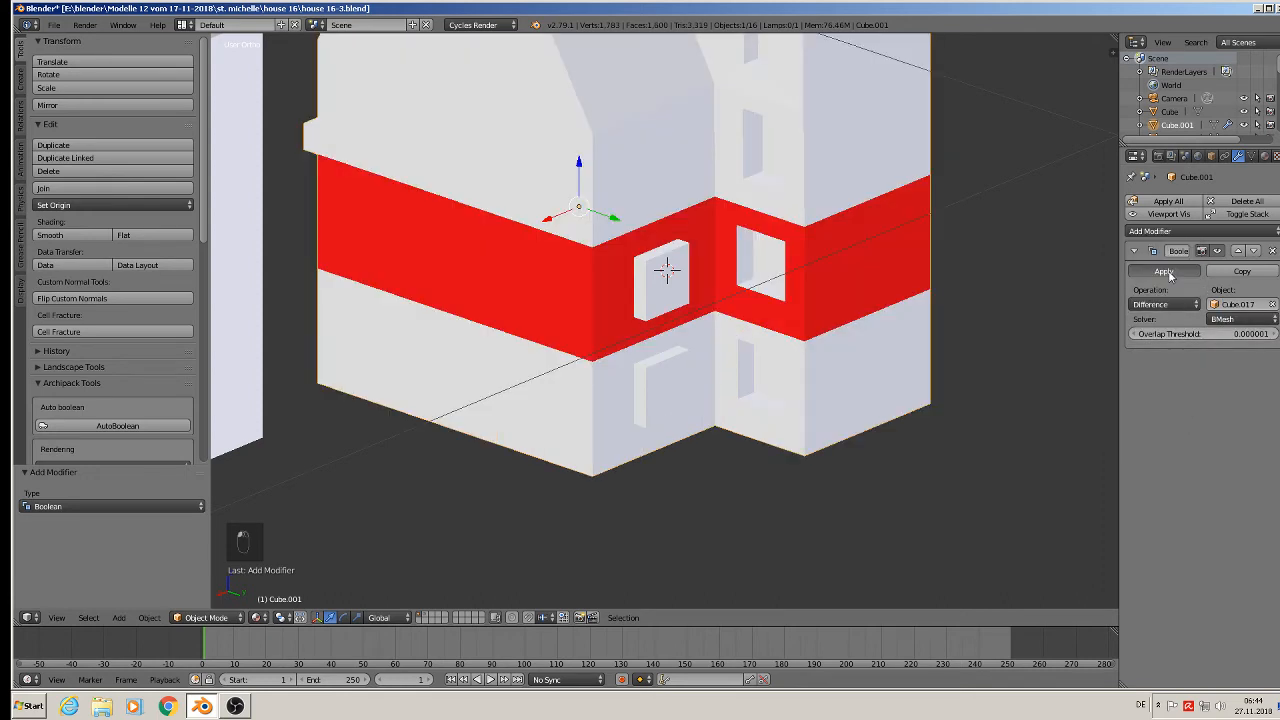
{"action": "left_click", "coordinate": [1166, 272]}
Step: Move the two-block window cutter about 0.156 along Y out of the wall and send it to the second layer
{"action": "right_click", "coordinate": [642, 287]}
{"action": "left_click_drag", "start_coordinate": [680, 290], "coordinate": [863, 374]}
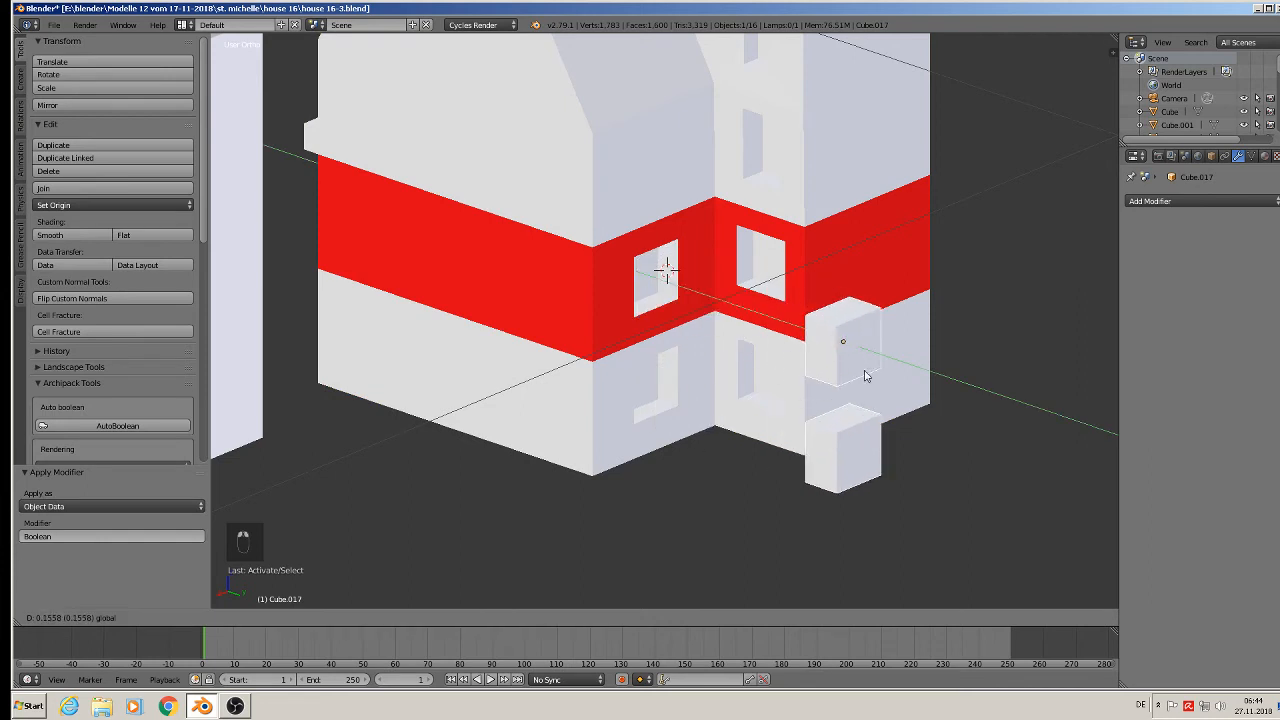
{"action": "key", "text": "m"}
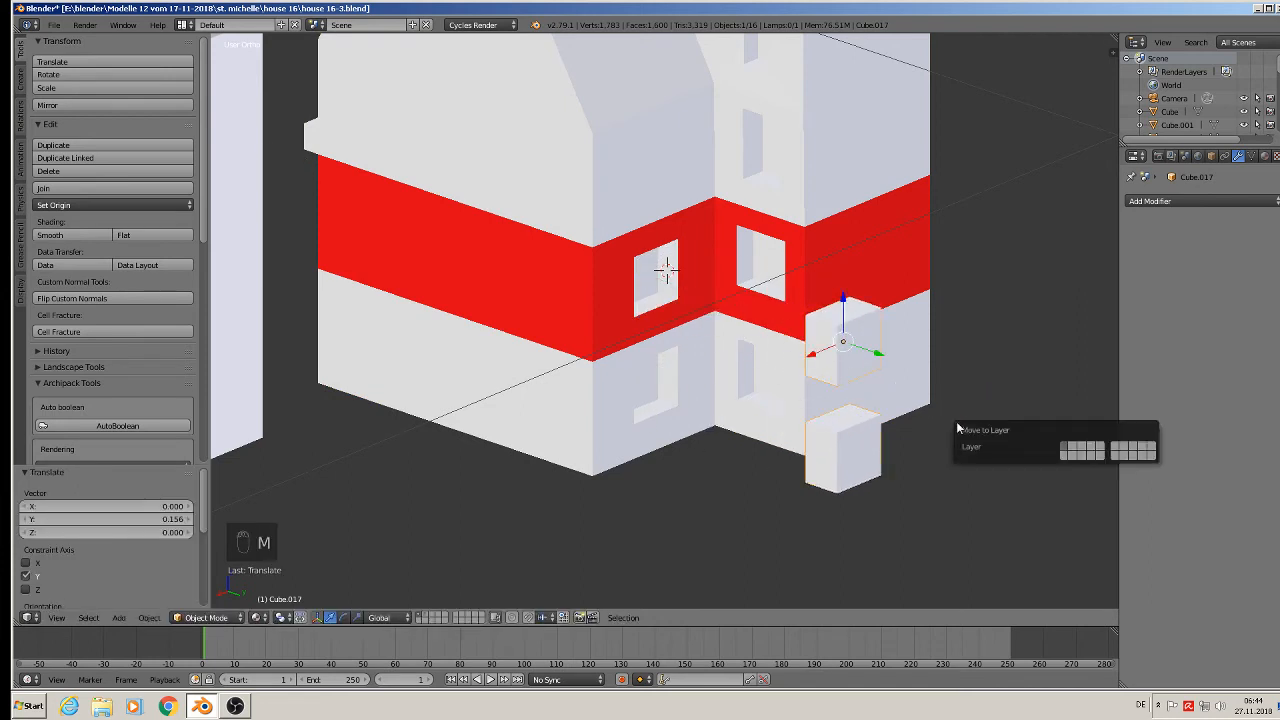
{"action": "left_click", "coordinate": [1075, 450]}
Step: Save the file with the newly cut side-wall windows
{"action": "scroll", "coordinate": [587, 388], "scroll_direction": "down", "scroll_amount": 4}
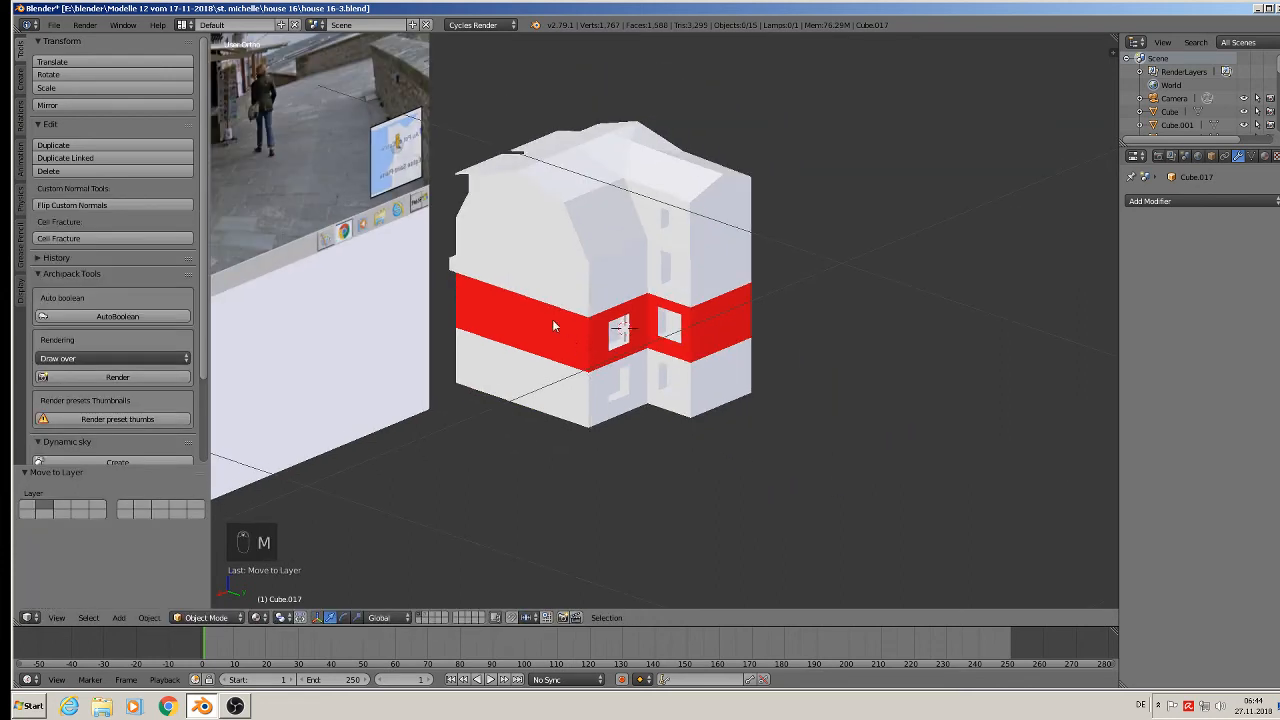
{"action": "left_click", "coordinate": [54, 24]}
{"action": "left_click", "coordinate": [71, 127]}
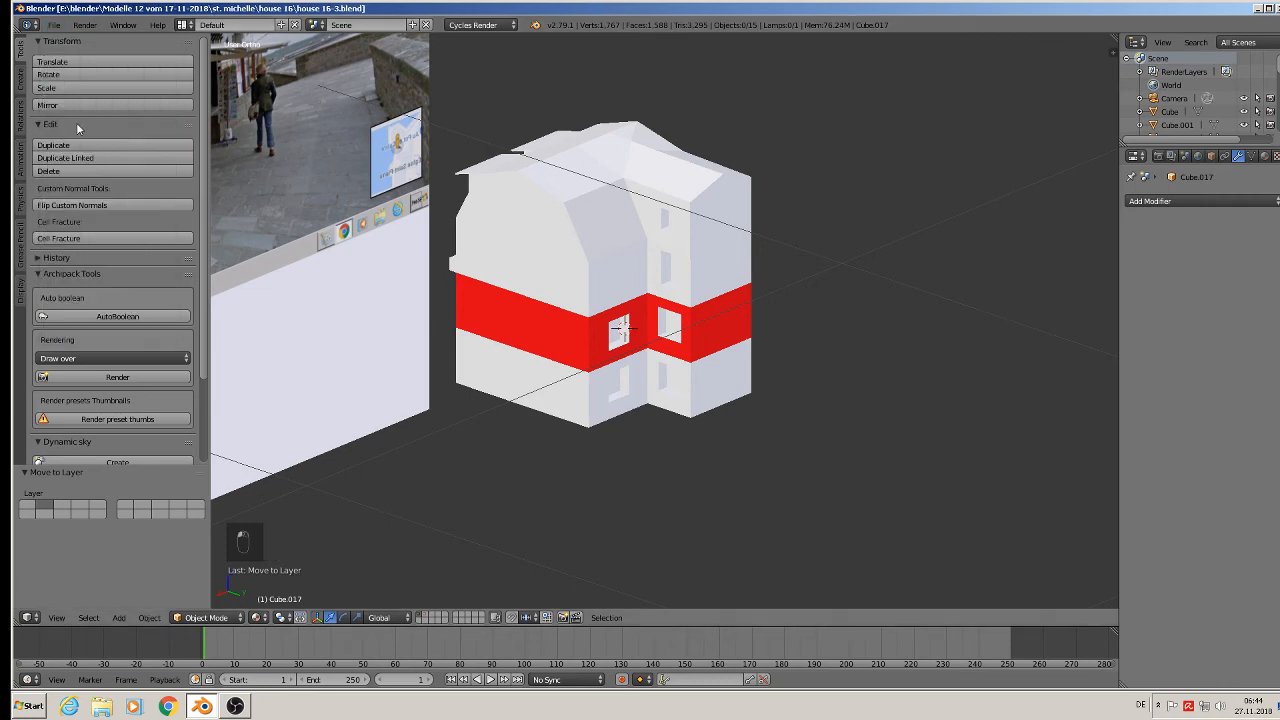
{"action": "middle_click_drag", "start_coordinate": [607, 231], "coordinate": [502, 401]}
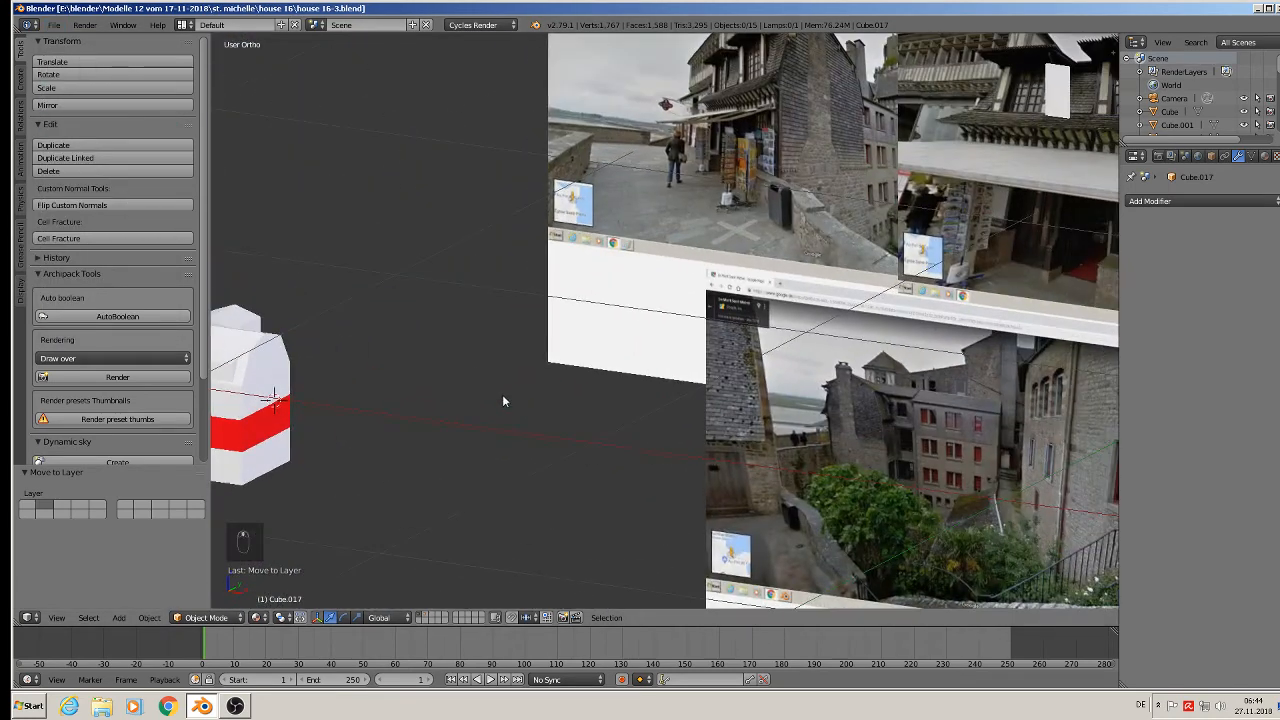
Step: Examine the reference photo of the rear facade, comparing the dark windows on the narrow bay with the red windows beside it
{"action": "scroll", "coordinate": [547, 373], "scroll_direction": "down", "scroll_amount": 2}
{"action": "key", "text": "KP_1"}
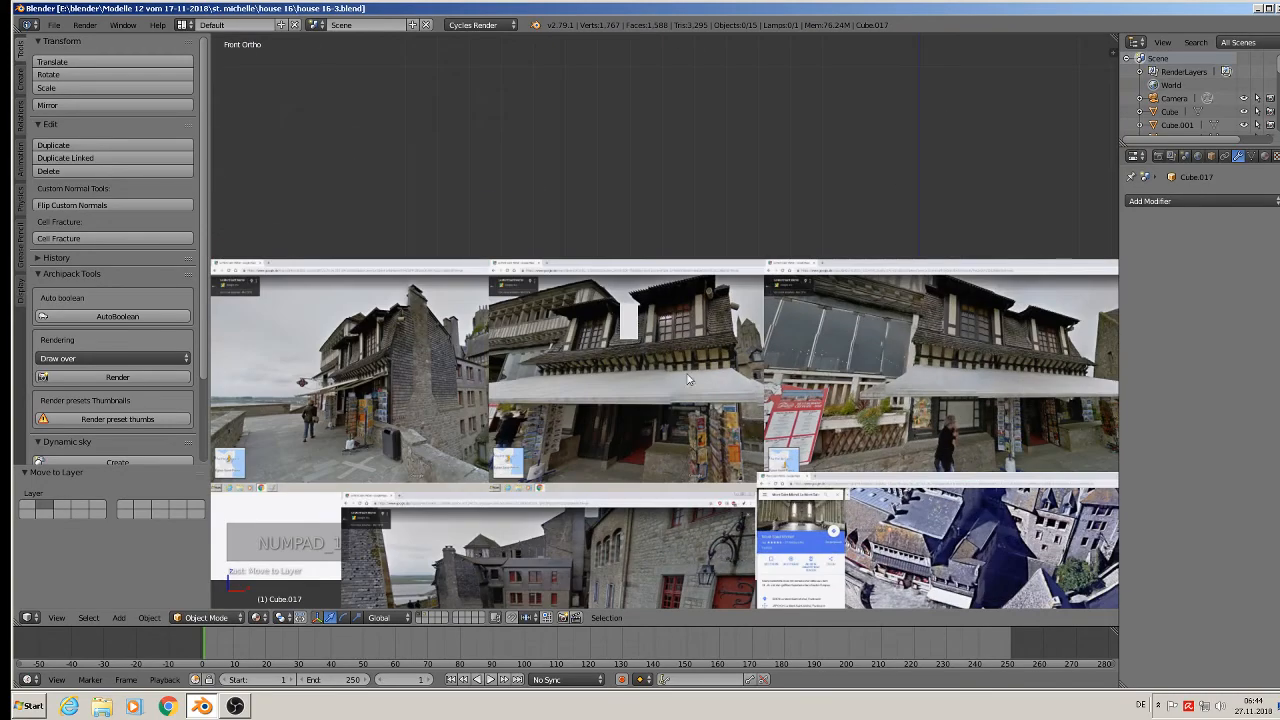
{"action": "scroll", "coordinate": [866, 380], "scroll_direction": "up", "scroll_amount": 1}
{"action": "middle_click_drag", "start_coordinate": [716, 409], "coordinate": [698, 213], "text": "shift"}
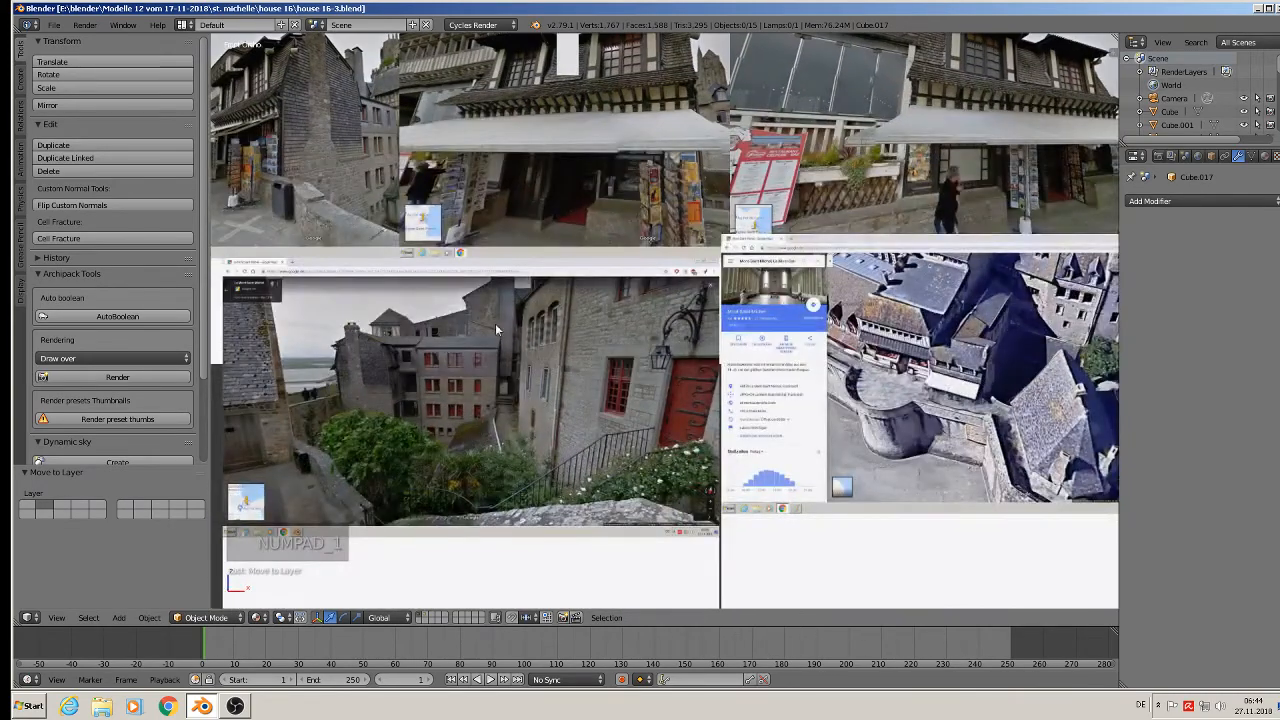
{"action": "scroll", "coordinate": [495, 323], "scroll_direction": "up", "scroll_amount": 6}
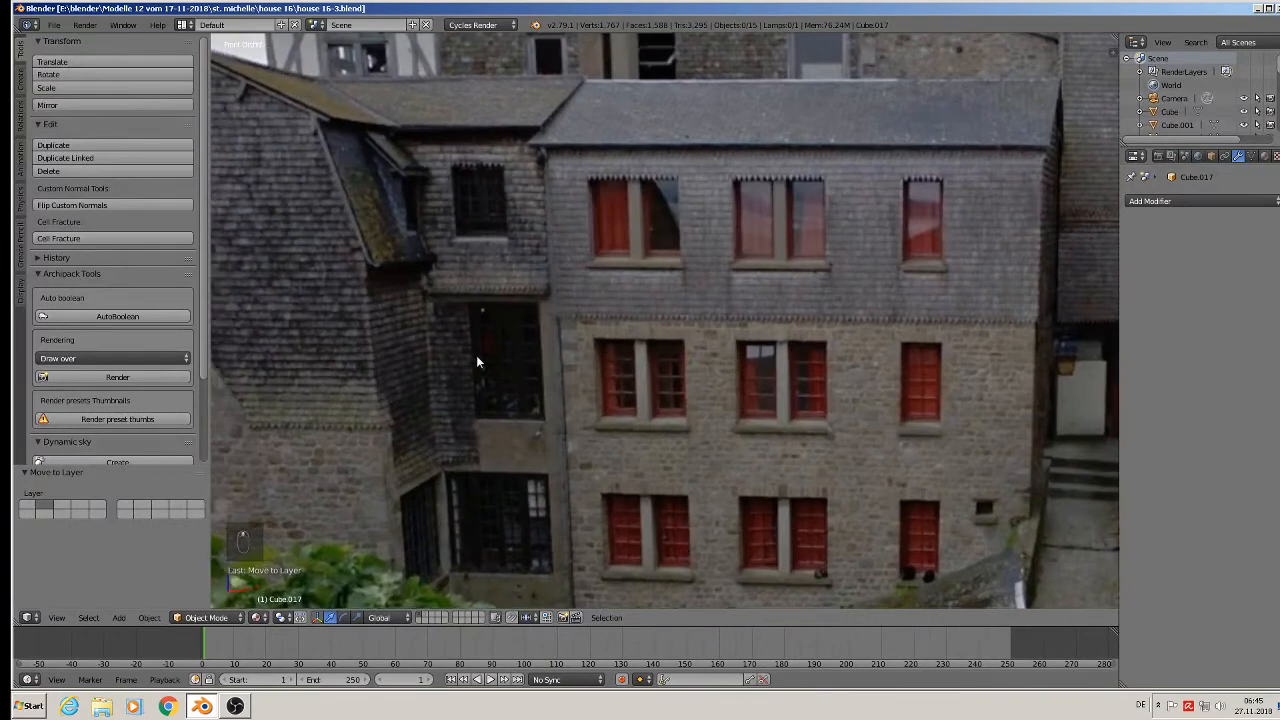
{"action": "middle_click_drag", "start_coordinate": [477, 362], "coordinate": [625, 277], "text": "shift"}
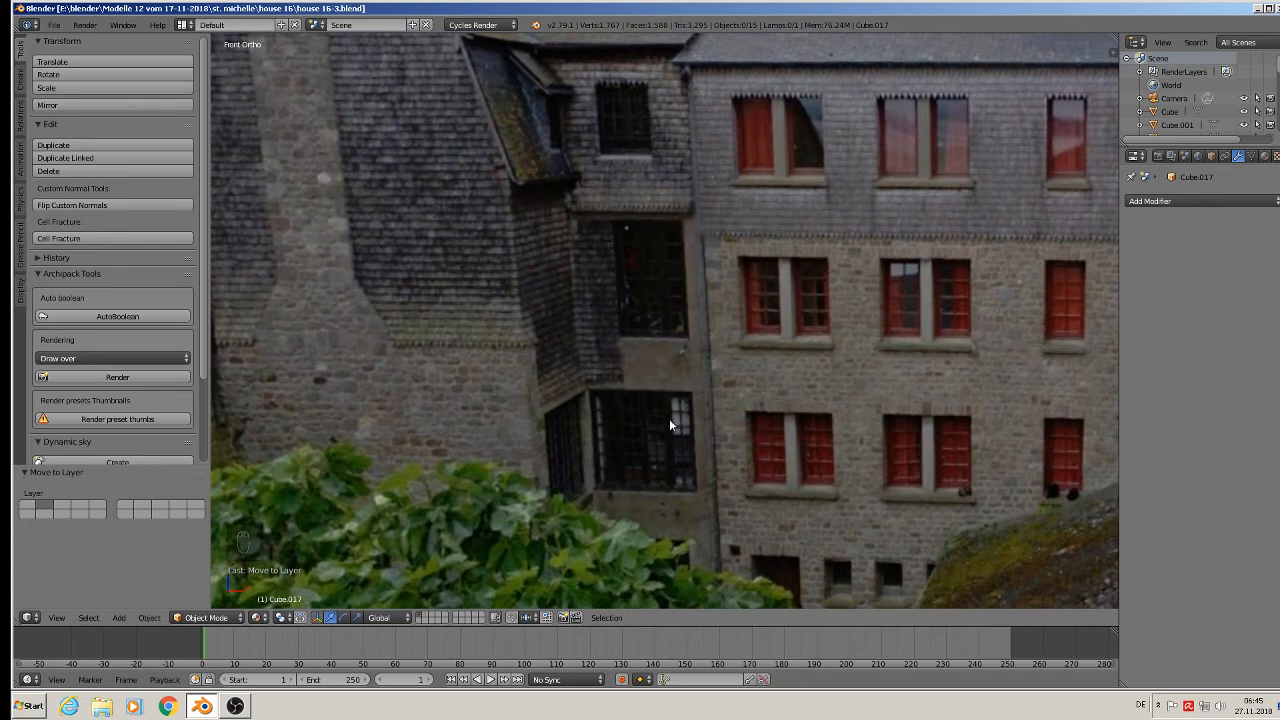
{"action": "scroll", "coordinate": [638, 411], "scroll_direction": "down", "scroll_amount": 6}
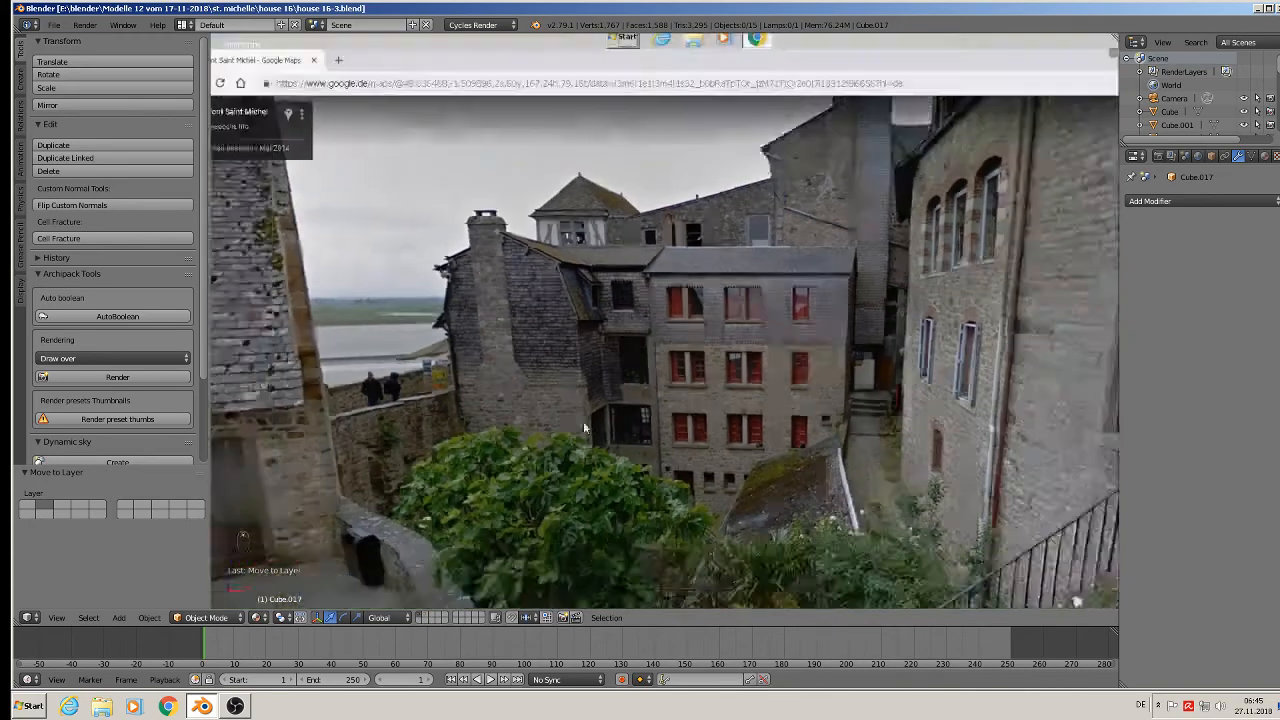
{"action": "scroll", "coordinate": [518, 441], "scroll_direction": "down", "scroll_amount": 4}
{"action": "scroll", "coordinate": [397, 432], "scroll_direction": "up", "scroll_amount": 5}
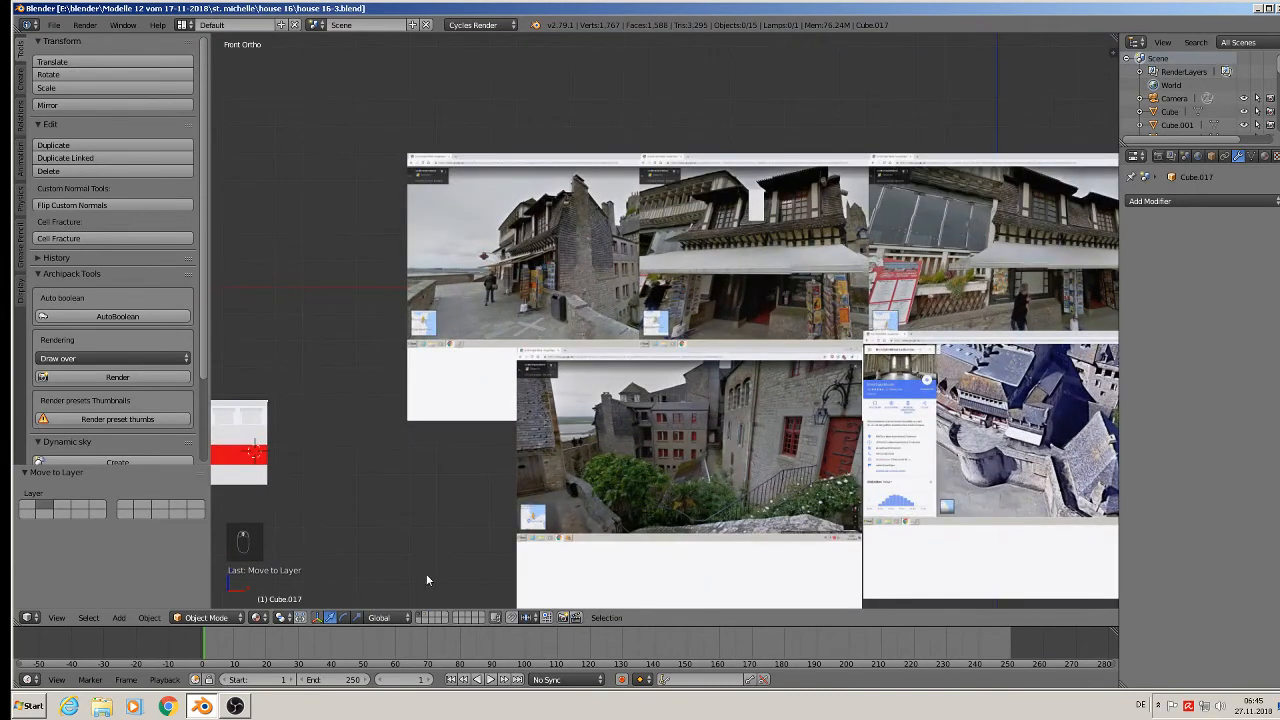
Step: Inspect the window cutters and backup houses stored on the second layer, and return to the first layer
{"action": "left_click", "coordinate": [425, 614]}
{"action": "middle_click_drag", "start_coordinate": [414, 461], "coordinate": [647, 391], "text": "shift"}
{"action": "middle_click_drag", "start_coordinate": [668, 232], "coordinate": [419, 278]}
{"action": "scroll", "coordinate": [418, 278], "scroll_direction": "up", "scroll_amount": 10}
{"action": "scroll", "coordinate": [594, 314], "scroll_direction": "down", "scroll_amount": 3}
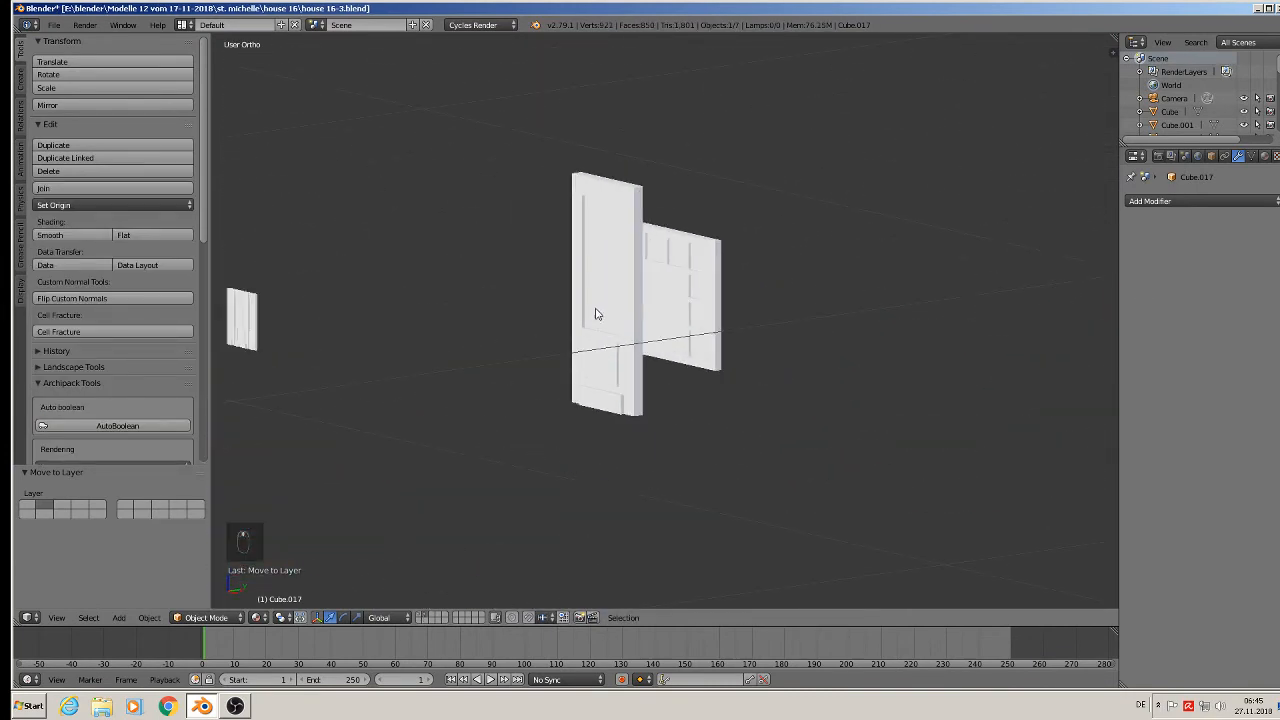
{"action": "middle_click_drag", "start_coordinate": [594, 314], "coordinate": [722, 258], "text": "shift"}
{"action": "scroll", "coordinate": [838, 430], "scroll_direction": "down", "scroll_amount": 6}
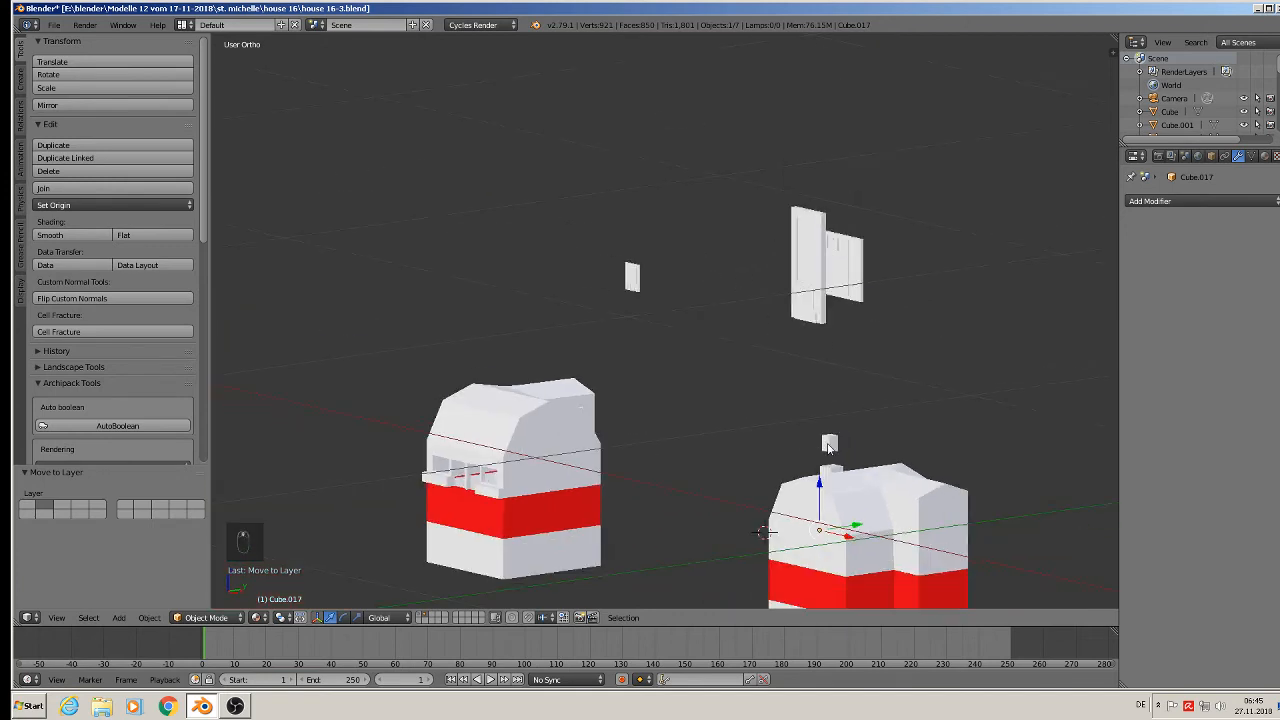
{"action": "middle_click_drag", "start_coordinate": [819, 445], "coordinate": [688, 352], "text": "shift"}
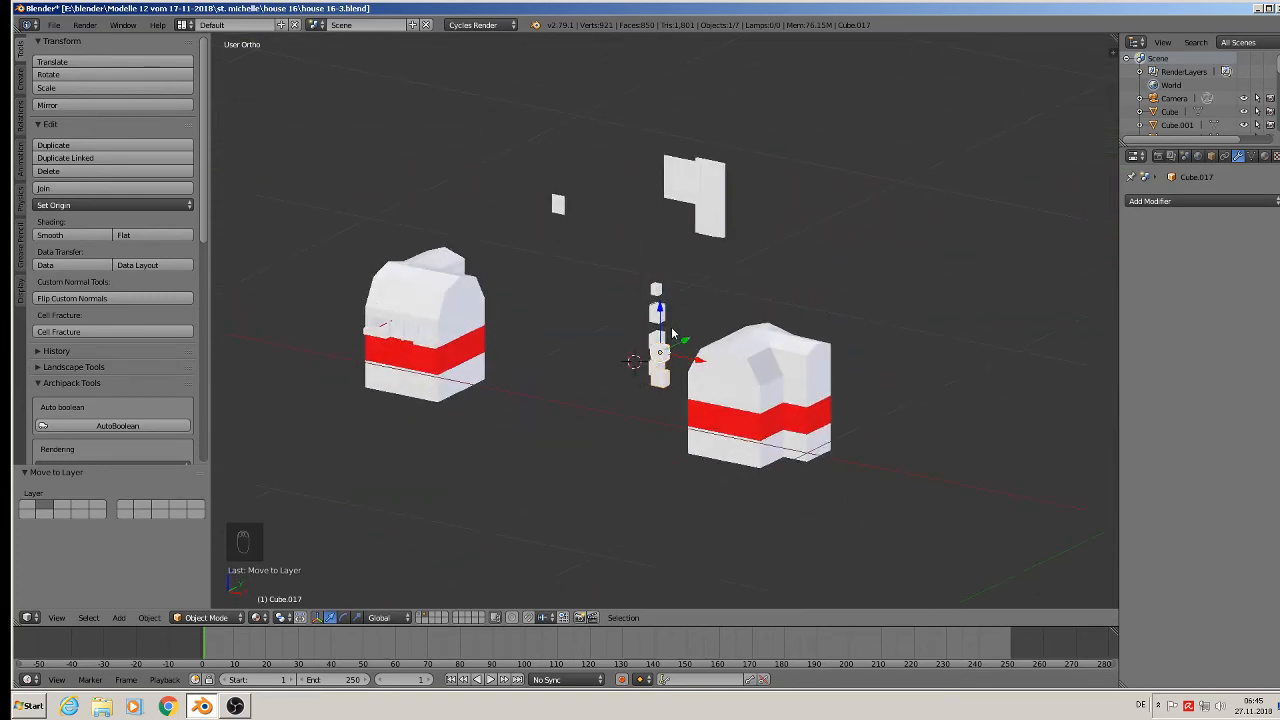
{"action": "left_click", "coordinate": [421, 617]}
{"action": "scroll", "coordinate": [510, 440], "scroll_direction": "down", "scroll_amount": 3}
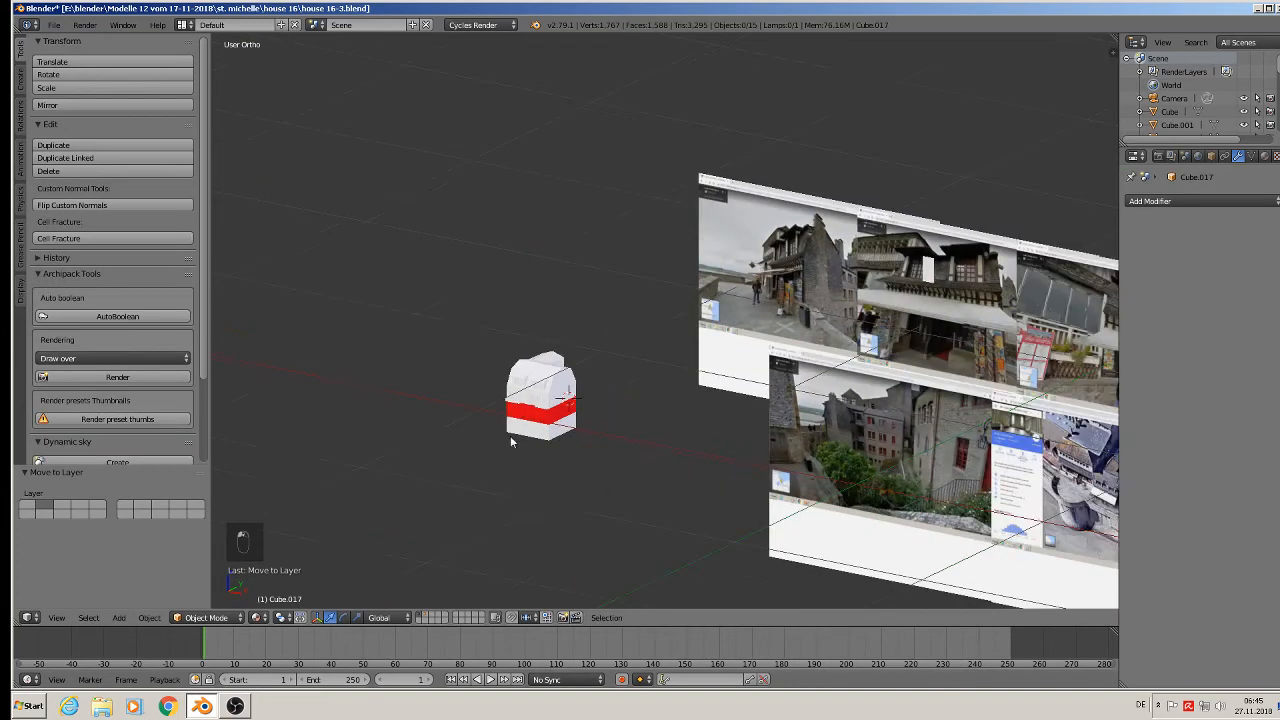
Step: Move the detailed window panel -1.753 along X and -0.639 along Z, bringing it close to the house
{"action": "middle_click_drag", "start_coordinate": [849, 340], "coordinate": [770, 355]}
{"action": "right_click", "coordinate": [581, 388]}
{"action": "middle_click_drag", "start_coordinate": [581, 388], "coordinate": [1013, 258]}
{"action": "key", "text": "g"}
{"action": "key", "text": "x"}
{"action": "left_click", "coordinate": [512, 234]}
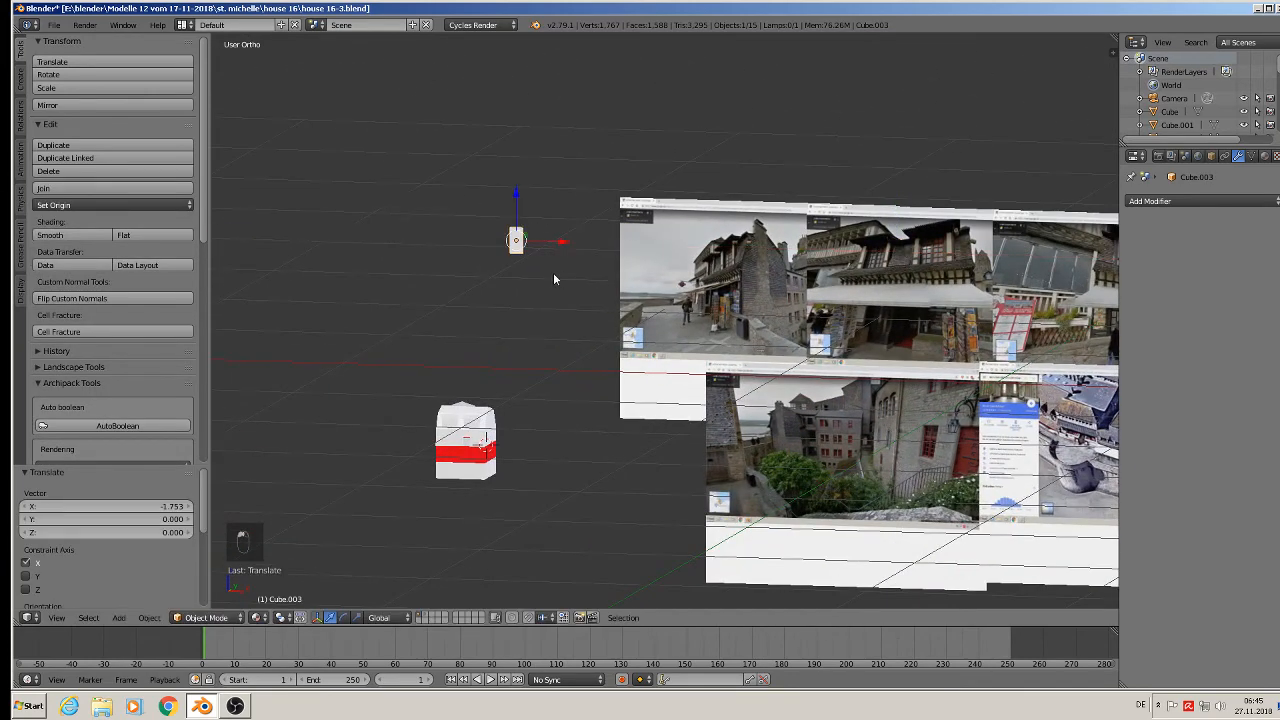
{"action": "scroll", "coordinate": [510, 232], "scroll_direction": "up", "scroll_amount": 2}
{"action": "key", "text": "g"}
{"action": "key", "text": "z"}
{"action": "left_click", "coordinate": [479, 428]}
{"action": "scroll", "coordinate": [505, 455], "scroll_direction": "up", "scroll_amount": 10}
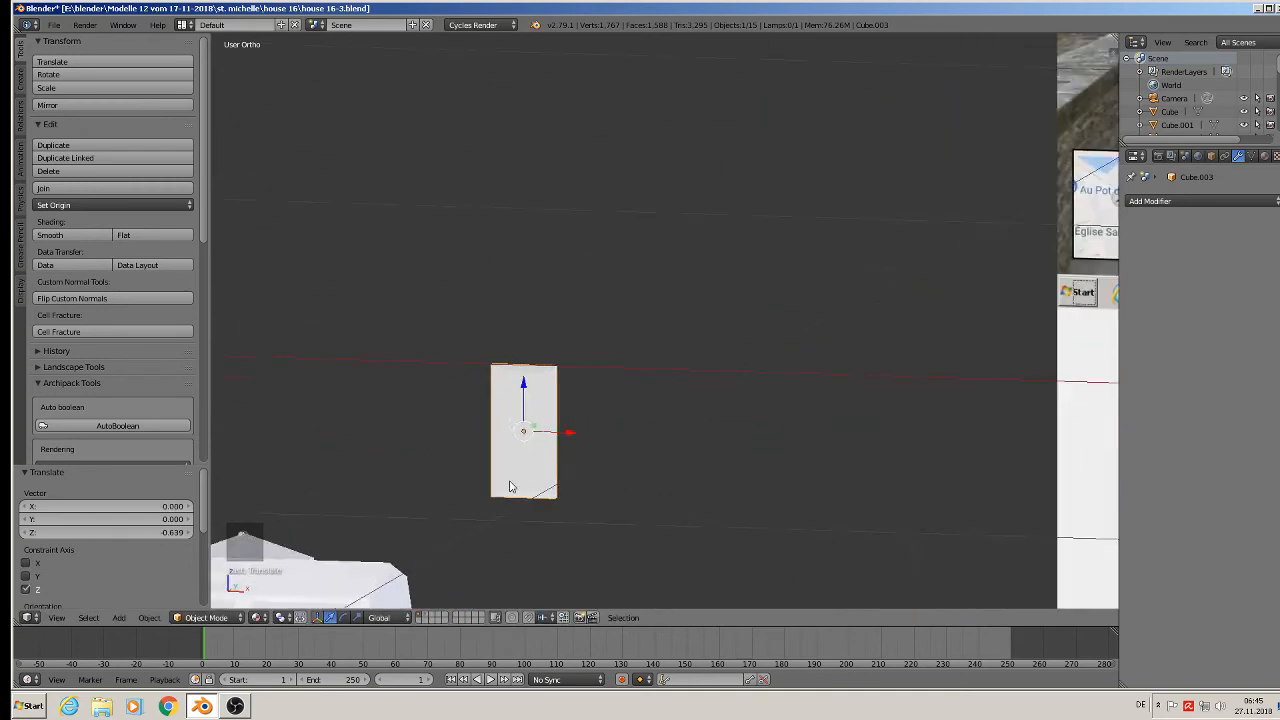
{"action": "middle_click_drag", "start_coordinate": [533, 452], "coordinate": [499, 435]}
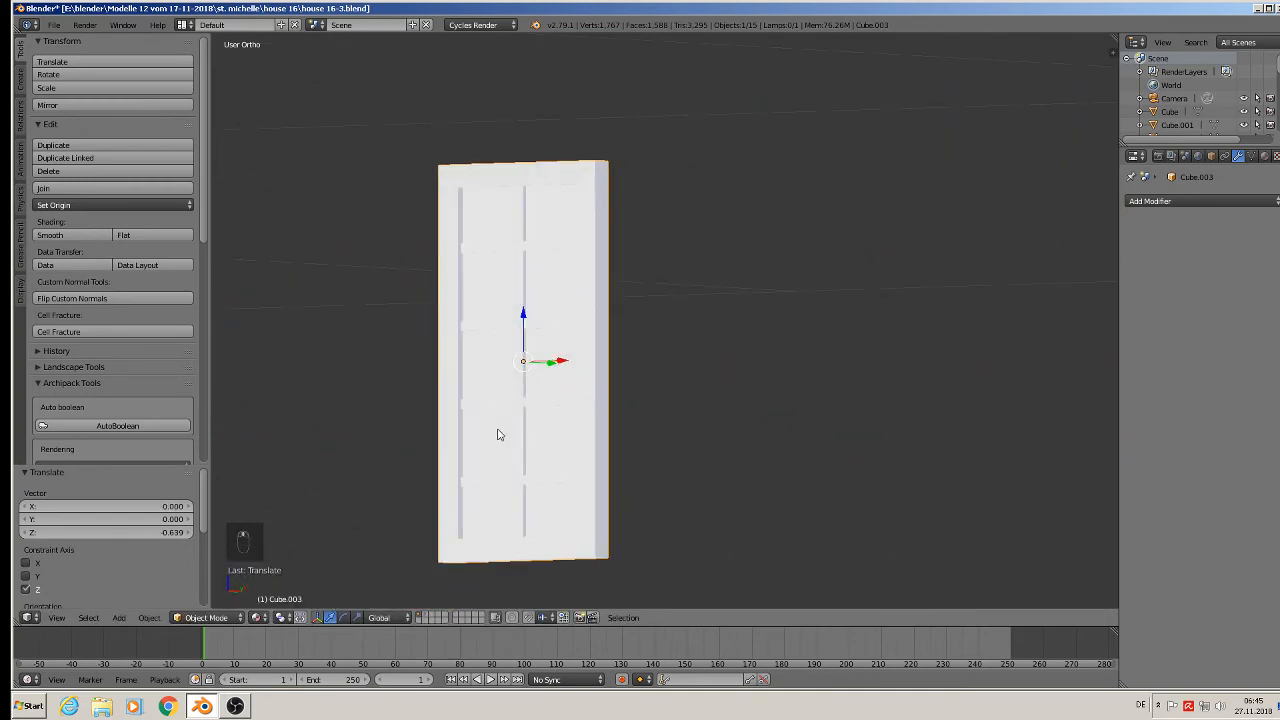
{"action": "scroll", "coordinate": [500, 435], "scroll_direction": "down", "scroll_amount": 9}
{"action": "middle_click_drag", "start_coordinate": [582, 461], "coordinate": [651, 504]}
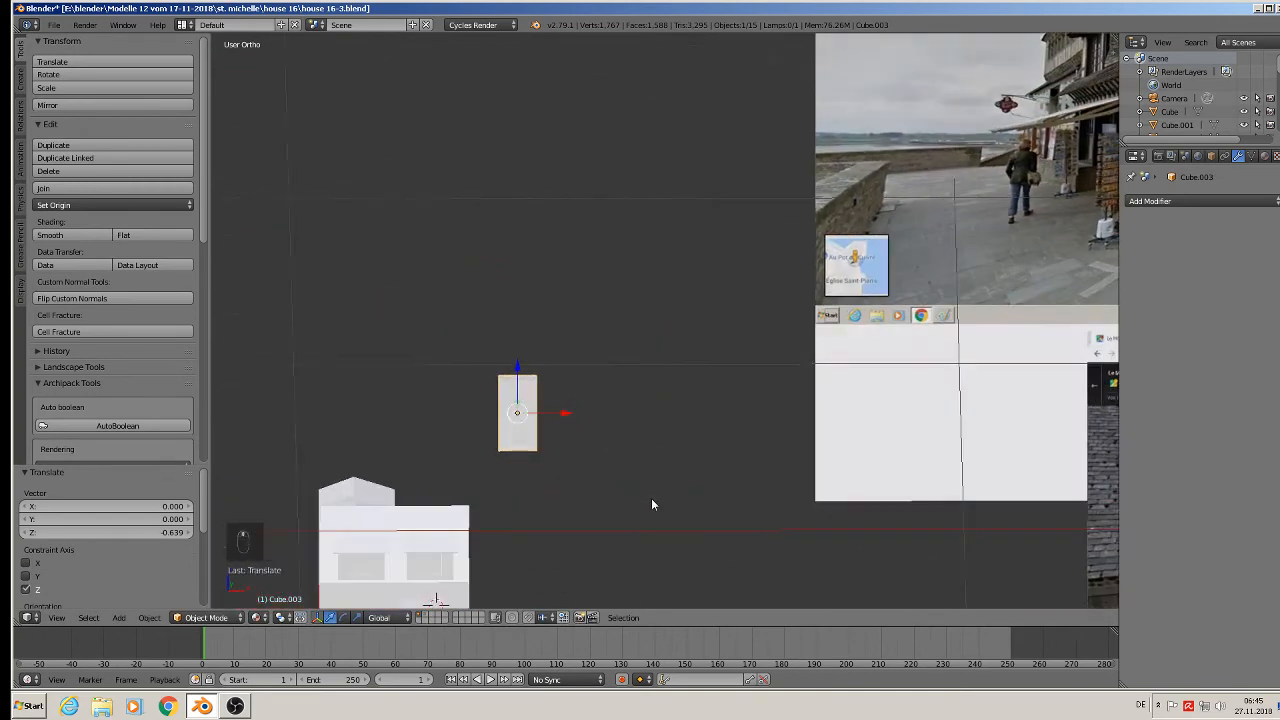
Step: Duplicate the window panel 0.312 along X and move the copy onto the rear-facade reference photo
{"action": "key", "text": "shift+d"}
{"action": "left_click_drag", "start_coordinate": [569, 413], "coordinate": [775, 405]}
{"action": "middle_click_drag", "start_coordinate": [890, 527], "coordinate": [526, 413], "text": "shift"}
{"action": "scroll", "coordinate": [498, 413], "scroll_direction": "down", "scroll_amount": 3}
{"action": "key", "text": "g"}
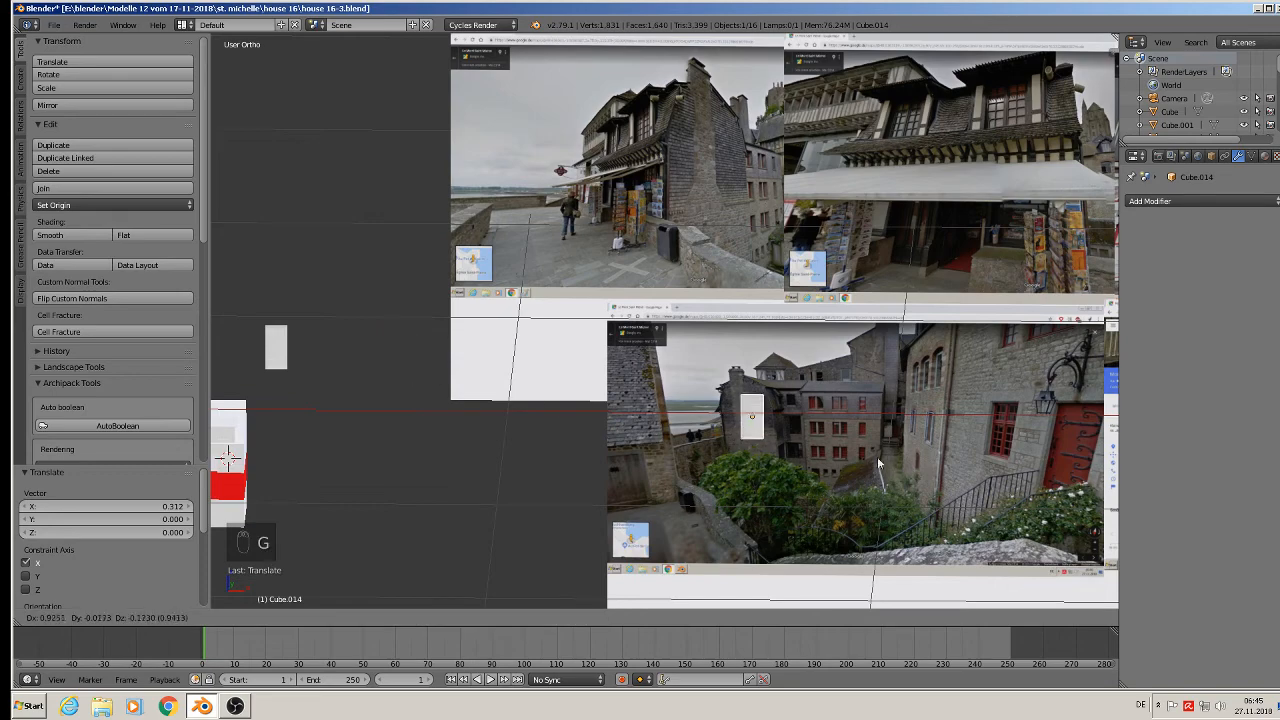
{"action": "left_click", "coordinate": [931, 446]}
{"action": "key", "text": "KP_1"}
{"action": "scroll", "coordinate": [964, 446], "scroll_direction": "up", "scroll_amount": 8}
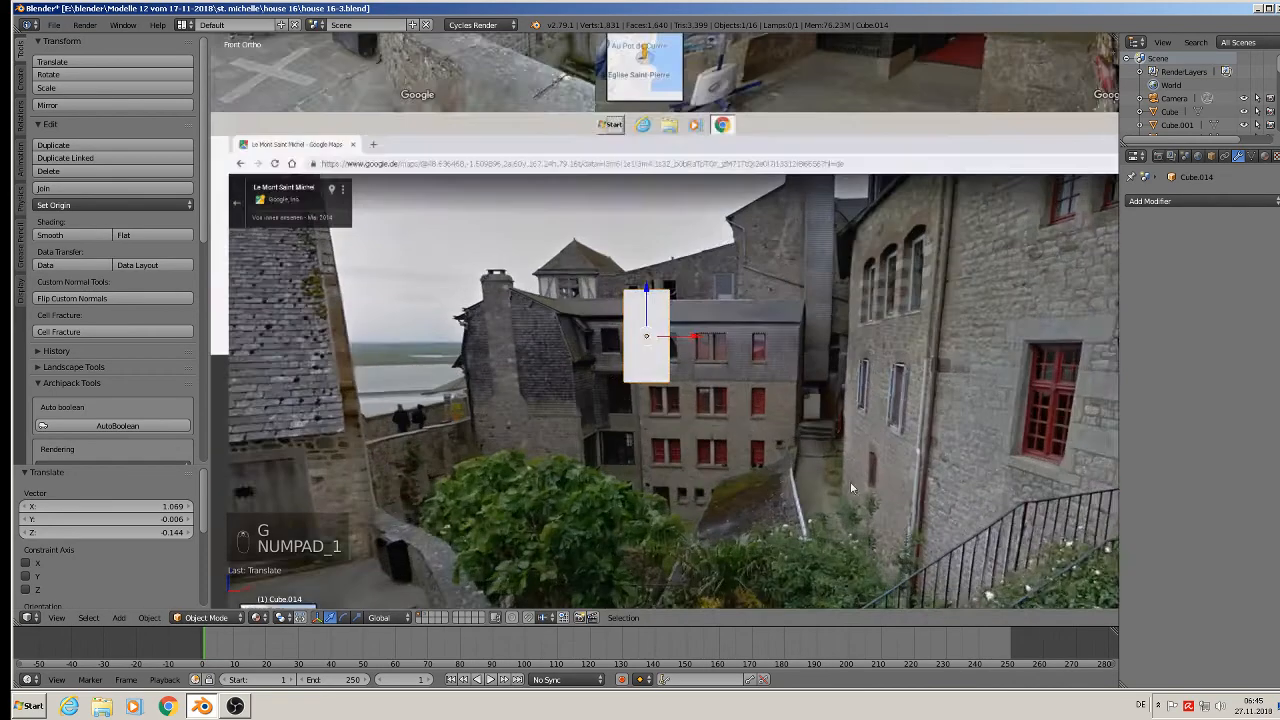
Step: Scale the copied window to 0.244 and place it just beside the first red top-floor window in the photo
{"action": "scroll", "coordinate": [580, 268], "scroll_direction": "up", "scroll_amount": 1}
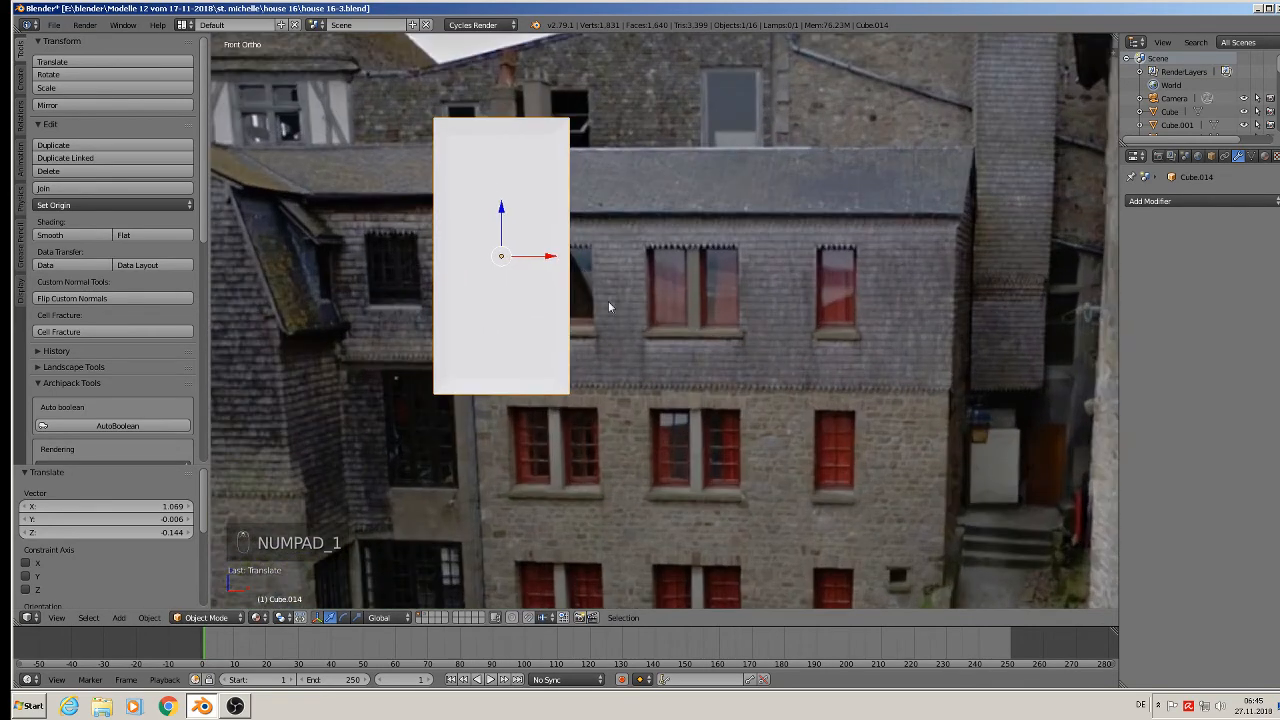
{"action": "key", "text": "s"}
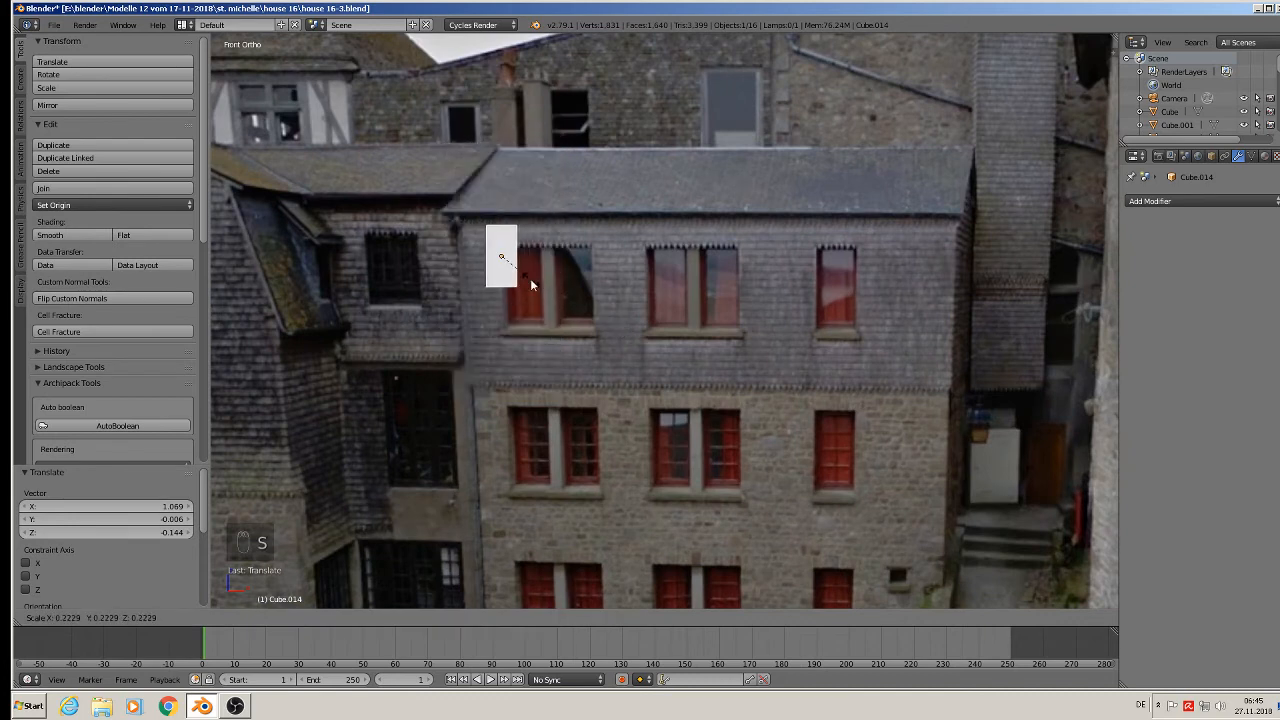
{"action": "left_click", "coordinate": [541, 285]}
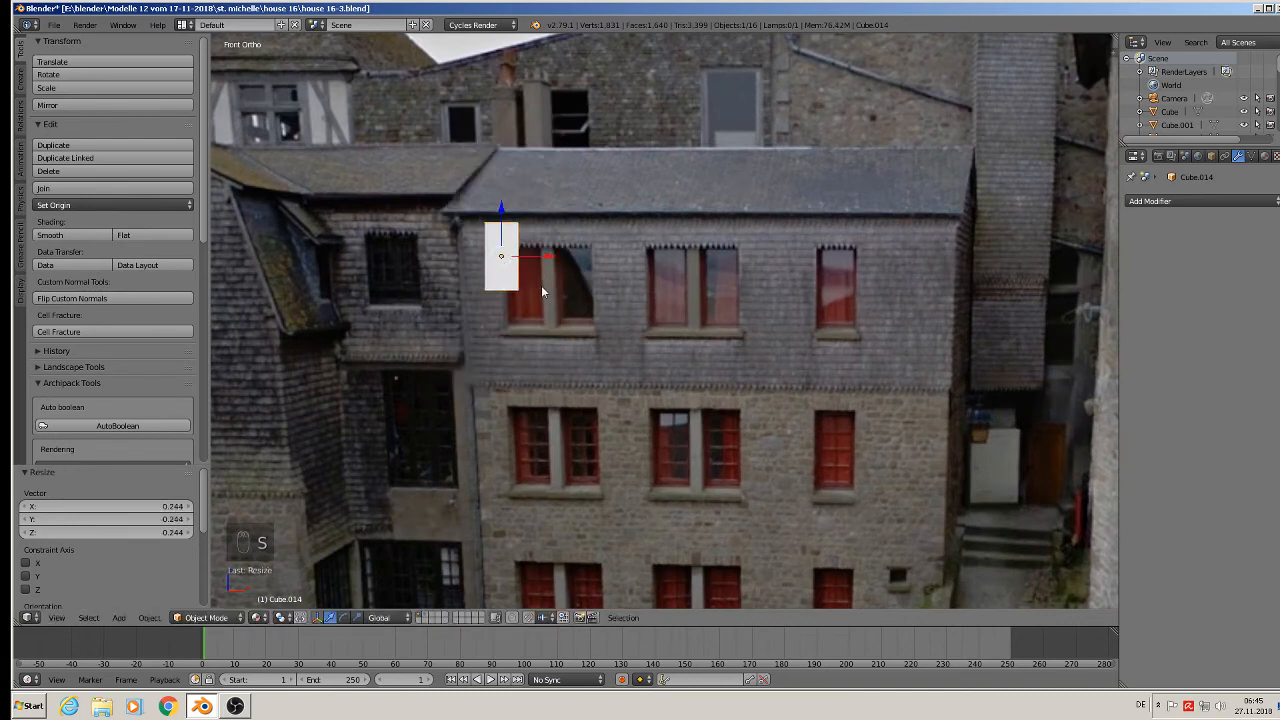
{"action": "left_click_drag", "start_coordinate": [504, 204], "coordinate": [506, 221]}
{"action": "left_click_drag", "start_coordinate": [542, 267], "coordinate": [521, 288]}
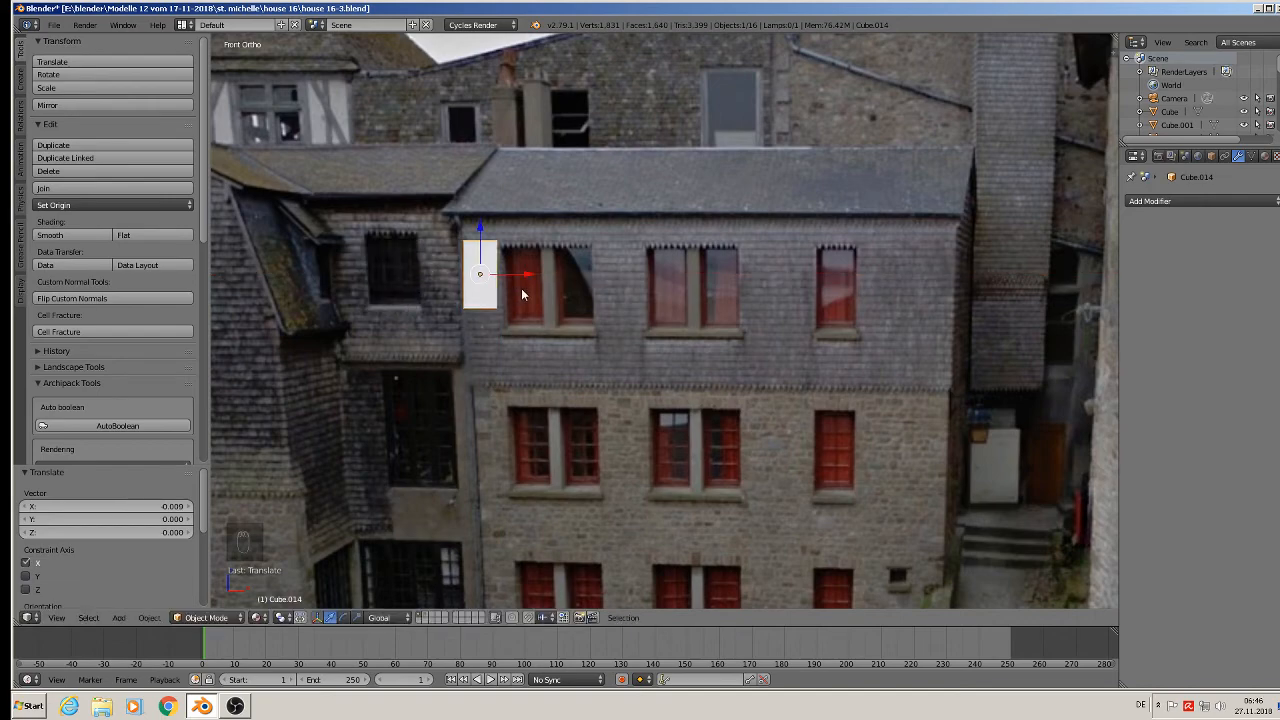
Step: Duplicate the small window 0.014 along X to form a side-by-side pair
{"action": "key", "text": "shift+d"}
{"action": "key", "text": "x"}
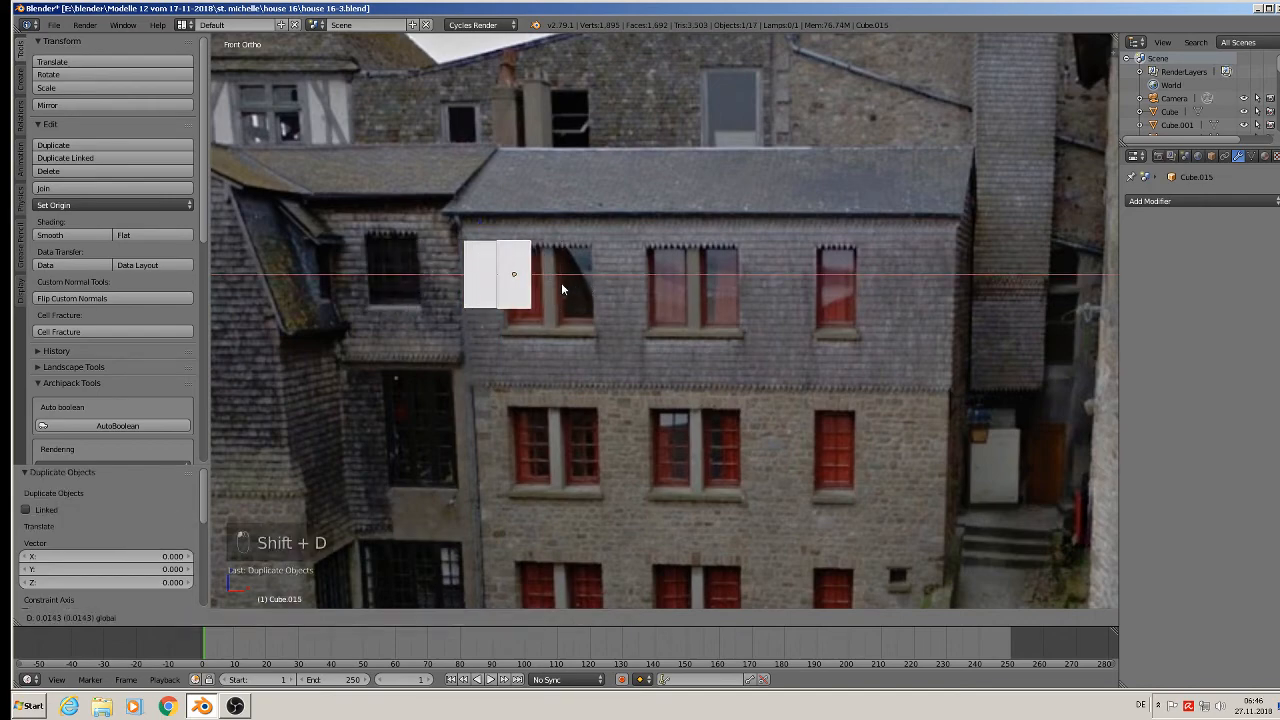
{"action": "left_click", "coordinate": [561, 288]}
{"action": "scroll", "coordinate": [602, 256], "scroll_direction": "up", "scroll_amount": 1}
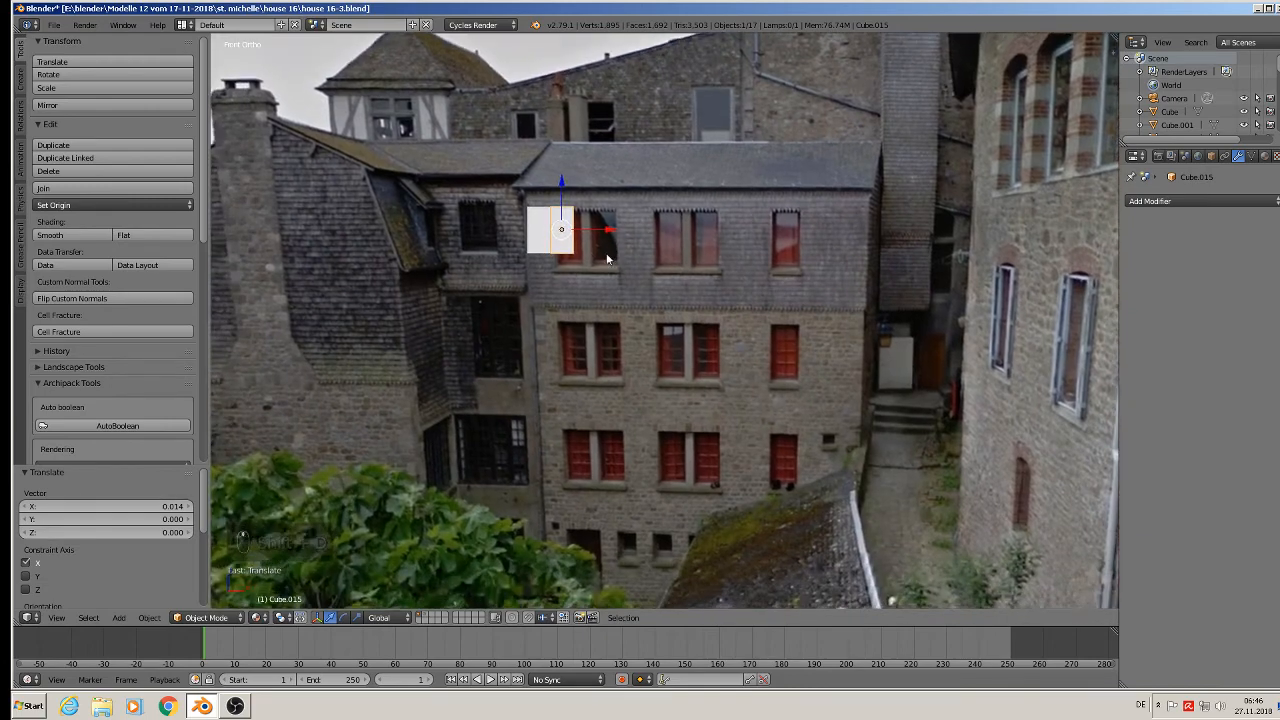
Step: Select both small windows and duplicate the pair -0.136 along Z to the lower floor of the photo
{"action": "middle_click_drag", "start_coordinate": [602, 256], "coordinate": [624, 186], "text": "shift"}
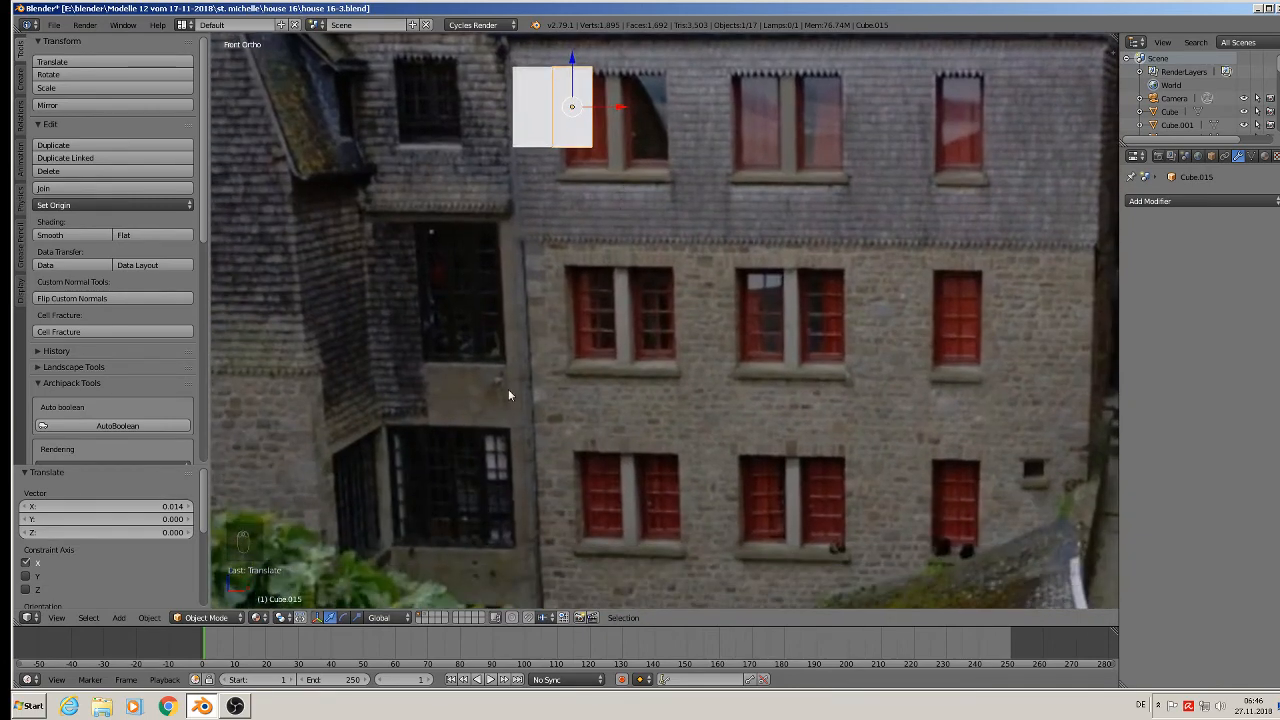
{"action": "left_click", "coordinate": [535, 127], "text": "shift"}
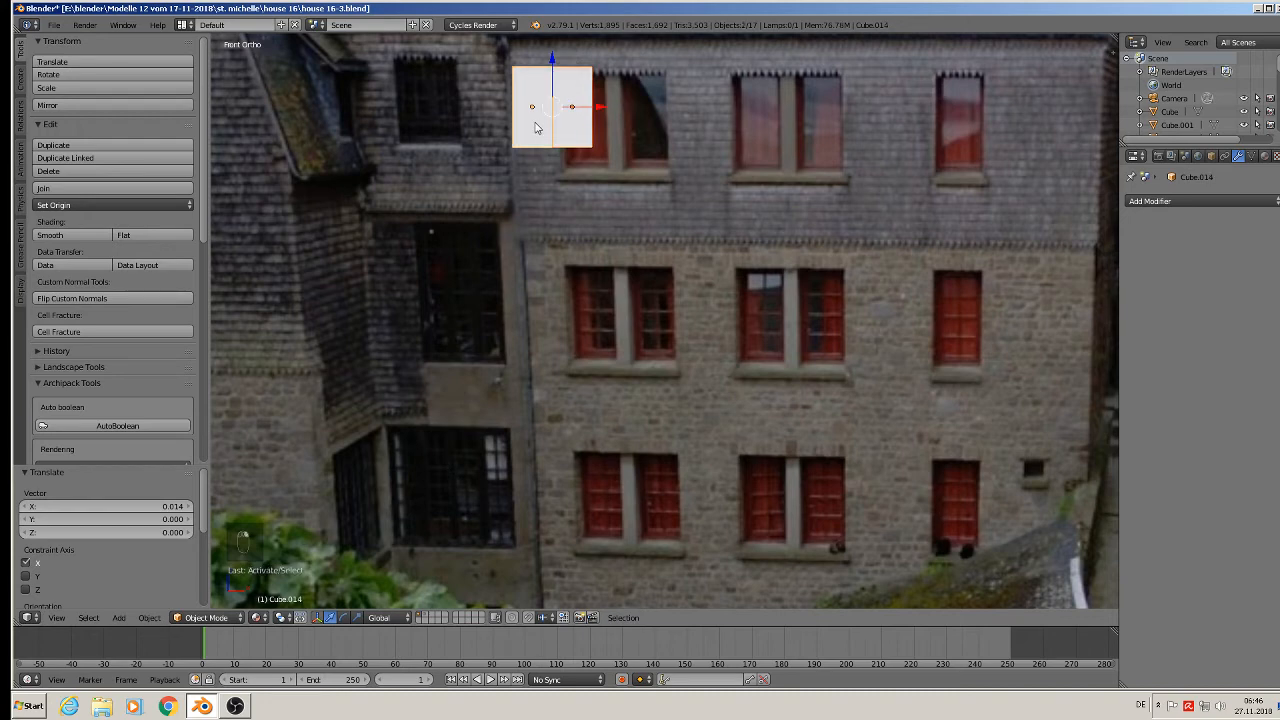
{"action": "key", "text": "shift+d"}
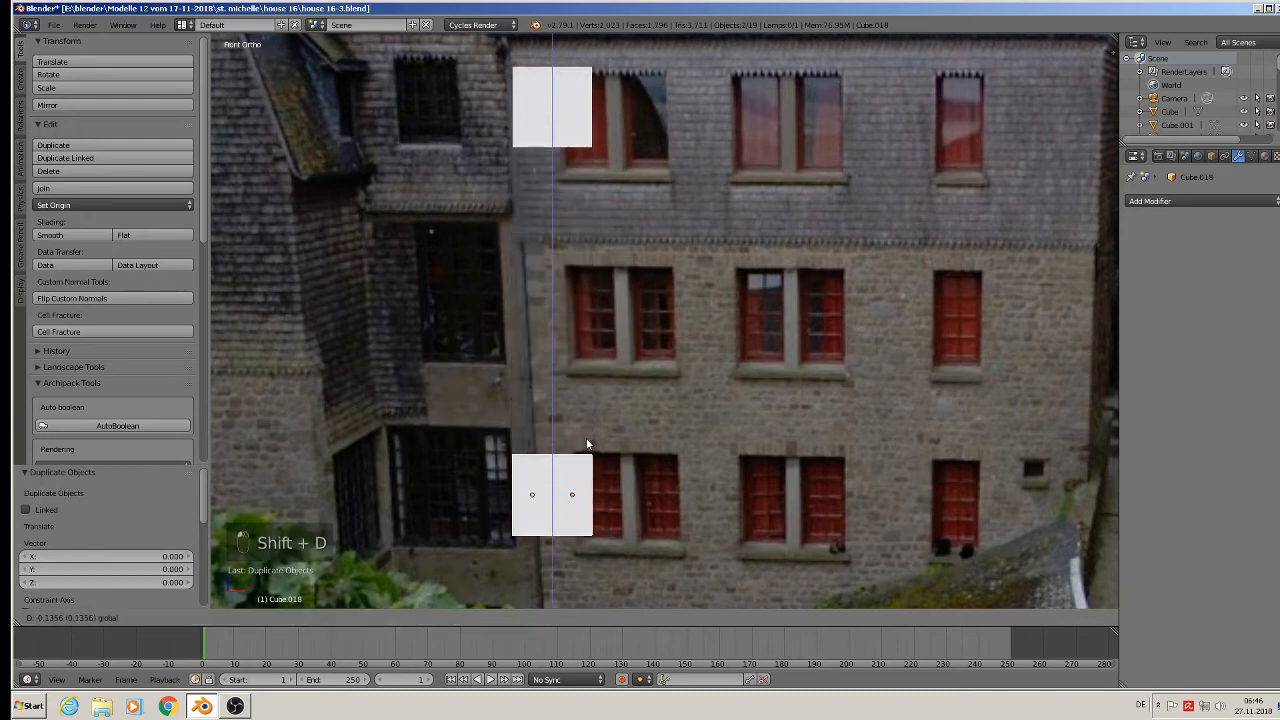
{"action": "left_click", "coordinate": [586, 446]}
Step: Enlarge the lower window pair by about 1.5 and position it over the lower floor's first red double window
{"action": "key", "text": "s"}
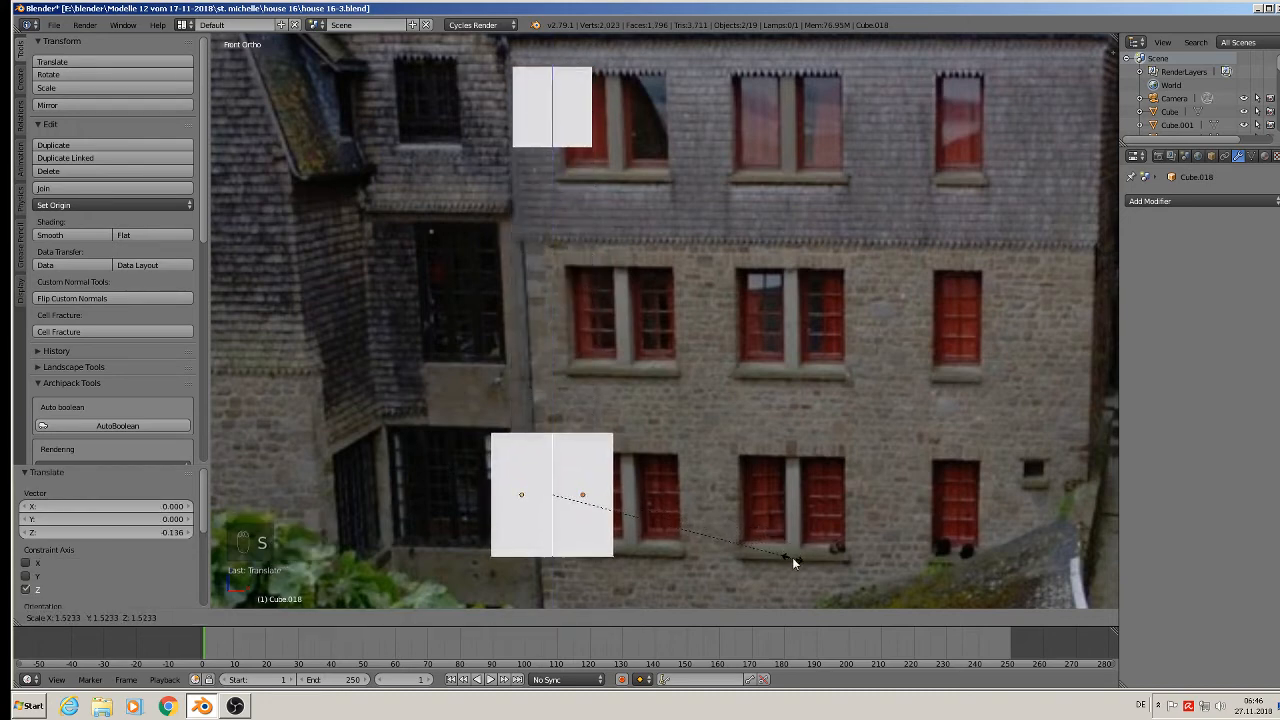
{"action": "left_click", "coordinate": [794, 560]}
{"action": "left_click_drag", "start_coordinate": [584, 506], "coordinate": [499, 493]}
{"action": "left_click_drag", "start_coordinate": [456, 445], "coordinate": [450, 443]}
{"action": "left_click_drag", "start_coordinate": [499, 492], "coordinate": [673, 483]}
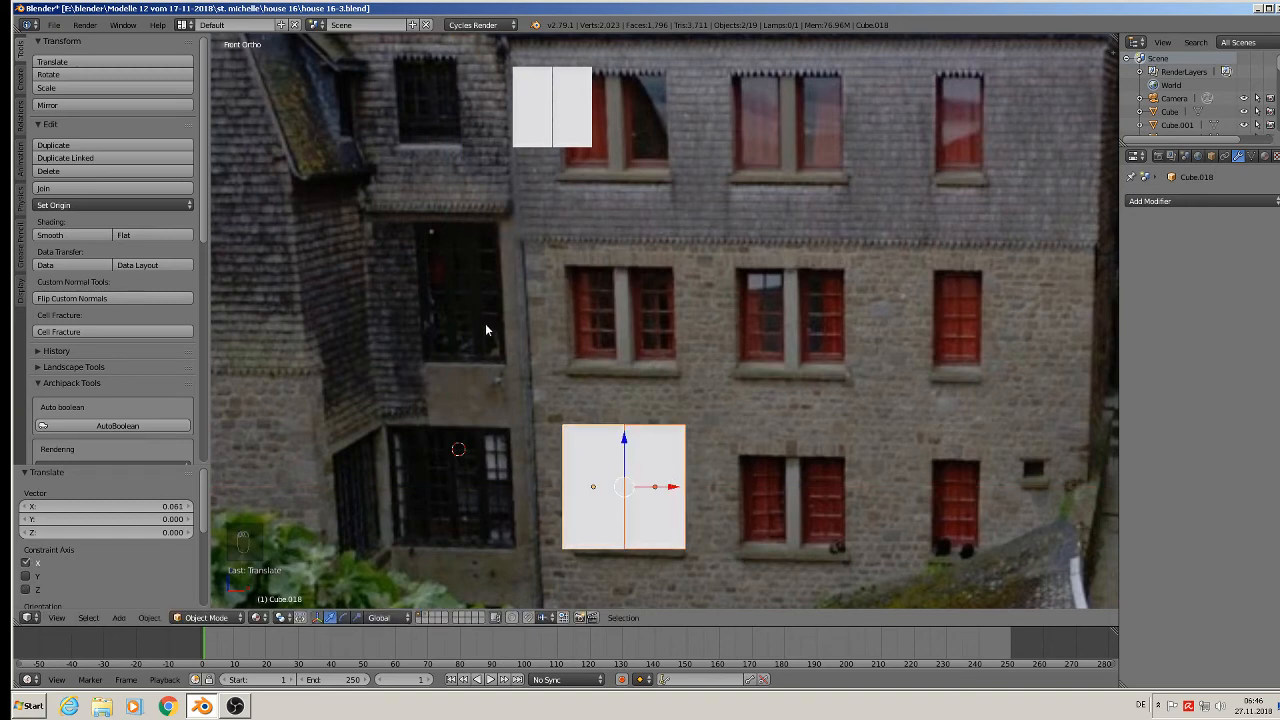
Step: Duplicate one window of the lower pair 0.065 along Z to the middle floor
{"action": "right_click", "coordinate": [587, 464]}
{"action": "right_click", "coordinate": [590, 467]}
{"action": "key", "text": "shift+d"}
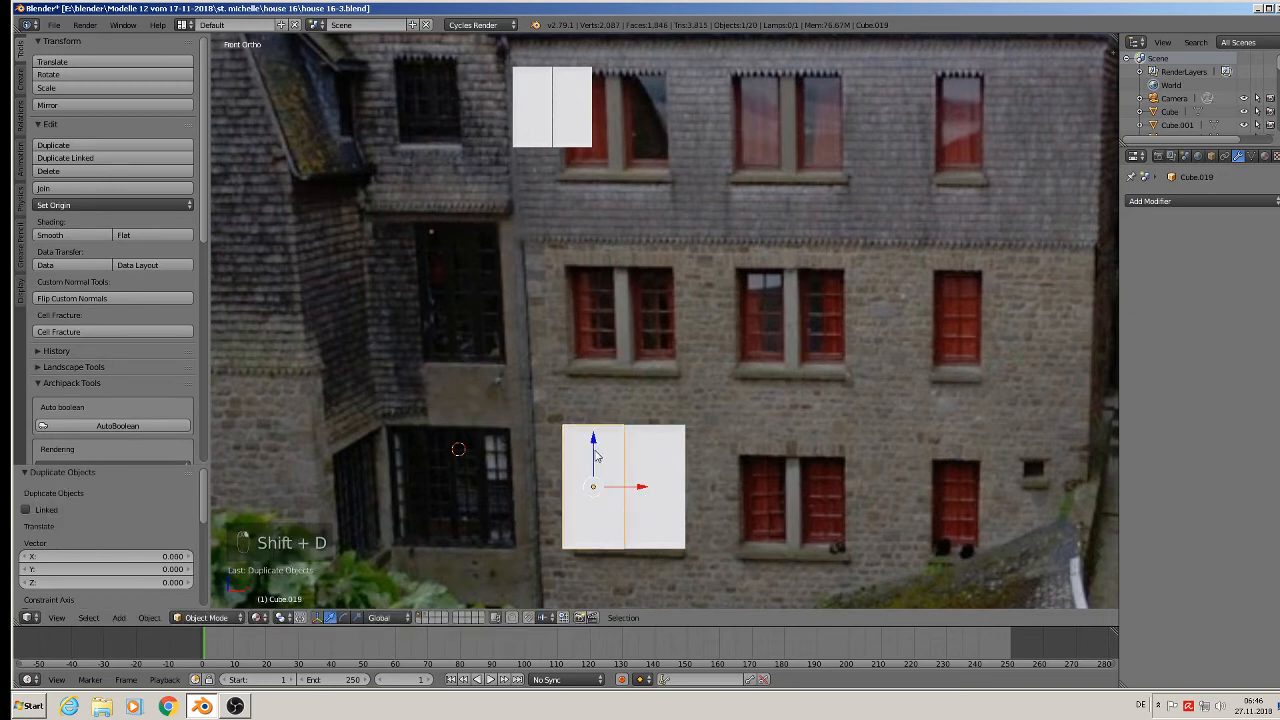
{"action": "key", "text": "z"}
{"action": "left_click", "coordinate": [626, 300]}
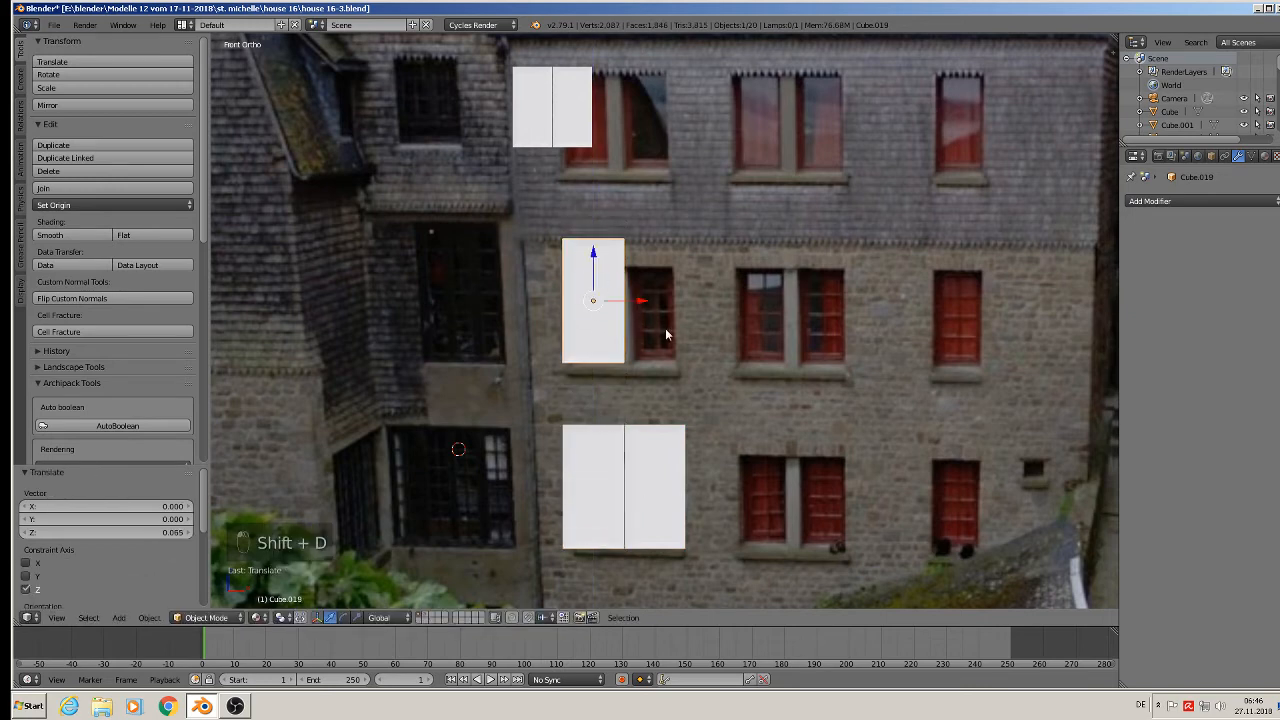
Step: Shift the middle-floor window about -0.014 along X and scale it to 1.184
{"action": "key", "text": "g"}
{"action": "key", "text": "x"}
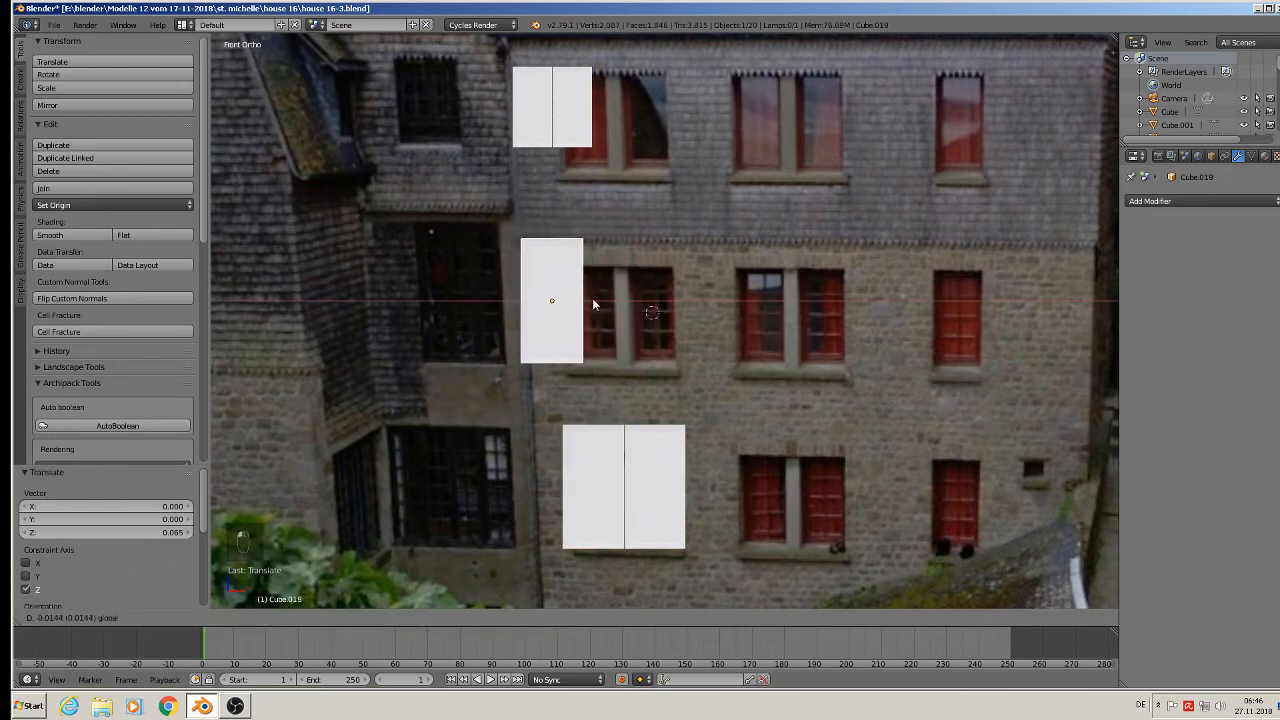
{"action": "left_click", "coordinate": [592, 300]}
{"action": "key", "text": "s"}
{"action": "left_click", "coordinate": [658, 340]}
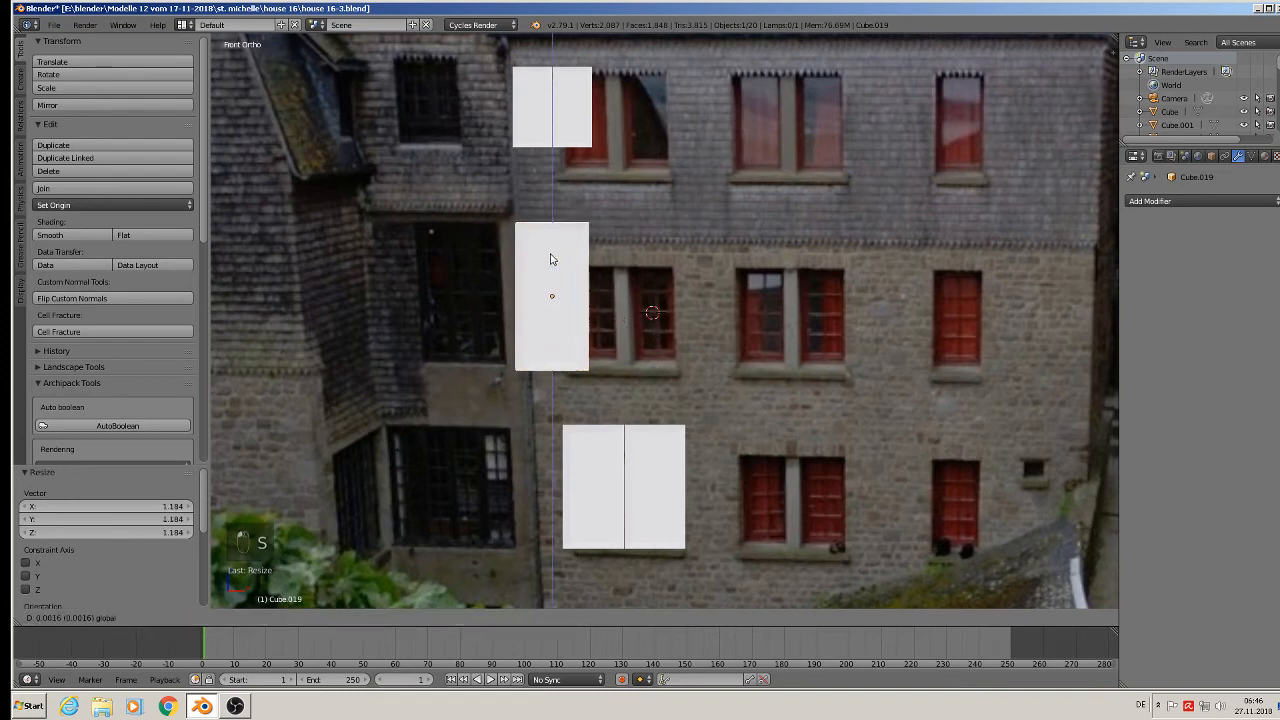
Step: Widen the middle-floor window's mesh by moving its outer frame side nearest the red windows 0.008 along X
{"action": "key", "text": "Tab"}
{"action": "scroll", "coordinate": [577, 262], "scroll_direction": "up", "scroll_amount": 1}
{"action": "scroll", "coordinate": [577, 262], "scroll_direction": "up", "scroll_amount": 2}
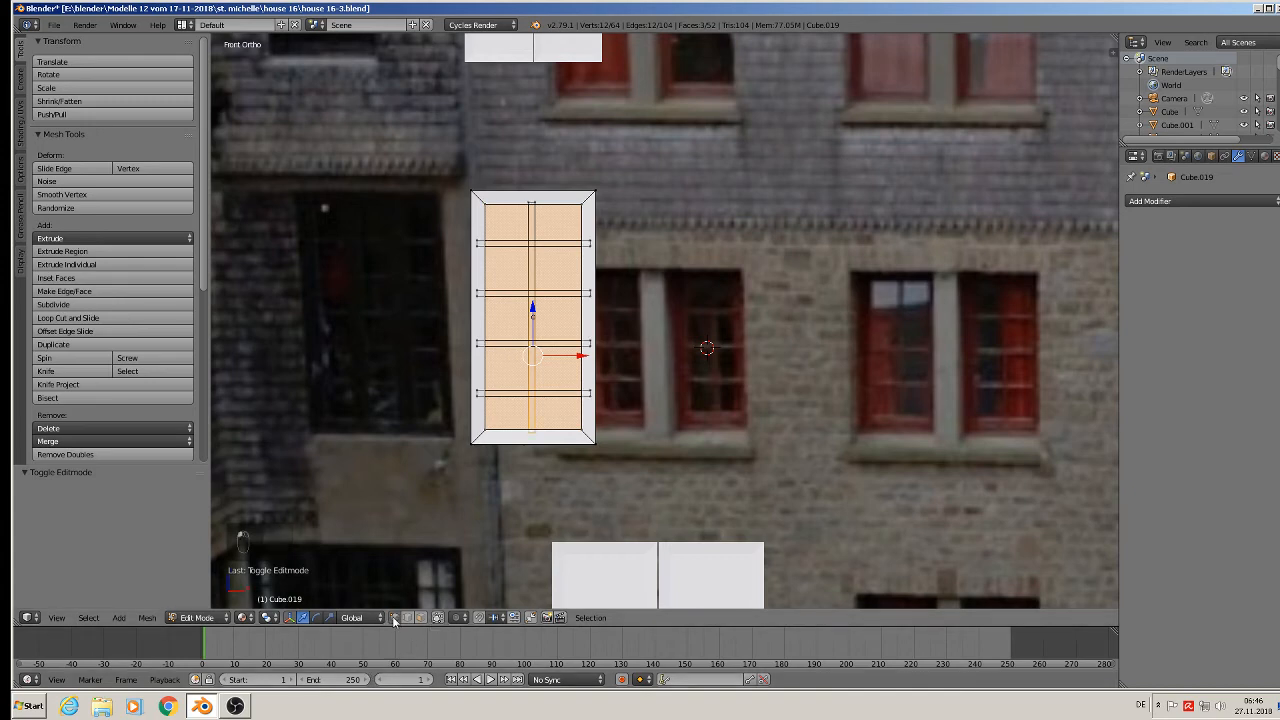
{"action": "key", "text": "a"}
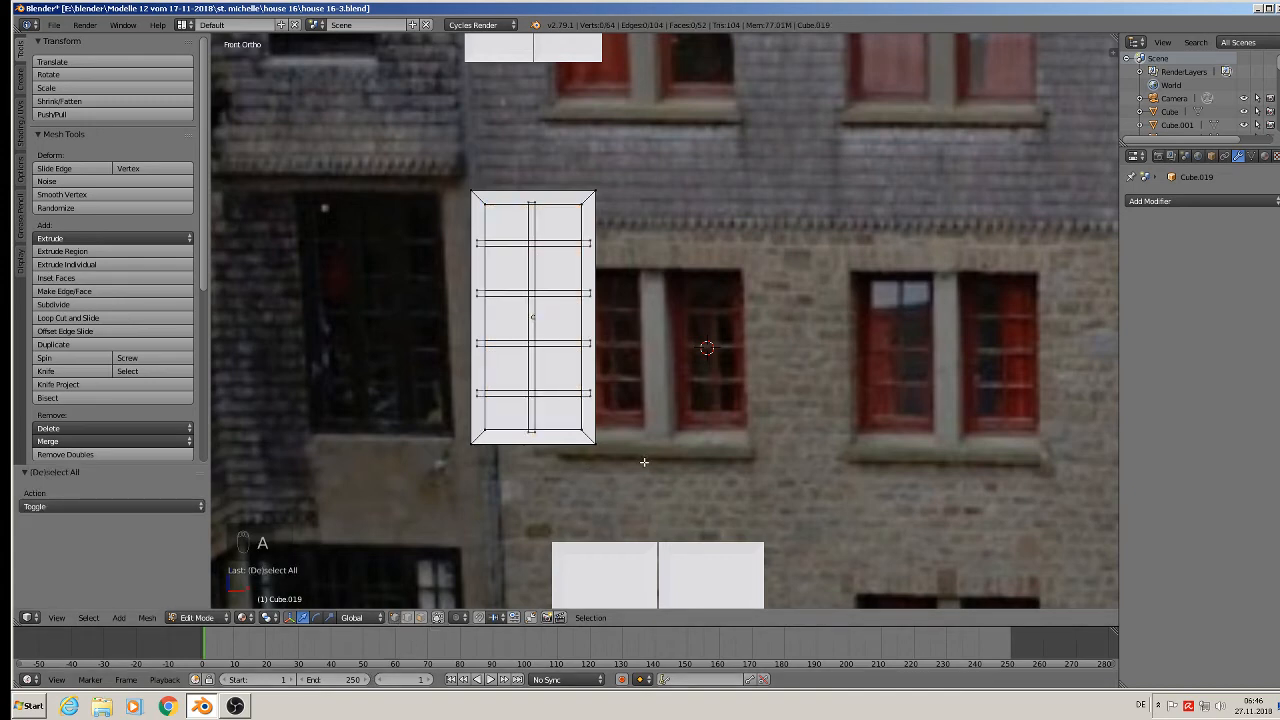
{"action": "key", "text": "b"}
{"action": "left_click_drag", "start_coordinate": [644, 464], "coordinate": [566, 156]}
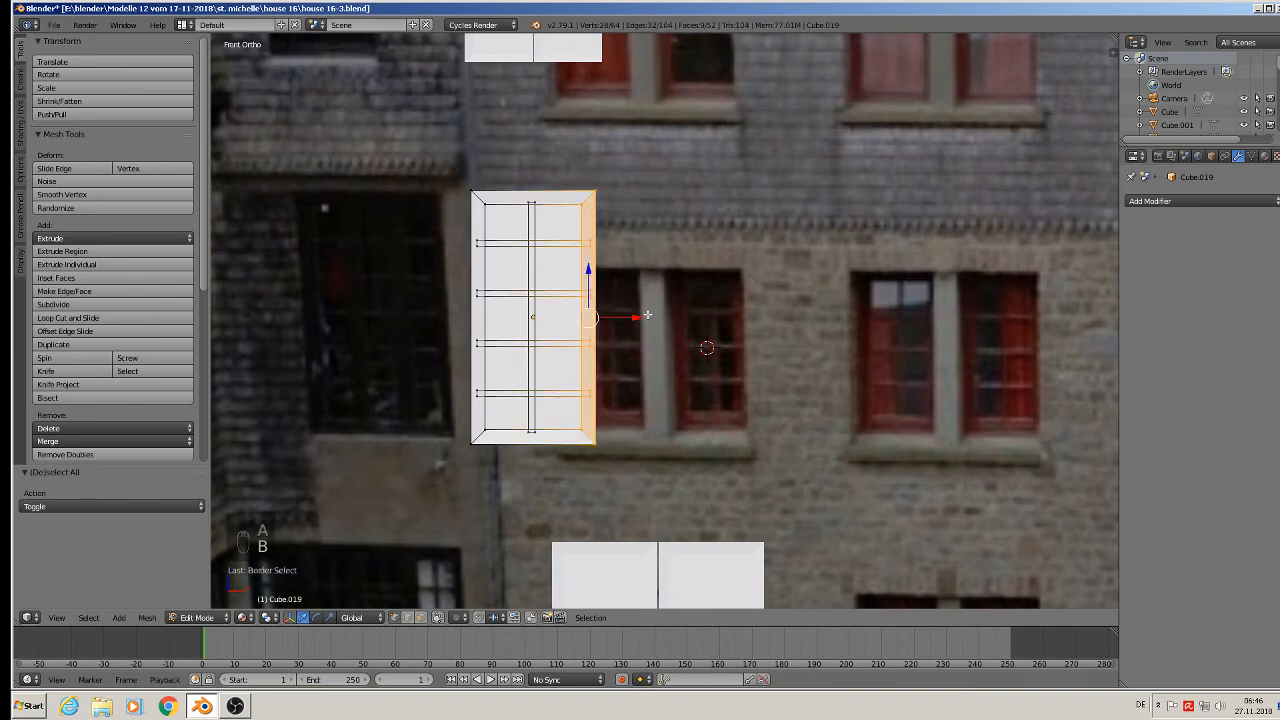
{"action": "left_click_drag", "start_coordinate": [647, 315], "coordinate": [689, 317]}
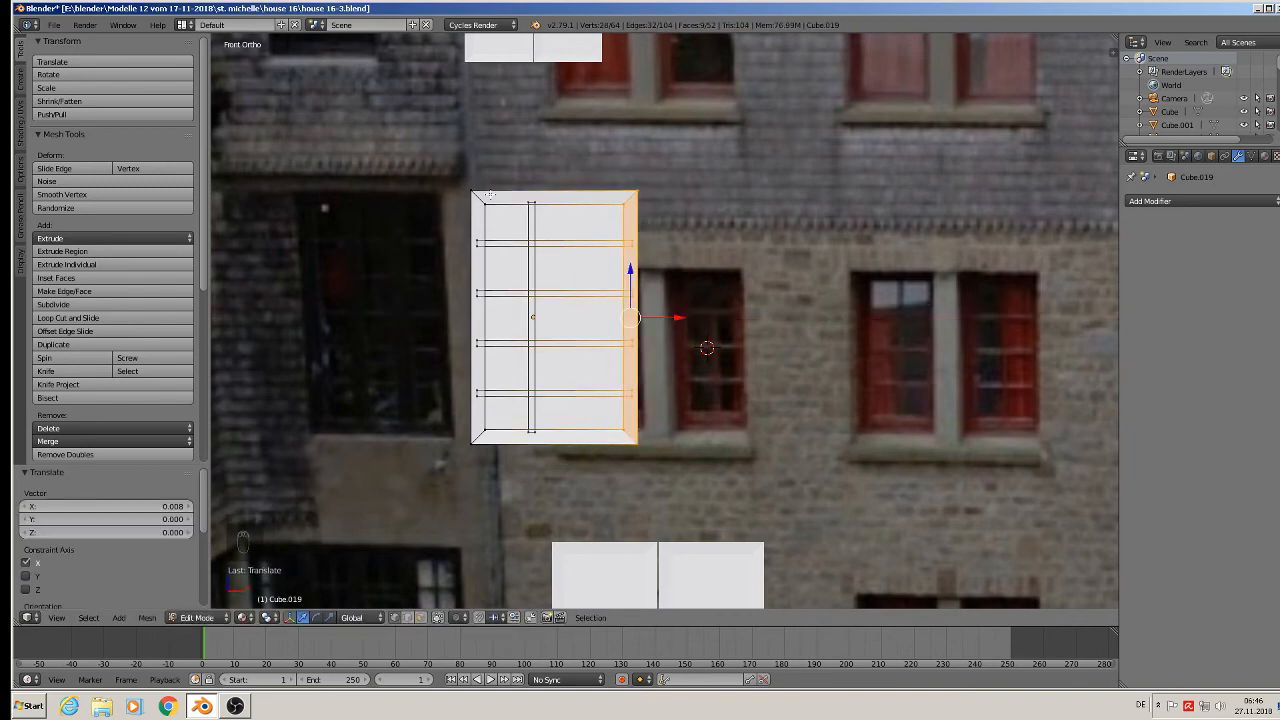
Step: Duplicate the middle-floor window's vertical glazing bar and shift the copy along X towards the widened side of the frame
{"action": "key", "text": "a"}
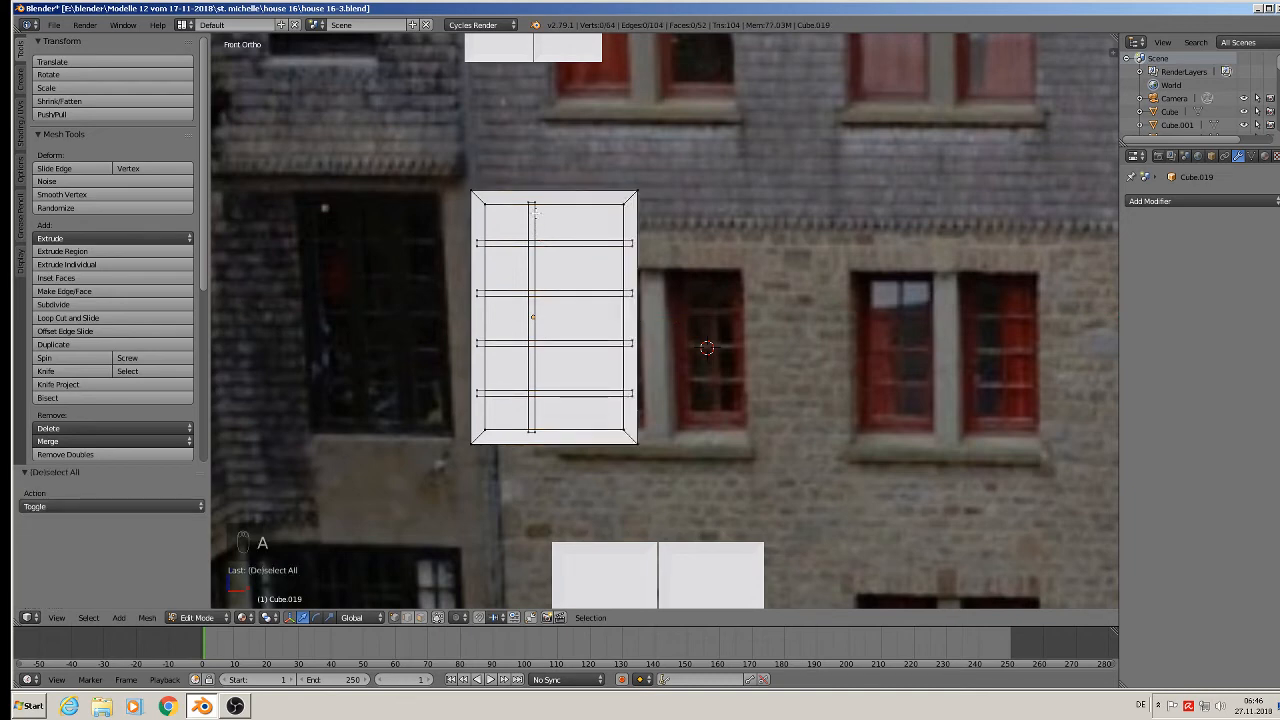
{"action": "key", "text": "l"}
{"action": "key", "text": "shift+d"}
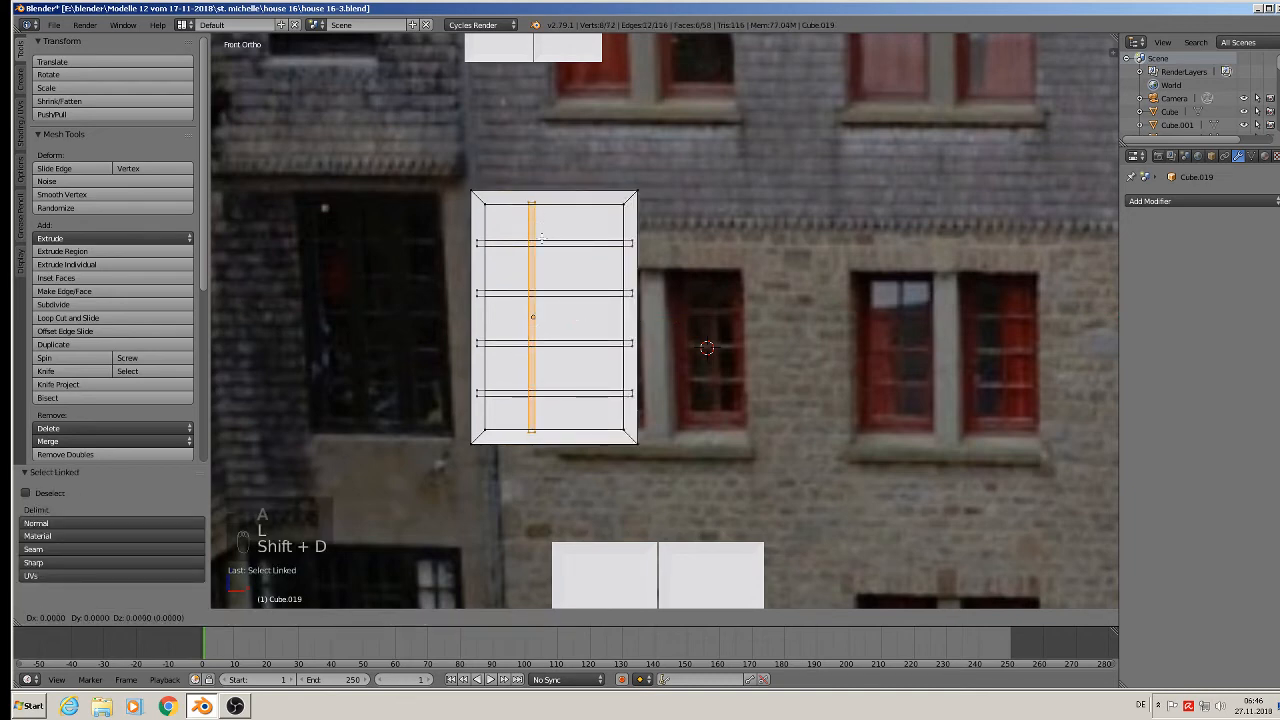
{"action": "right_click", "coordinate": [553, 249]}
{"action": "left_click_drag", "start_coordinate": [567, 318], "coordinate": [617, 329]}
{"action": "key", "text": "Tab"}
{"action": "scroll", "coordinate": [617, 329], "scroll_direction": "down", "scroll_amount": 3}
{"action": "middle_click_drag", "start_coordinate": [611, 337], "coordinate": [542, 405]}
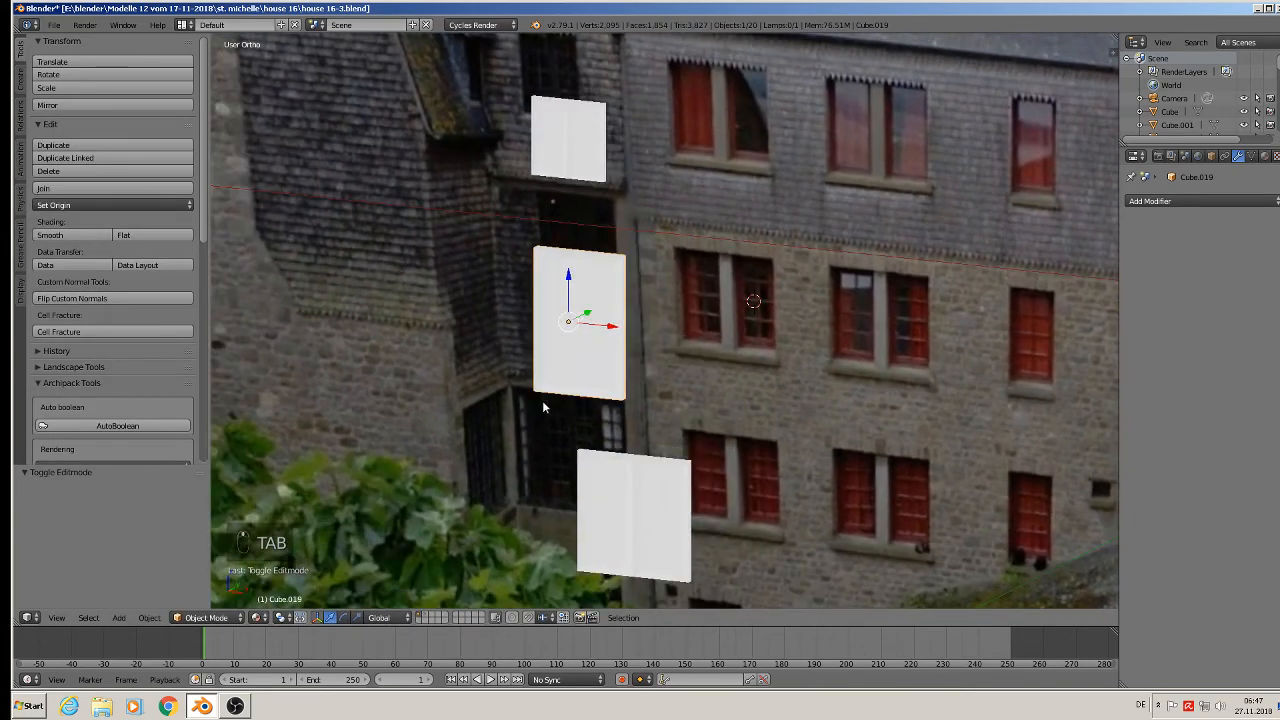
Step: Select all five new windows in front of the reference photo and move them -1.408 along X towards the house
{"action": "scroll", "coordinate": [580, 420], "scroll_direction": "down", "scroll_amount": 4}
{"action": "right_click", "coordinate": [593, 463], "text": "shift"}
{"action": "right_click", "coordinate": [618, 463], "text": "shift"}
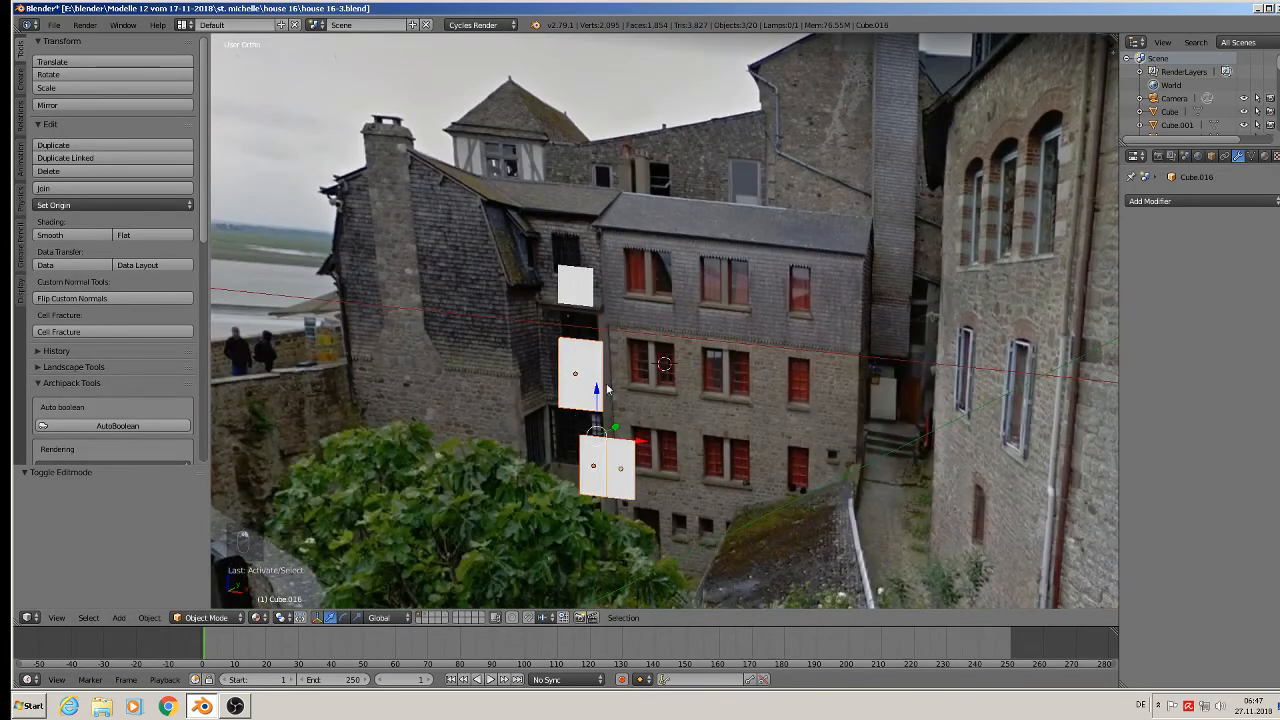
{"action": "right_click", "coordinate": [579, 295], "text": "shift"}
{"action": "right_click", "coordinate": [570, 291], "text": "shift"}
{"action": "scroll", "coordinate": [612, 360], "scroll_direction": "down", "scroll_amount": 7}
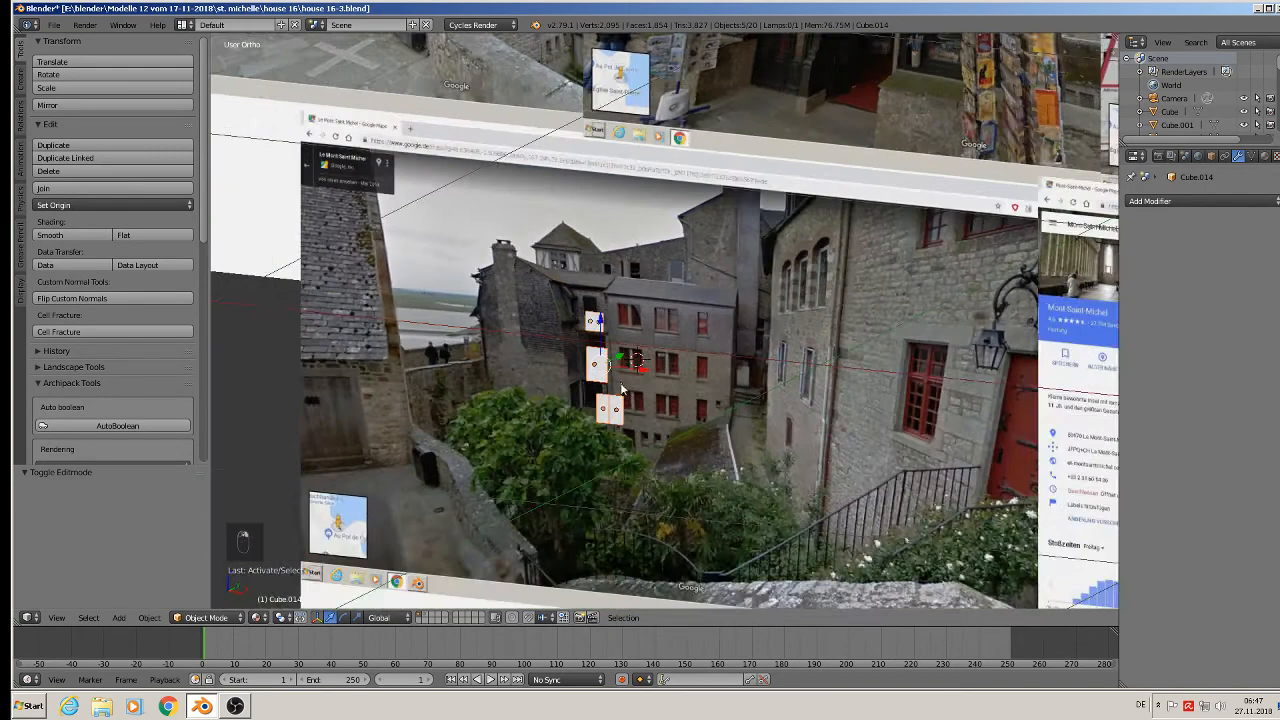
{"action": "middle_click_drag", "start_coordinate": [647, 403], "coordinate": [814, 342], "text": "shift"}
{"action": "left_click_drag", "start_coordinate": [815, 323], "coordinate": [318, 259]}
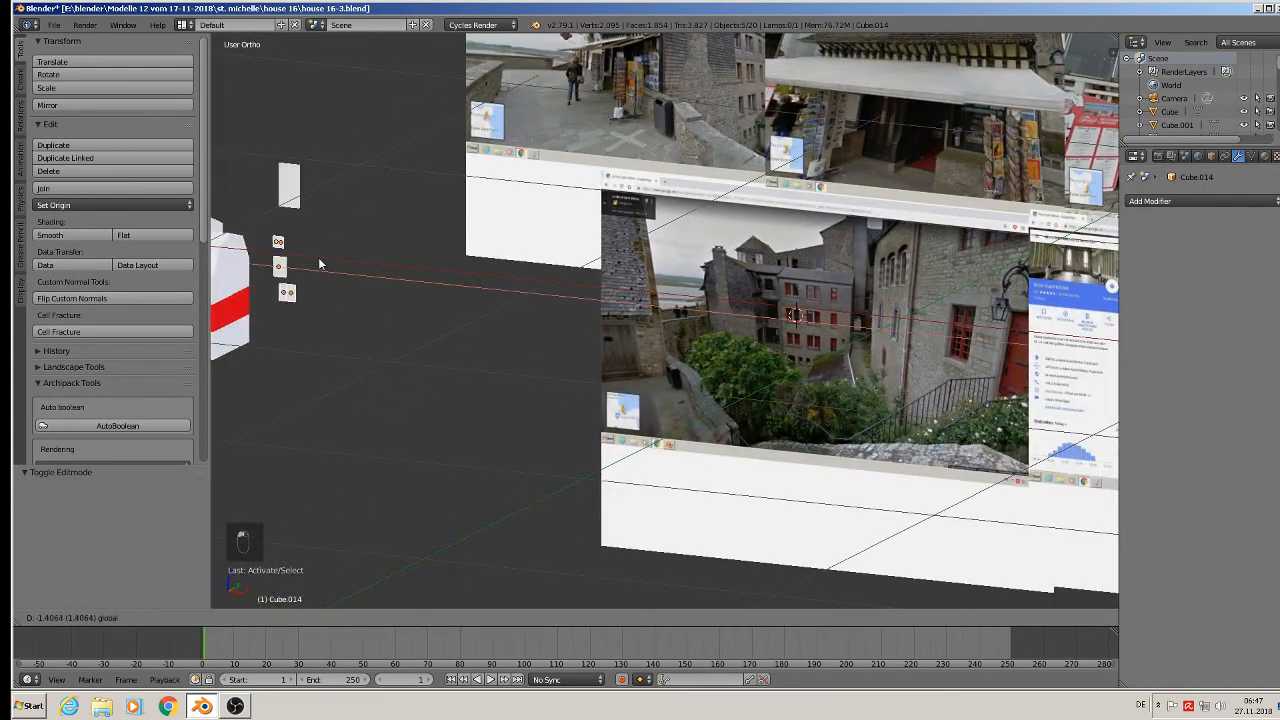
Step: Rotate the five selected windows 90° about the global Z axis
{"action": "middle_click_drag", "start_coordinate": [318, 259], "coordinate": [557, 351]}
{"action": "type", "text": "r"}
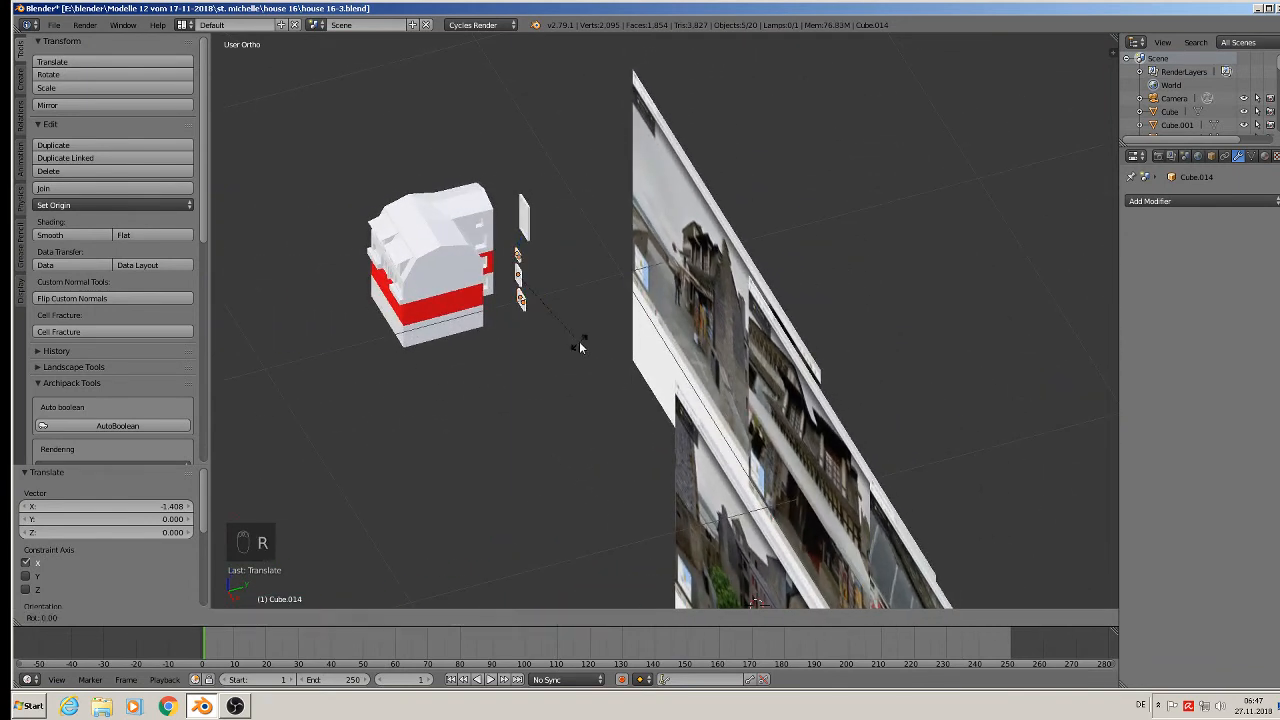
{"action": "type", "text": "z"}
{"action": "type", "text": "90"}
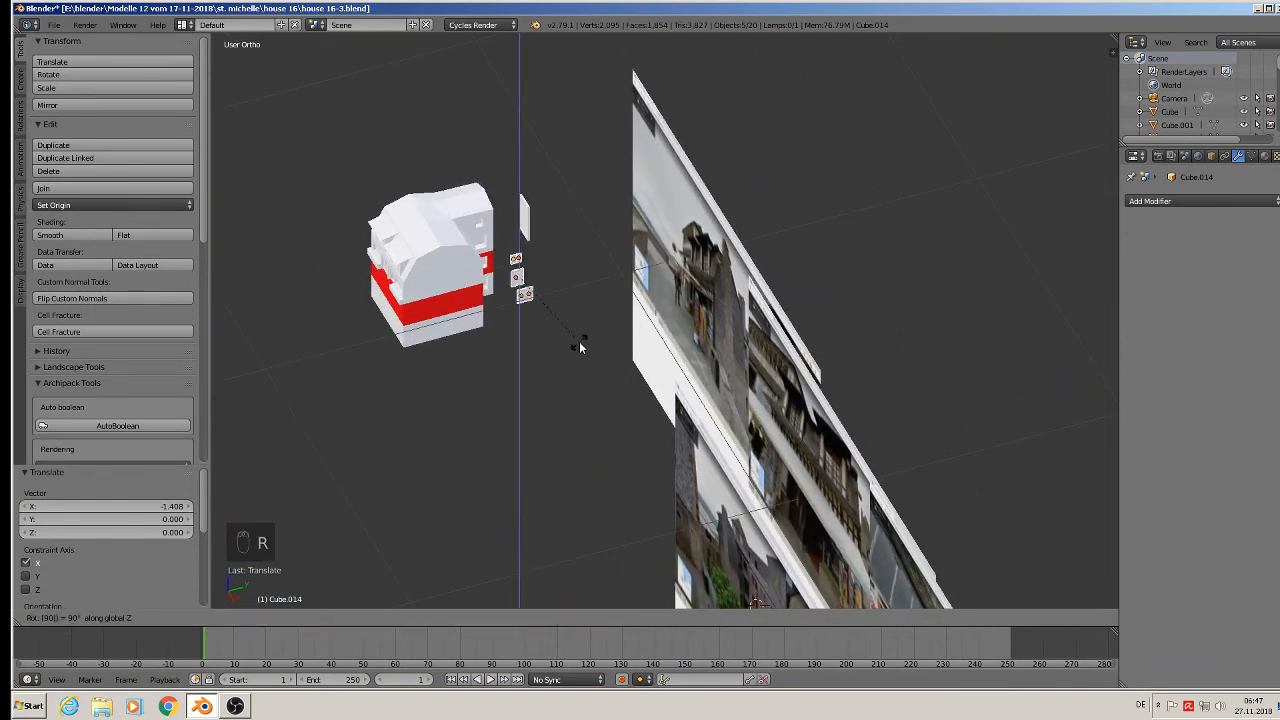
{"action": "key", "text": "Return"}
Step: Show the house and windows in right orthographic view with solid viewport shading
{"action": "middle_click_drag", "start_coordinate": [579, 341], "coordinate": [493, 209]}
{"action": "scroll", "coordinate": [501, 282], "scroll_direction": "up", "scroll_amount": 11}
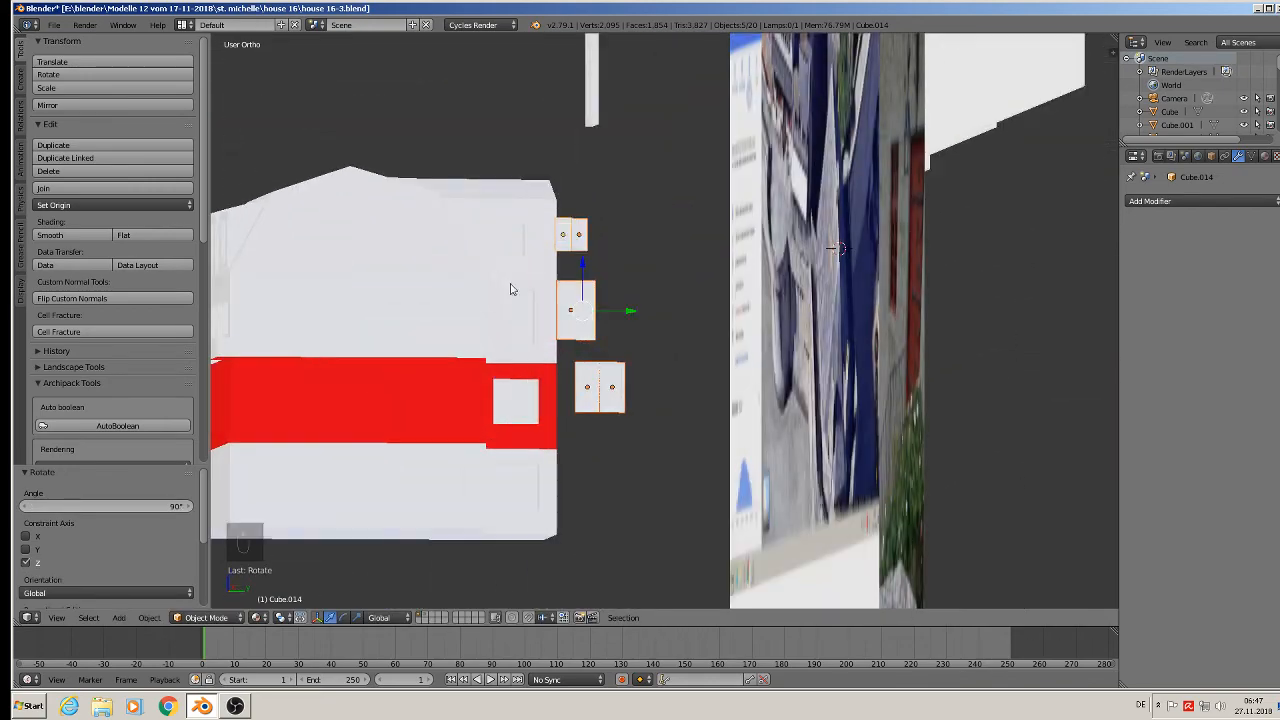
{"action": "middle_click_drag", "start_coordinate": [658, 353], "coordinate": [603, 393]}
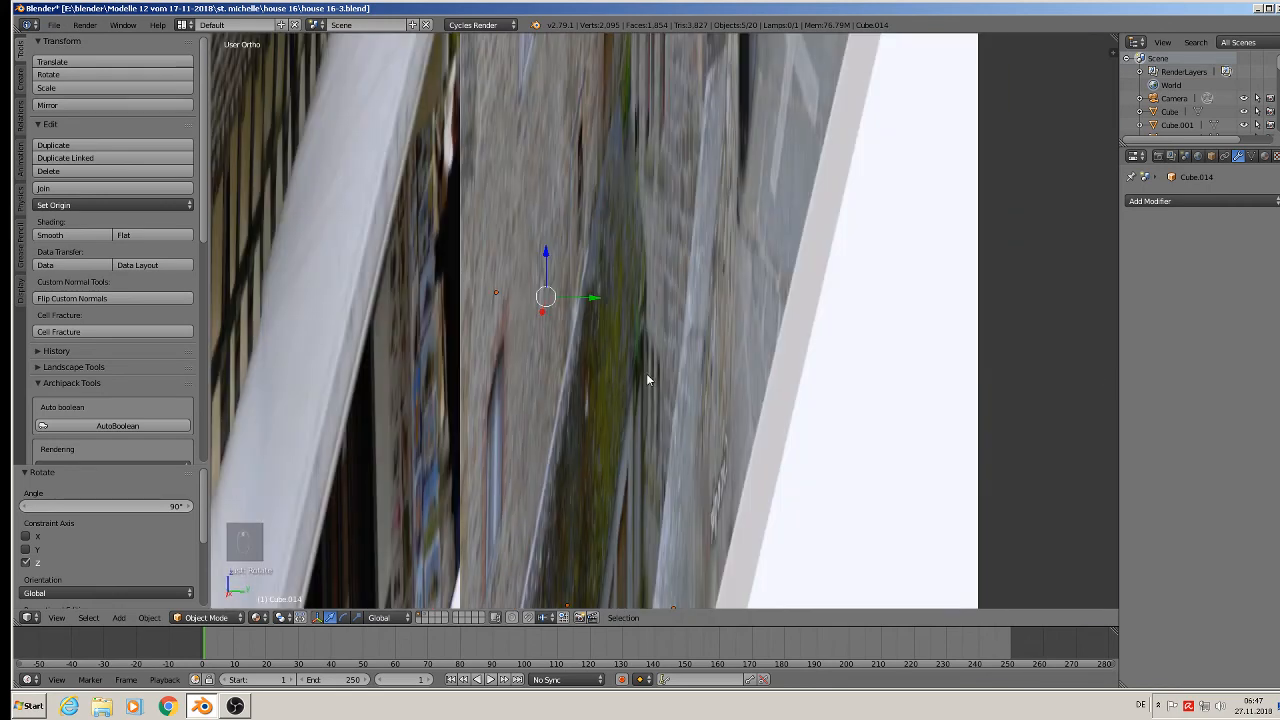
{"action": "key", "text": "KP_2"}
{"action": "key", "text": "KP_3"}
{"action": "scroll", "coordinate": [646, 373], "scroll_direction": "down", "scroll_amount": 5}
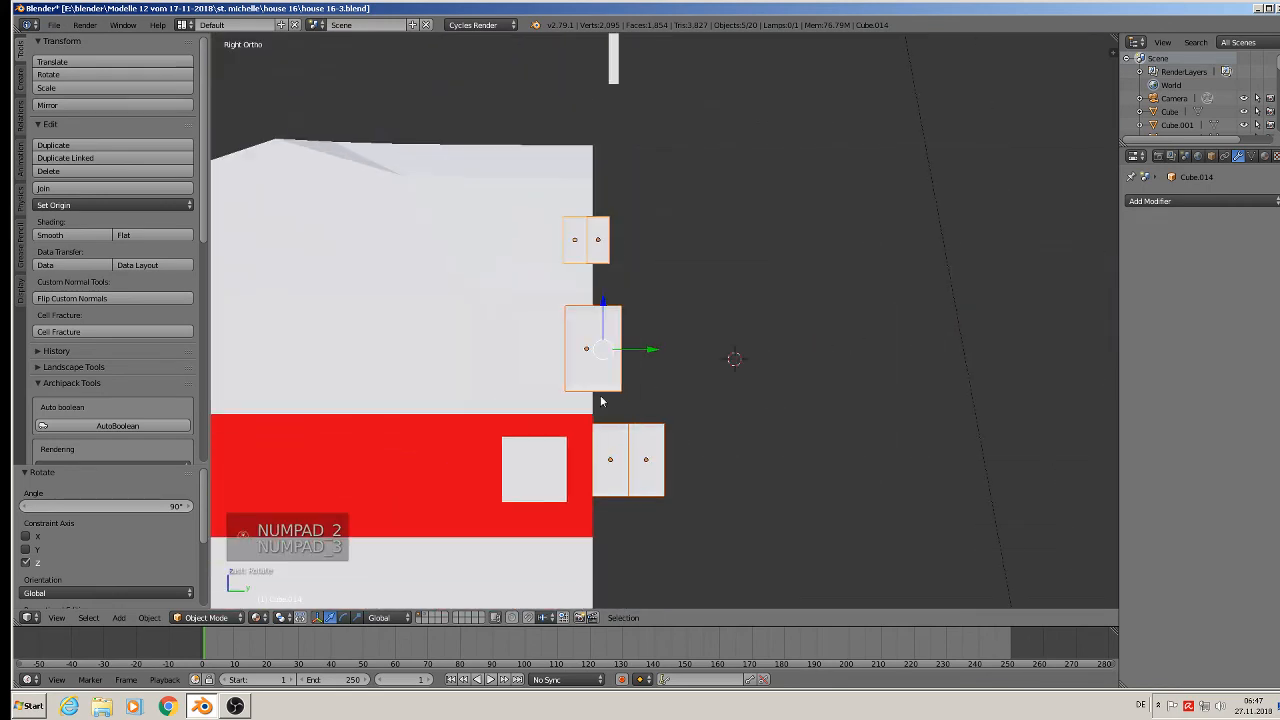
{"action": "left_click", "coordinate": [255, 620]}
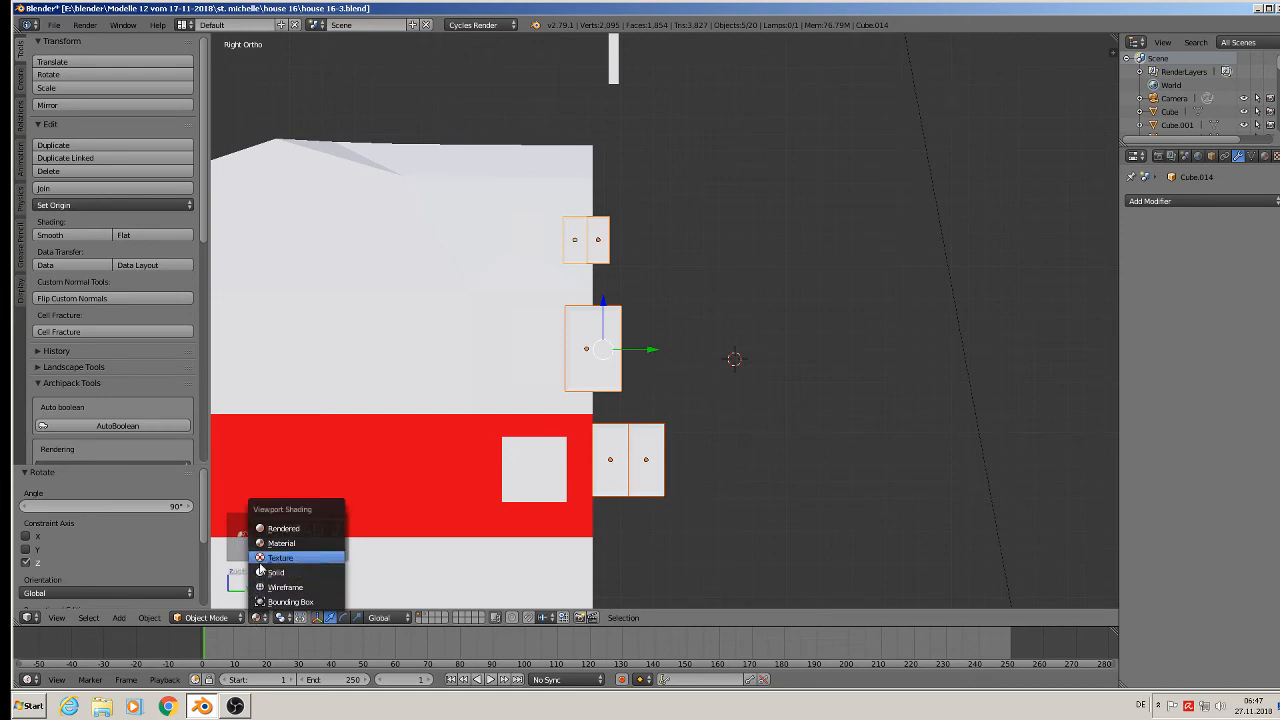
{"action": "left_click", "coordinate": [262, 570]}
{"action": "scroll", "coordinate": [550, 334], "scroll_direction": "up", "scroll_amount": 2}
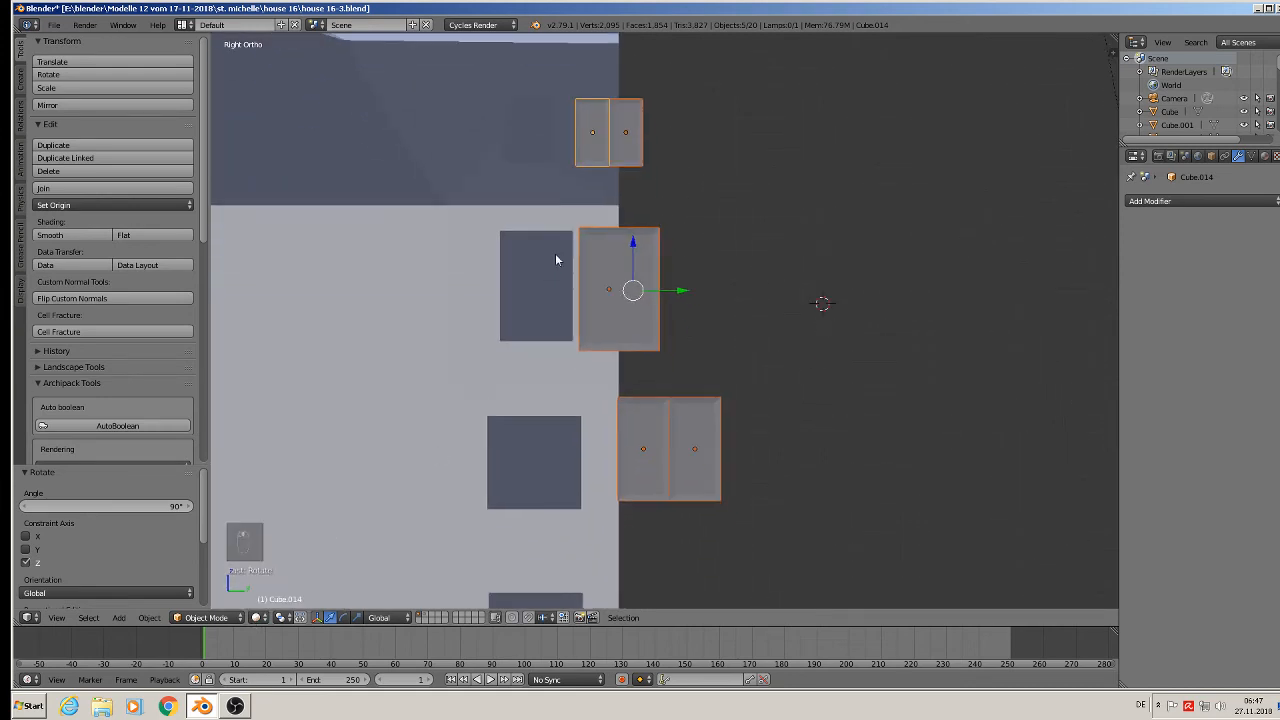
Step: Select the upper window pair and move it -0.033 along Y in line with the top opening
{"action": "right_click", "coordinate": [603, 148]}
{"action": "right_click", "coordinate": [598, 115]}
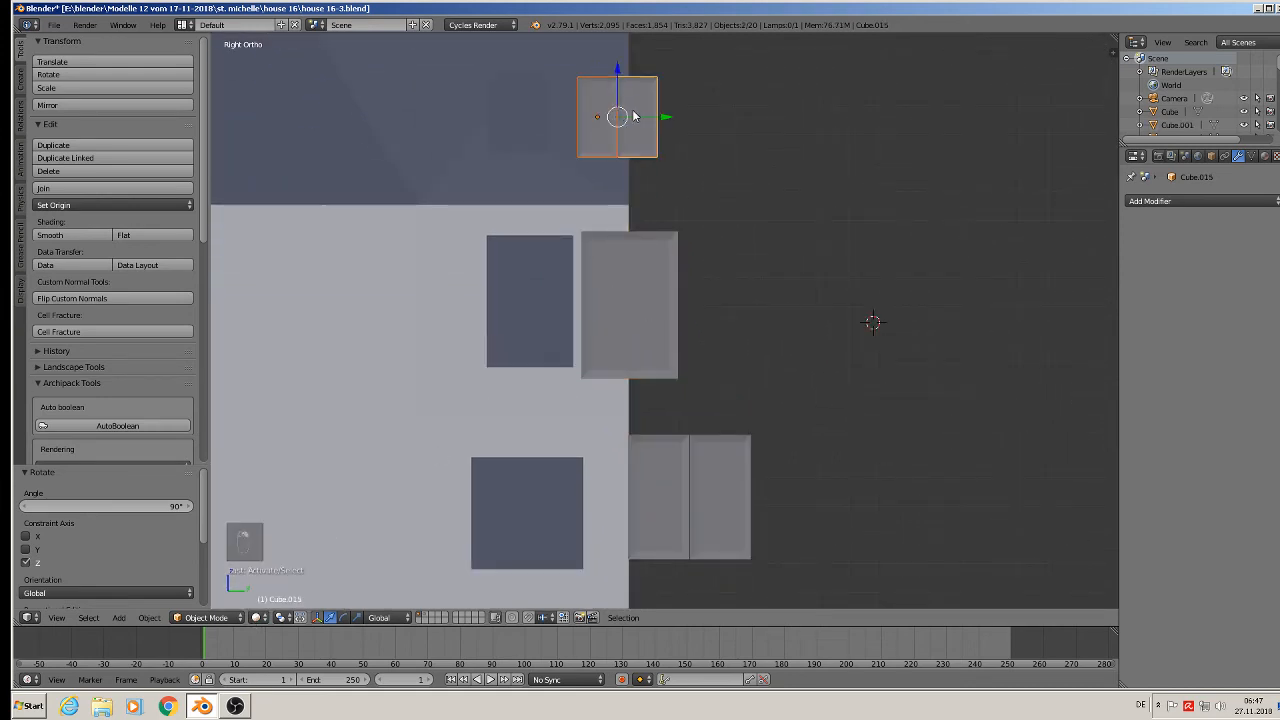
{"action": "left_click_drag", "start_coordinate": [656, 117], "coordinate": [563, 117]}
{"action": "scroll", "coordinate": [525, 135], "scroll_direction": "up", "scroll_amount": 1}
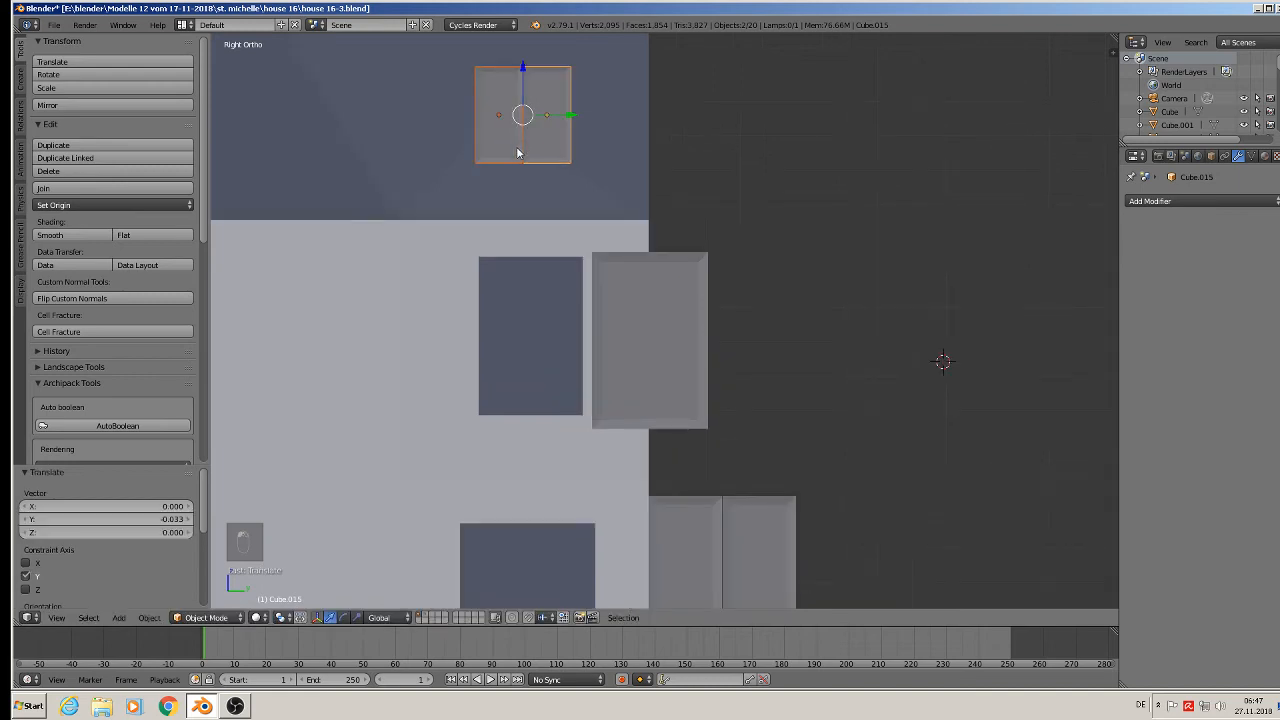
Step: Move the upper window pair -0.167 along X into the top opening and raise it 0.001 along Z
{"action": "middle_click_drag", "start_coordinate": [518, 153], "coordinate": [396, 448]}
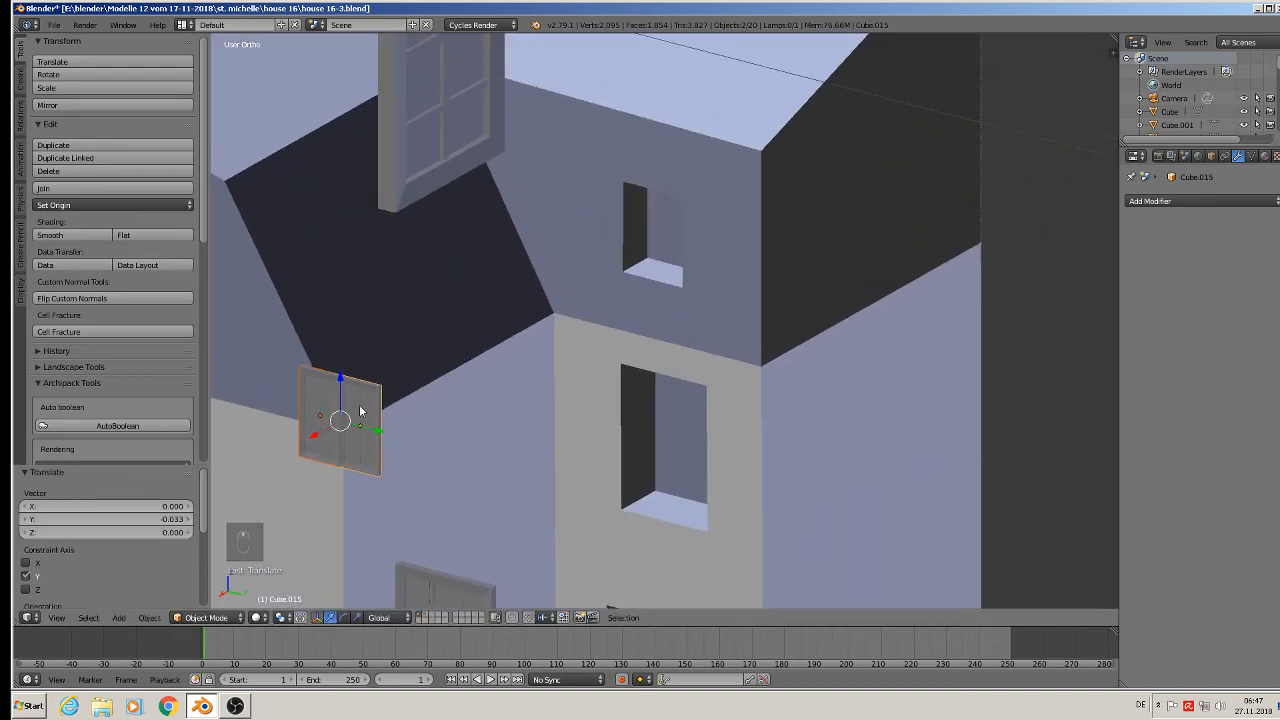
{"action": "left_click_drag", "start_coordinate": [315, 437], "coordinate": [623, 232]}
{"action": "scroll", "coordinate": [686, 209], "scroll_direction": "up", "scroll_amount": 7}
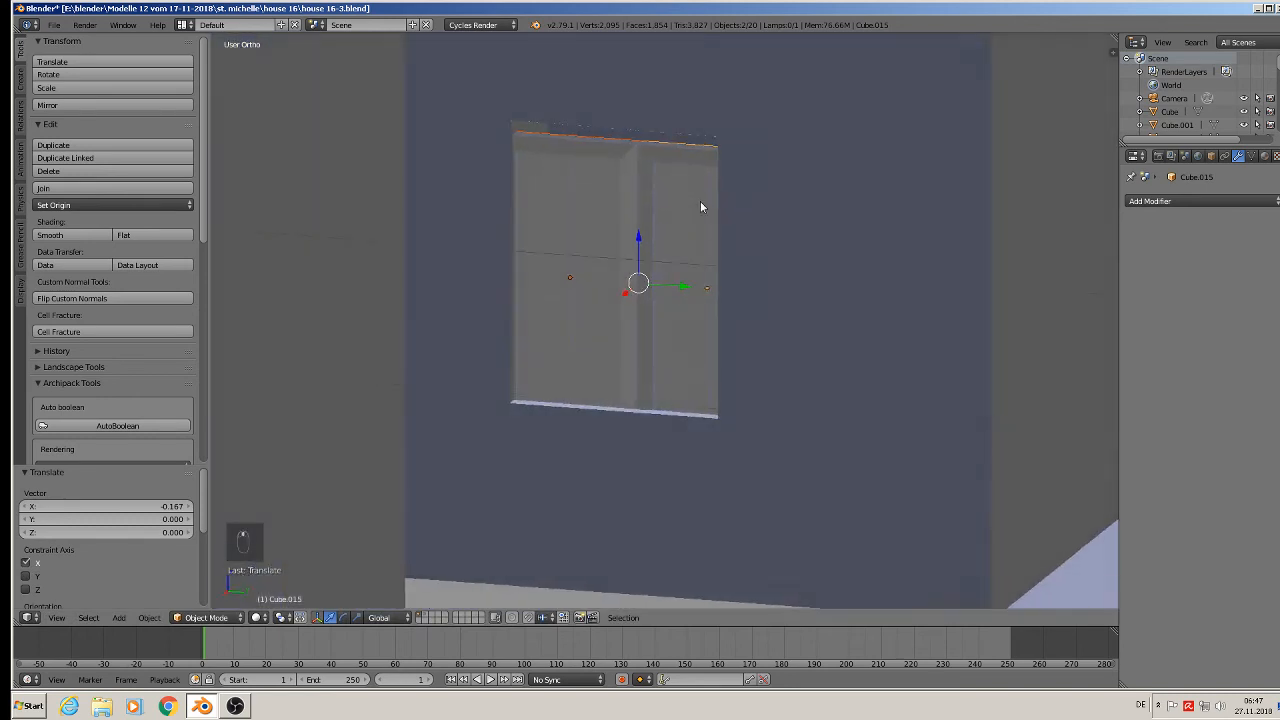
{"action": "middle_click_drag", "start_coordinate": [701, 207], "coordinate": [669, 224]}
{"action": "key", "text": "g"}
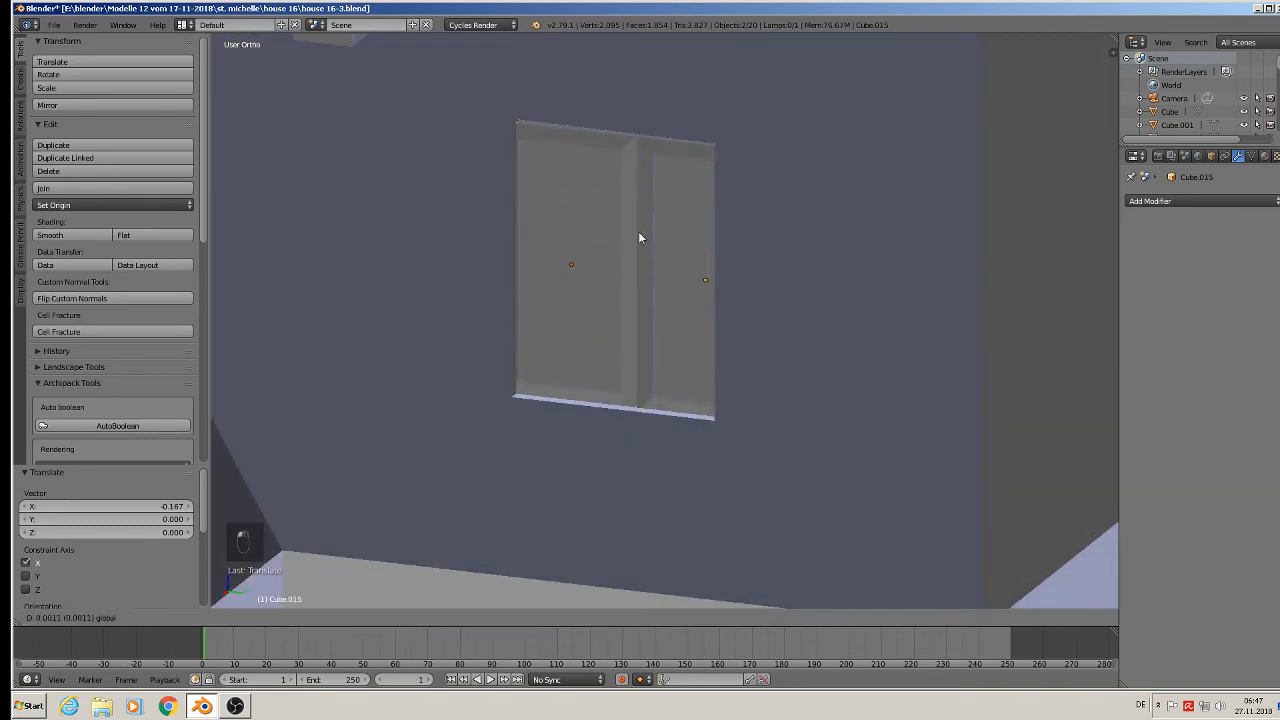
{"action": "left_click", "coordinate": [638, 231]}
Step: Scale the upper window pair along Y and nudge it sideways along Y to fit the width of the top opening
{"action": "key", "text": "s"}
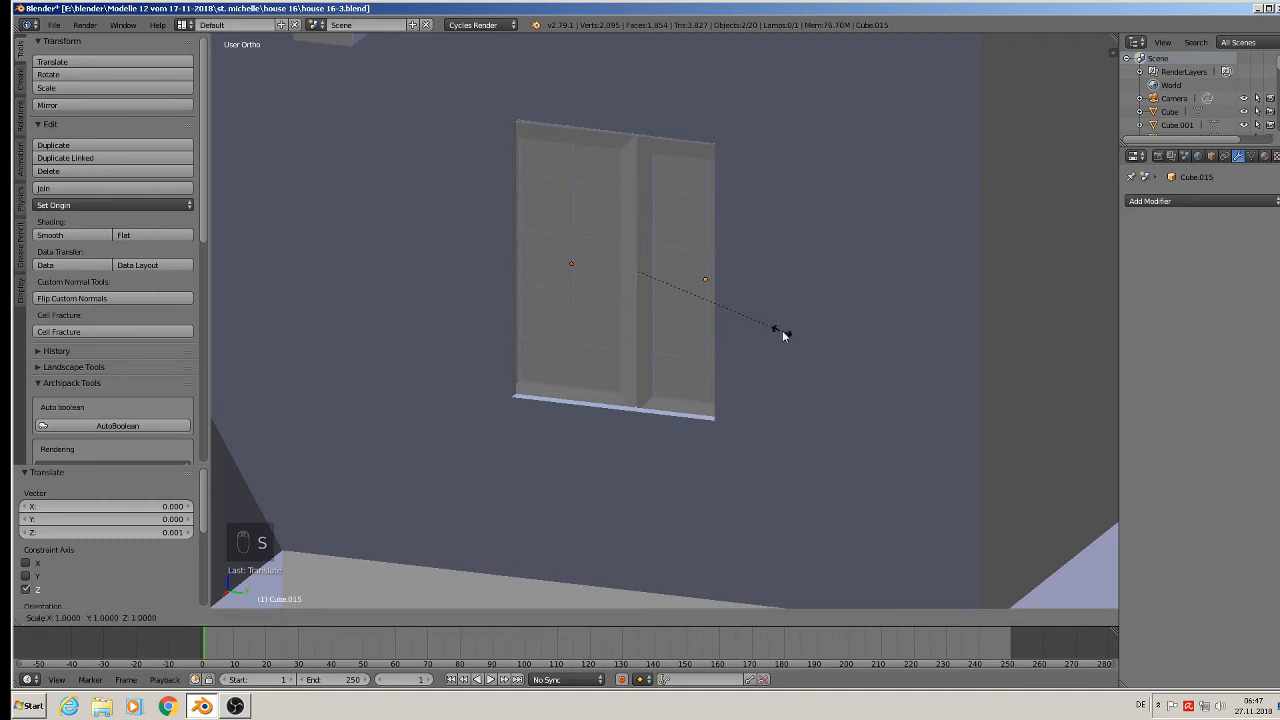
{"action": "key", "text": "y"}
{"action": "left_click", "coordinate": [755, 316]}
{"action": "left_click_drag", "start_coordinate": [670, 279], "coordinate": [656, 278]}
{"action": "middle_click_drag", "start_coordinate": [656, 278], "coordinate": [696, 298]}
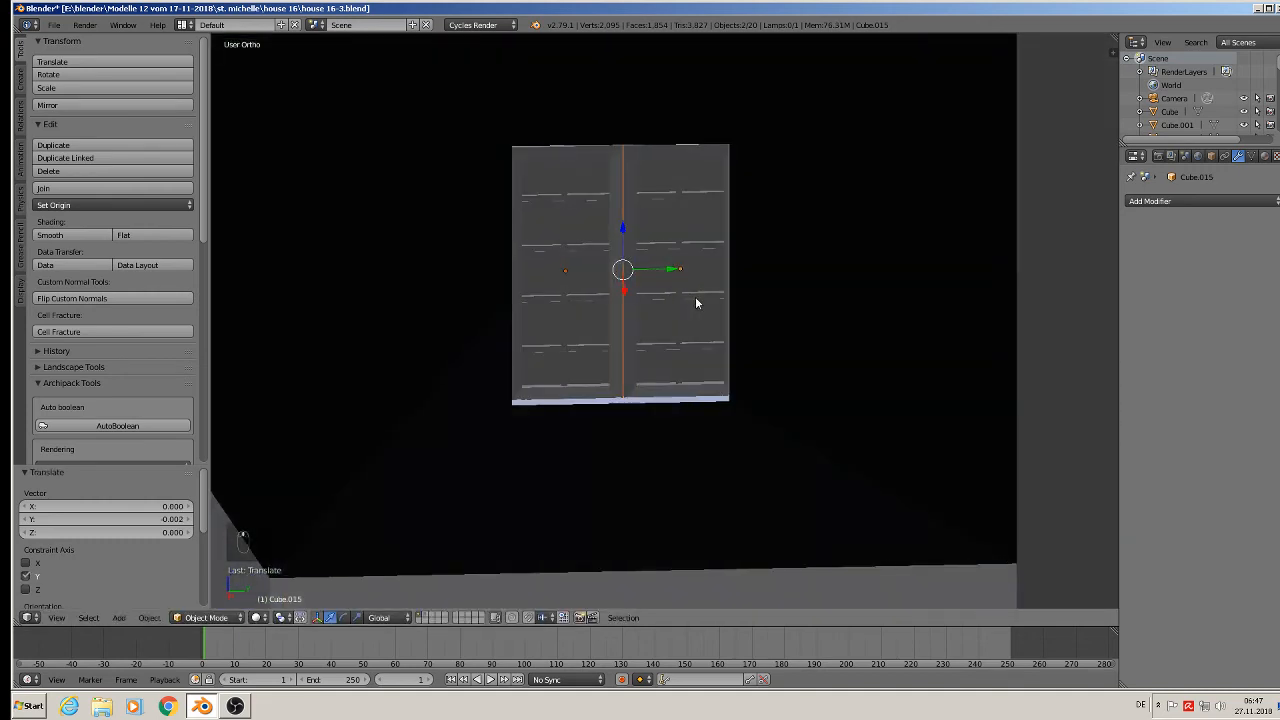
{"action": "mouse_move", "coordinate": [667, 270]}
{"action": "left_mouse_down"}
{"action": "mouse_move", "coordinate": [657, 273]}
{"action": "mouse_move", "coordinate": [677, 267]}
{"action": "left_mouse_up"}
{"action": "key", "text": "s"}
{"action": "left_click", "coordinate": [788, 321]}
{"action": "middle_click_drag", "start_coordinate": [677, 267], "coordinate": [620, 237]}
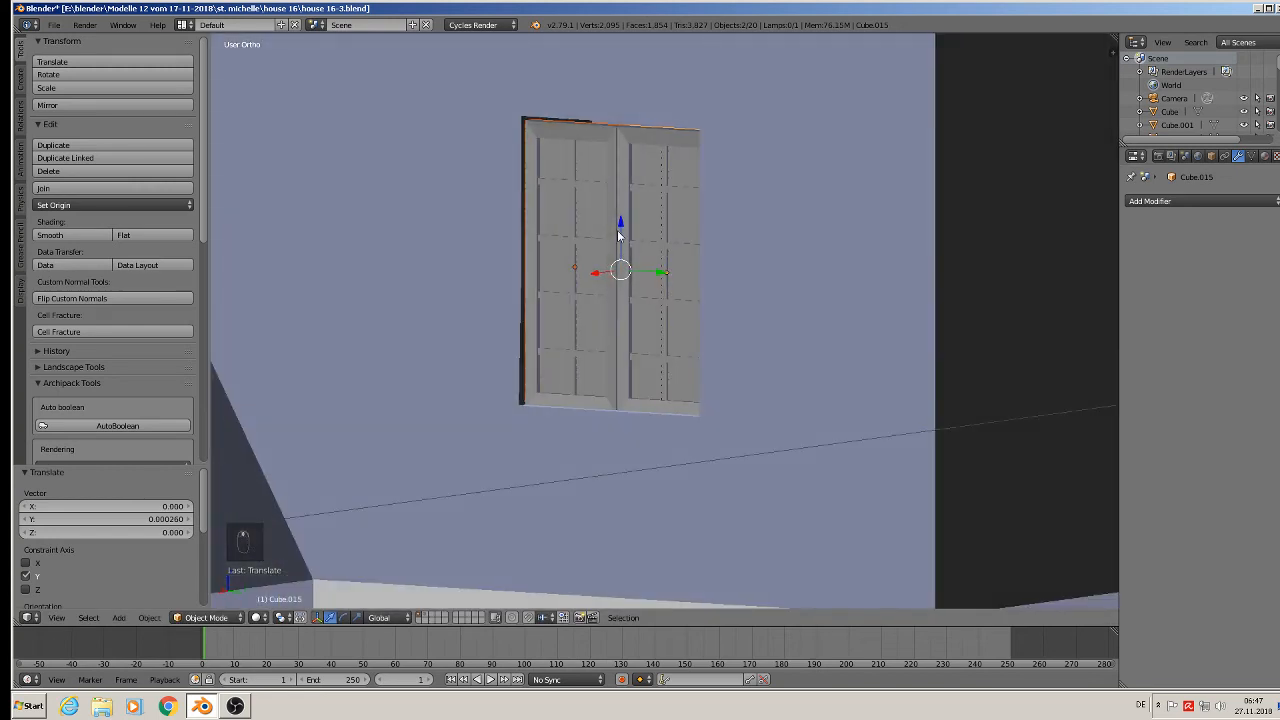
Step: Raise the upper pair about 0.0006 and scale it 1.037 along Z, adjusting its depth in the opening along X
{"action": "left_click_drag", "start_coordinate": [622, 226], "coordinate": [622, 222]}
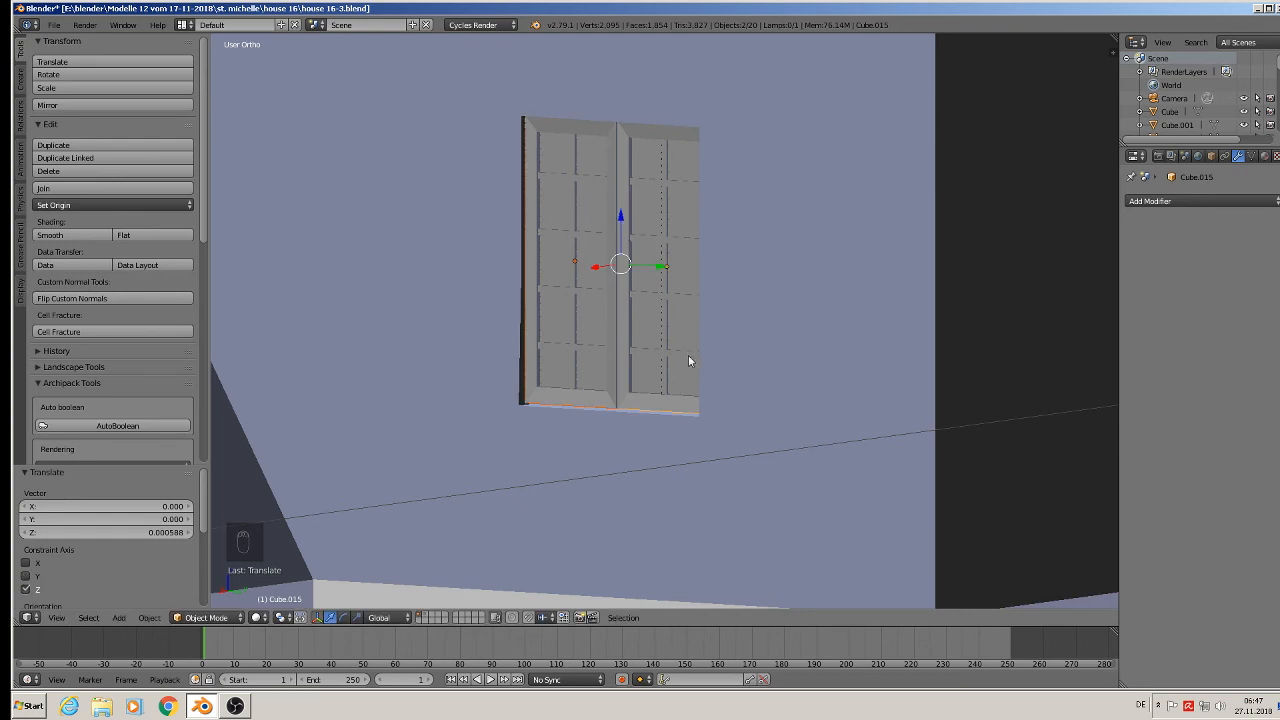
{"action": "key", "text": "s"}
{"action": "left_click", "coordinate": [688, 358]}
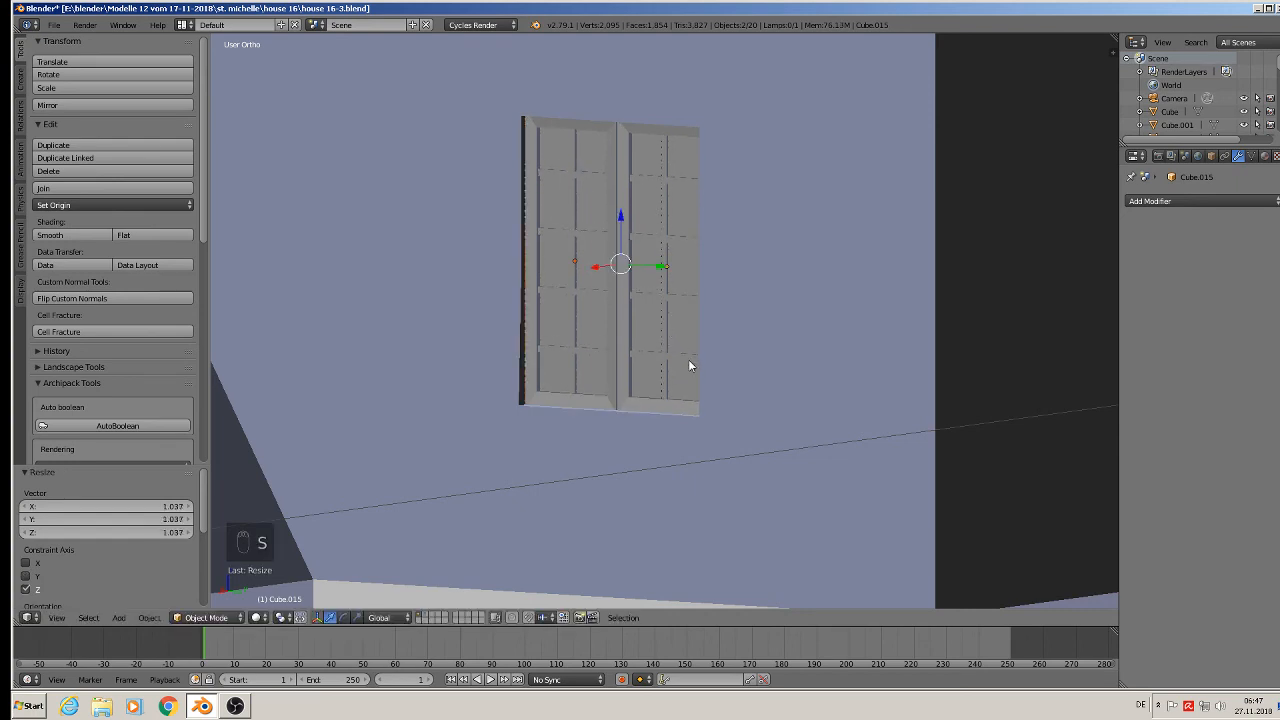
{"action": "middle_click_drag", "start_coordinate": [688, 359], "coordinate": [650, 395]}
{"action": "left_click_drag", "start_coordinate": [587, 286], "coordinate": [603, 282]}
{"action": "key", "text": "Tab"}
{"action": "key", "text": "Tab"}
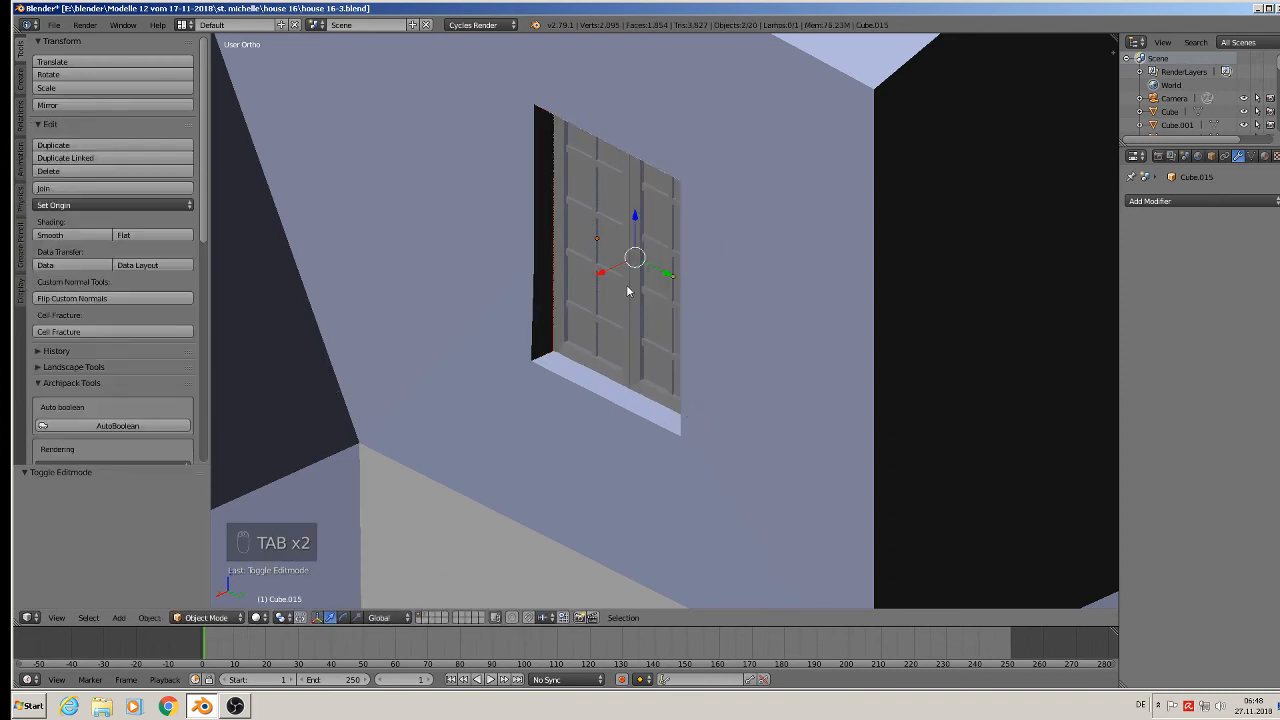
Step: Select the single middle-floor window and move it -0.166 along X to the wall with the second opening from the roof
{"action": "key", "text": "a"}
{"action": "key", "text": "a"}
{"action": "key", "text": "a"}
{"action": "scroll", "coordinate": [655, 348], "scroll_direction": "down", "scroll_amount": 5}
{"action": "middle_click_drag", "start_coordinate": [669, 401], "coordinate": [748, 216], "text": "shift"}
{"action": "scroll", "coordinate": [738, 345], "scroll_direction": "down", "scroll_amount": 4}
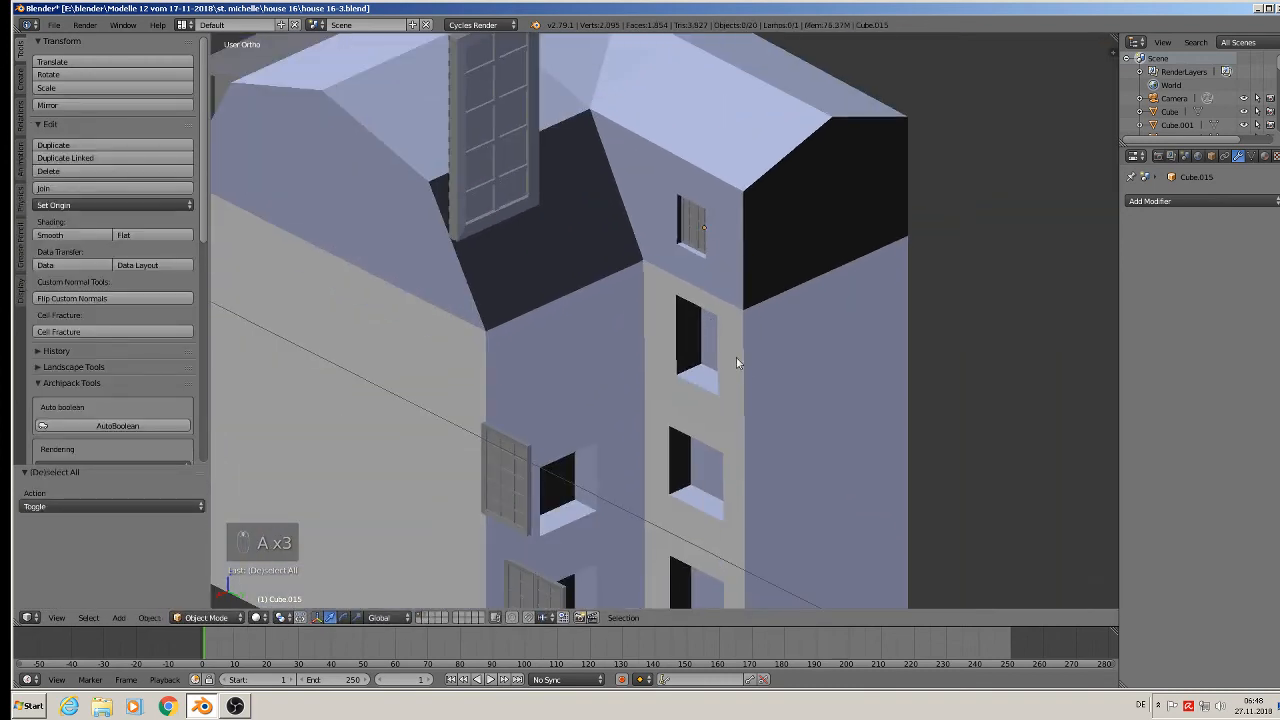
{"action": "middle_click_drag", "start_coordinate": [730, 385], "coordinate": [713, 318], "text": "shift"}
{"action": "right_click", "coordinate": [485, 412]}
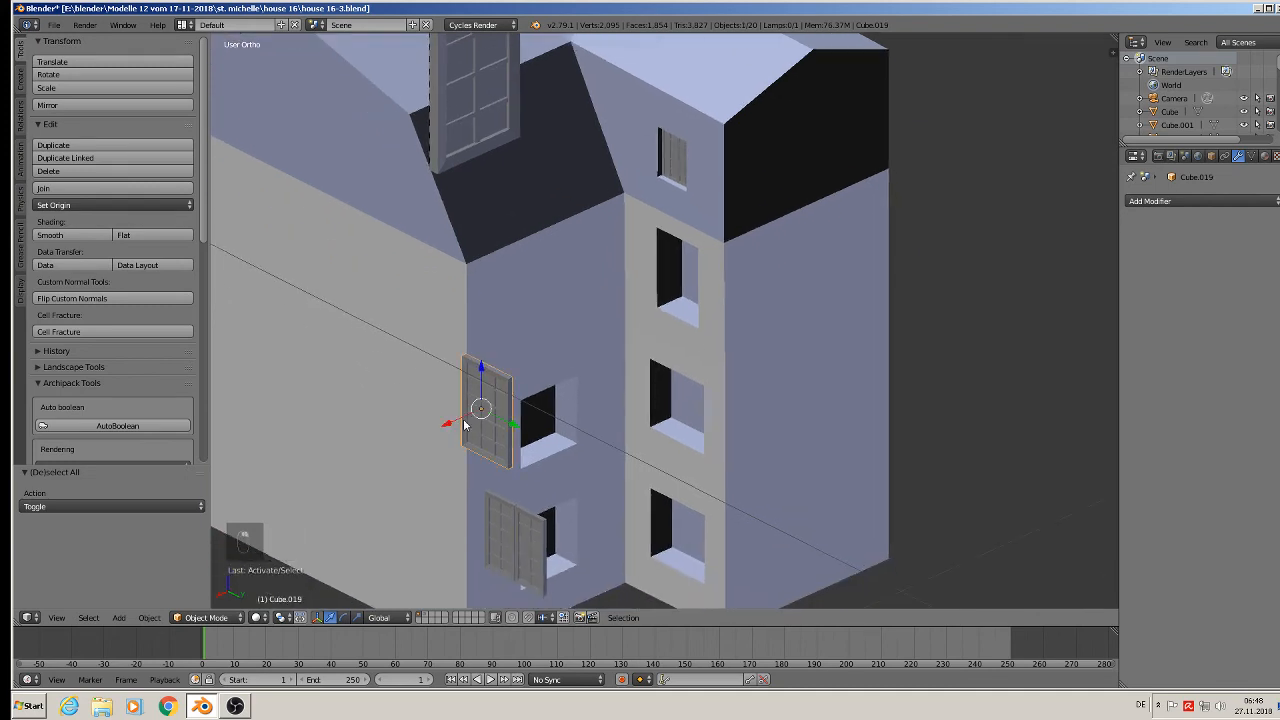
{"action": "key", "text": "g"}
{"action": "key", "text": "x"}
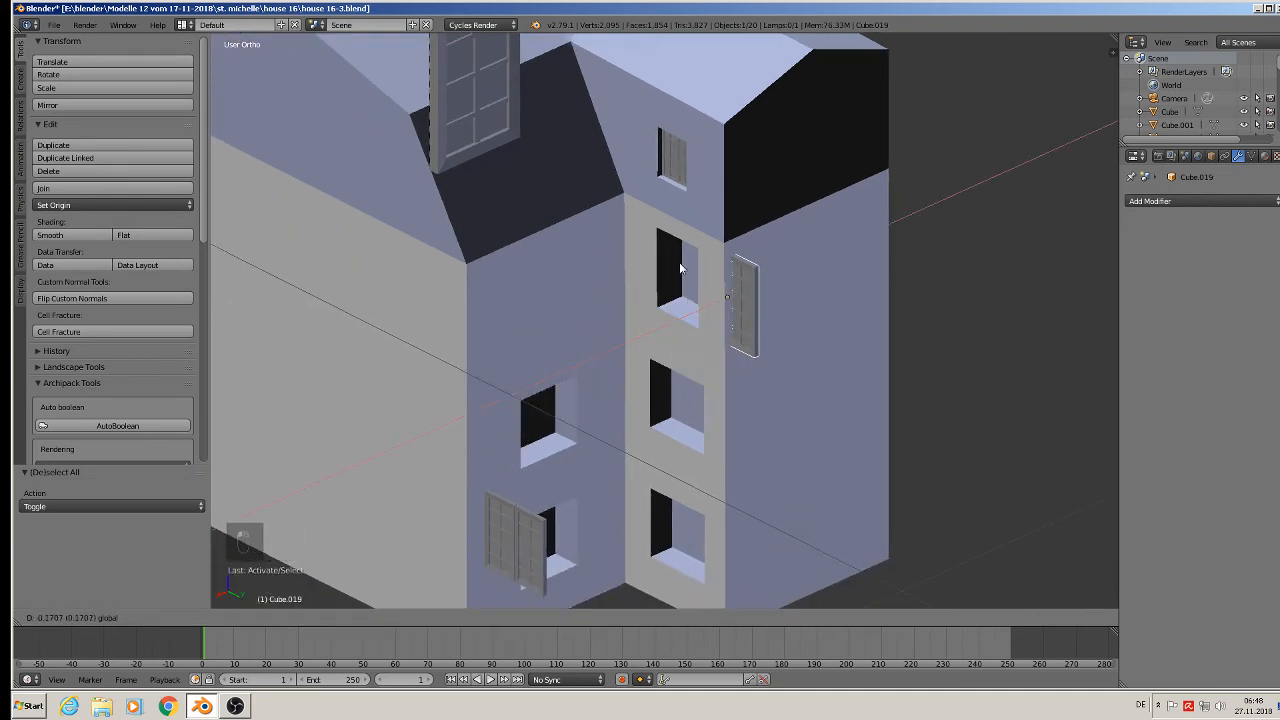
{"action": "left_click", "coordinate": [674, 271]}
Step: Shift the single window along Y into the second opening from the roof
{"action": "scroll", "coordinate": [686, 277], "scroll_direction": "up", "scroll_amount": 3}
{"action": "key", "text": "g"}
{"action": "key", "text": "y"}
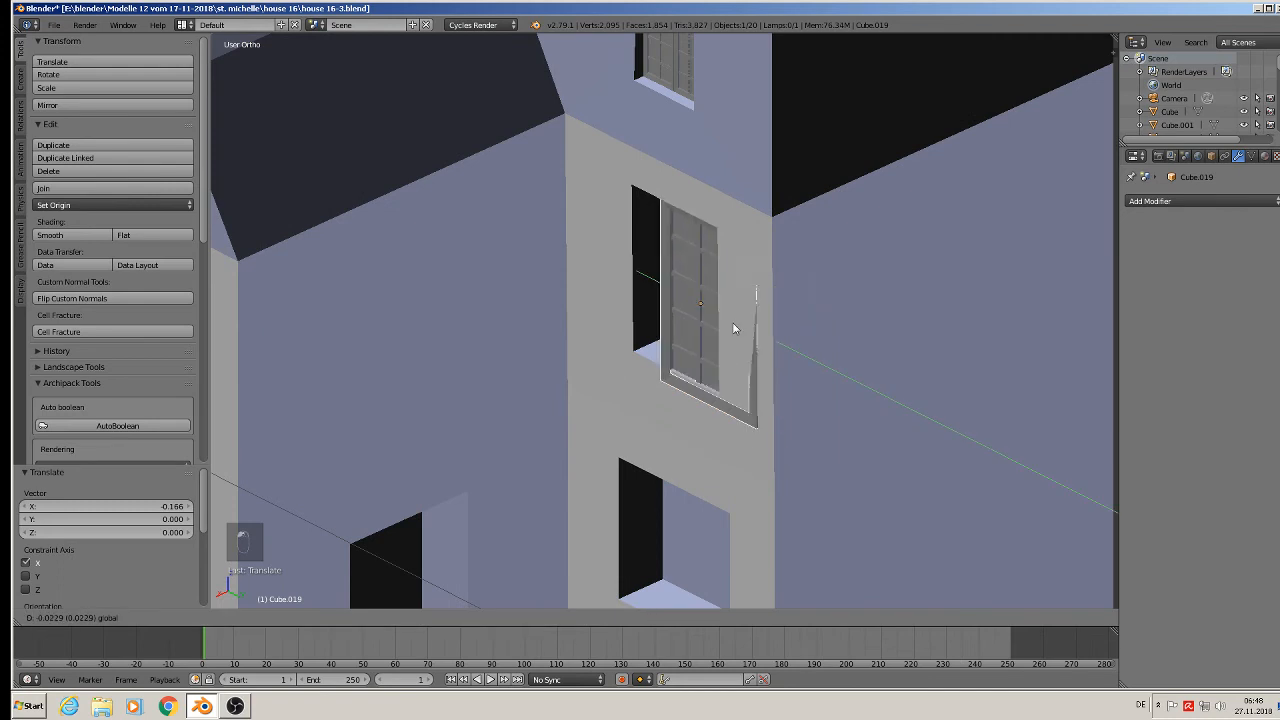
{"action": "left_click", "coordinate": [706, 306]}
{"action": "scroll", "coordinate": [736, 331], "scroll_direction": "up", "scroll_amount": 2}
{"action": "middle_click_drag", "start_coordinate": [737, 334], "coordinate": [642, 309], "text": "shift"}
Step: Scale the single window towards the opening's size and adjust its position by 0.007 along X and slightly along Y
{"action": "key", "text": "s"}
{"action": "left_click", "coordinate": [737, 394]}
{"action": "left_click_drag", "start_coordinate": [603, 325], "coordinate": [625, 313]}
{"action": "mouse_move", "coordinate": [625, 313]}
{"action": "middle_mouse_down"}
{"action": "mouse_move", "coordinate": [637, 313]}
{"action": "mouse_move", "coordinate": [628, 321]}
{"action": "middle_mouse_up"}
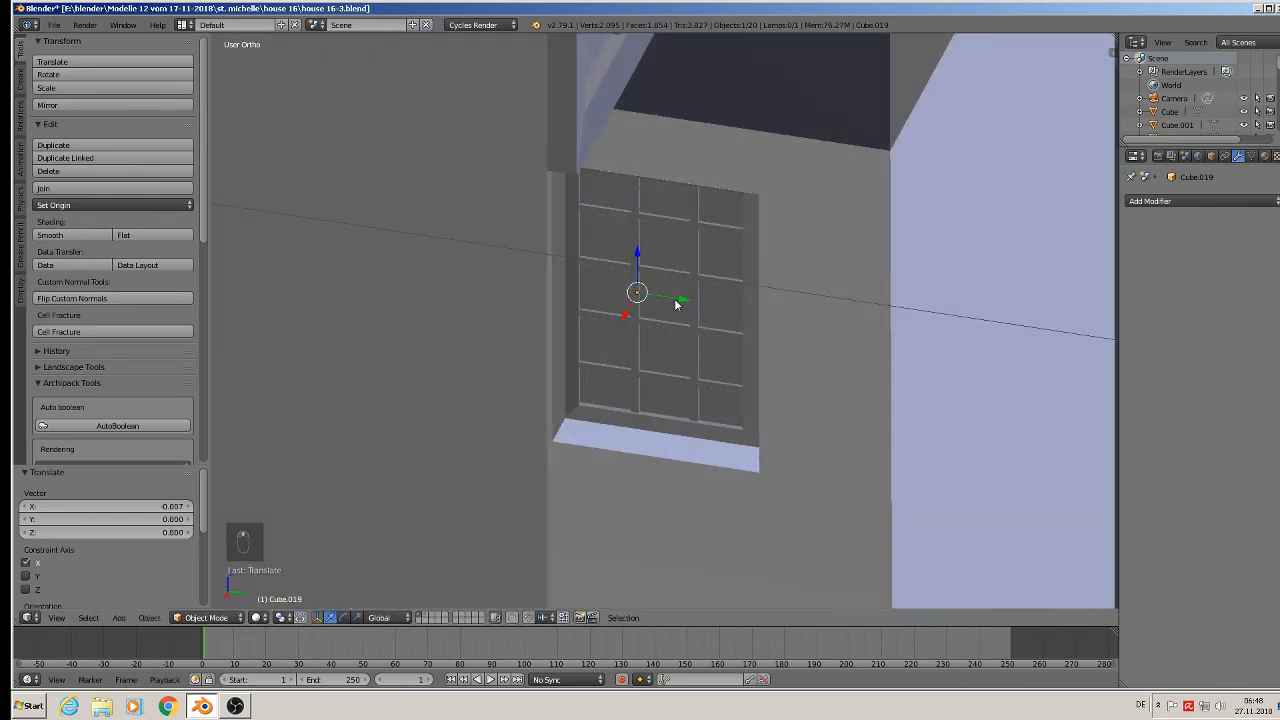
{"action": "left_click_drag", "start_coordinate": [676, 304], "coordinate": [678, 298]}
Step: Raise the single window 0.001 along Z and scale it 1.048 along Z to fill the opening's height
{"action": "middle_click_drag", "start_coordinate": [678, 298], "coordinate": [686, 243]}
{"action": "left_click_drag", "start_coordinate": [640, 247], "coordinate": [637, 240]}
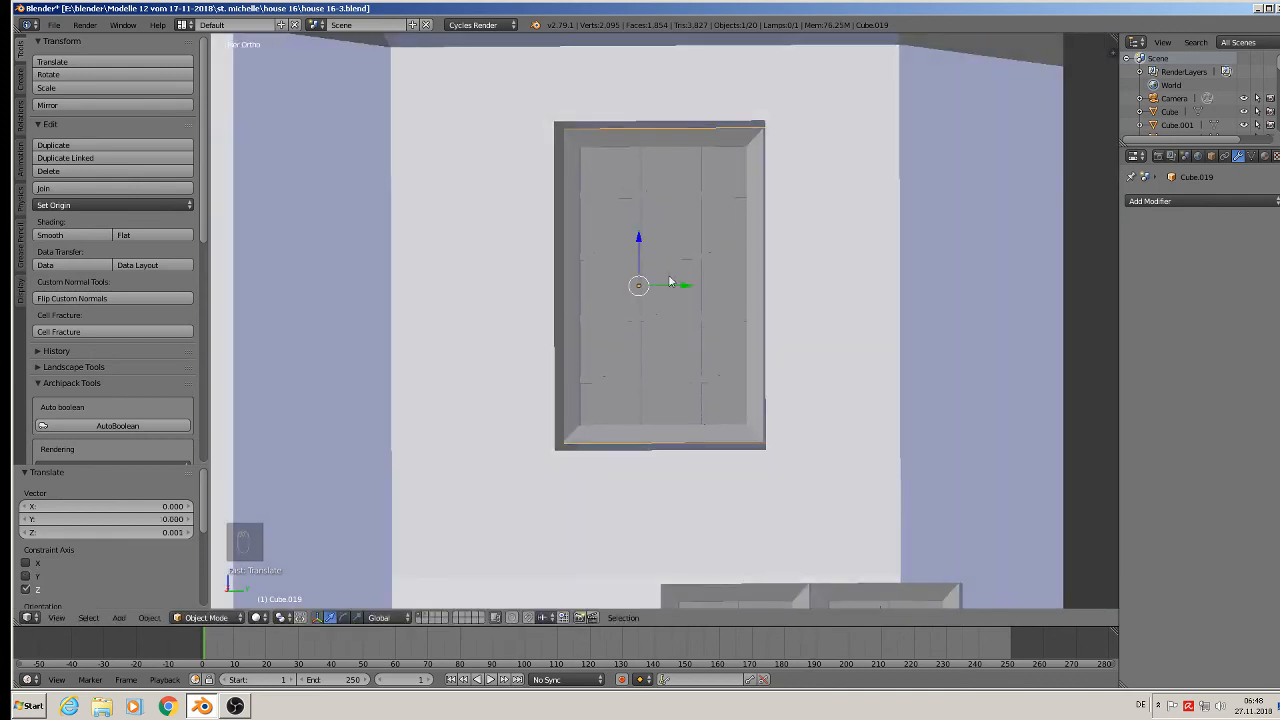
{"action": "key", "text": "s"}
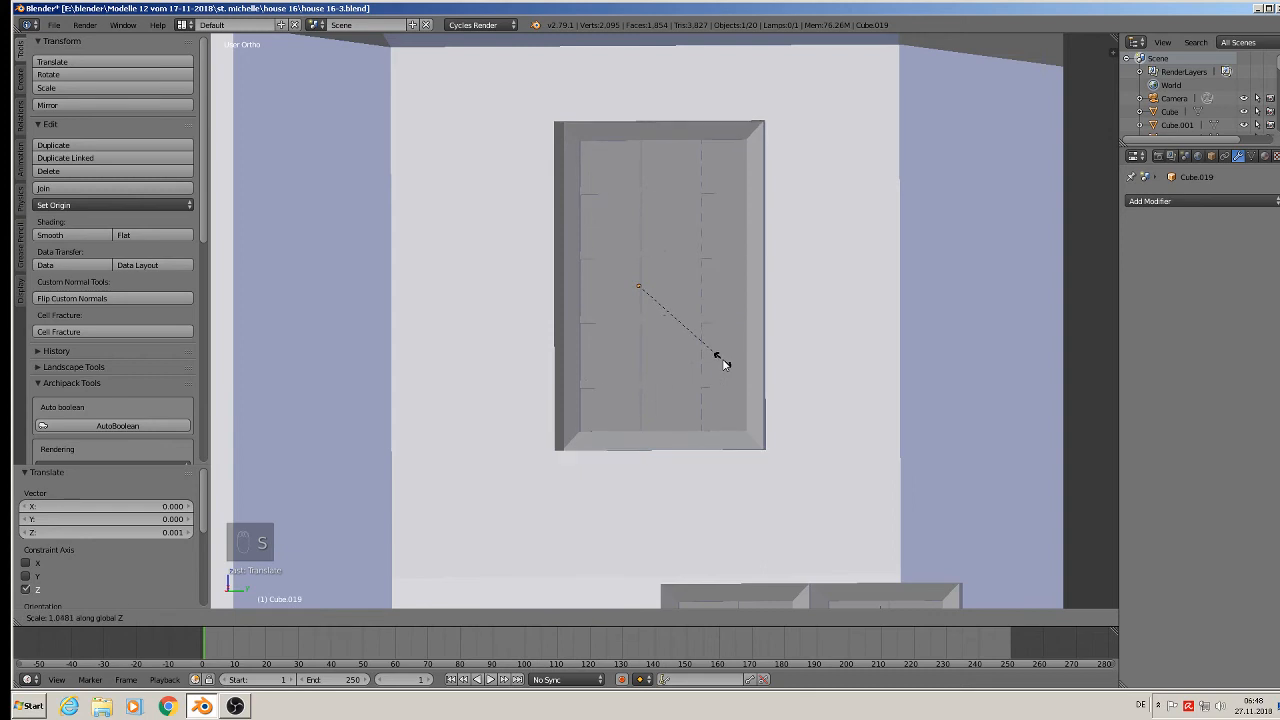
{"action": "left_click", "coordinate": [724, 360]}
{"action": "middle_click_drag", "start_coordinate": [725, 360], "coordinate": [697, 314]}
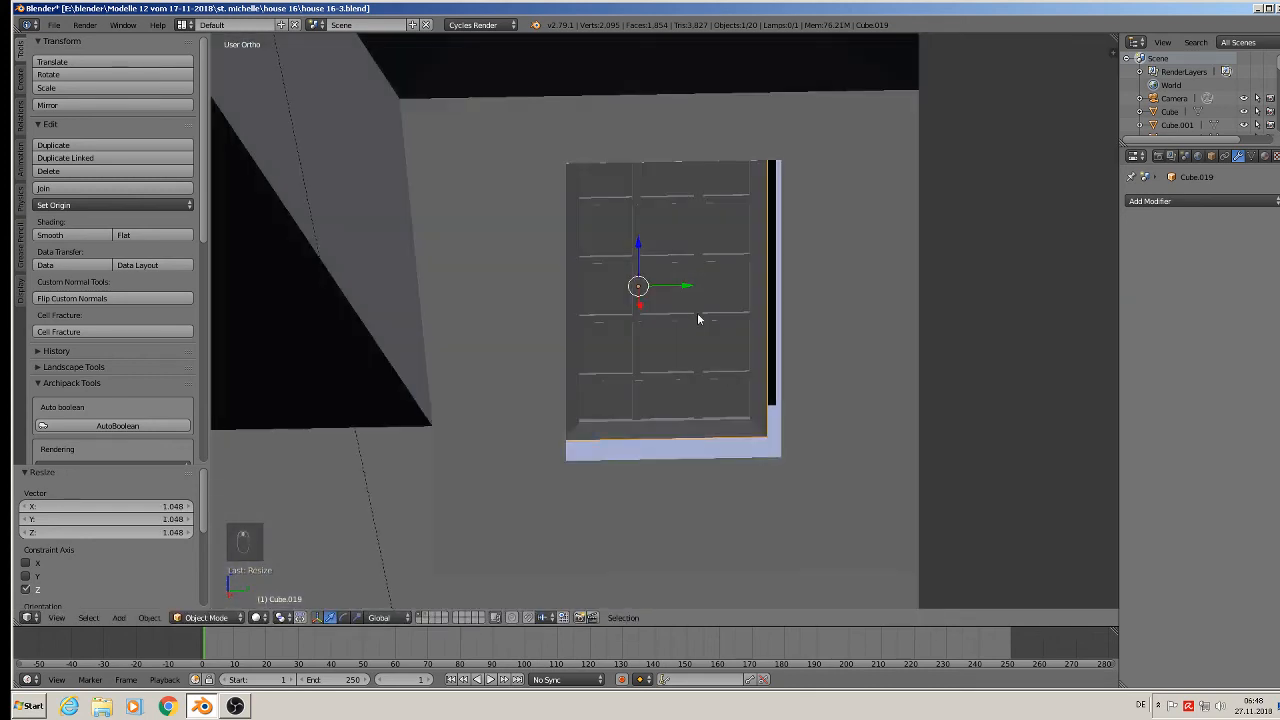
Step: Shift the single window about 0.0009 along Y and scale it 1.084 along Y to fill the opening's width
{"action": "key", "text": "g"}
{"action": "key", "text": "y"}
{"action": "left_click", "coordinate": [692, 286]}
{"action": "key", "text": "s"}
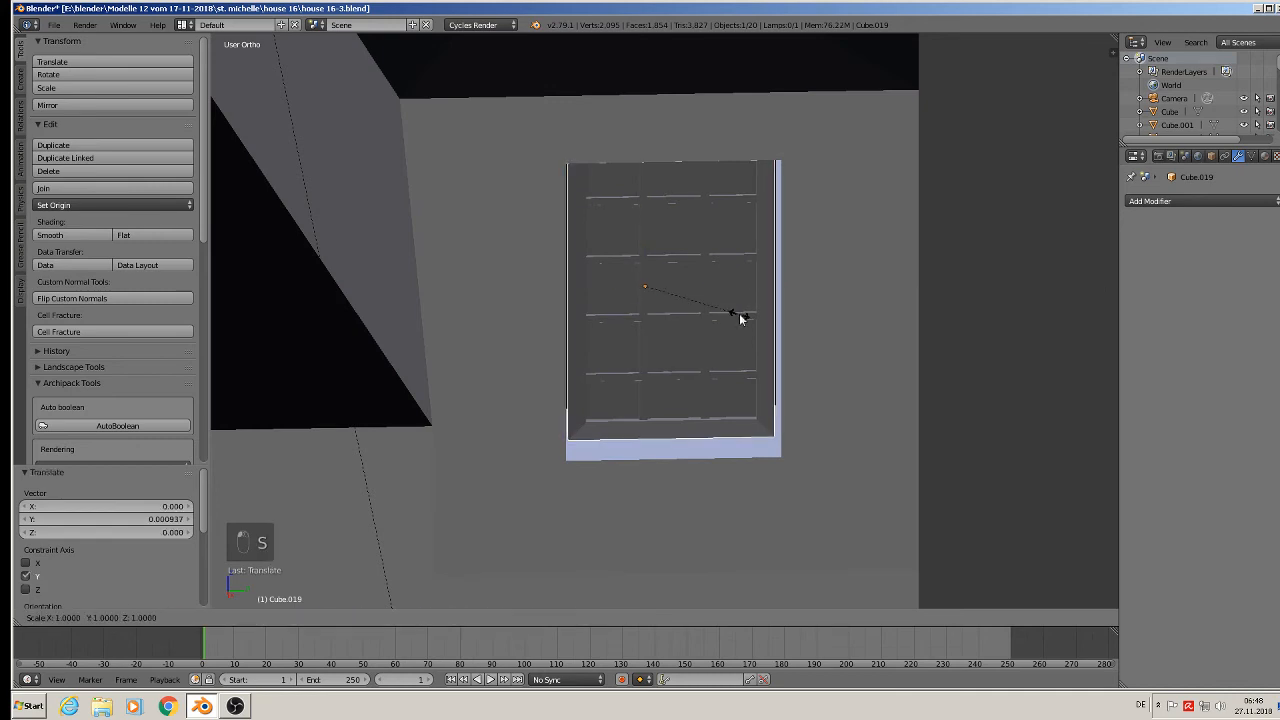
{"action": "key", "text": "s"}
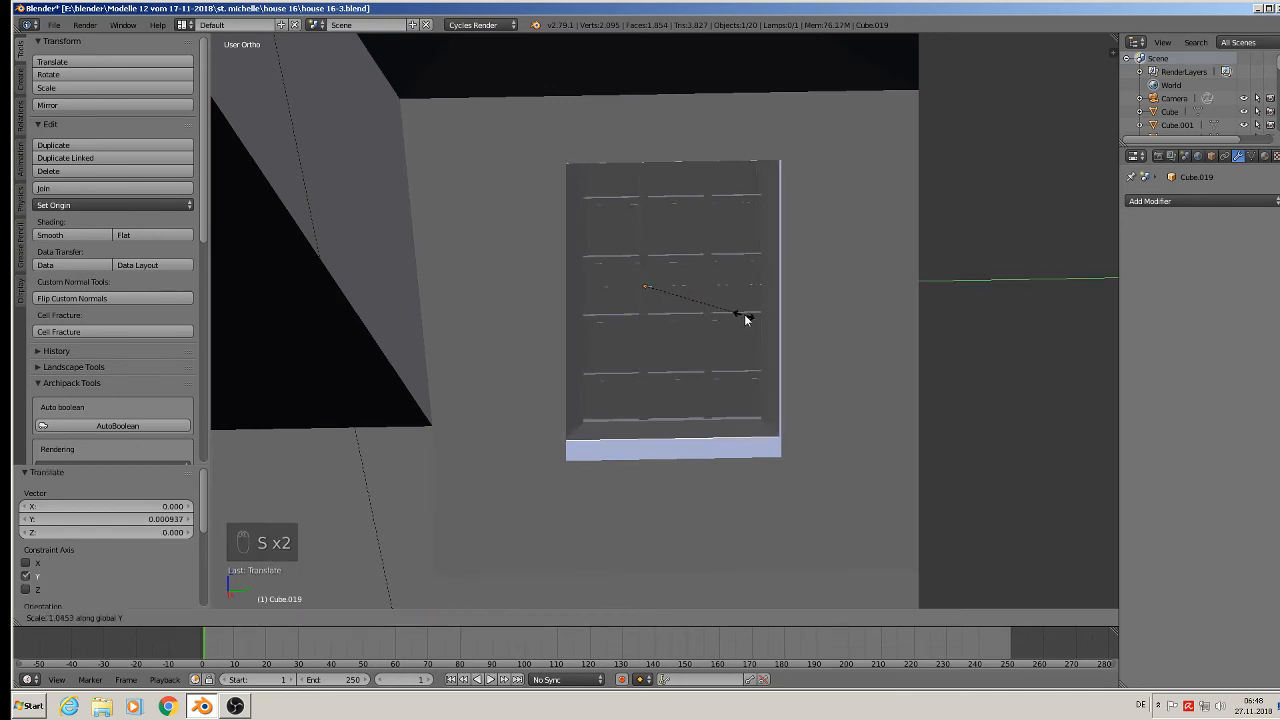
{"action": "left_click", "coordinate": [749, 319]}
{"action": "middle_click_drag", "start_coordinate": [749, 319], "coordinate": [642, 274]}
{"action": "scroll", "coordinate": [640, 390], "scroll_direction": "down", "scroll_amount": 3}
{"action": "middle_click_drag", "start_coordinate": [643, 434], "coordinate": [567, 358], "text": "shift"}
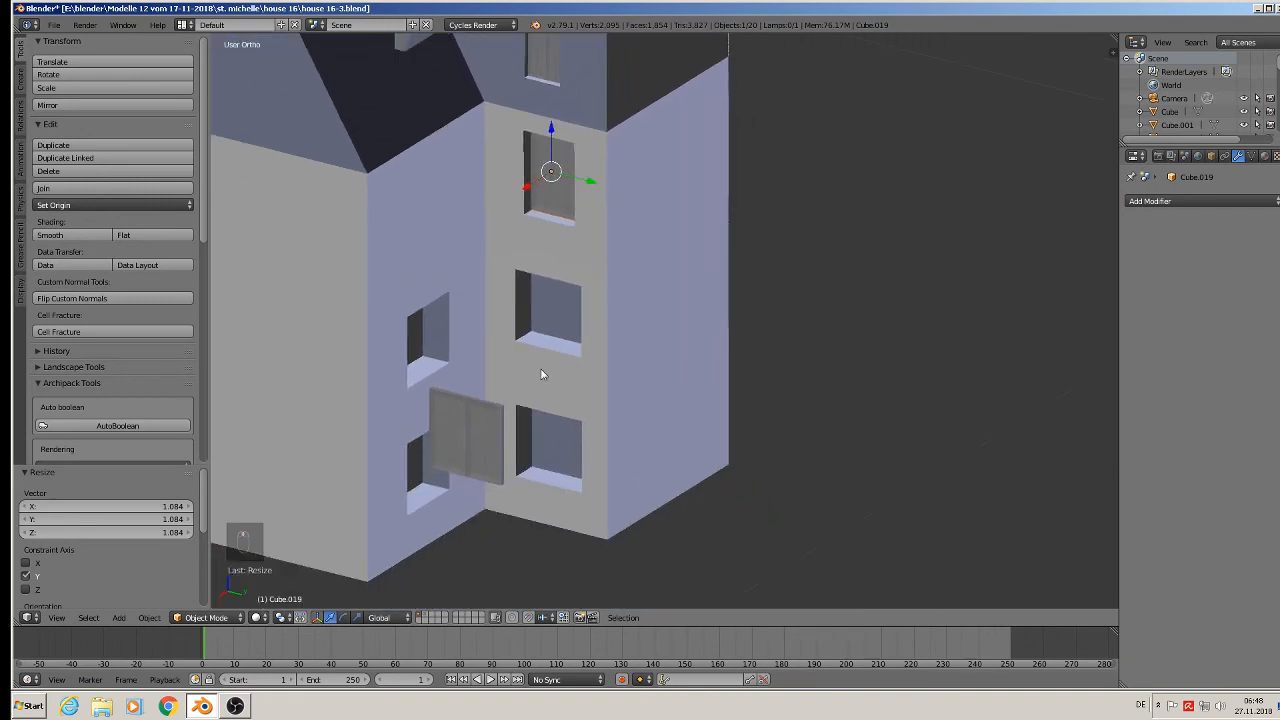
Step: Join the two halves of the loose double window into one object and move it -0.158 along X
{"action": "right_click", "coordinate": [487, 437]}
{"action": "right_click", "coordinate": [457, 437], "text": "shift"}
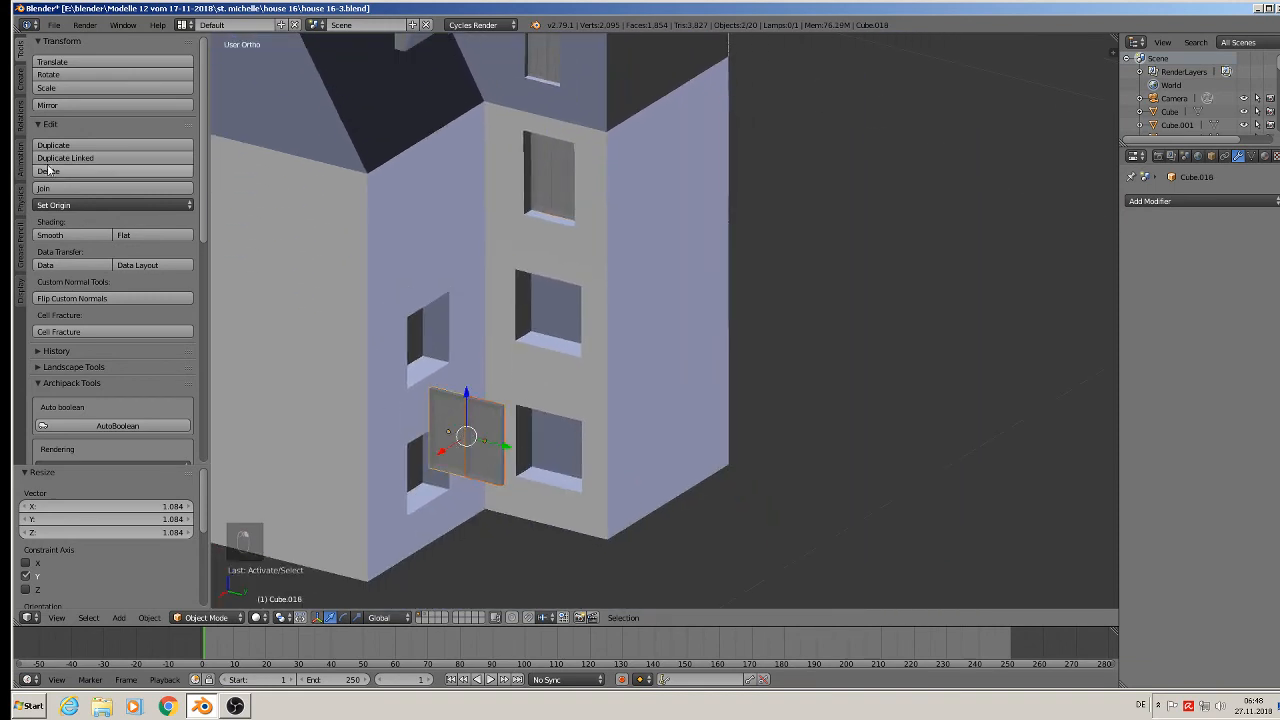
{"action": "left_click", "coordinate": [115, 188]}
{"action": "key", "text": "g"}
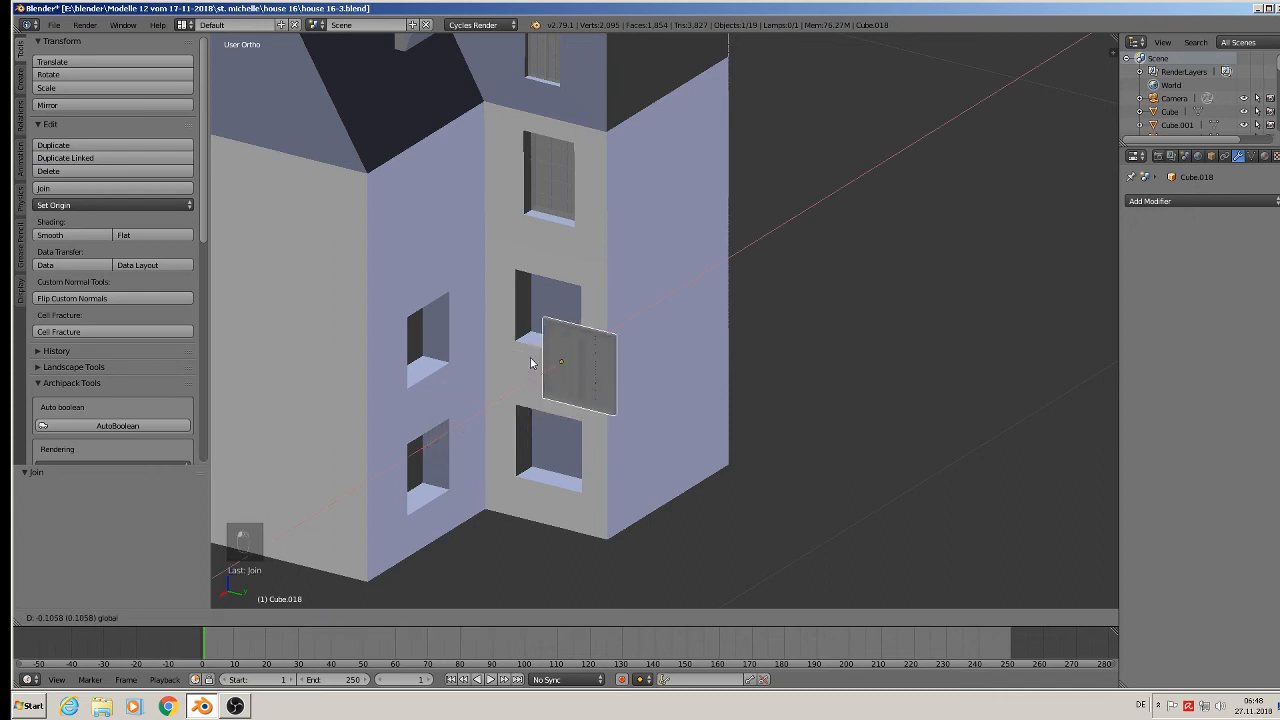
{"action": "key", "text": "x"}
{"action": "left_click", "coordinate": [570, 312]}
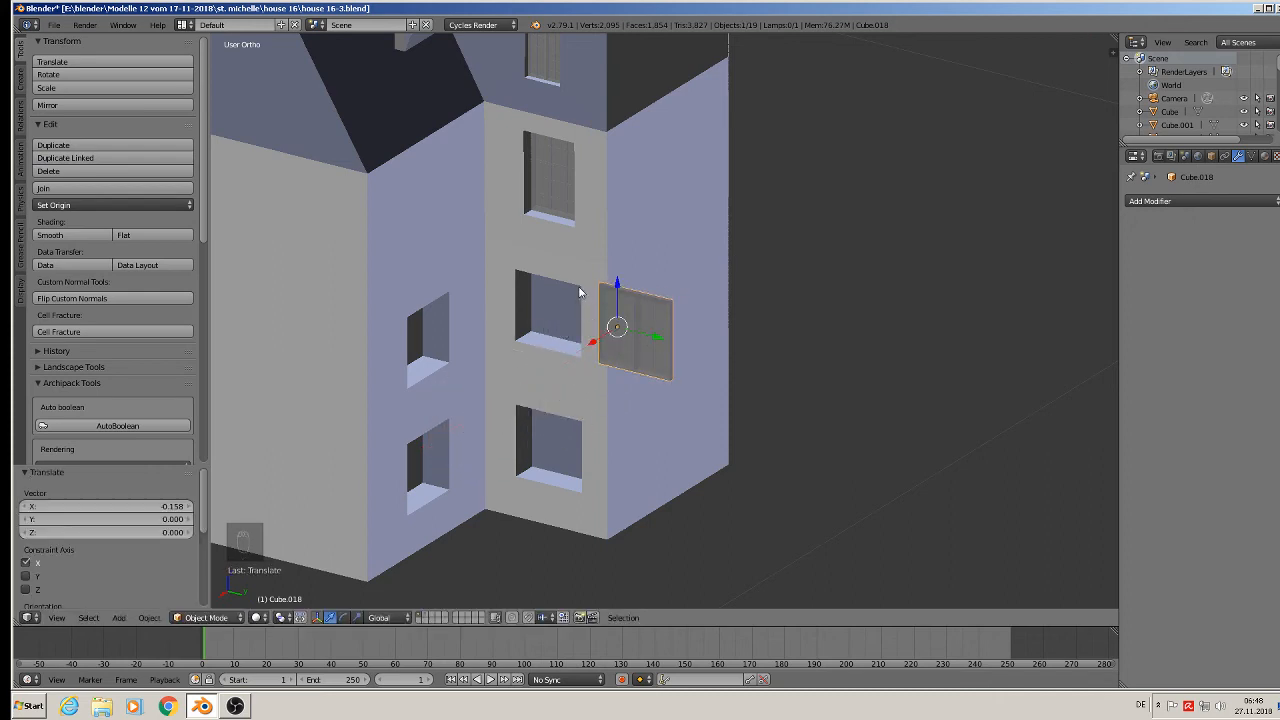
Step: Join the two parts of the roof-level window, move it 0.072 along X out of its opening, and pull the window below it out along X
{"action": "right_click", "coordinate": [545, 181]}
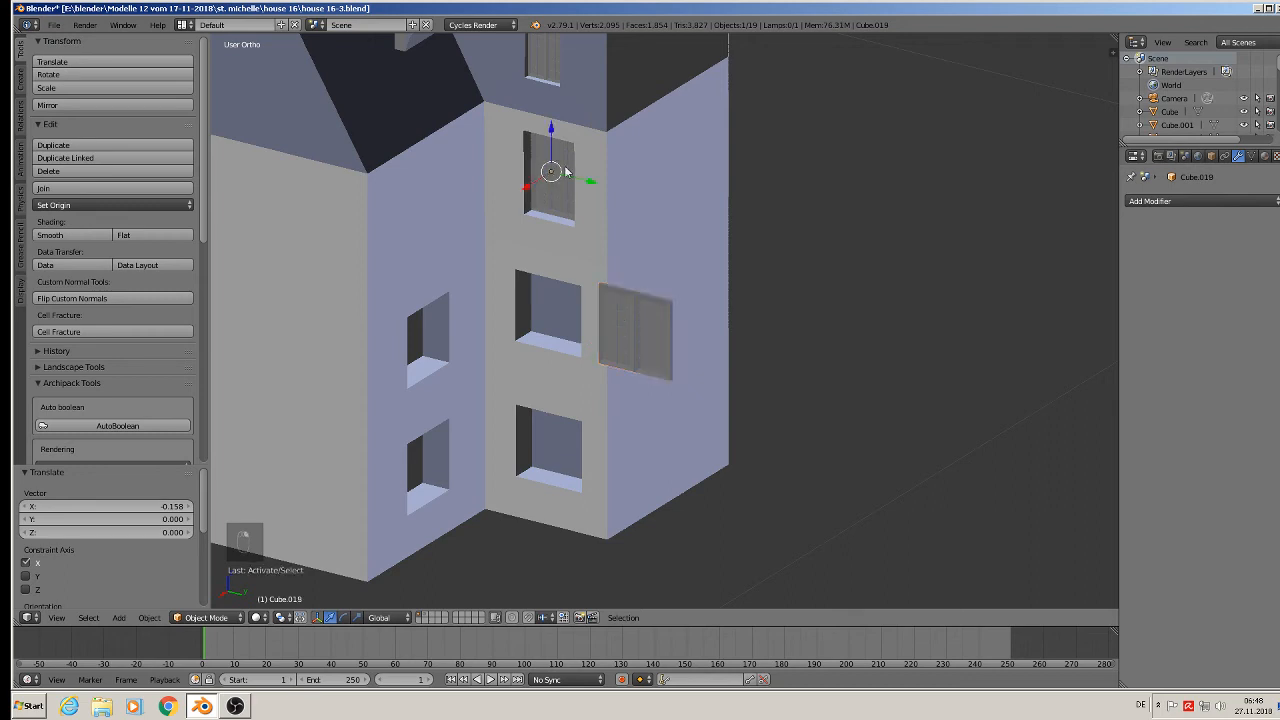
{"action": "right_click", "coordinate": [540, 64]}
{"action": "left_click", "coordinate": [98, 187]}
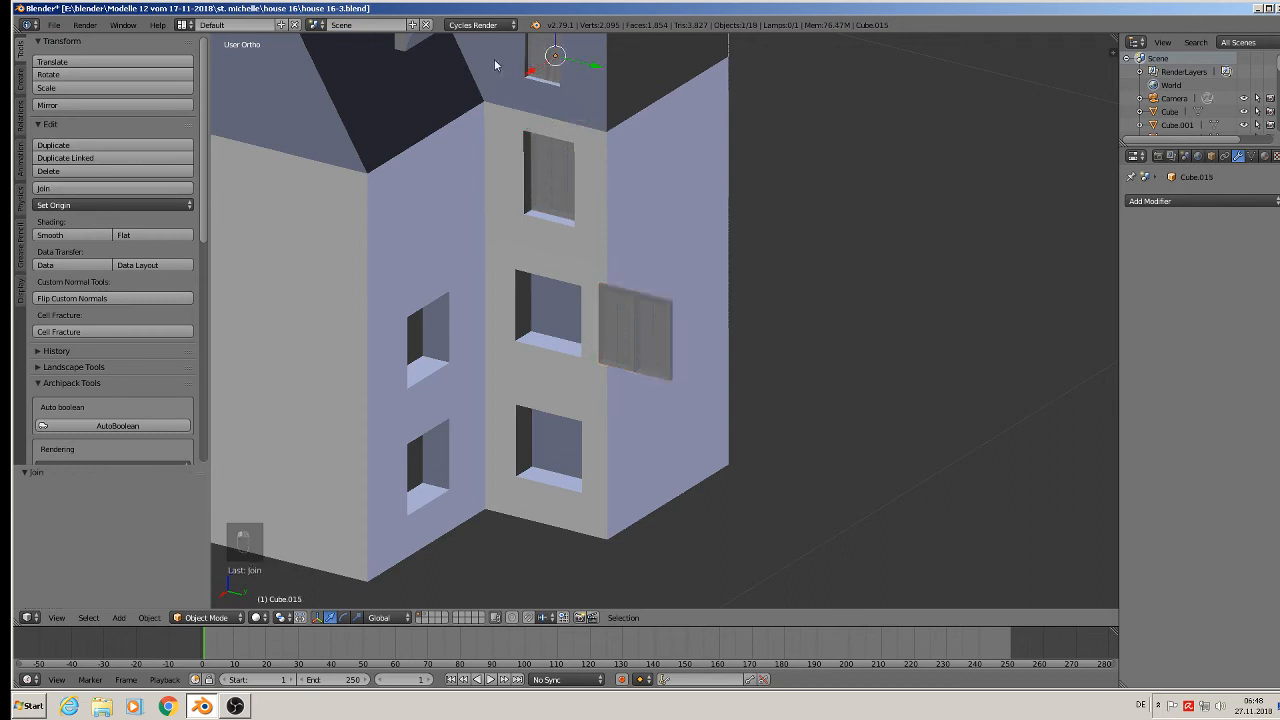
{"action": "left_click_drag", "start_coordinate": [538, 69], "coordinate": [462, 92]}
{"action": "right_click", "coordinate": [545, 181]}
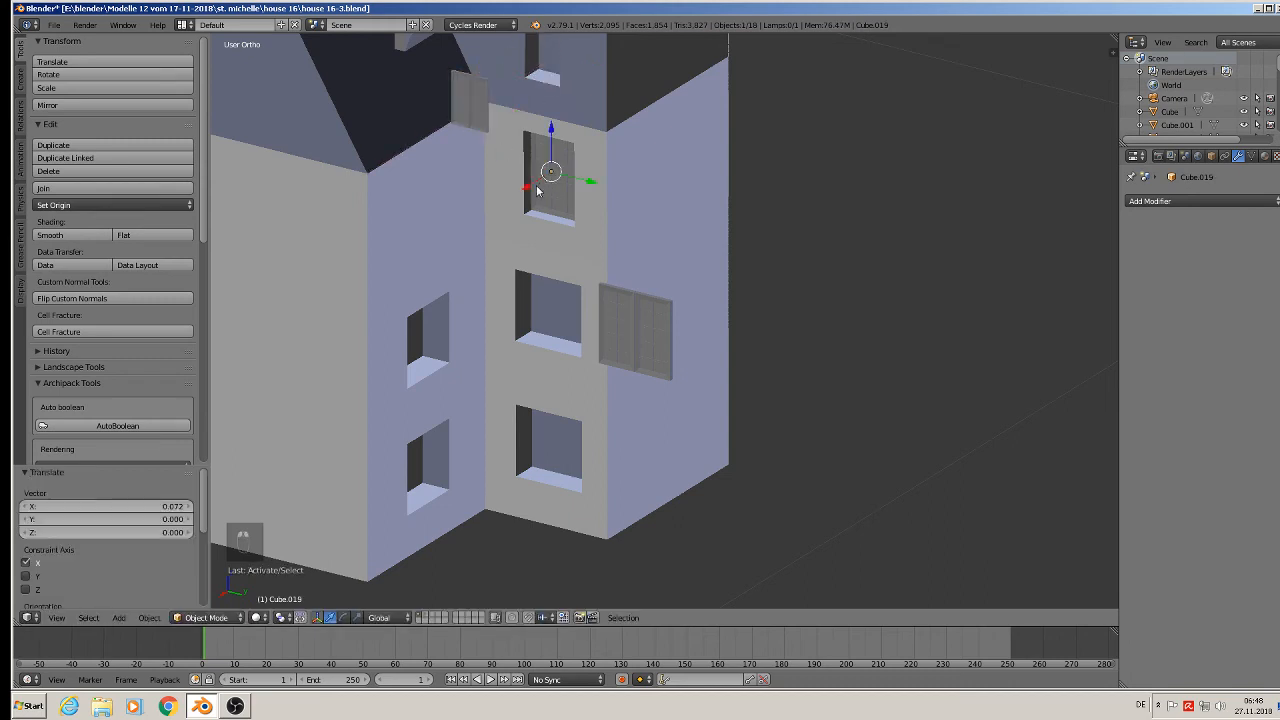
{"action": "left_click_drag", "start_coordinate": [537, 191], "coordinate": [469, 249]}
Step: Open the house mesh for editing with nothing selected, using face selection limited to visible geometry
{"action": "right_click", "coordinate": [570, 156]}
{"action": "key", "text": "Tab"}
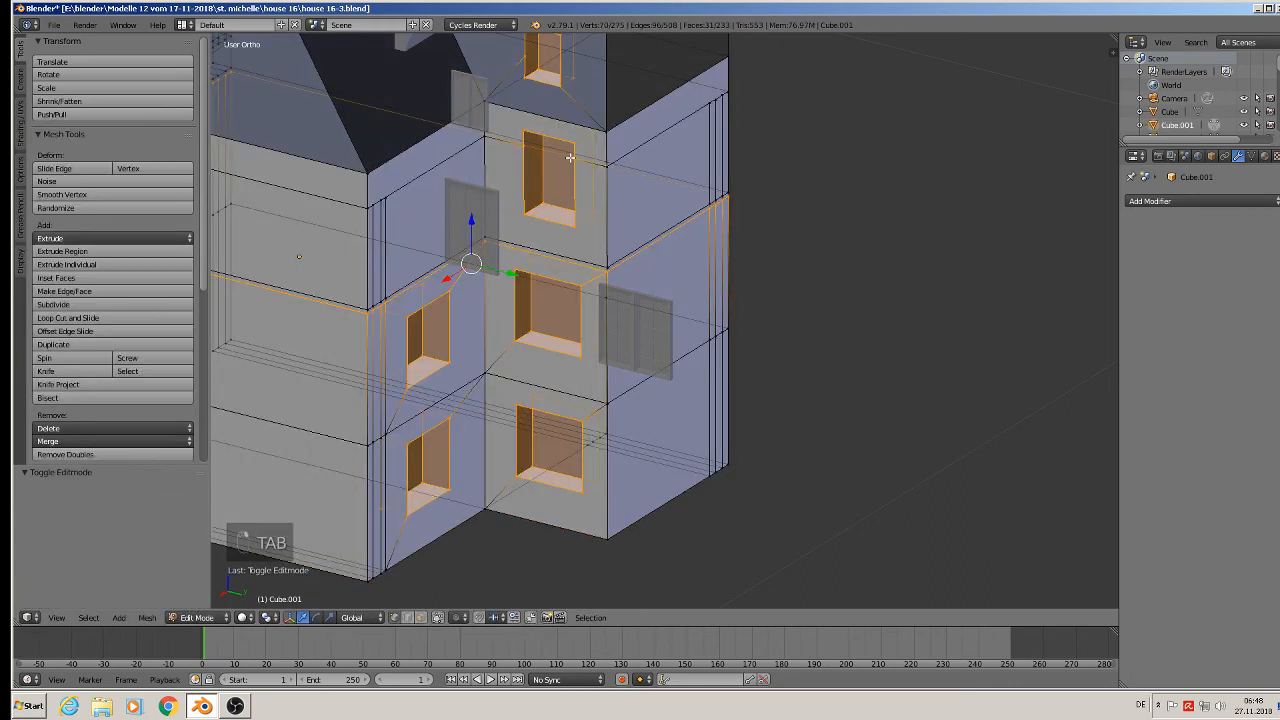
{"action": "key", "text": "a"}
{"action": "key", "text": "a"}
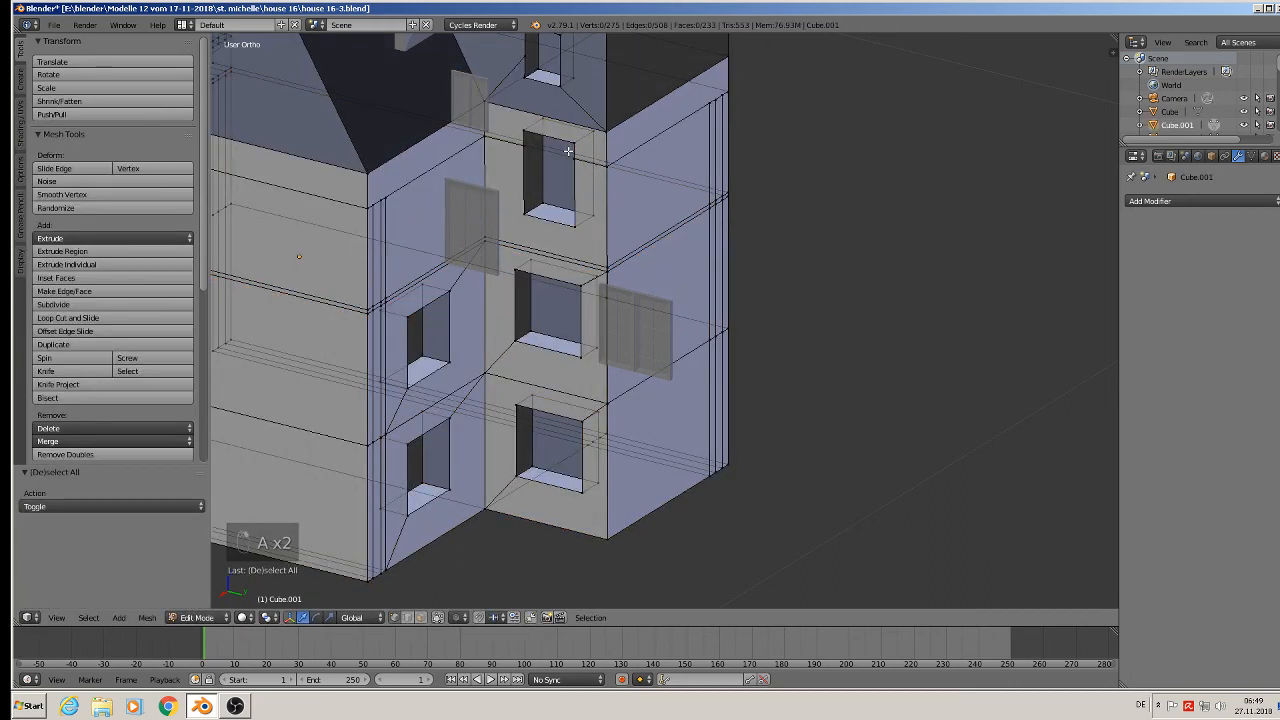
{"action": "left_click", "coordinate": [436, 618]}
{"action": "left_click", "coordinate": [421, 617]}
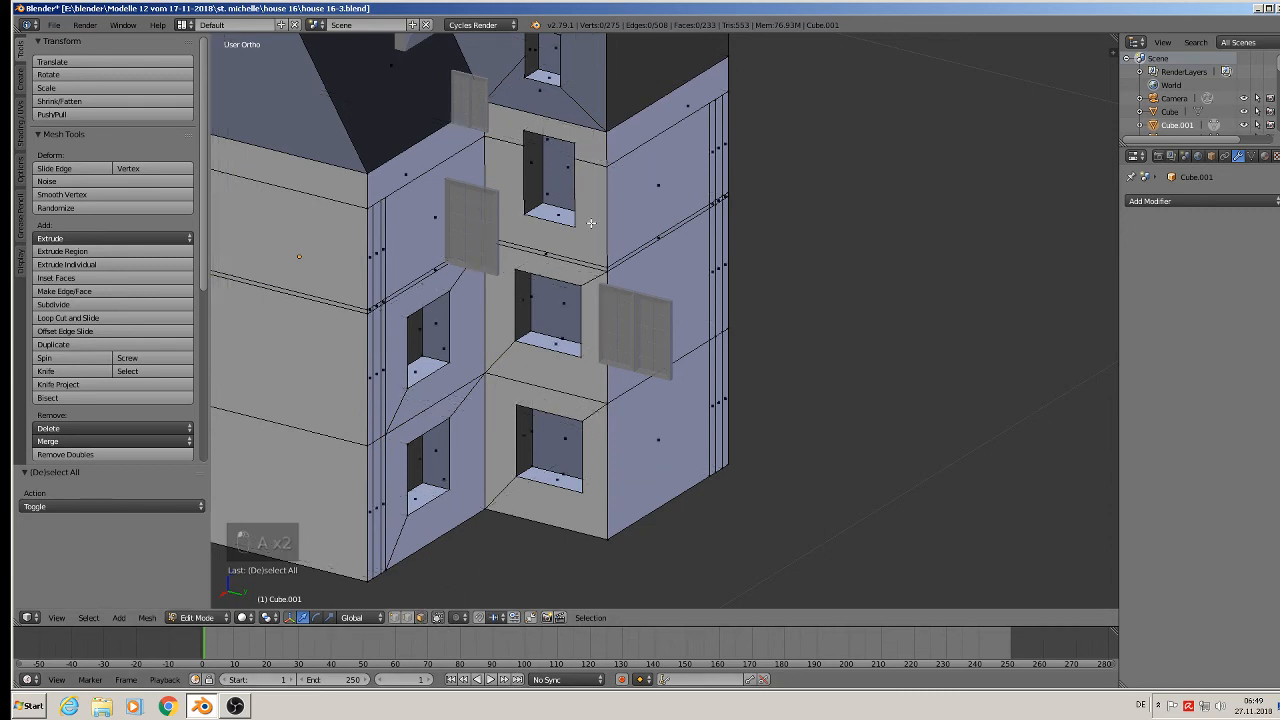
Step: Delete only the back faces inside the four front openings and the two side-wall openings of the house
{"action": "right_click", "coordinate": [544, 56]}
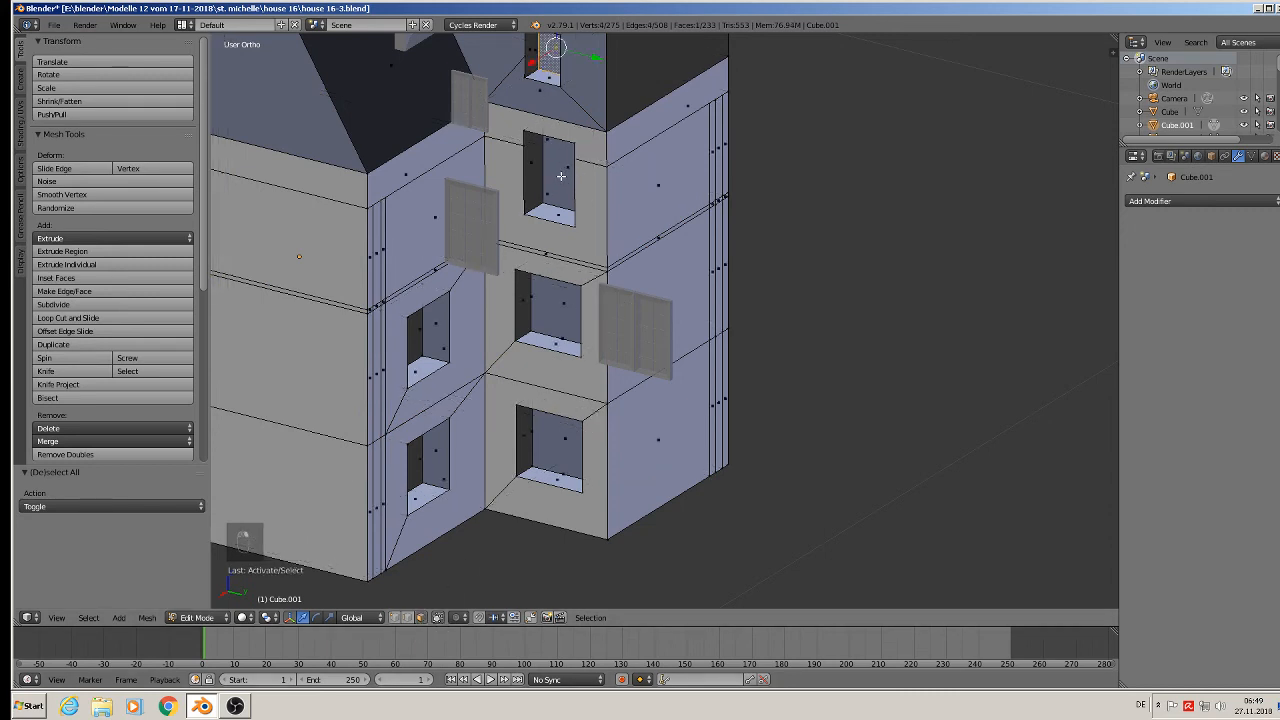
{"action": "right_click", "coordinate": [561, 176], "text": "shift"}
{"action": "right_click", "coordinate": [556, 318], "text": "shift"}
{"action": "right_click", "coordinate": [557, 440], "text": "shift"}
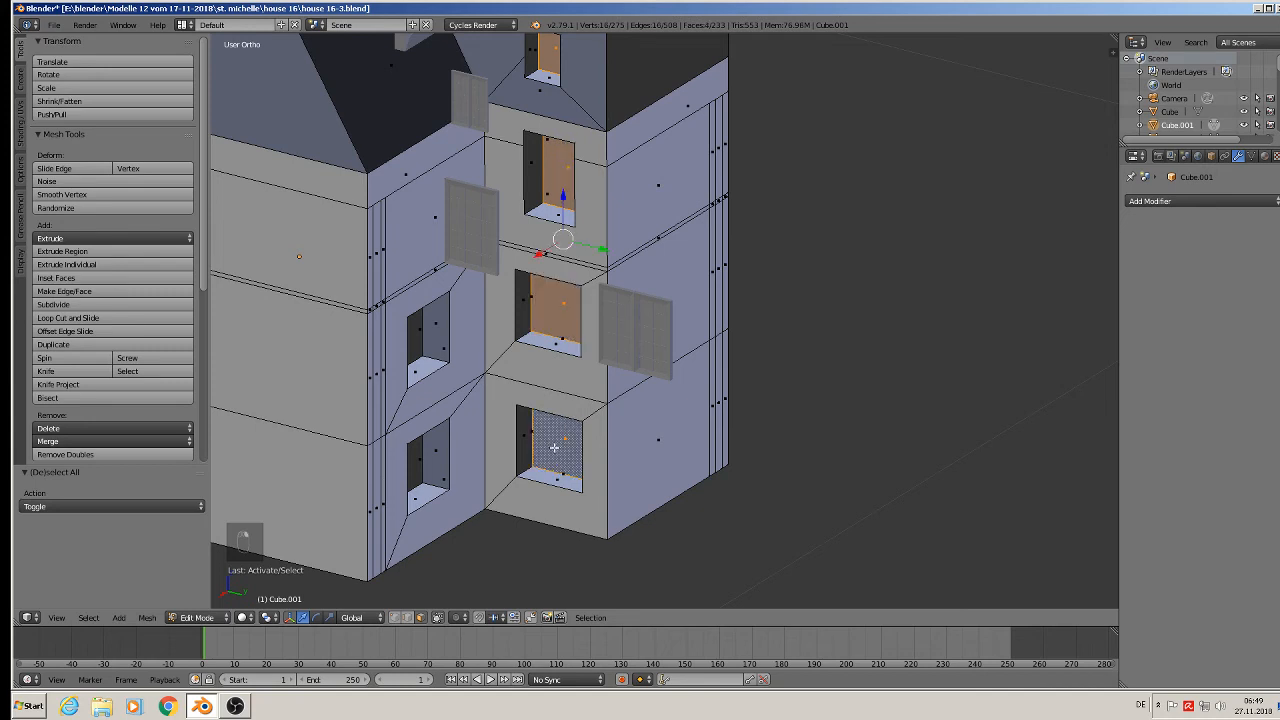
{"action": "right_click", "coordinate": [417, 453], "text": "shift"}
{"action": "right_click", "coordinate": [413, 341], "text": "shift"}
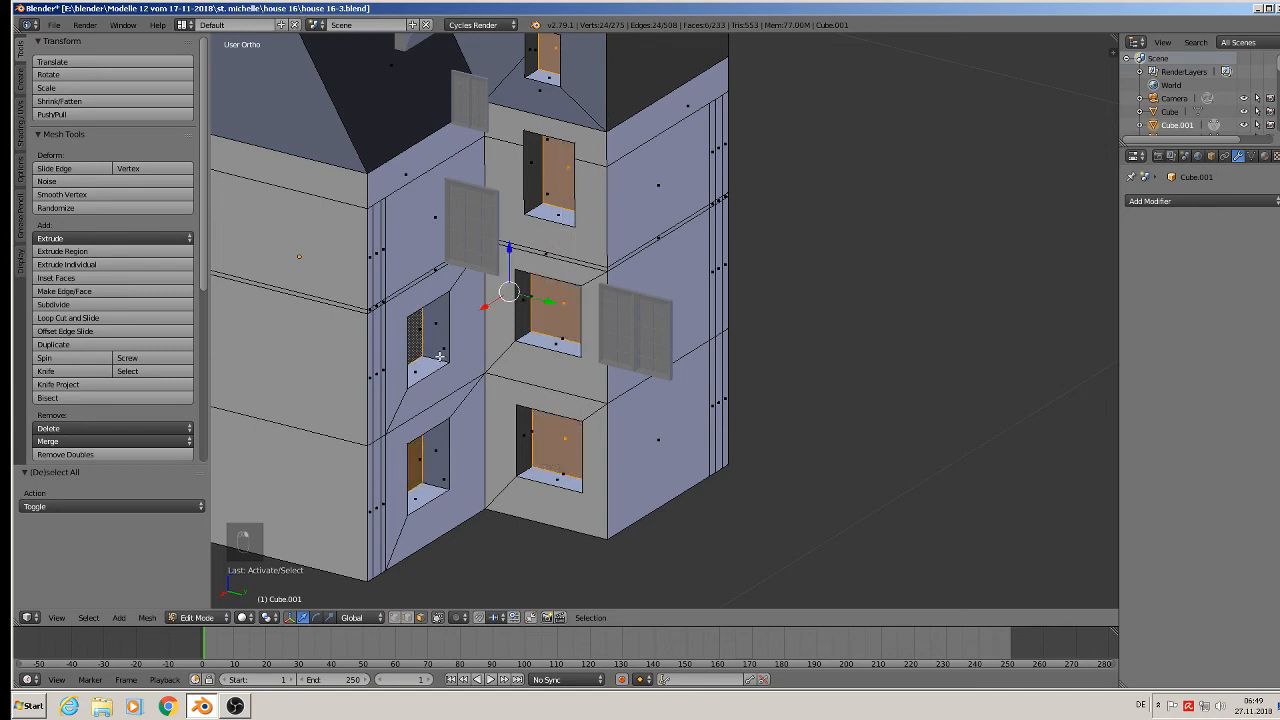
{"action": "key", "text": "x"}
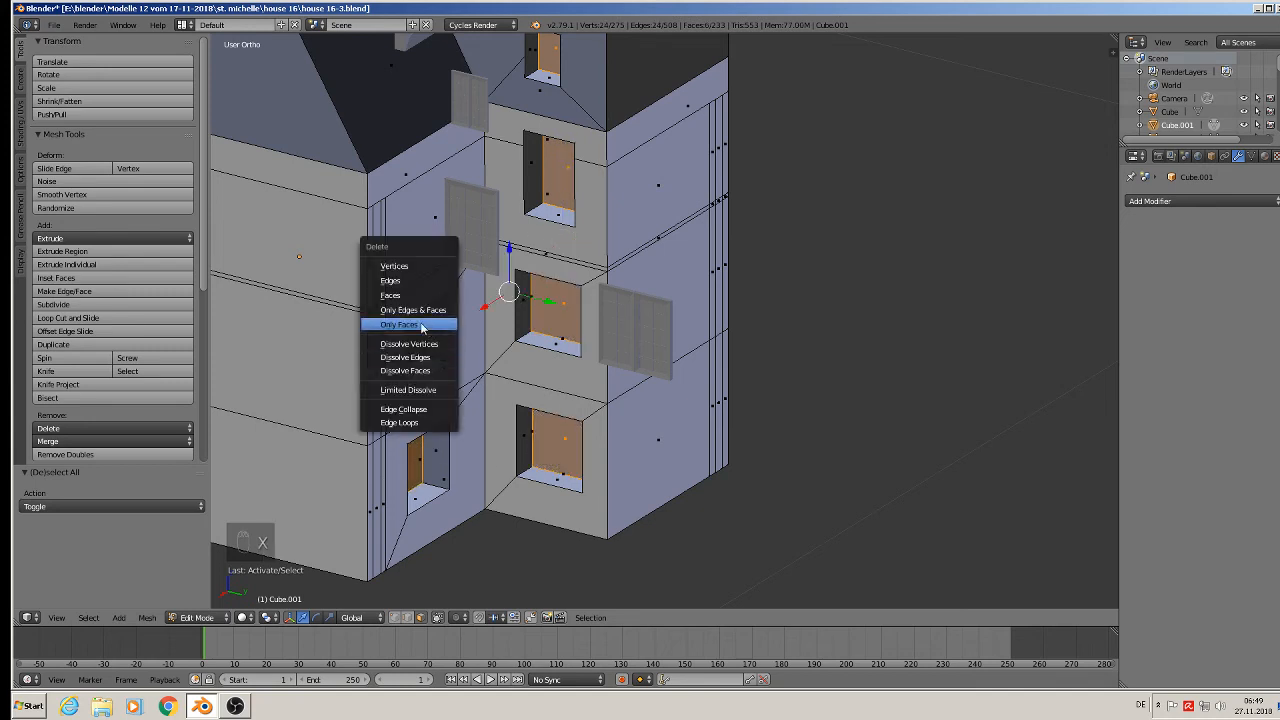
{"action": "left_click", "coordinate": [422, 326]}
{"action": "key", "text": "Tab"}
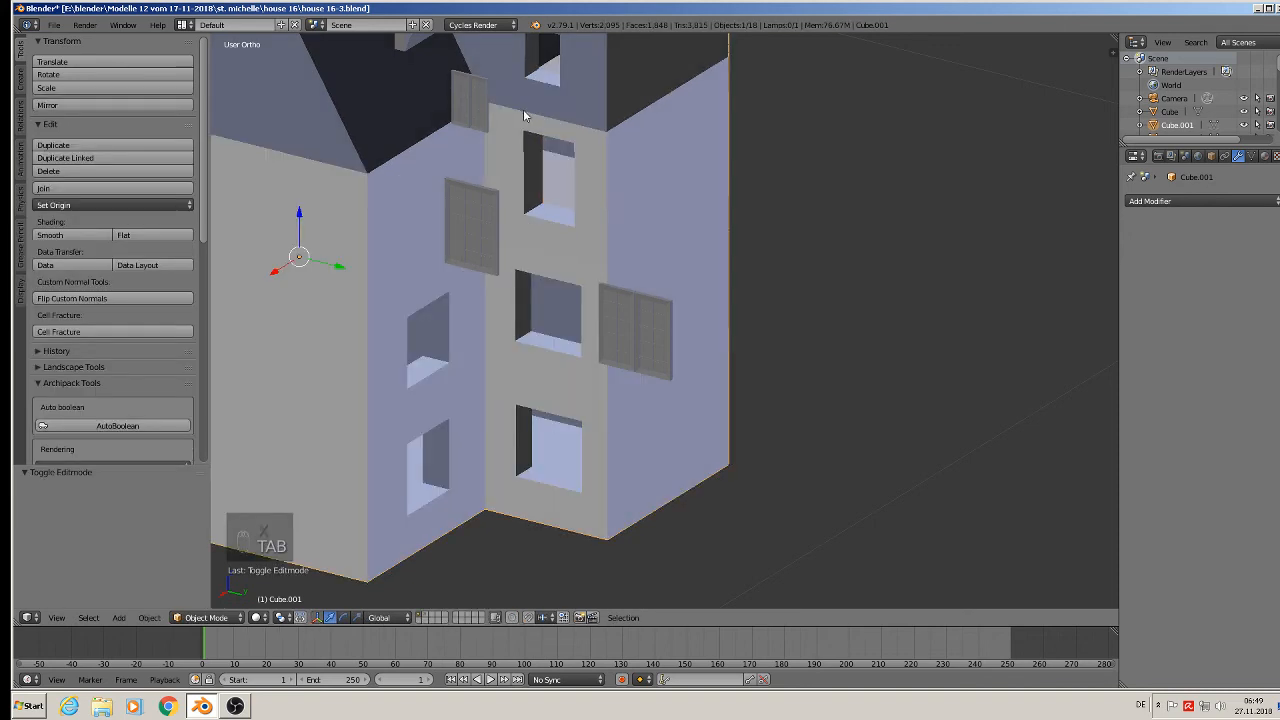
Step: Move the roof-level window -0.075 along X and the window below it about -0.08 along X back into their openings
{"action": "right_click", "coordinate": [474, 105]}
{"action": "key", "text": "g"}
{"action": "key", "text": "x"}
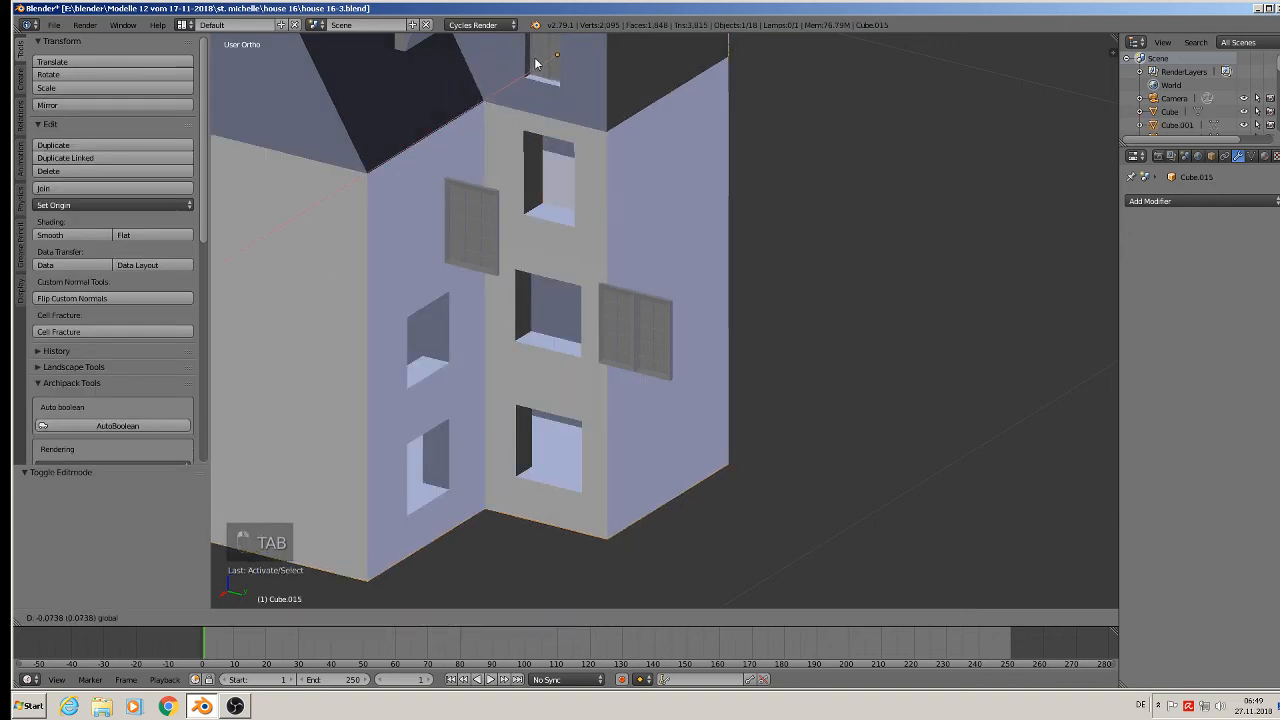
{"action": "left_click", "coordinate": [536, 62]}
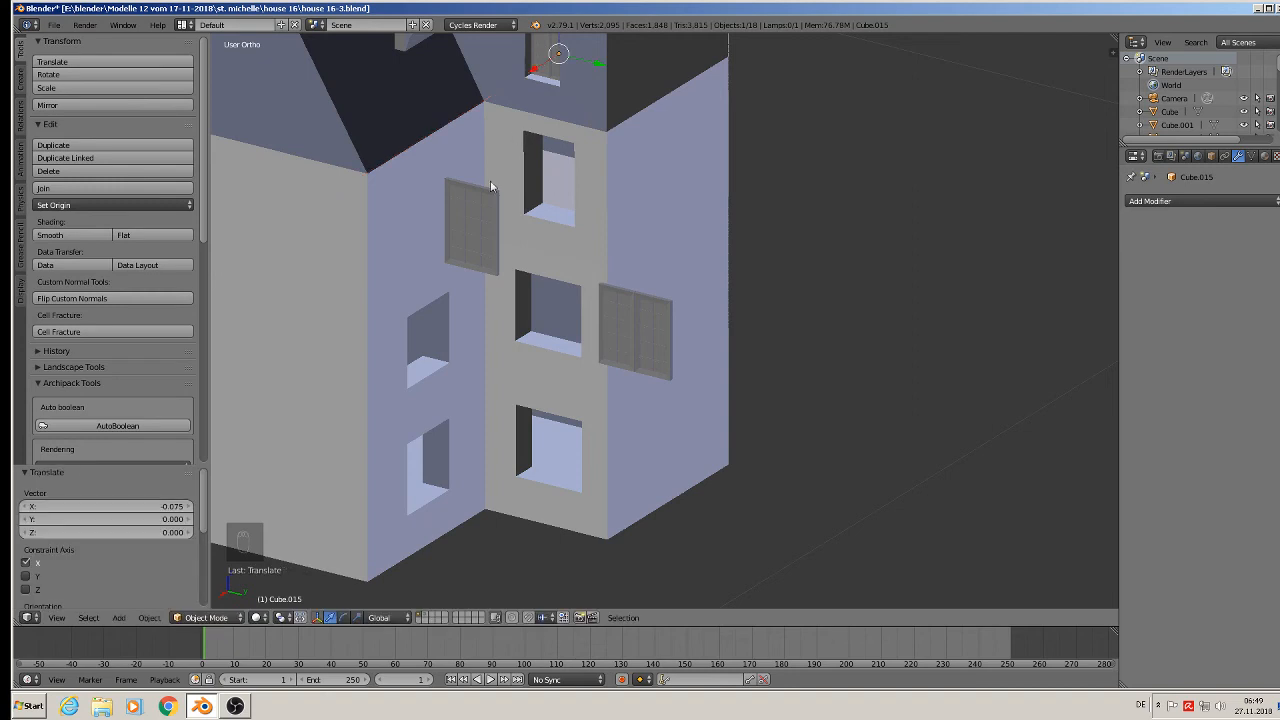
{"action": "right_click", "coordinate": [476, 205]}
{"action": "key", "text": "g"}
{"action": "key", "text": "x"}
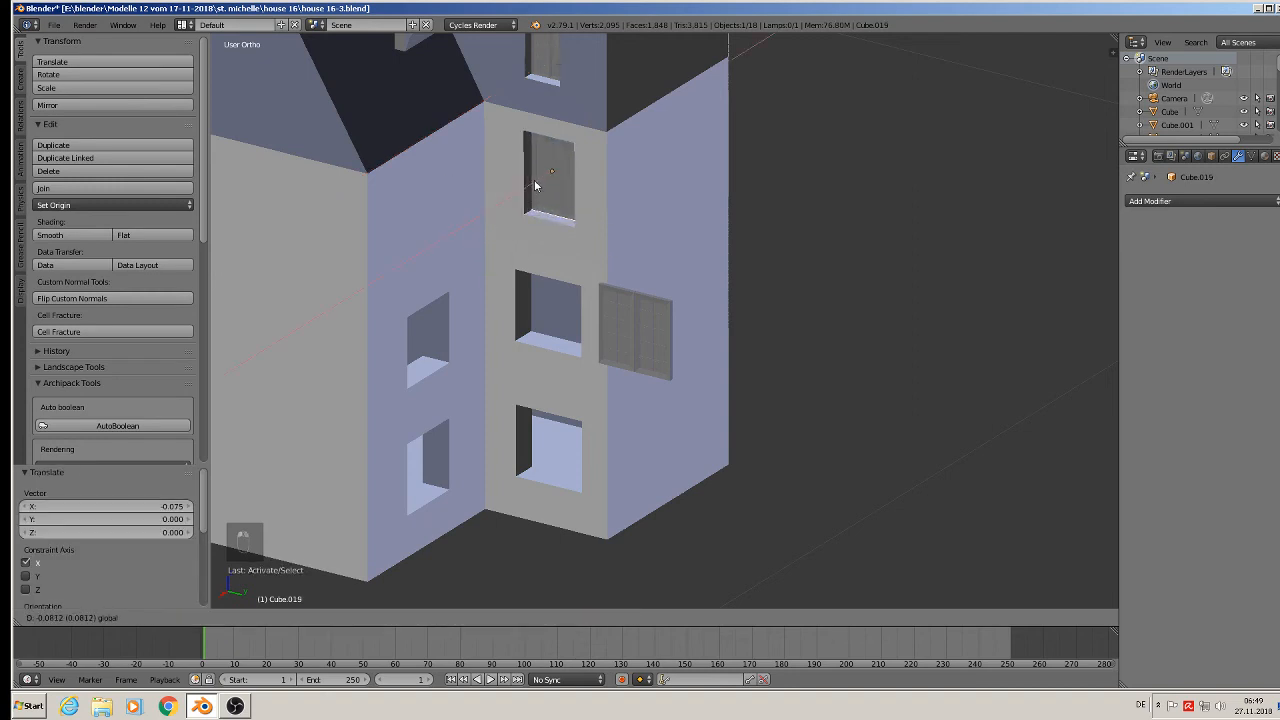
{"action": "left_click", "coordinate": [535, 185]}
Step: Move the joined double window along Y to the third opening from the roof and -0.012 along X
{"action": "right_click", "coordinate": [618, 320]}
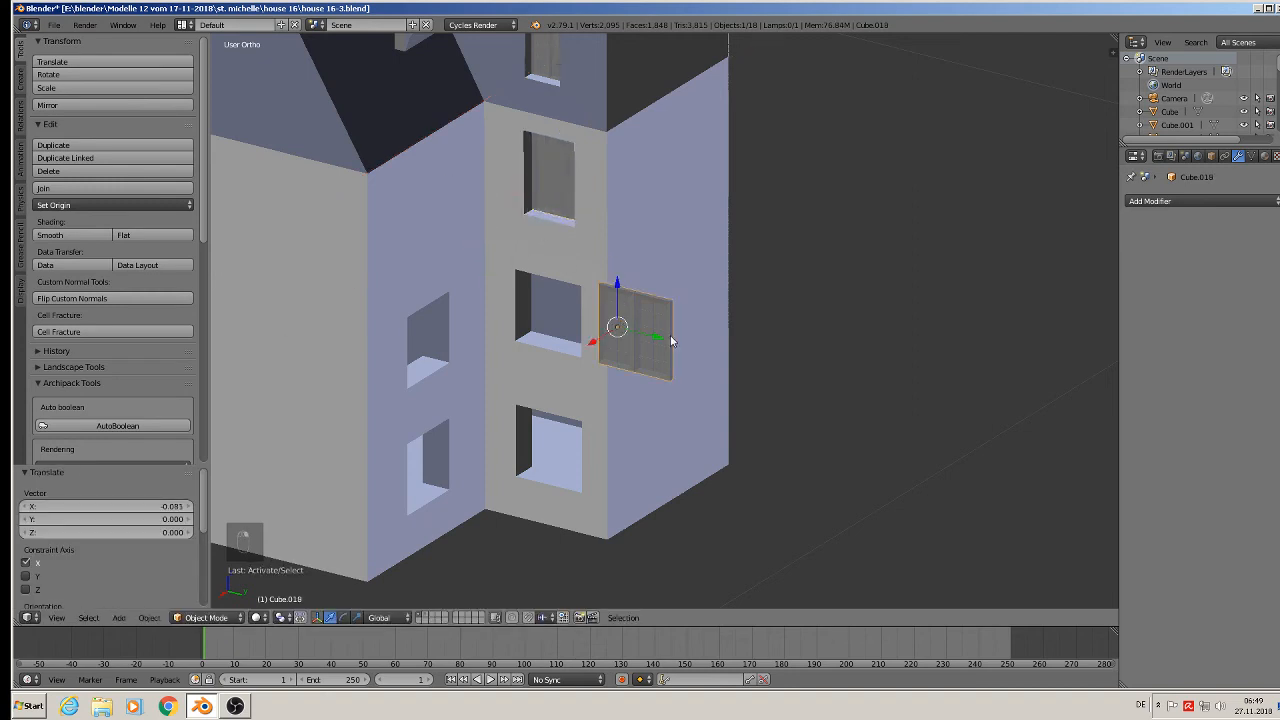
{"action": "key", "text": "g"}
{"action": "key", "text": "y"}
{"action": "left_click", "coordinate": [512, 318]}
{"action": "middle_click_drag", "start_coordinate": [512, 318], "coordinate": [646, 257]}
{"action": "key", "text": "g"}
{"action": "key", "text": "x"}
{"action": "left_click", "coordinate": [514, 295]}
Step: Shift the double window slightly along Y and -0.005 along Z, and scale it uniformly by 0.947
{"action": "scroll", "coordinate": [612, 288], "scroll_direction": "up", "scroll_amount": 3}
{"action": "key", "text": "g"}
{"action": "key", "text": "y"}
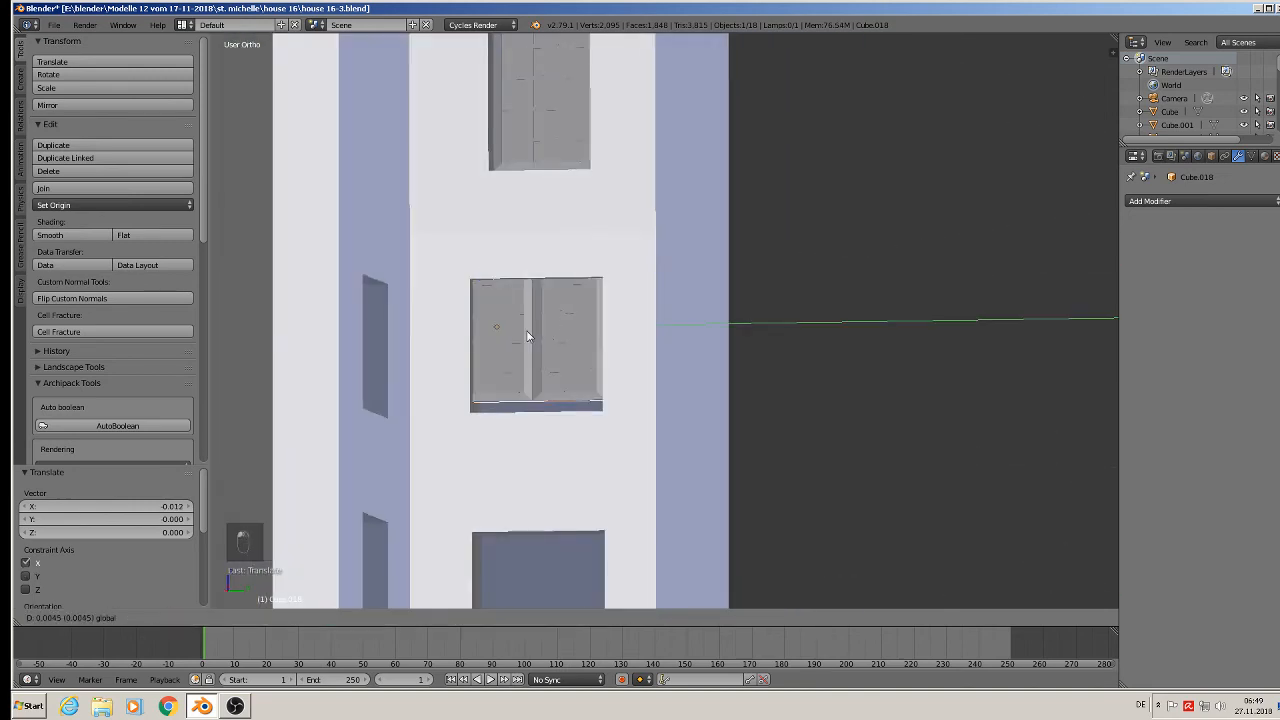
{"action": "left_click", "coordinate": [531, 340]}
{"action": "left_click_drag", "start_coordinate": [501, 283], "coordinate": [498, 305]}
{"action": "key", "text": "s"}
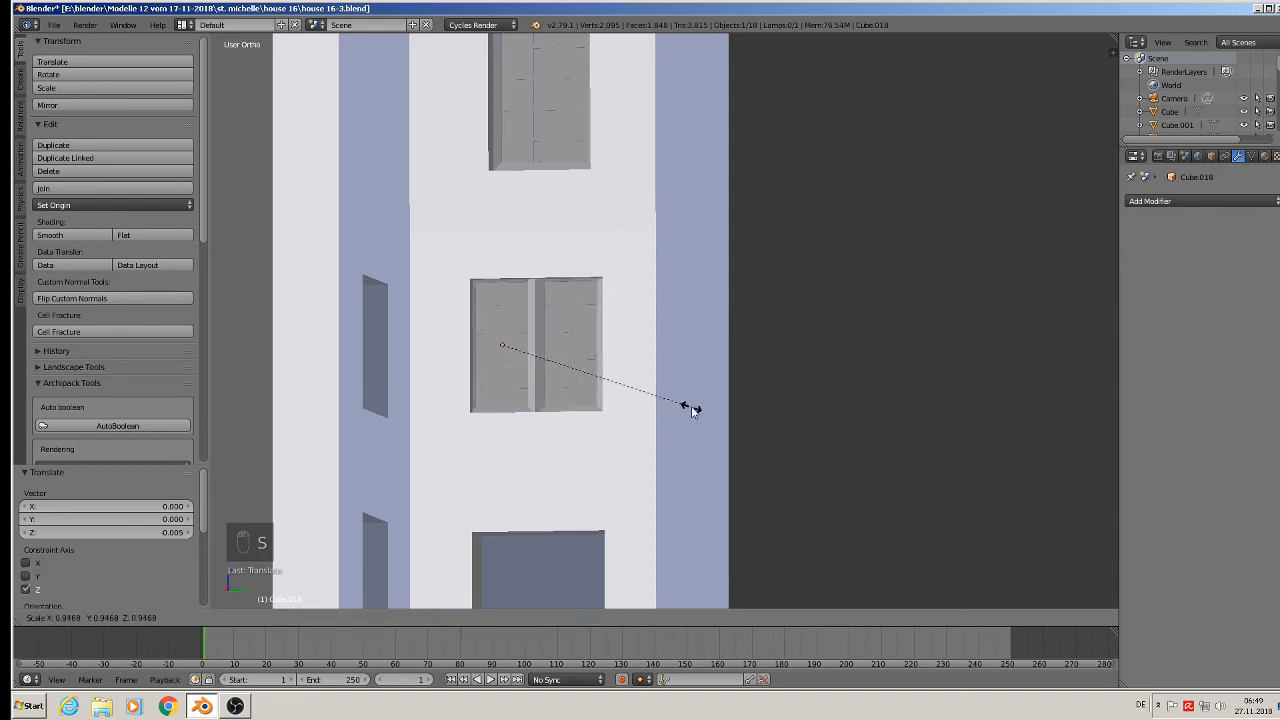
{"action": "left_click", "coordinate": [693, 409]}
Step: Refine the double window's fit by scaling it 0.923, moving it 0.00099 along Y, and scaling it about 1.037
{"action": "middle_click_drag", "start_coordinate": [614, 478], "coordinate": [600, 400]}
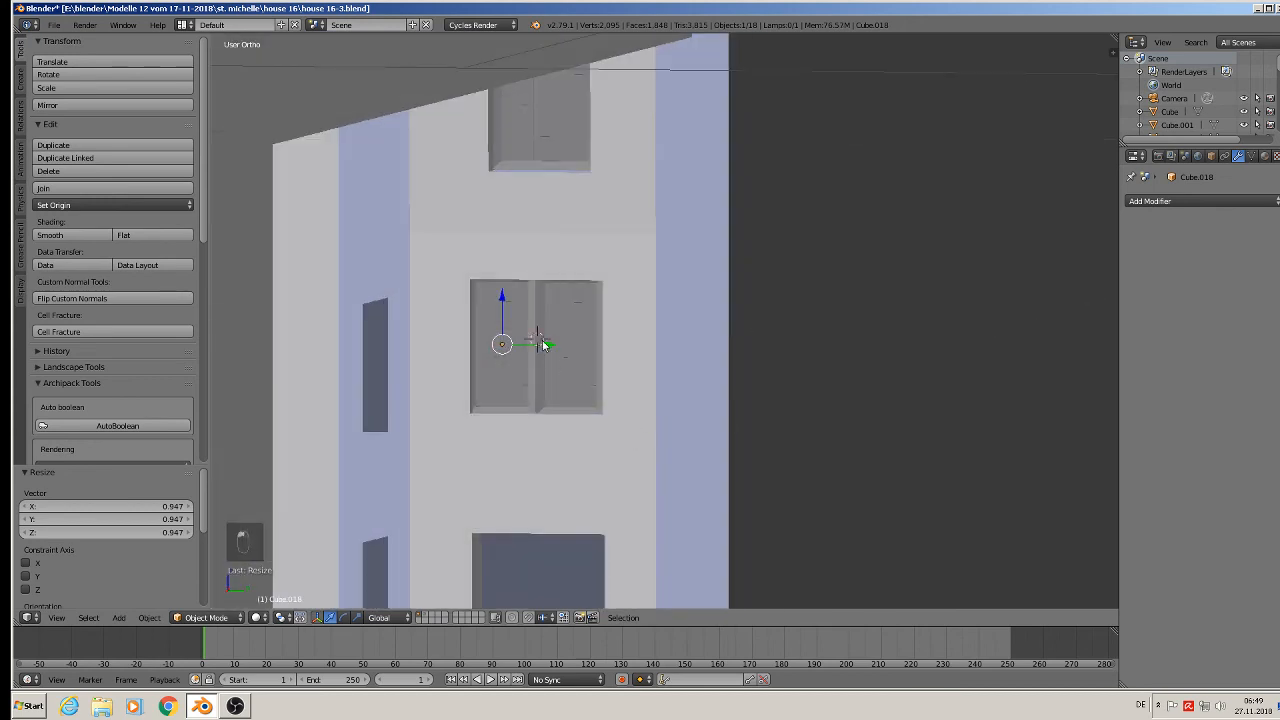
{"action": "key", "text": "s"}
{"action": "left_click", "coordinate": [558, 360]}
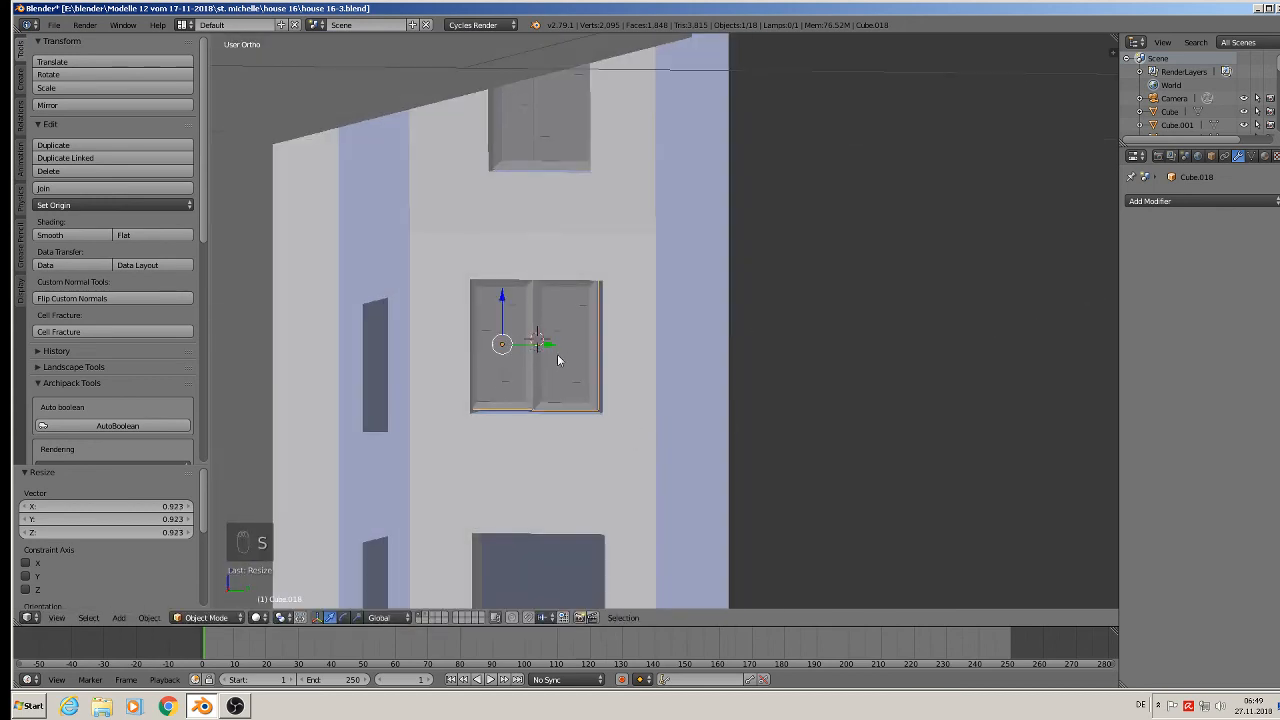
{"action": "left_click_drag", "start_coordinate": [510, 304], "coordinate": [552, 351]}
{"action": "key", "text": "s"}
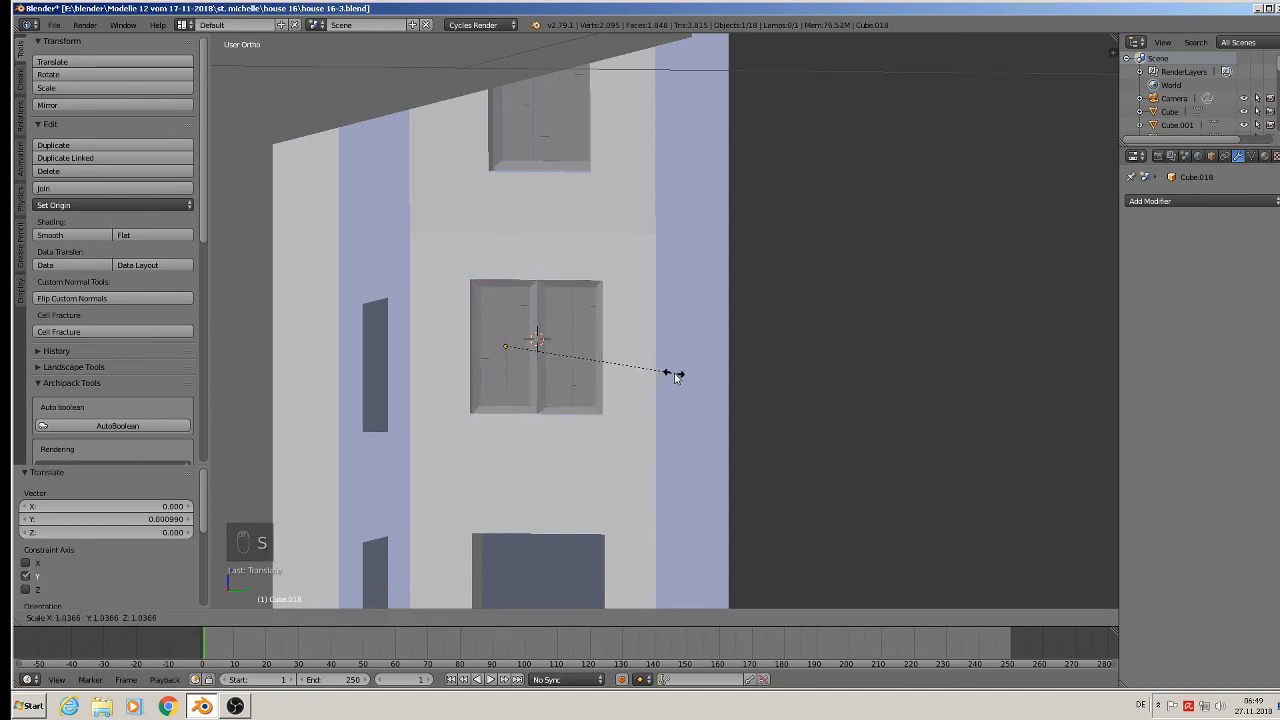
{"action": "left_click", "coordinate": [675, 375]}
Step: Duplicate the double window and move the copy -0.074 along Z into the lowest opening
{"action": "middle_click_drag", "start_coordinate": [677, 377], "coordinate": [559, 348]}
{"action": "key", "text": "shift+d"}
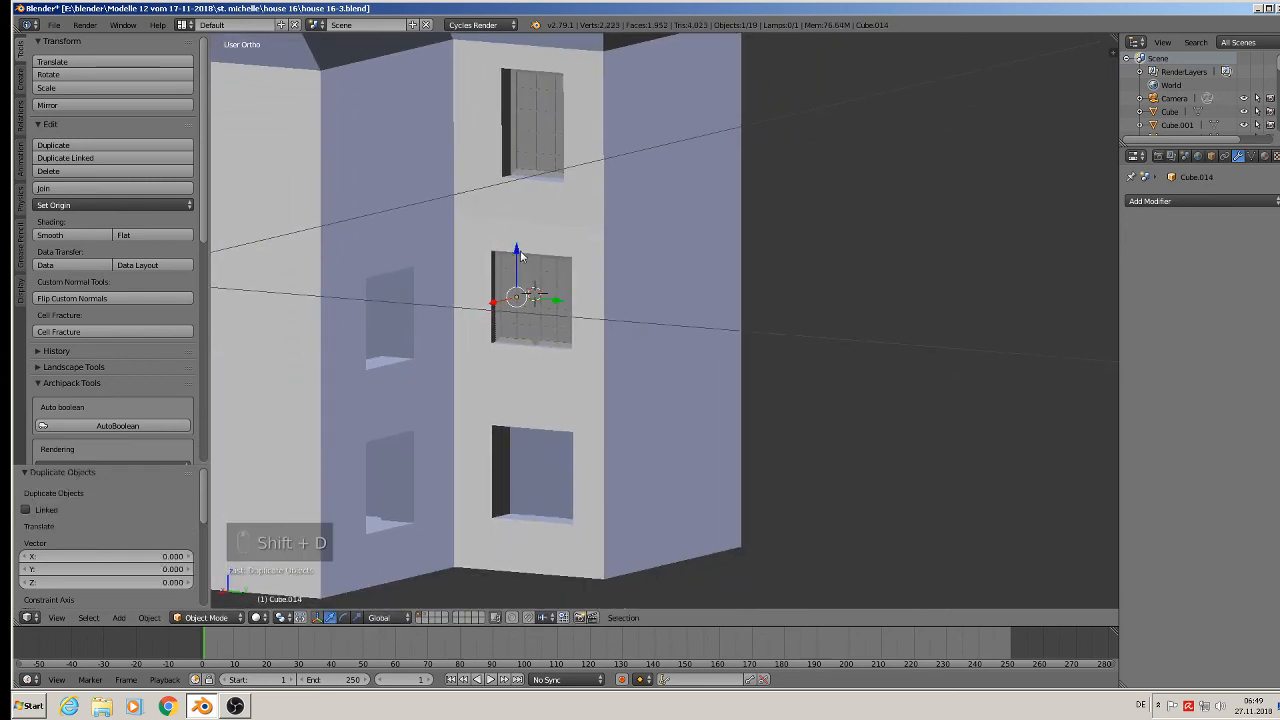
{"action": "key", "text": "z"}
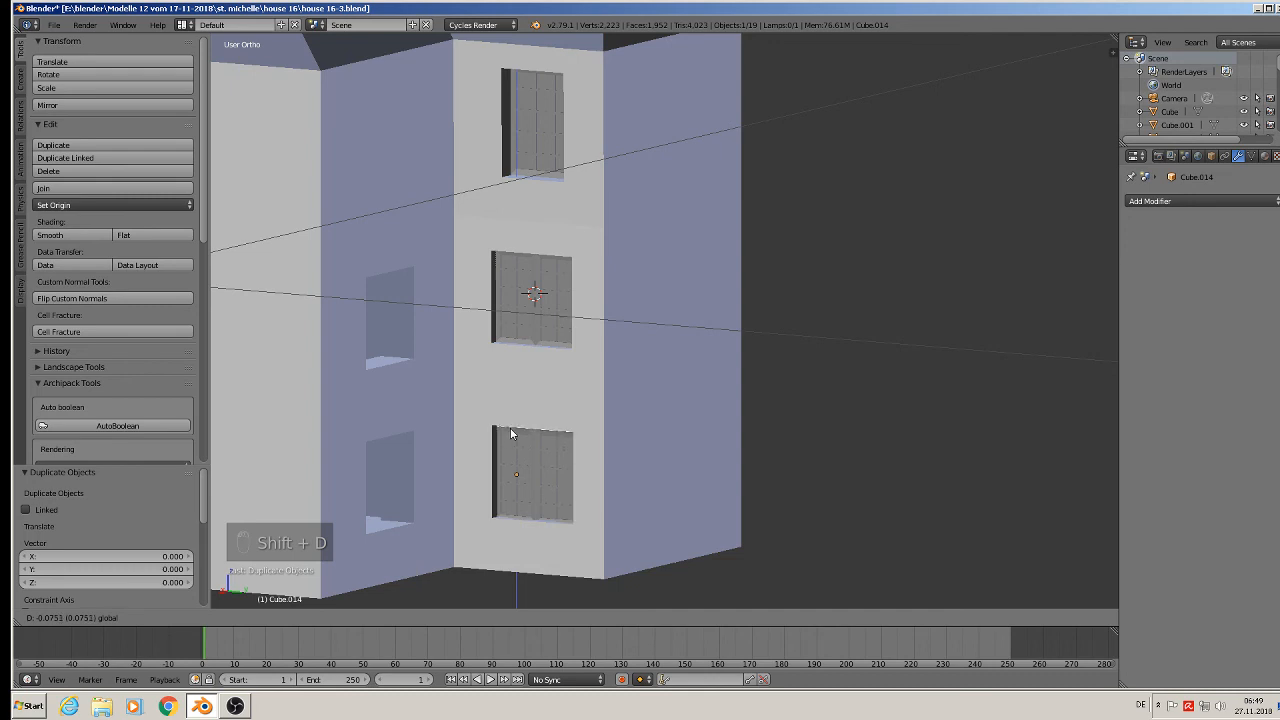
{"action": "left_click", "coordinate": [510, 433]}
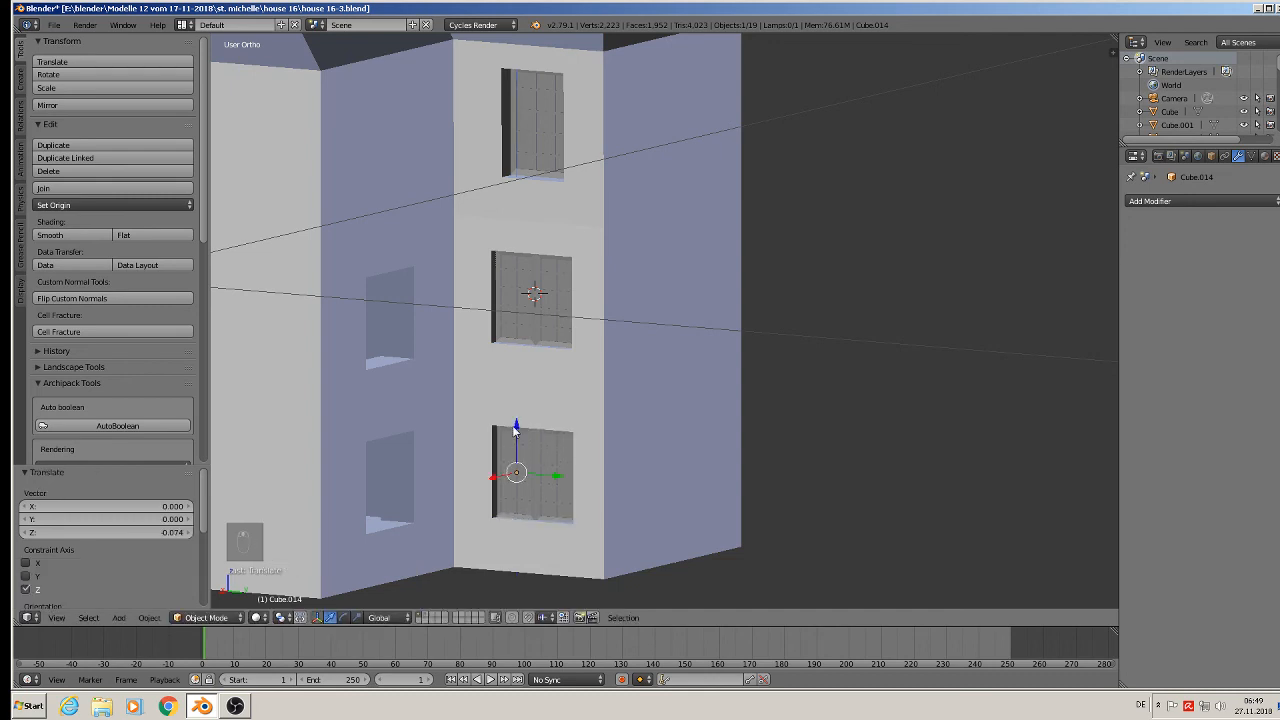
Step: Duplicate the lowest double window, rotate the copy -90° about Z, and fit it into the lower opening of the adjoining side wall
{"action": "middle_click_drag", "start_coordinate": [514, 431], "coordinate": [487, 453]}
{"action": "key", "text": "shift+d"}
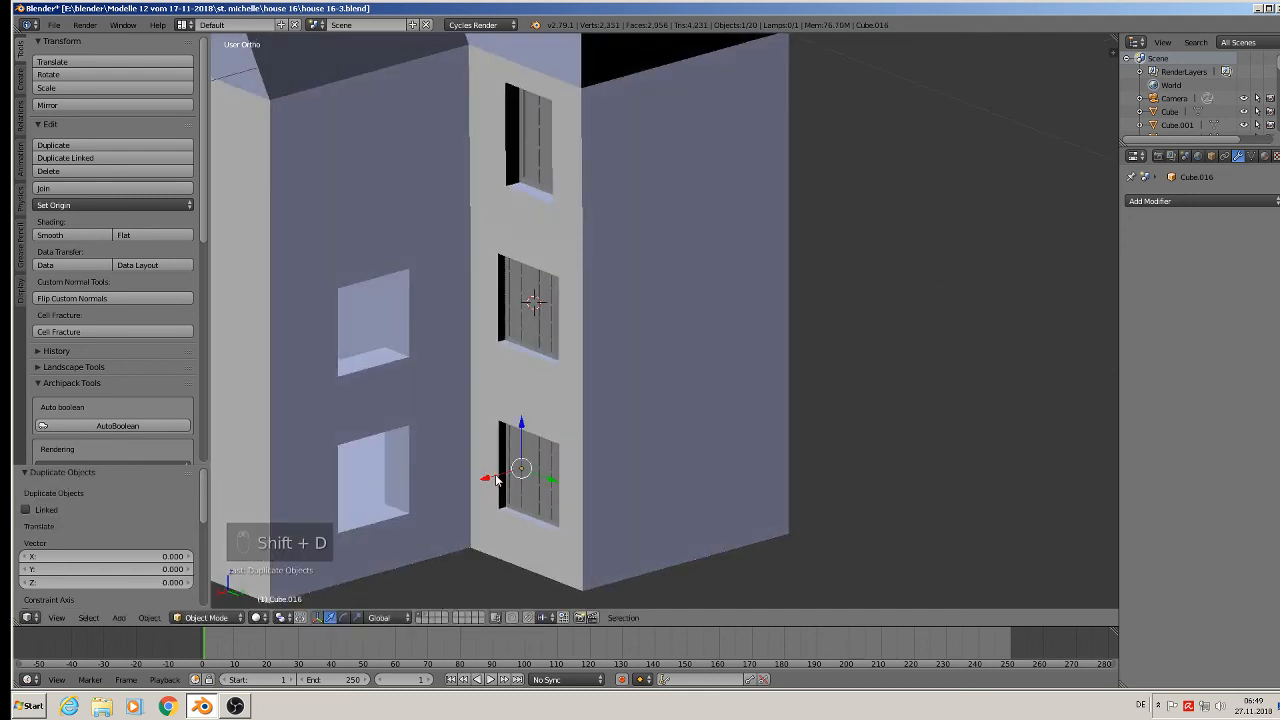
{"action": "key", "text": "x"}
{"action": "left_click", "coordinate": [365, 530]}
{"action": "key", "text": "r"}
{"action": "type", "text": "z"}
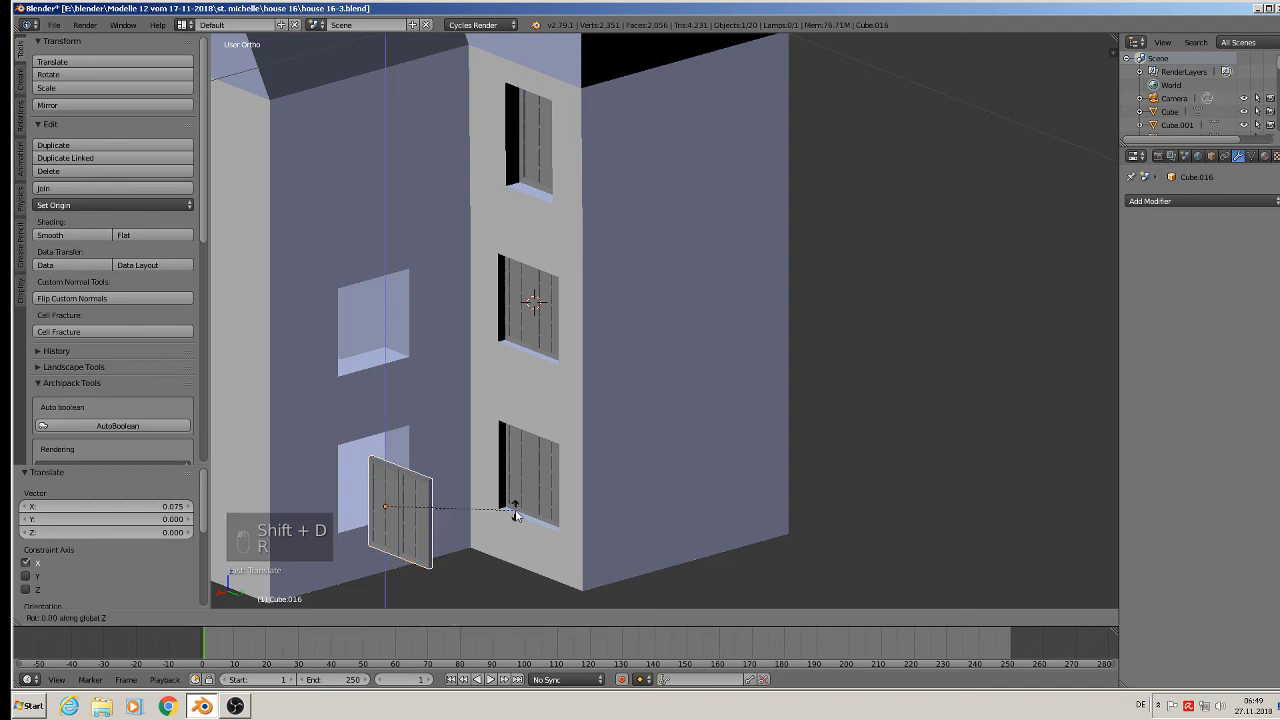
{"action": "type", "text": "0"}
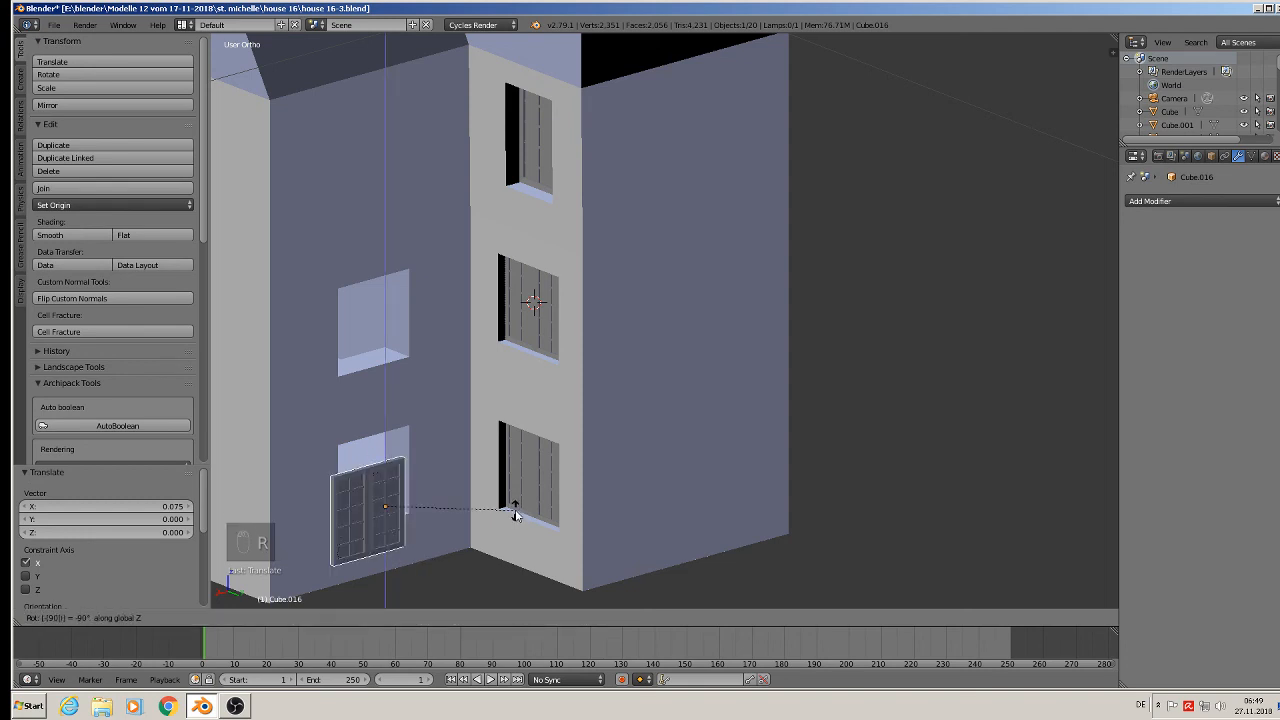
{"action": "key", "text": "Return"}
{"action": "left_click_drag", "start_coordinate": [359, 517], "coordinate": [415, 490]}
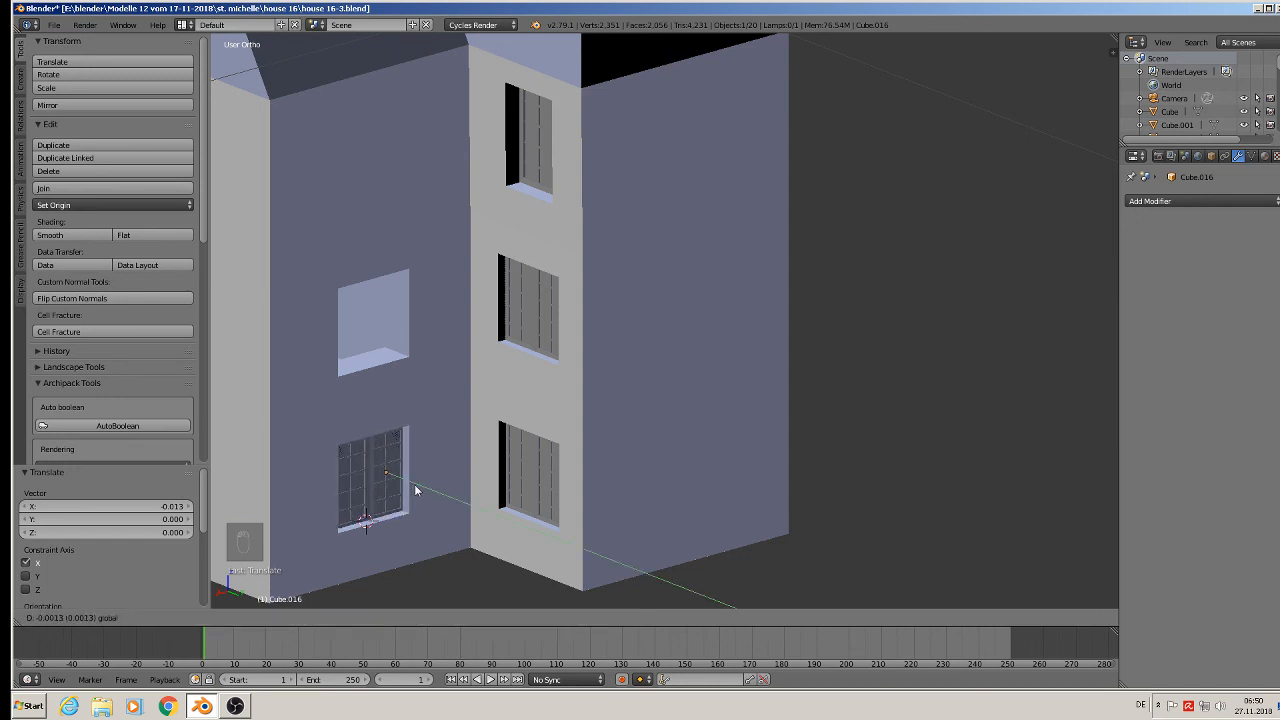
{"action": "key", "text": "shift+d"}
{"action": "right_click", "coordinate": [416, 490]}
{"action": "left_click_drag", "start_coordinate": [388, 440], "coordinate": [393, 285]}
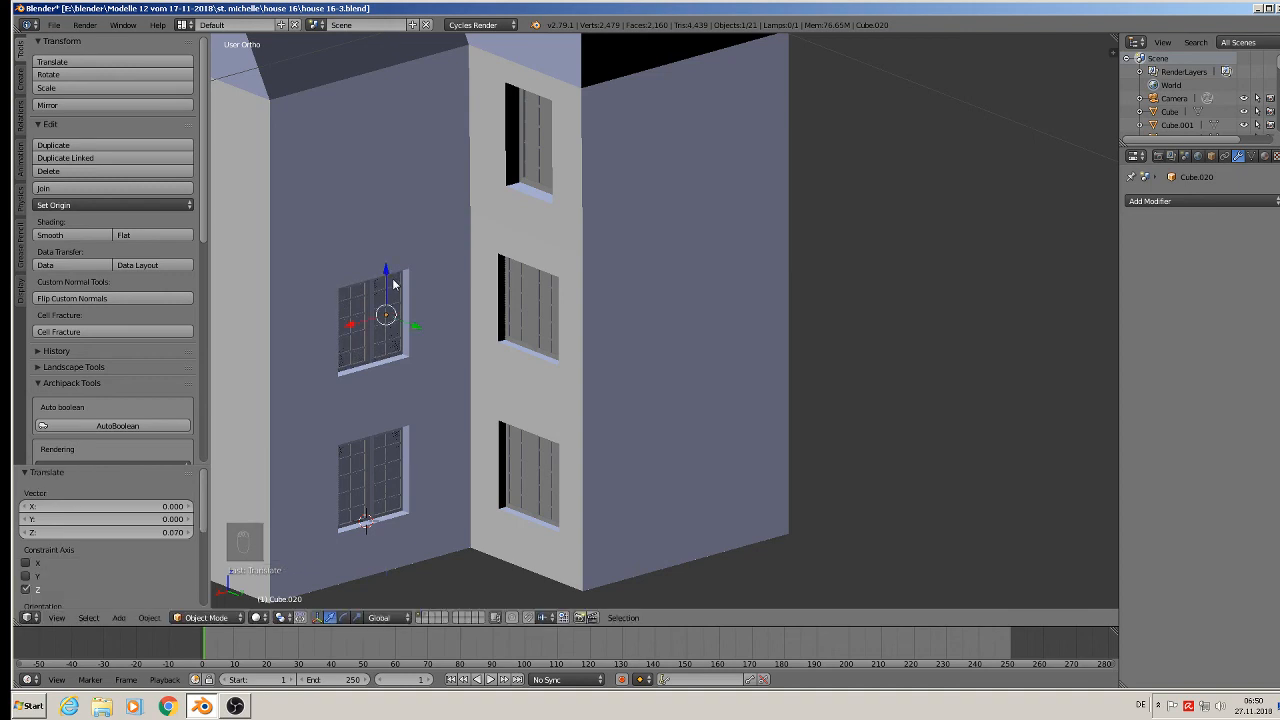
{"action": "key", "text": "x"}
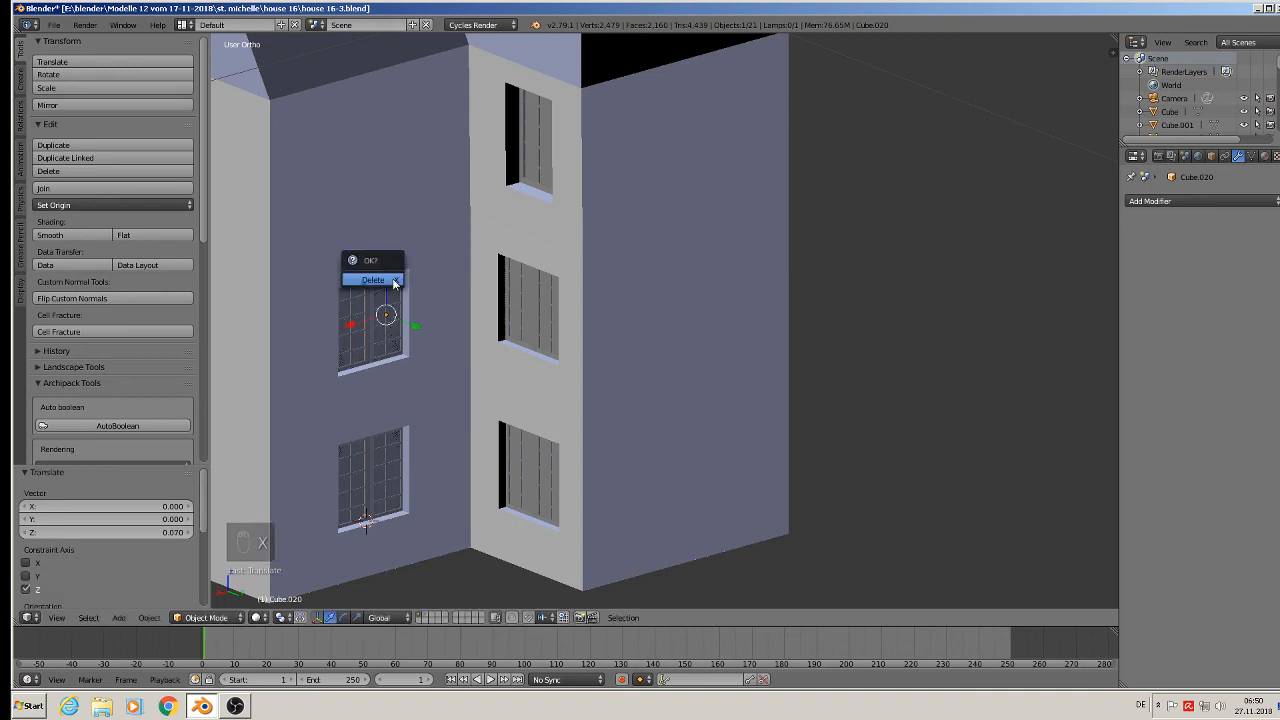
{"action": "left_click", "coordinate": [394, 285]}
Step: Create a linked duplicate of the lower side-wall window and move it 0.070 along Z into the upper opening
{"action": "right_click", "coordinate": [383, 471]}
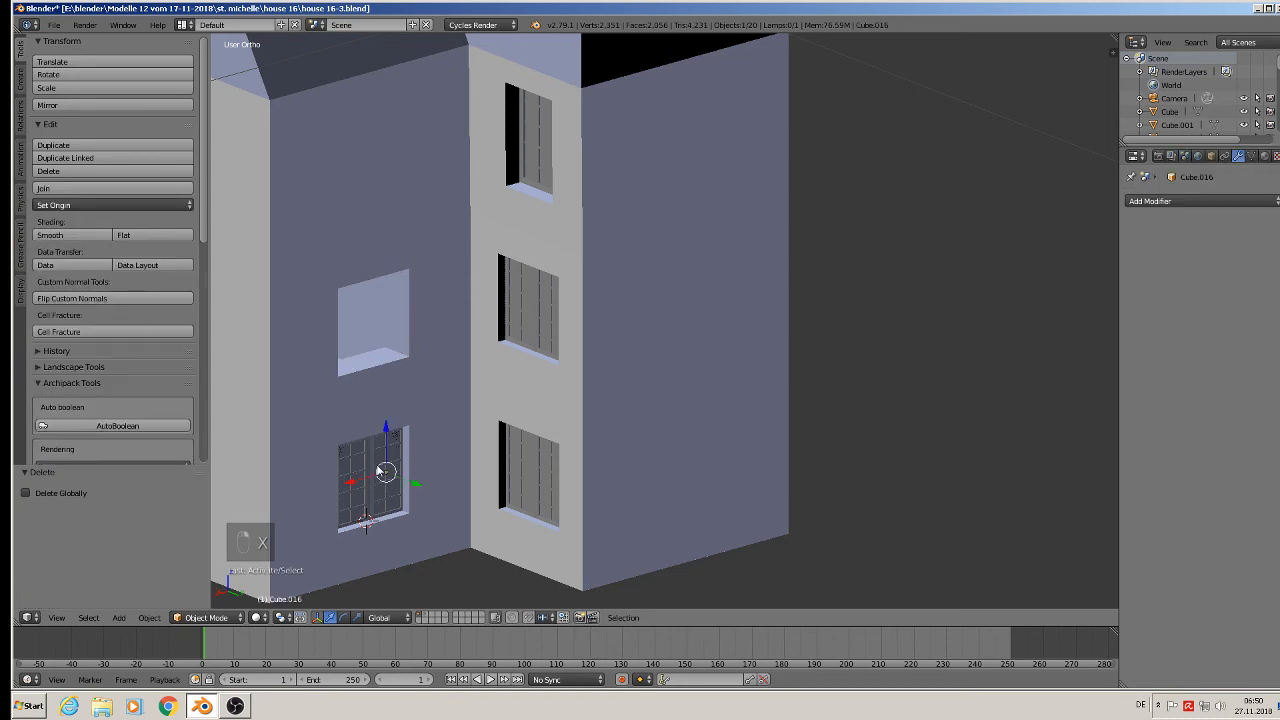
{"action": "key", "text": "alt+d"}
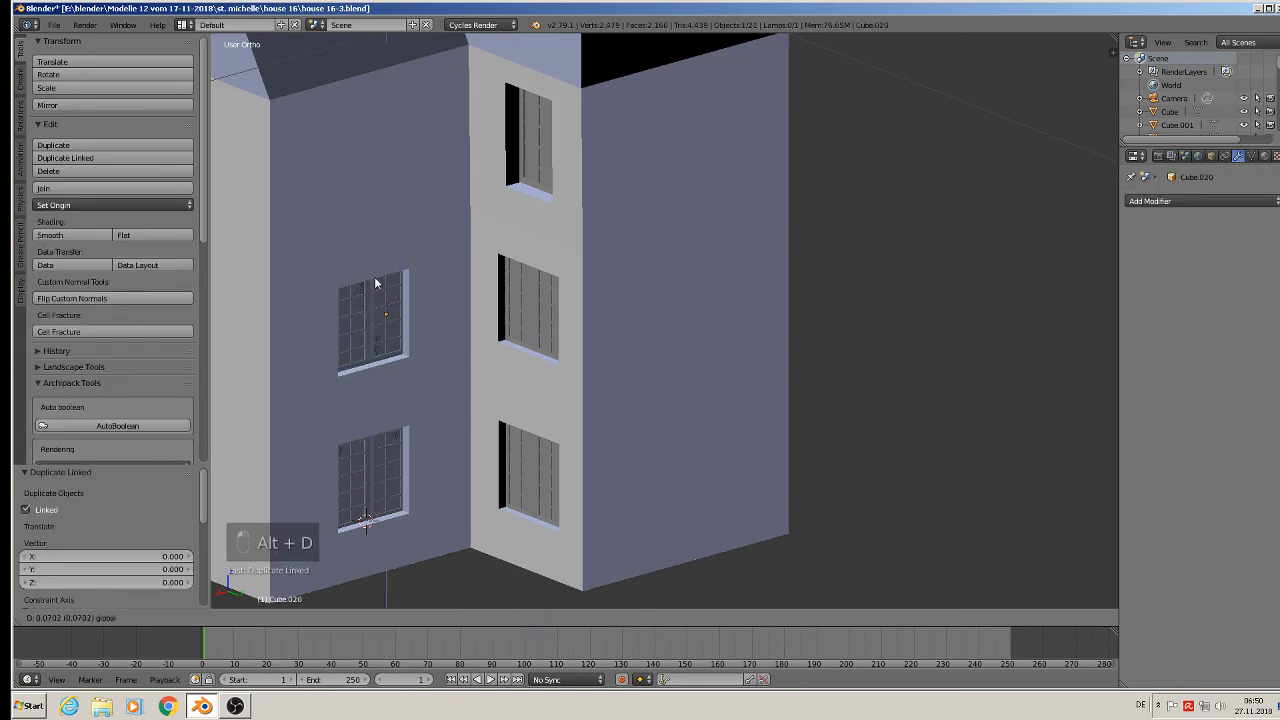
{"action": "left_click", "coordinate": [376, 284]}
Step: Replace the lowest window of the narrow recessed wall with a linked duplicate of the window above it, moved -0.075 along Z
{"action": "middle_click_drag", "start_coordinate": [493, 360], "coordinate": [516, 381]}
{"action": "right_click", "coordinate": [521, 482]}
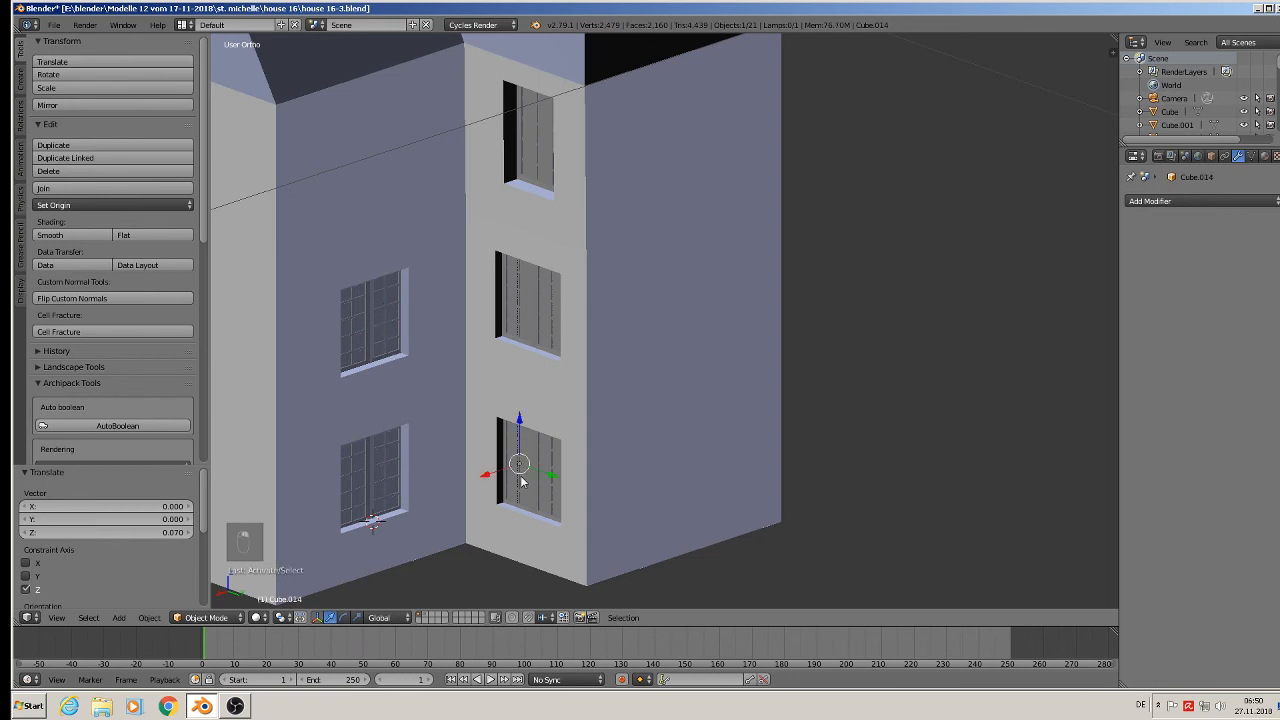
{"action": "key", "text": "x"}
{"action": "left_click", "coordinate": [521, 479]}
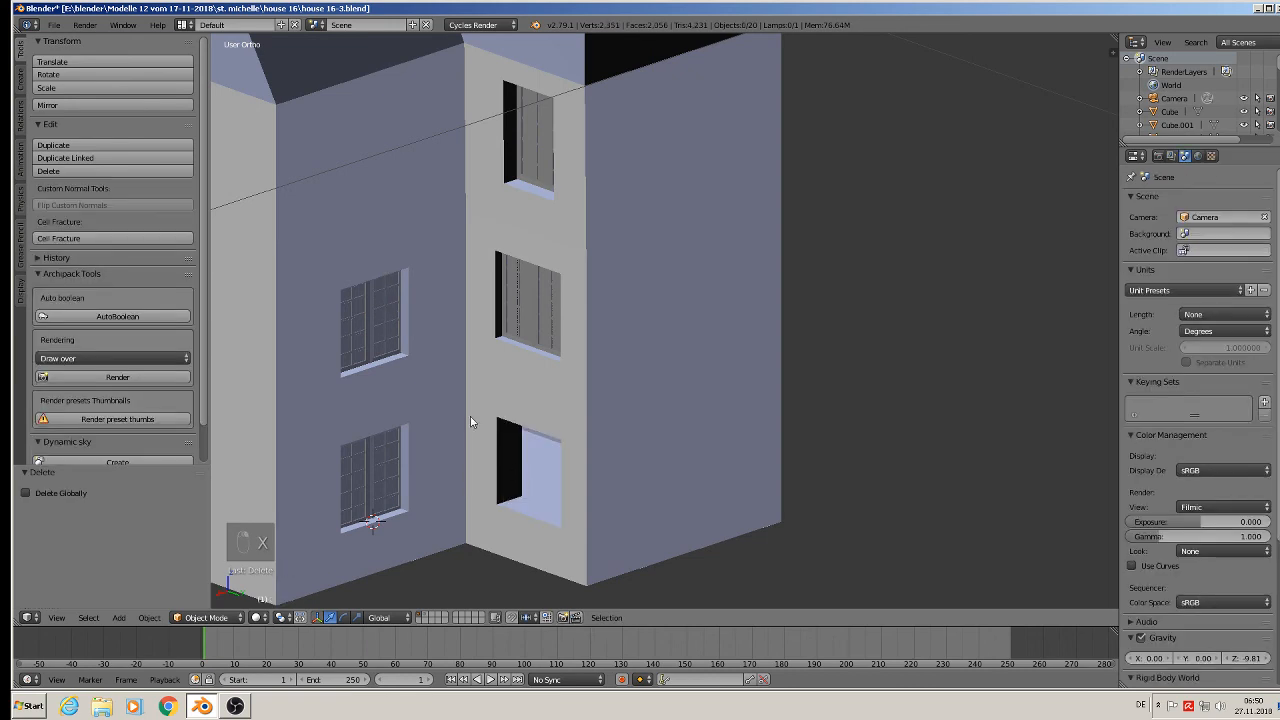
{"action": "right_click", "coordinate": [516, 322]}
{"action": "key", "text": "alt+d"}
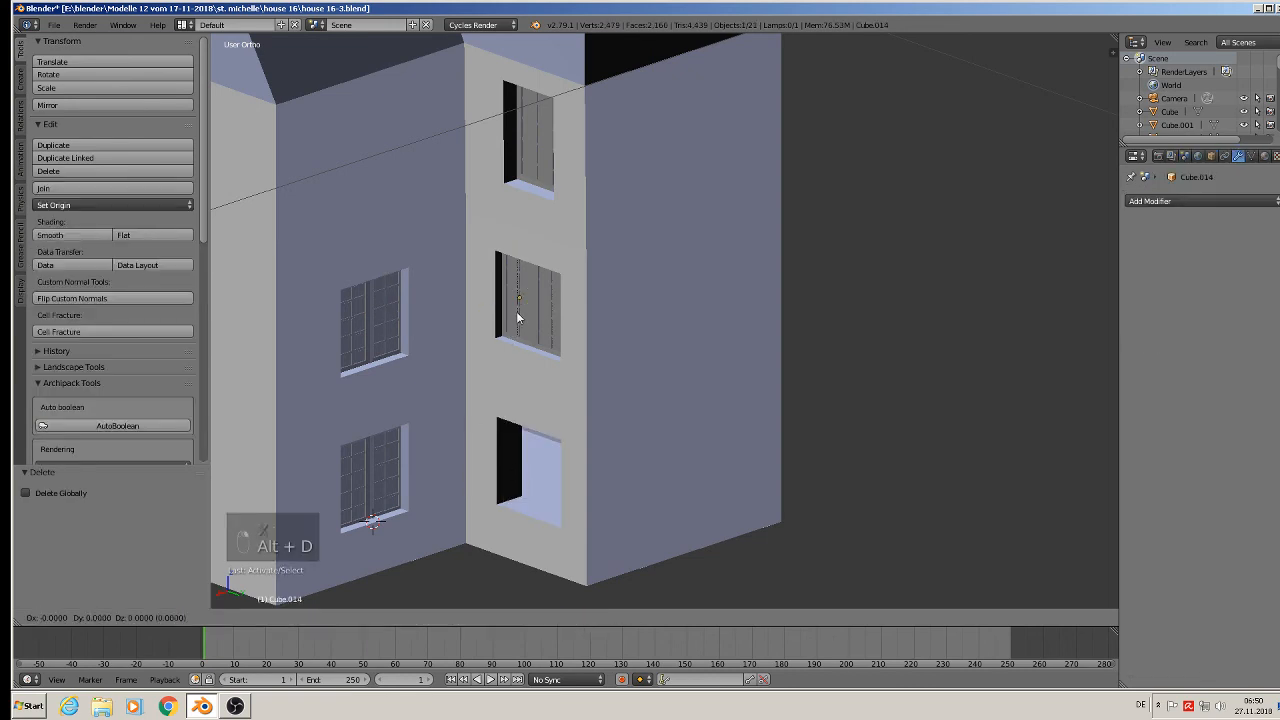
{"action": "middle_click", "coordinate": [523, 277]}
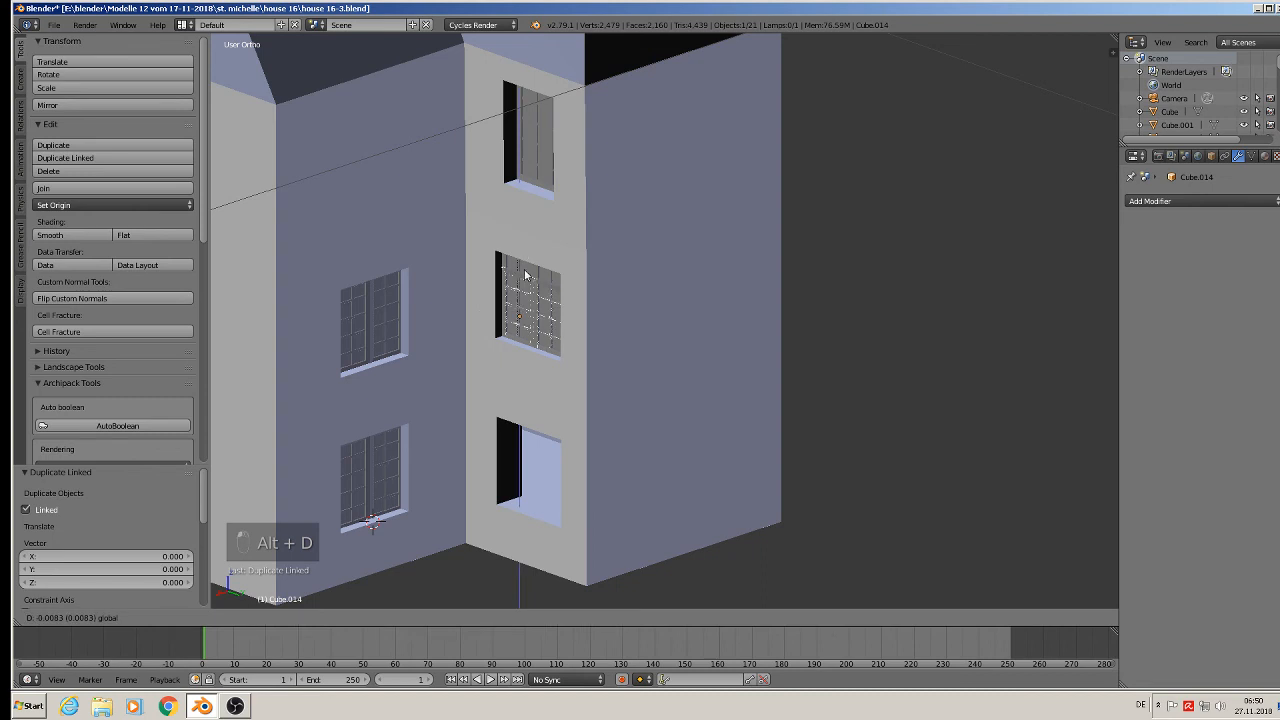
{"action": "left_click", "coordinate": [528, 421]}
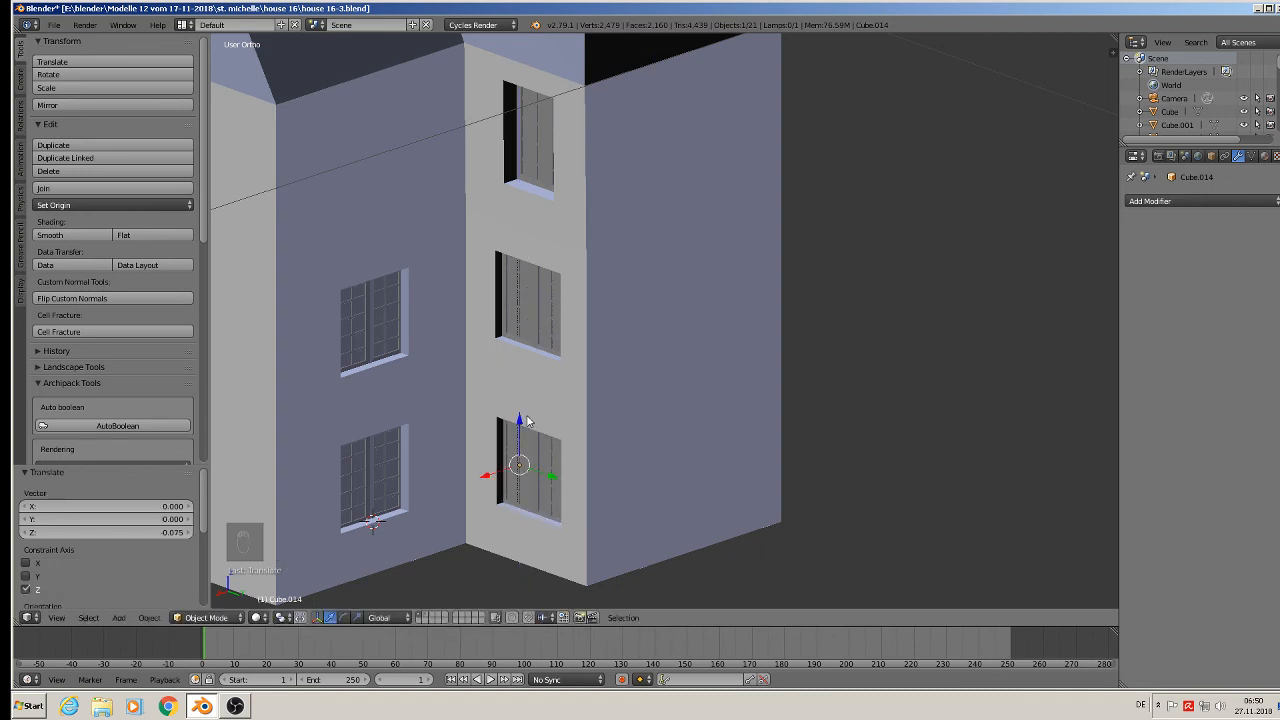
{"action": "key", "text": "a"}
Step: Recalculate the normals of the entire house body mesh
{"action": "scroll", "coordinate": [528, 421], "scroll_direction": "down", "scroll_amount": 5}
{"action": "middle_click_drag", "start_coordinate": [476, 236], "coordinate": [612, 235], "text": "shift"}
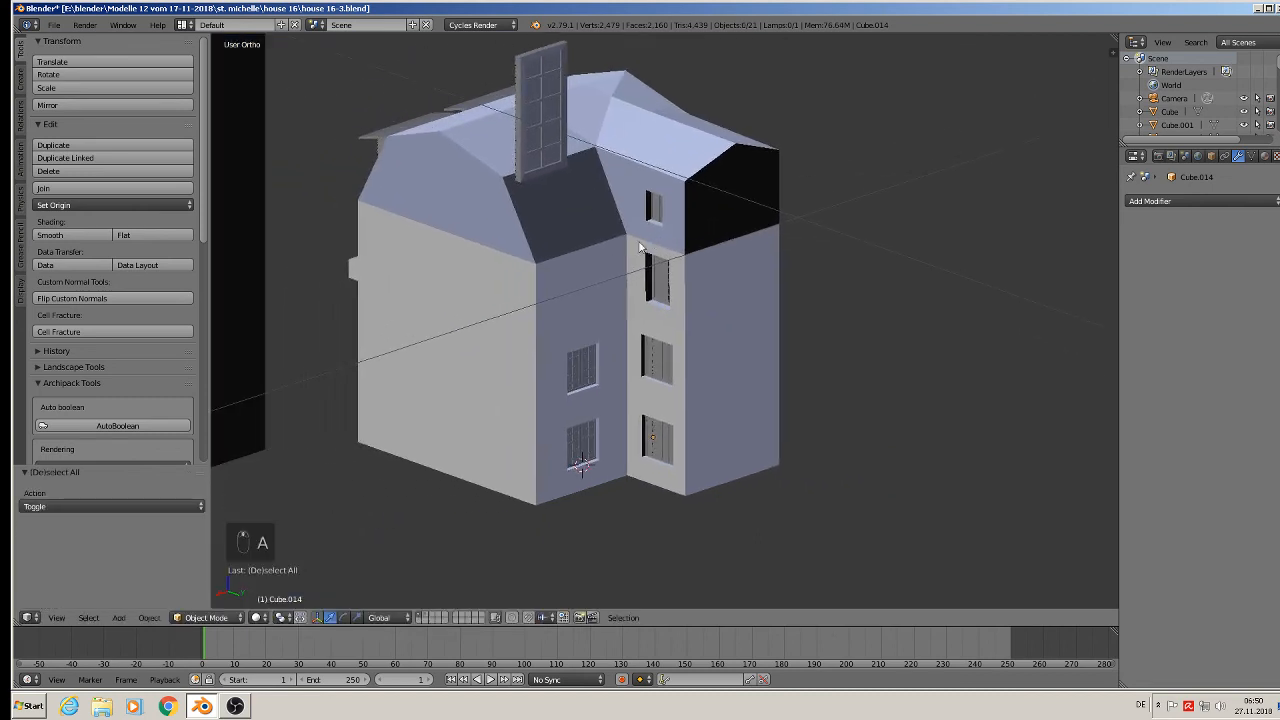
{"action": "right_click", "coordinate": [612, 235]}
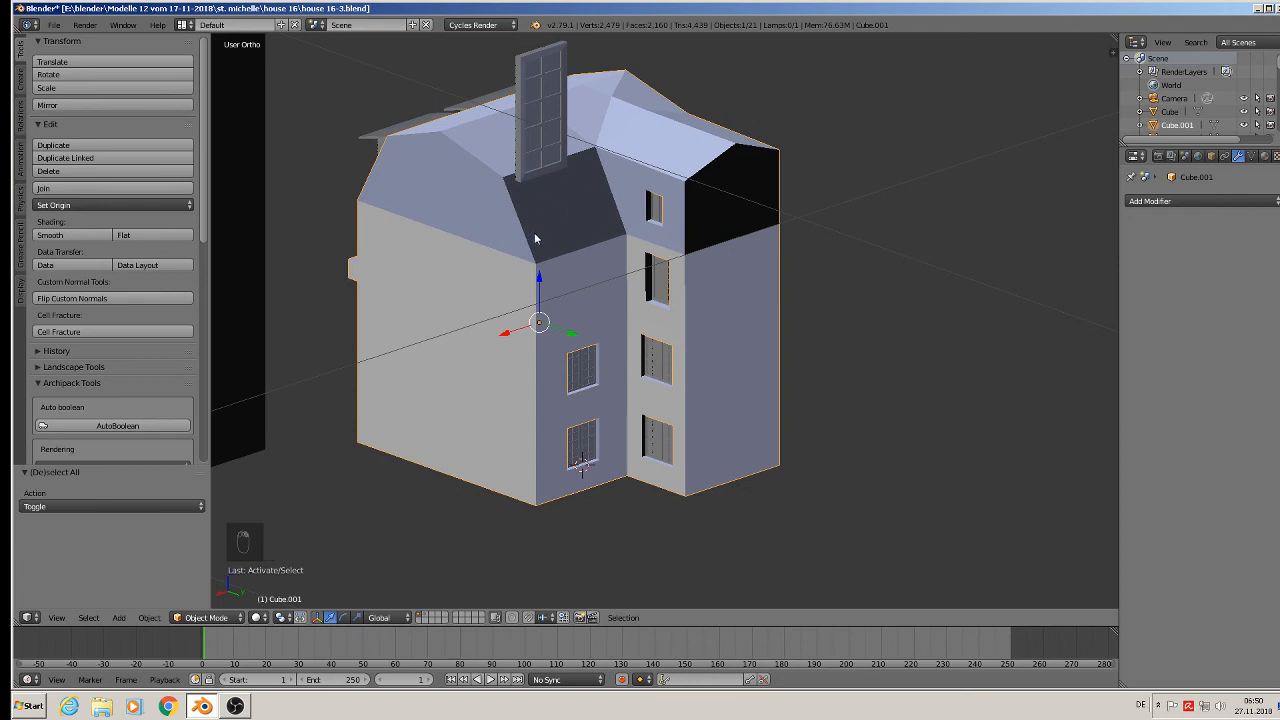
{"action": "key", "text": "Tab"}
{"action": "key", "text": "a"}
{"action": "key", "text": "a"}
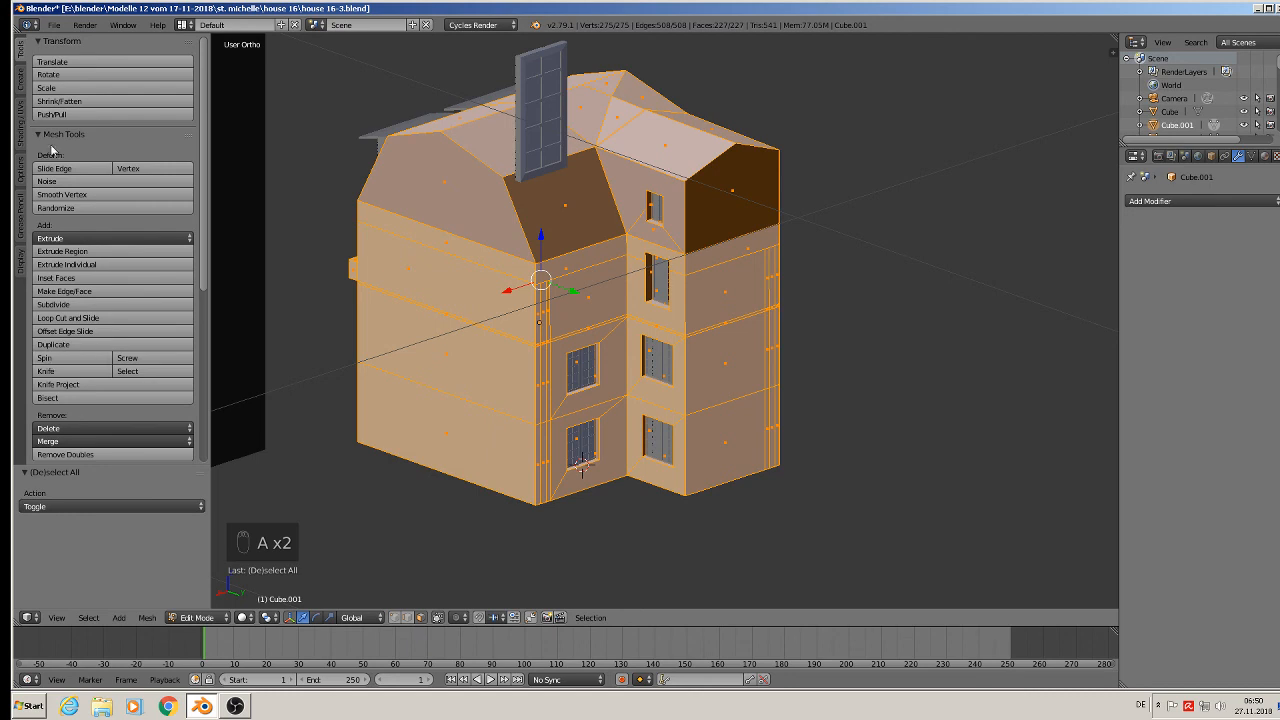
{"action": "left_click", "coordinate": [20, 120]}
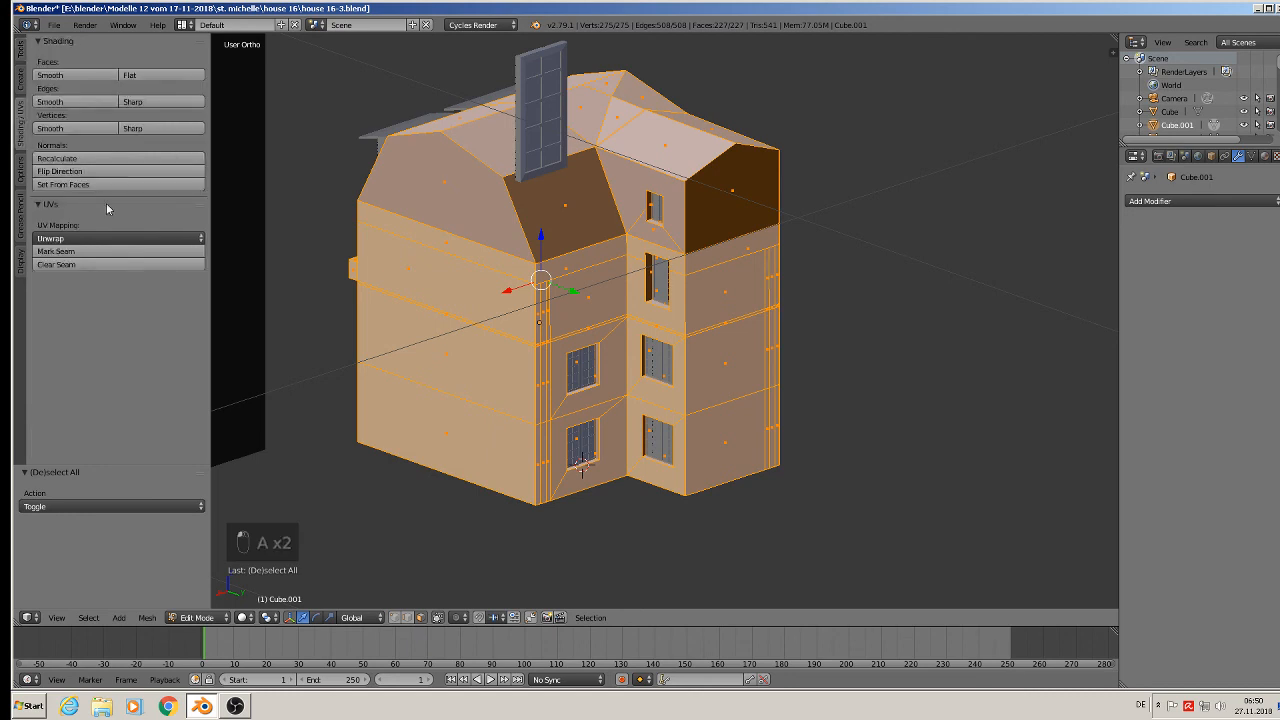
{"action": "left_click", "coordinate": [78, 160]}
{"action": "key", "text": "Tab"}
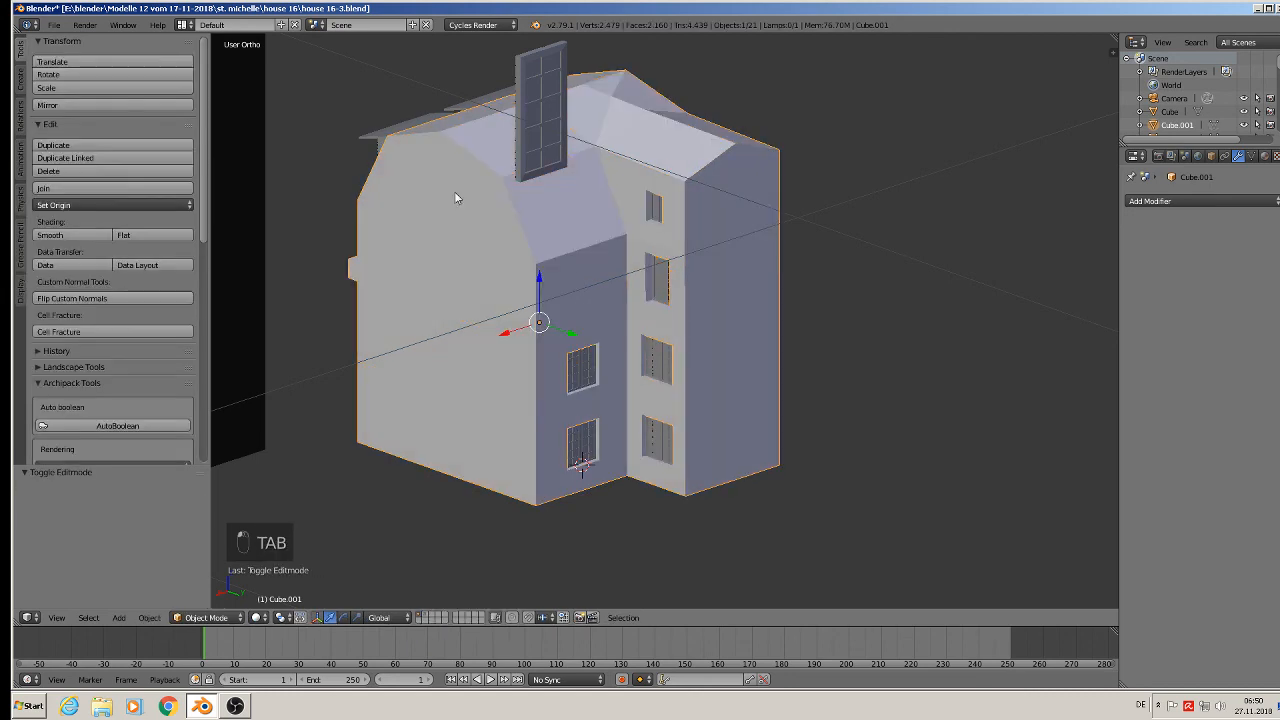
Step: Recalculate the normals of the two linked roof dormers on the front of the house
{"action": "middle_click_drag", "start_coordinate": [594, 296], "coordinate": [752, 301]}
{"action": "scroll", "coordinate": [752, 301], "scroll_direction": "up", "scroll_amount": 5}
{"action": "right_click", "coordinate": [489, 191]}
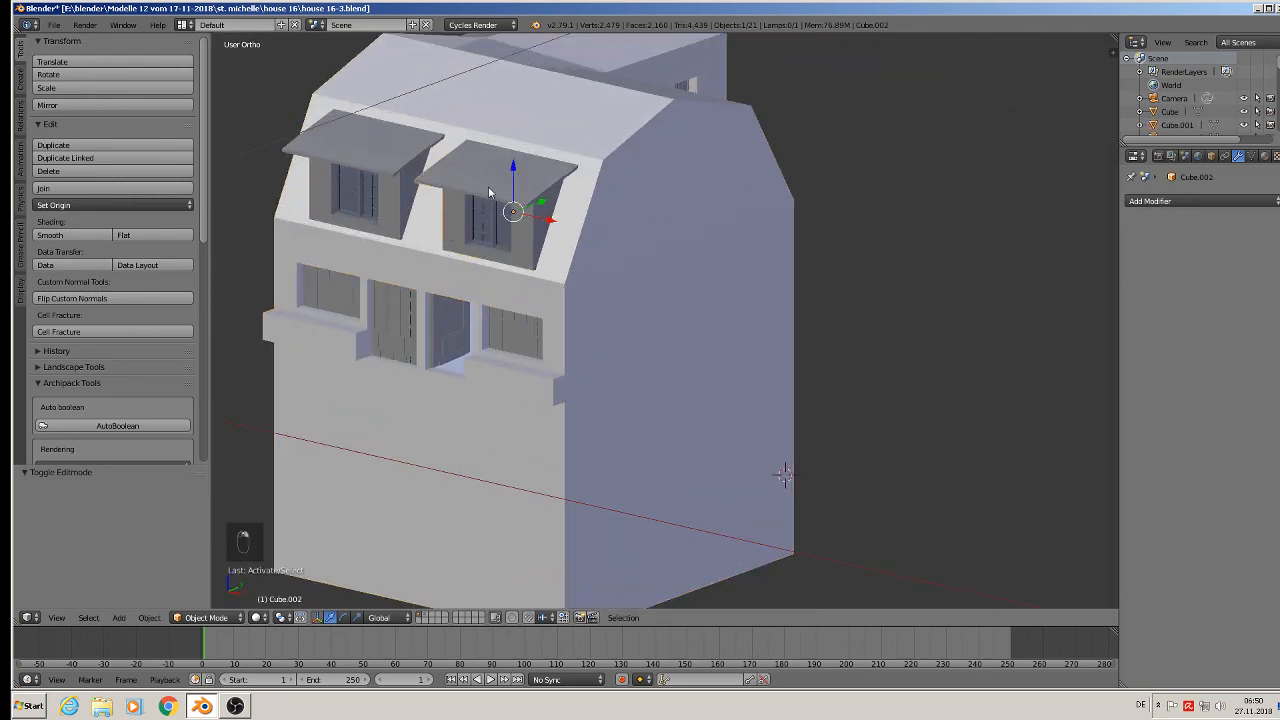
{"action": "right_click", "coordinate": [367, 152]}
{"action": "key", "text": "Tab"}
{"action": "key", "text": "a"}
{"action": "key", "text": "a"}
{"action": "key", "text": "a"}
{"action": "key", "text": "a"}
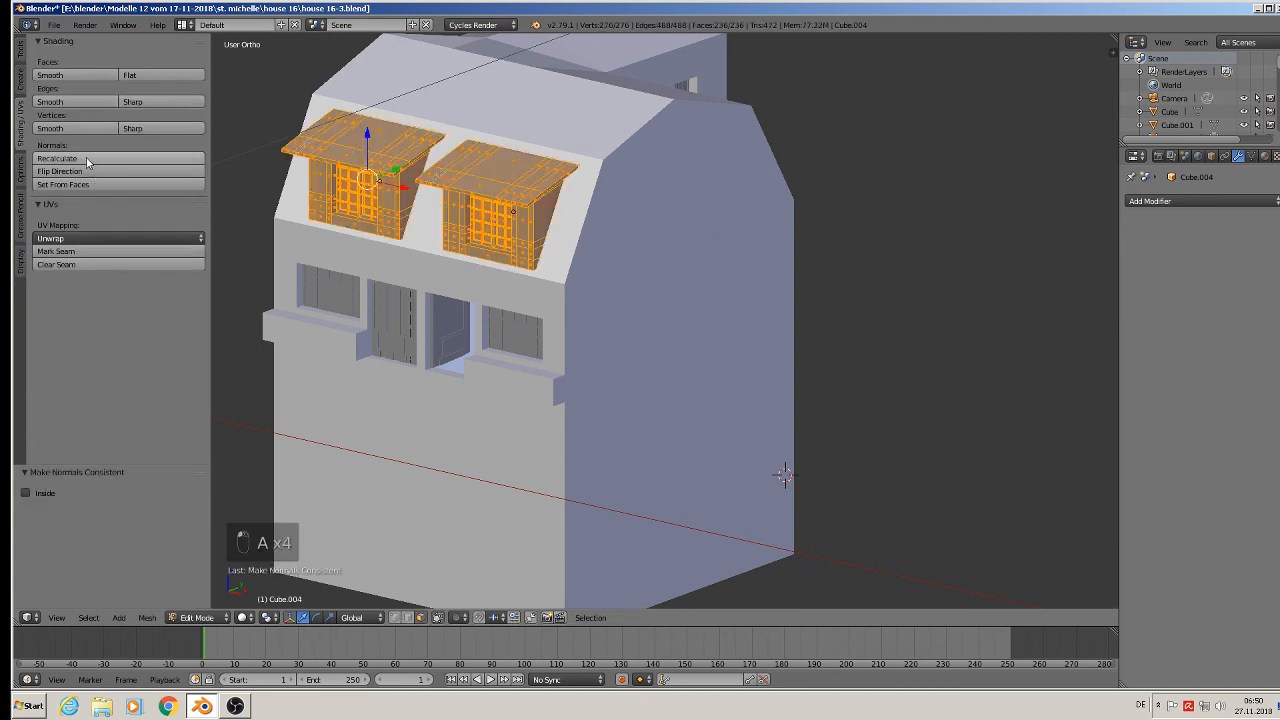
{"action": "key", "text": "Tab"}
{"action": "key", "text": "Tab"}
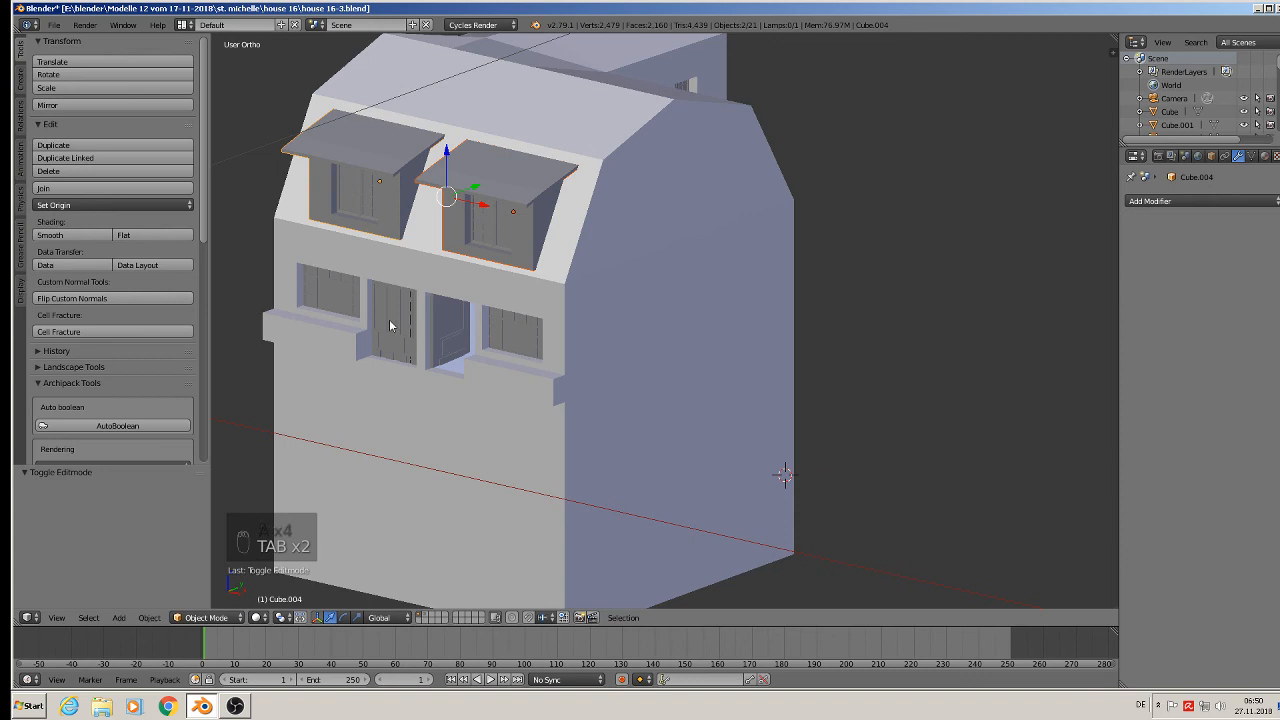
Step: Recalculate the normals of the front-wall window beneath the first dormer
{"action": "right_click", "coordinate": [333, 293]}
{"action": "key", "text": "Tab"}
{"action": "key", "text": "a"}
{"action": "key", "text": "a"}
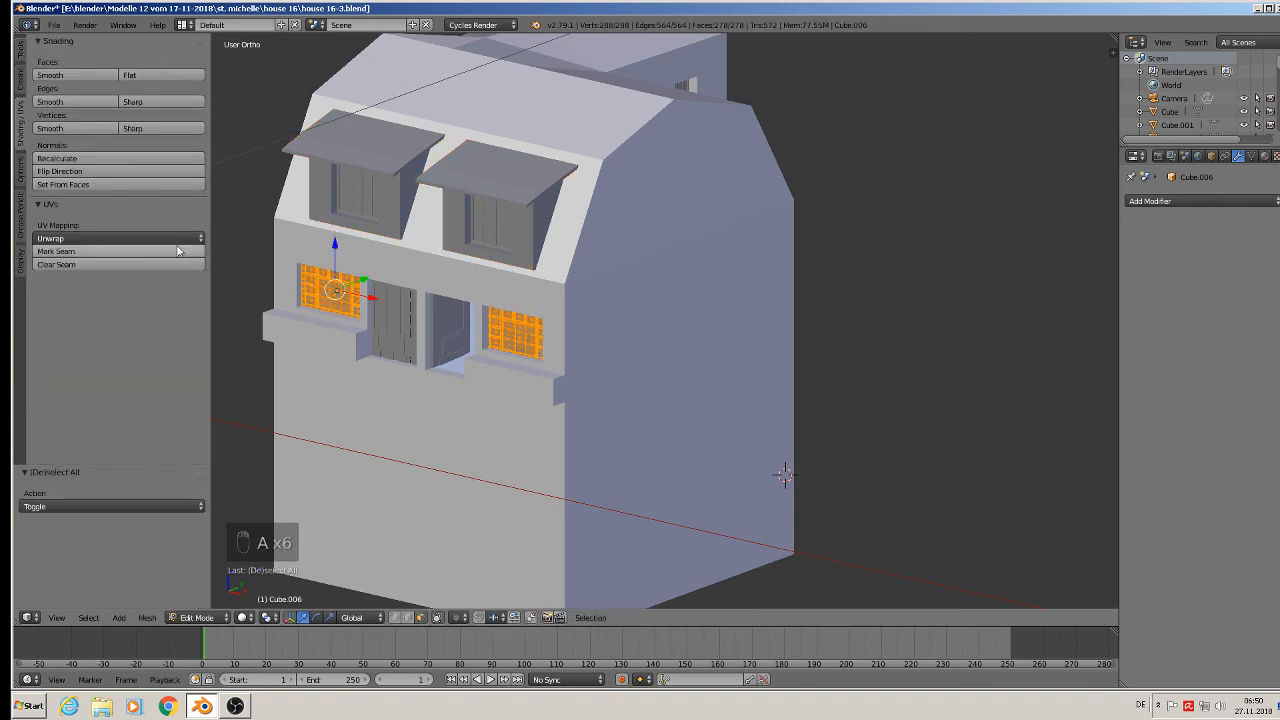
{"action": "key", "text": "a"}
{"action": "key", "text": "Tab"}
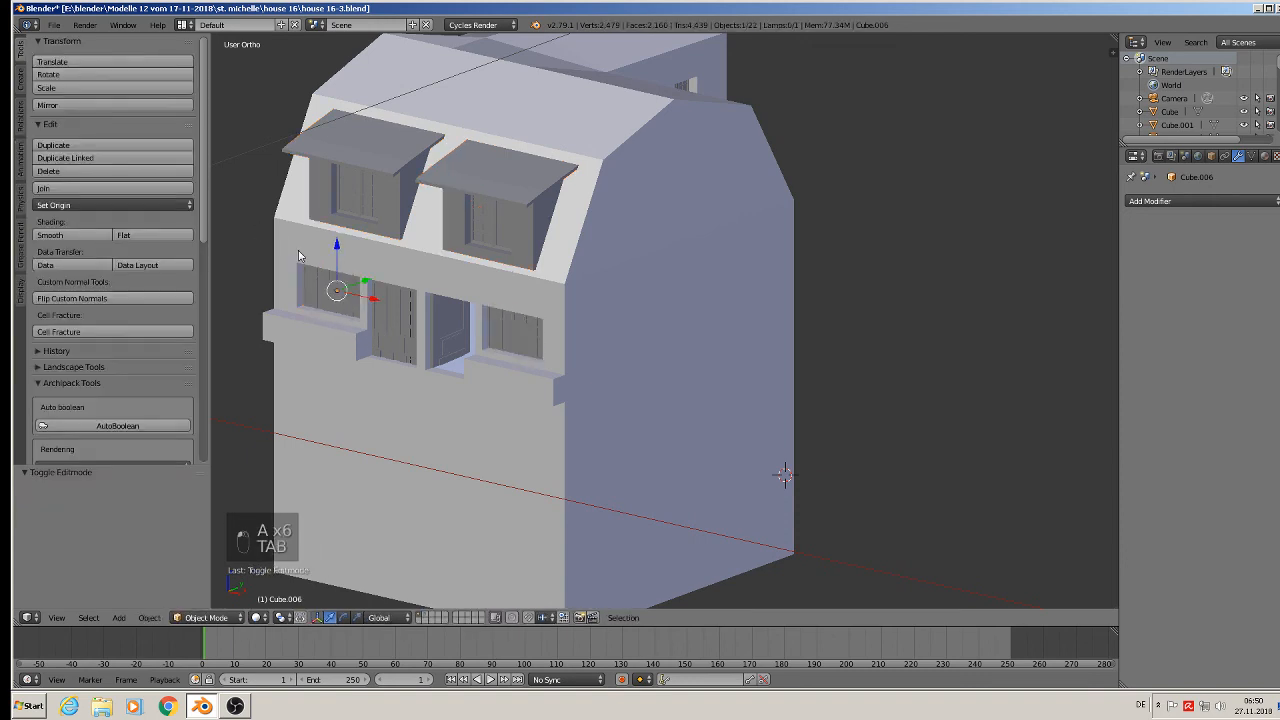
Step: Recalculate the normals of the closed door panel between the two front windows
{"action": "right_click", "coordinate": [397, 333]}
{"action": "key", "text": "Tab"}
{"action": "key", "text": "a"}
{"action": "key", "text": "a"}
{"action": "key", "text": "a"}
{"action": "key", "text": "a"}
{"action": "key", "text": "a"}
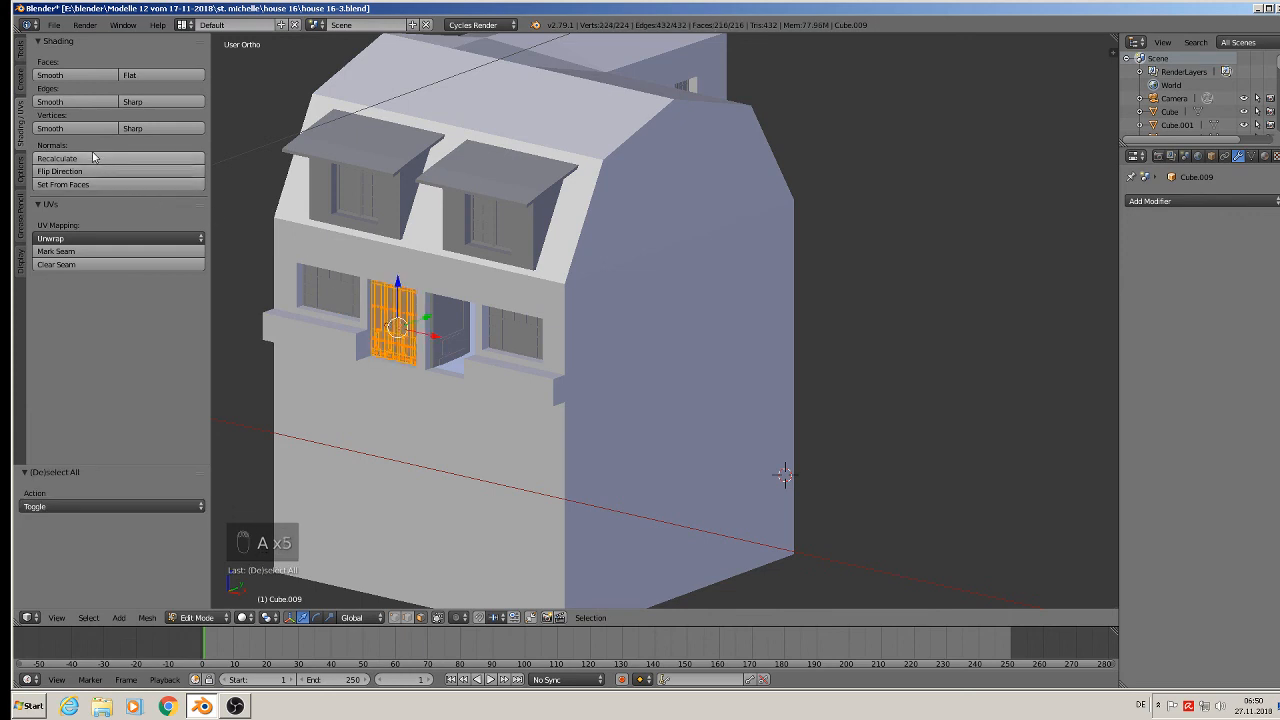
{"action": "left_click", "coordinate": [93, 157]}
{"action": "key", "text": "Tab"}
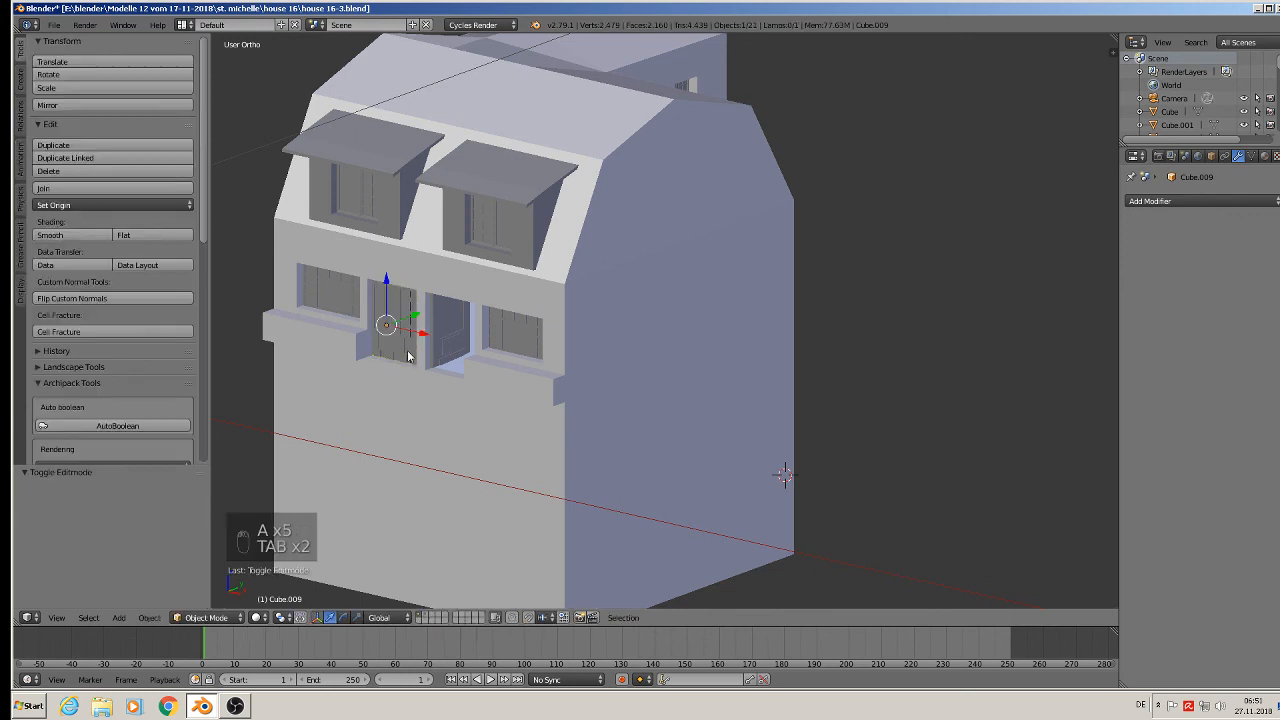
Step: Recalculate the normals of the front-wall window beside the open doorway
{"action": "right_click", "coordinate": [514, 333]}
{"action": "key", "text": "Tab"}
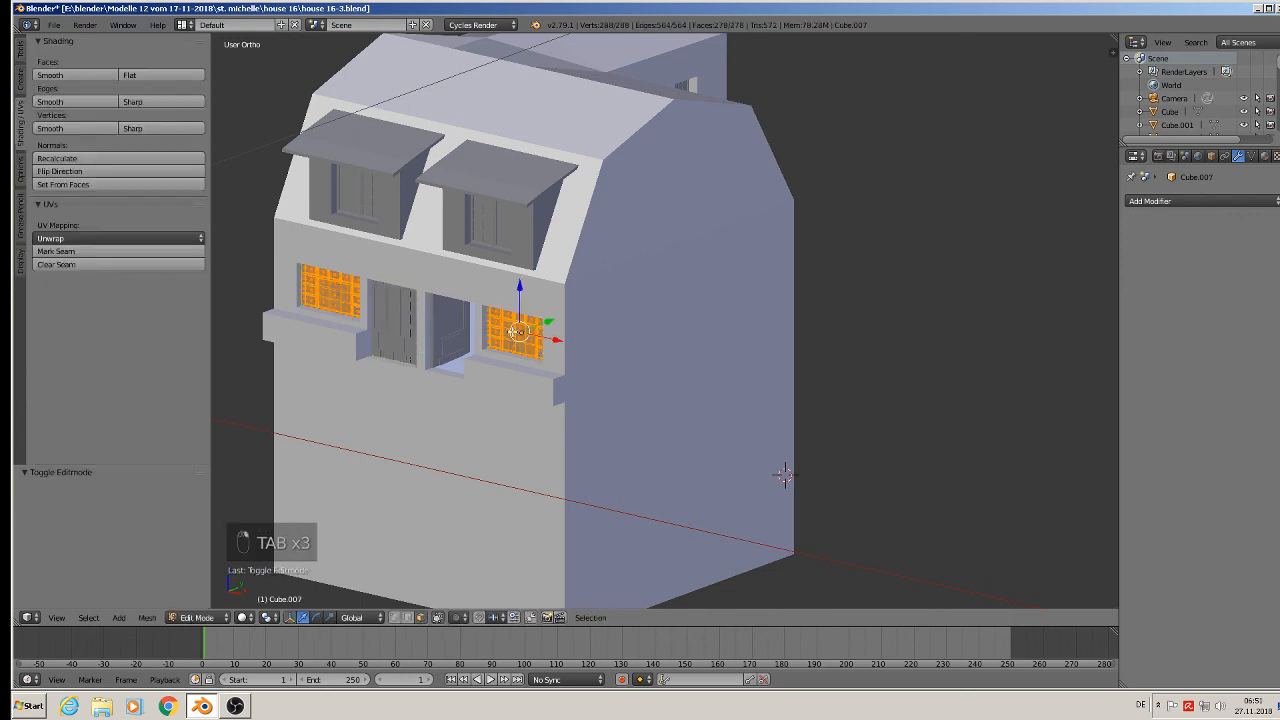
{"action": "key", "text": "a"}
{"action": "key", "text": "a"}
{"action": "key", "text": "a"}
{"action": "key", "text": "a"}
{"action": "key", "text": "a"}
{"action": "key", "text": "a"}
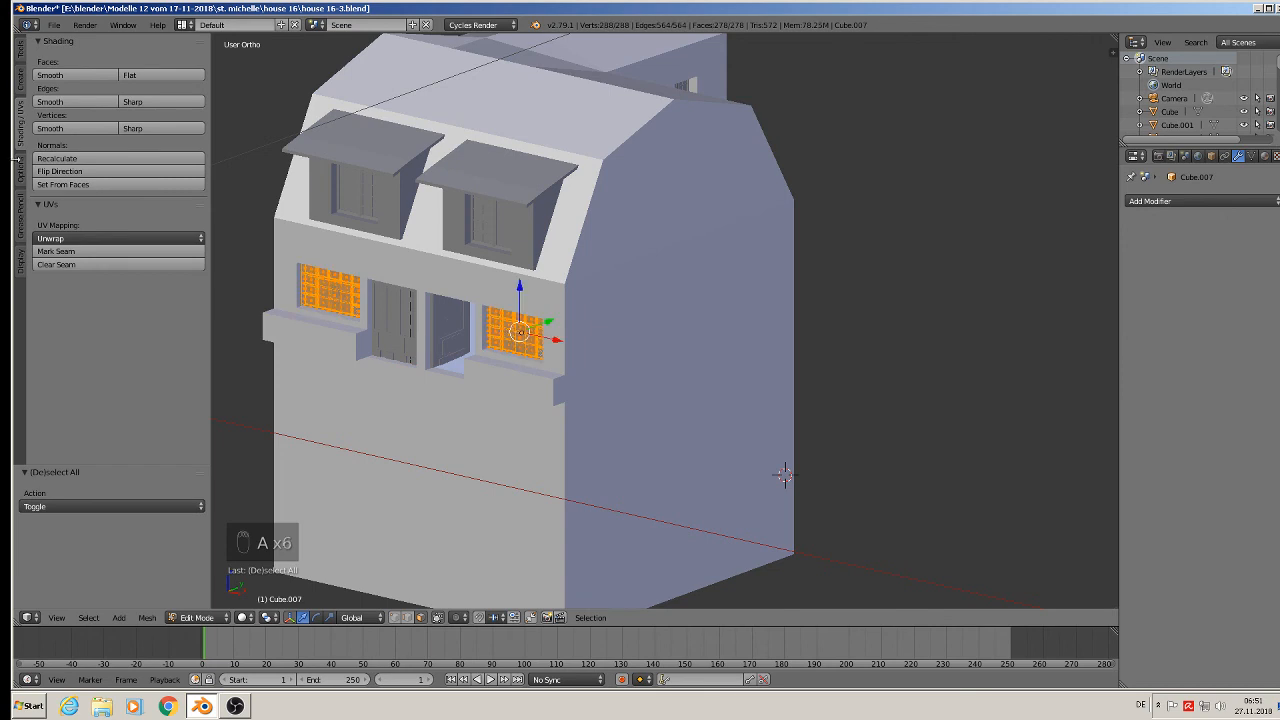
{"action": "left_click", "coordinate": [100, 158]}
{"action": "key", "text": "Tab"}
Step: Try to flip the normals of the roof dormers, and undo the flip
{"action": "scroll", "coordinate": [394, 321], "scroll_direction": "down", "scroll_amount": 4}
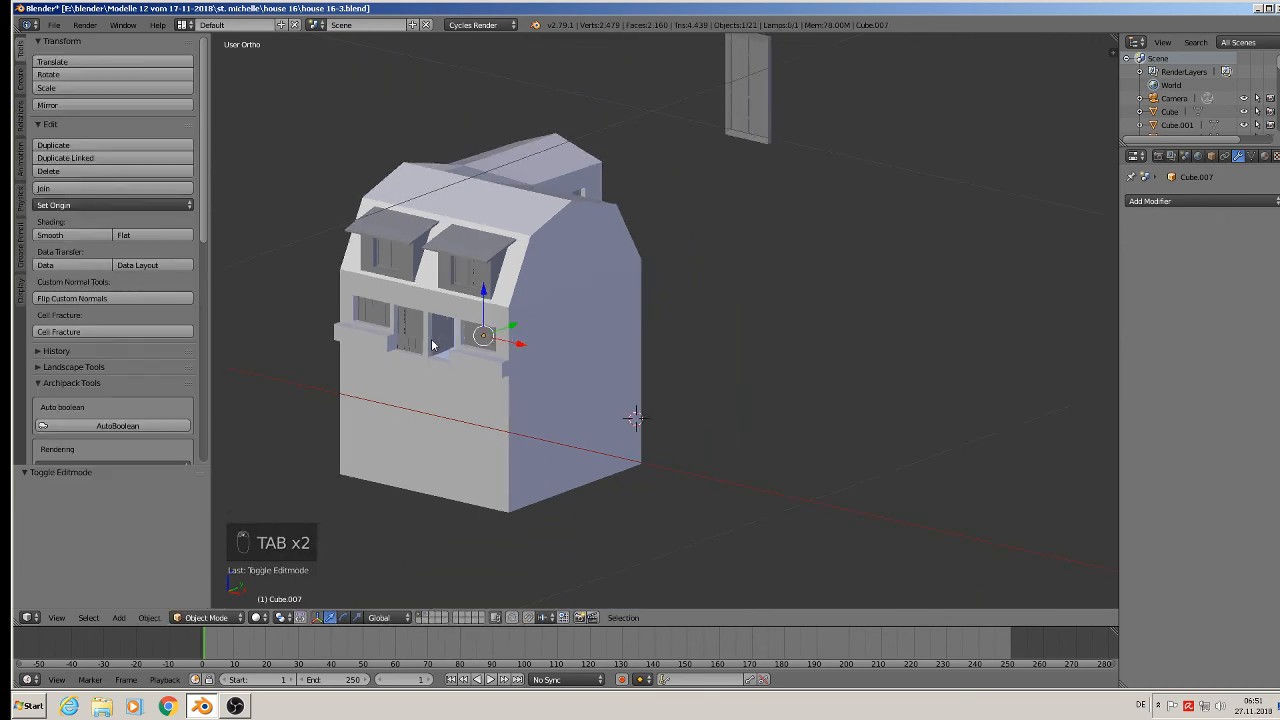
{"action": "middle_click_drag", "start_coordinate": [394, 321], "coordinate": [418, 332]}
{"action": "scroll", "coordinate": [418, 332], "scroll_direction": "up", "scroll_amount": 3}
{"action": "right_click", "coordinate": [503, 207]}
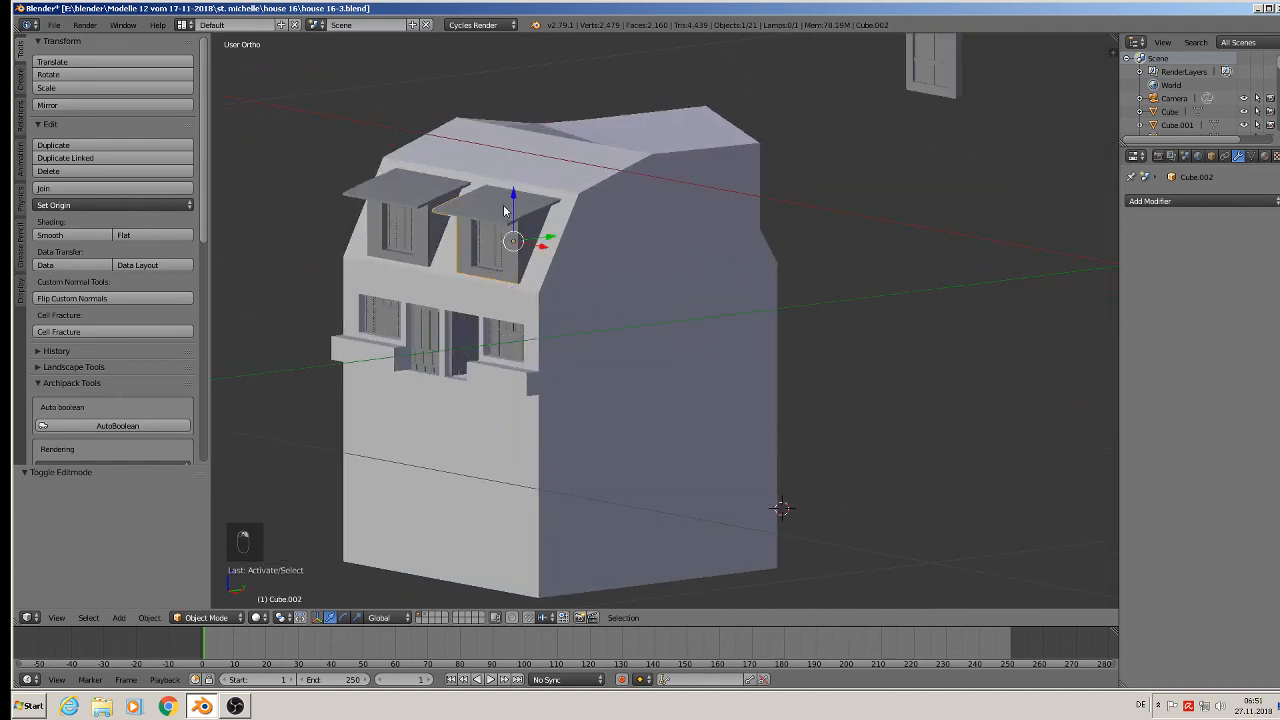
{"action": "key", "text": "Tab"}
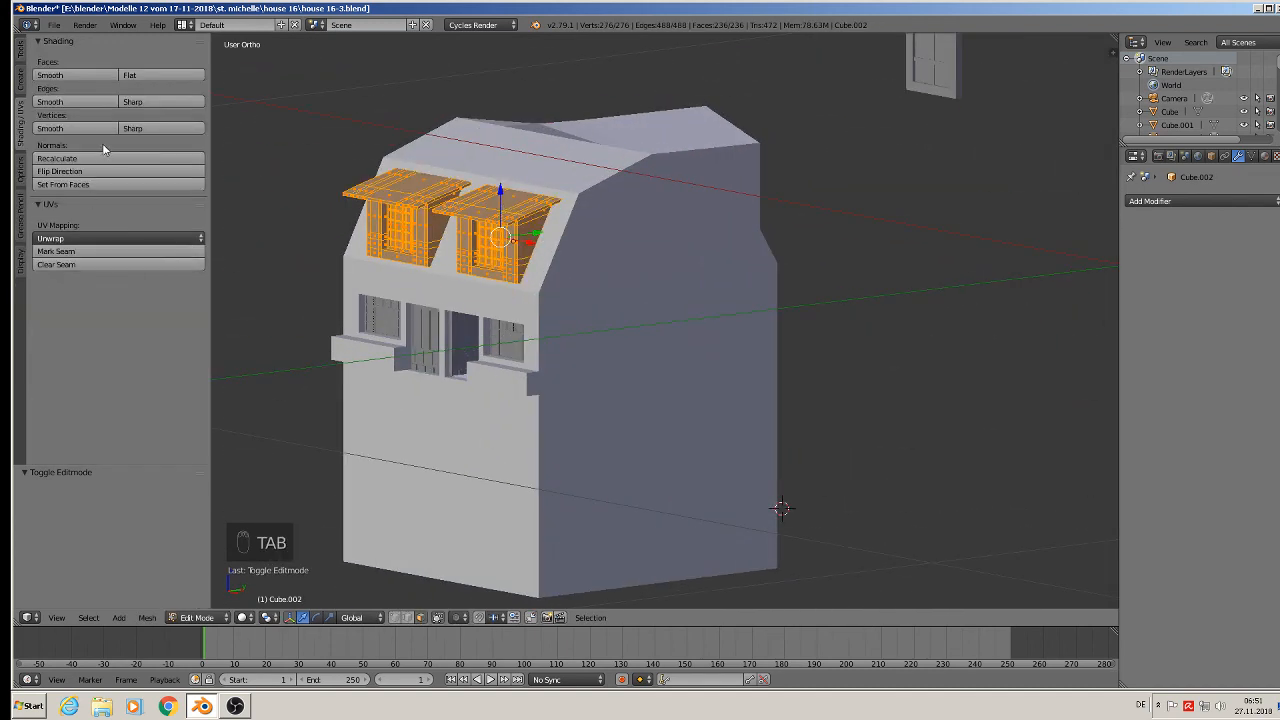
{"action": "left_click", "coordinate": [93, 171]}
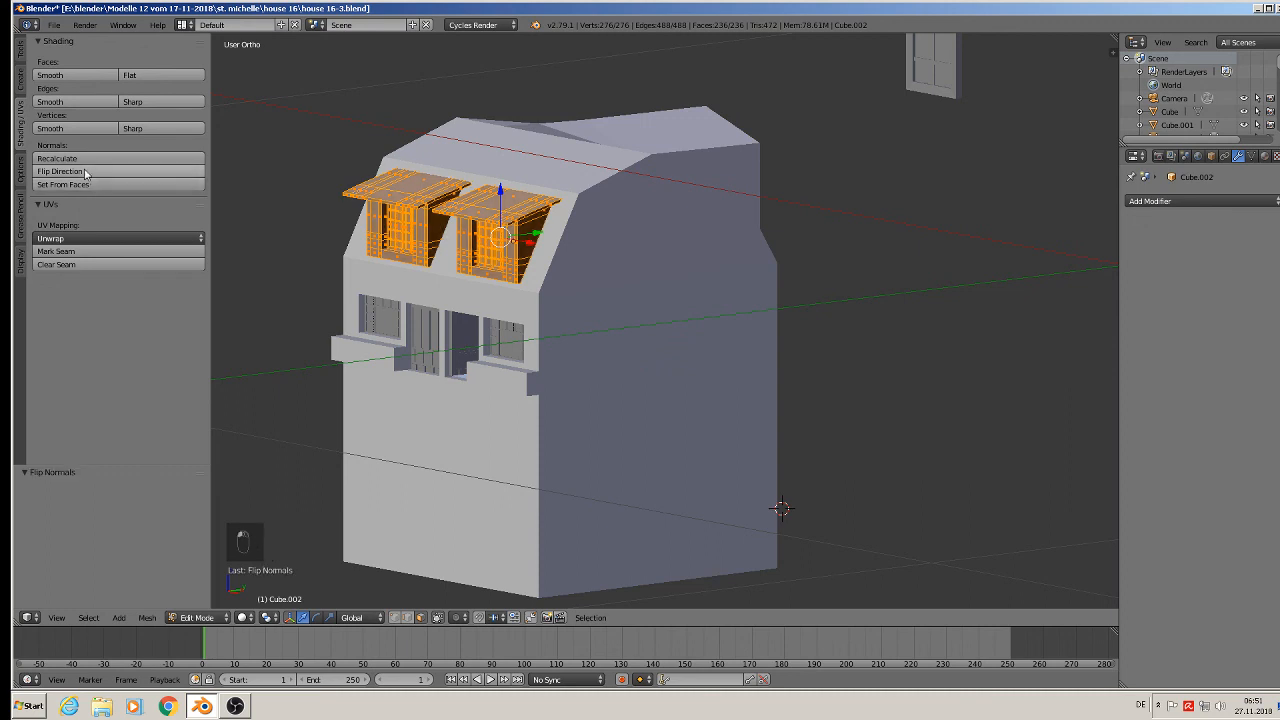
{"action": "key", "text": "Tab"}
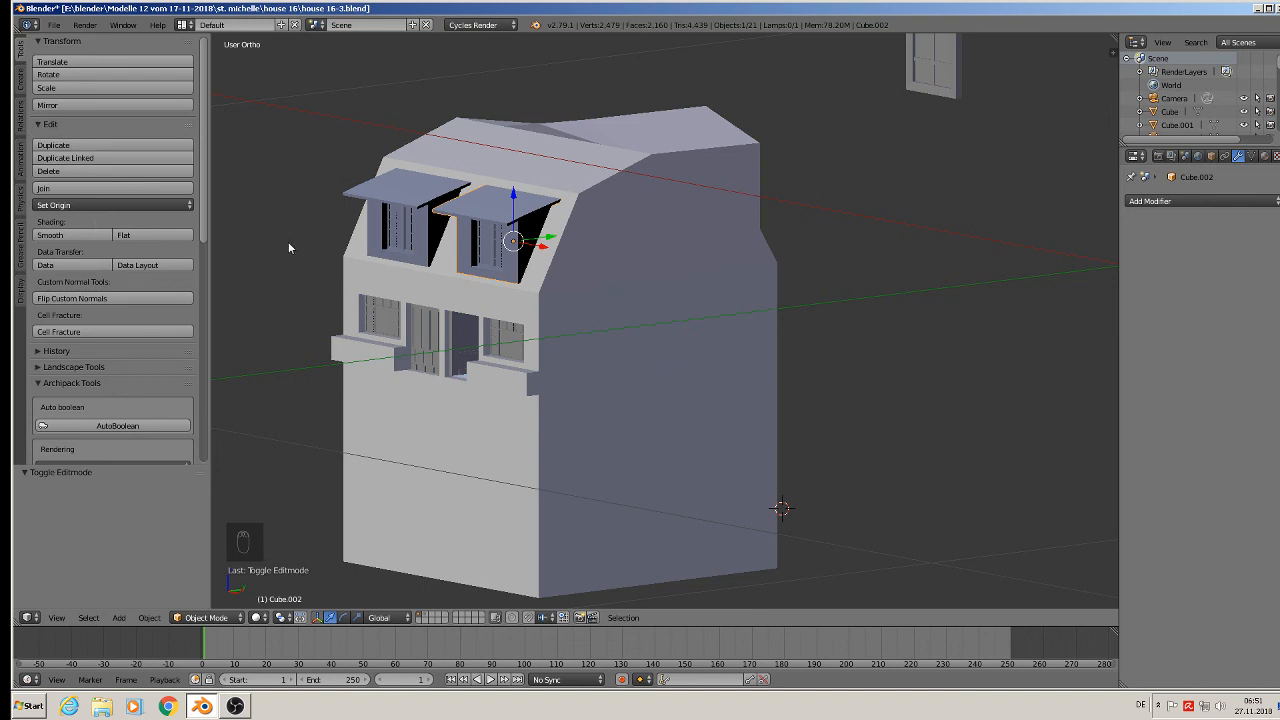
{"action": "key", "text": "ctrl+z"}
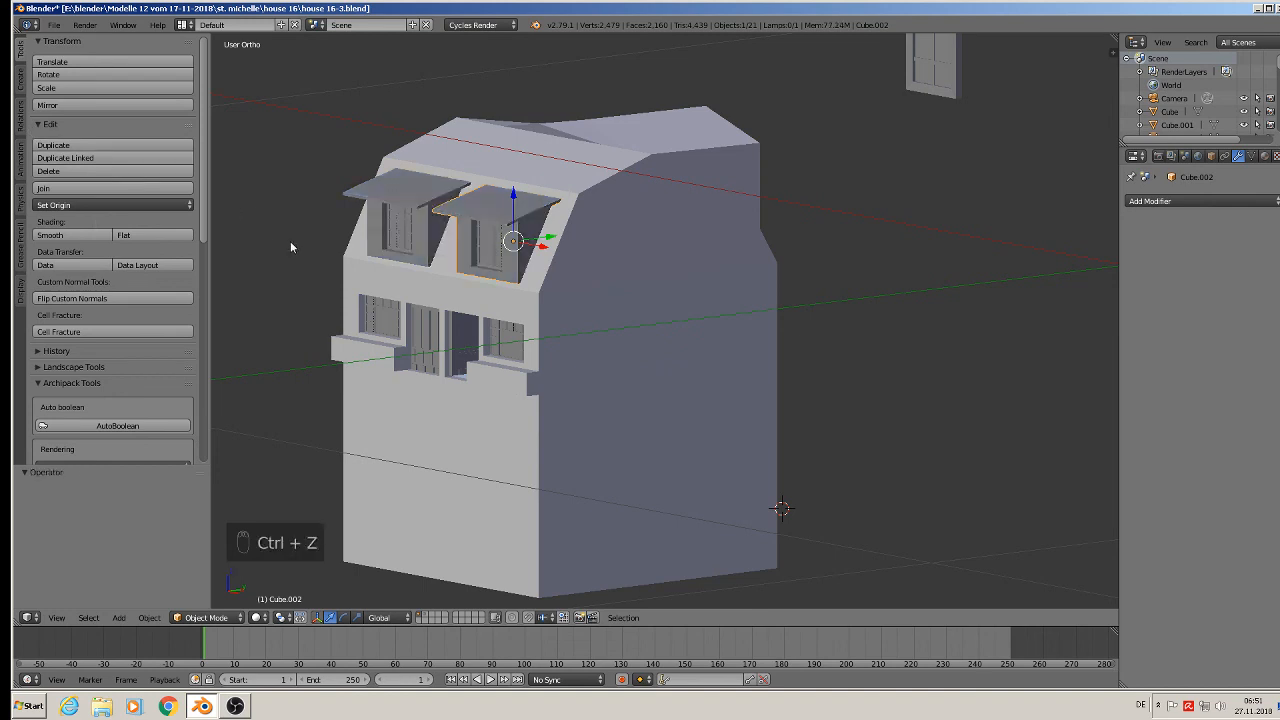
{"action": "key", "text": "Tab"}
{"action": "key", "text": "a"}
{"action": "key", "text": "a"}
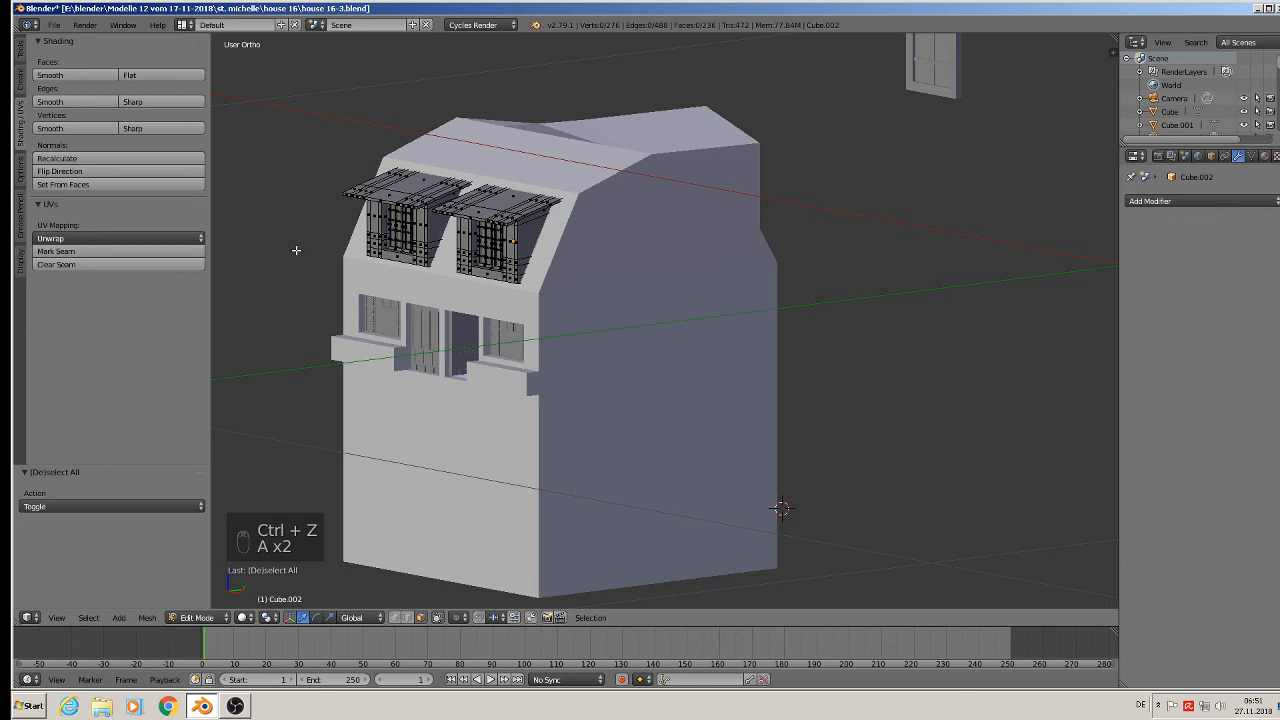
{"action": "key", "text": "a"}
{"action": "key", "text": "Tab"}
Step: Switch the viewport shading to Material
{"action": "middle_click_drag", "start_coordinate": [307, 250], "coordinate": [440, 290]}
{"action": "left_click", "coordinate": [256, 617]}
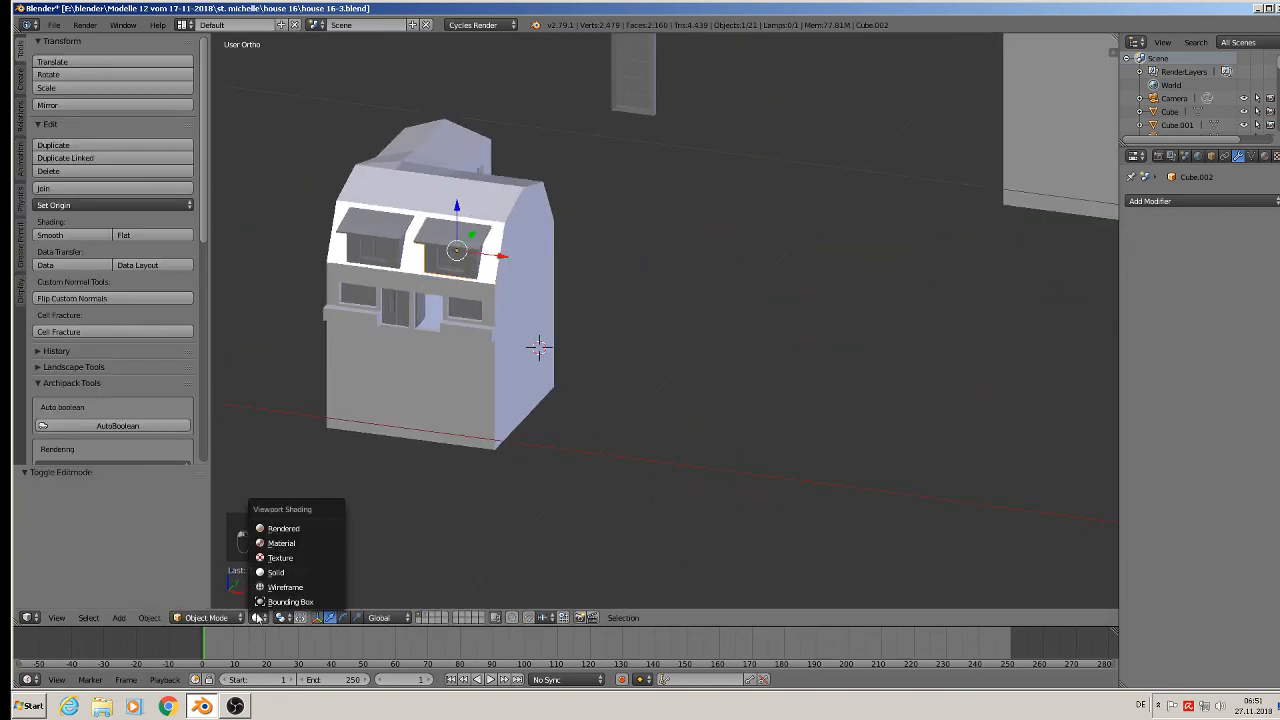
{"action": "left_click", "coordinate": [299, 544]}
Step: Examine the reference photo of the stone houses and compare its roof and window layout with the house model
{"action": "mouse_move", "coordinate": [600, 345]}
{"action": "middle_mouse_down"}
{"action": "mouse_move", "coordinate": [355, 319]}
{"action": "mouse_move", "coordinate": [532, 335]}
{"action": "mouse_move", "coordinate": [649, 318]}
{"action": "middle_mouse_up"}
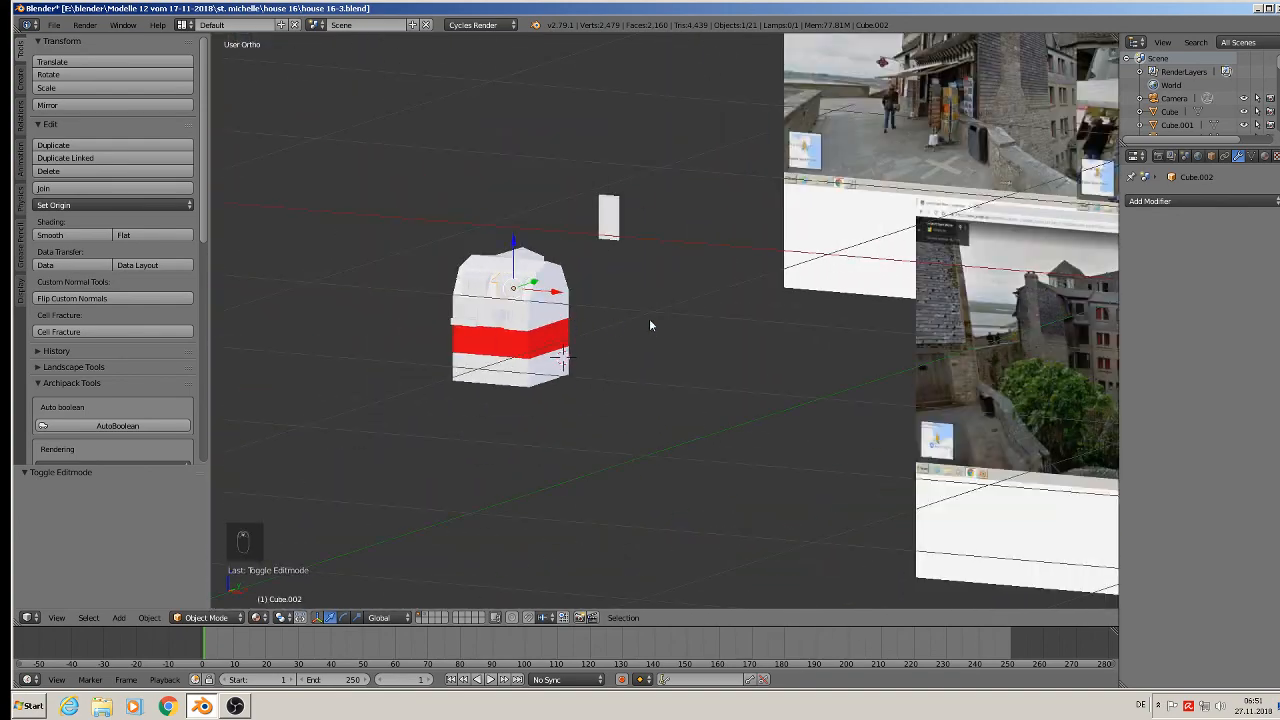
{"action": "middle_click_drag", "start_coordinate": [972, 207], "coordinate": [617, 117], "text": "shift"}
{"action": "scroll", "coordinate": [779, 198], "scroll_direction": "up", "scroll_amount": 4}
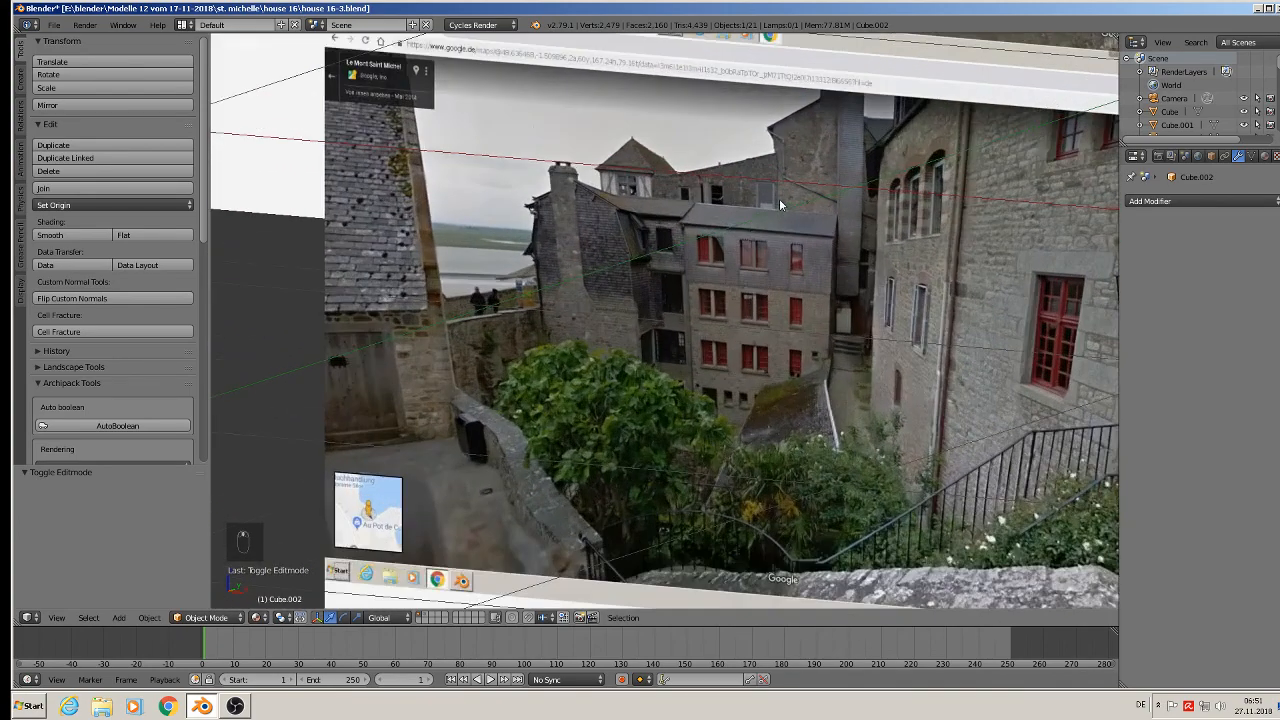
{"action": "scroll", "coordinate": [715, 242], "scroll_direction": "up", "scroll_amount": 3}
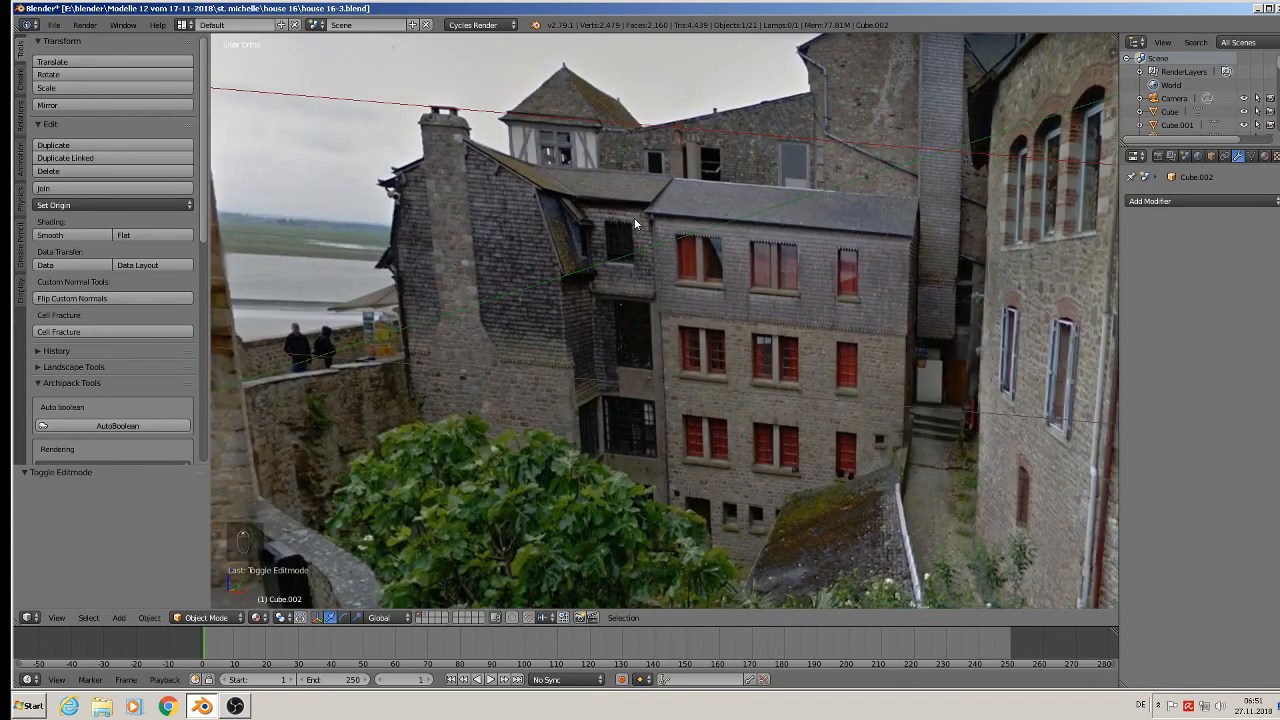
{"action": "scroll", "coordinate": [624, 409], "scroll_direction": "down", "scroll_amount": 6}
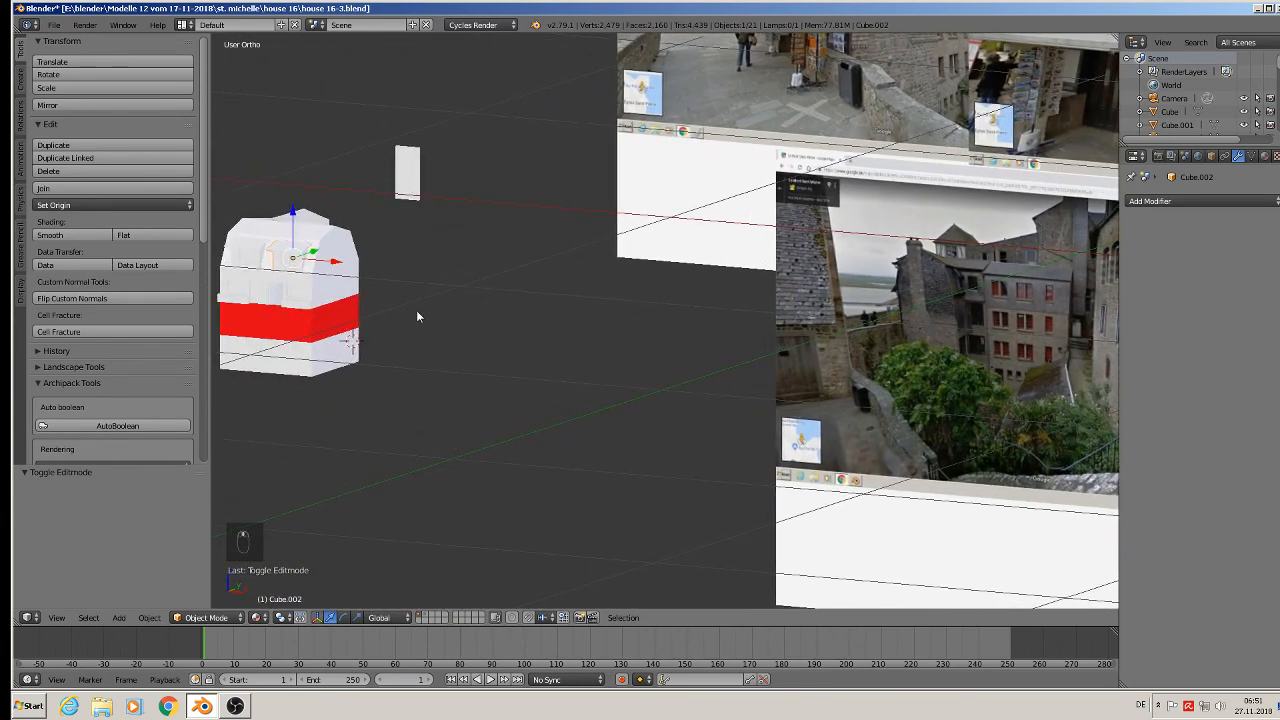
{"action": "middle_click_drag", "start_coordinate": [416, 310], "coordinate": [530, 321]}
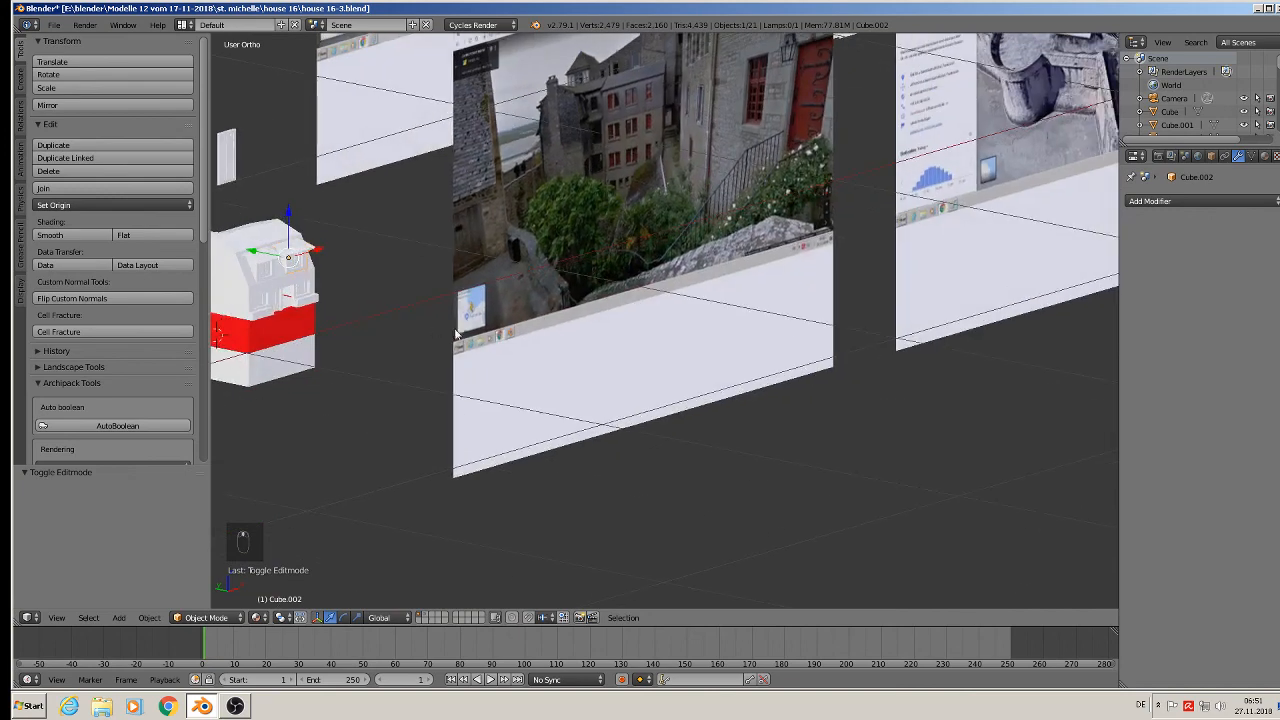
{"action": "middle_click_drag", "start_coordinate": [453, 329], "coordinate": [625, 375], "text": "shift"}
{"action": "scroll", "coordinate": [626, 381], "scroll_direction": "up", "scroll_amount": 4}
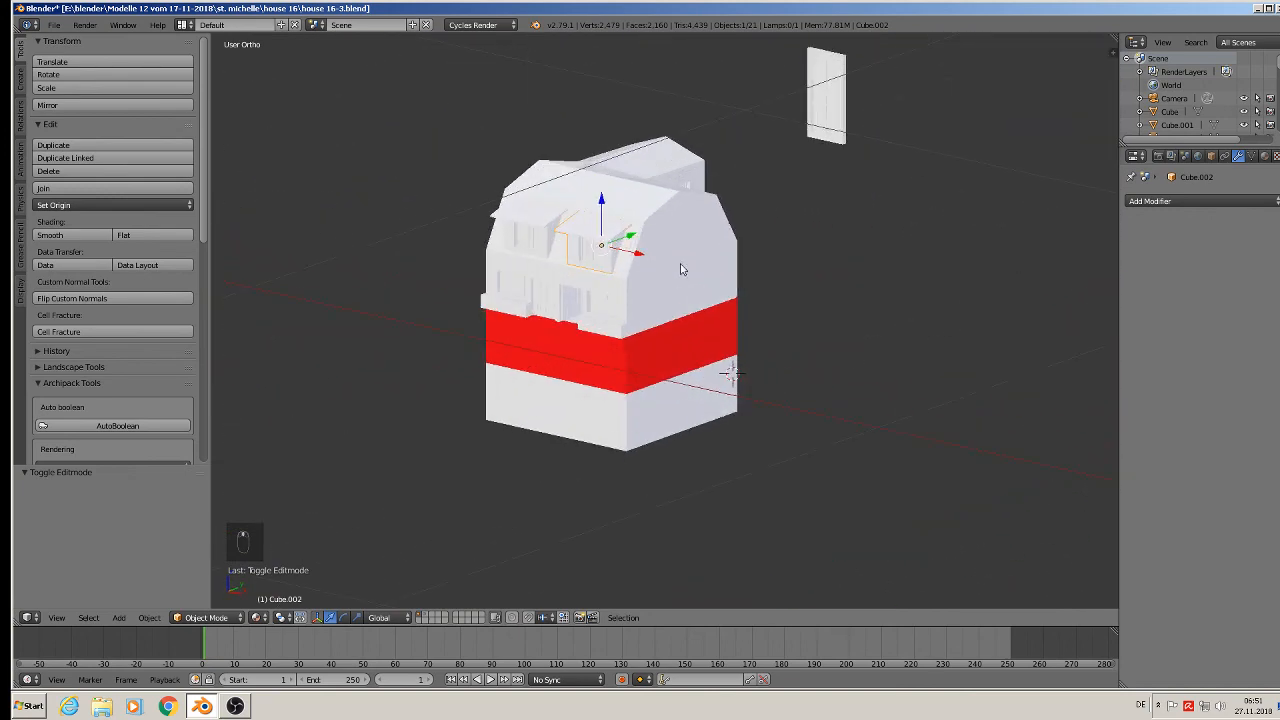
Step: Move the freestanding spare window beside the house to the second layer and save the file
{"action": "right_click", "coordinate": [822, 138]}
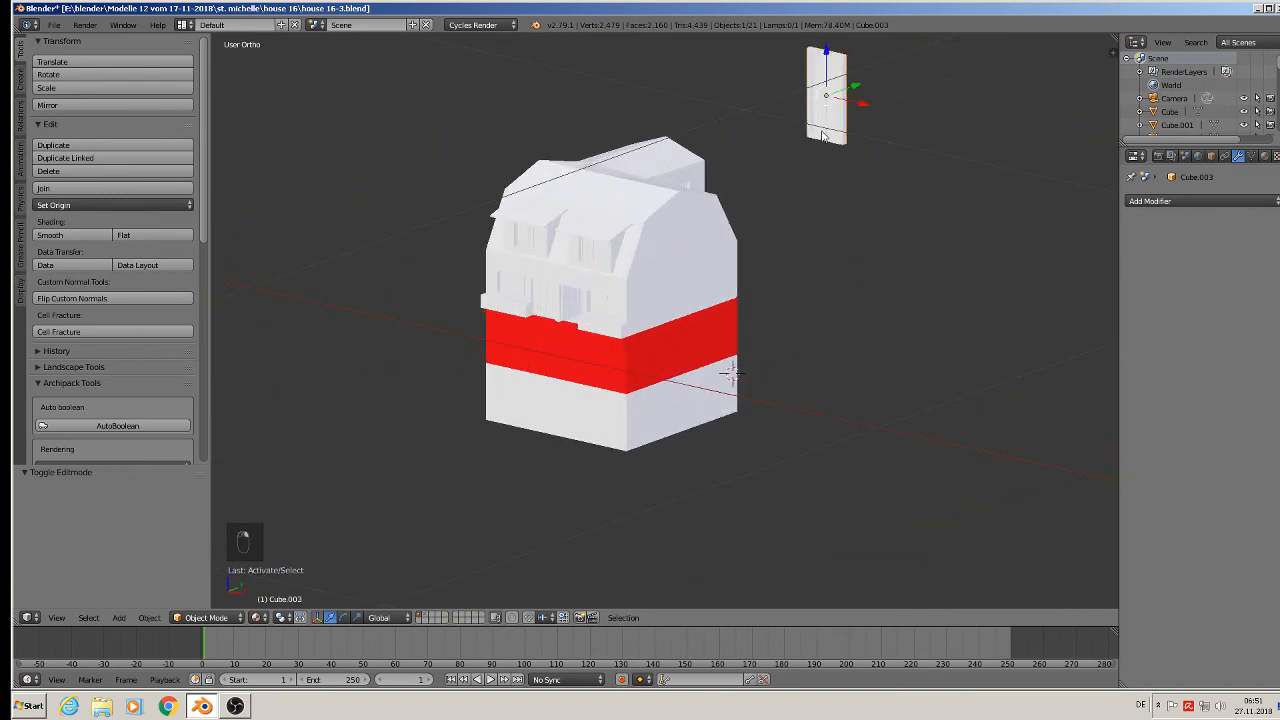
{"action": "key", "text": "m"}
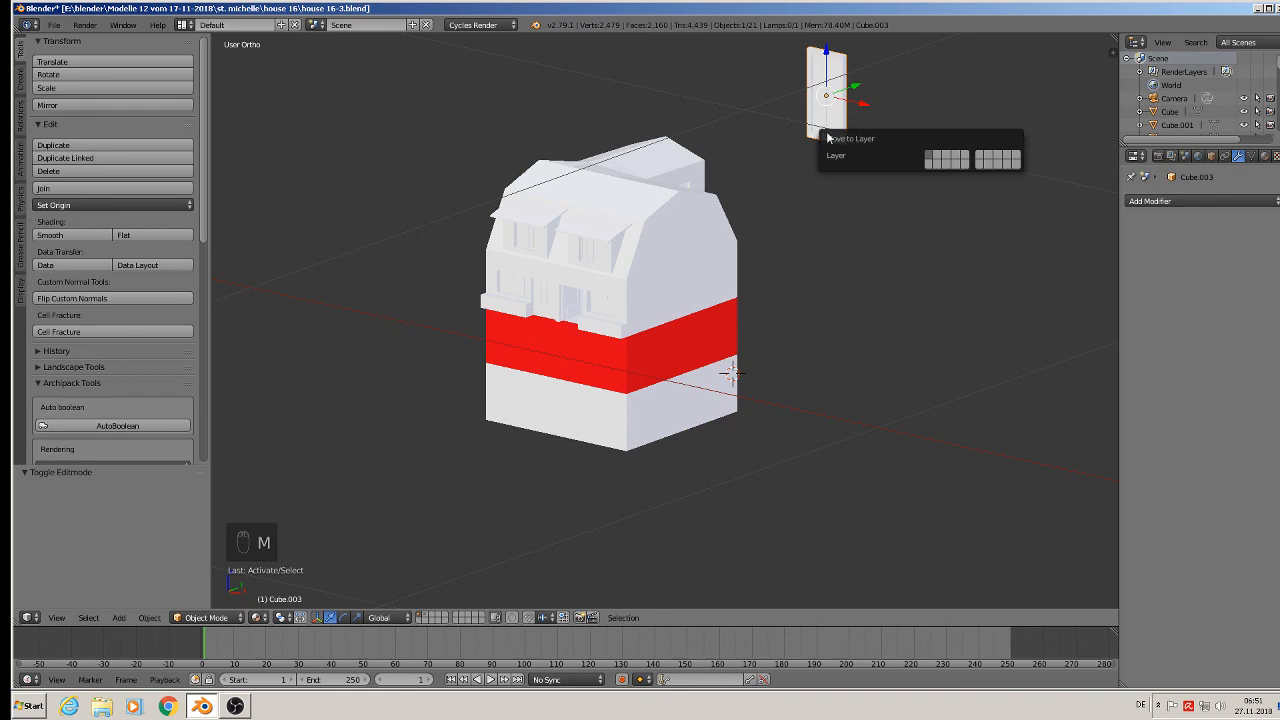
{"action": "left_click", "coordinate": [940, 160]}
{"action": "left_click", "coordinate": [53, 24]}
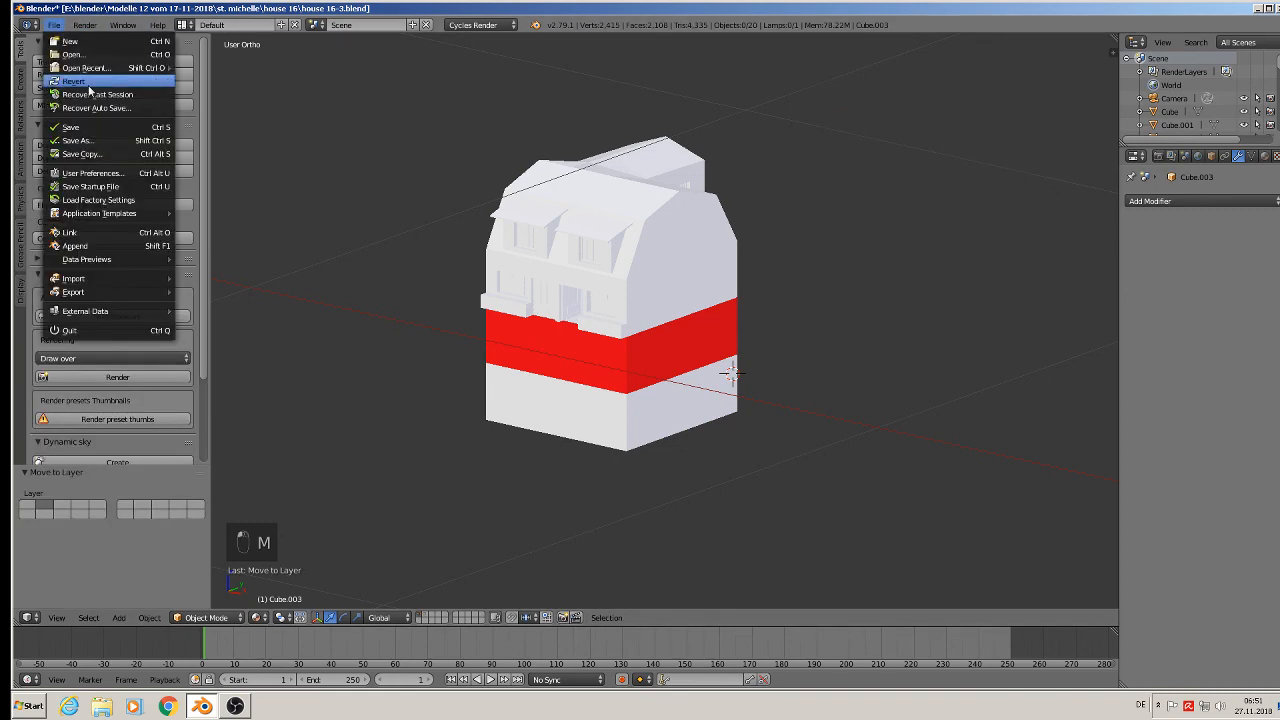
{"action": "left_click", "coordinate": [97, 132]}
{"action": "scroll", "coordinate": [628, 240], "scroll_direction": "up", "scroll_amount": 3}
{"action": "right_click", "coordinate": [631, 244]}
{"action": "middle_click_drag", "start_coordinate": [638, 264], "coordinate": [590, 250]}
{"action": "scroll", "coordinate": [513, 257], "scroll_direction": "up", "scroll_amount": 5}
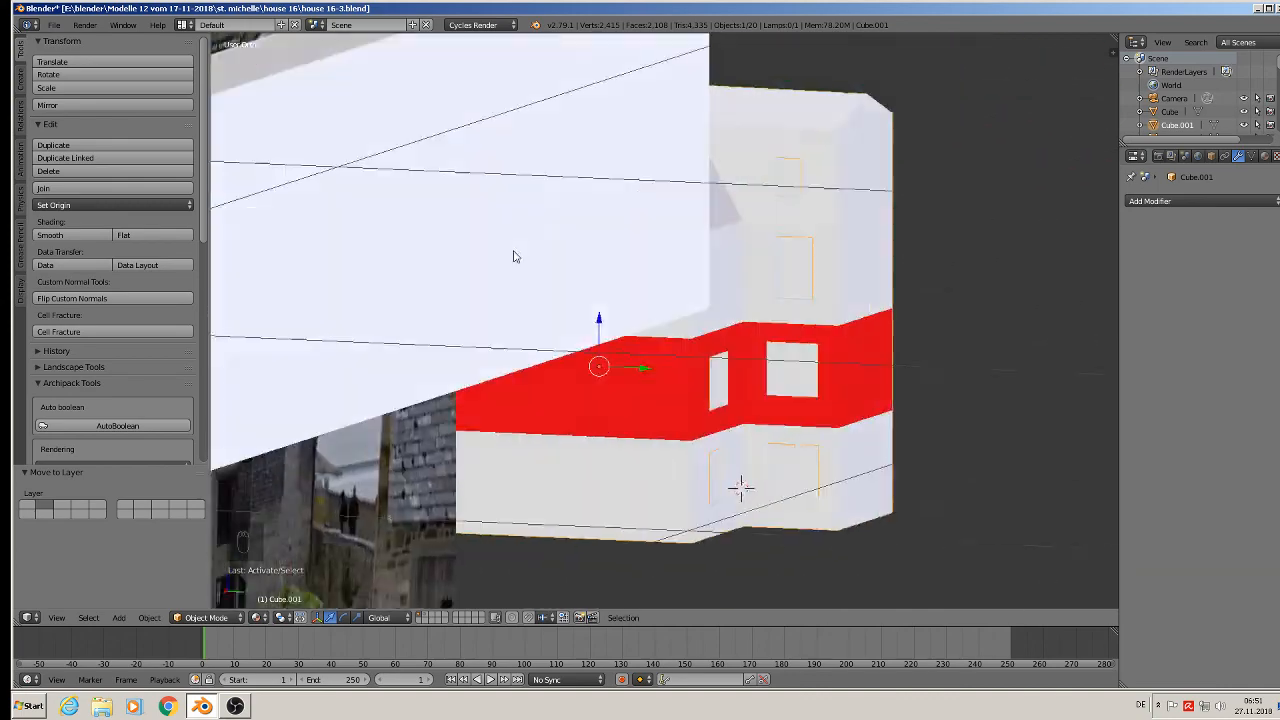
{"action": "scroll", "coordinate": [513, 257], "scroll_direction": "down", "scroll_amount": 5}
{"action": "middle_click_drag", "start_coordinate": [513, 257], "coordinate": [610, 261]}
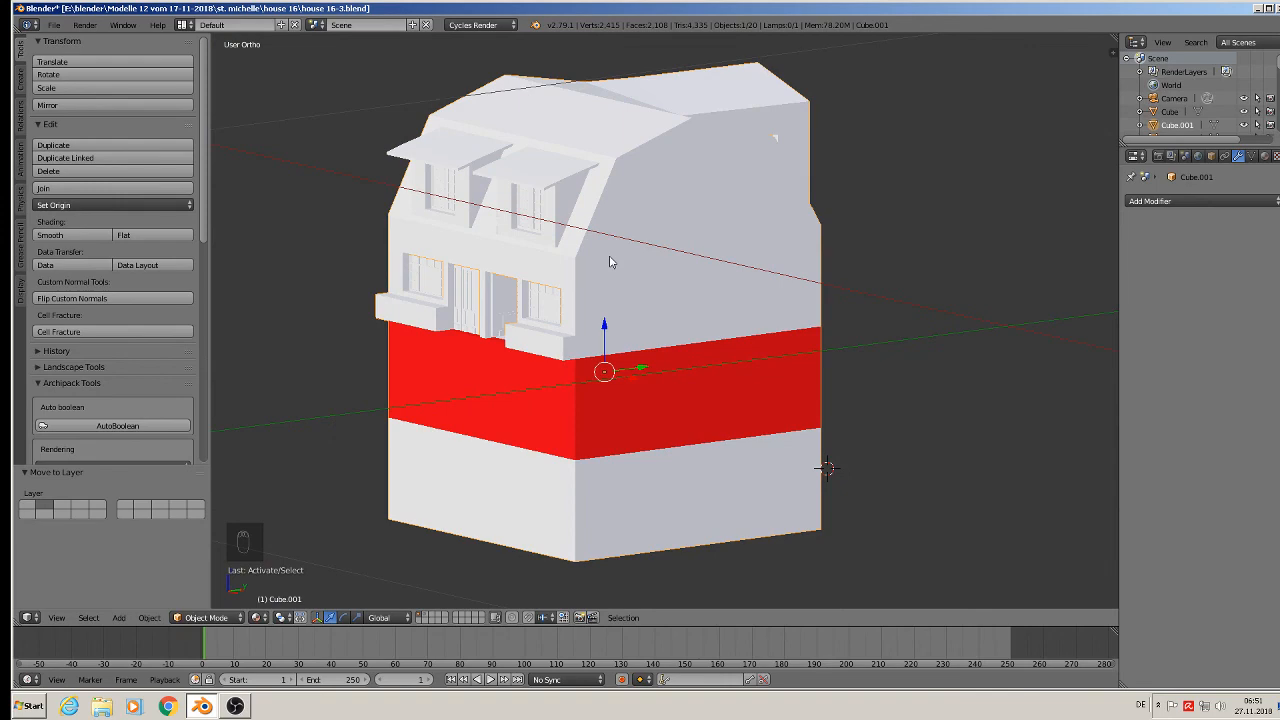
{"action": "left_click", "coordinate": [236, 707]}
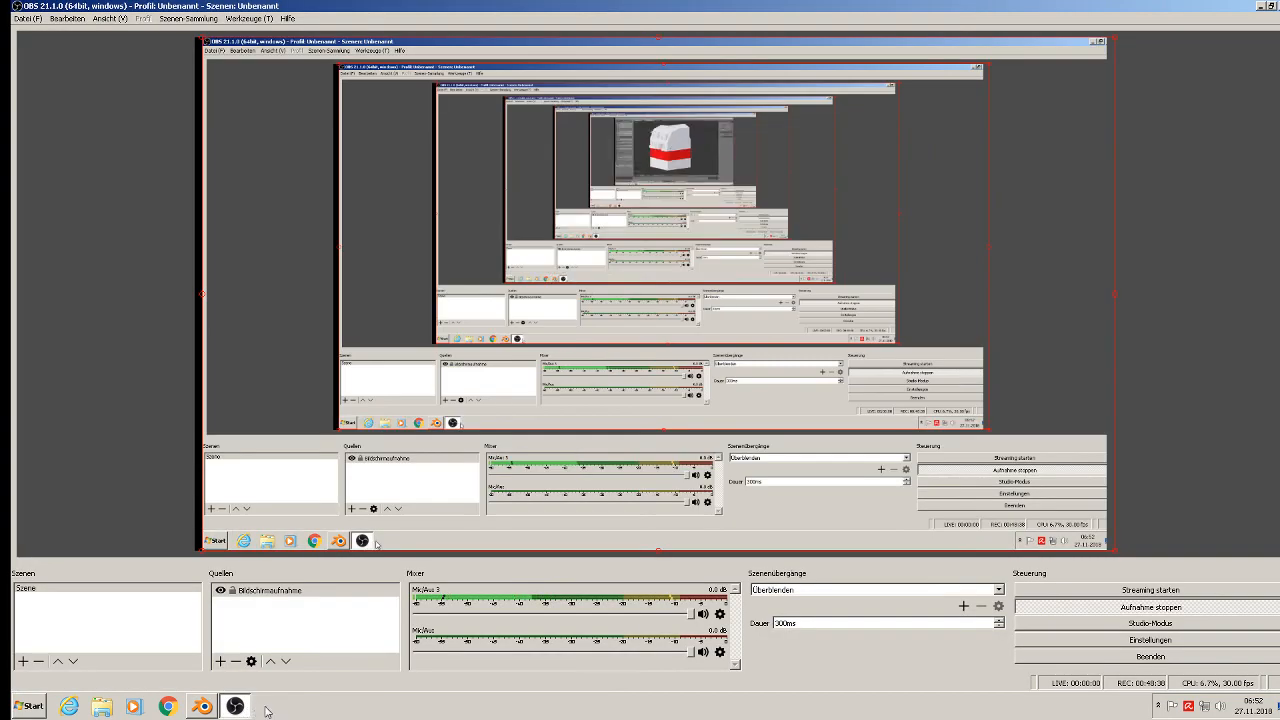